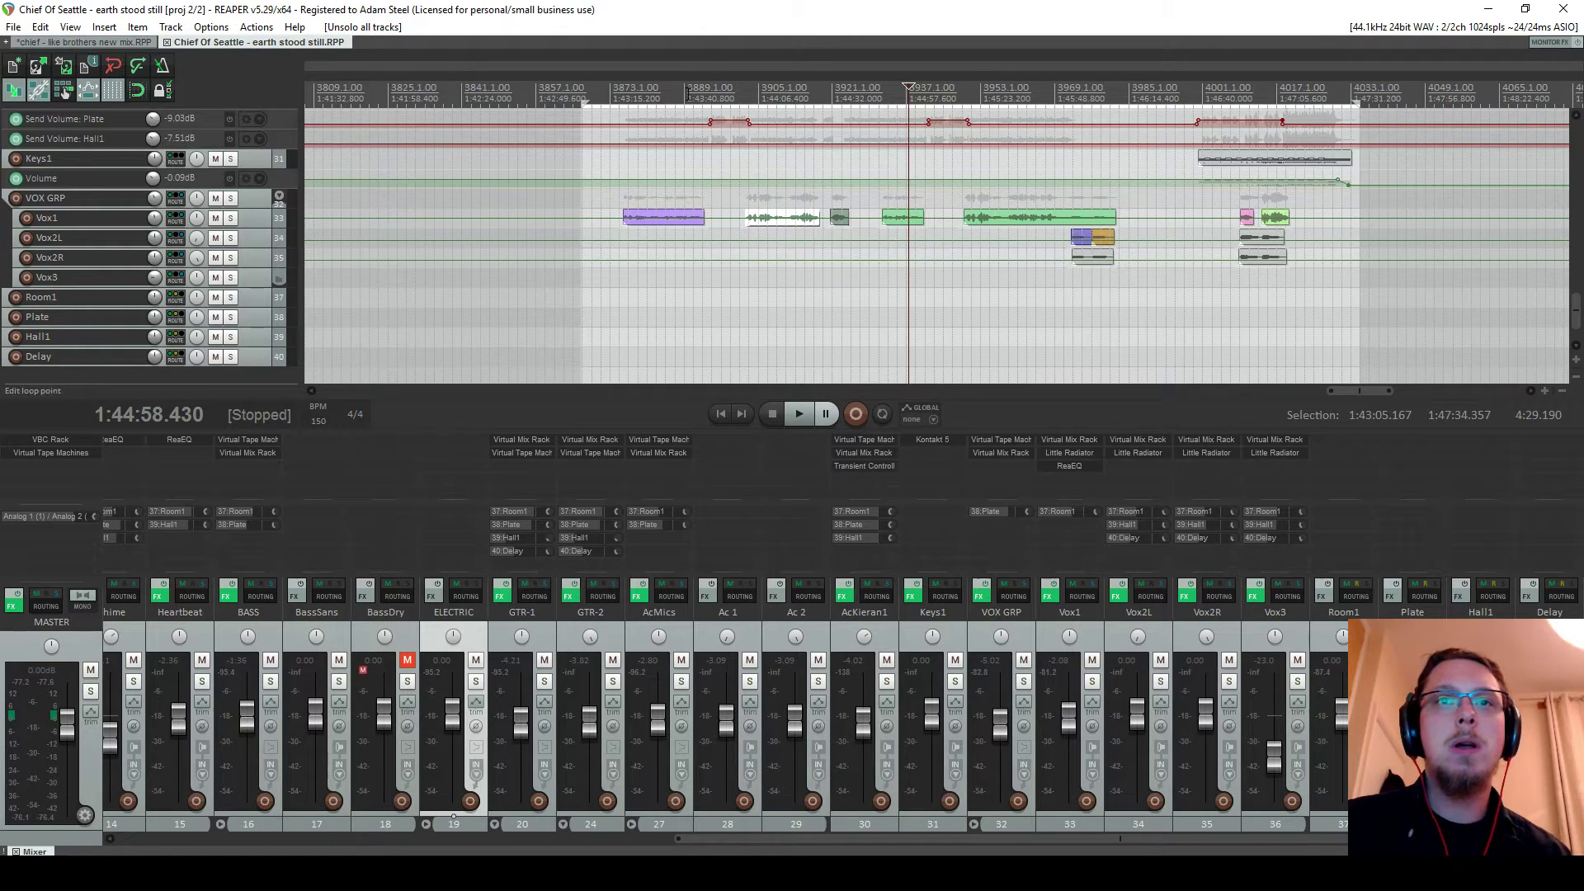
# Switch to the "chief - like brothers new mix" project, hide the mixer and start playback from 27:15.729
pyautogui.click(50, 43)
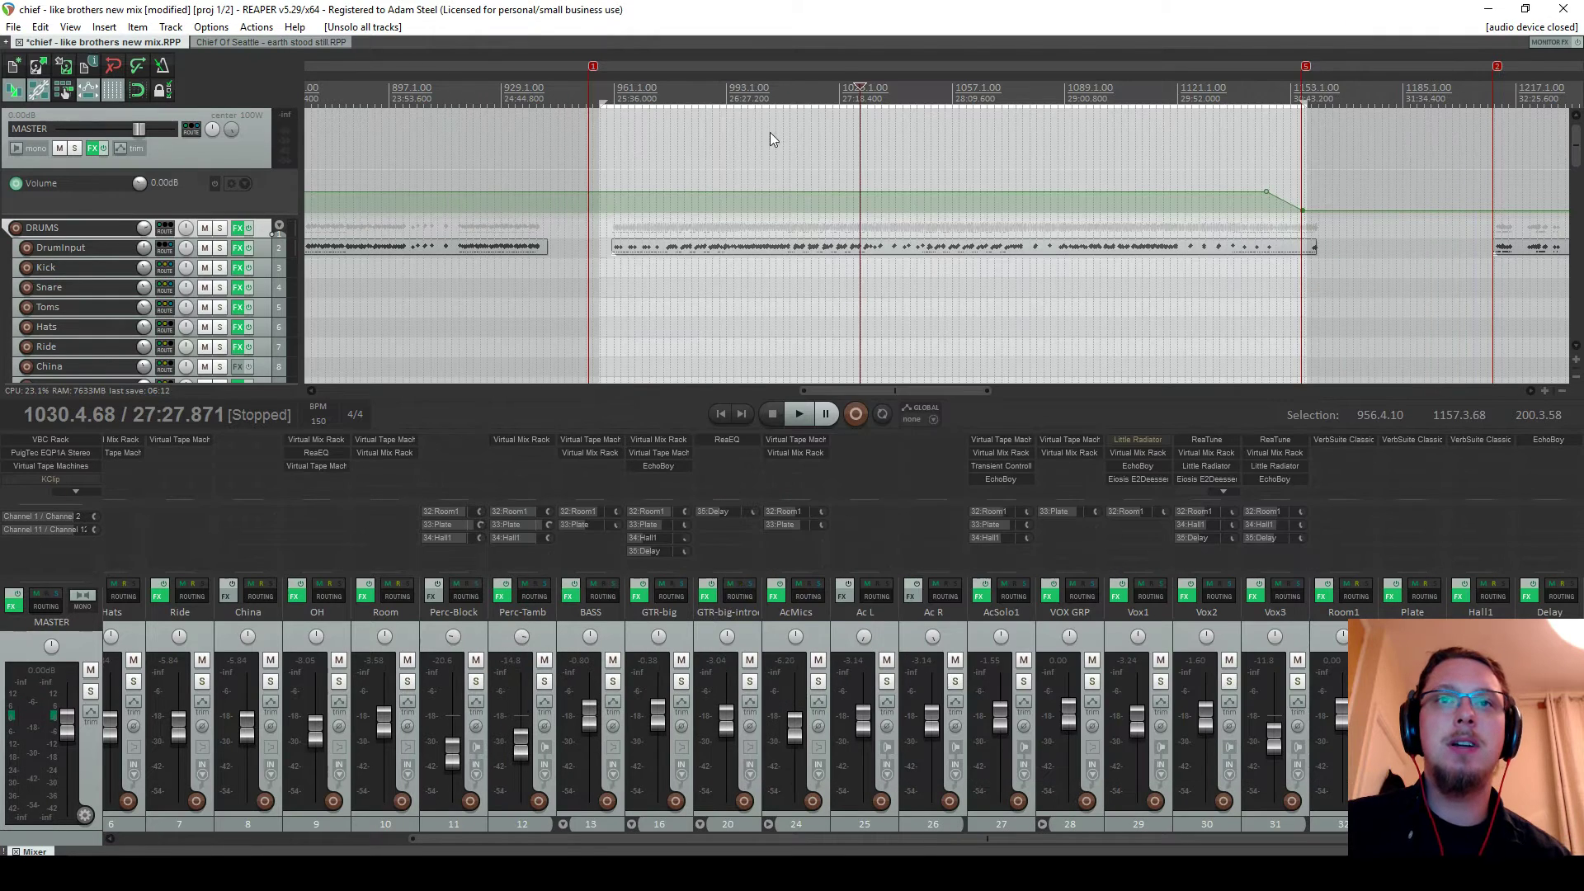
pyautogui.click(752, 88)
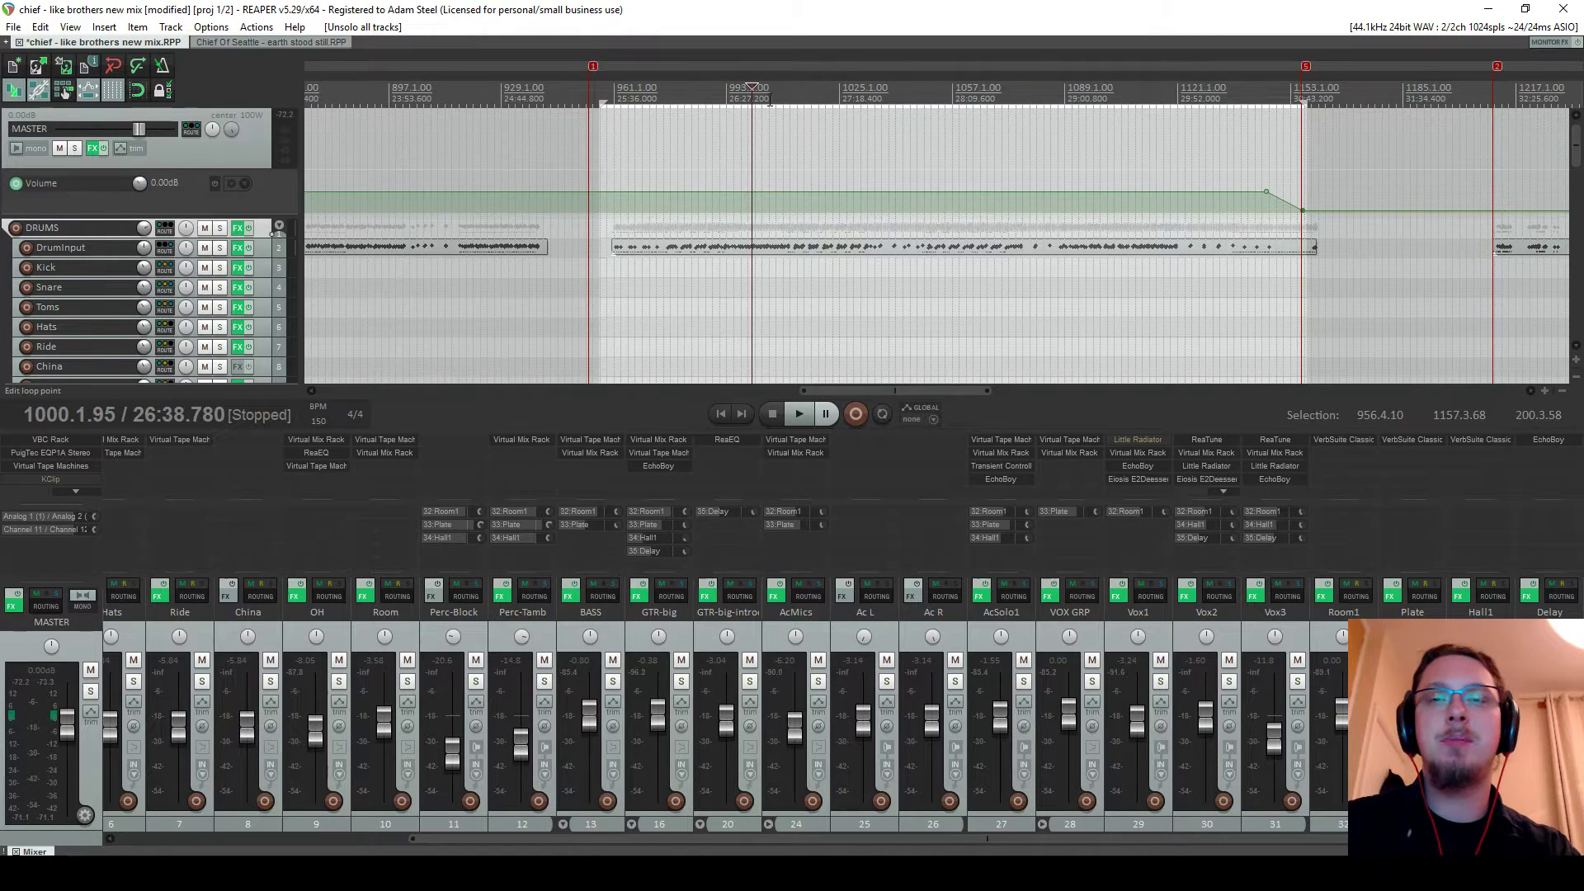
pyautogui.click(834, 91)
pyautogui.hotkey('ctrl', 'm')
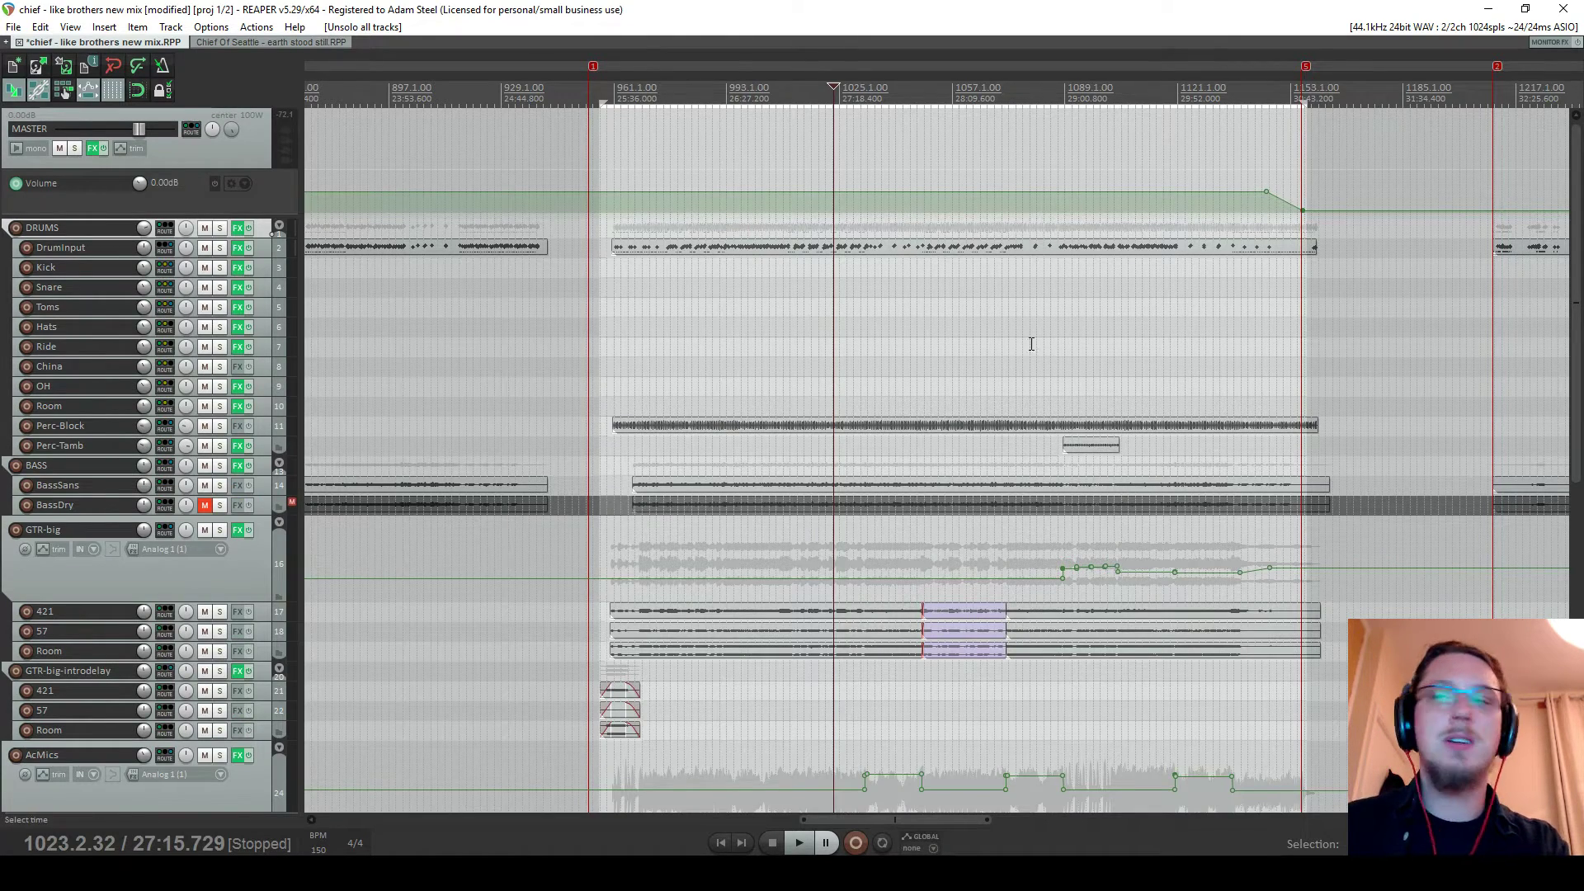
pyautogui.scroll(-5, 1577, 391)
pyautogui.press('space')
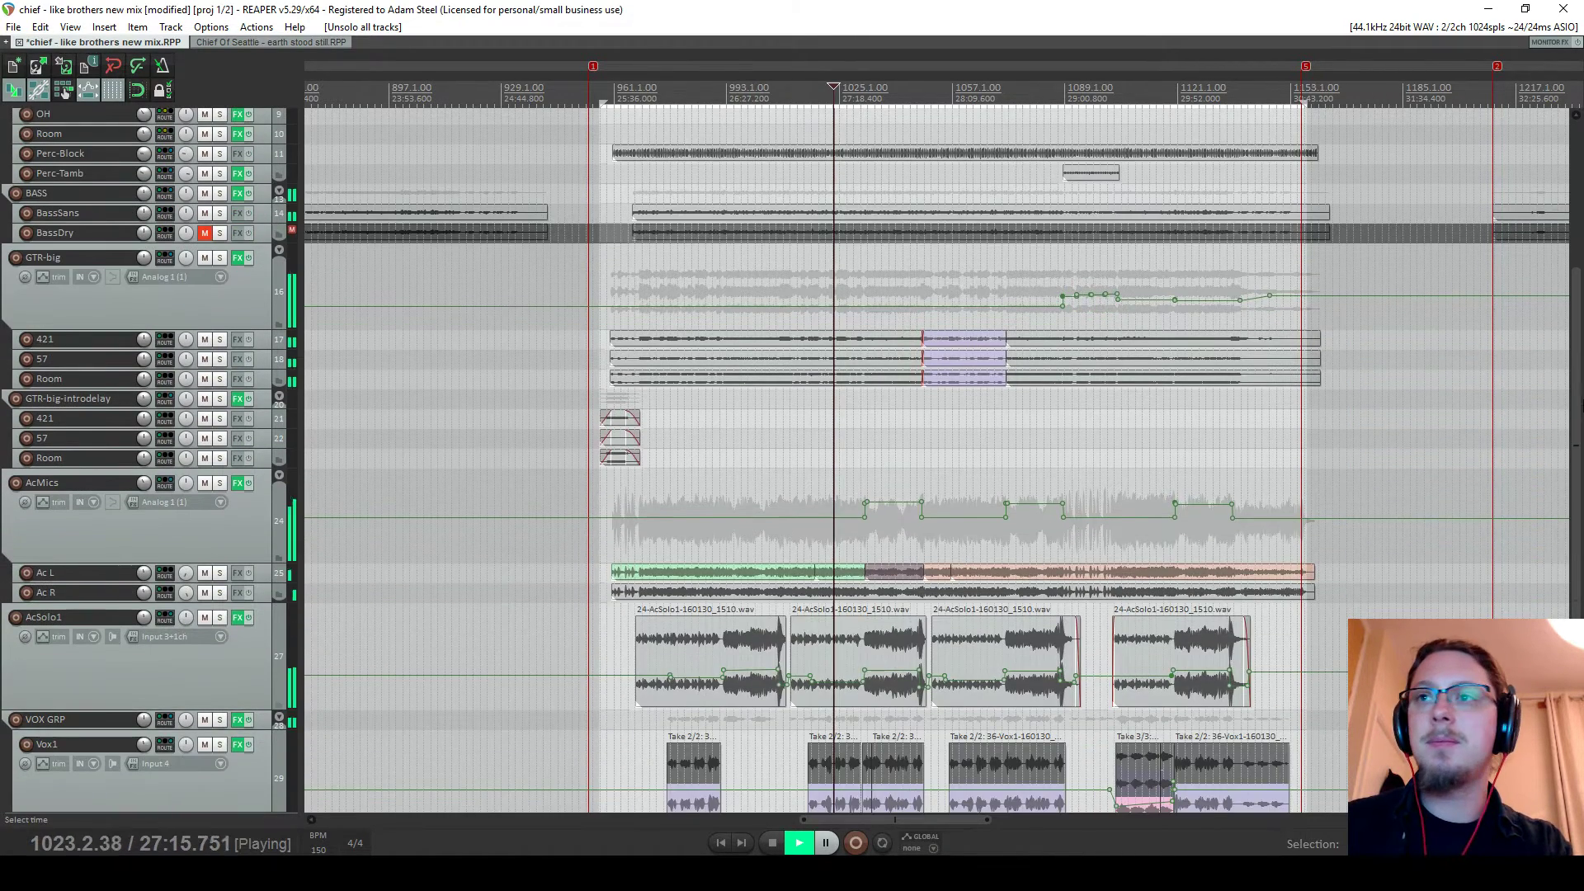
# Listen to the song while examining the guitar, AcSolo1 and vocal tracks, and stop playback
pyautogui.scroll(-5, 1577, 391)
pyautogui.scroll(6, 1064, 383)
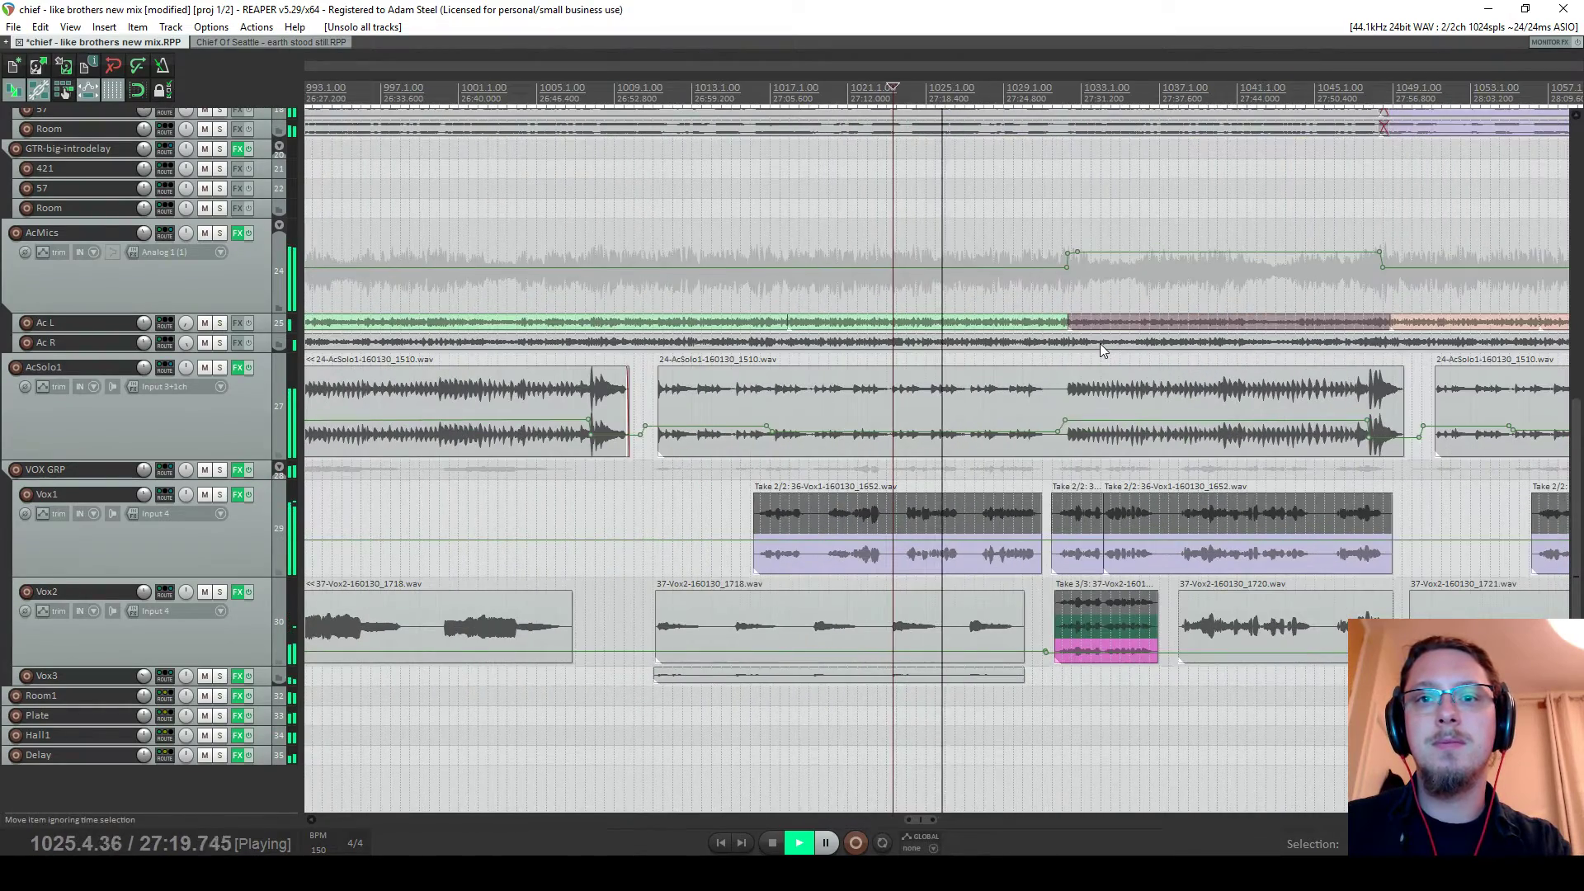
pyautogui.scroll(-3, 1101, 343)
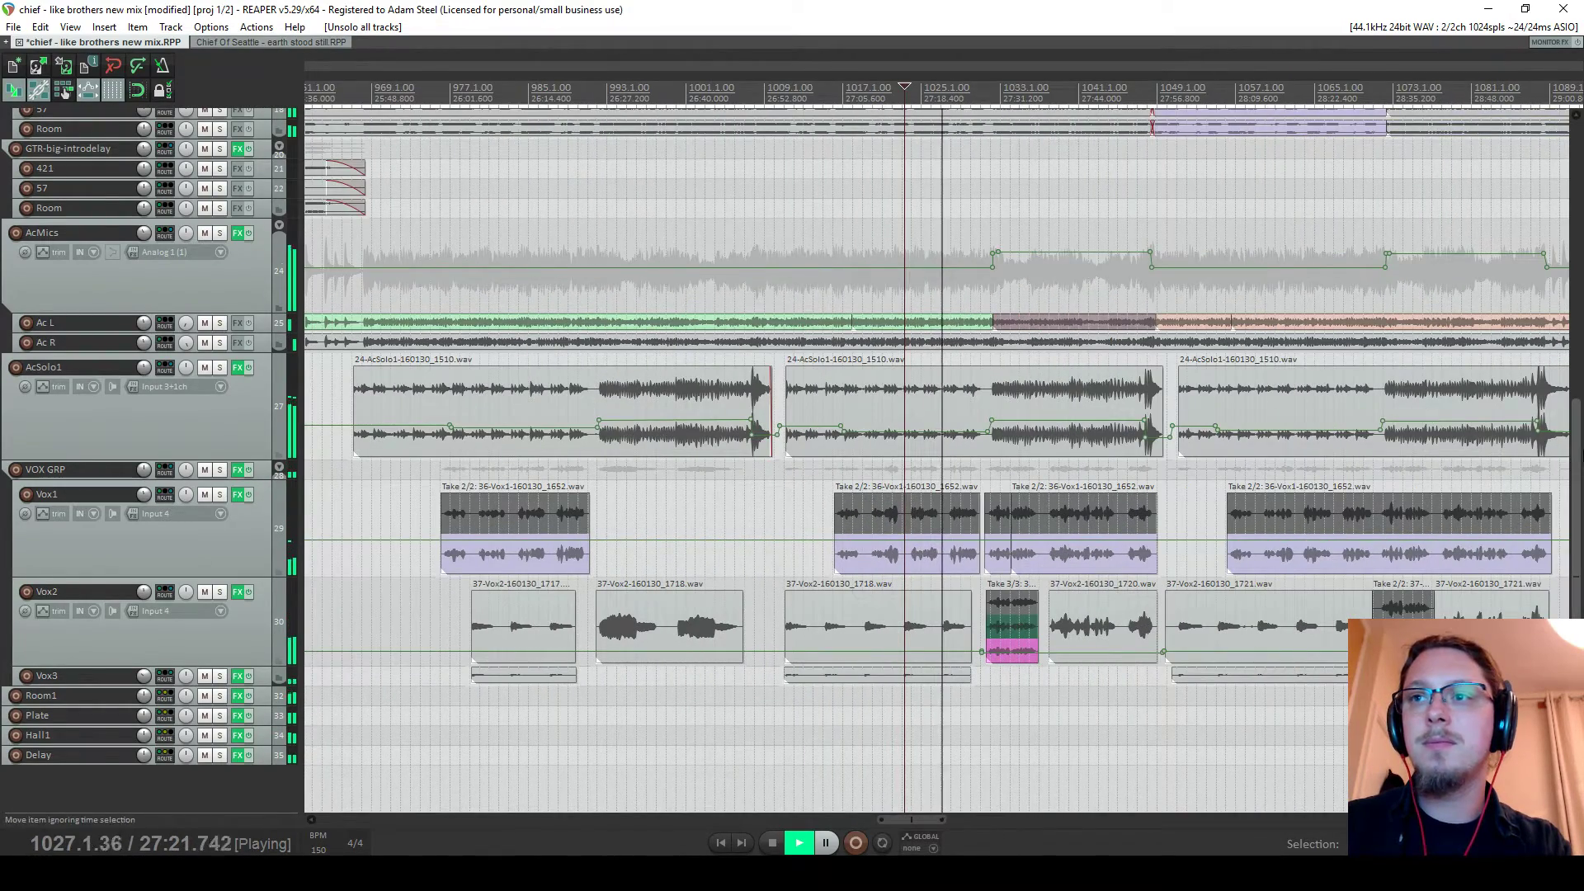
pyautogui.scroll(-1, 1579, 489)
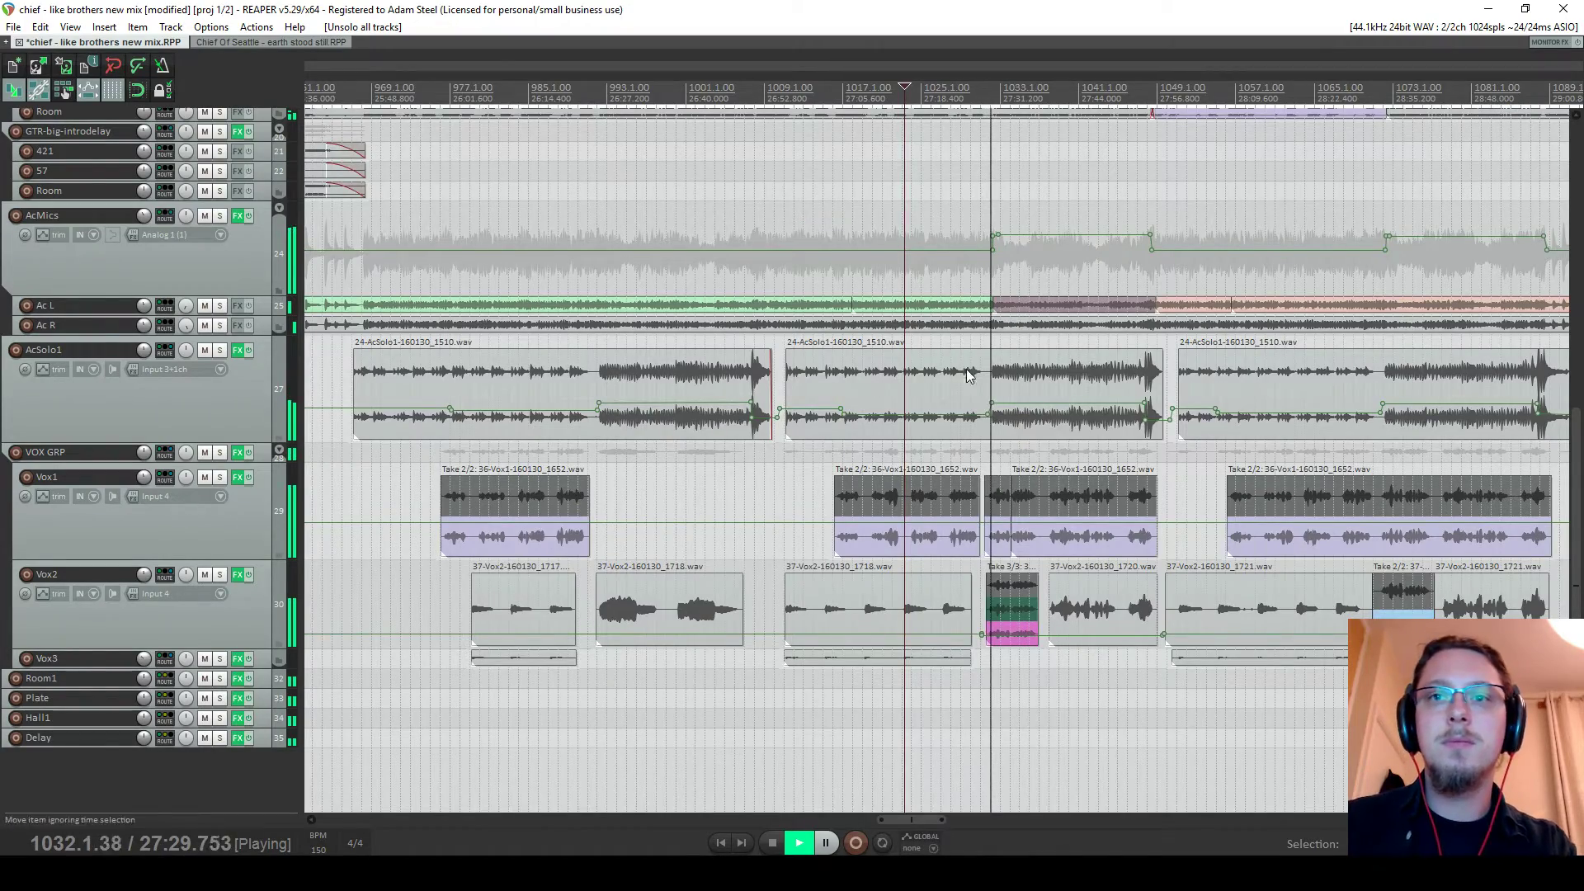
pyautogui.scroll(3, 1002, 429)
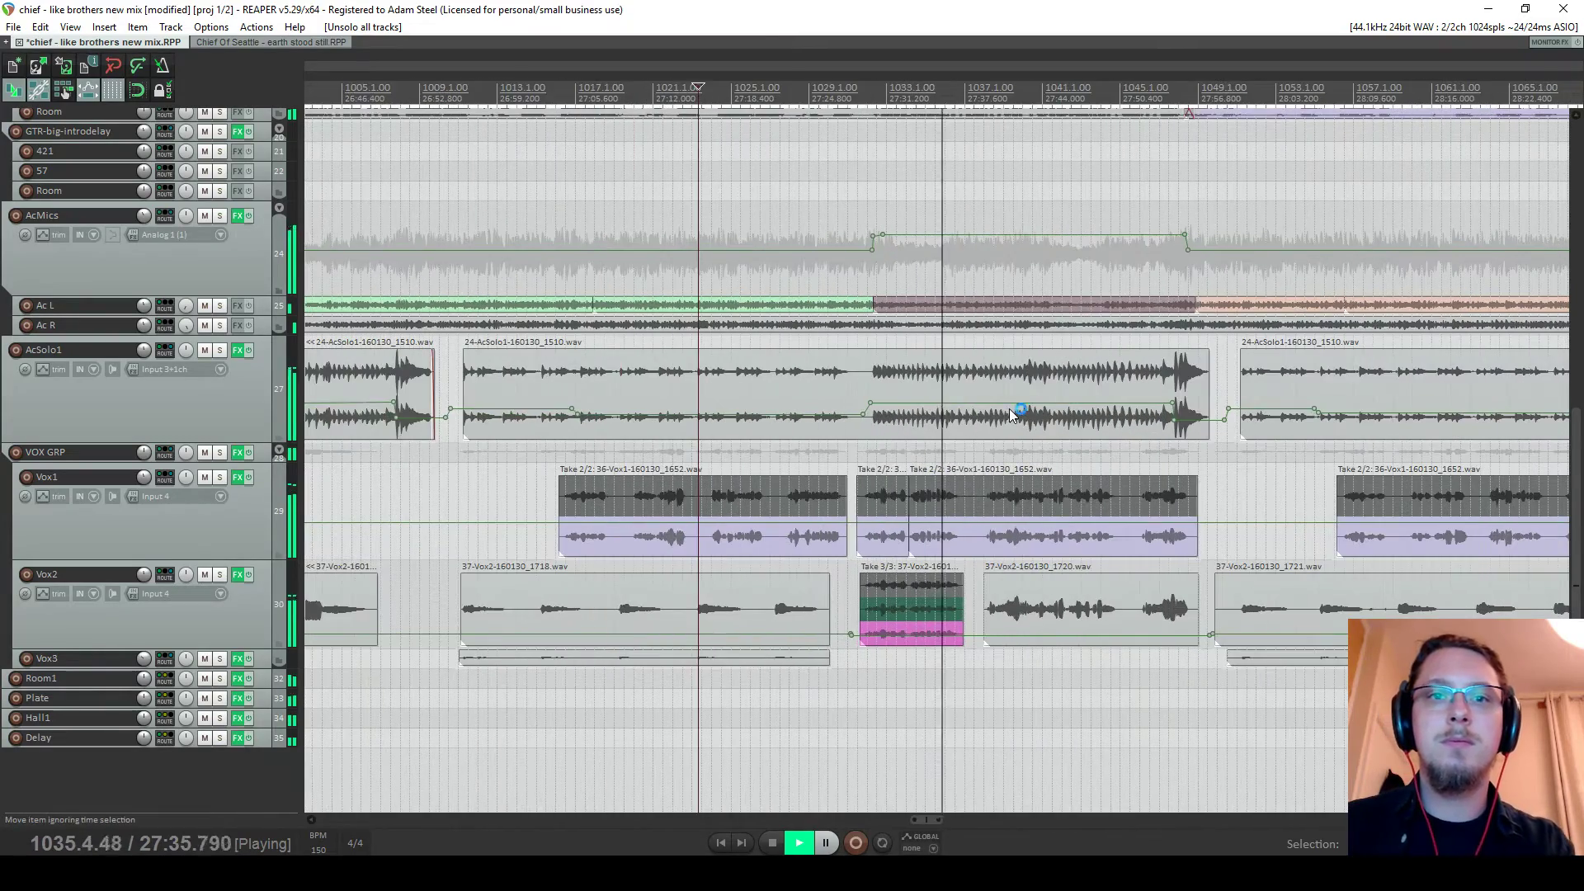
pyautogui.scroll(2, 1008, 409)
pyautogui.scroll(-5, 1007, 408)
pyautogui.scroll(4, 1007, 408)
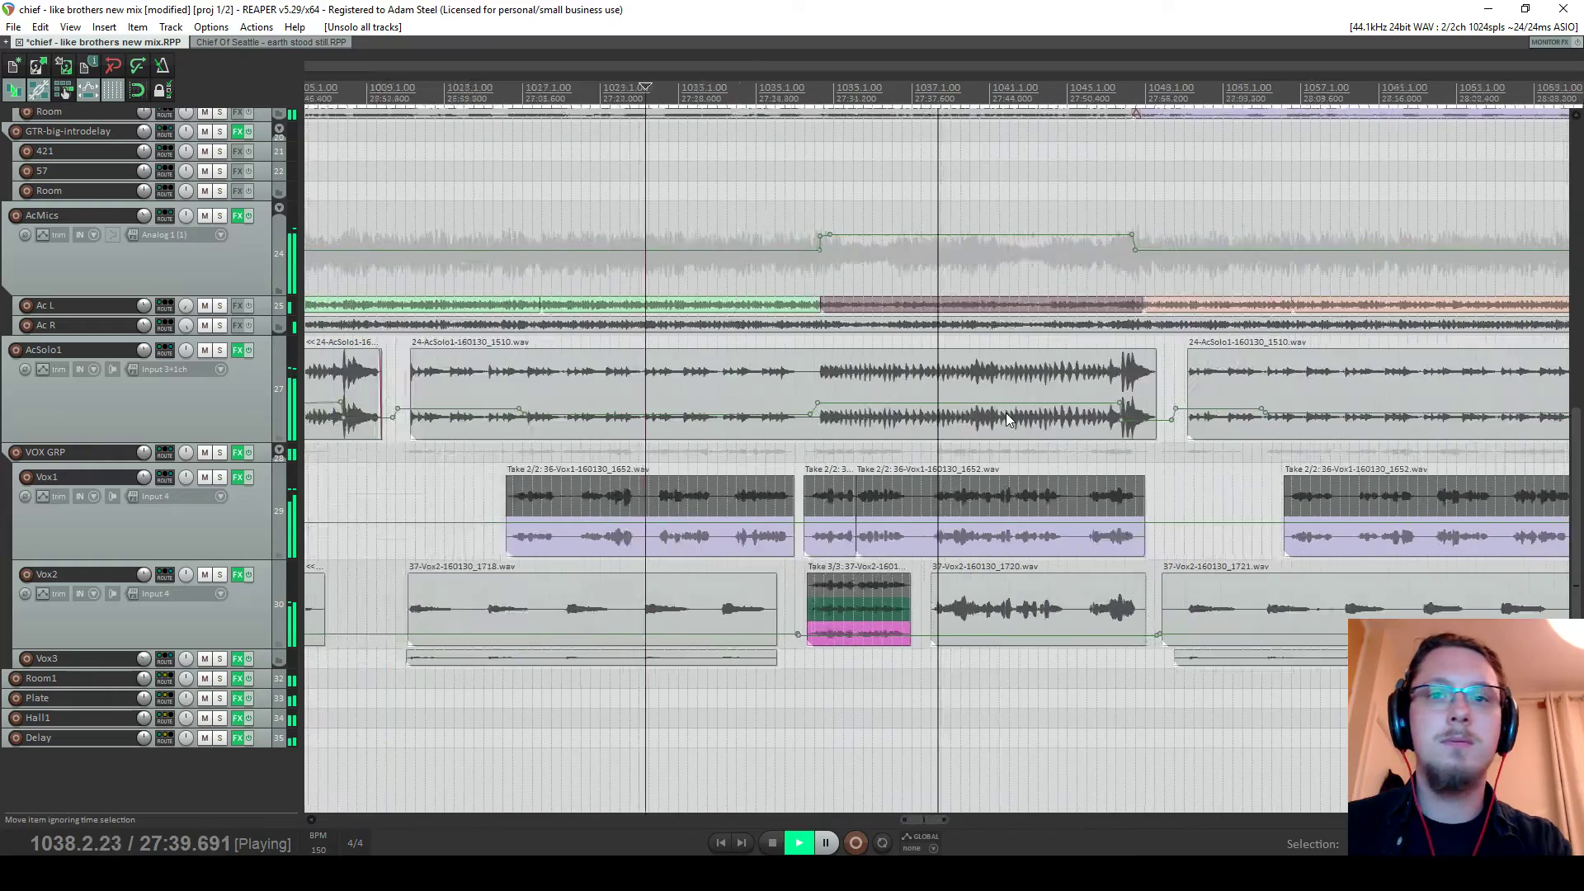
pyautogui.scroll(5, 1006, 412)
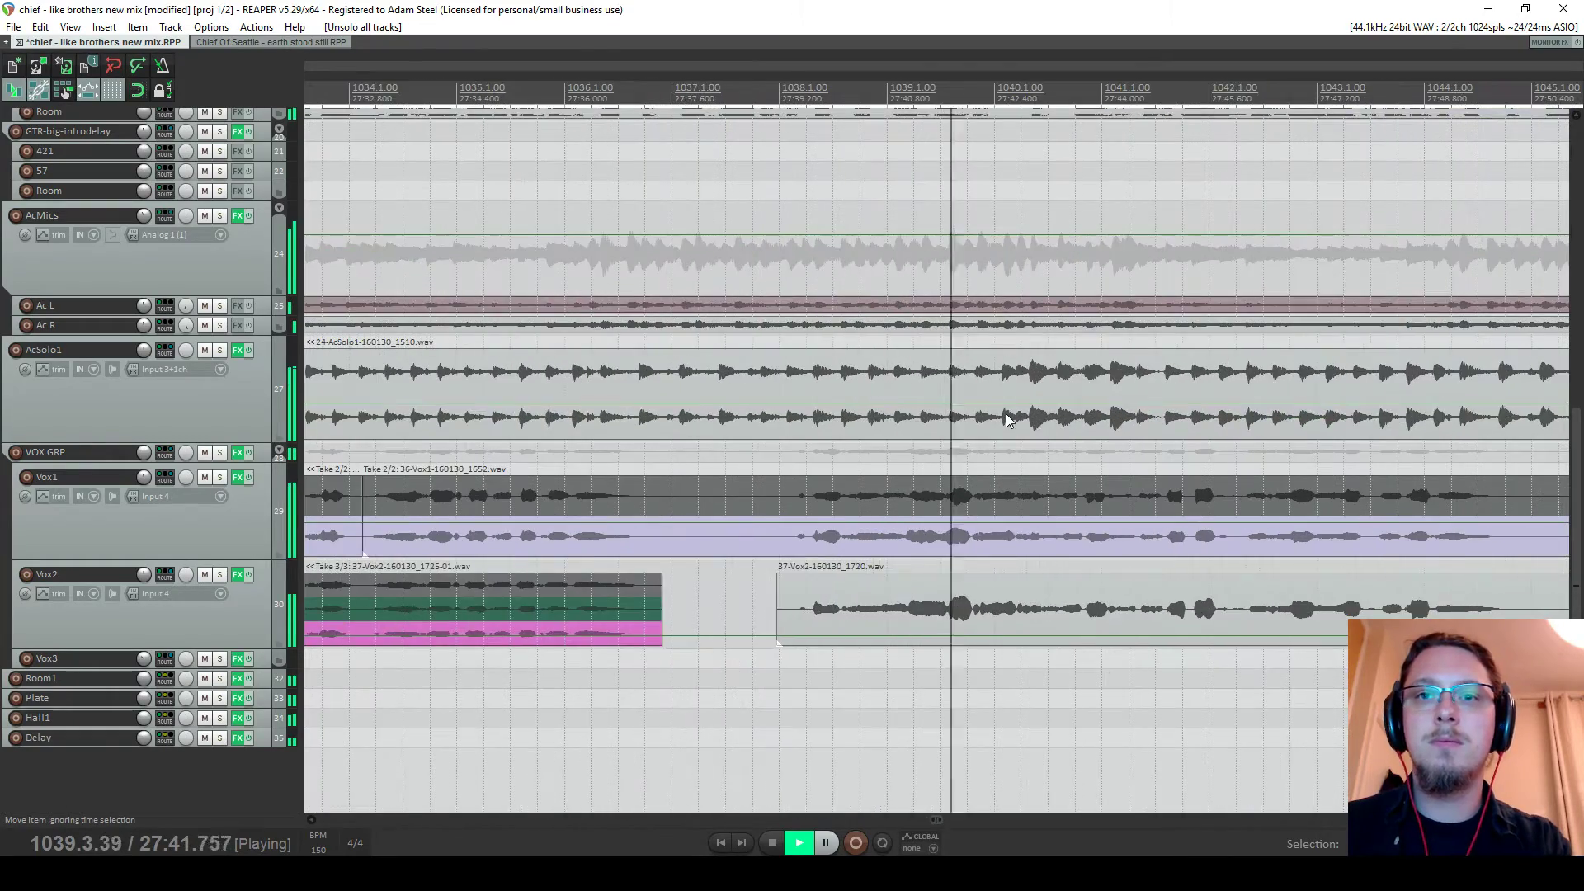
pyautogui.scroll(-5, 1006, 414)
pyautogui.press('space')
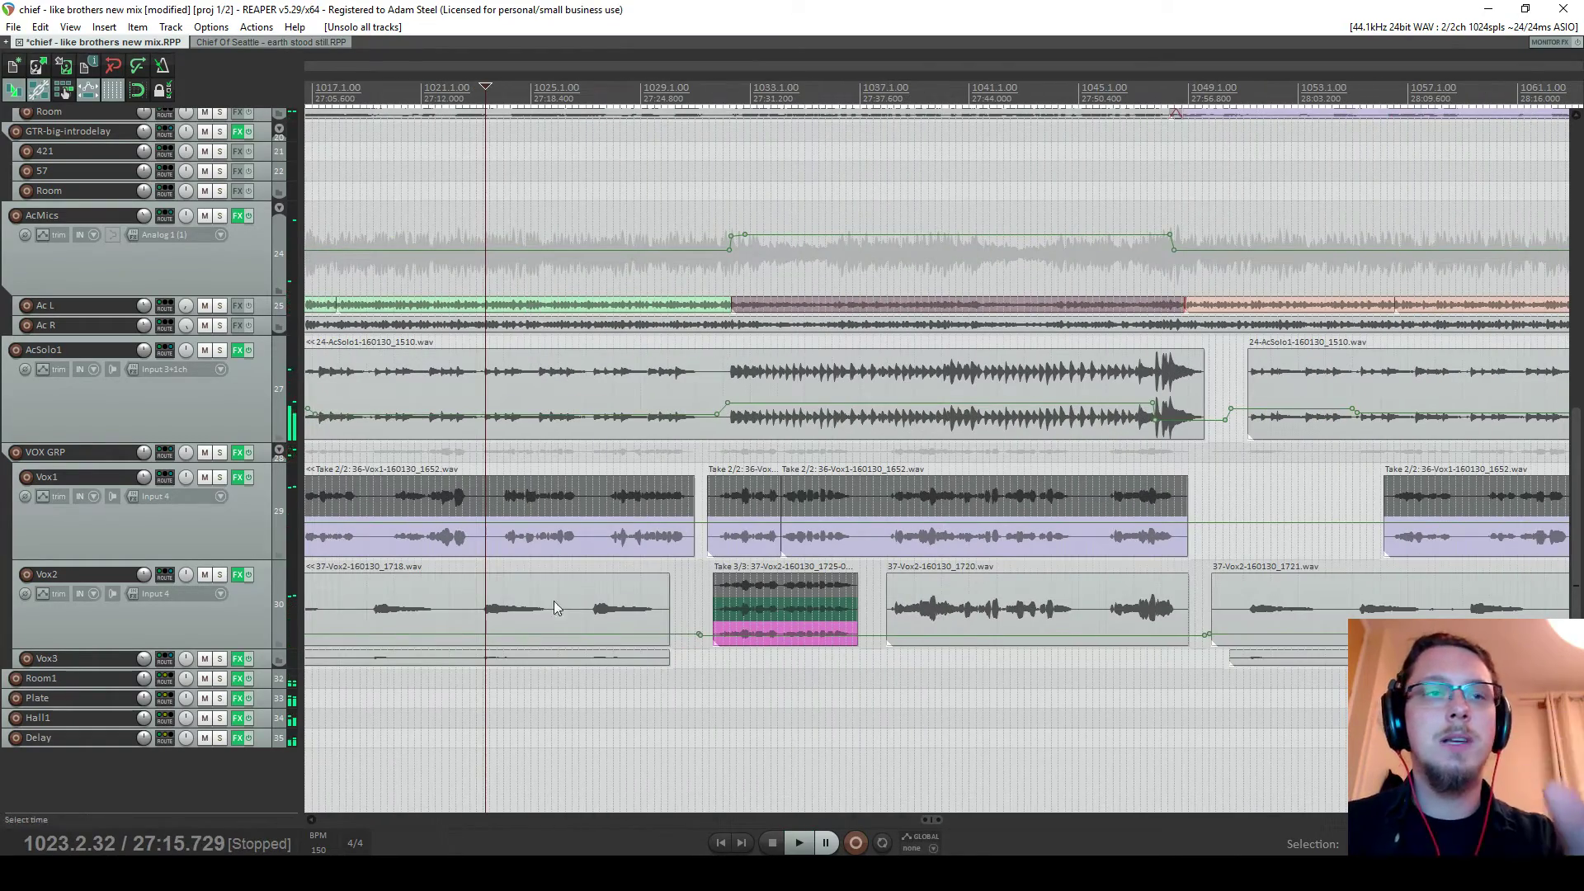
# Bring the mixer back into view in the like brothers project
pyautogui.hotkey('ctrl', 'm')
pyautogui.hotkey('ctrl', 'm')
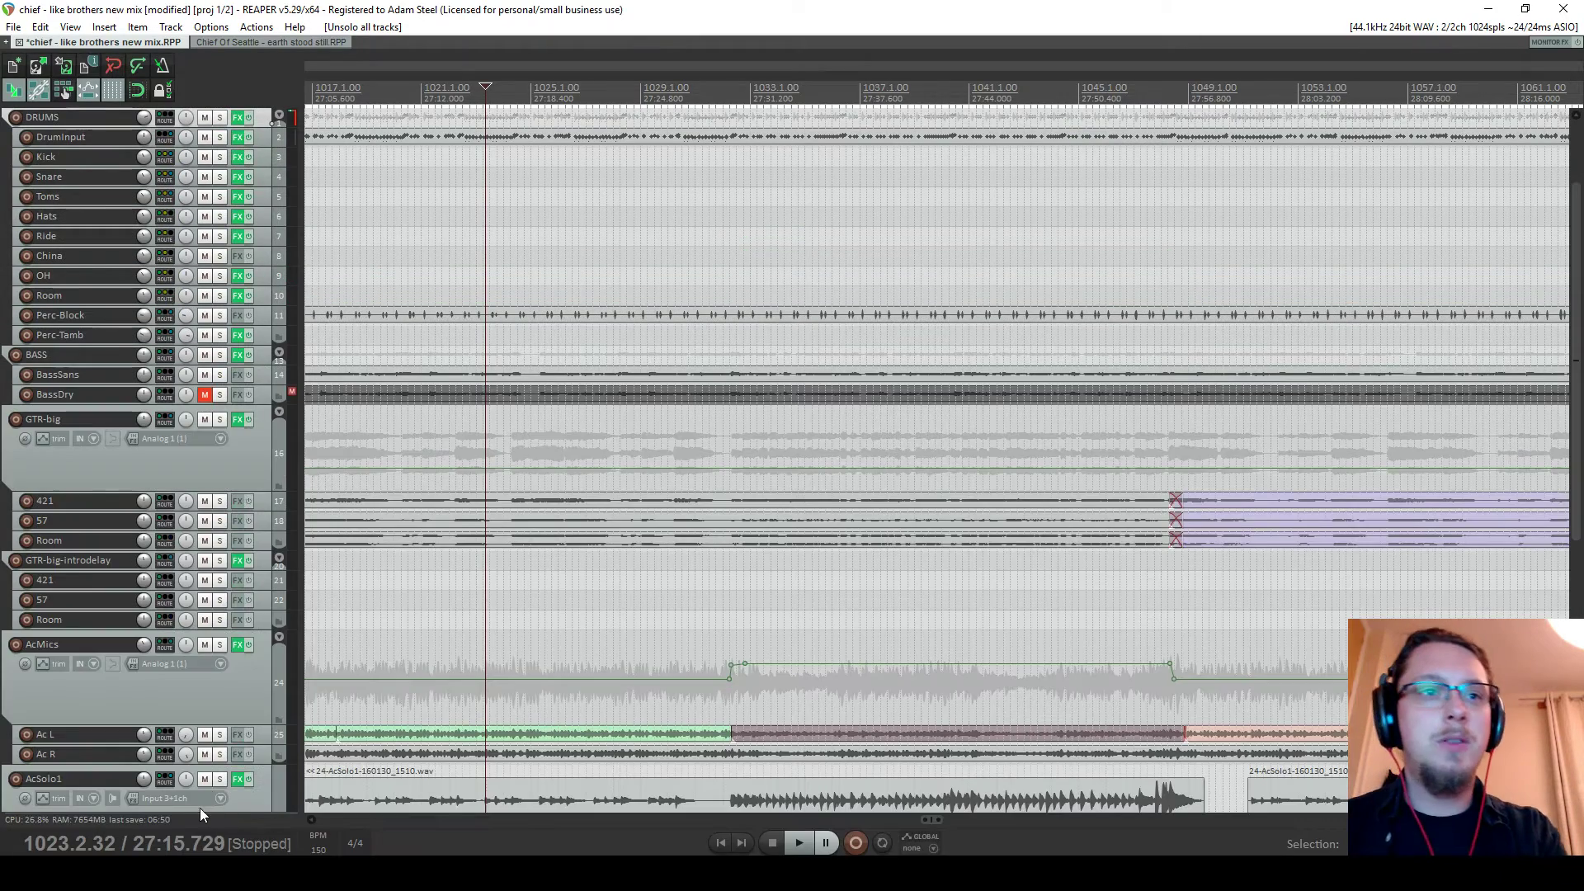
pyautogui.hotkey('ctrl', 'm')
pyautogui.hscroll(3, 215, 835)
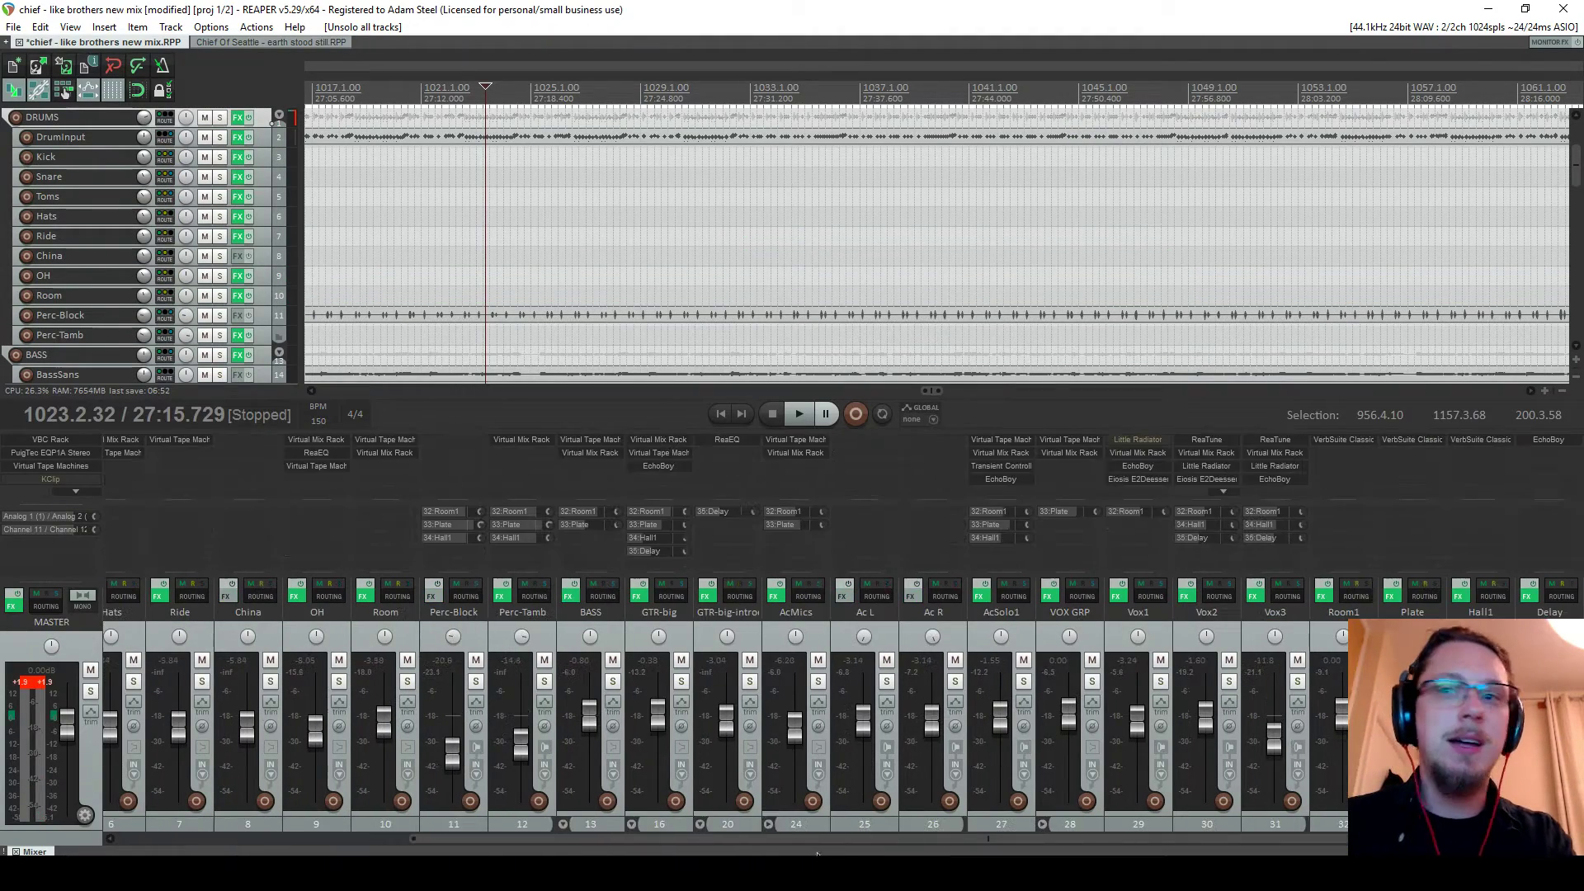
pyautogui.press('Escape')
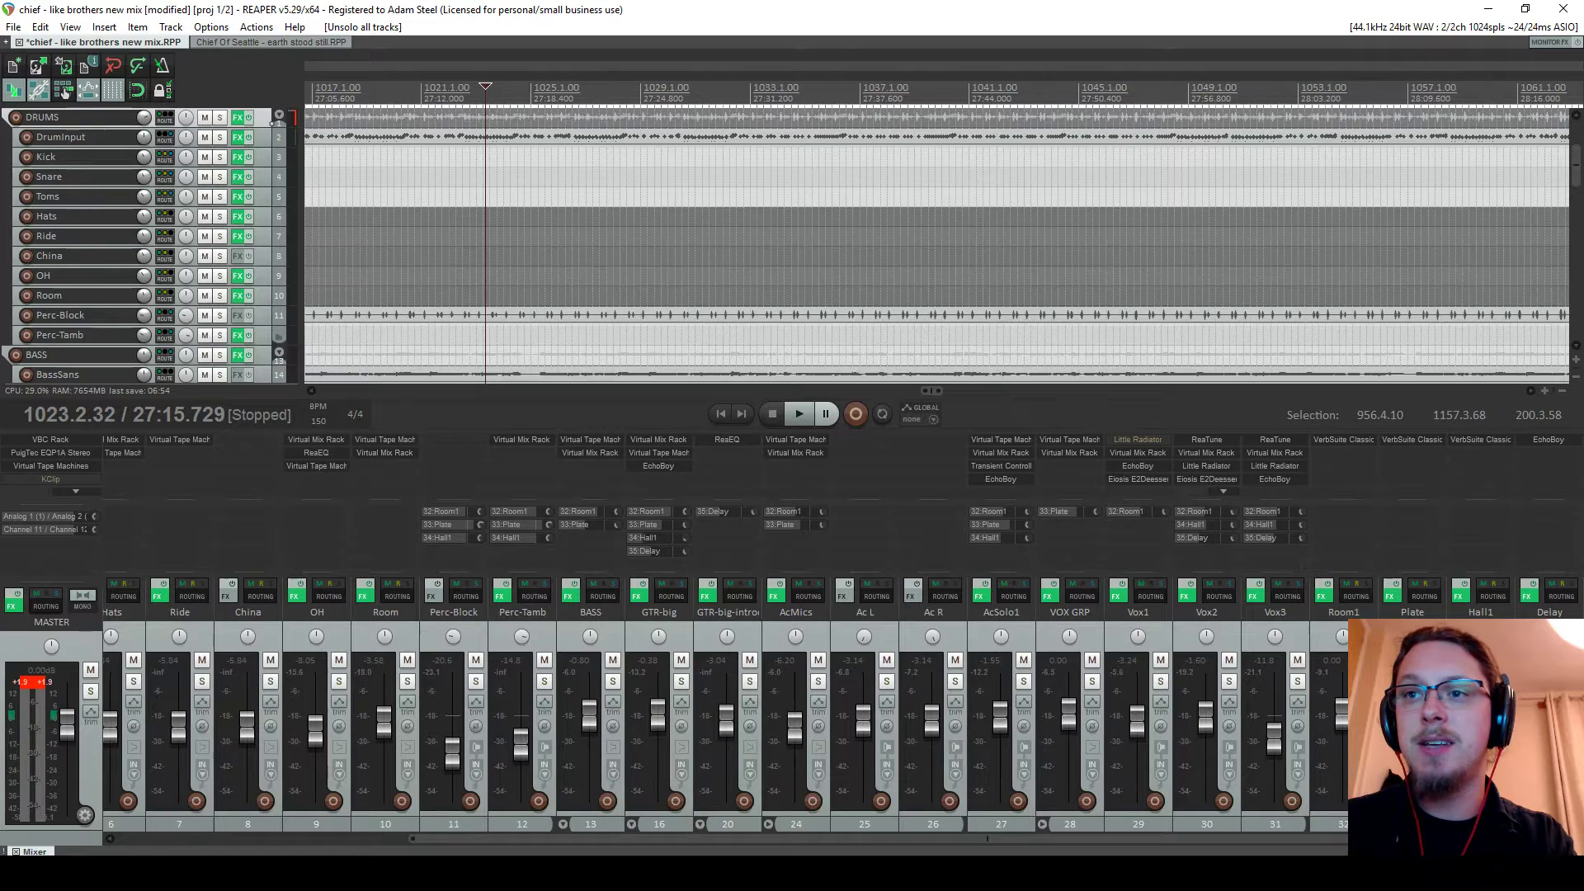
# Listen to the mix with Room1, Plate, Hall1 and Delay soloed, and unsolo those four tracks
pyautogui.press('space')
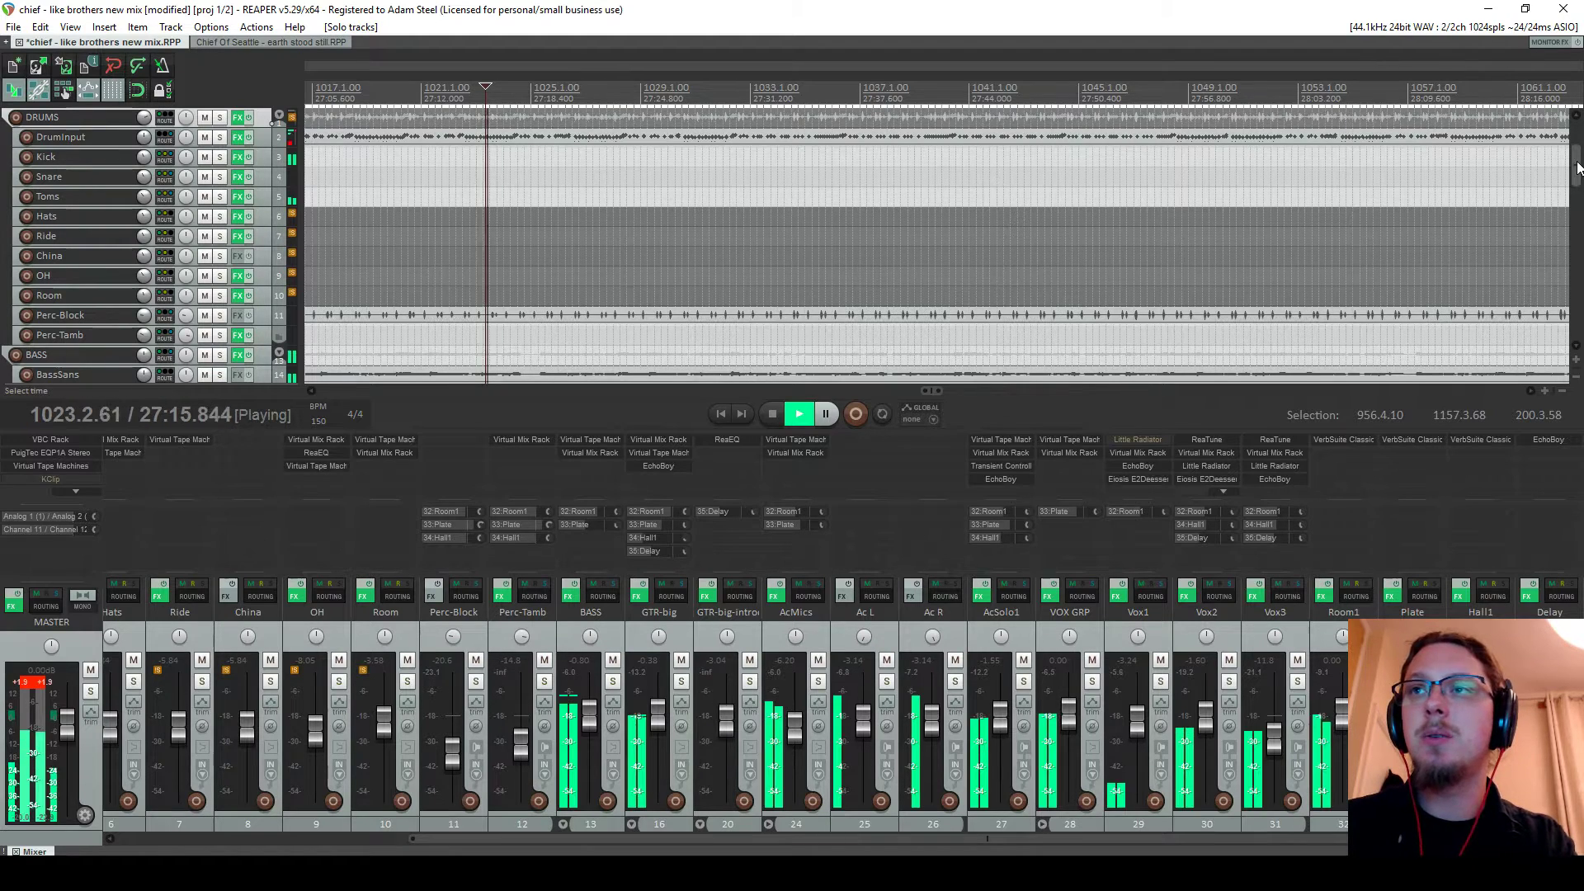
pyautogui.scroll(-10, 1400, 237)
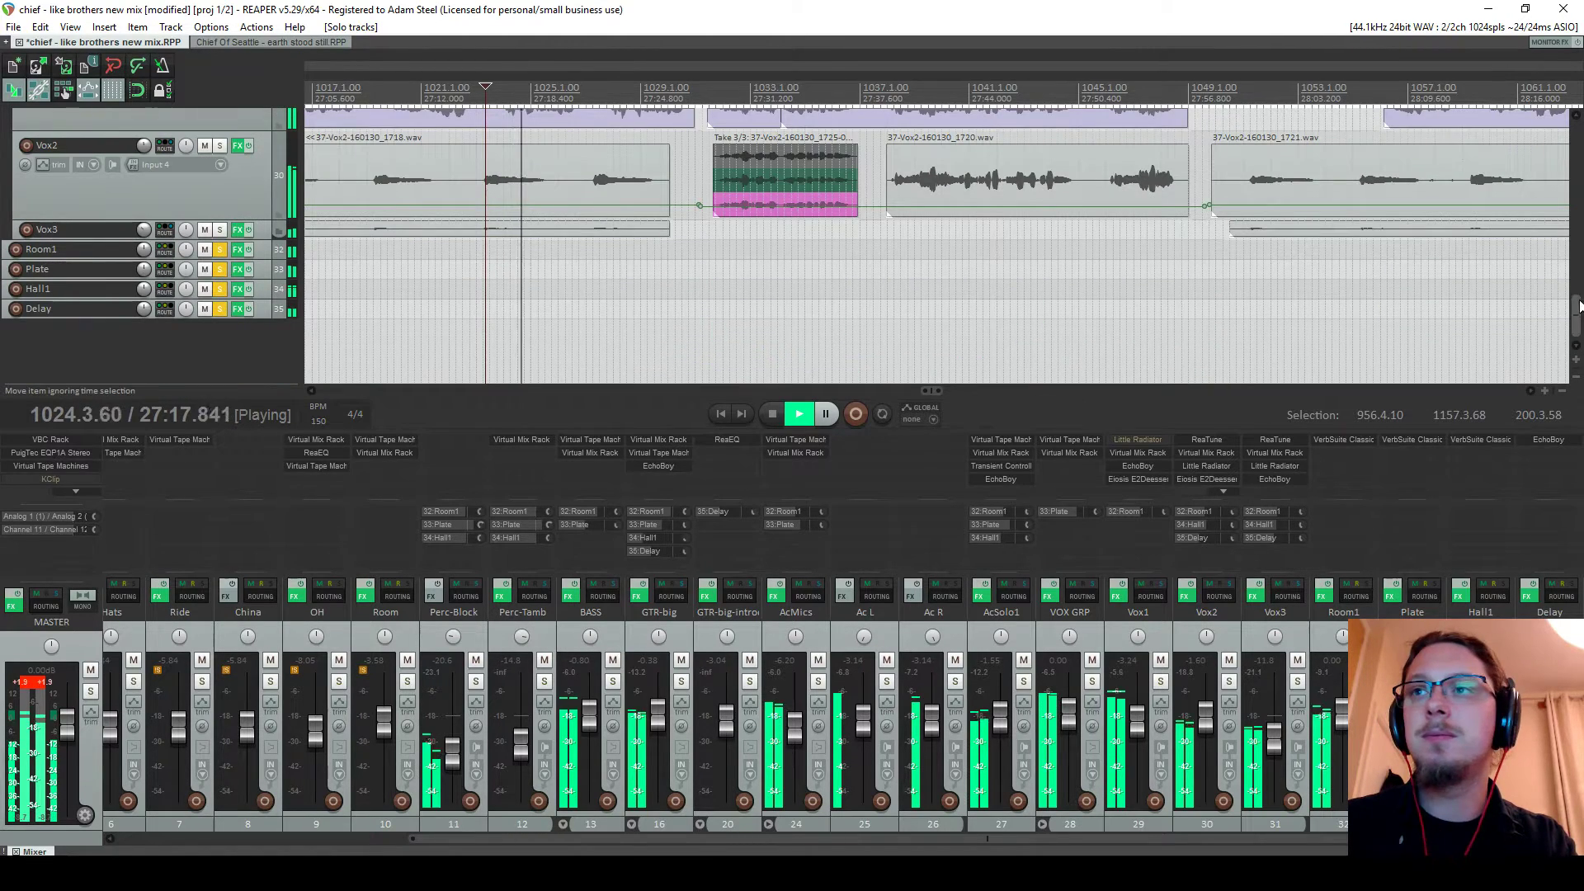
pyautogui.scroll(-2, 1014, 335)
pyautogui.scroll(-3, 1014, 335)
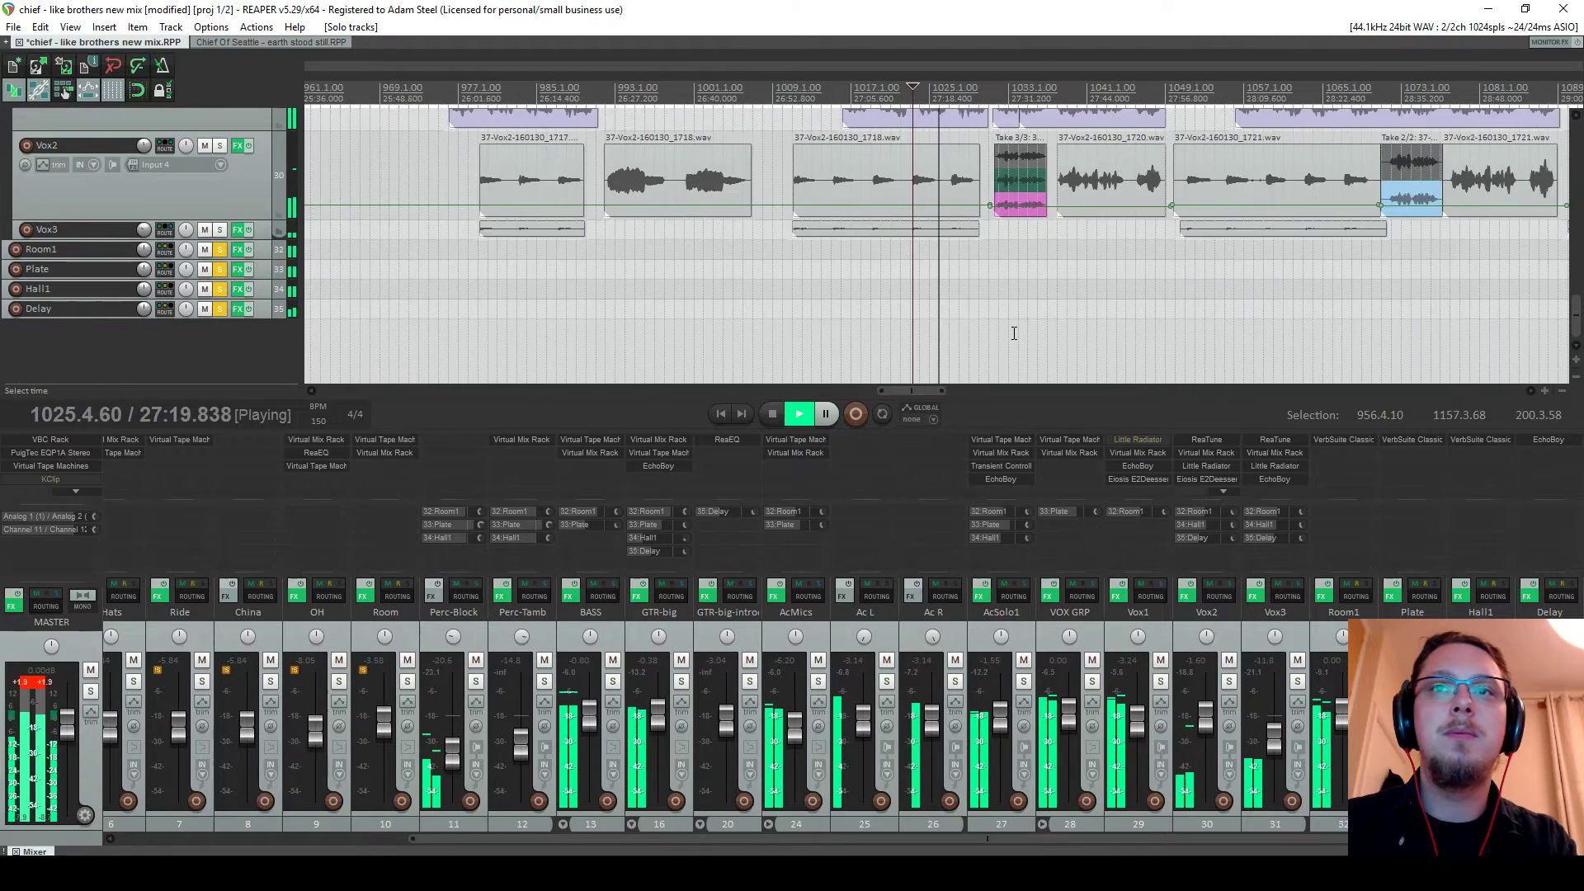
pyautogui.press('space')
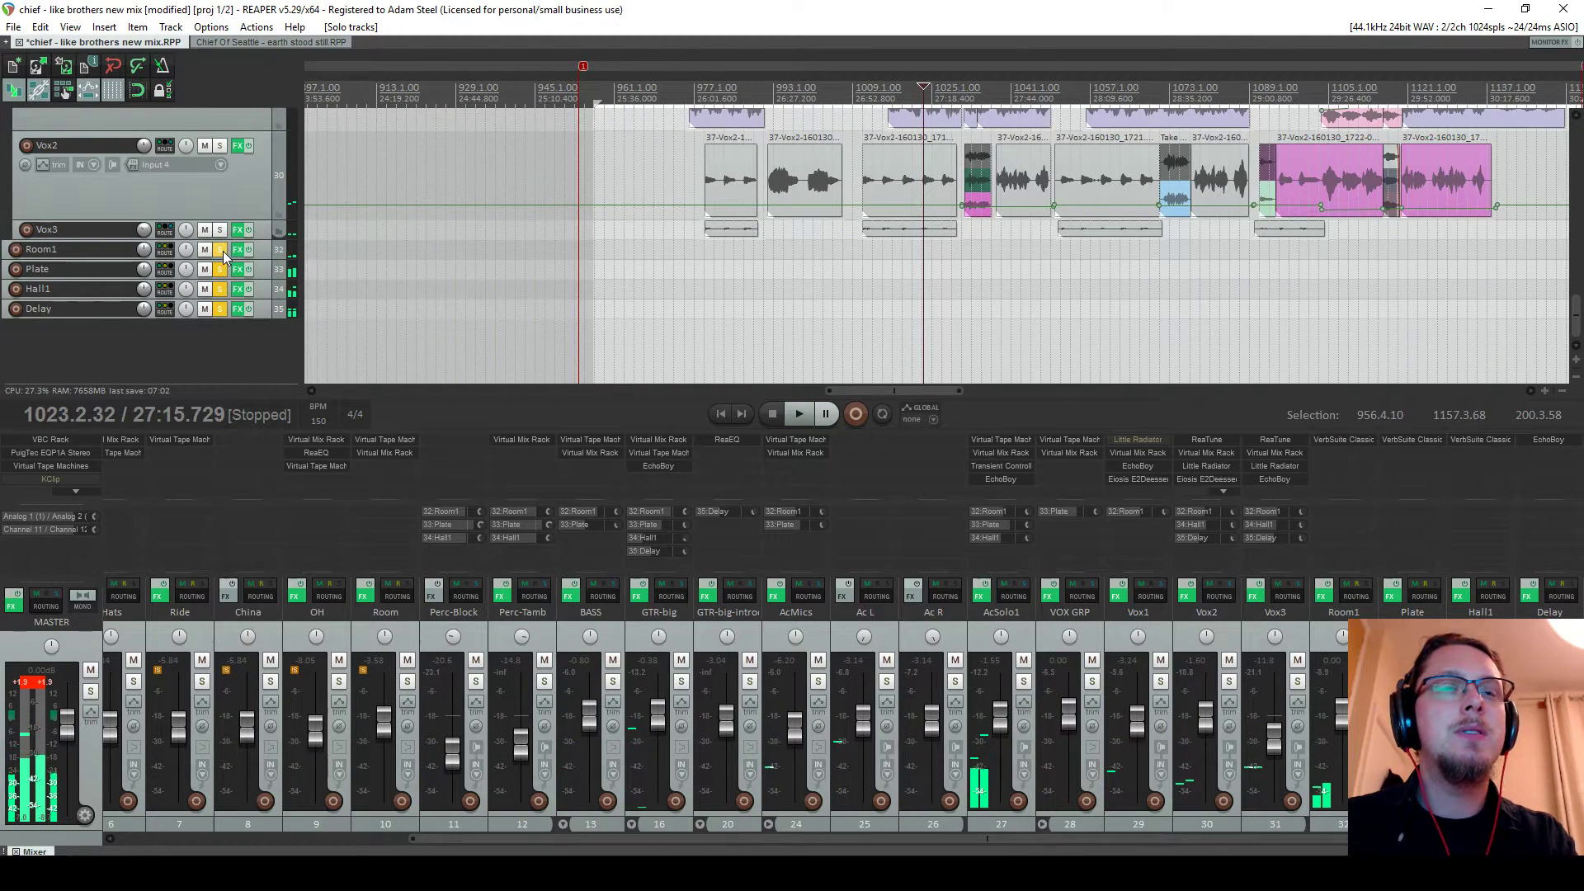
pyautogui.moveTo(220, 250); pyautogui.dragTo(223, 314)
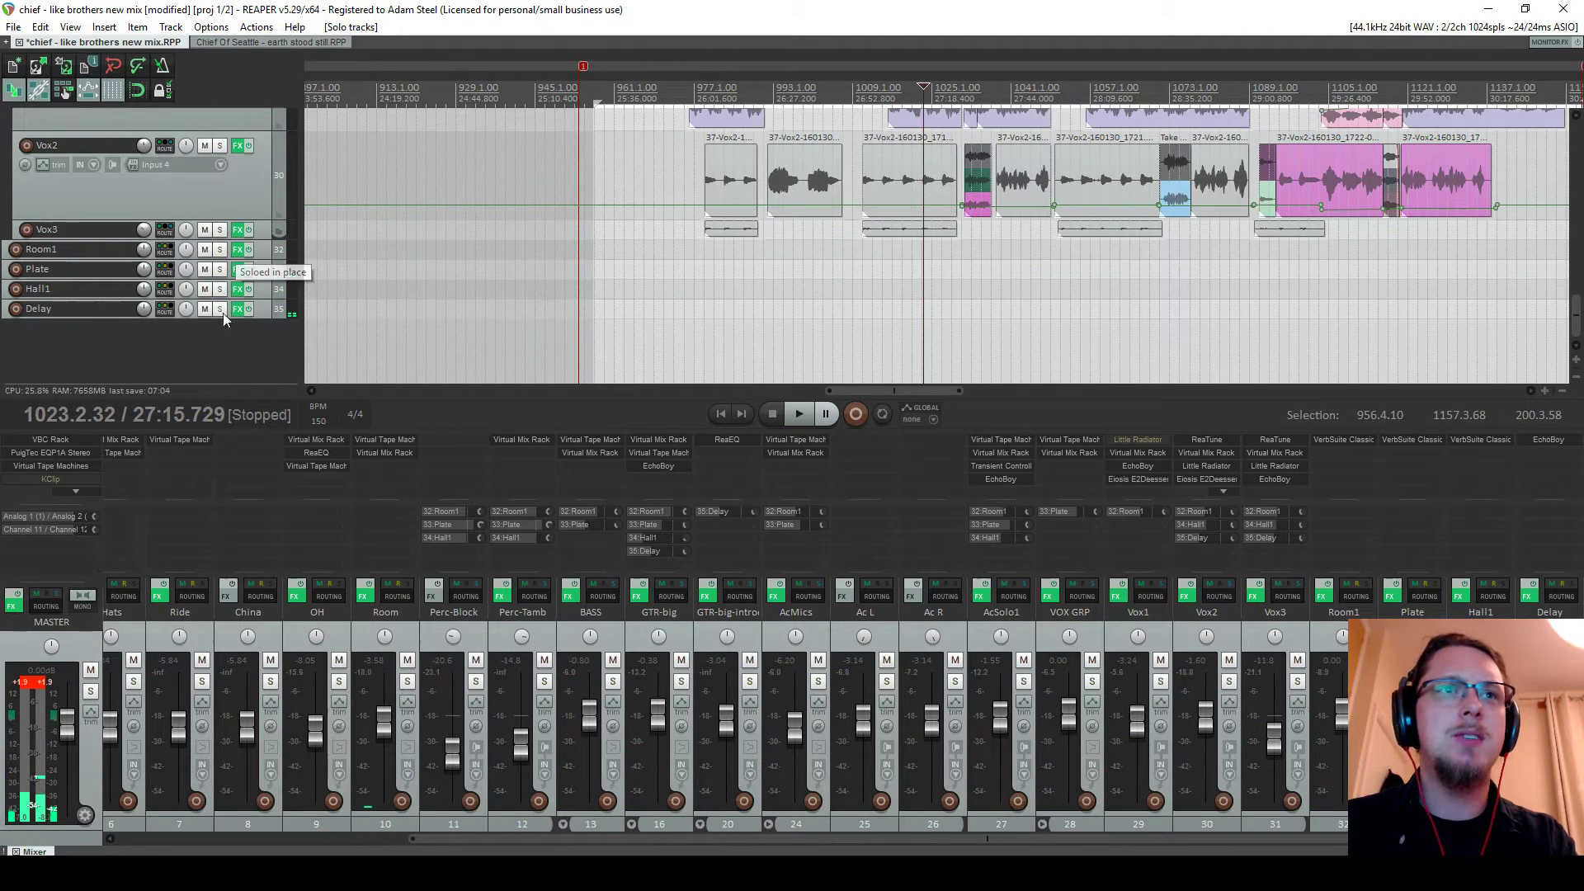
# Switch to the "earth stood still" project and listen to its mix from 1:44:58.430
pyautogui.click(274, 41)
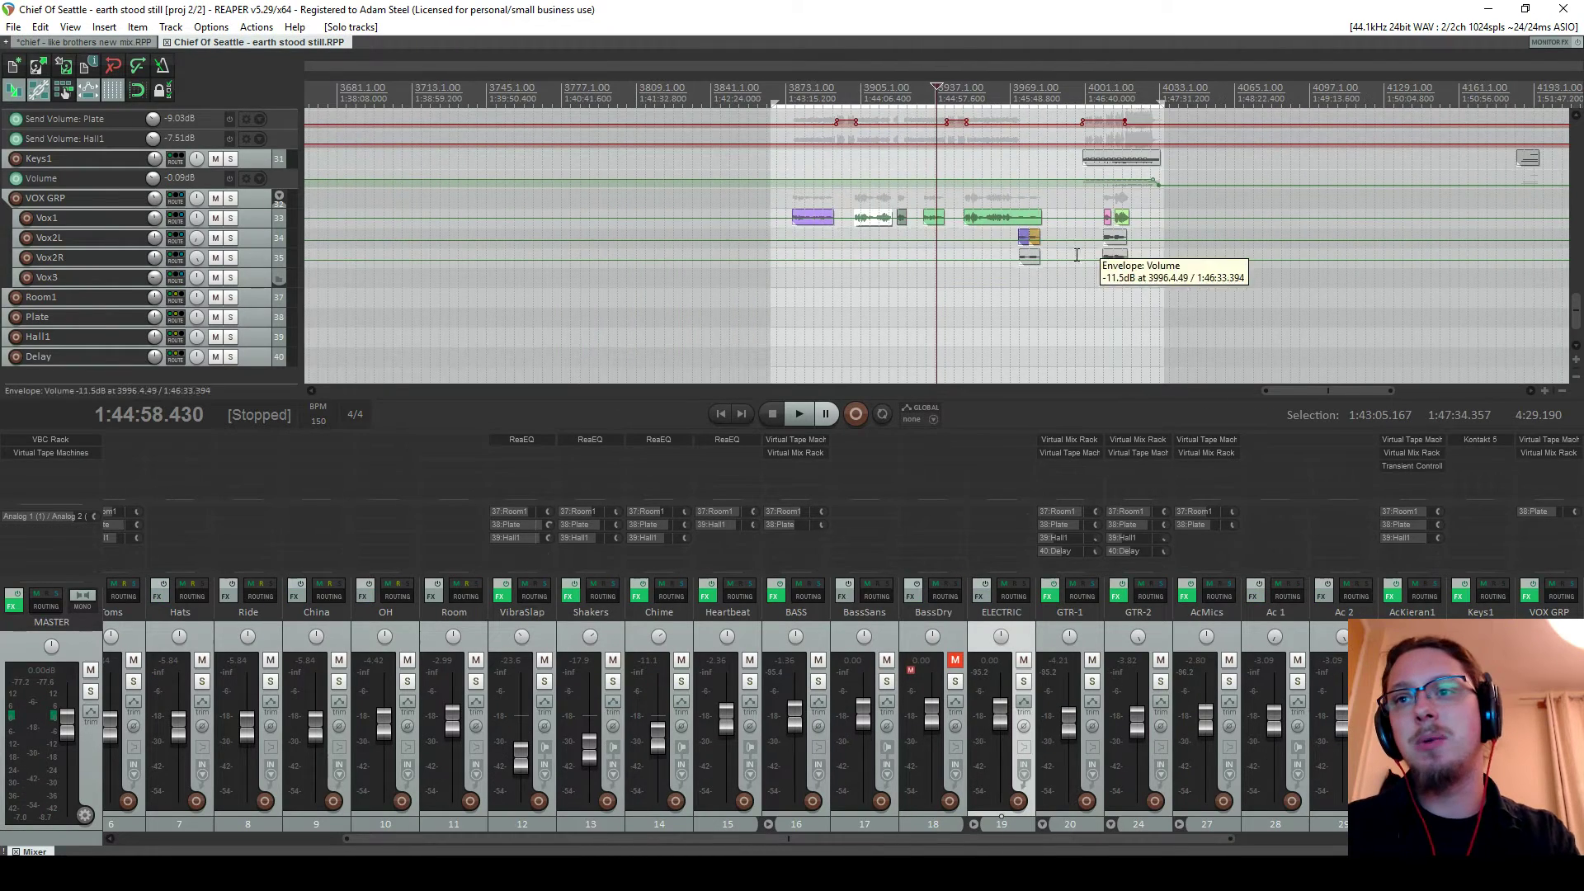
pyautogui.press('space')
pyautogui.hscroll(5, 1163, 839)
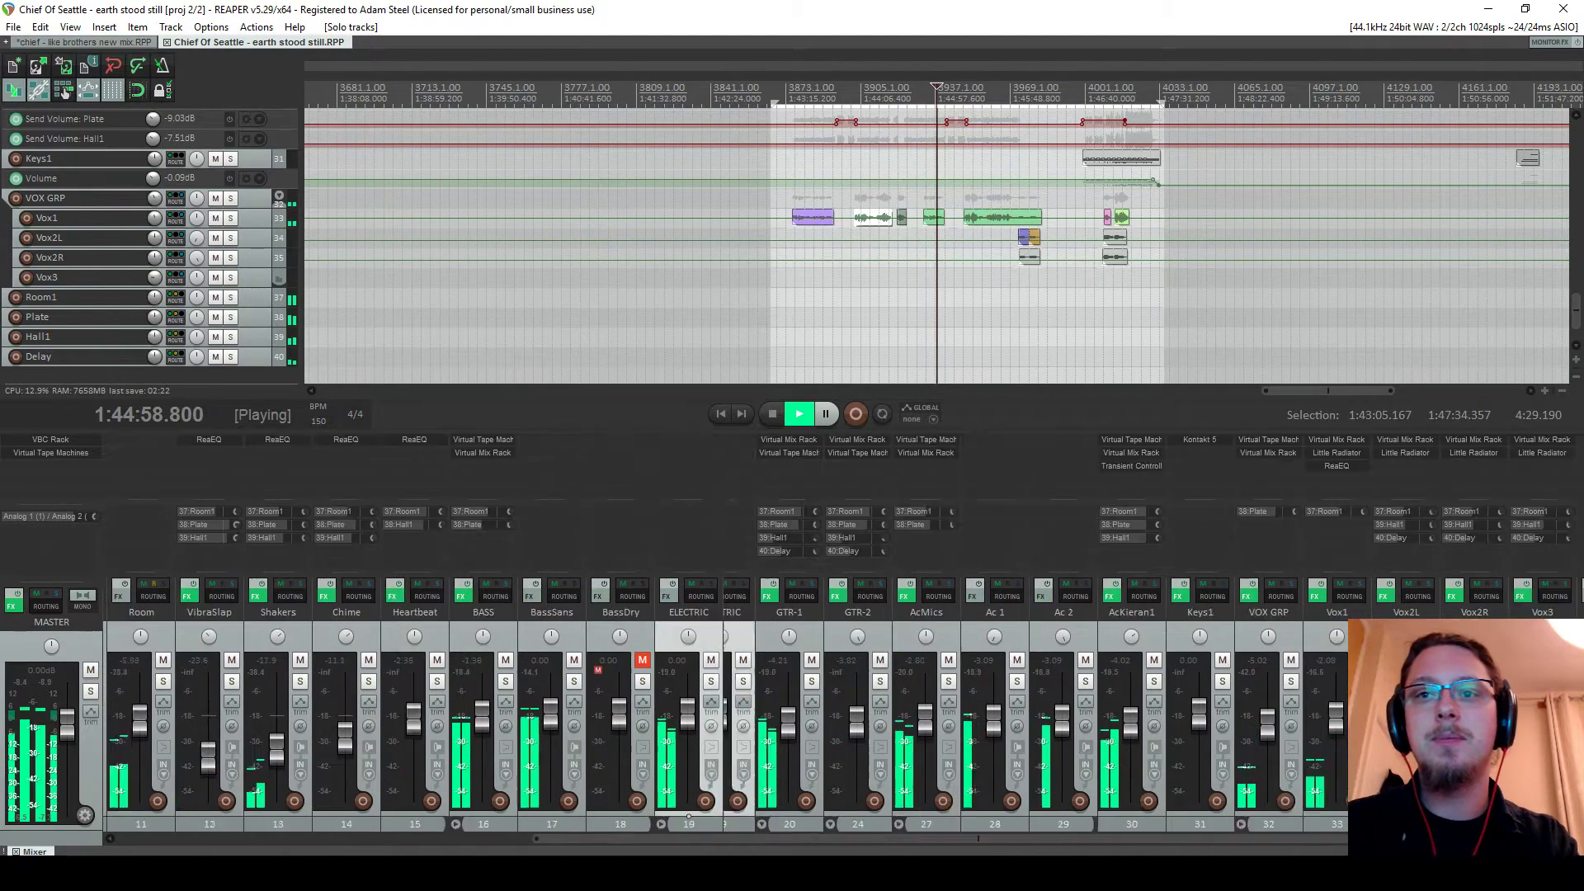
pyautogui.hscroll(3, 1163, 839)
pyautogui.press('=')
pyautogui.press('=')
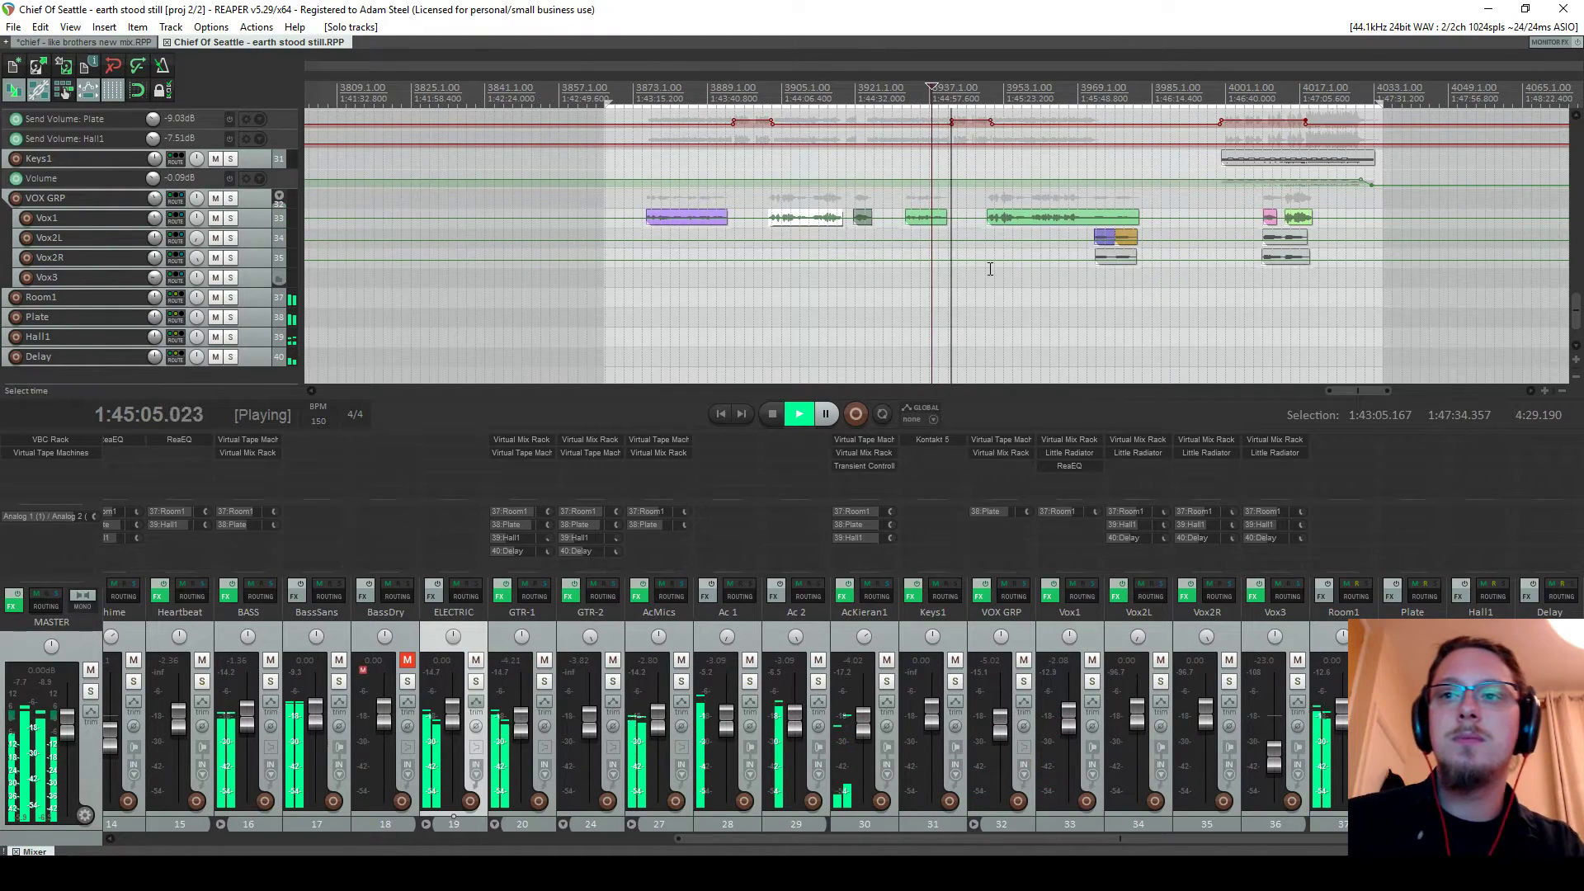
pyautogui.press('space')
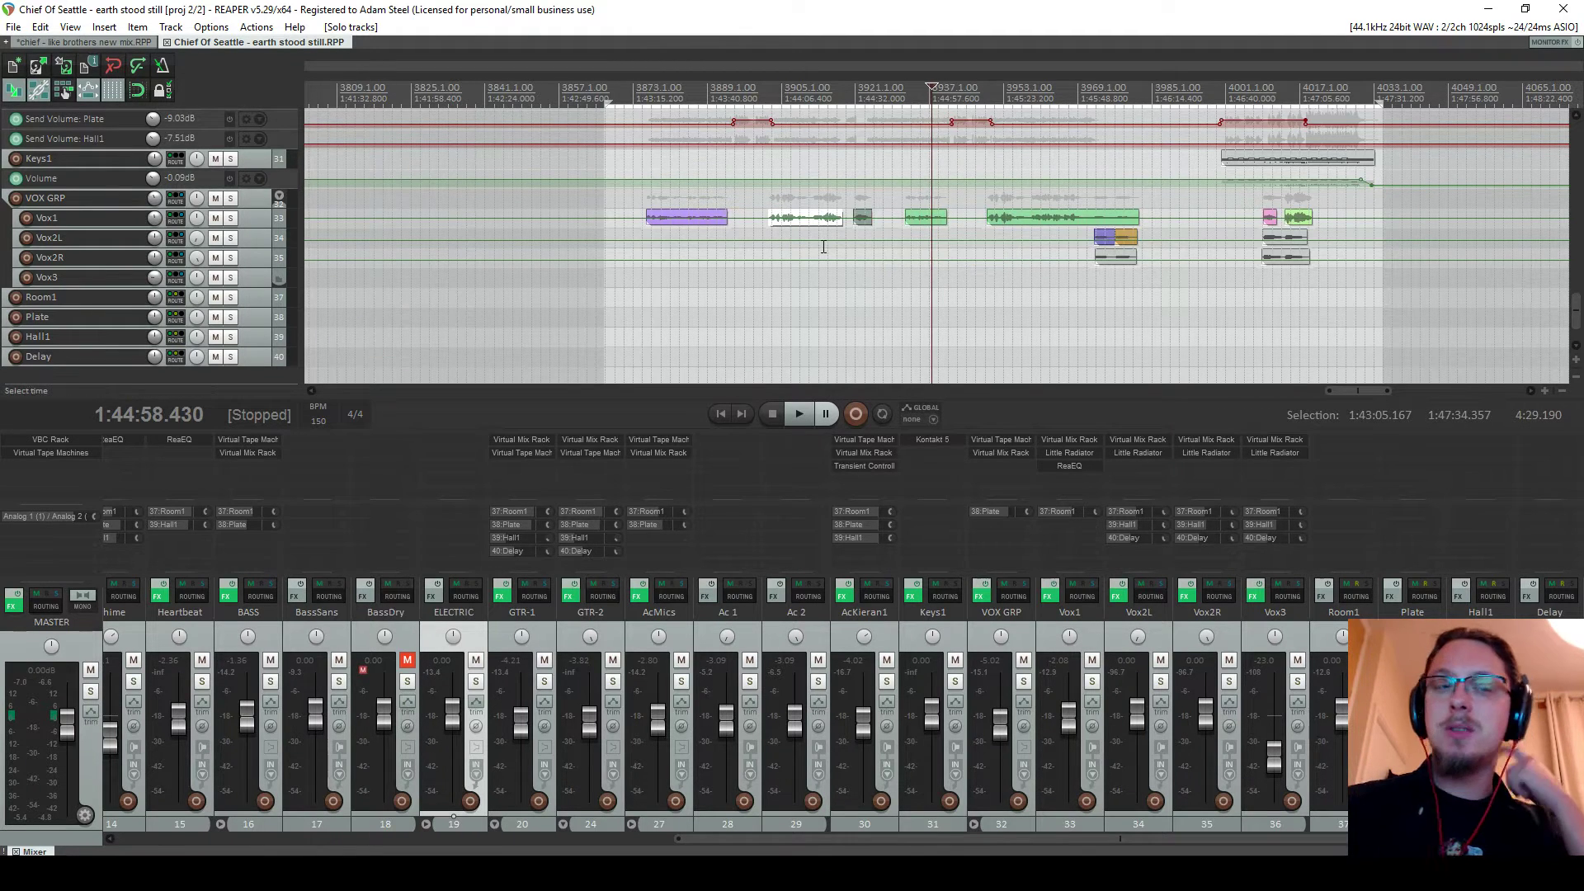
# Replace the master track effects of earth stood still with the complete master FX chain copied from the like brothers project
pyautogui.keyDown('alt'); pyautogui.click(66, 437); pyautogui.keyUp('alt')
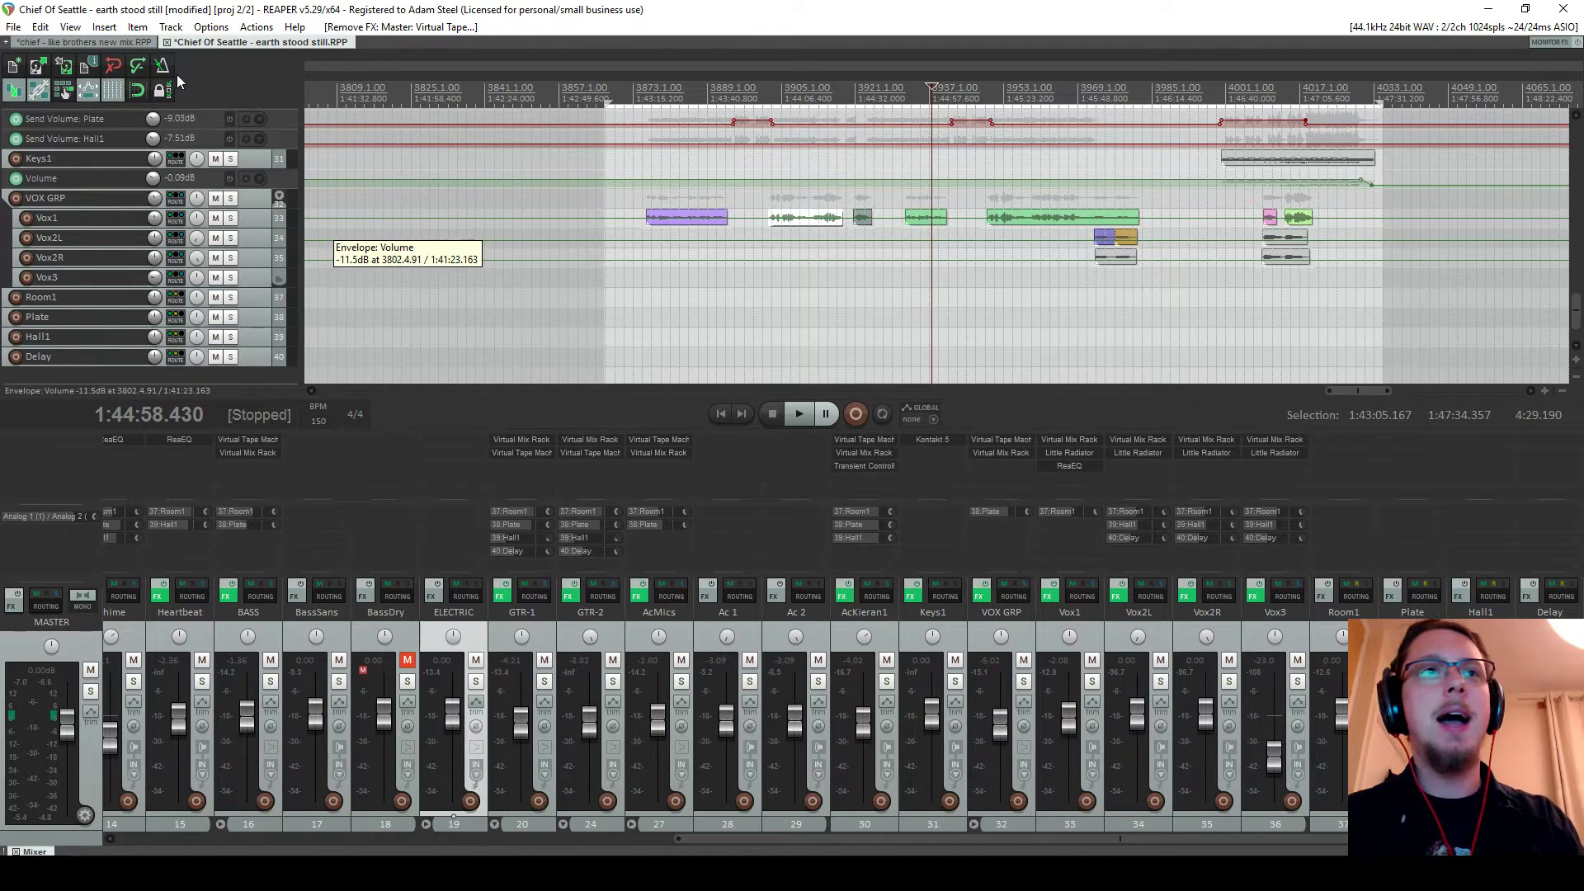
pyautogui.click(83, 41)
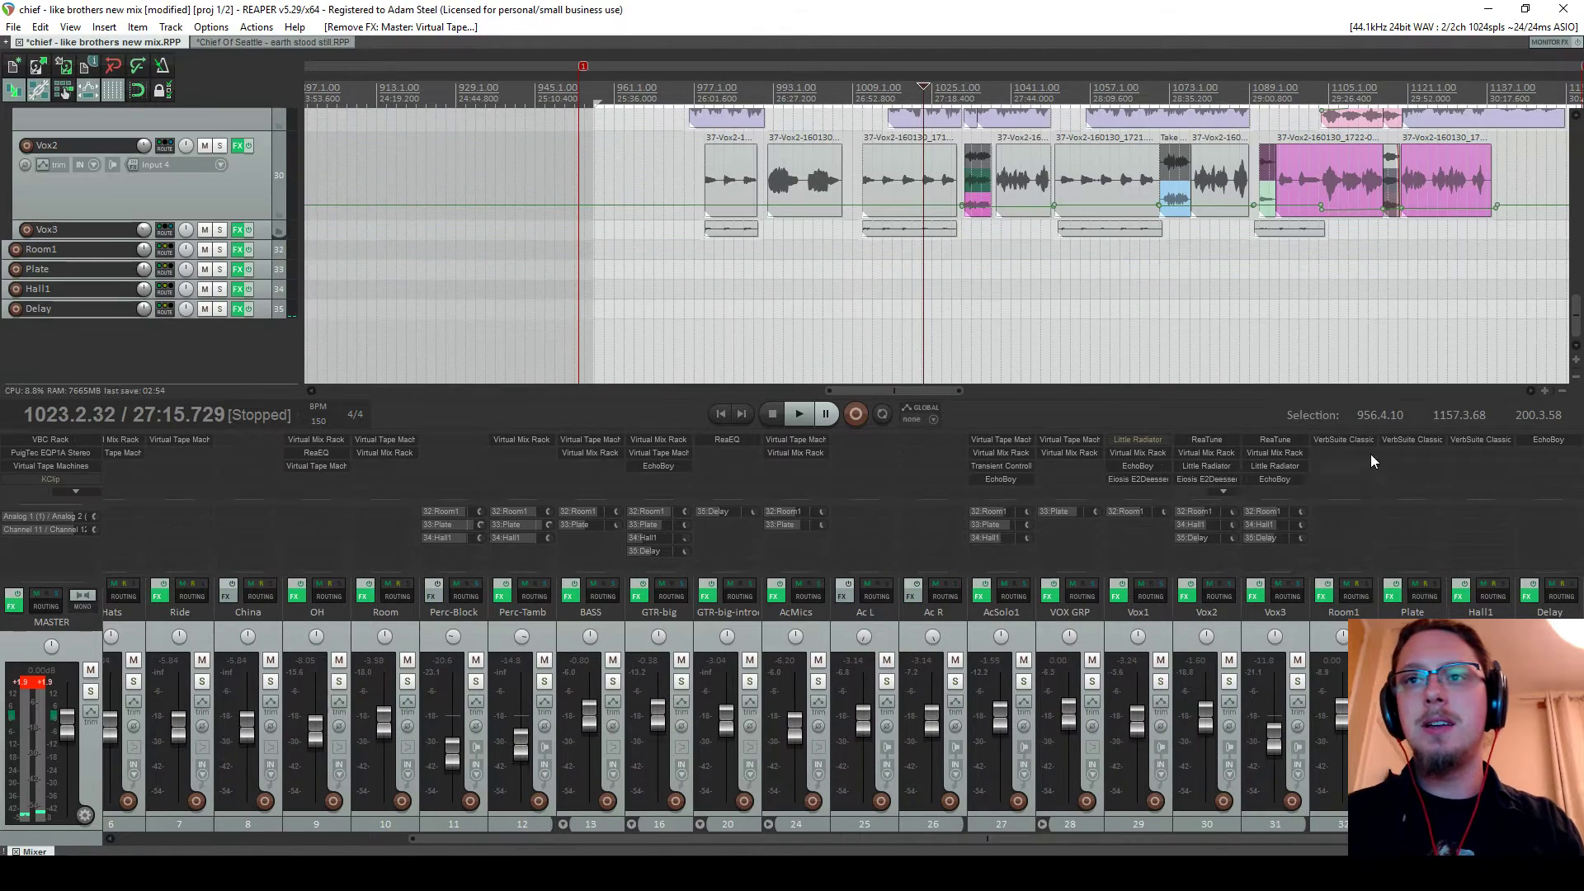
pyautogui.click(11, 605)
pyautogui.moveTo(105, 216); pyautogui.dragTo(69, 79)
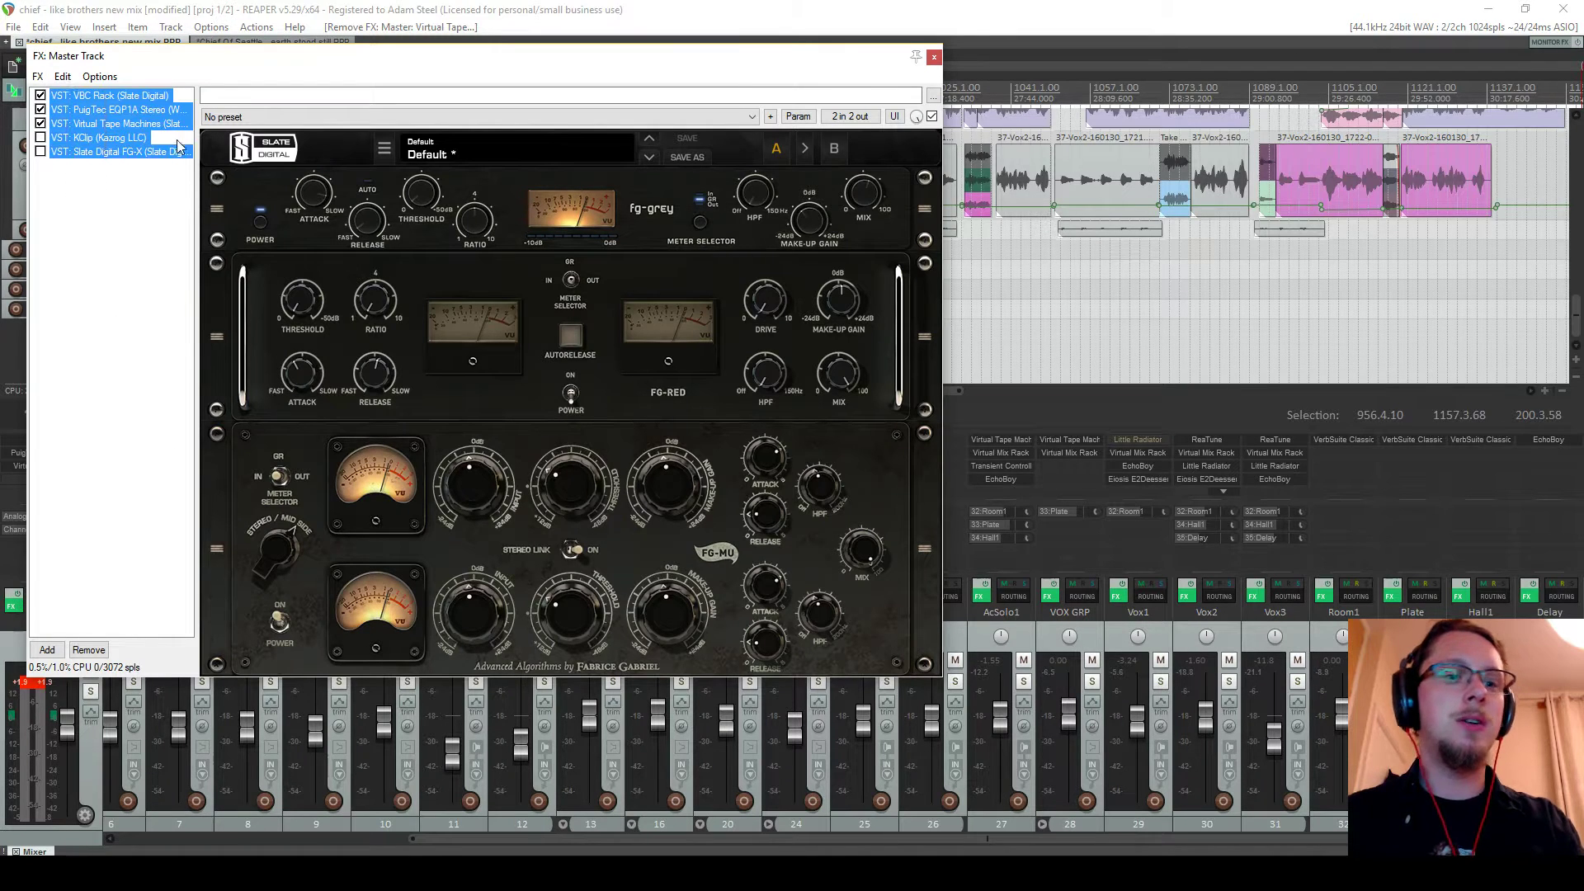
pyautogui.click(933, 56)
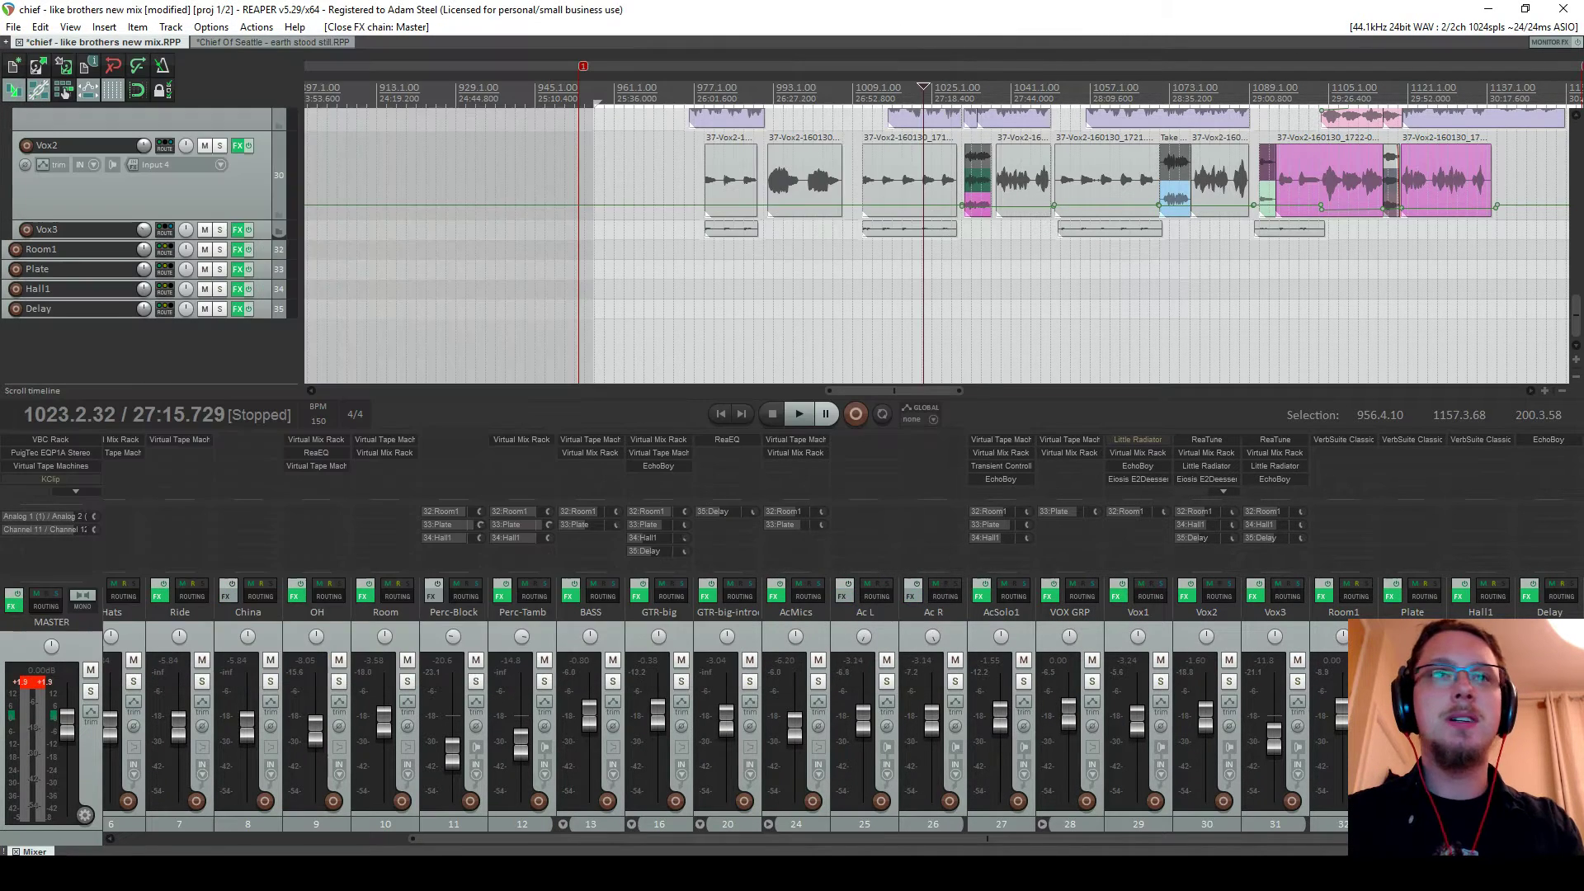
pyautogui.click(236, 43)
pyautogui.click(13, 605)
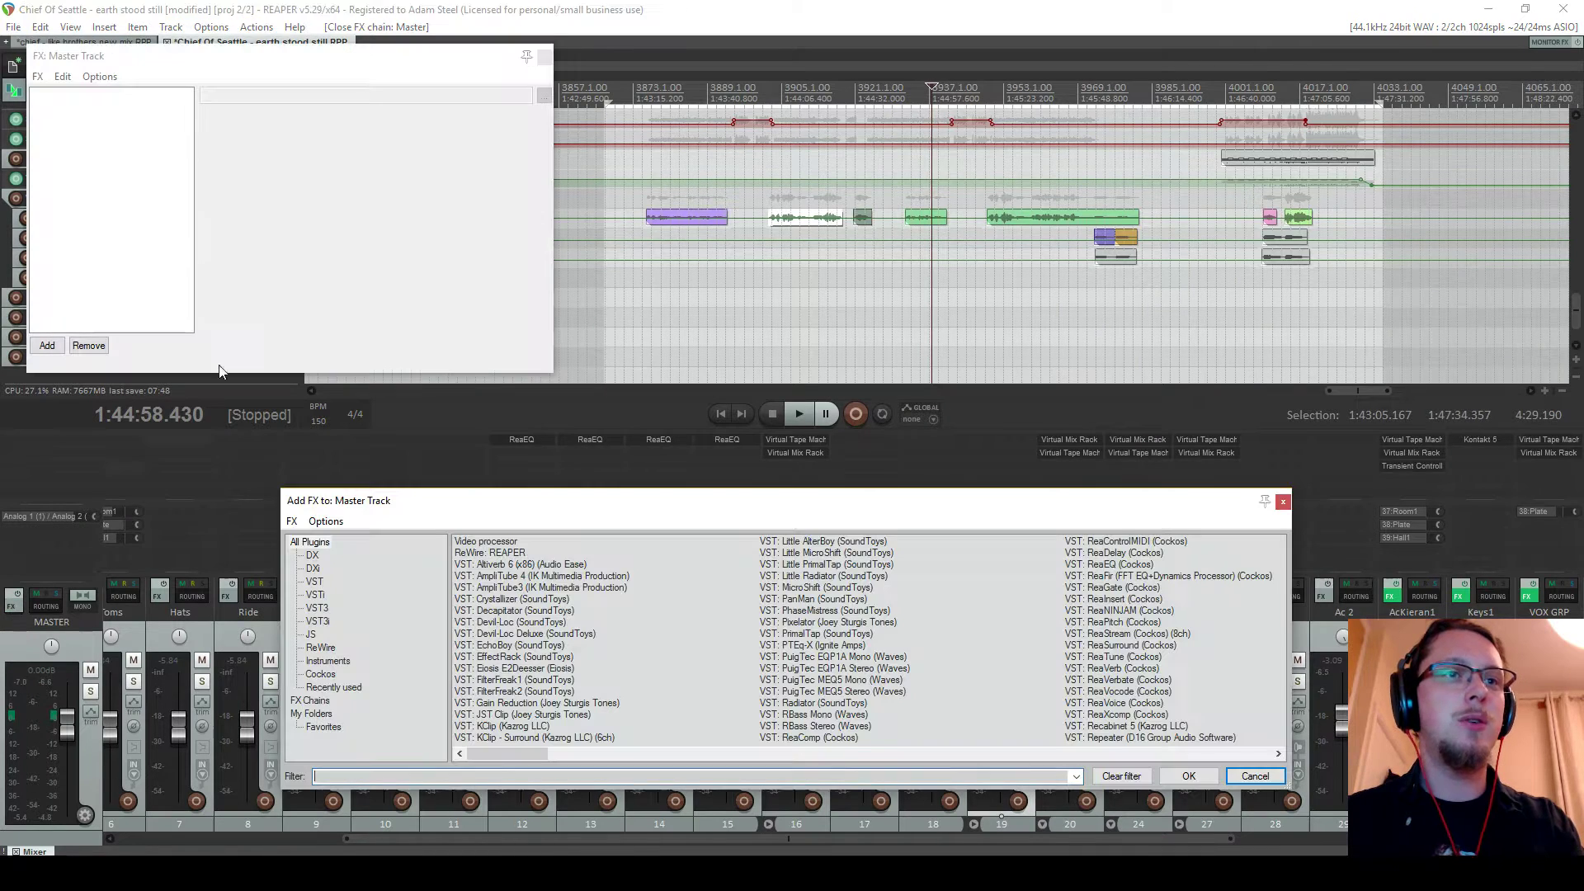
pyautogui.hotkey('ctrl', 'v')
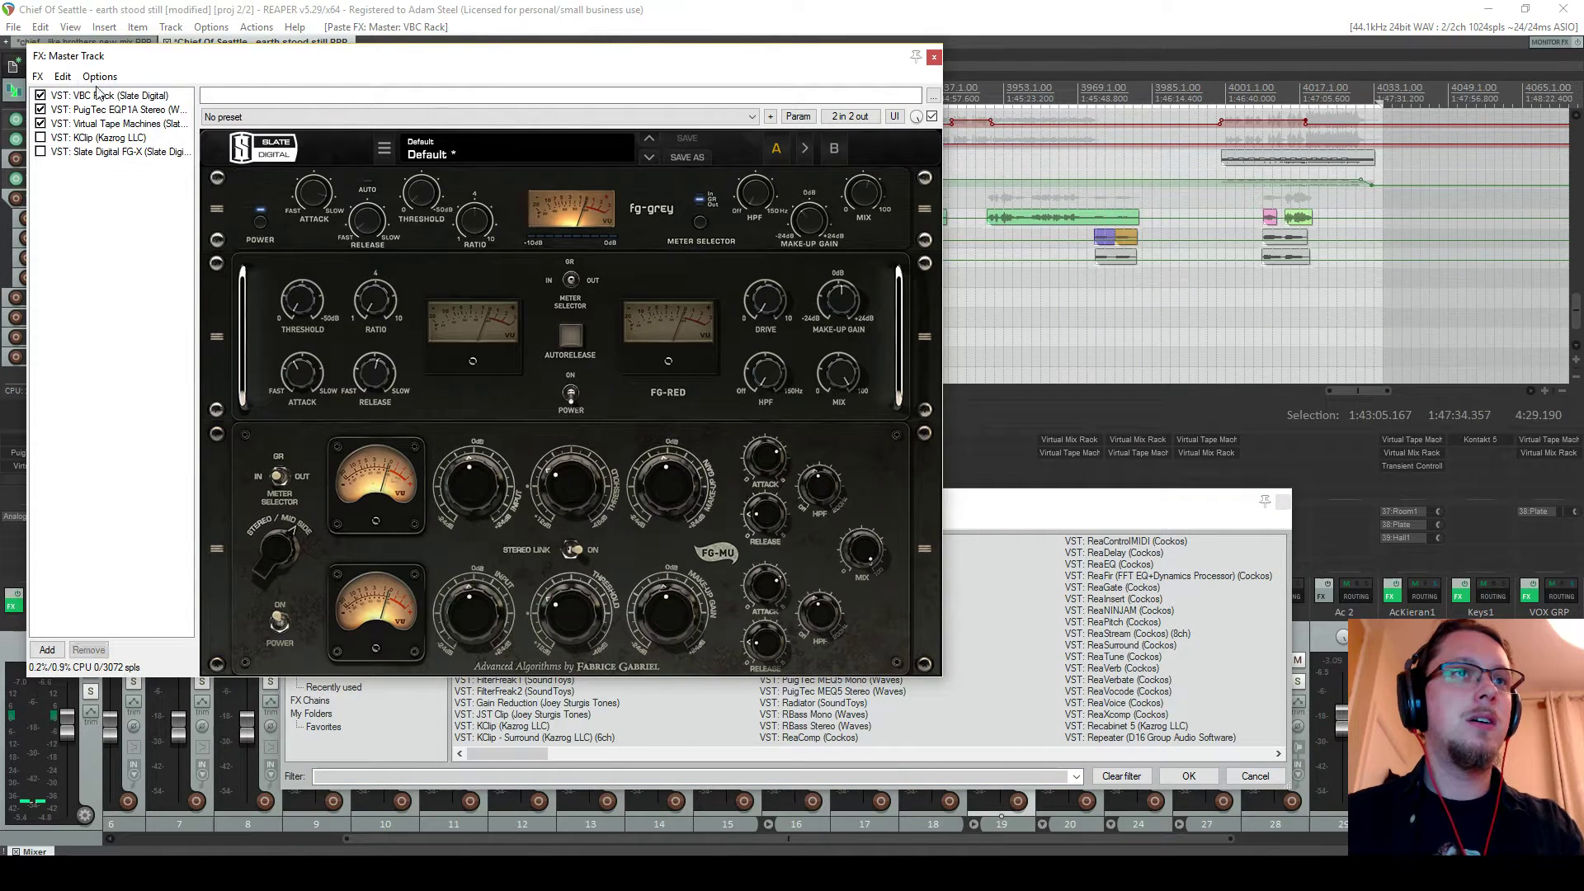
# Review the pasted master plugins: VBC Rack, PuigTec EQP1A Stereo, Virtual Tape Machines, KClip and Slate Digital FG-X
pyautogui.click(99, 97)
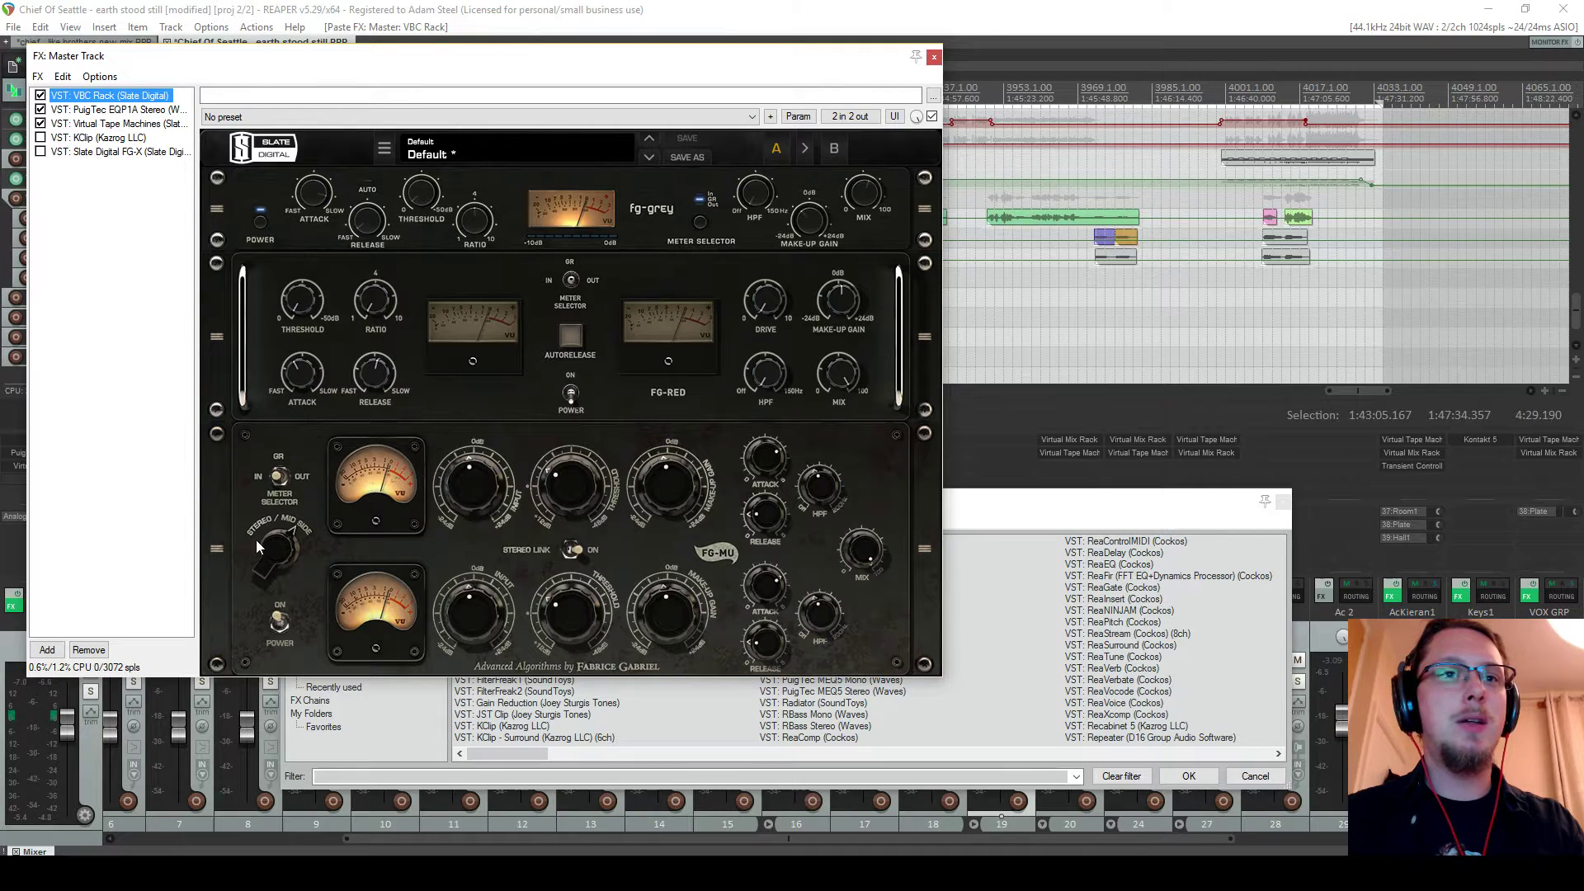
pyautogui.click(114, 112)
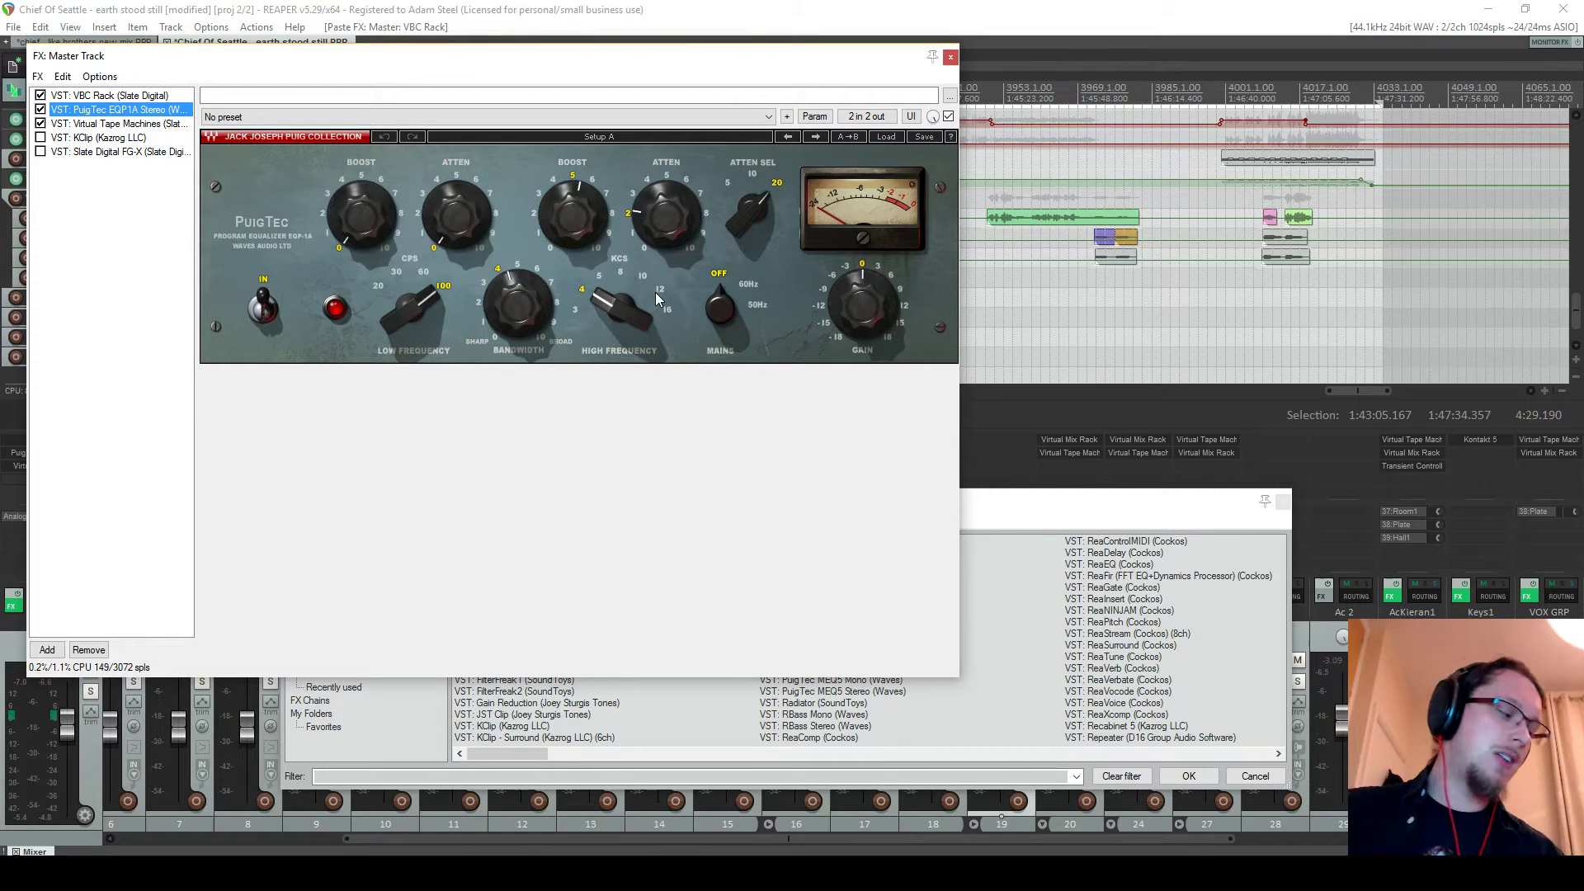
pyautogui.click(132, 123)
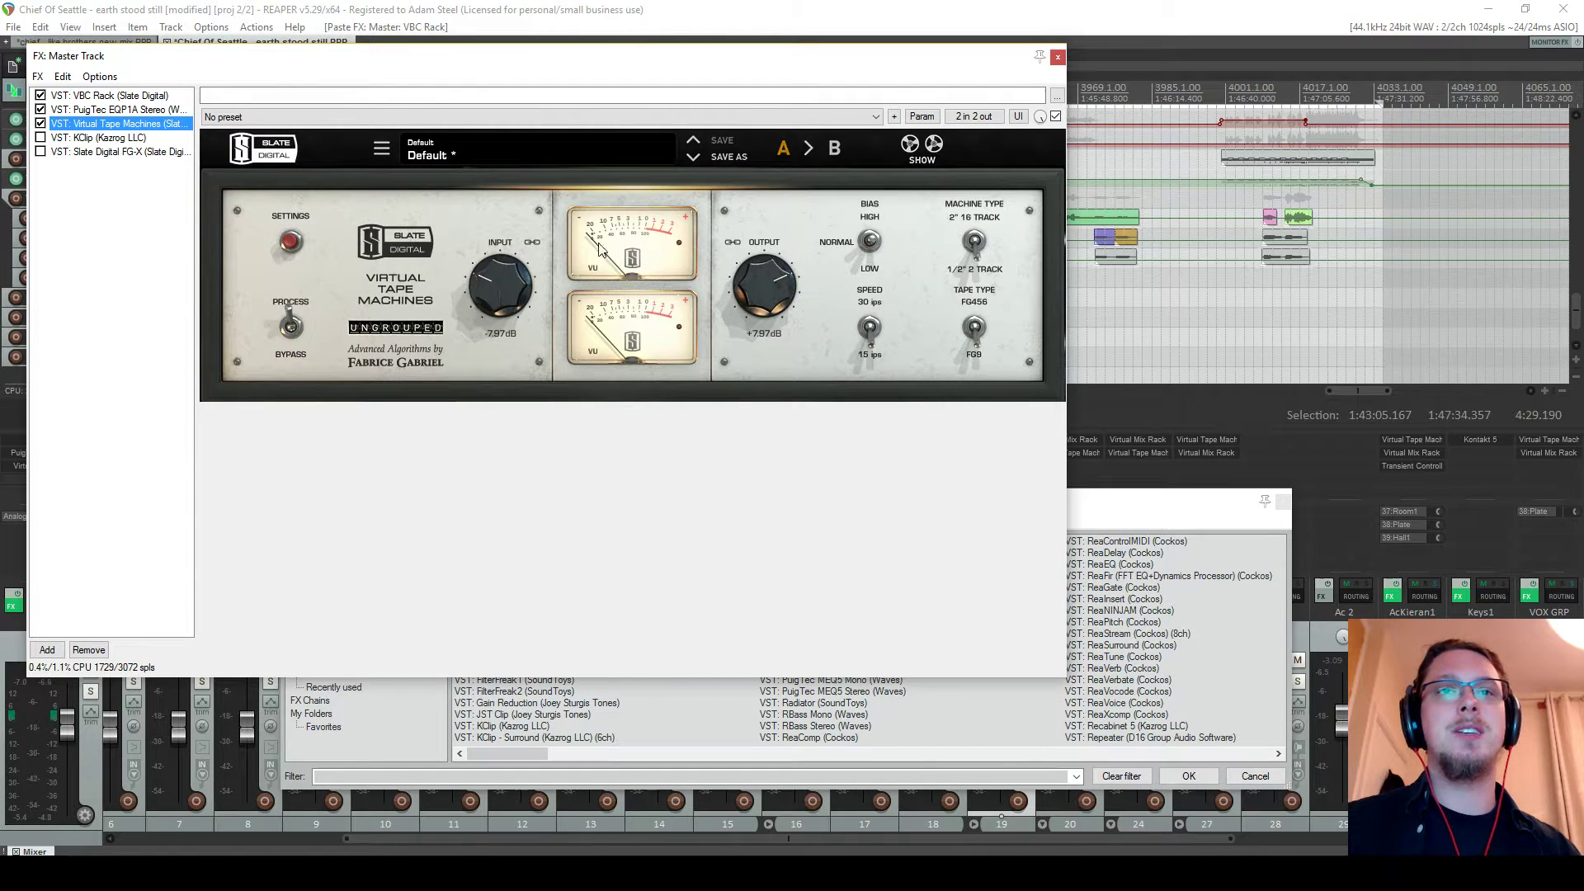
pyautogui.click(105, 138)
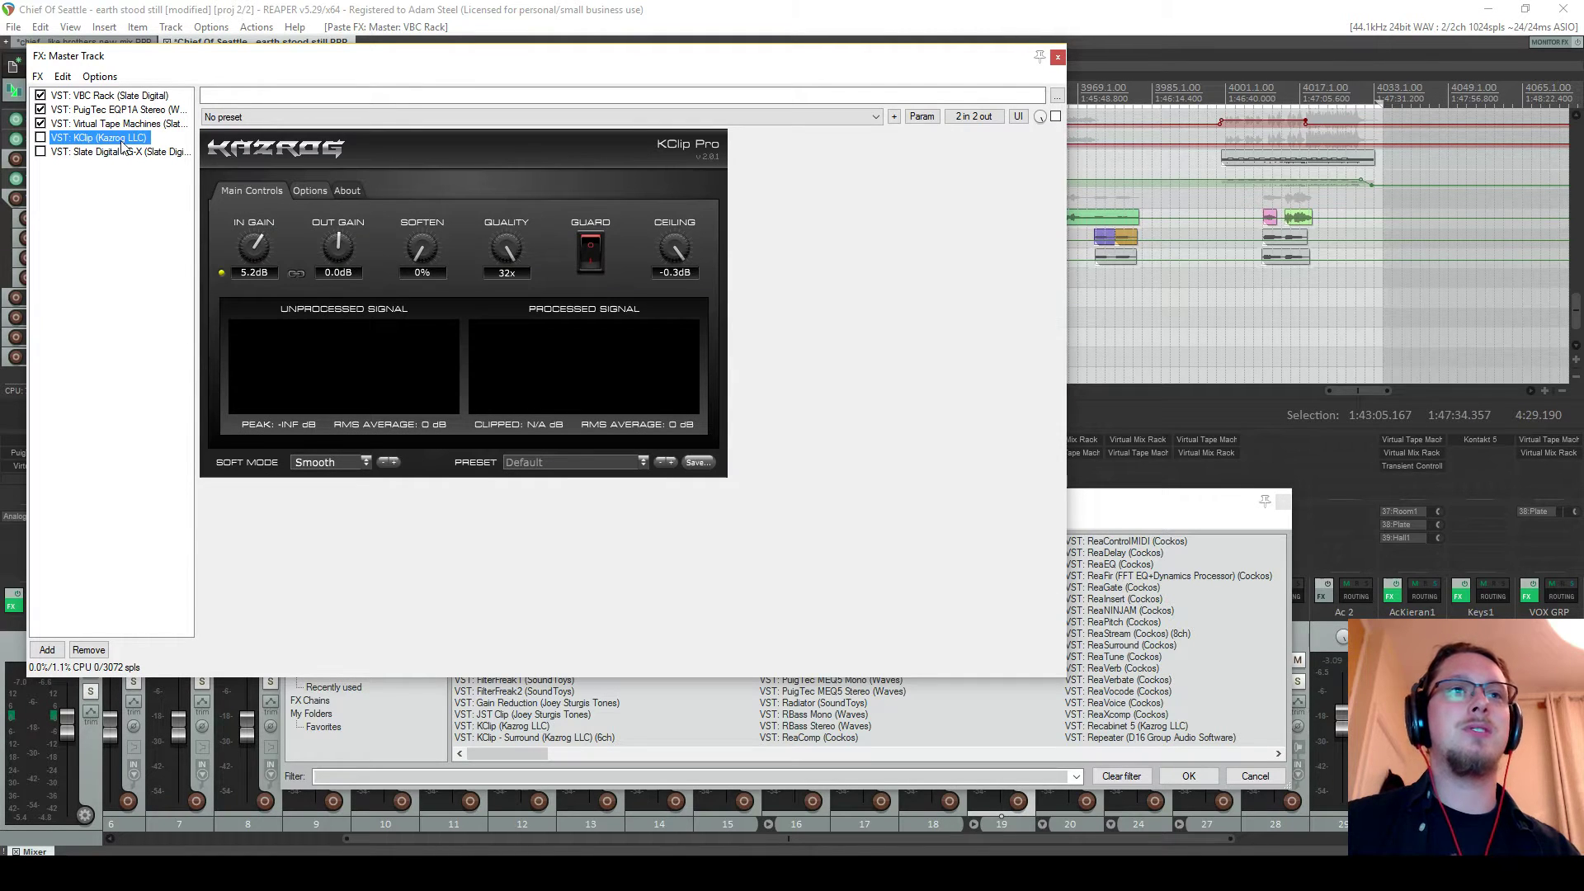
pyautogui.click(75, 150)
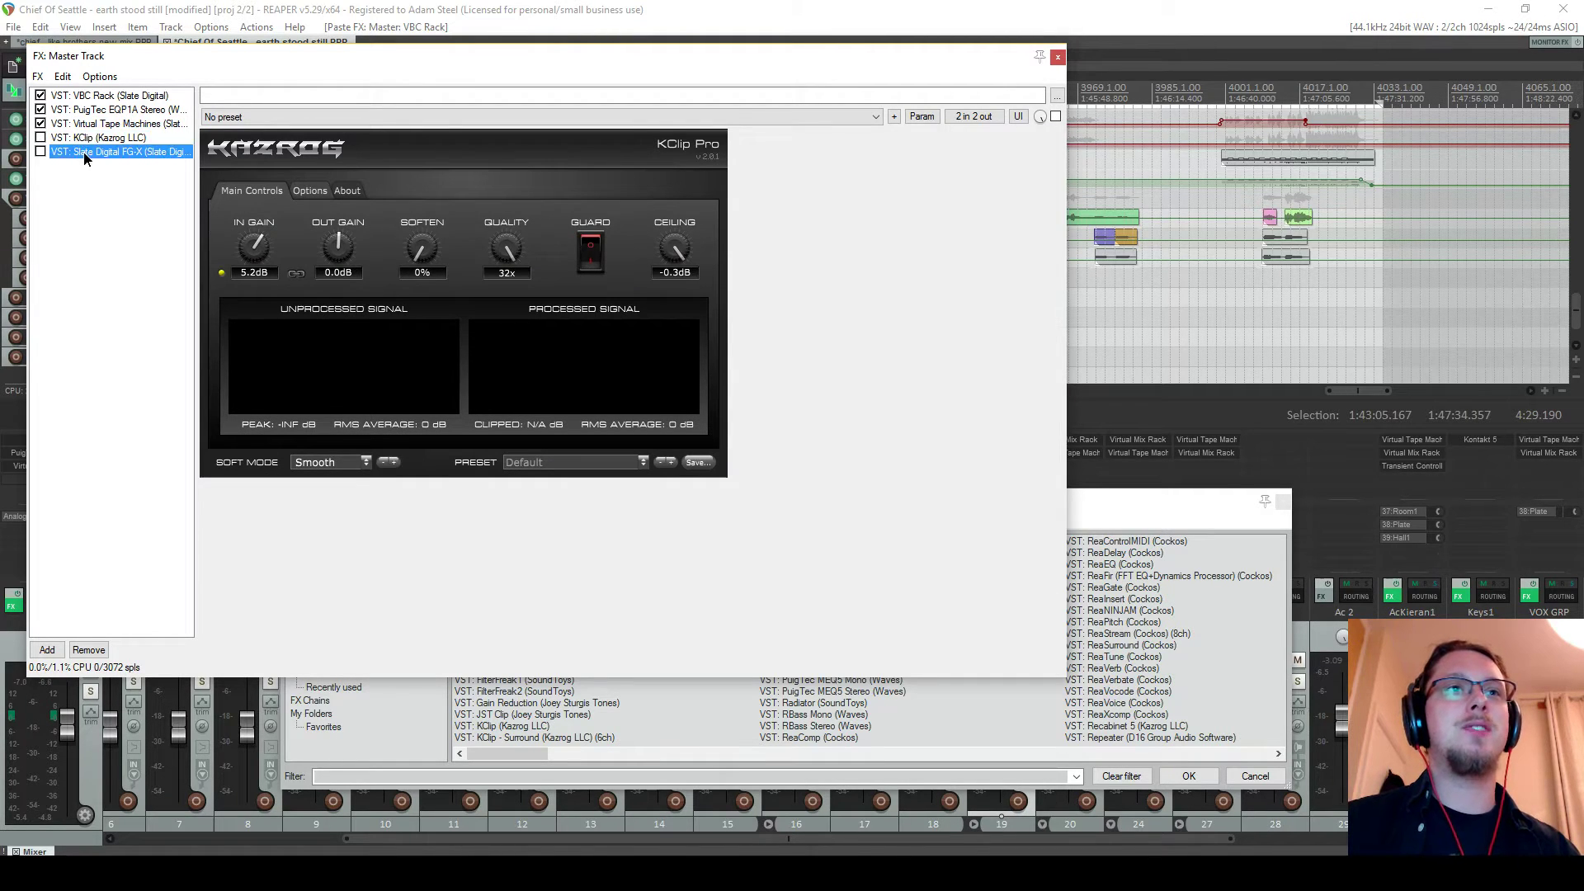
pyautogui.click(146, 143)
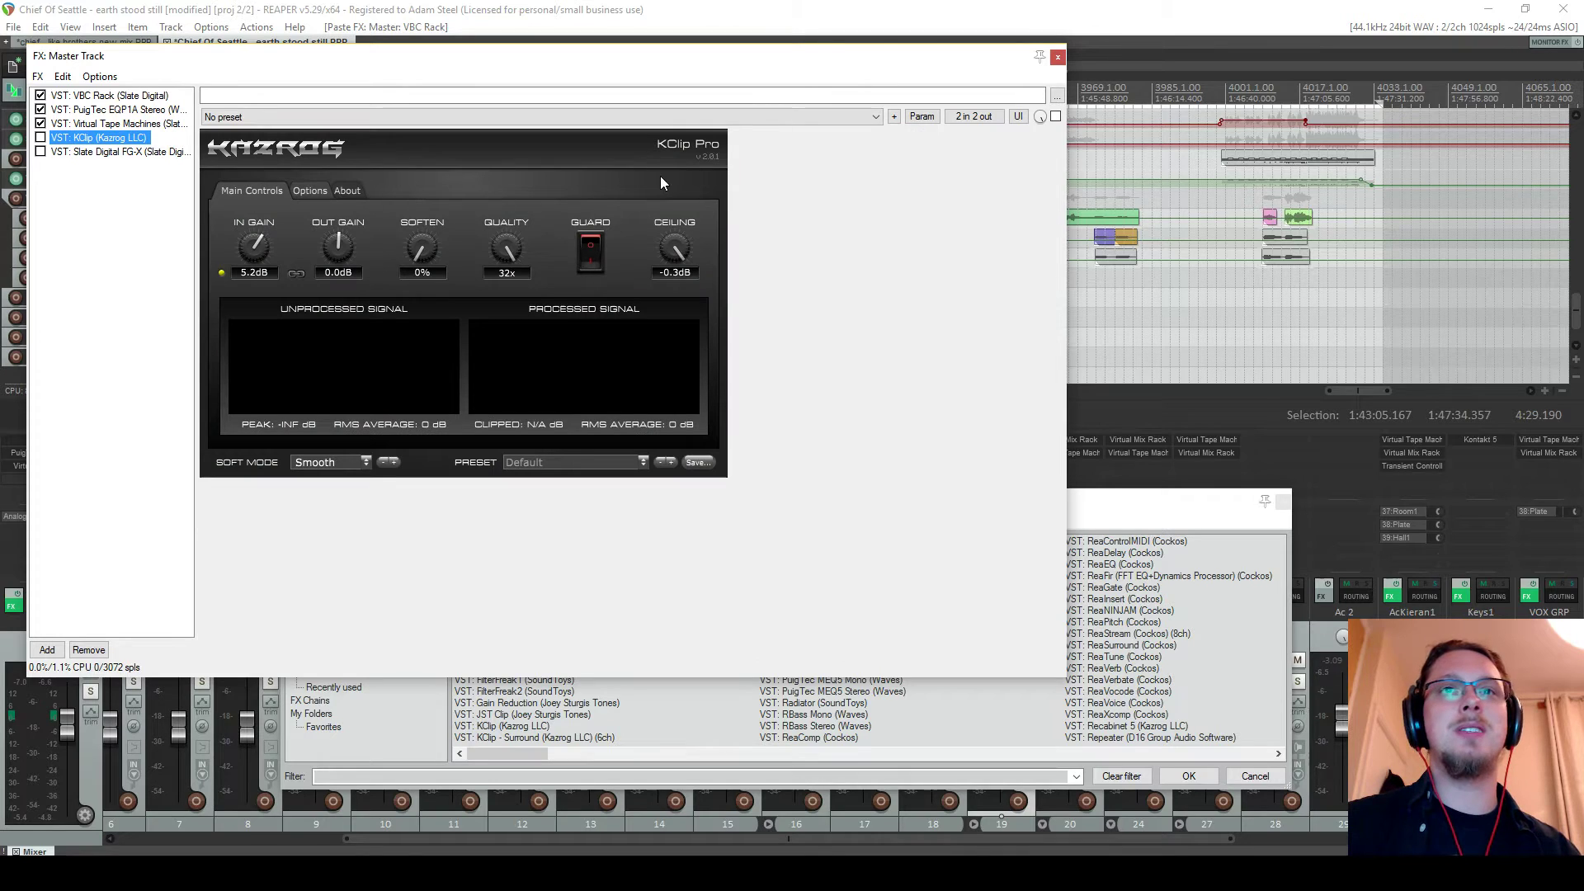
# Inspect Slate Digital FG-X and the KClip controls and options on the master track, and close the master effects windows
pyautogui.click(86, 153)
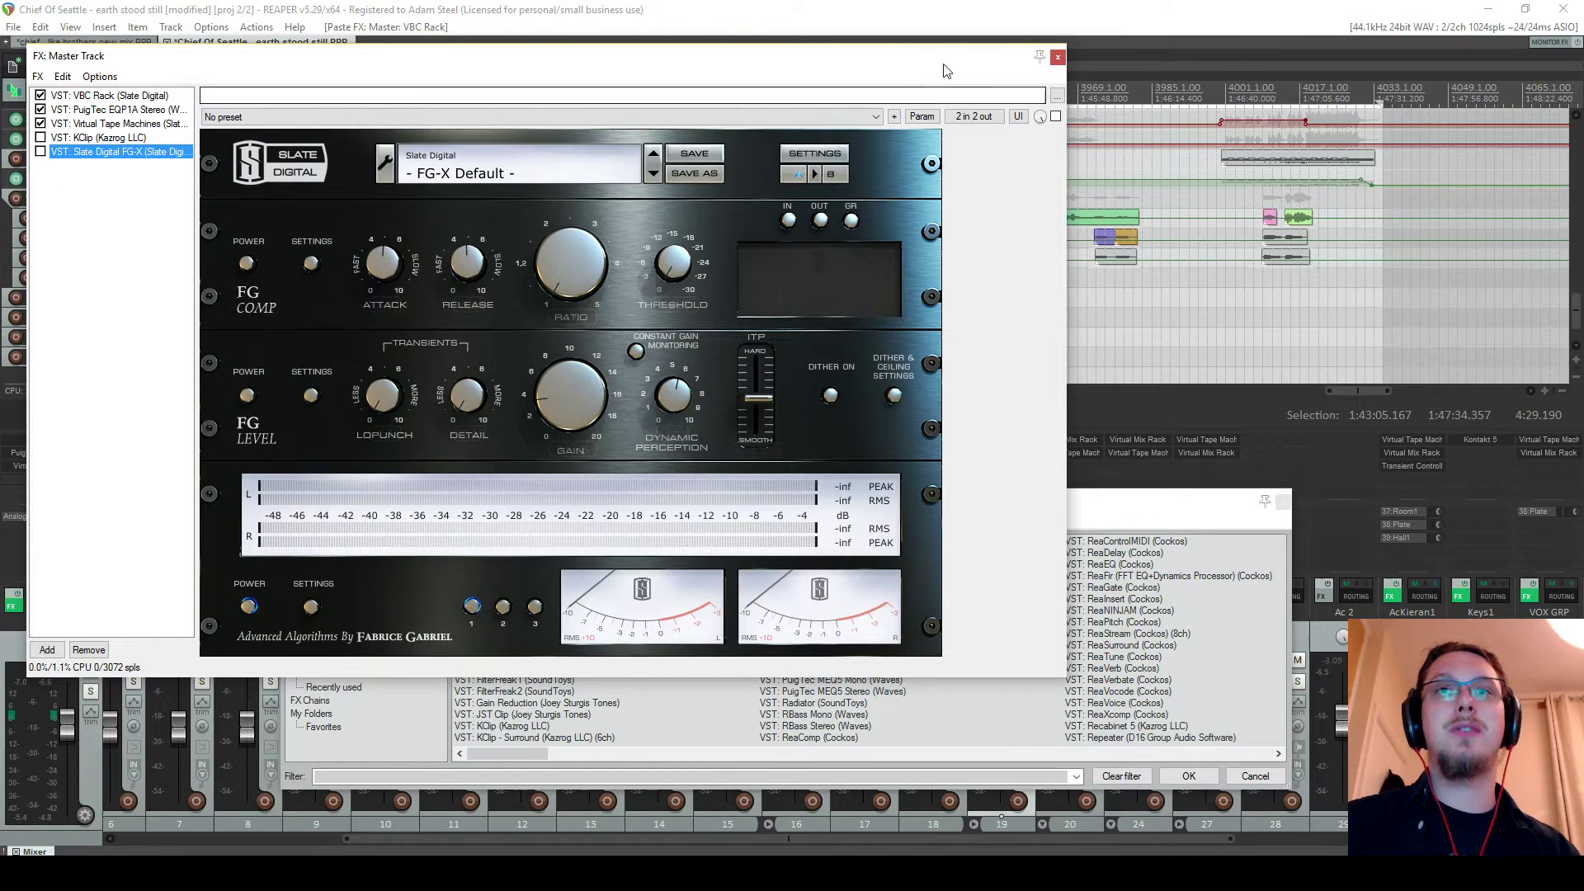
pyautogui.click(104, 137)
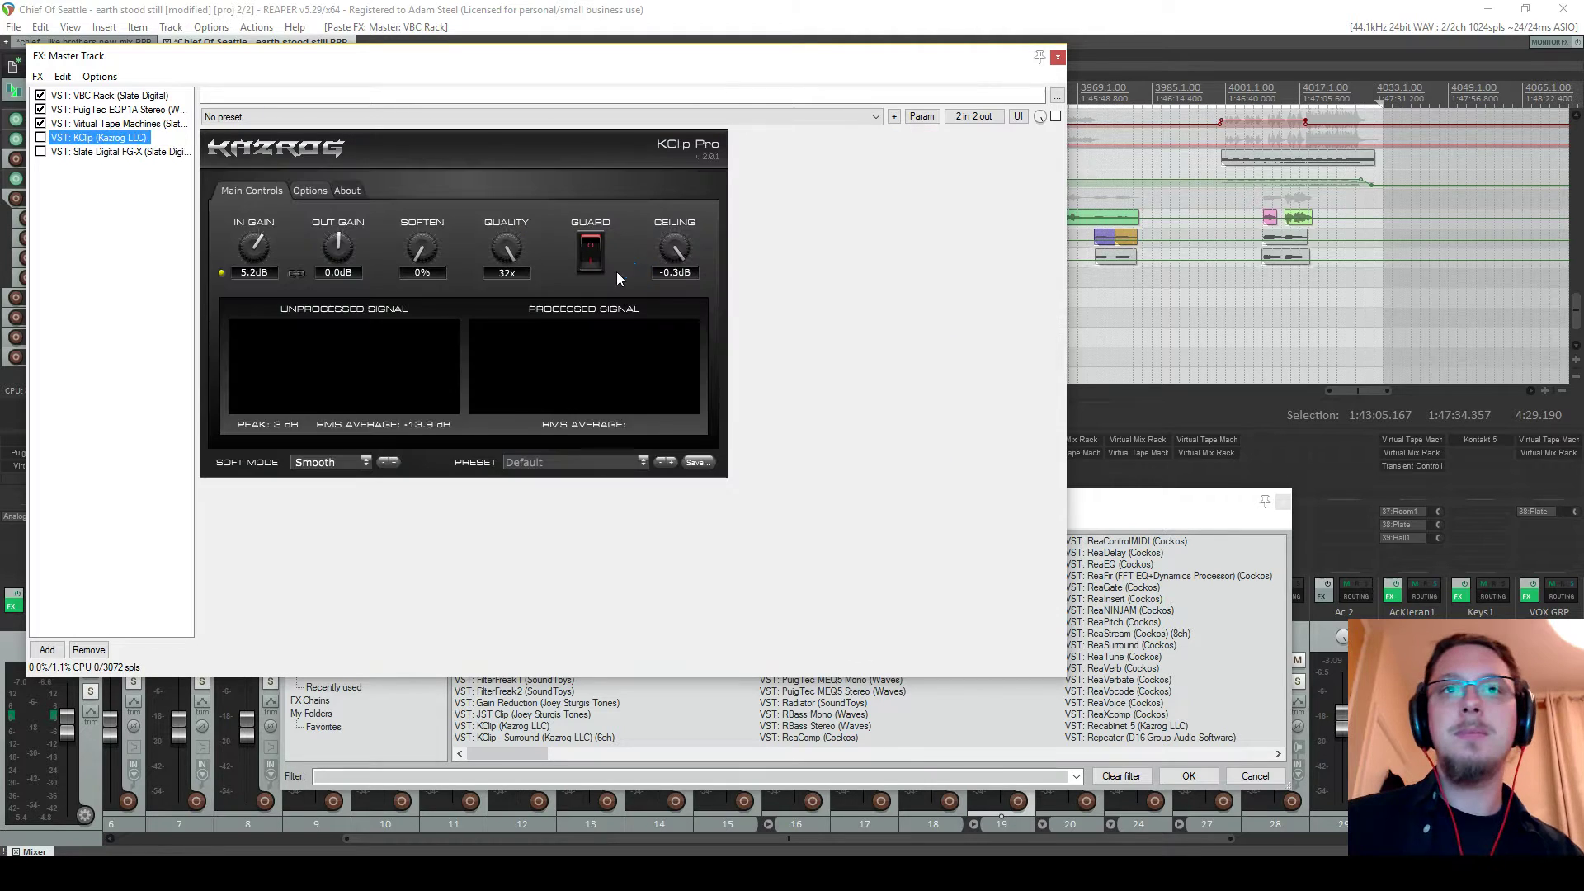
pyautogui.click(322, 195)
pyautogui.click(252, 192)
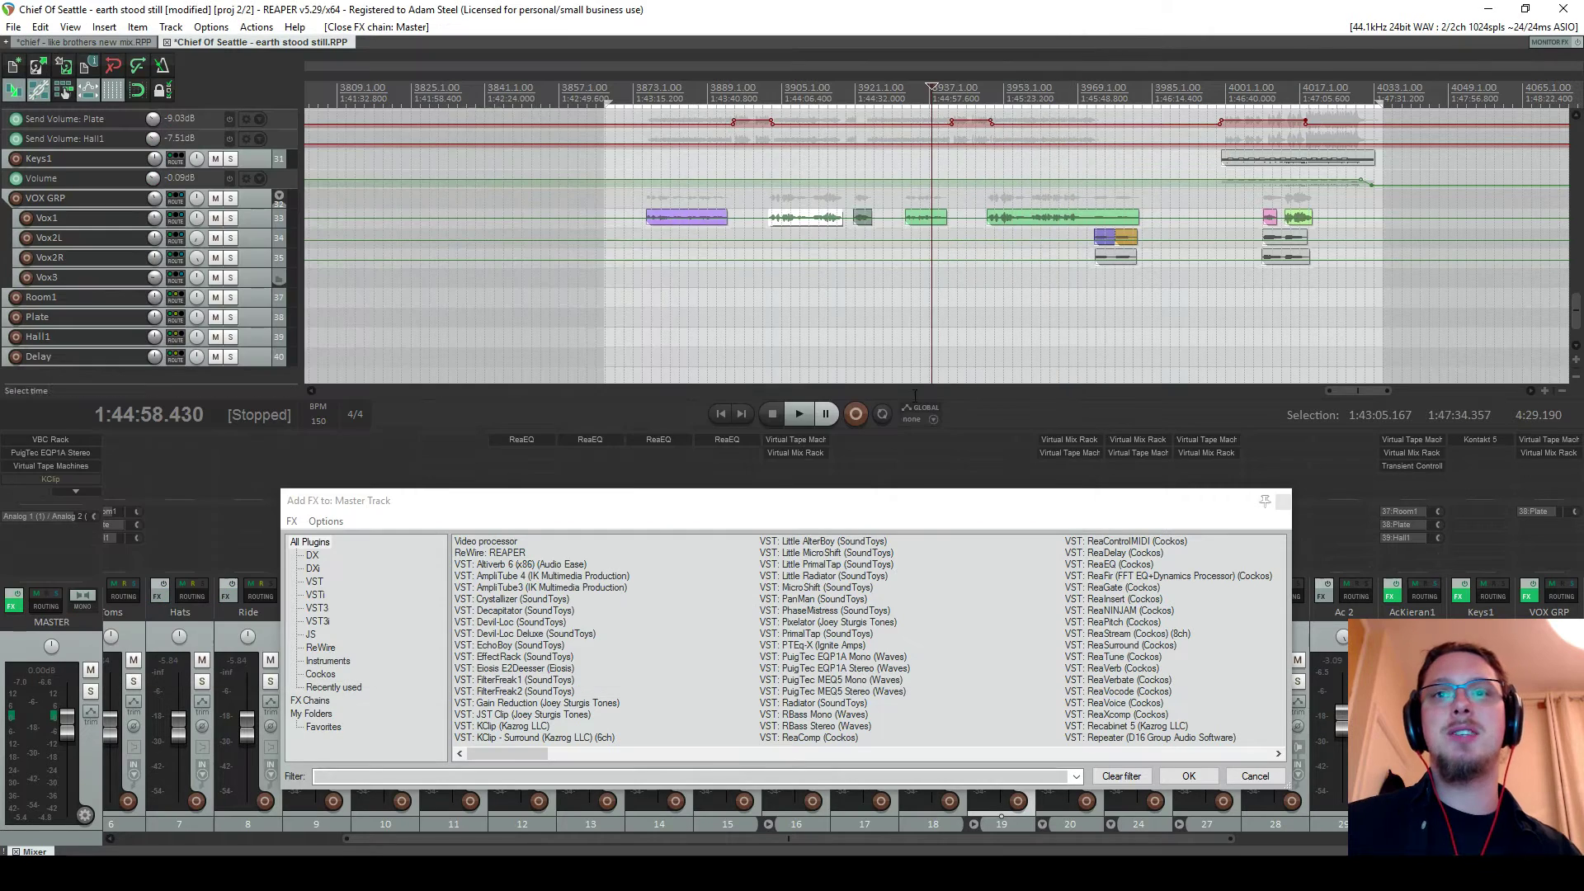
pyautogui.press('Escape')
pyautogui.moveTo(852, 503); pyautogui.dragTo(834, 417)
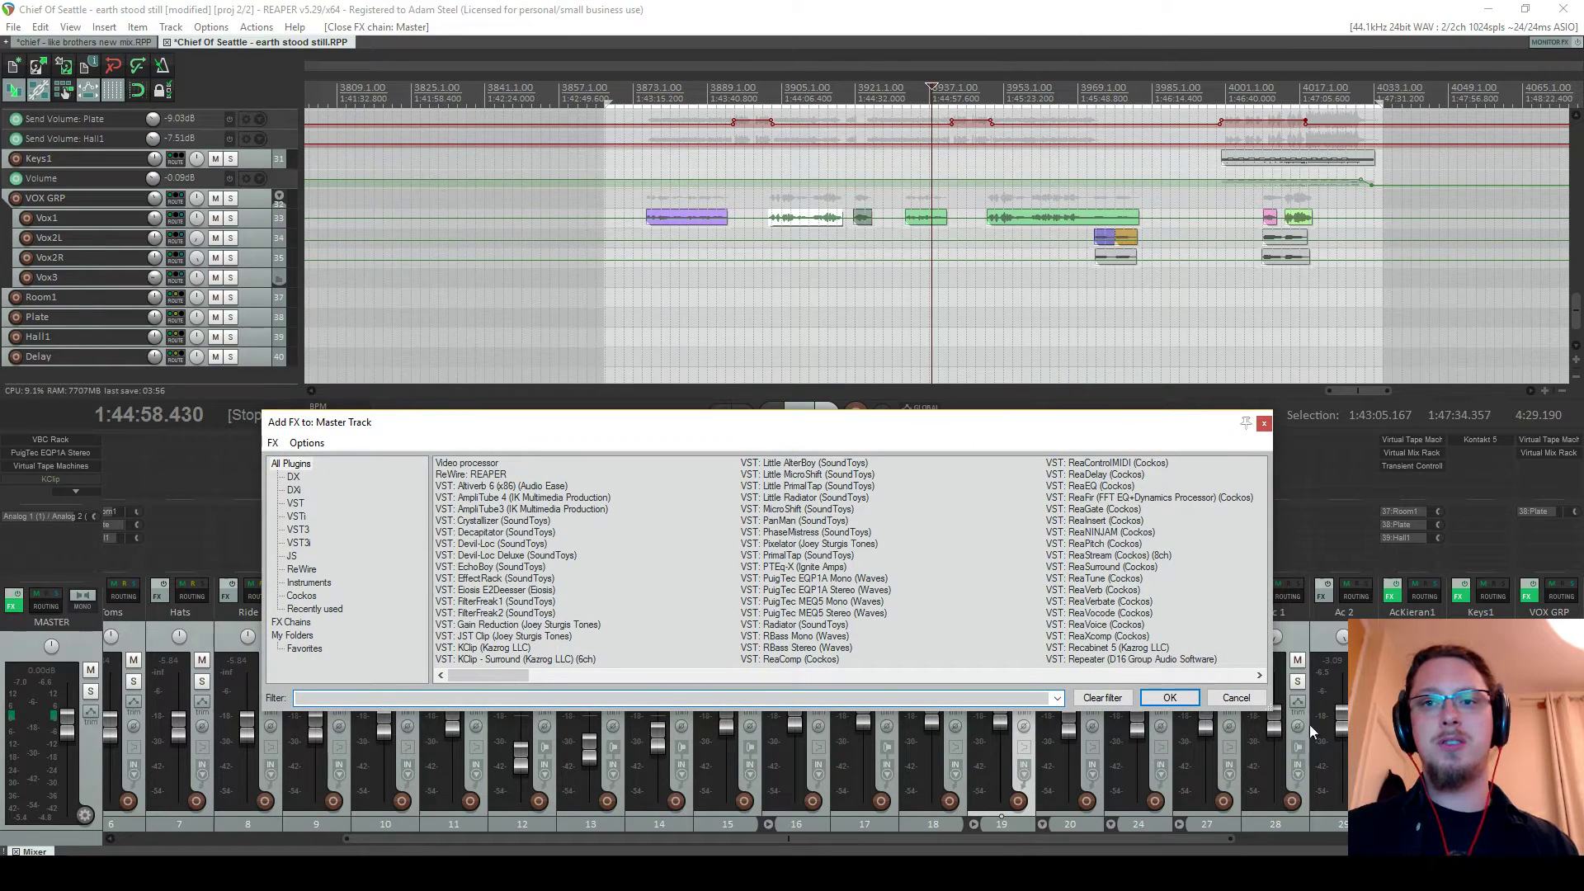
pyautogui.press('Escape')
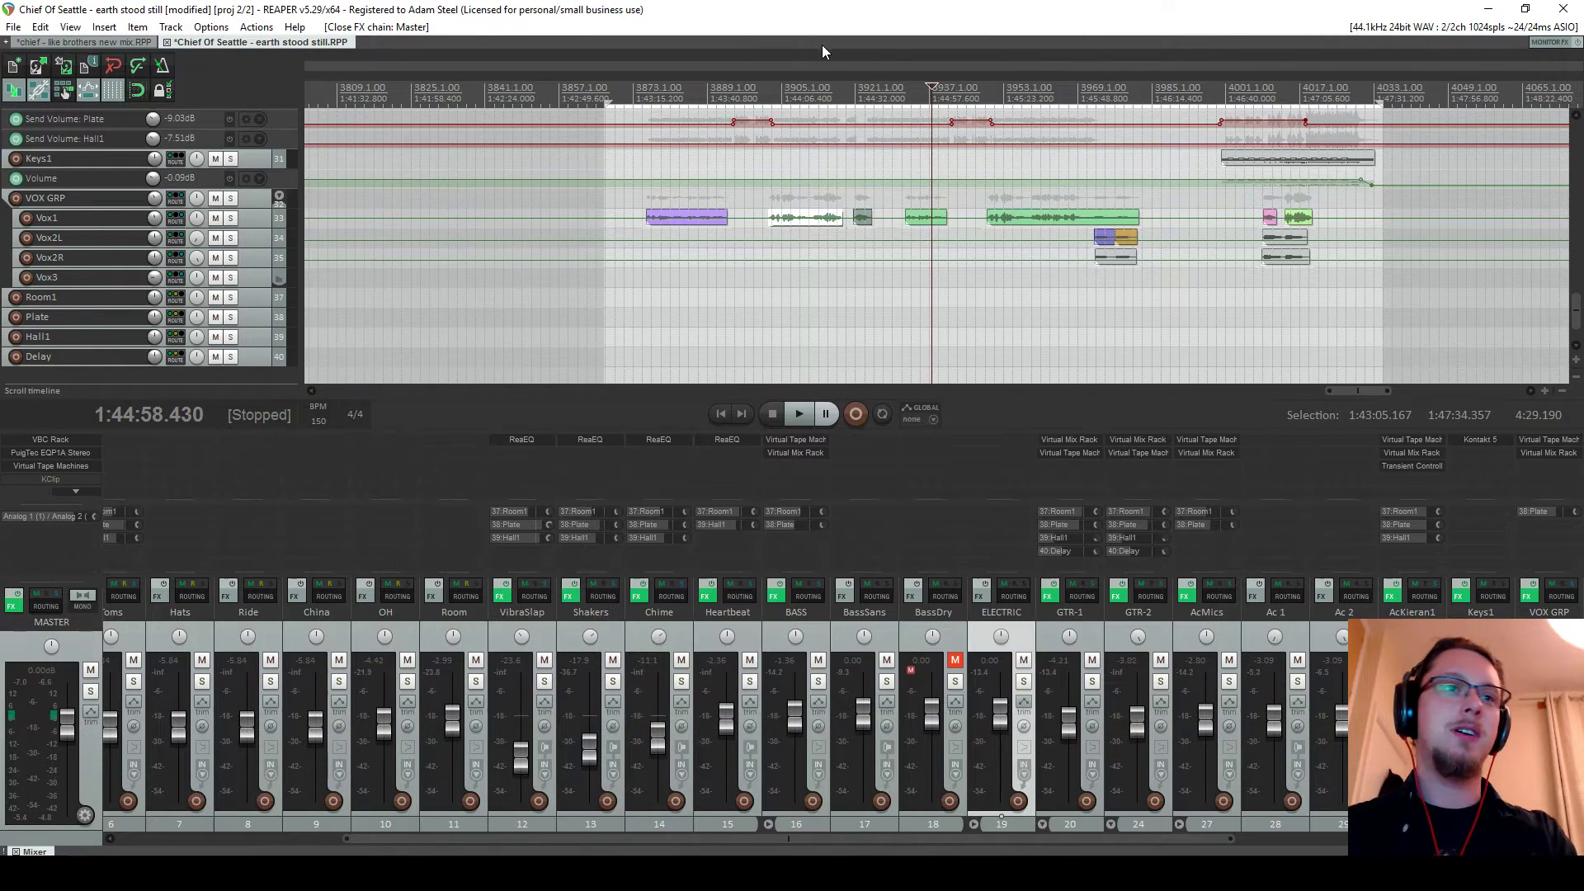
# Play the earth stood still mix from 1:44:58.430, comparing it with the master effects bypassed and enabled, and stop playback
pyautogui.scroll(-2, 965, 251)
pyautogui.press('space')
pyautogui.scroll(2, 965, 250)
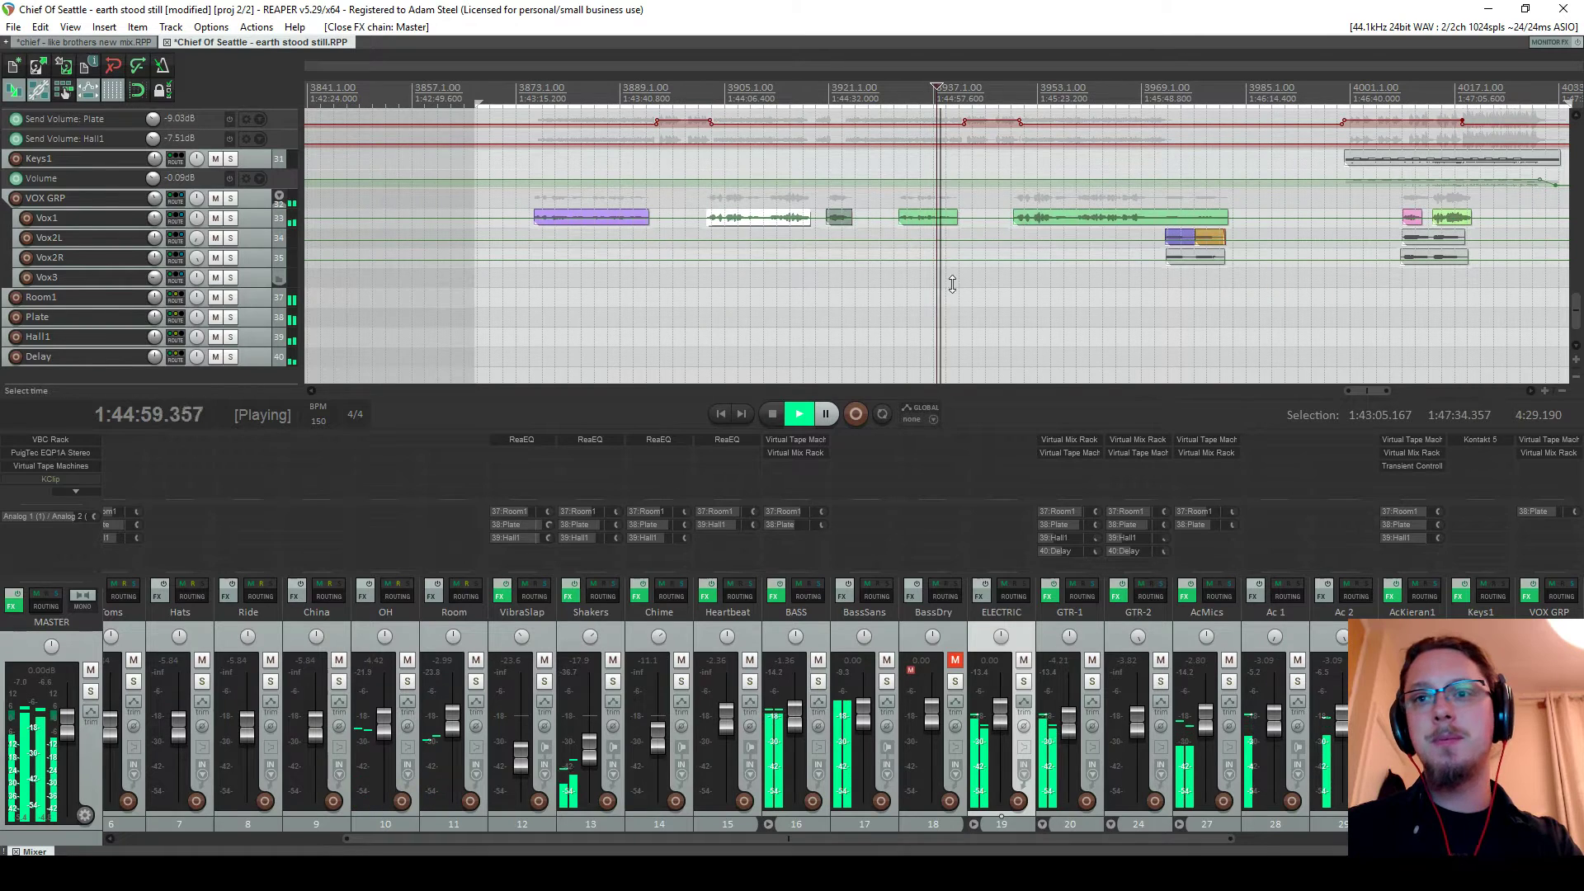
pyautogui.moveTo(741, 836); pyautogui.dragTo(1107, 834)
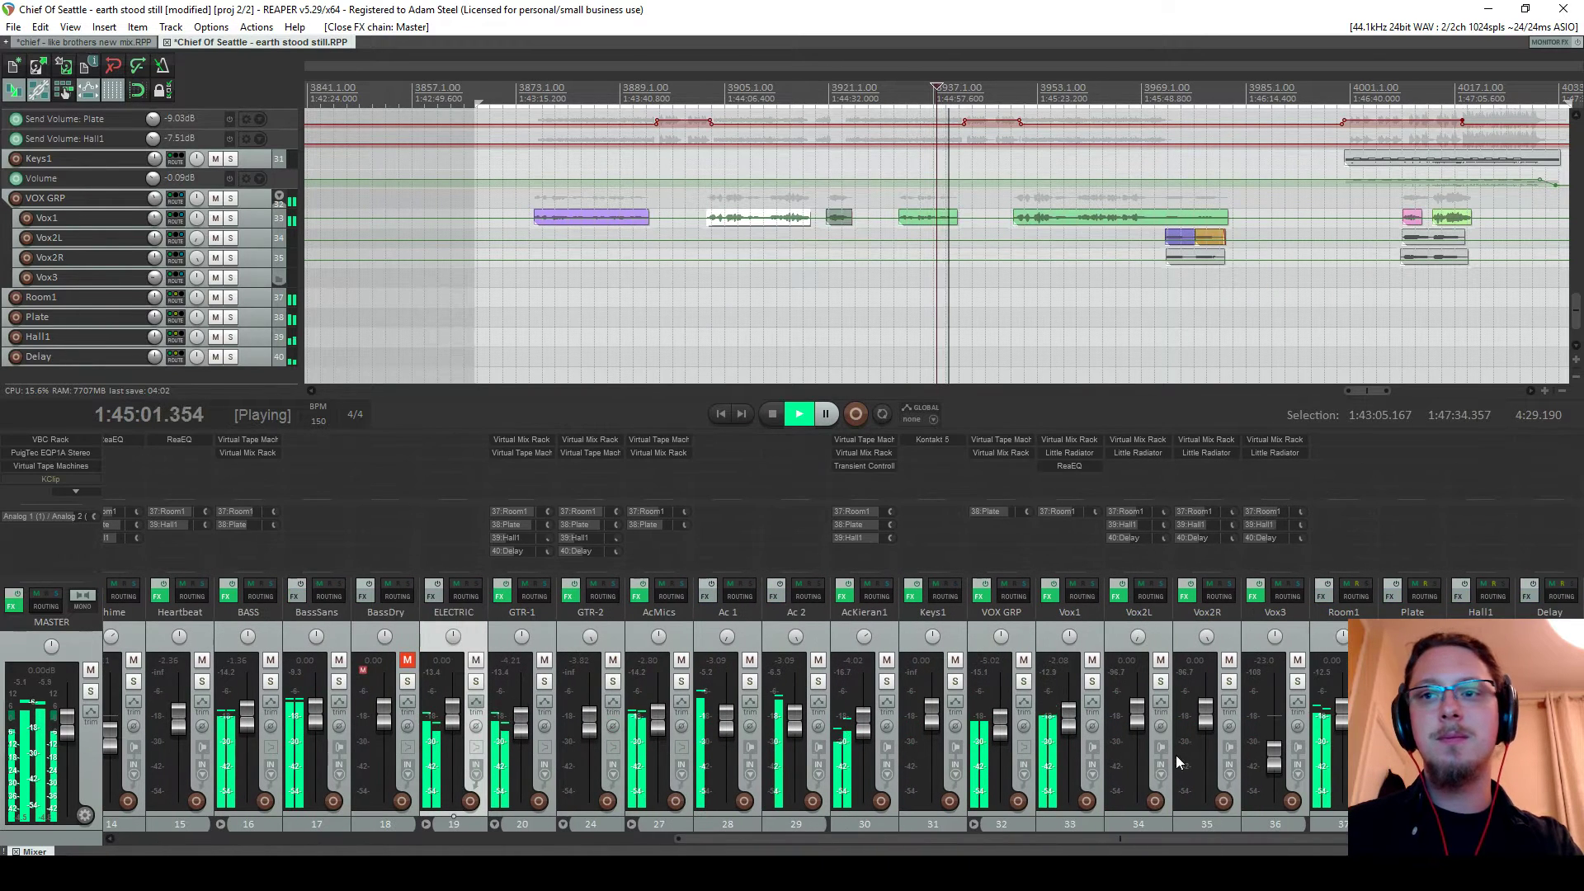
pyautogui.click(12, 603)
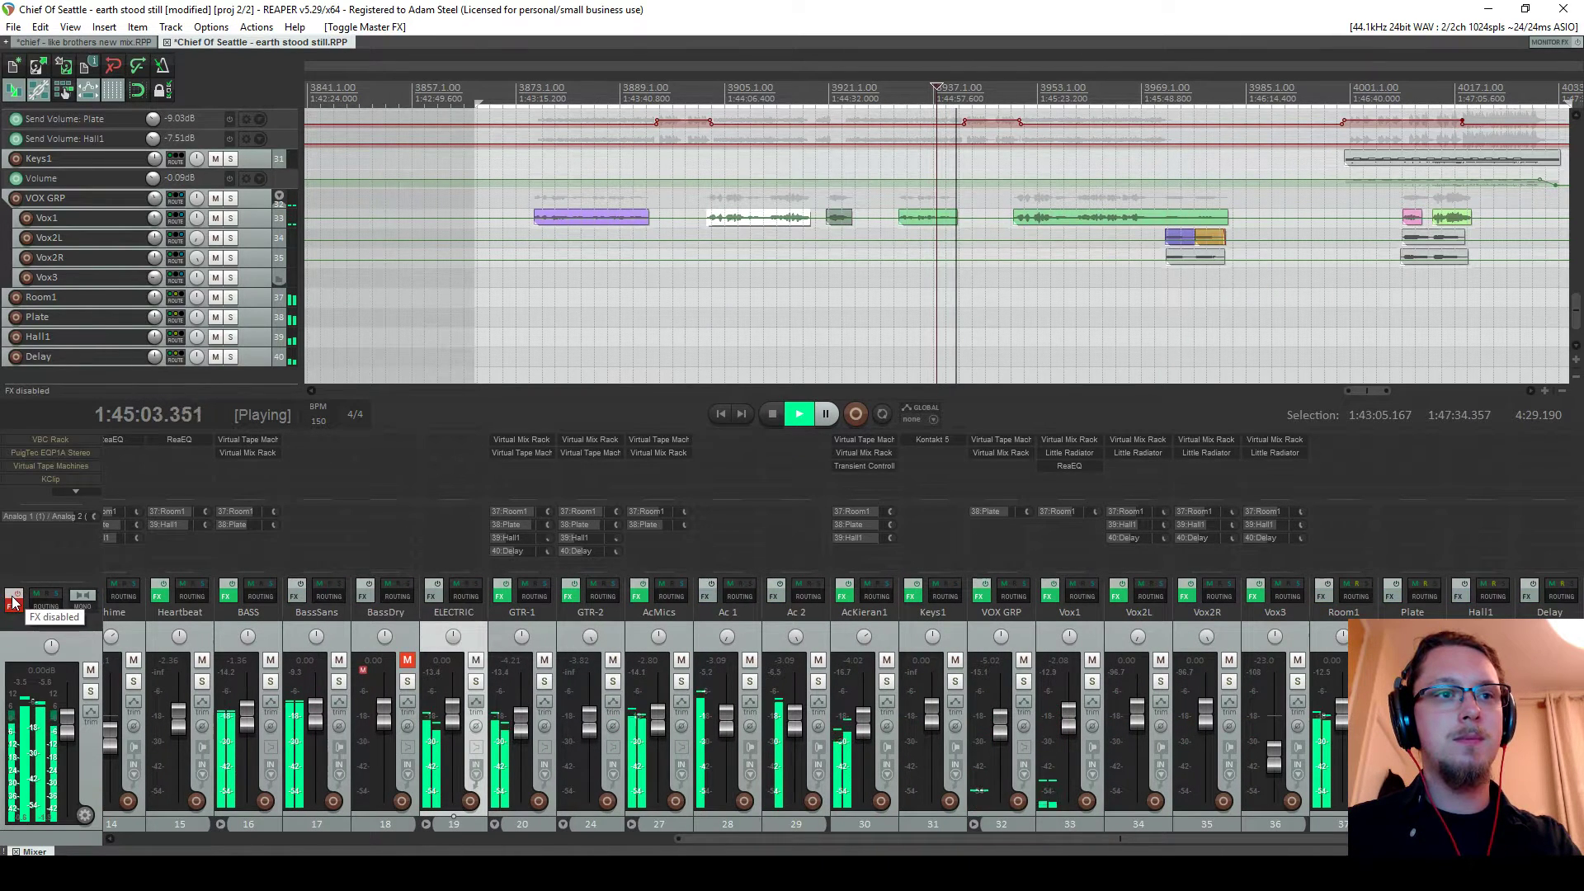
pyautogui.click(12, 603)
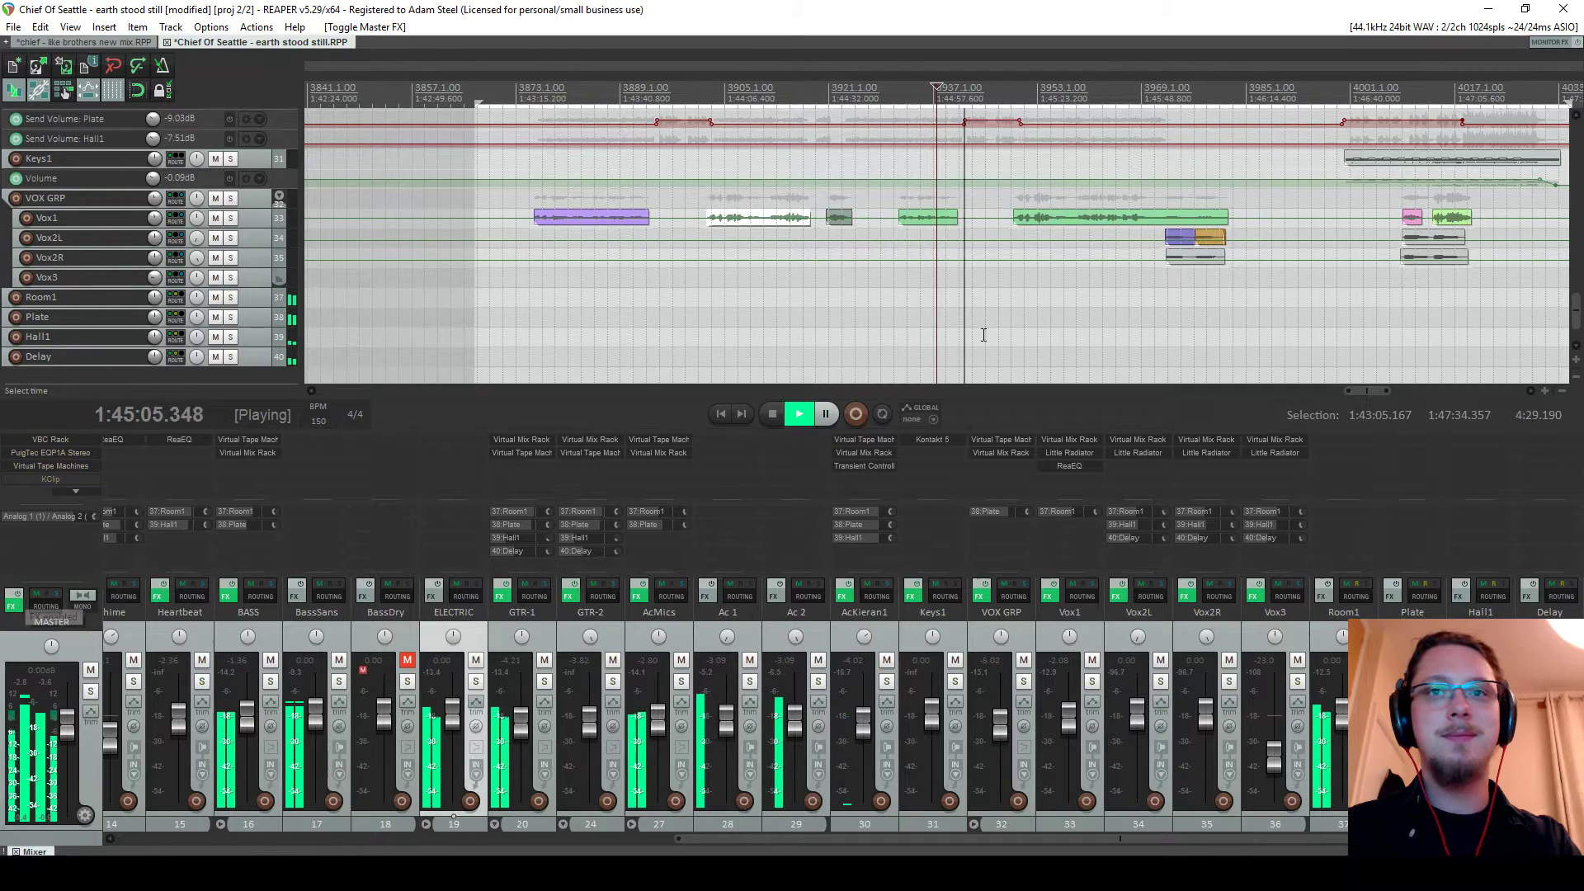
pyautogui.scroll(-3, 1217, 318)
pyautogui.scroll(4, 1216, 314)
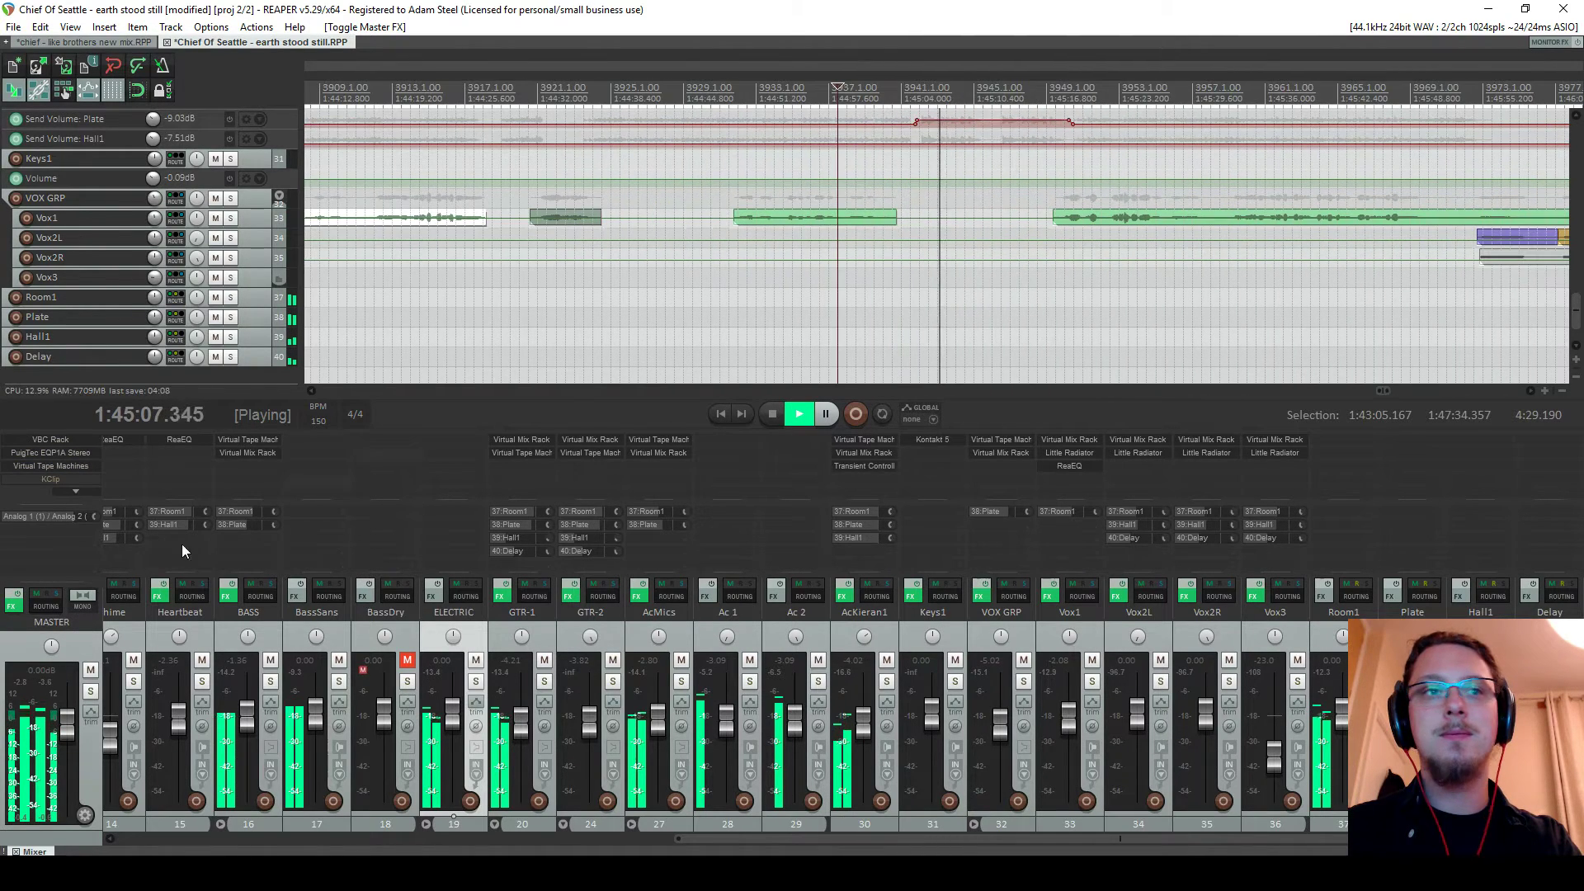
pyautogui.click(13, 603)
pyautogui.click(13, 603)
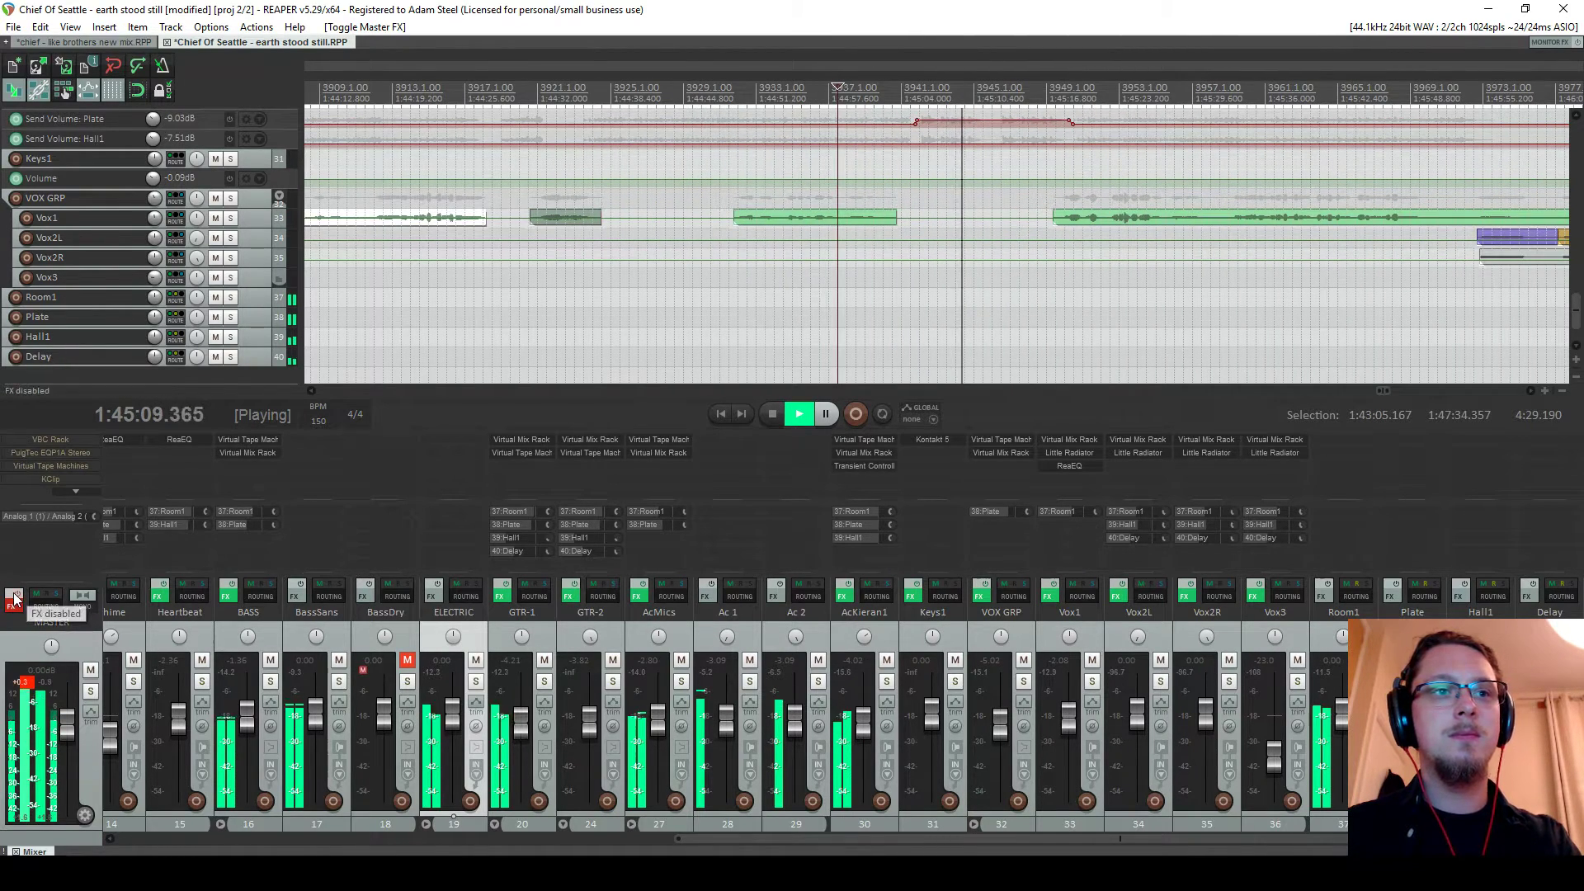
pyautogui.scroll(-4, 991, 279)
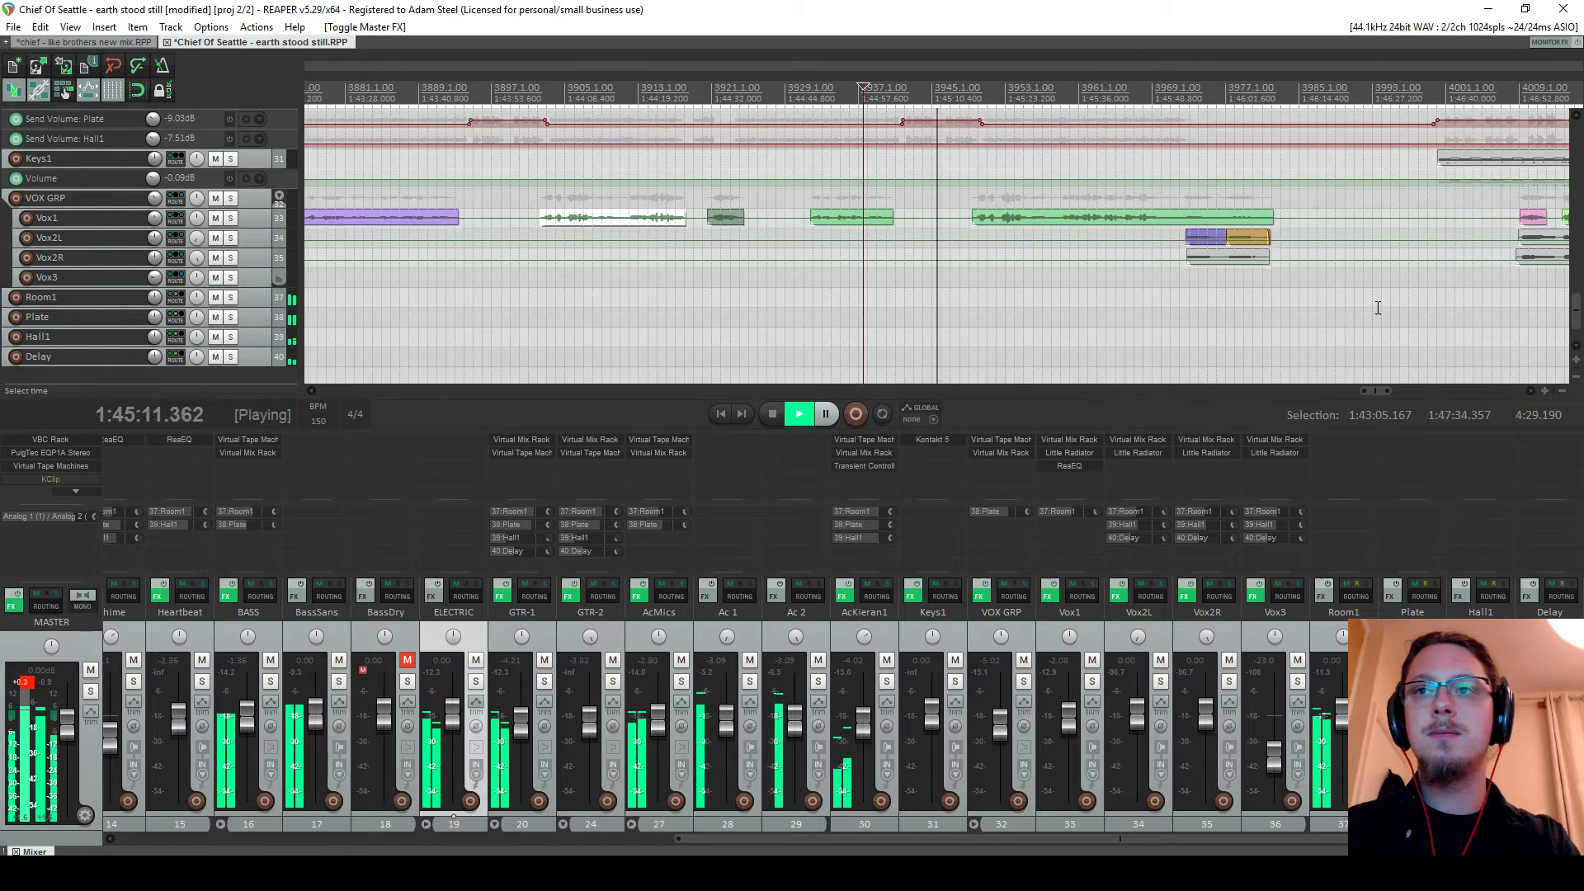
pyautogui.press('space')
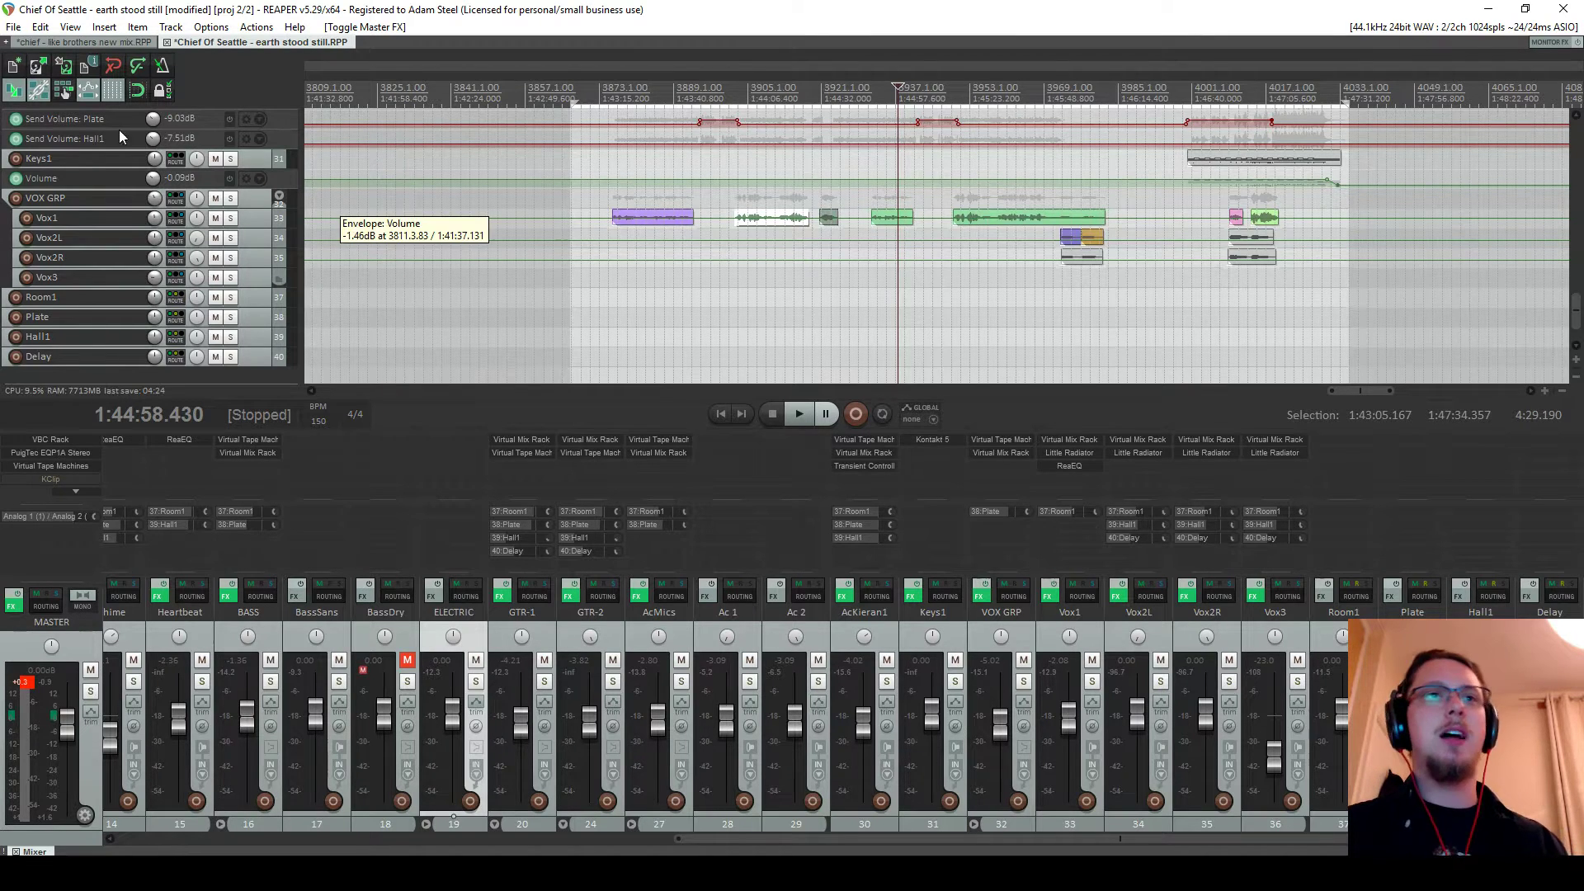
# Copy the VerbSuite Classics reverb from the like brothers project's Room1 track onto Room1 in the earth stood still project
pyautogui.click(57, 42)
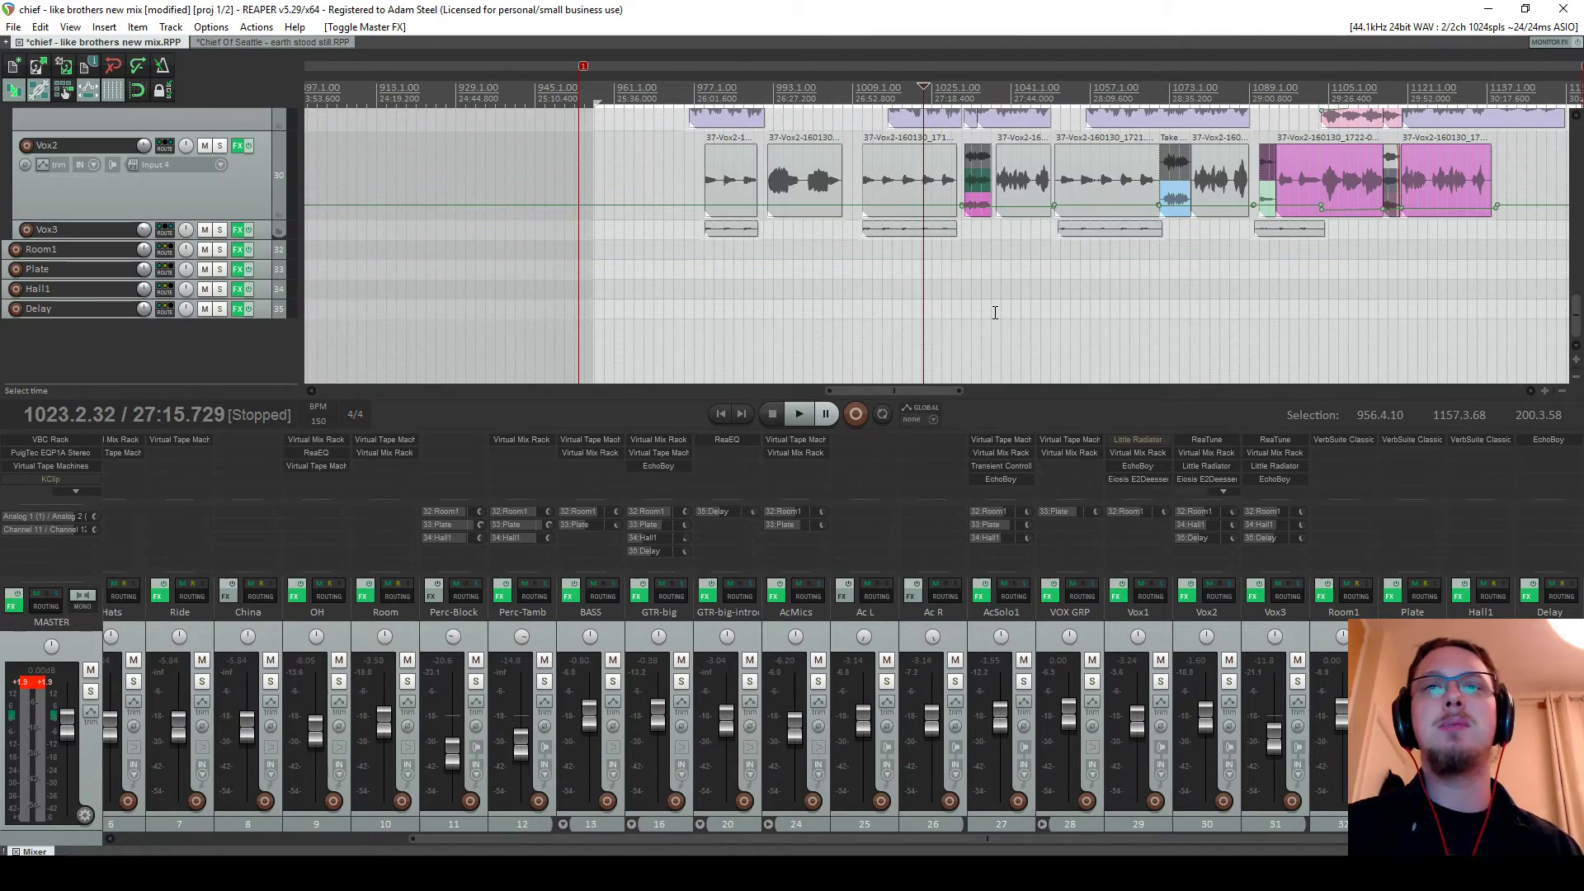
pyautogui.scroll(-2, 993, 311)
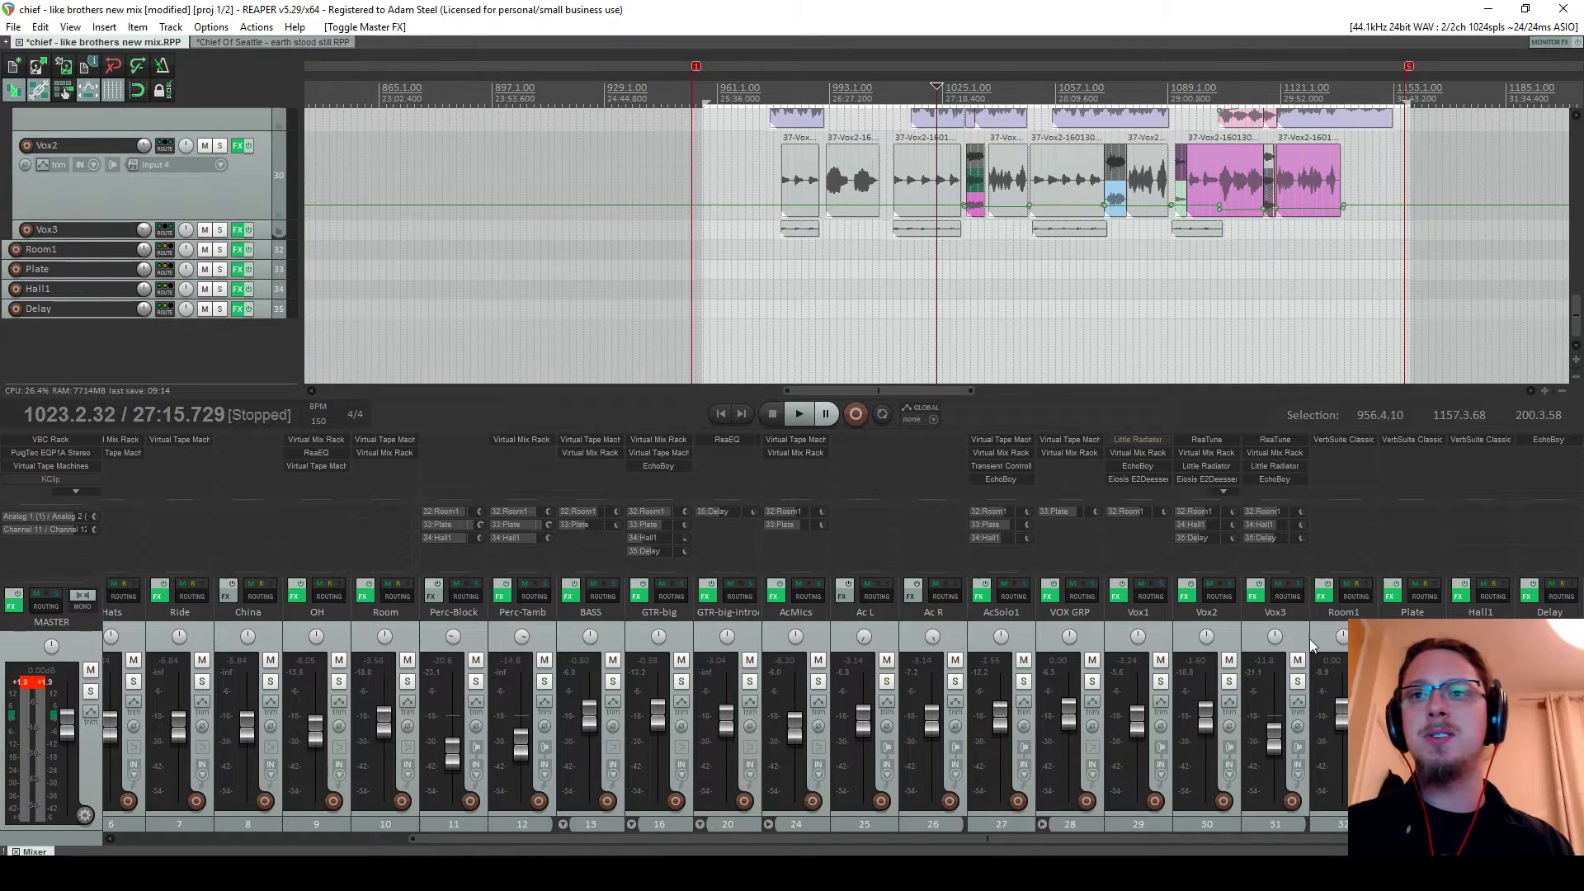
pyautogui.click(1322, 595)
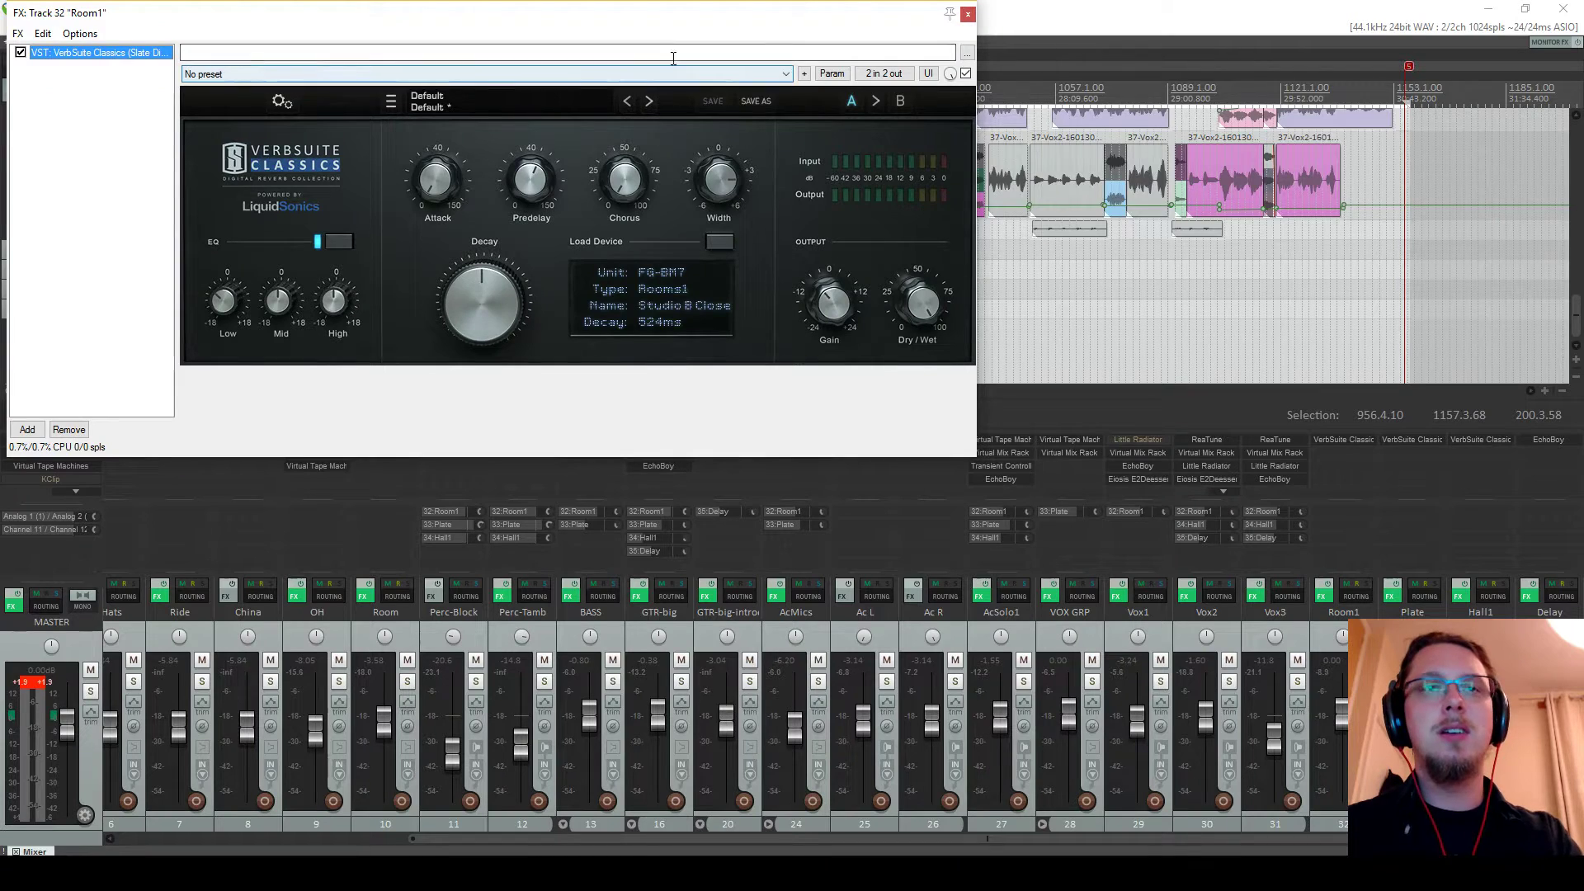
pyautogui.press('Escape')
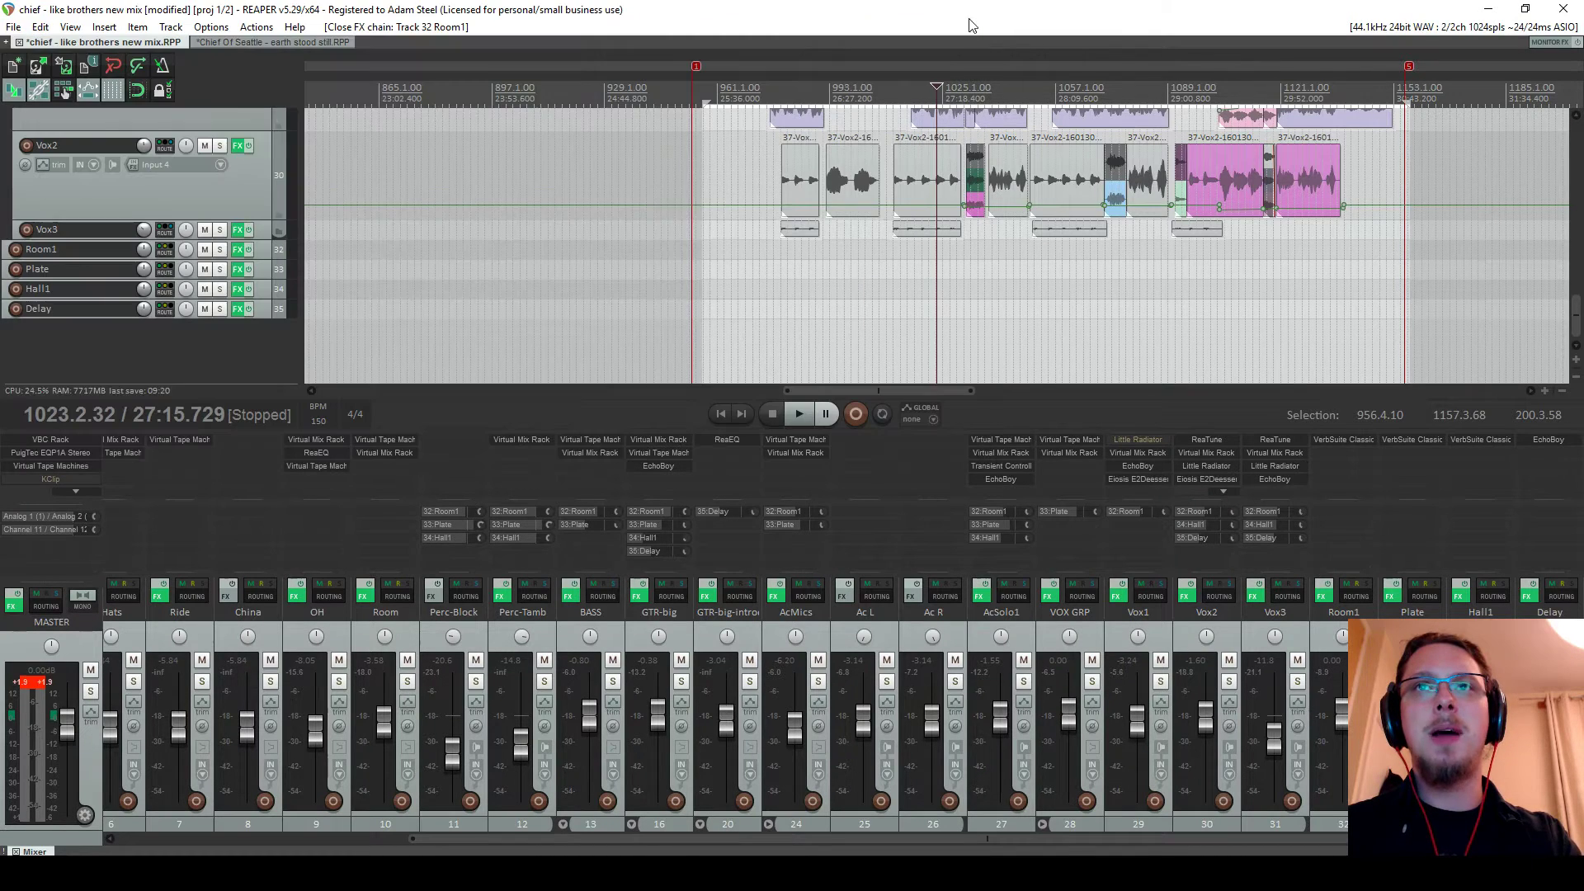
pyautogui.click(239, 43)
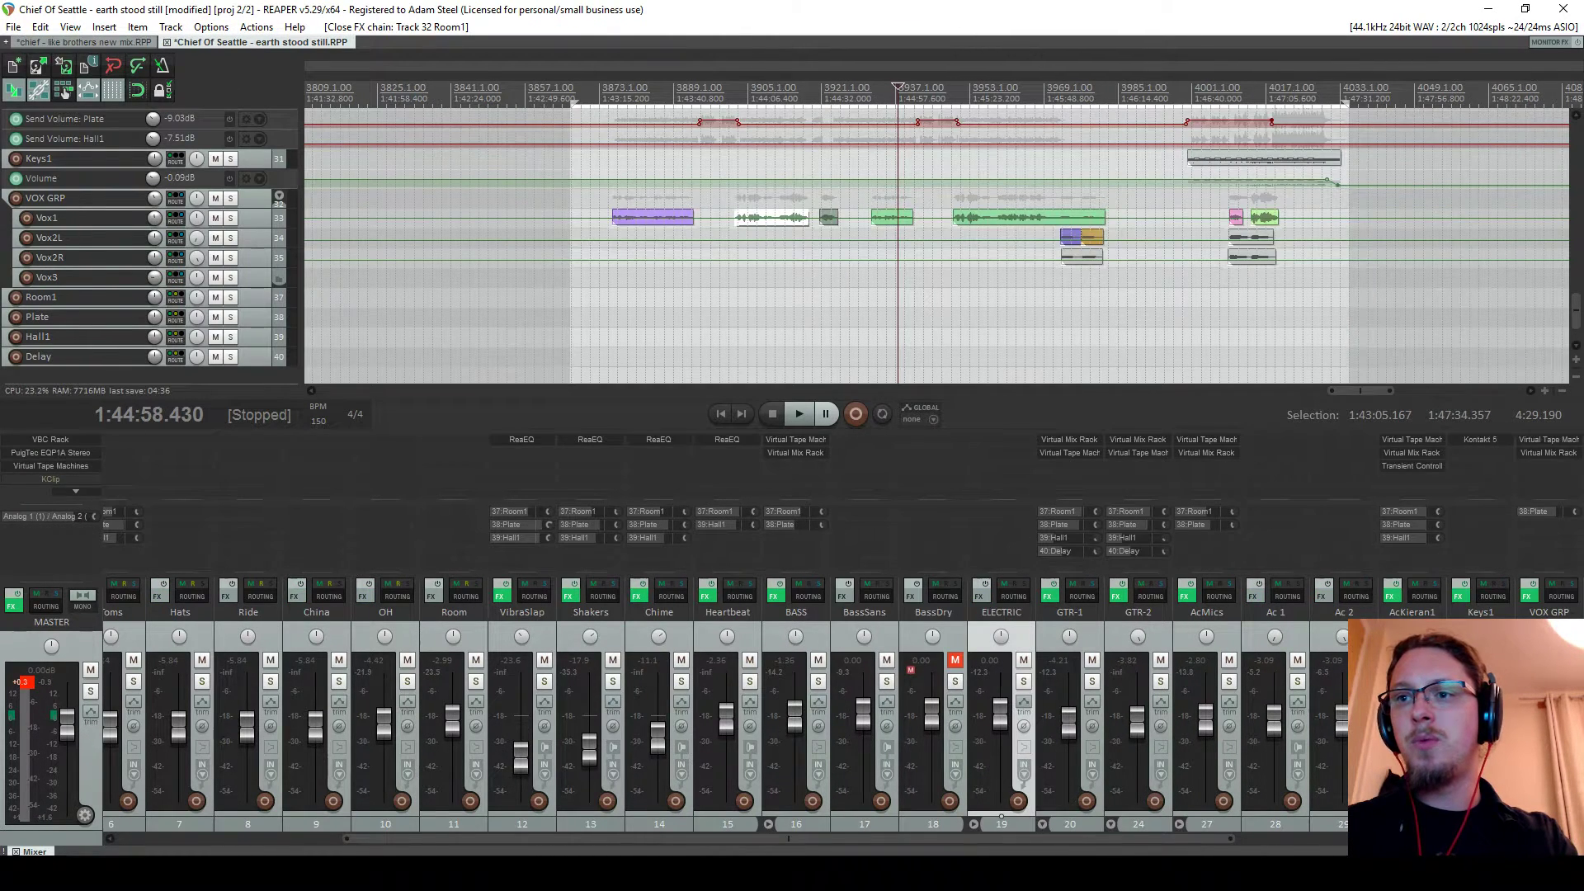
pyautogui.hscroll(8, 726, 726)
pyautogui.click(1323, 596)
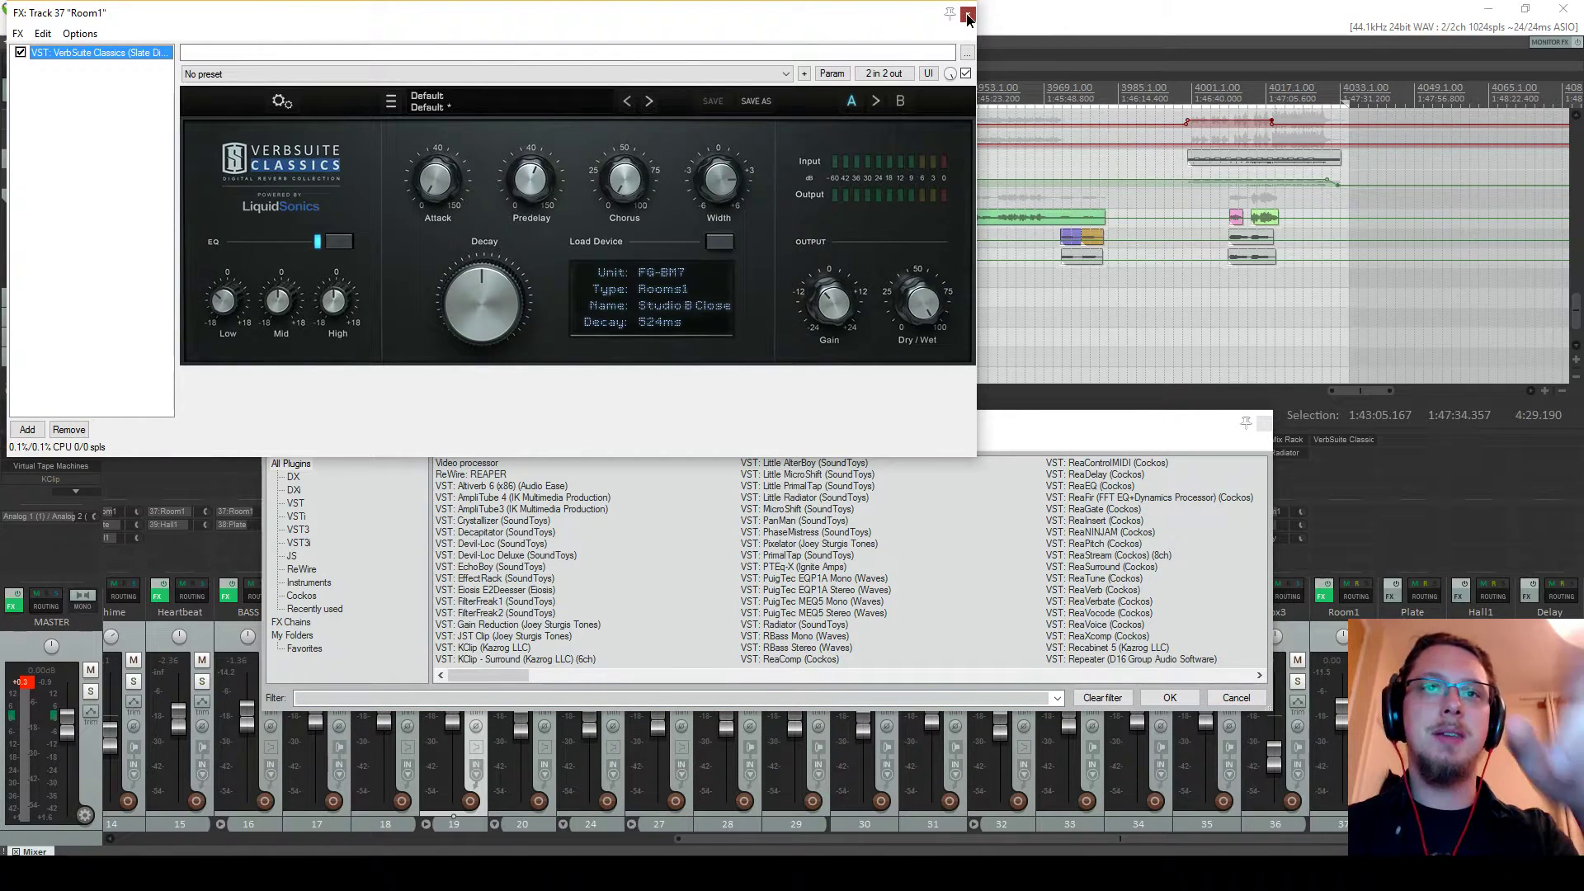
pyautogui.click(966, 15)
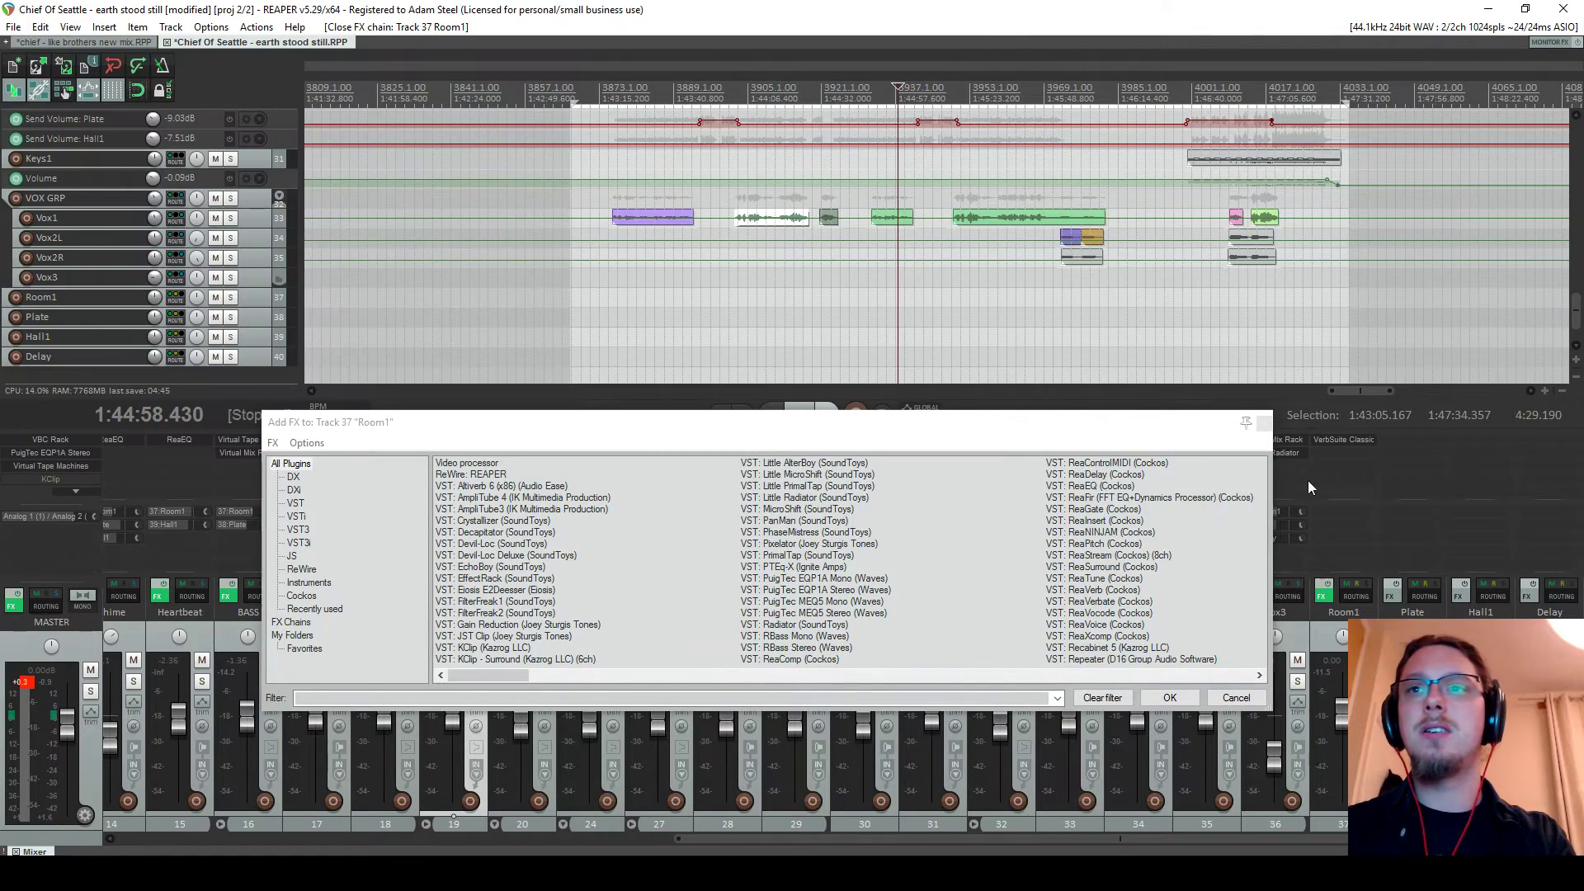
pyautogui.click(1262, 421)
# Copy the VerbSuite Classics Digital Plate reverb from the like brothers Plate track onto the Plate track in earth stood still
pyautogui.click(113, 42)
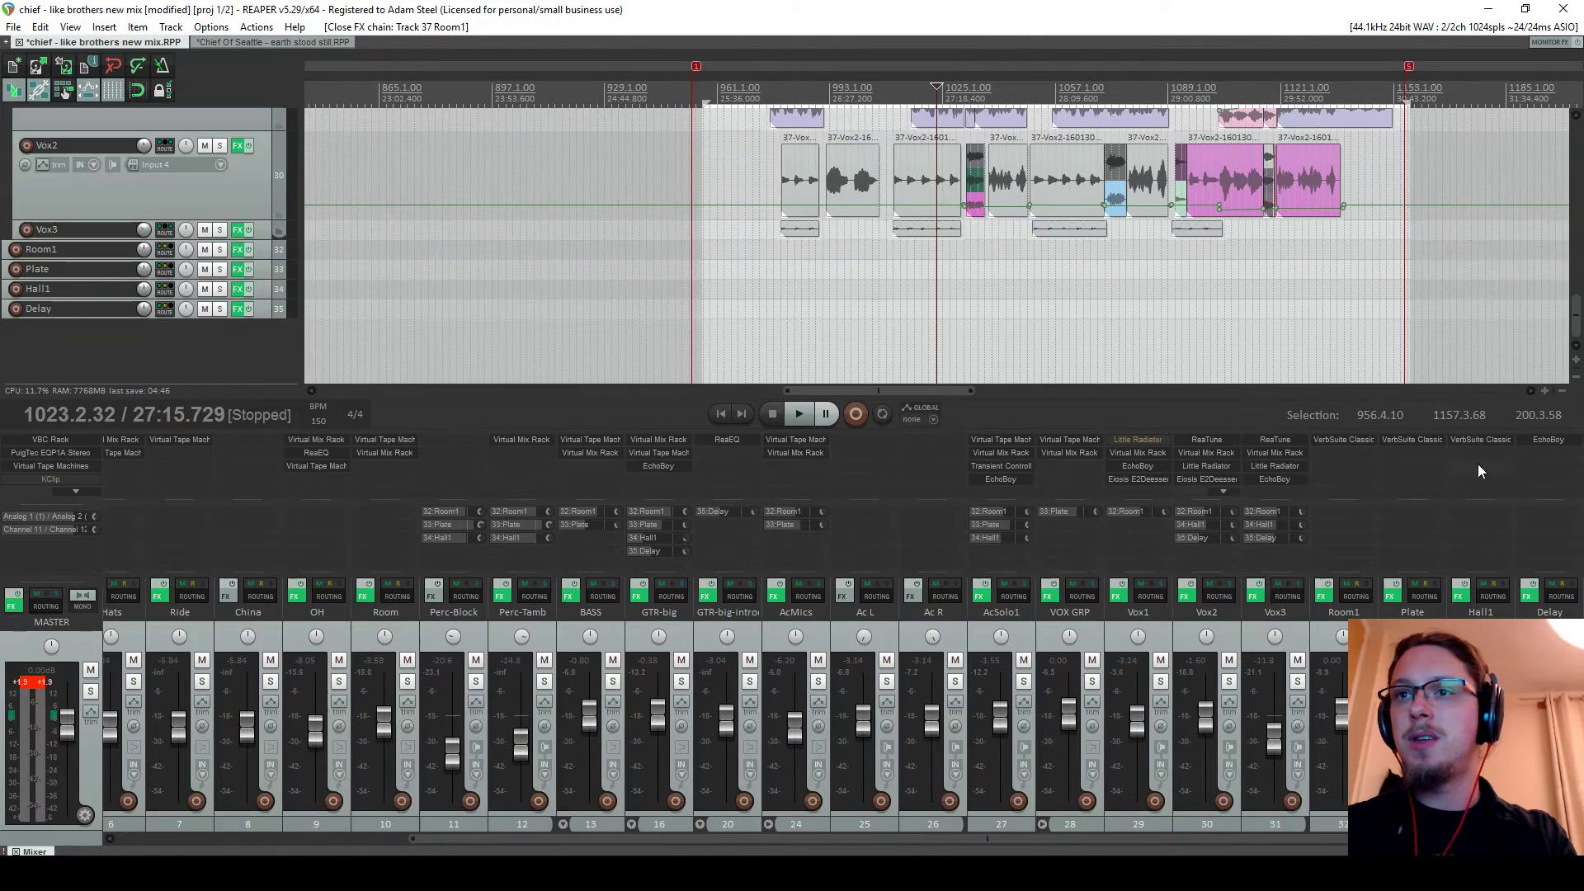
pyautogui.click(1412, 439)
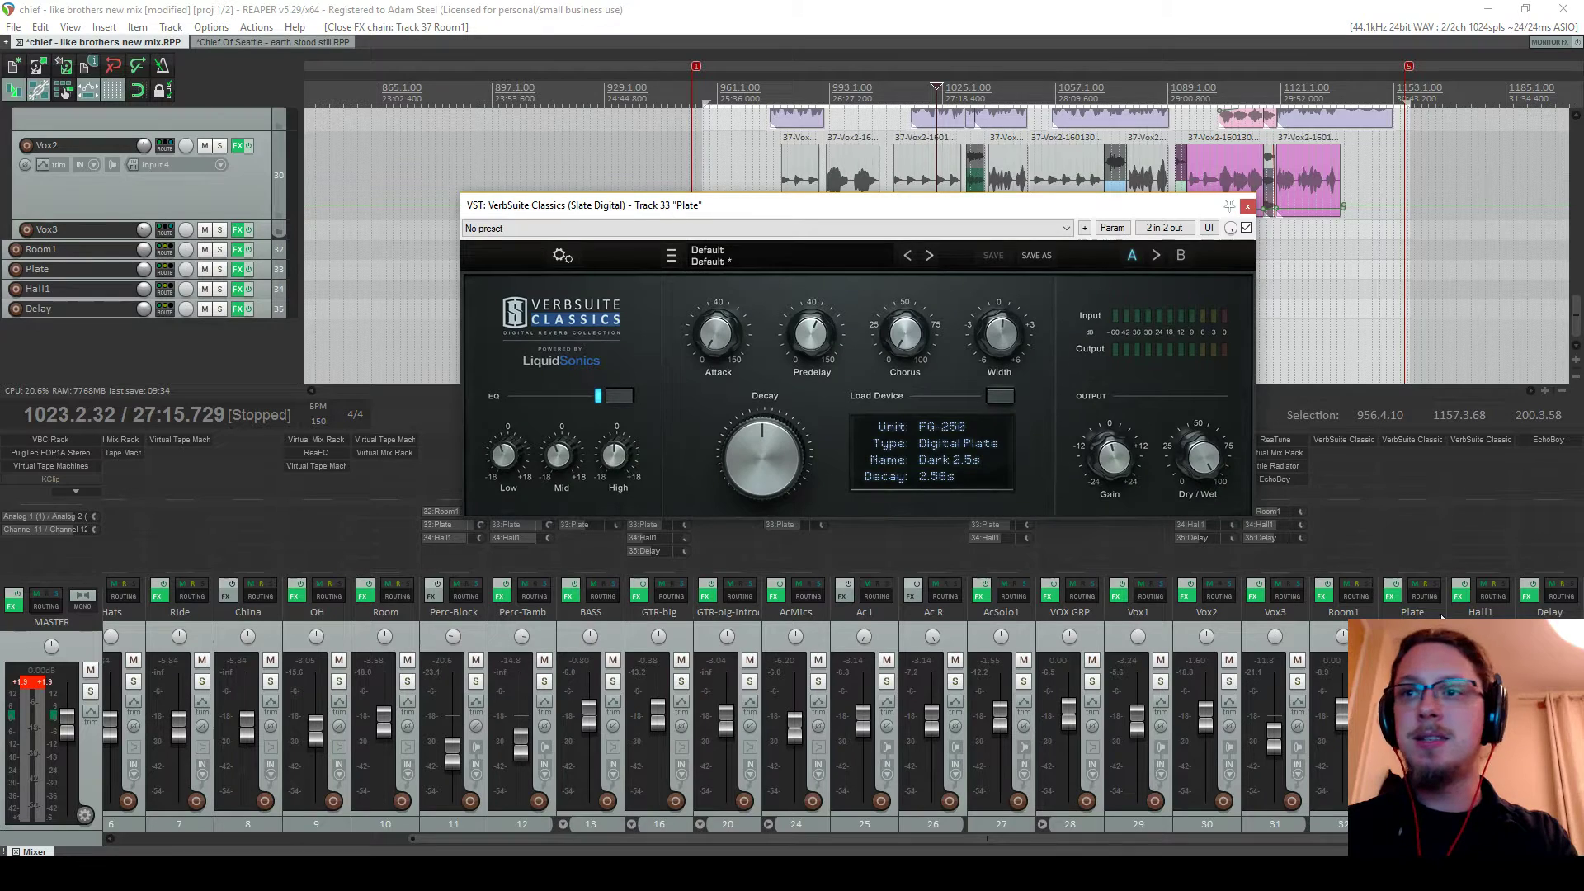
pyautogui.click(1394, 597)
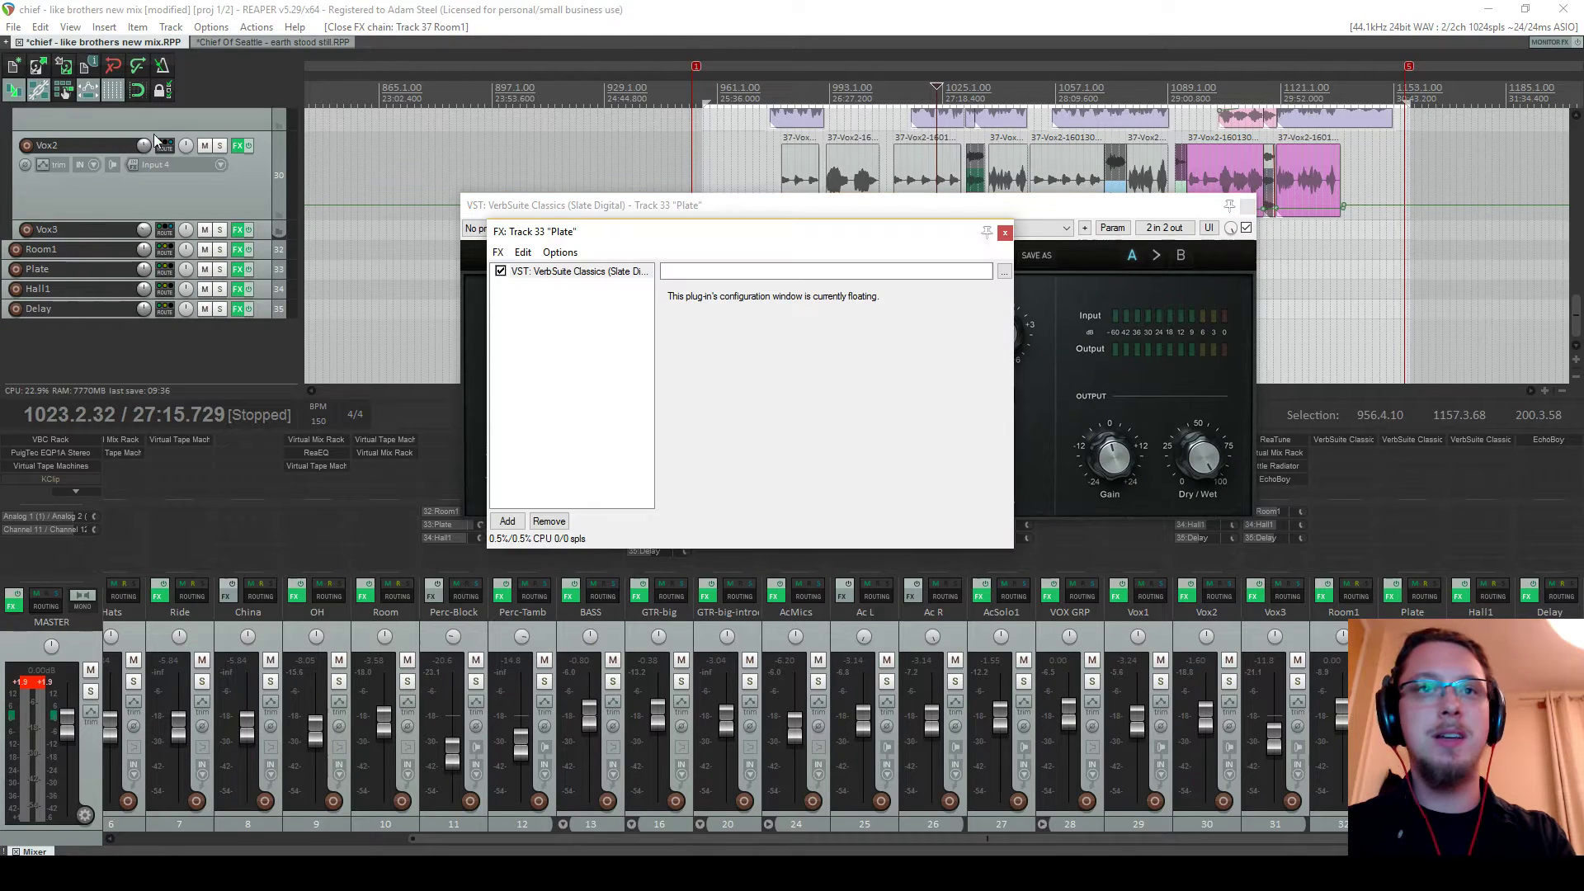
pyautogui.click(593, 281)
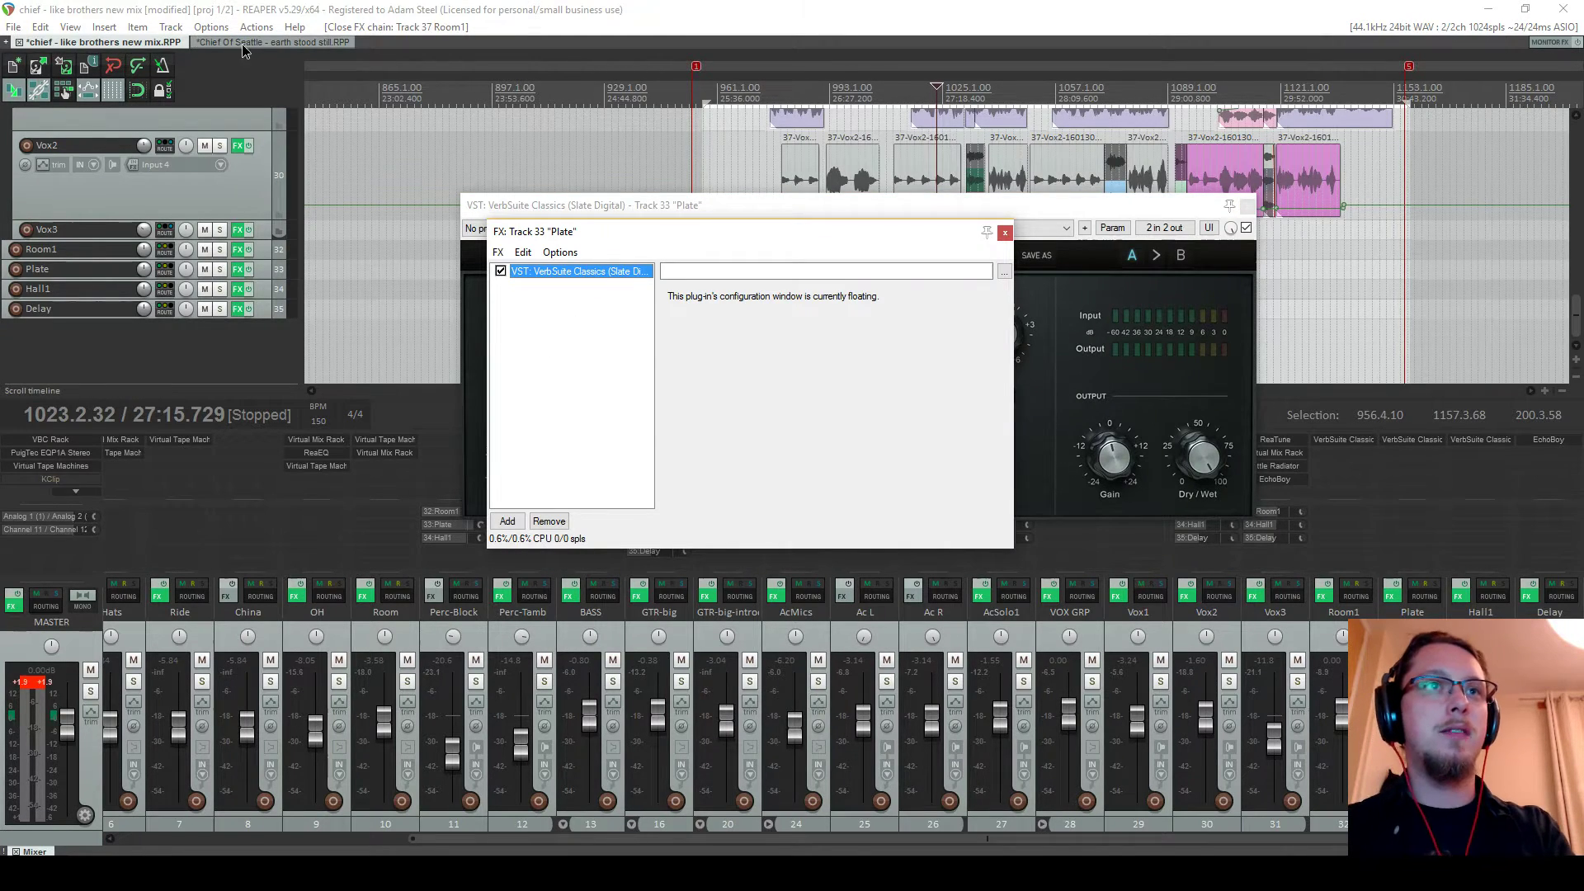
pyautogui.hotkey('ctrl', 'Tab')
pyautogui.hscroll(8, 1402, 602)
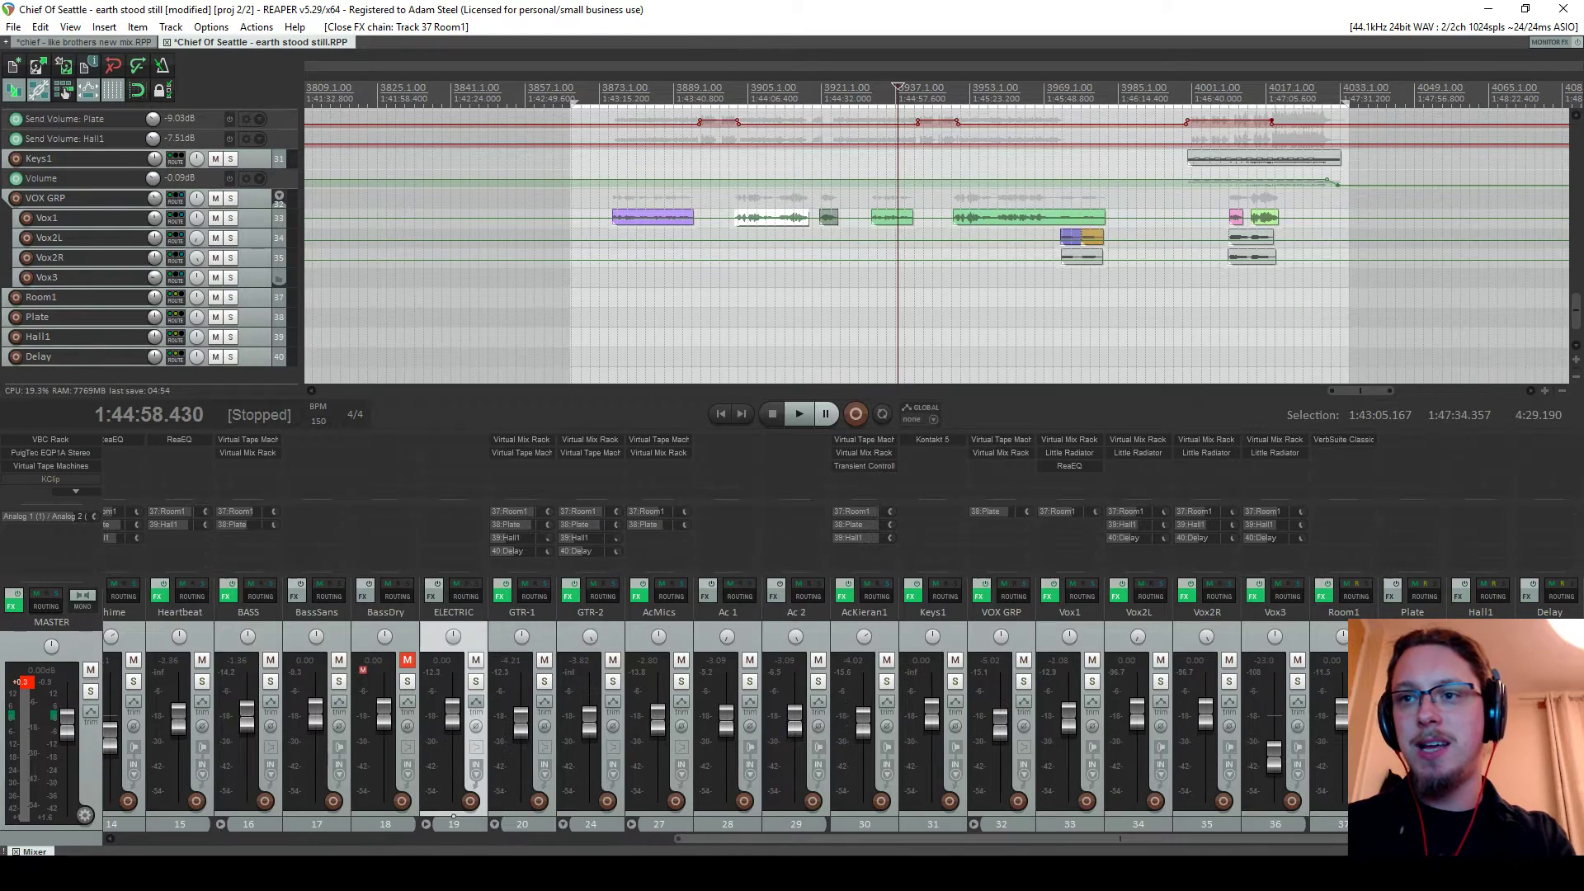
pyautogui.click(1391, 597)
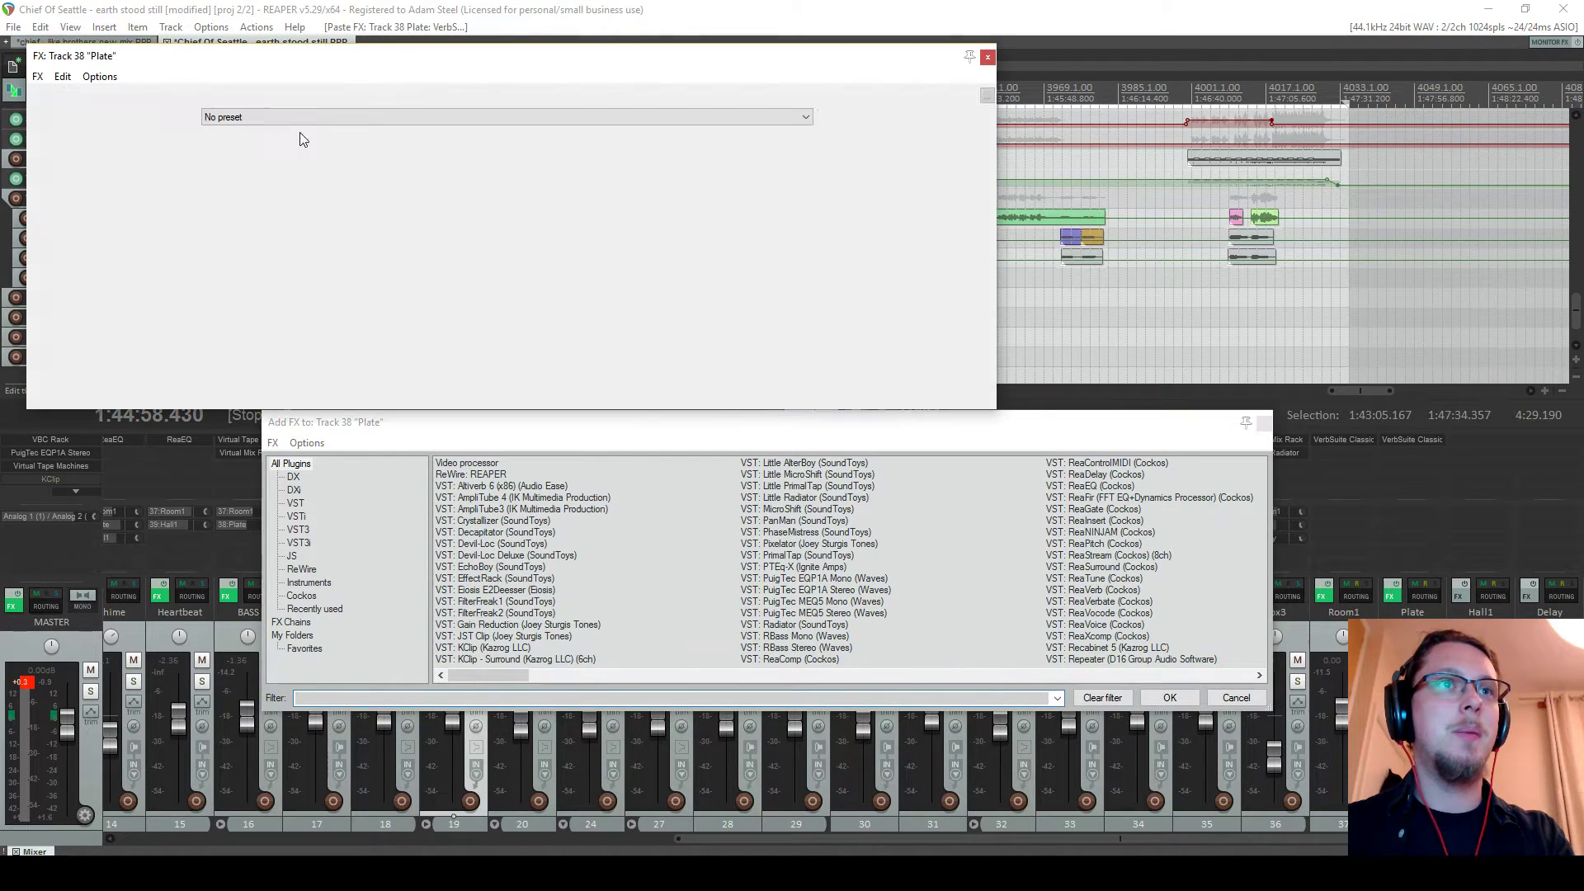
pyautogui.hotkey('ctrl', 'v')
pyautogui.click(1263, 422)
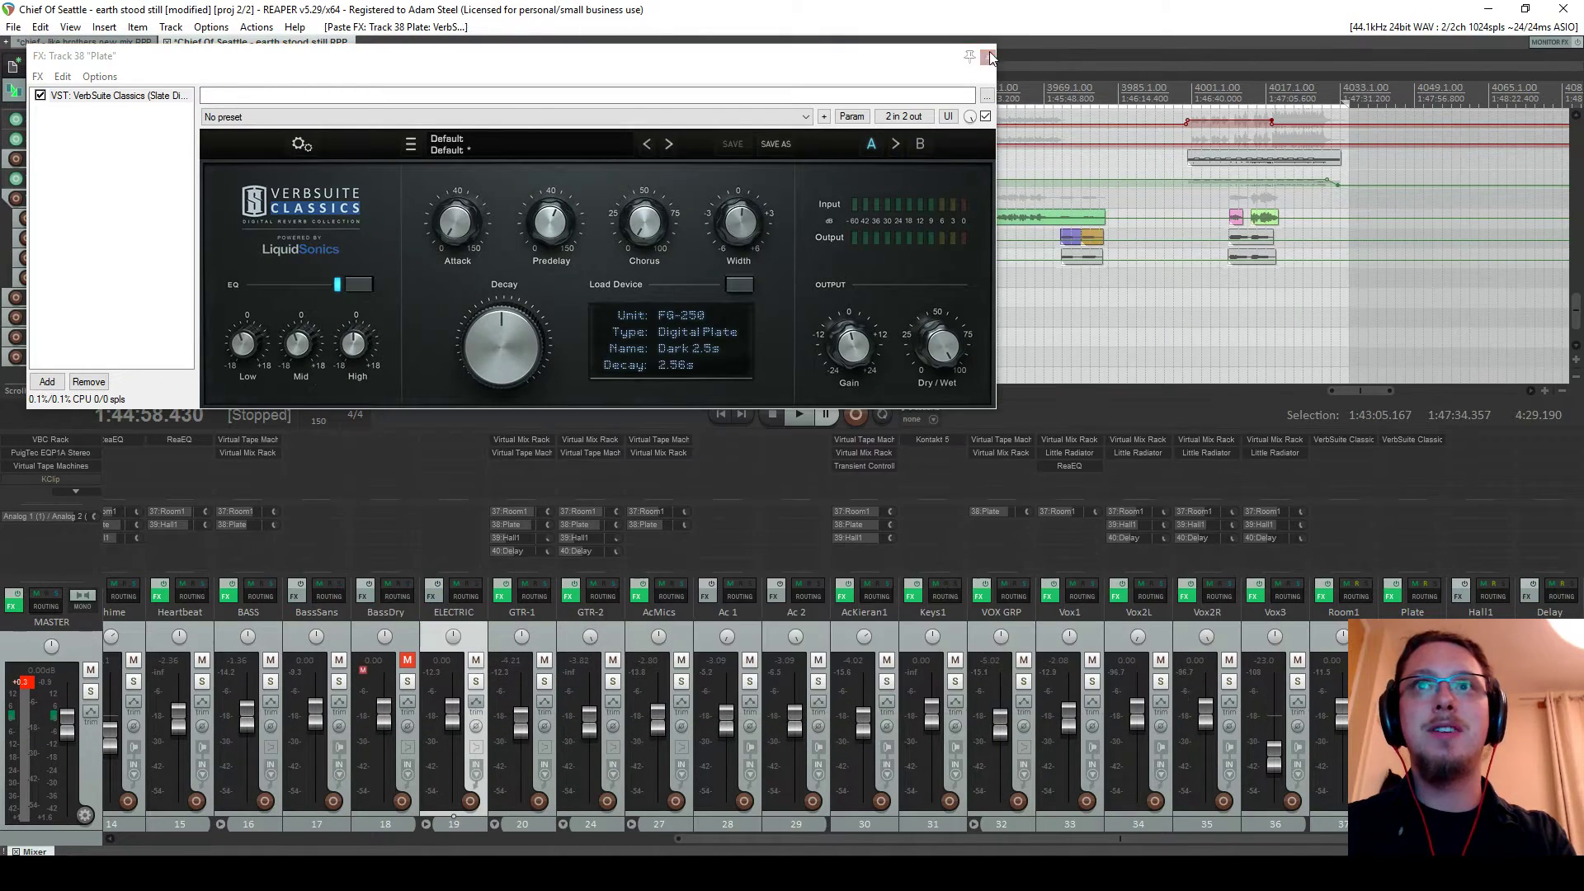
pyautogui.click(987, 56)
# Copy the VerbSuite Classics Medium Hall reverb from the like brothers Hall1 track onto the Hall1 track in earth stood still
pyautogui.click(92, 42)
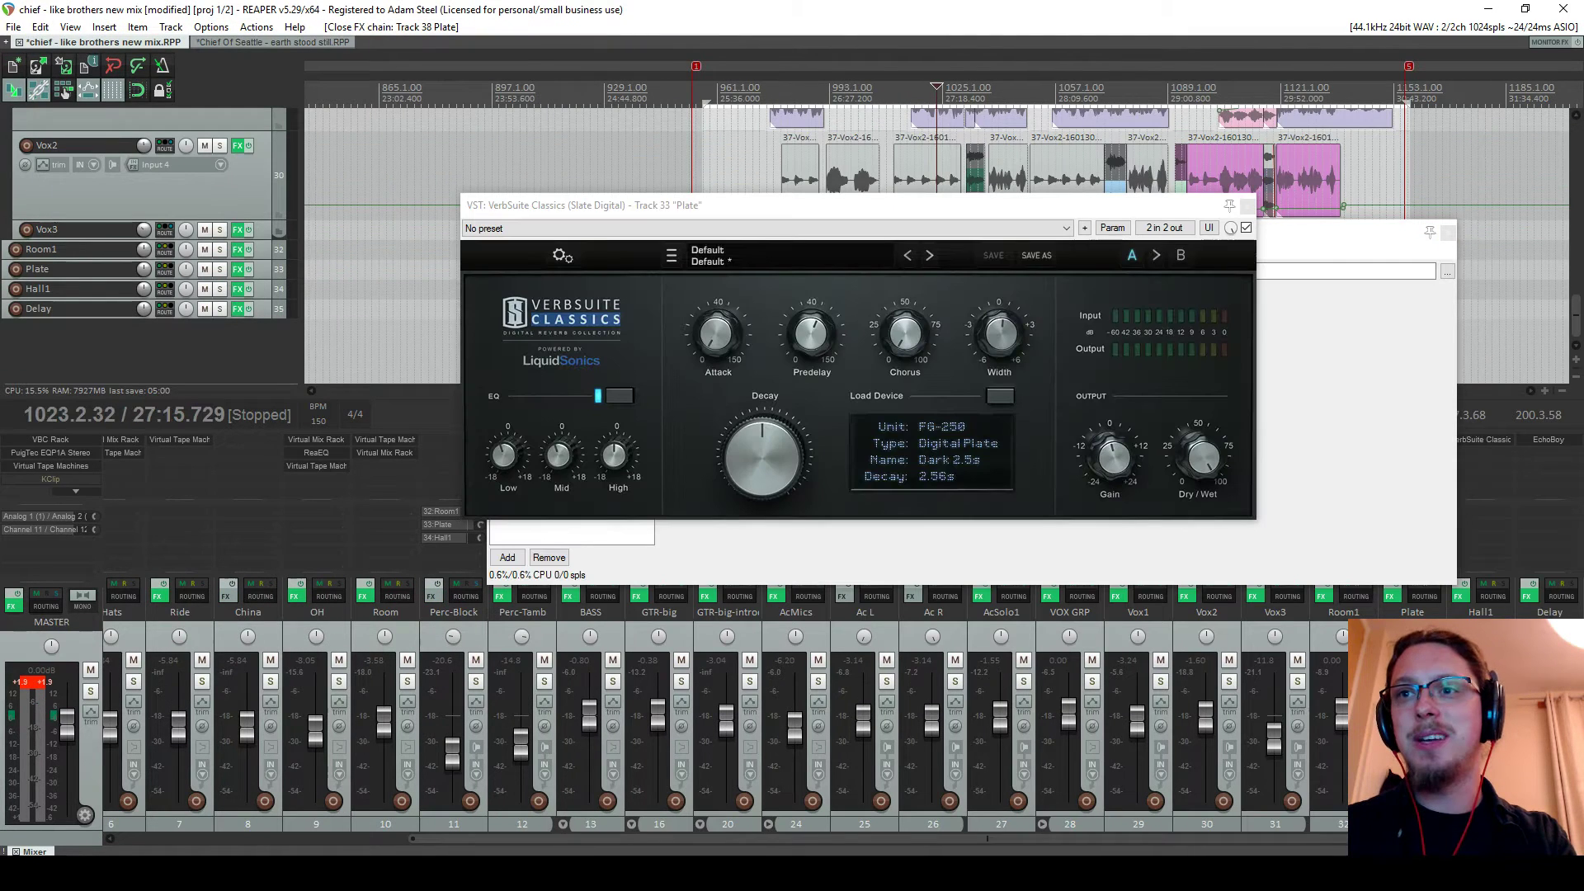
pyautogui.click(1447, 232)
pyautogui.click(1458, 596)
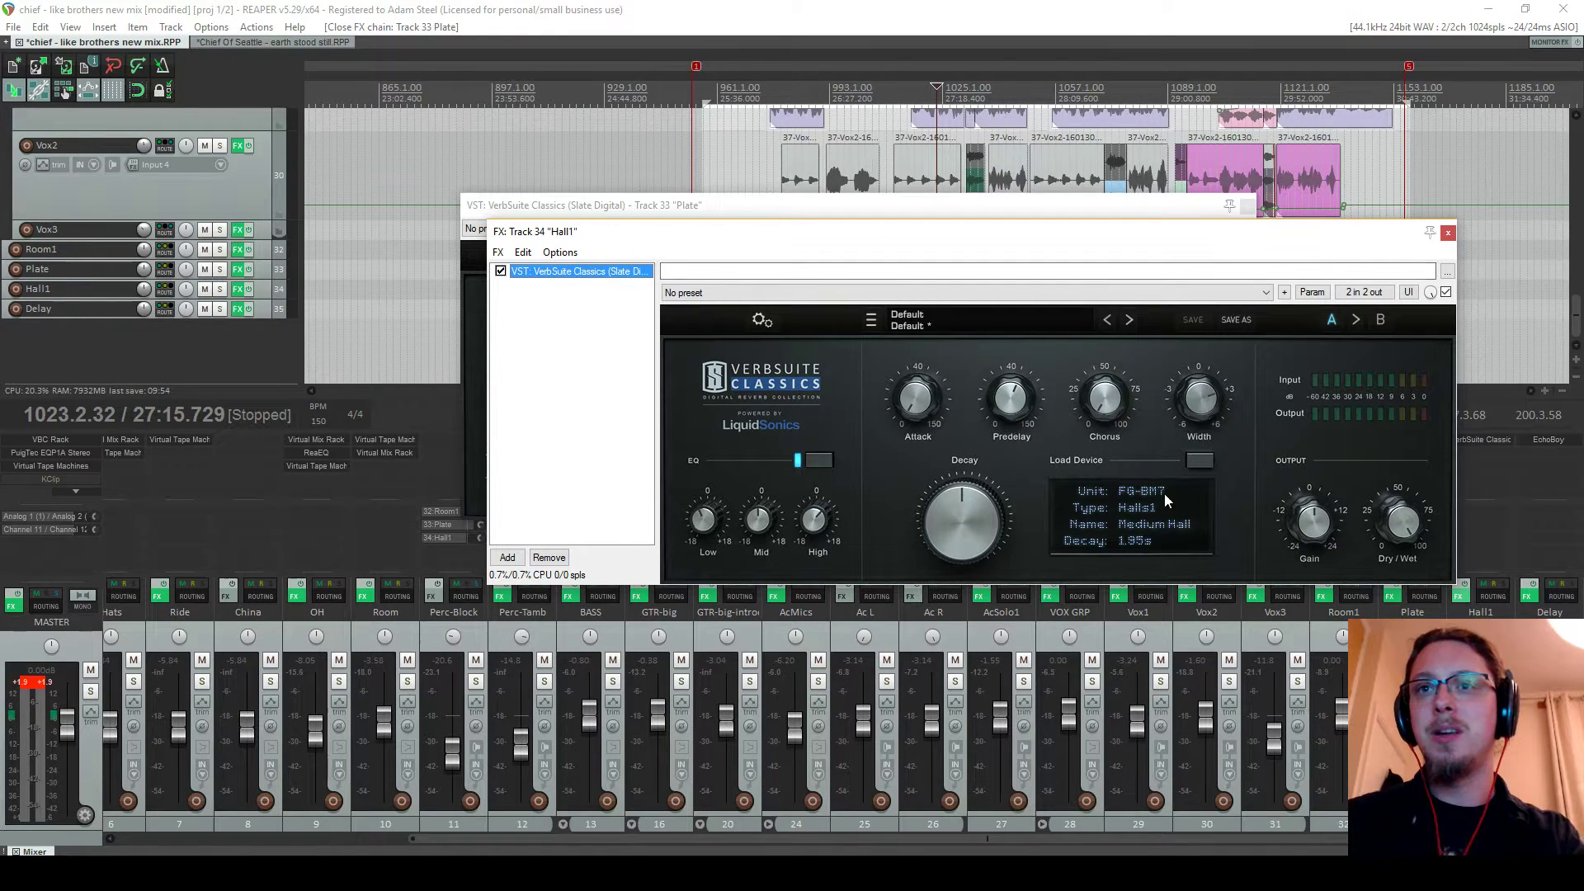
pyautogui.click(260, 45)
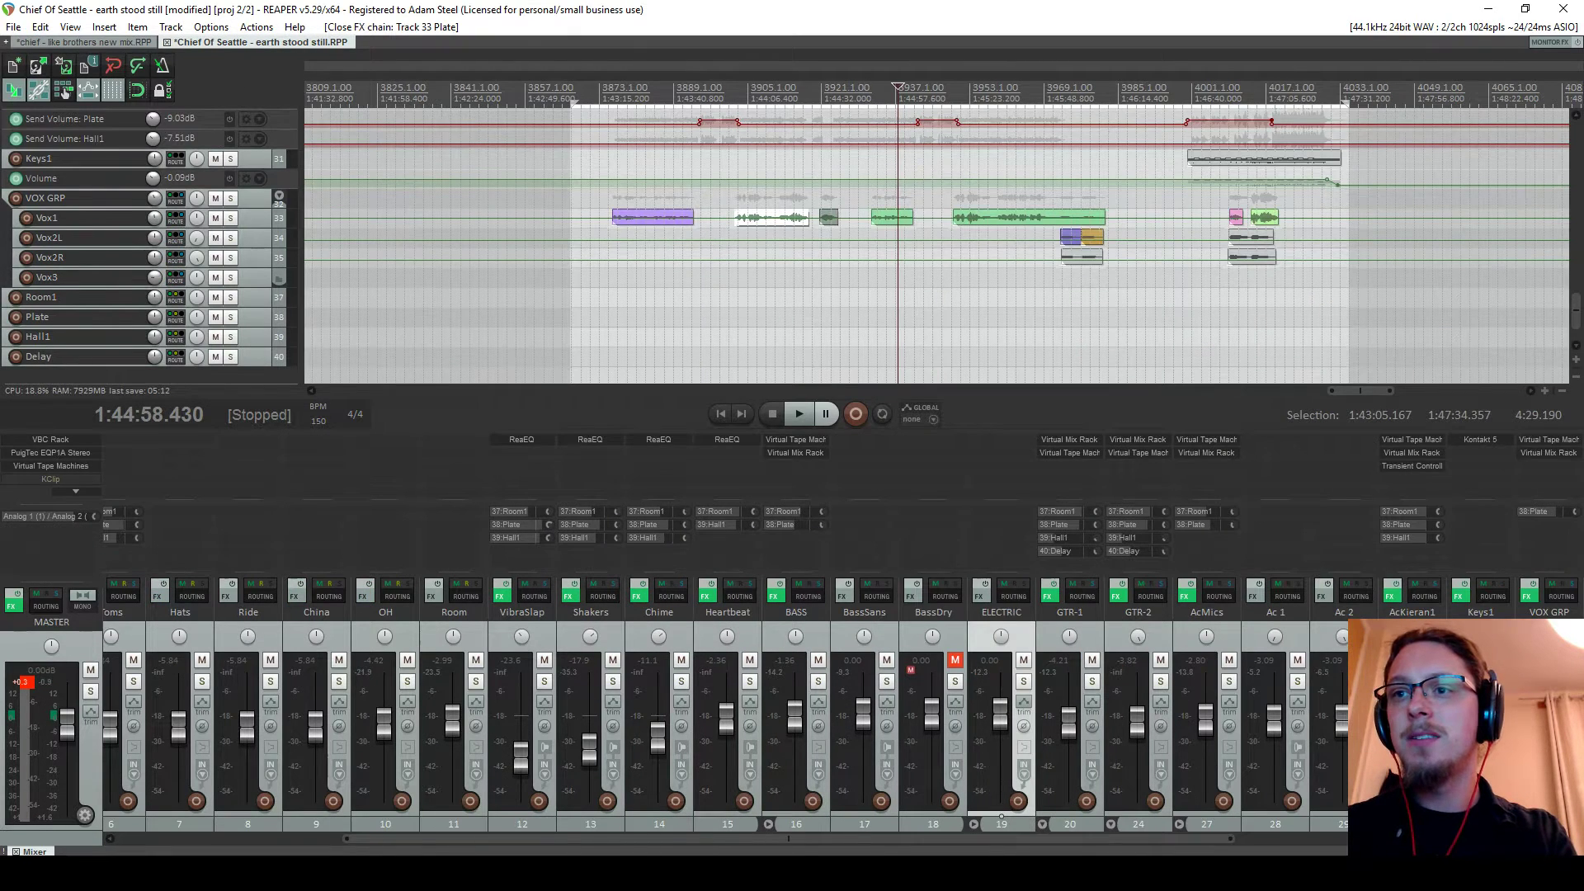
pyautogui.click(1458, 595)
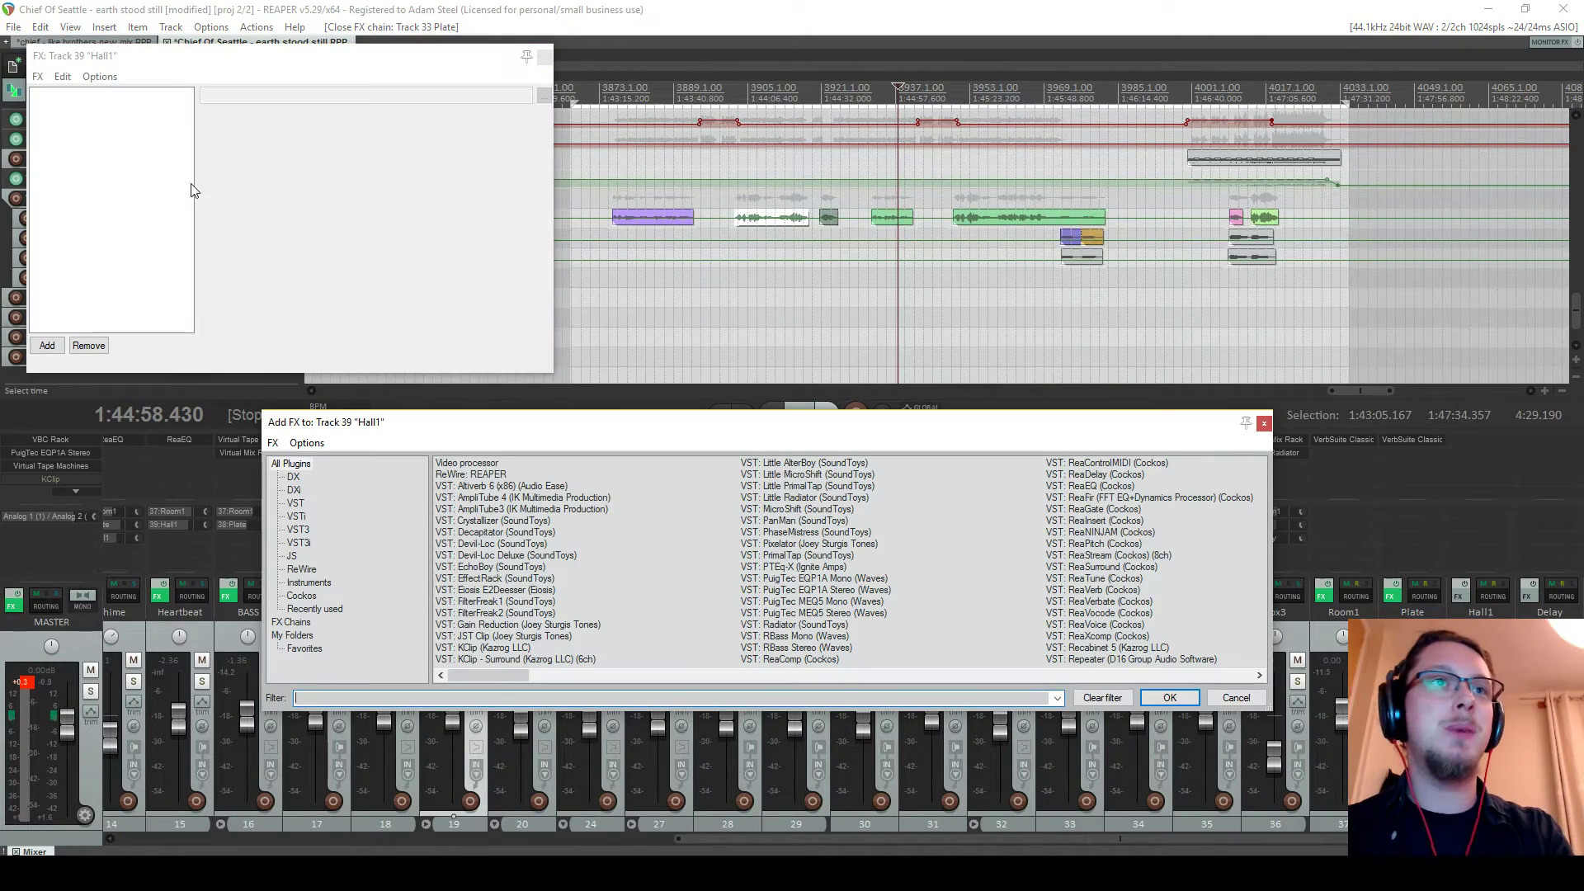
pyautogui.hotkey('ctrl', 'v')
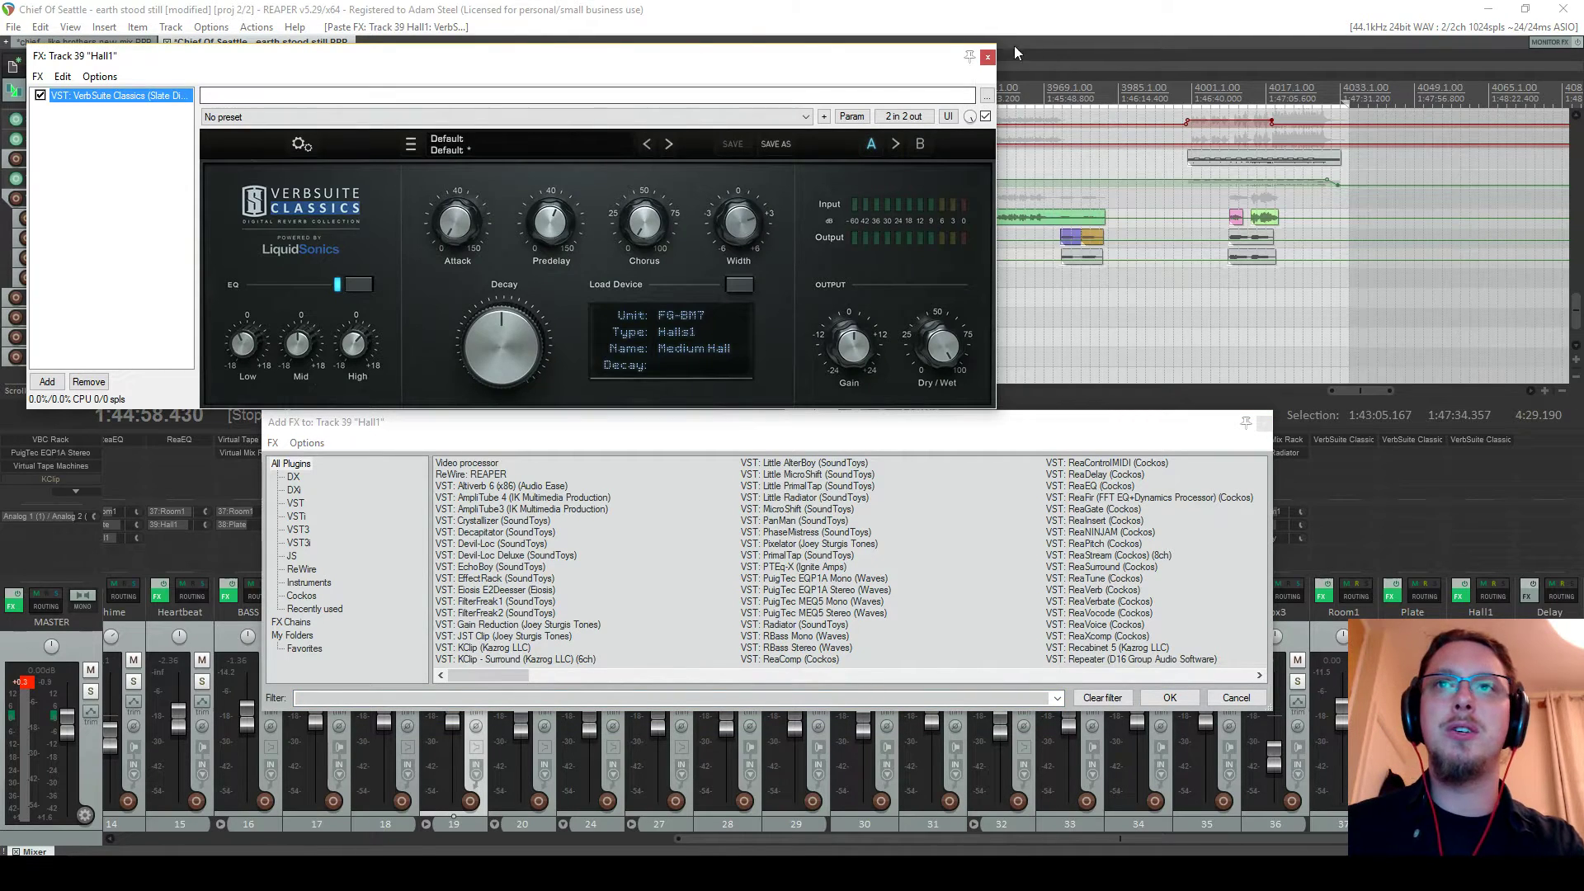
pyautogui.click(989, 57)
pyautogui.click(1263, 422)
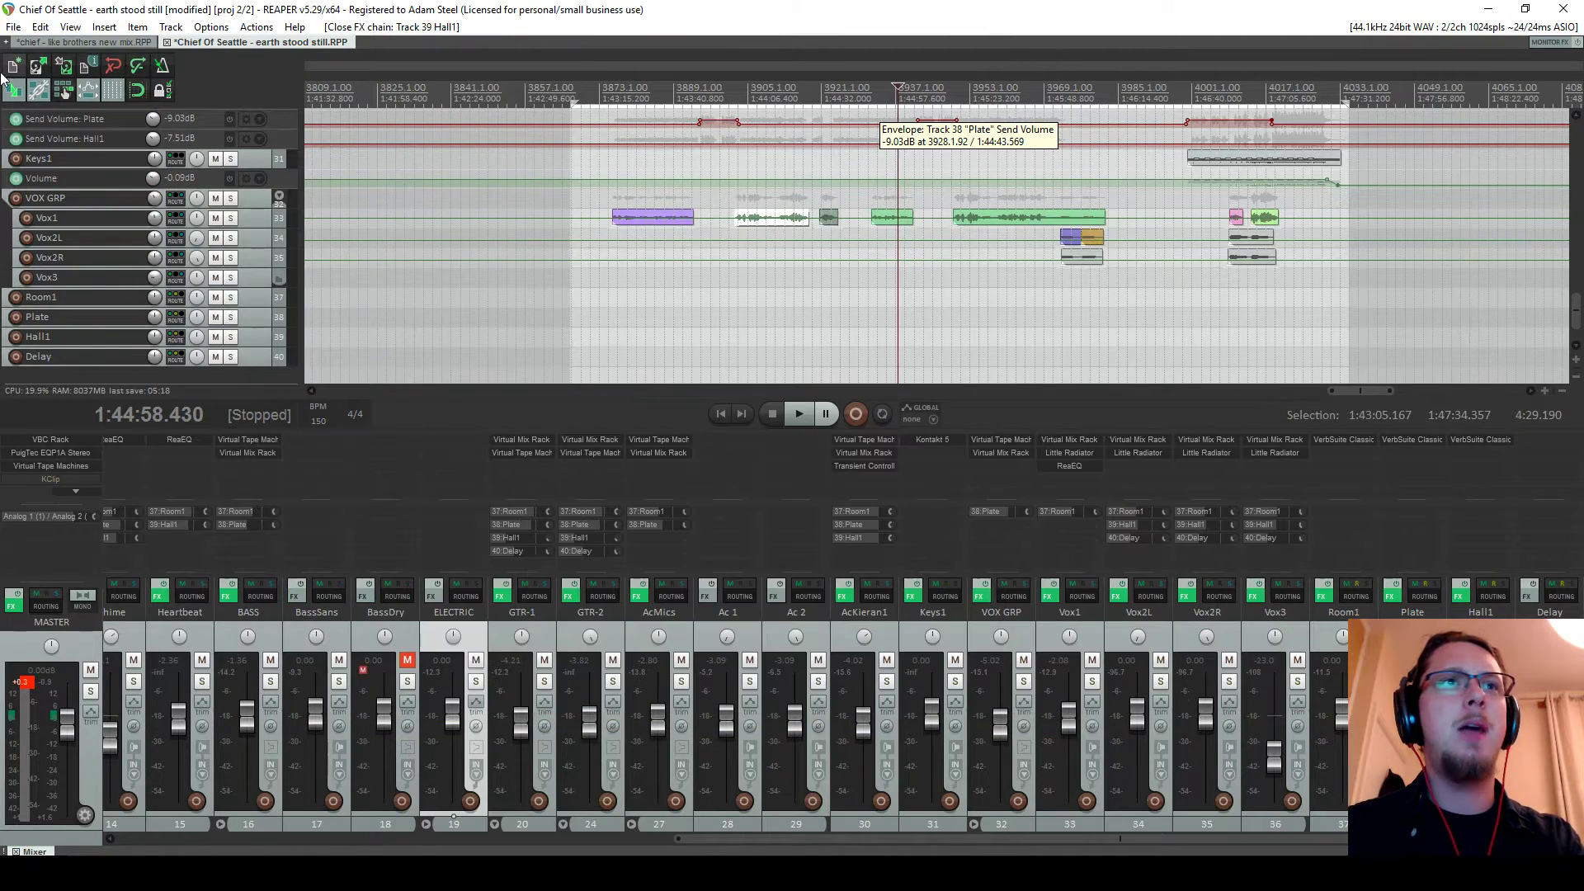
# Copy the EchoBoy delay from the like brothers project's Delay track onto the Delay track in earth stood still
pyautogui.hotkey('ctrl', 'Tab')
pyautogui.click(1458, 595)
pyautogui.click(1456, 597)
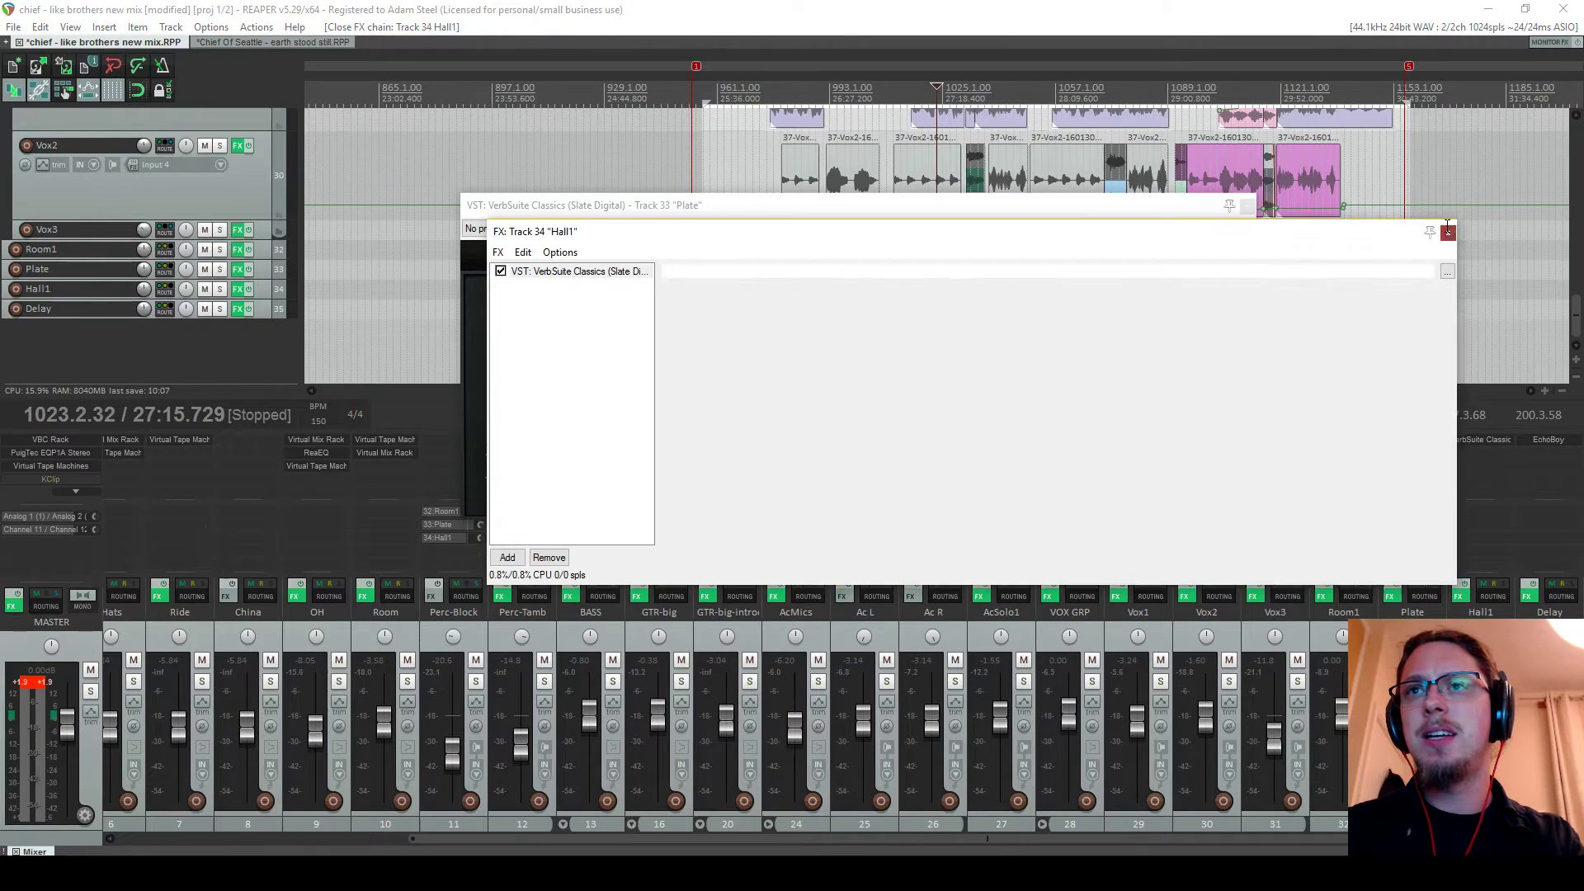
pyautogui.press('Escape')
pyautogui.click(1528, 596)
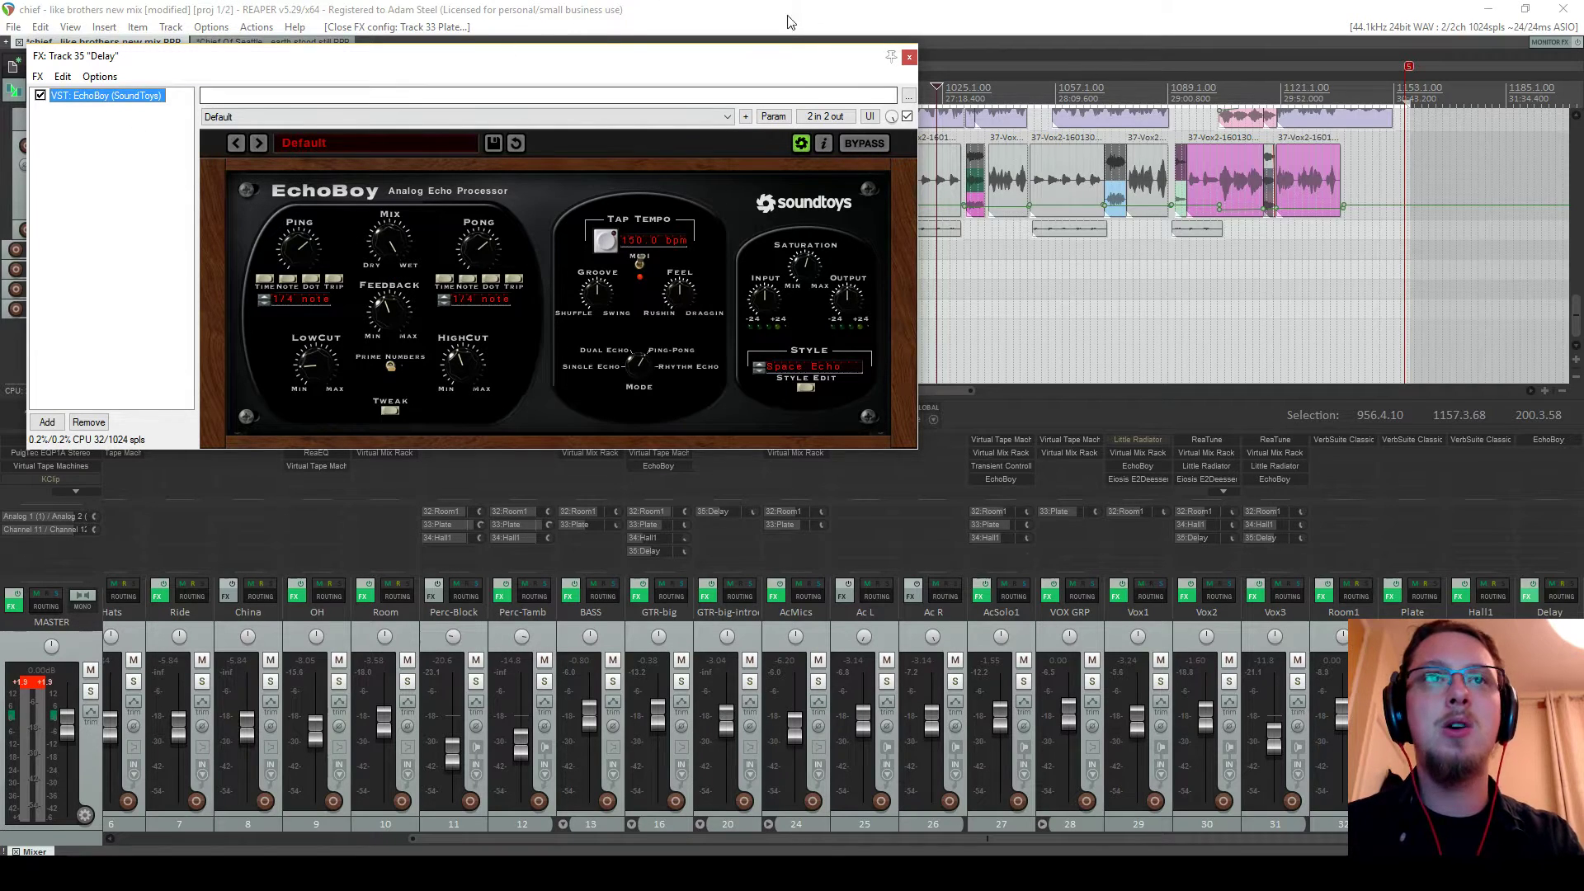
pyautogui.click(909, 56)
pyautogui.click(253, 44)
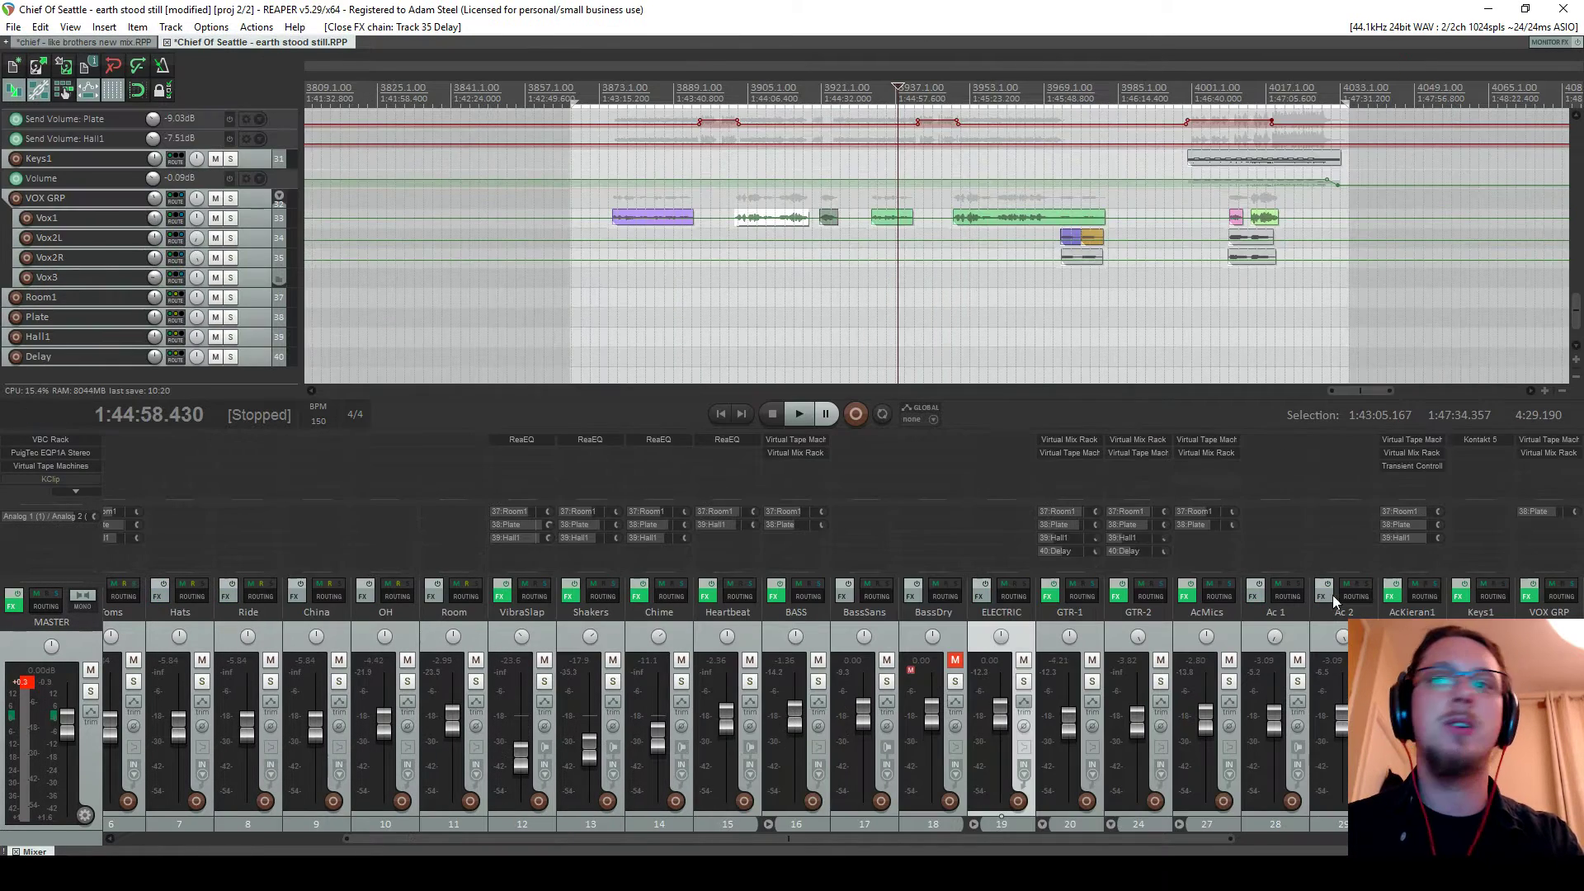
pyautogui.click(1435, 838)
pyautogui.click(1529, 596)
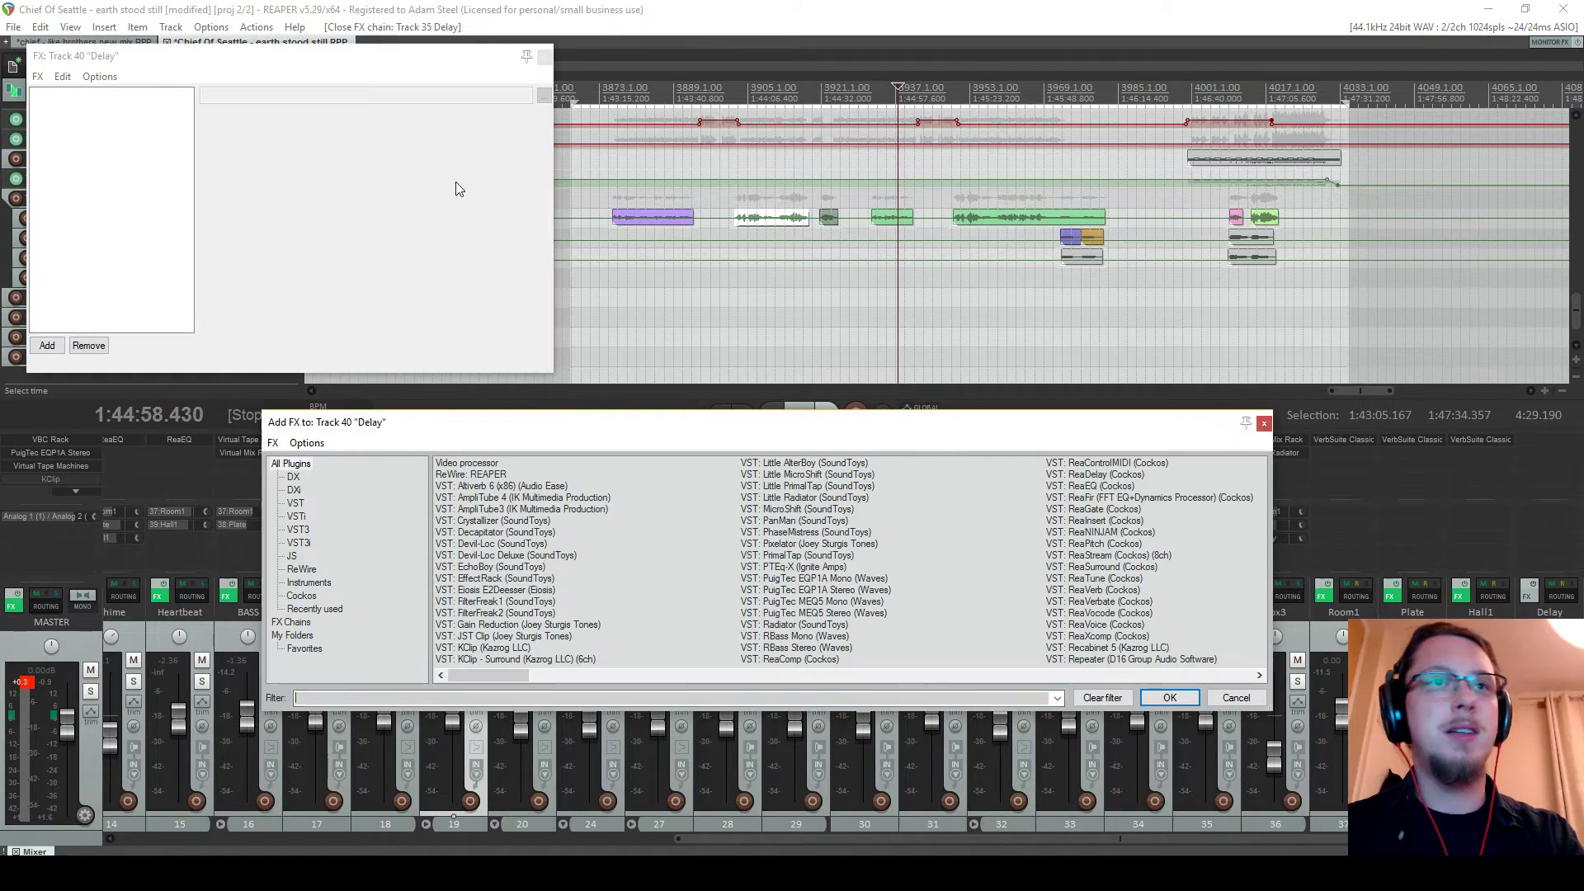
pyautogui.hotkey('ctrl', 'v')
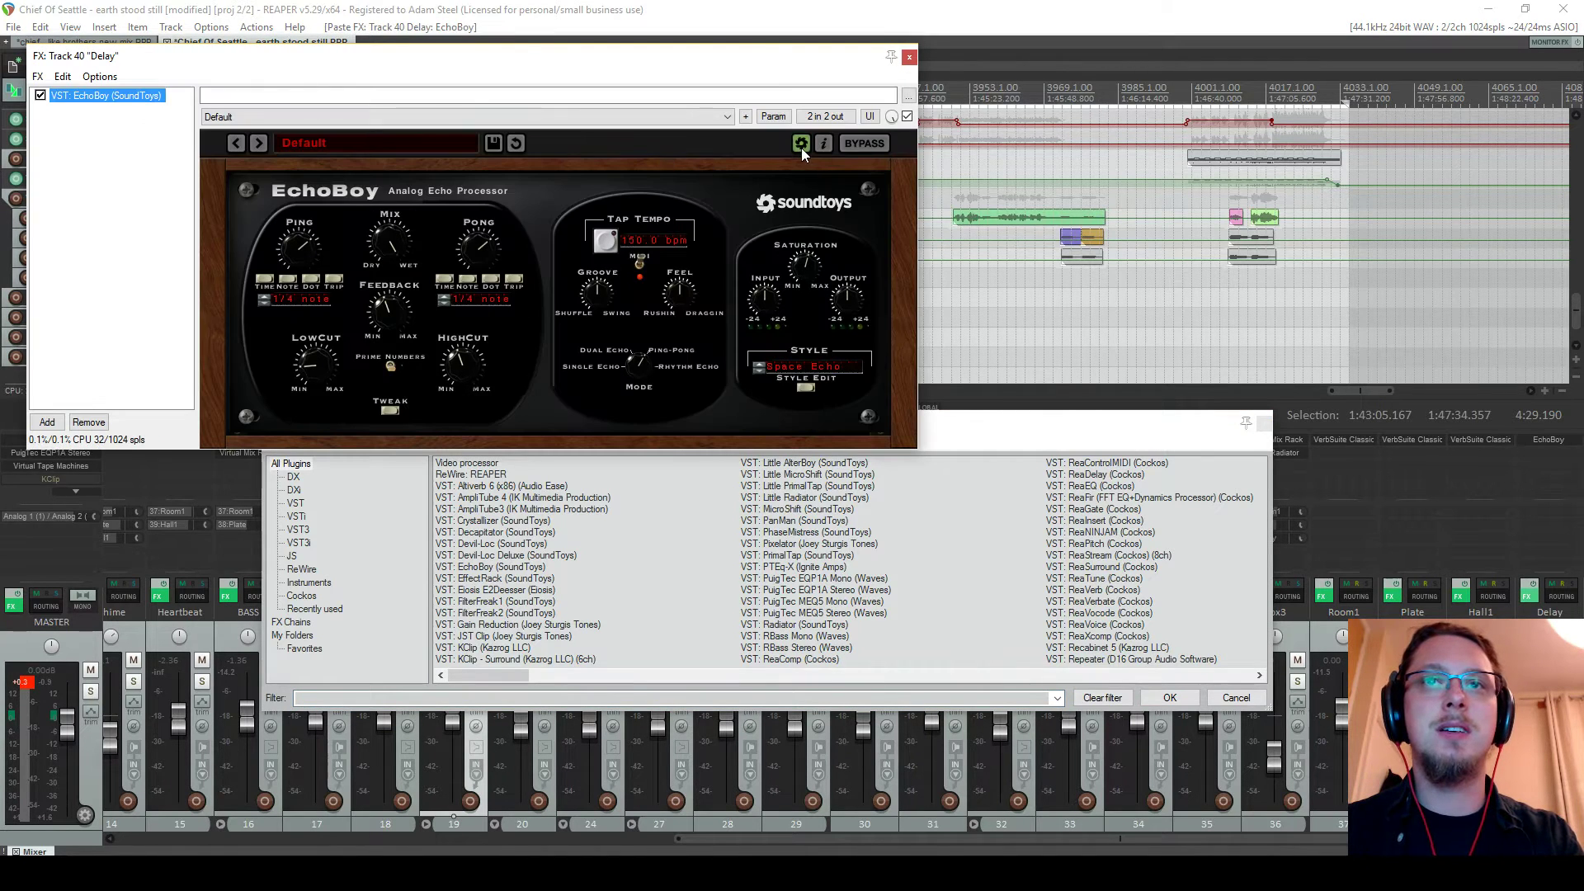
# View and dismiss EchoBoy's product notice on the Delay track, and close the effects windows
pyautogui.click(800, 144)
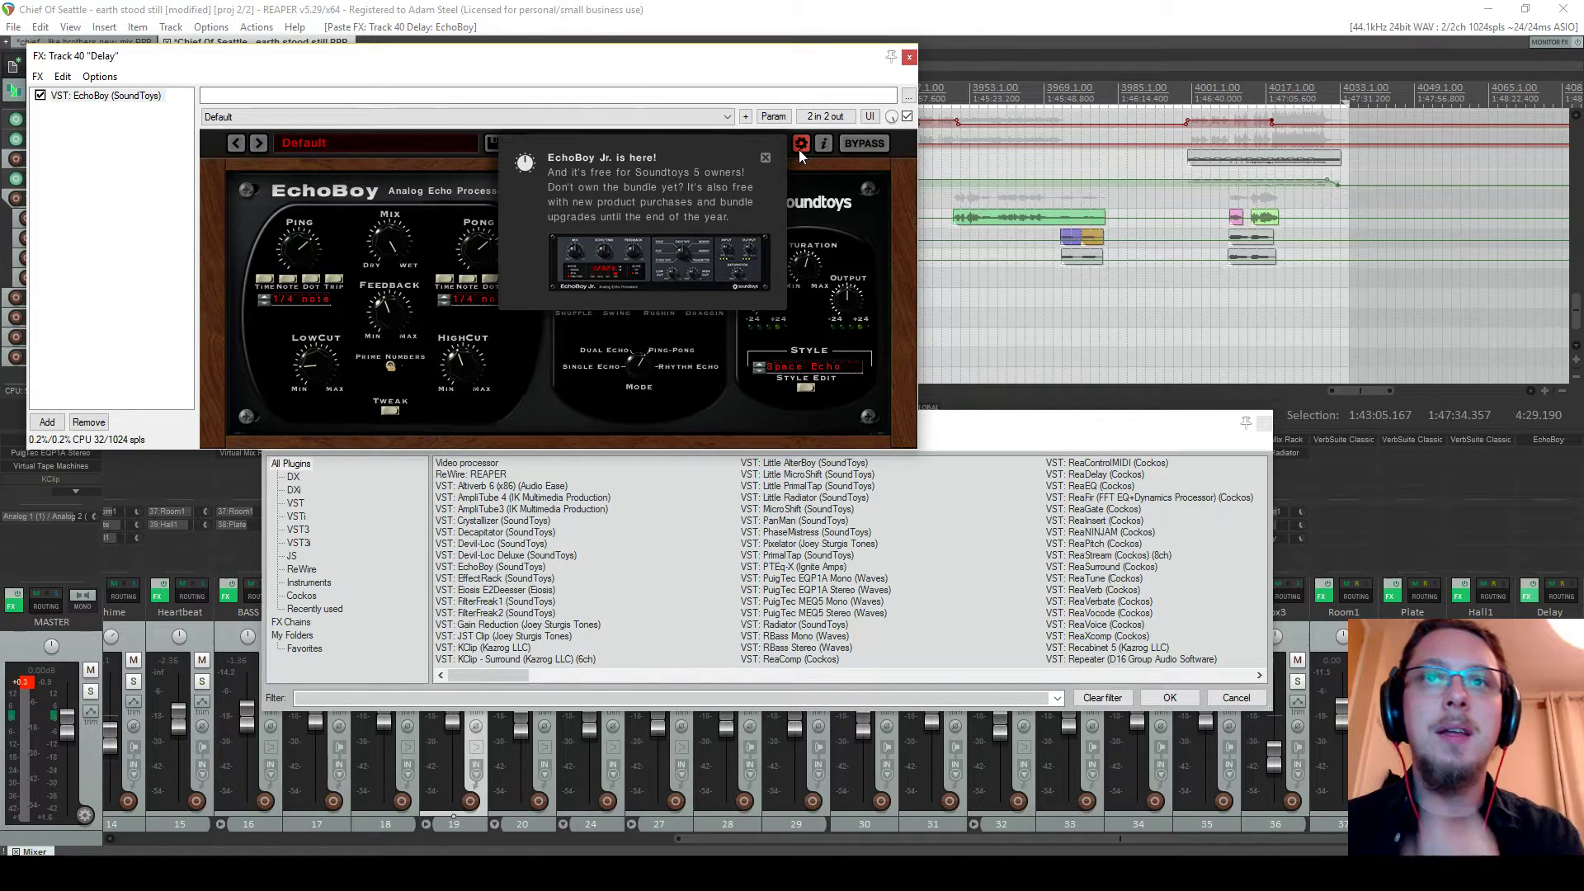
pyautogui.click(799, 148)
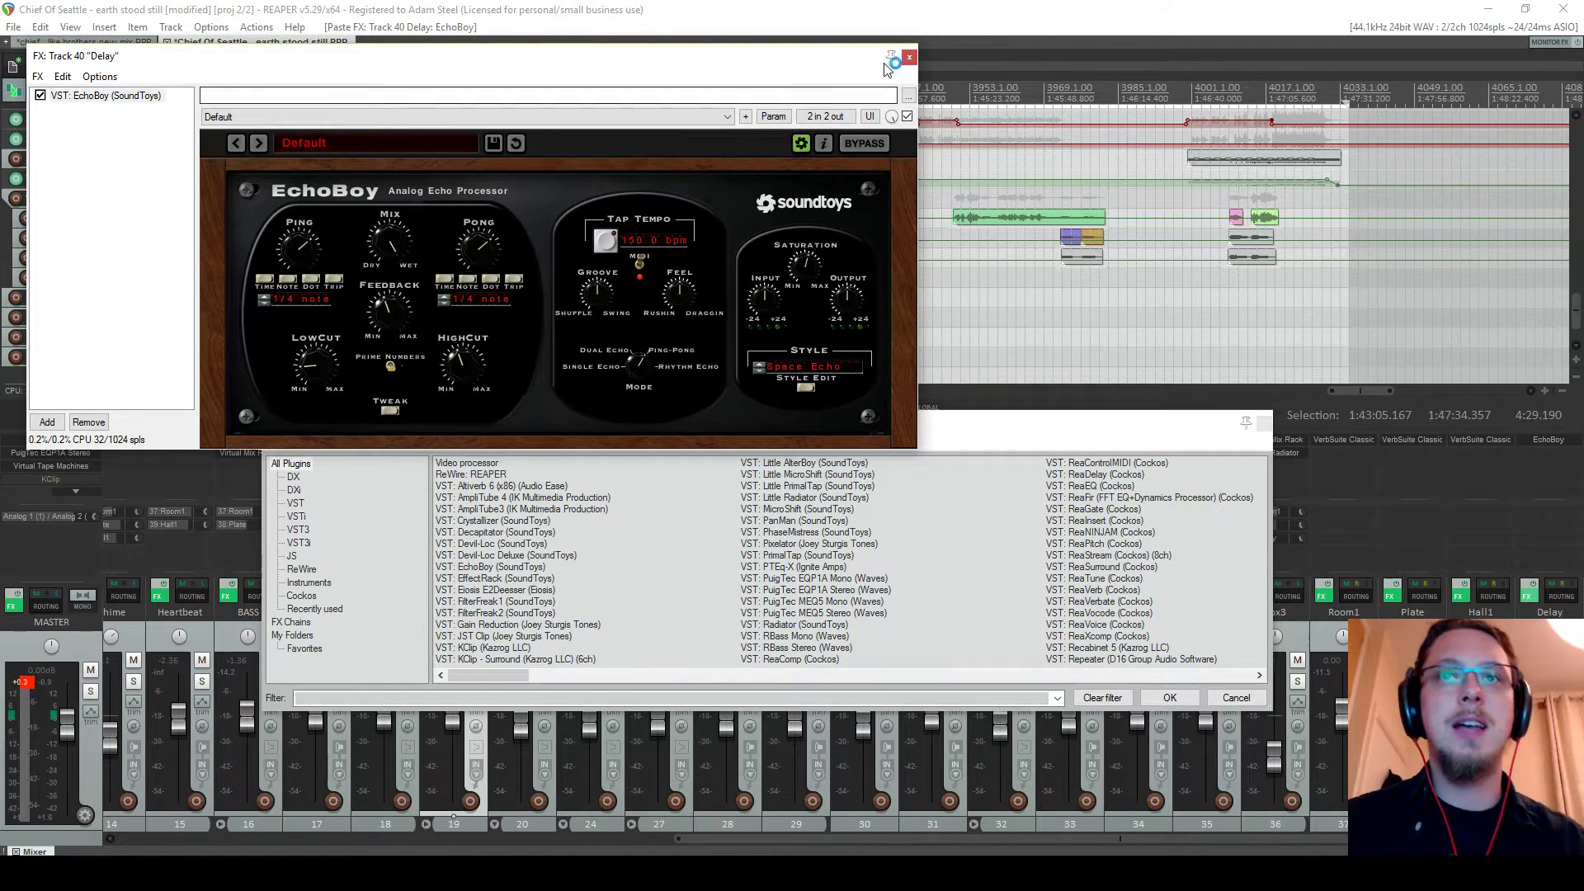
pyautogui.click(909, 56)
pyautogui.moveTo(860, 424); pyautogui.dragTo(718, 484)
pyautogui.click(1121, 484)
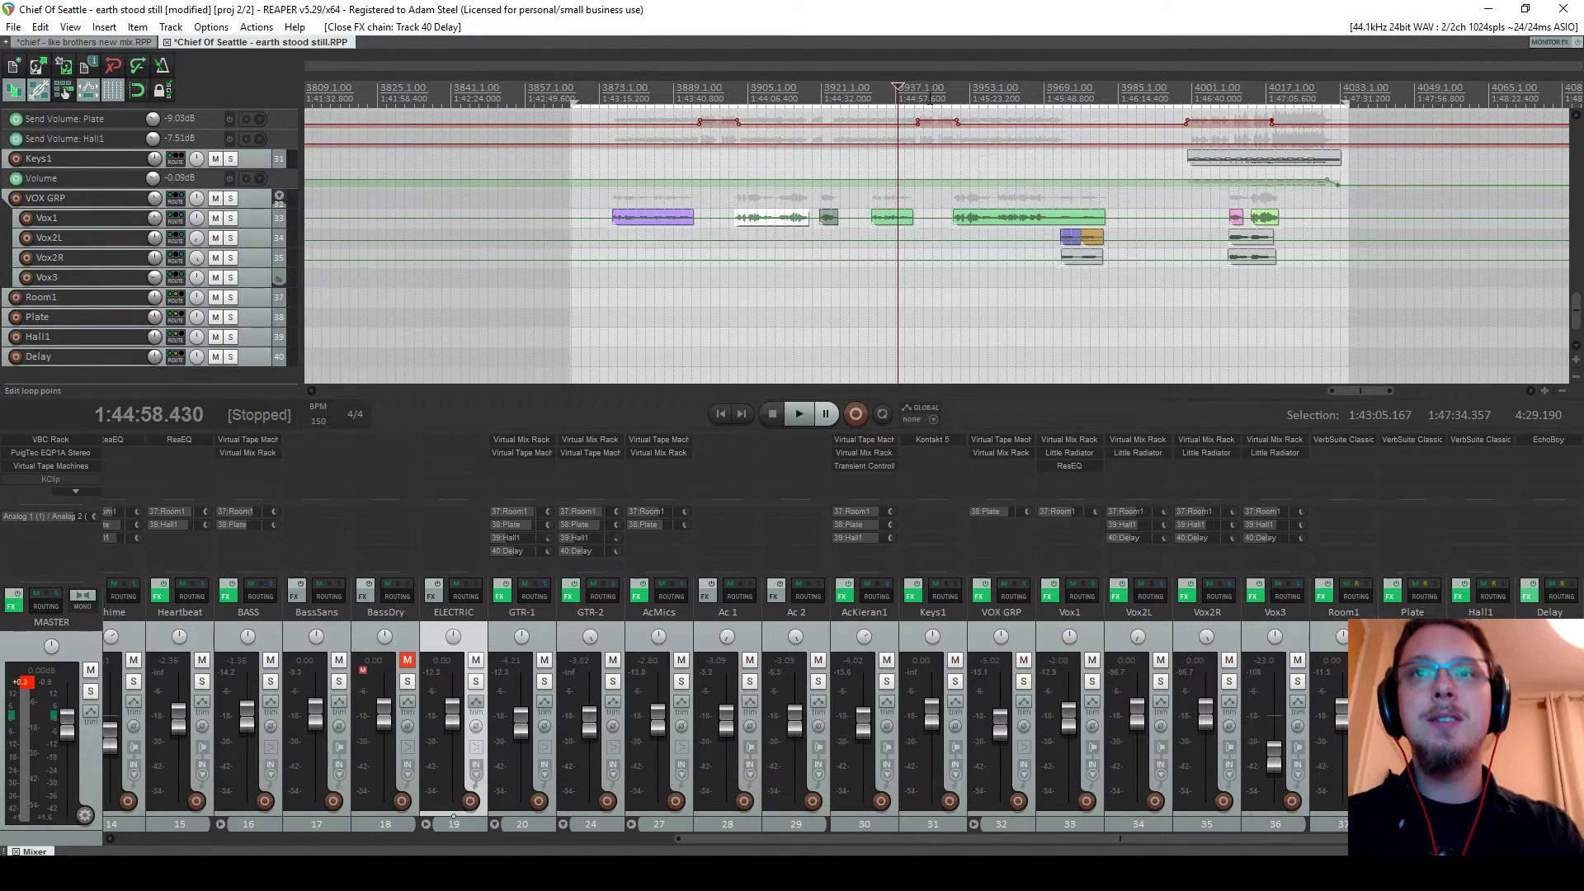
# Play the earth stood still mix from 1:44:58.430 to hear the copied send effects
pyautogui.press('space')
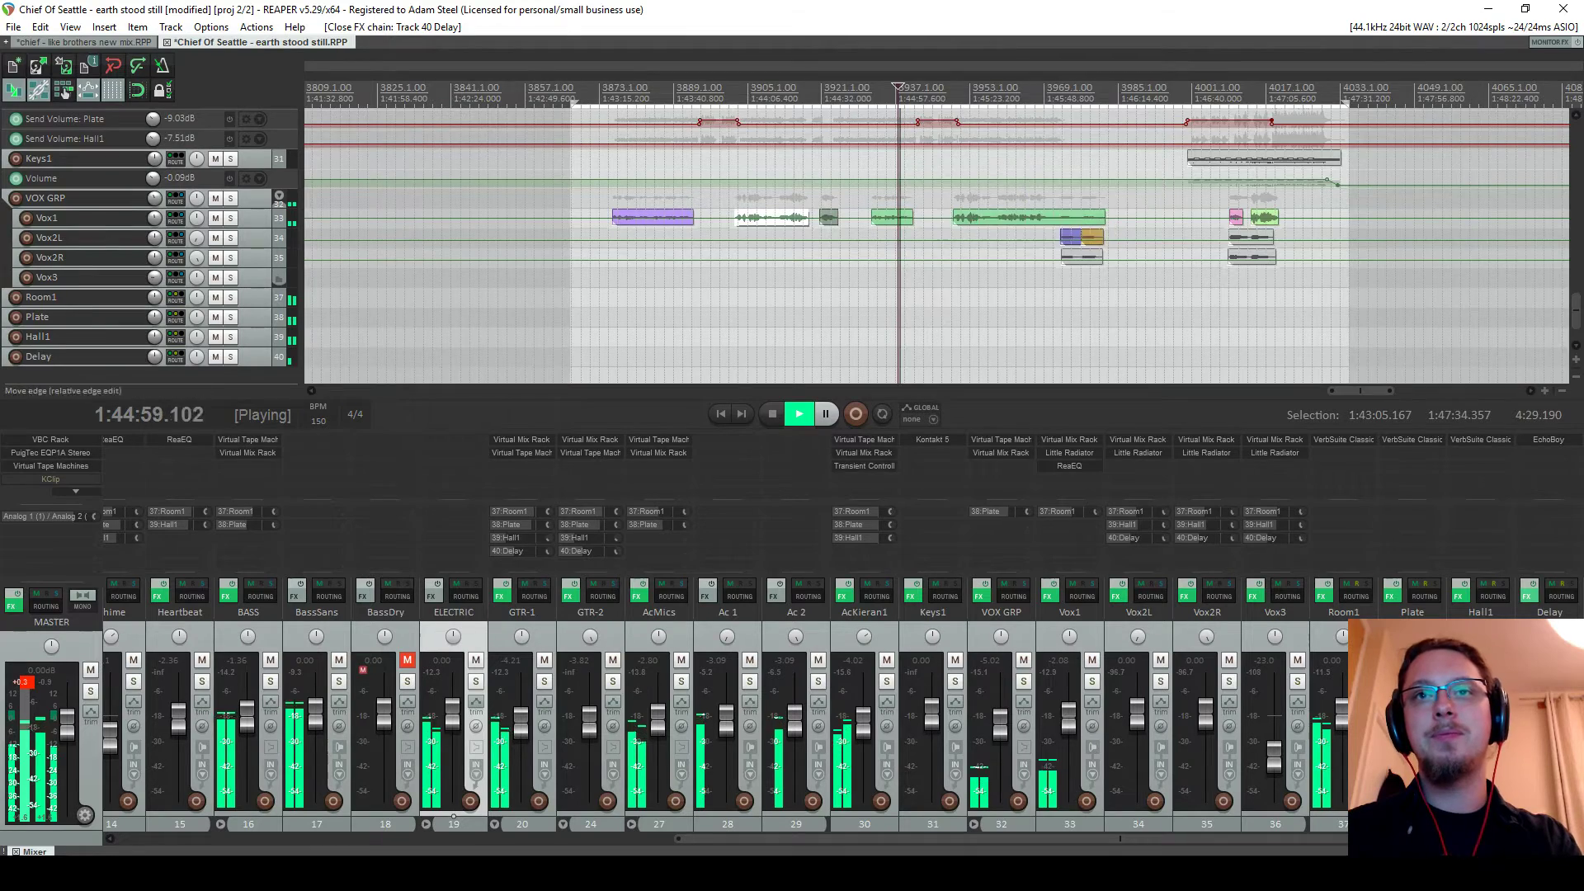
pyautogui.scroll(5, 990, 229)
pyautogui.scroll(-6, 989, 228)
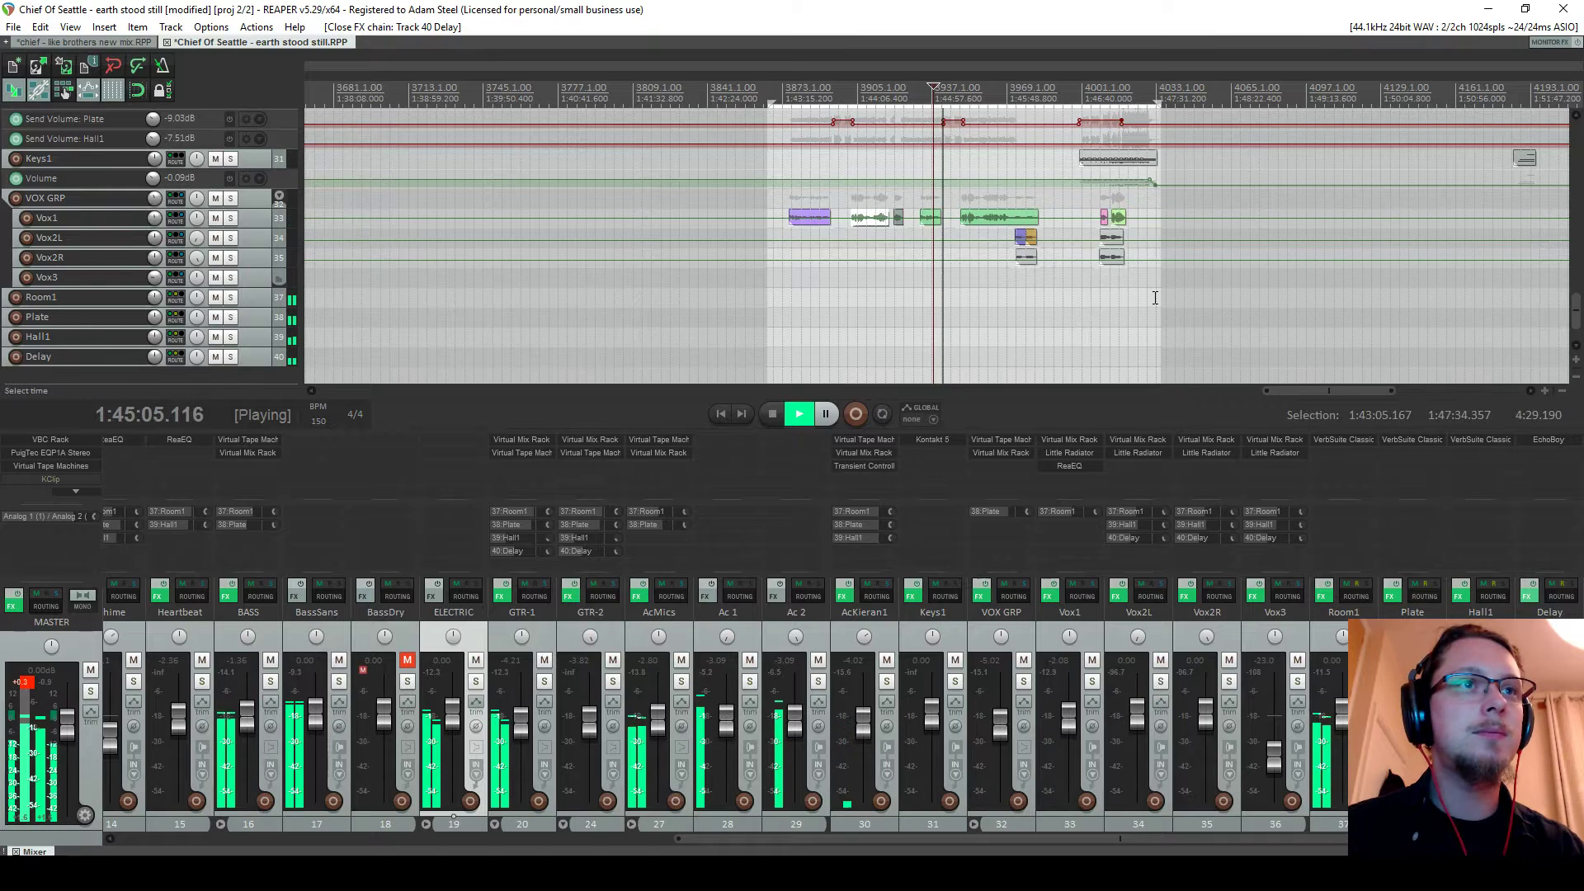
pyautogui.scroll(2, 1107, 324)
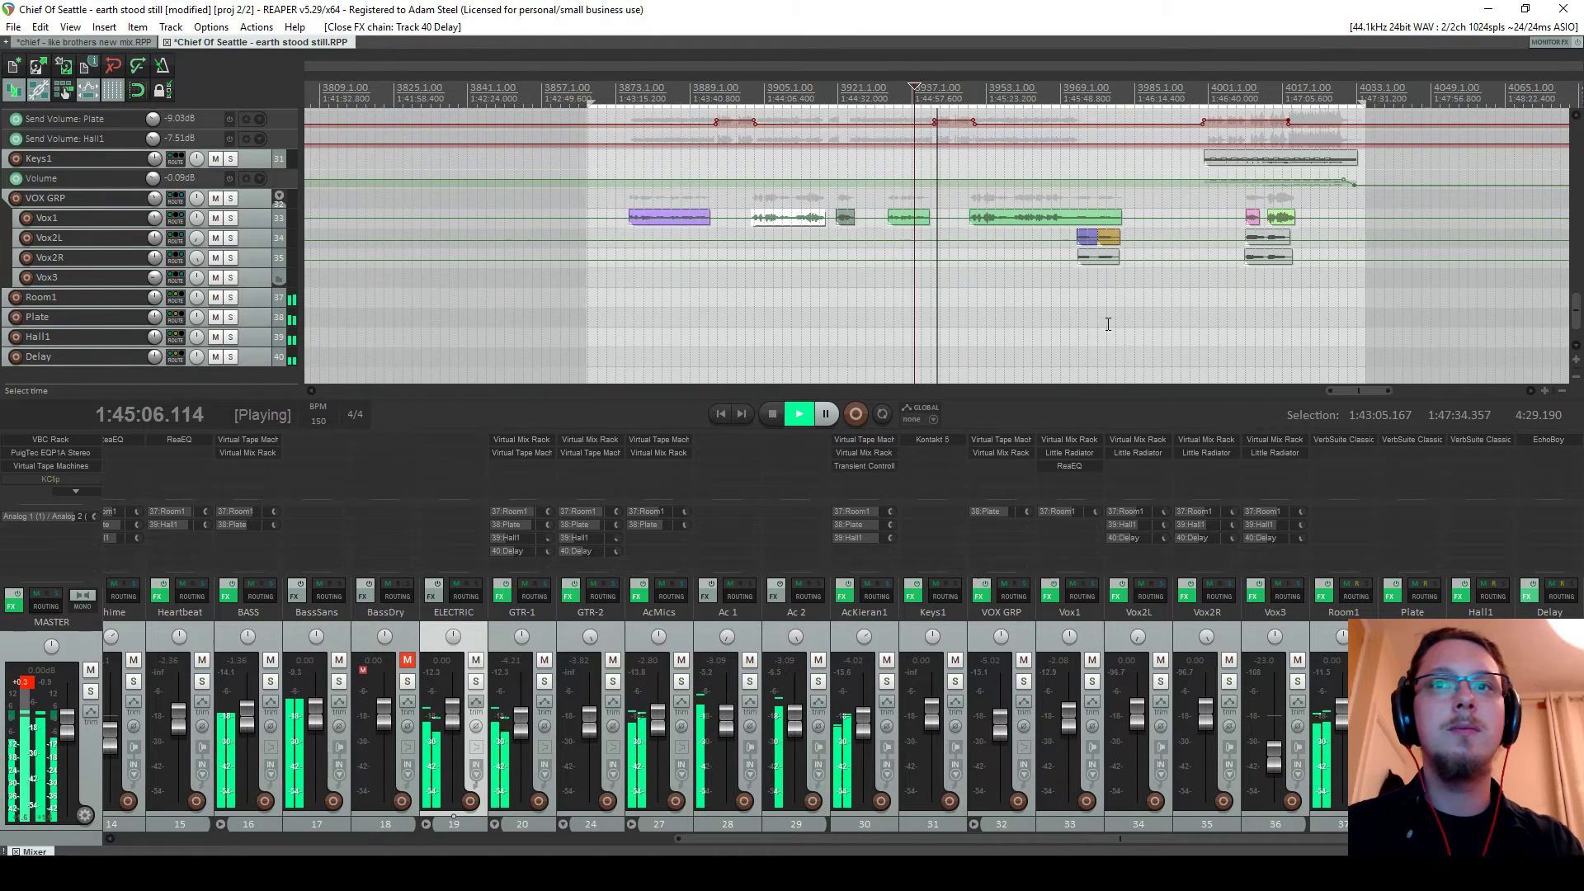
# Delete the empty Vox3 track from the VOX GRP folder in earth stood still
pyautogui.click(257, 277)
pyautogui.press('Delete')
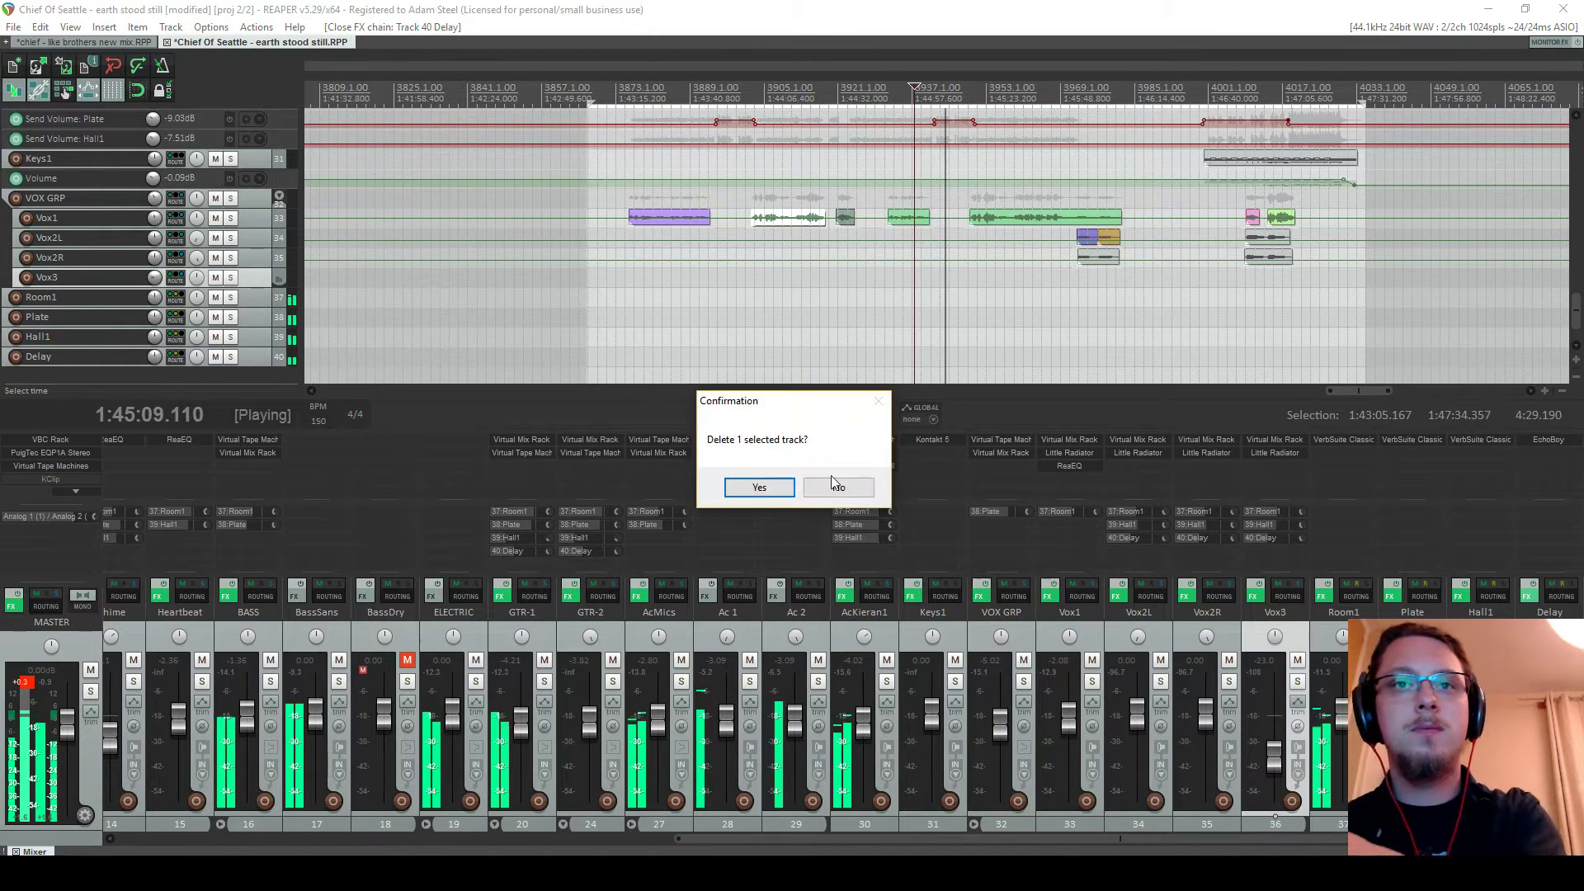
pyautogui.press('Return')
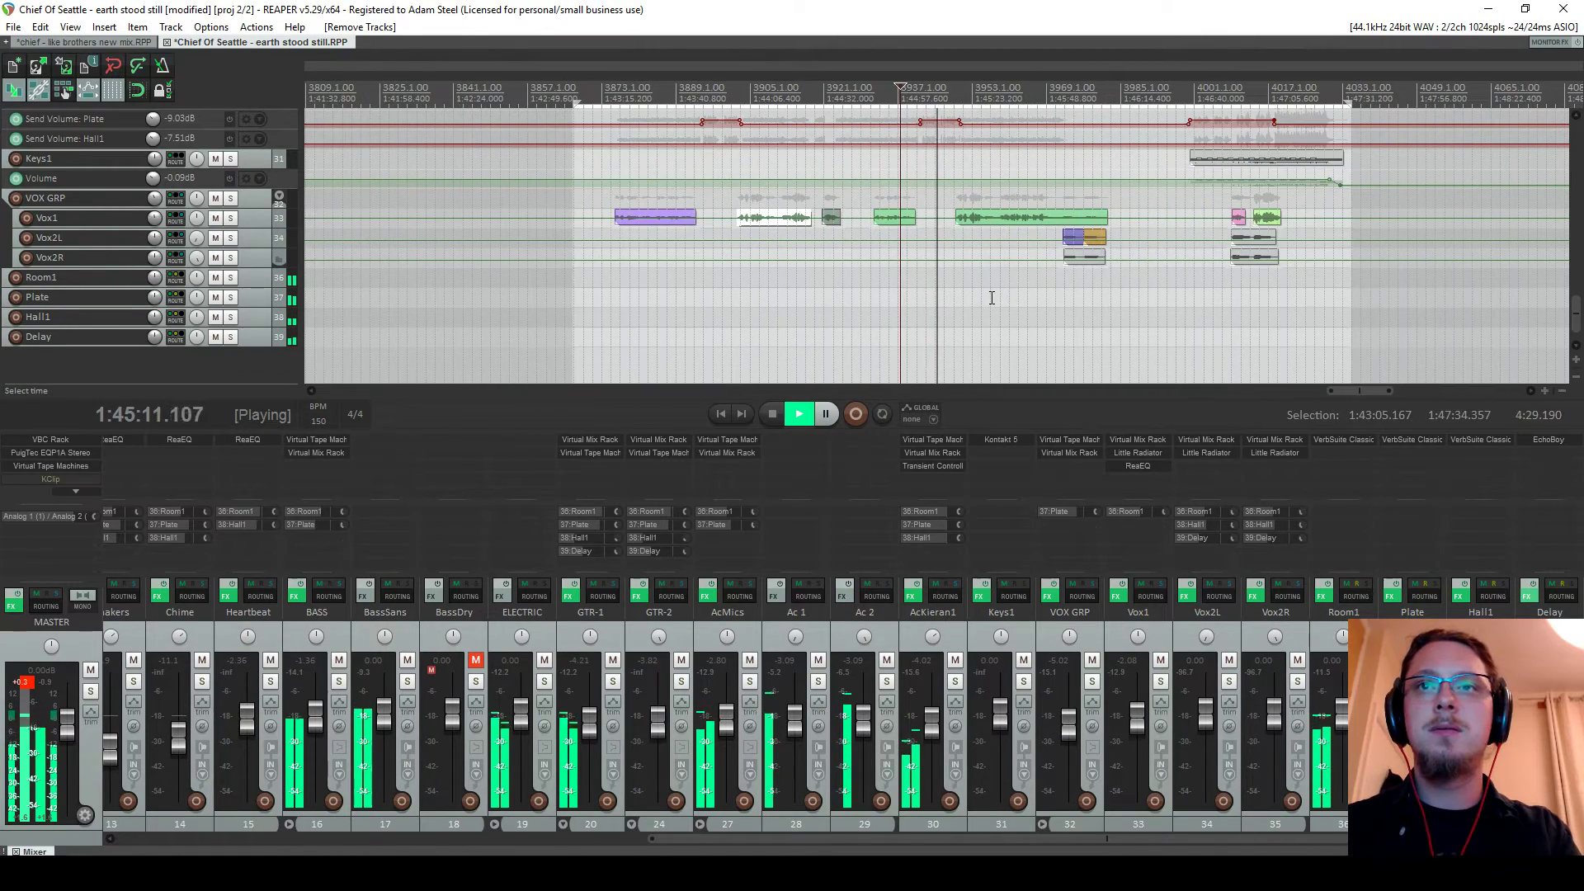
# Stop playback and compare the drum tracks' effects and sends between the earth stood still and like brothers projects
pyautogui.scroll(2, 1580, 222)
pyautogui.scroll(10, 1578, 190)
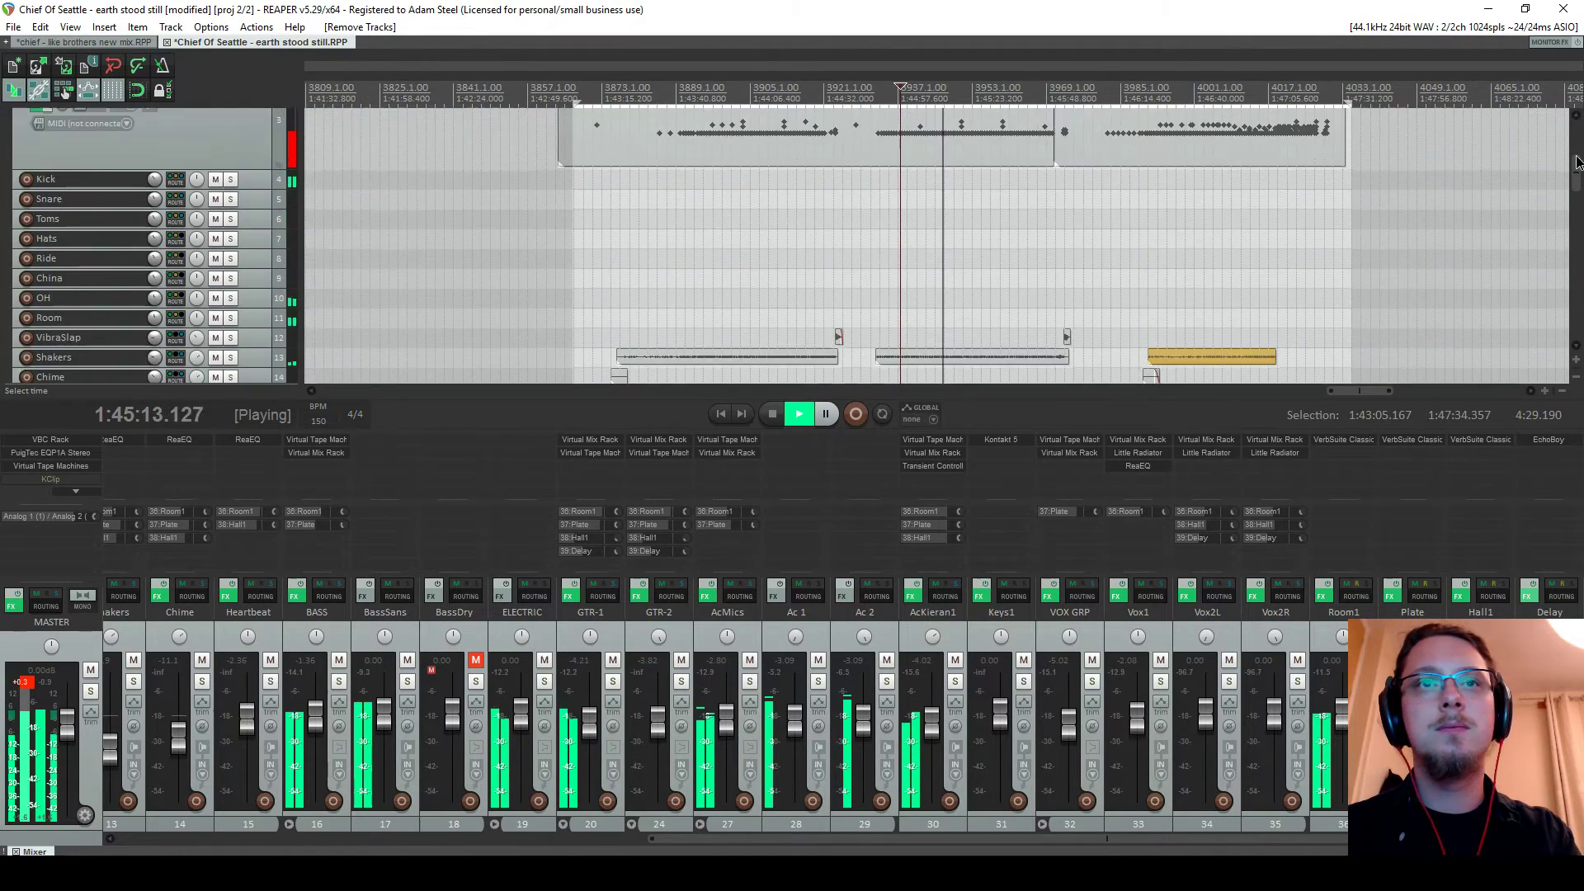
pyautogui.scroll(-1, 1579, 156)
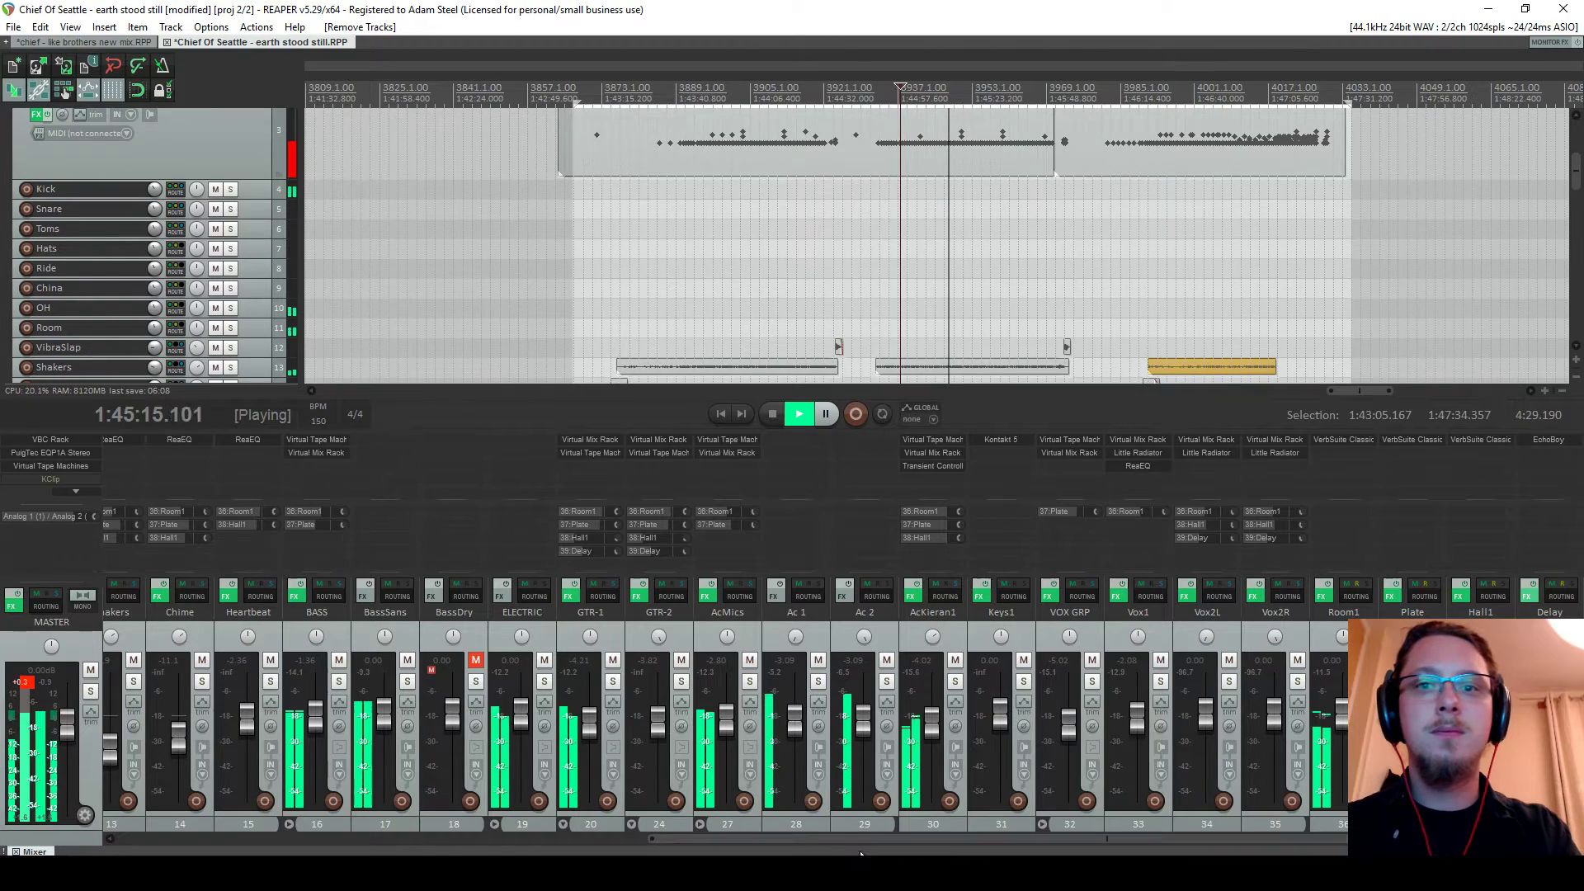
pyautogui.hscroll(-10, 193, 809)
pyautogui.press('space')
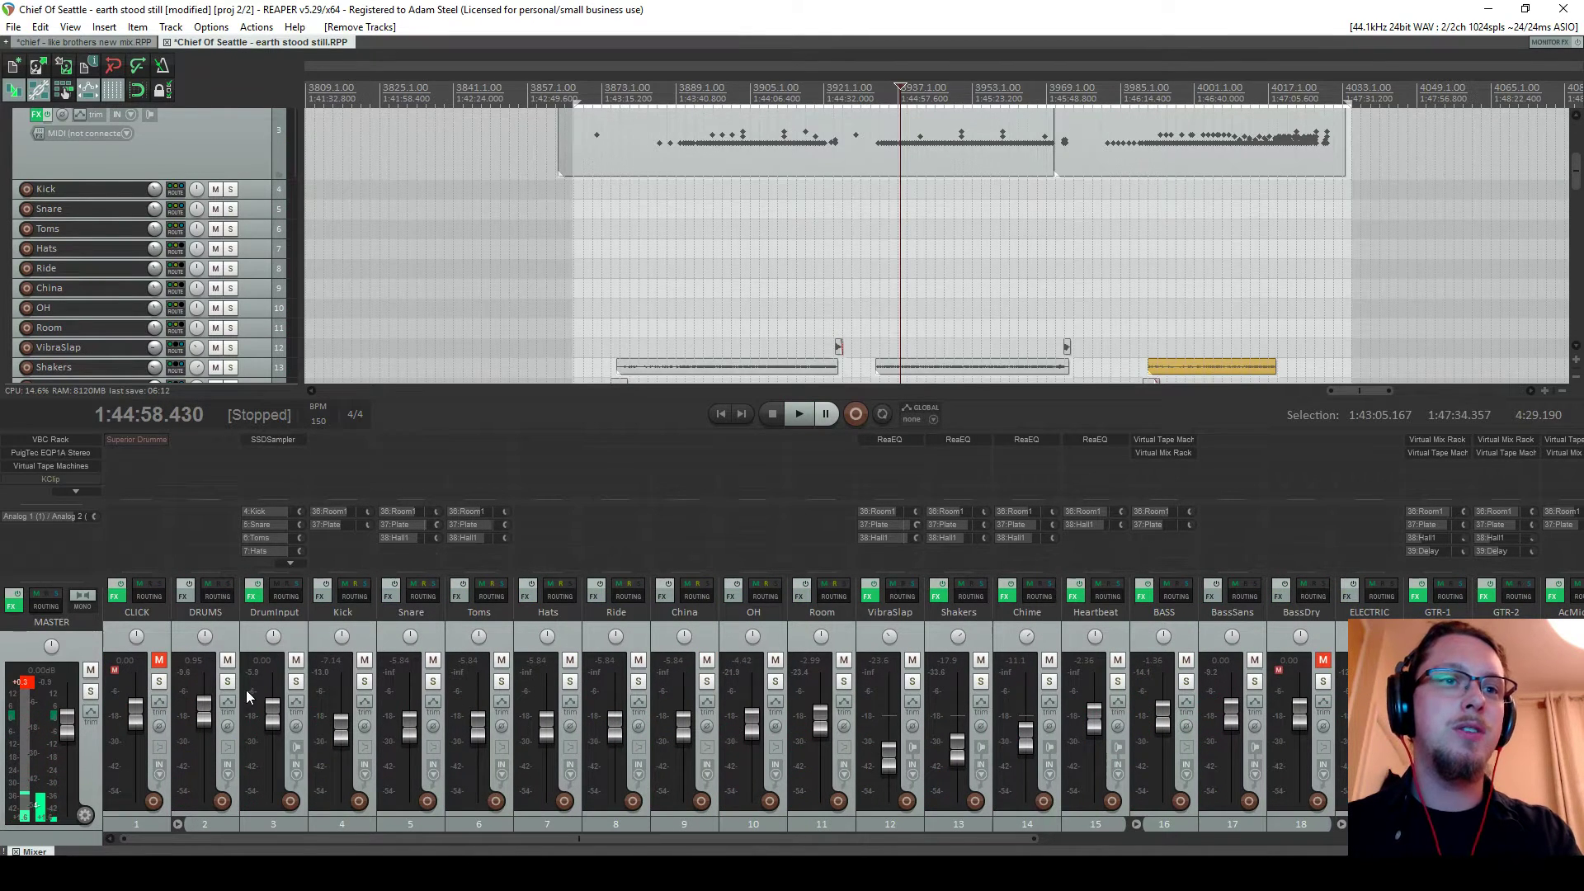
pyautogui.click(108, 43)
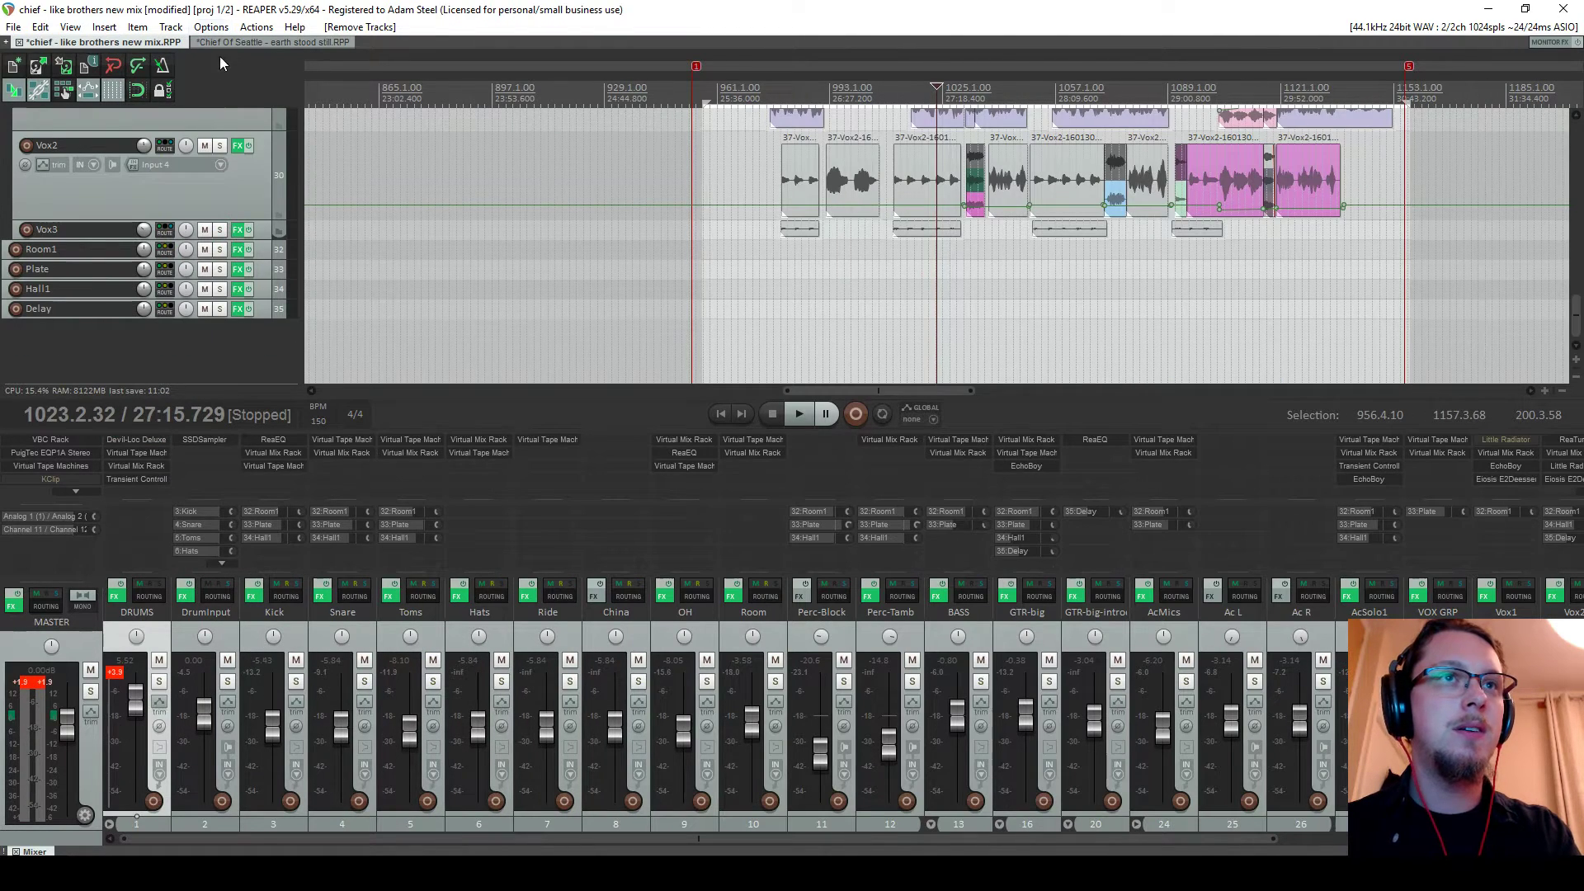
pyautogui.hotkey('ctrl', 'Tab')
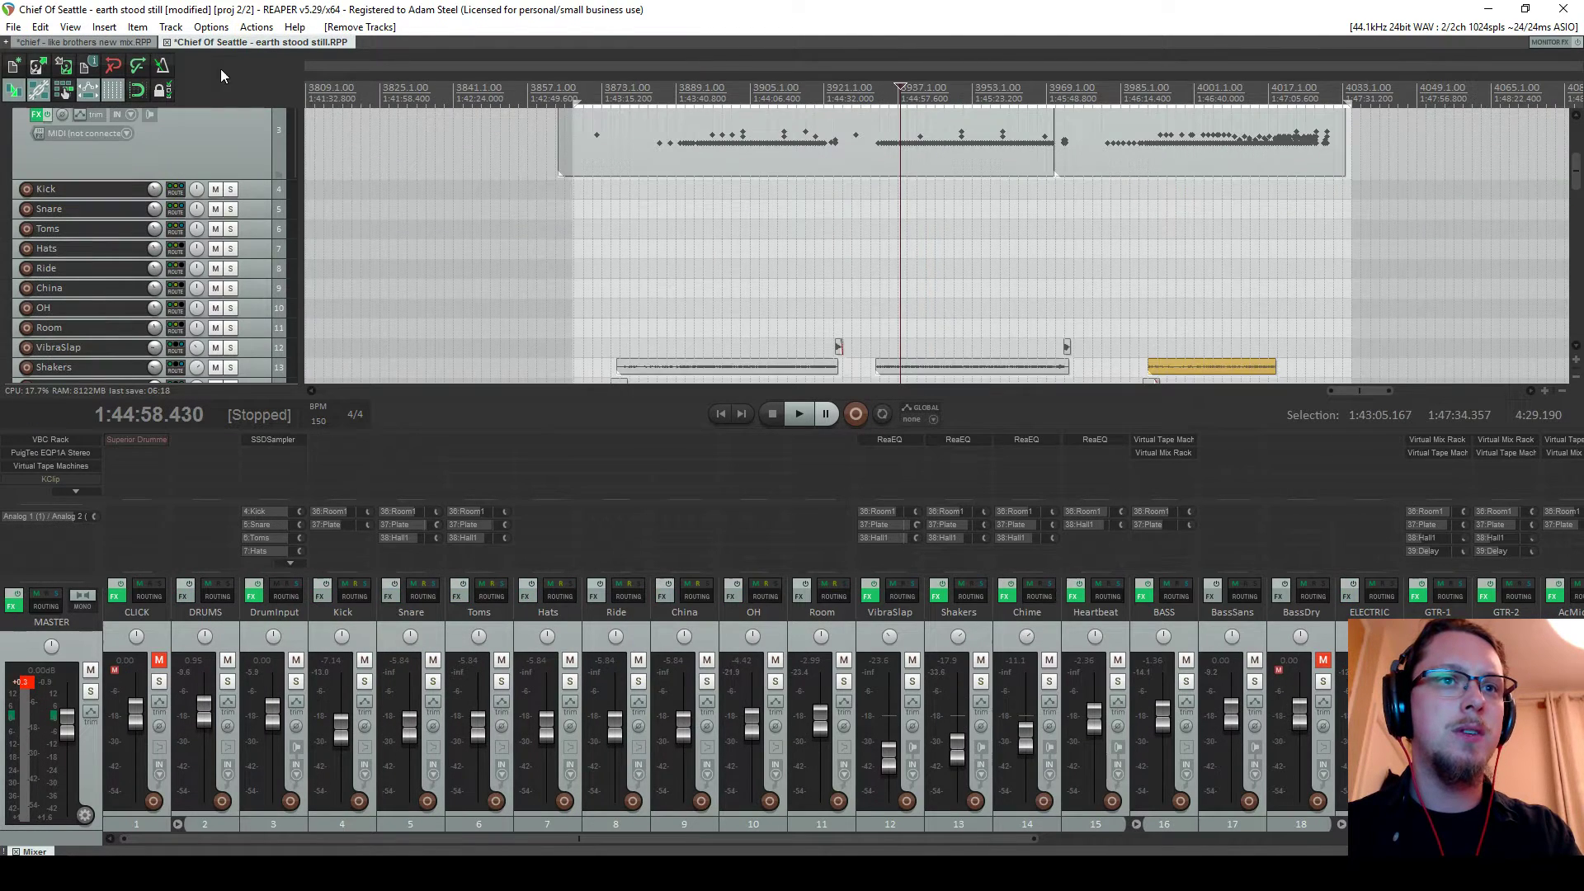
pyautogui.click(119, 39)
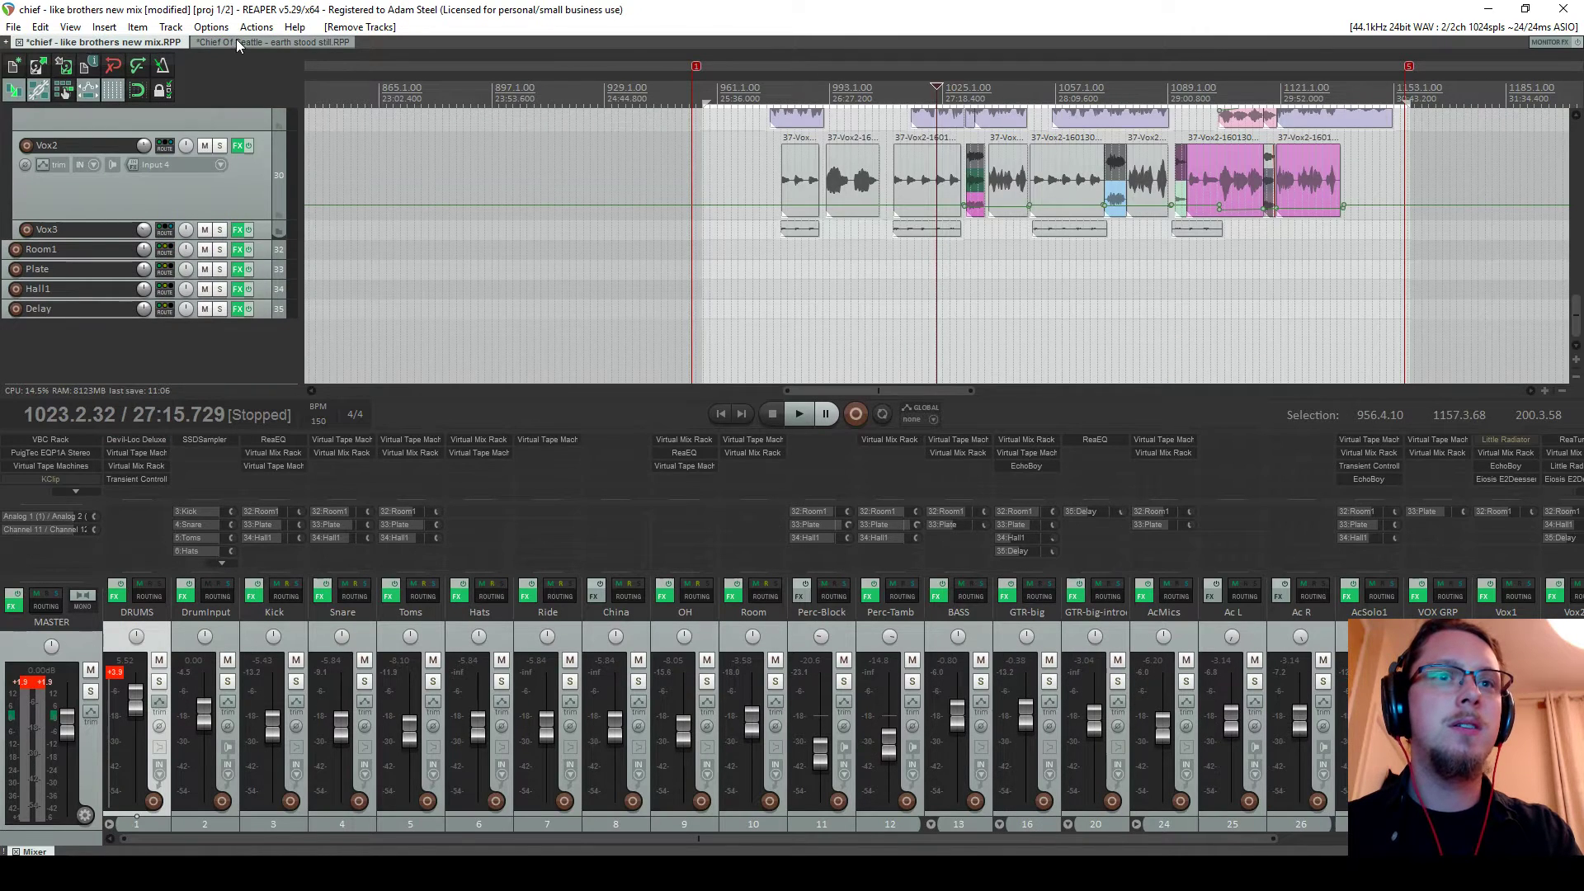
pyautogui.click(236, 43)
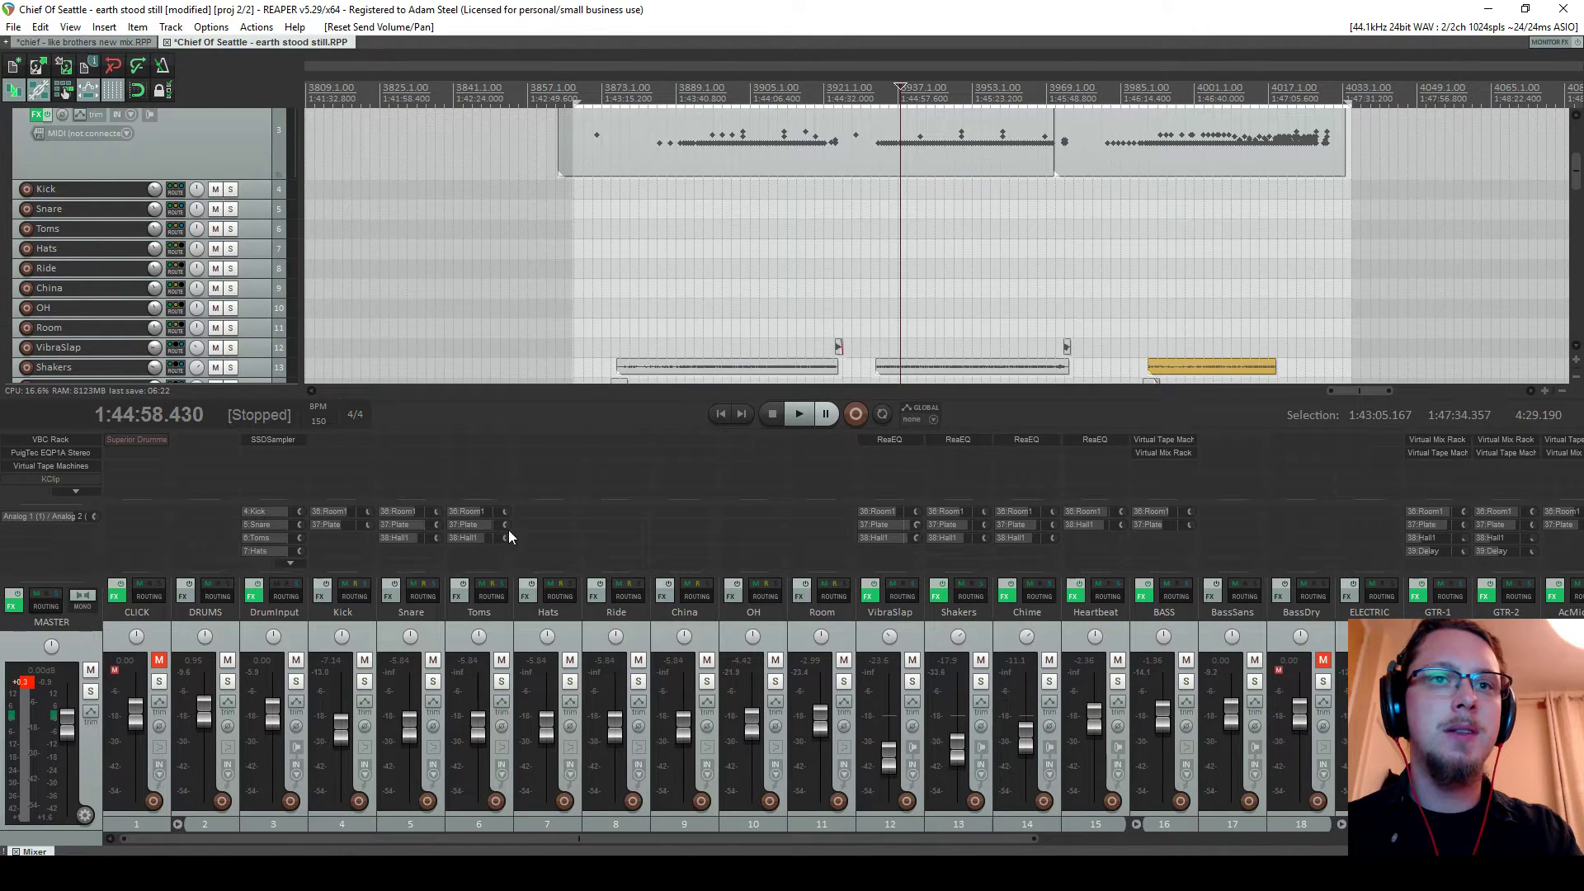
# Copy Devil-Loc Deluxe, Virtual Tape Machines, Virtual Mix Rack and Transient Controller from the like brothers DRUMS folder onto DRUMS in earth stood still
pyautogui.click(86, 43)
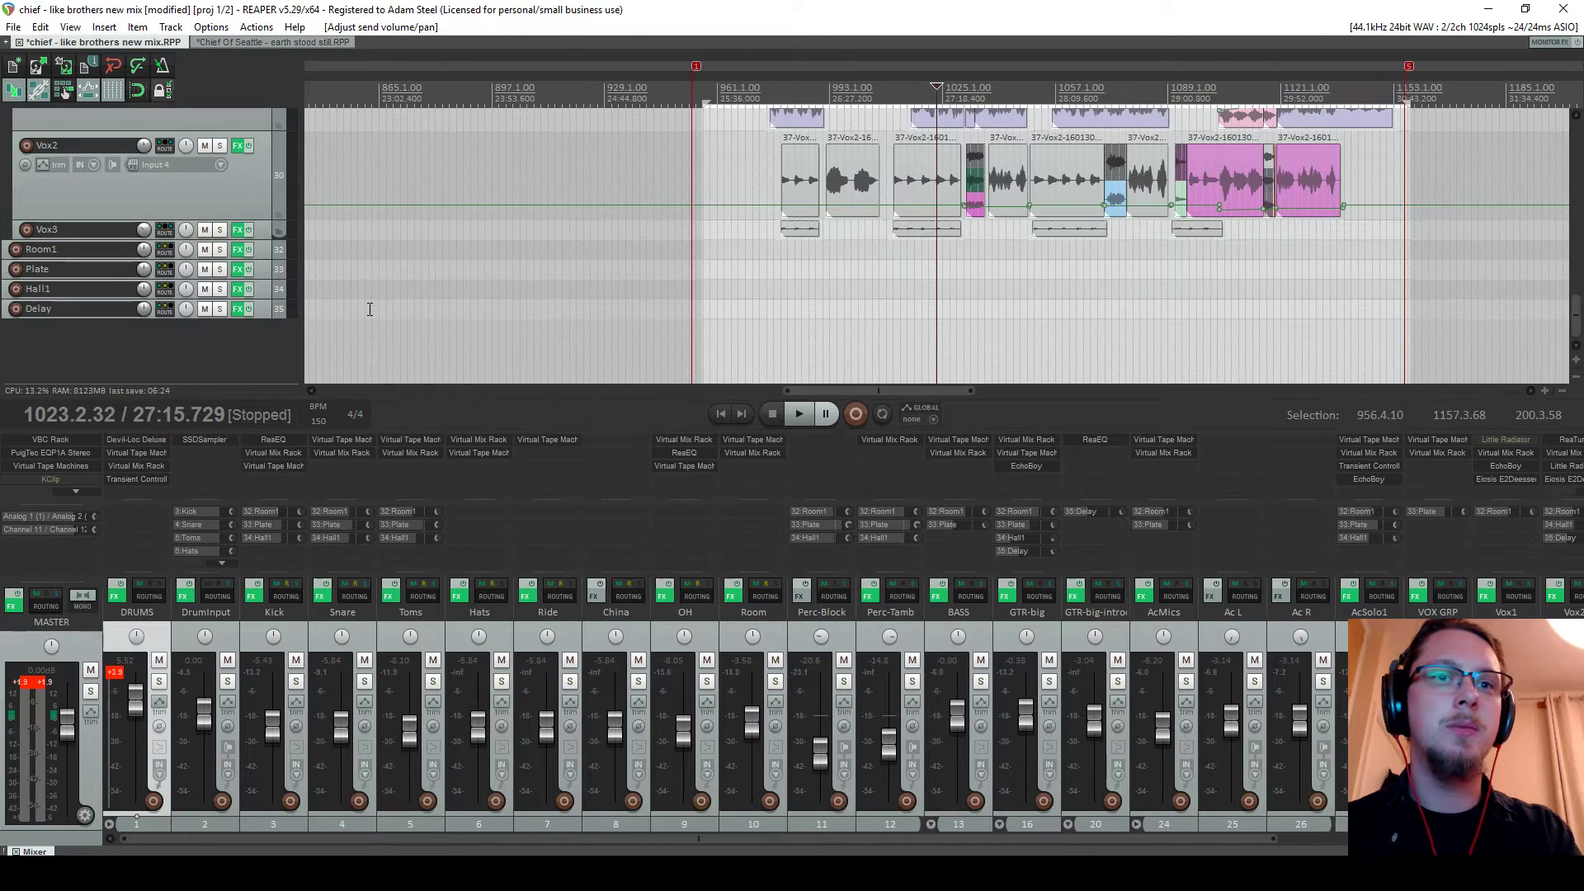
pyautogui.click(117, 595)
pyautogui.moveTo(82, 206); pyautogui.dragTo(141, 87)
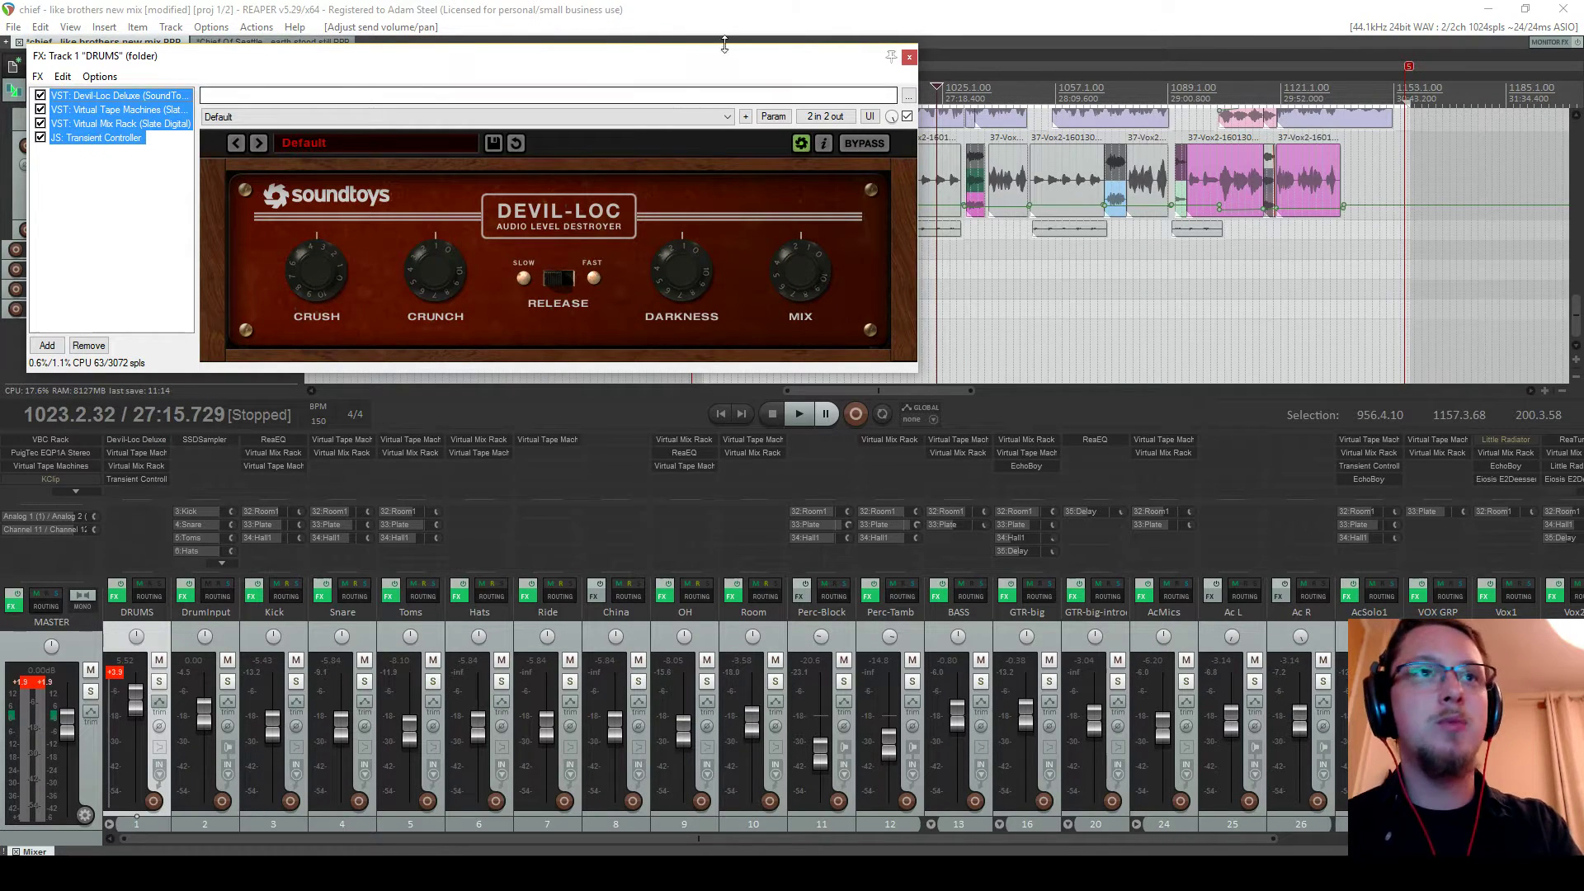
pyautogui.click(909, 57)
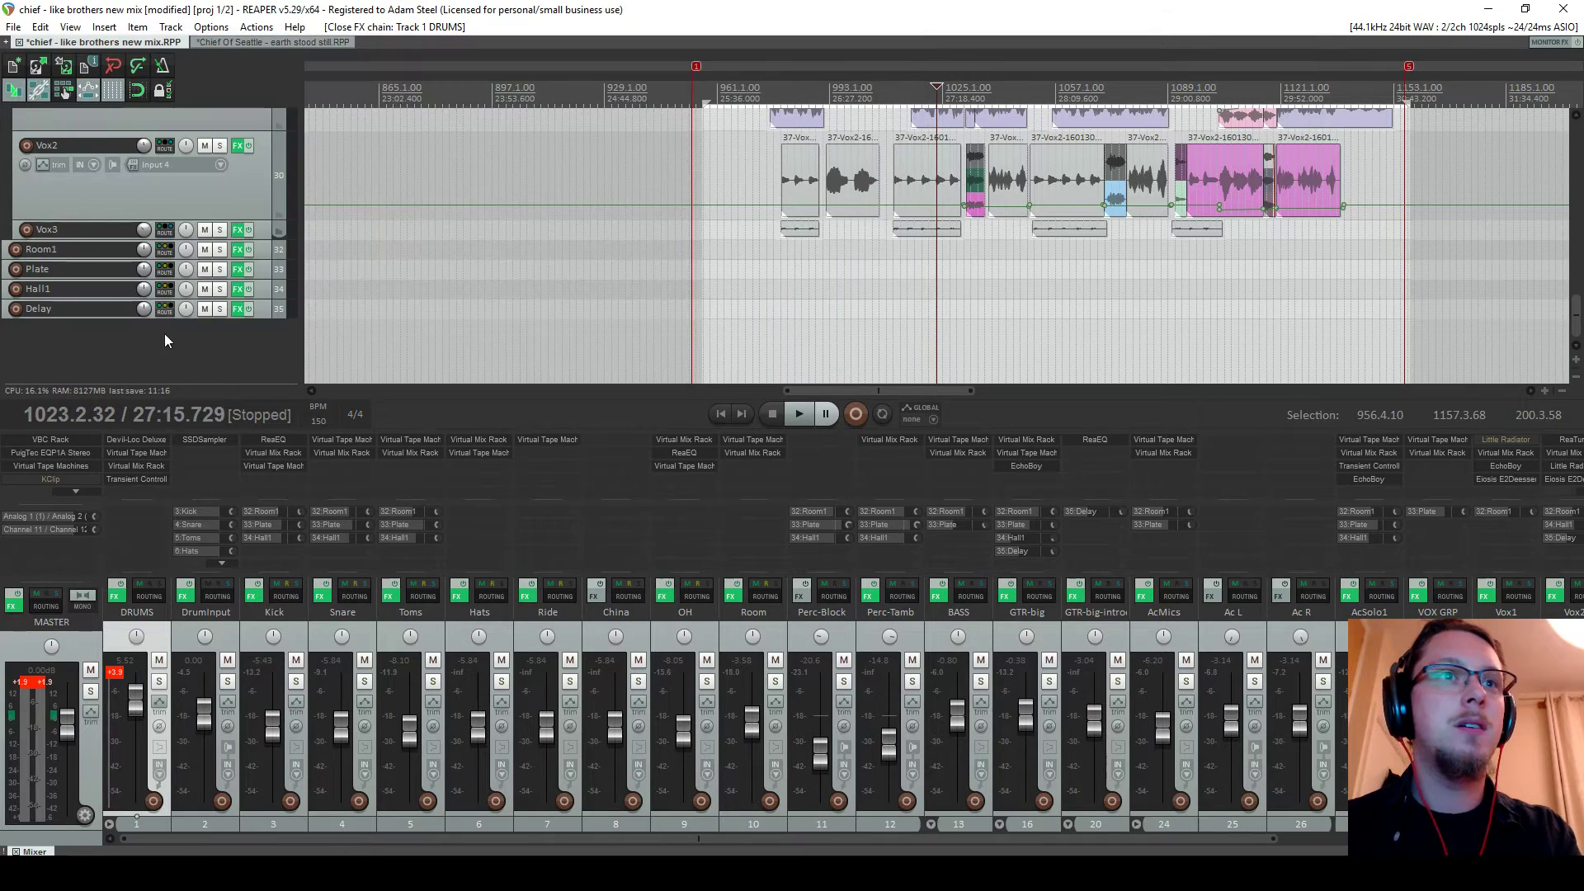
pyautogui.click(256, 41)
pyautogui.click(192, 597)
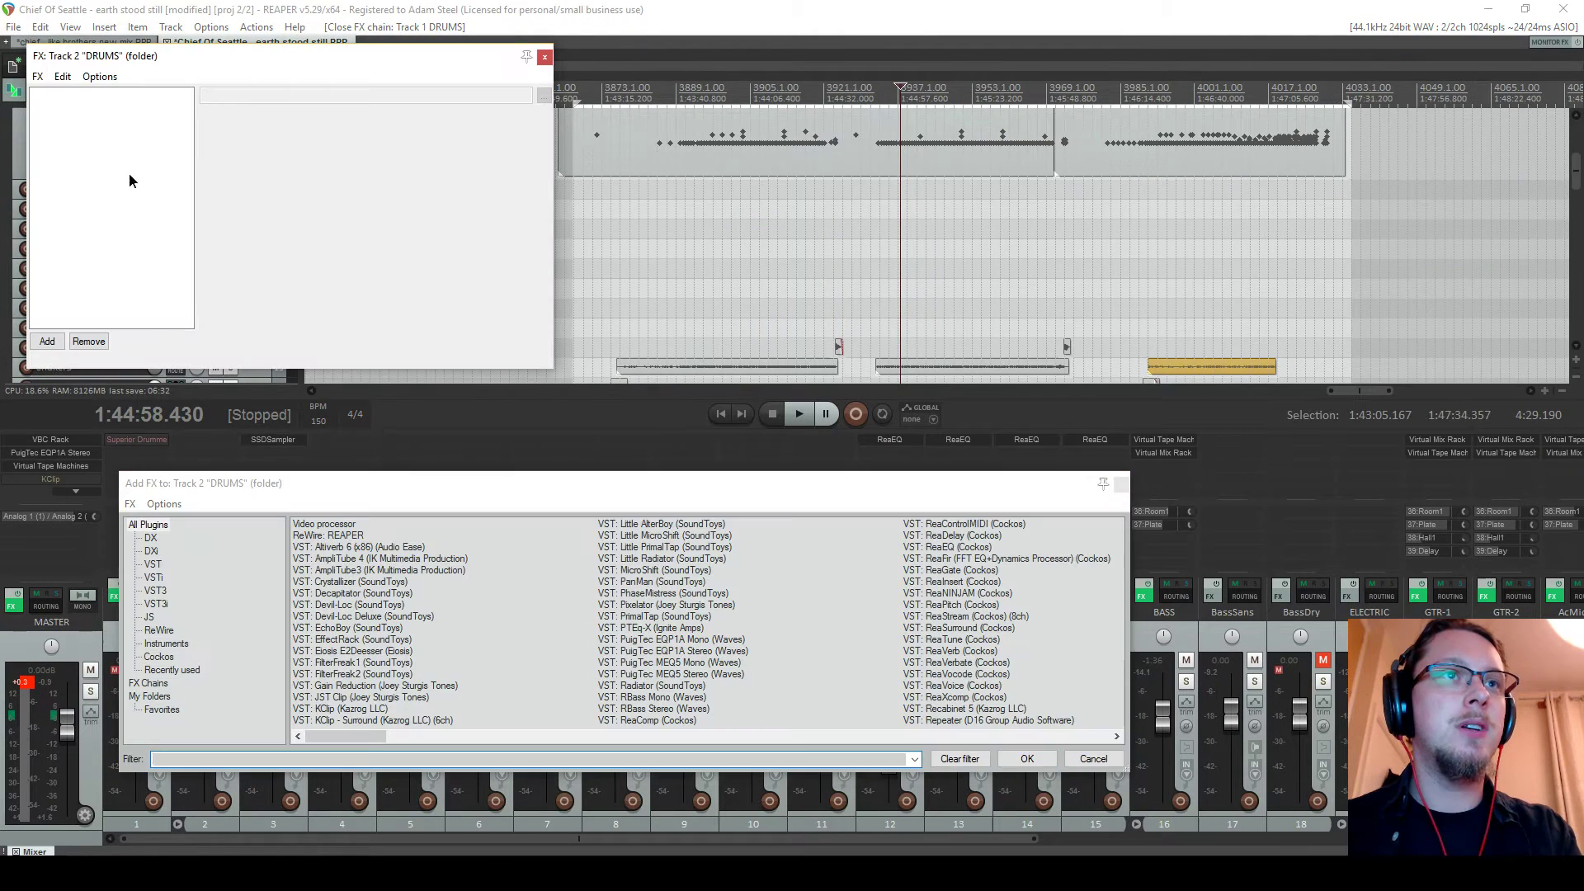
pyautogui.hotkey('ctrl', 'v')
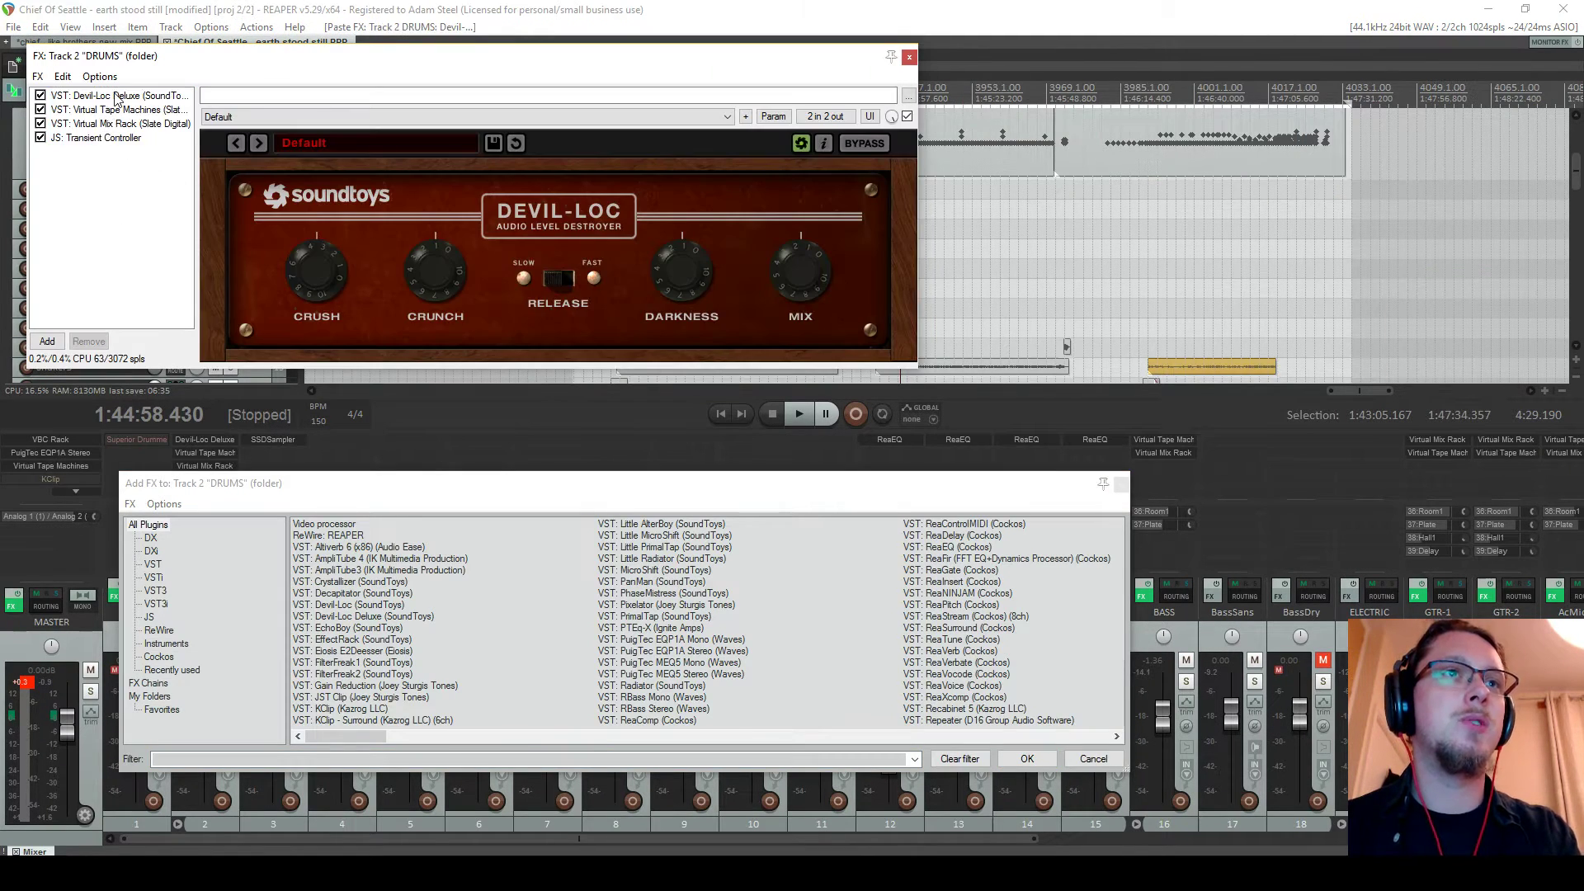
# Review the settings of each effect in the earth stood still DRUMS chain and close the effects windows
pyautogui.click(116, 97)
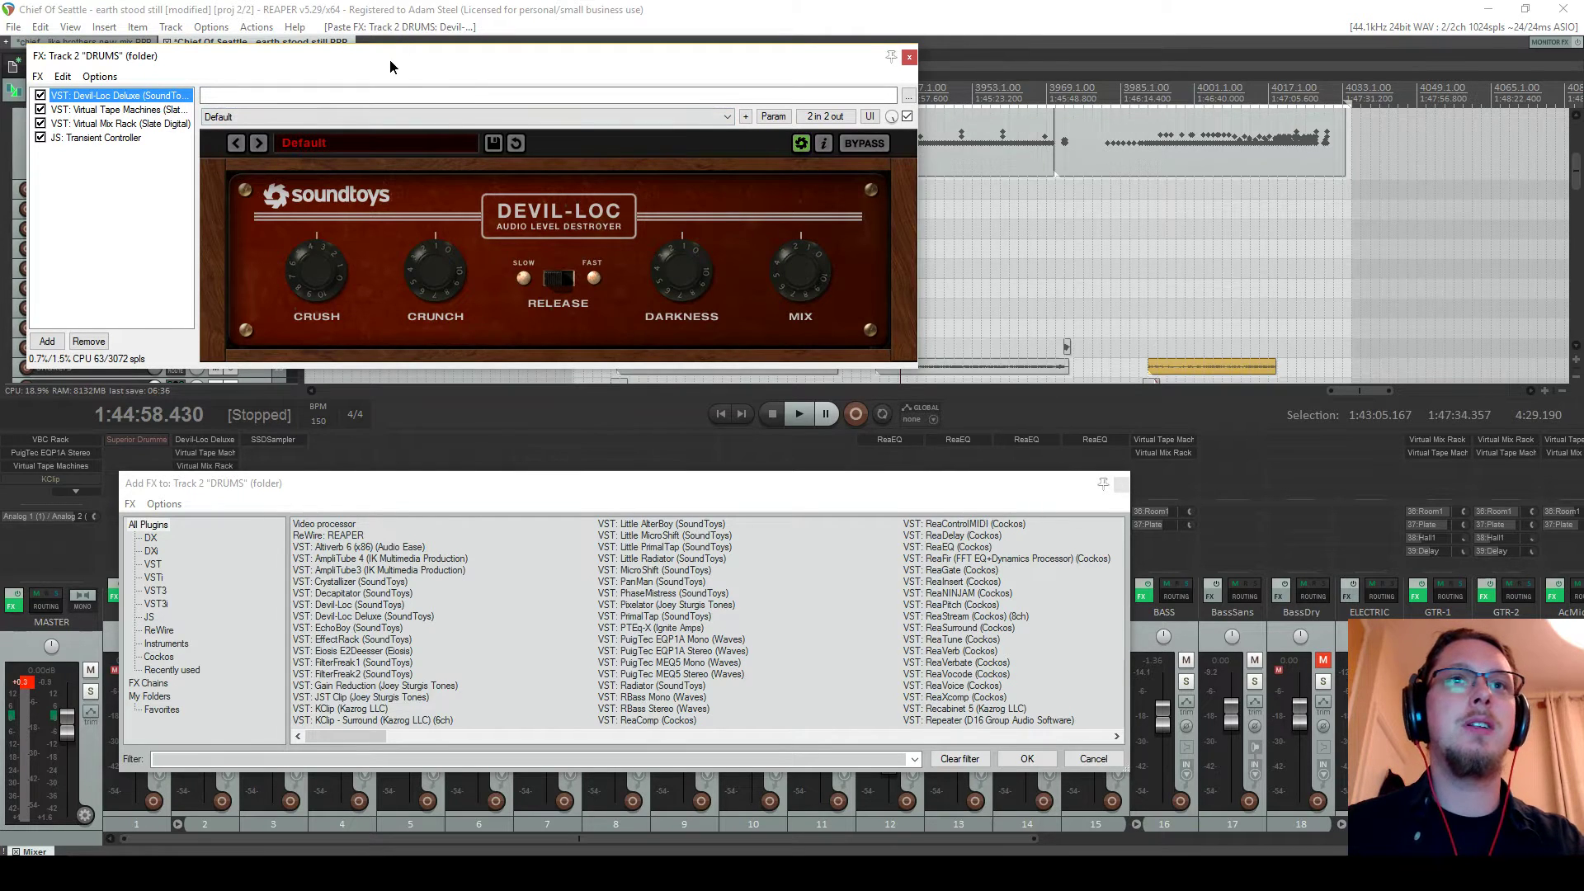
pyautogui.moveTo(389, 58); pyautogui.dragTo(579, 171)
pyautogui.click(320, 310)
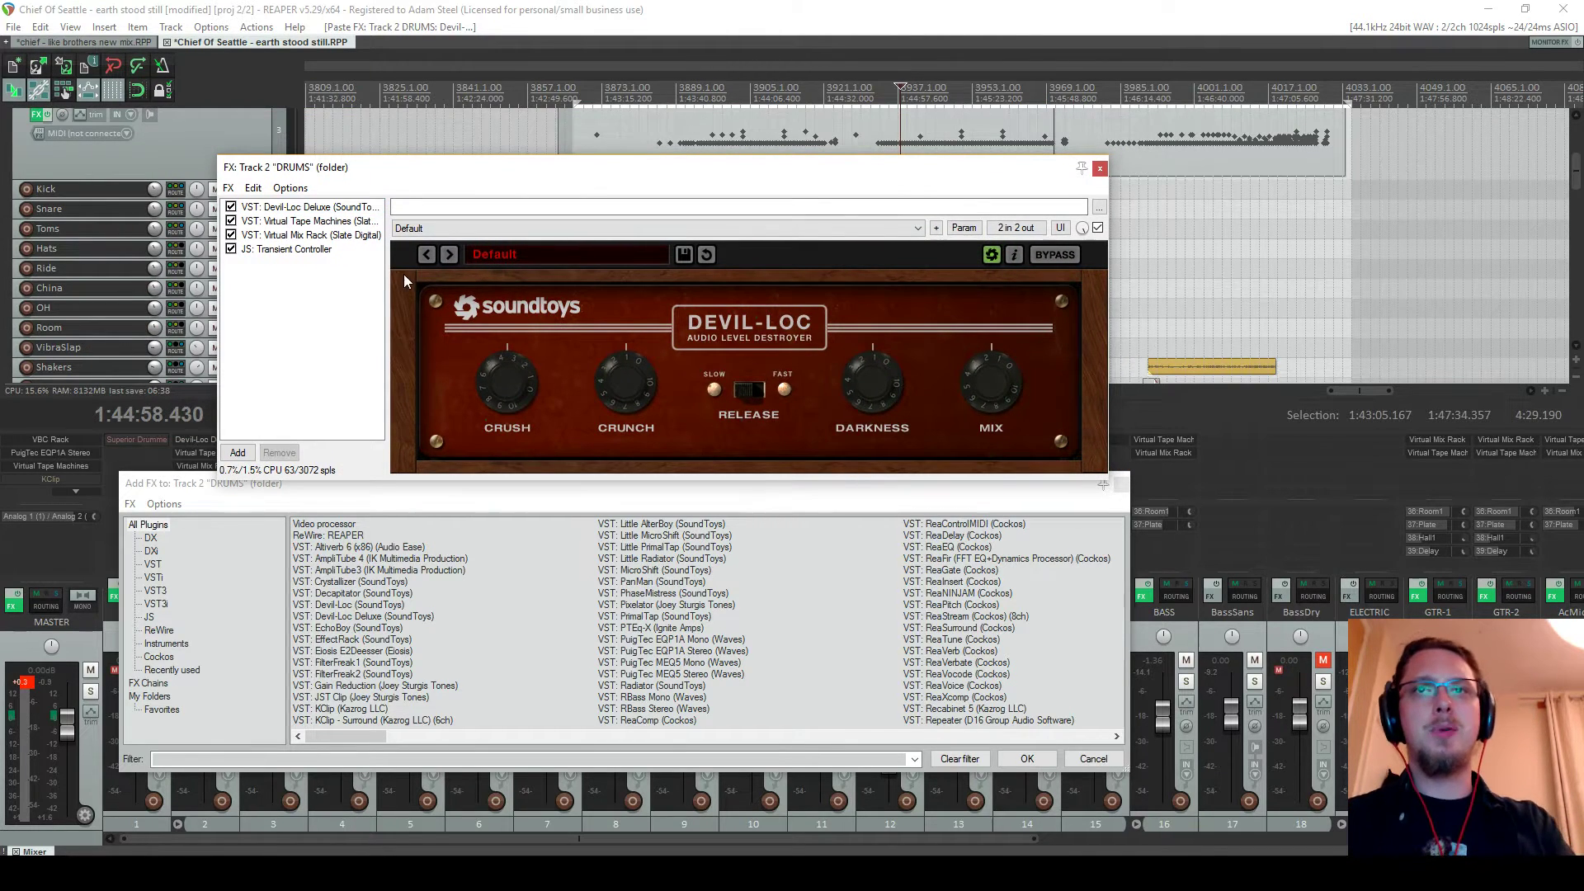
pyautogui.click(315, 222)
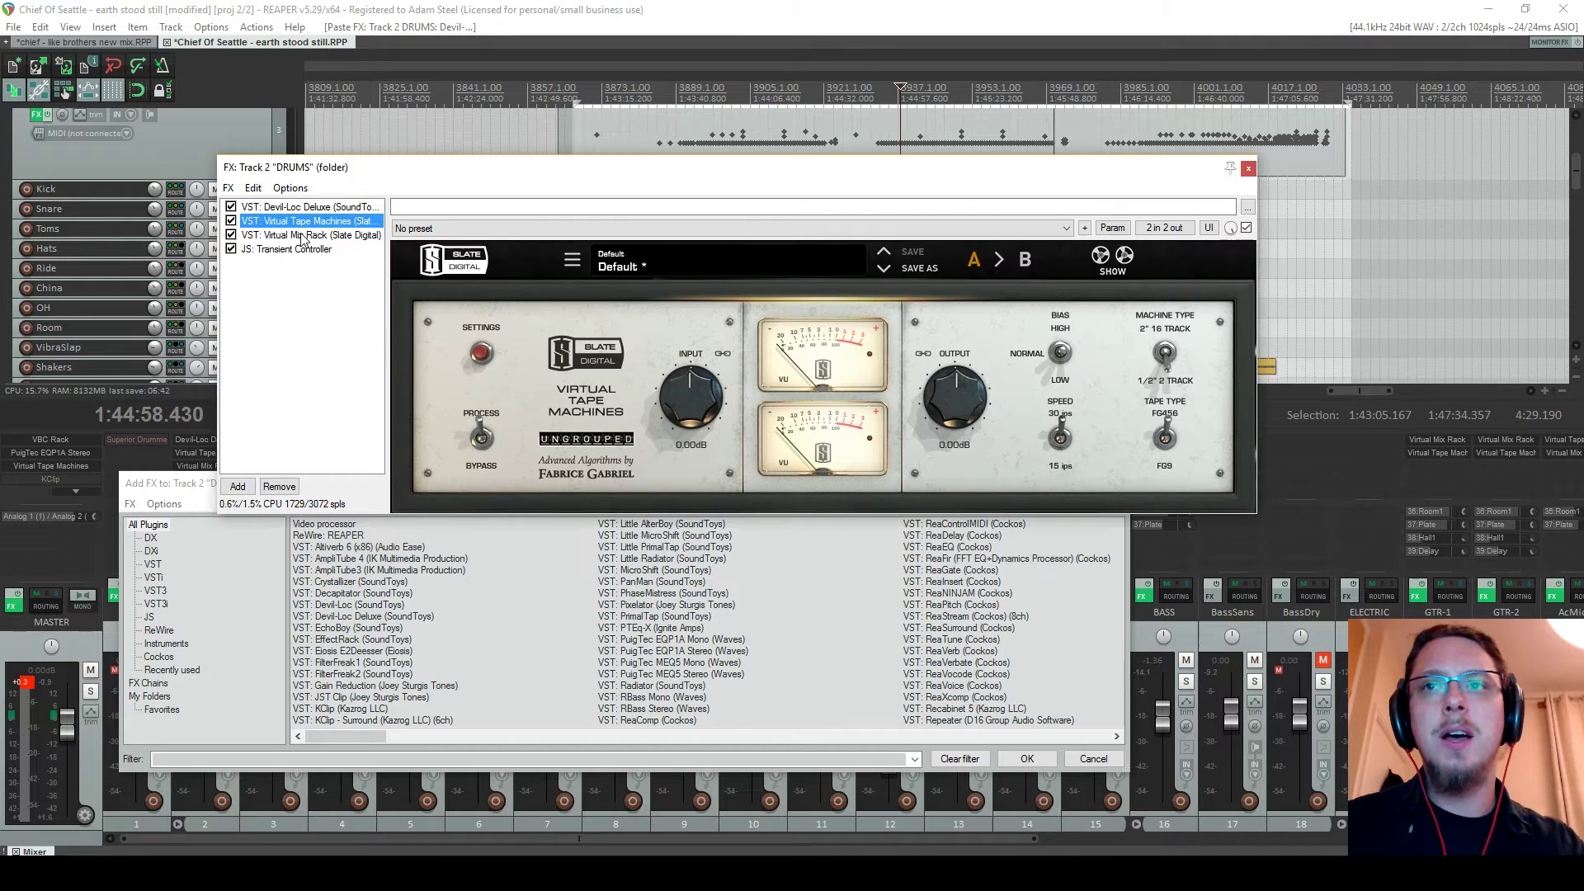
pyautogui.click(304, 237)
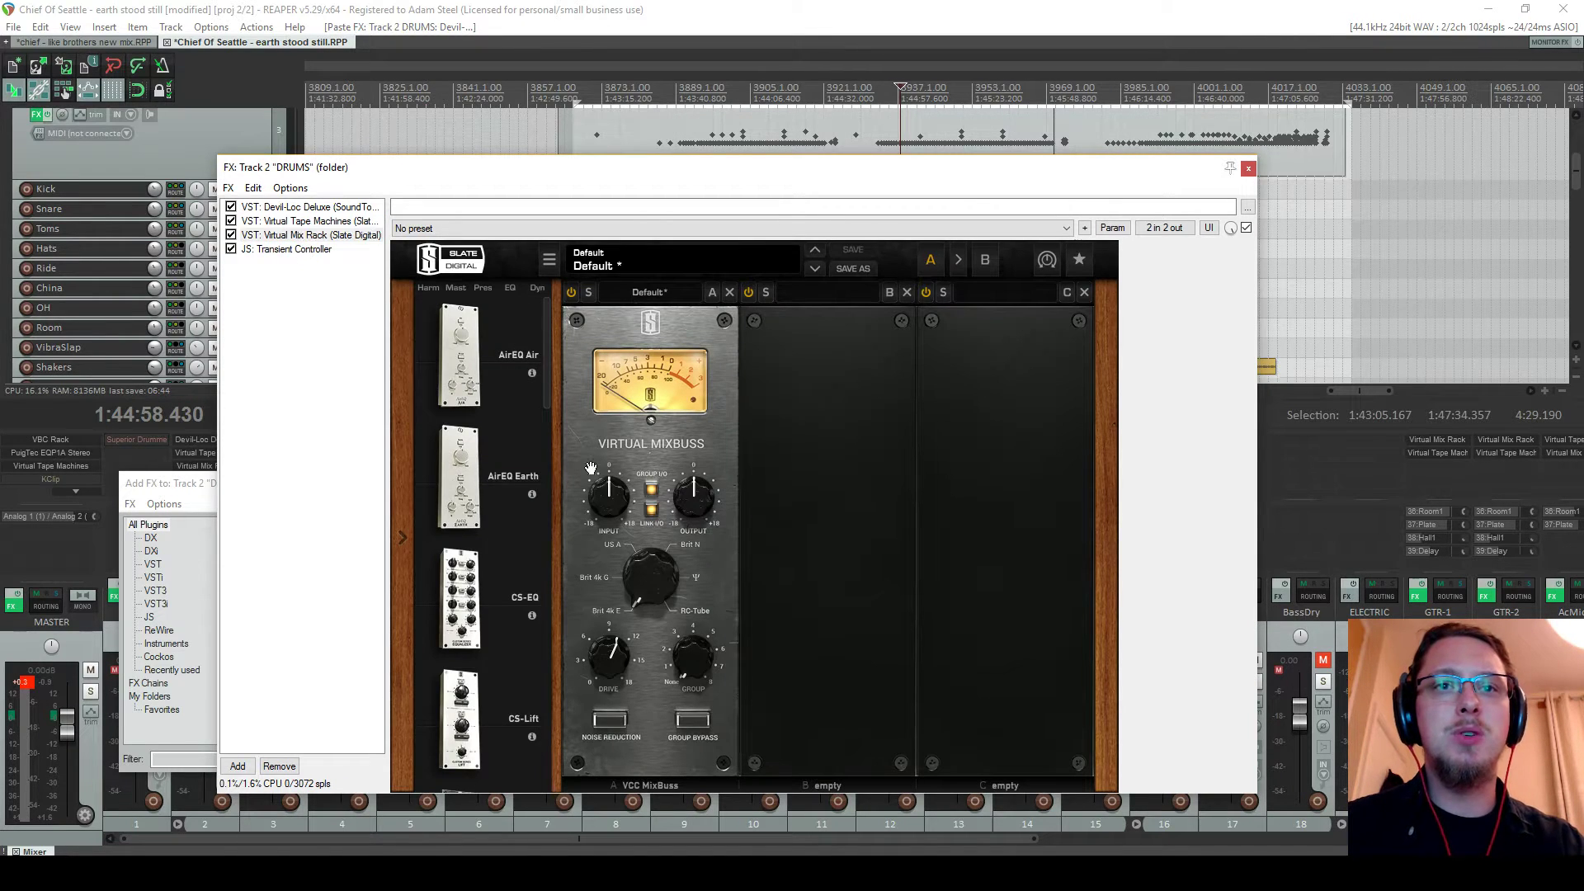
pyautogui.click(286, 249)
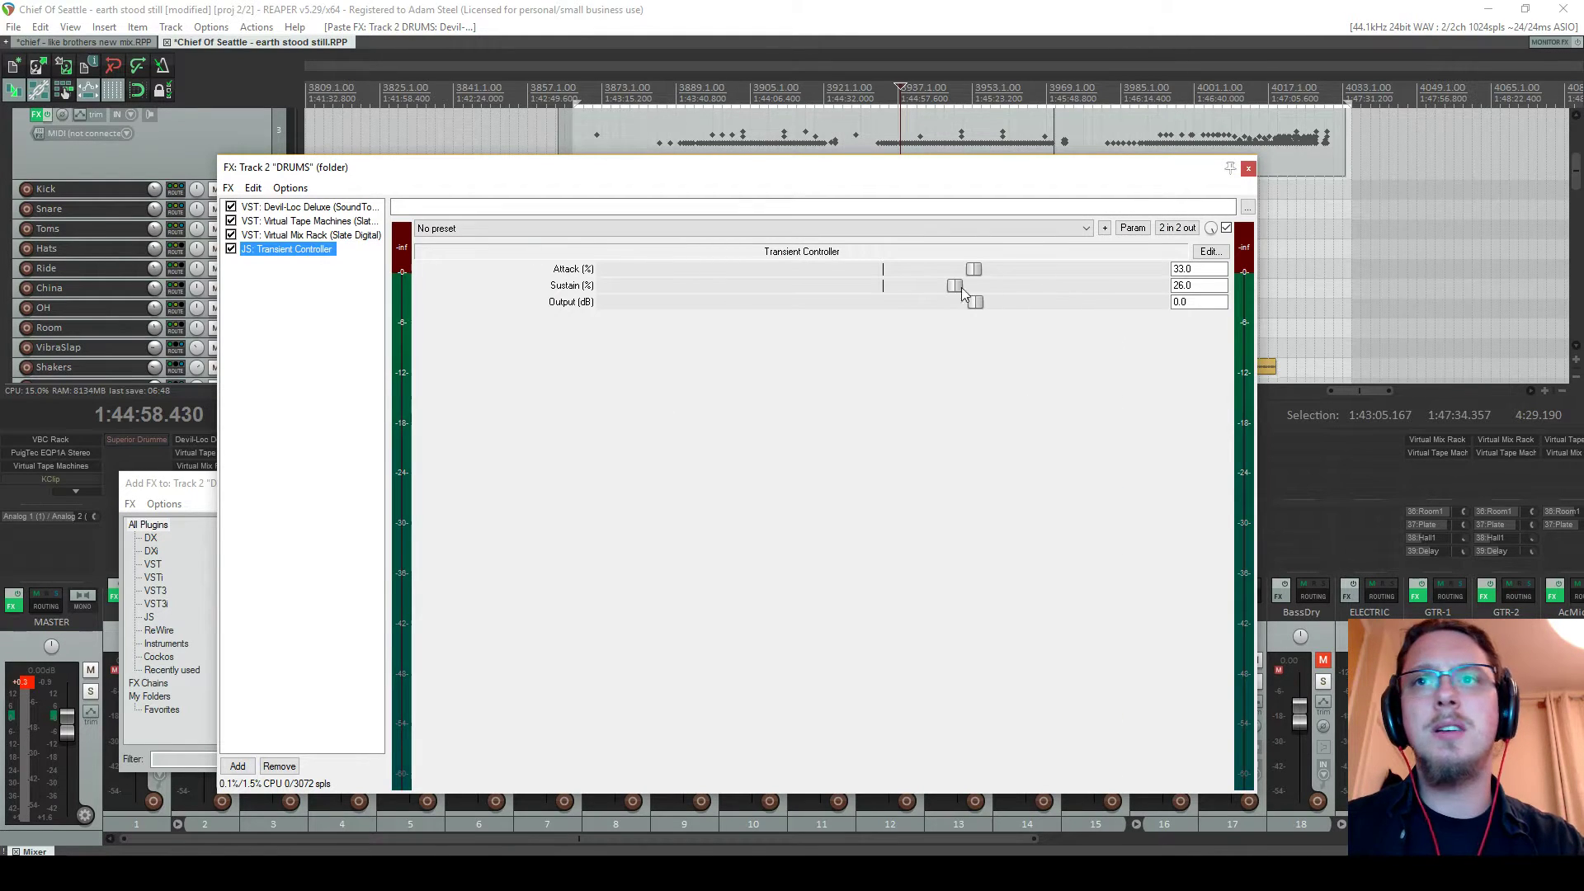
pyautogui.moveTo(289, 298)
pyautogui.mouseDown()
pyautogui.moveTo(285, 246)
pyautogui.moveTo(299, 288)
pyautogui.mouseUp()
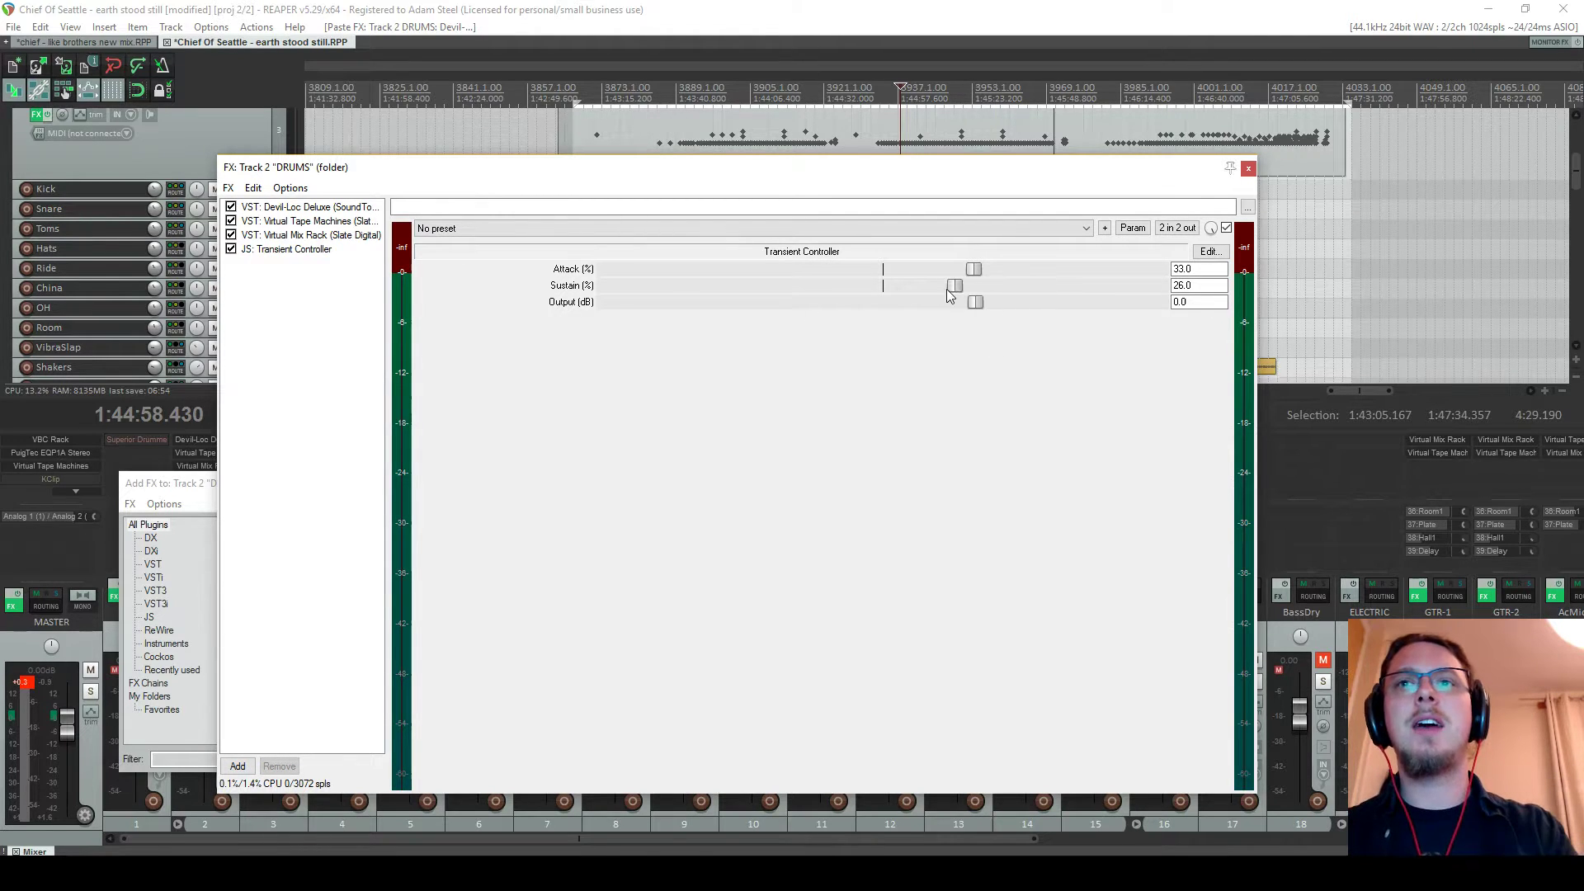
pyautogui.click(1247, 171)
pyautogui.moveTo(776, 488); pyautogui.dragTo(885, 257)
pyautogui.click(1201, 528)
# Play the earth stood still mix from 1:44:58.430 with the DRUMS effects, stop playback and return to the like brothers project
pyautogui.scroll(3, 751, 140)
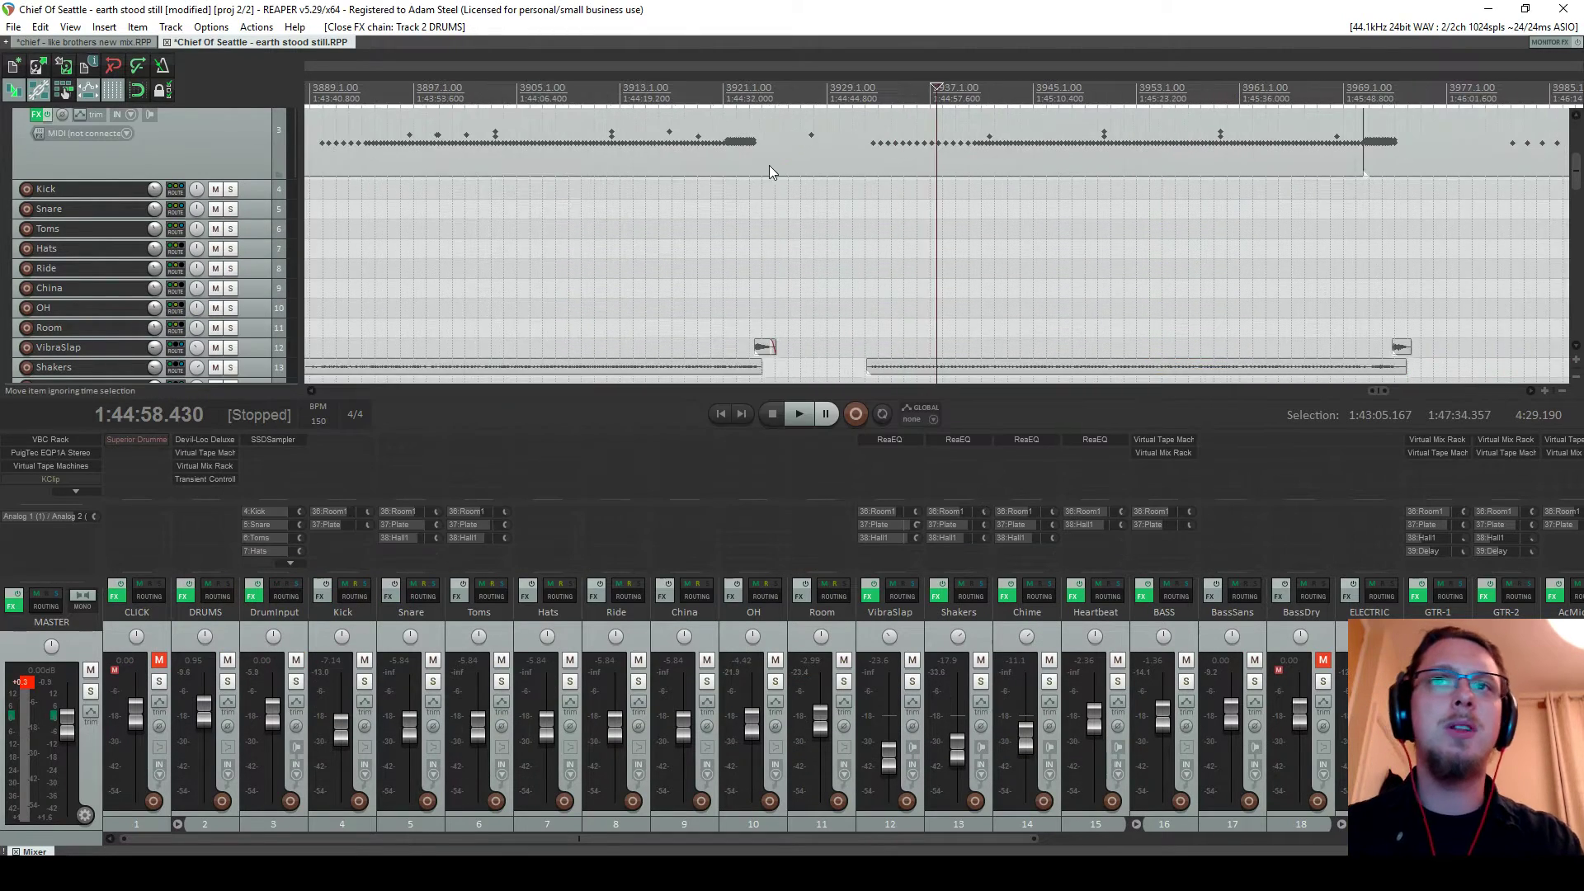
pyautogui.press('space')
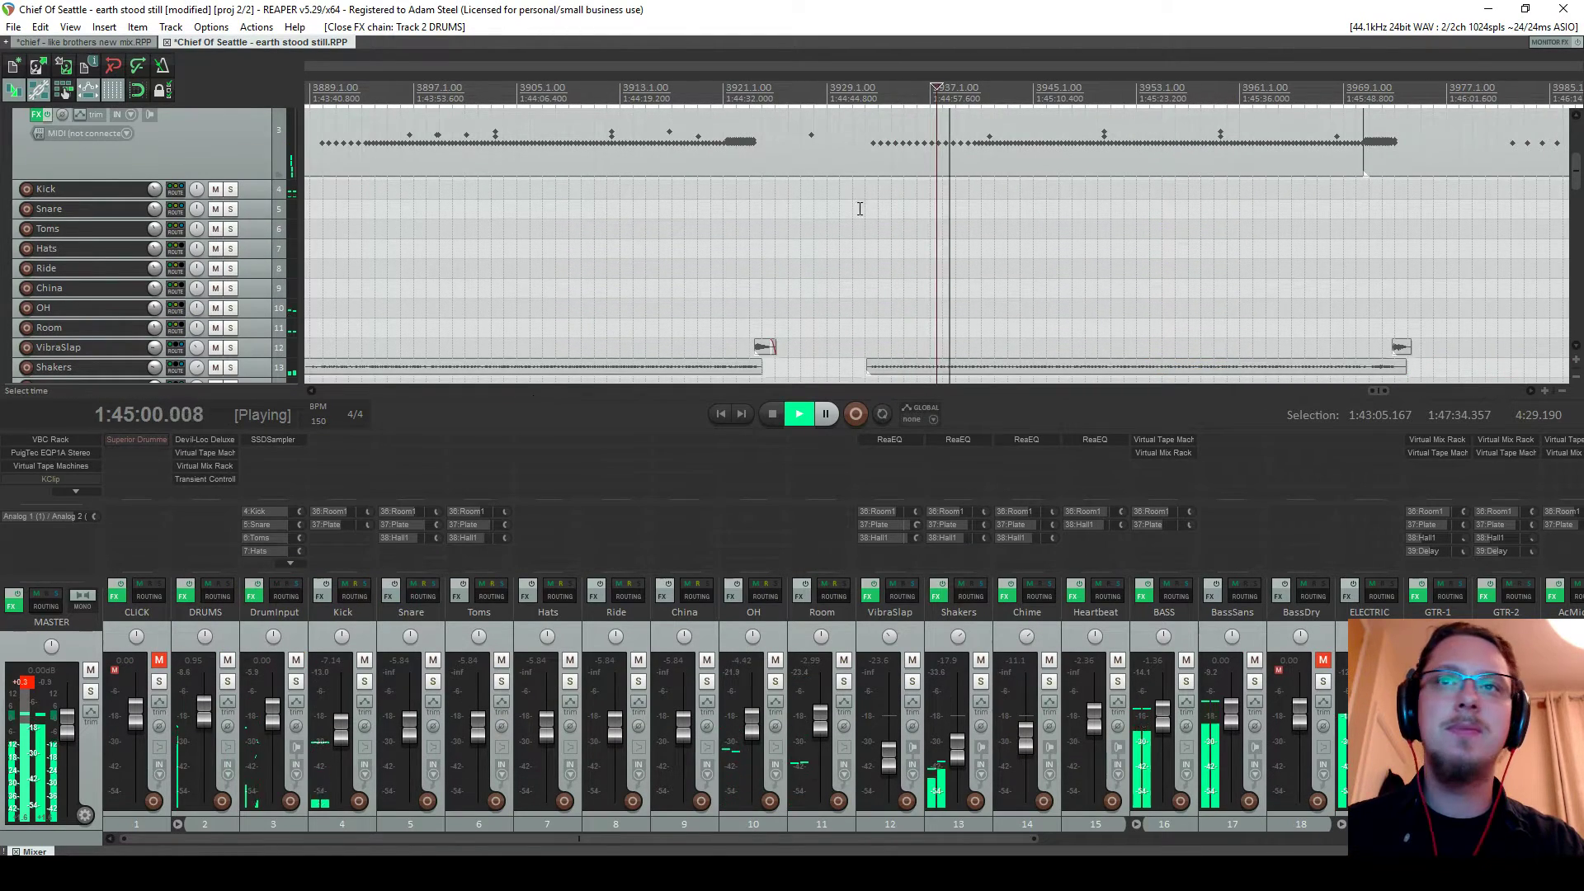
pyautogui.scroll(2, 911, 216)
pyautogui.scroll(-2, 910, 217)
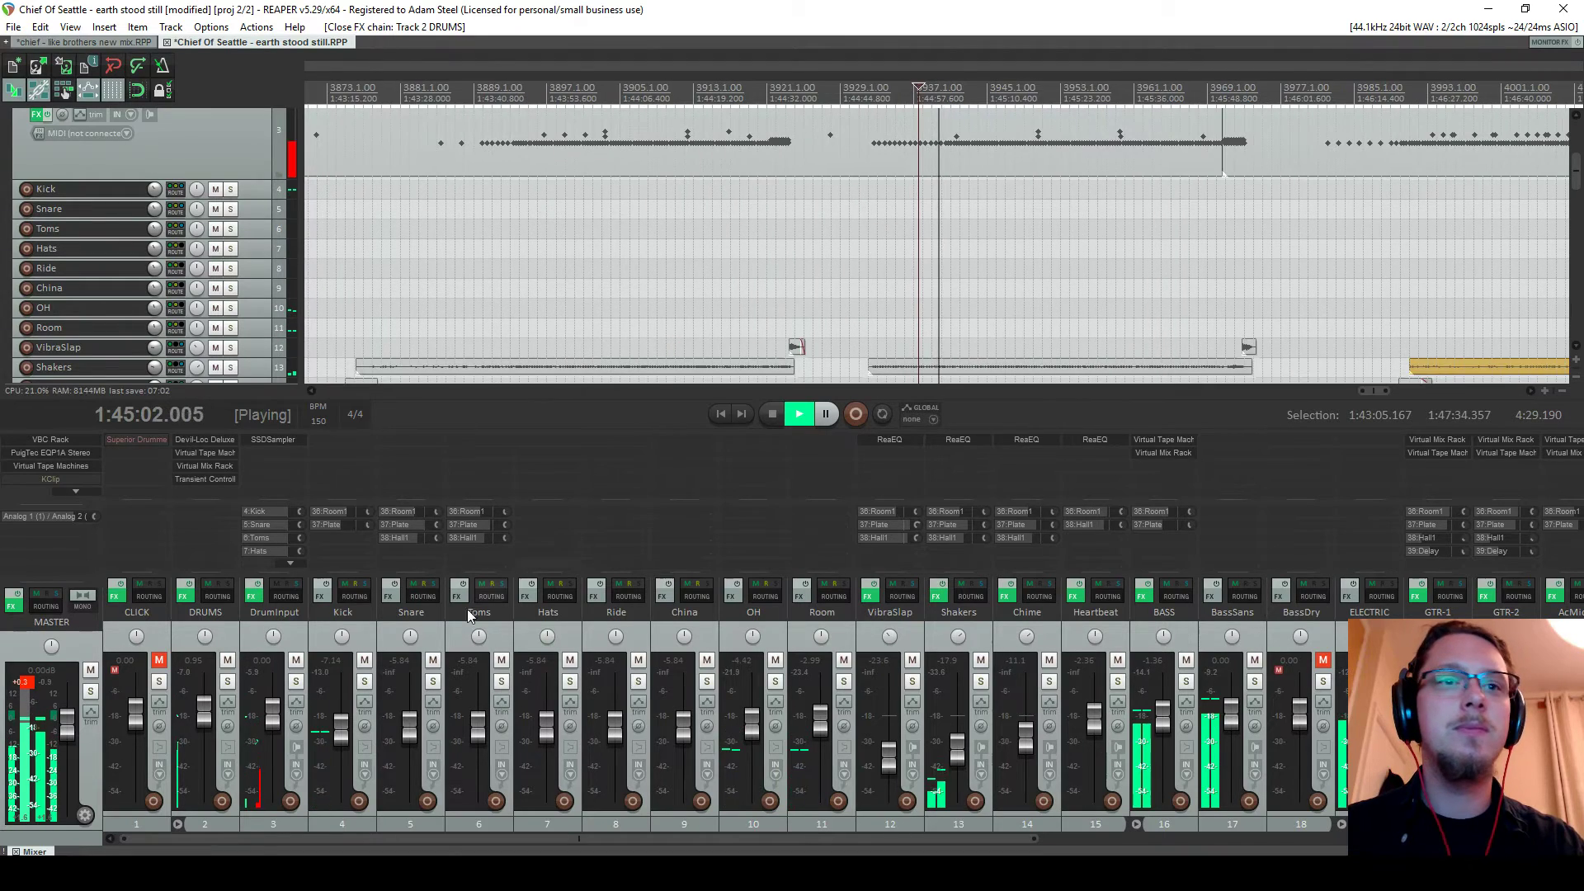
pyautogui.press('space')
pyautogui.click(113, 43)
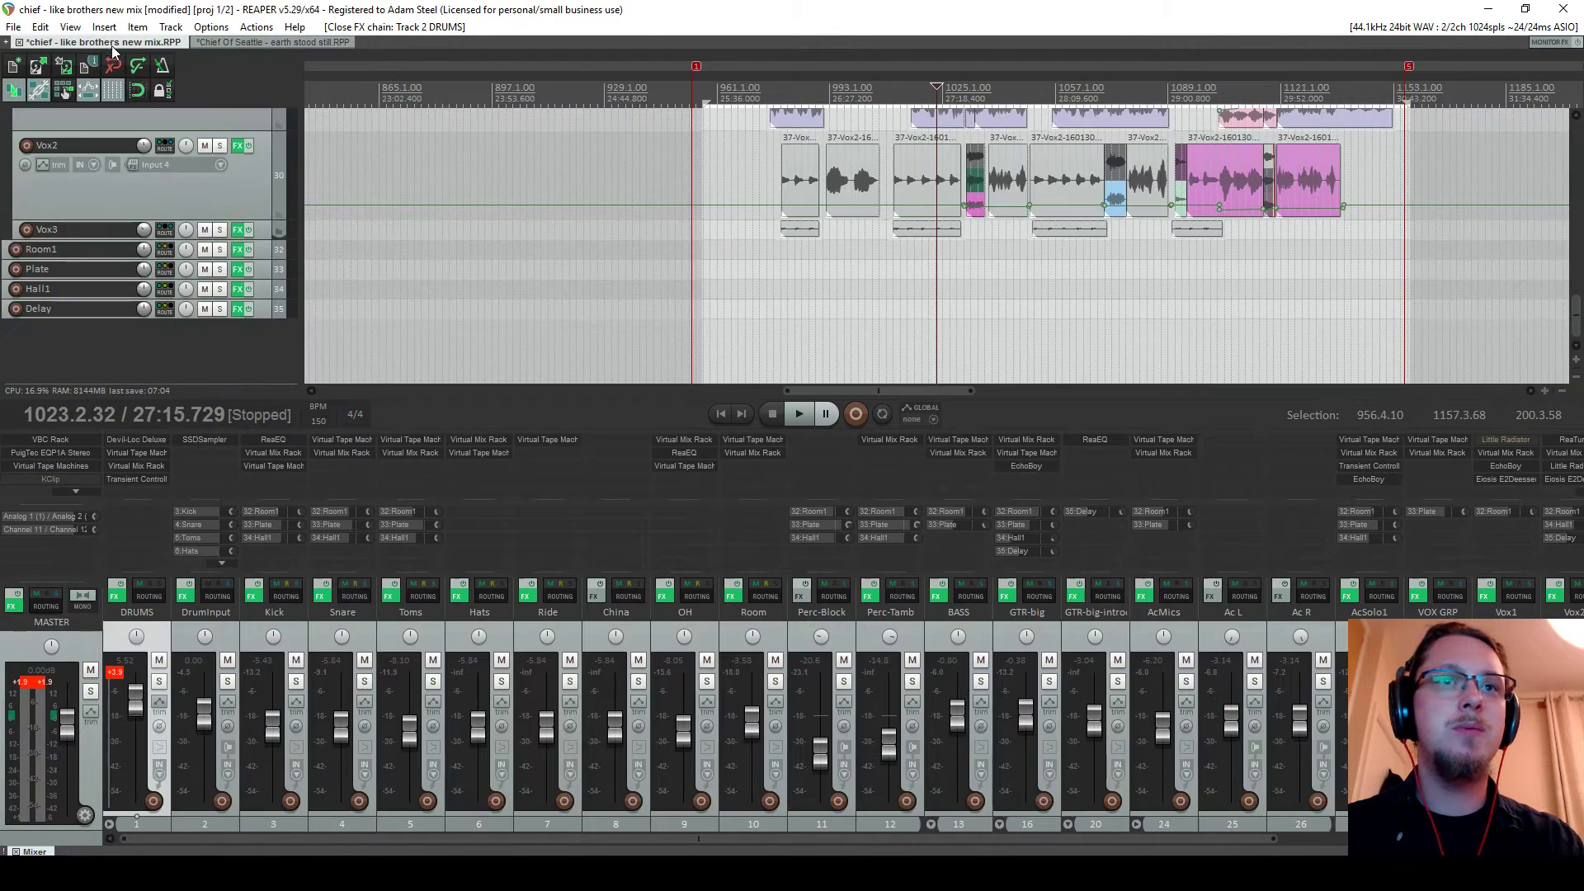
# Review the like brothers Kick track's effects and copy ReaEQ, Virtual Mix Rack and Virtual Tape Machines
pyautogui.click(252, 596)
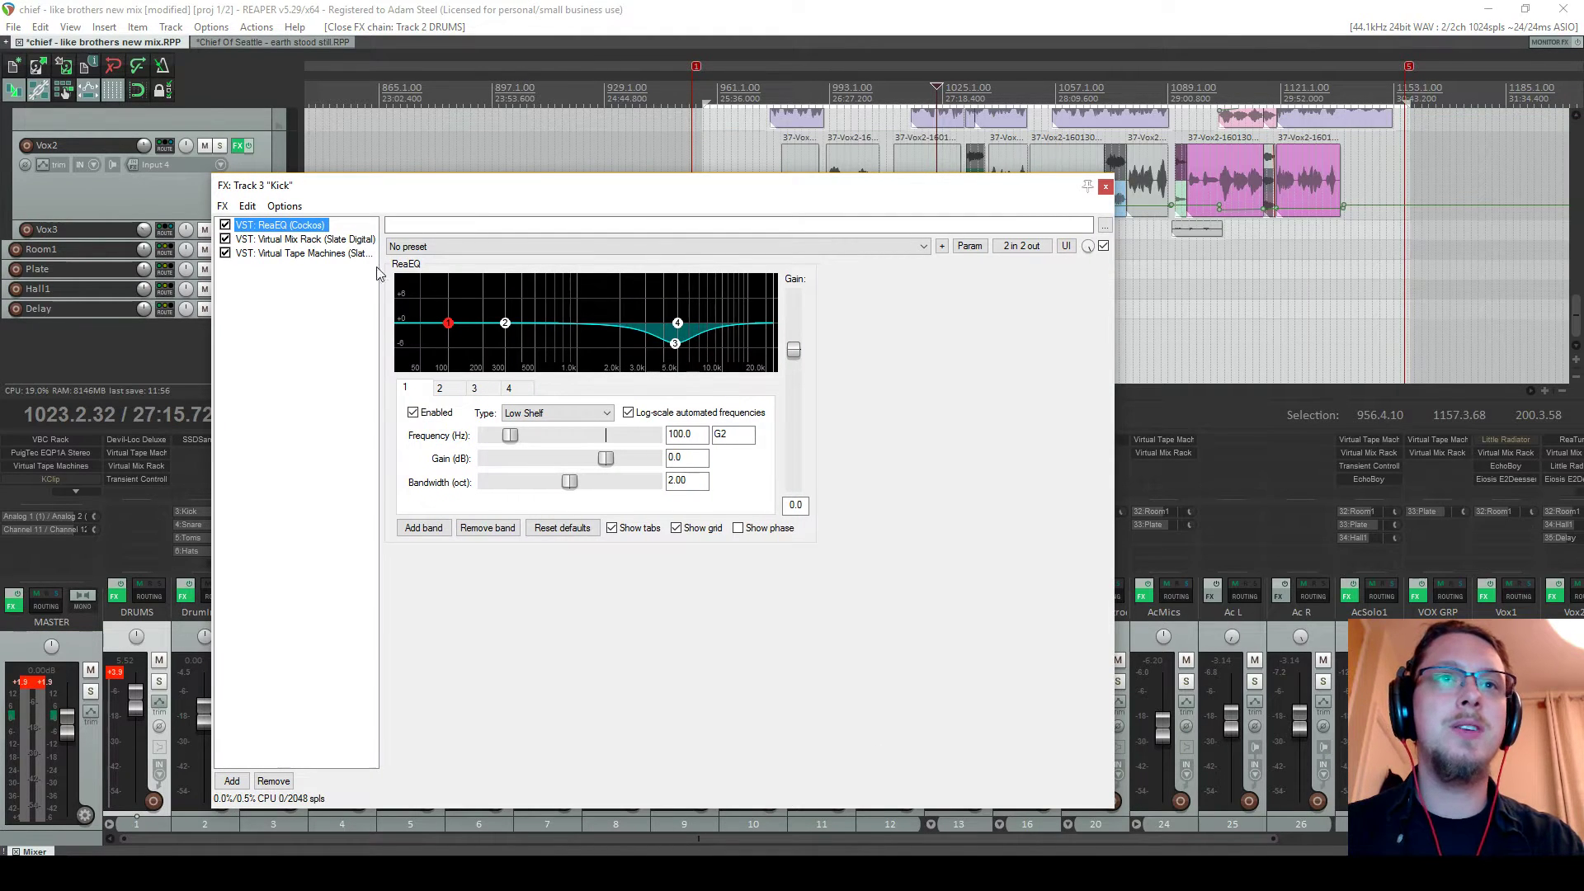
pyautogui.click(303, 240)
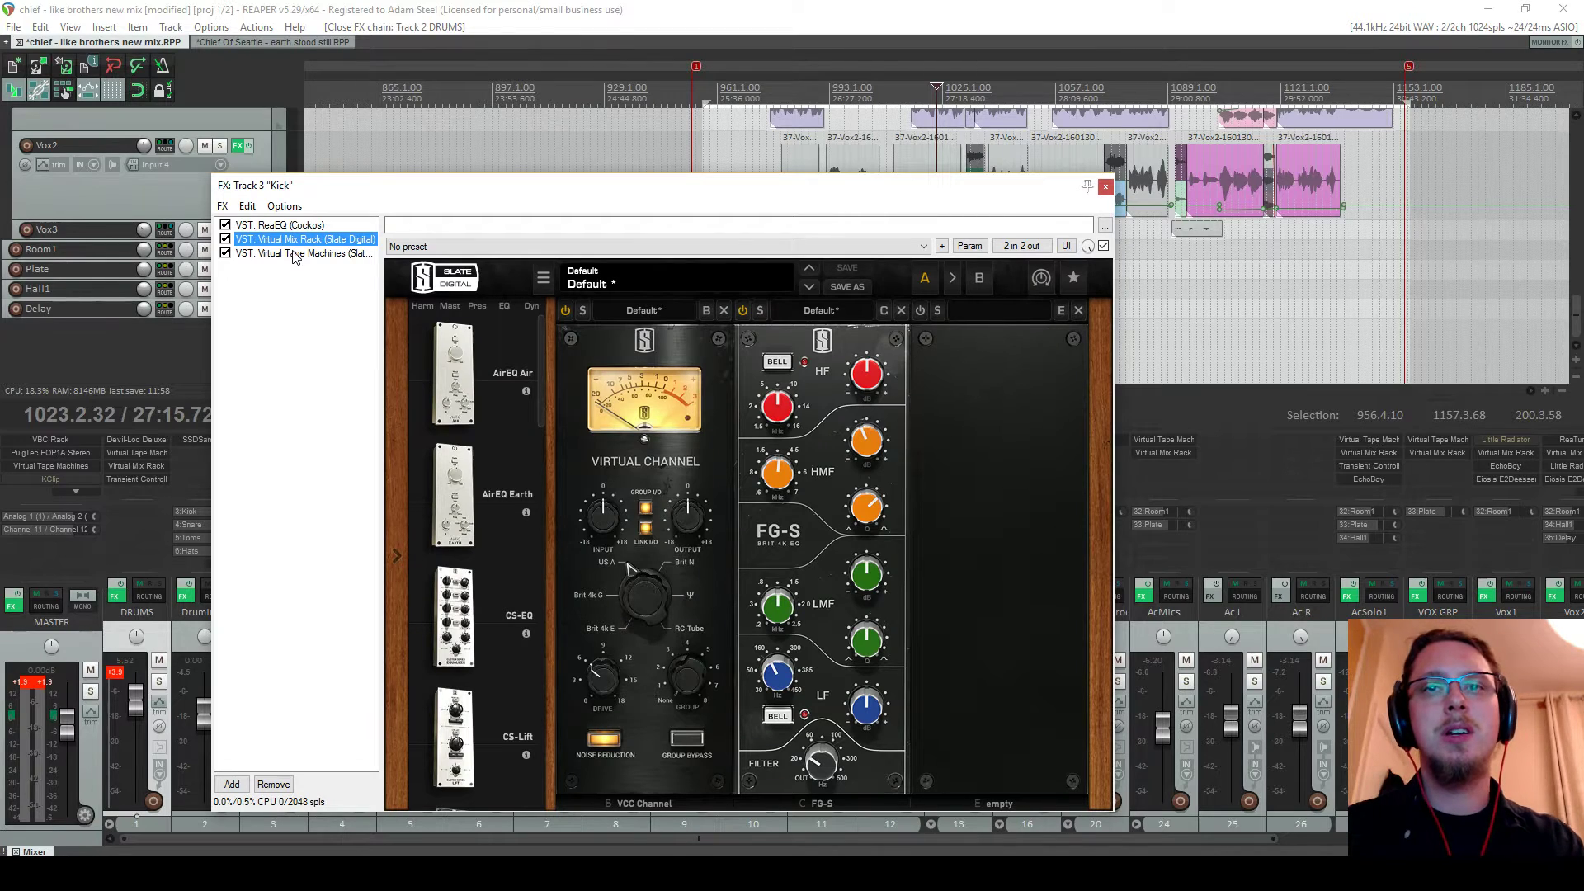
pyautogui.click(794, 424)
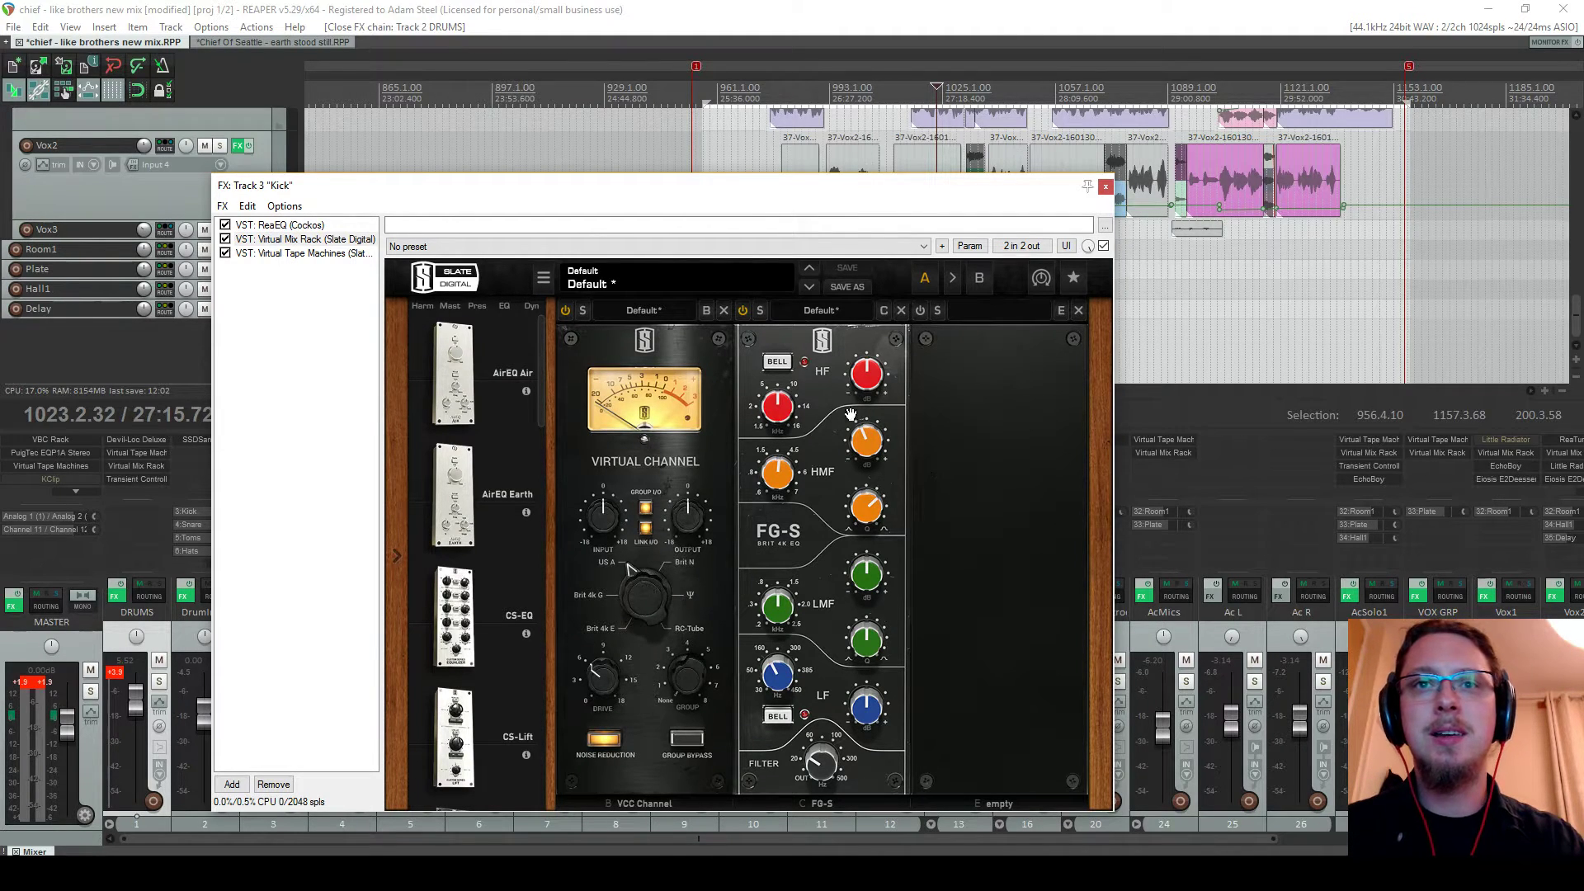
pyautogui.click(288, 253)
pyautogui.hotkey('ctrl', 'a')
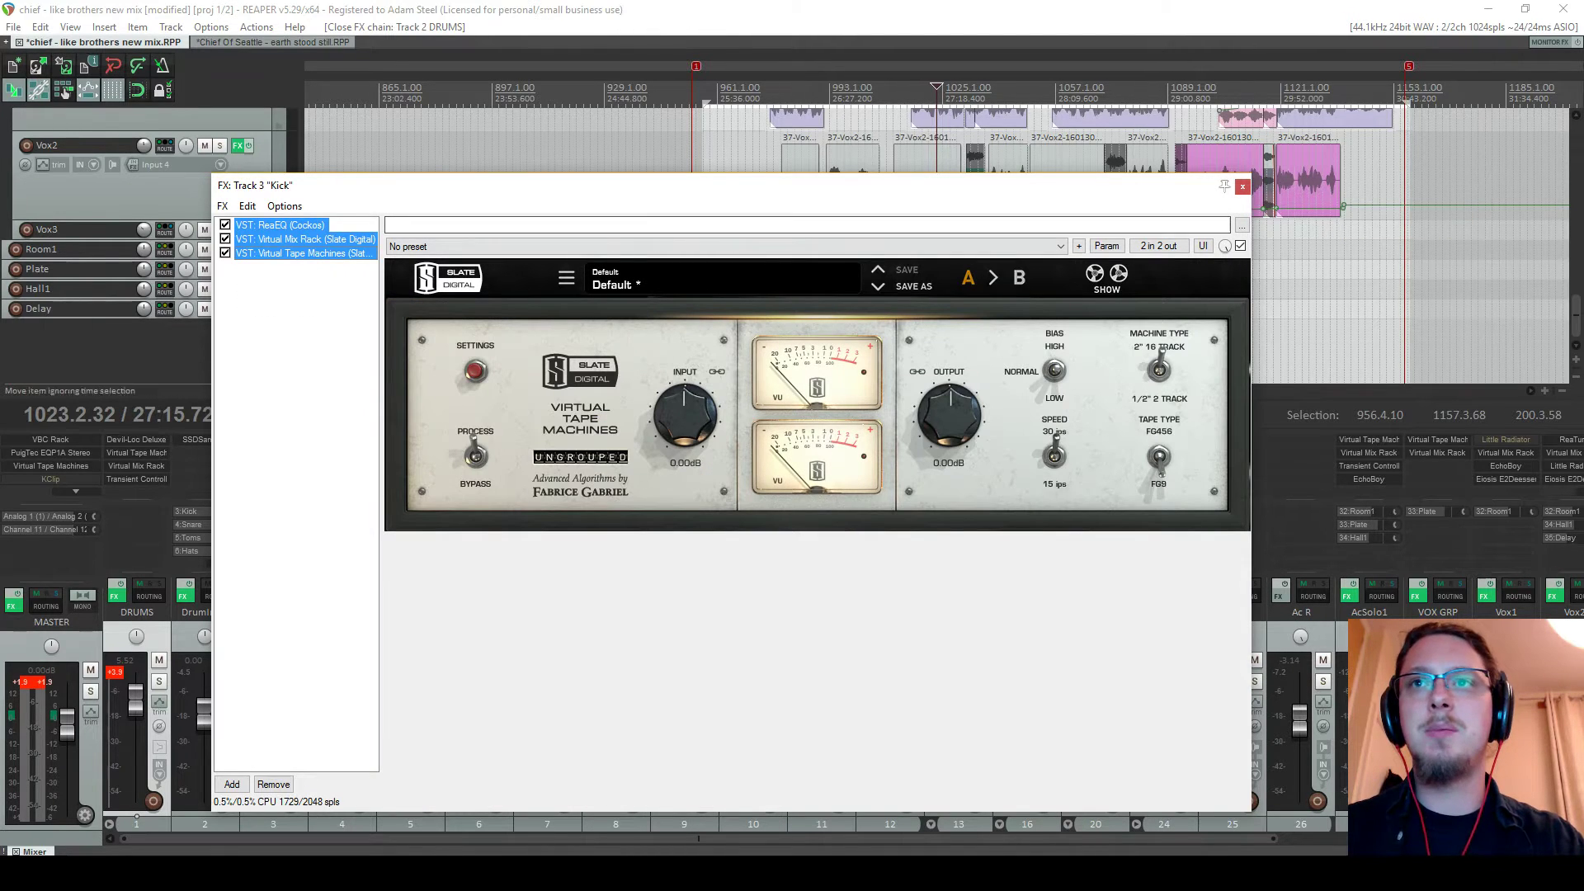
pyautogui.click(1242, 186)
# Paste the copied Kick effects onto the Kick track in the earth stood still project and close the effects windows
pyautogui.click(242, 40)
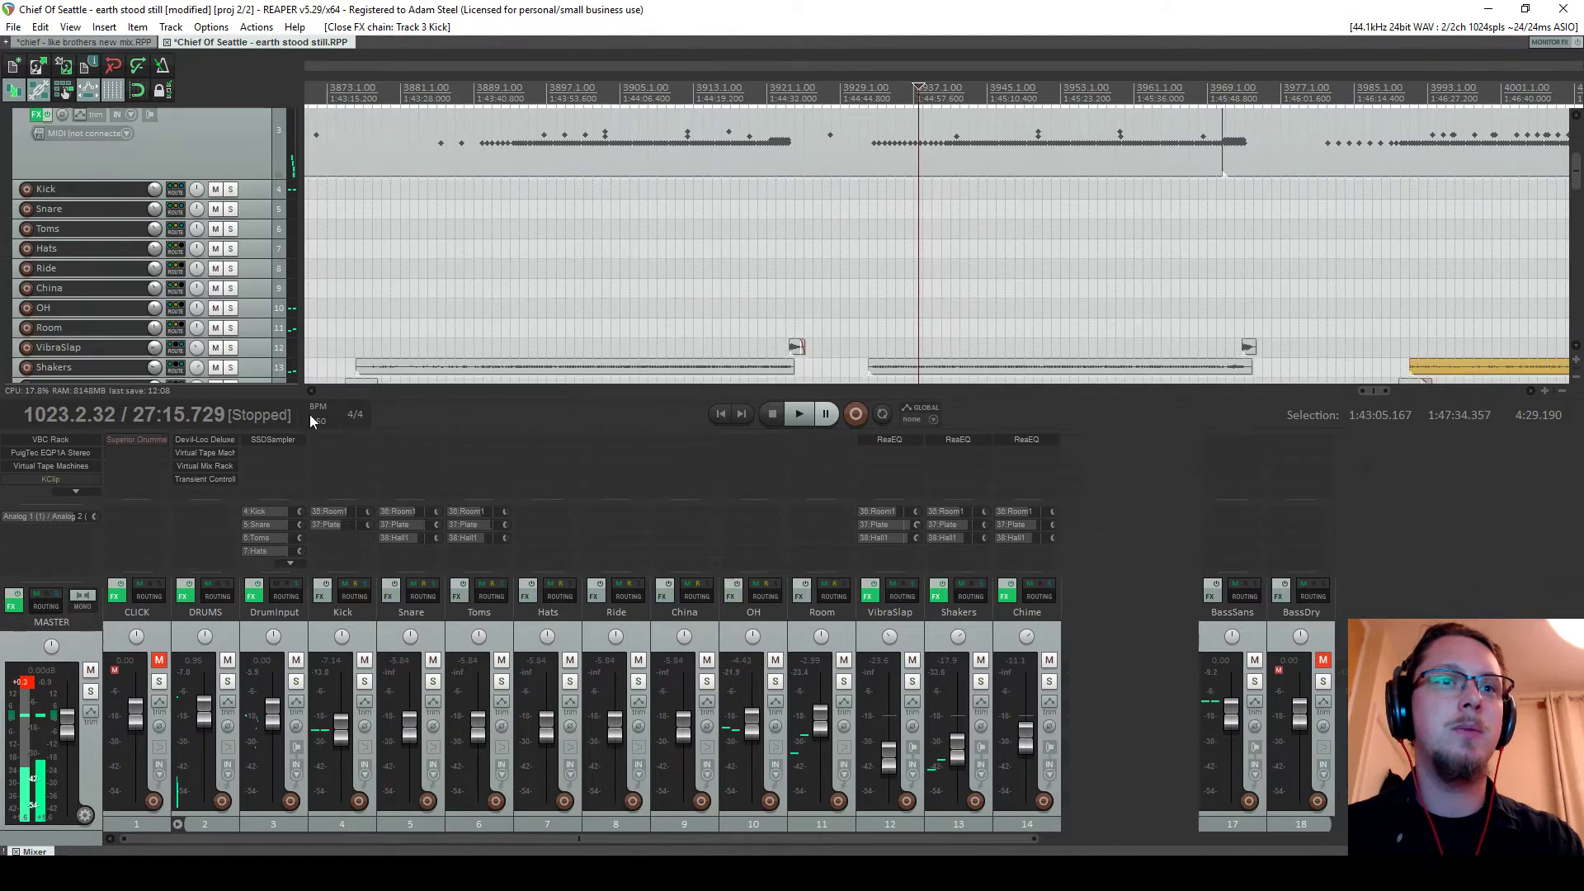
pyautogui.click(322, 597)
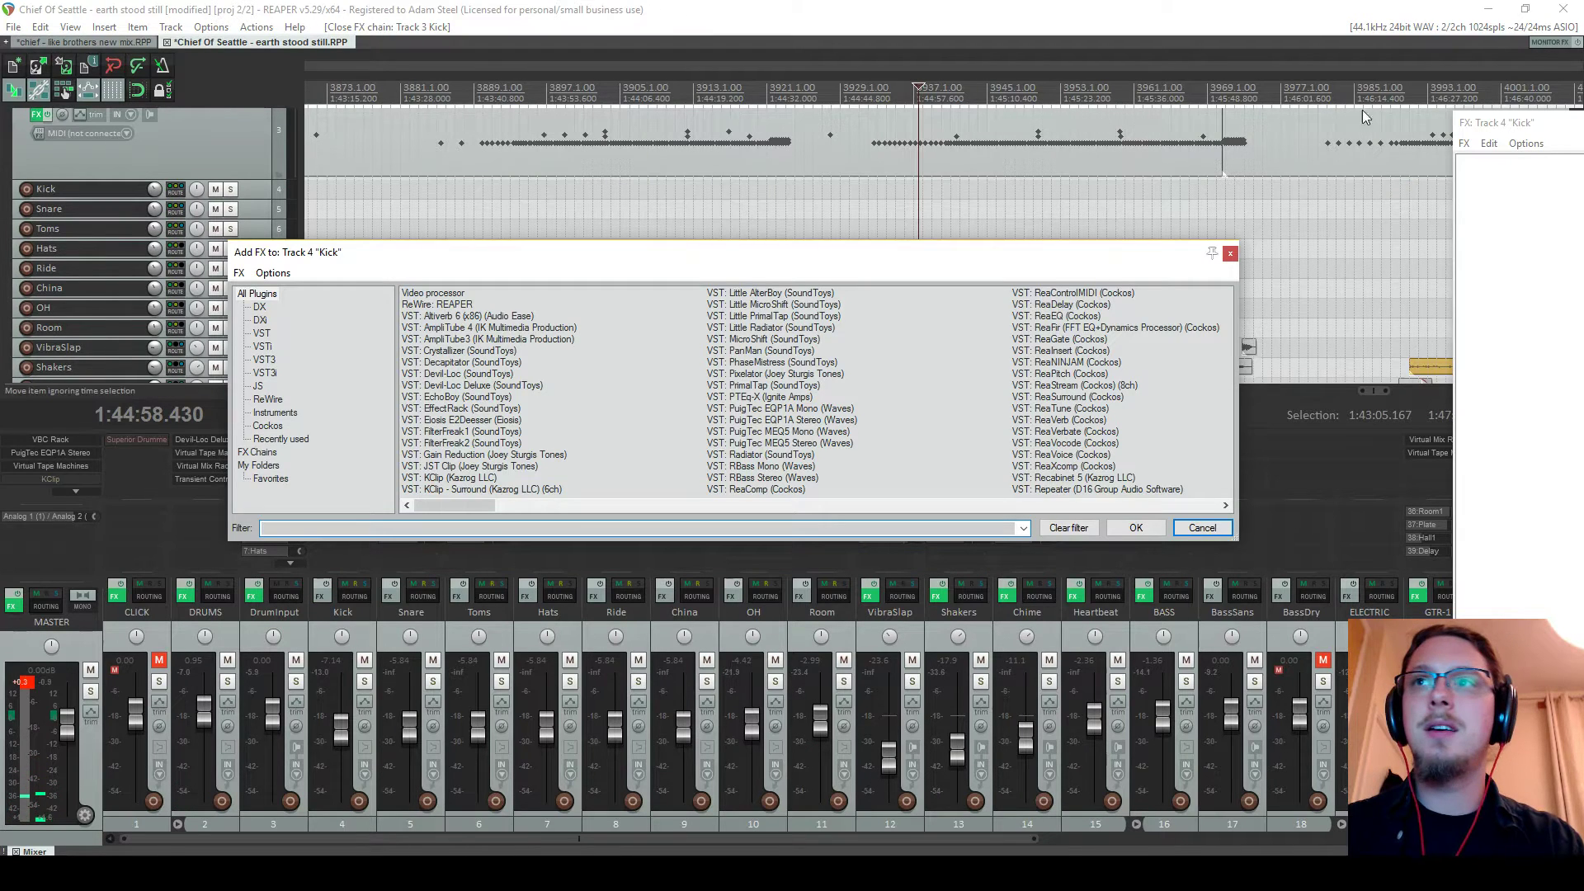
pyautogui.hotkey('ctrl', 'v')
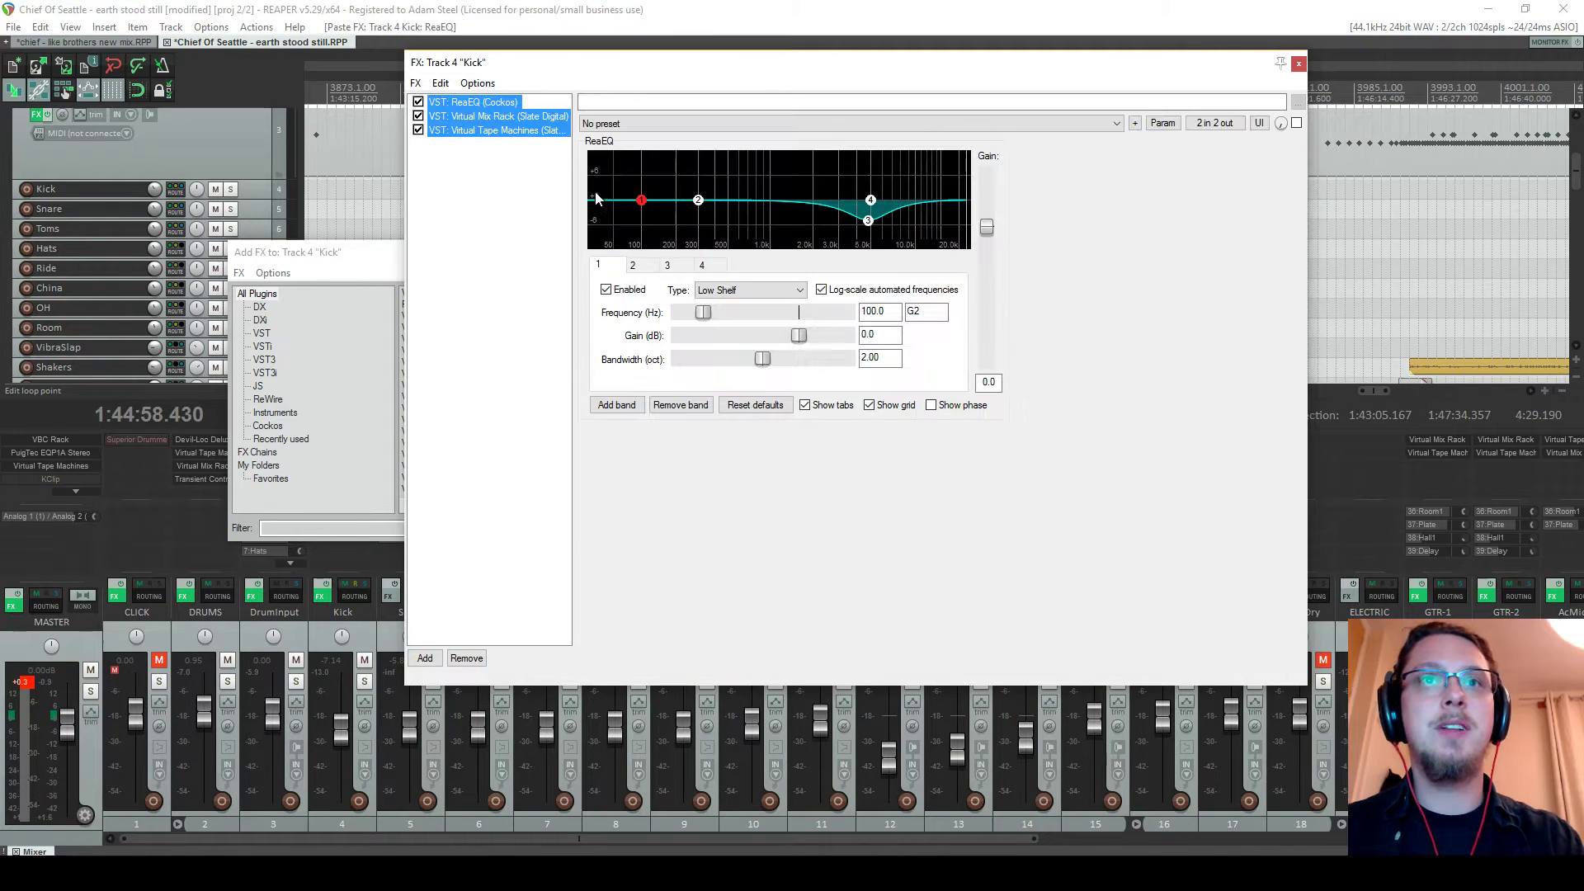
pyautogui.click(1298, 64)
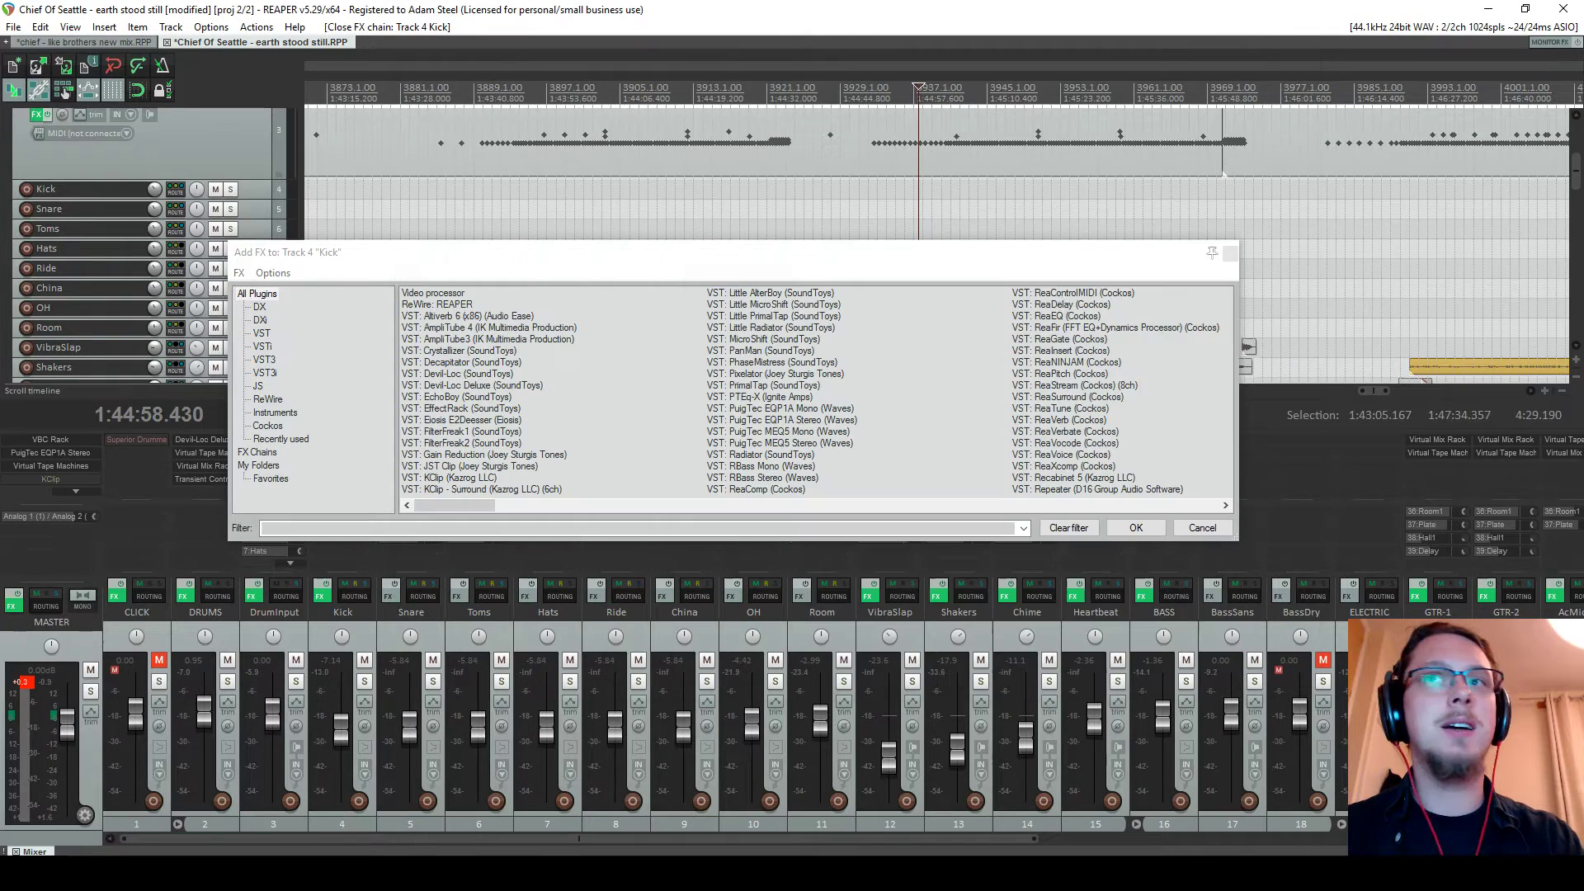
pyautogui.press('Escape')
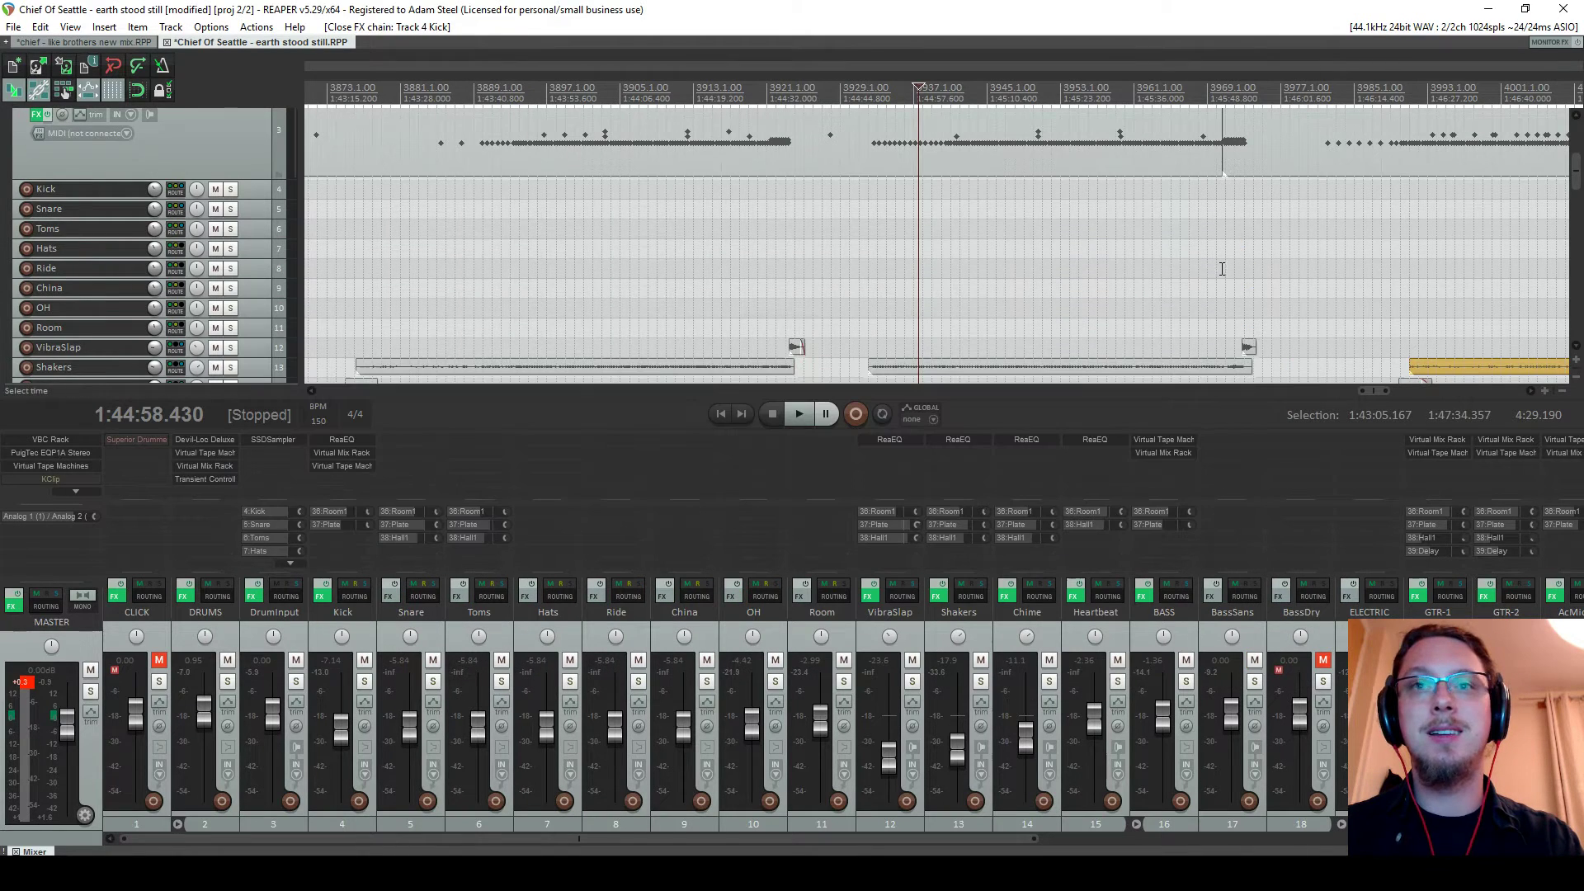
# Review the like brothers Snare track's Virtual Mix Rack settings and copy Virtual Tape Machines and Virtual Mix Rack
pyautogui.click(124, 42)
pyautogui.click(328, 596)
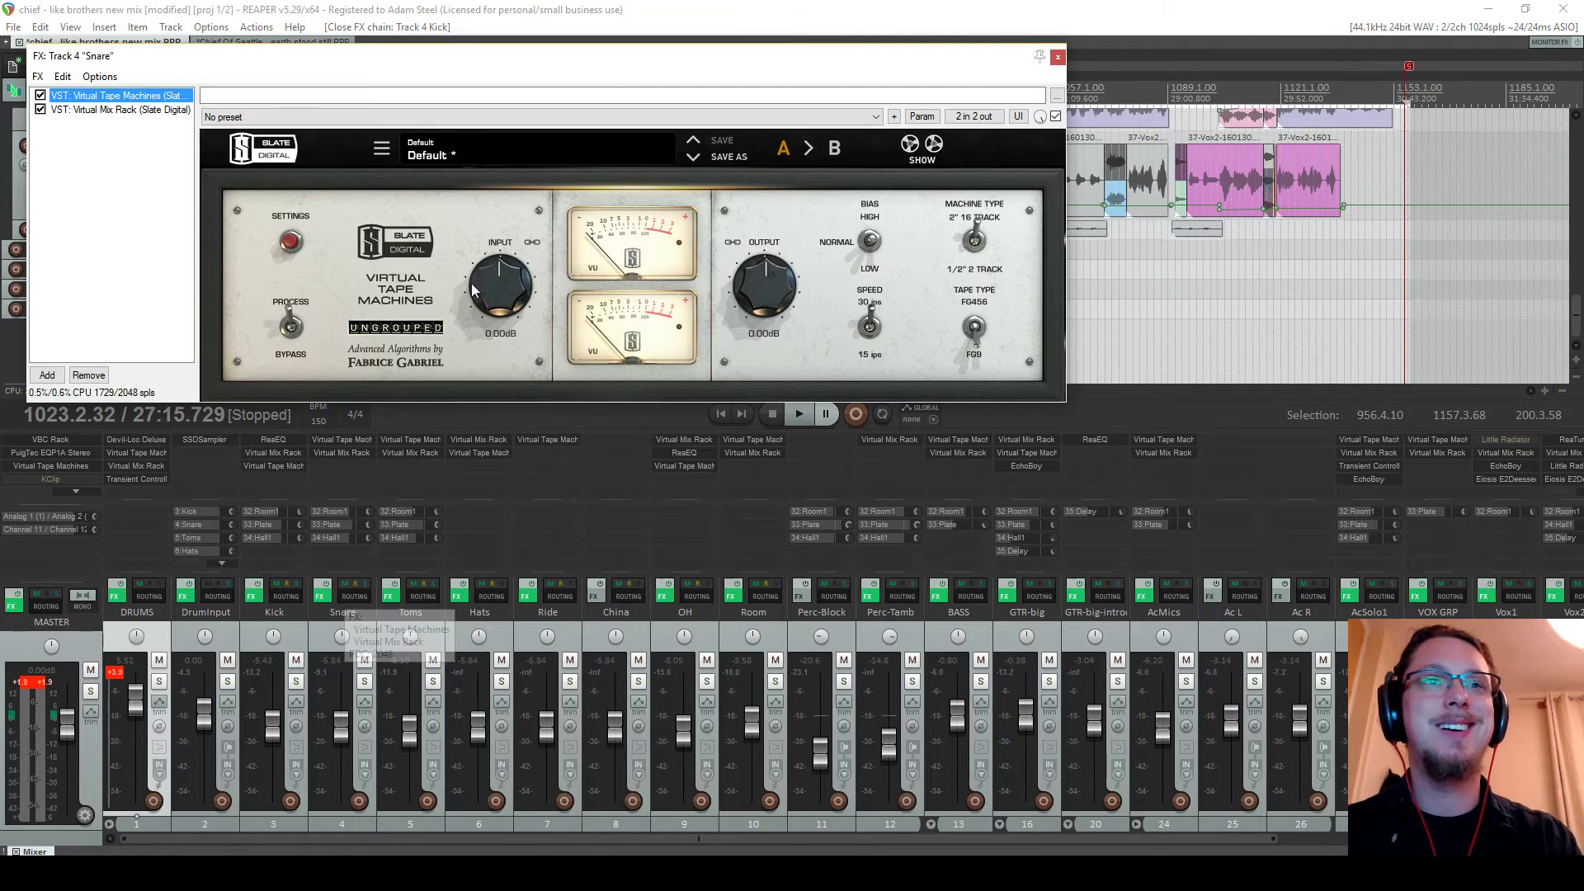
pyautogui.click(111, 110)
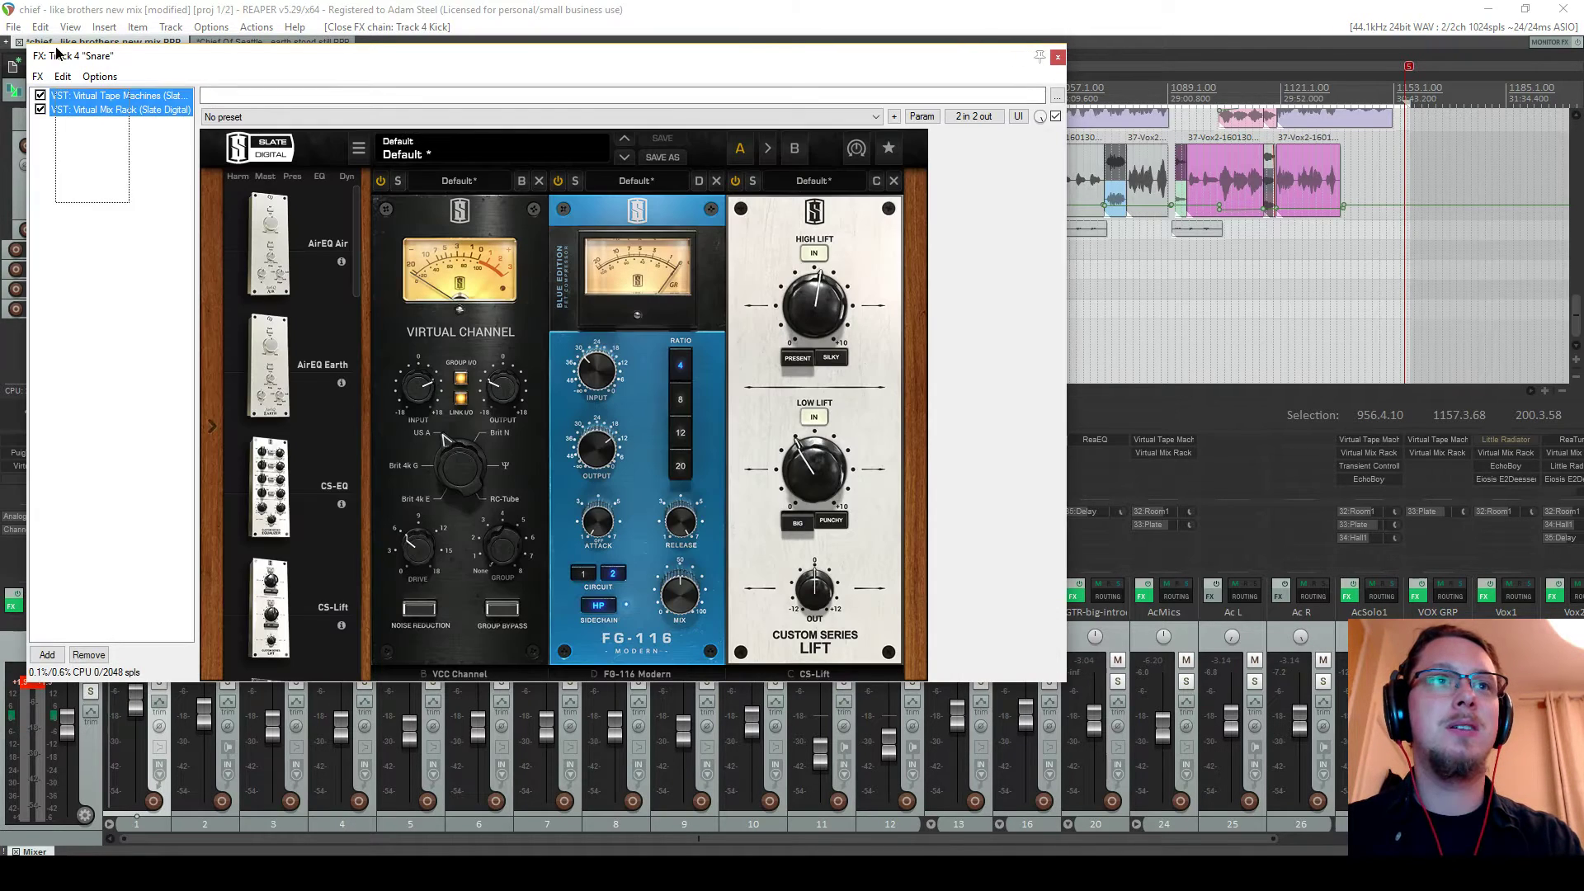
pyautogui.moveTo(57, 47); pyautogui.dragTo(56, 47)
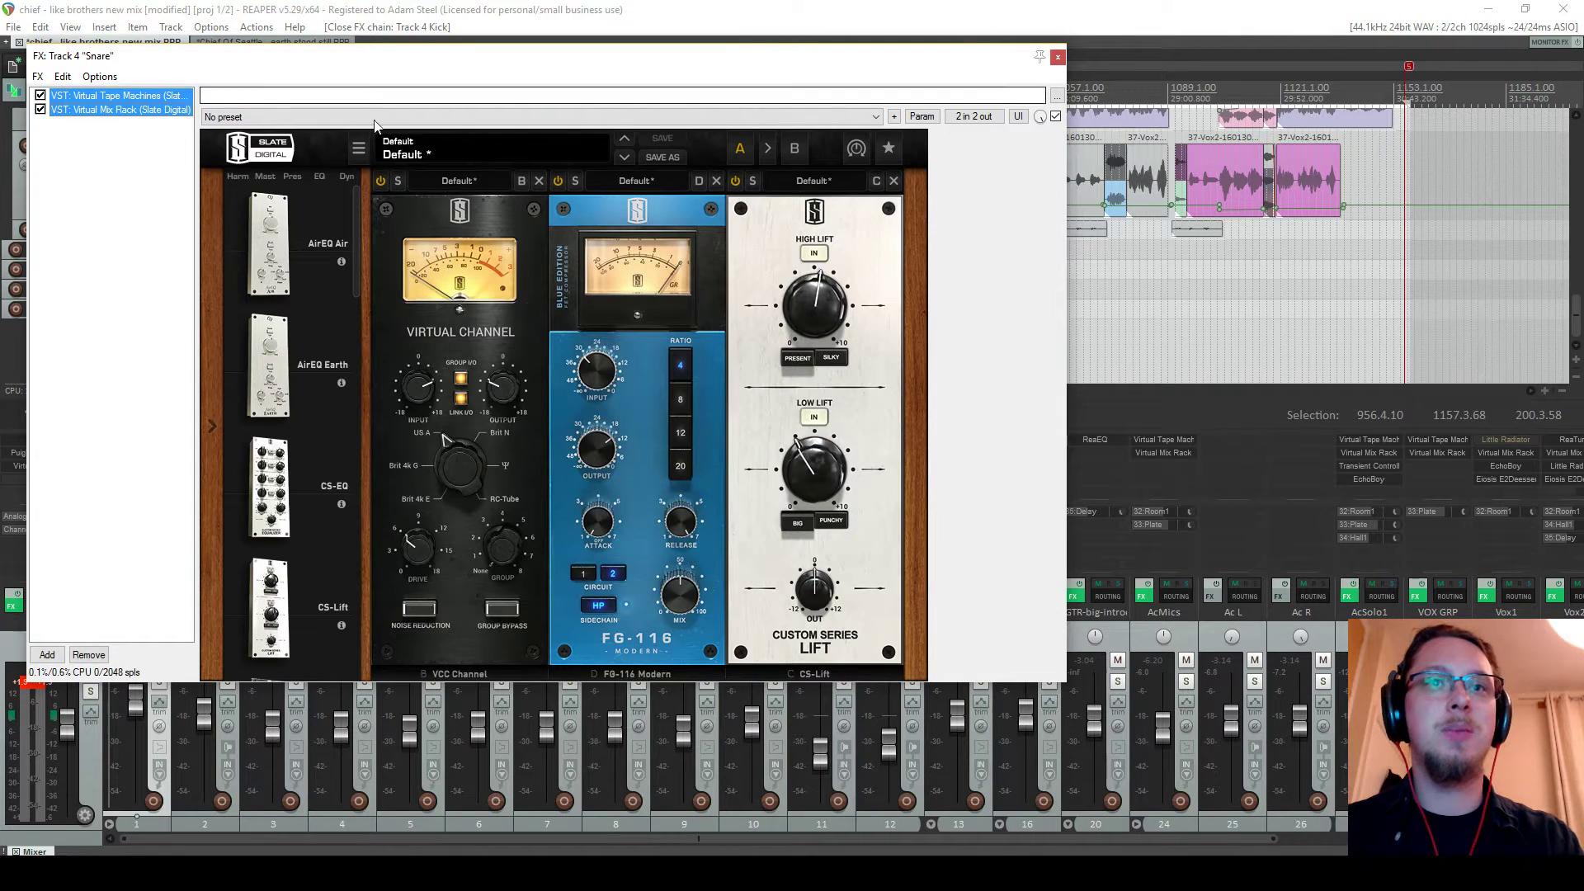
pyautogui.click(495, 220)
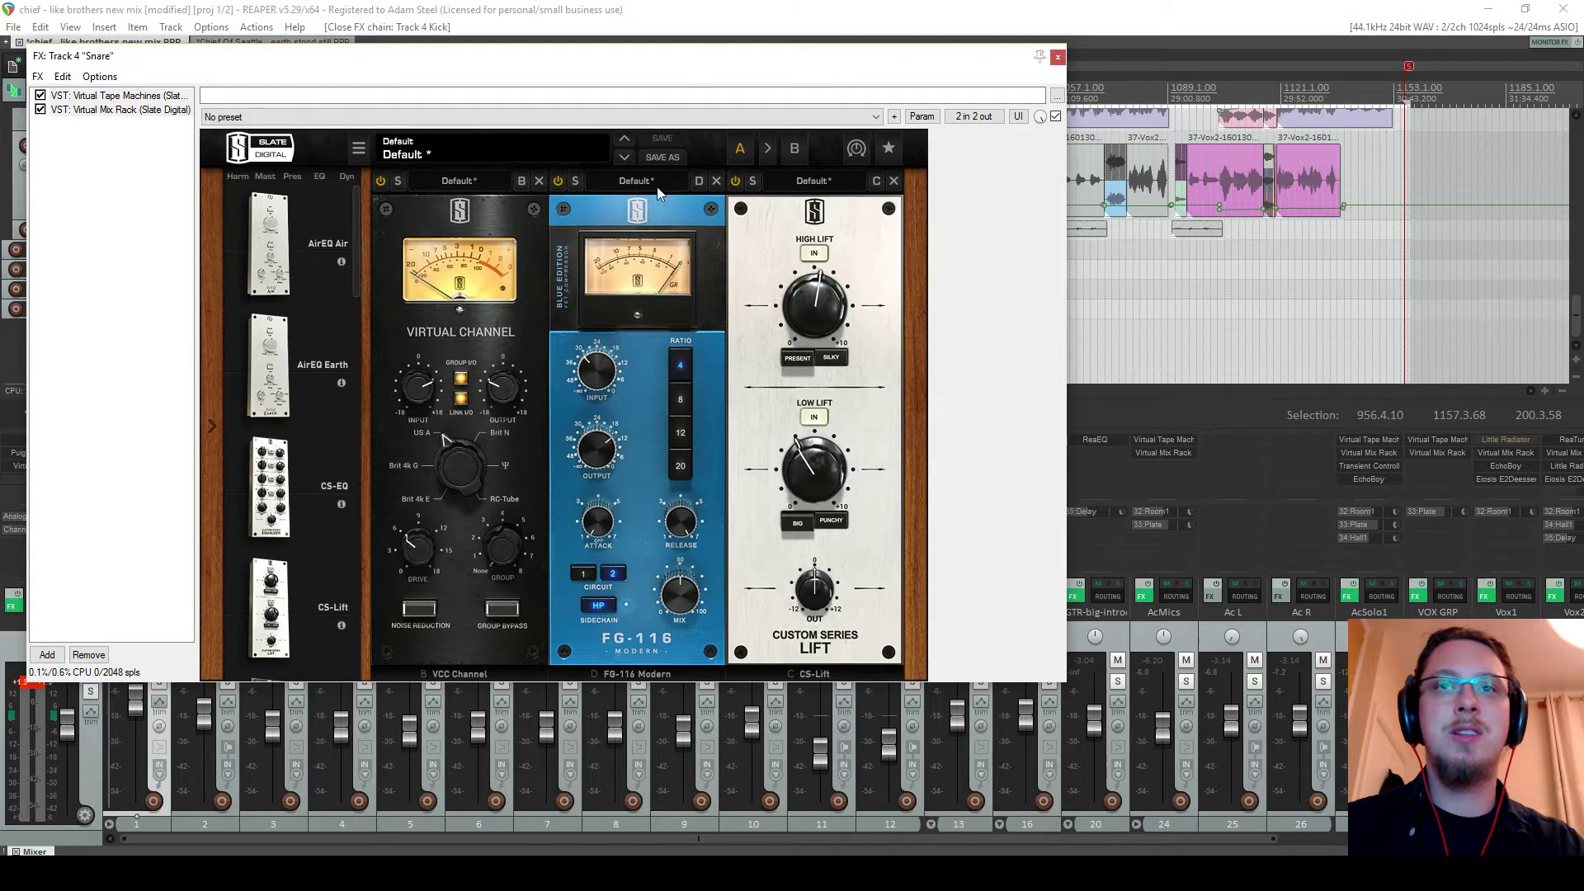
pyautogui.moveTo(682, 56); pyautogui.dragTo(757, 112)
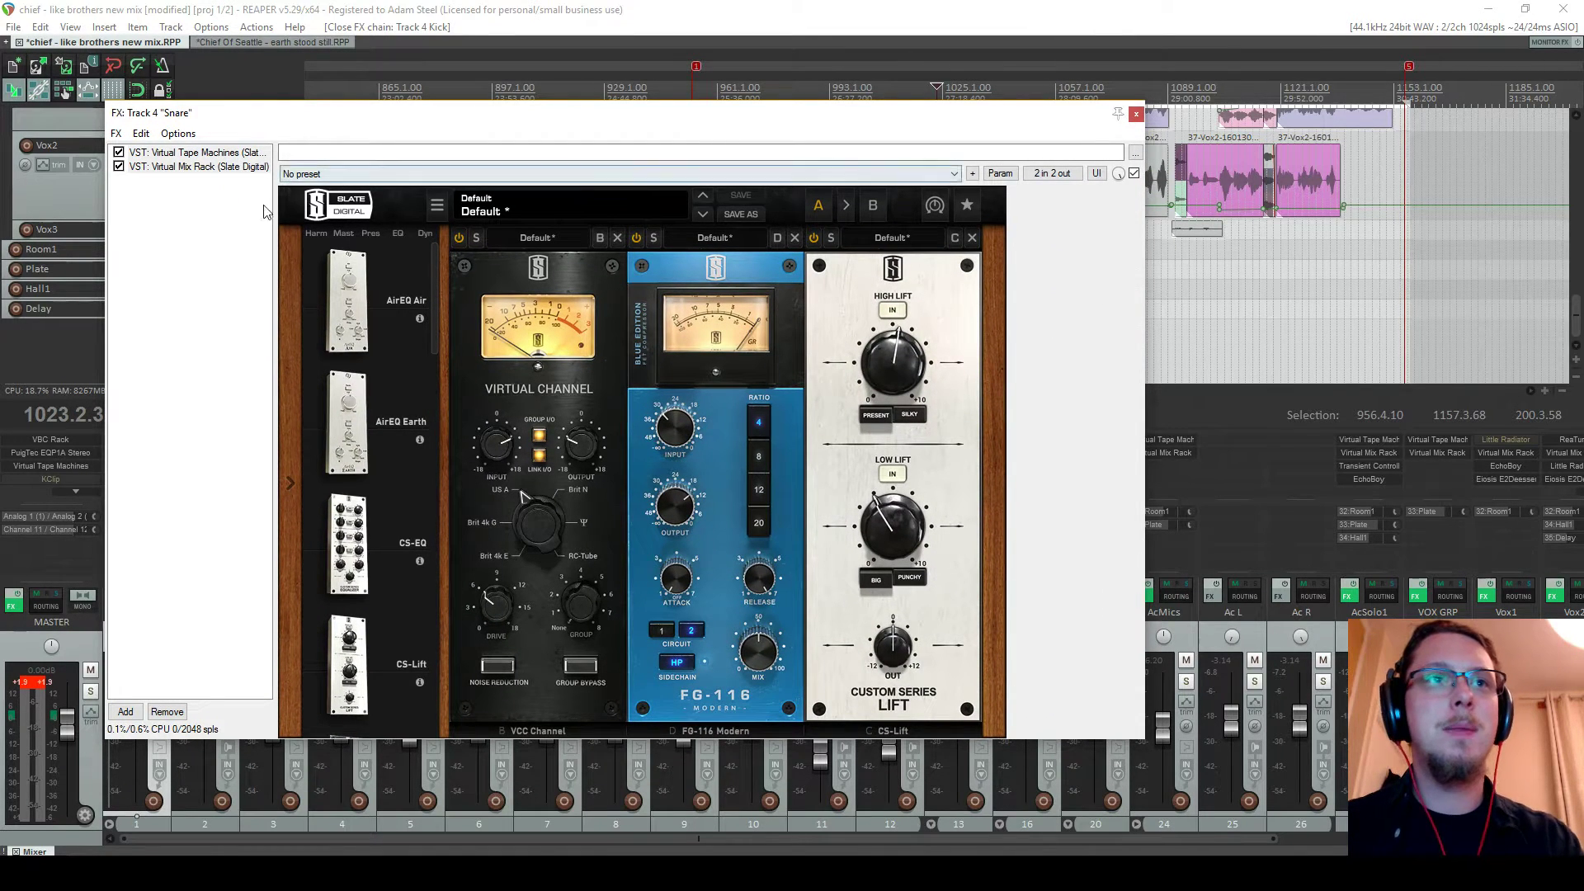
pyautogui.moveTo(219, 217); pyautogui.dragTo(173, 157)
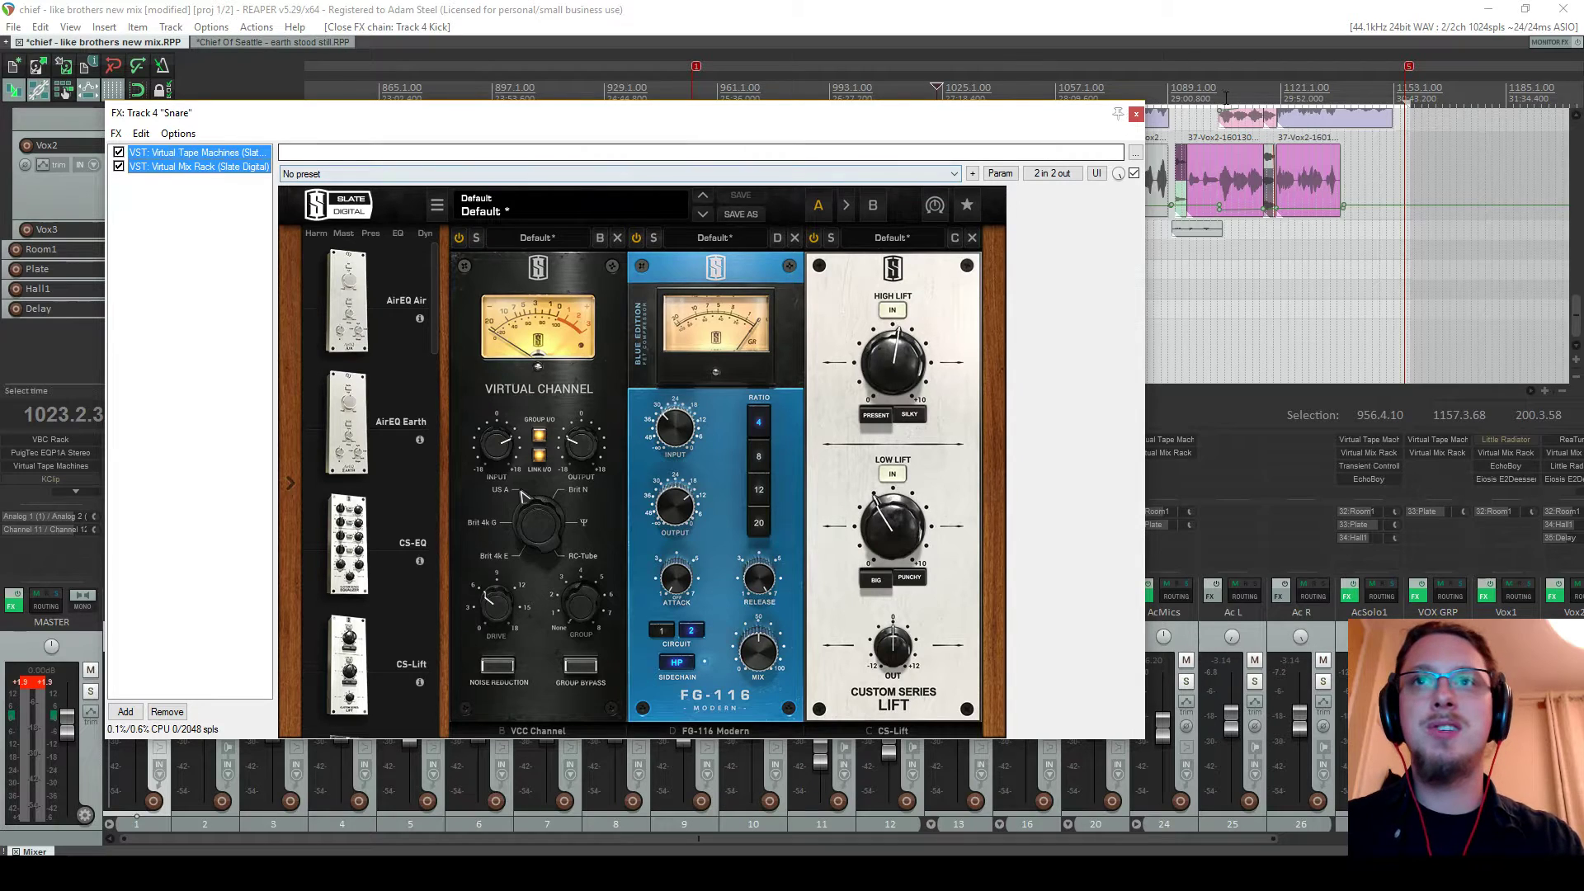
pyautogui.click(1136, 113)
# Paste the copied Snare effects onto the Snare track in earth stood still and close the effects windows
pyautogui.click(263, 46)
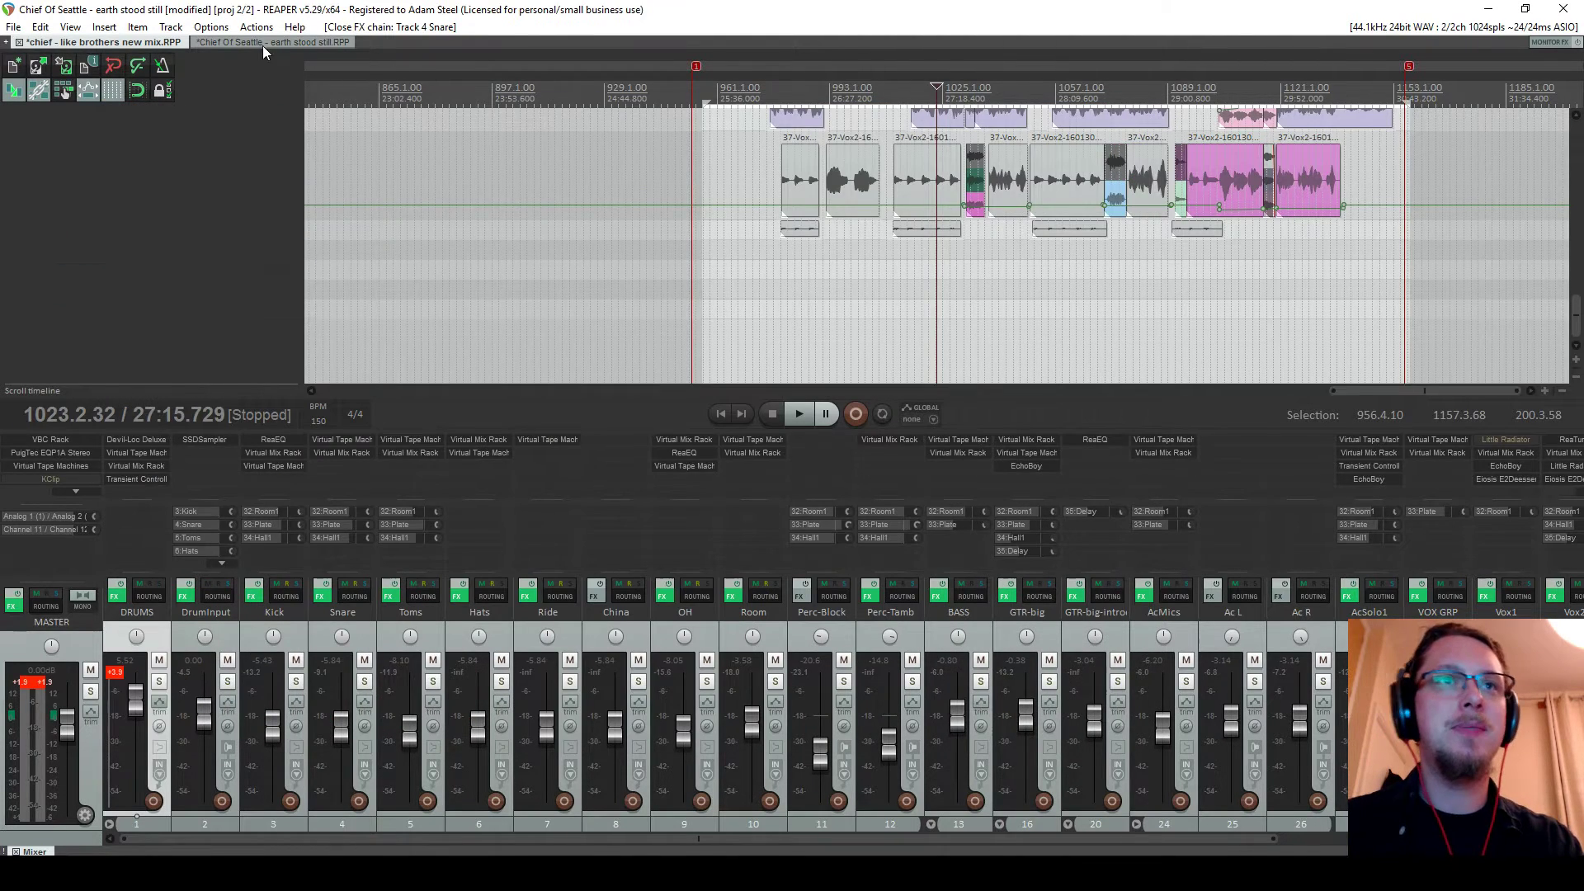
pyautogui.click(389, 595)
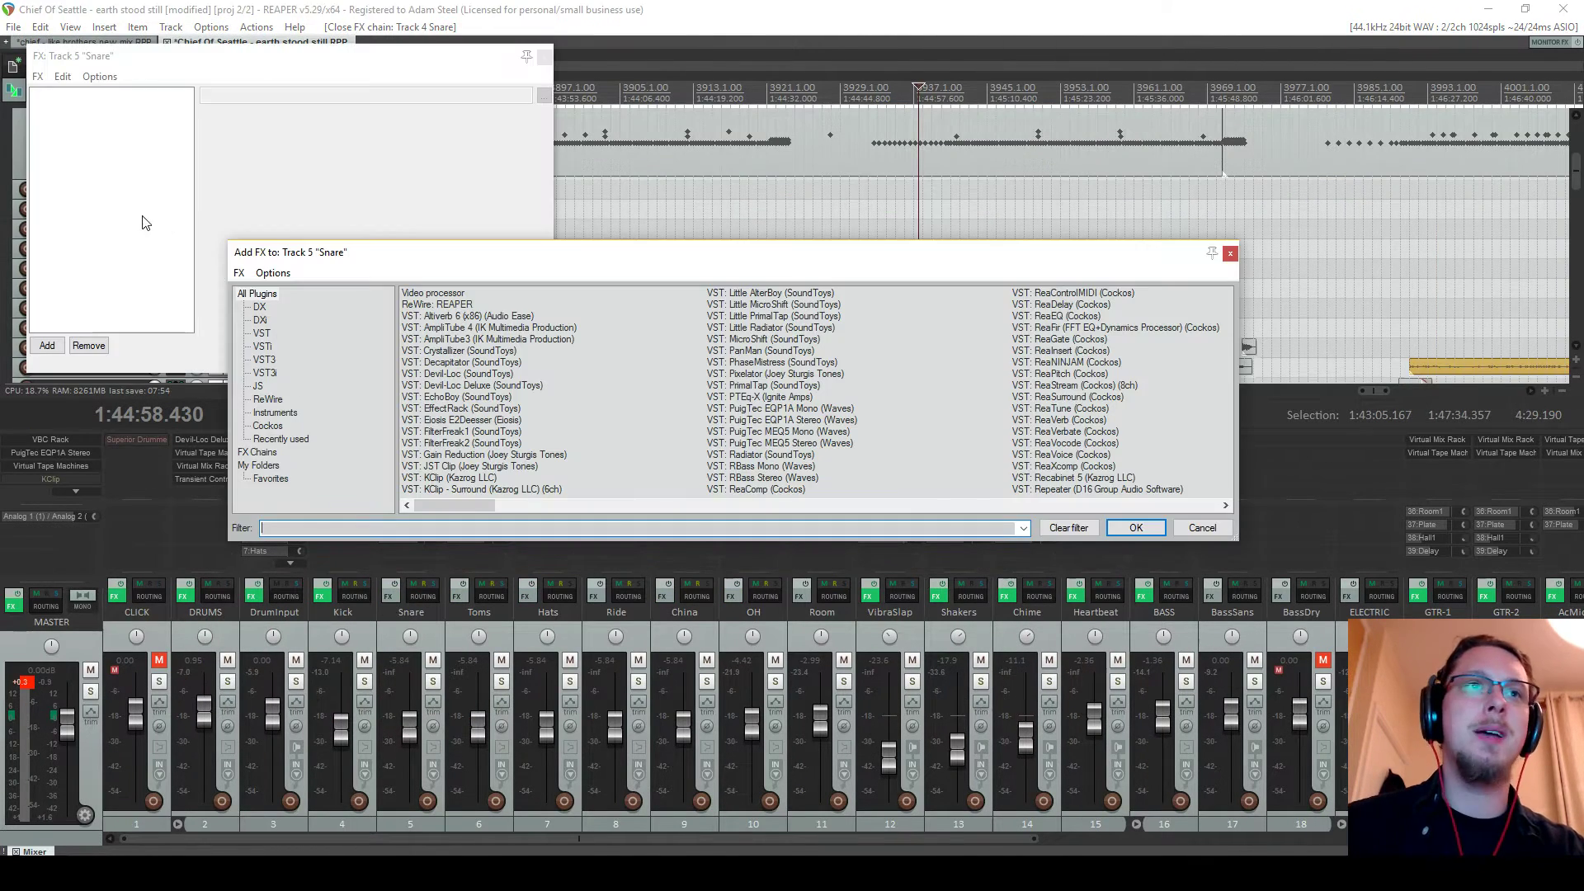
pyautogui.hotkey('ctrl', 'v')
pyautogui.click(1056, 56)
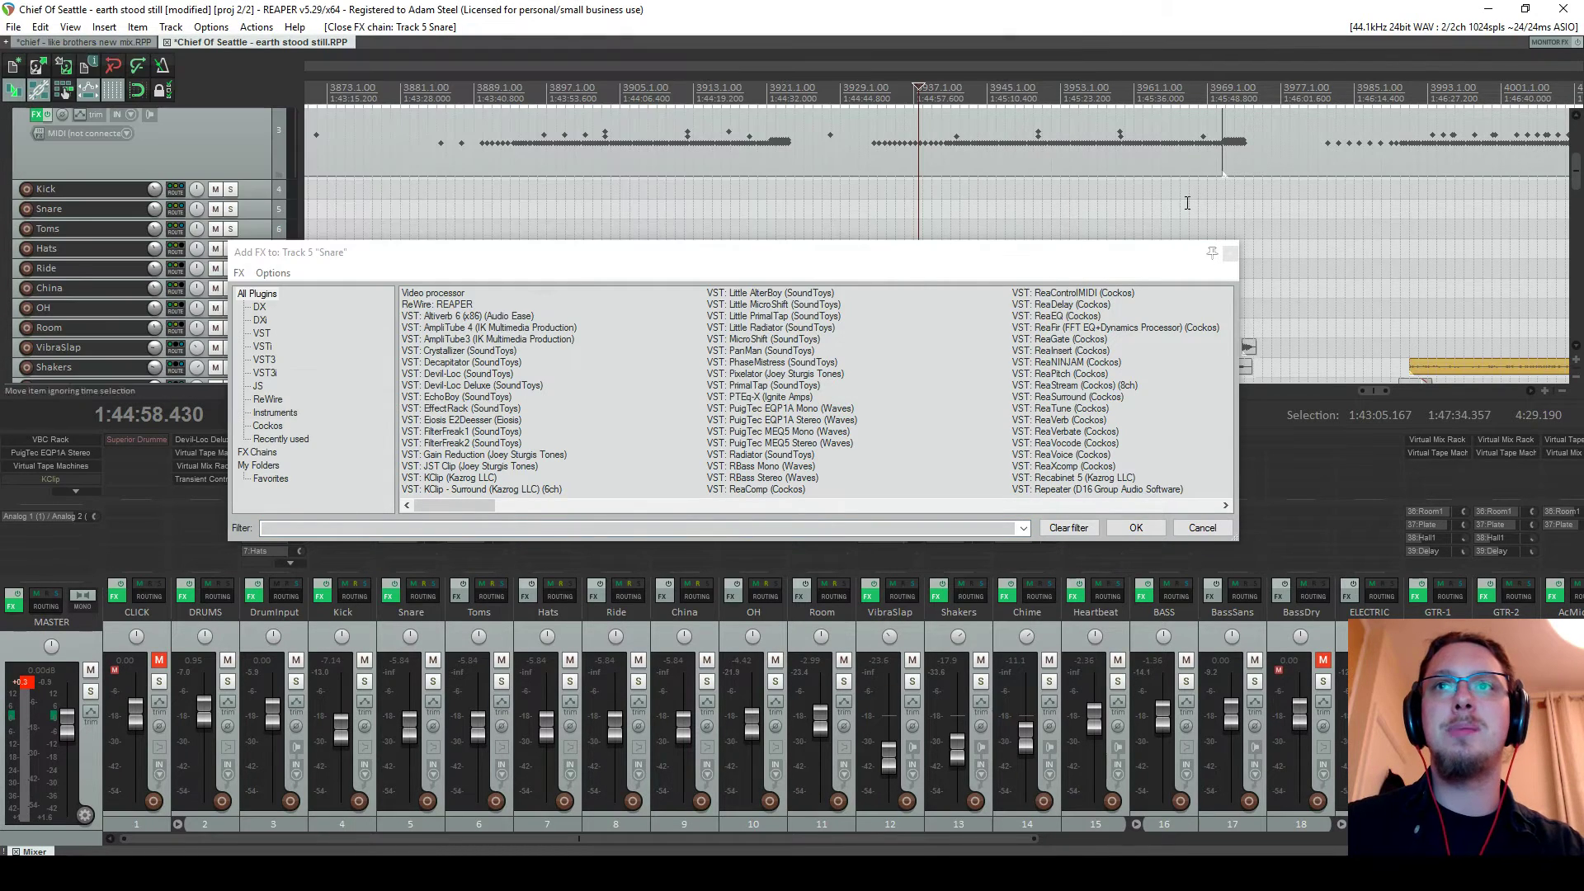
pyautogui.click(1229, 254)
# In the like brothers Toms' Virtual Mix Rack, replace Virtual Mixbuss with a VCC Channel, raising its drive and enabling Noise Reduction
pyautogui.click(99, 43)
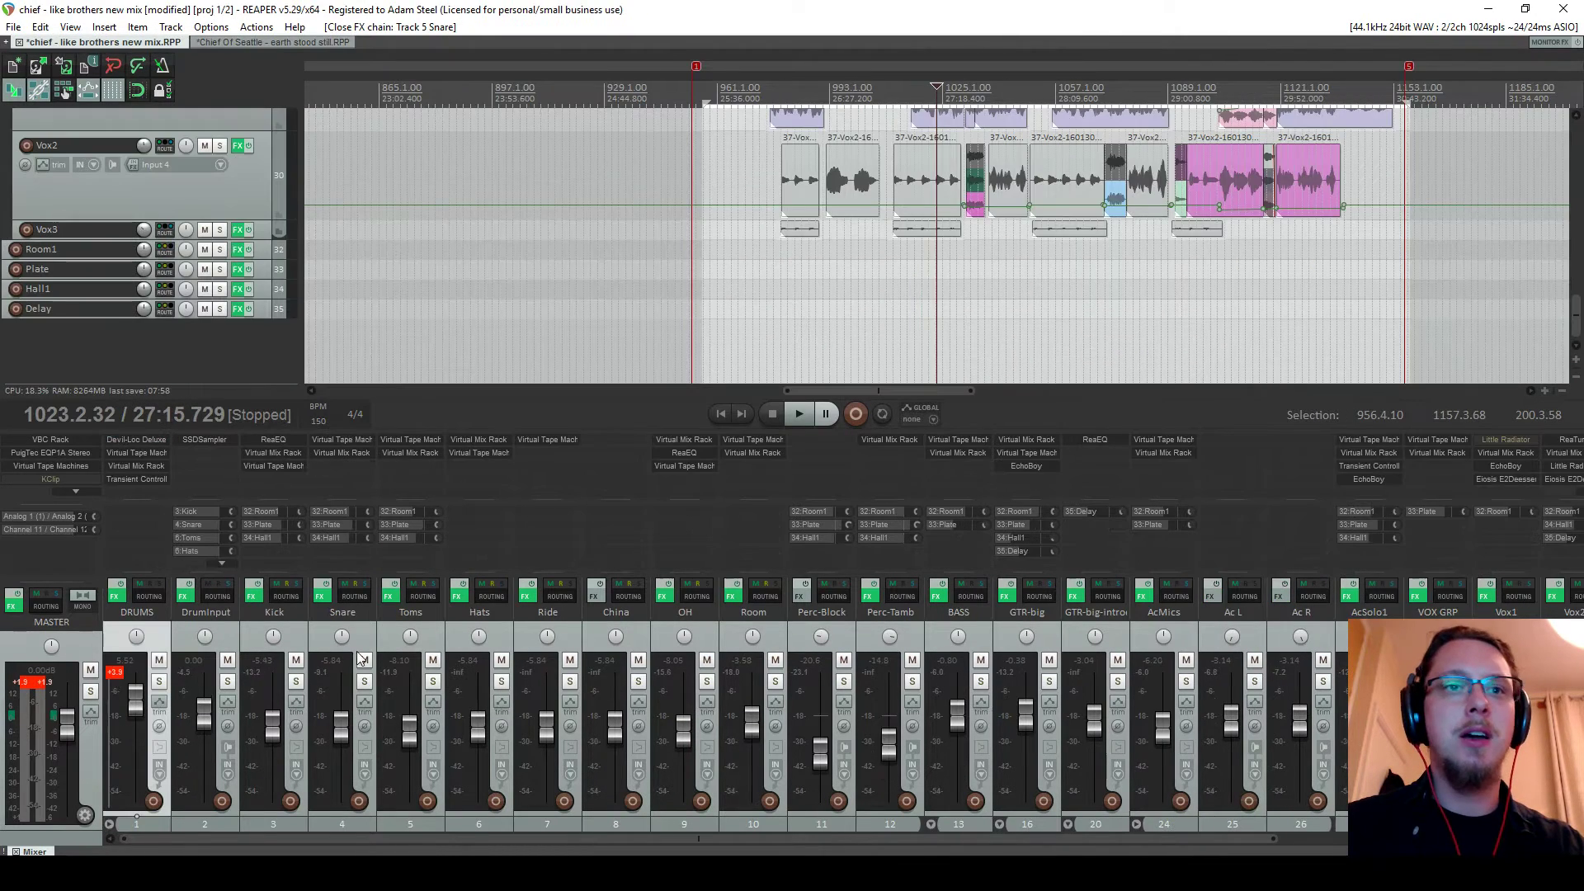
pyautogui.click(385, 597)
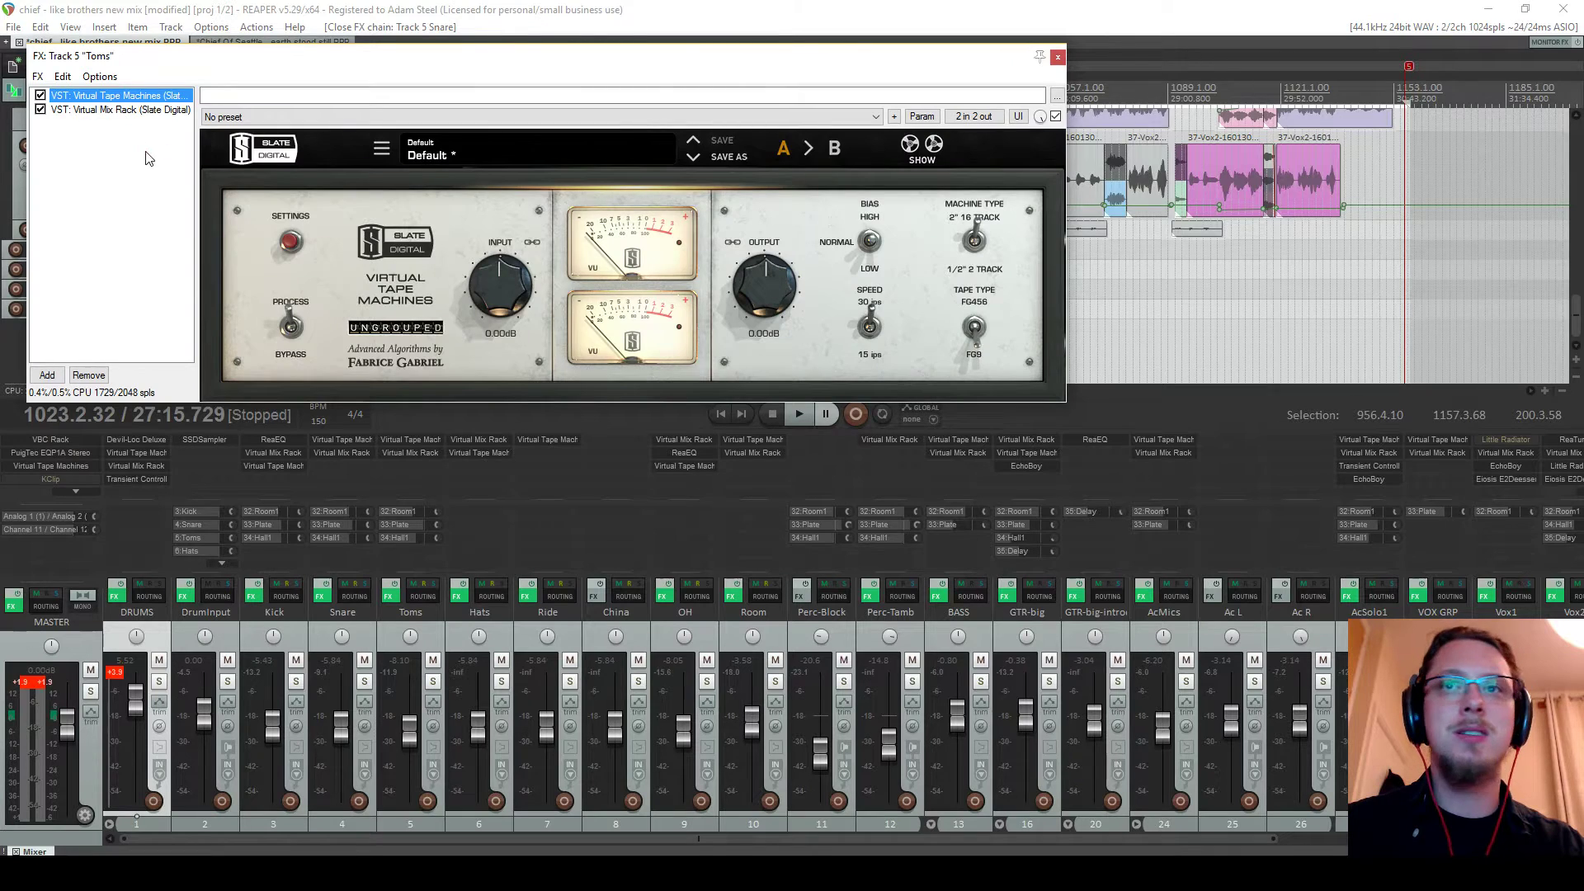
pyautogui.click(131, 111)
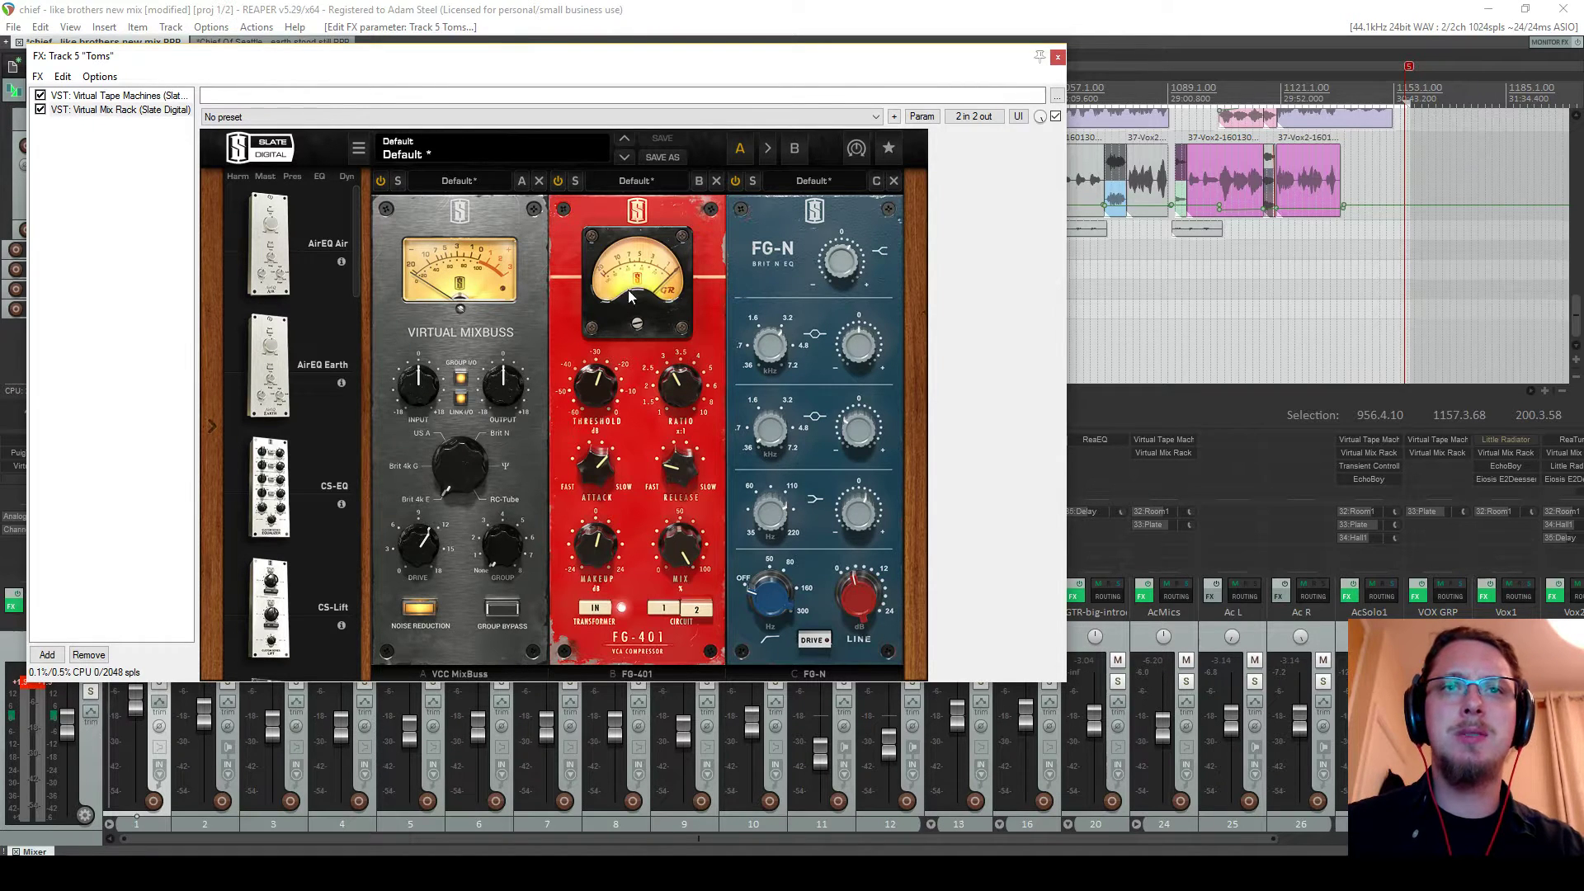
pyautogui.scroll(-15, 305, 321)
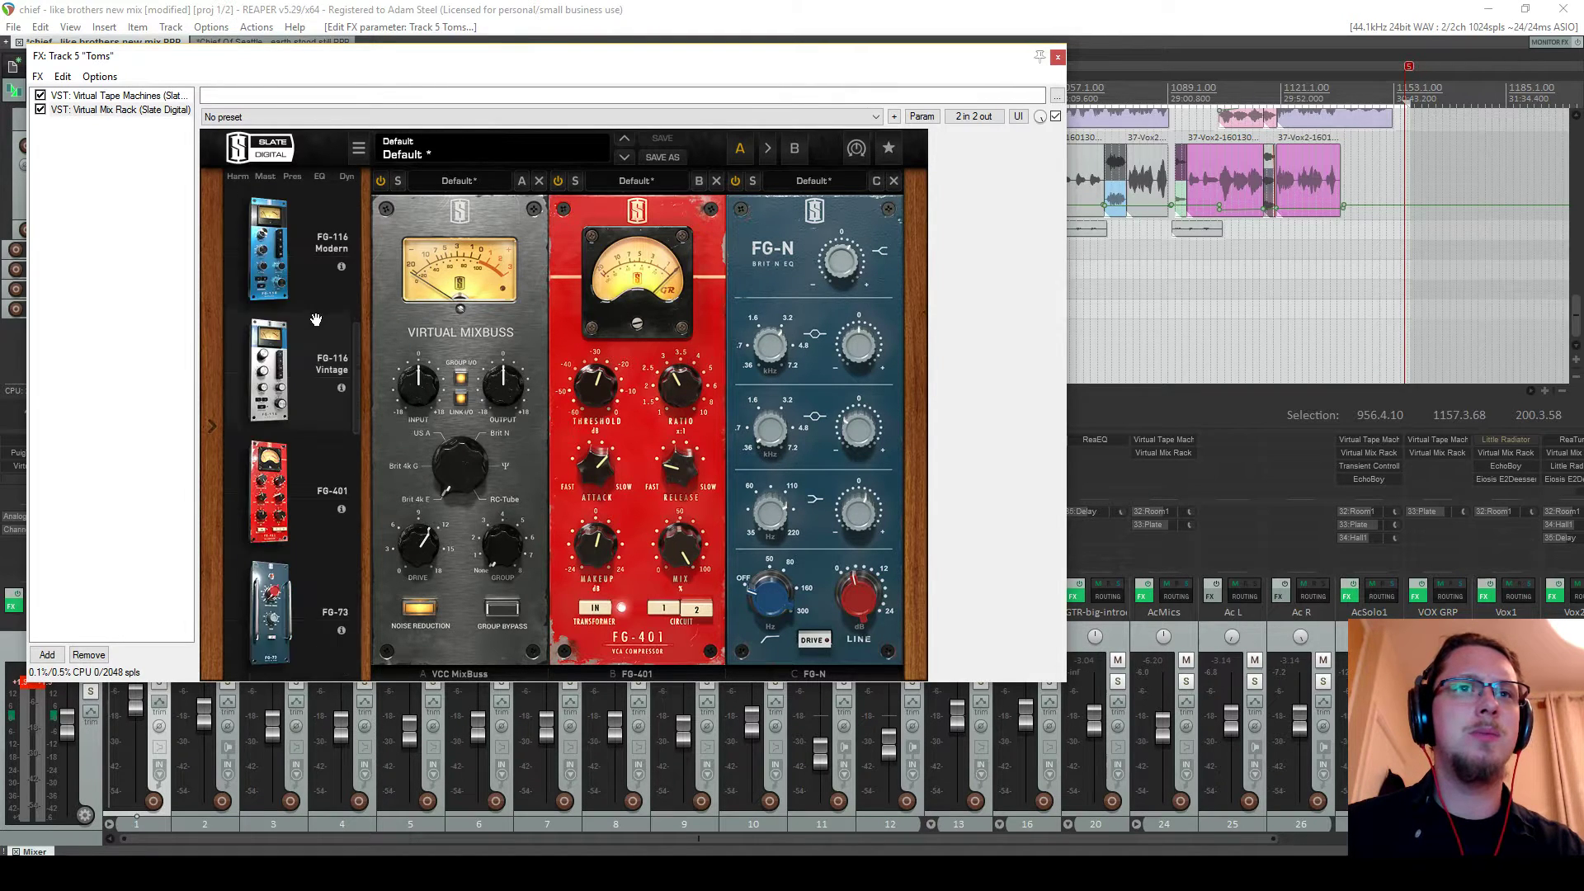
pyautogui.moveTo(300, 487); pyautogui.dragTo(462, 446)
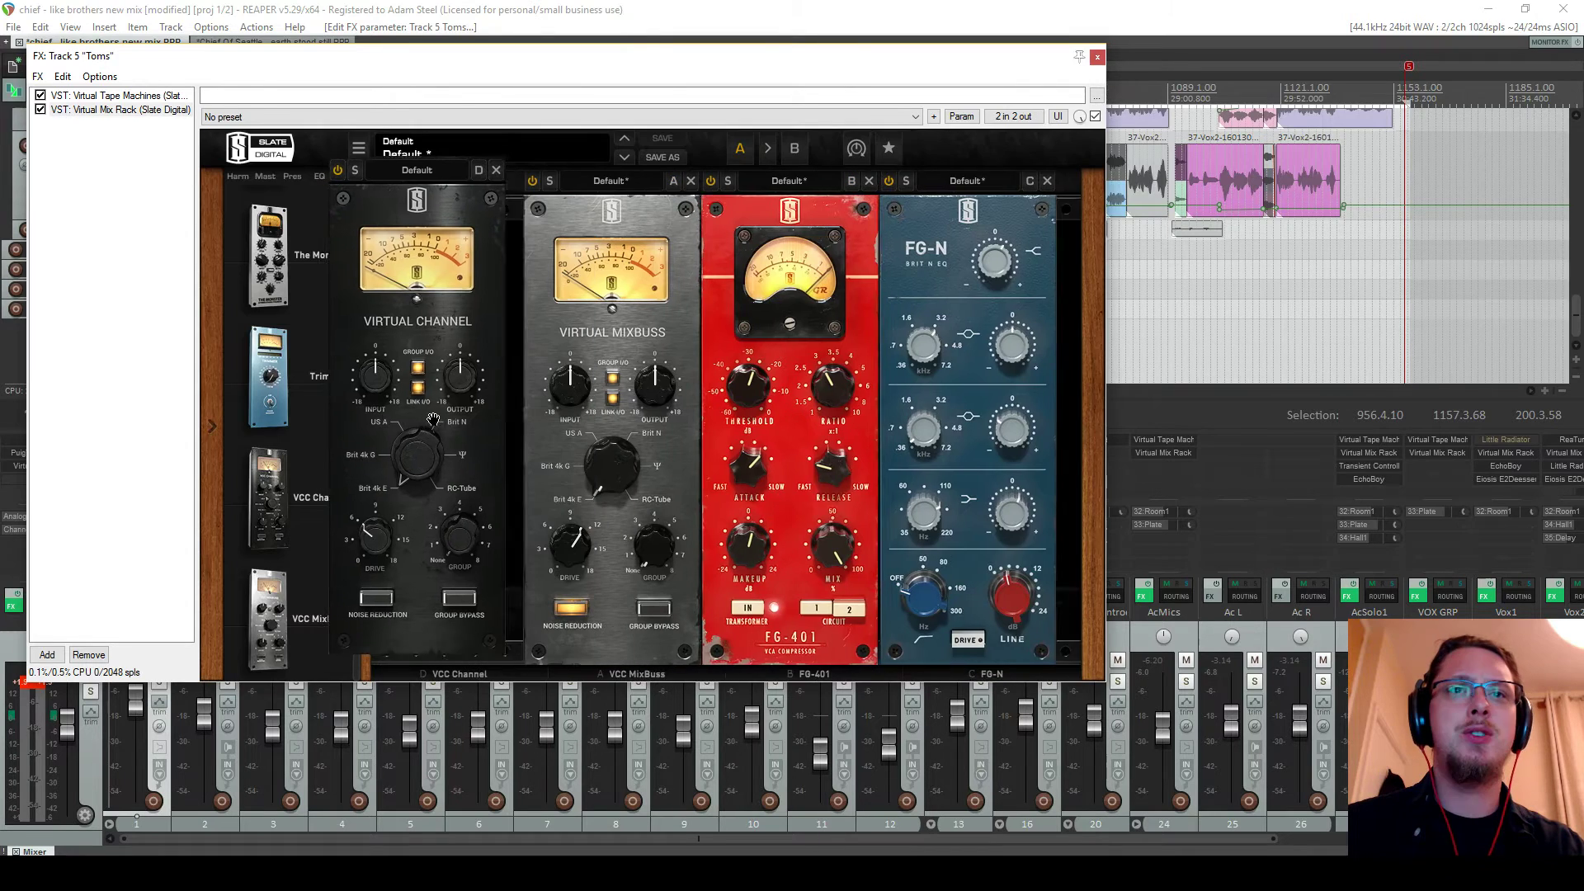
pyautogui.moveTo(419, 532)
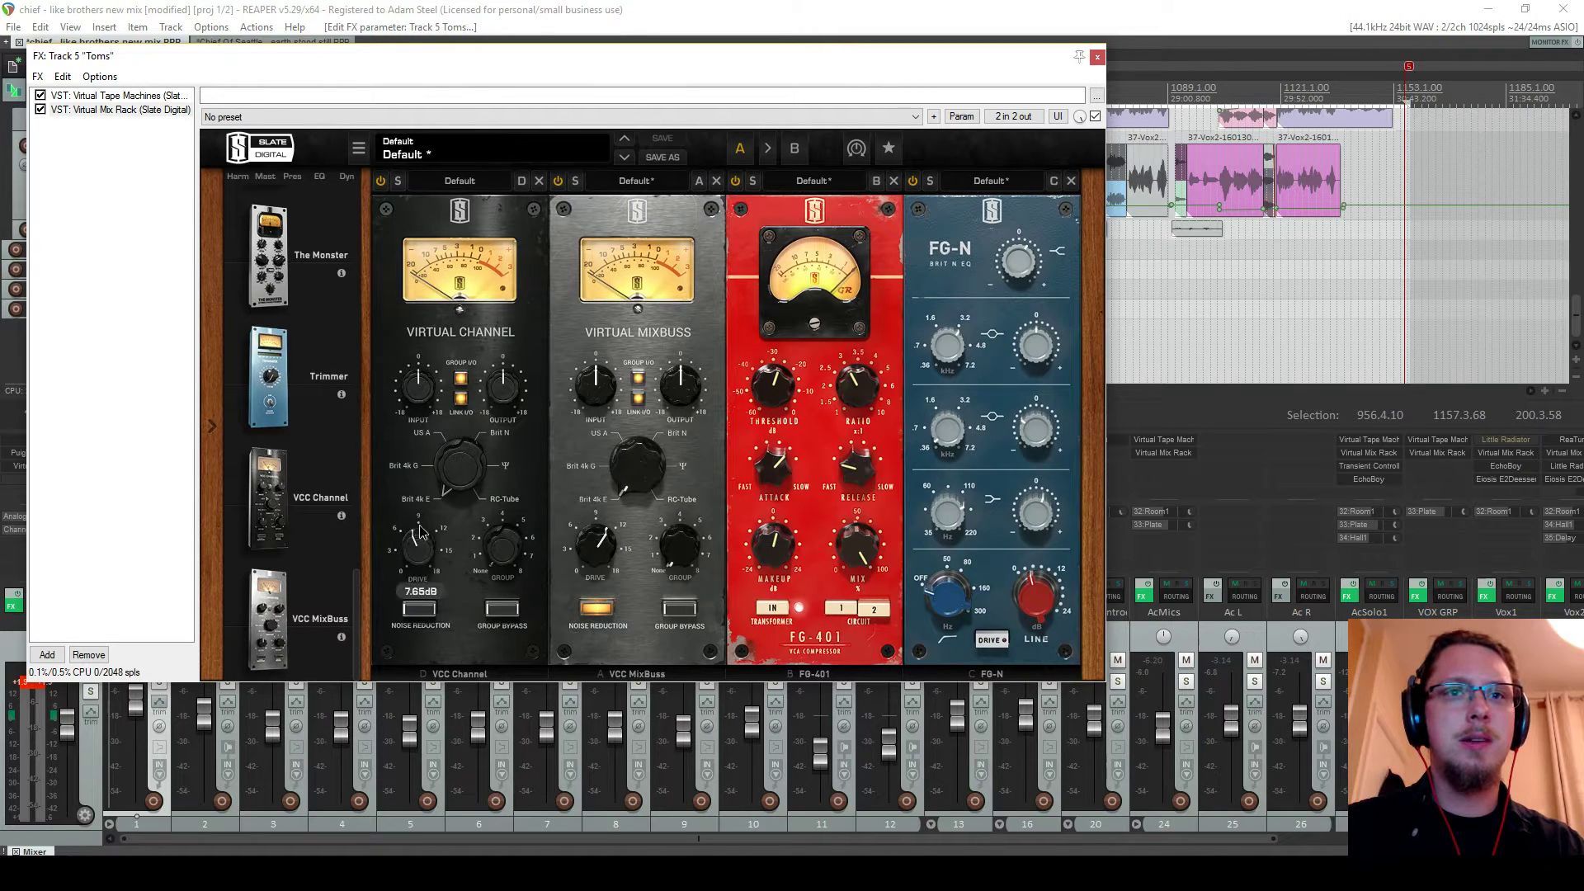
pyautogui.click(716, 180)
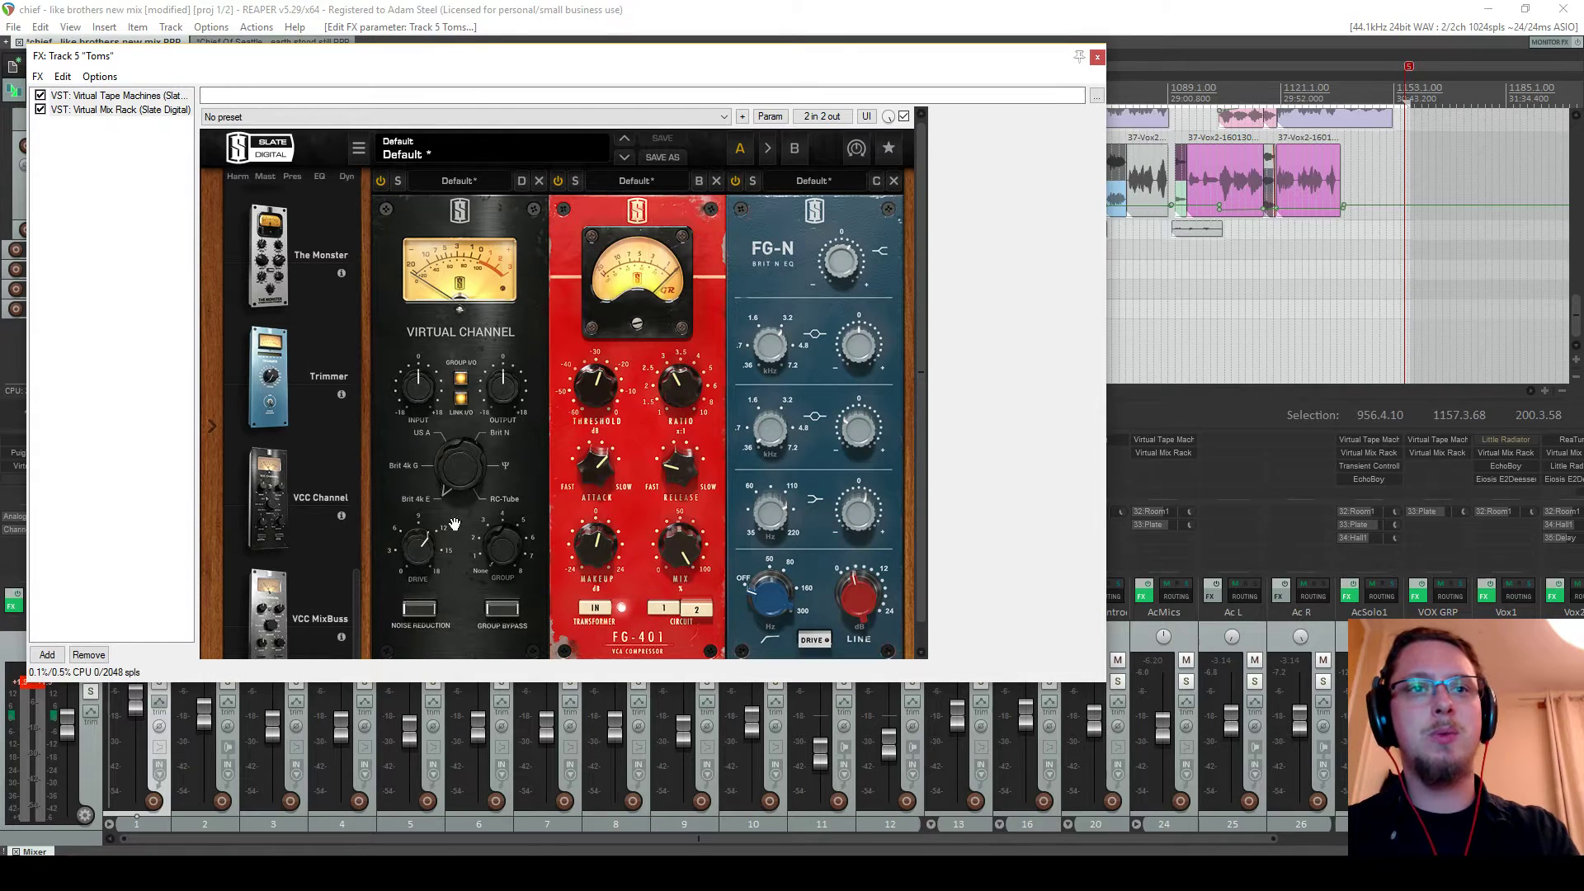
pyautogui.click(419, 614)
# Copy Virtual Tape Machines and Virtual Mix Rack from the like brothers Toms track onto Toms in earth stood still
pyautogui.hotkey('ctrl', 'a')
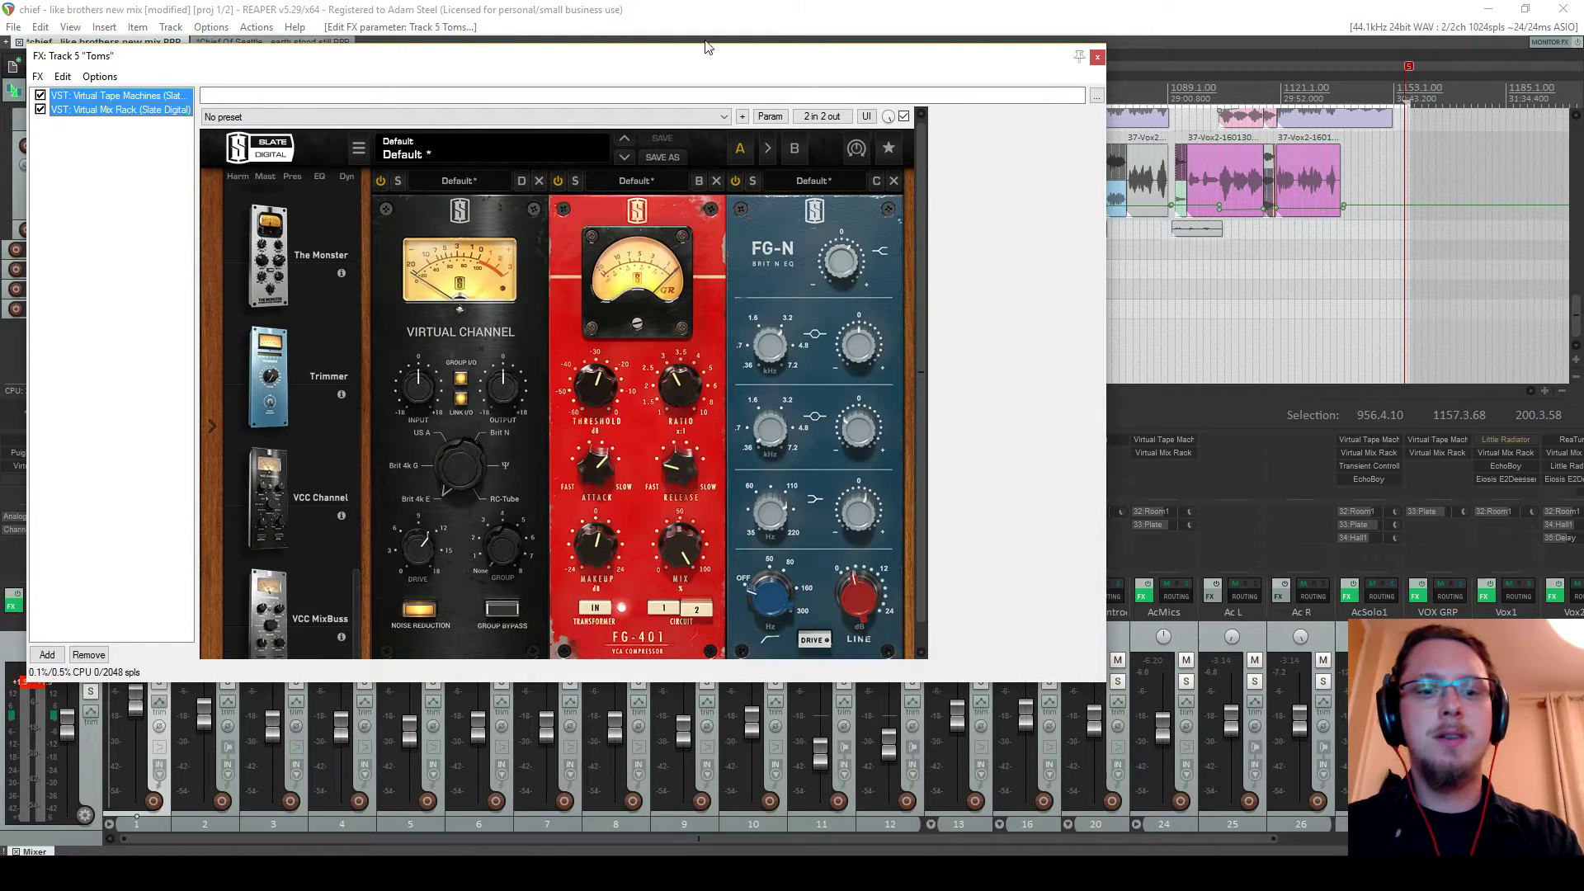
pyautogui.click(1097, 58)
pyautogui.click(287, 42)
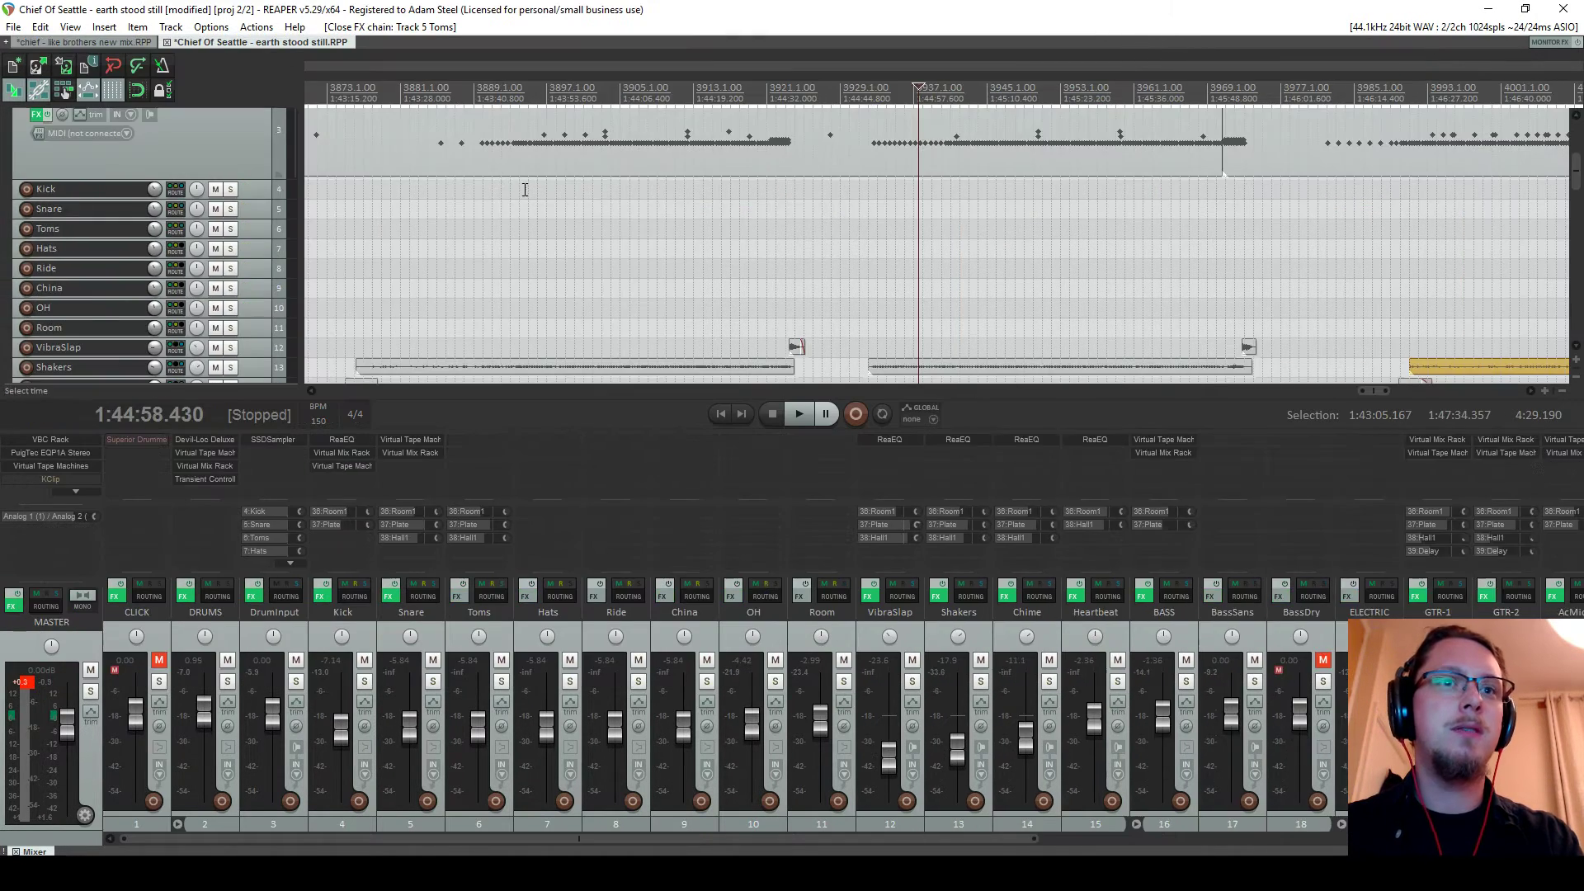
pyautogui.click(456, 596)
pyautogui.click(127, 202)
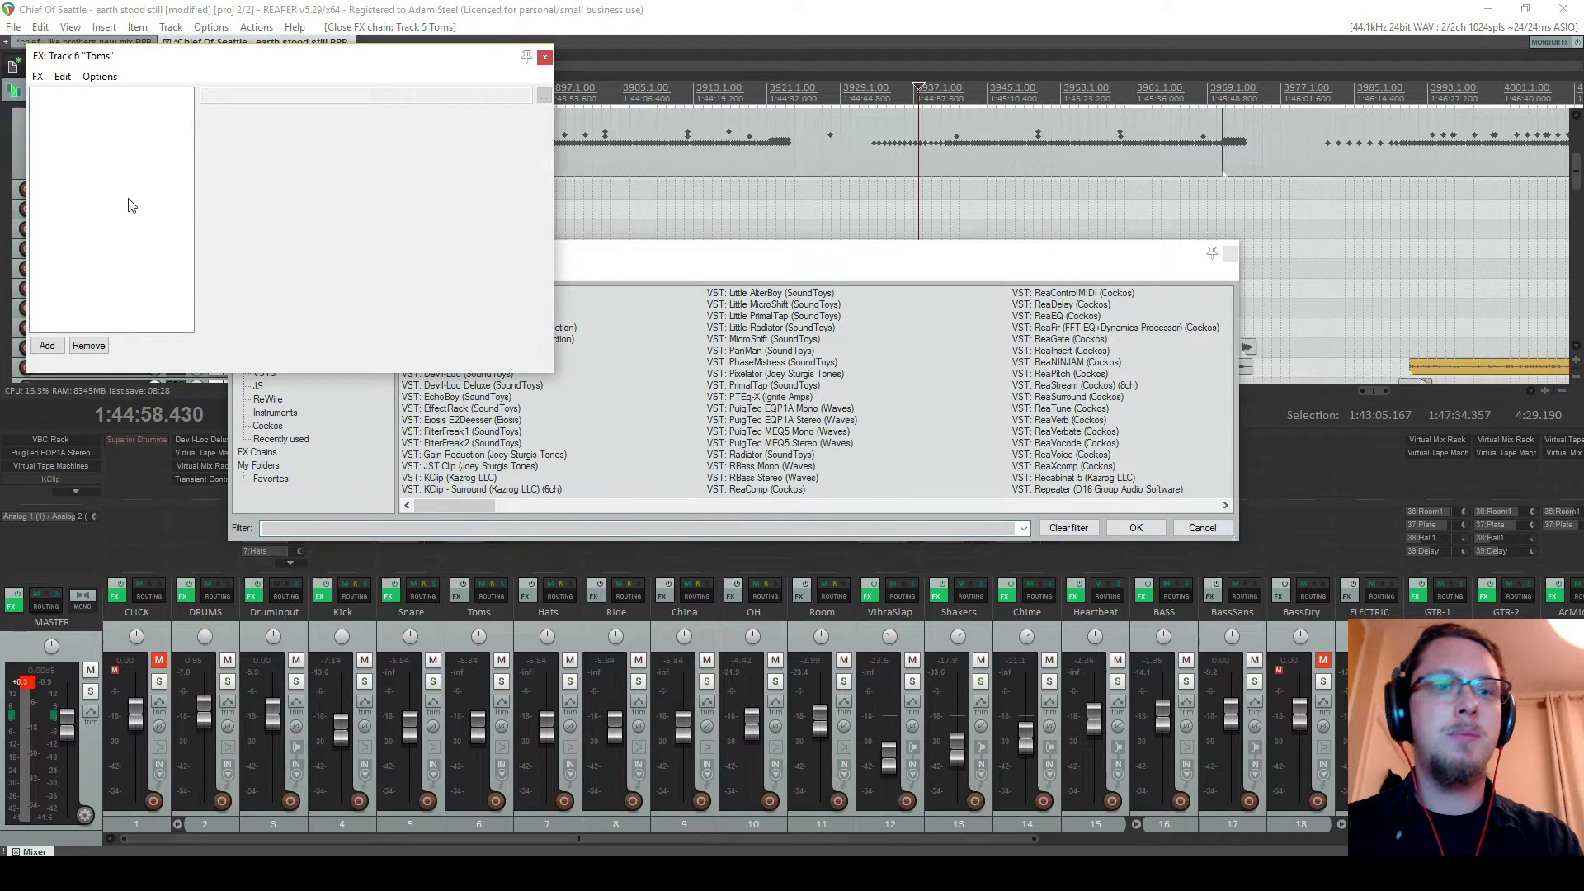
pyautogui.hotkey('ctrl', 'v')
pyautogui.click(1058, 57)
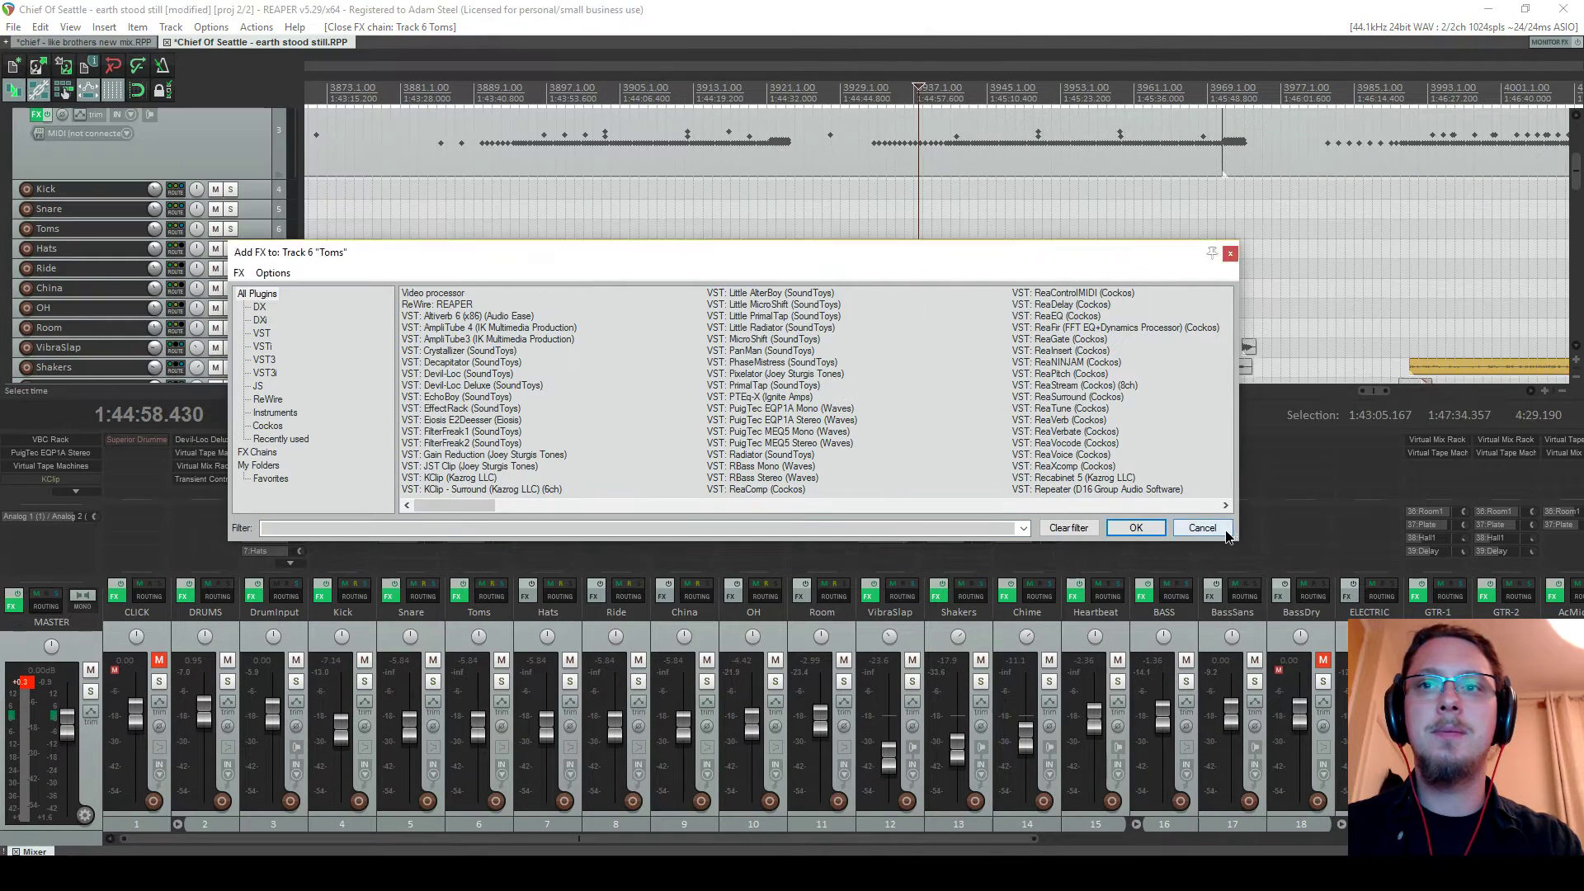
pyautogui.click(1136, 528)
# Check the like brothers Hats track's Virtual Mix Rack and copy its Virtual Mix Rack and Virtual Tape Machines
pyautogui.click(105, 42)
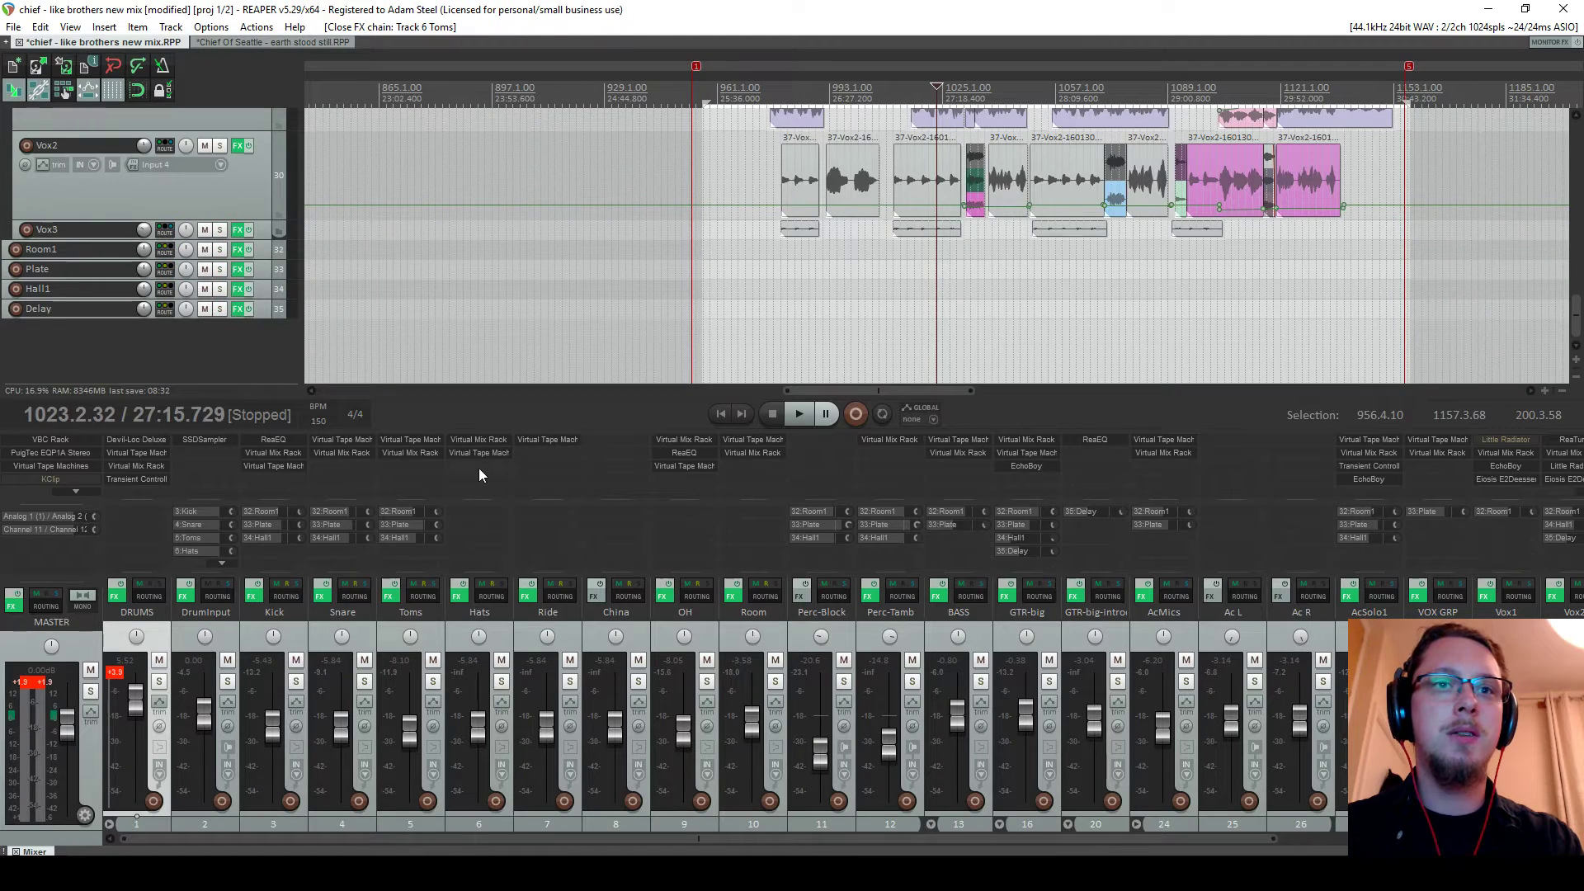
pyautogui.click(473, 439)
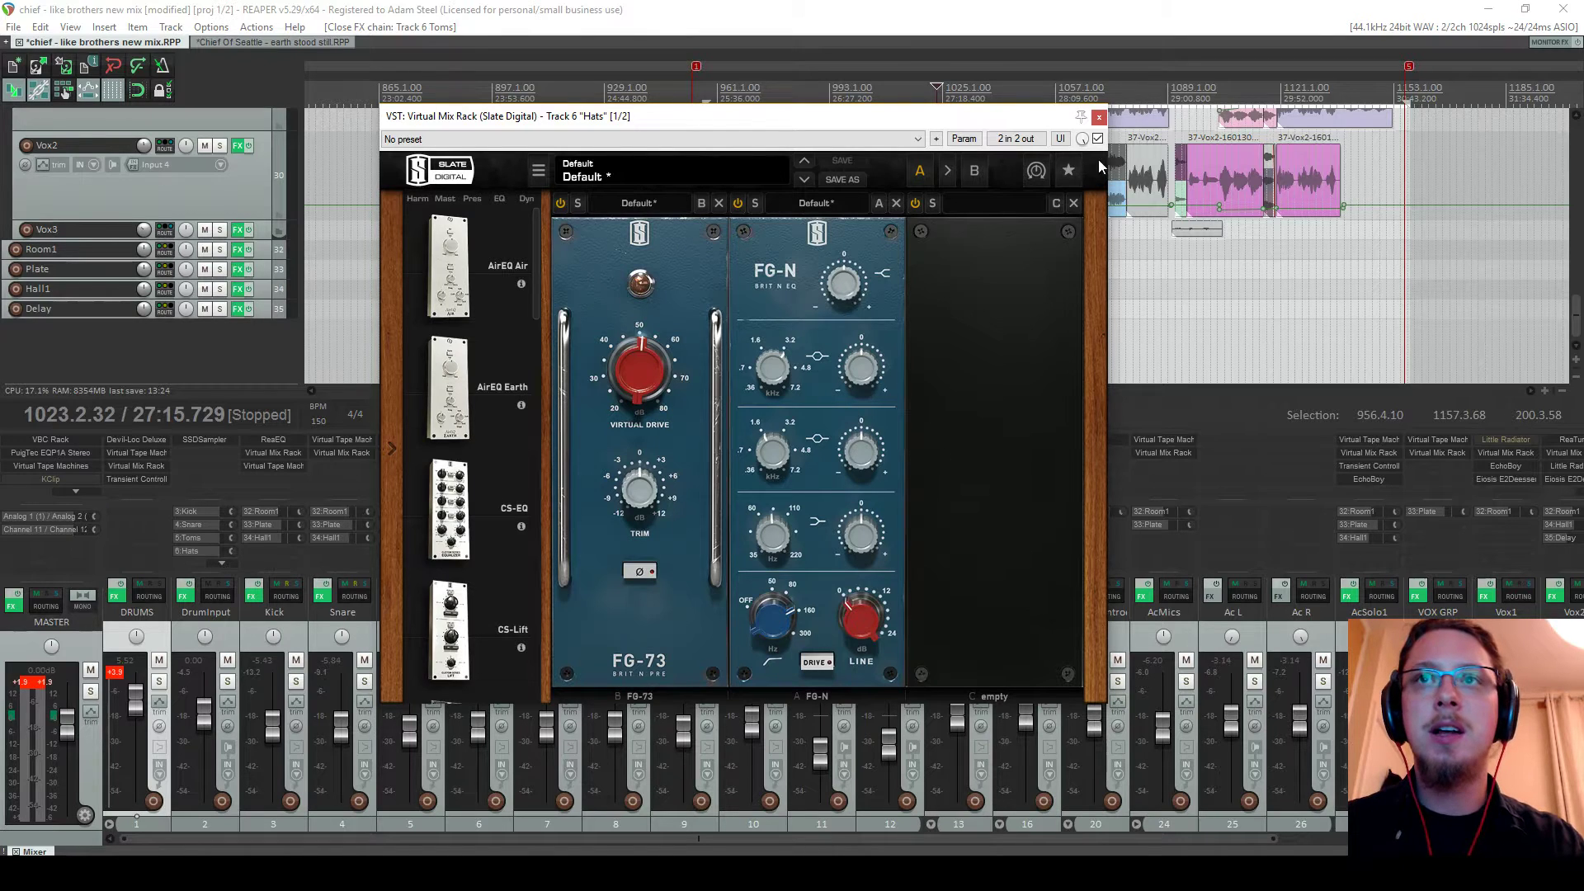
pyautogui.click(1098, 119)
pyautogui.click(459, 596)
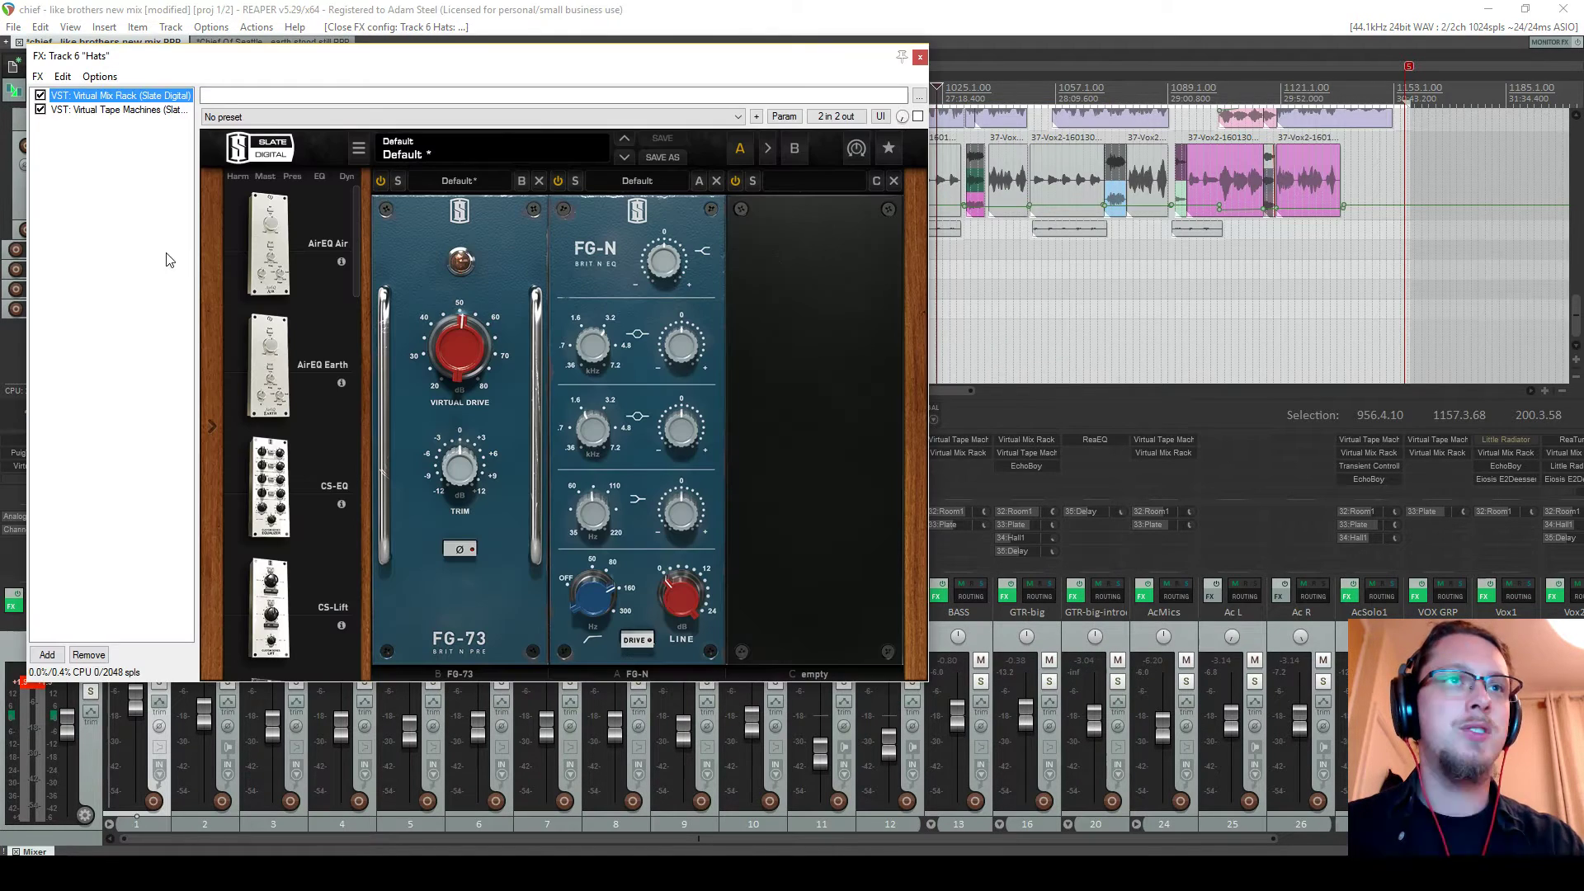
pyautogui.click(919, 57)
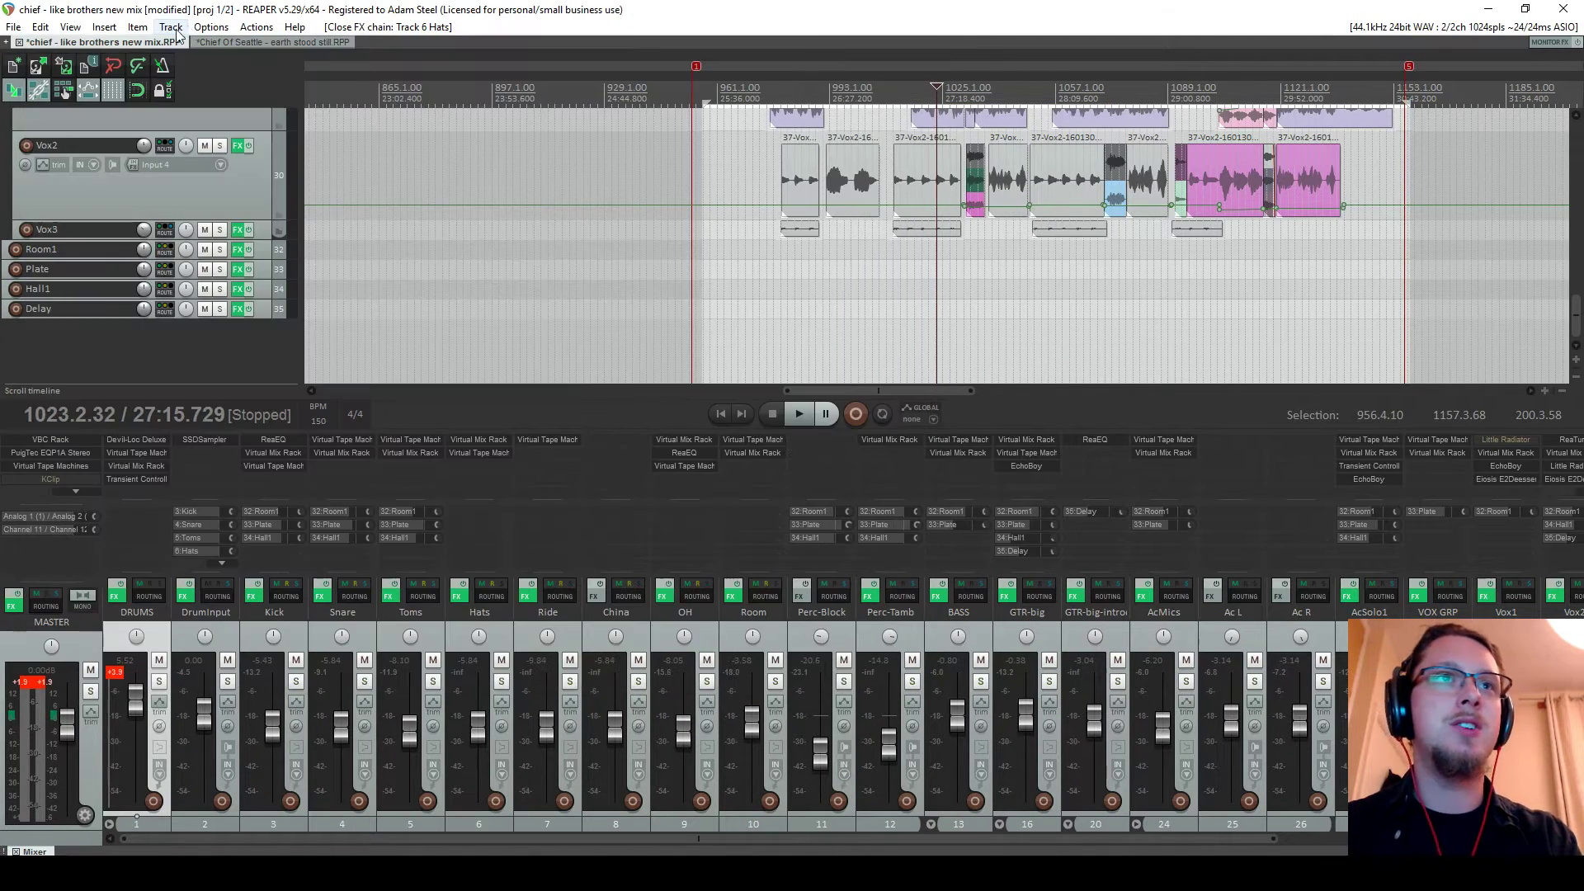
# Paste the copied Hats effects onto the Hats track in the earth stood still project
pyautogui.click(236, 43)
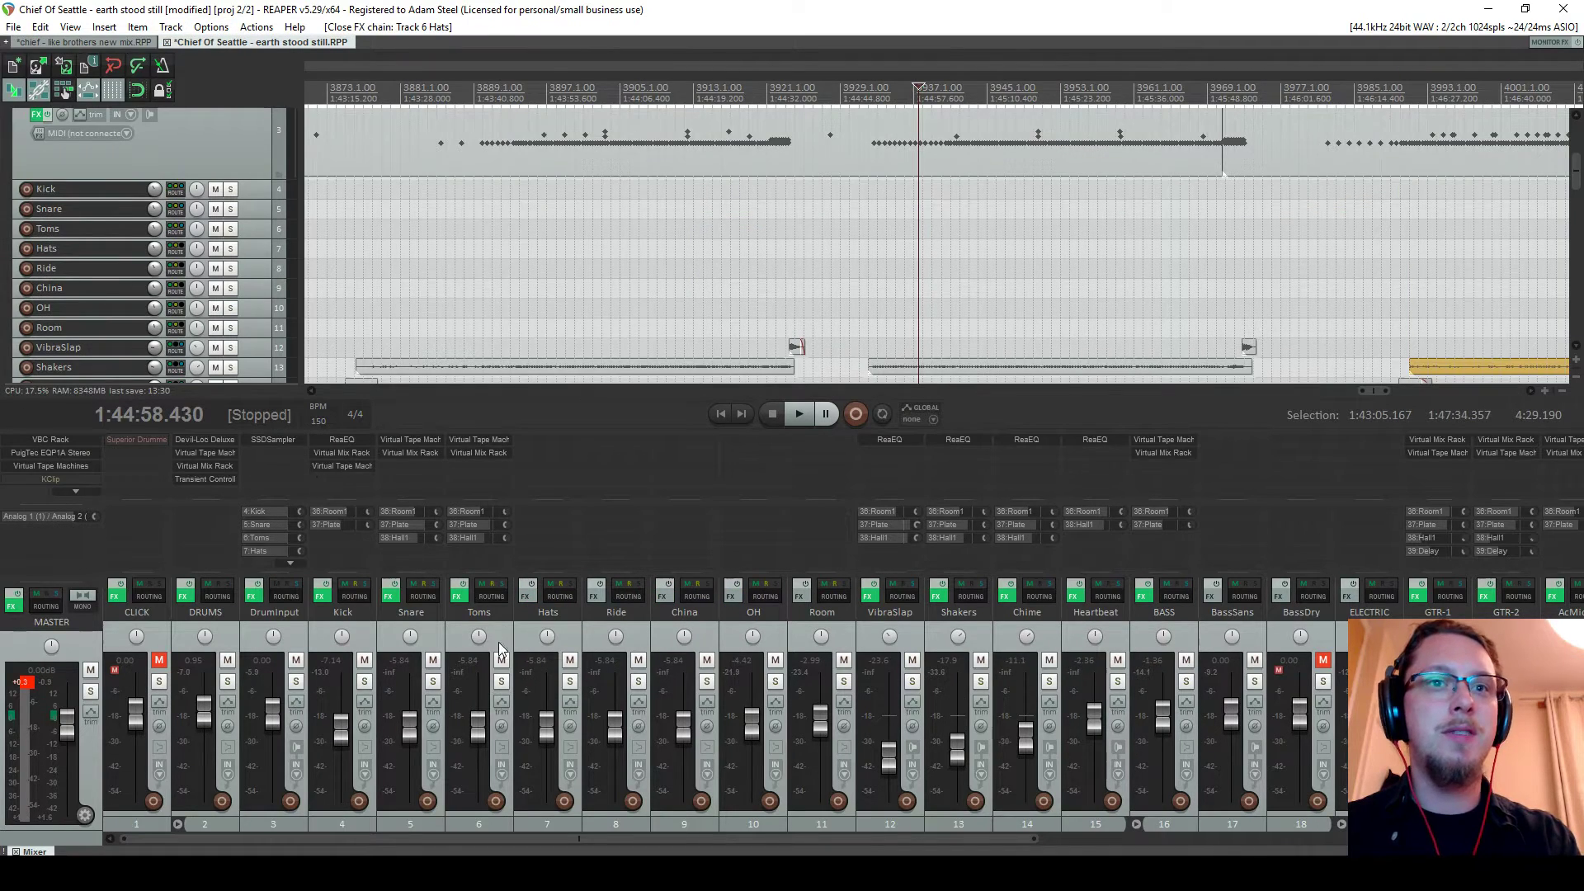
pyautogui.click(525, 595)
pyautogui.click(116, 210)
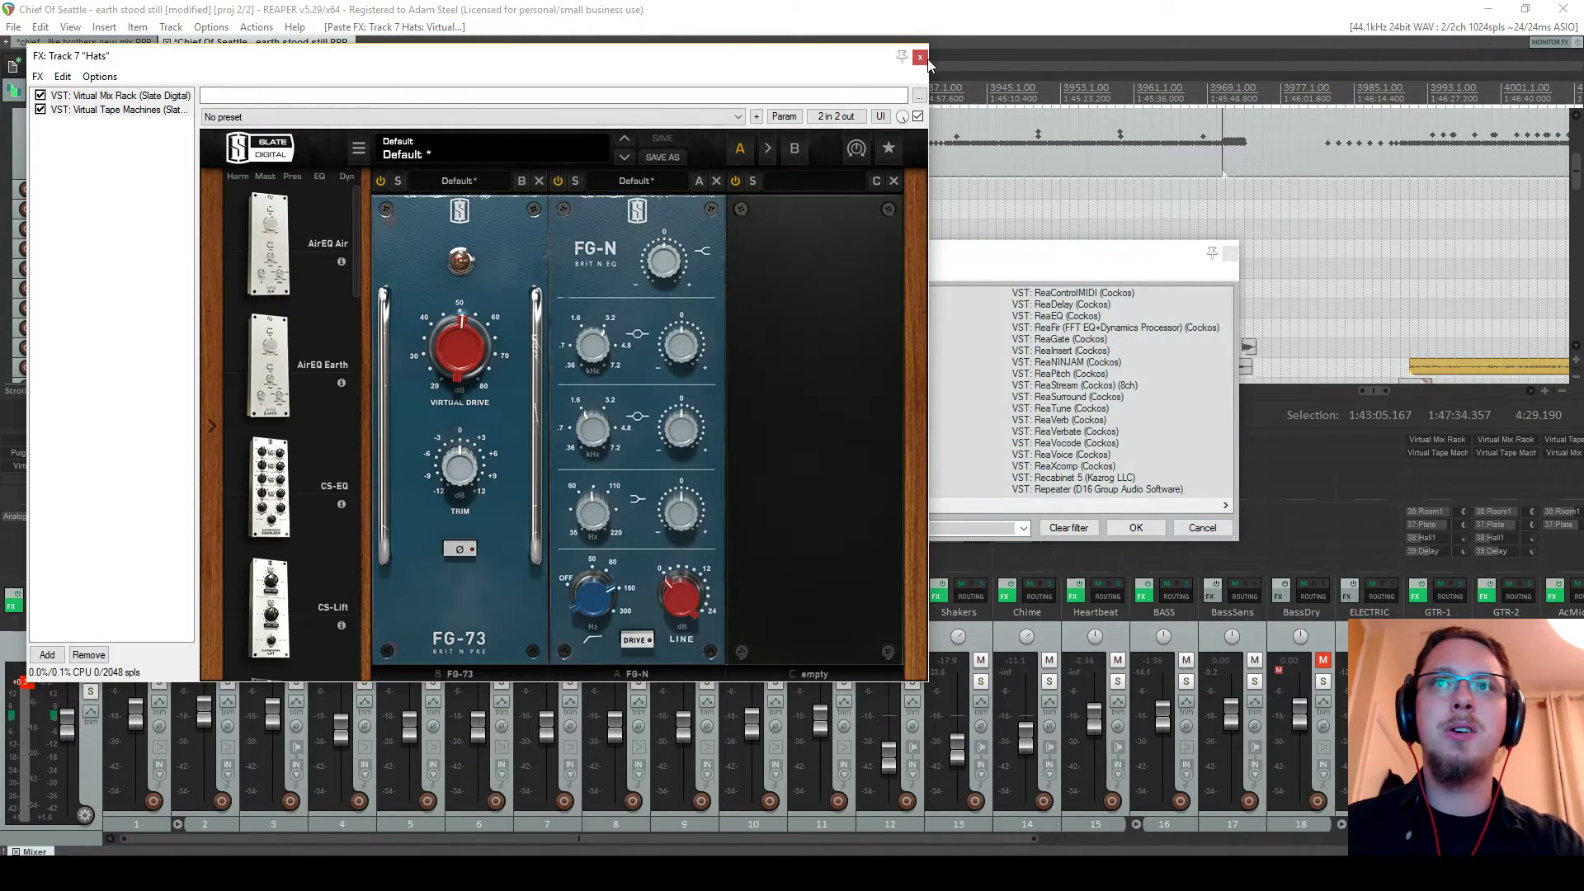
# Copy Virtual Tape Machines from the Hats track onto the Ride track in the earth stood still project
pyautogui.click(920, 57)
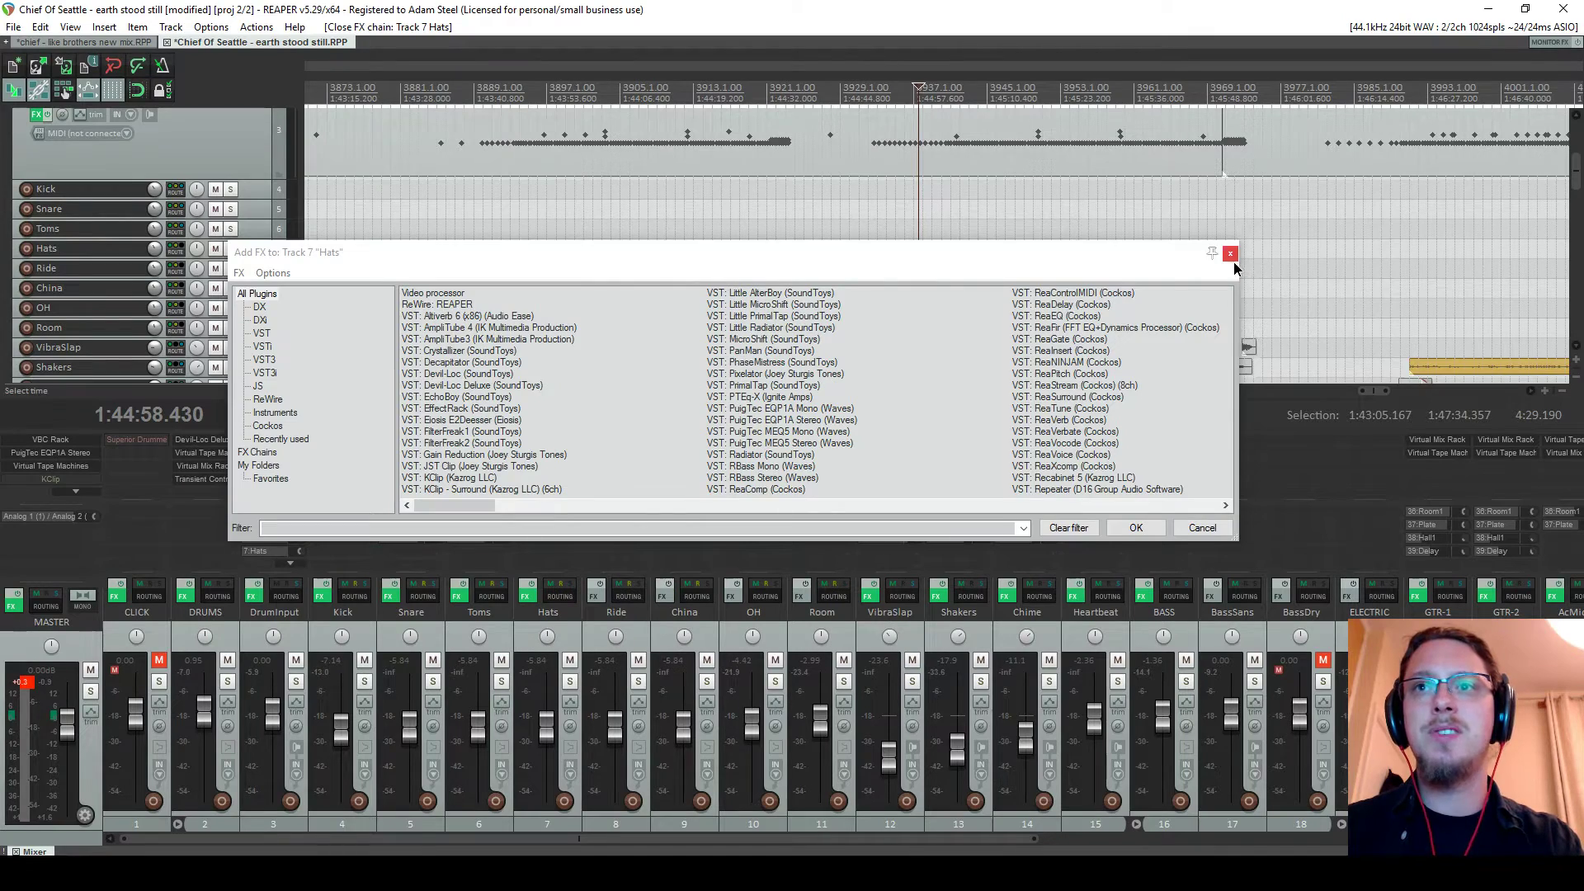
pyautogui.click(1233, 257)
pyautogui.click(130, 43)
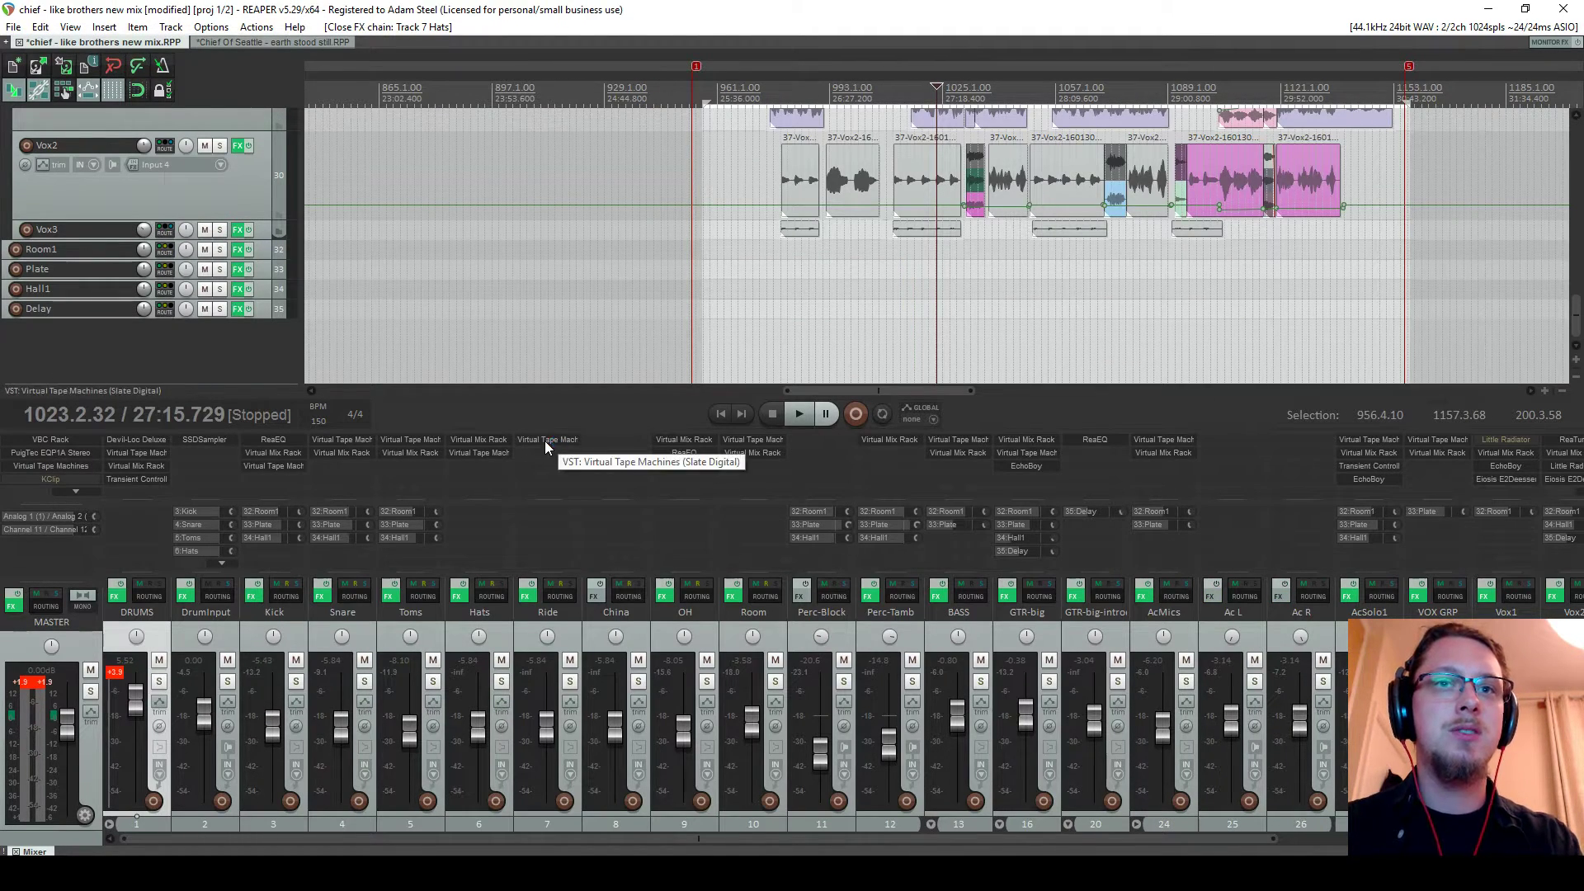
pyautogui.click(216, 42)
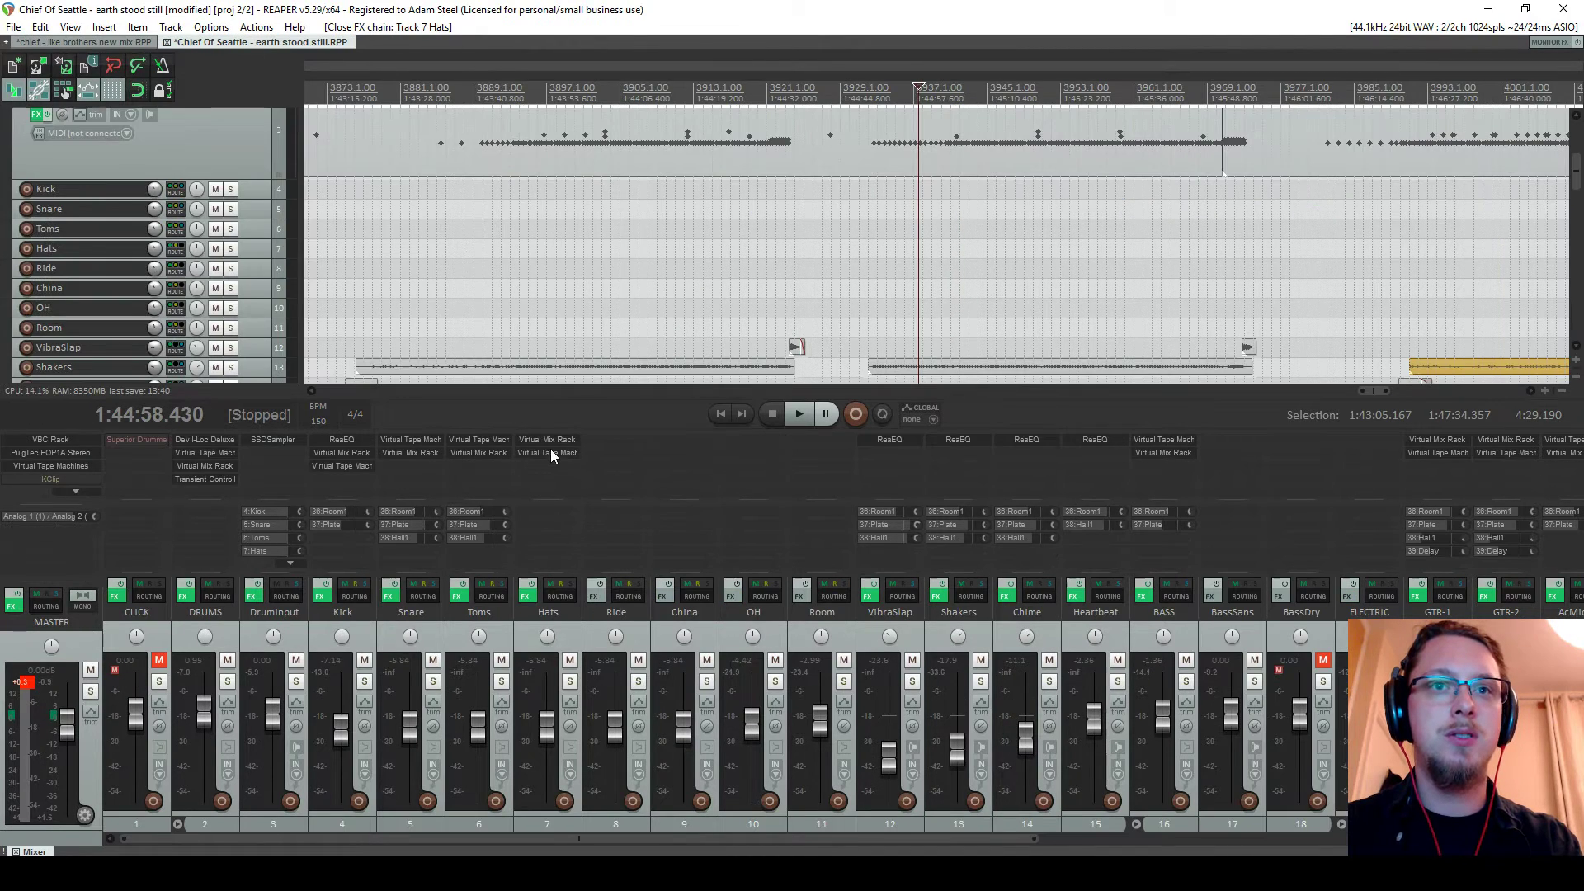
# Check the like brothers OH track's Virtual Mix Rack, ReaEQ band 3 and Virtual Tape Machines, and copy all three effects
pyautogui.click(99, 42)
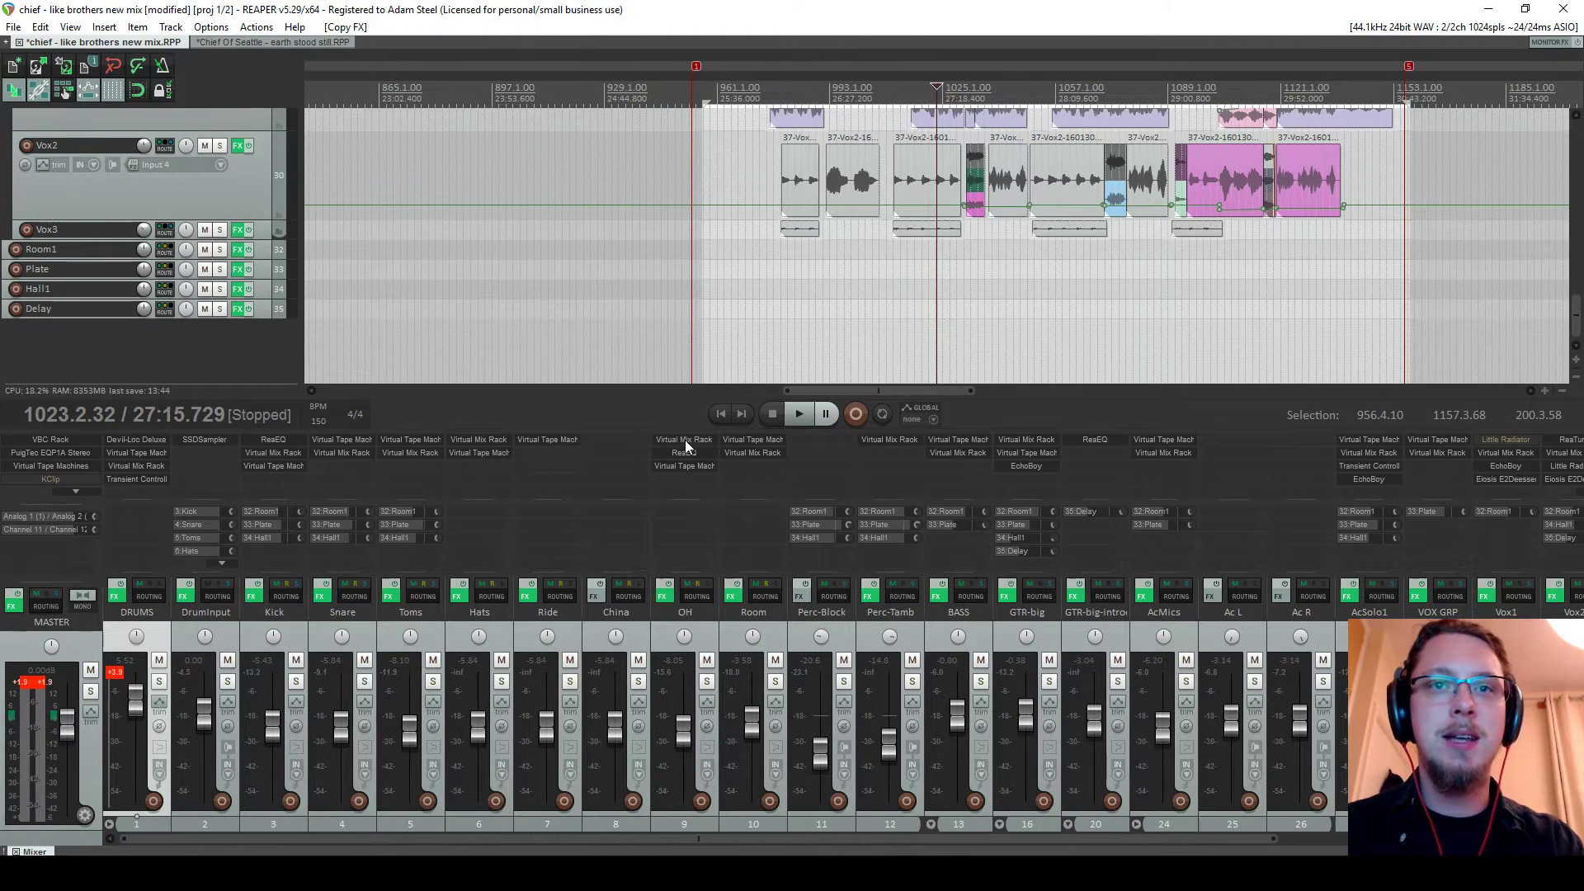
pyautogui.click(664, 596)
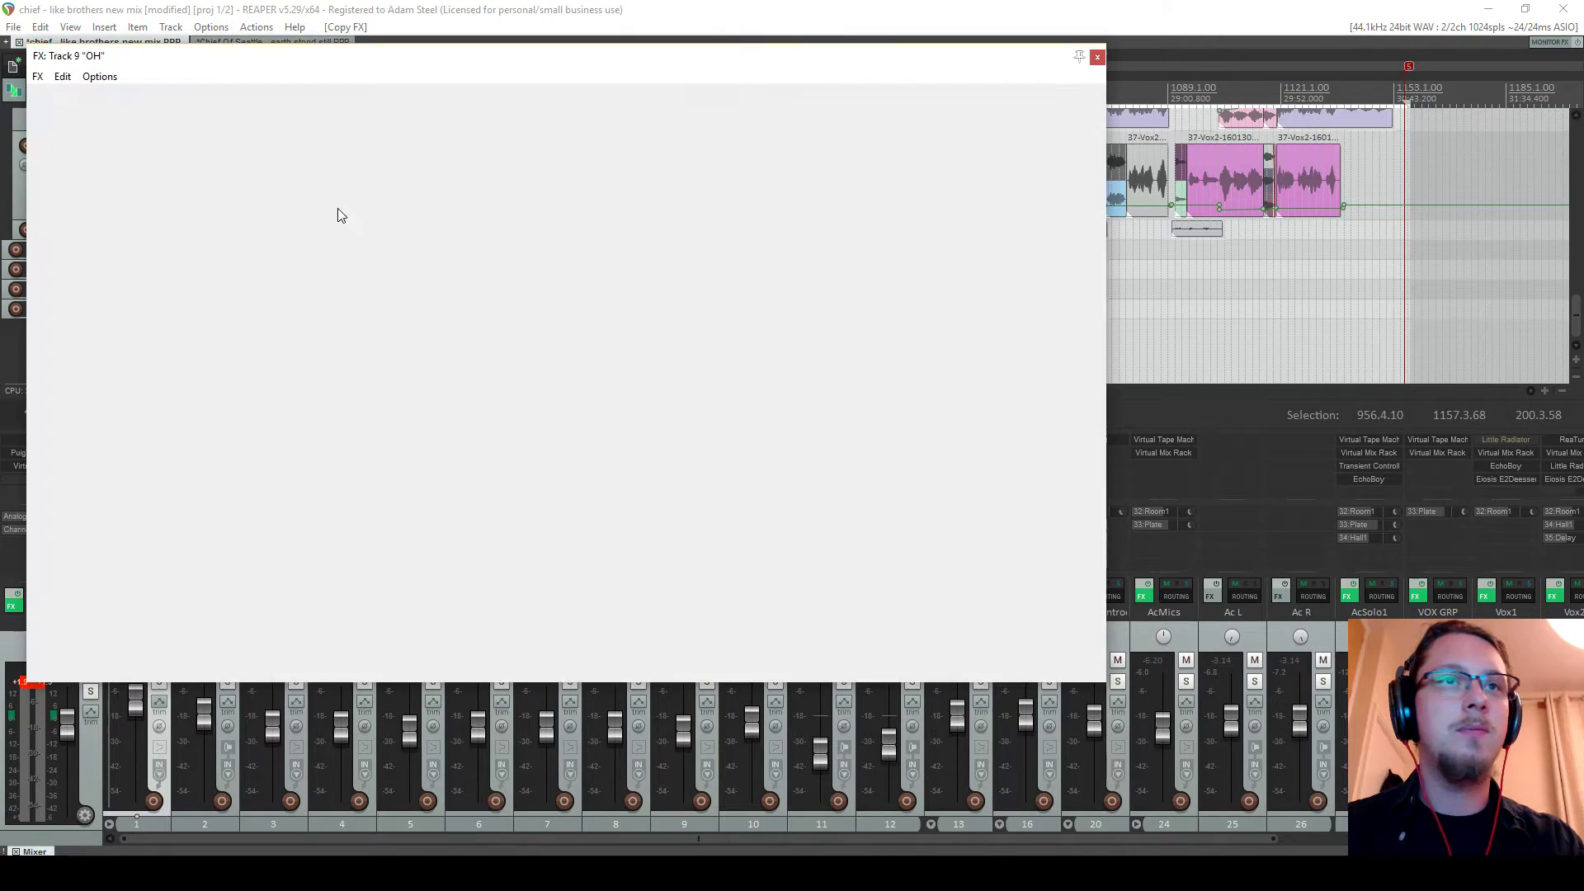
pyautogui.click(100, 97)
pyautogui.moveTo(212, 55); pyautogui.dragTo(274, 83)
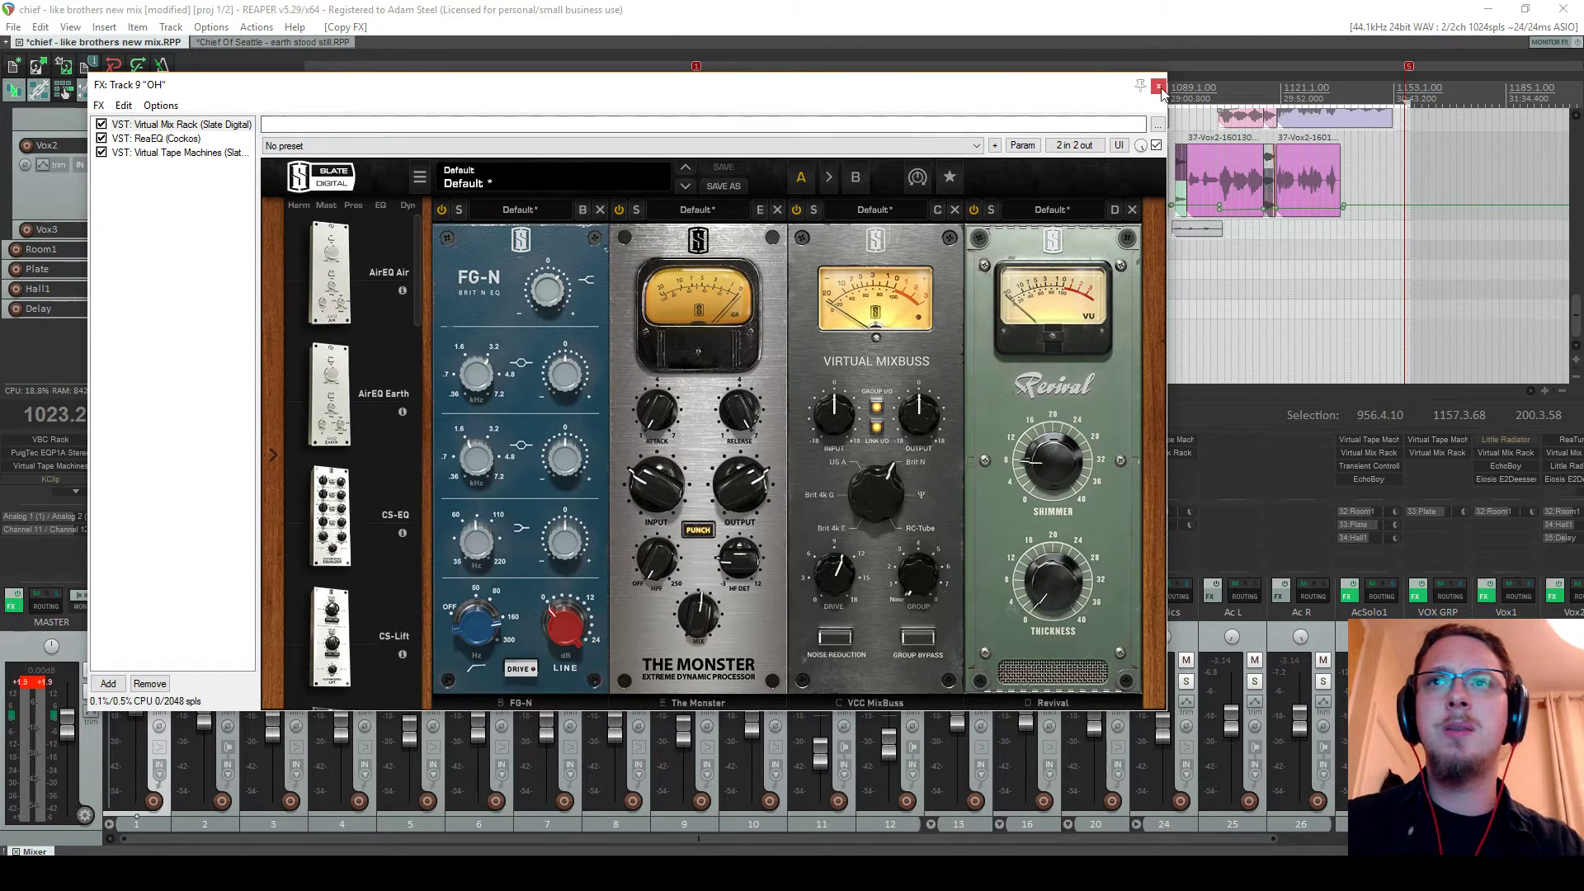
pyautogui.click(158, 138)
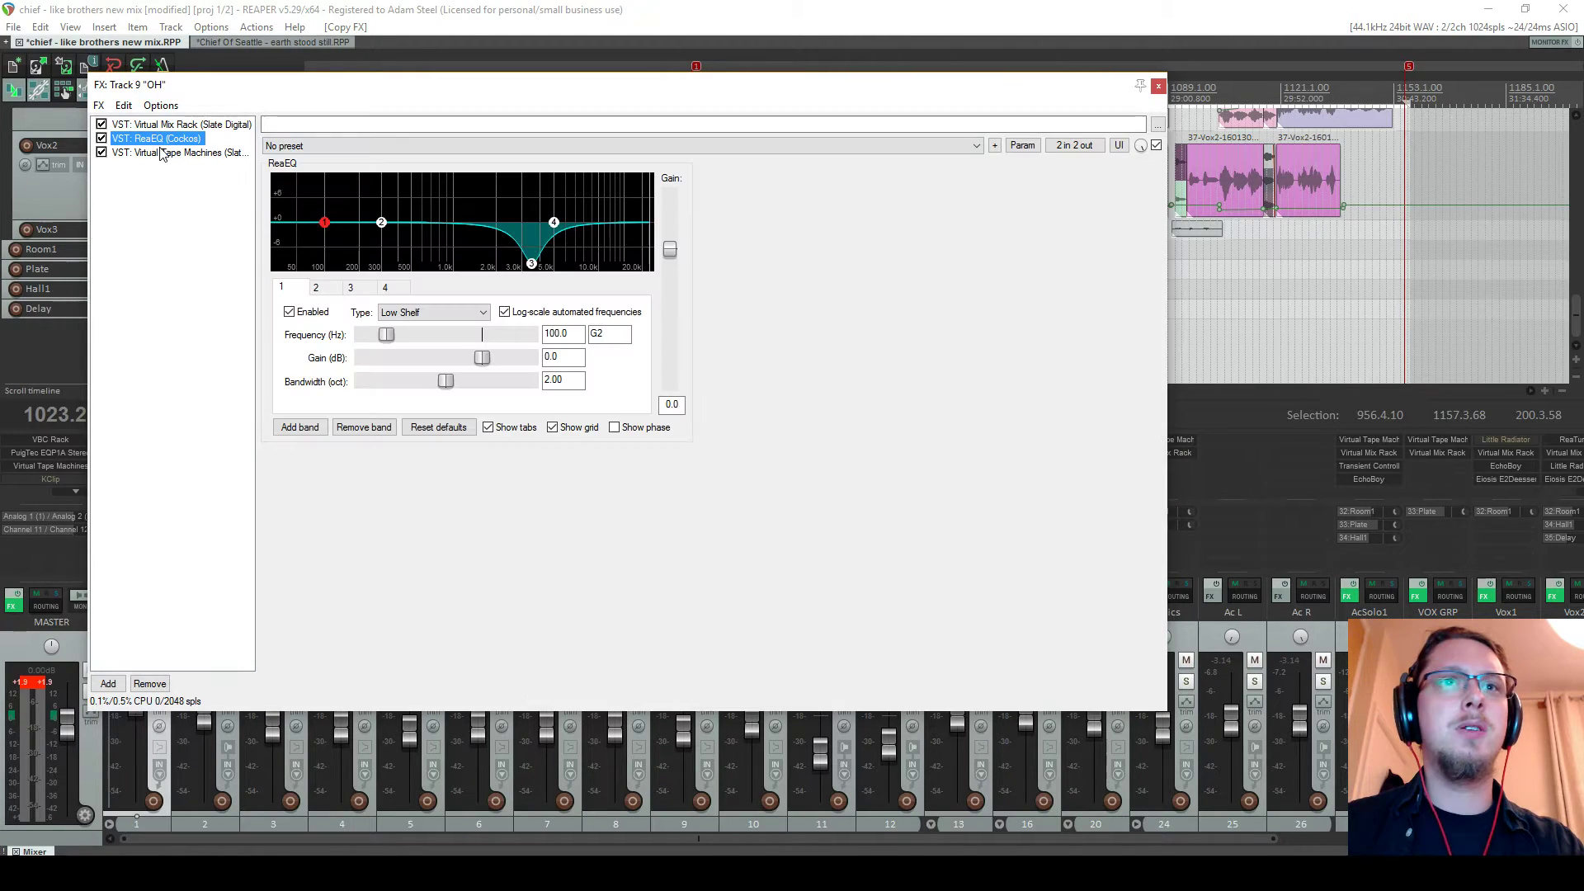
pyautogui.click(532, 265)
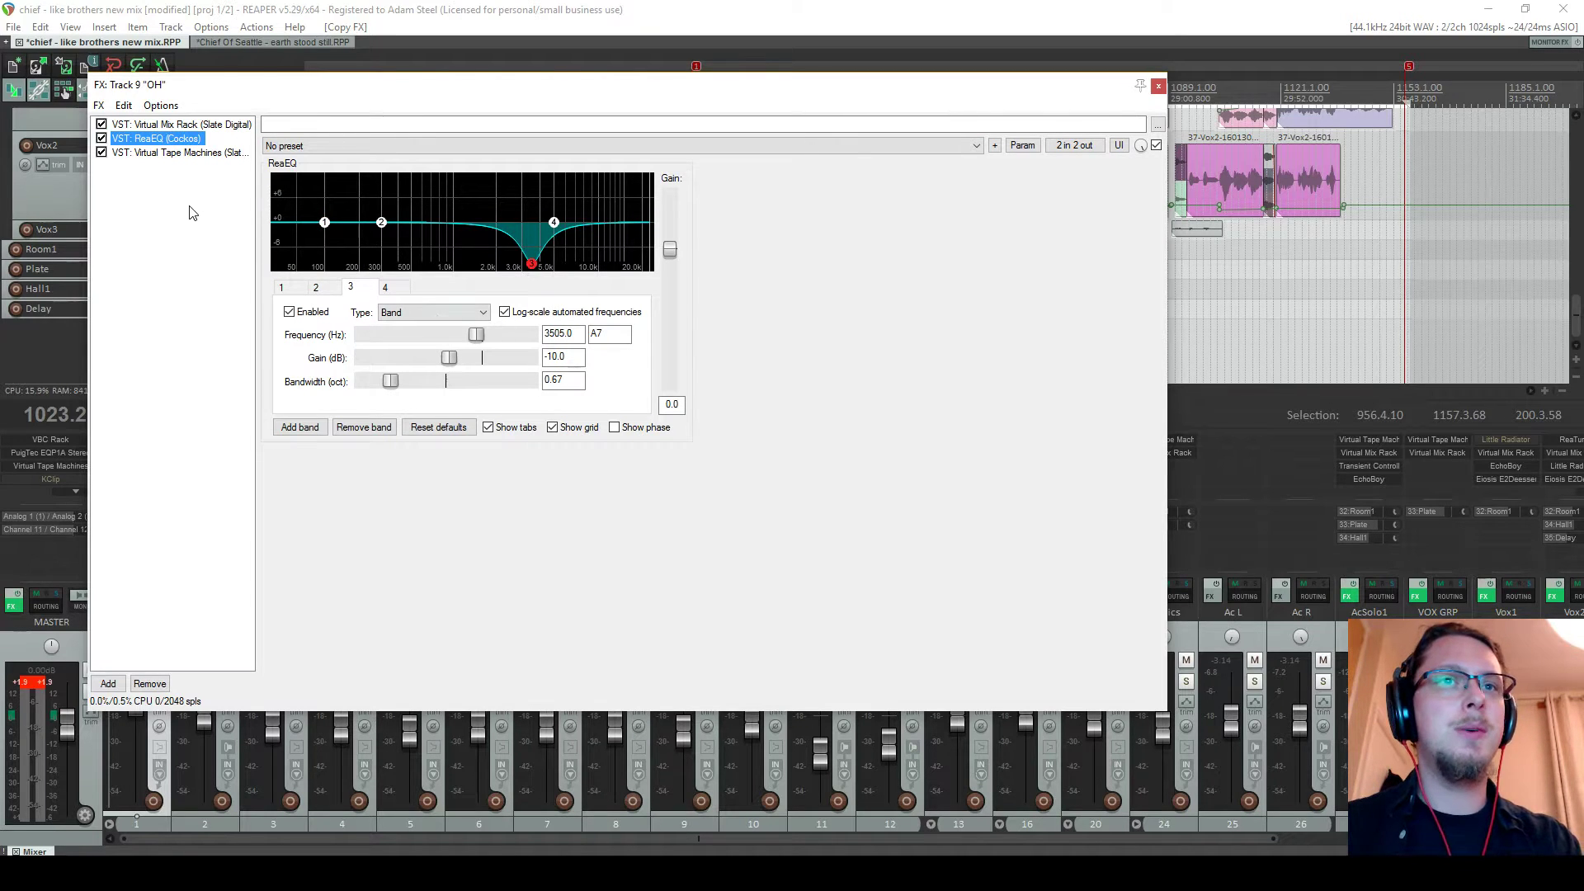
pyautogui.click(171, 153)
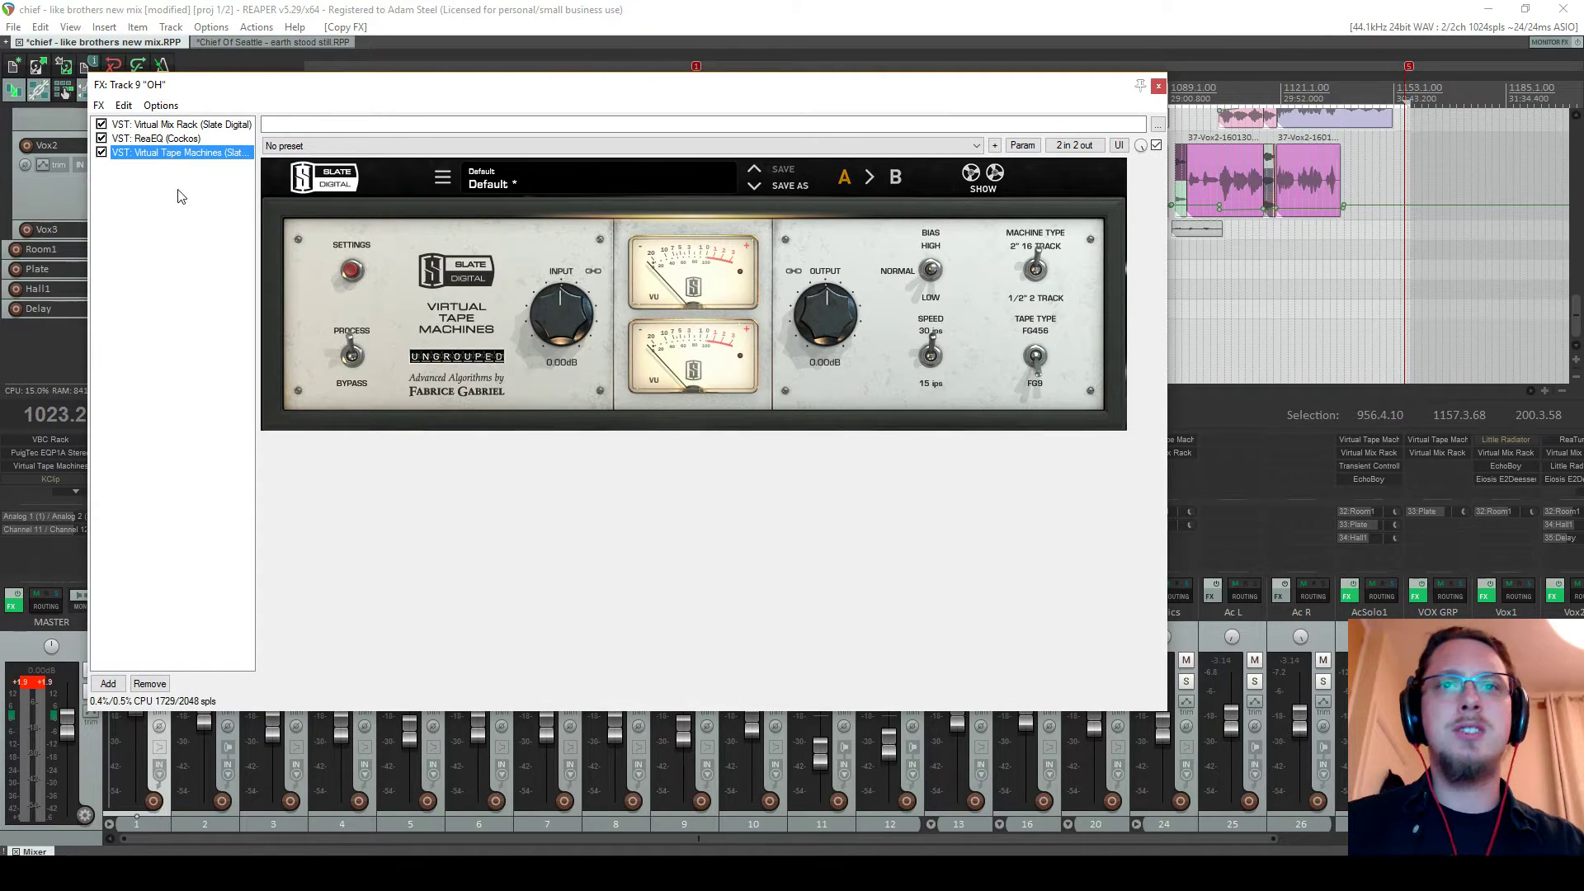
pyautogui.moveTo(191, 208); pyautogui.dragTo(132, 82)
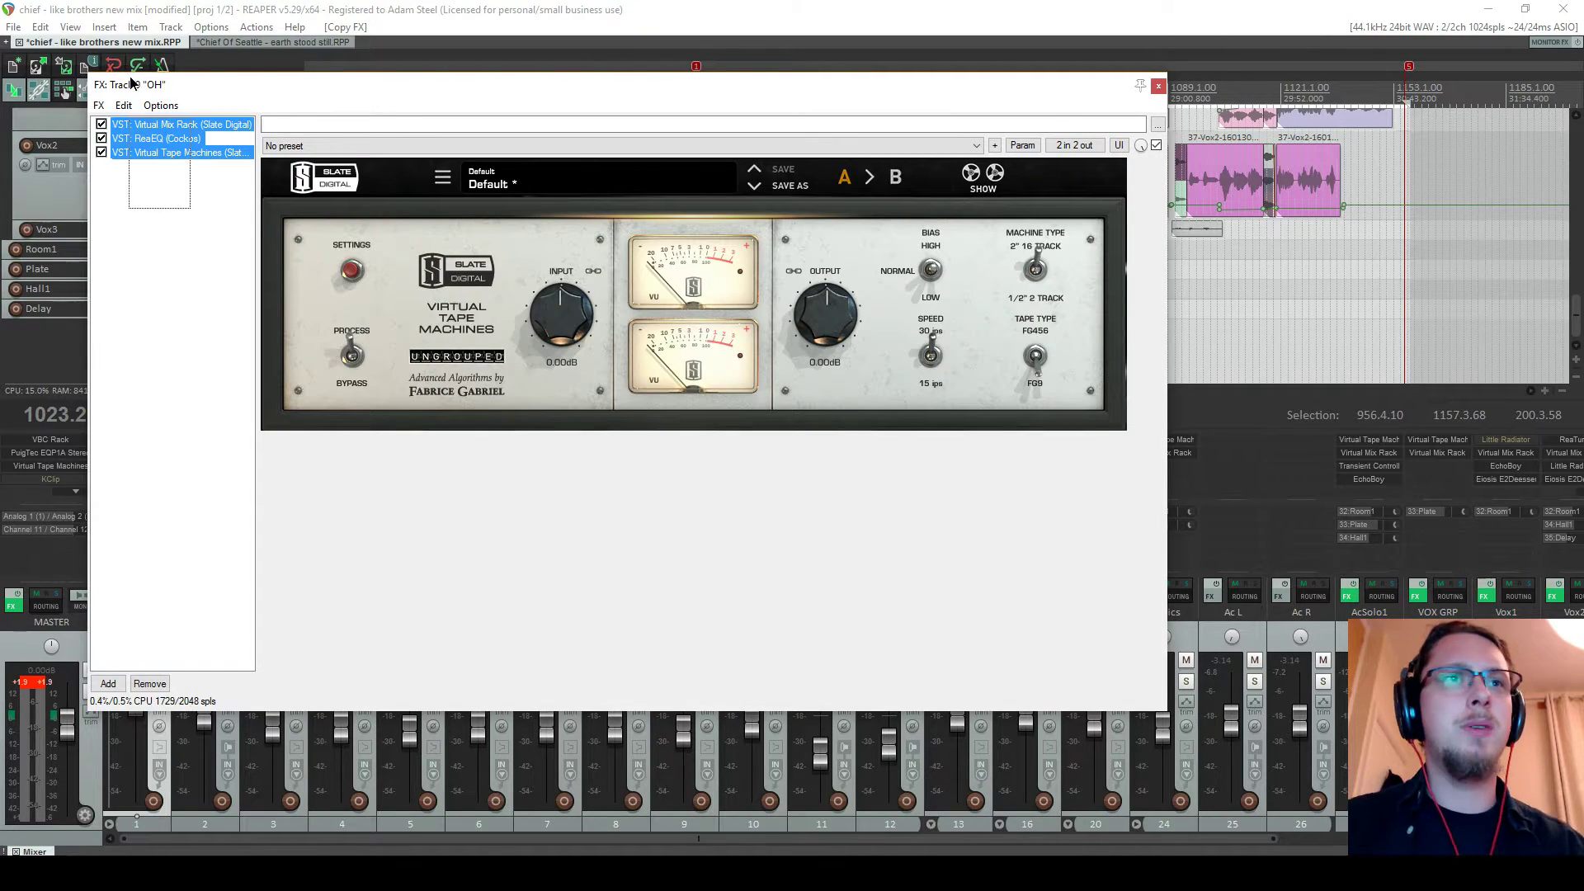
pyautogui.click(1159, 86)
# Paste the copied OH effects onto the OH track in the earth stood still project
pyautogui.click(229, 43)
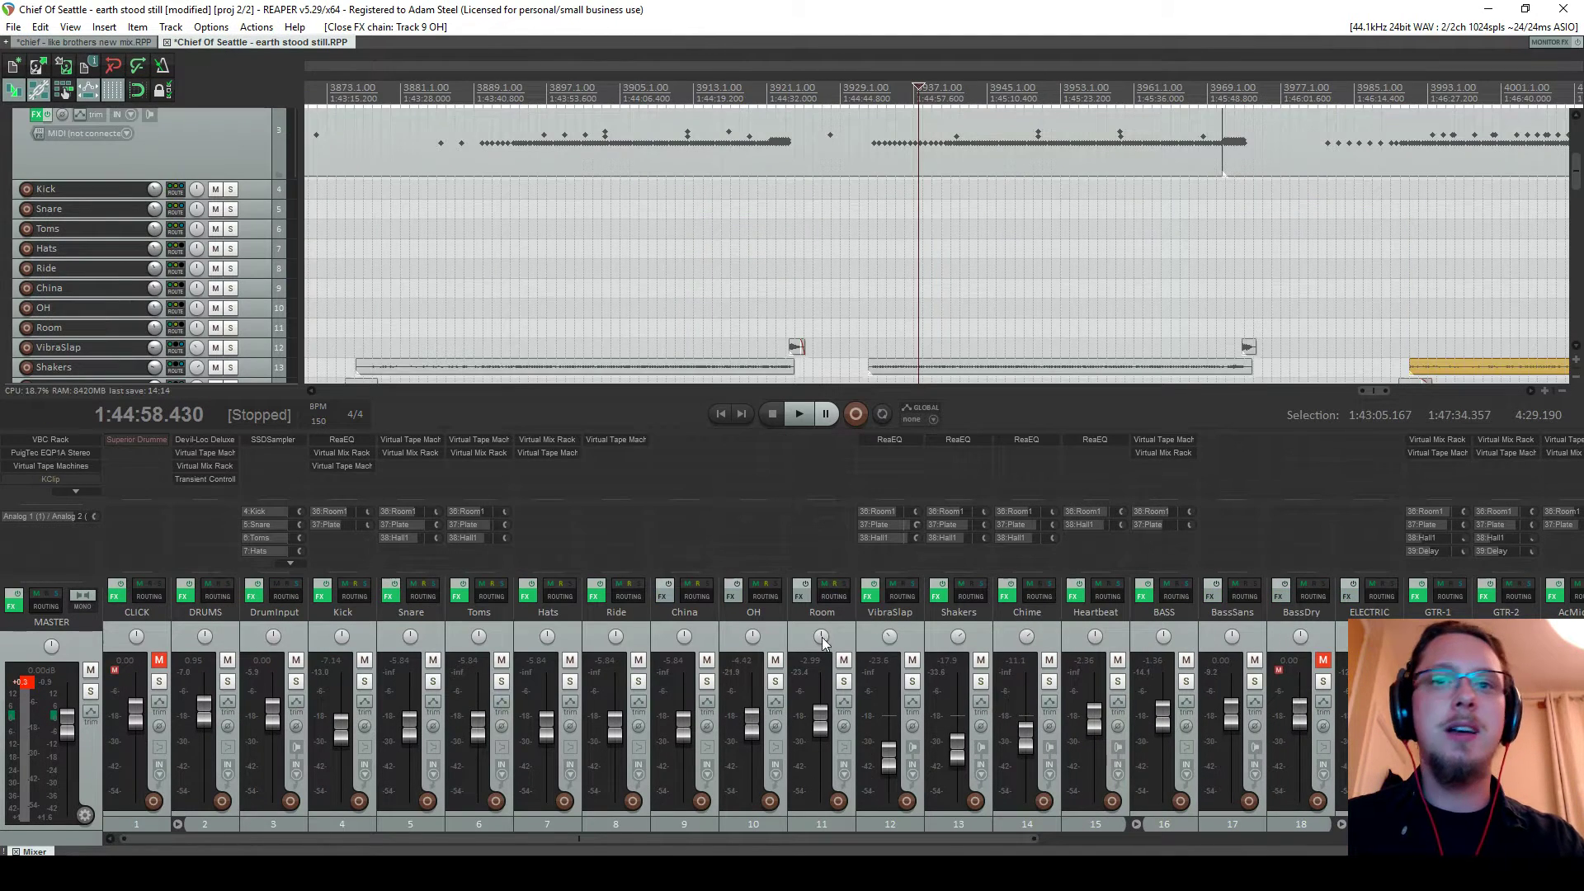
pyautogui.click(729, 597)
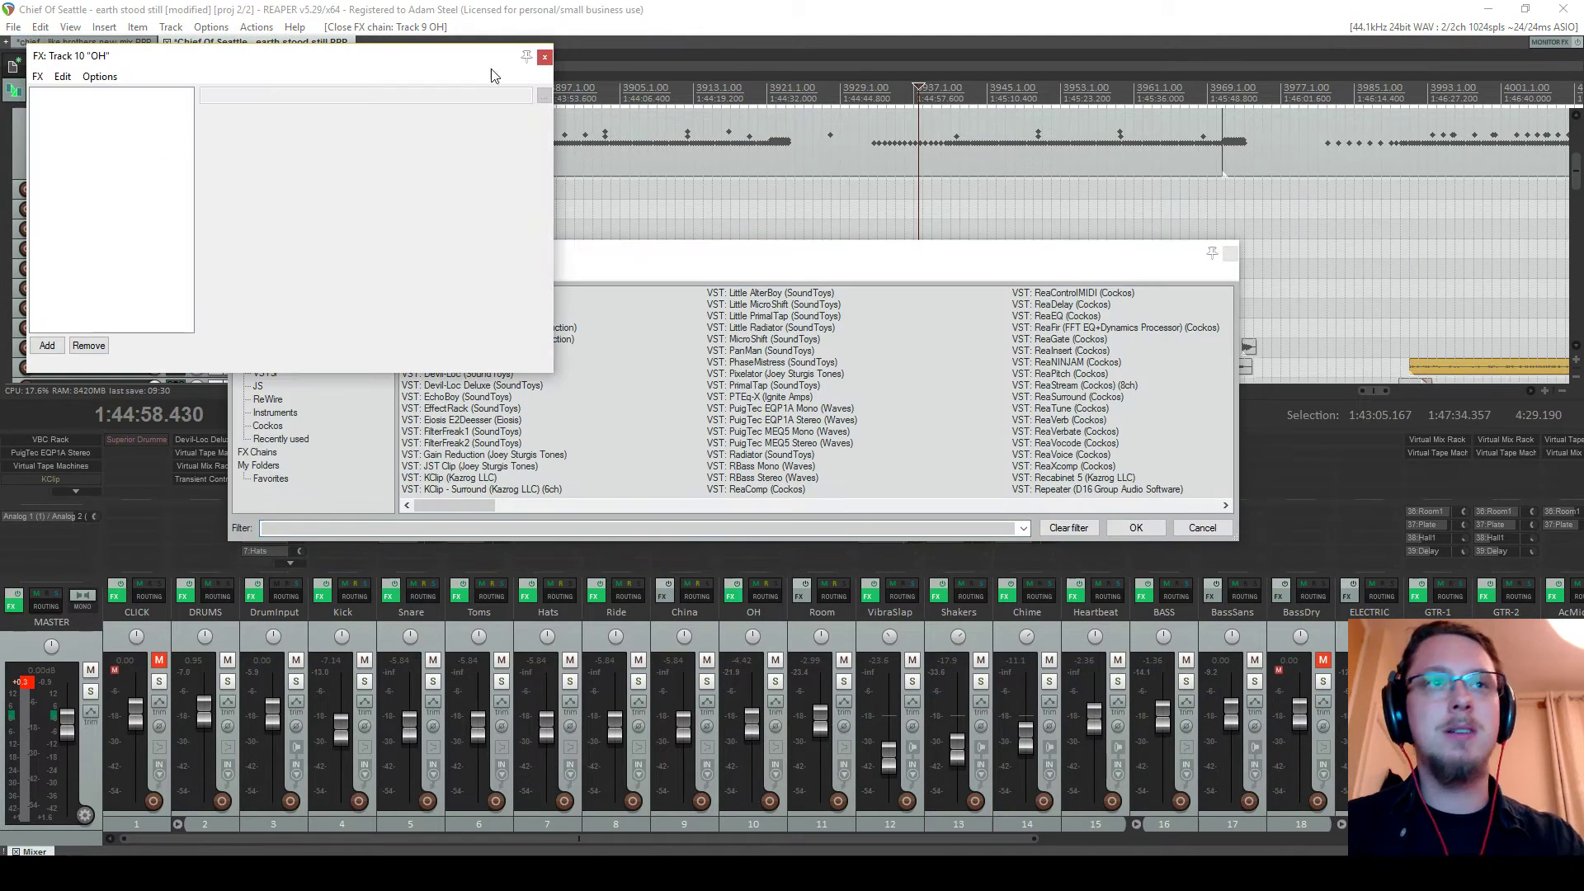
pyautogui.hotkey('ctrl', 'v')
pyautogui.click(1097, 56)
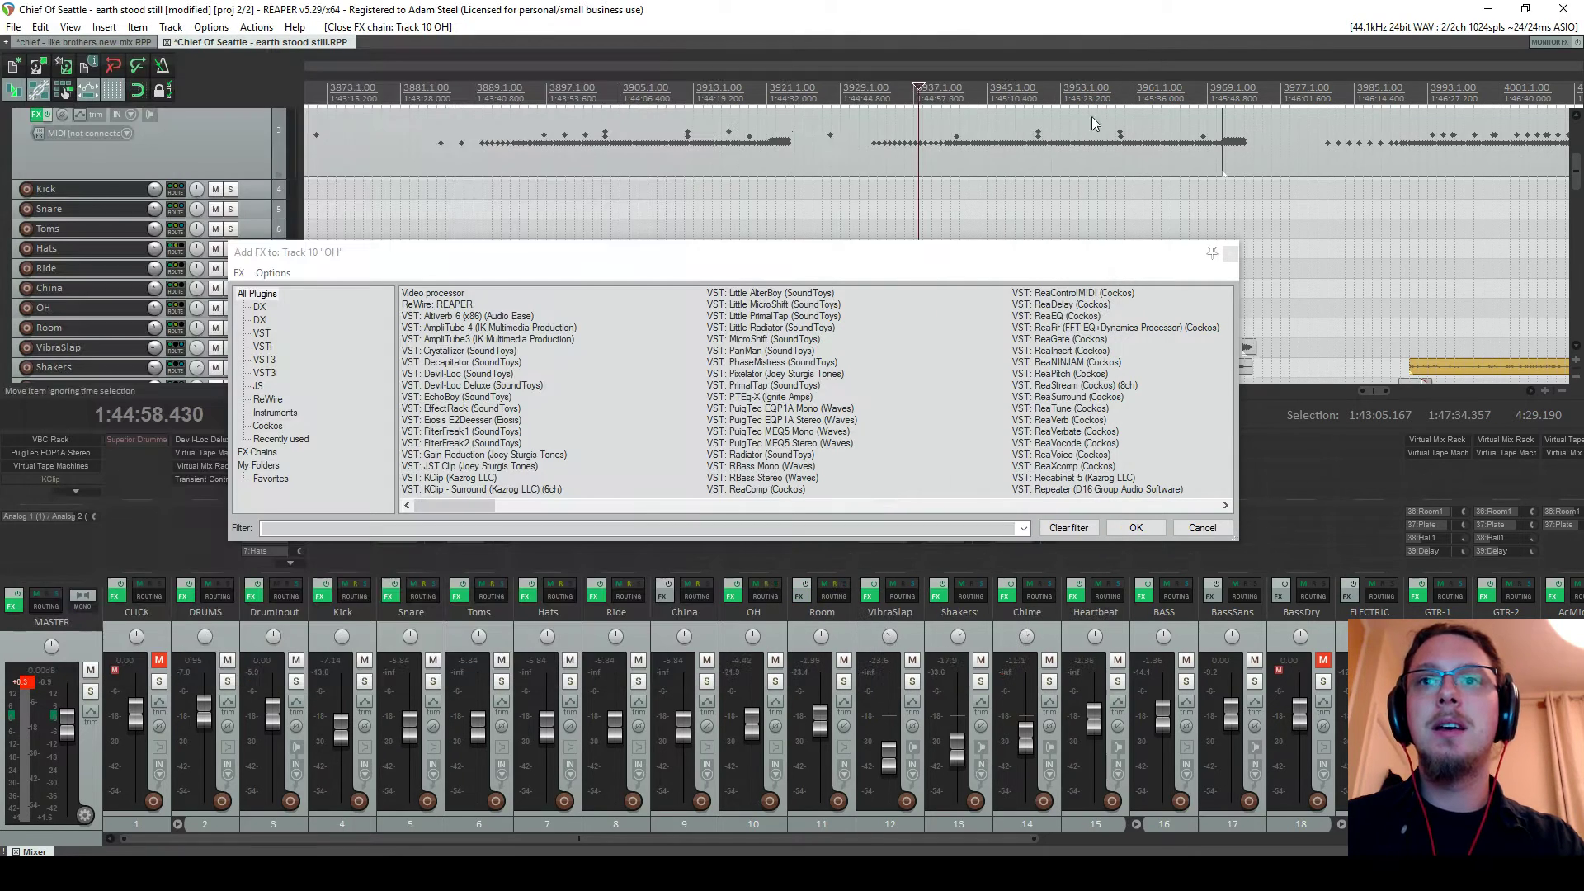
pyautogui.click(1201, 528)
# Check the like brothers Room track's Virtual Mix Rack and copy its Virtual Tape Machines and Virtual Mix Rack
pyautogui.click(107, 42)
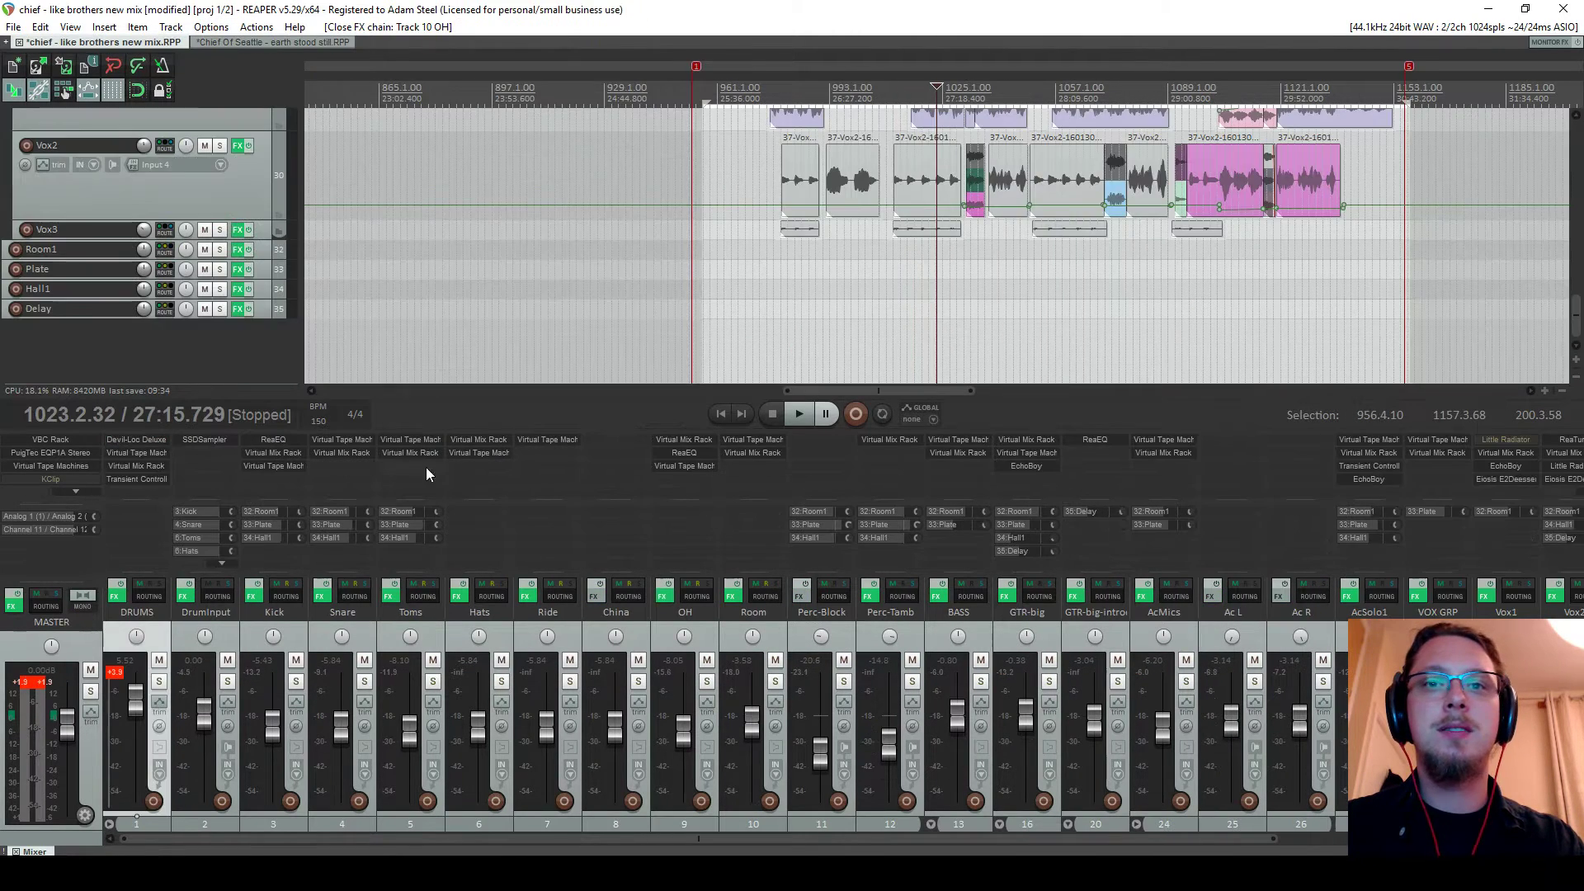
pyautogui.click(731, 596)
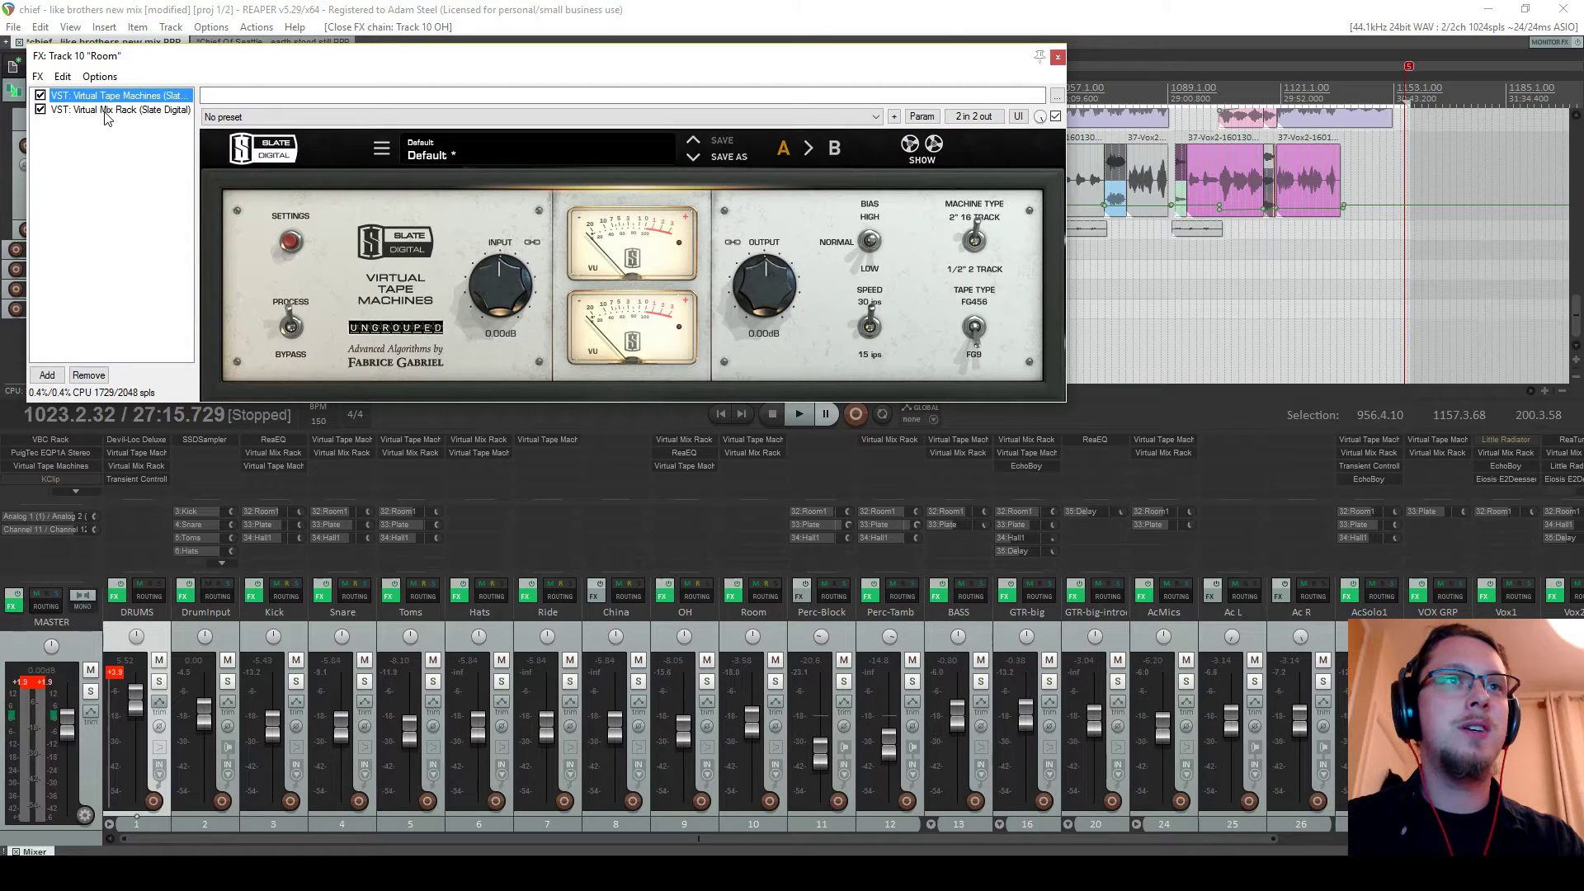
pyautogui.click(106, 112)
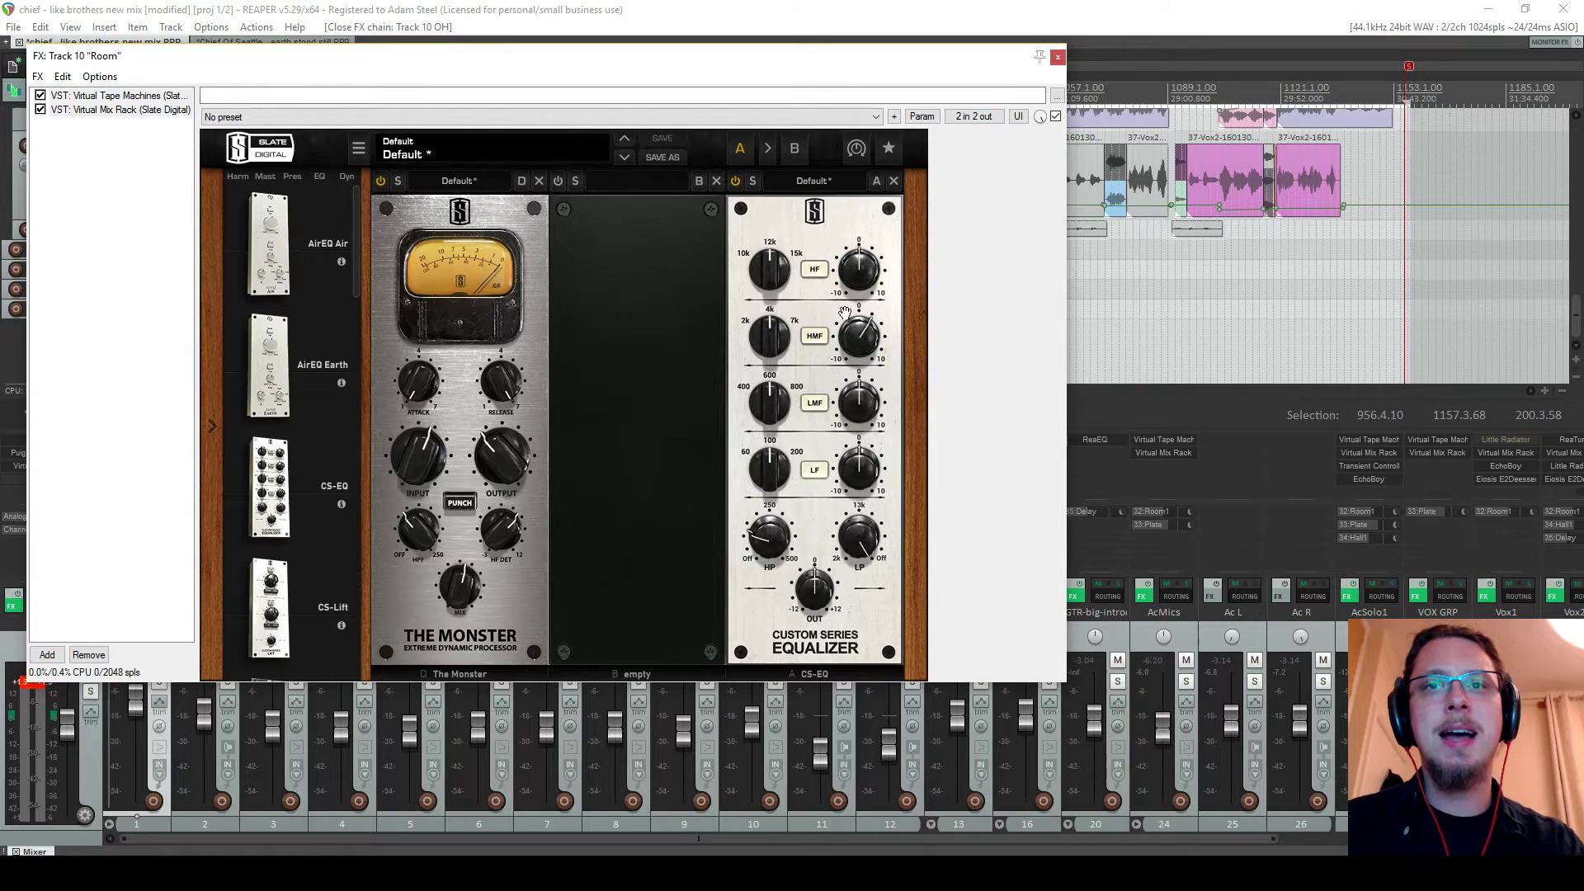
pyautogui.moveTo(884, 353)
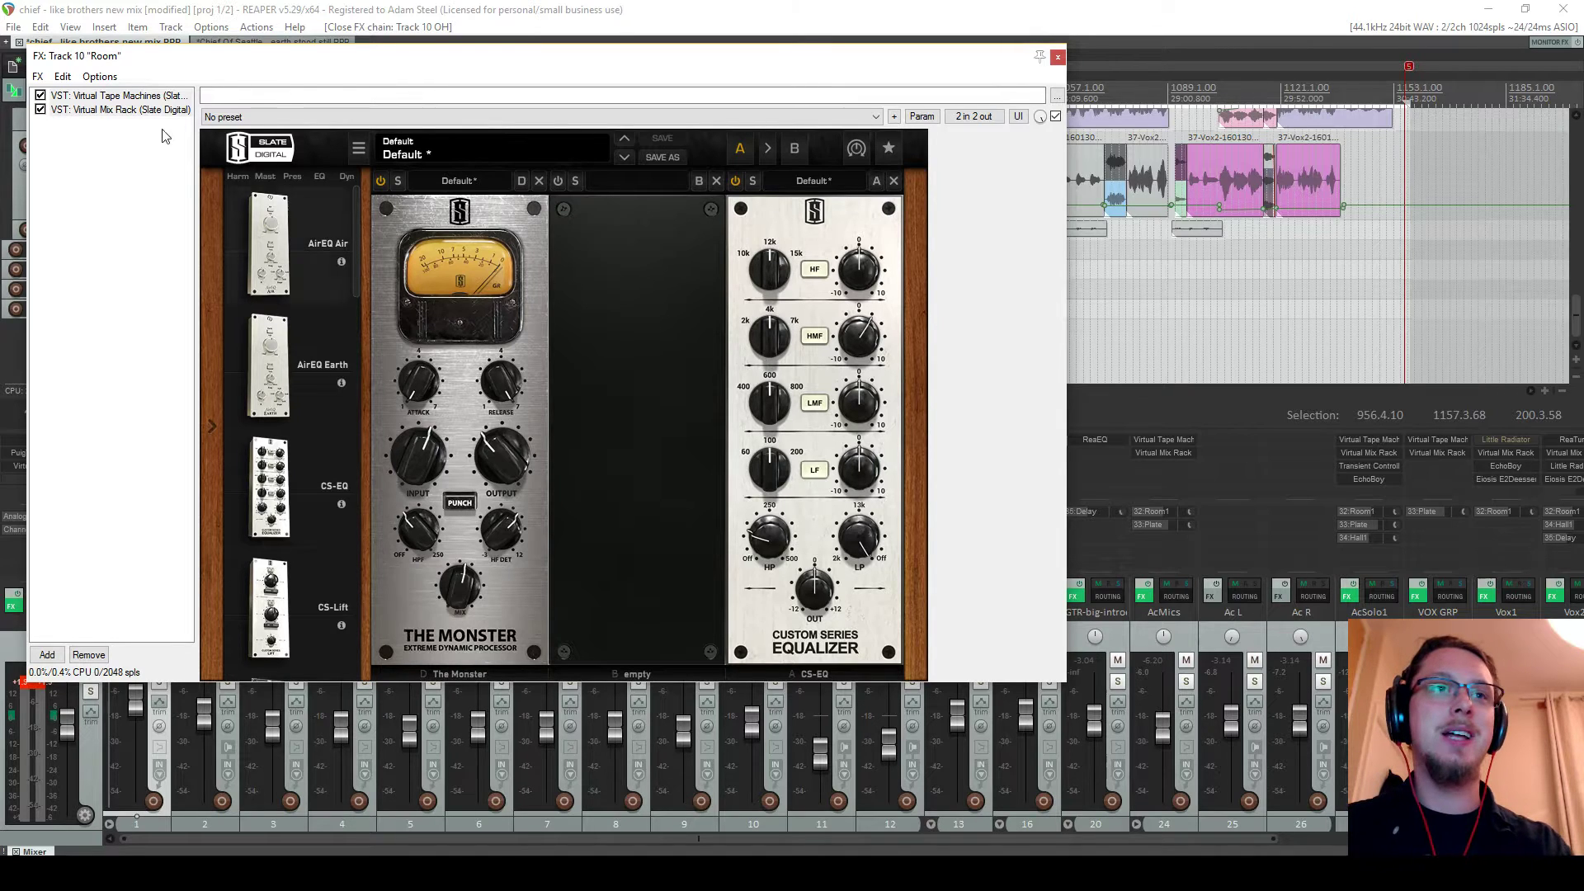
pyautogui.moveTo(163, 136); pyautogui.dragTo(99, 78)
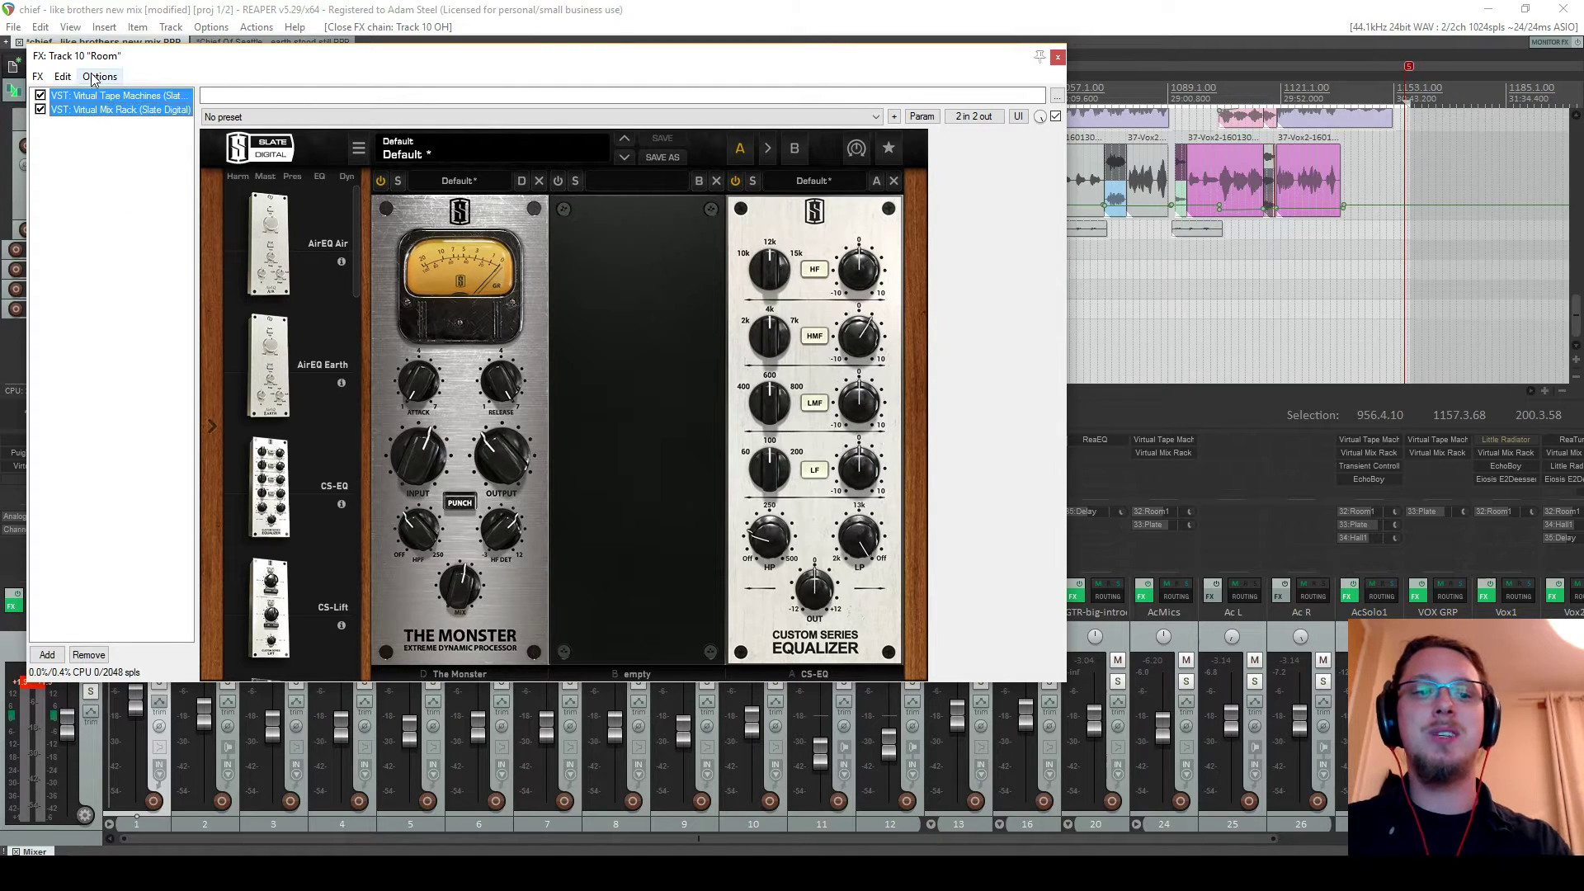
pyautogui.click(1056, 59)
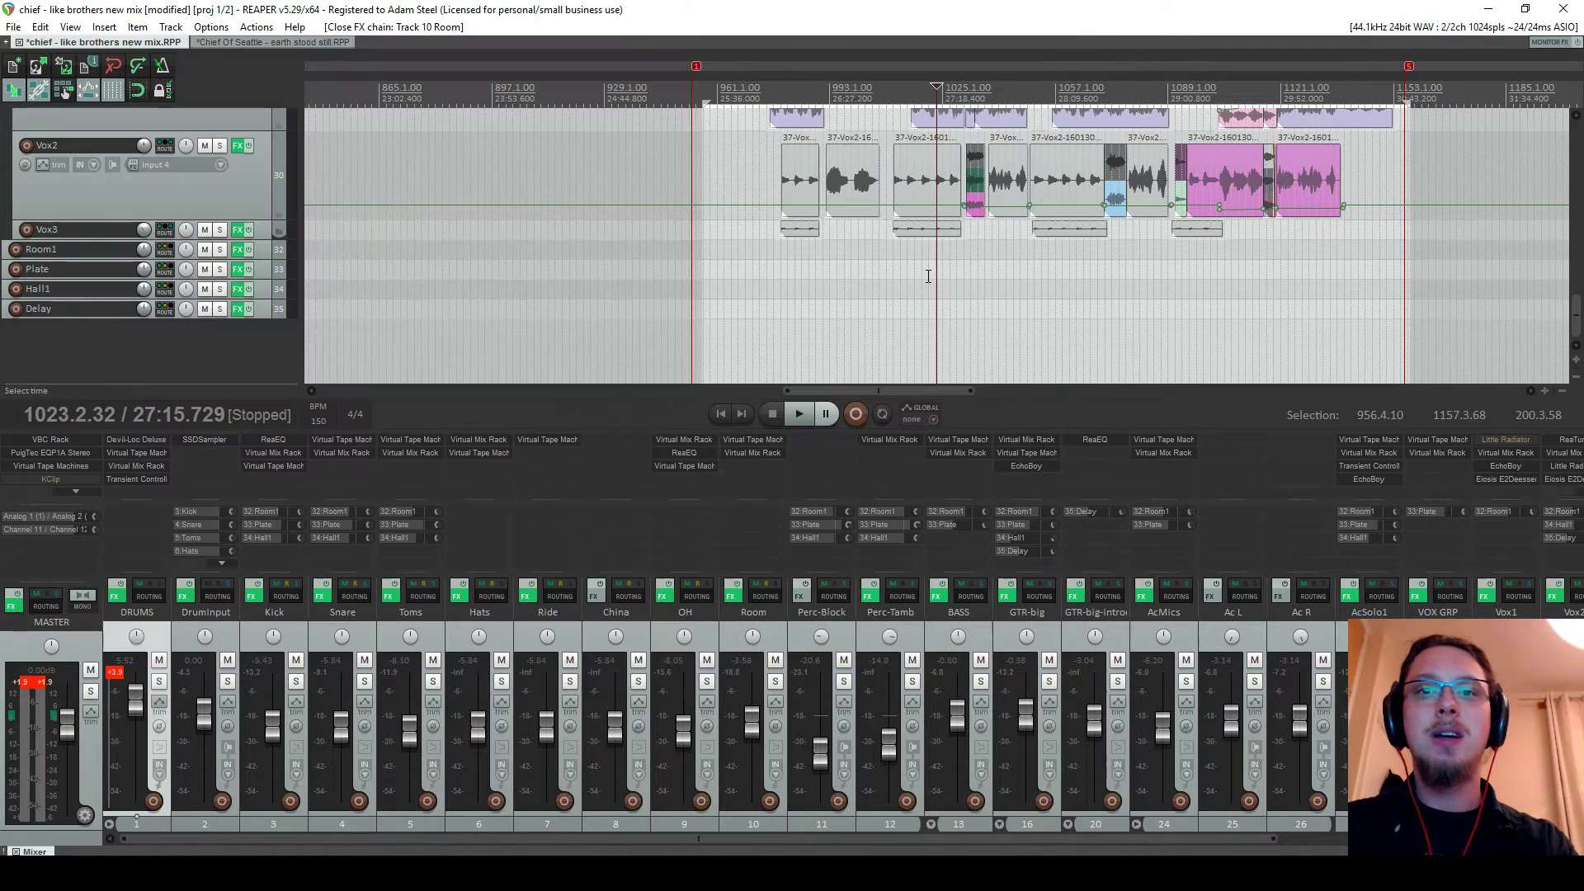
# Paste the copied Room effects onto the Room track in the earth stood still project
pyautogui.click(242, 42)
pyautogui.click(800, 592)
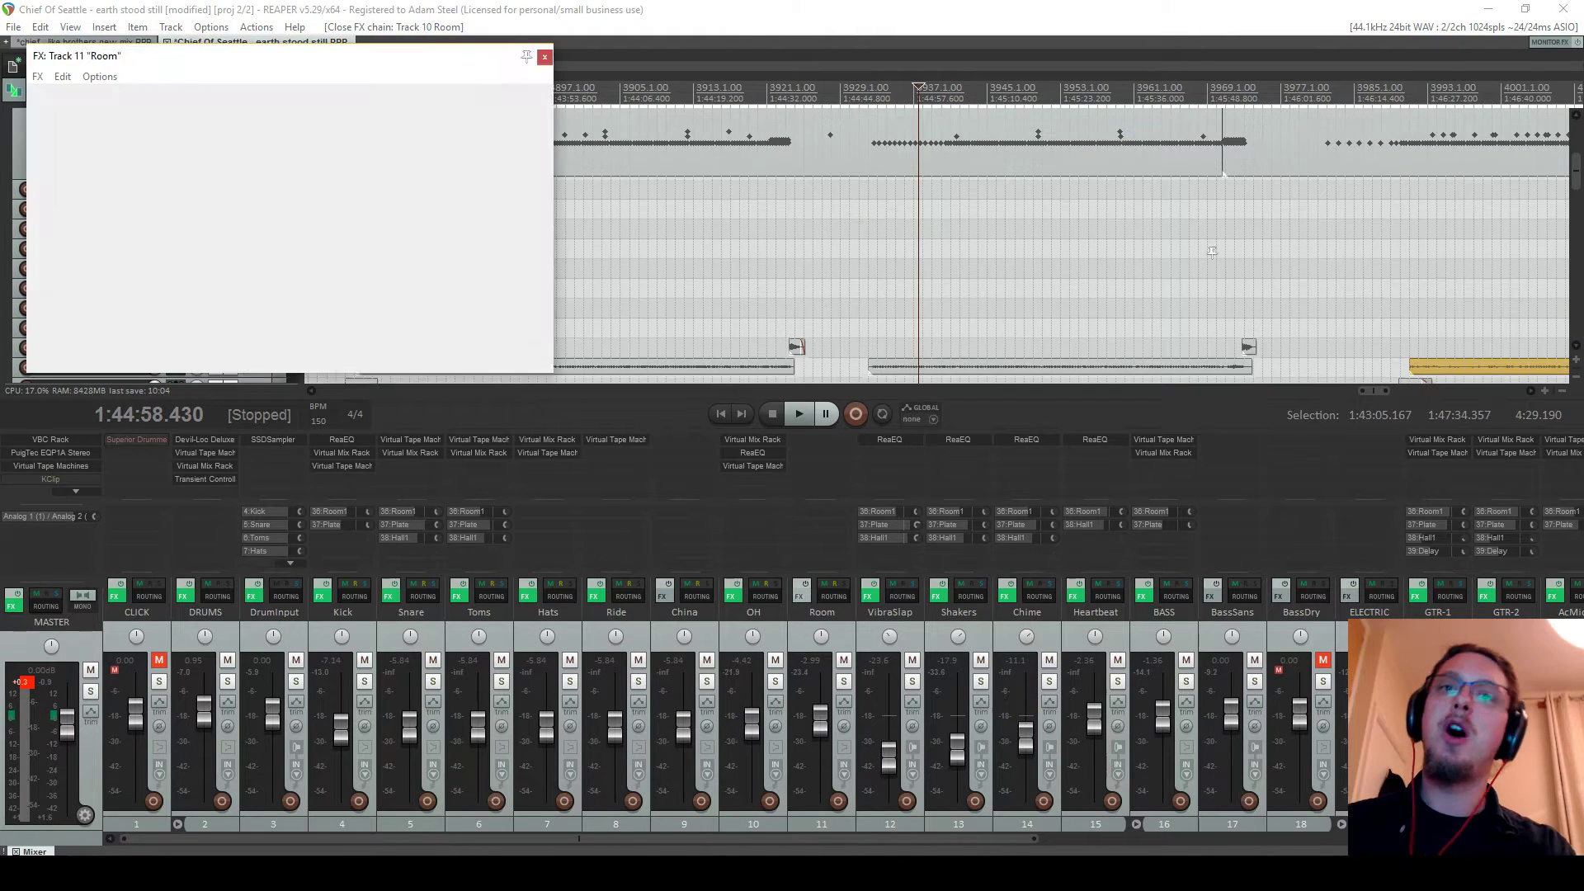
pyautogui.click(183, 185)
pyautogui.hotkey('ctrl', 'v')
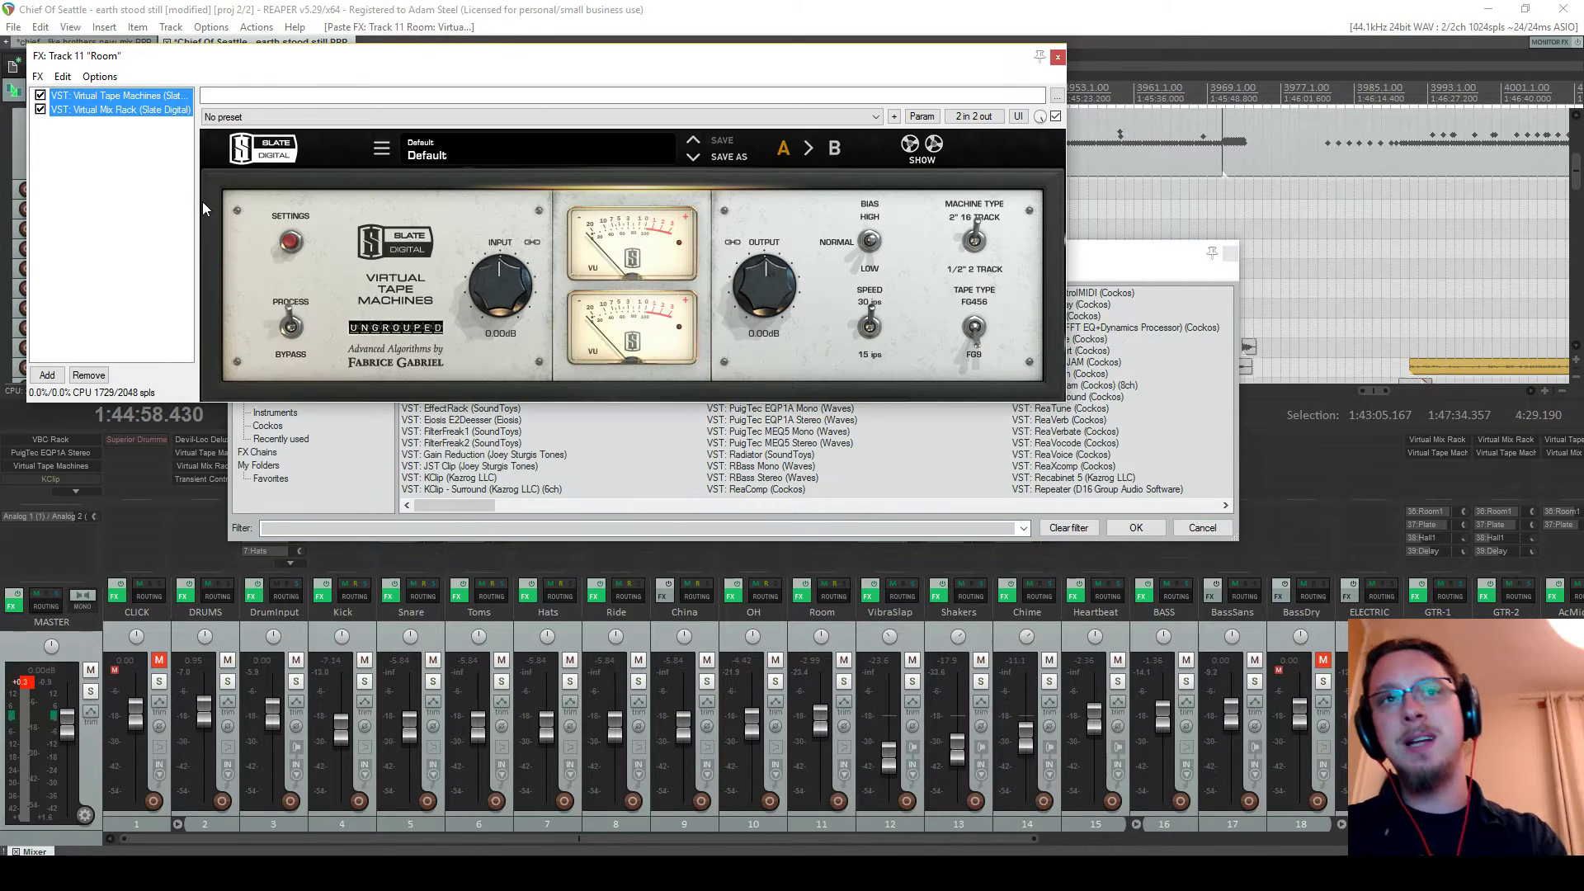
pyautogui.press('Escape')
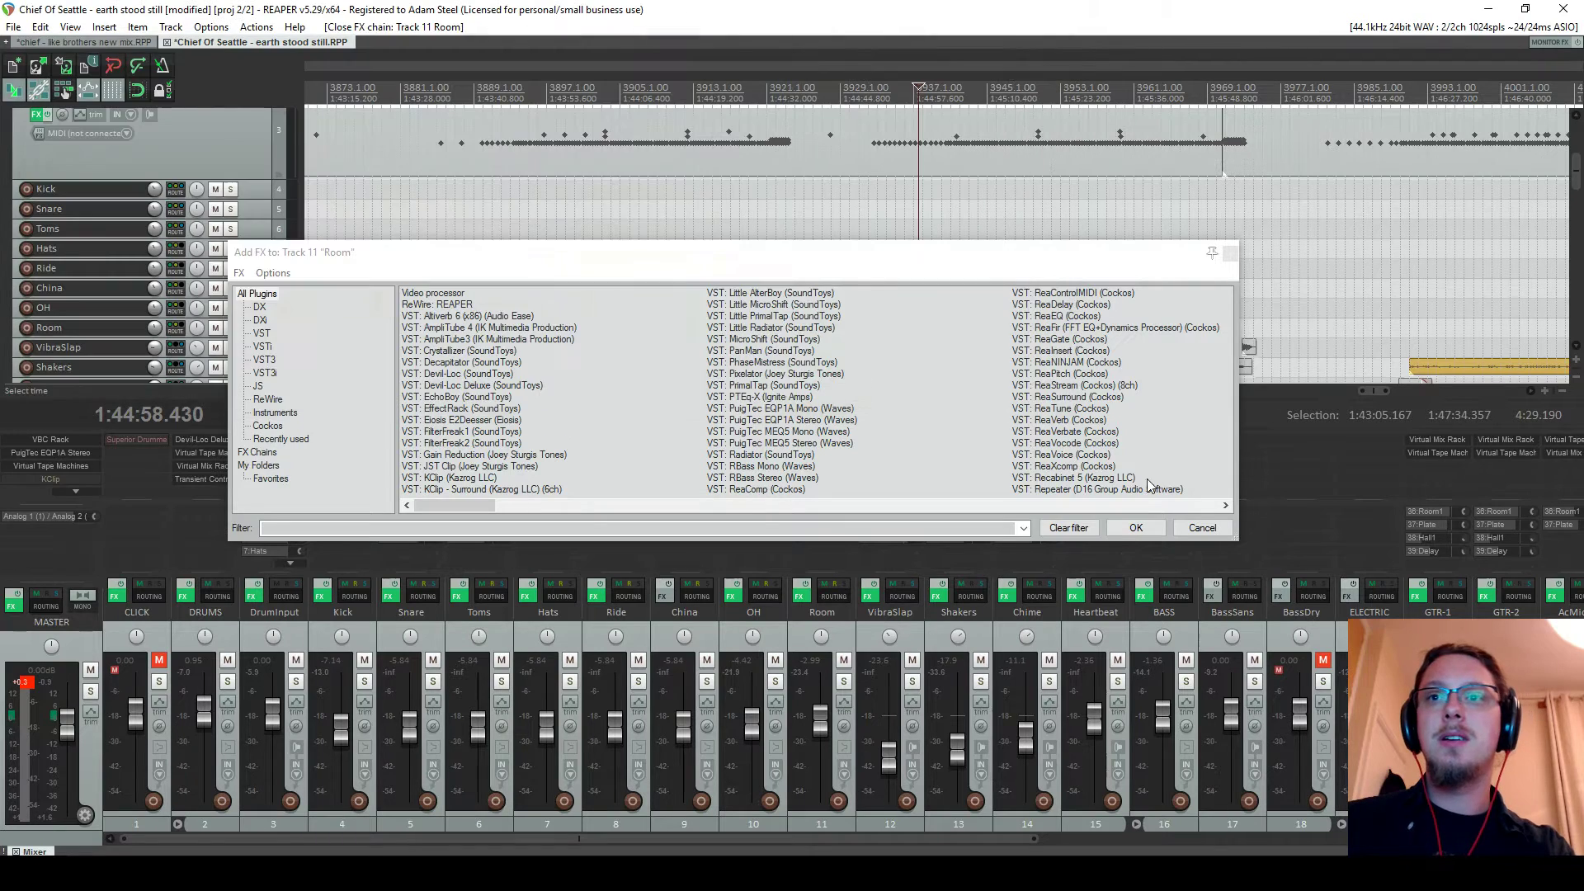
pyautogui.click(1196, 527)
# Play the full earth stood still mix and listen through to the busy drum section near the song's end
pyautogui.click(134, 42)
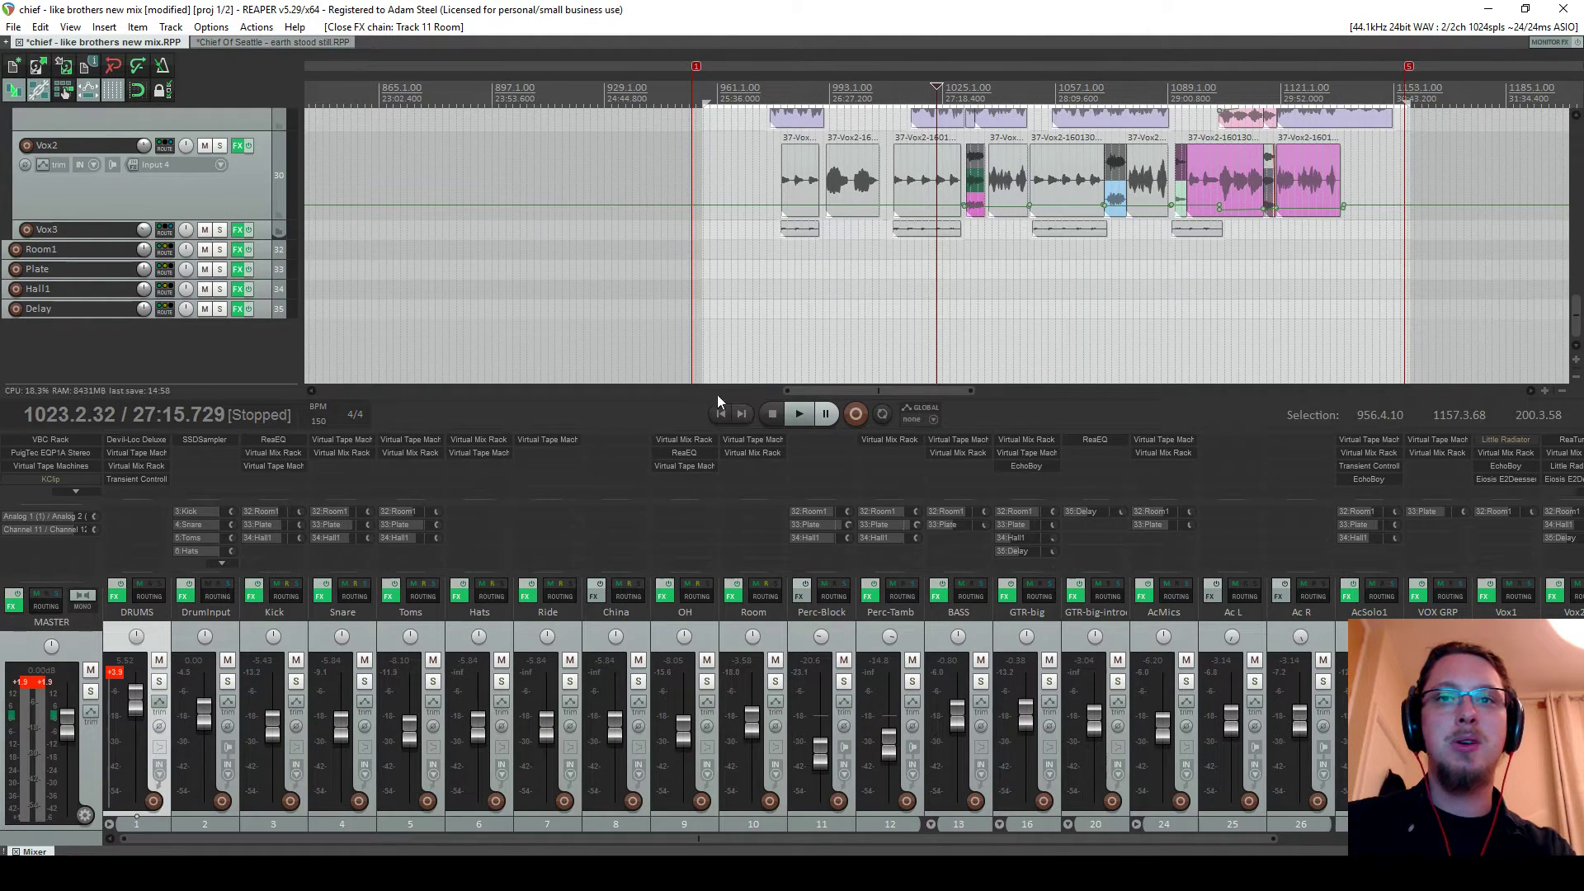
pyautogui.click(264, 42)
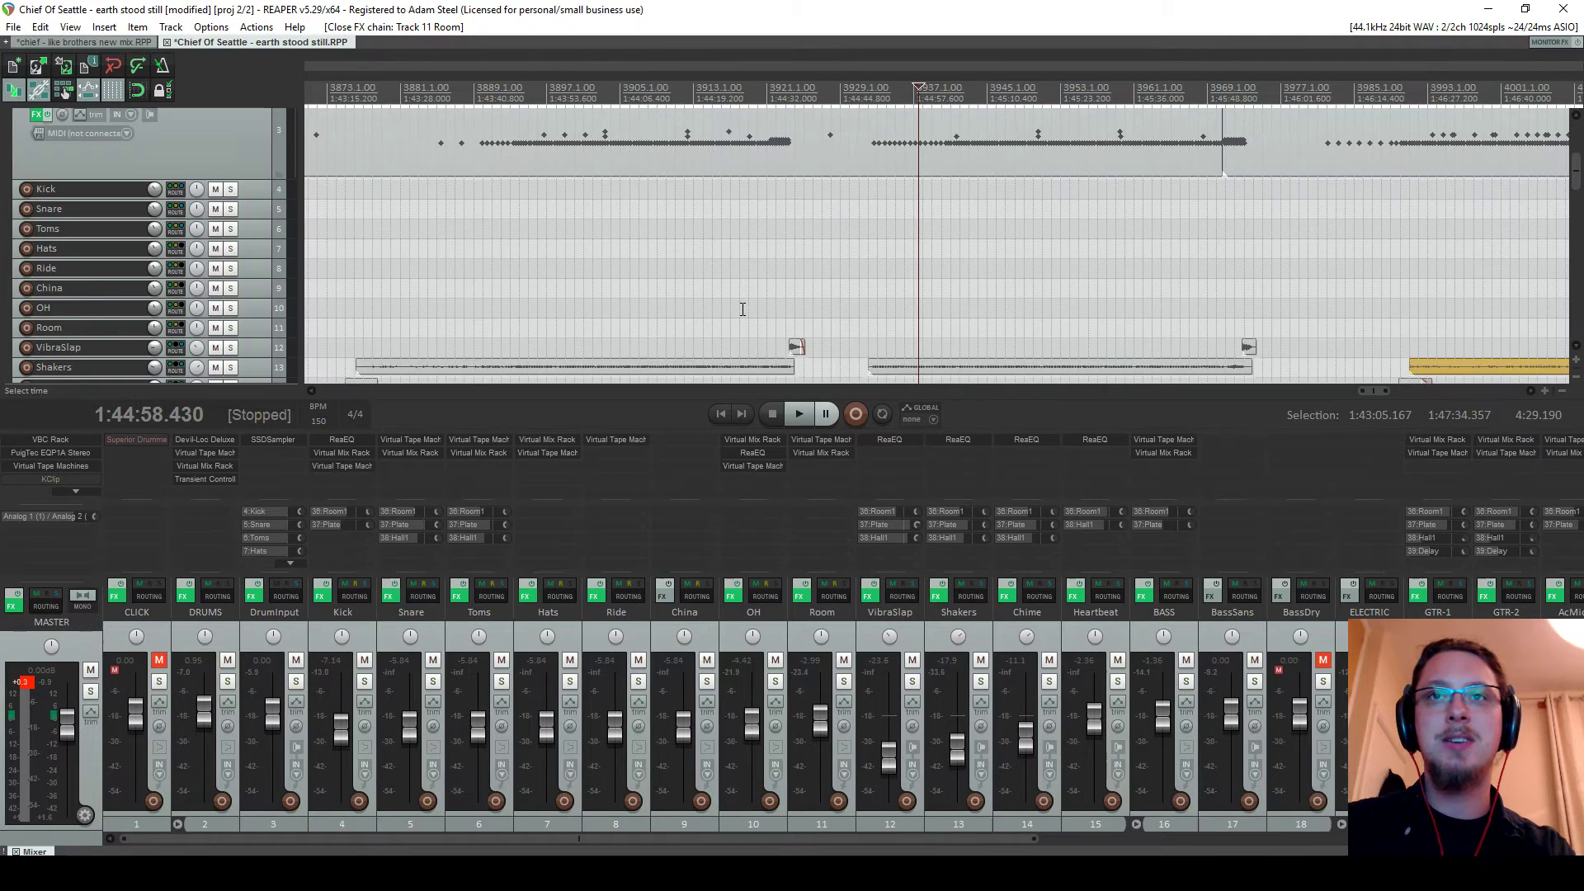
pyautogui.press('space')
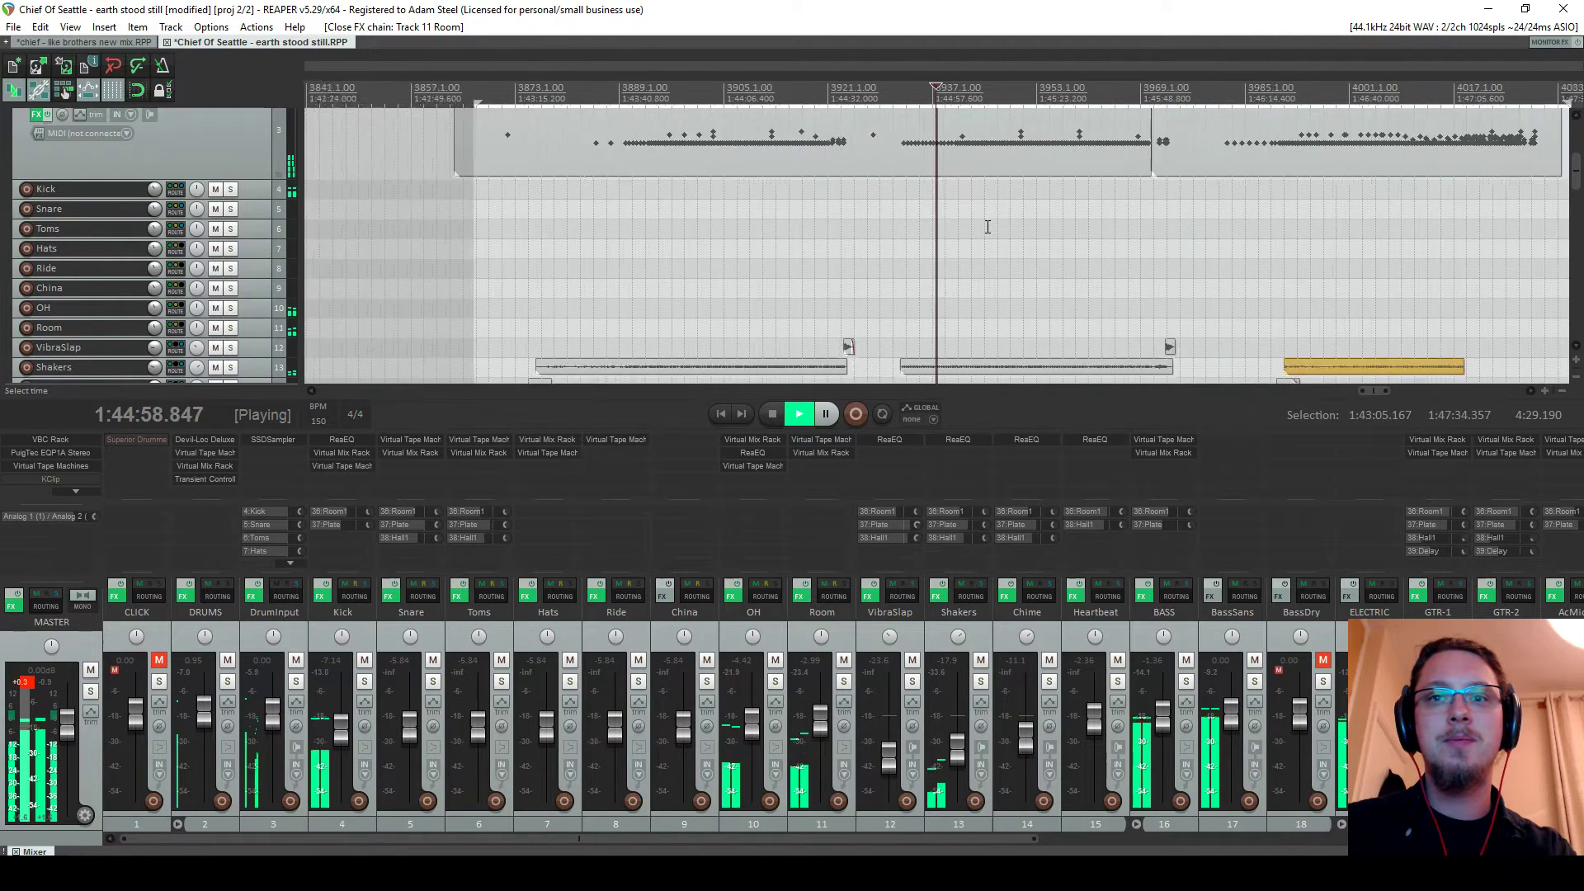
pyautogui.scroll(-2, 987, 198)
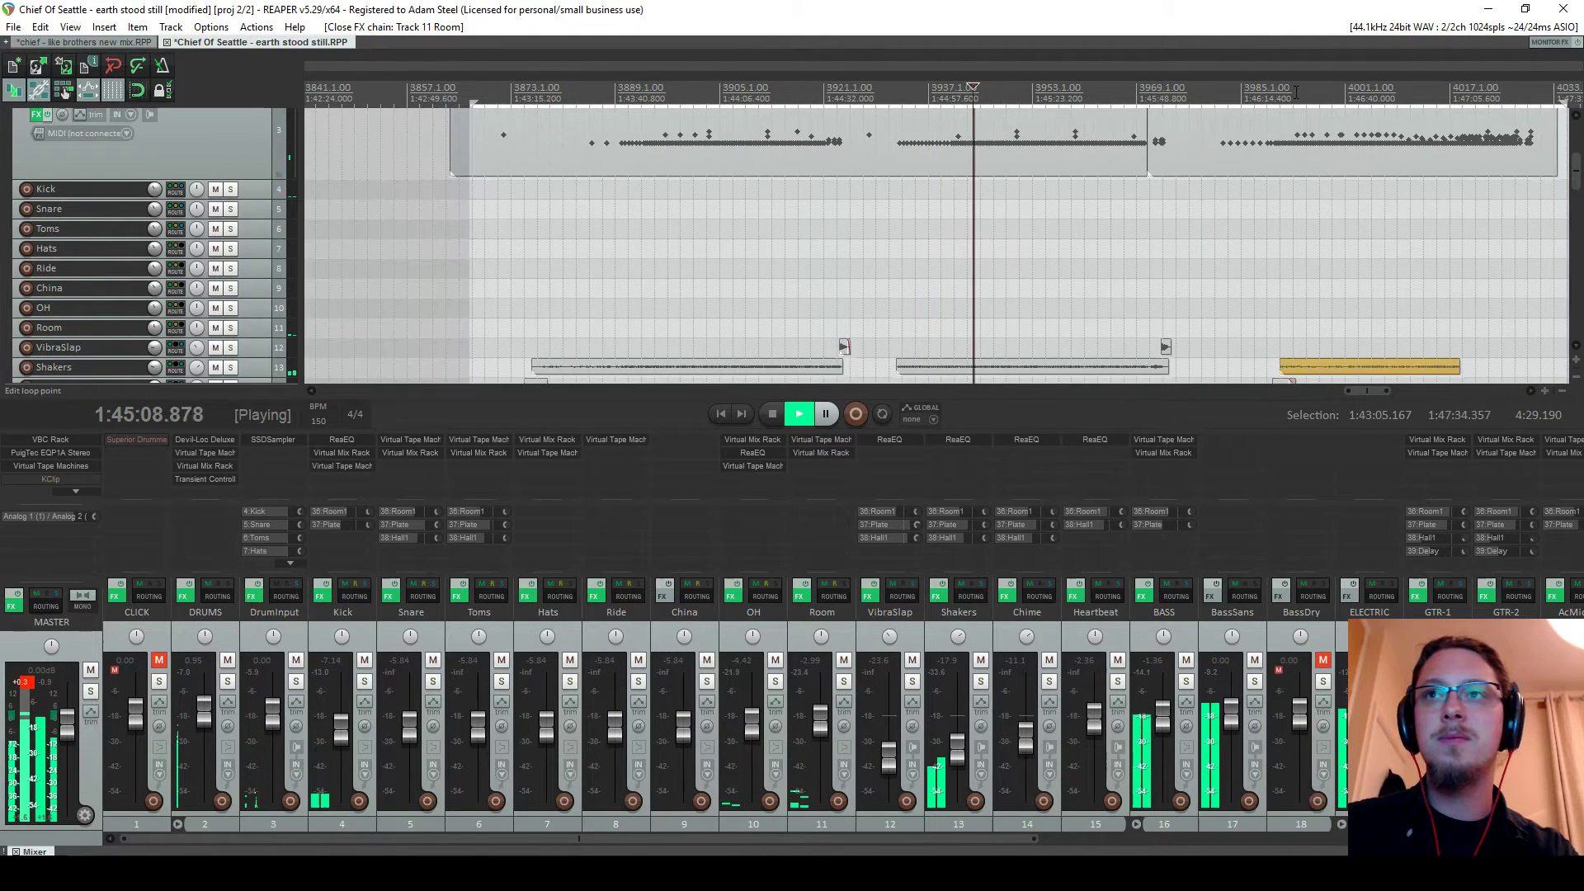
pyautogui.scroll(3, 1371, 152)
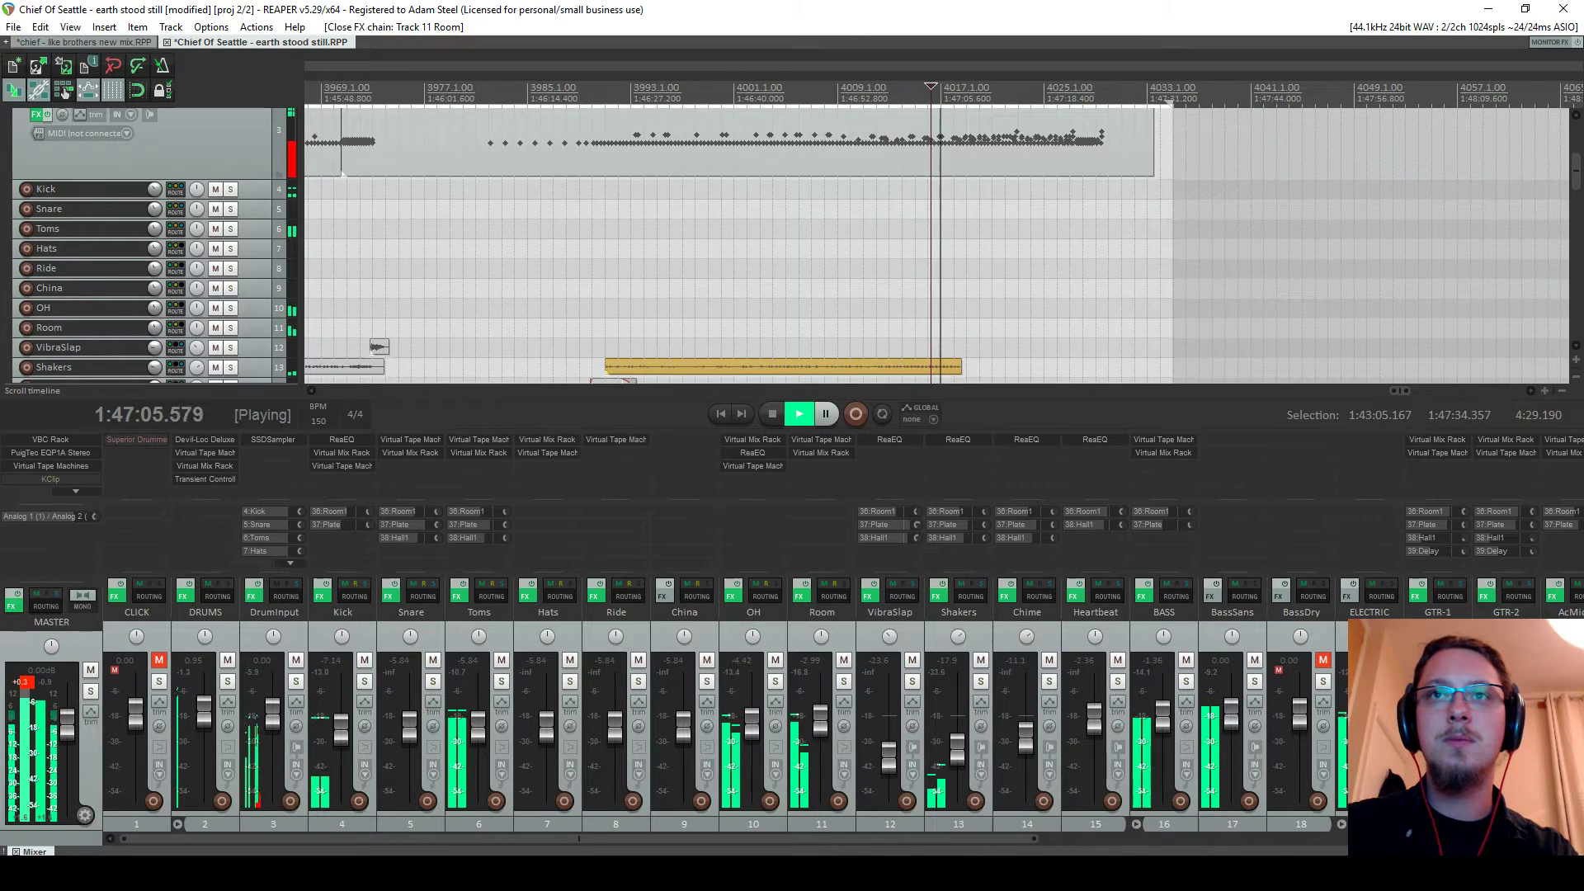
# Solo the DRUMS track during playback, listen to the song's ending and stop
pyautogui.press('F6')
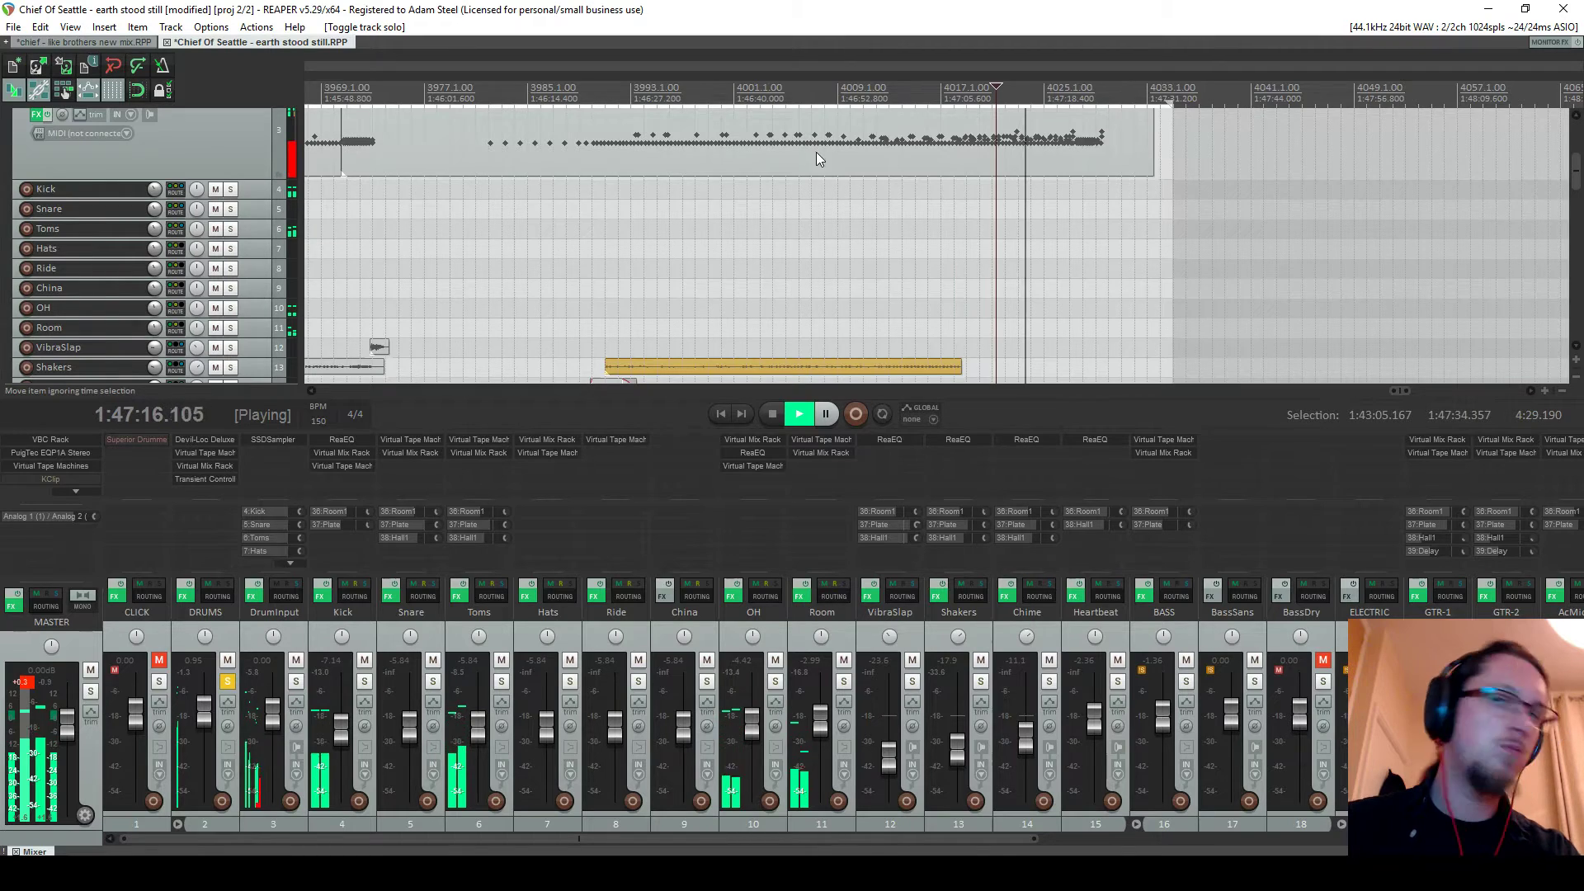
pyautogui.scroll(-4, 815, 151)
pyautogui.scroll(3, 755, 145)
pyautogui.scroll(-2, 750, 161)
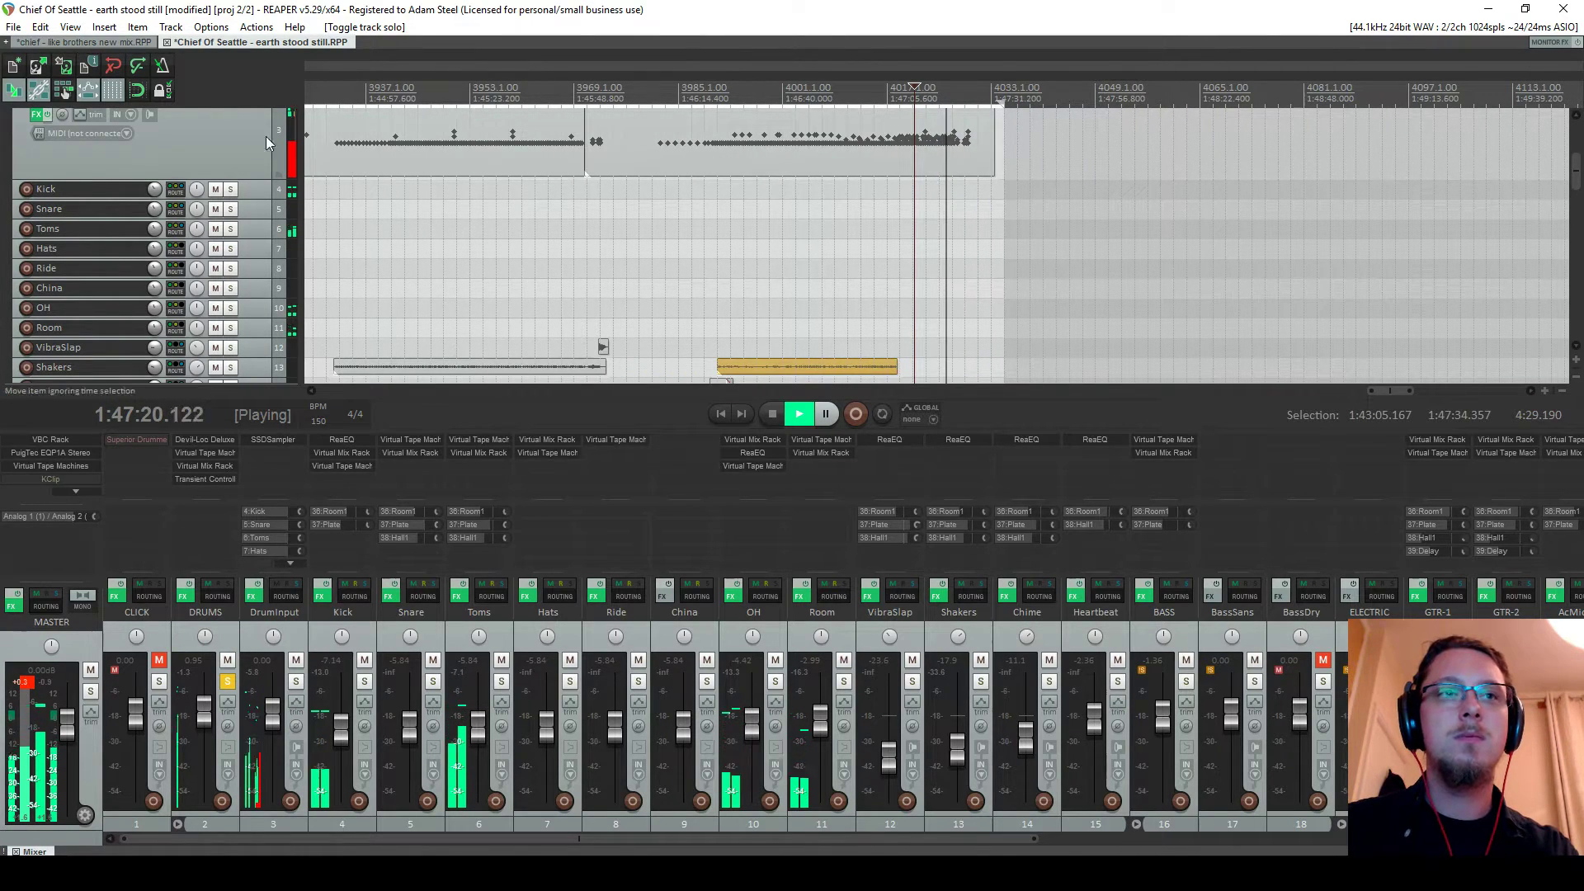
pyautogui.press('space')
# Play the soloed drums in earth stood still again, from the ending and from near the song's start
pyautogui.click(110, 42)
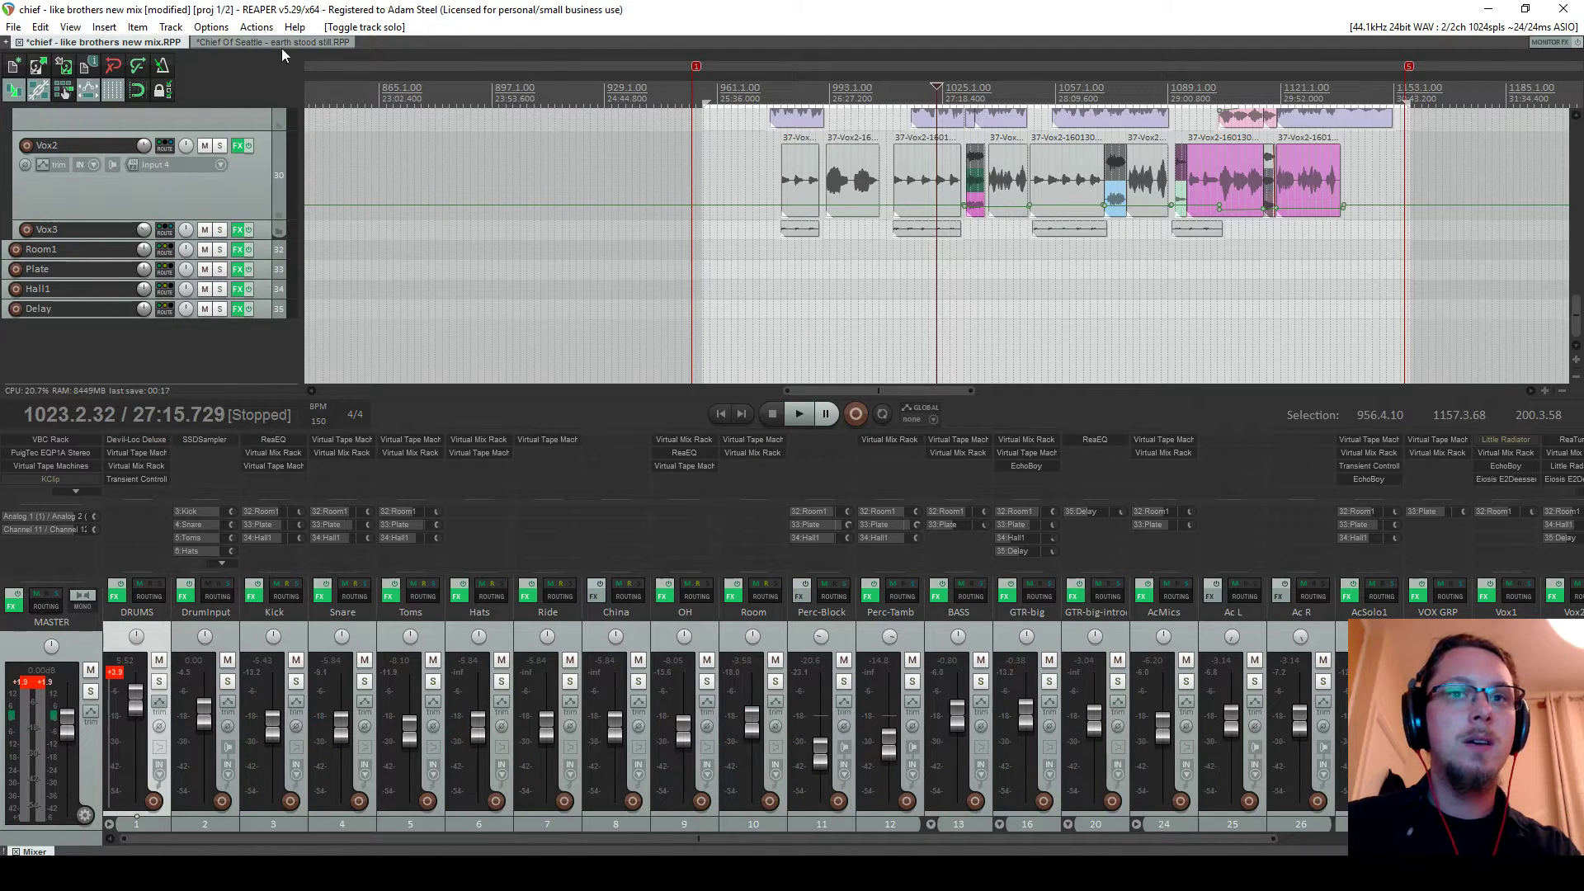
pyautogui.click(255, 42)
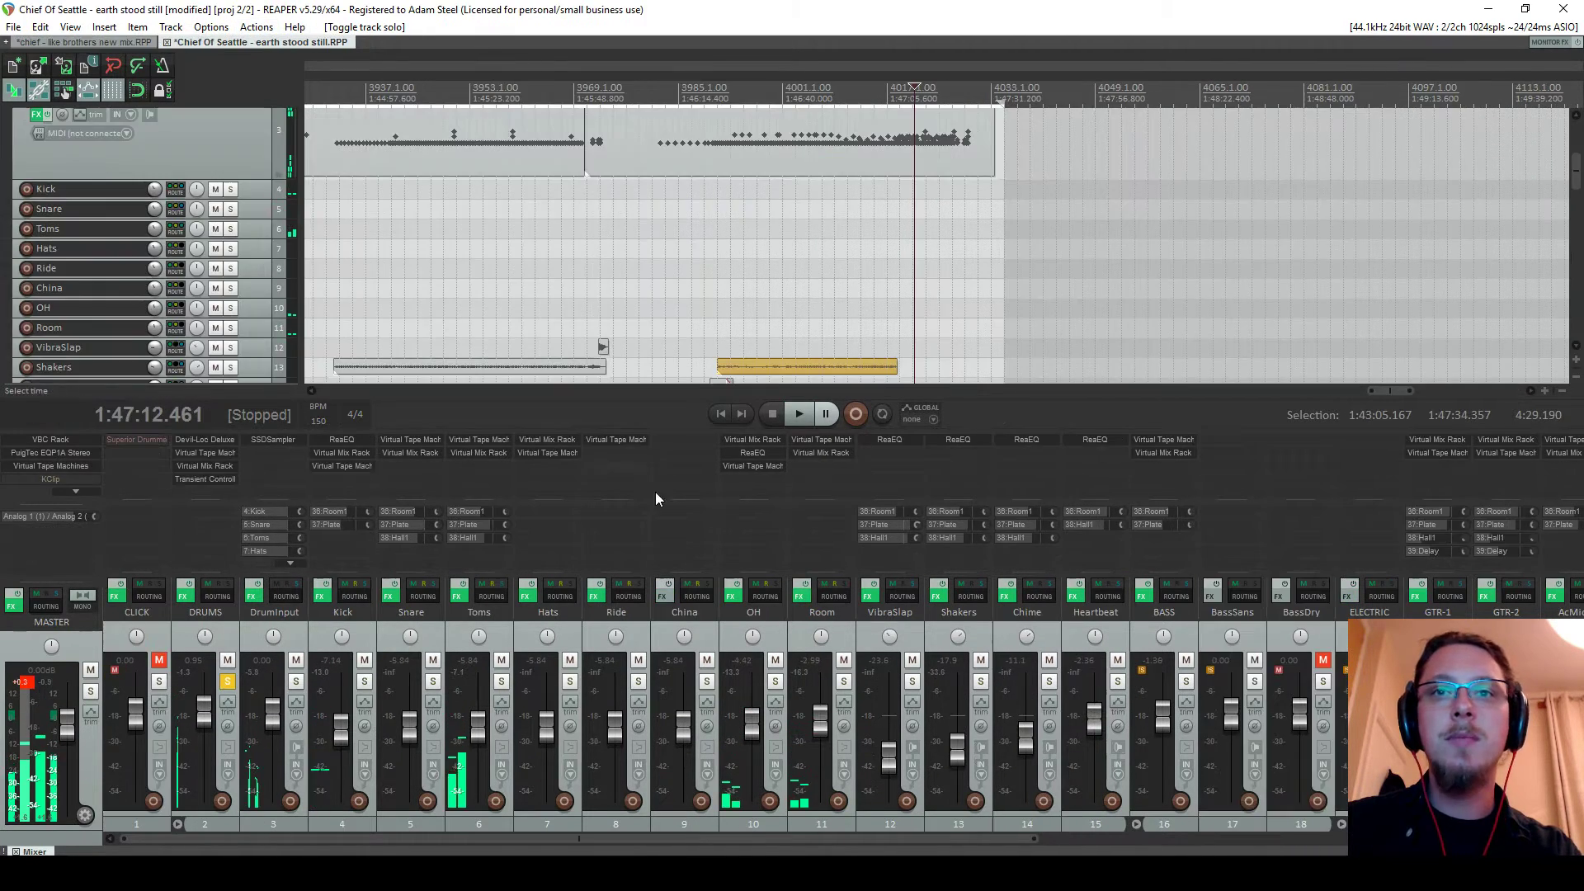
pyautogui.press('space')
pyautogui.scroll(-2, 646, 101)
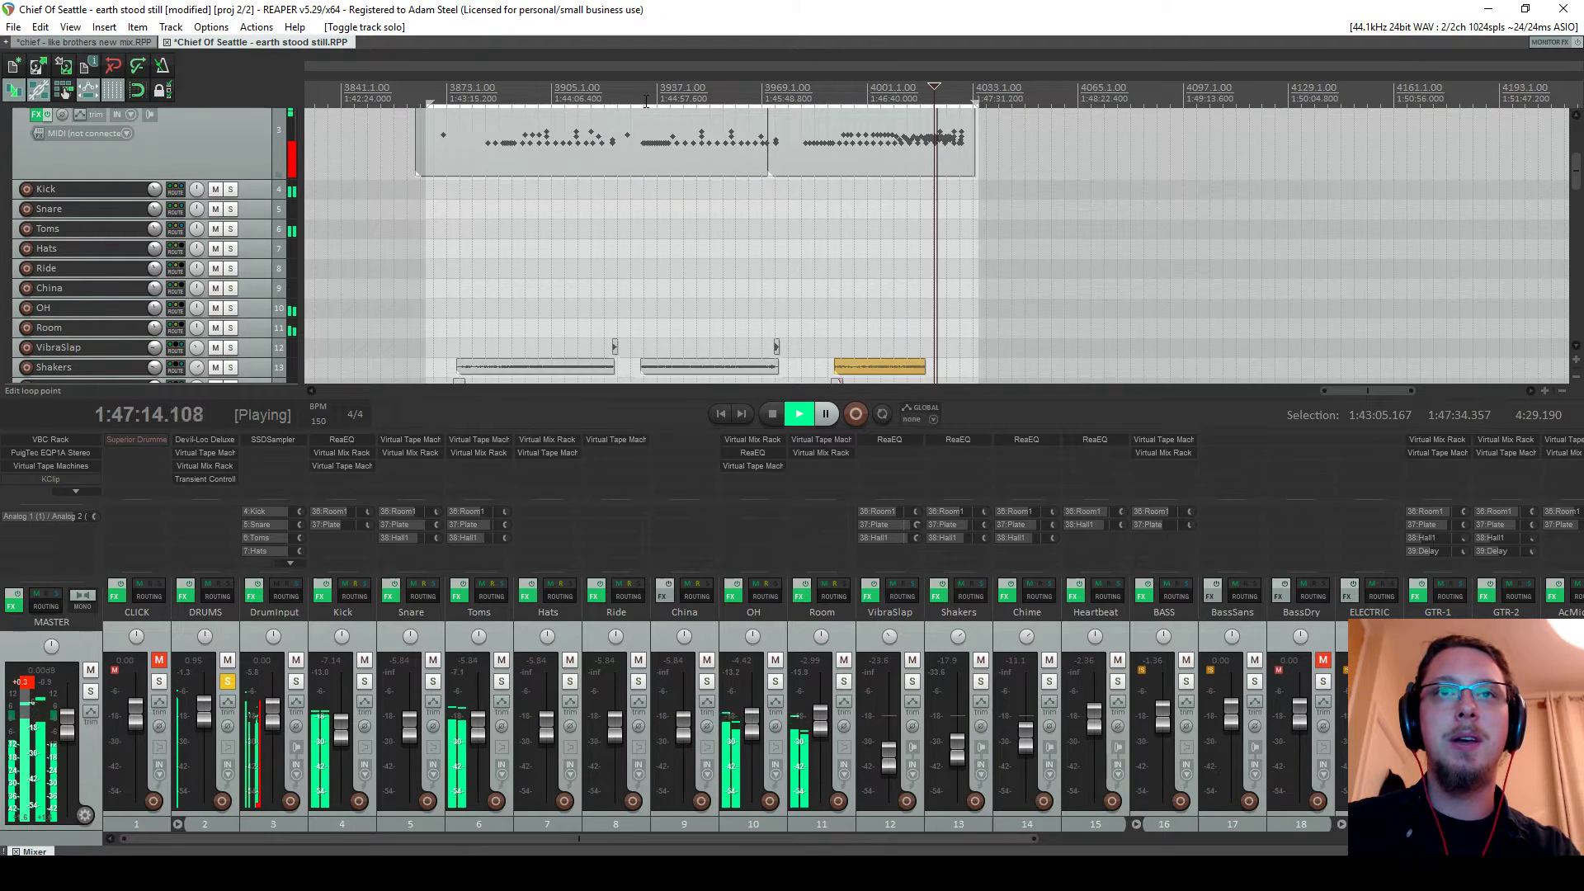
pyautogui.moveTo(1577, 169); pyautogui.dragTo(1579, 187)
pyautogui.click(466, 95)
pyautogui.scroll(3, 950, 108)
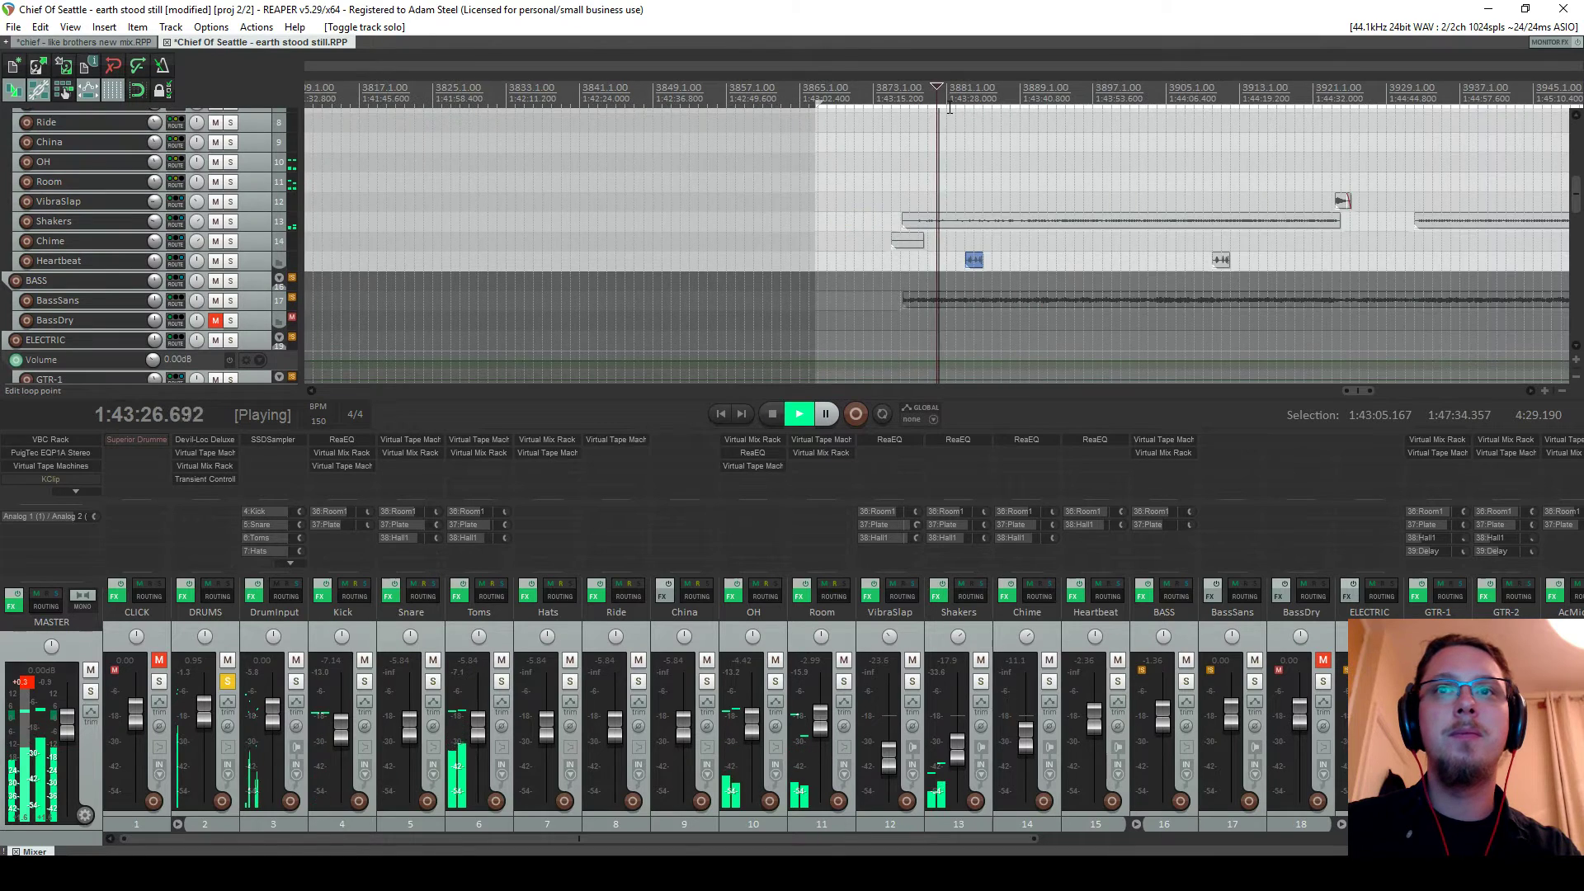
pyautogui.scroll(-1, 1001, 170)
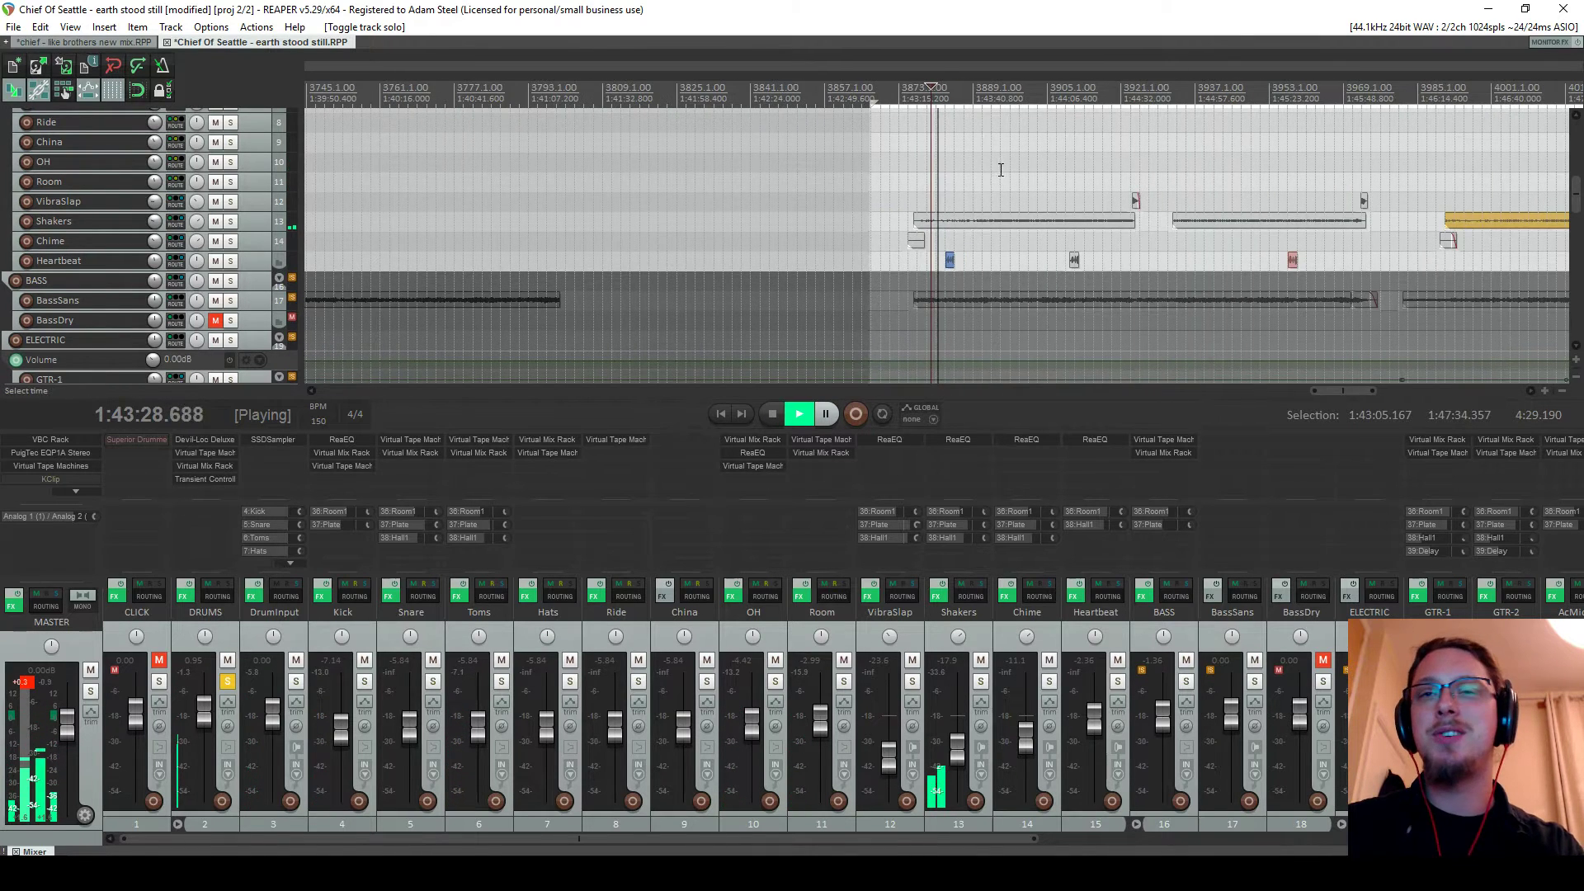
pyautogui.scroll(1, 1064, 177)
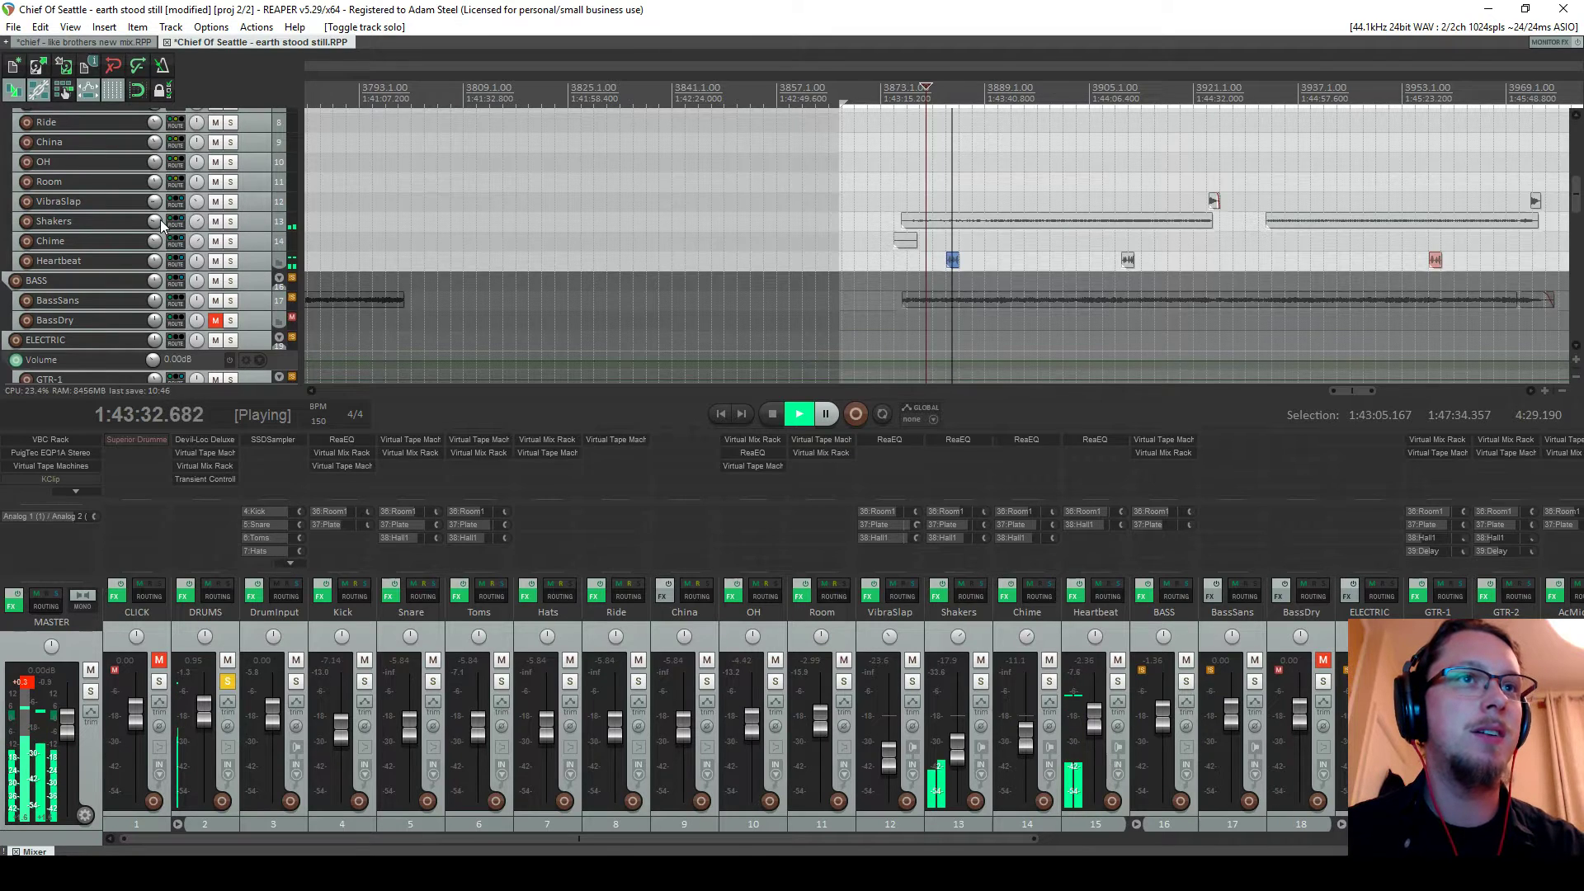
# Listen to the soloed drums in the final section and look through the drum and percussion tracks in the arrangement
pyautogui.scroll(4, 162, 225)
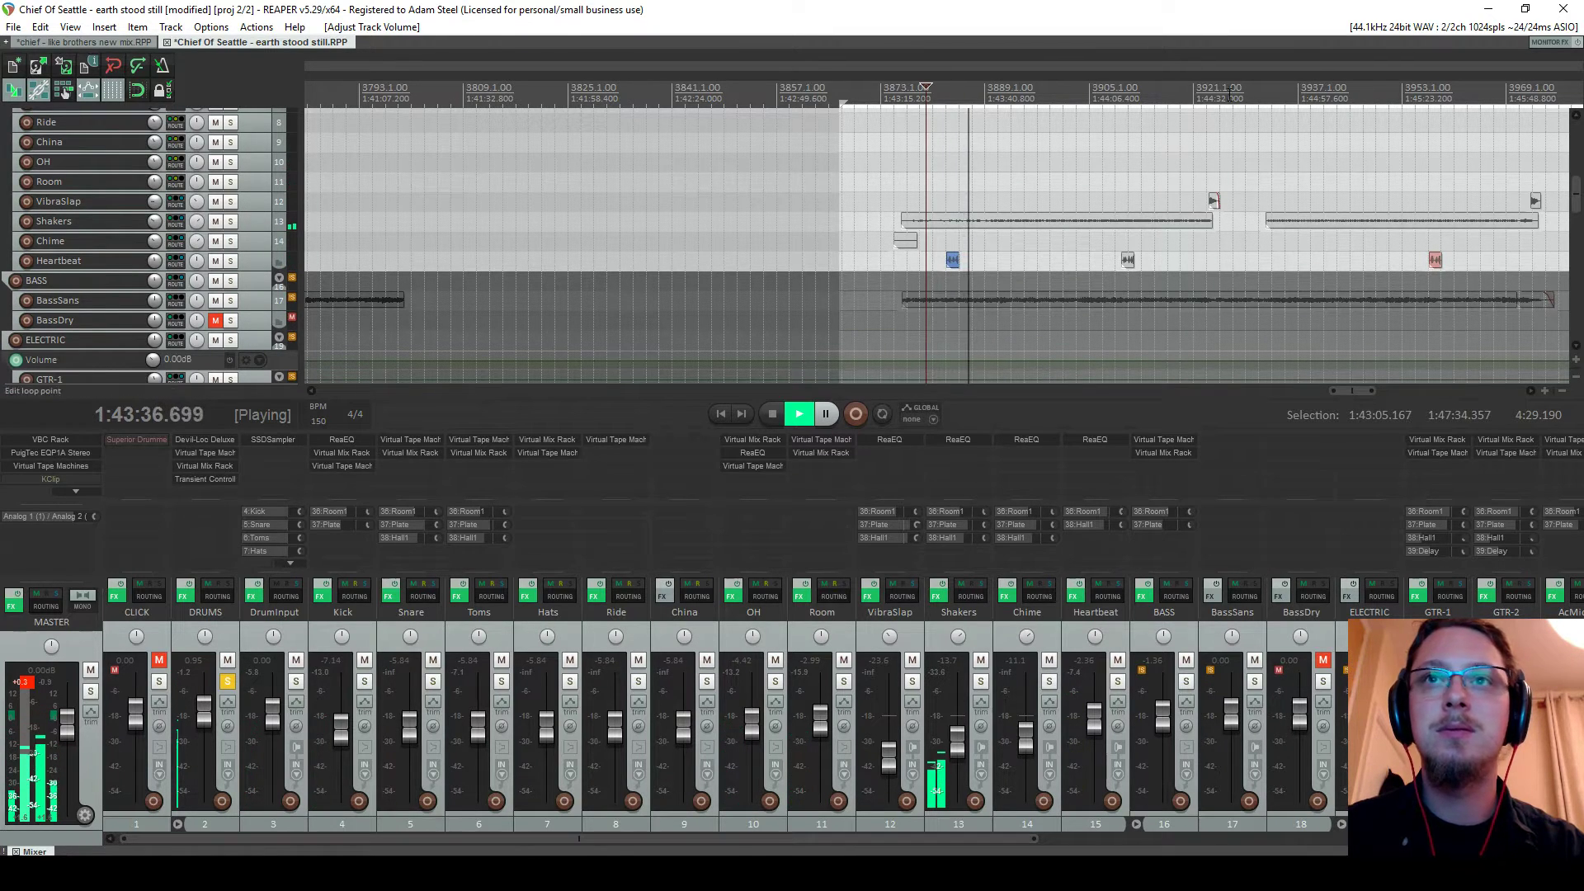
pyautogui.scroll(3, 1050, 221)
pyautogui.moveTo(1575, 187); pyautogui.dragTo(1575, 116)
pyautogui.scroll(3, 978, 92)
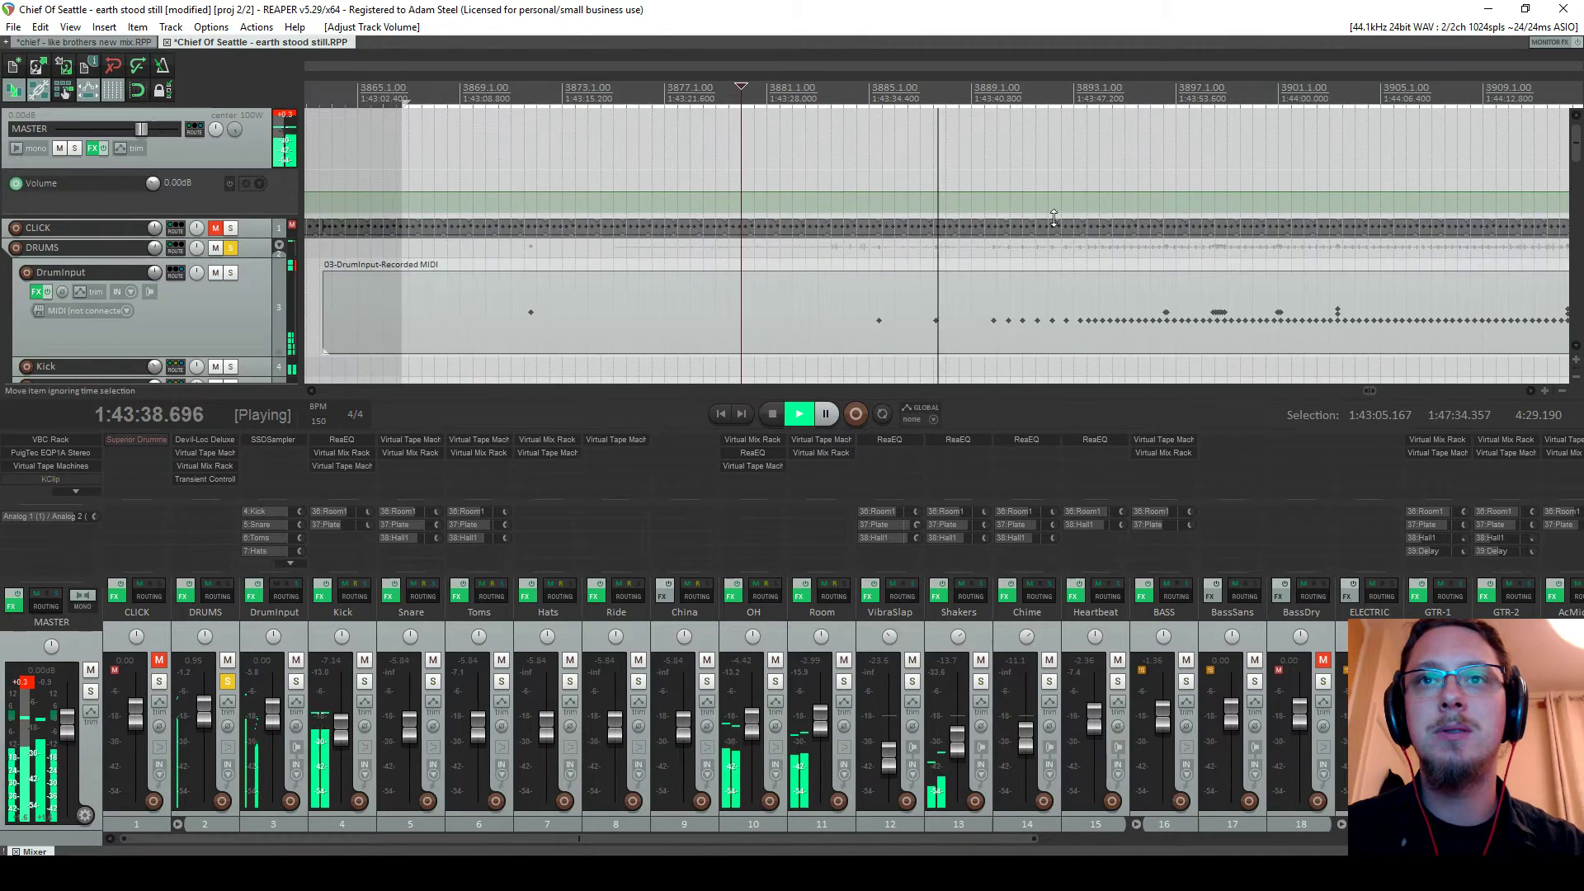
pyautogui.scroll(-10, 824, 206)
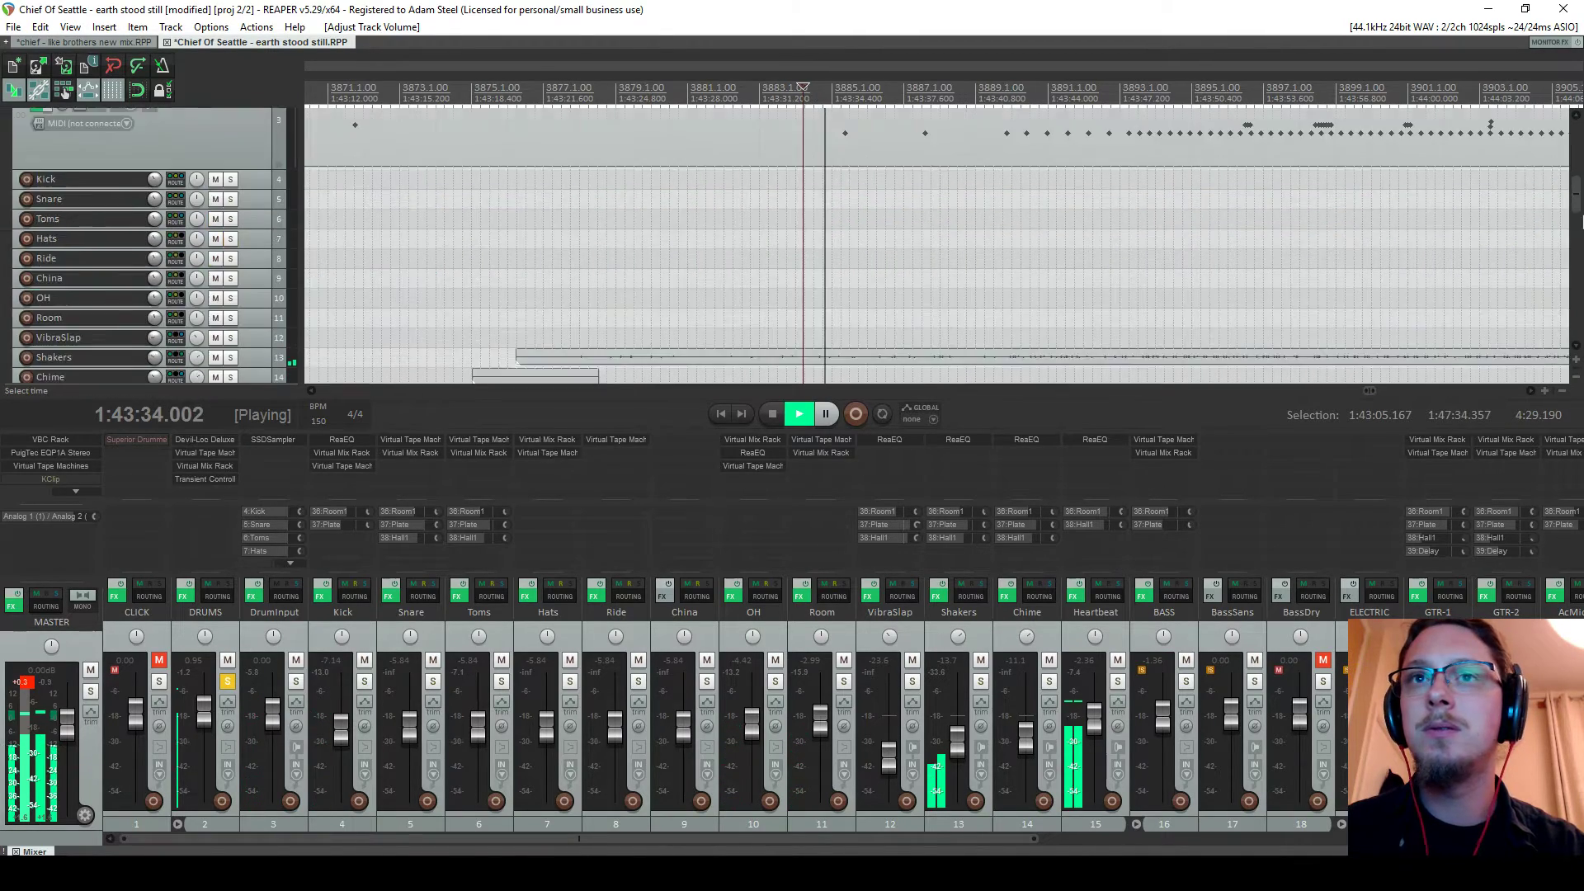
pyautogui.scroll(-1, 824, 248)
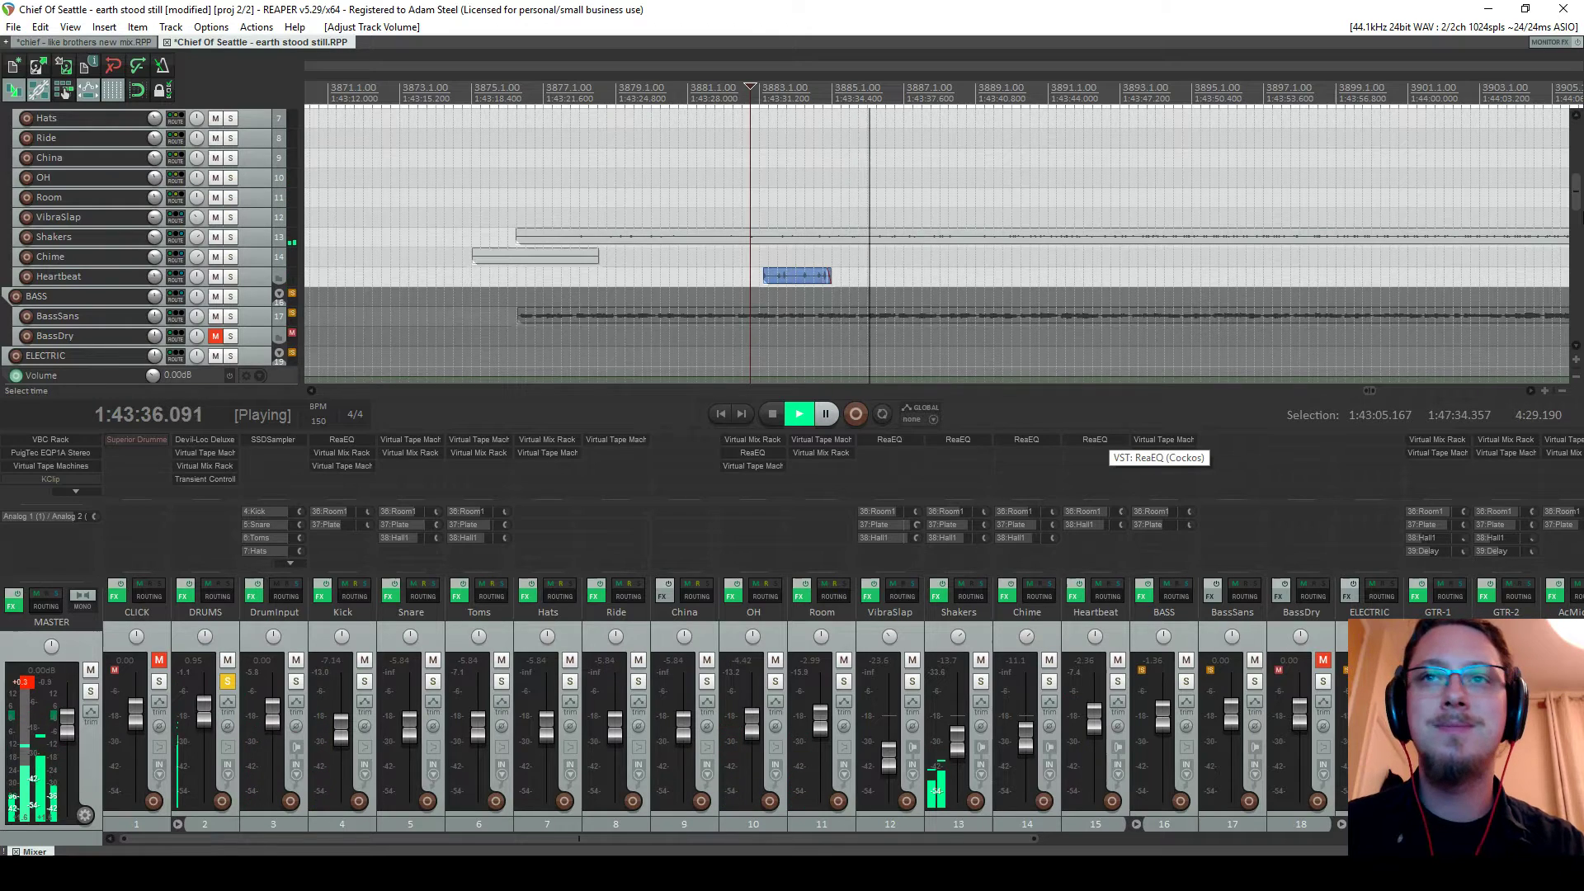
pyautogui.moveTo(1572, 189)
pyautogui.mouseDown()
pyautogui.moveTo(1570, 153)
pyautogui.moveTo(1575, 196)
pyautogui.mouseUp()
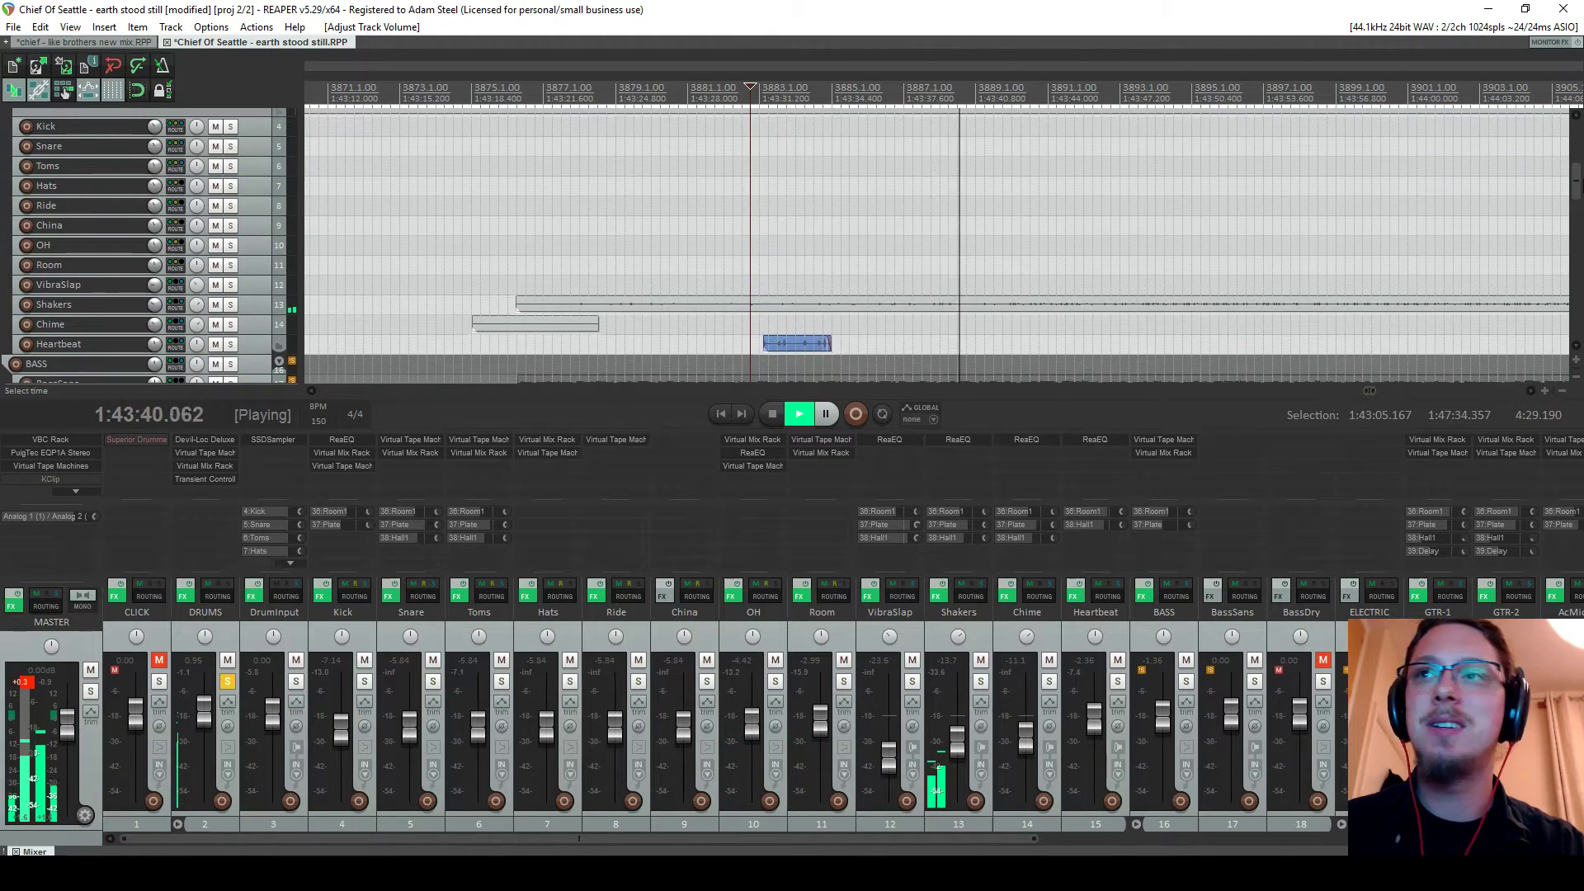
# Open the DrumInput MIDI recording during playback, select its long row of C2 notes, and close the MIDI editor
pyautogui.scroll(5, 1170, 290)
pyautogui.doubleClick(1096, 319)
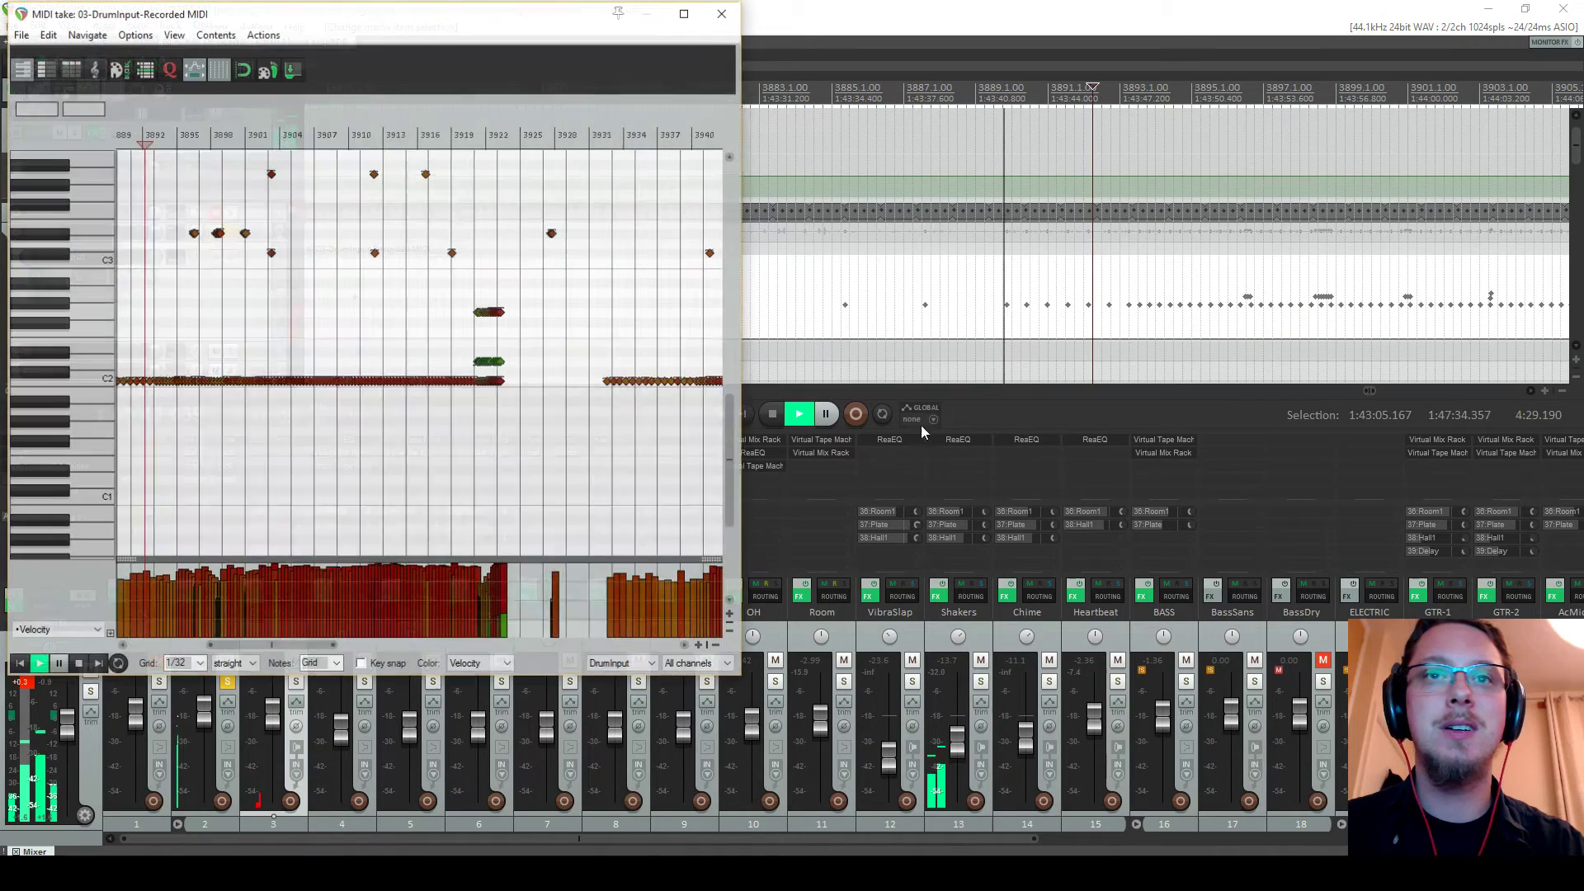
pyautogui.scroll(-2, 398, 464)
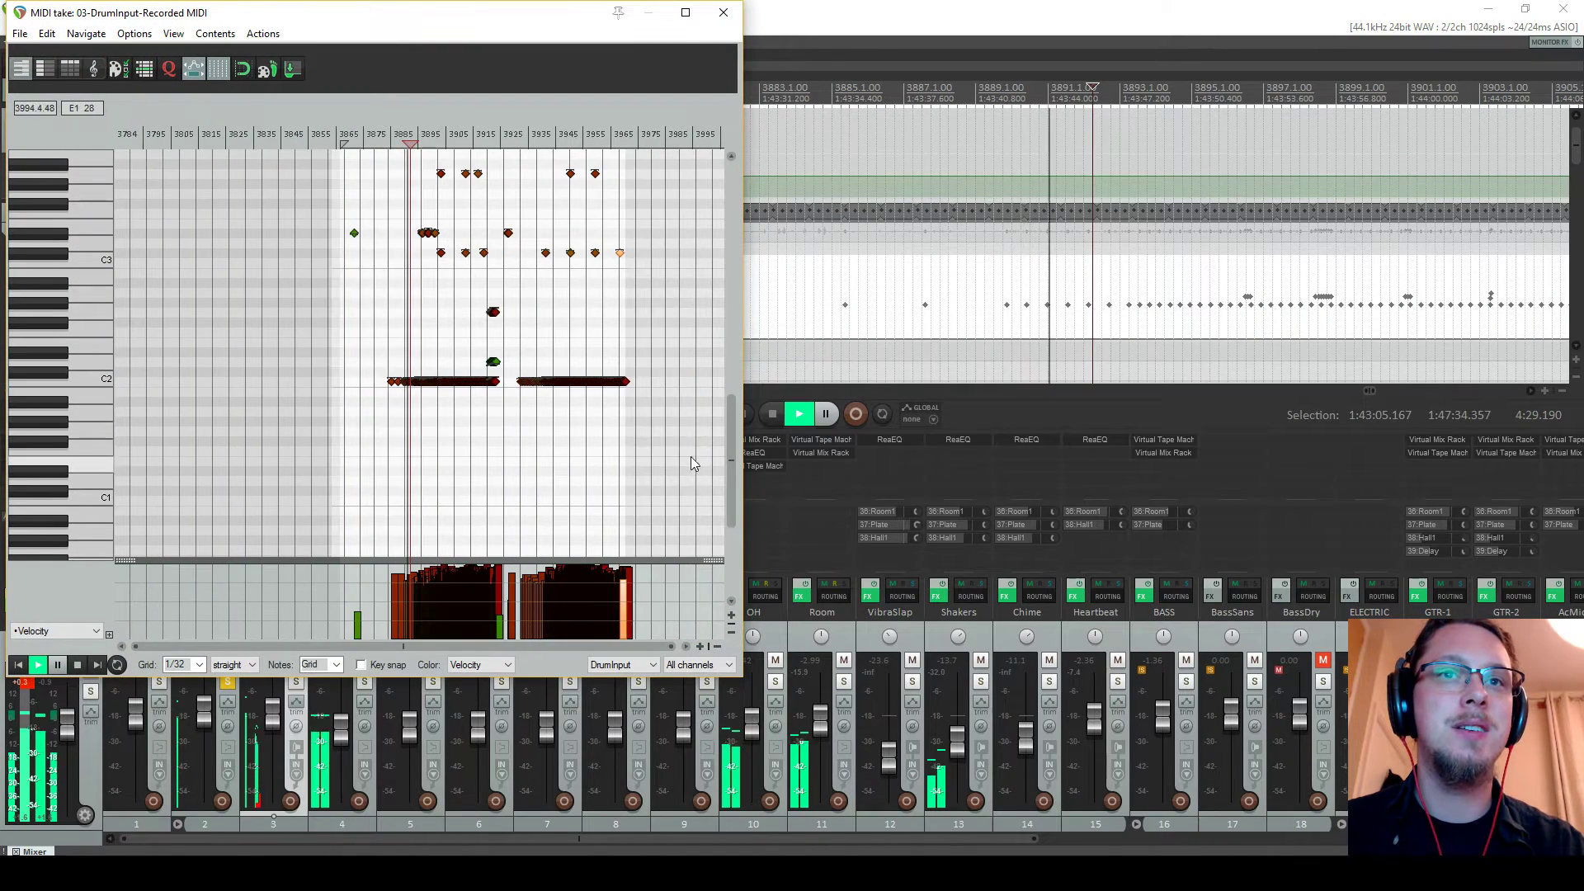
pyautogui.moveTo(685, 437); pyautogui.dragTo(371, 384)
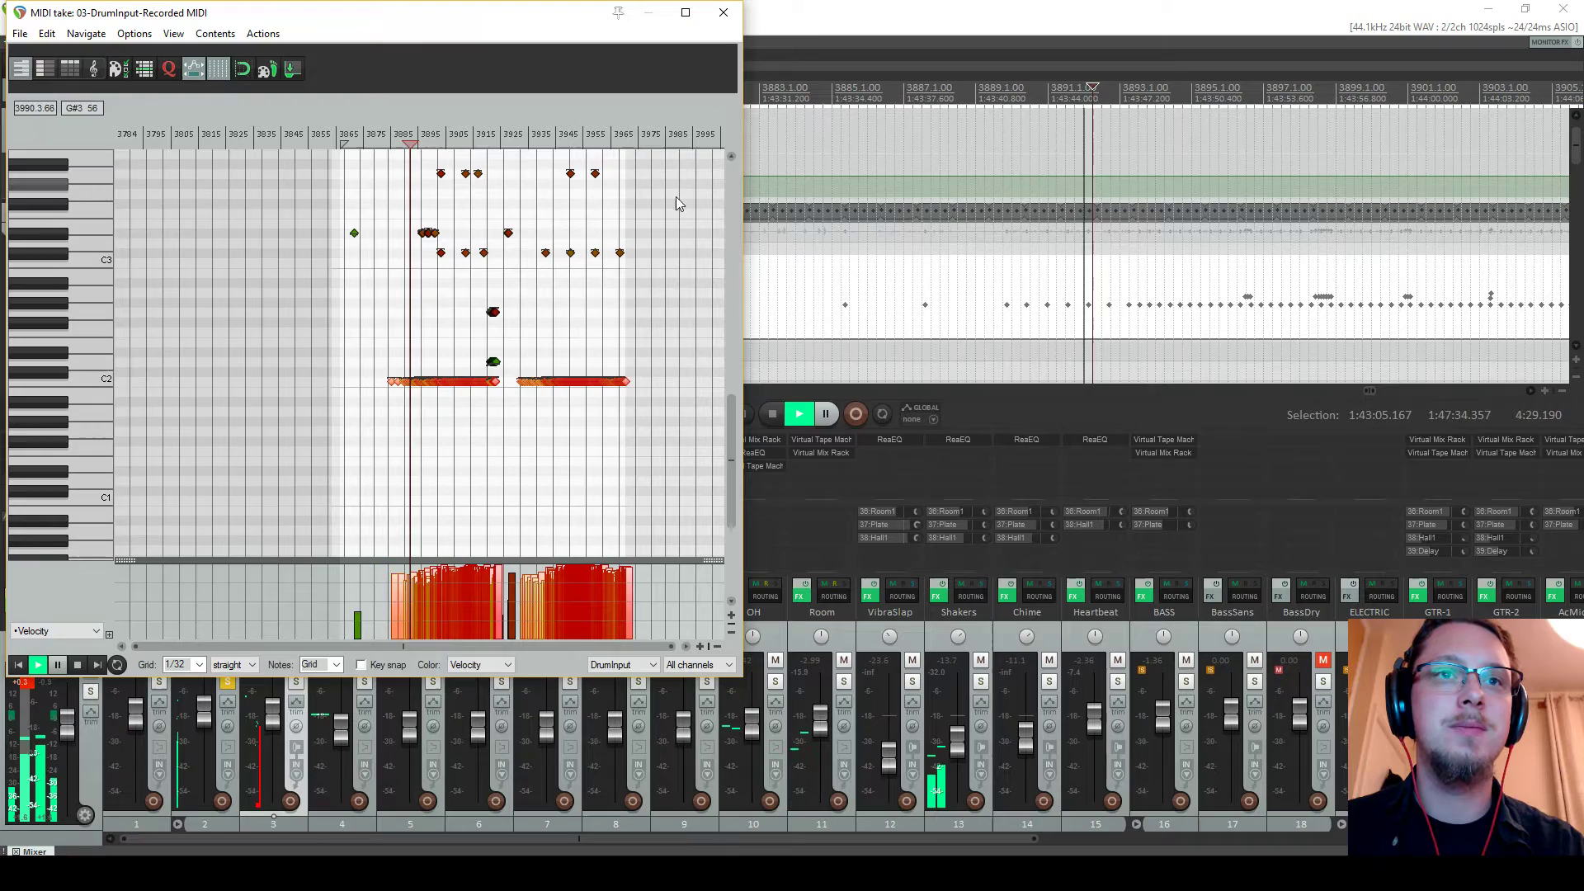
pyautogui.click(724, 13)
# Replay the soloed drums from the Heartbeat item and from the start of the Chime item, and stop playback
pyautogui.scroll(-5, 1572, 160)
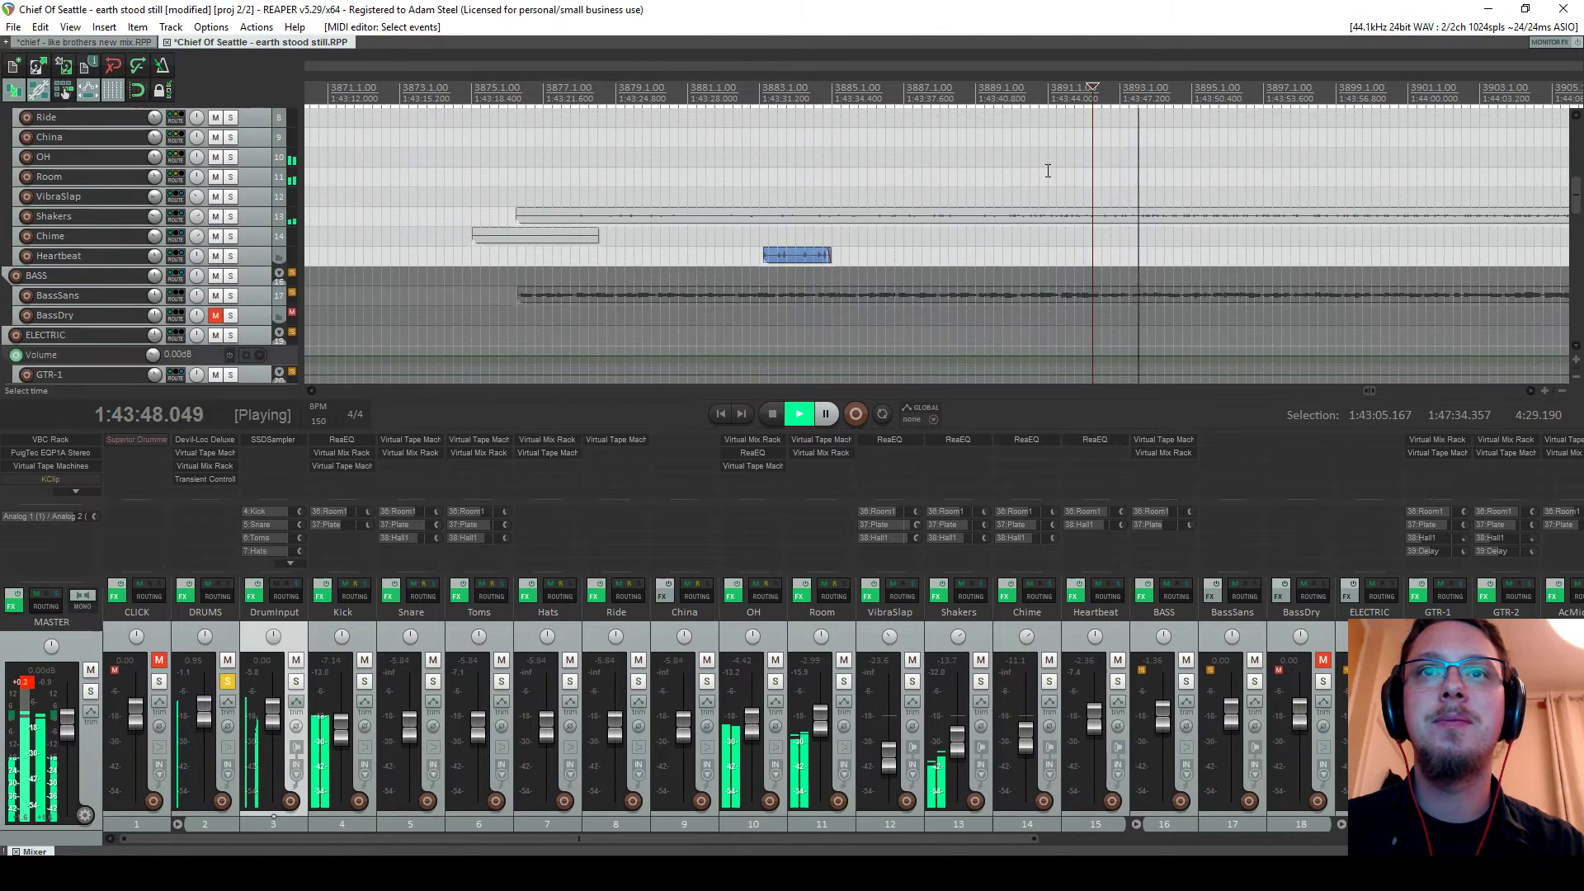
pyautogui.click(764, 91)
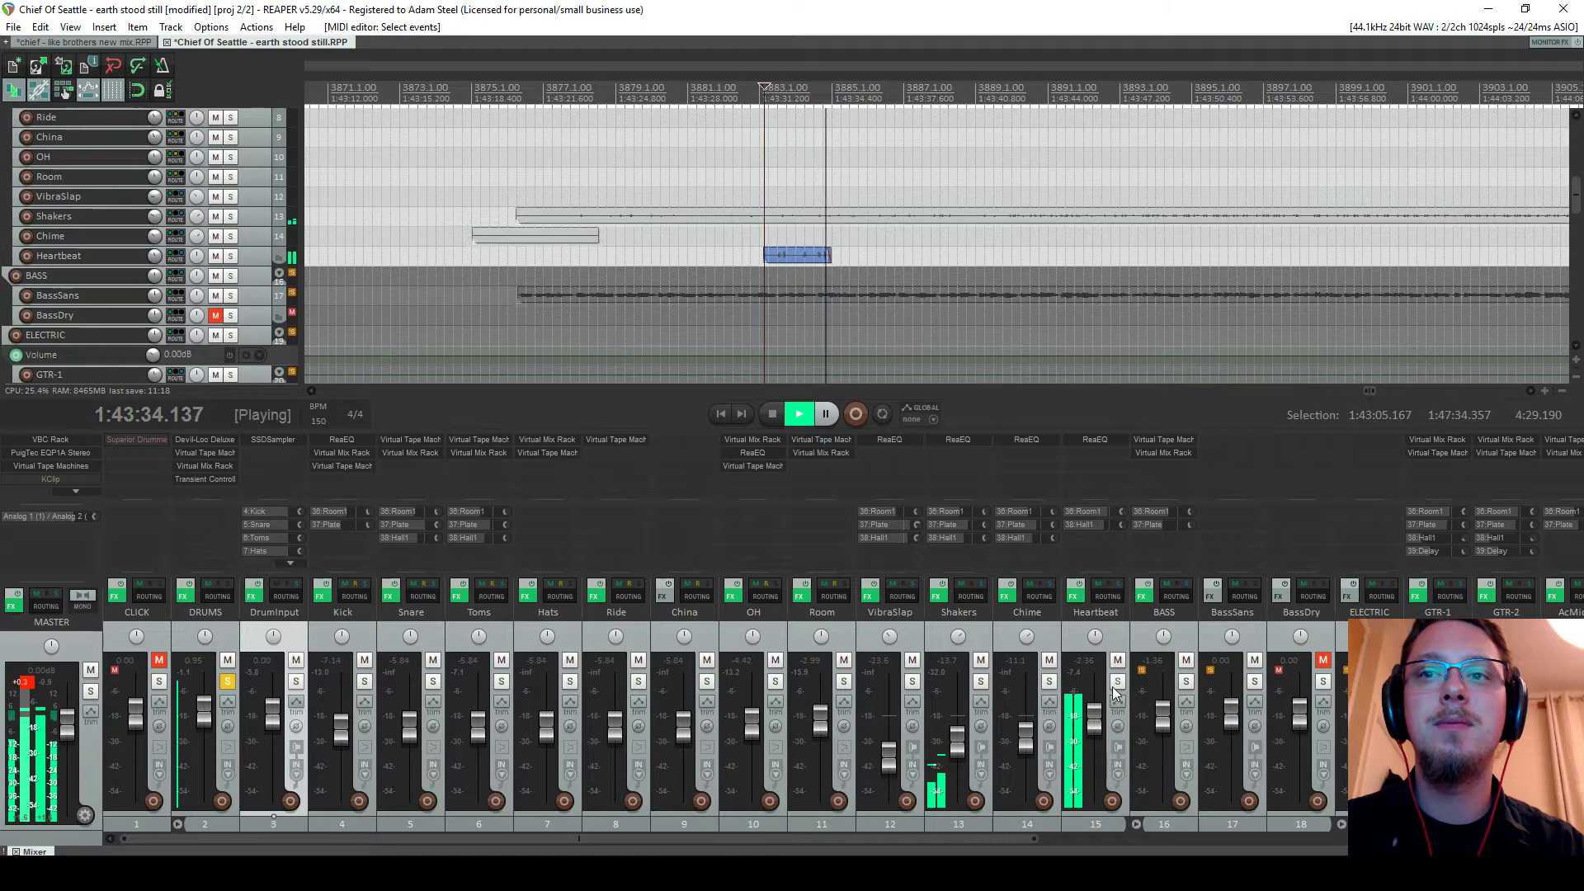
pyautogui.click(529, 101)
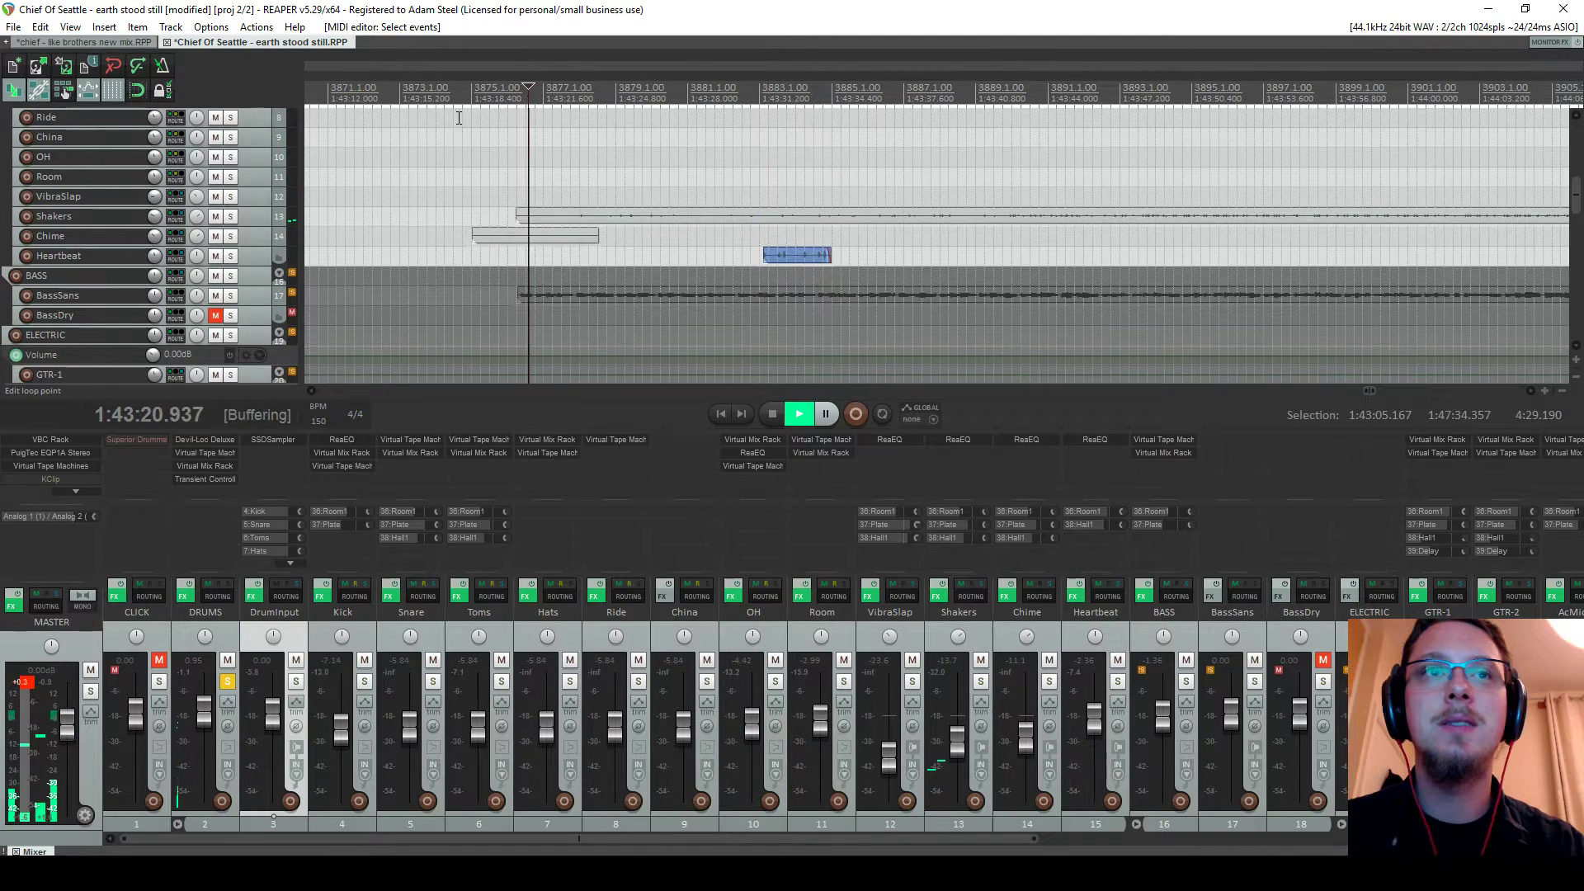
pyautogui.click(466, 93)
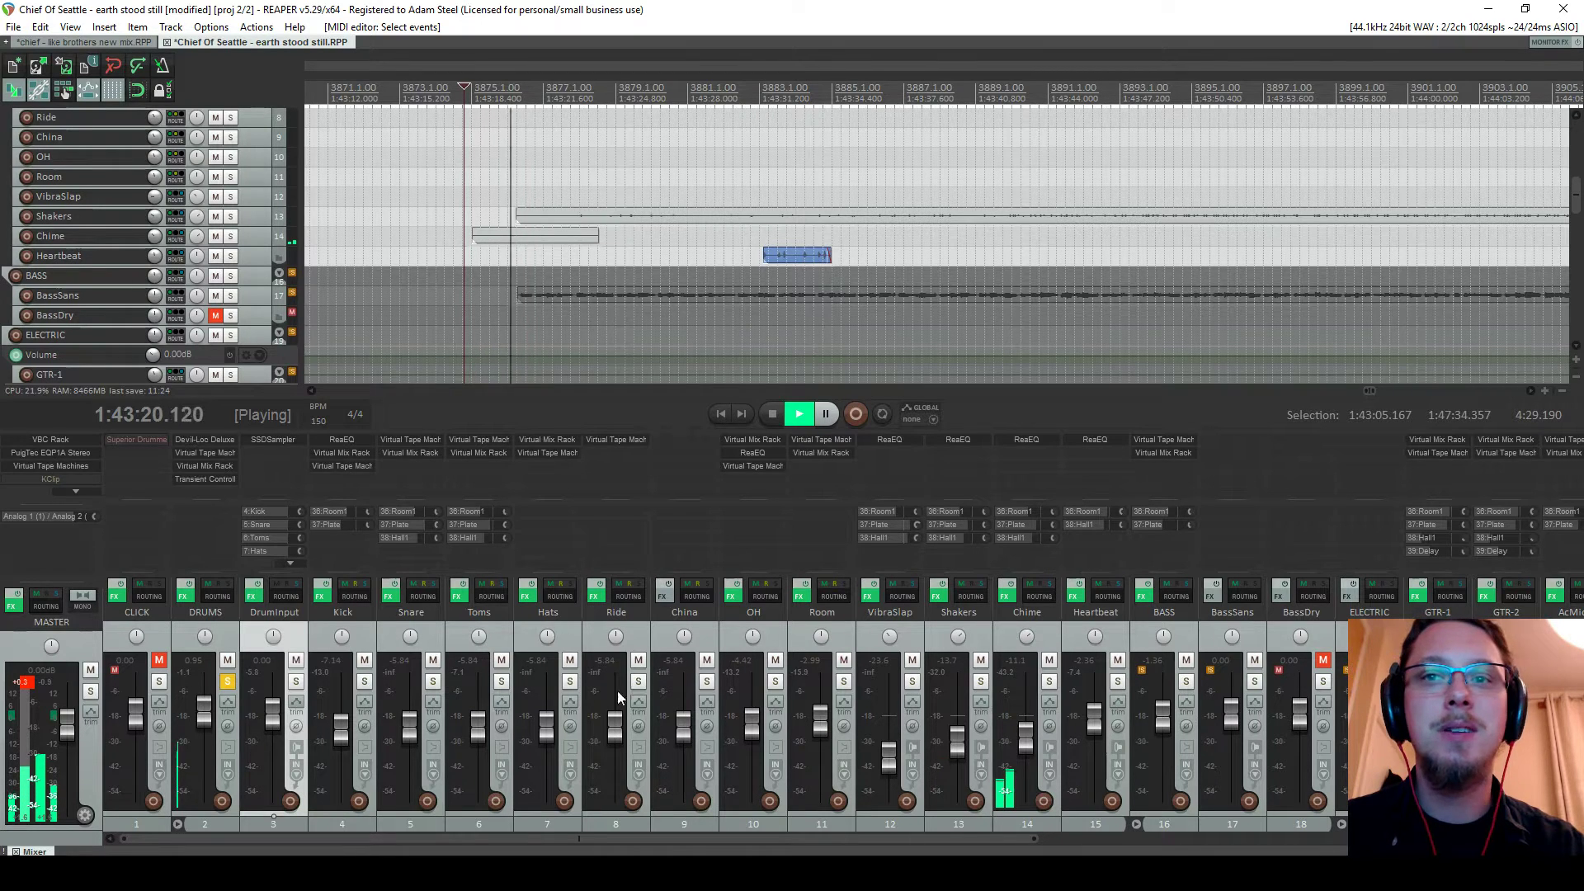
pyautogui.scroll(4, 1041, 731)
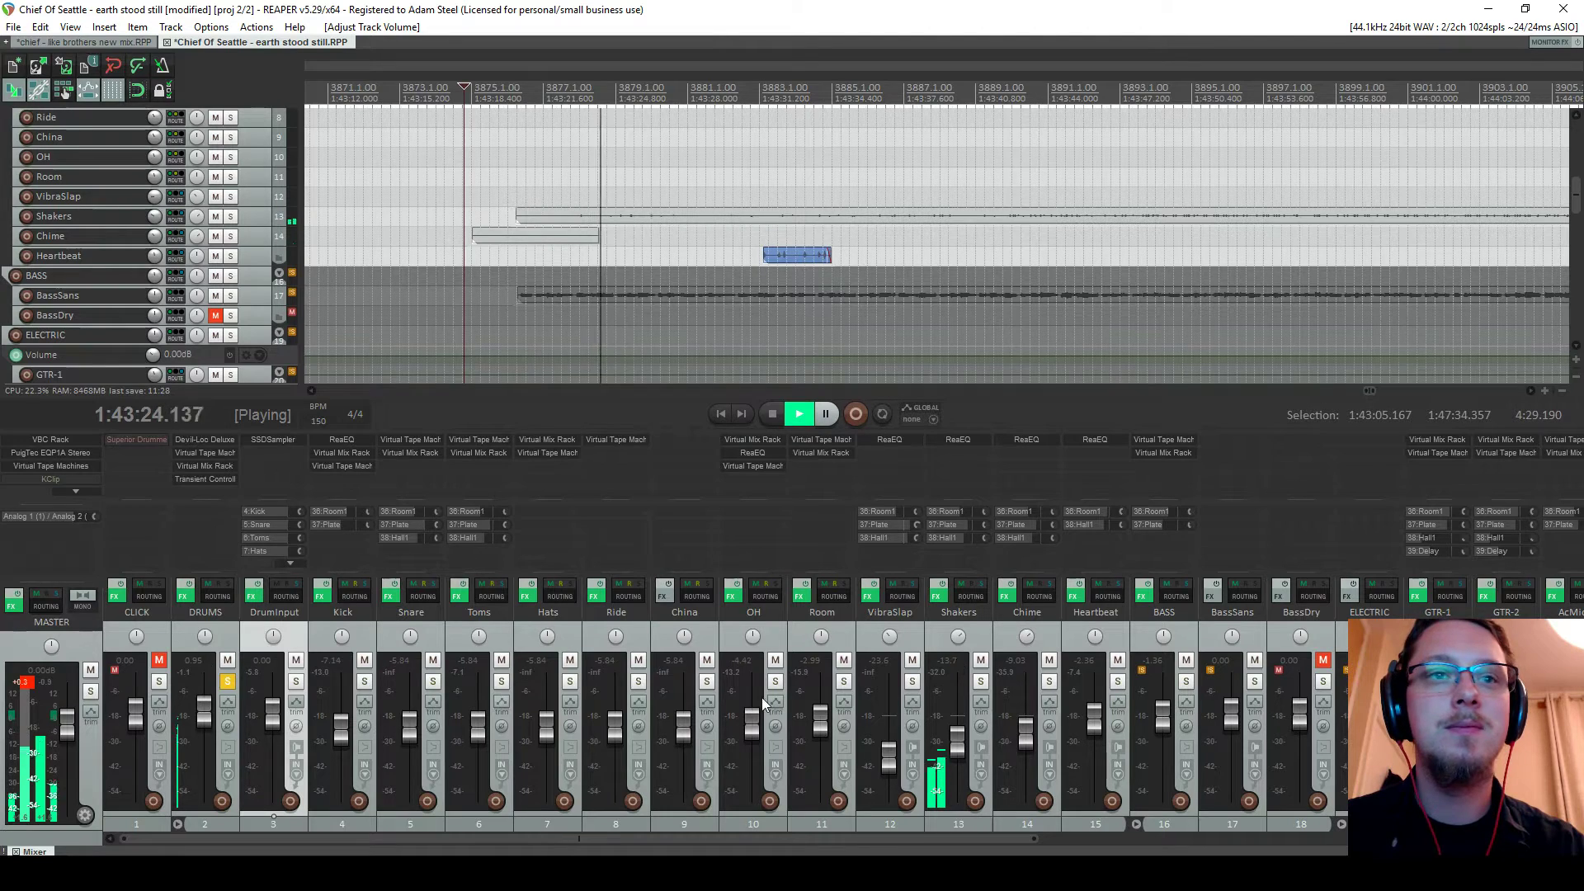
pyautogui.press('space')
# Remove Virtual Tape Machines and Virtual Mix Rack from the BASS track's effects in earth stood still
pyautogui.click(1147, 608)
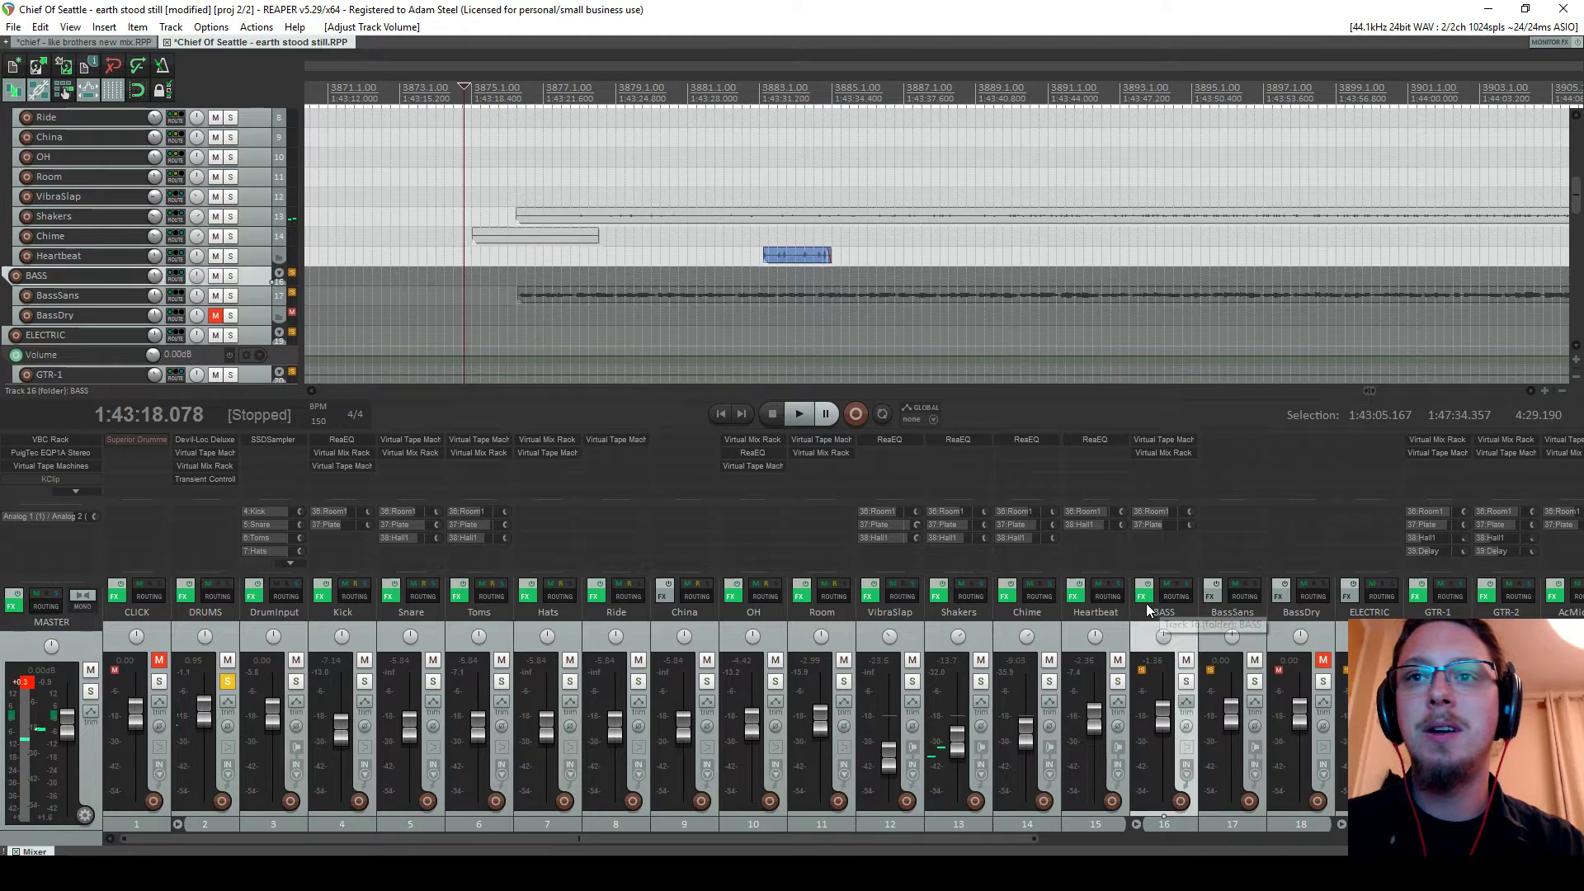
pyautogui.click(1145, 595)
pyautogui.moveTo(87, 206); pyautogui.dragTo(32, 87)
pyautogui.press('Delete')
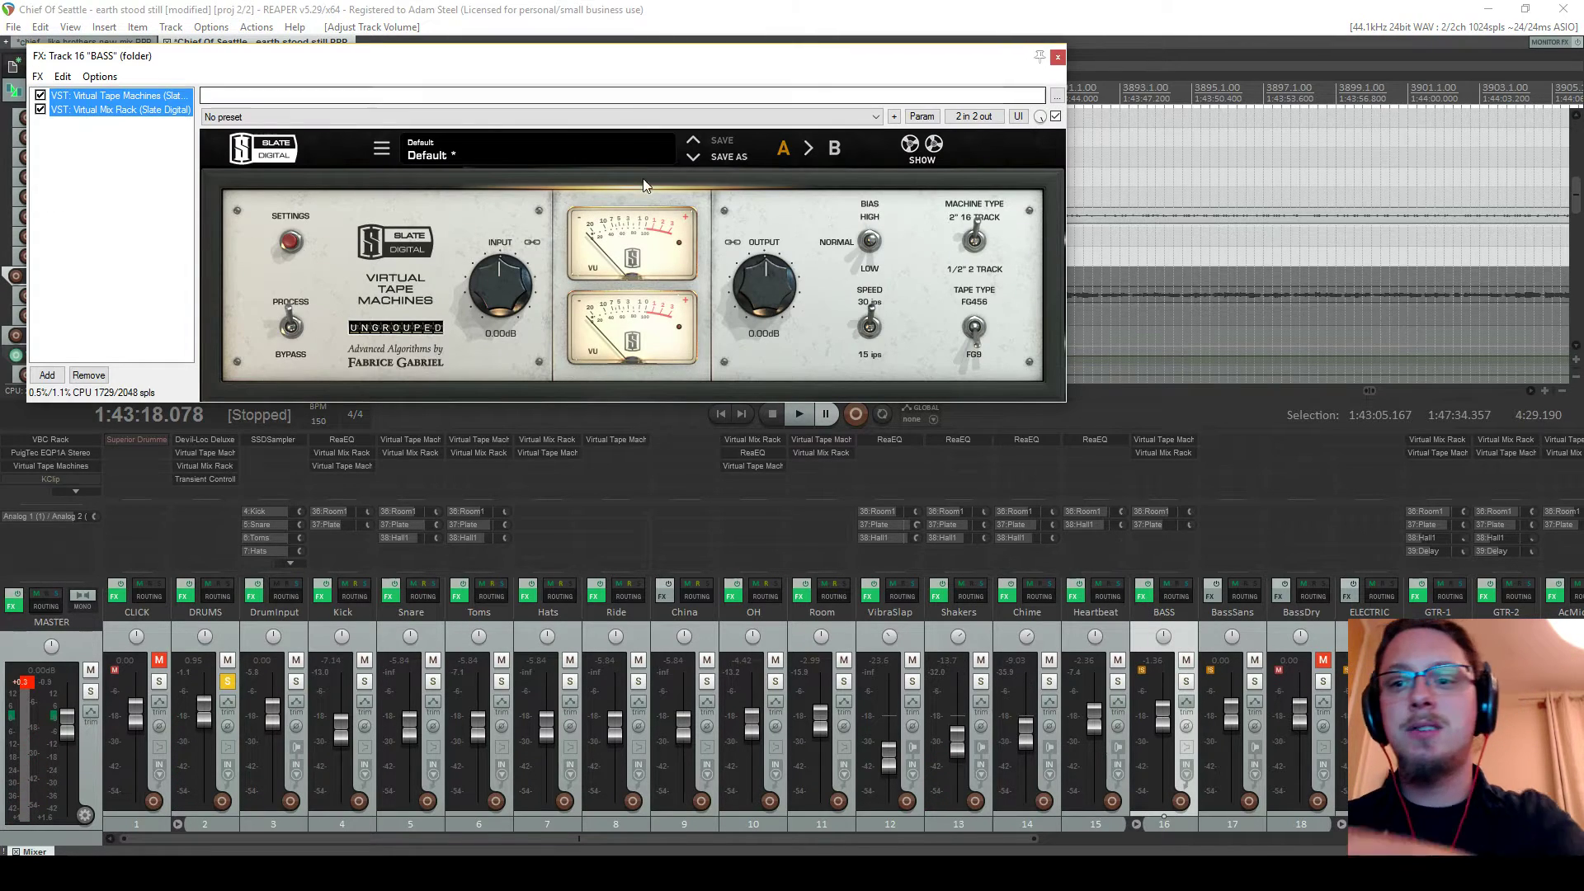
pyautogui.click(1057, 57)
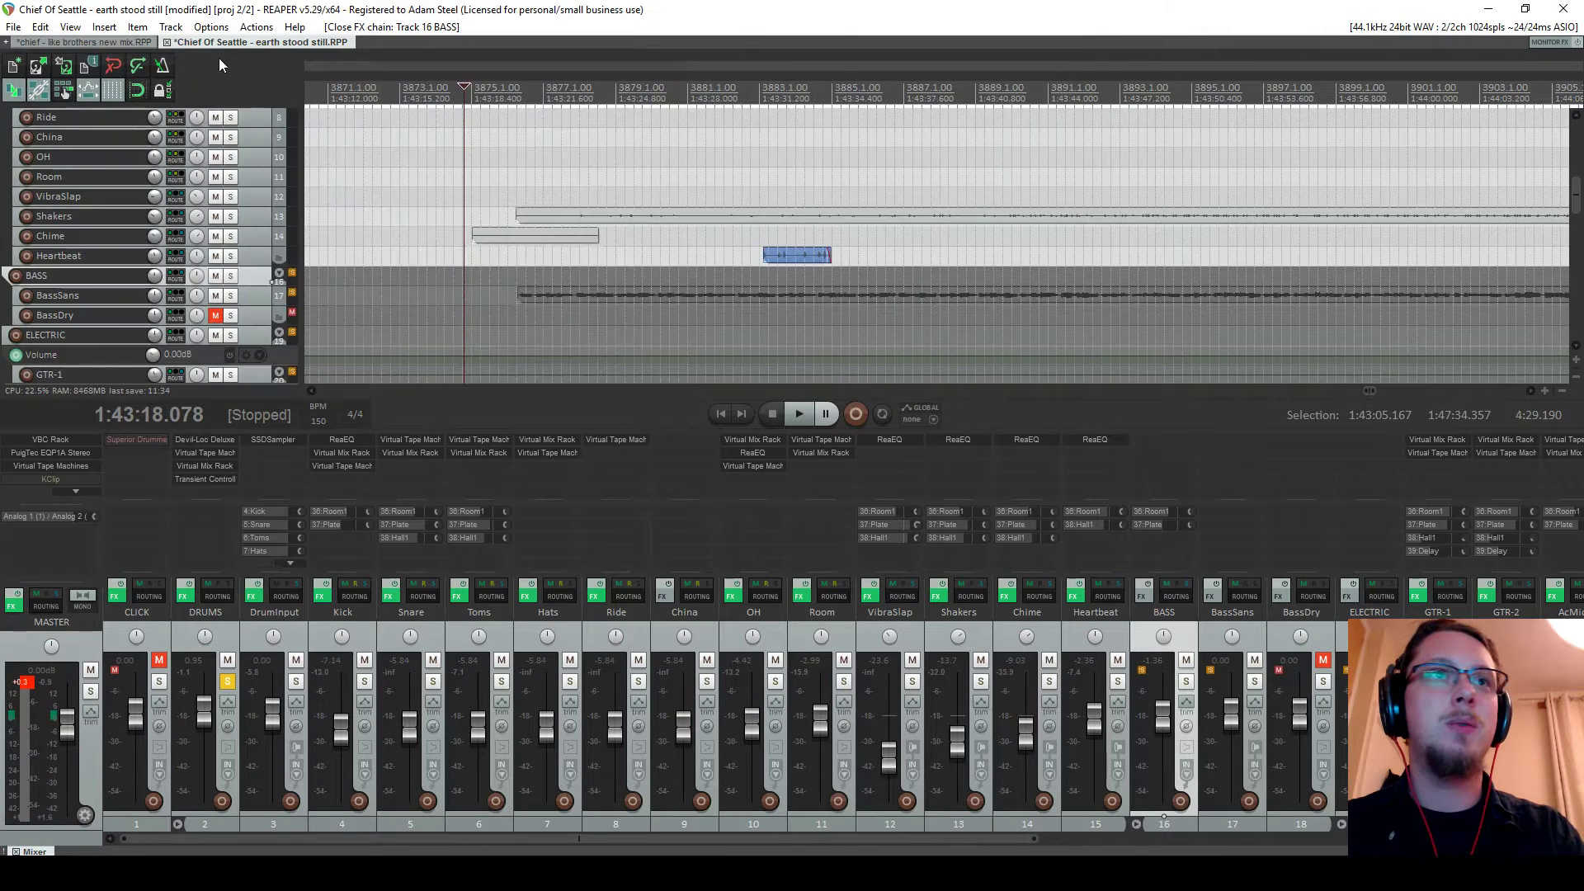
# Switch to the like brothers project, solo the BASS track and play it with its effects chain open
pyautogui.click(81, 43)
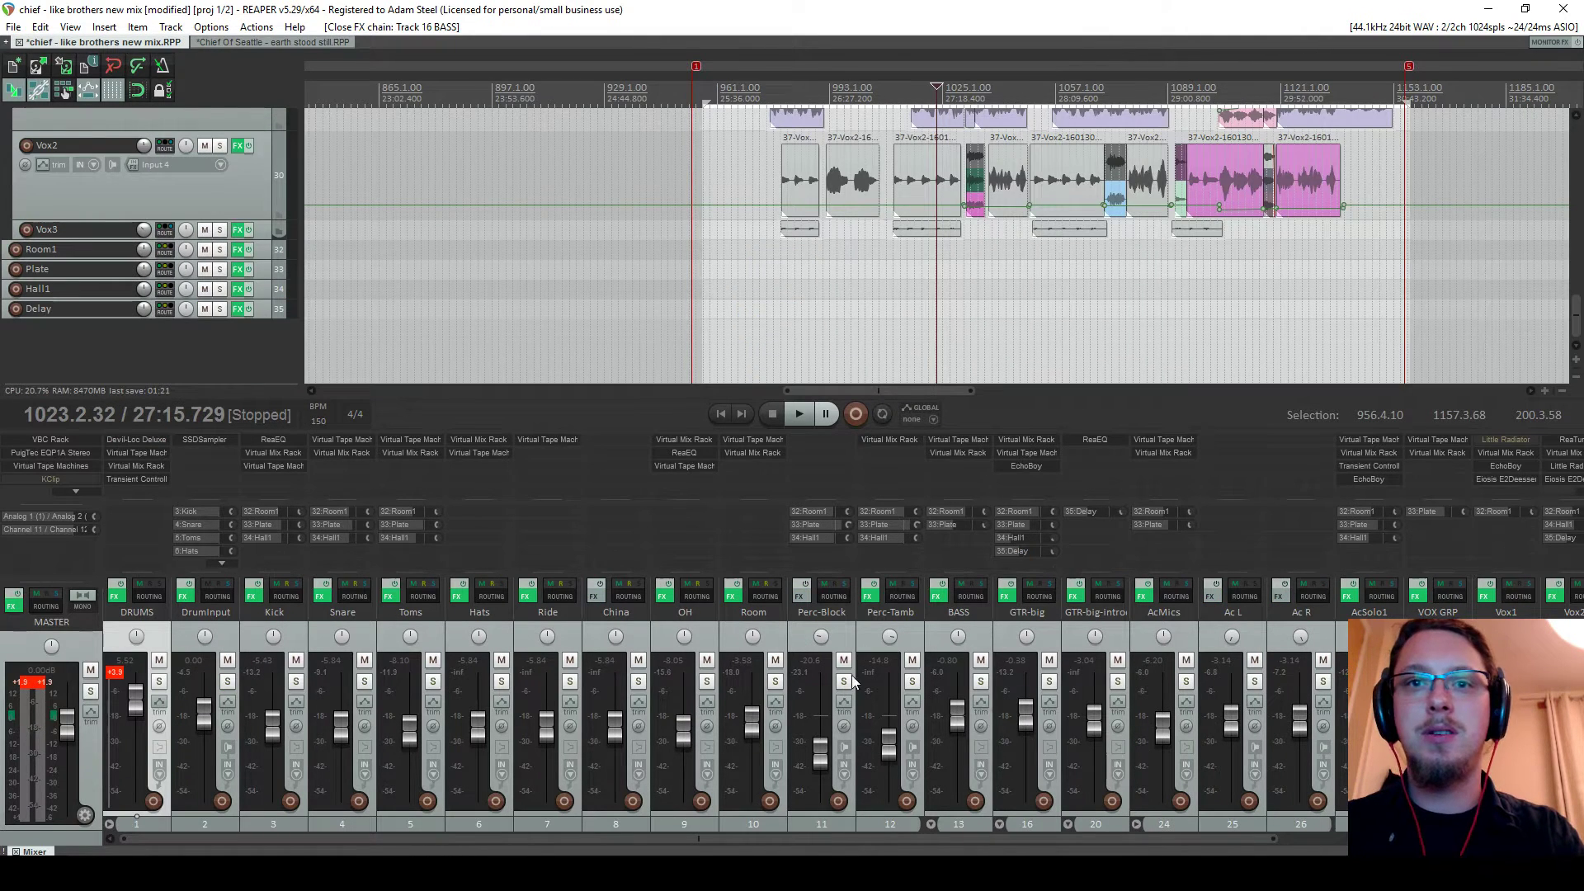
pyautogui.click(981, 681)
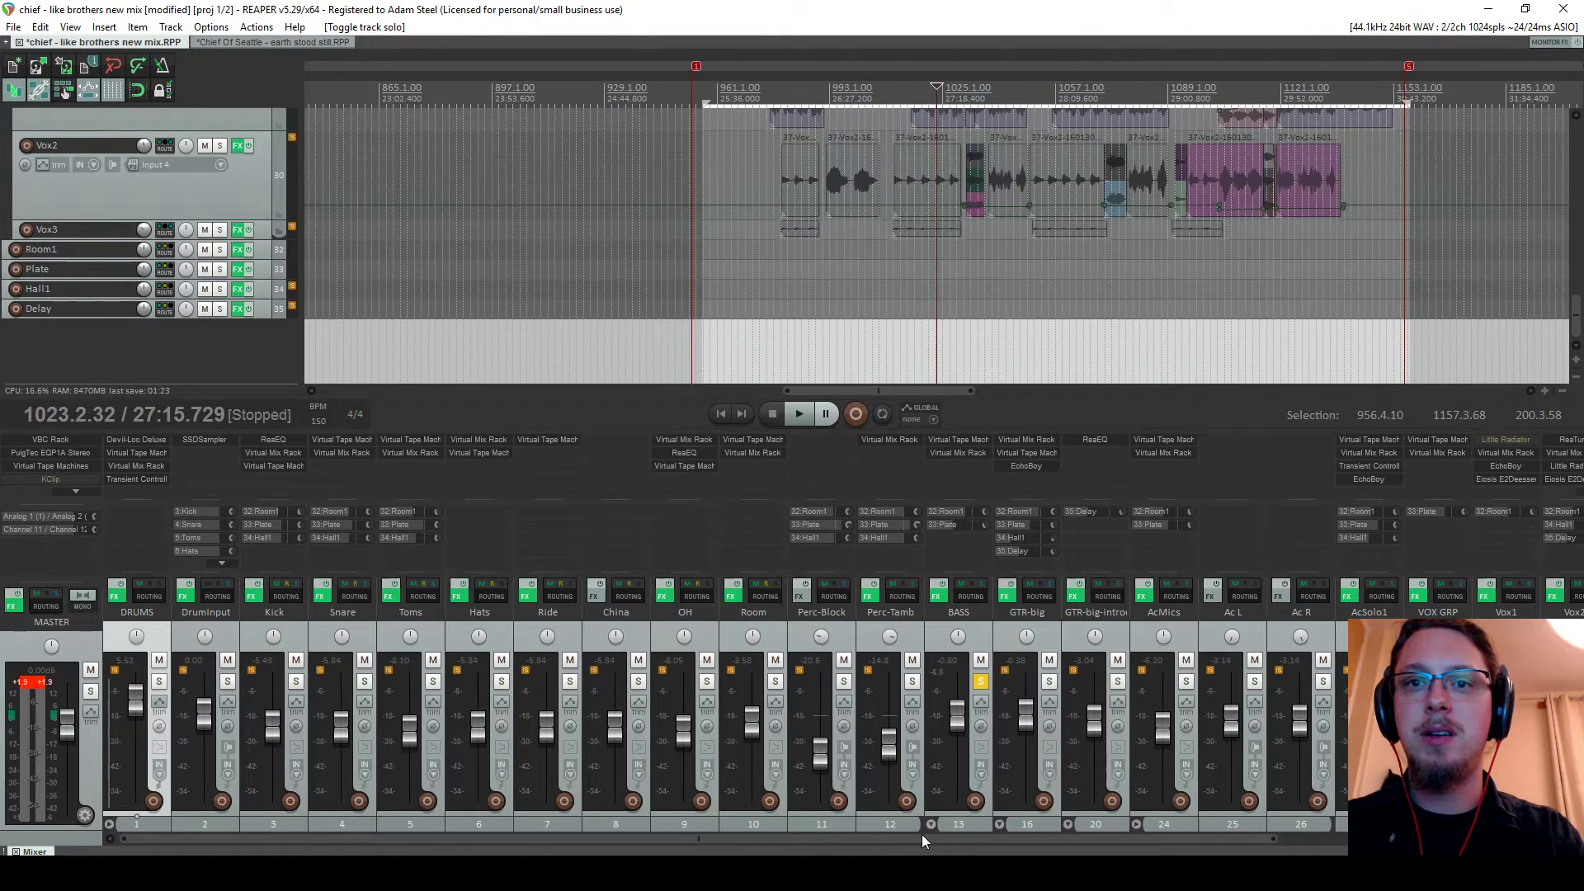
pyautogui.press('space')
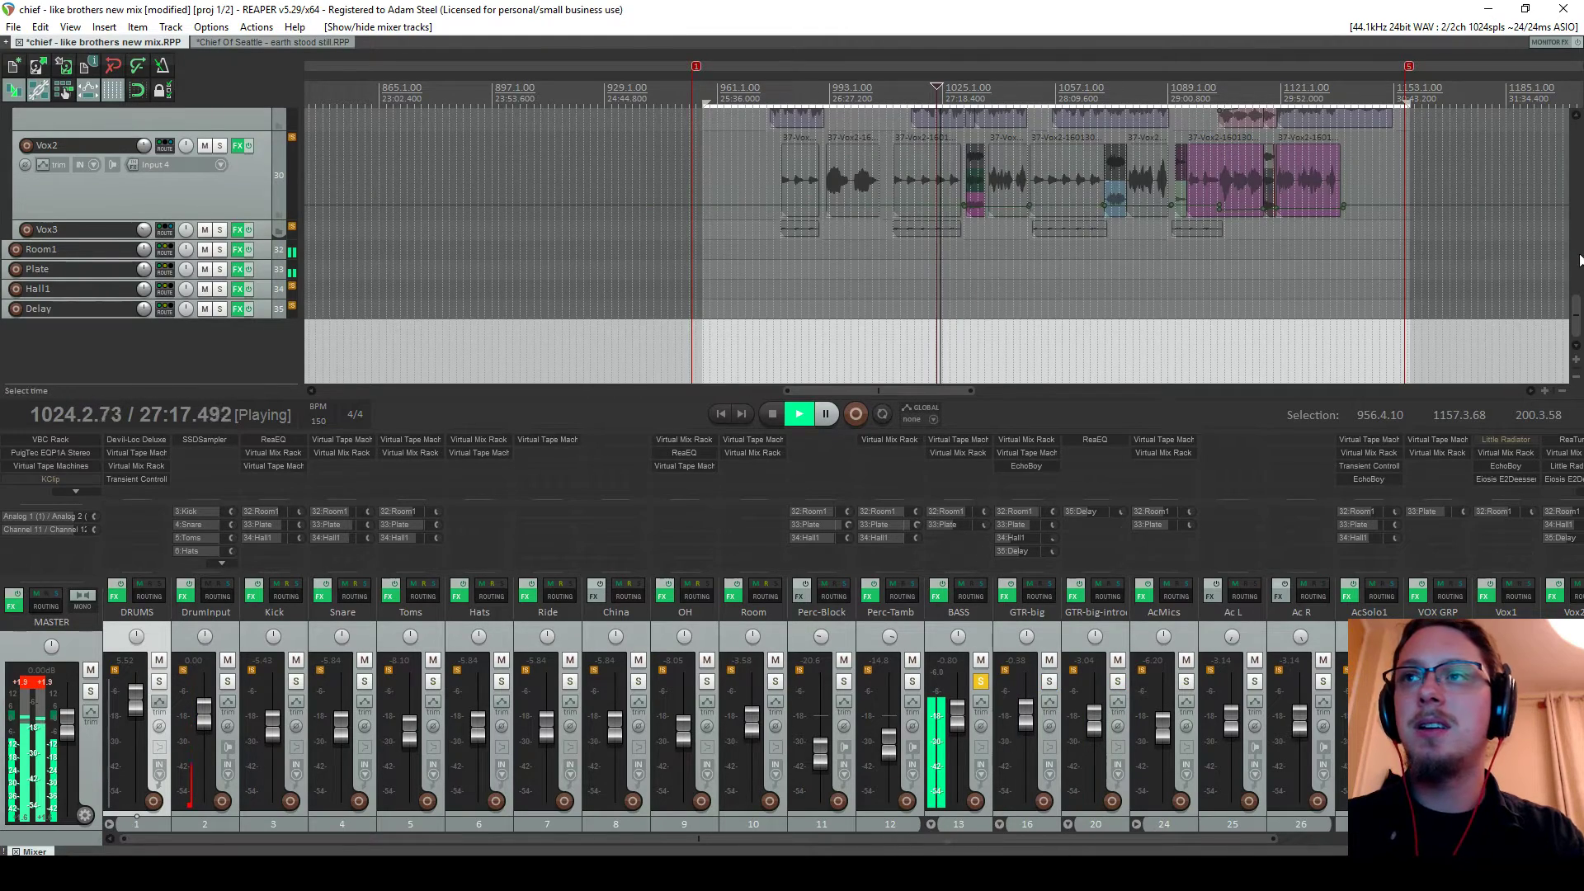
pyautogui.moveTo(1580, 260); pyautogui.dragTo(1579, 136)
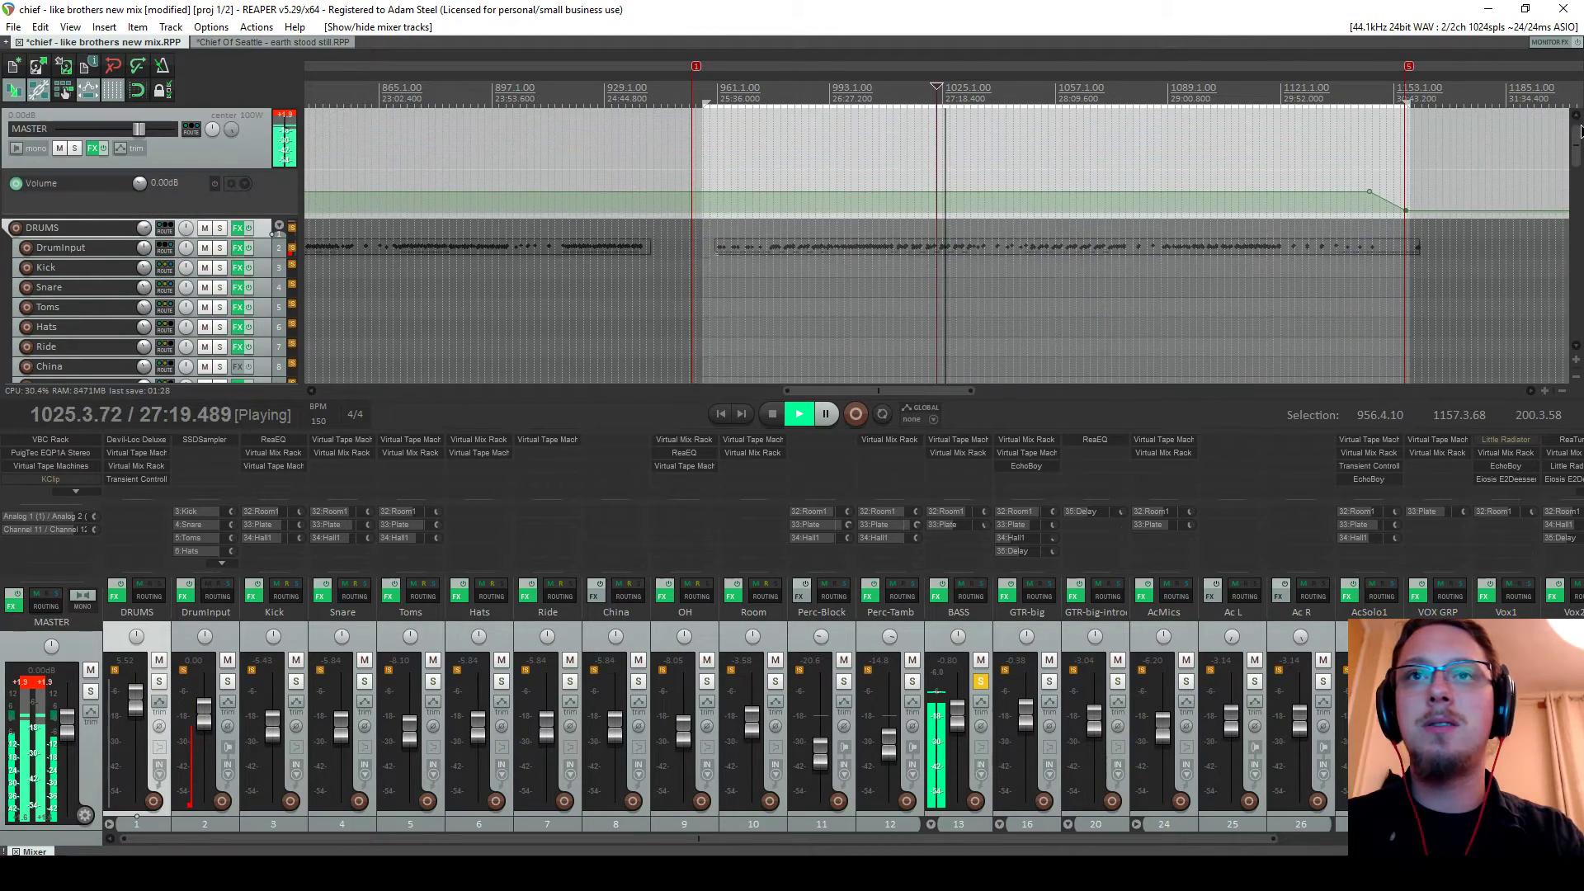
pyautogui.scroll(-5, 1579, 132)
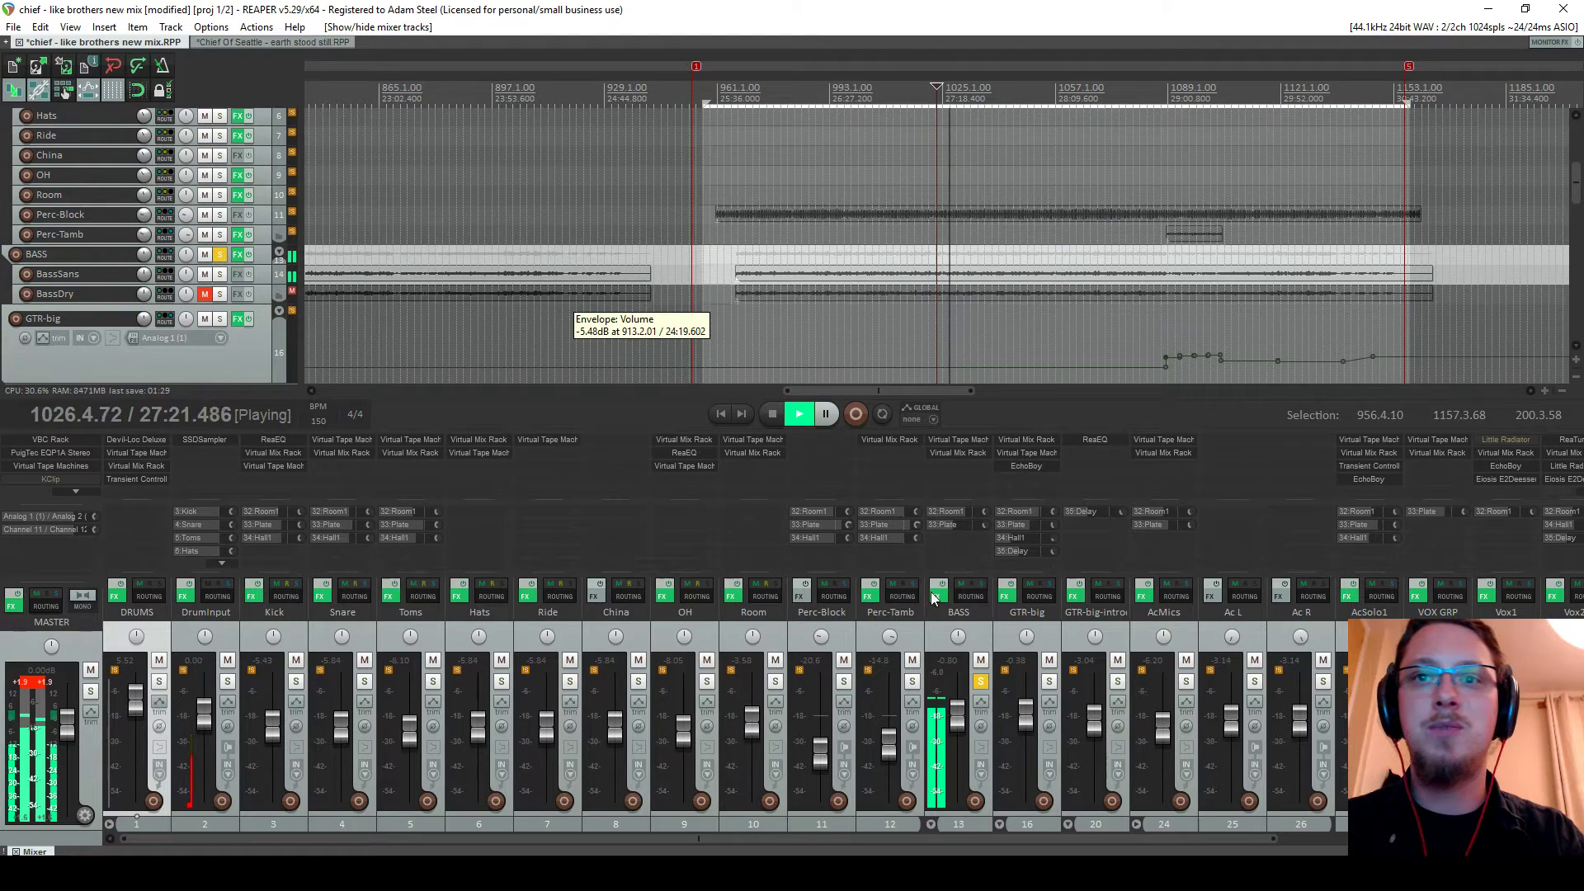
pyautogui.click(939, 595)
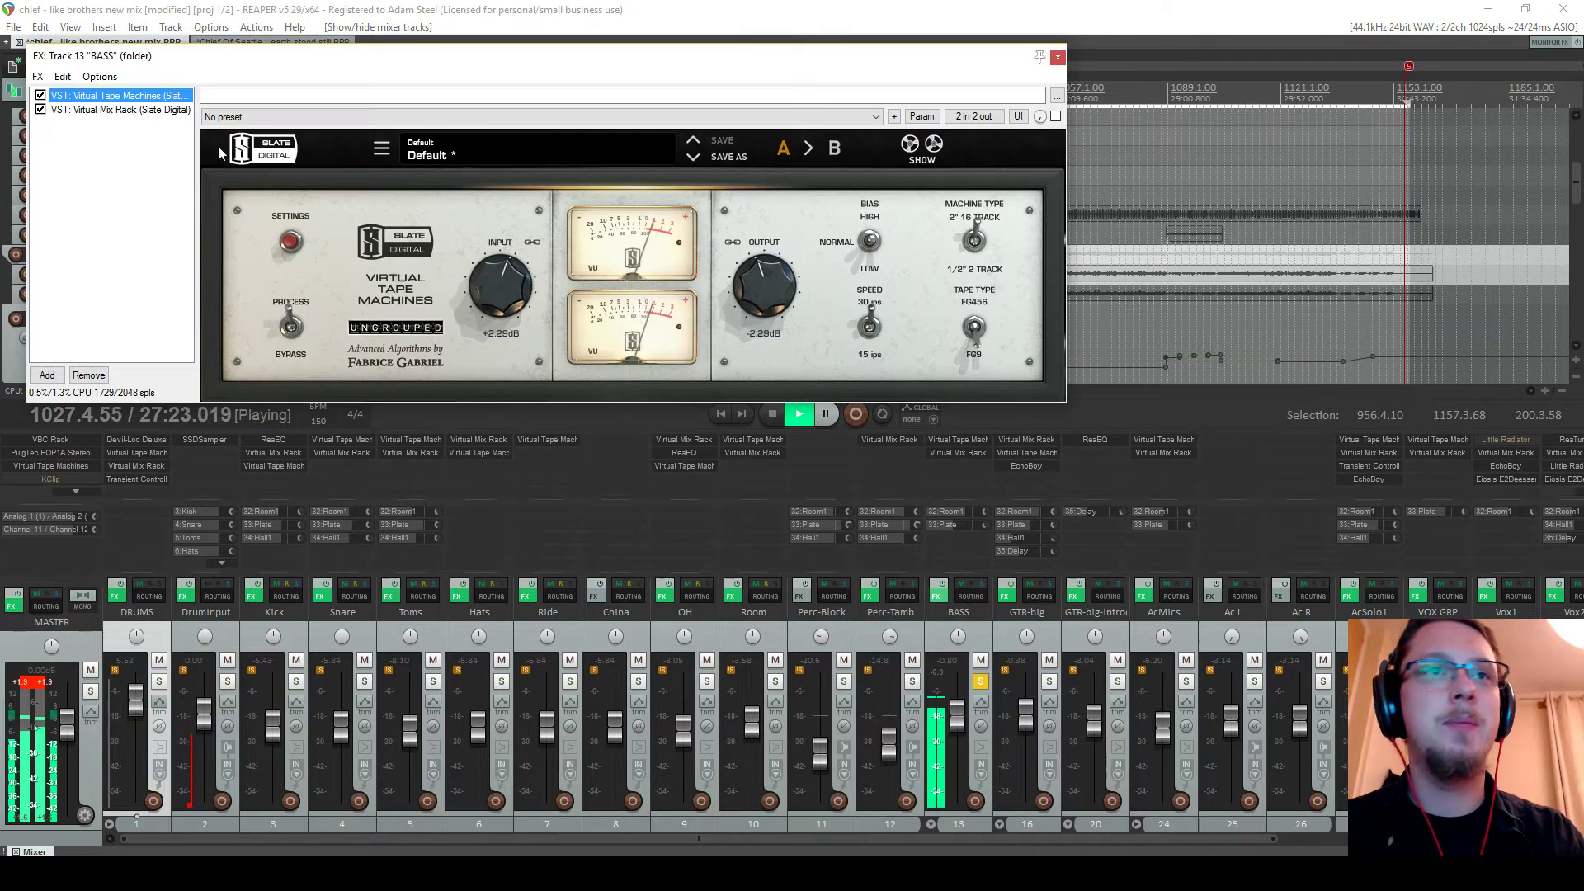
pyautogui.keyDown('shift'); pyautogui.click(116, 109); pyautogui.keyUp('shift')
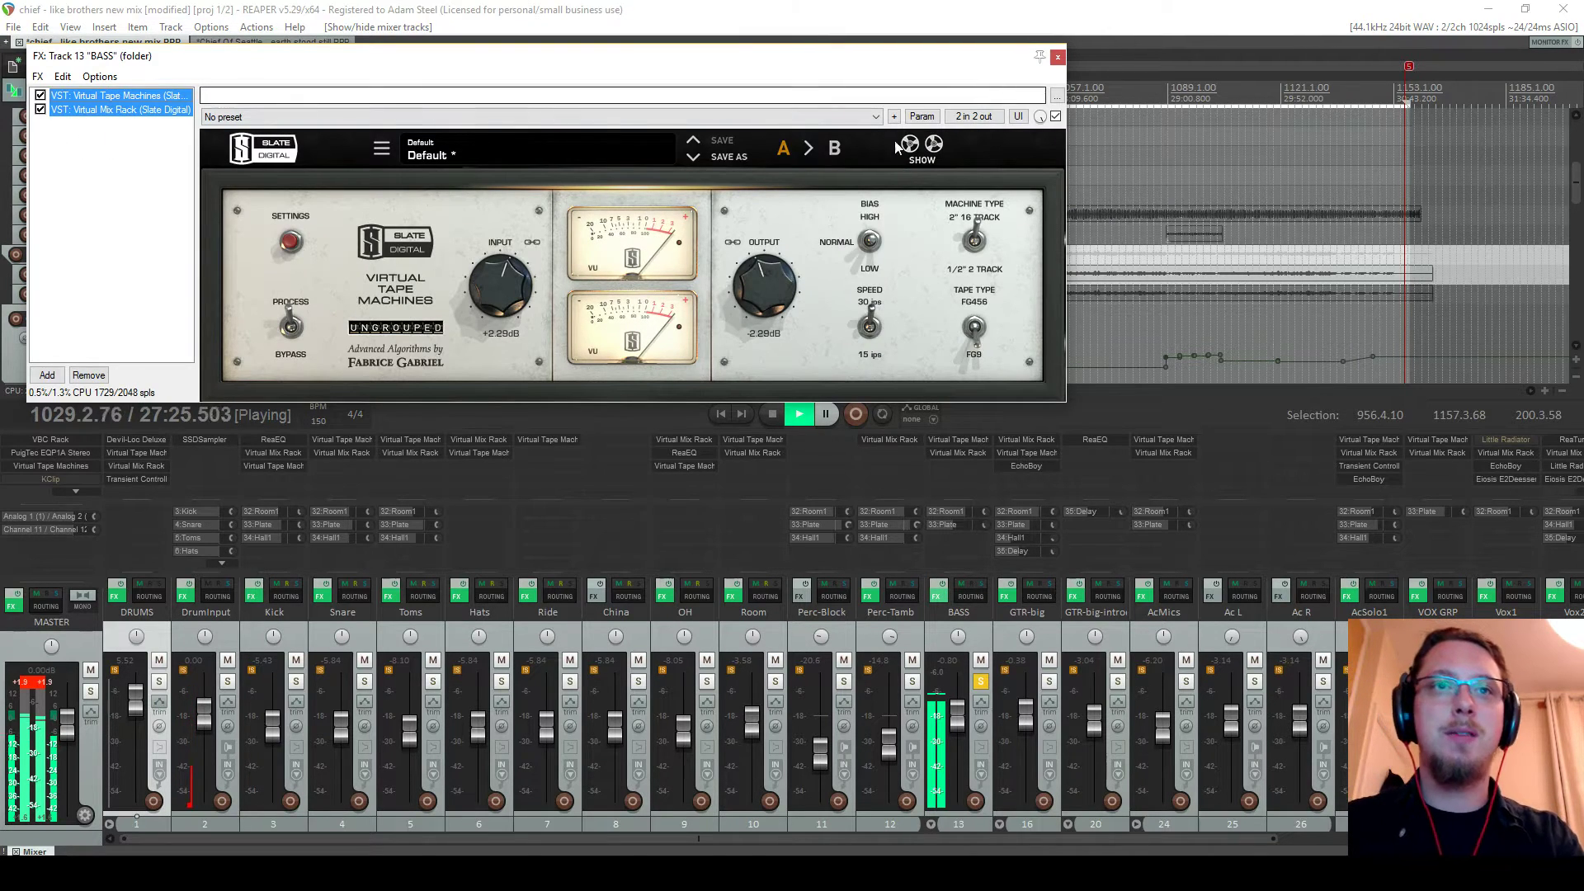
pyautogui.press('space')
# Review the BASS track's Virtual Mix Rack, copy both BASS effects and unsolo the track
pyautogui.click(107, 111)
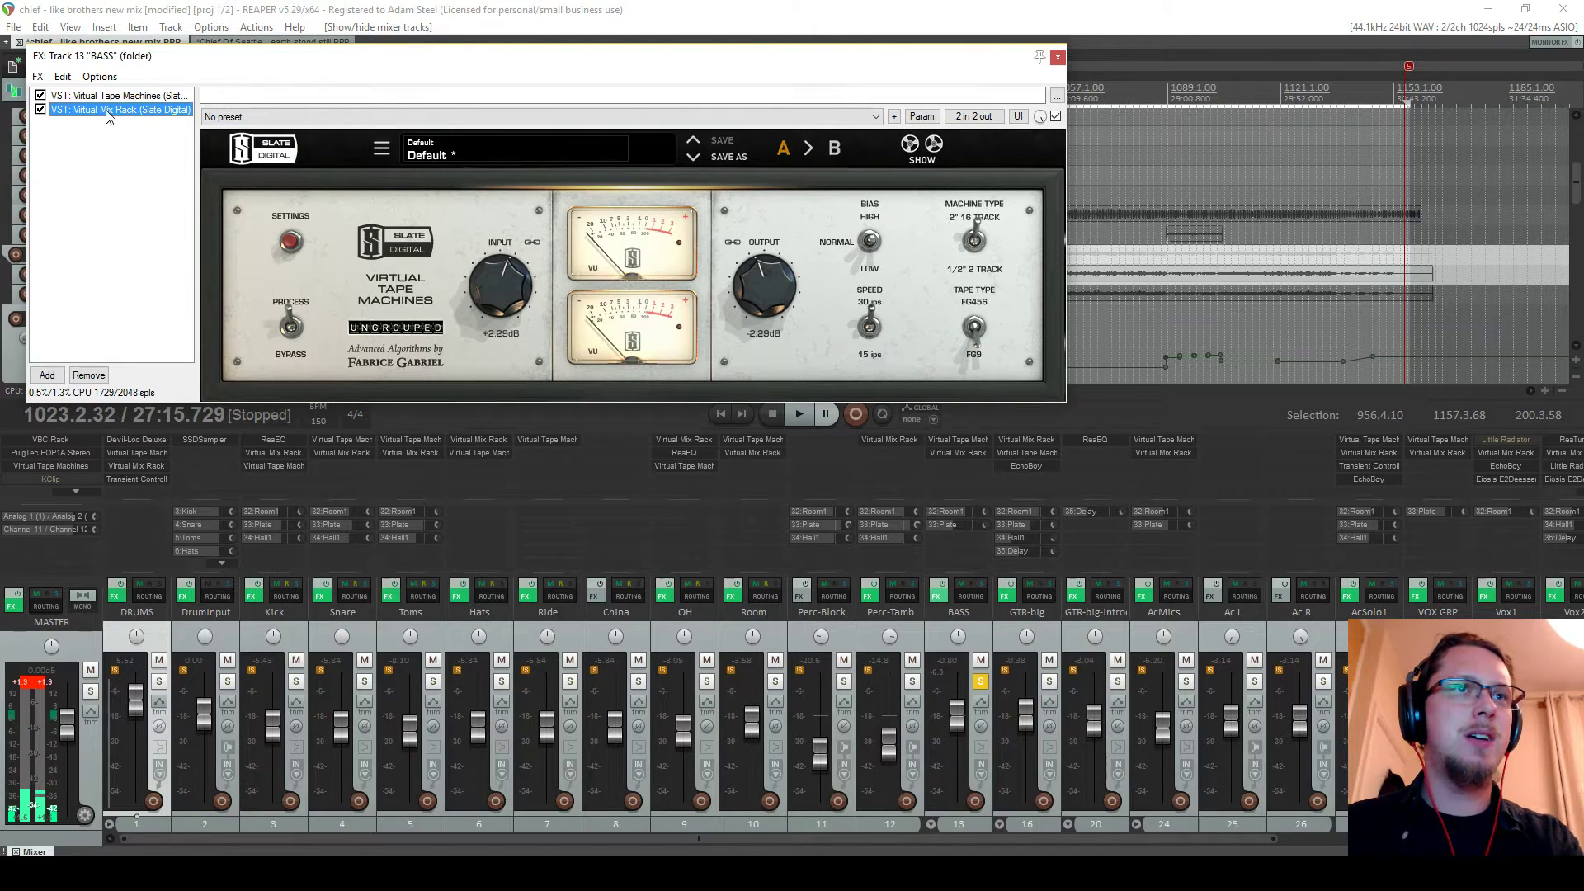
pyautogui.click(116, 95)
pyautogui.click(115, 109)
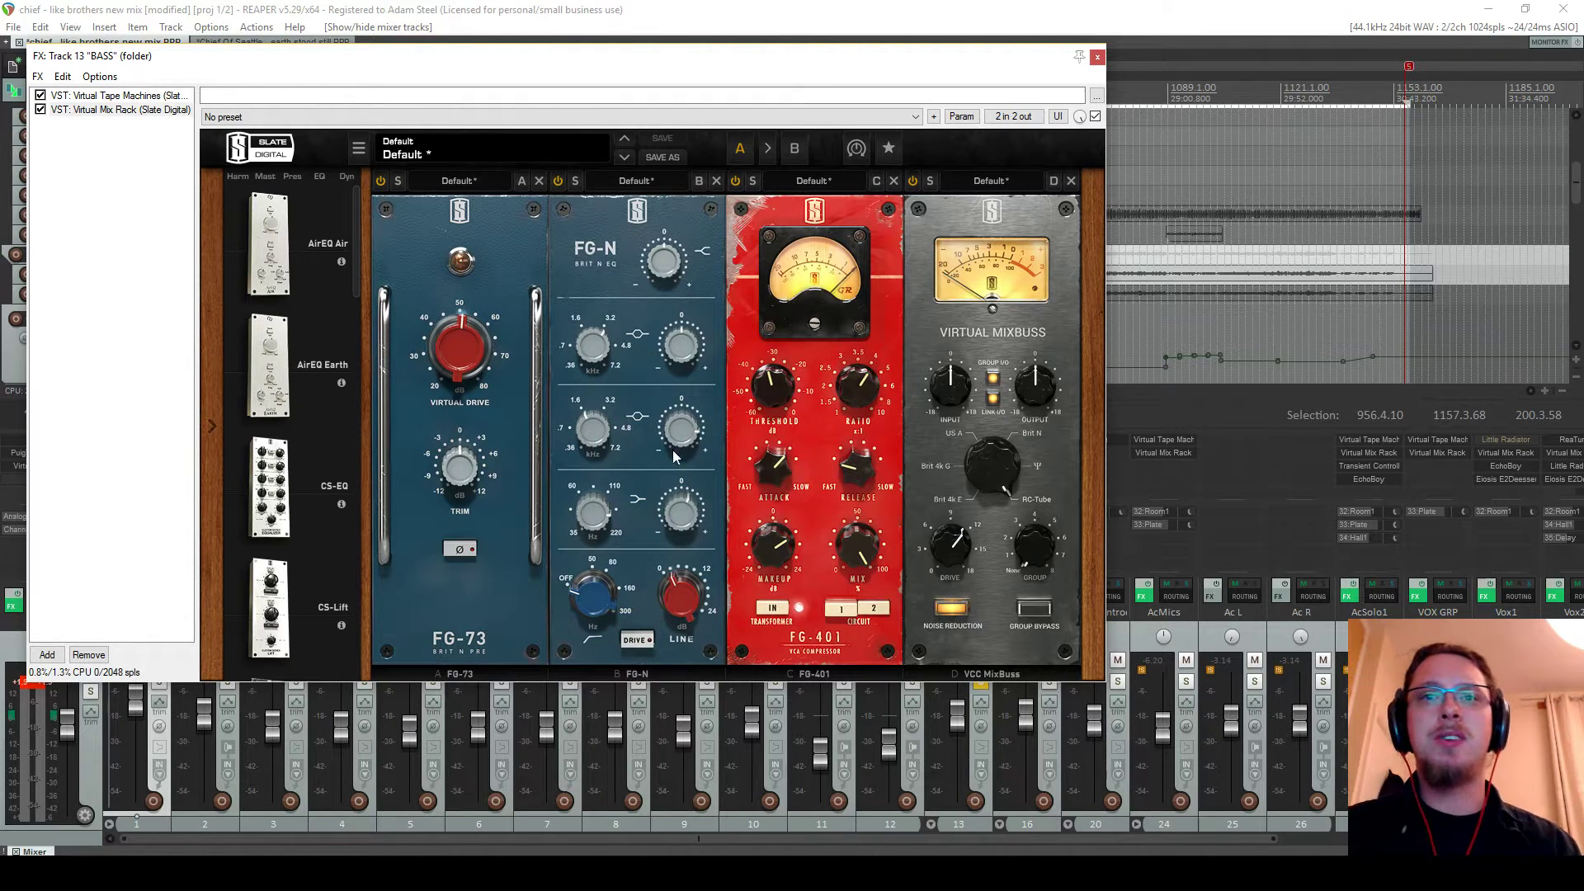
pyautogui.moveTo(672, 522); pyautogui.dragTo(689, 515)
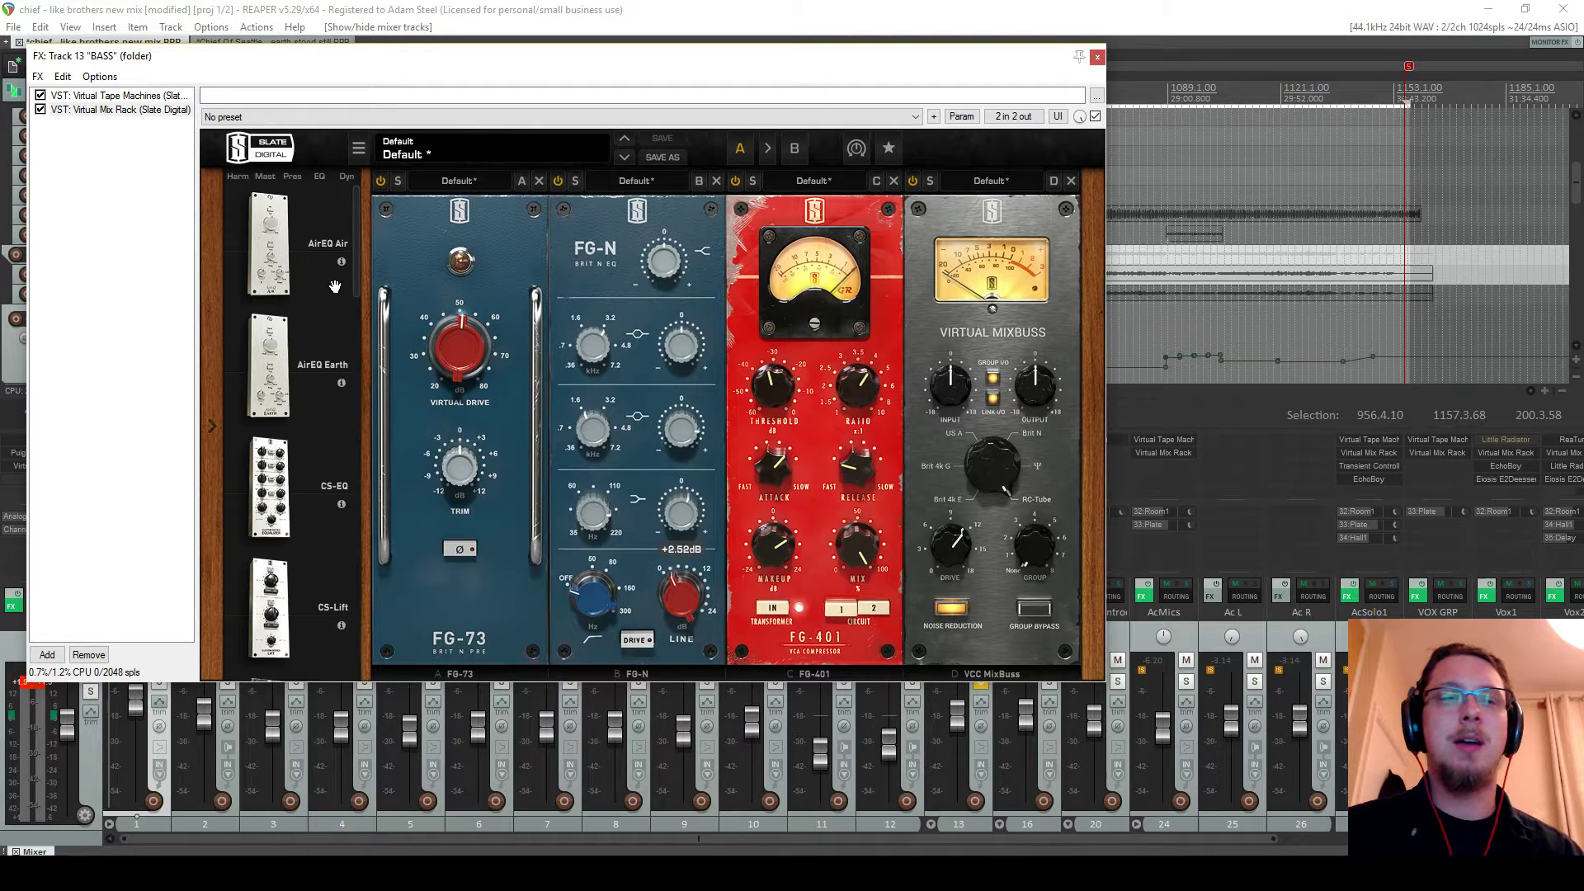
pyautogui.moveTo(153, 190); pyautogui.dragTo(68, 80)
pyautogui.moveTo(177, 176); pyautogui.dragTo(116, 86)
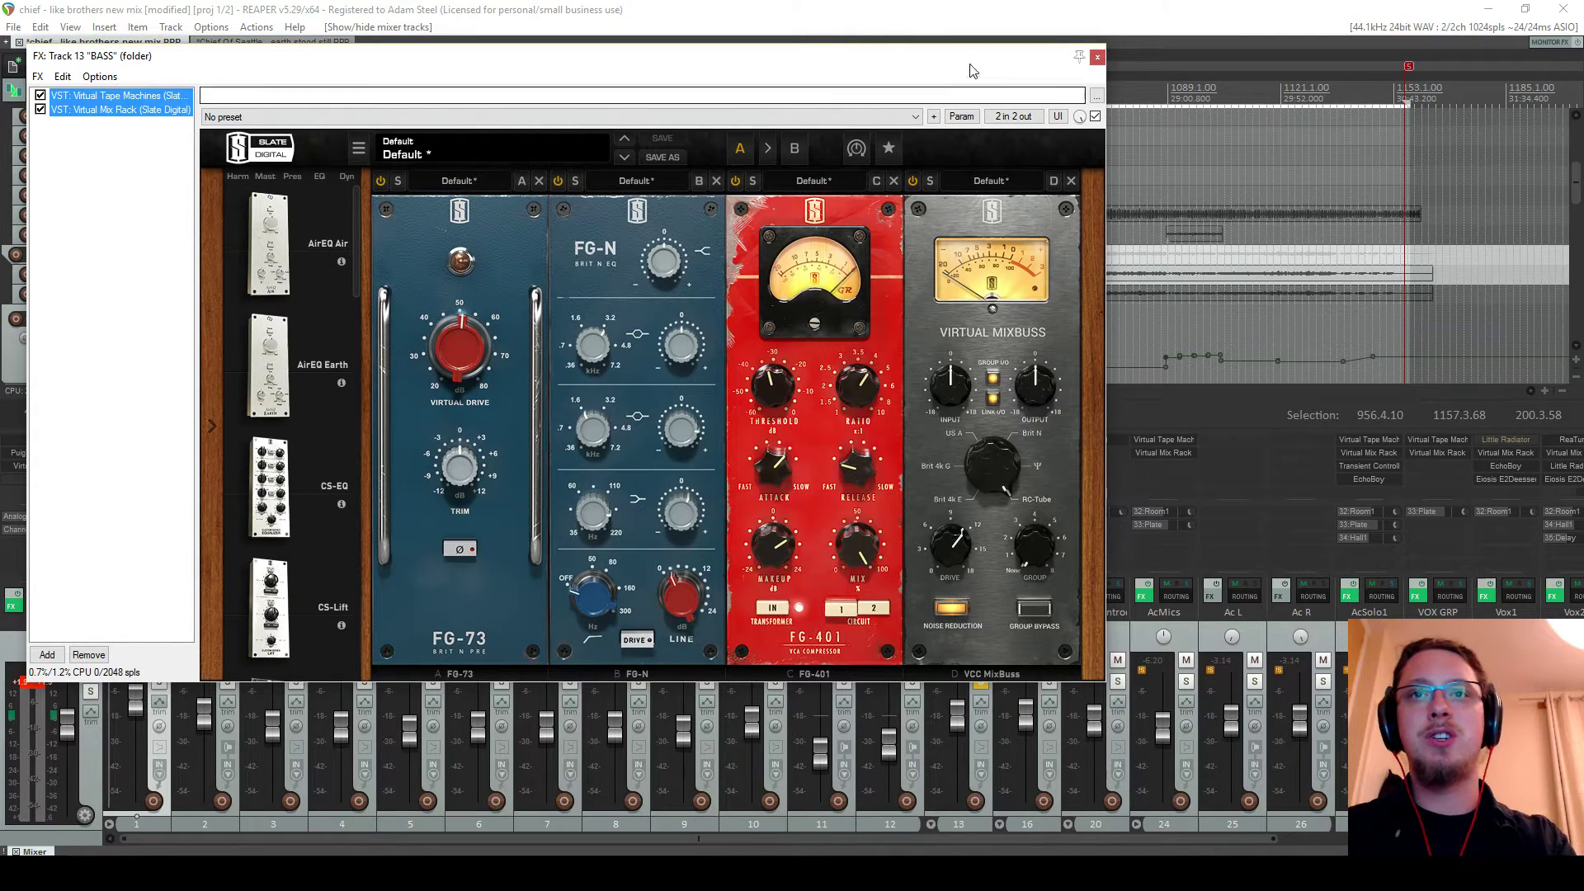
pyautogui.click(1097, 56)
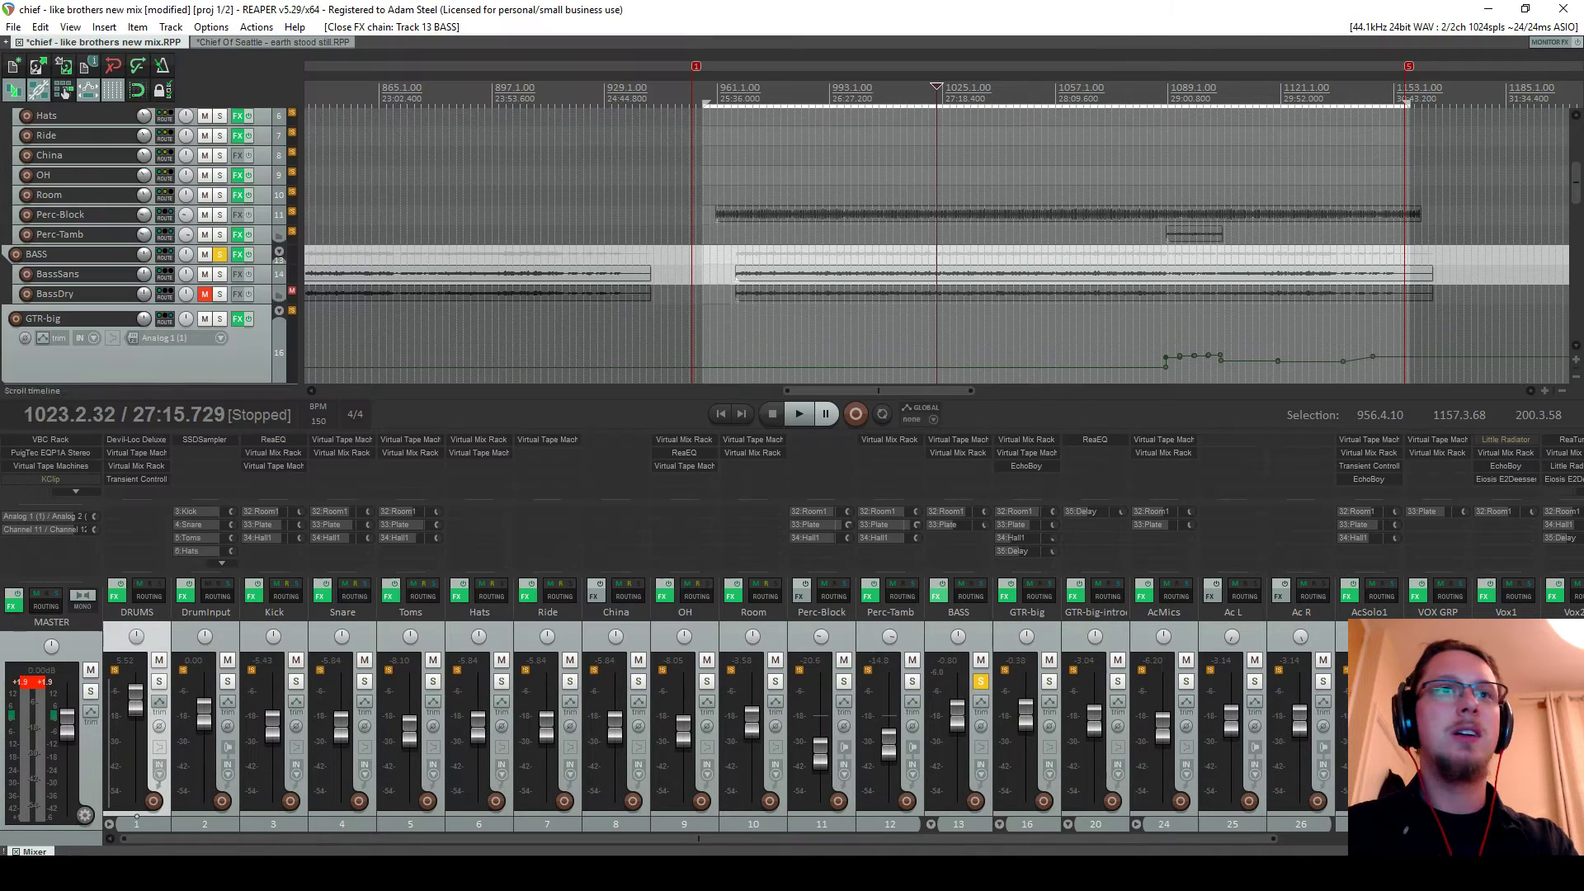
pyautogui.click(223, 254)
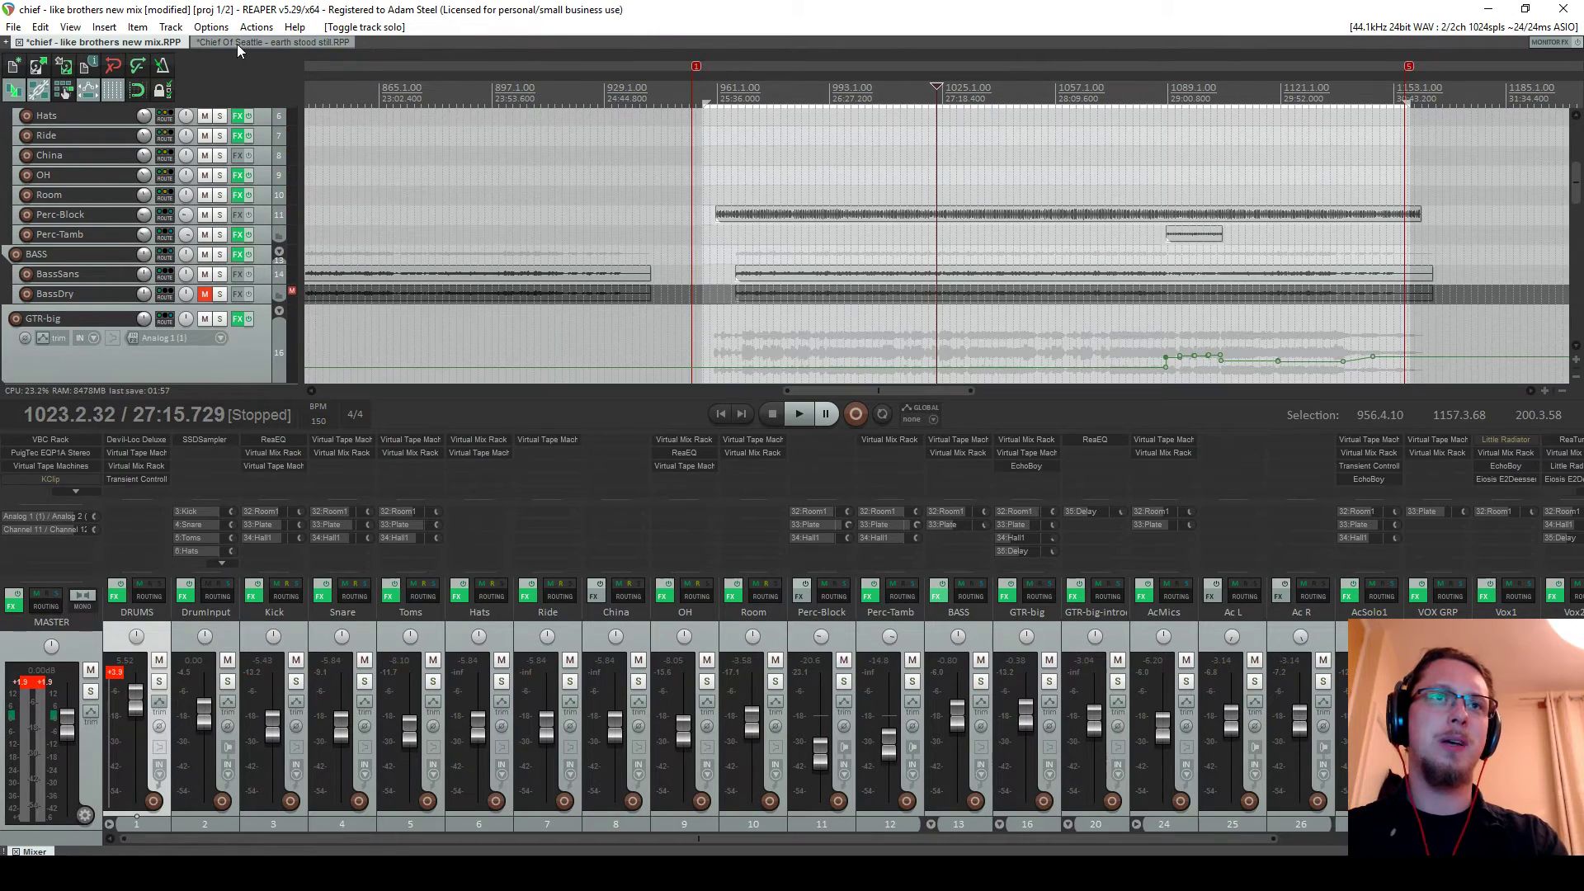
# Check the BASS track's Plate send in like brothers and lower the matching send in earth stood still to about -15.4 dB
pyautogui.click(239, 43)
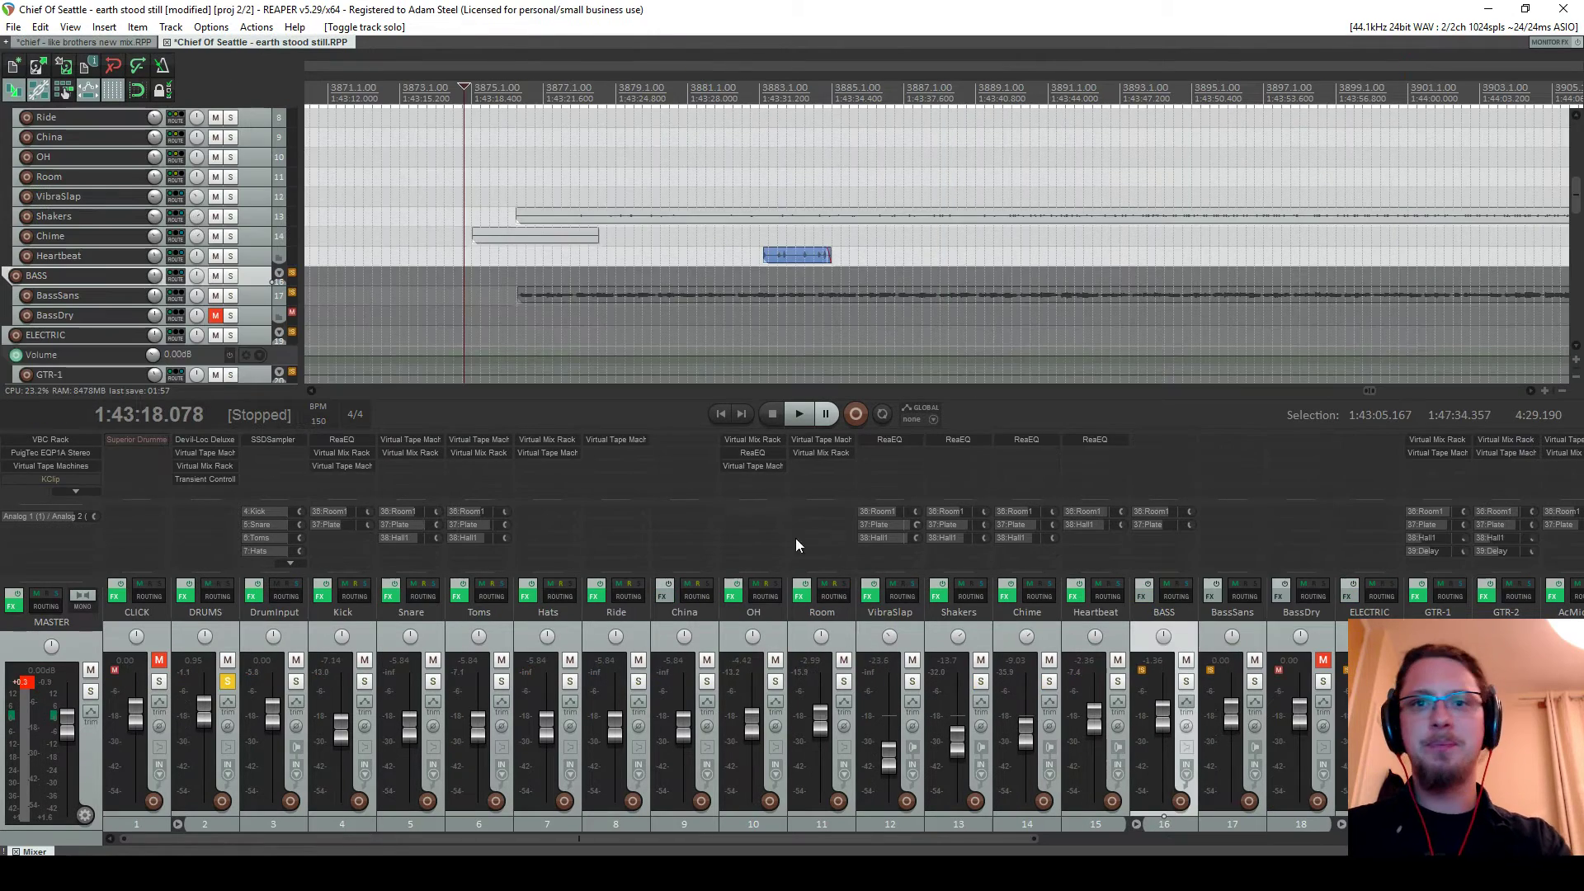
pyautogui.click(110, 42)
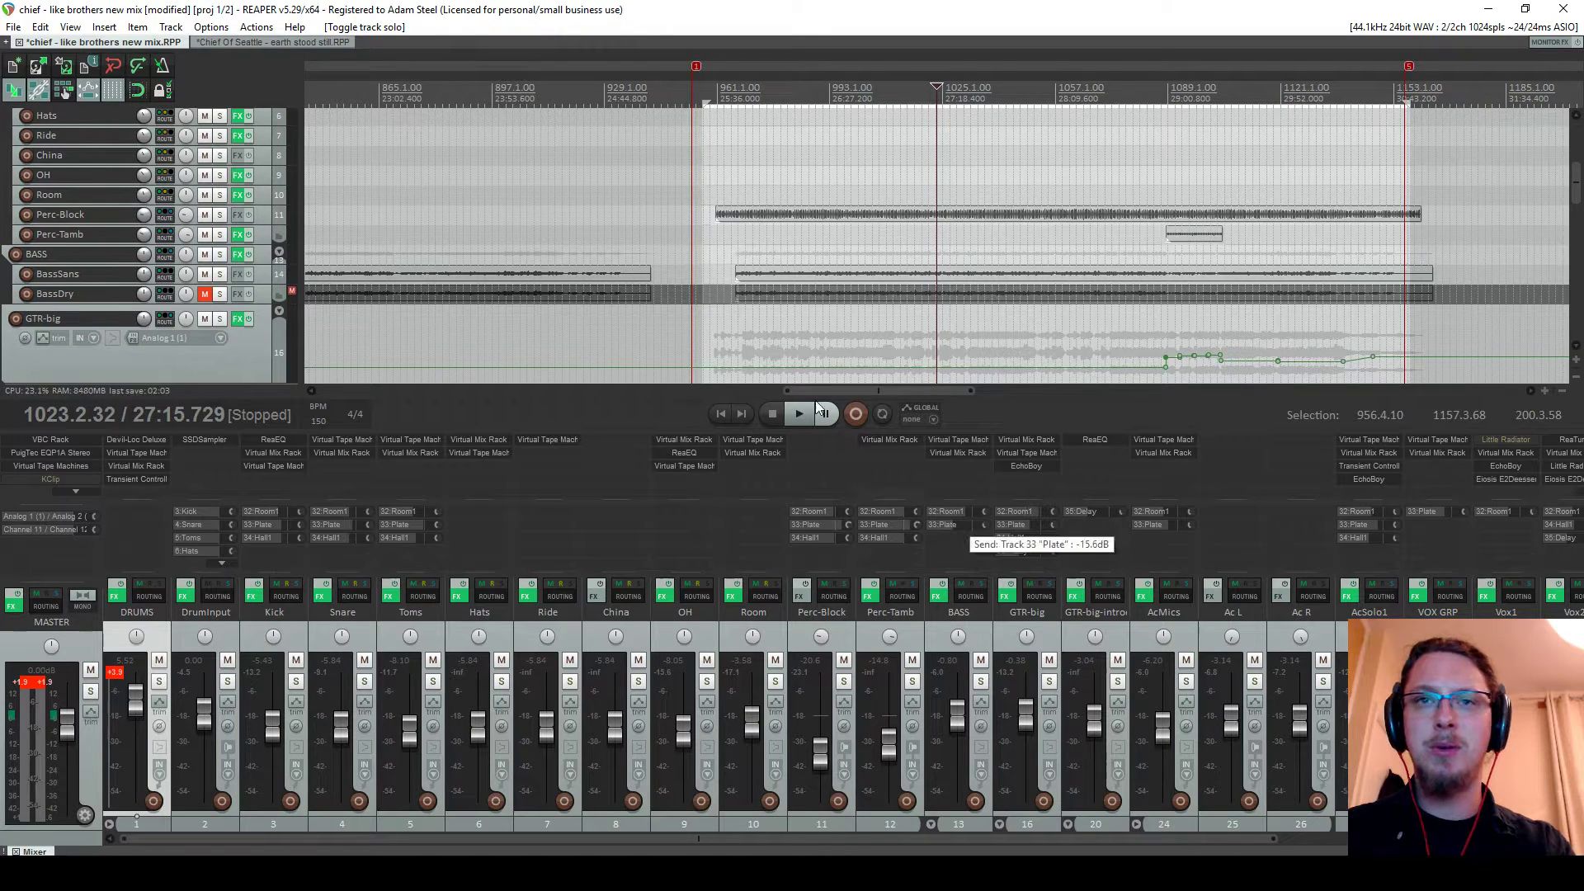
pyautogui.click(239, 42)
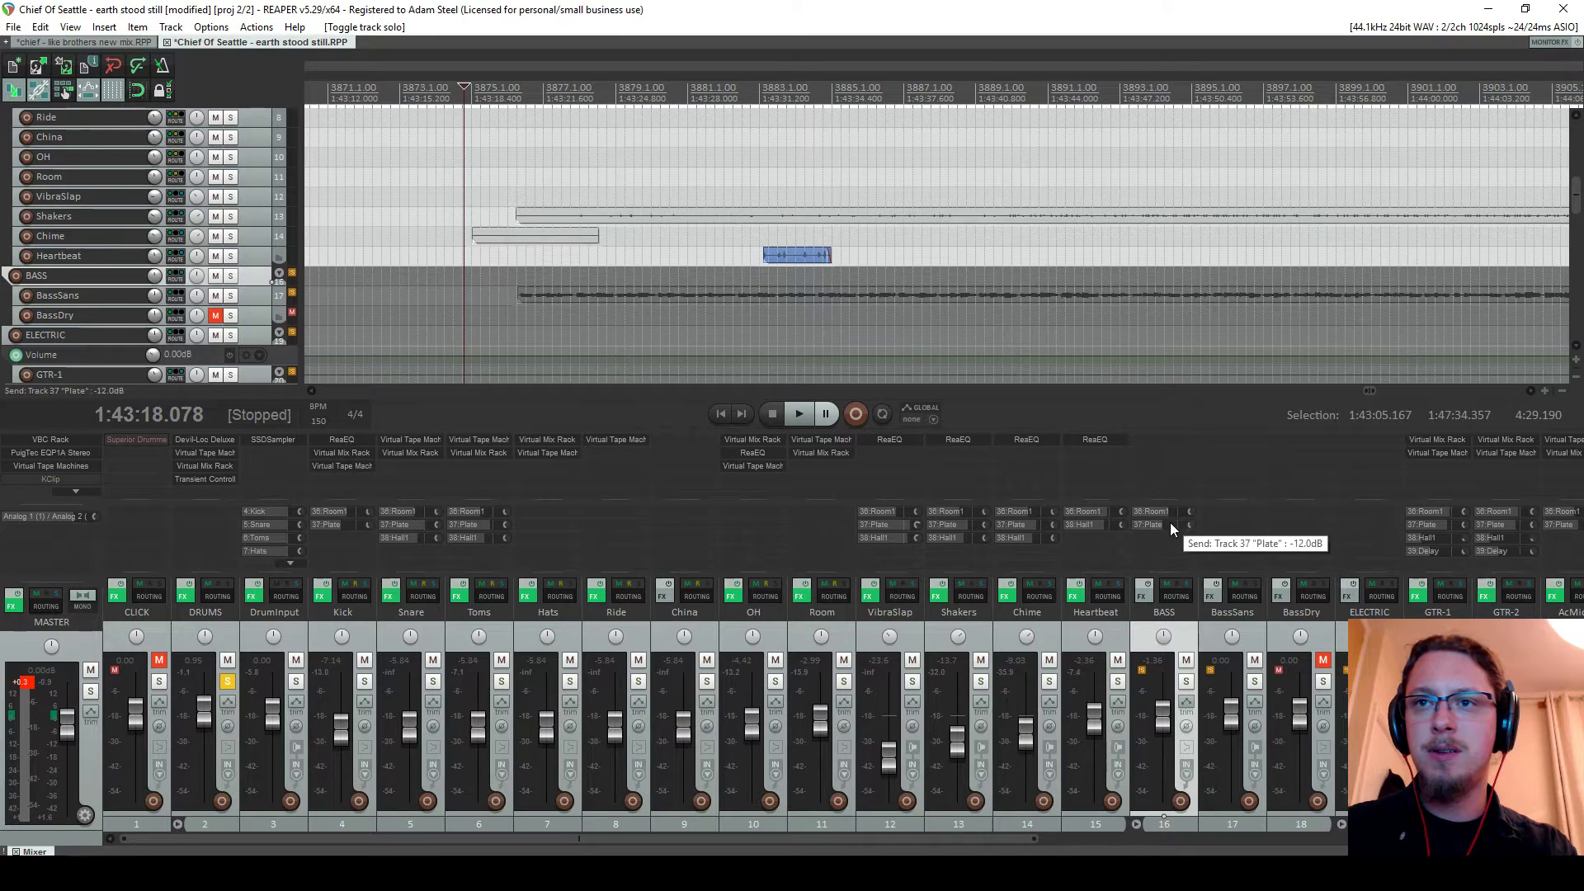
pyautogui.moveTo(1188, 511); pyautogui.dragTo(1188, 535)
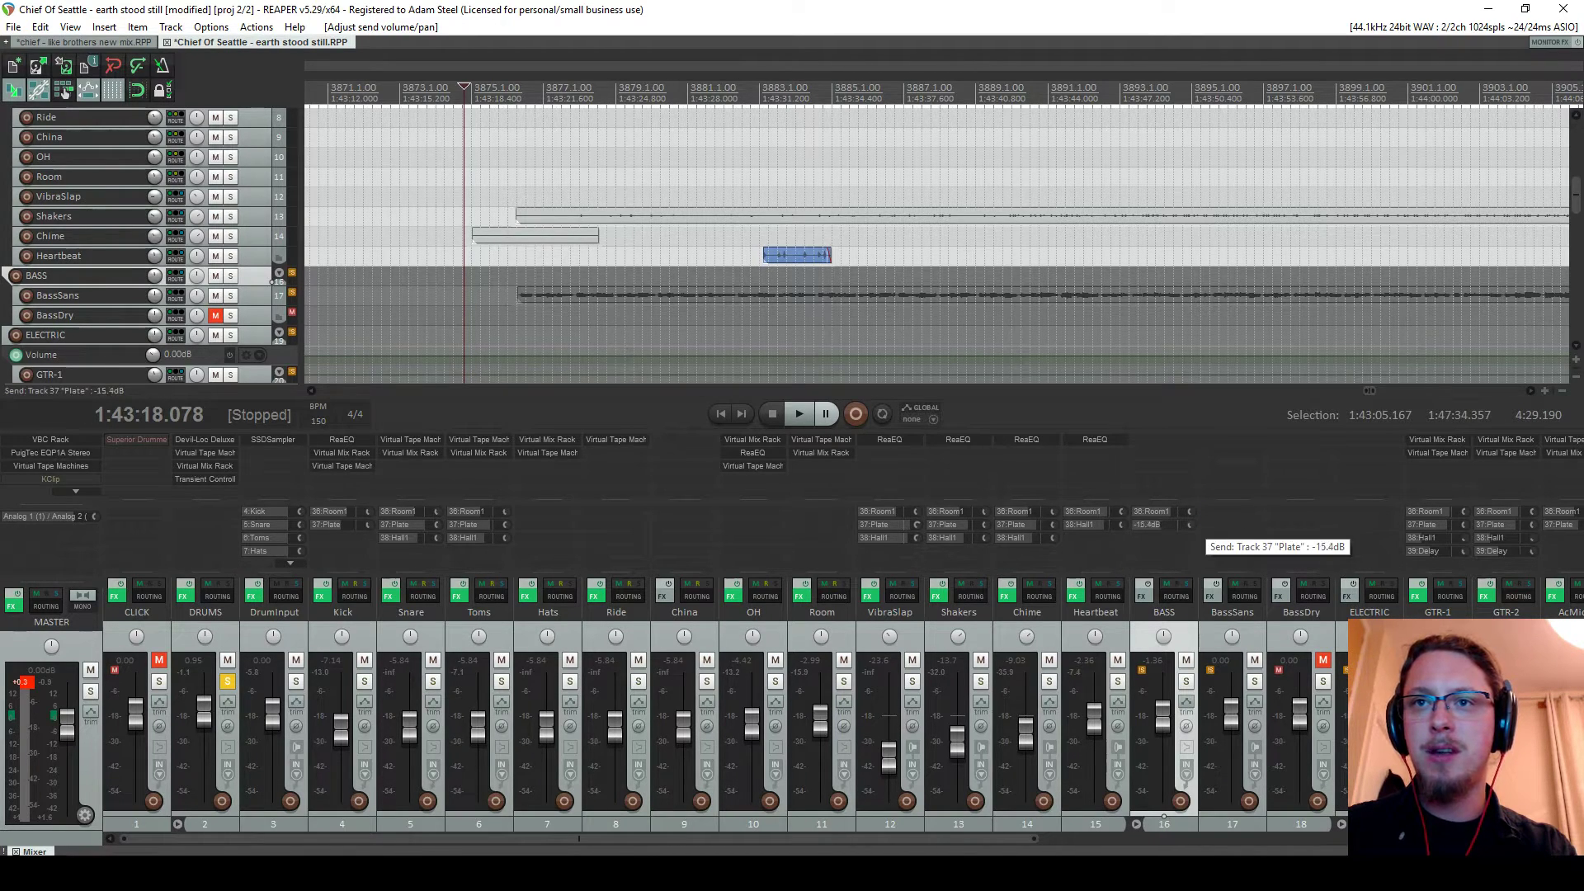
# Paste the copied effects onto the earth stood still BASS track and solo it for playback
pyautogui.click(1141, 596)
pyautogui.hotkey('ctrl', 'v')
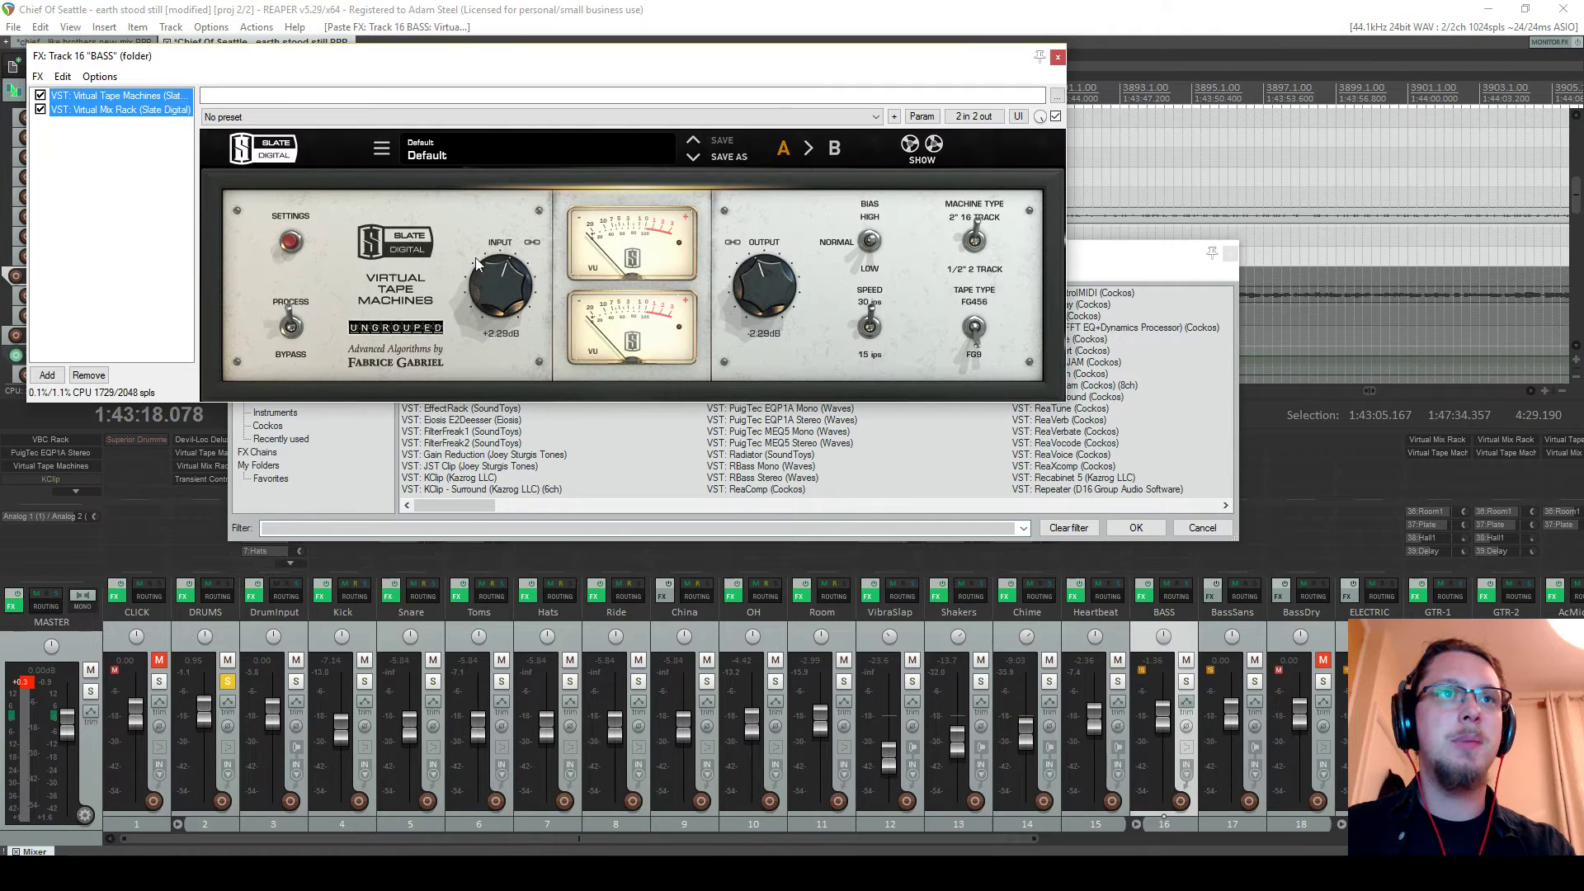
pyautogui.click(1184, 682)
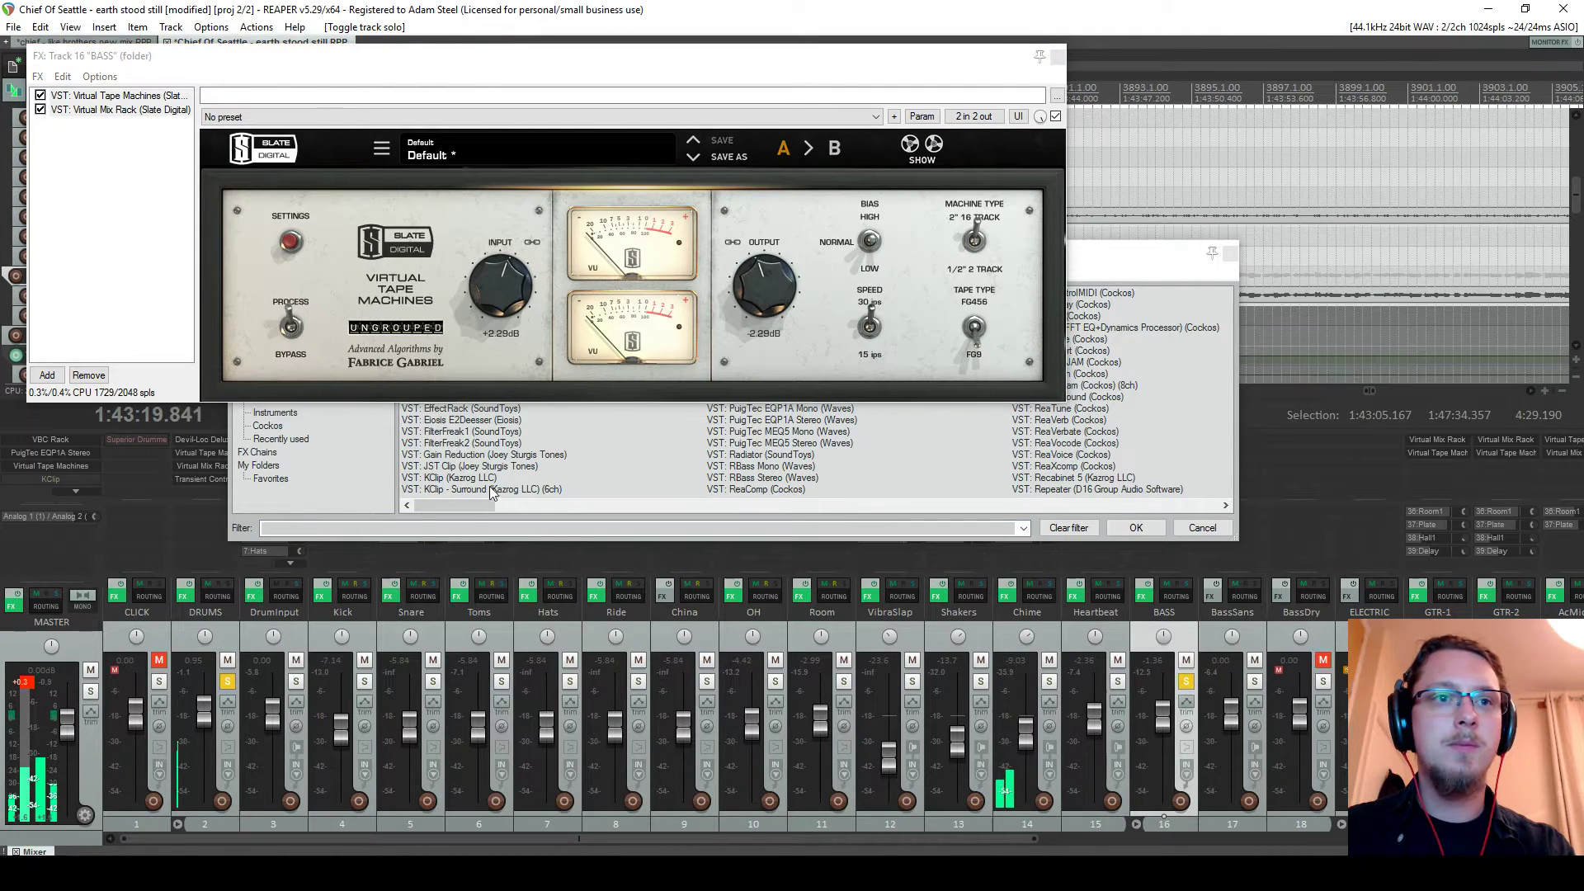
# Close the BASS effects windows, listen to the bass together with the drums and stop playback
pyautogui.click(1230, 253)
pyautogui.click(1058, 56)
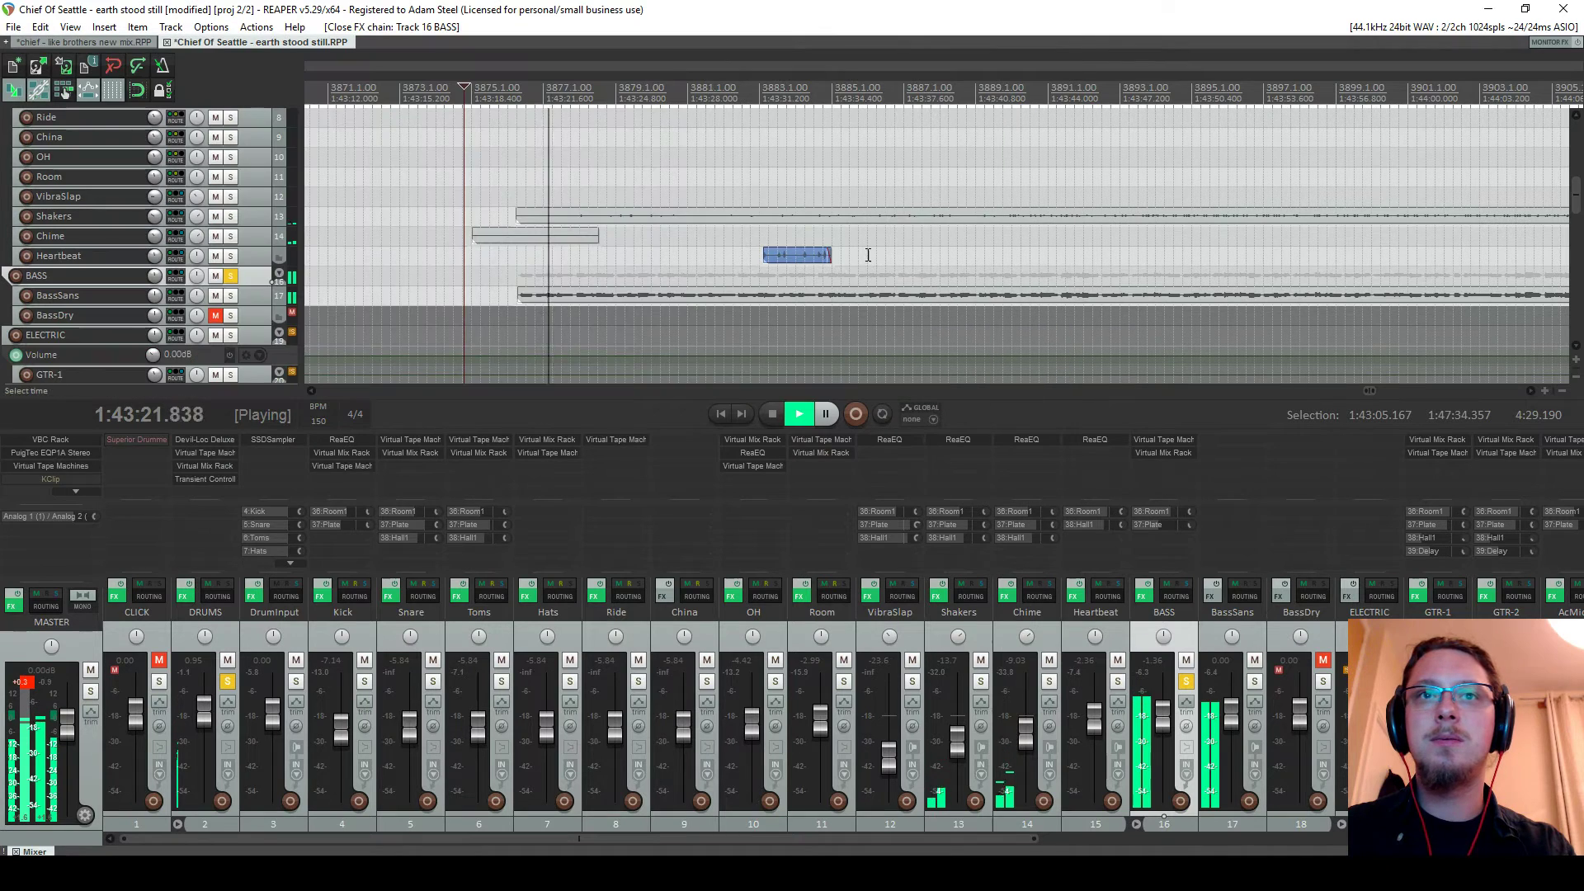
pyautogui.scroll(-4, 1057, 336)
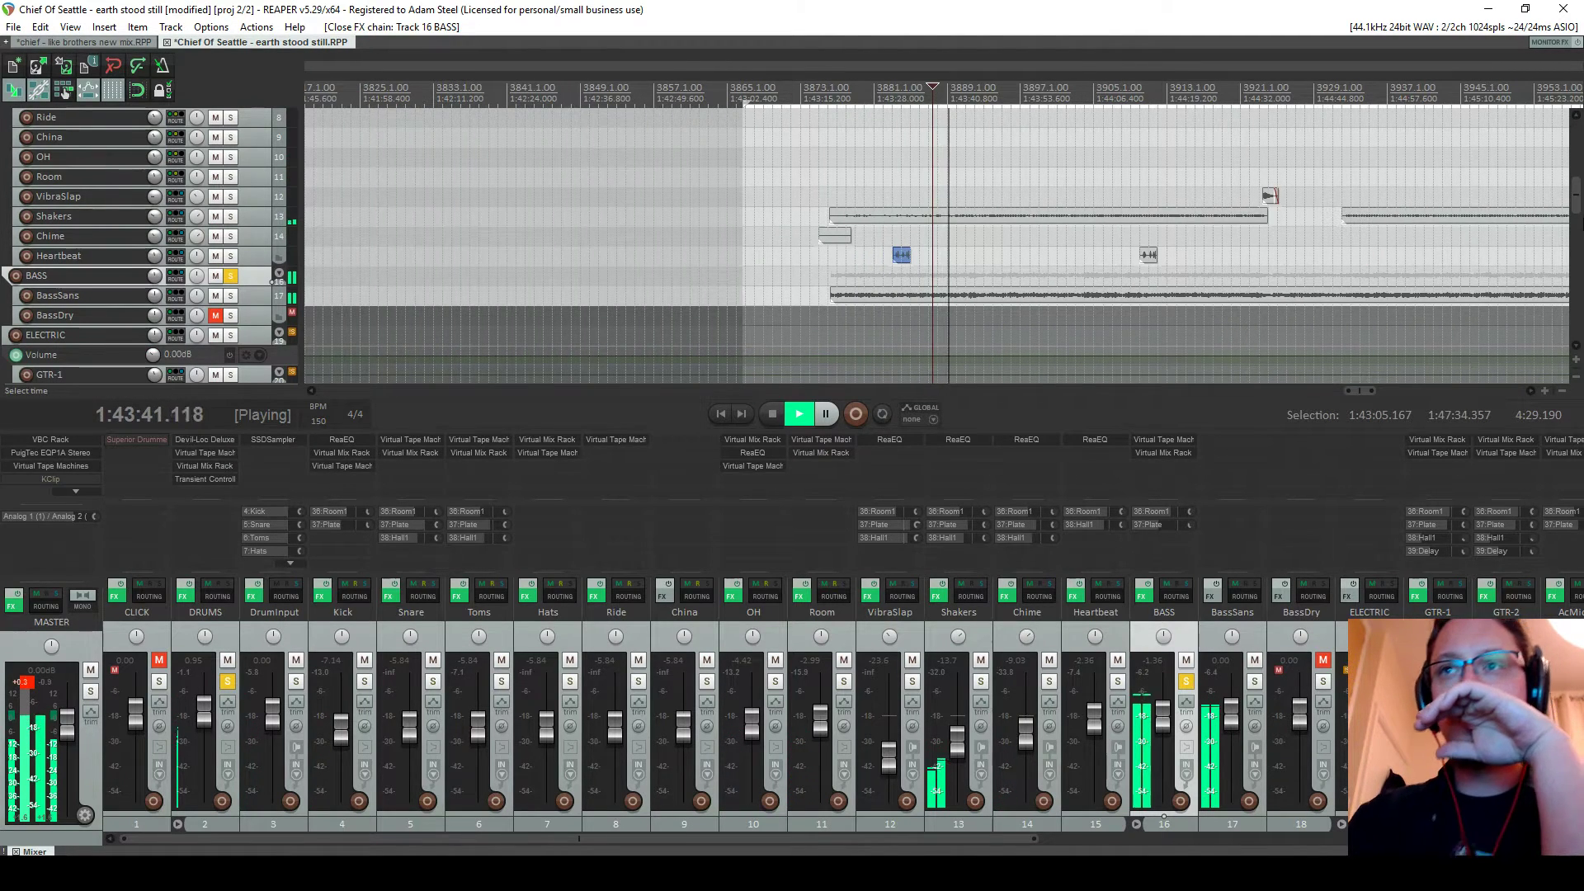
pyautogui.moveTo(1571, 178); pyautogui.dragTo(1576, 201)
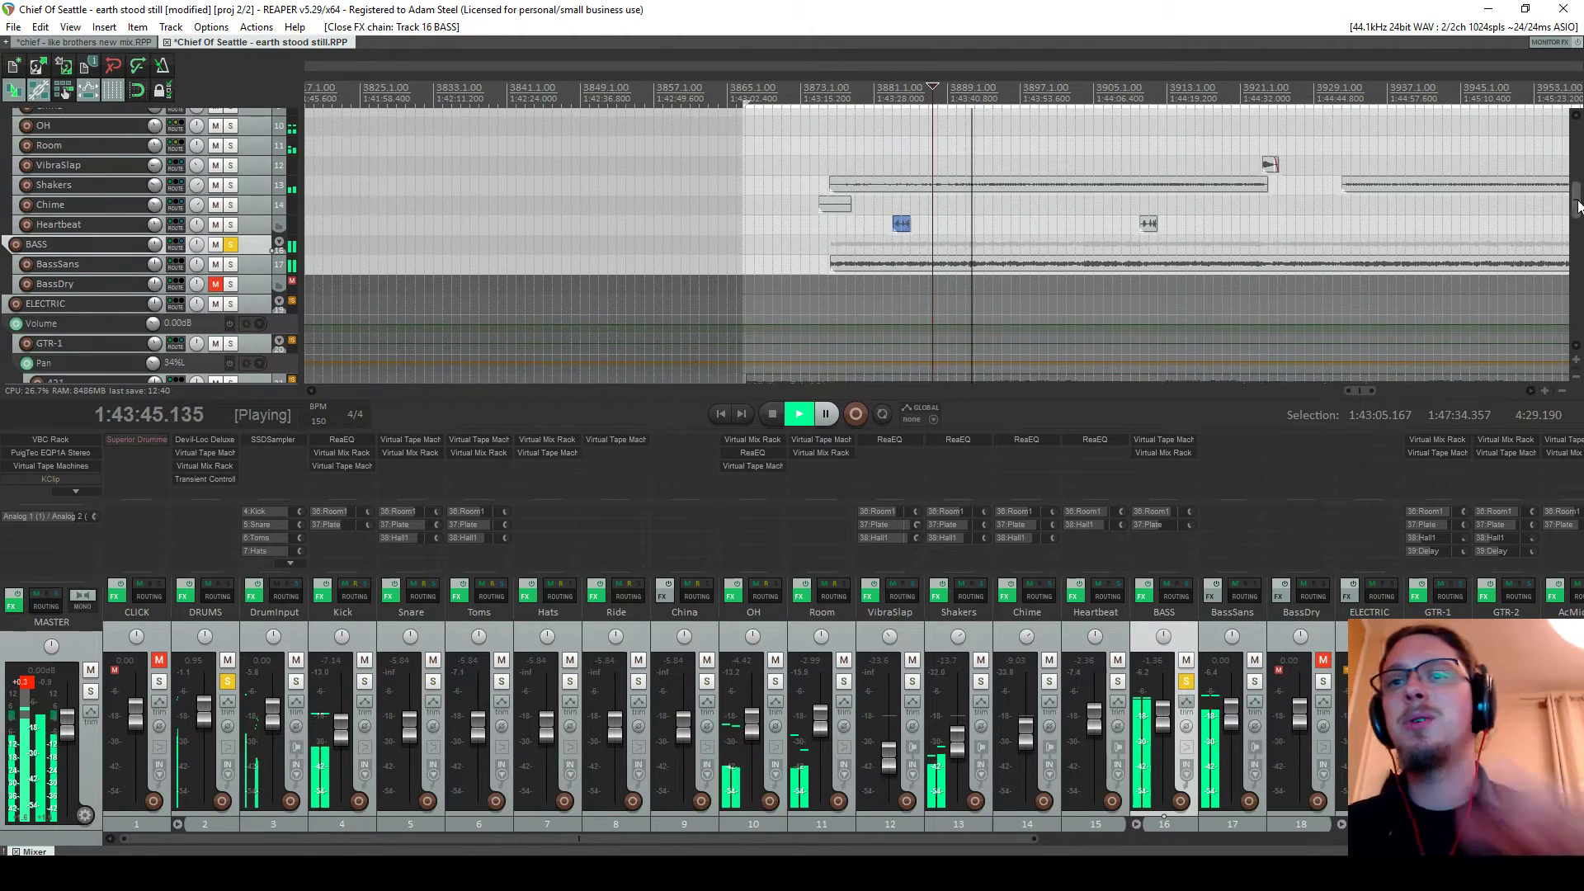
pyautogui.hscroll(6, 989, 660)
pyautogui.press('space')
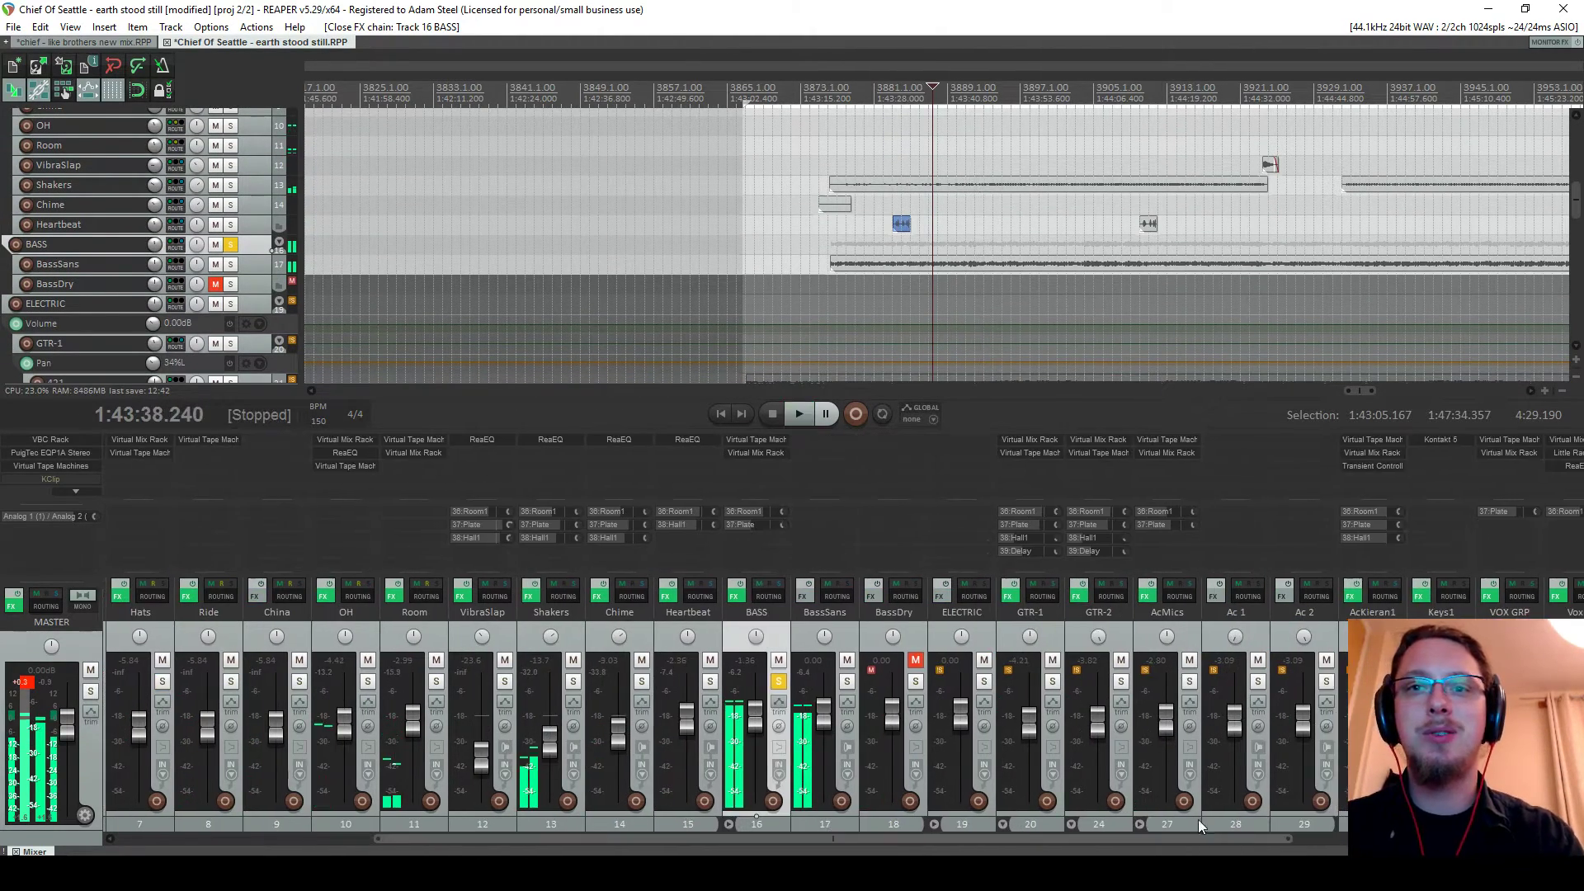
# Collapse the BASS folder's child tracks in the mixer and lower the Keys1 track volume to about -6.2 dB
pyautogui.click(730, 824)
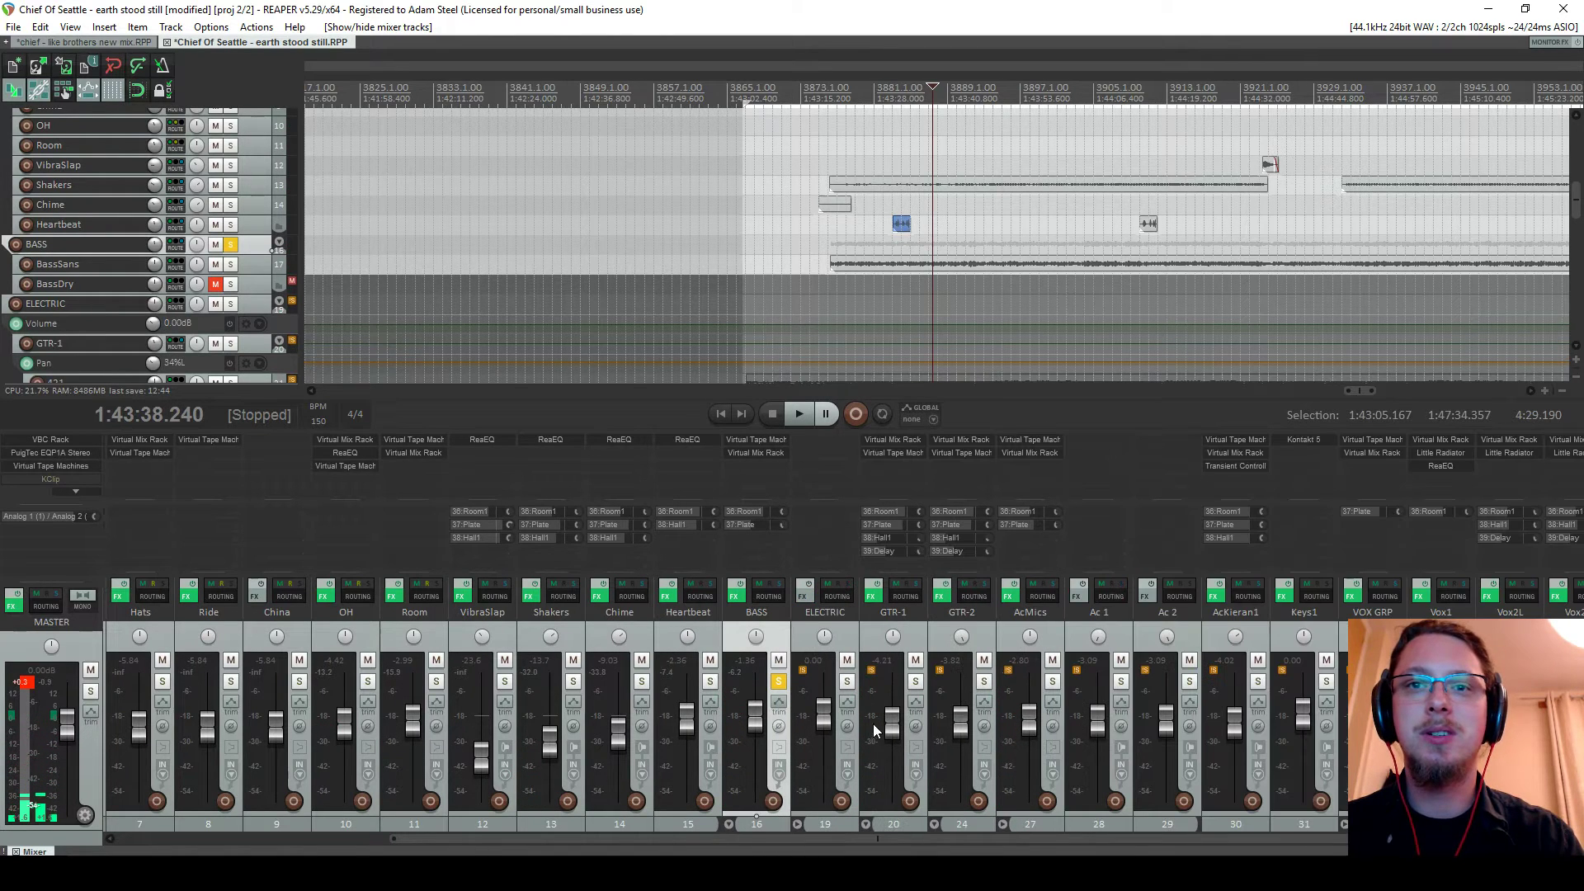
pyautogui.scroll(-4, 929, 258)
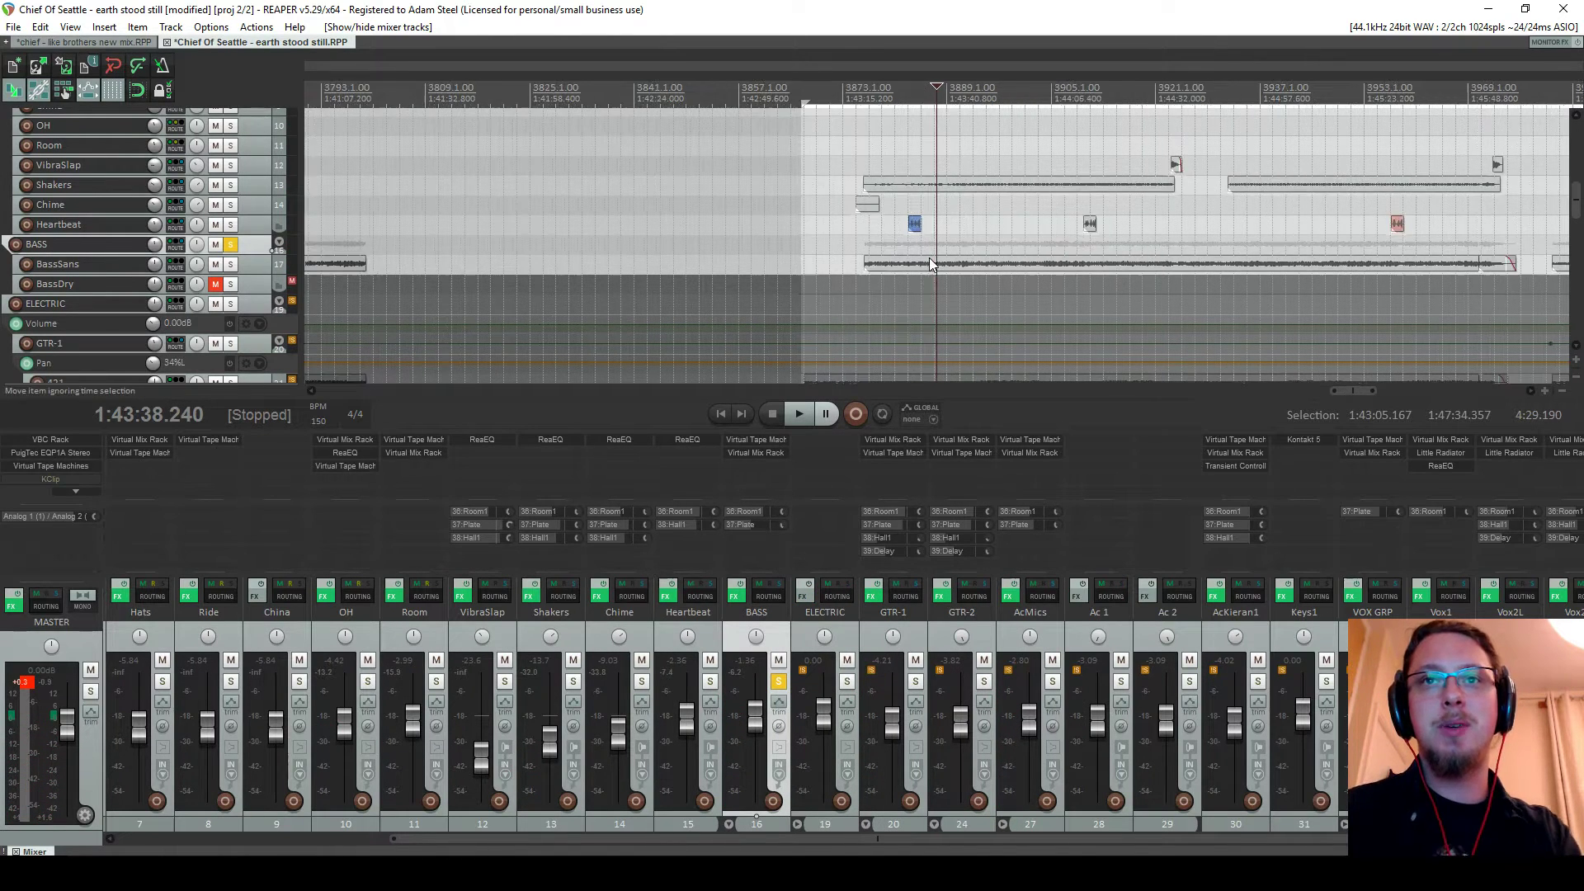
pyautogui.hscroll(4, 932, 839)
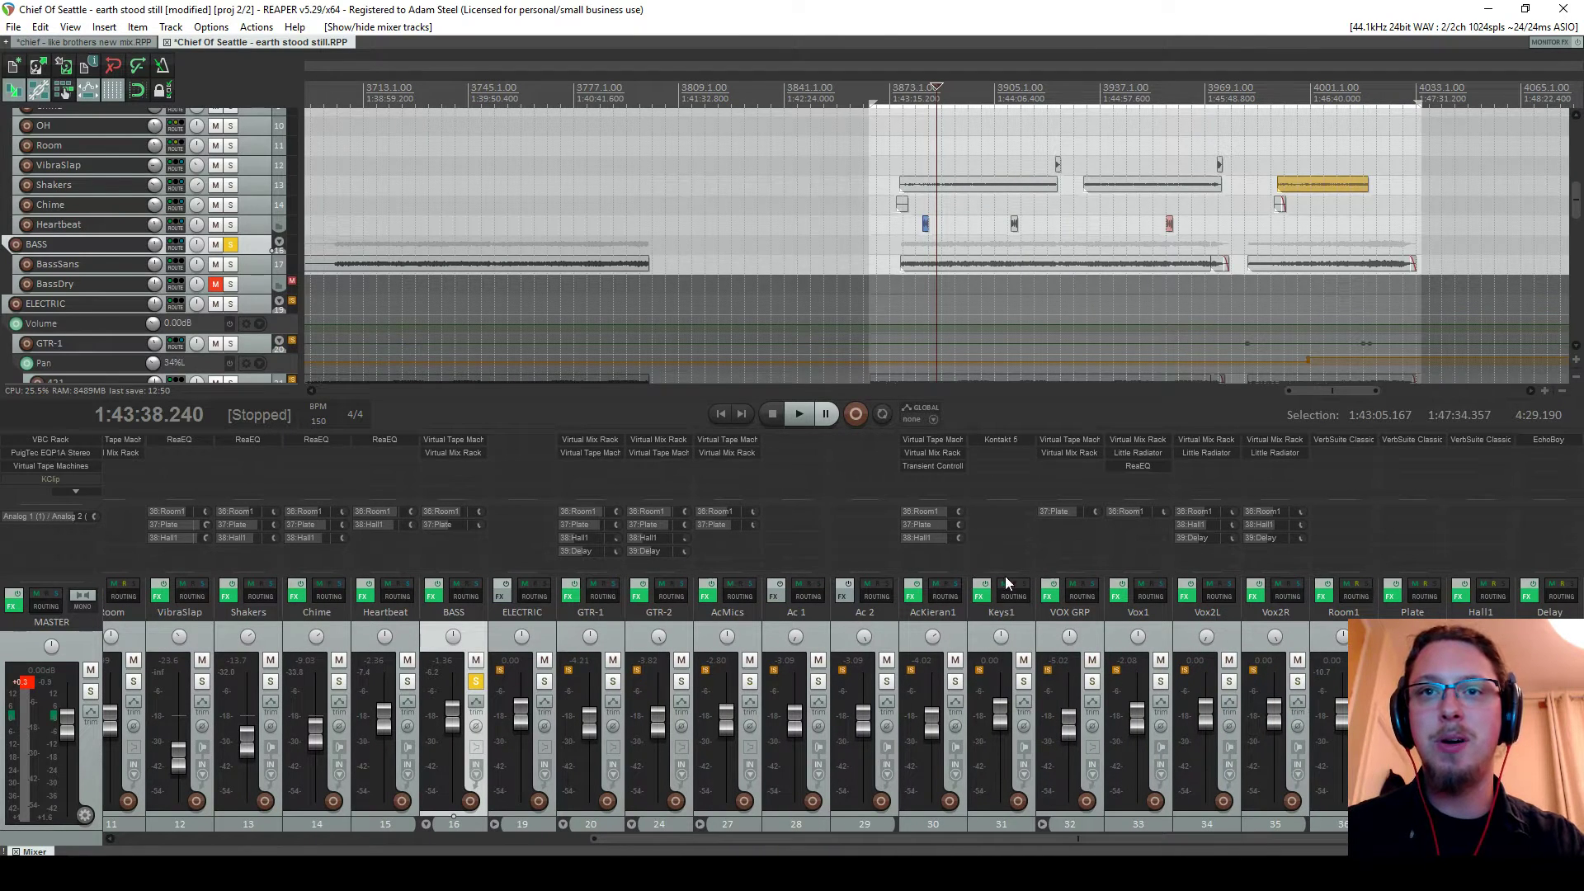
pyautogui.moveTo(995, 705); pyautogui.dragTo(1000, 731)
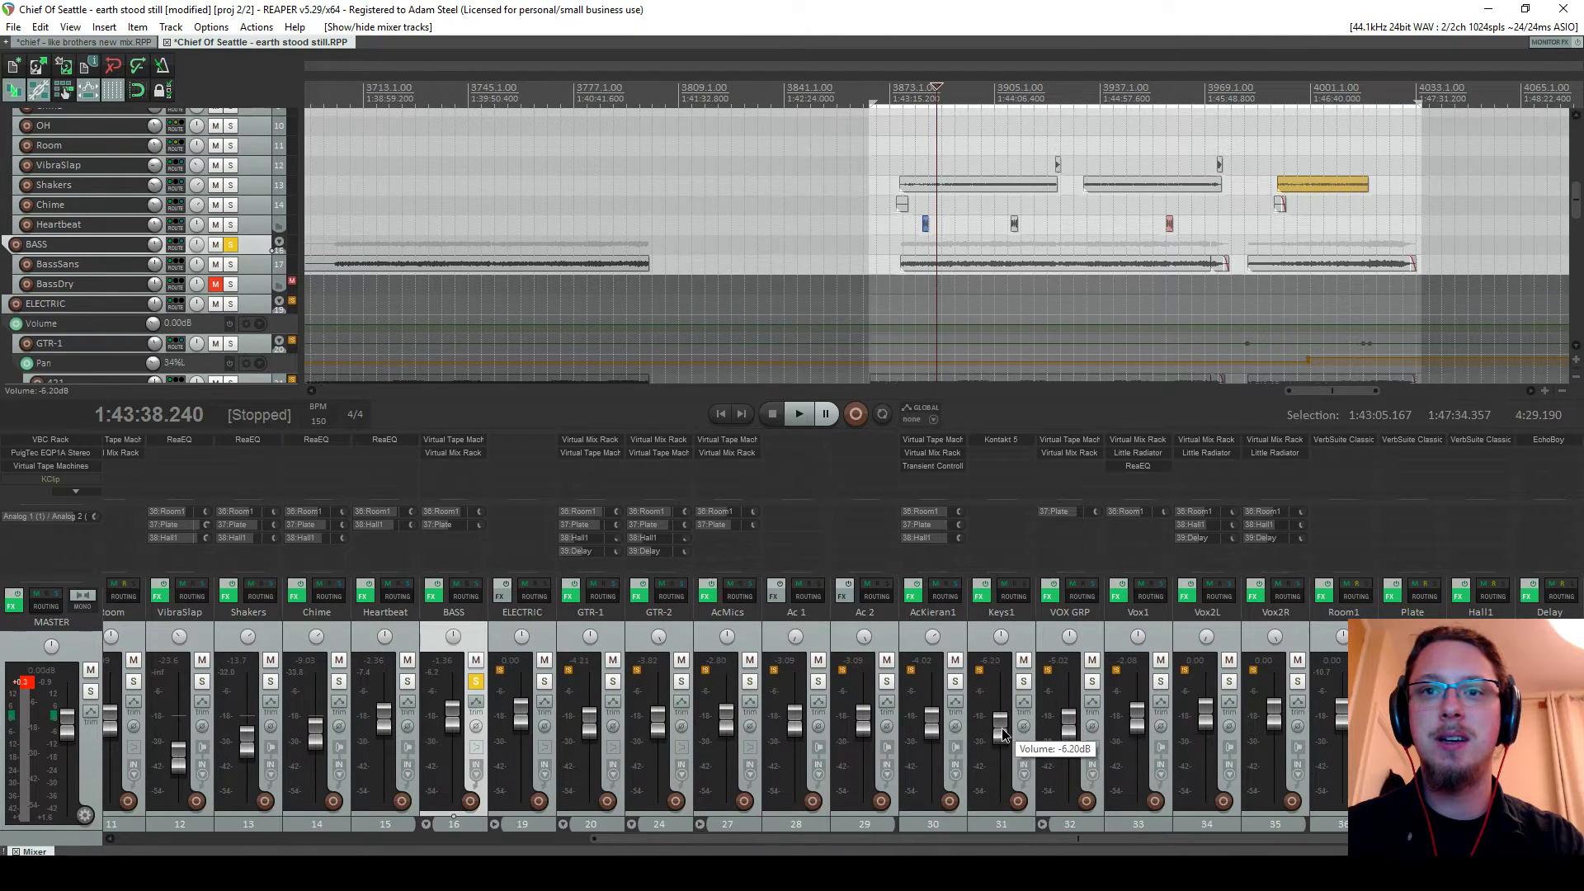
pyautogui.scroll(-2, 1578, 198)
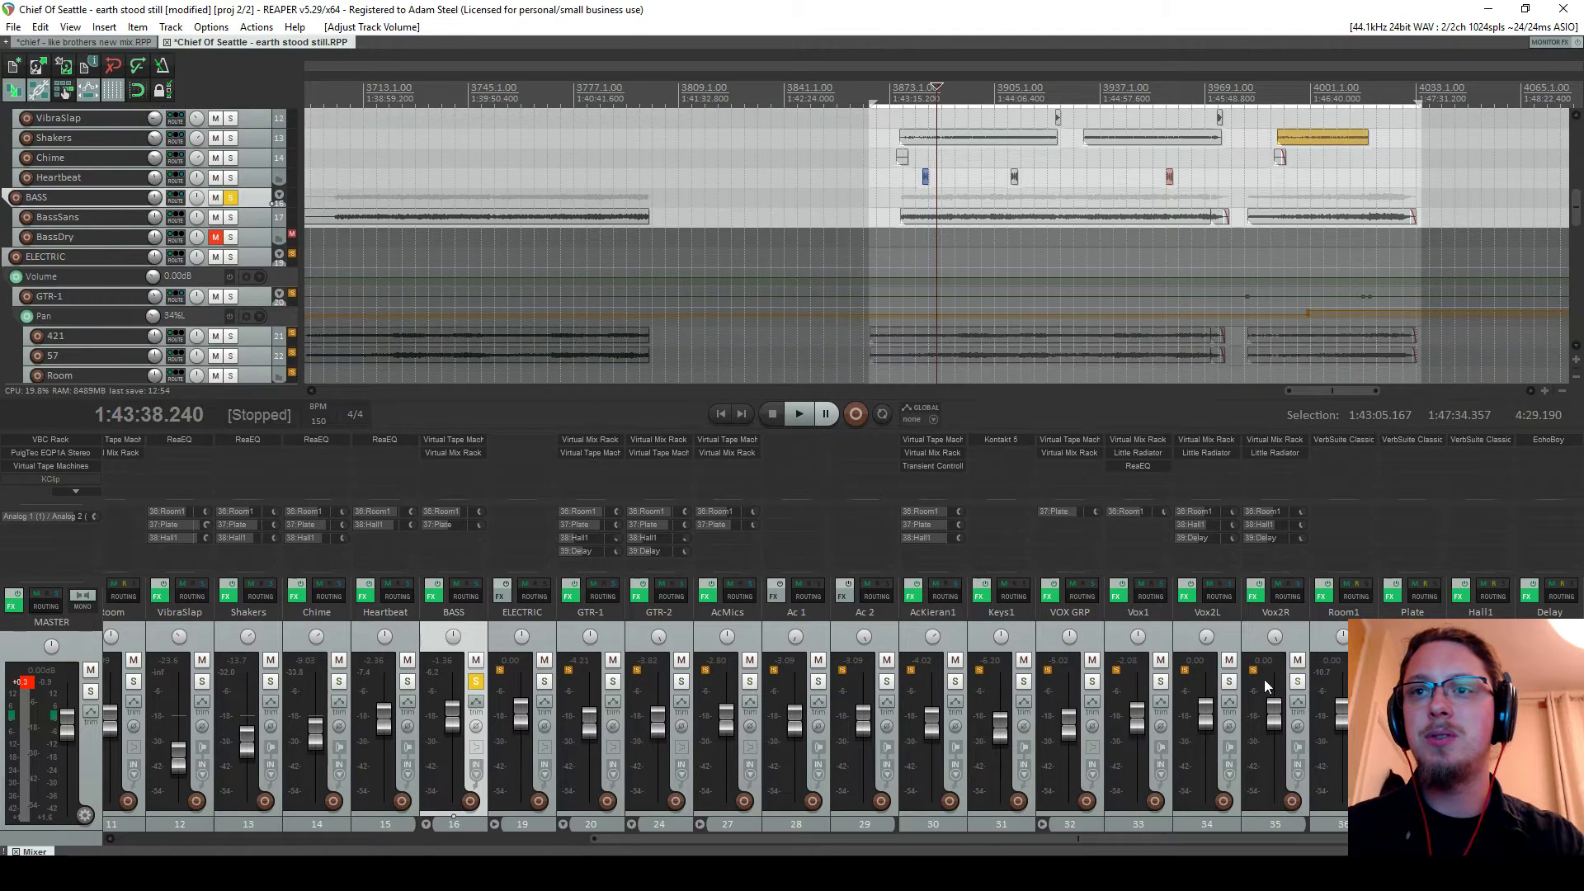
# Solo VOX GRP in both projects and briefly play the soloed vocals in the like brothers project
pyautogui.click(1092, 682)
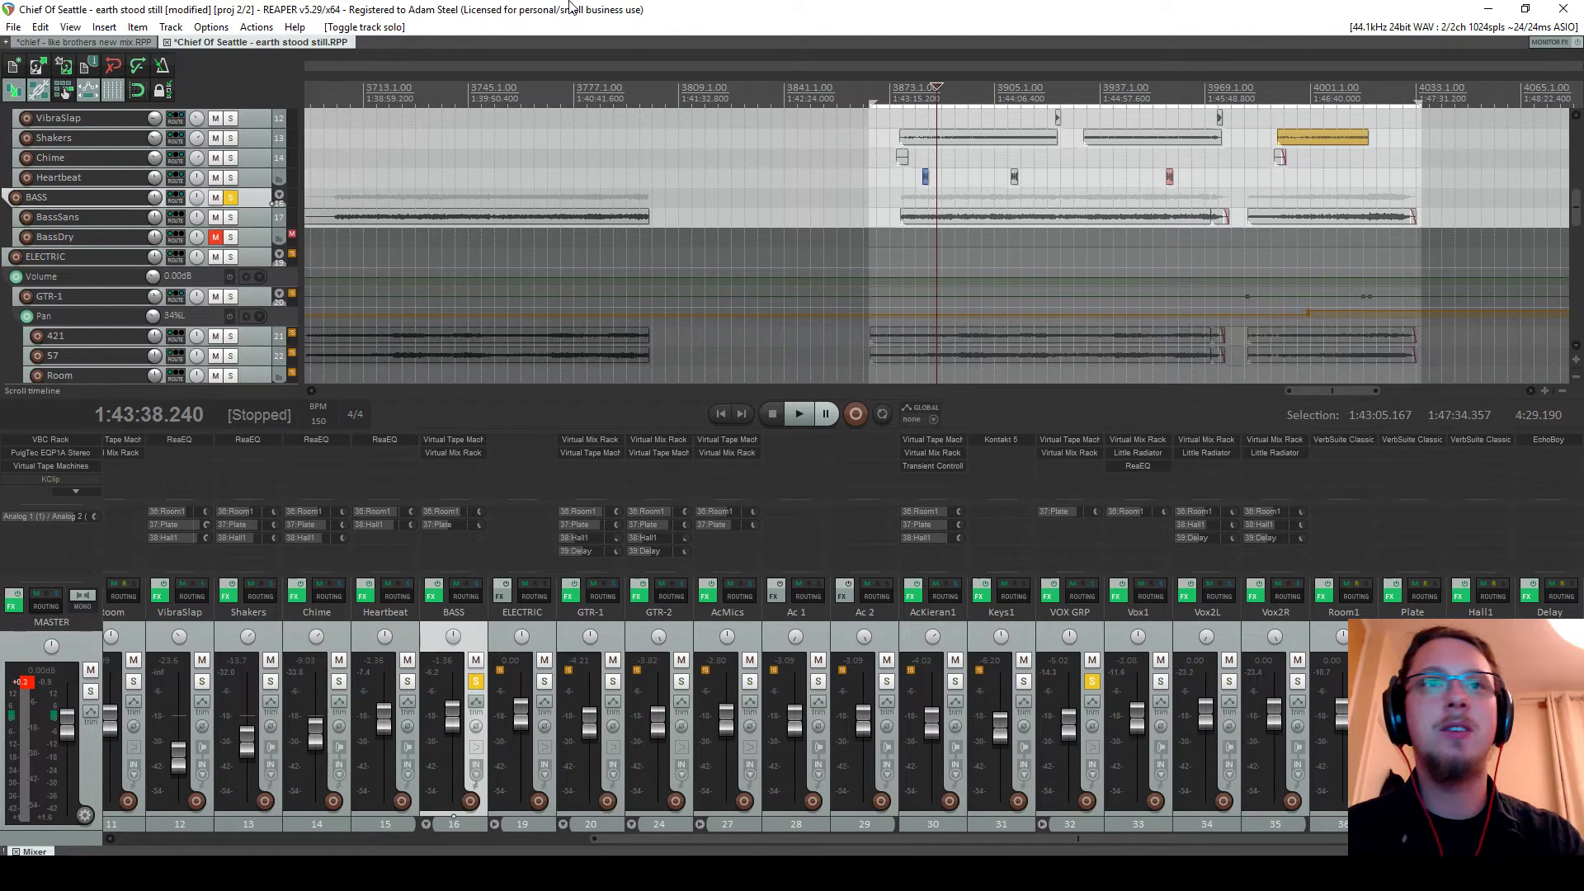
pyautogui.click(111, 40)
pyautogui.press('space')
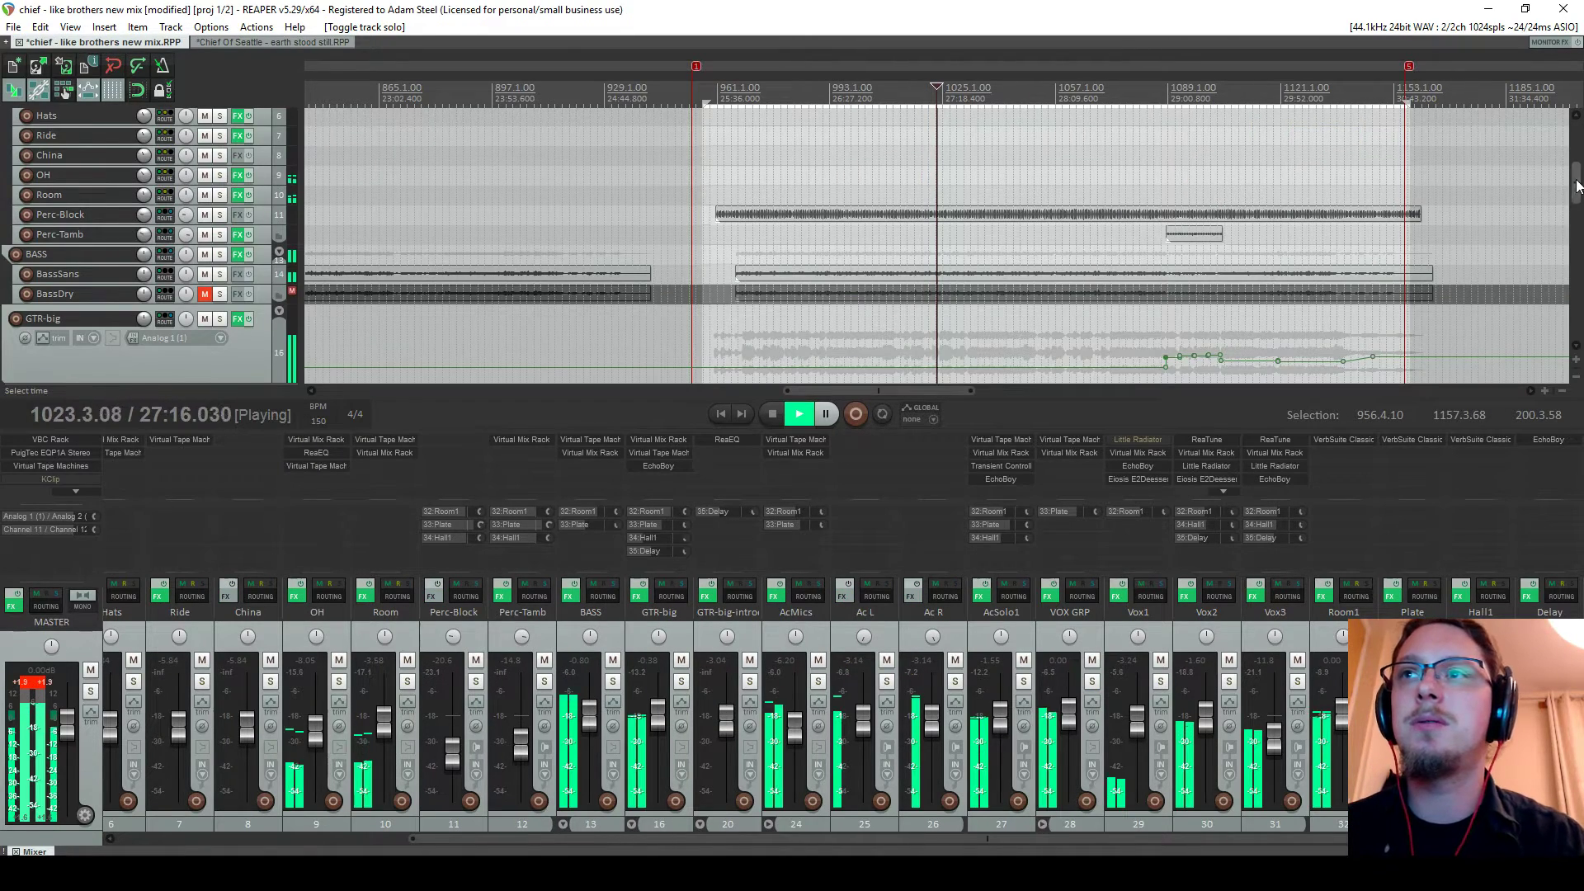
pyautogui.moveTo(1575, 177); pyautogui.dragTo(1577, 307)
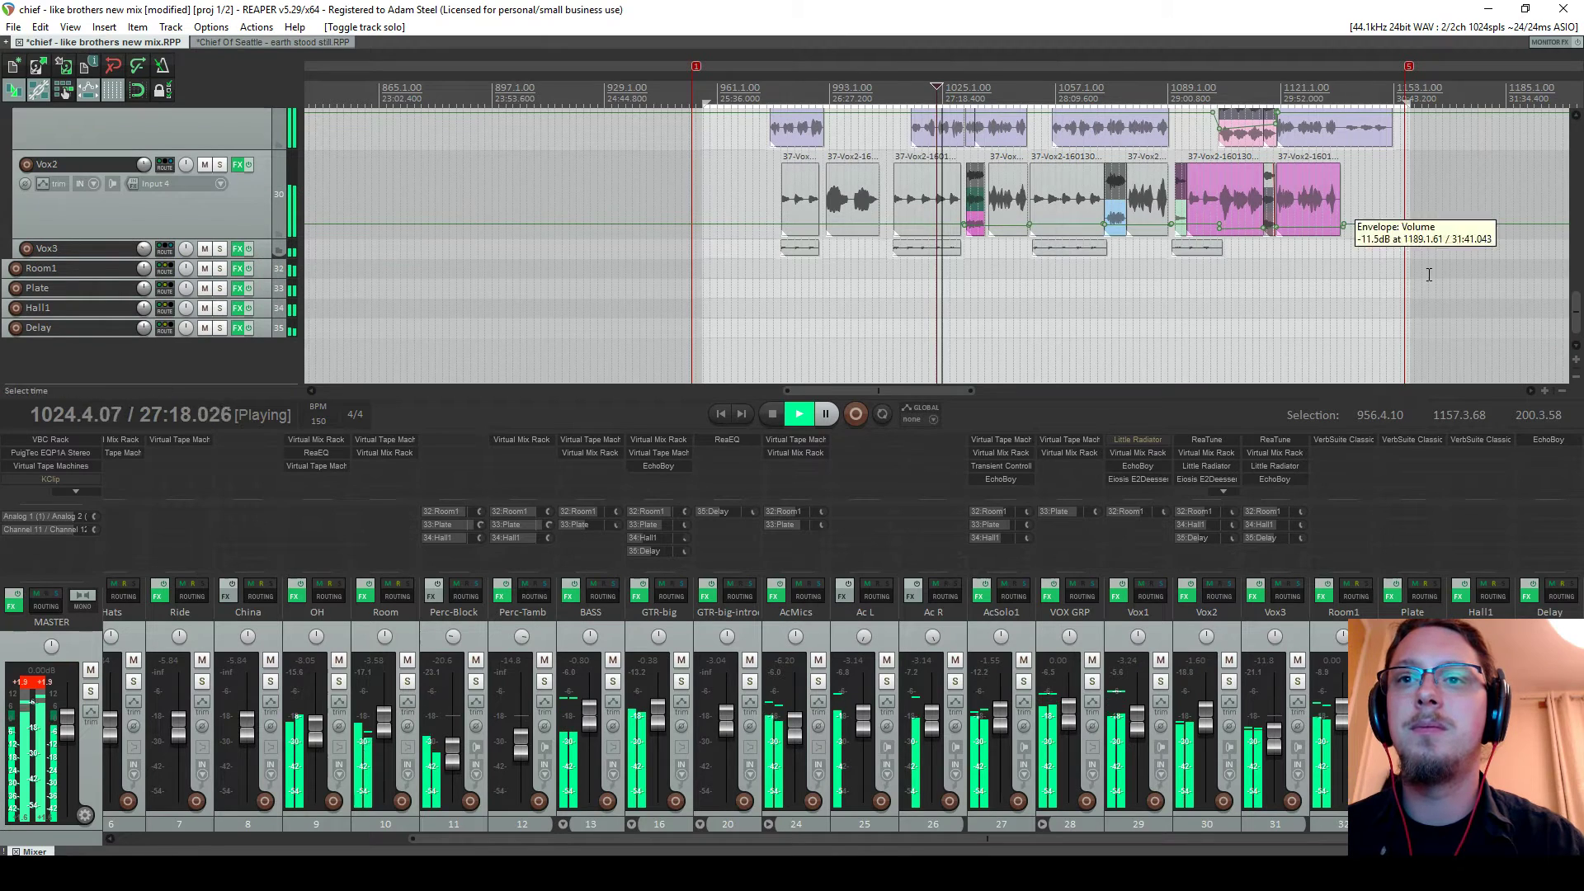
pyautogui.click(1093, 684)
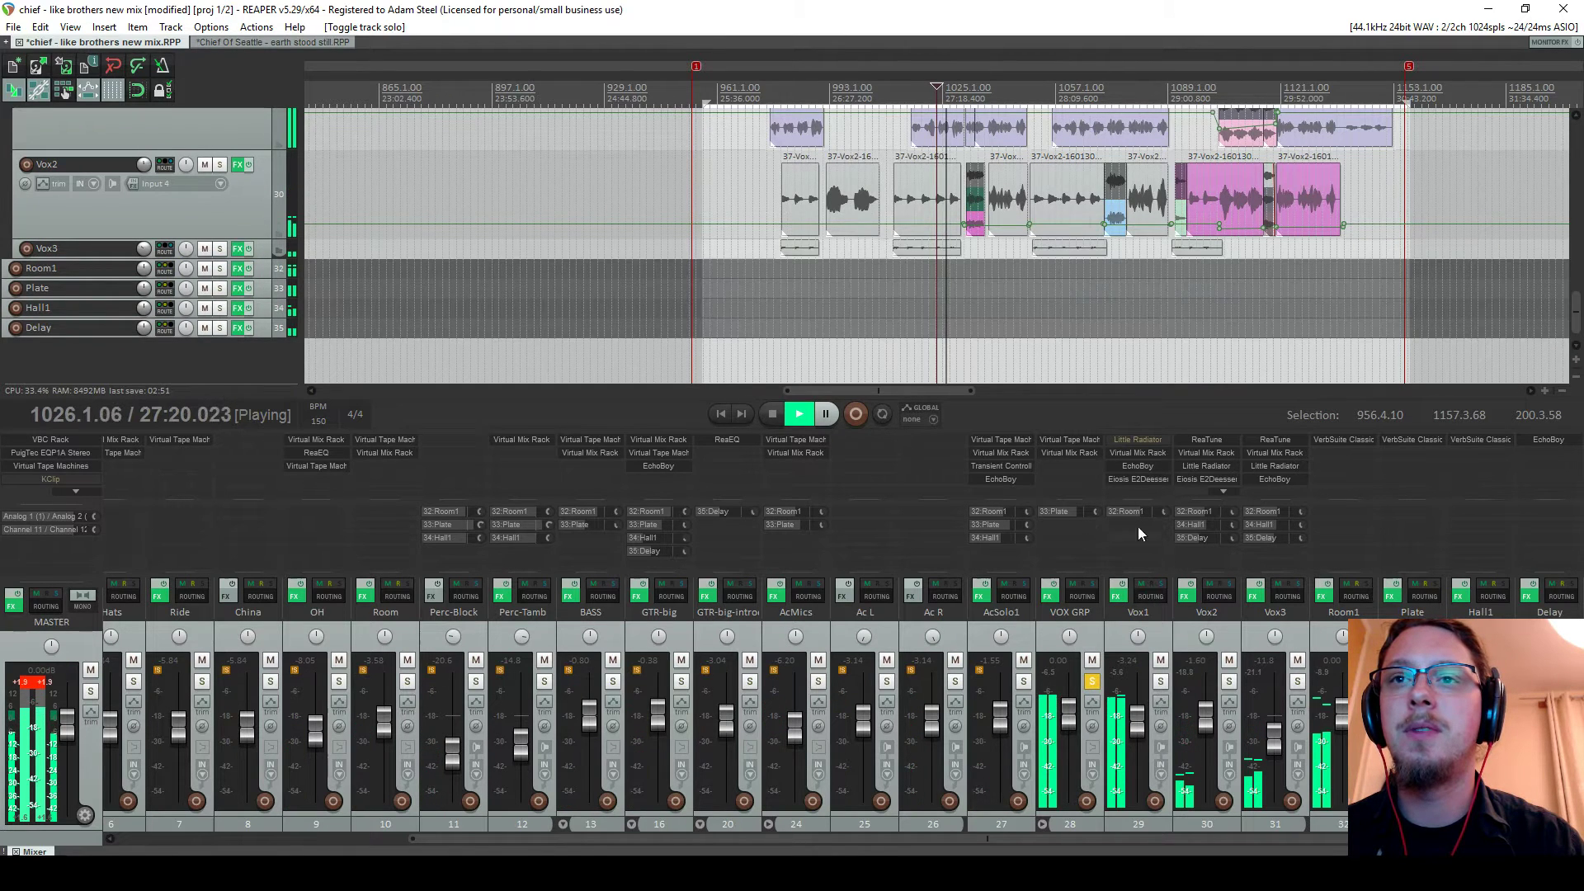
pyautogui.press('space')
# Copy Virtual Mix Rack, EchoBoy and Eiosis E2Deesser from the like brothers Vox1 effects chain and close the chain
pyautogui.click(1138, 465)
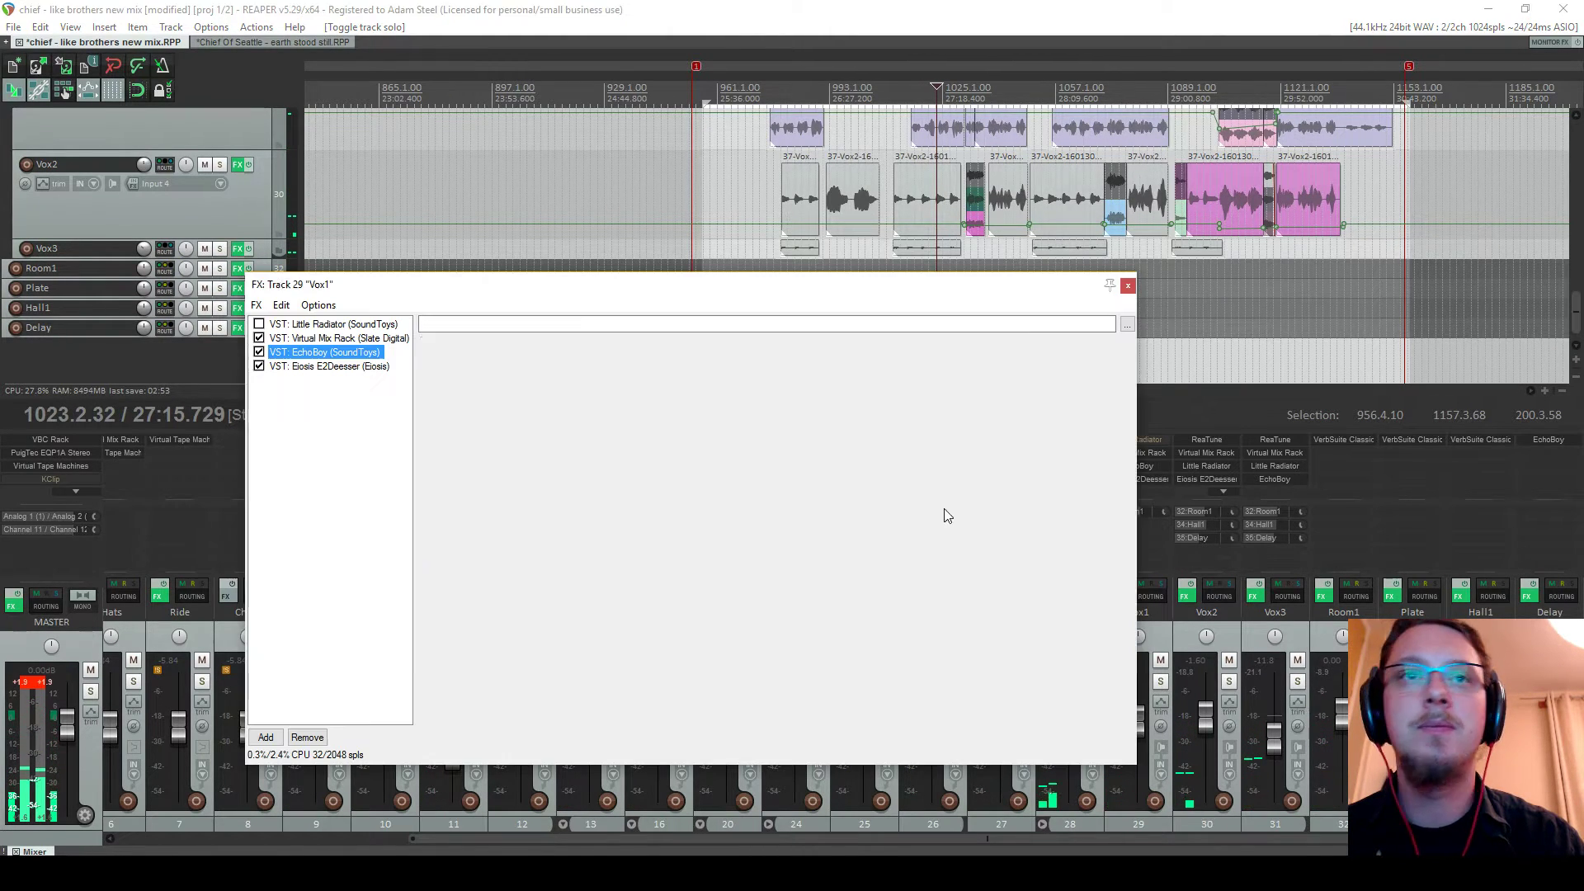
pyautogui.moveTo(340, 429); pyautogui.dragTo(321, 334)
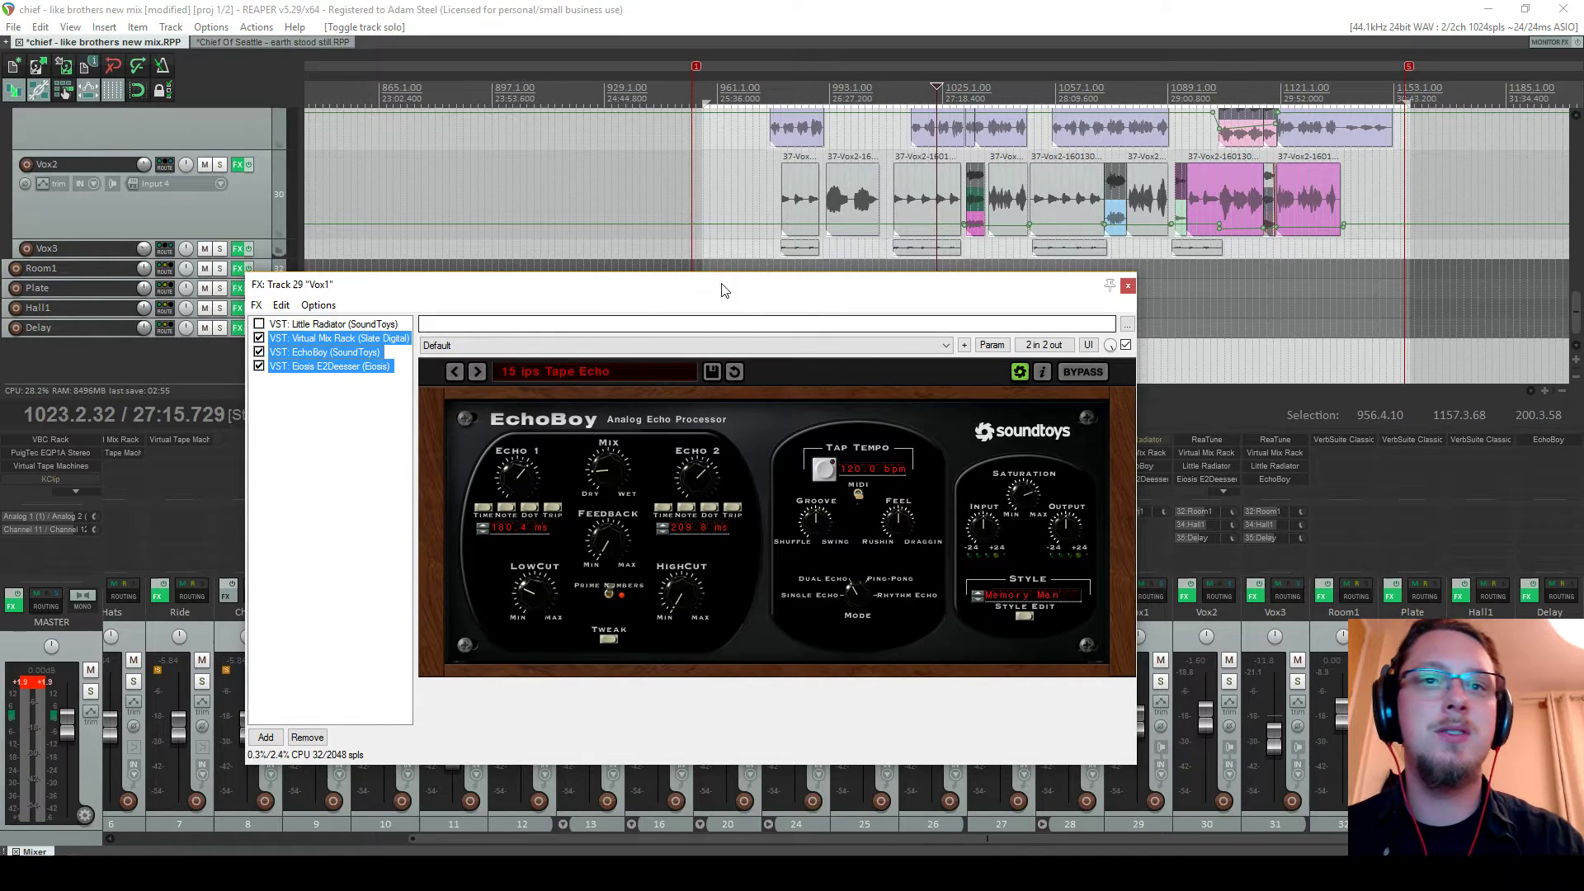
pyautogui.click(1129, 287)
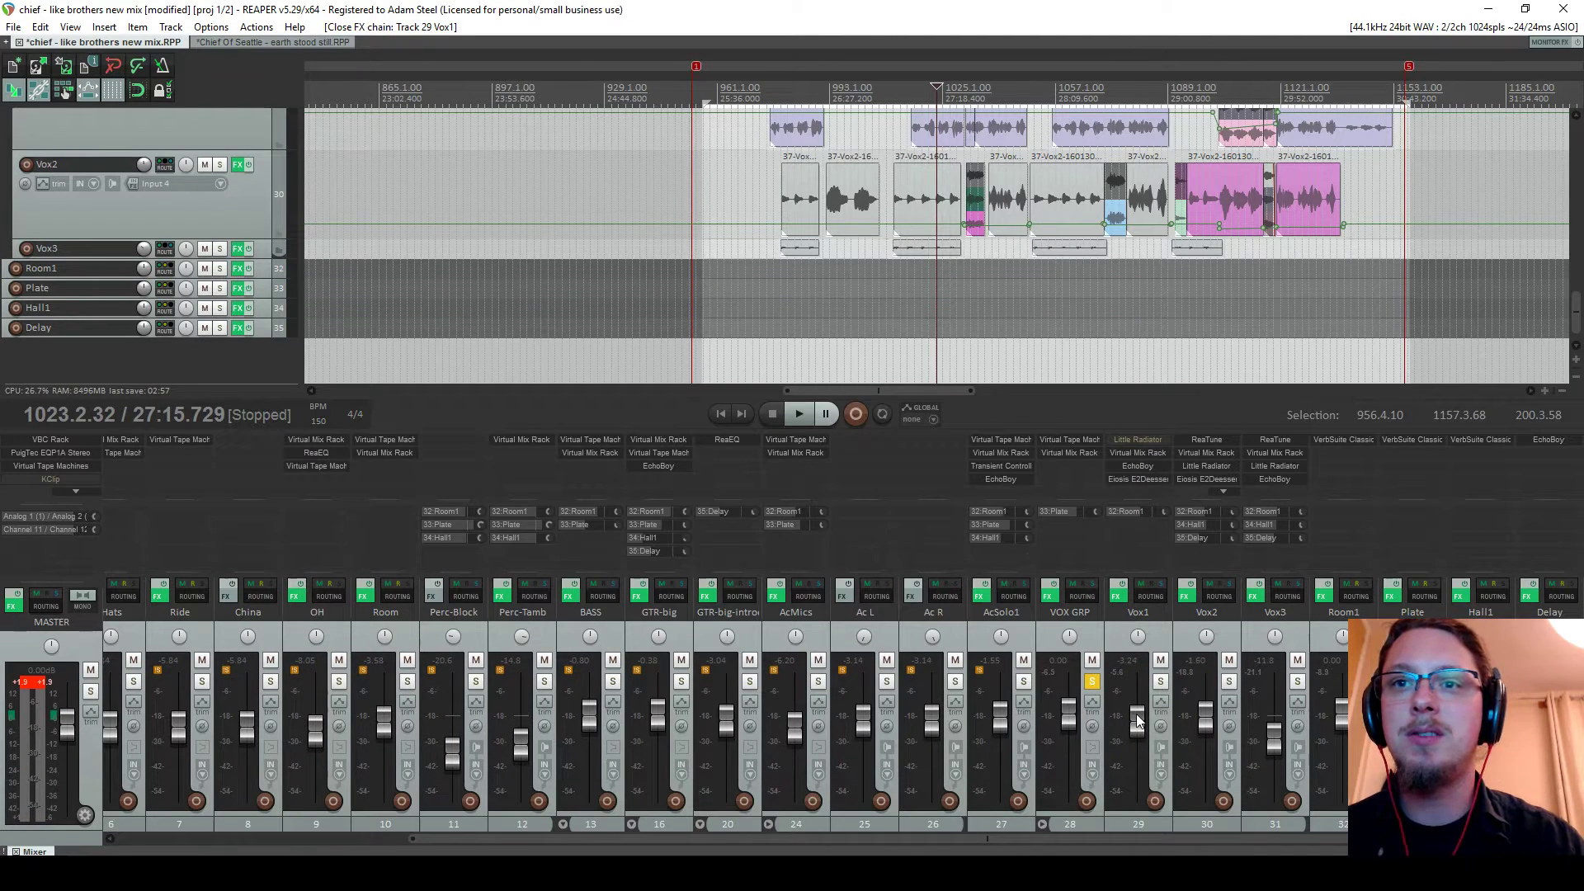
pyautogui.scroll(2, 748, 213)
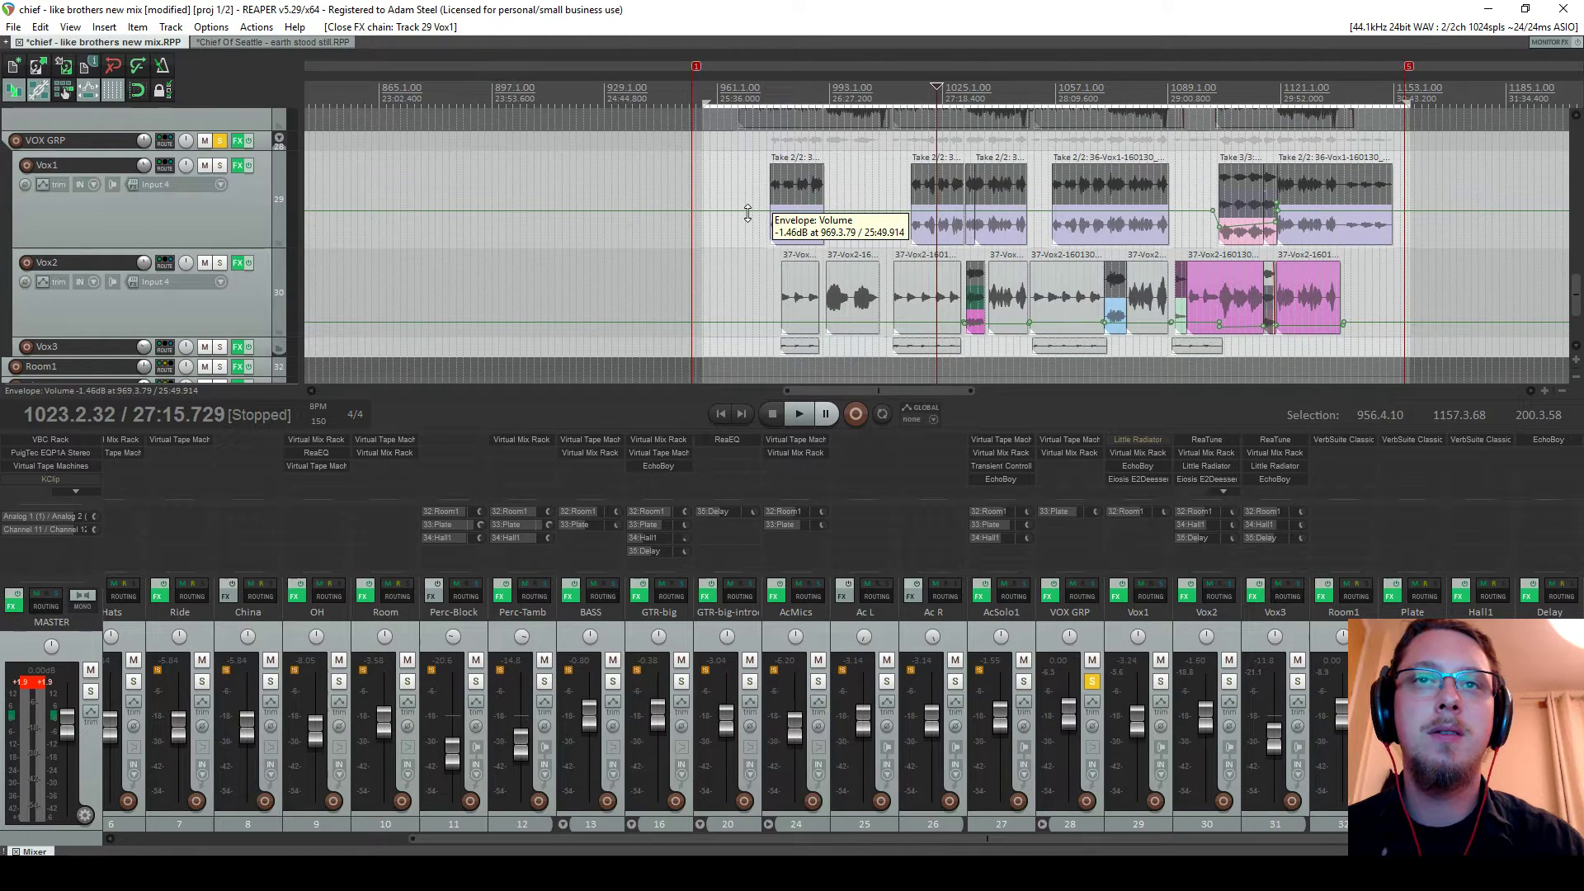
# In the earth stood still project, replace all effects on the Vox1 track with the copied vocal chain
pyautogui.click(253, 42)
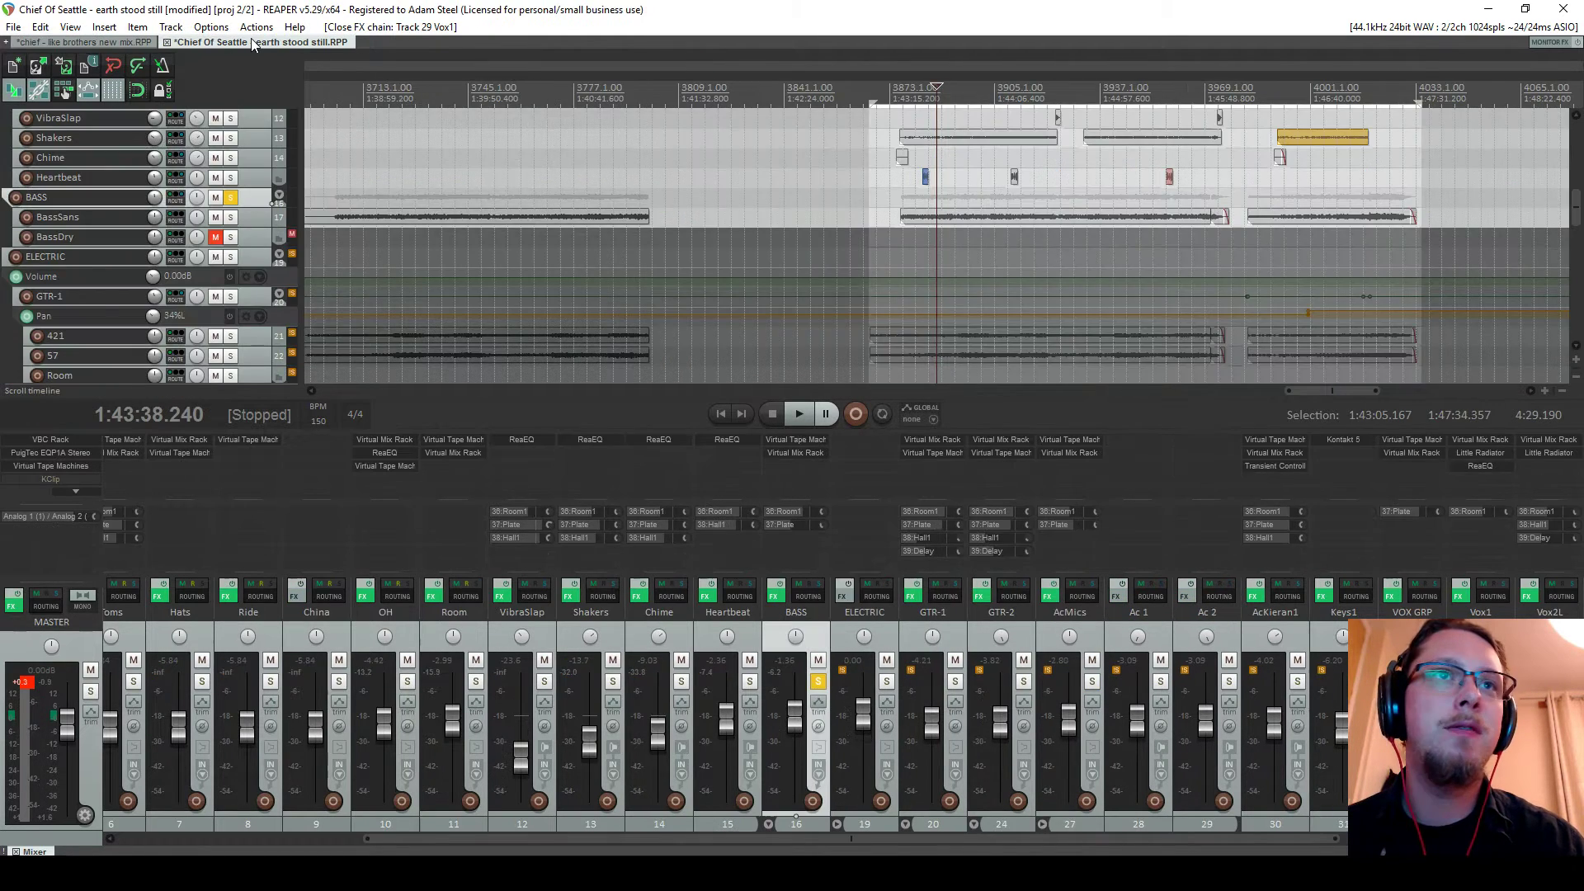
pyautogui.moveTo(1575, 204); pyautogui.dragTo(1578, 272)
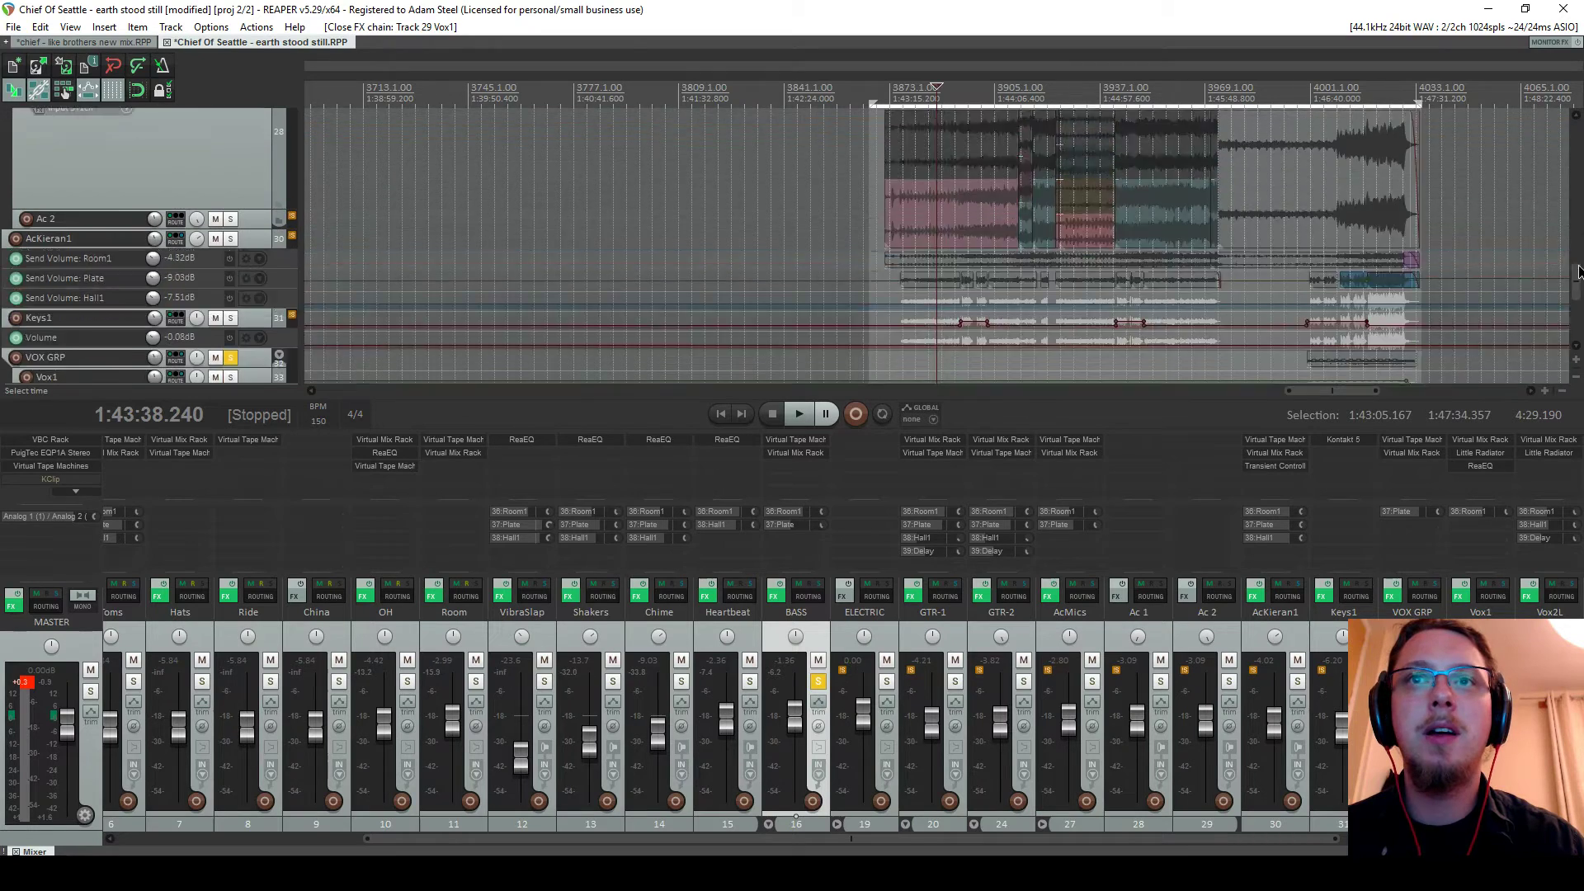
pyautogui.scroll(-5, 263, 235)
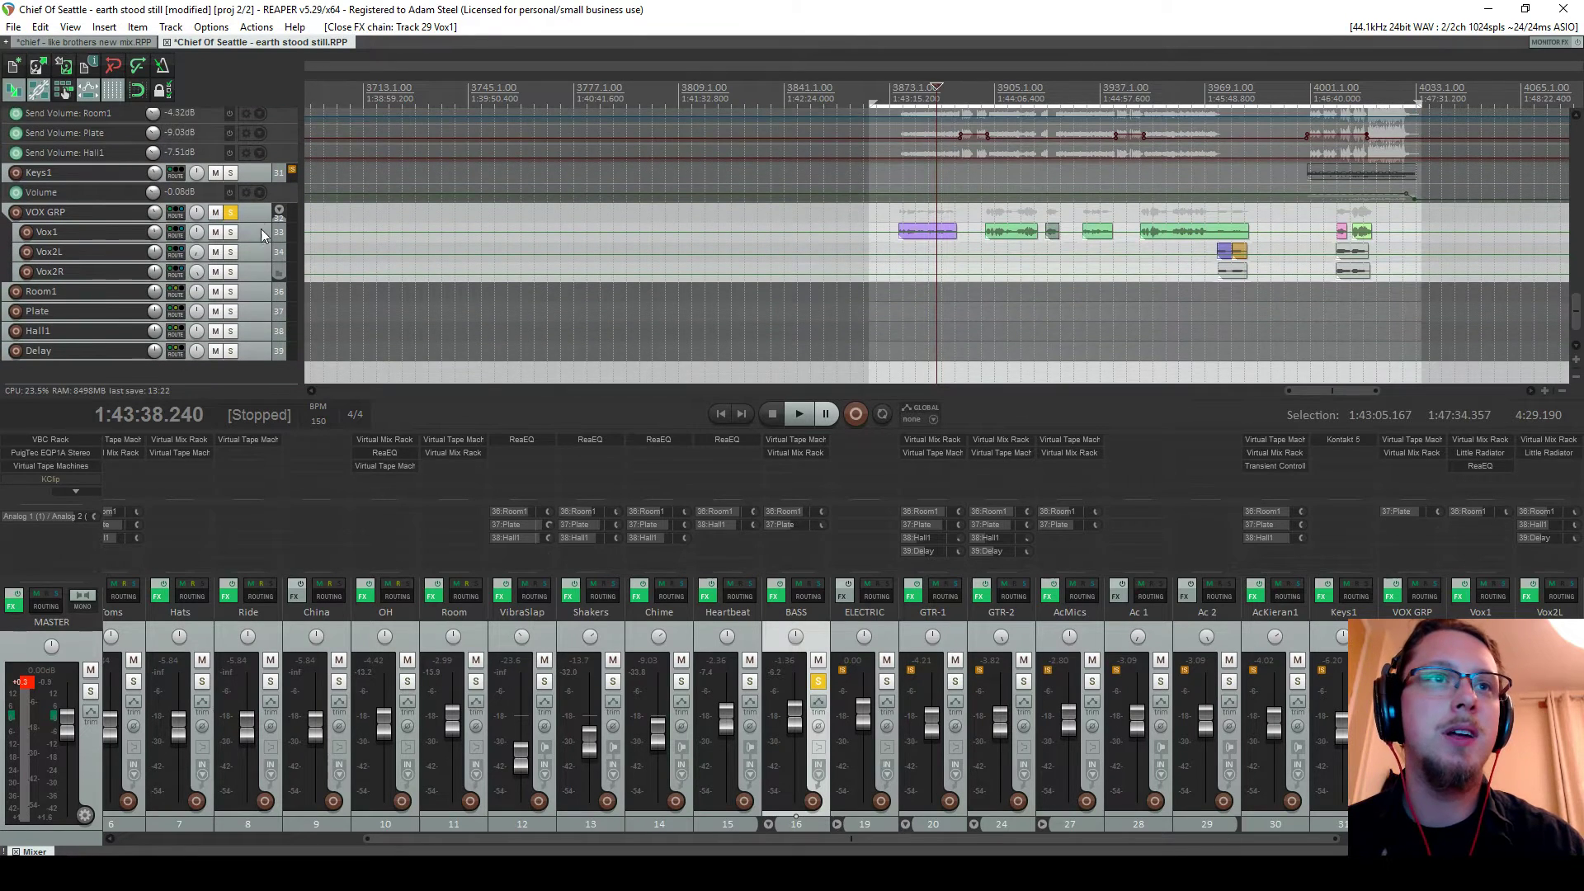
pyautogui.click(262, 235)
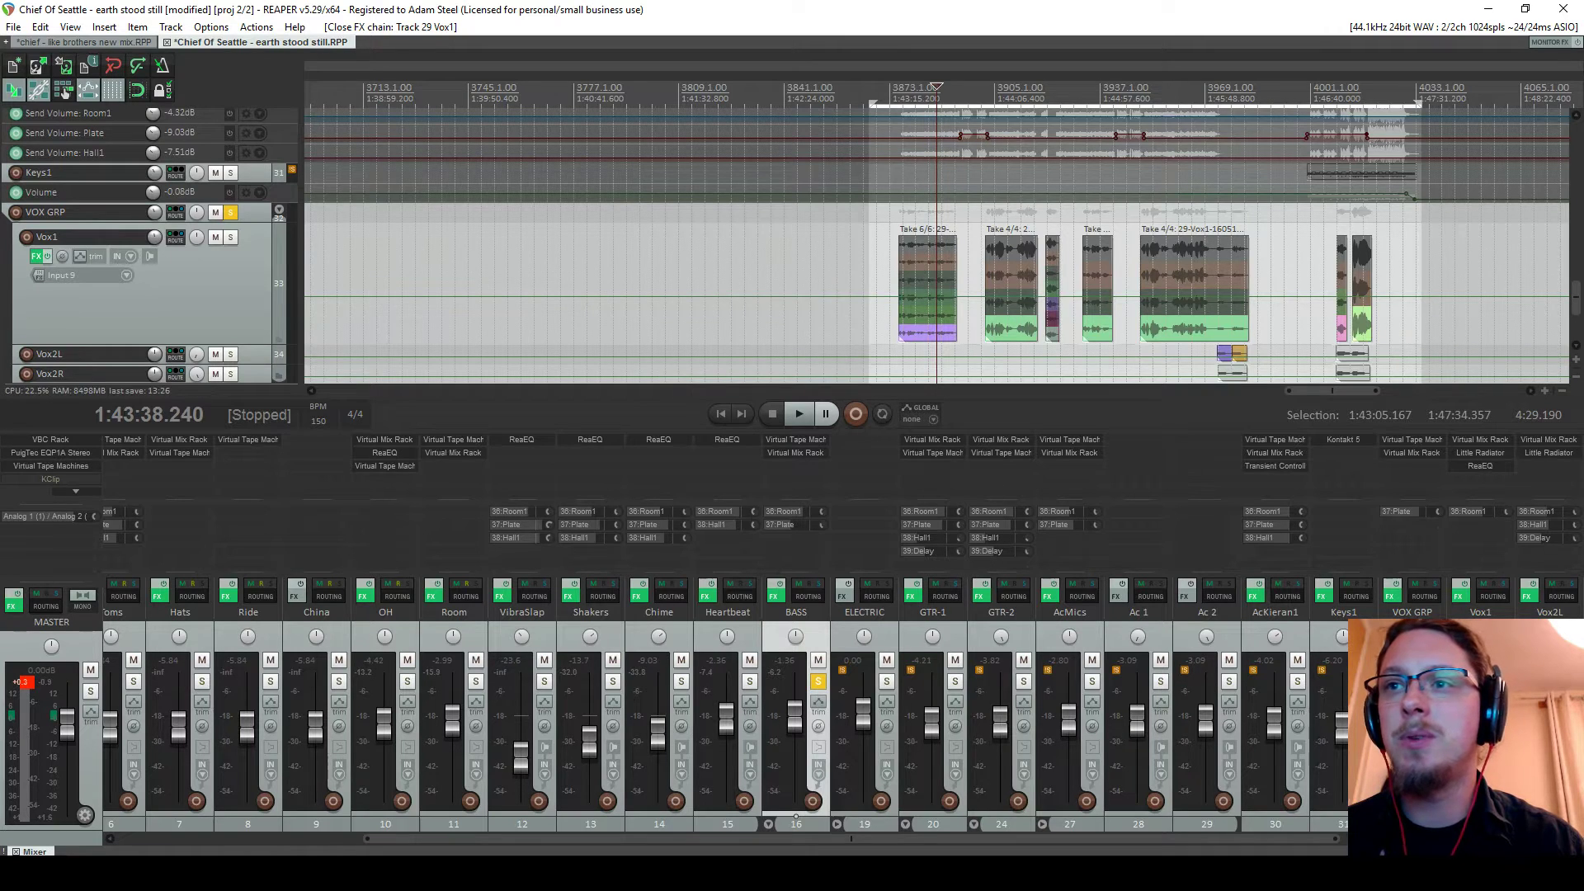
pyautogui.click(1460, 596)
pyautogui.moveTo(90, 210); pyautogui.dragTo(37, 91)
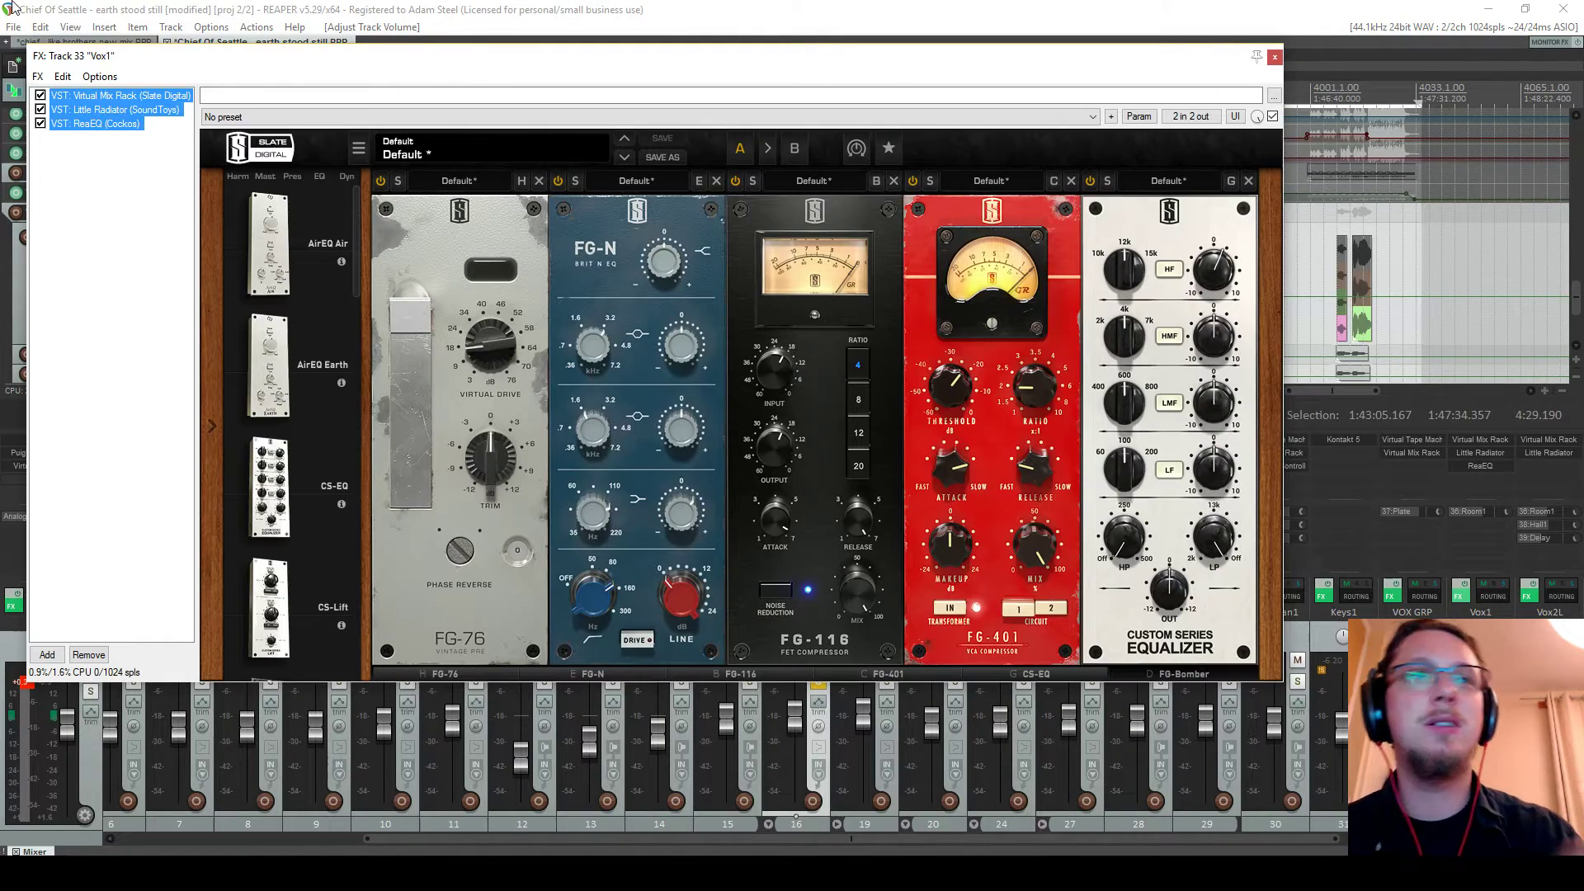
pyautogui.press('Delete')
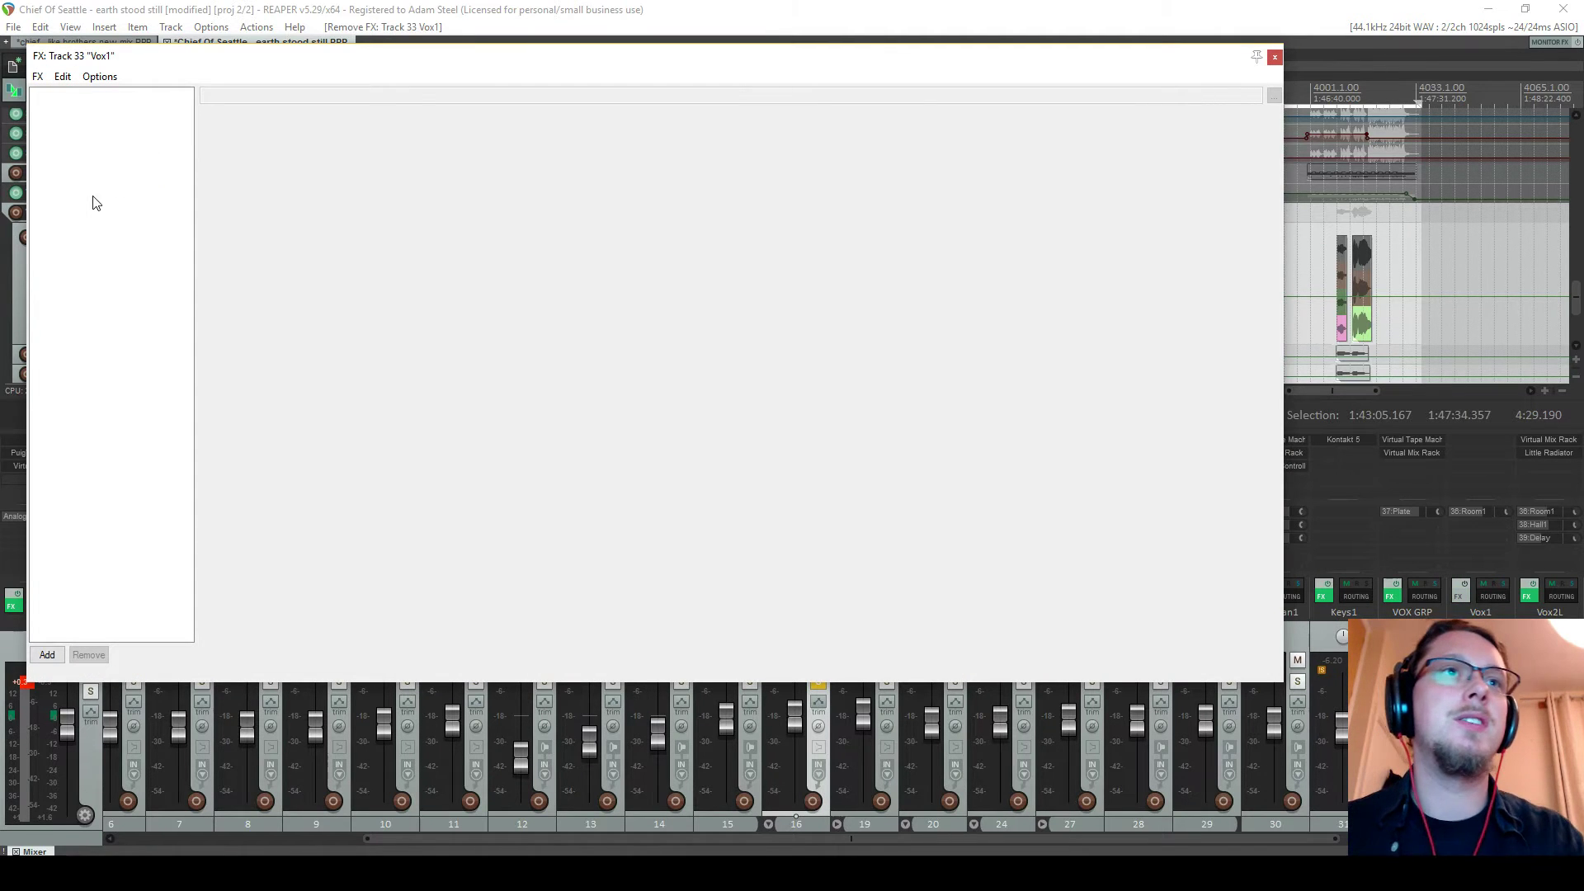
pyautogui.hotkey('ctrl', 'v')
# Review the Vox1 Virtual Mix Rack modules from Virtual Channel through to Revival
pyautogui.click(114, 99)
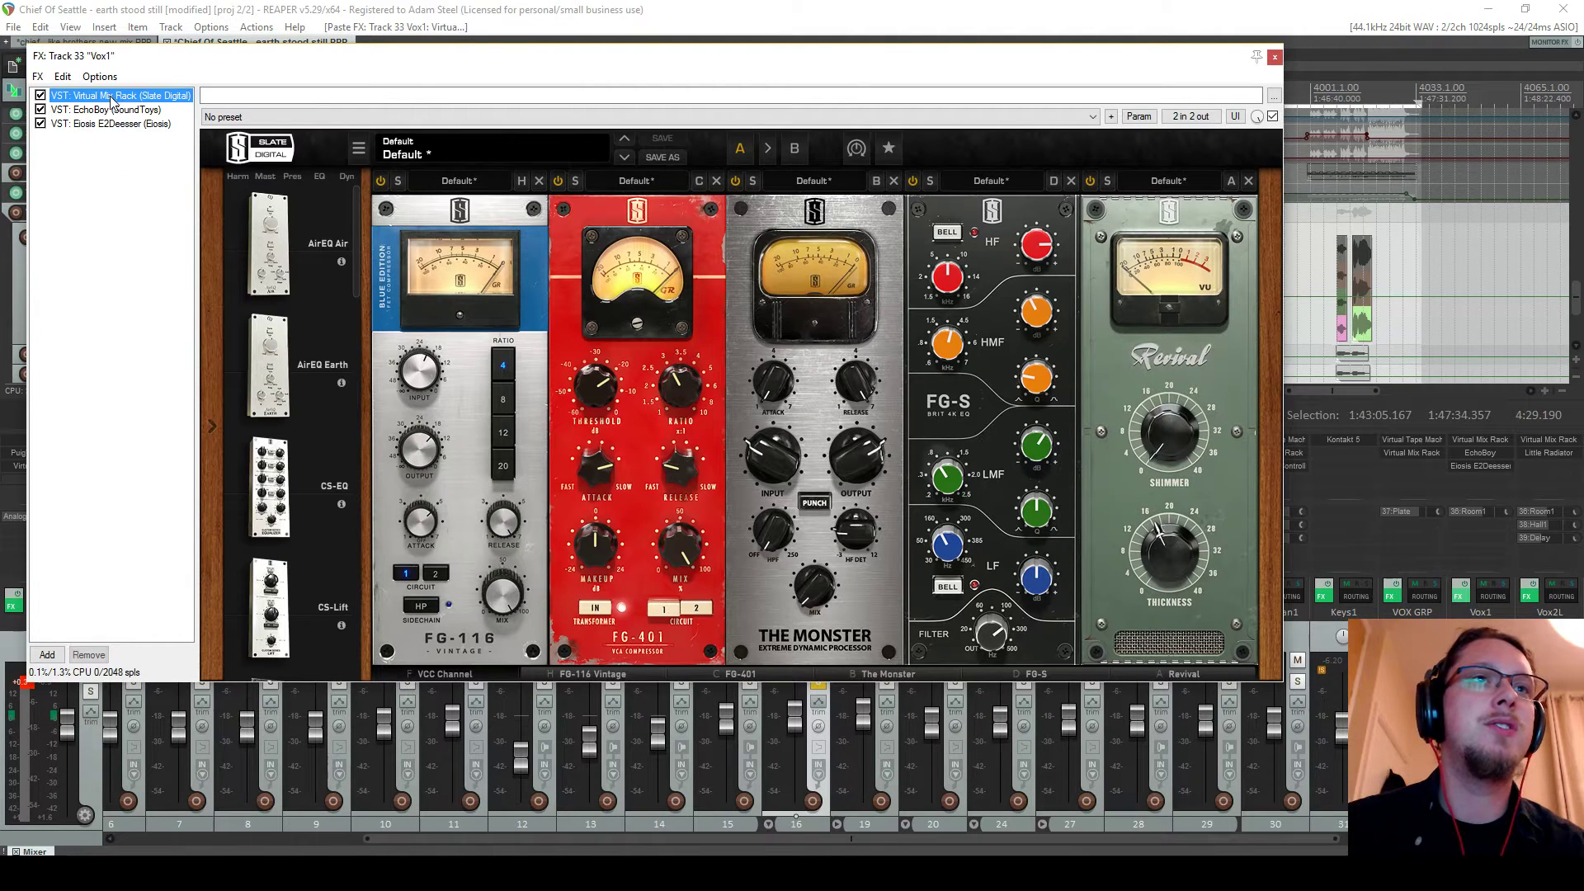
pyautogui.click(445, 674)
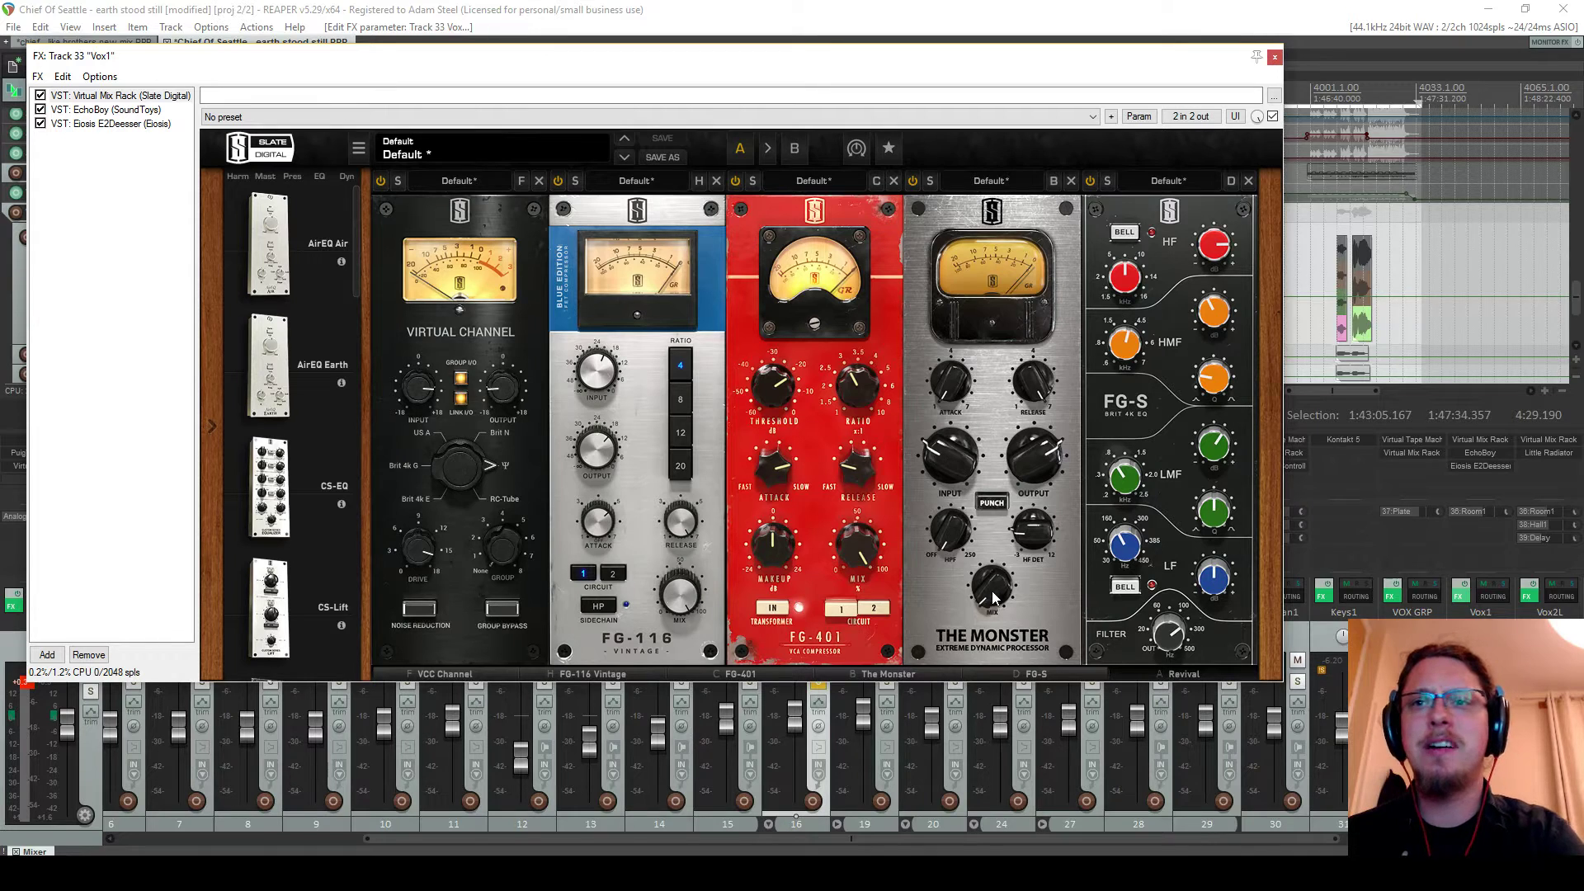
pyautogui.click(1145, 671)
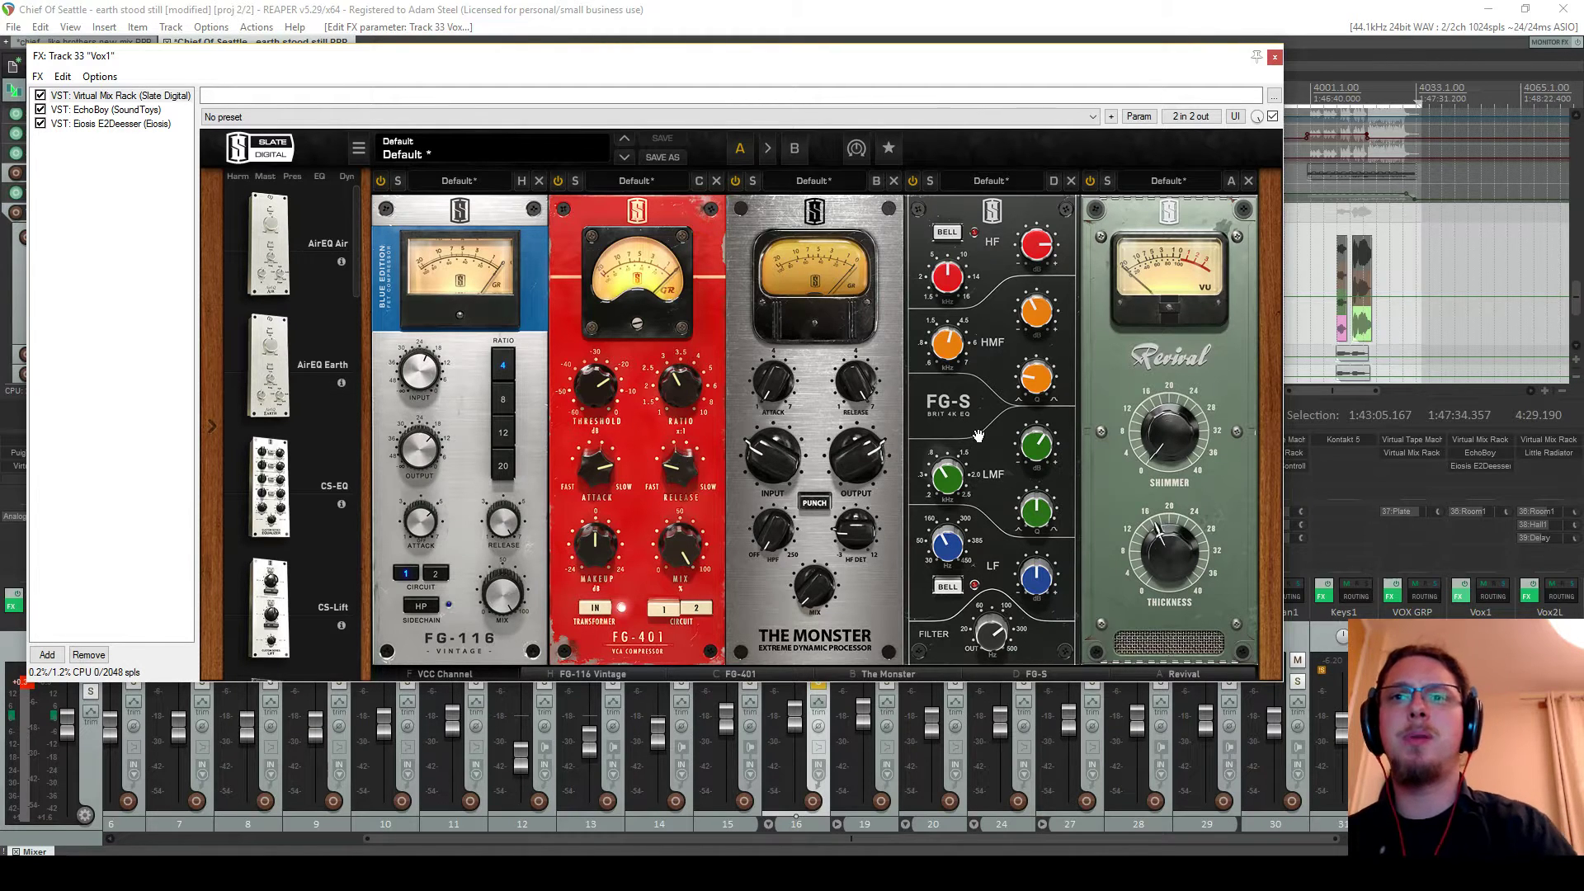
# Solo Vox1 instead of VOX GRP, close its effects chain and play the vocal briefly
pyautogui.click(1503, 681)
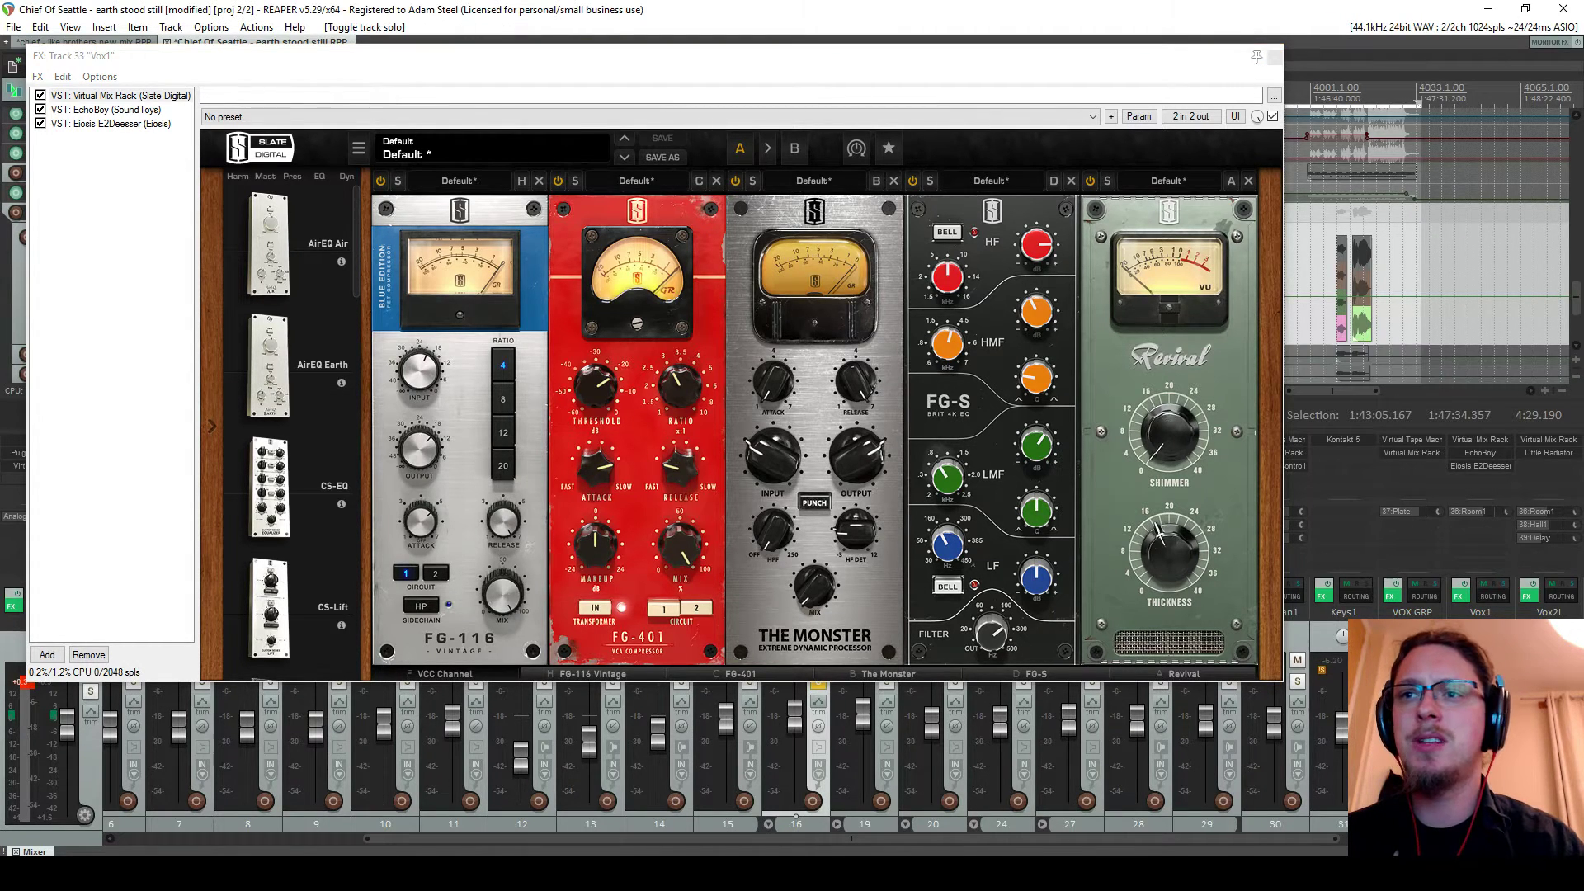
pyautogui.click(1434, 681)
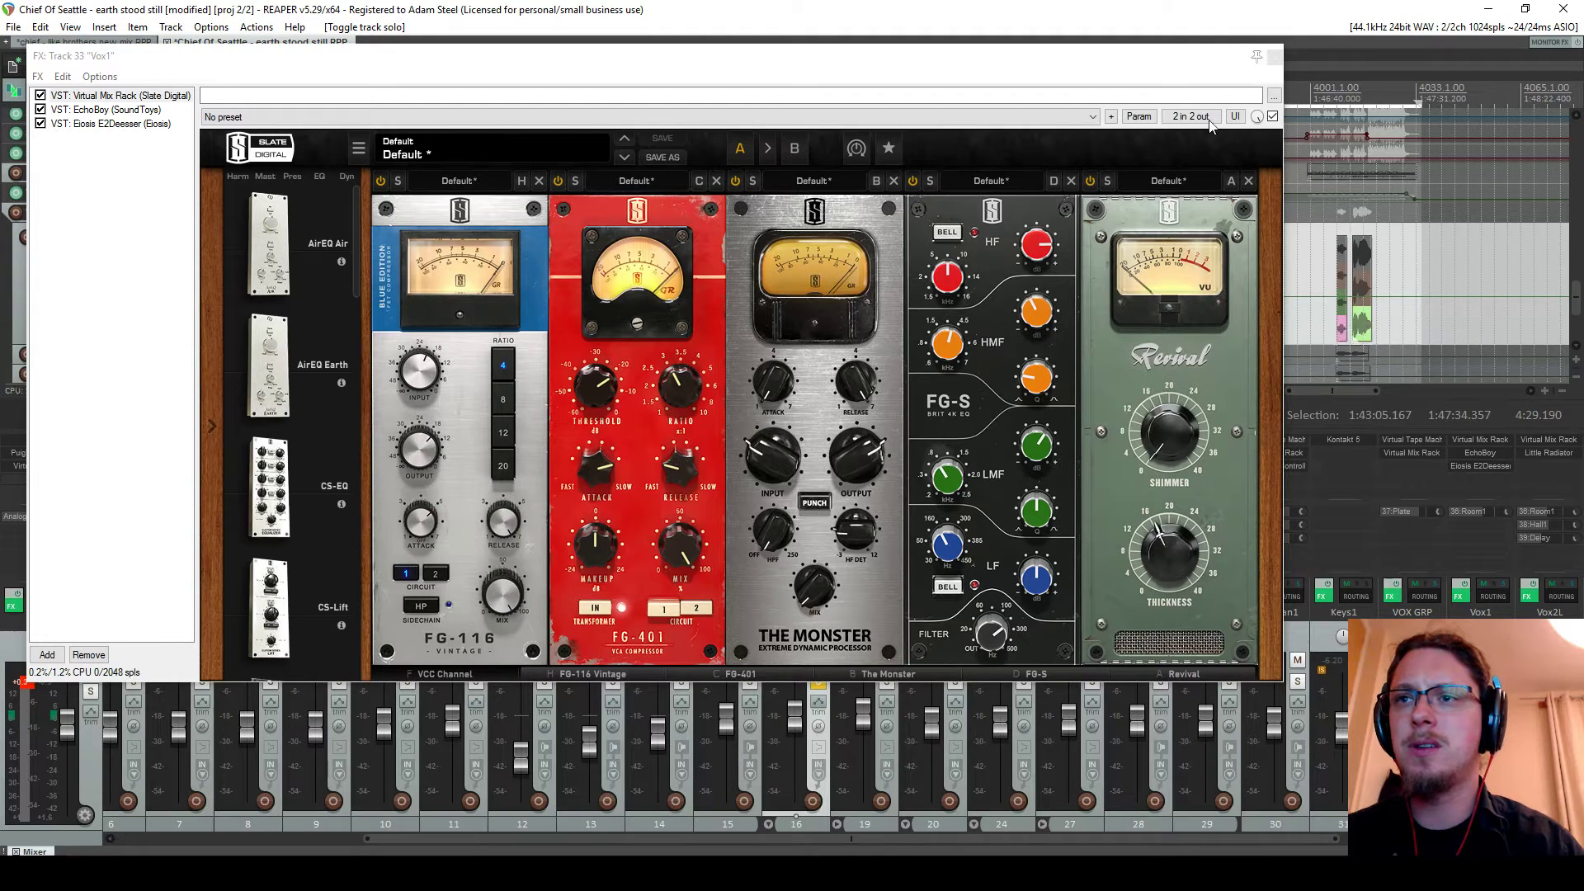
pyautogui.click(1274, 56)
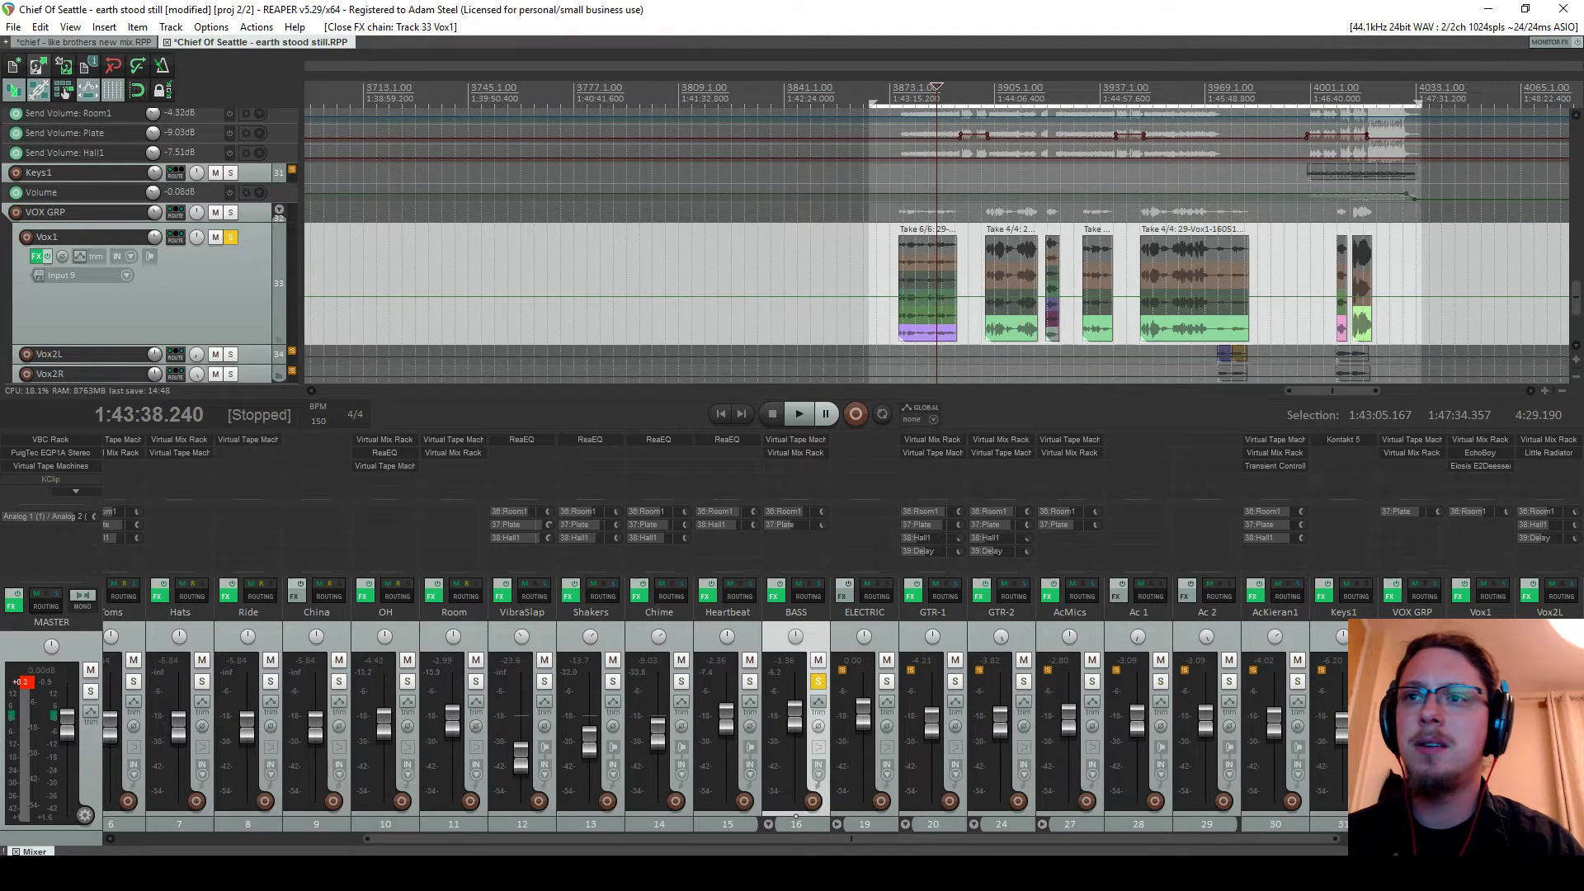
pyautogui.press('space')
pyautogui.press('space')
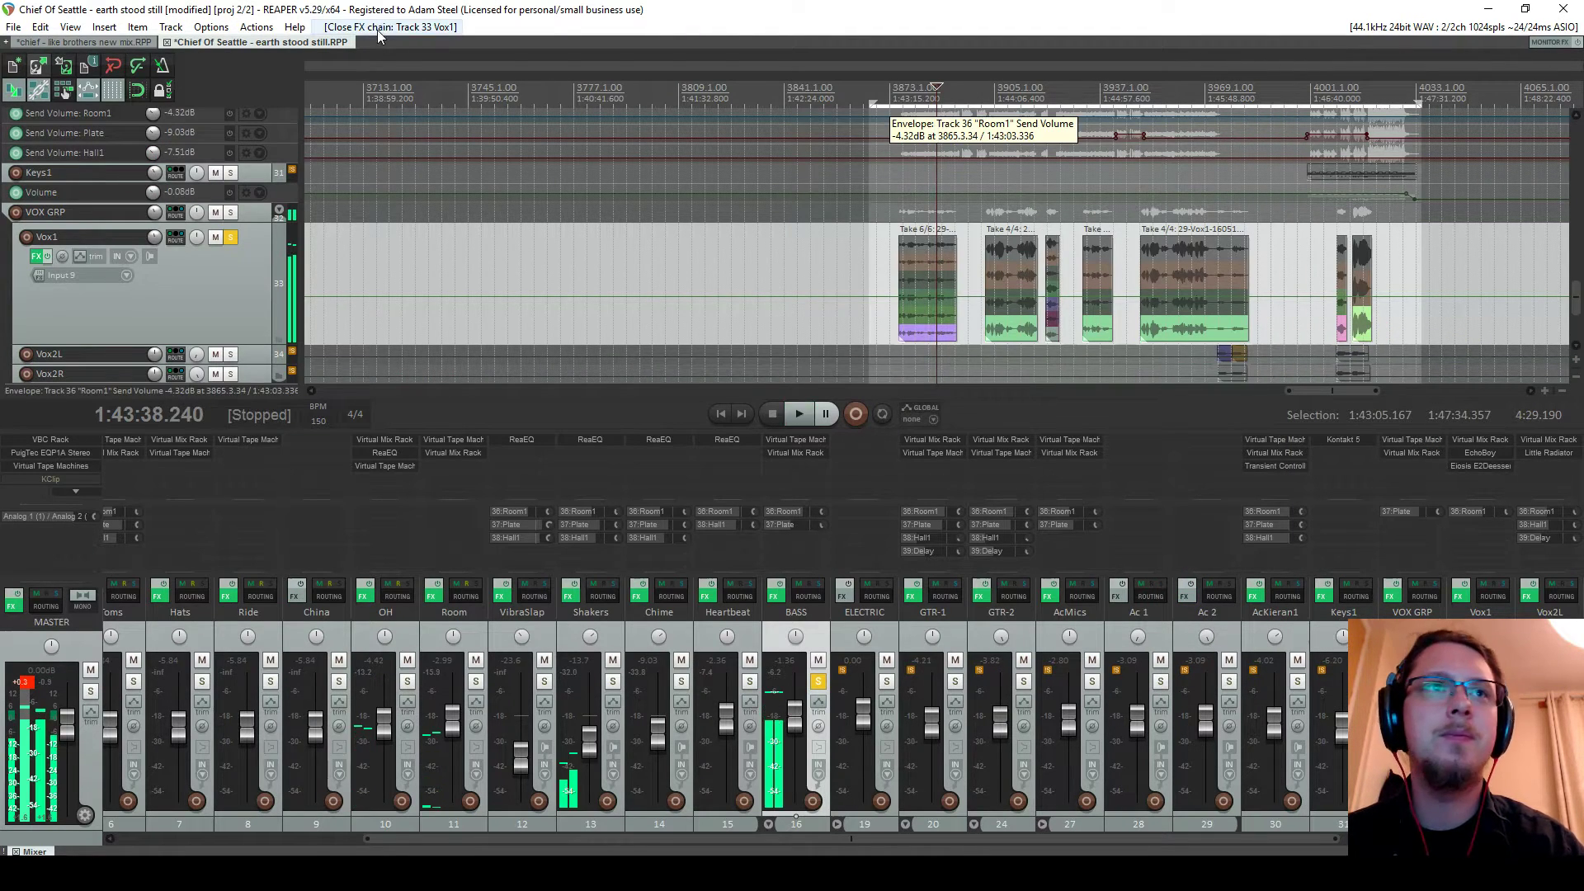
# Copy Virtual Tape Machines and Virtual Mix Rack from the VOX GRP effects chain in the like brothers project
pyautogui.click(113, 43)
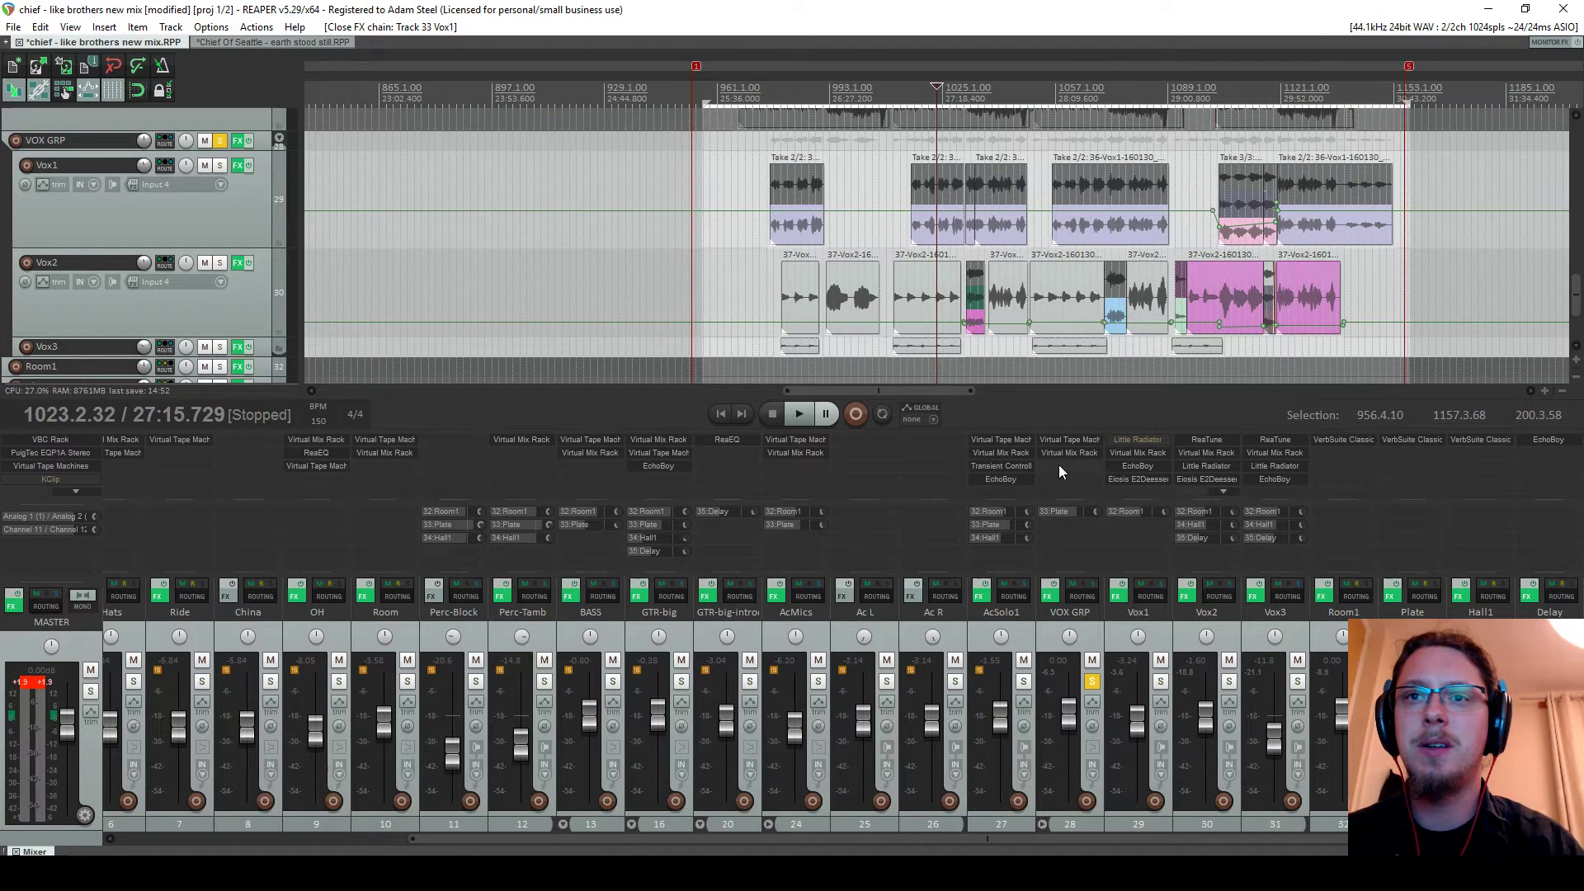
pyautogui.click(1049, 596)
pyautogui.moveTo(146, 186); pyautogui.dragTo(80, 18)
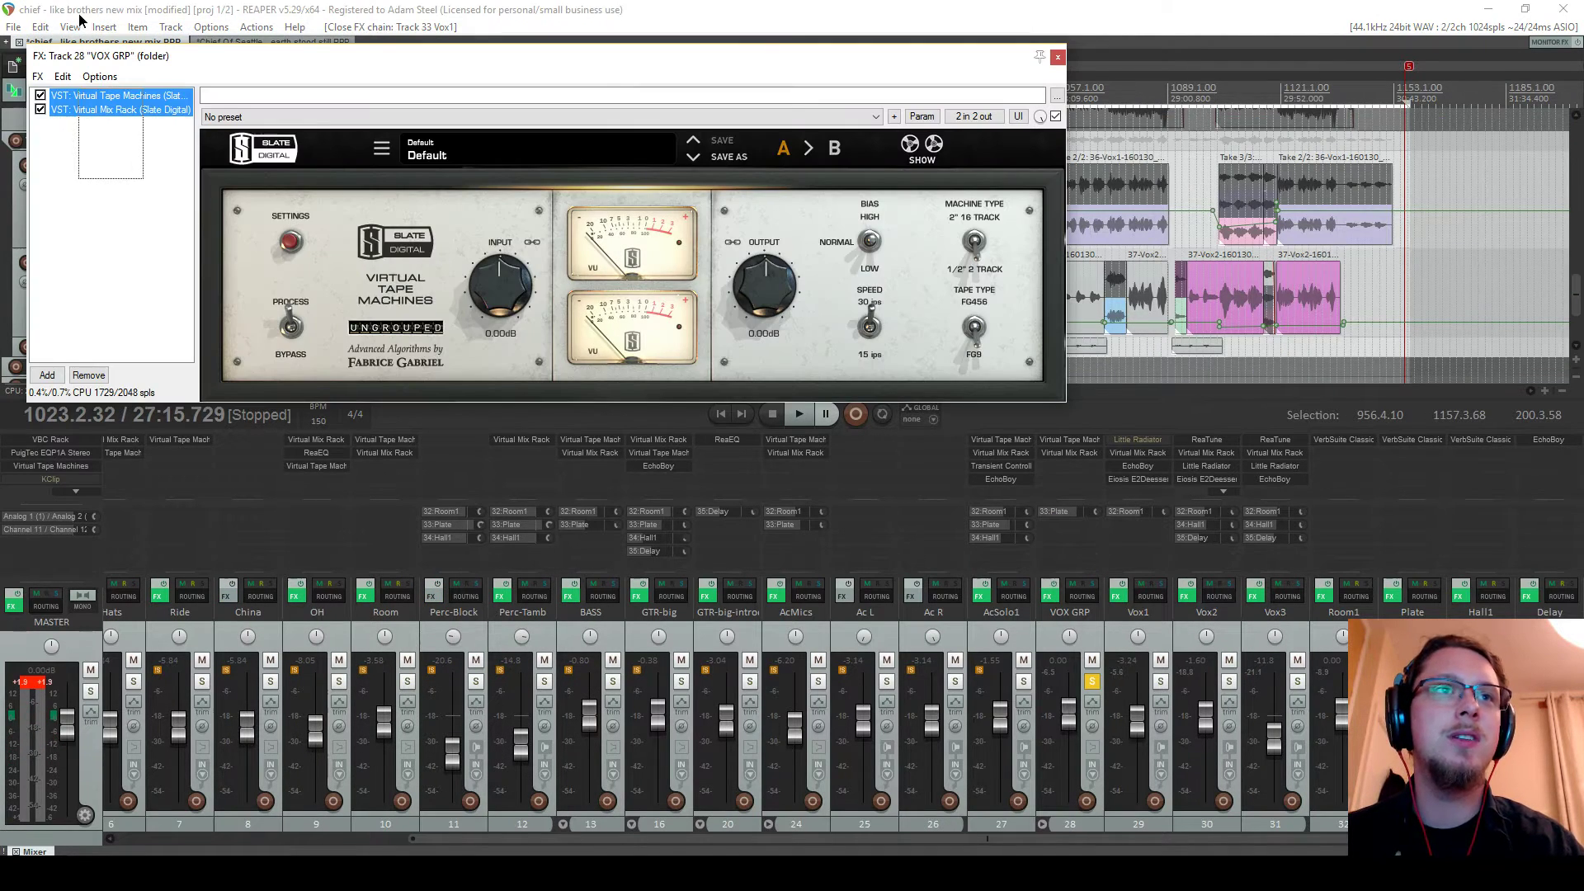
pyautogui.click(1056, 56)
# Replace the effects on VOX GRP in the earth stood still project with the two copied effects
pyautogui.click(241, 42)
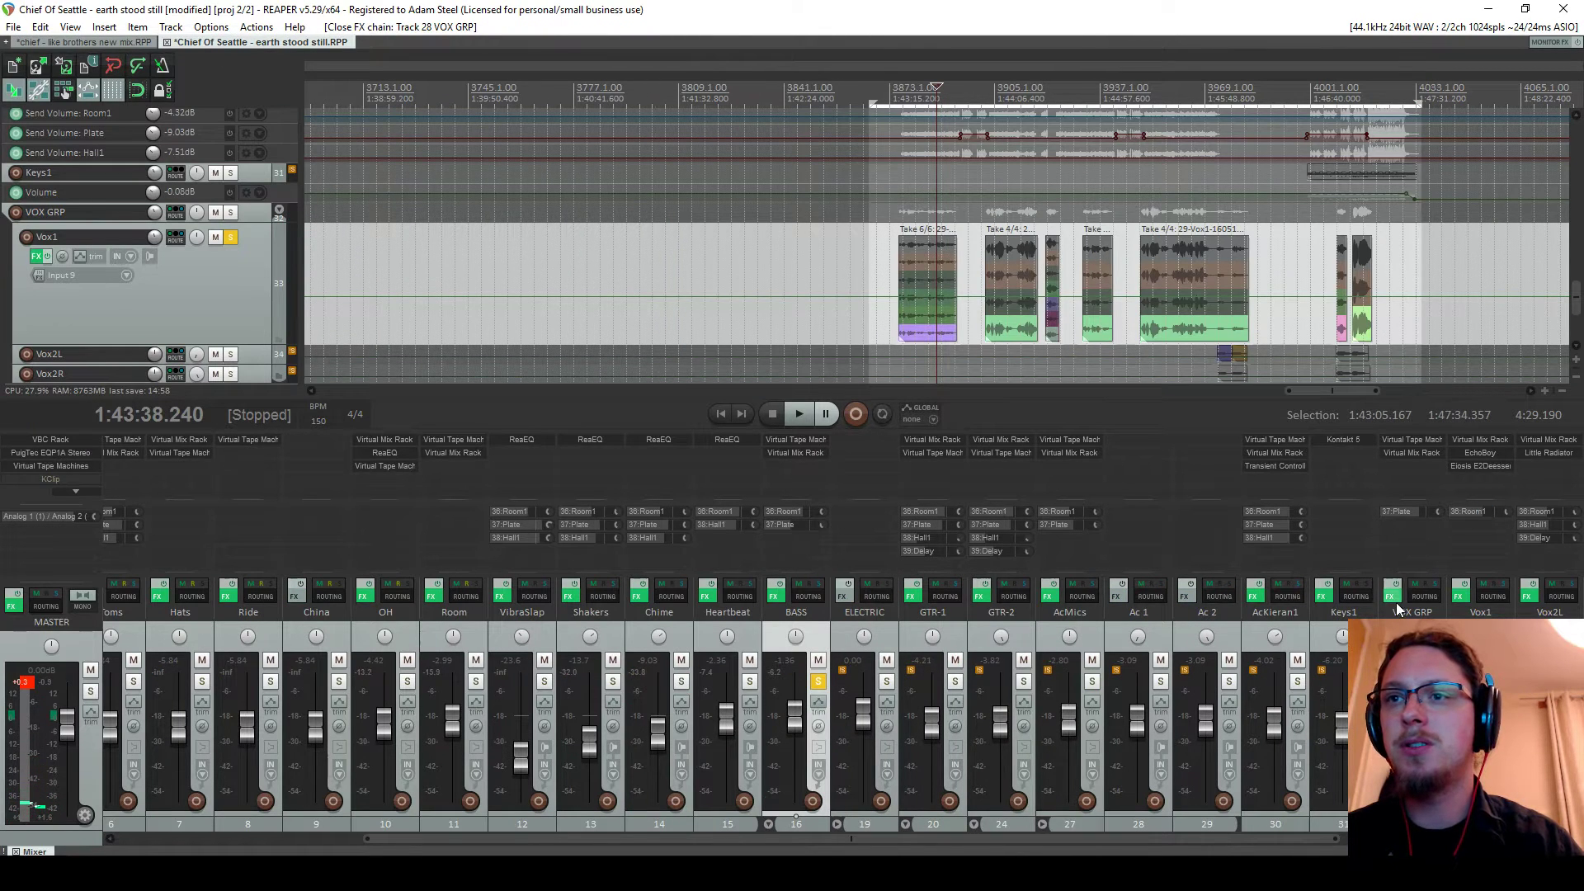
pyautogui.click(1390, 595)
pyautogui.moveTo(155, 169); pyautogui.dragTo(65, 22)
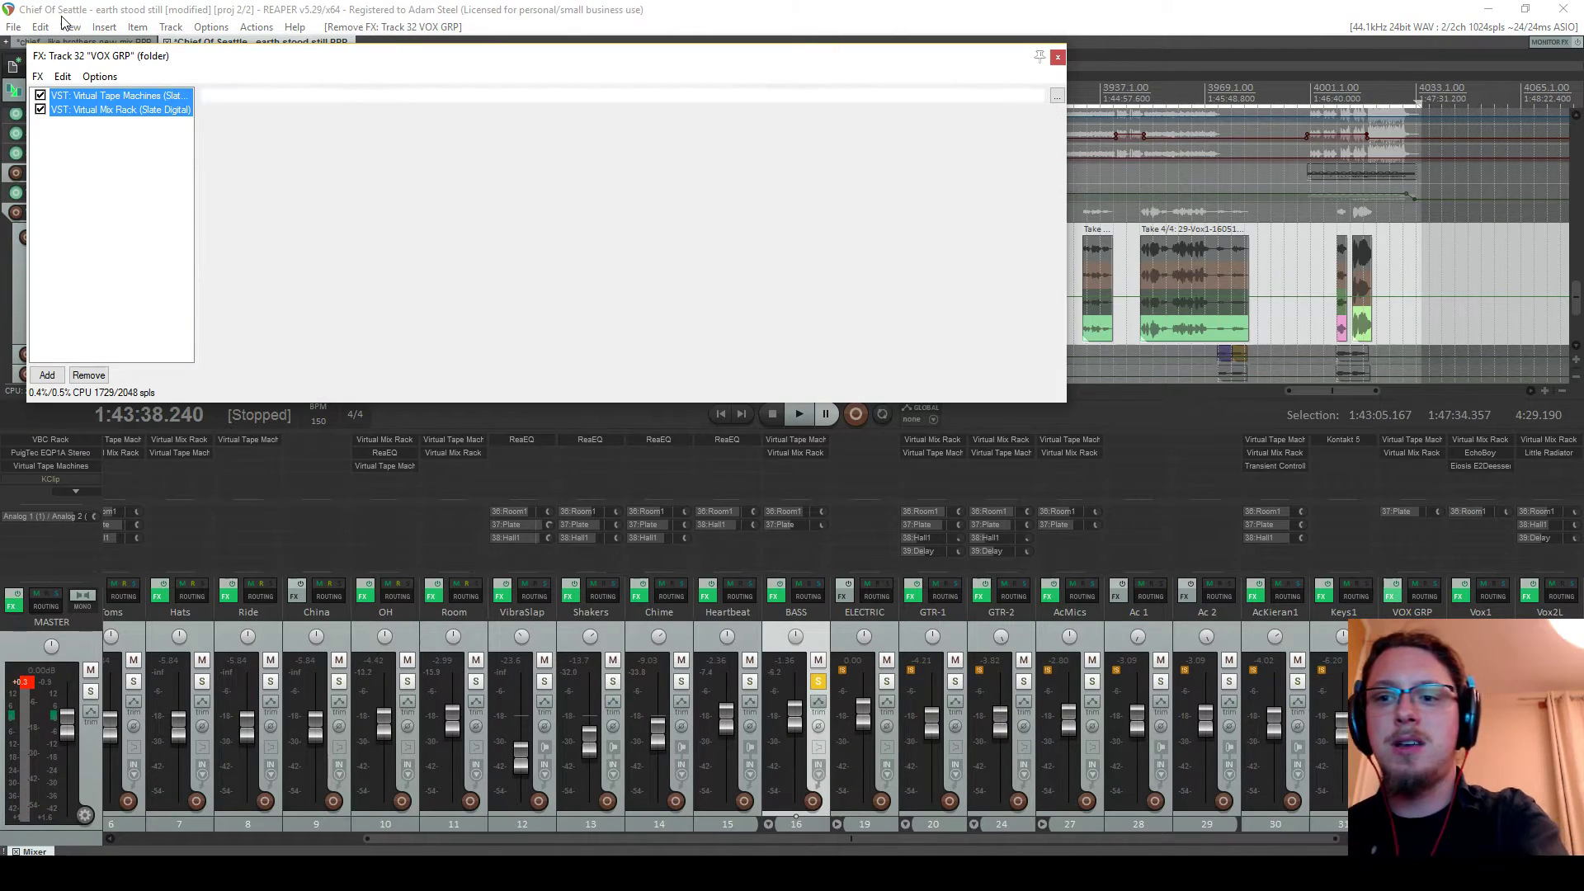
pyautogui.press('Delete')
pyautogui.hotkey('ctrl', 'v')
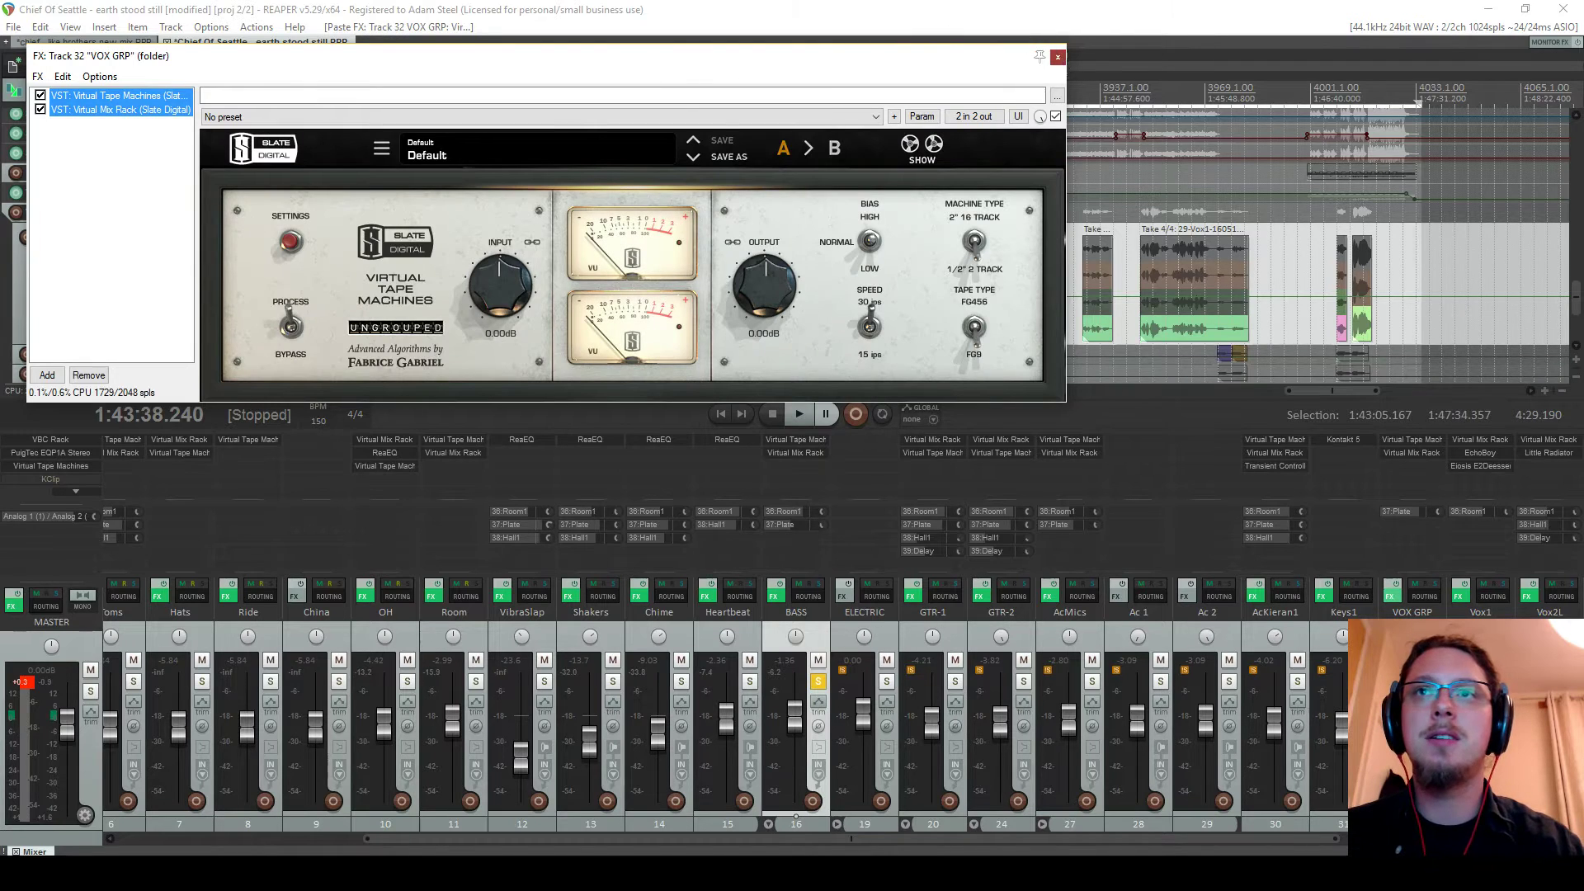
# Close the VOX GRP effects chain, open EchoBoy on Vox1 and play the vocal briefly
pyautogui.press('Escape')
pyautogui.press('space')
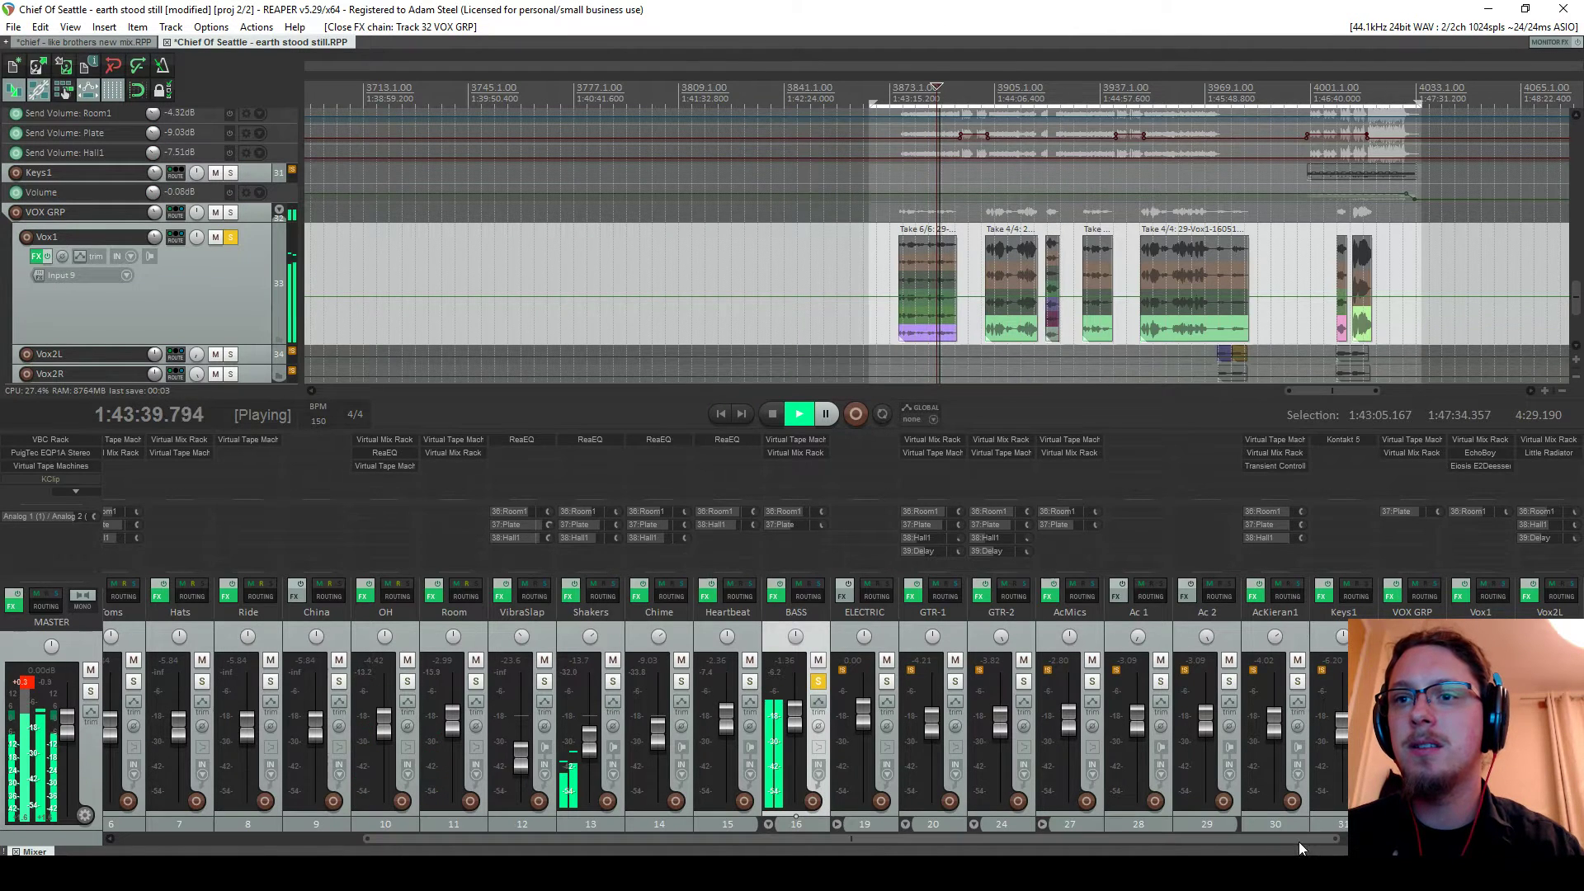
pyautogui.hscroll(5, 1299, 848)
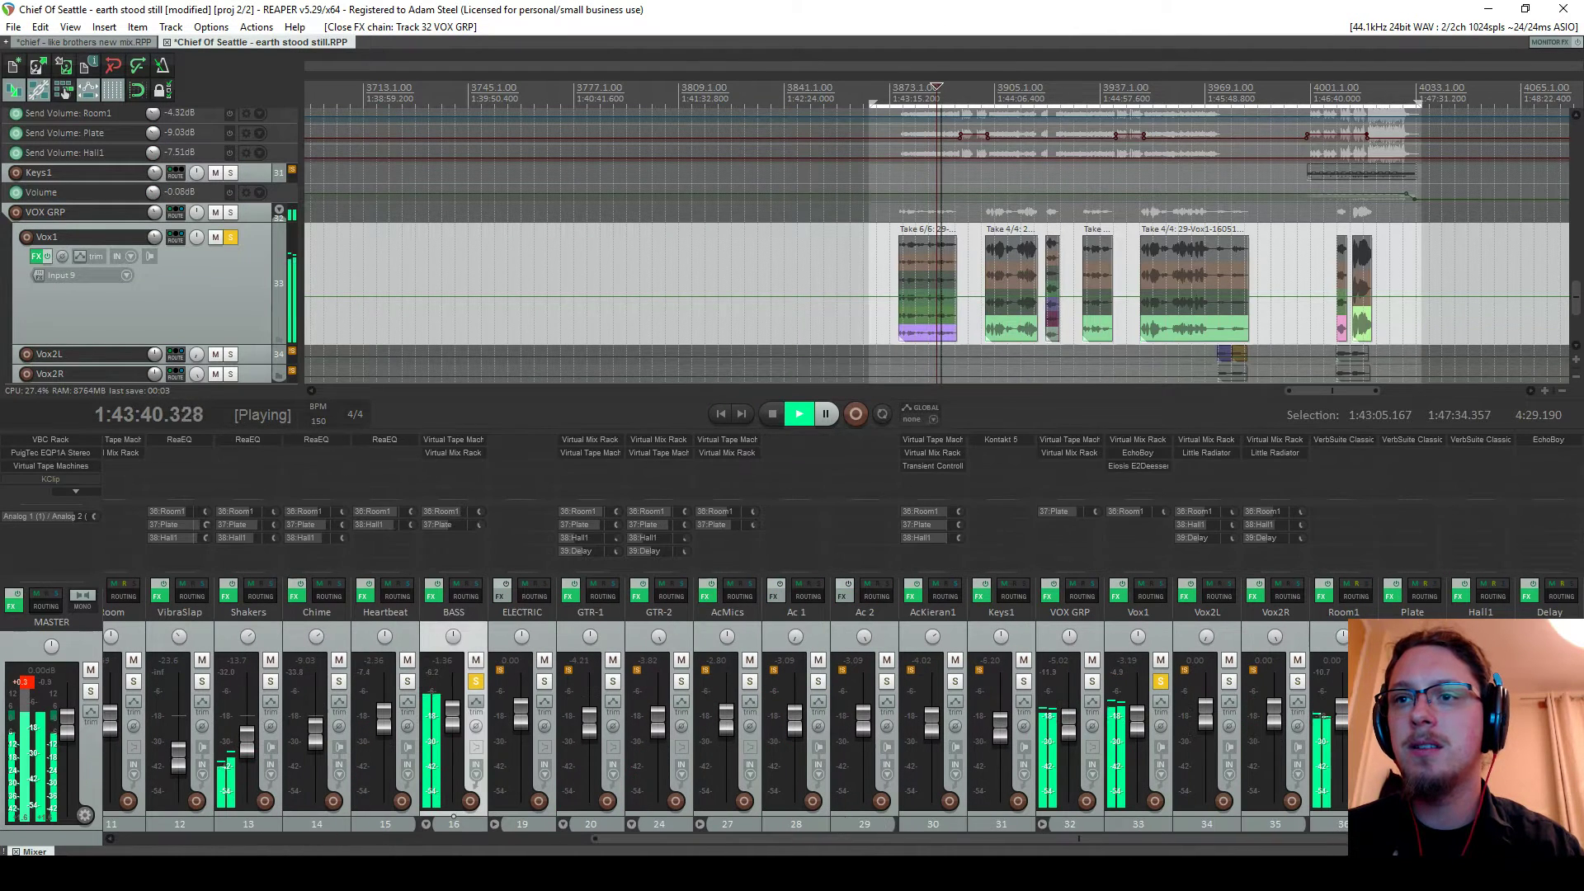
pyautogui.click(1132, 454)
pyautogui.moveTo(433, 60); pyautogui.dragTo(638, 217)
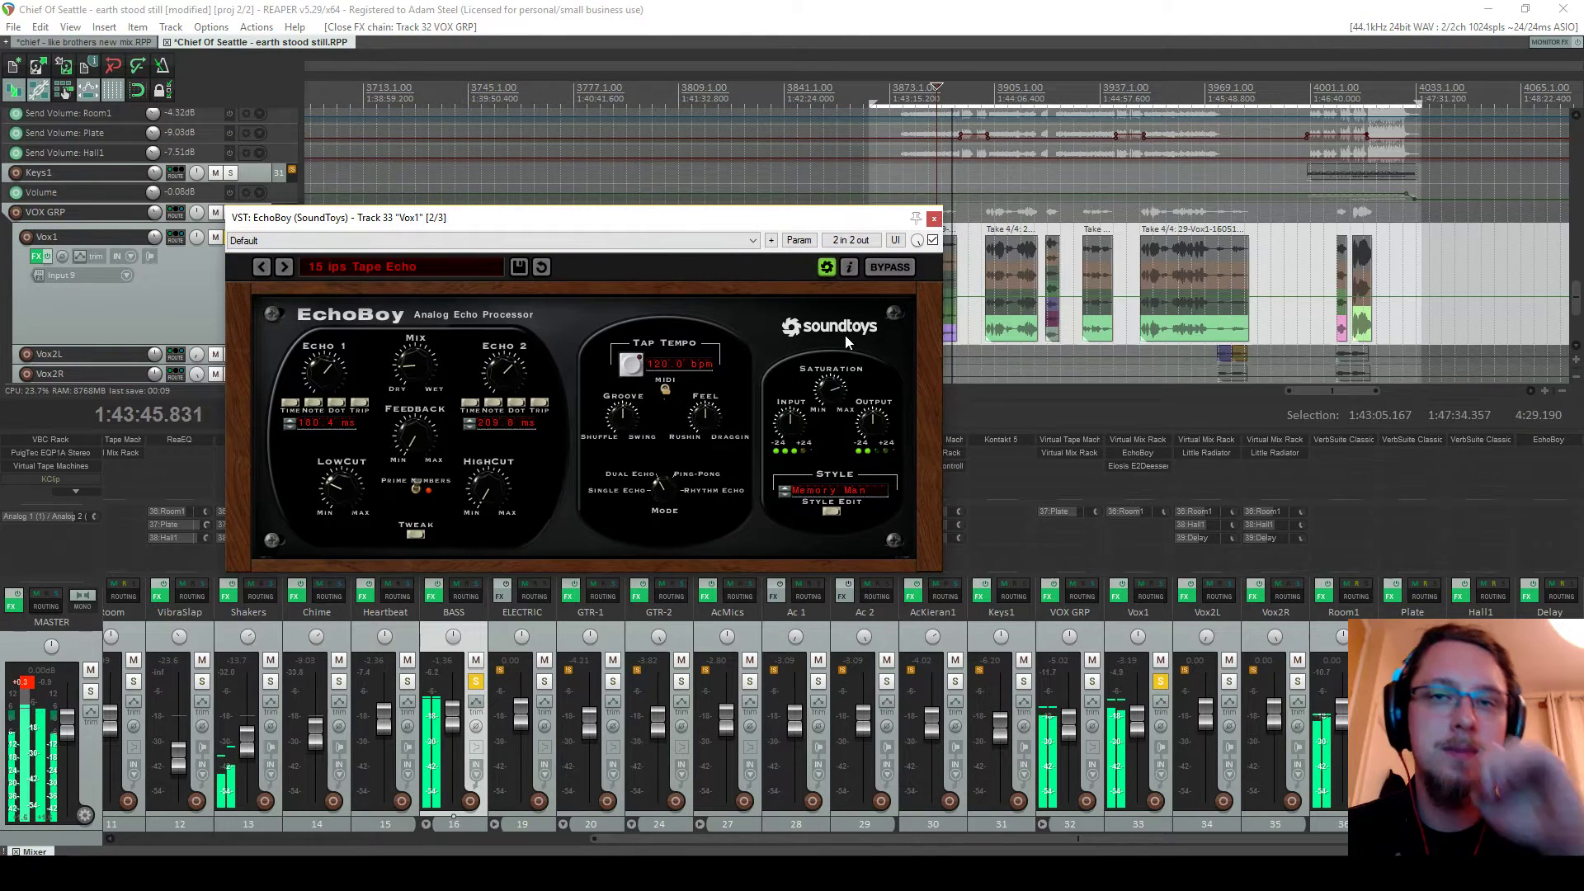
pyautogui.press('space')
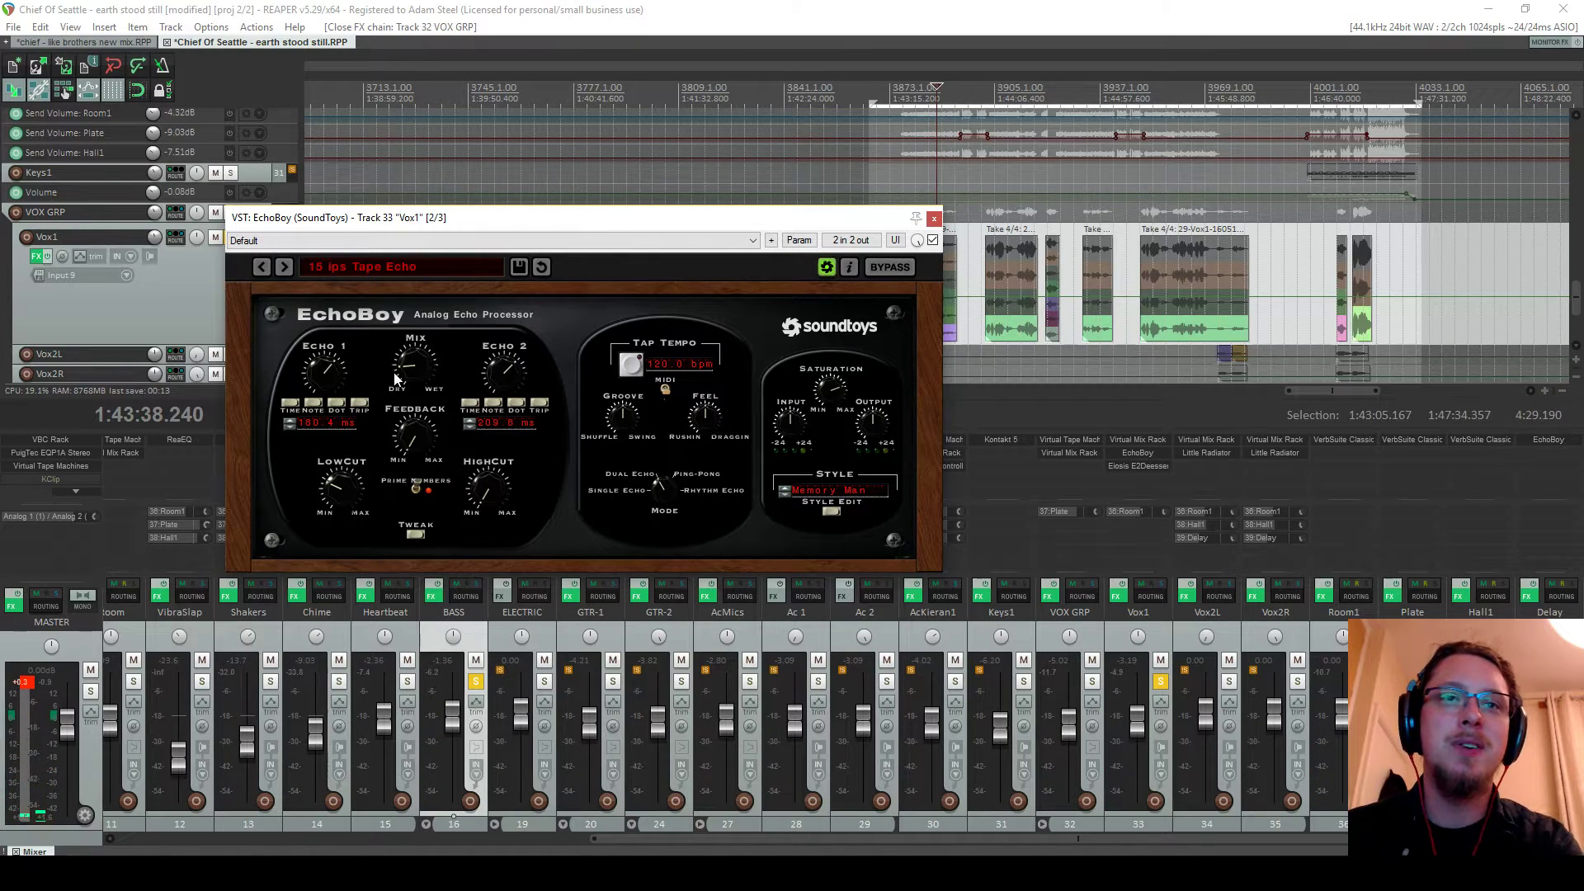
# Expand EchoBoy's tweak controls and look through its echo styles, keeping Memory Man
pyautogui.click(416, 534)
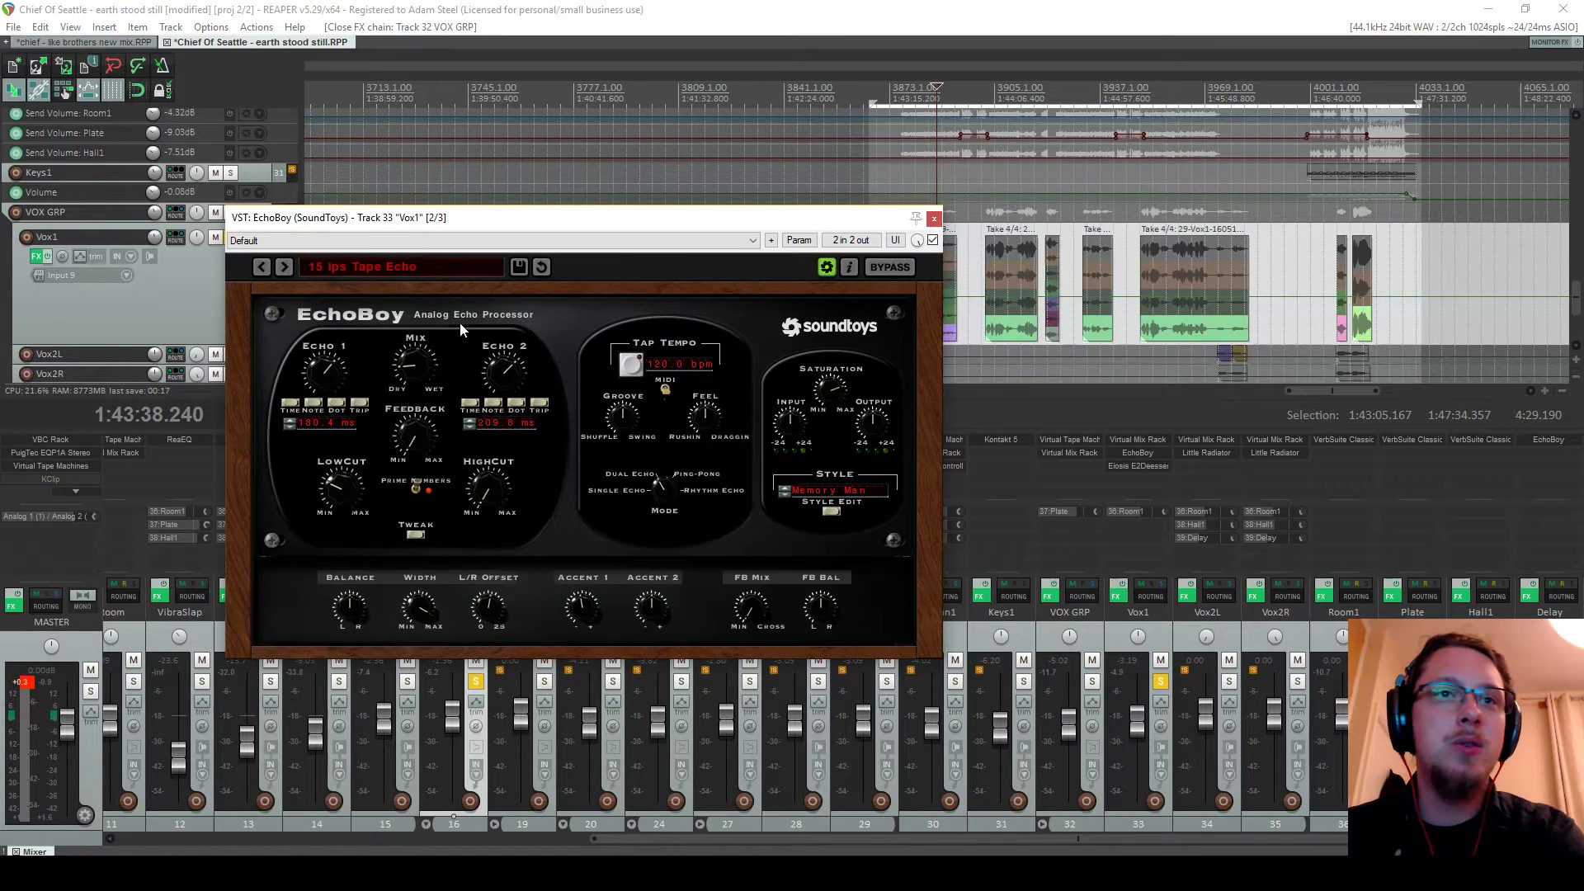
pyautogui.click(817, 492)
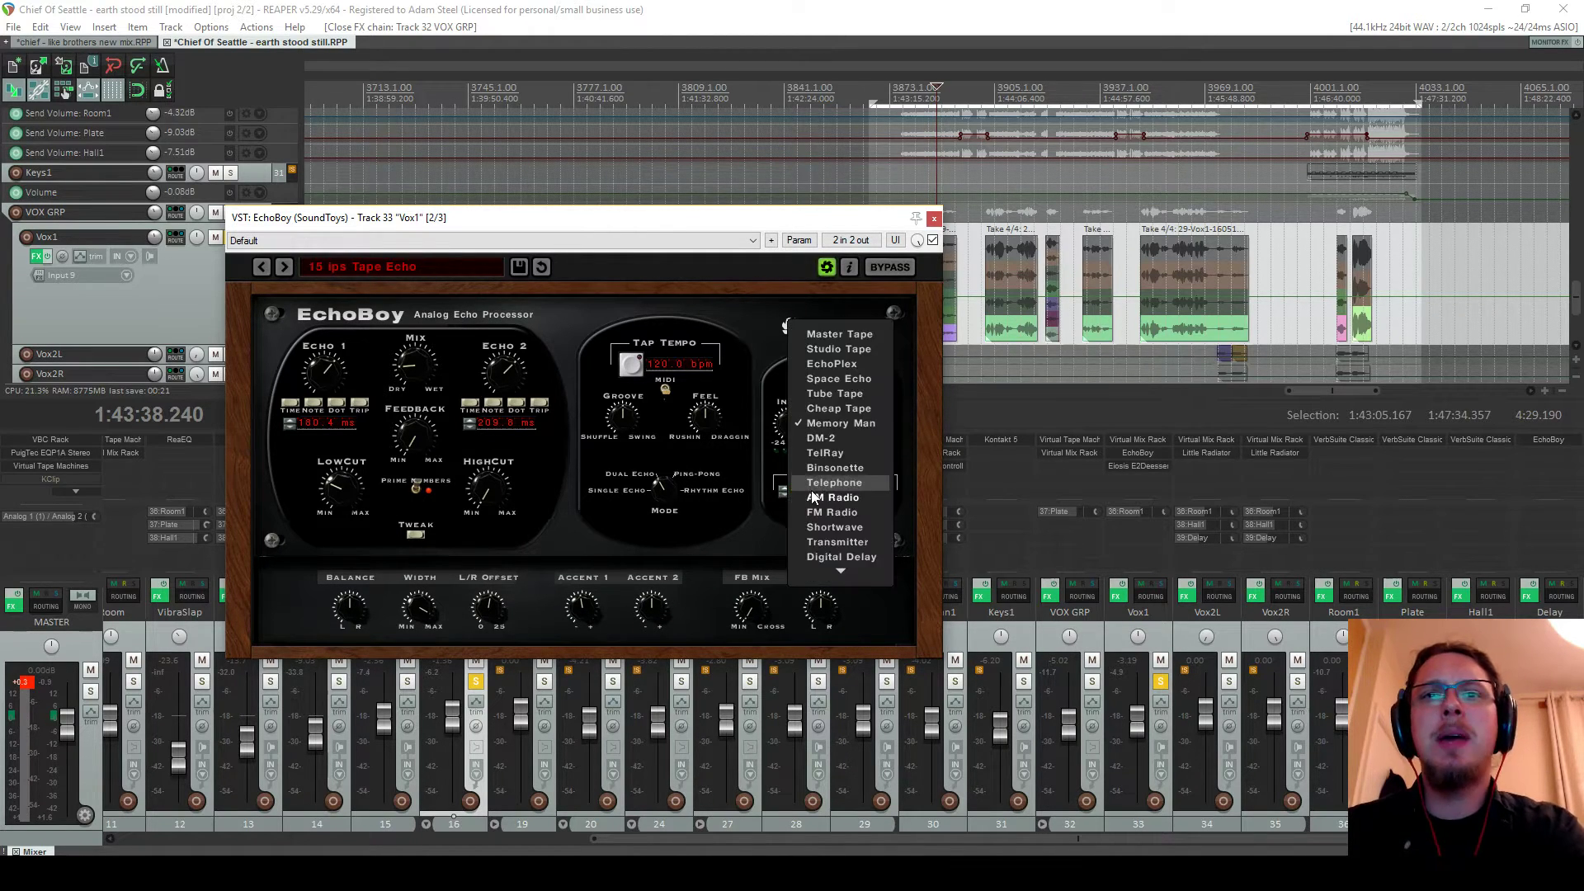
pyautogui.click(740, 317)
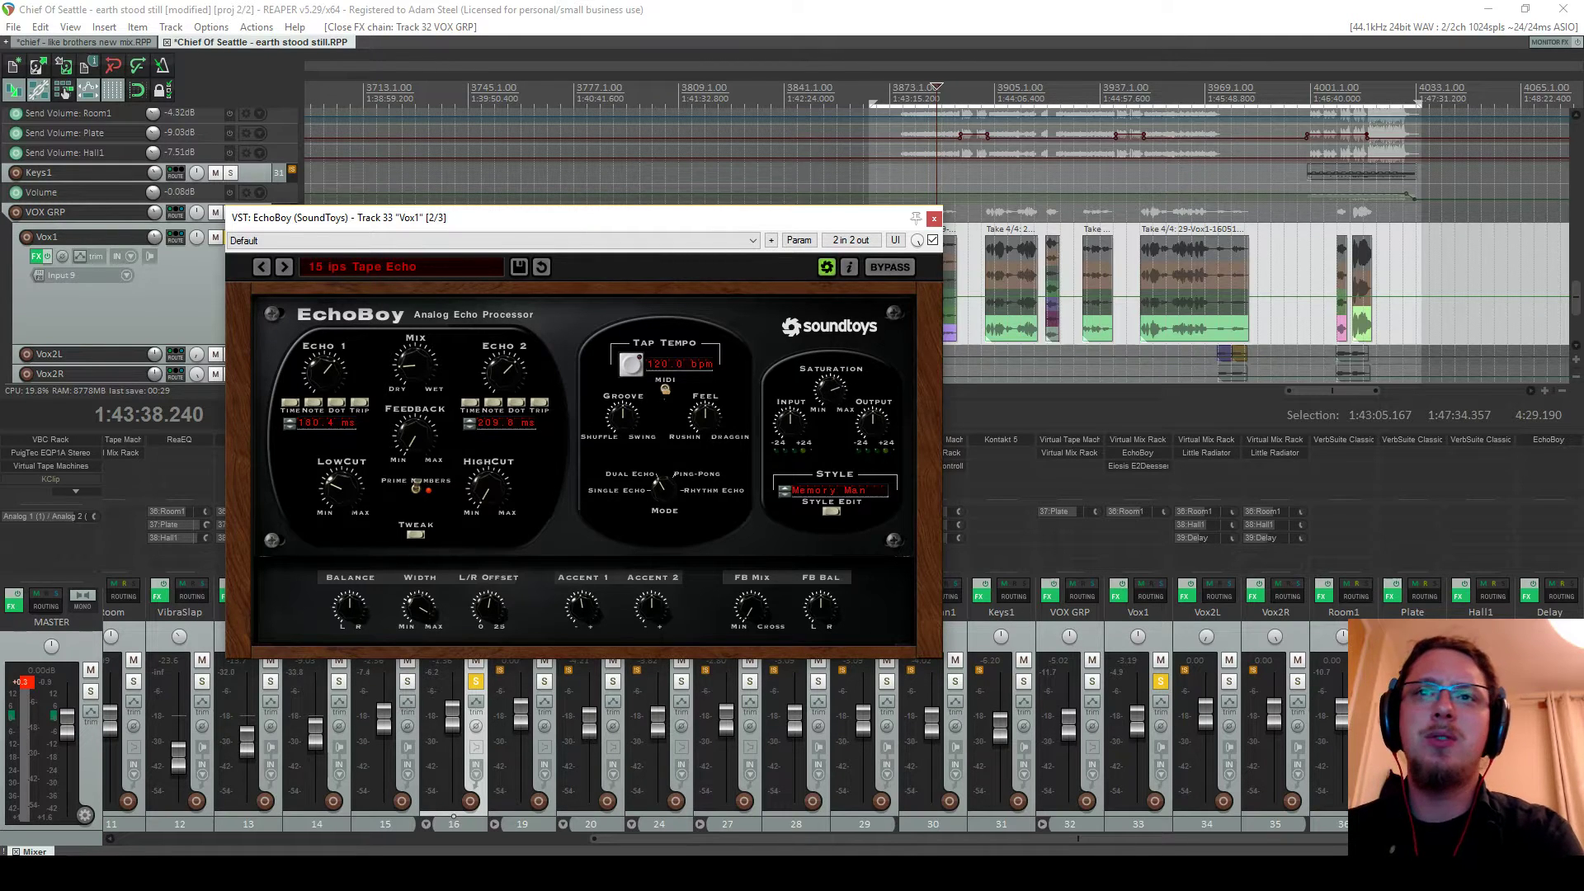
# Play Vox1 from about 1:44:03 and examine its Virtual Mix Rack modules, closing that effect again
pyautogui.click(990, 119)
pyautogui.scroll(5, 1015, 125)
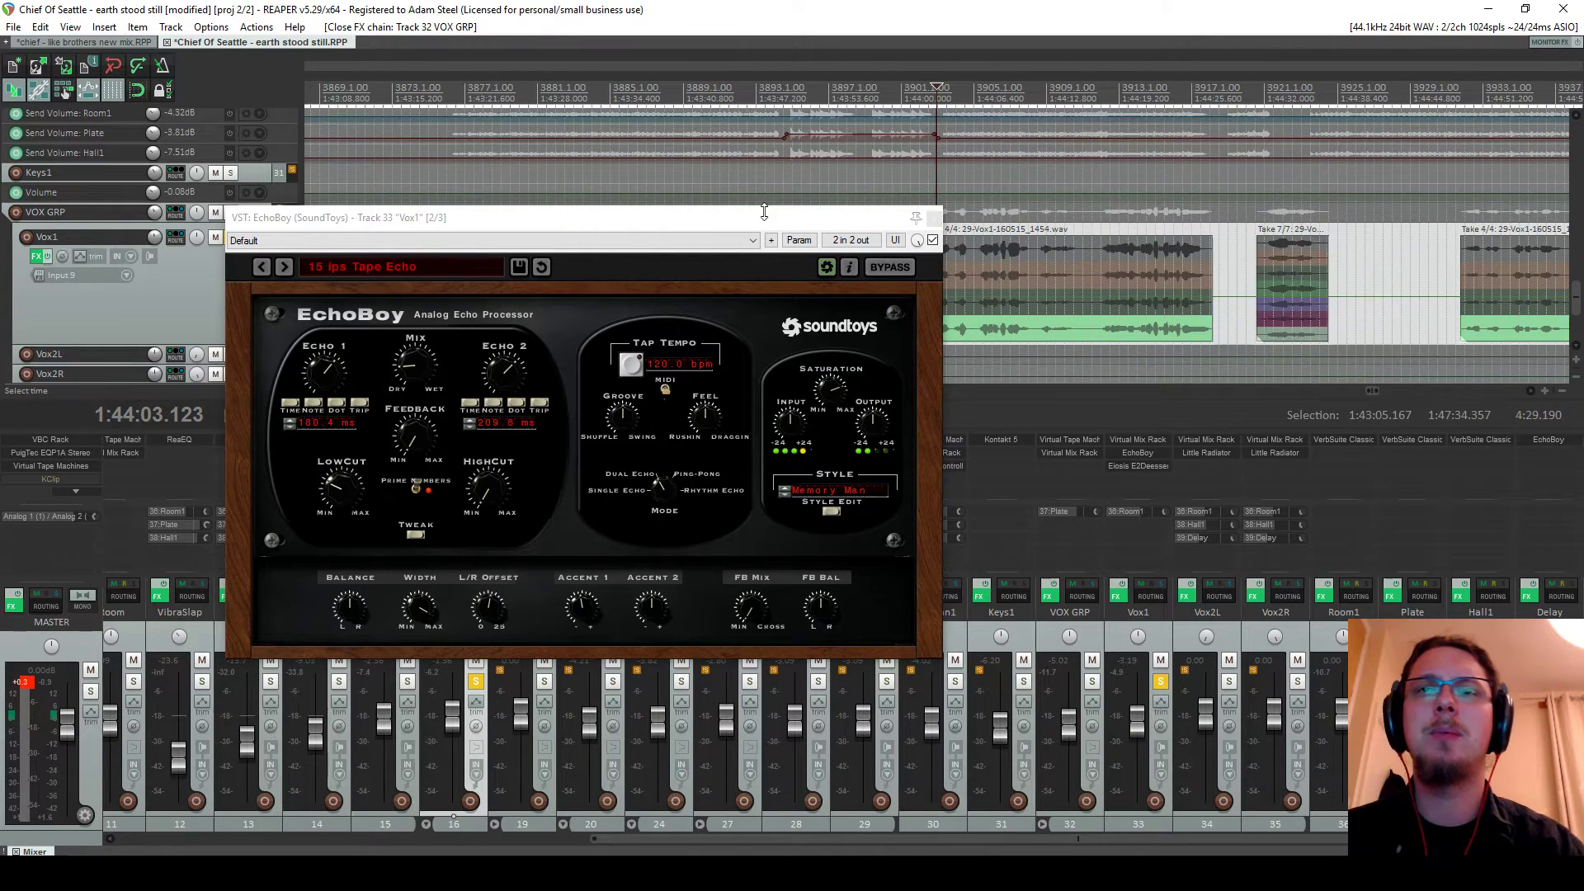
pyautogui.press('space')
pyautogui.moveTo(733, 219); pyautogui.dragTo(688, 222)
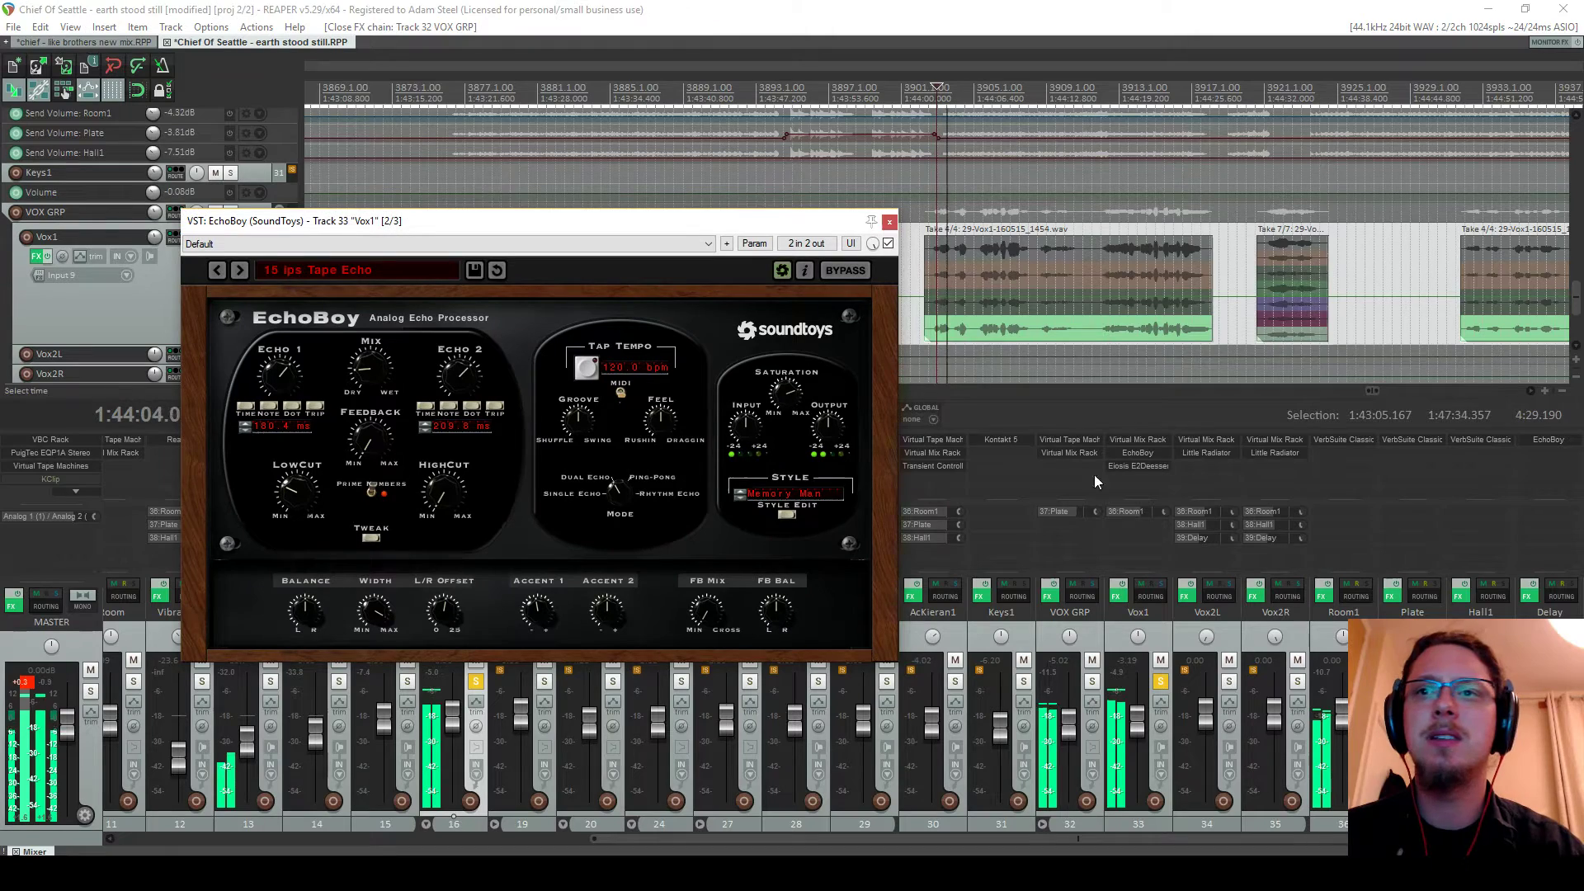
pyautogui.click(1139, 438)
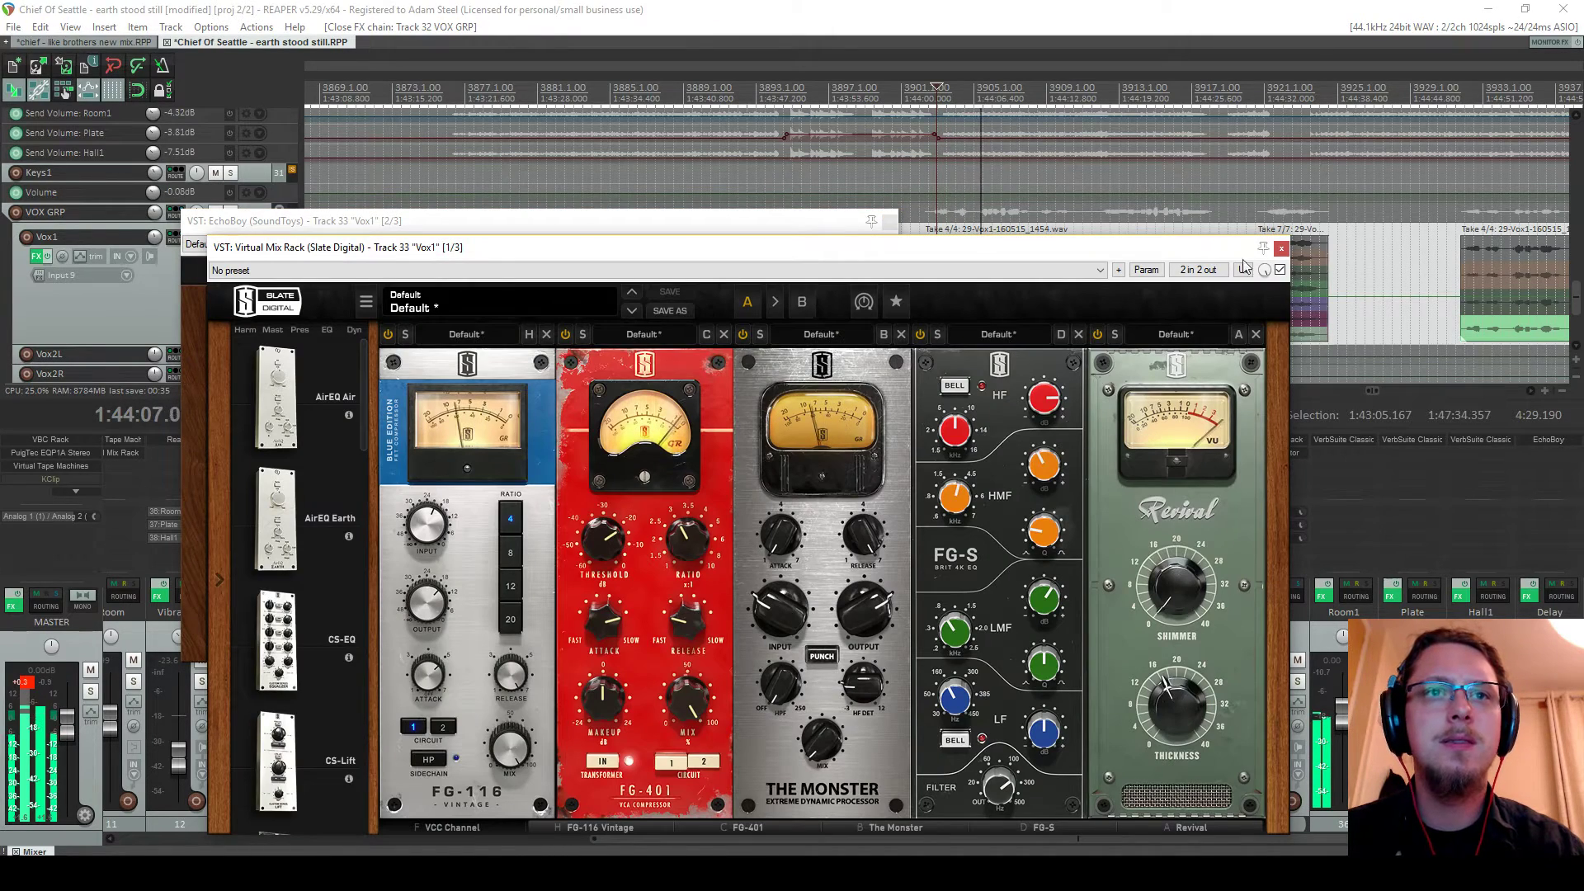
pyautogui.click(1281, 248)
pyautogui.moveTo(793, 232); pyautogui.dragTo(758, 216)
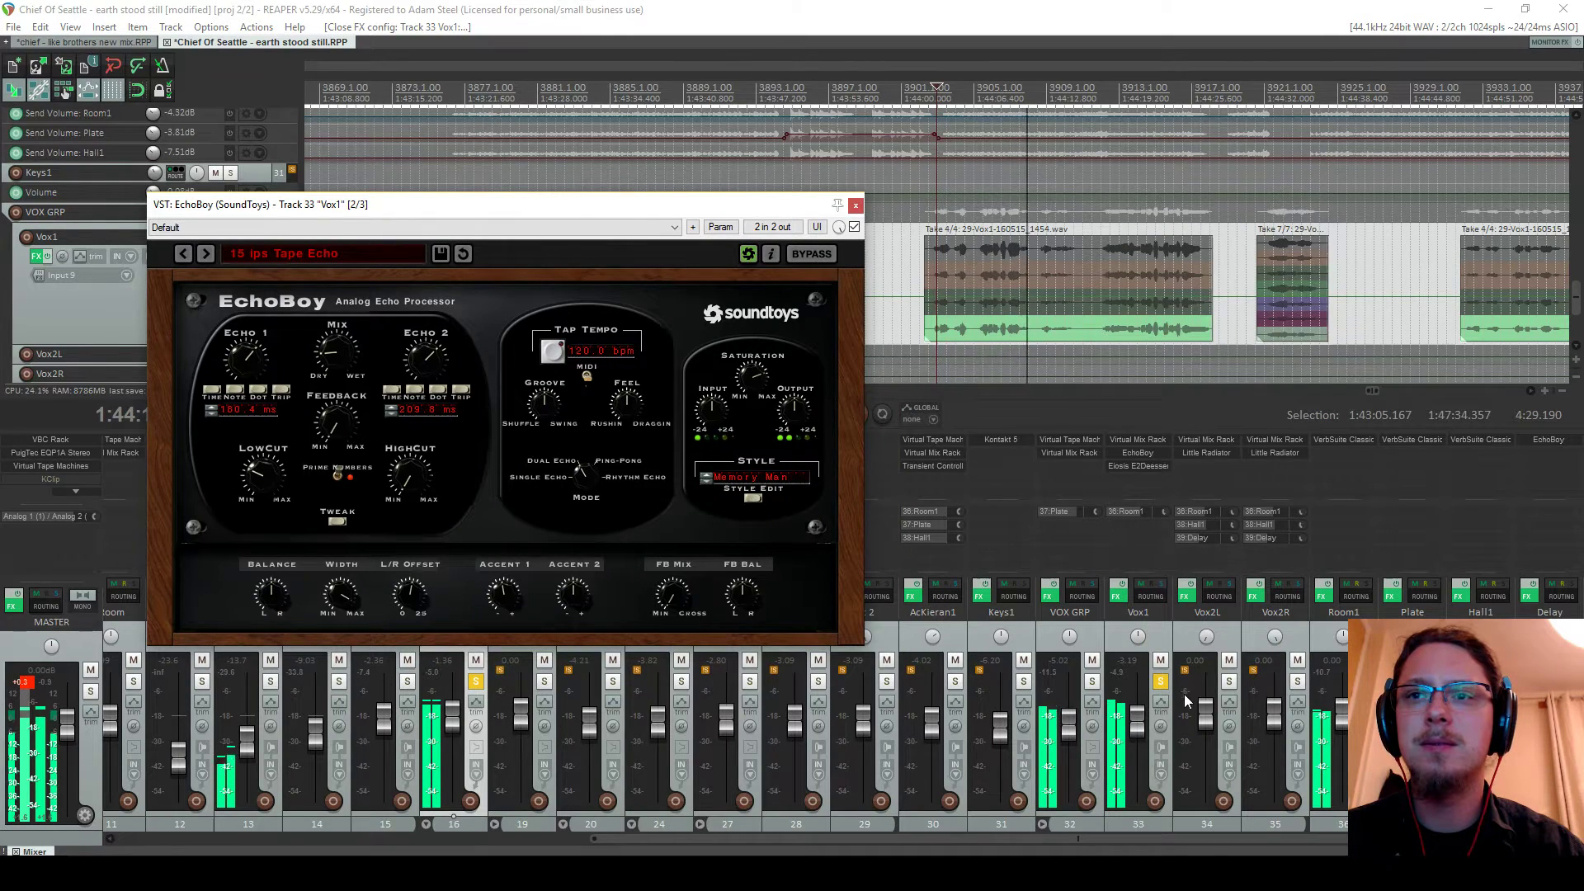
# Solo Vox2L and Vox2R alongside Vox1 and listen to where the double vocals begin
pyautogui.scroll(-3, 1378, 262)
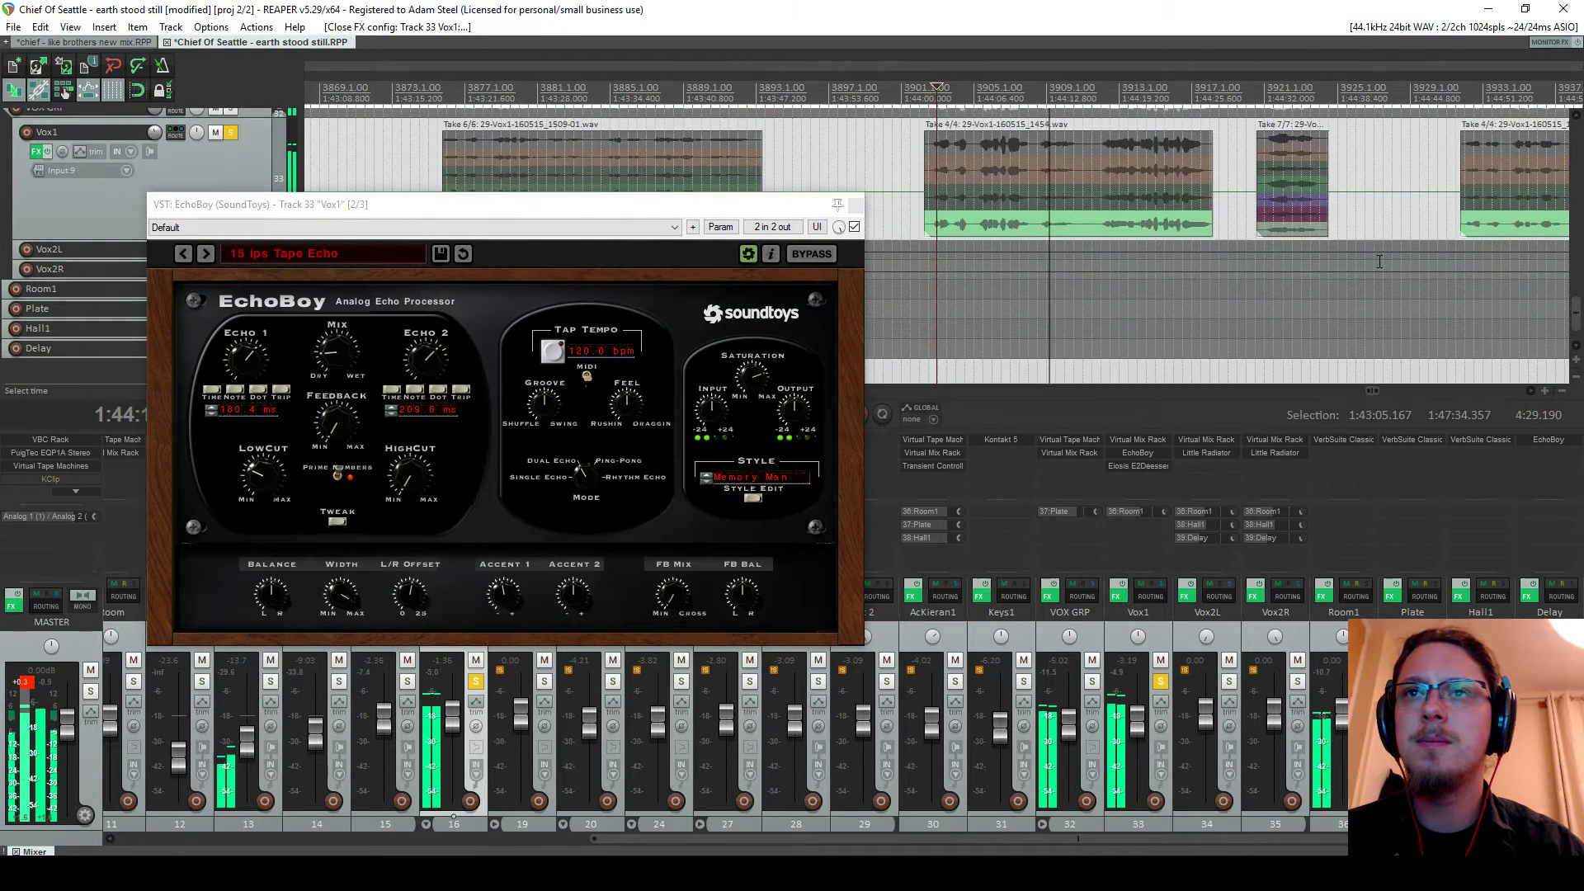
pyautogui.scroll(-4, 1378, 261)
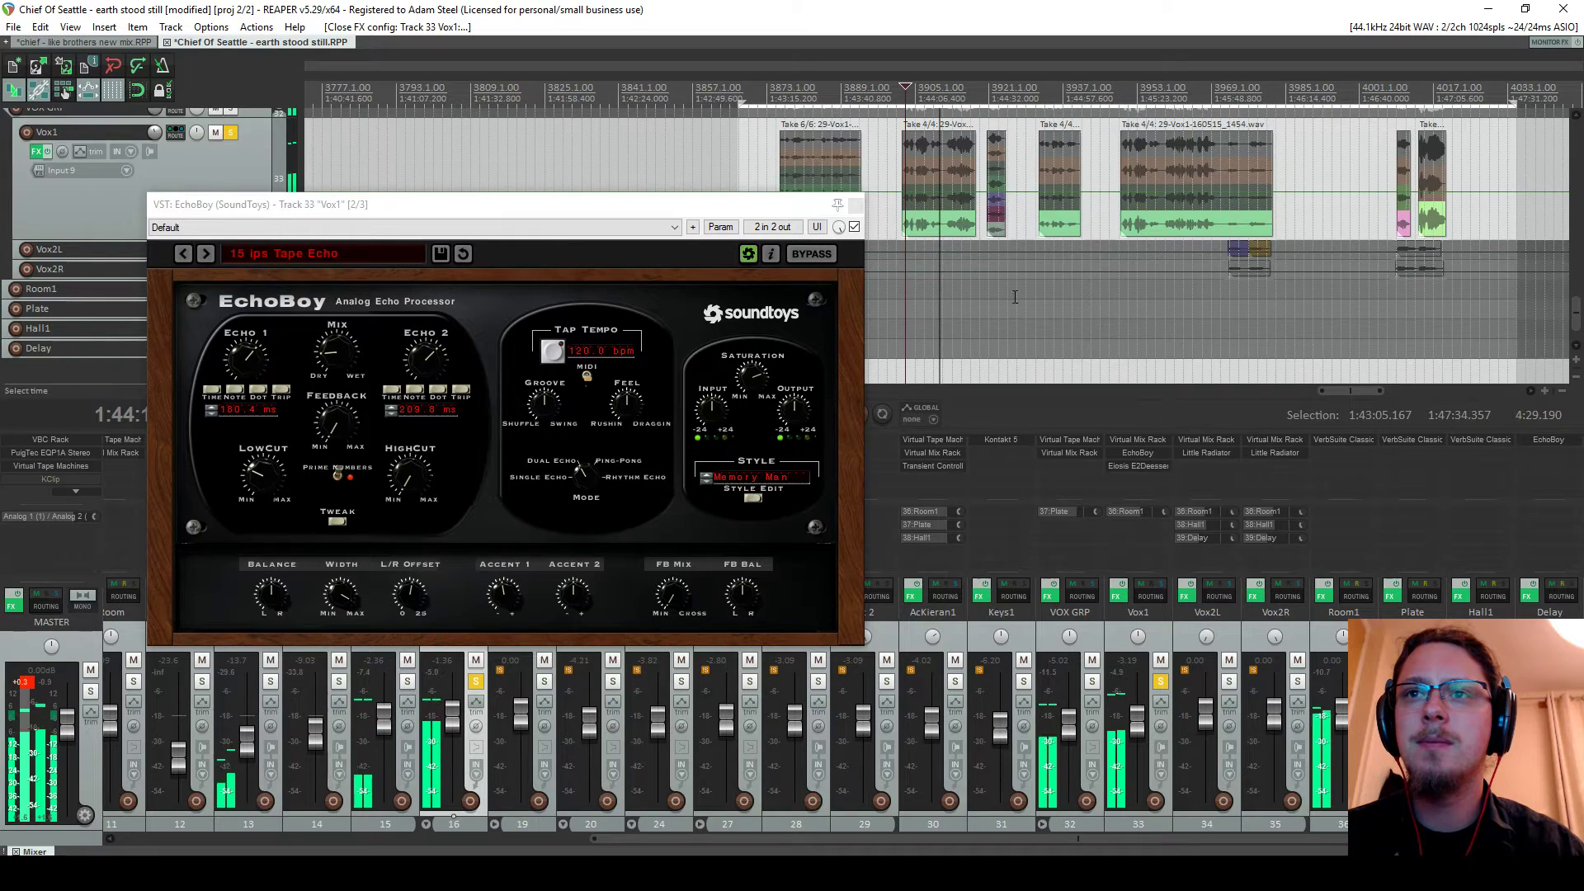
pyautogui.click(1229, 85)
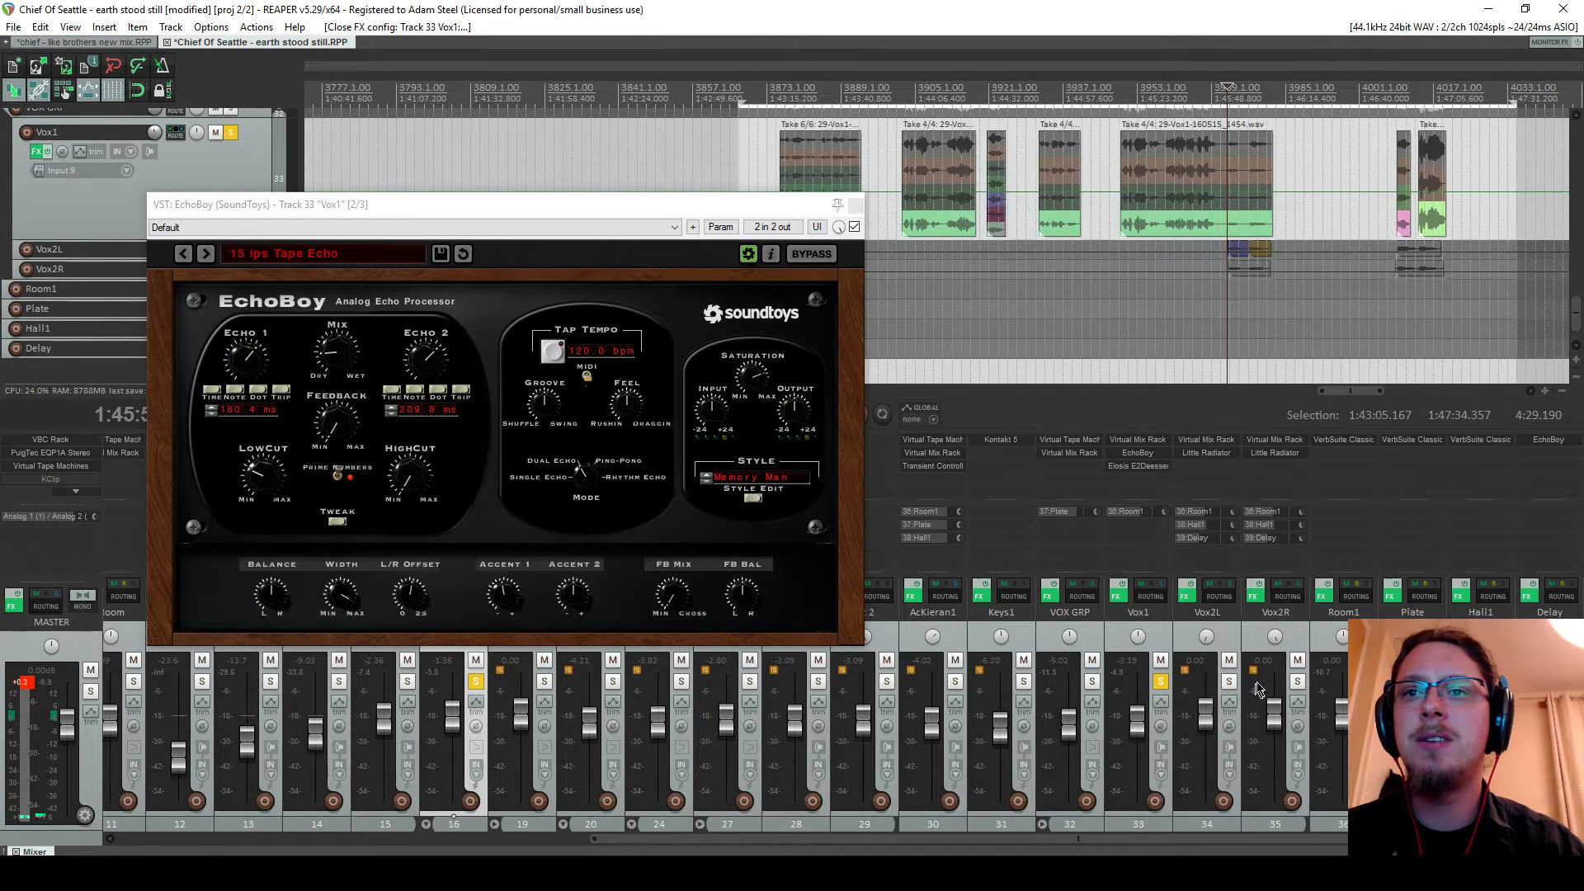
pyautogui.click(1296, 680)
pyautogui.scroll(8, 1091, 156)
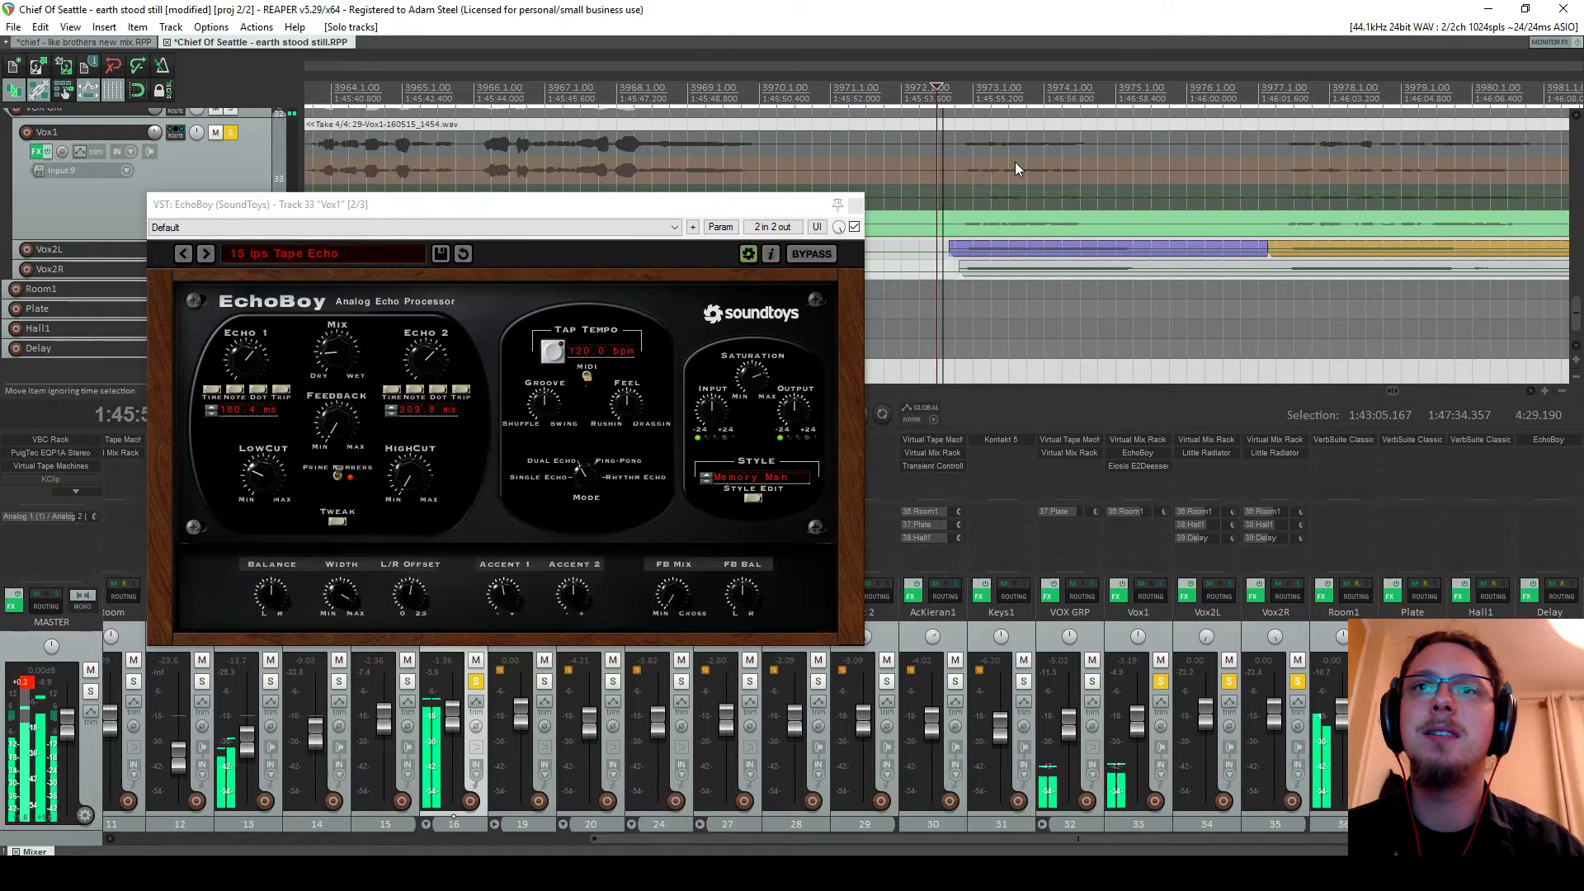
pyautogui.scroll(-5, 1015, 162)
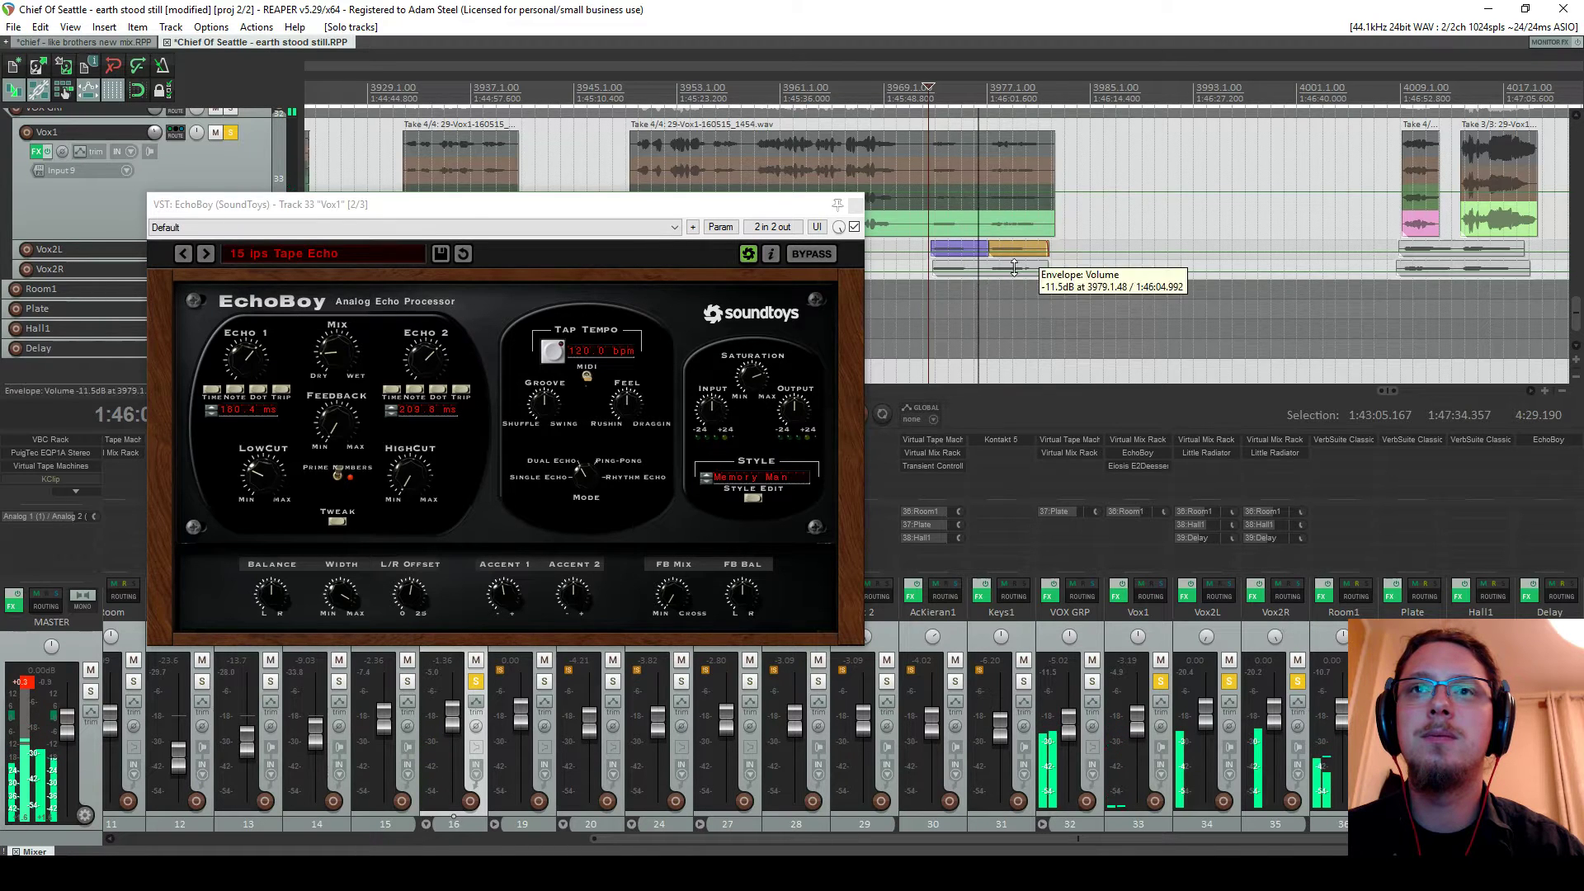
pyautogui.scroll(4, 1014, 267)
# Split the Vox1 item in the gap after bar 3974 and trim both ends of the second part around its vocal phrase
pyautogui.moveTo(495, 204); pyautogui.dragTo(381, 203)
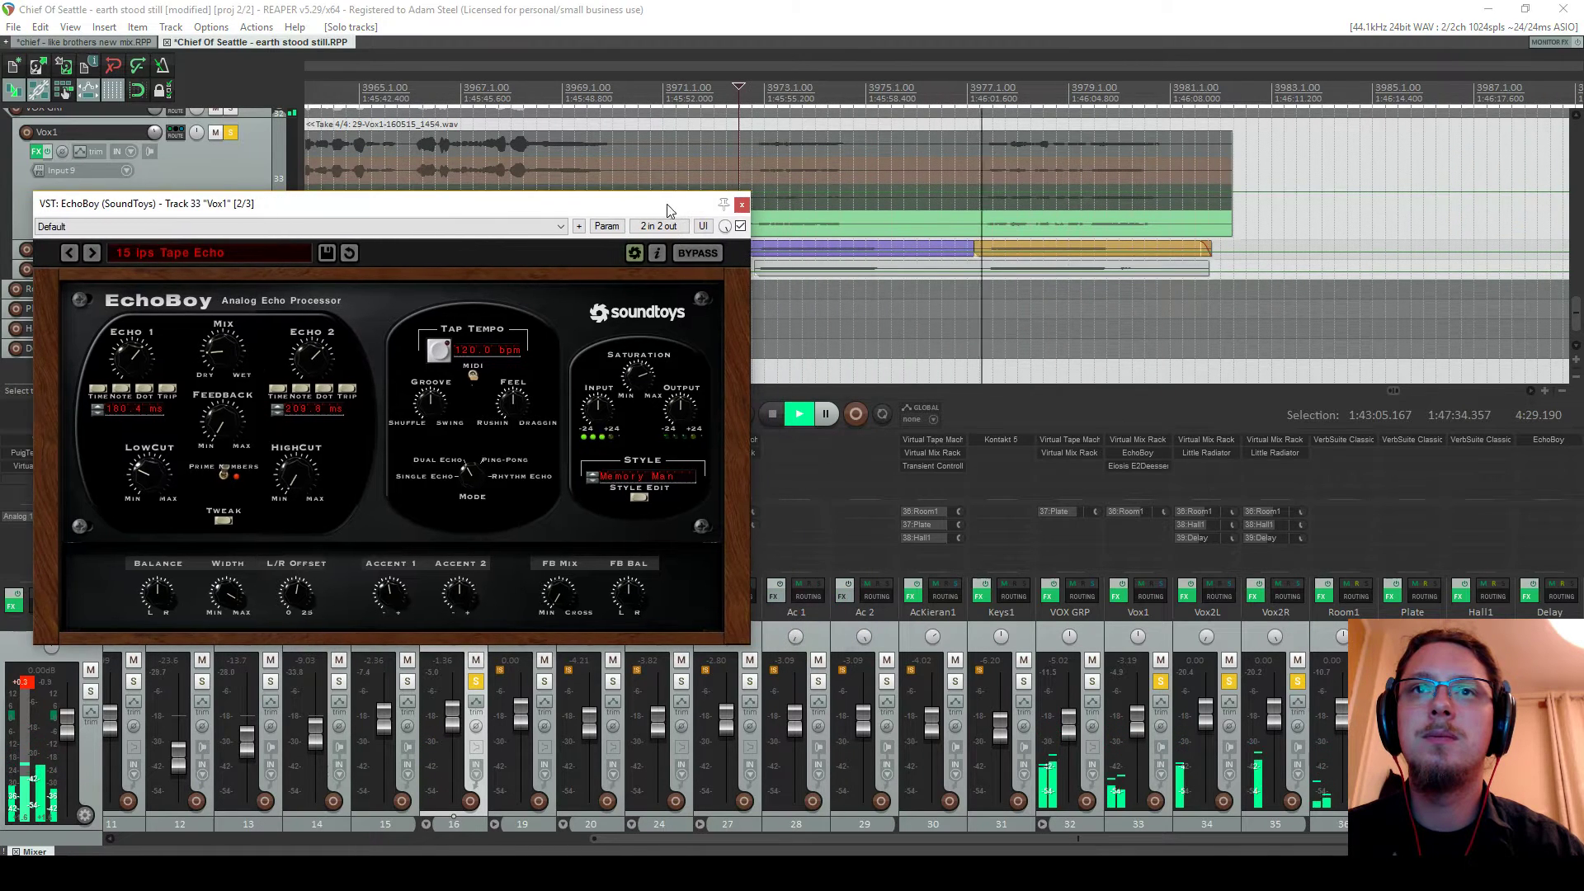
pyautogui.click(853, 230)
pyautogui.press('s')
pyautogui.moveTo(853, 229); pyautogui.dragTo(980, 236)
pyautogui.moveTo(1232, 198); pyautogui.dragTo(1192, 196)
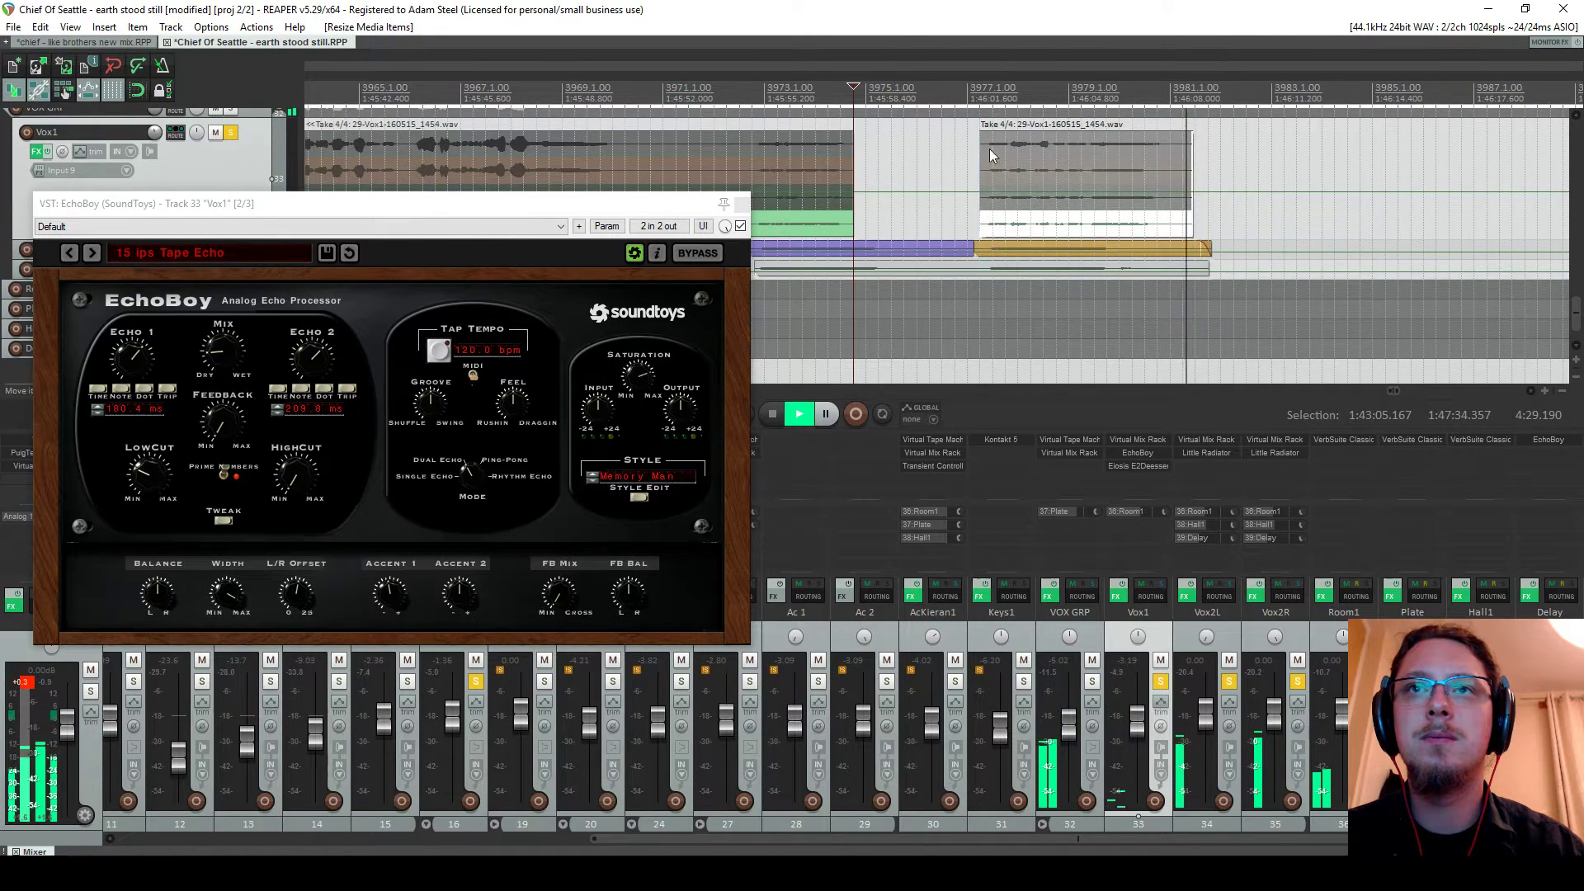
# Add a short fade-out to the first Vox1 part, play the edit and extend the part's end to just past bar 3975
pyautogui.click(772, 198)
pyautogui.press('space')
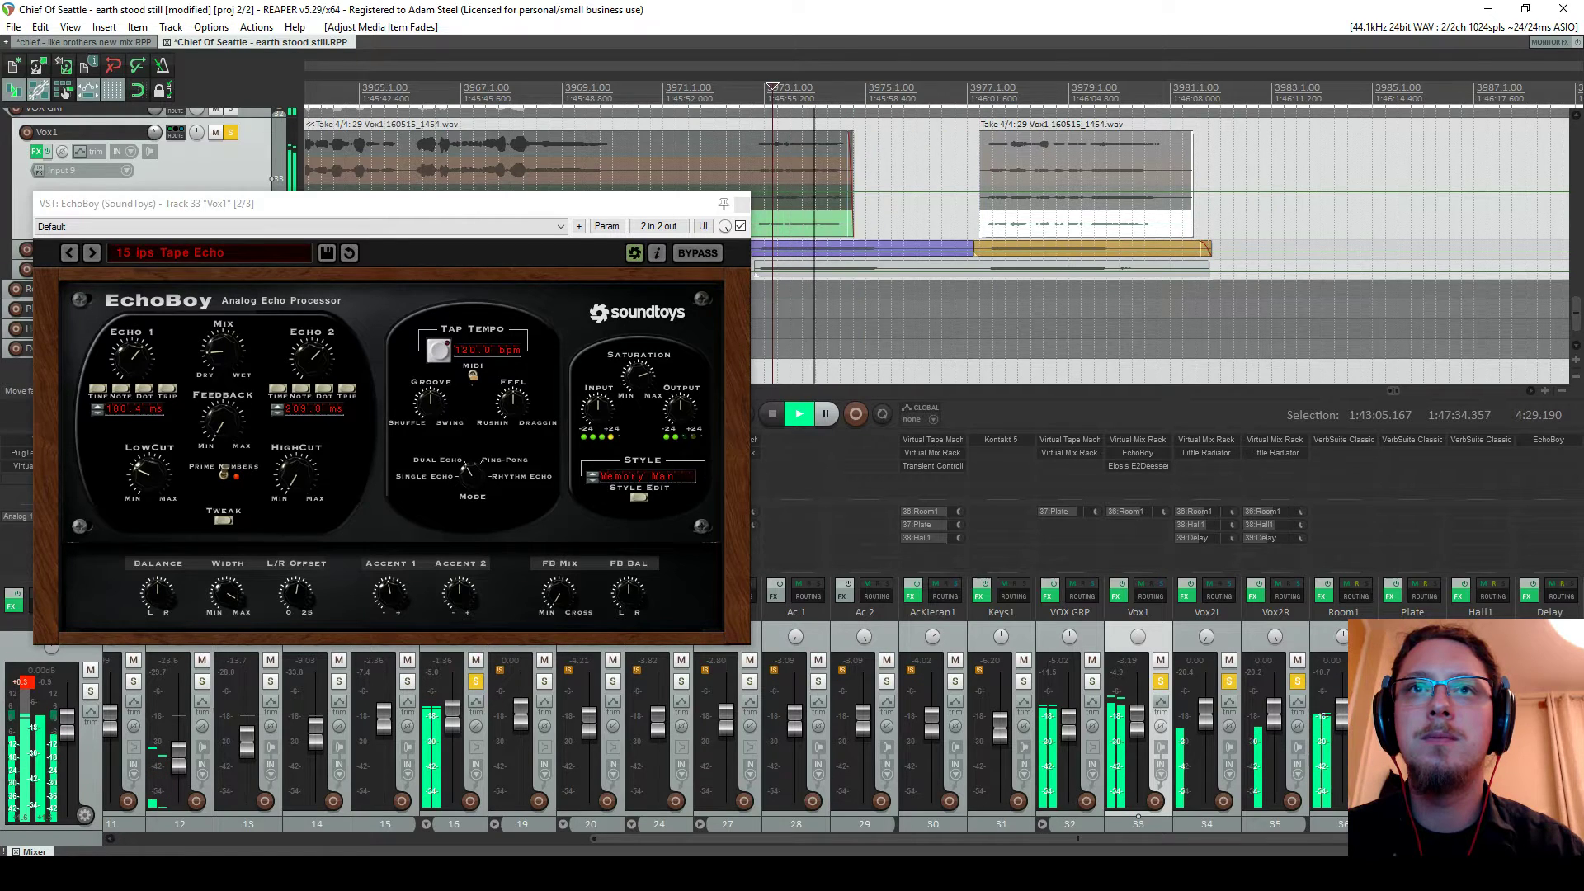
pyautogui.moveTo(852, 198); pyautogui.dragTo(890, 198)
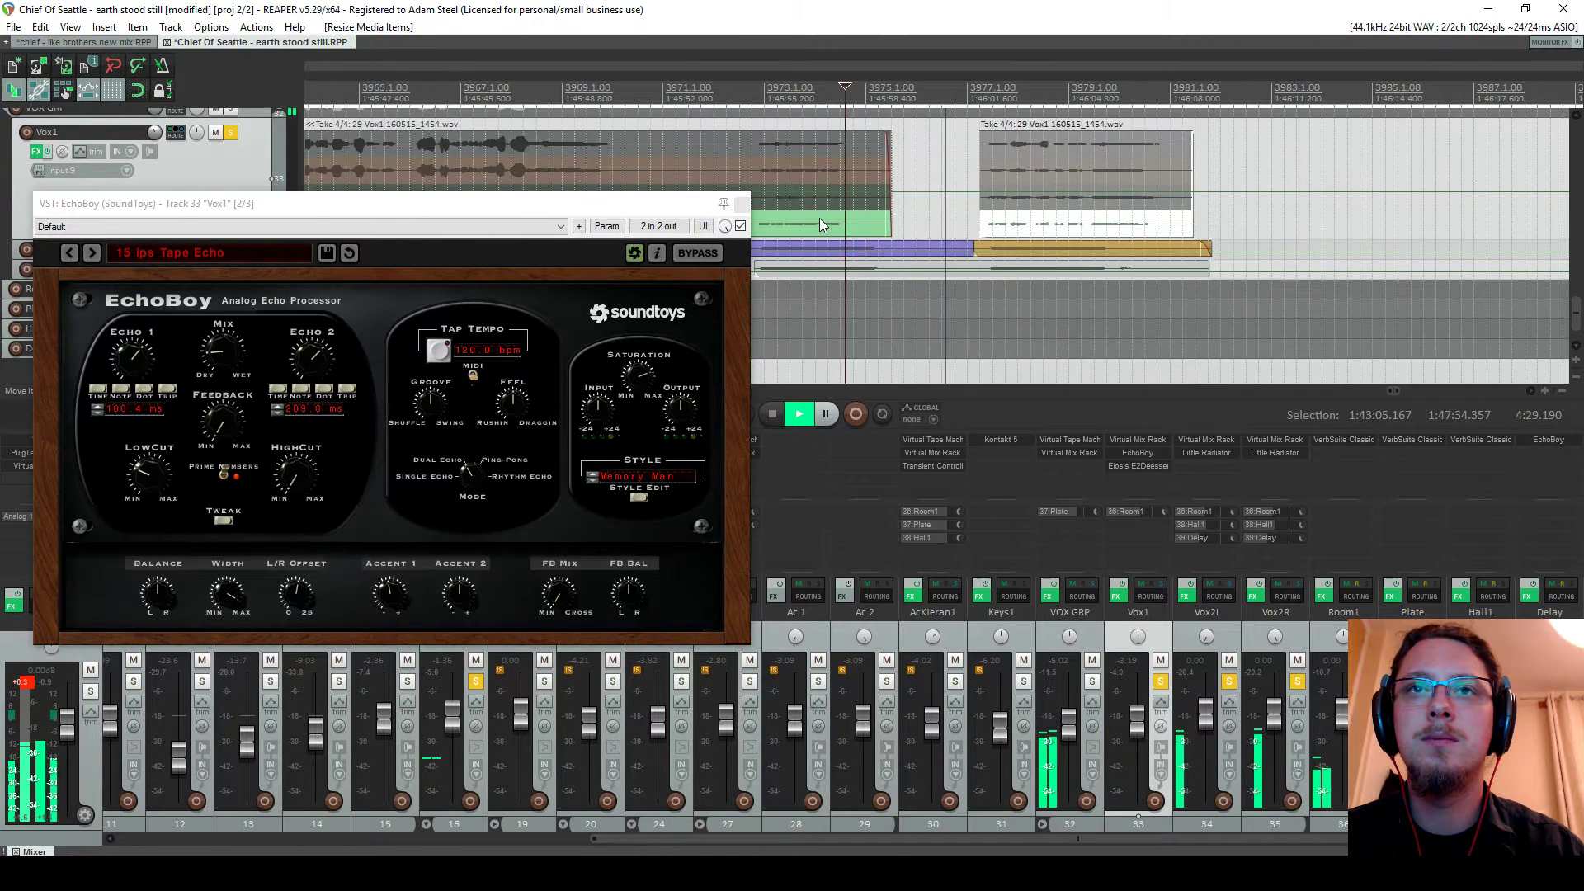
# Close EchoBoy on Vox1 and stop playback of the edited section
pyautogui.scroll(-4, 998, 190)
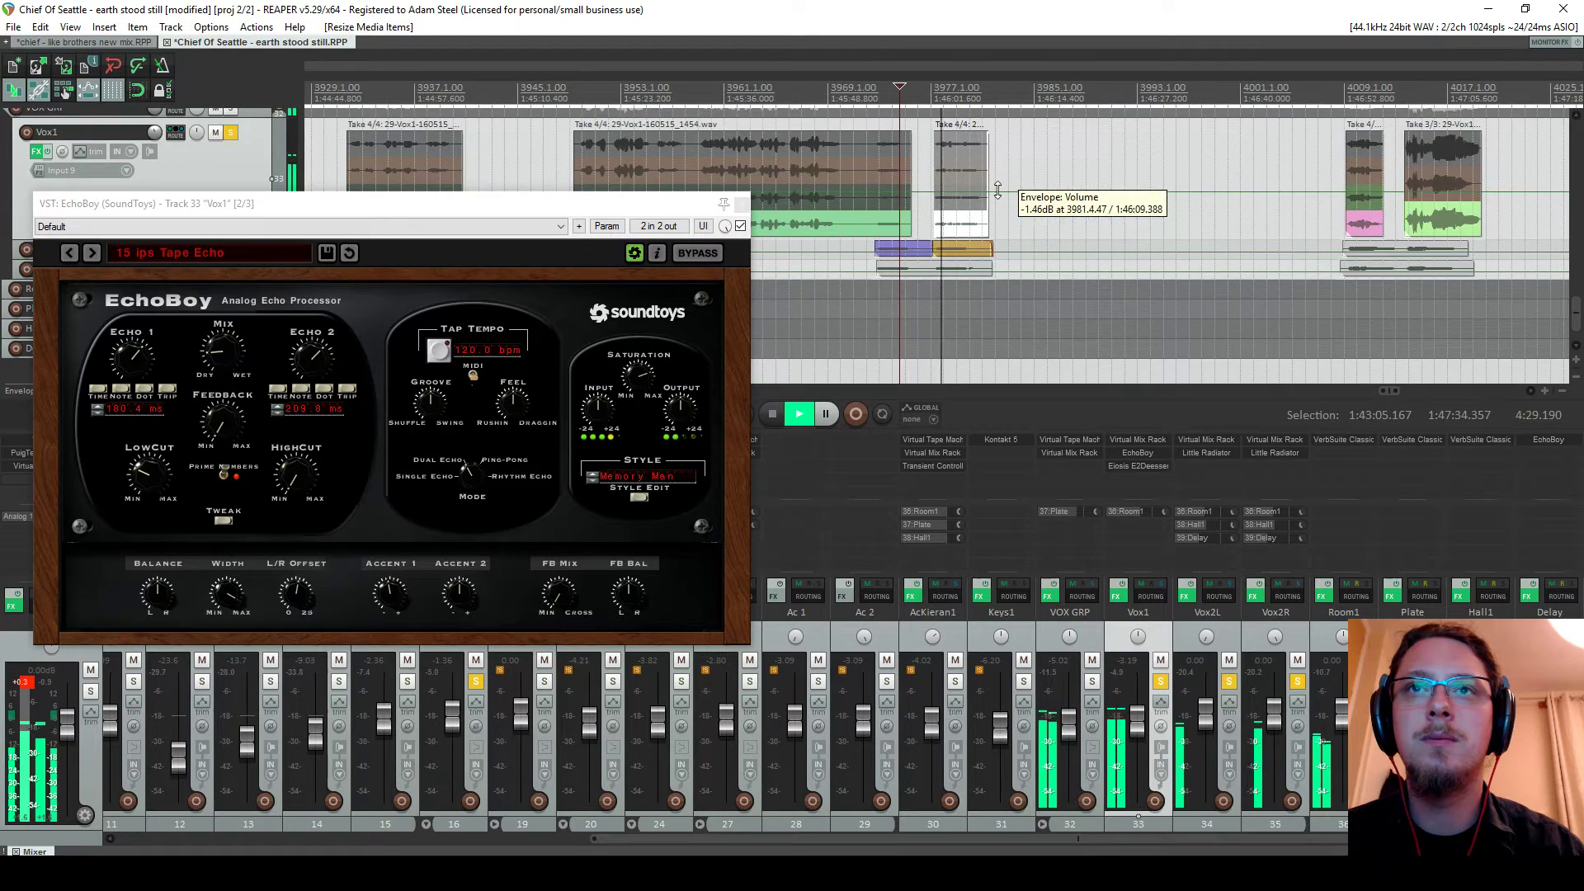
pyautogui.scroll(-3, 998, 190)
pyautogui.moveTo(676, 203); pyautogui.dragTo(767, 231)
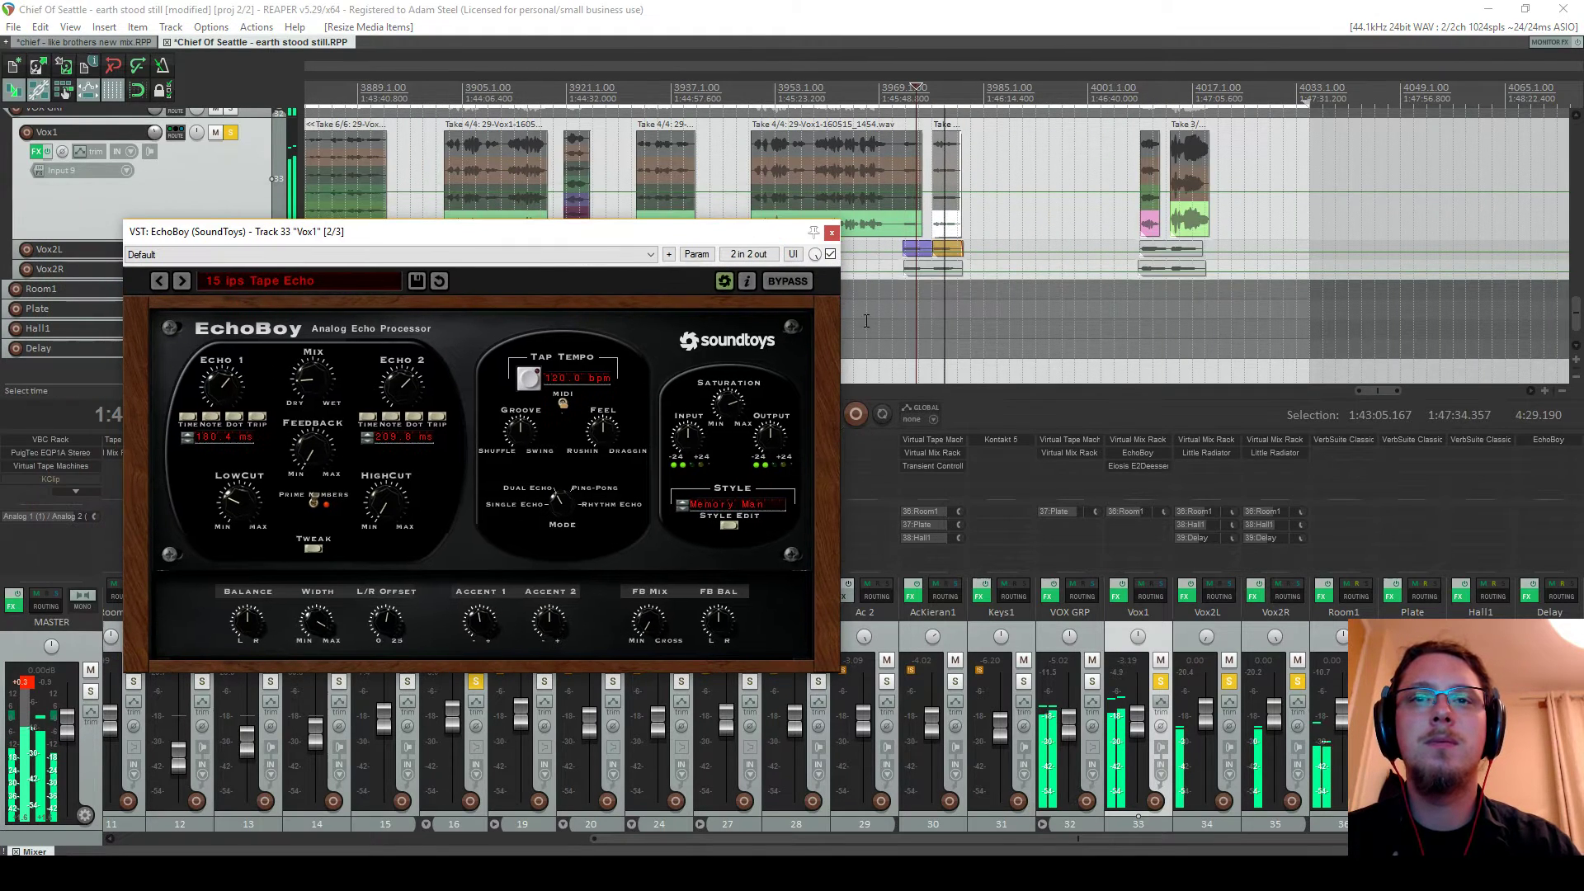
pyautogui.click(831, 232)
pyautogui.press('space')
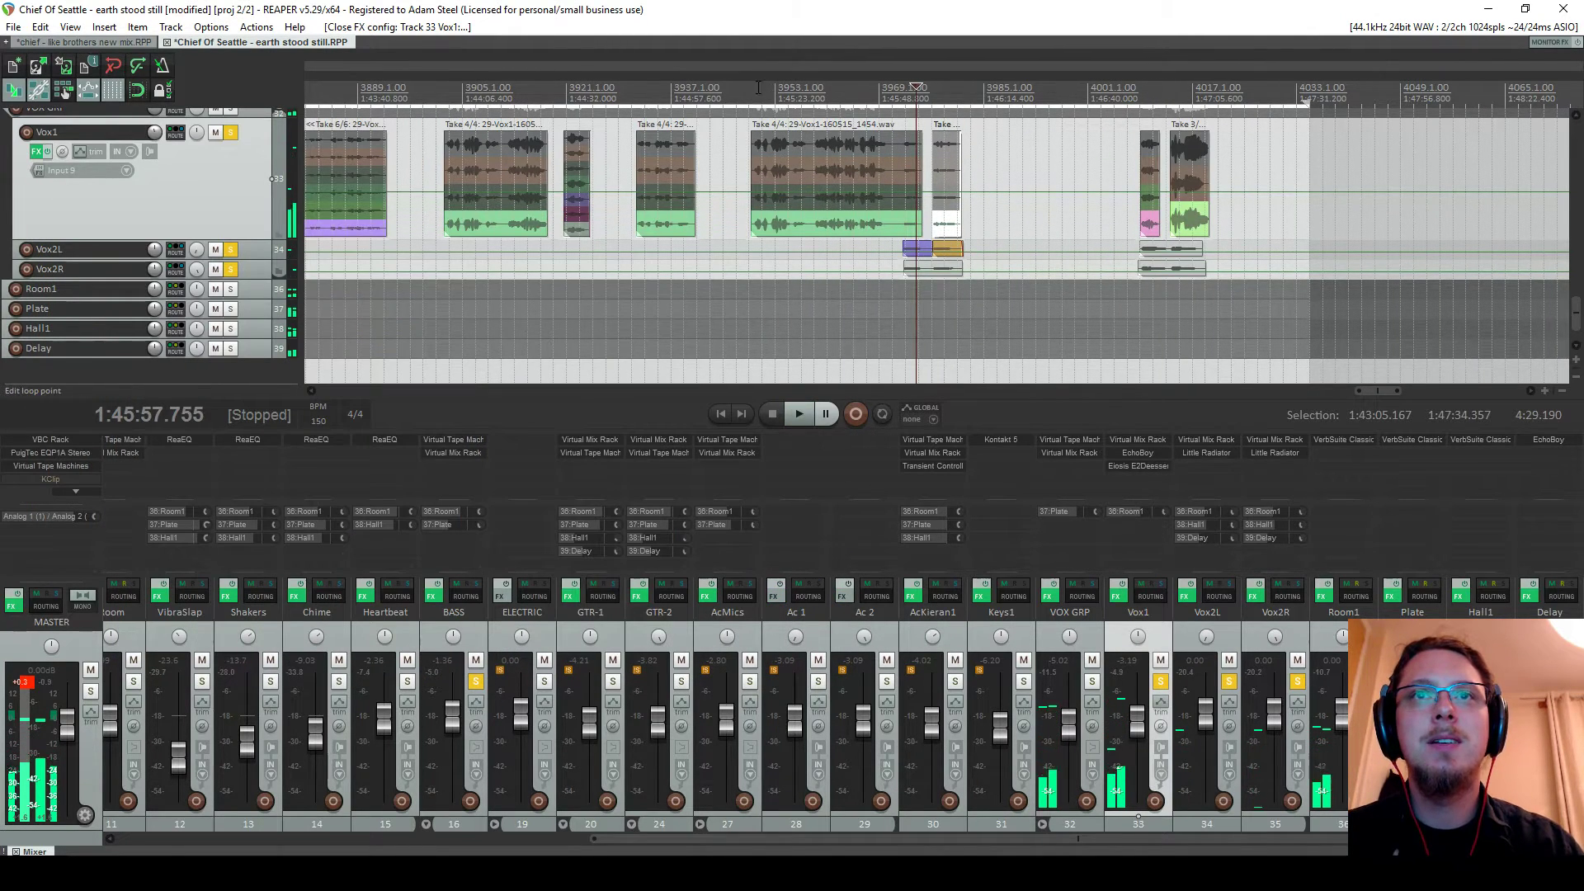
# Play the final vocal phrases from about 1:46:50 with Vox1, Vox2L and Vox2R soloed
pyautogui.click(758, 88)
pyautogui.scroll(2, 767, 95)
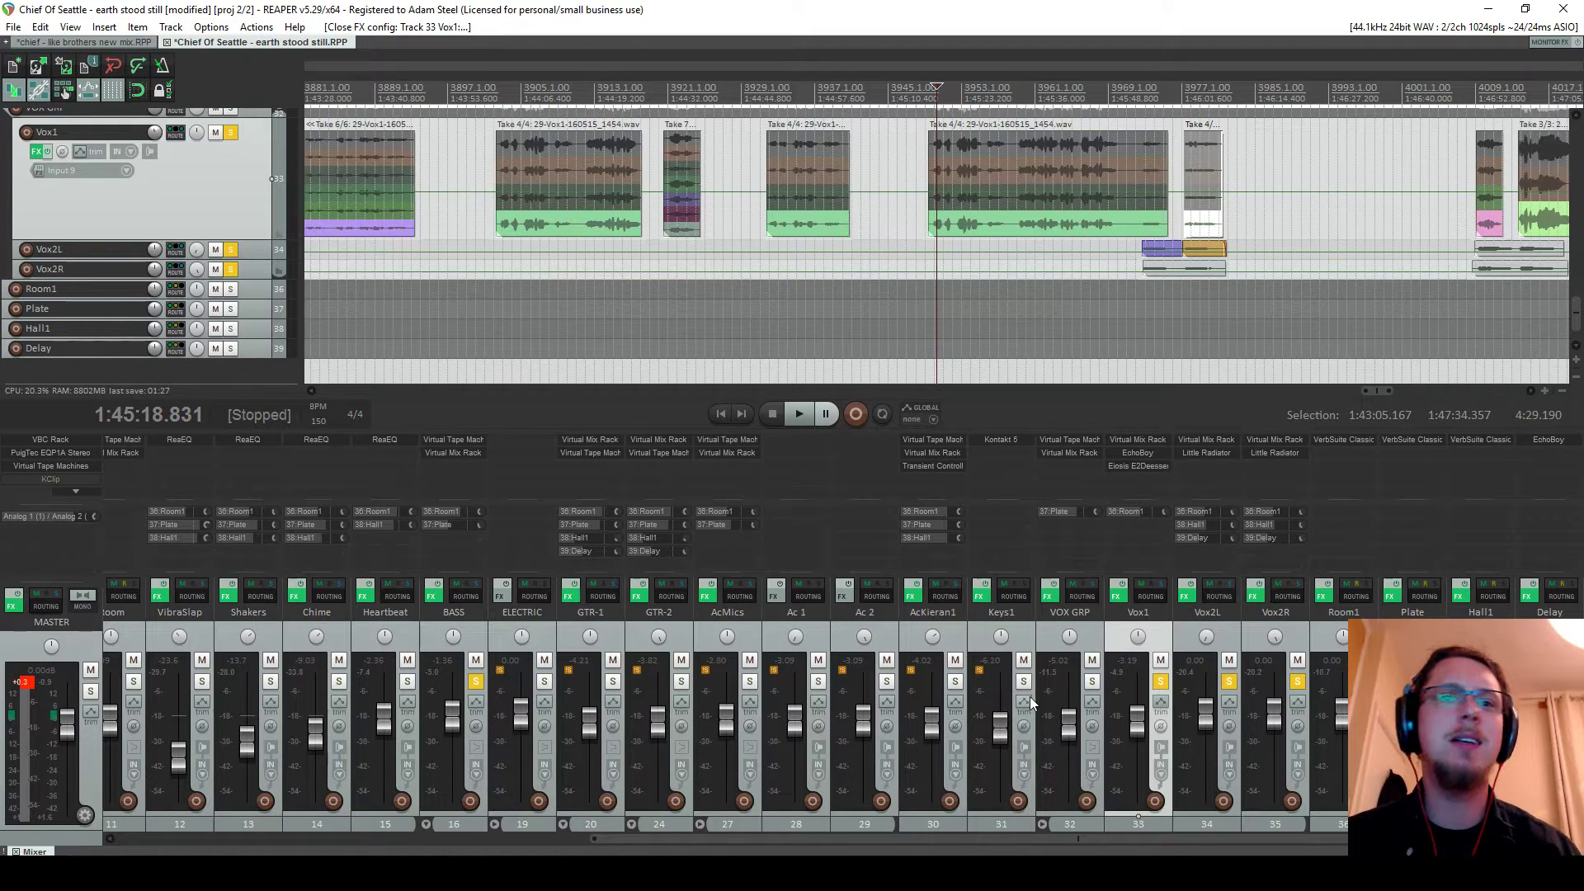
pyautogui.scroll(-3, 1007, 245)
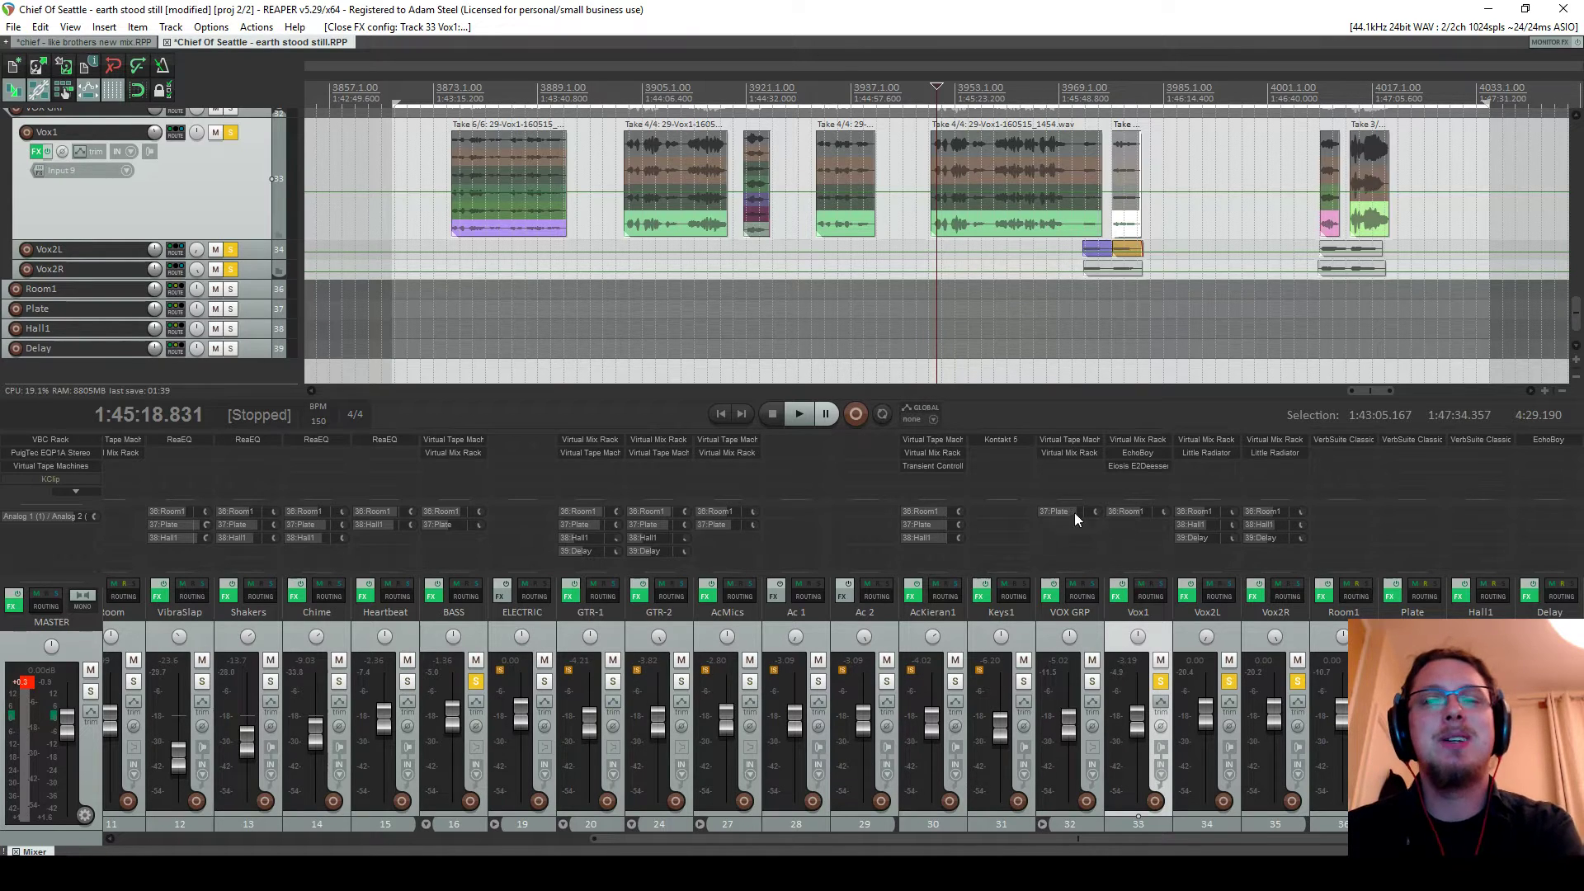
pyautogui.click(1294, 134)
pyautogui.scroll(2, 1295, 135)
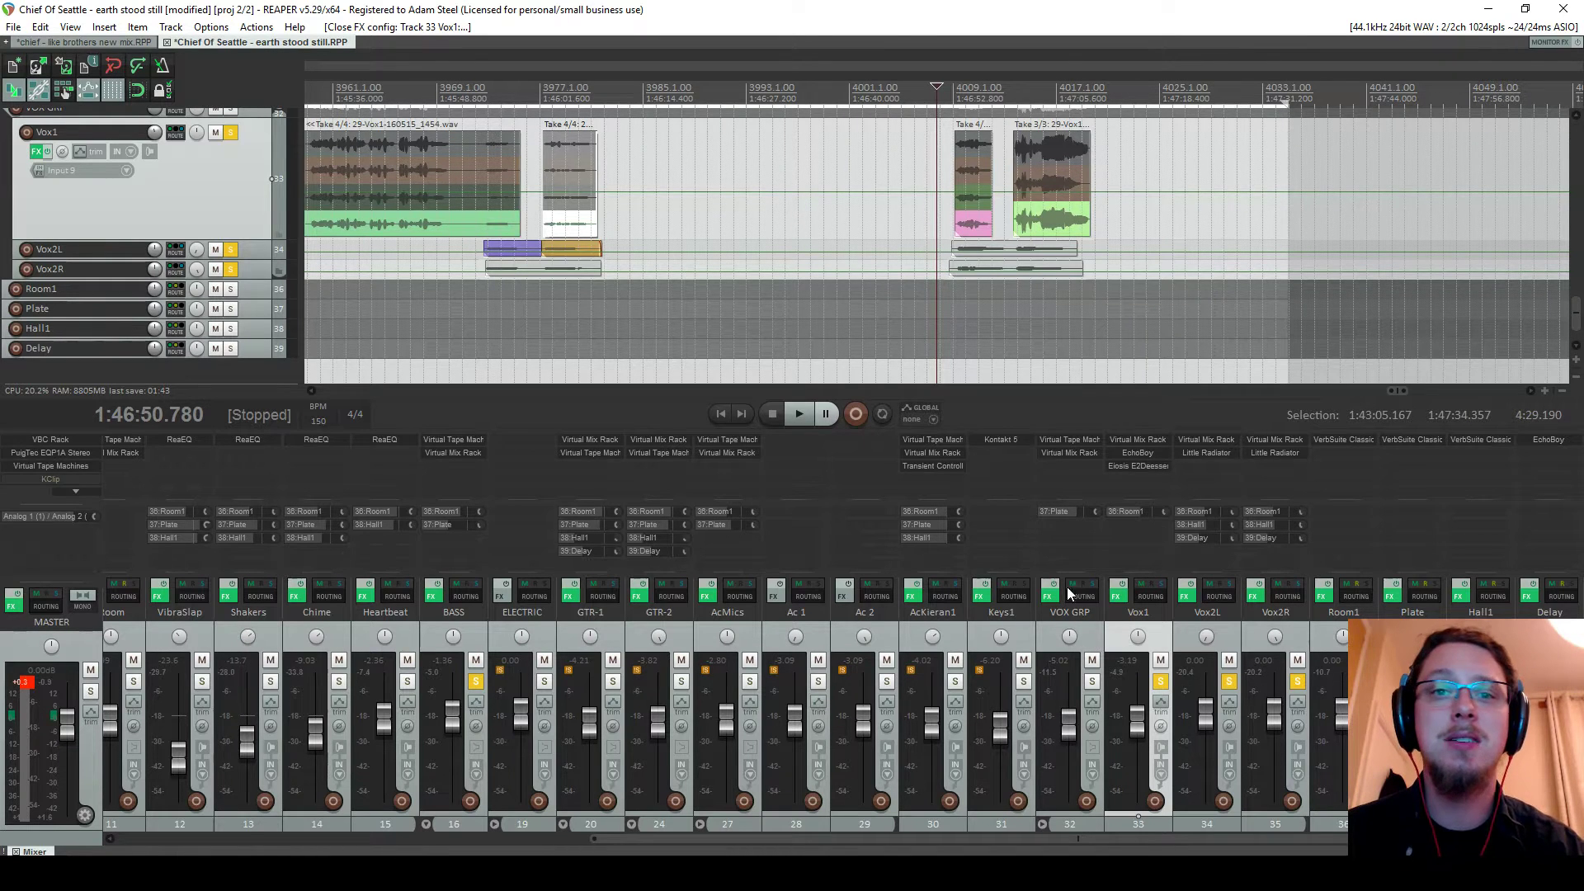
pyautogui.press('space')
pyautogui.scroll(4, 899, 244)
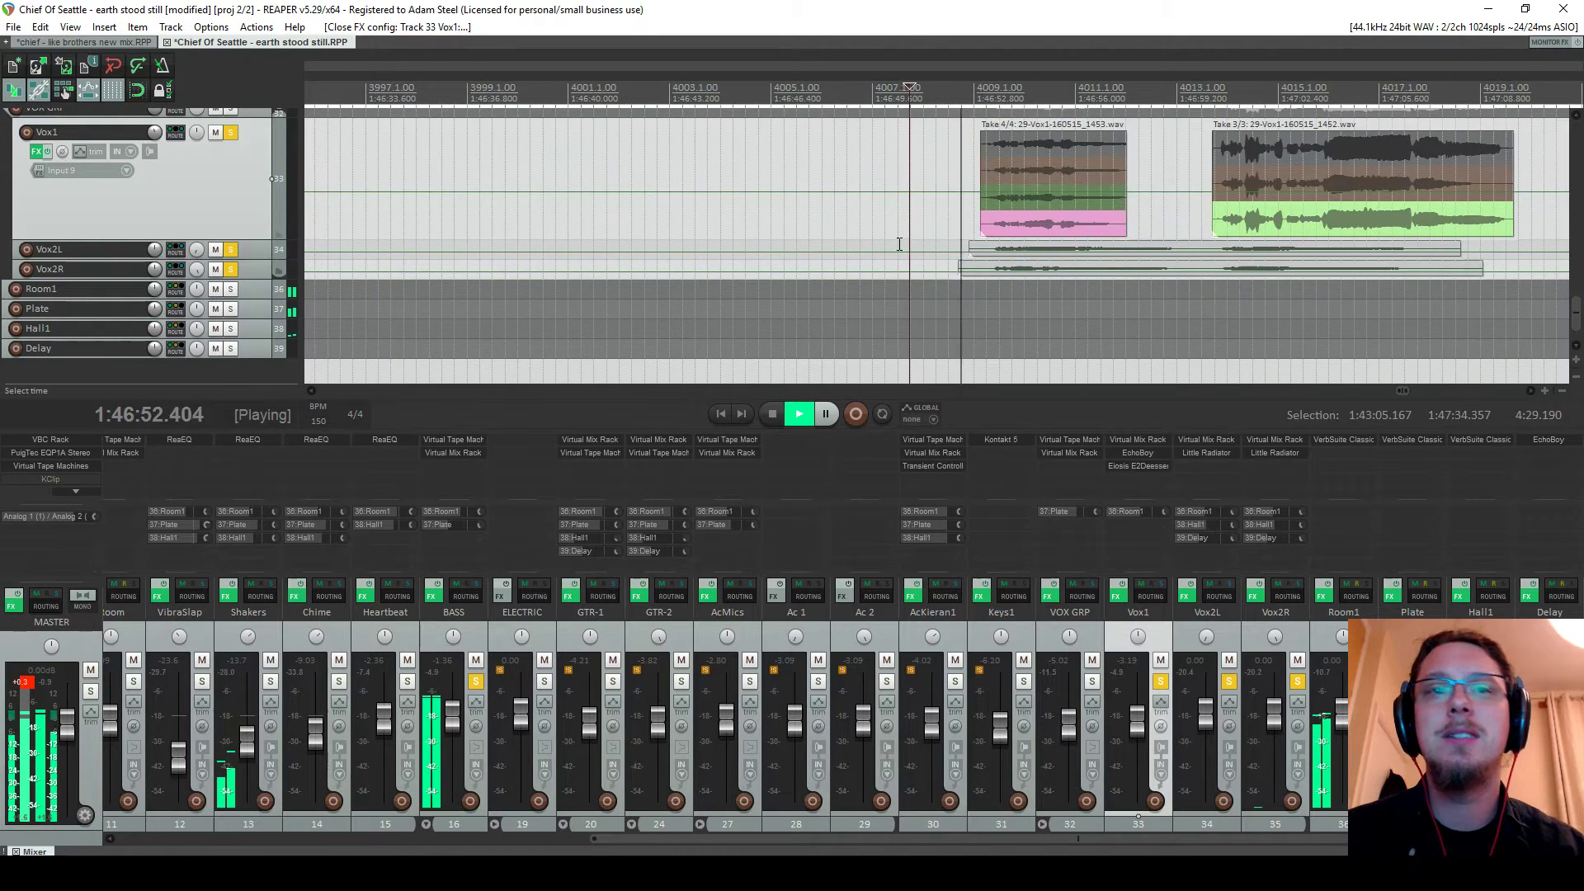
pyautogui.scroll(-4, 899, 244)
pyautogui.scroll(3, 887, 247)
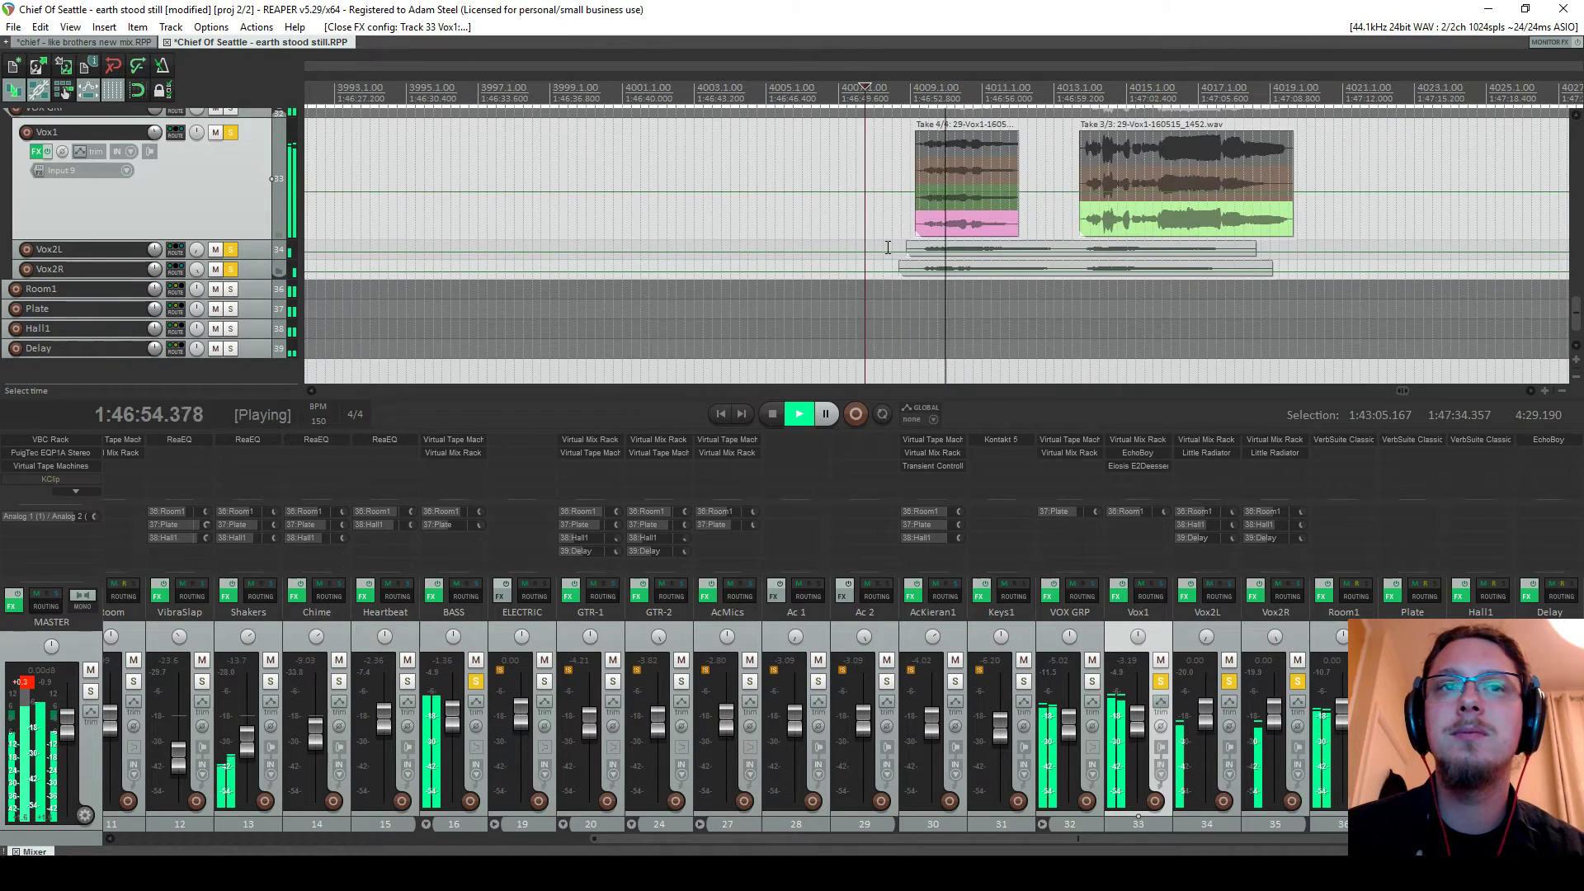
pyautogui.scroll(1, 887, 248)
pyautogui.scroll(-2, 887, 248)
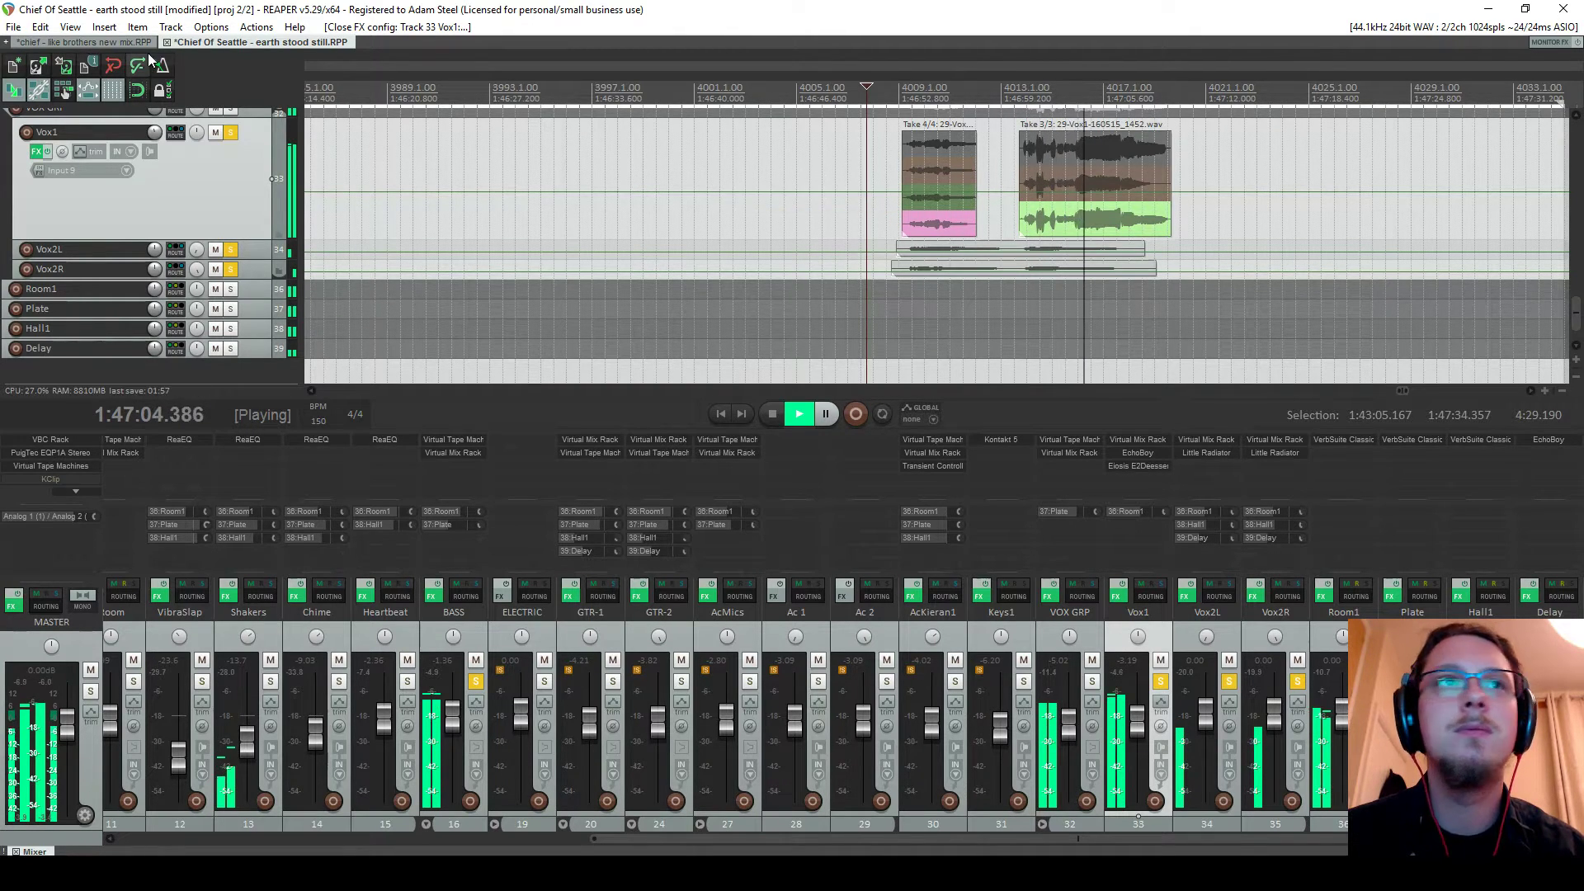
# Compare the vocal tracks' sends in the like brothers project with those in the earth stood still project
pyautogui.click(114, 43)
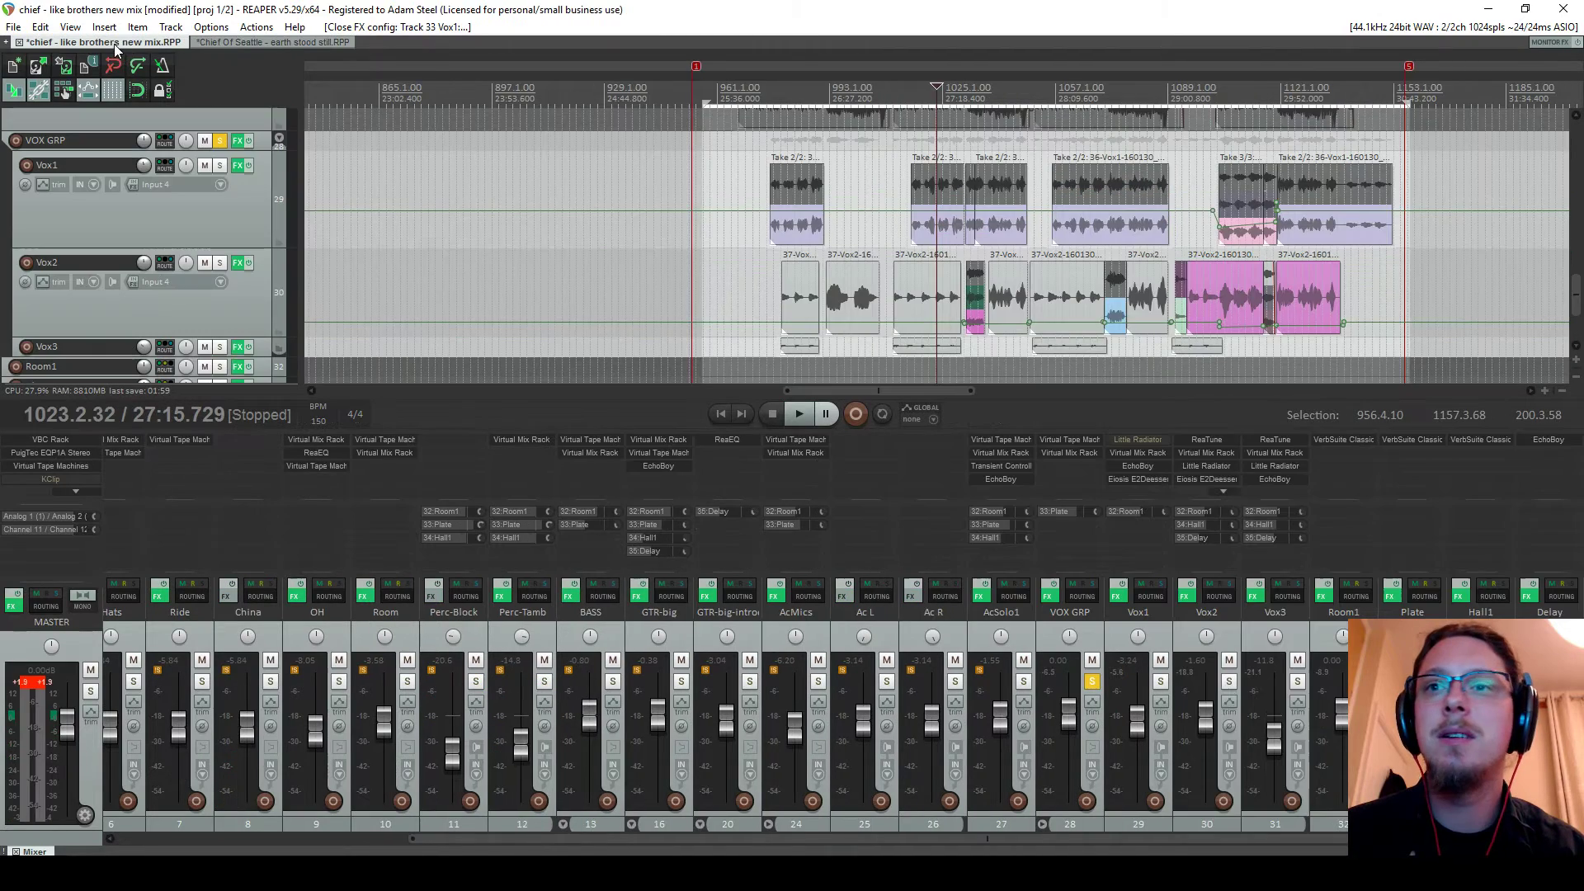
pyautogui.click(216, 42)
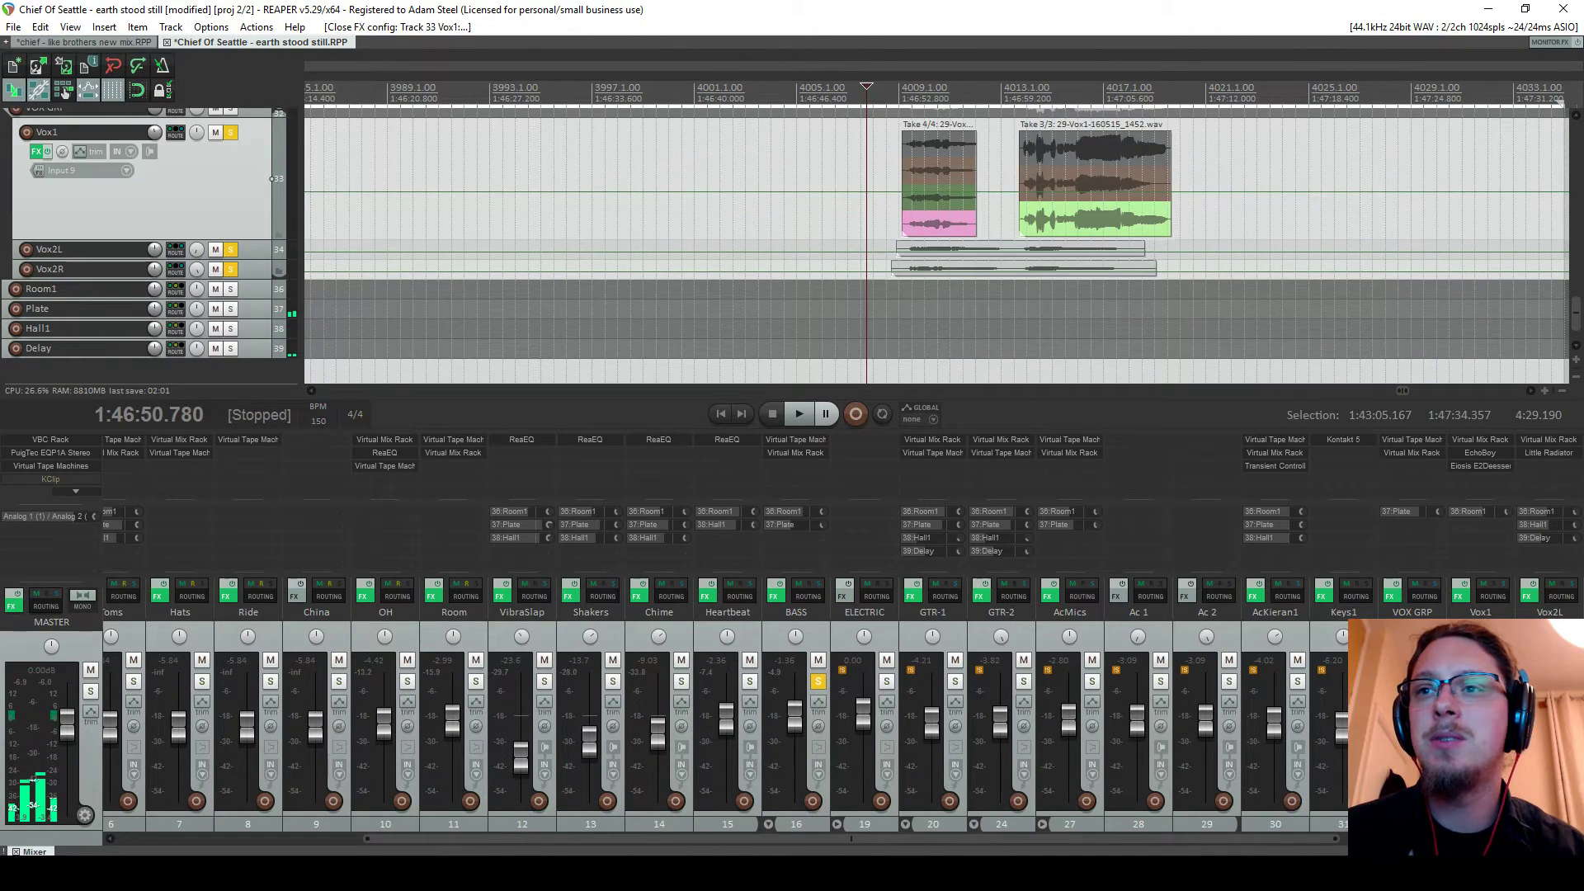
pyautogui.hscroll(5, 1122, 577)
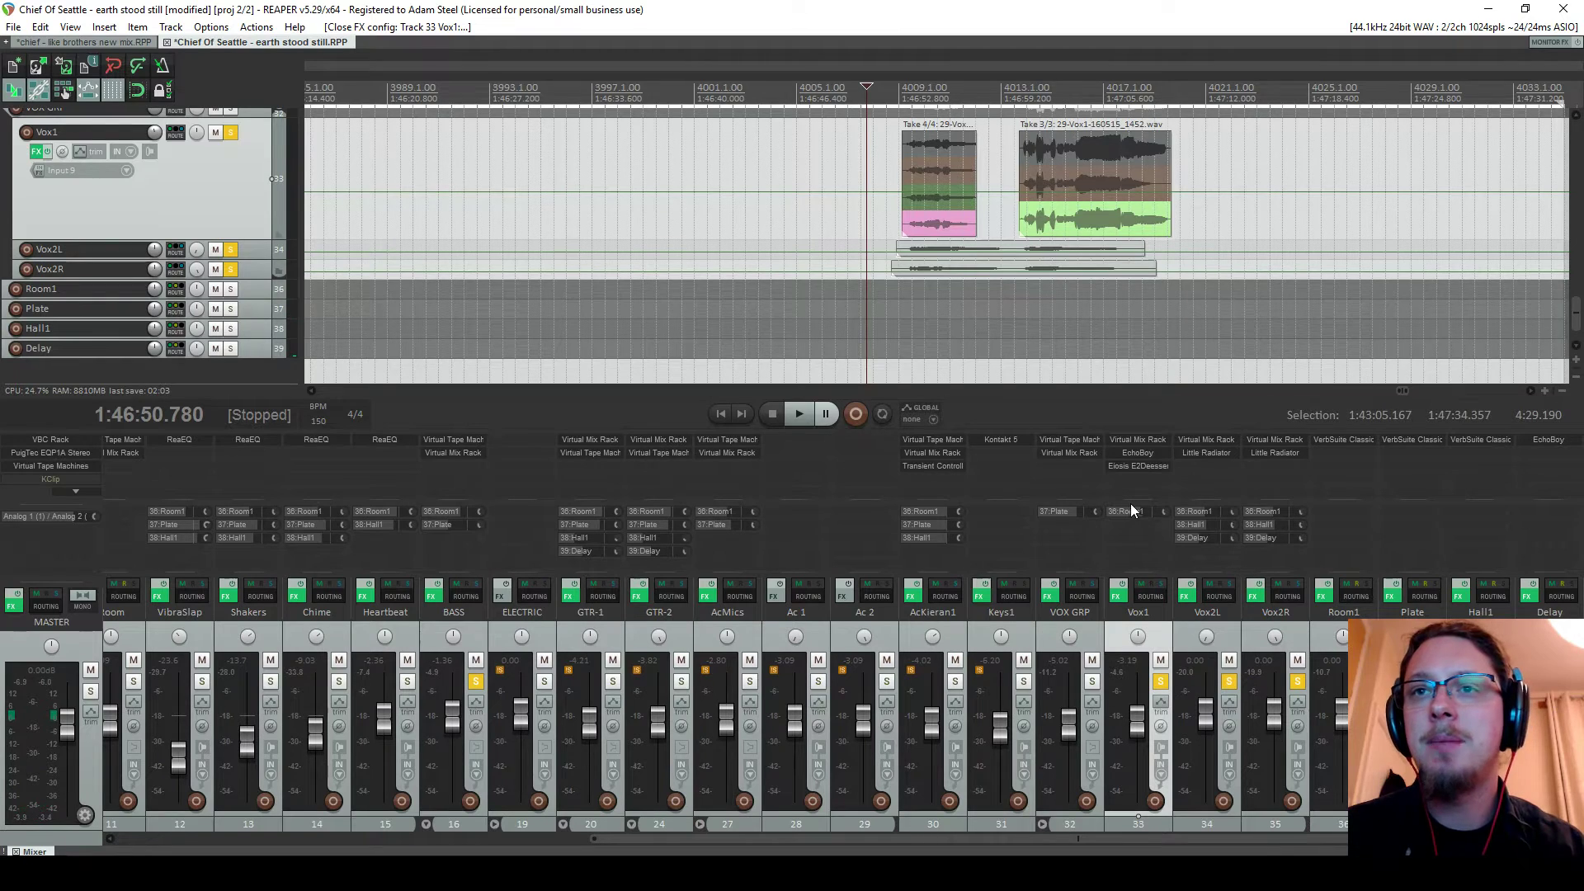
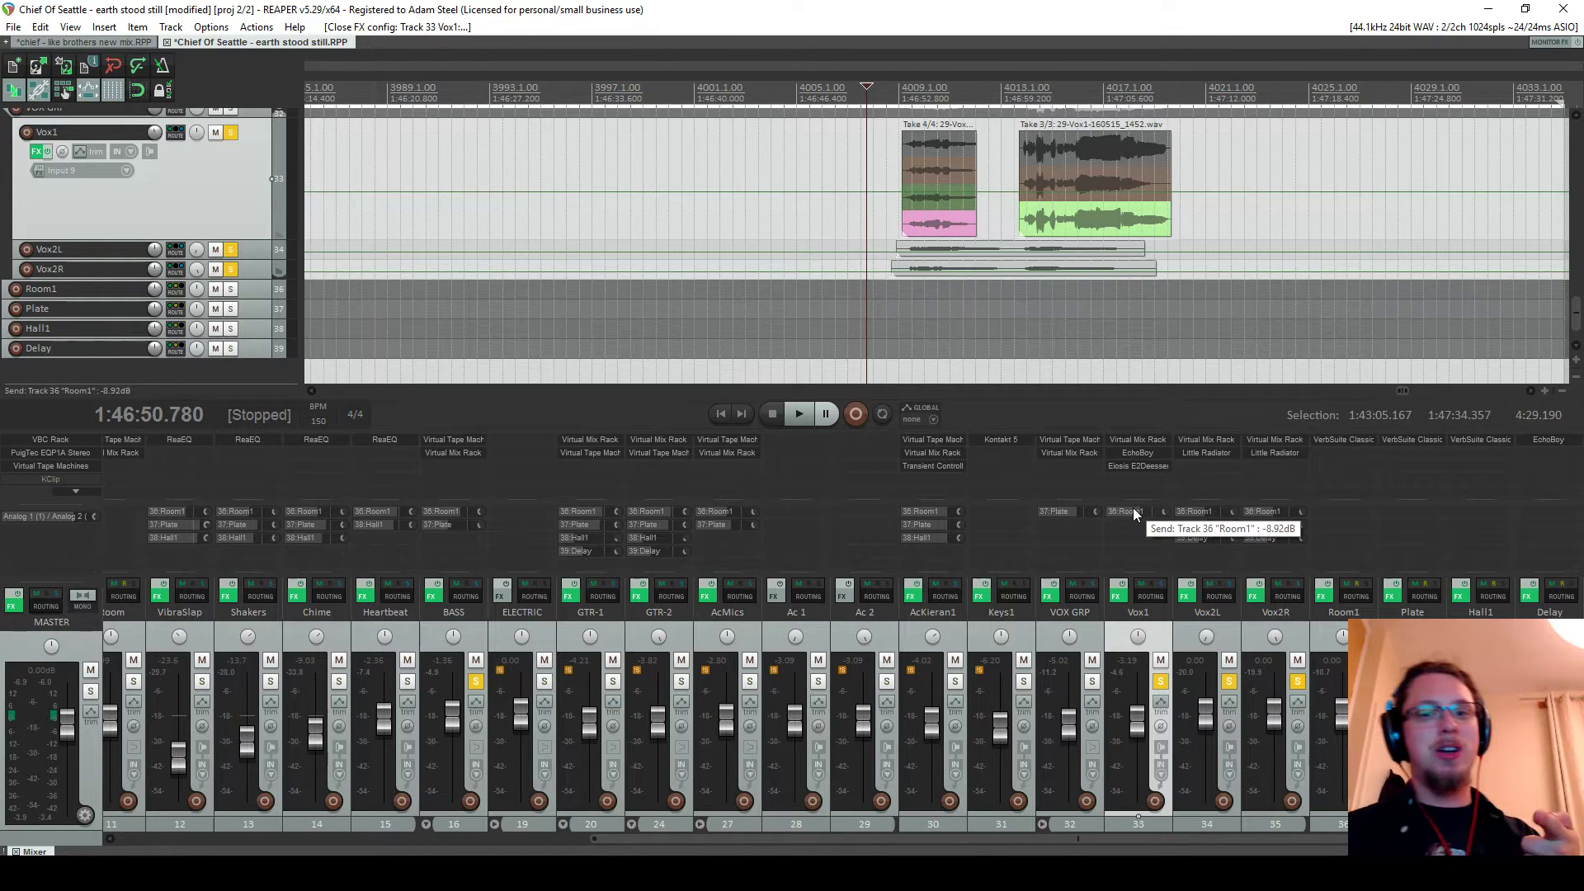
# Place the edit cursor at about 1:45:22 and clear the solos on Vox1, Vox2L and Vox2R
pyautogui.scroll(-5, 1021, 100)
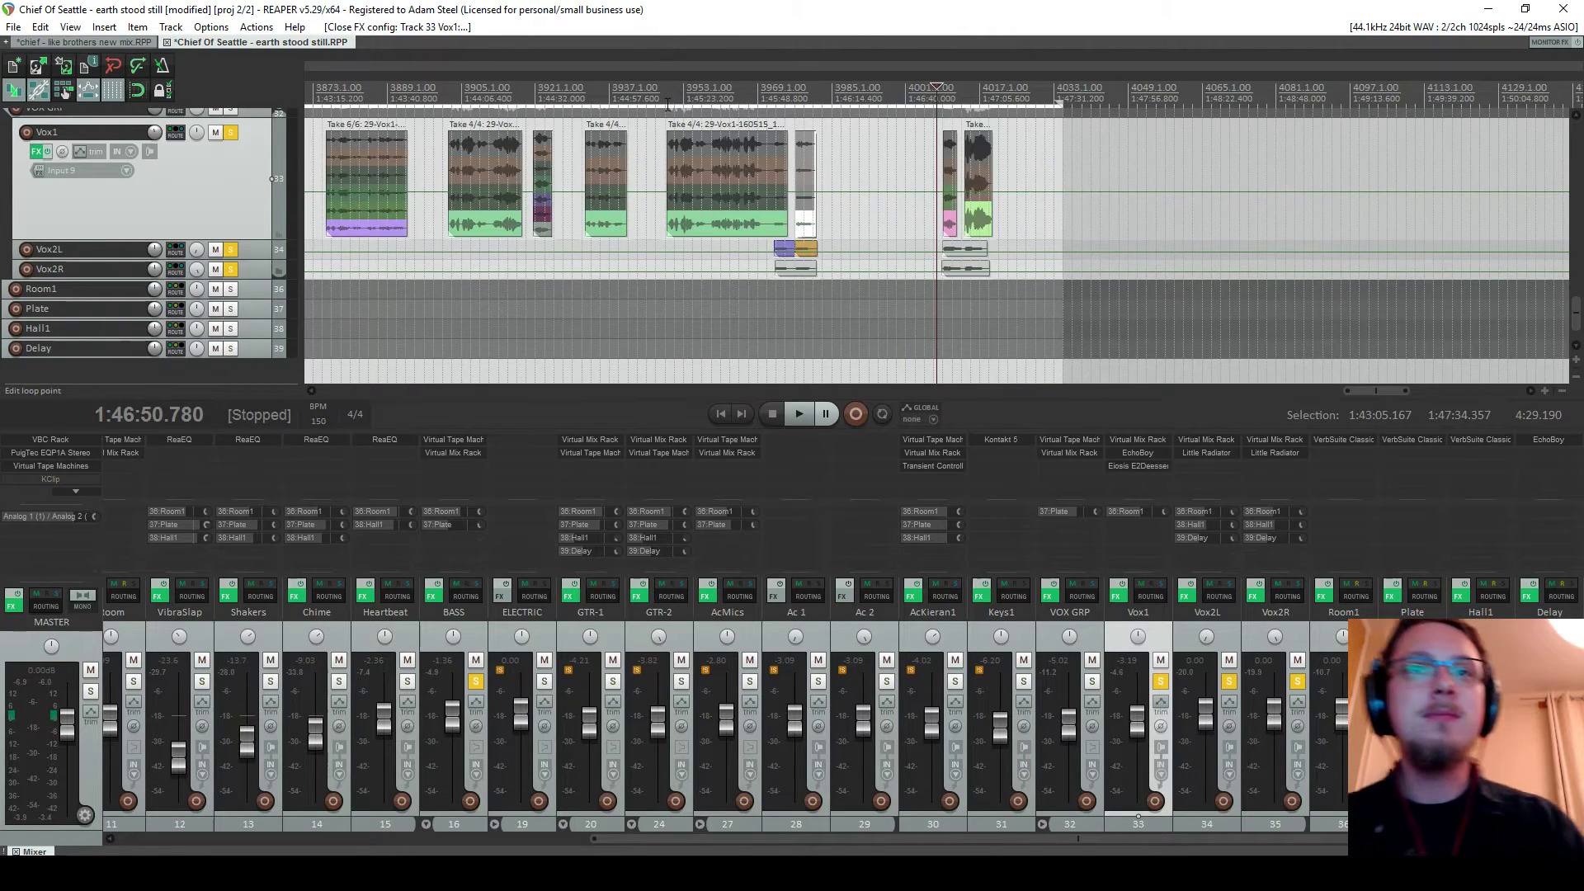
pyautogui.scroll(-2, 668, 104)
pyautogui.scroll(3, 668, 105)
pyautogui.click(753, 108)
pyautogui.scroll(2, 897, 121)
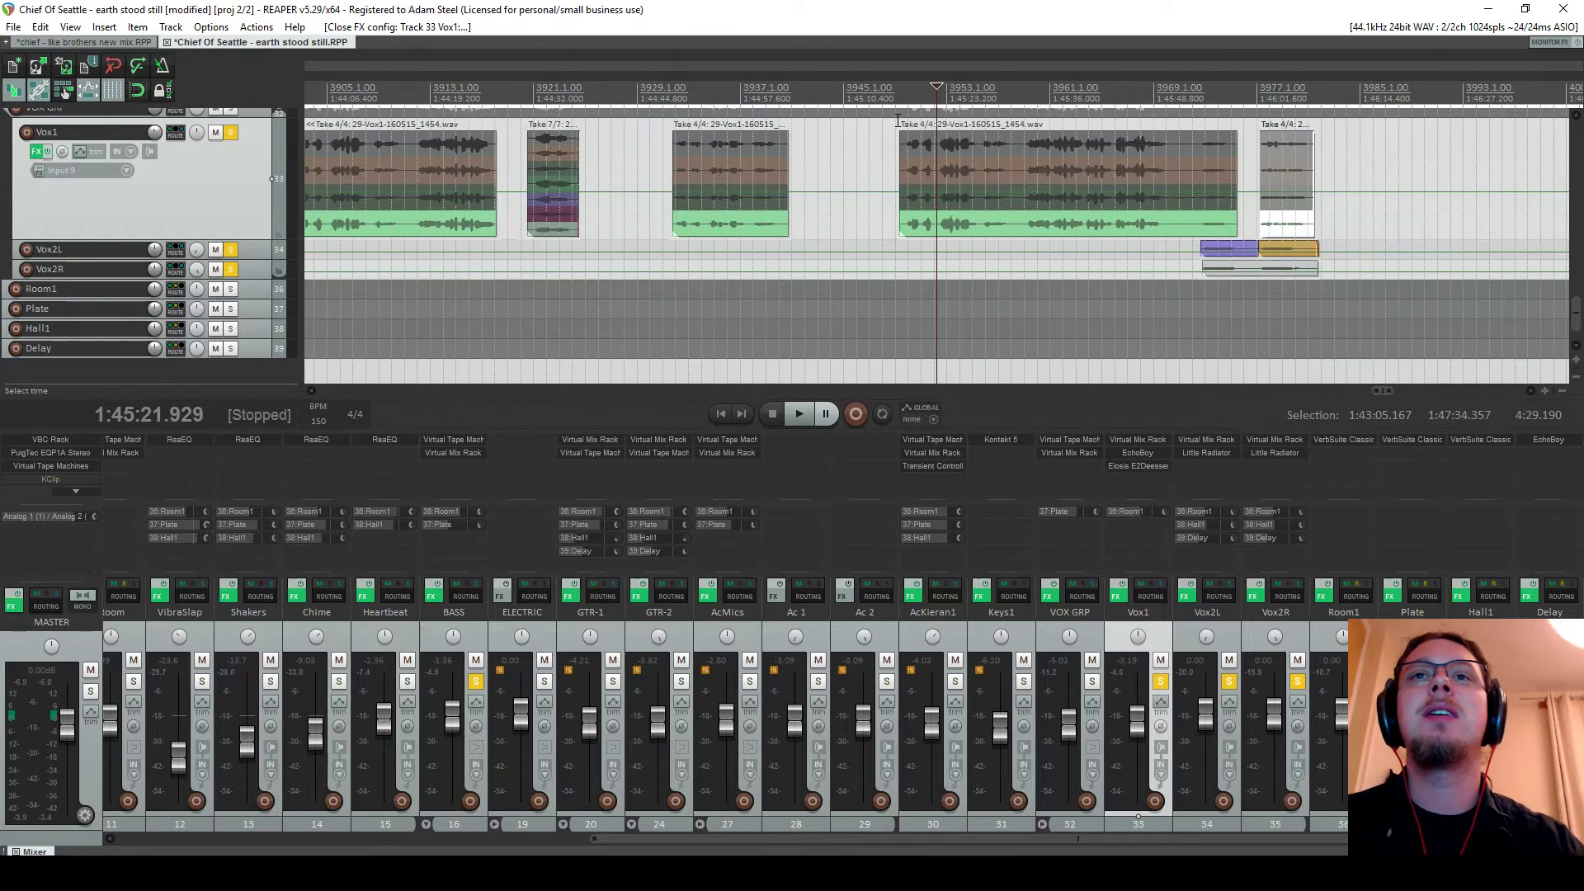
pyautogui.scroll(-2, 972, 209)
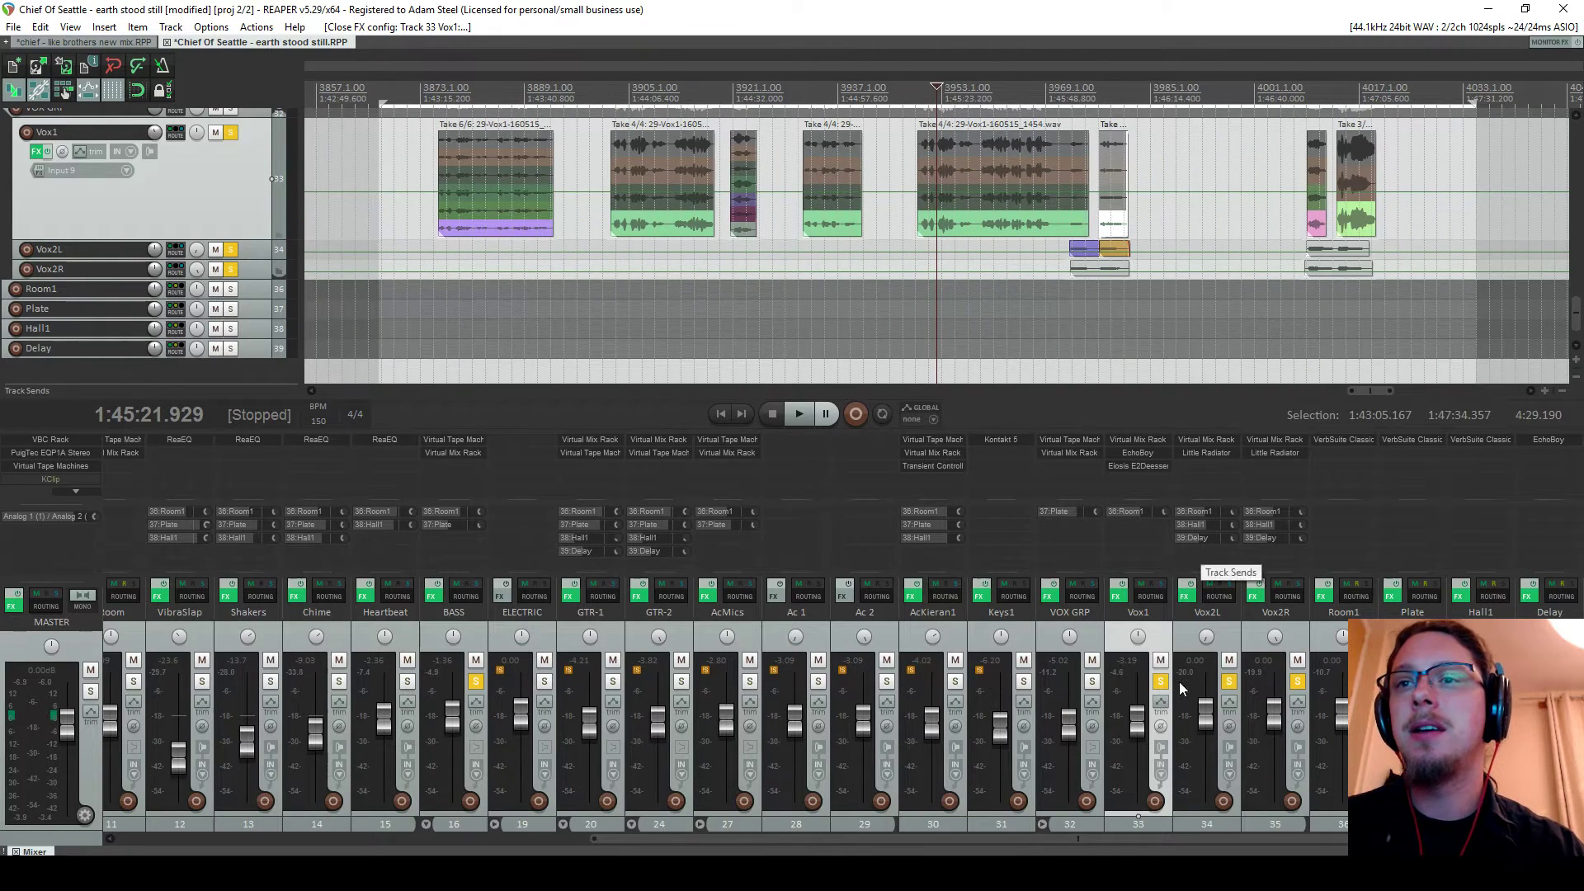
pyautogui.moveTo(1160, 689); pyautogui.dragTo(1307, 684)
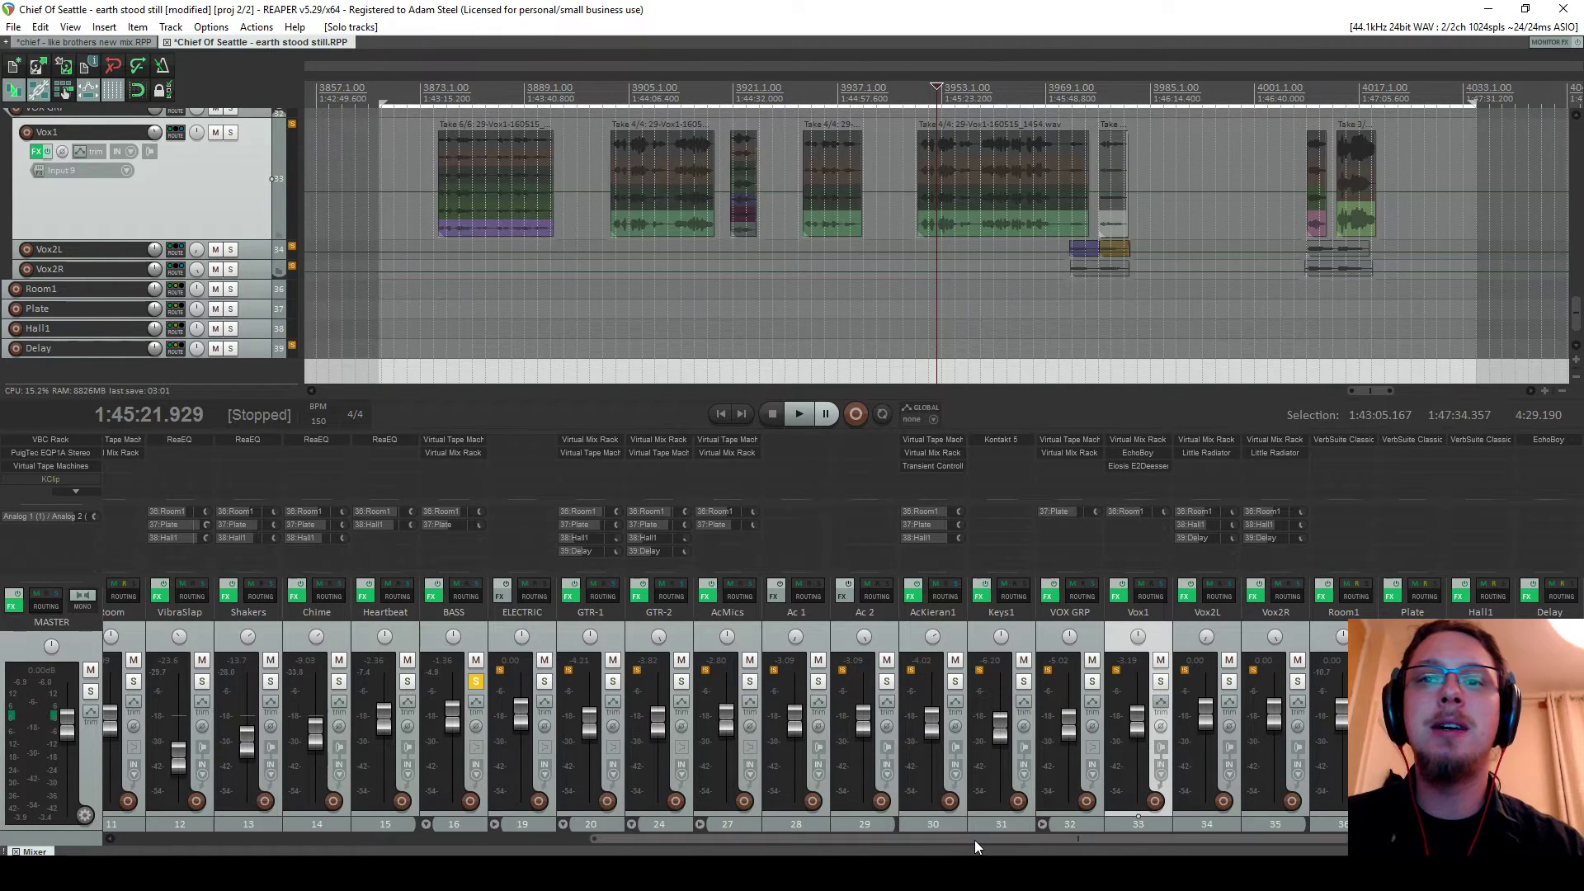
# Solo Keys1 and the vocal tracks, play the passage from about 1:46:44, and set the Keys1 volume to about -5.5 dB
pyautogui.click(1067, 689)
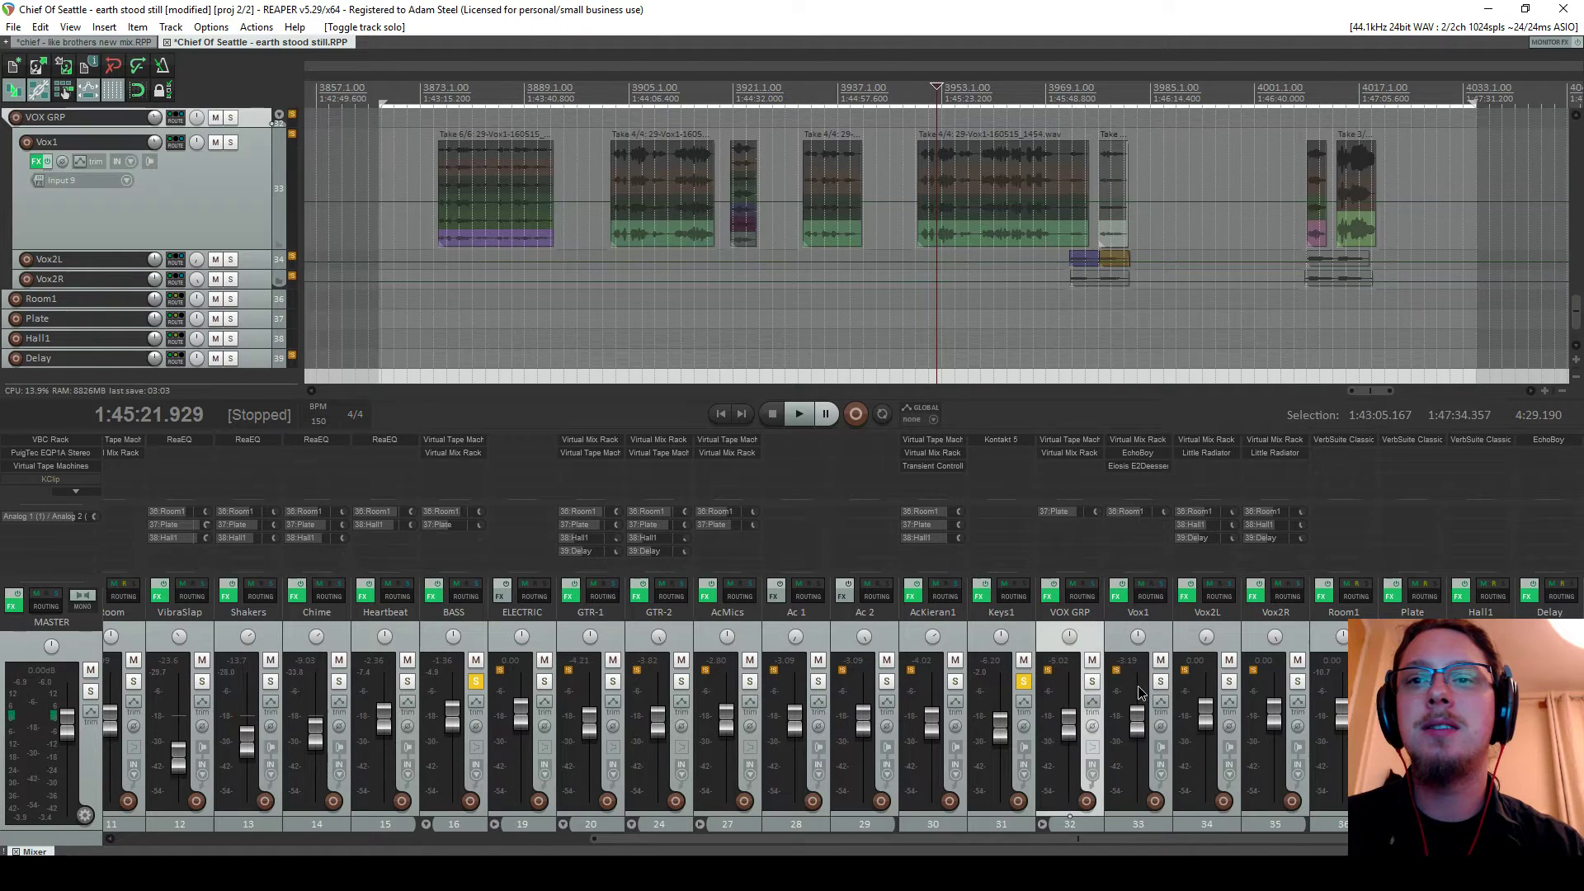
pyautogui.moveTo(1092, 681); pyautogui.dragTo(1251, 687)
pyautogui.press('space')
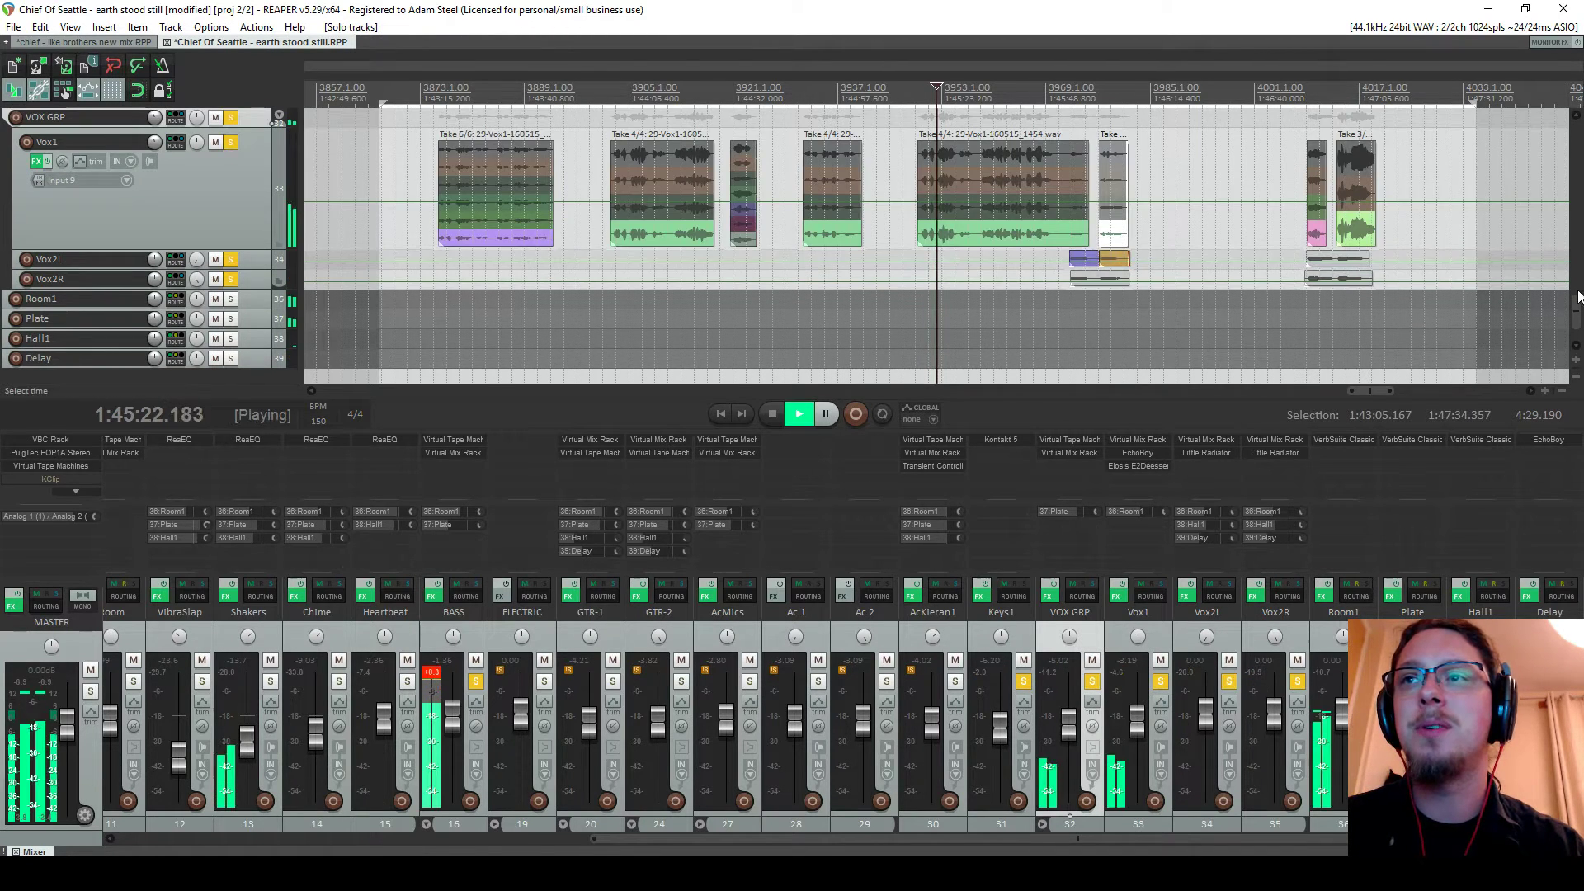
pyautogui.scroll(3, 1575, 286)
pyautogui.click(1275, 86)
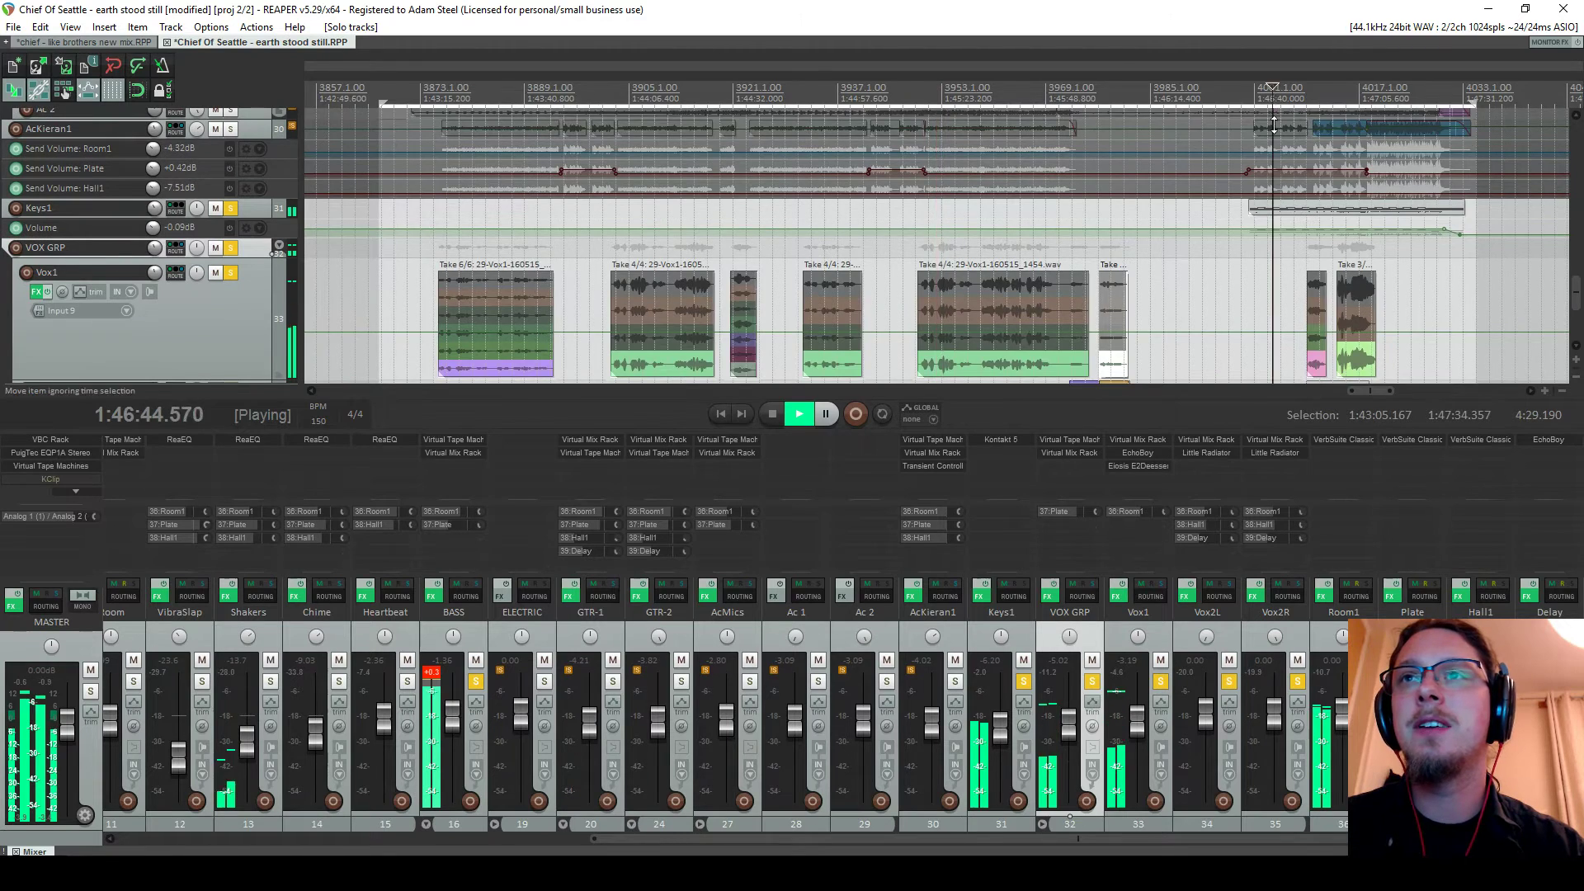
pyautogui.moveTo(1067, 719); pyautogui.dragTo(1068, 722)
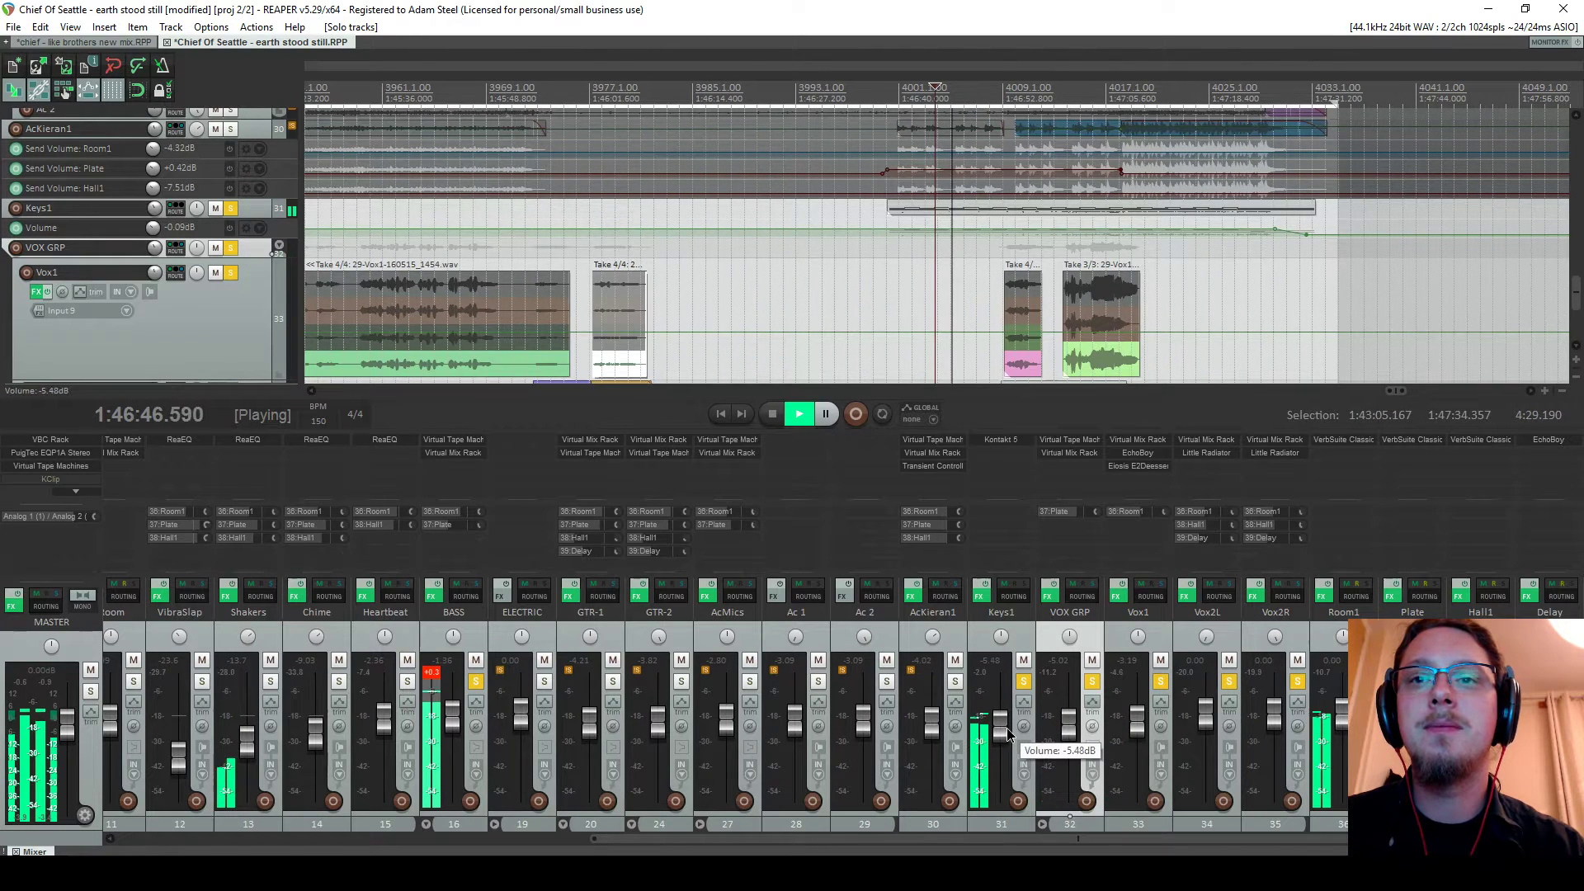
# Copy the Virtual Tape Machines and Virtual Mix Rack effects from VOX GRP to the Keys1 track
pyautogui.moveTo(1068, 442); pyautogui.dragTo(1005, 454)
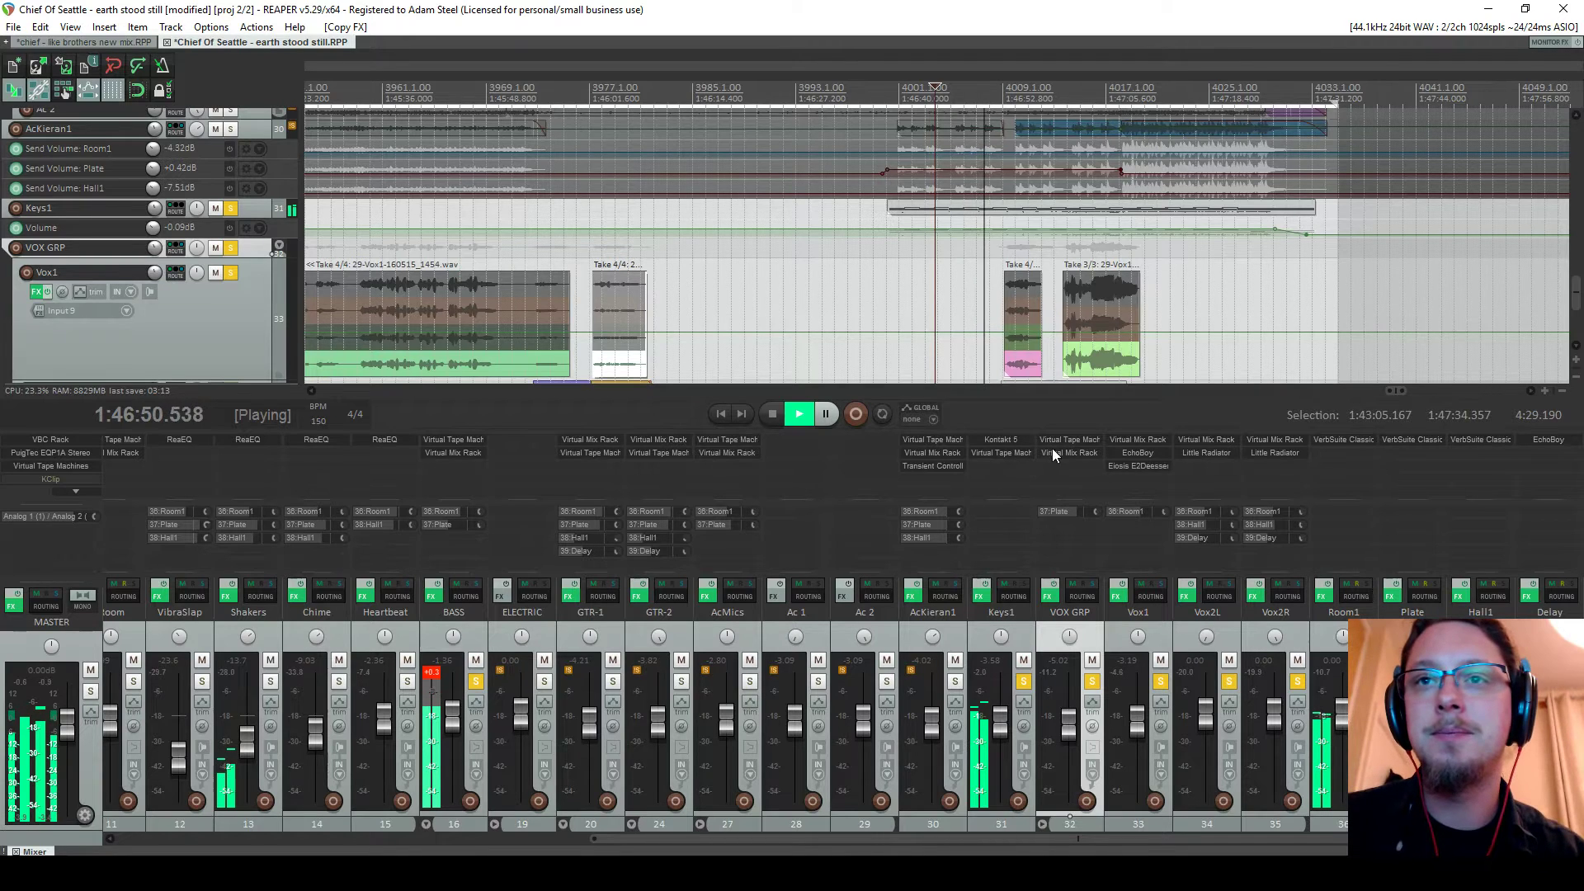
pyautogui.moveTo(1059, 452); pyautogui.dragTo(1011, 467)
# Remove The Monster from the Virtual Mix Rack on Keys1 and reset the Virtual Mixbuss input to 0
pyautogui.click(1009, 463)
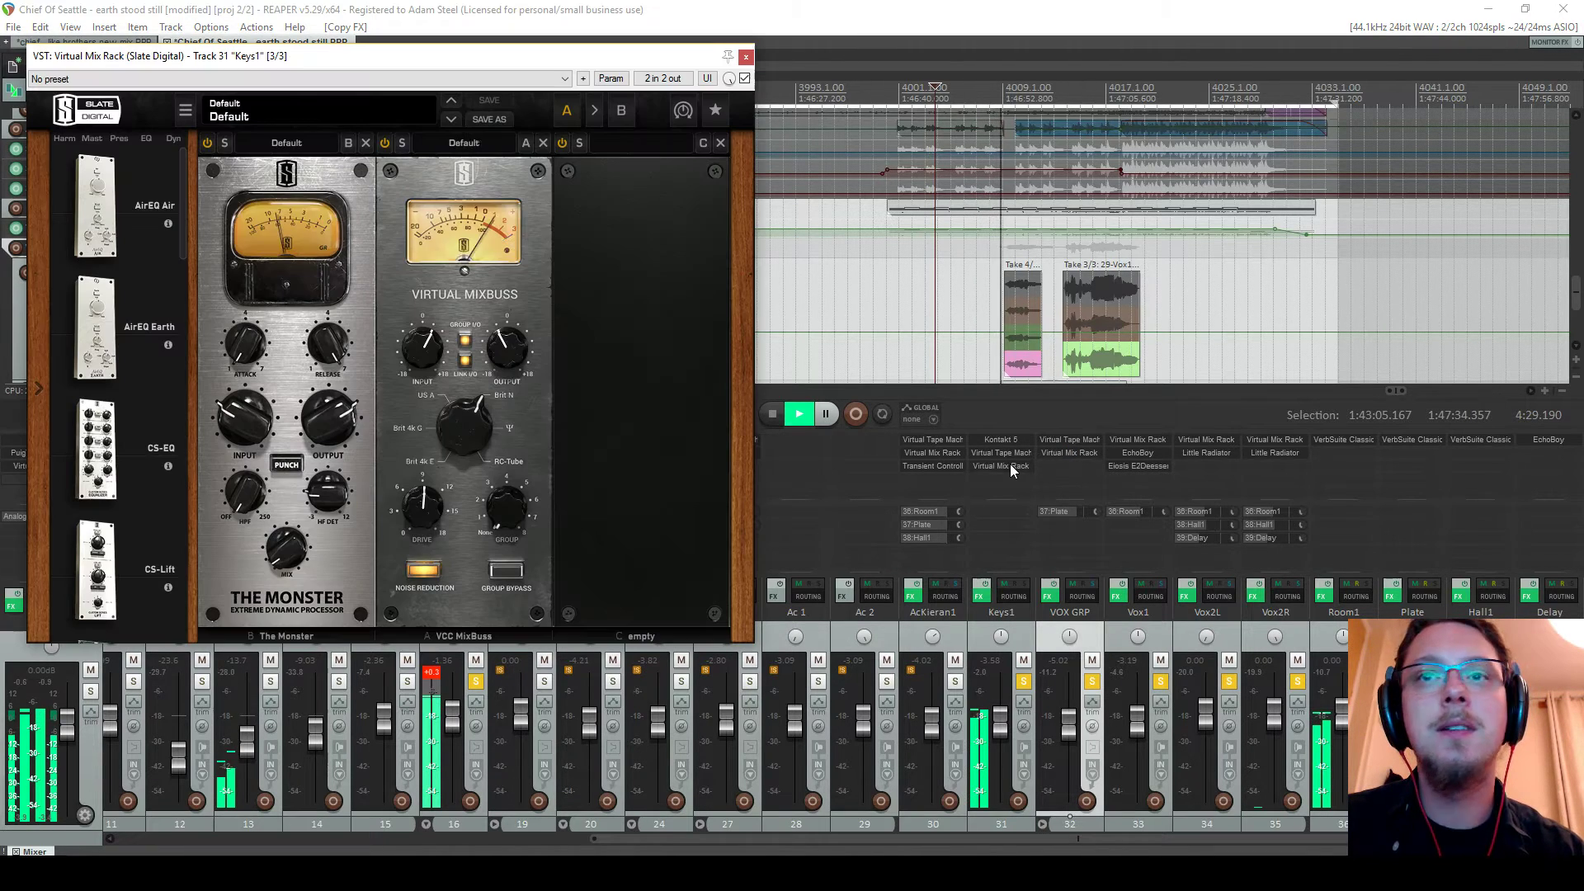
pyautogui.click(365, 142)
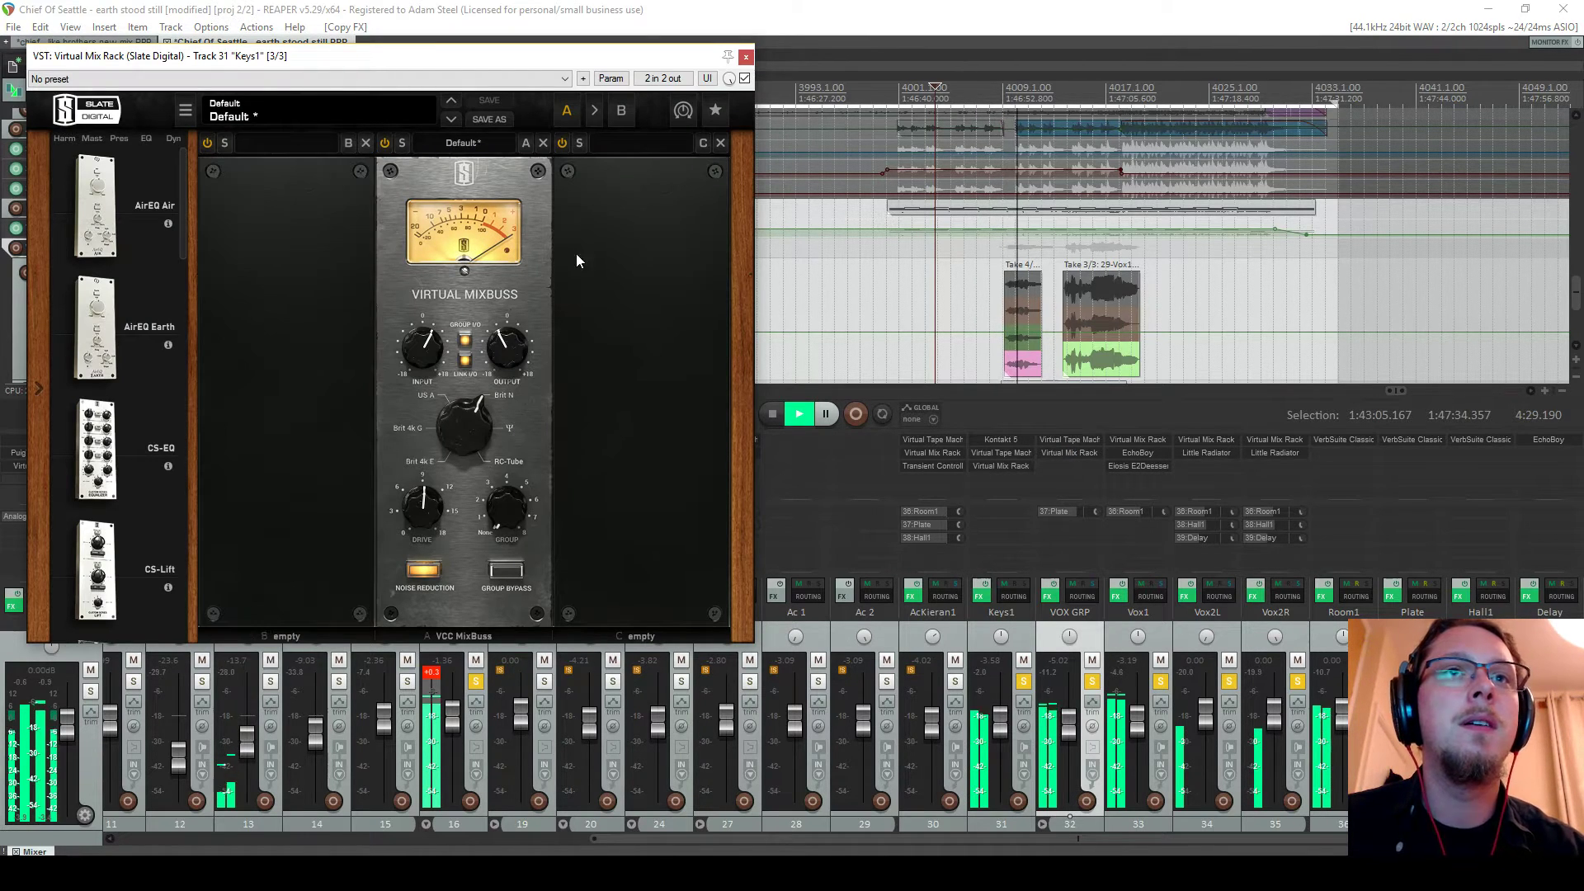
pyautogui.doubleClick(428, 346)
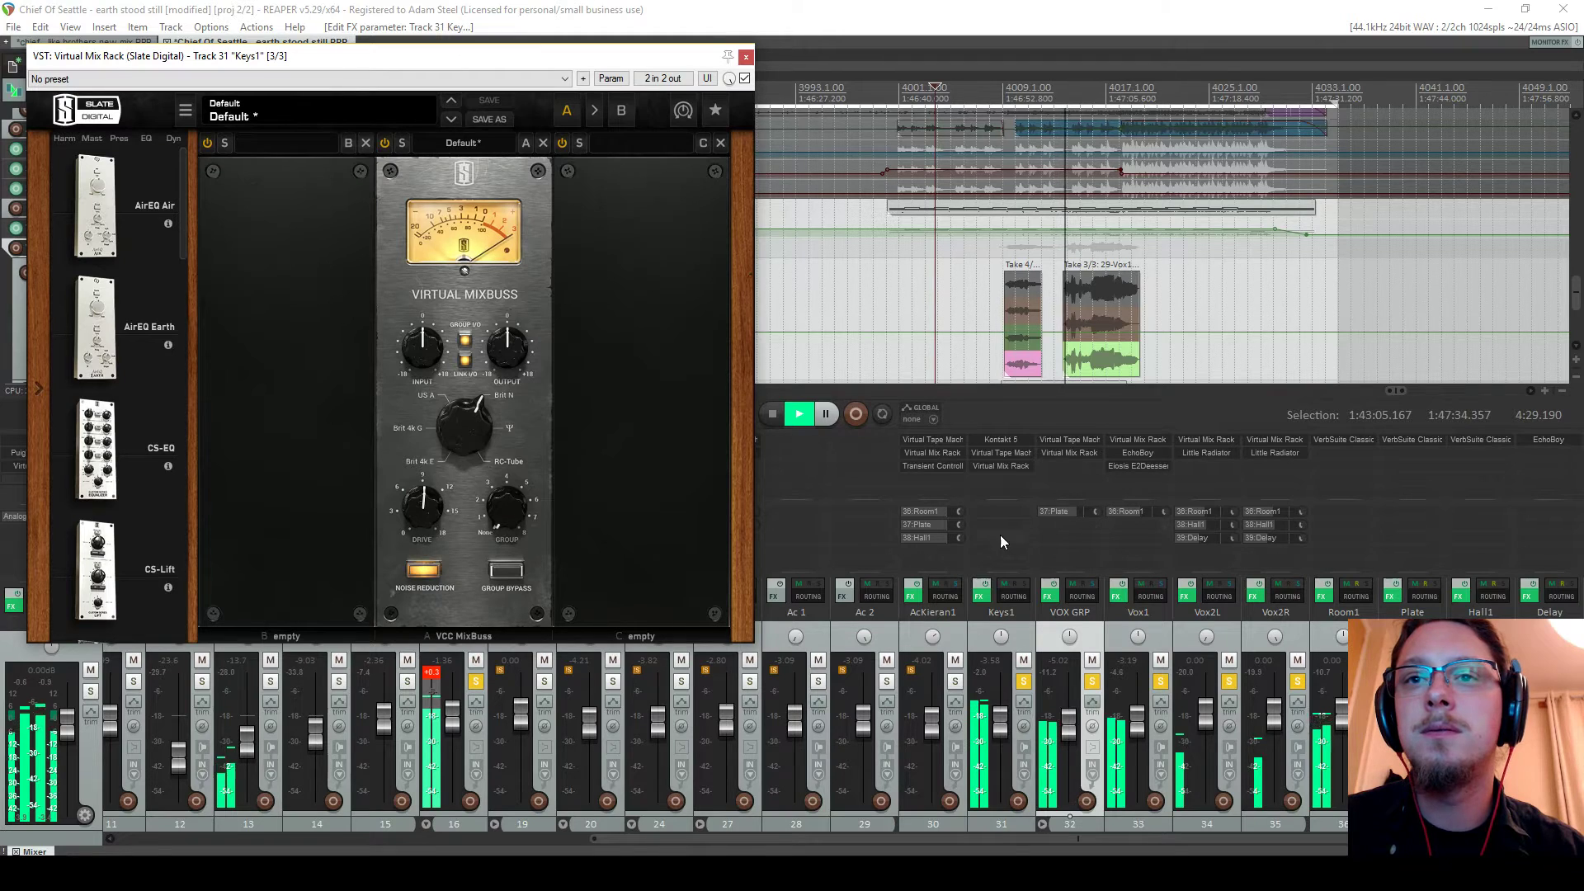
# Create a send from Keys1 to the Plate reverb, adjust its level, and rebalance the Keys1 volume
pyautogui.moveTo(998, 529); pyautogui.dragTo(1415, 523)
pyautogui.moveTo(1026, 512); pyautogui.dragTo(1021, 511)
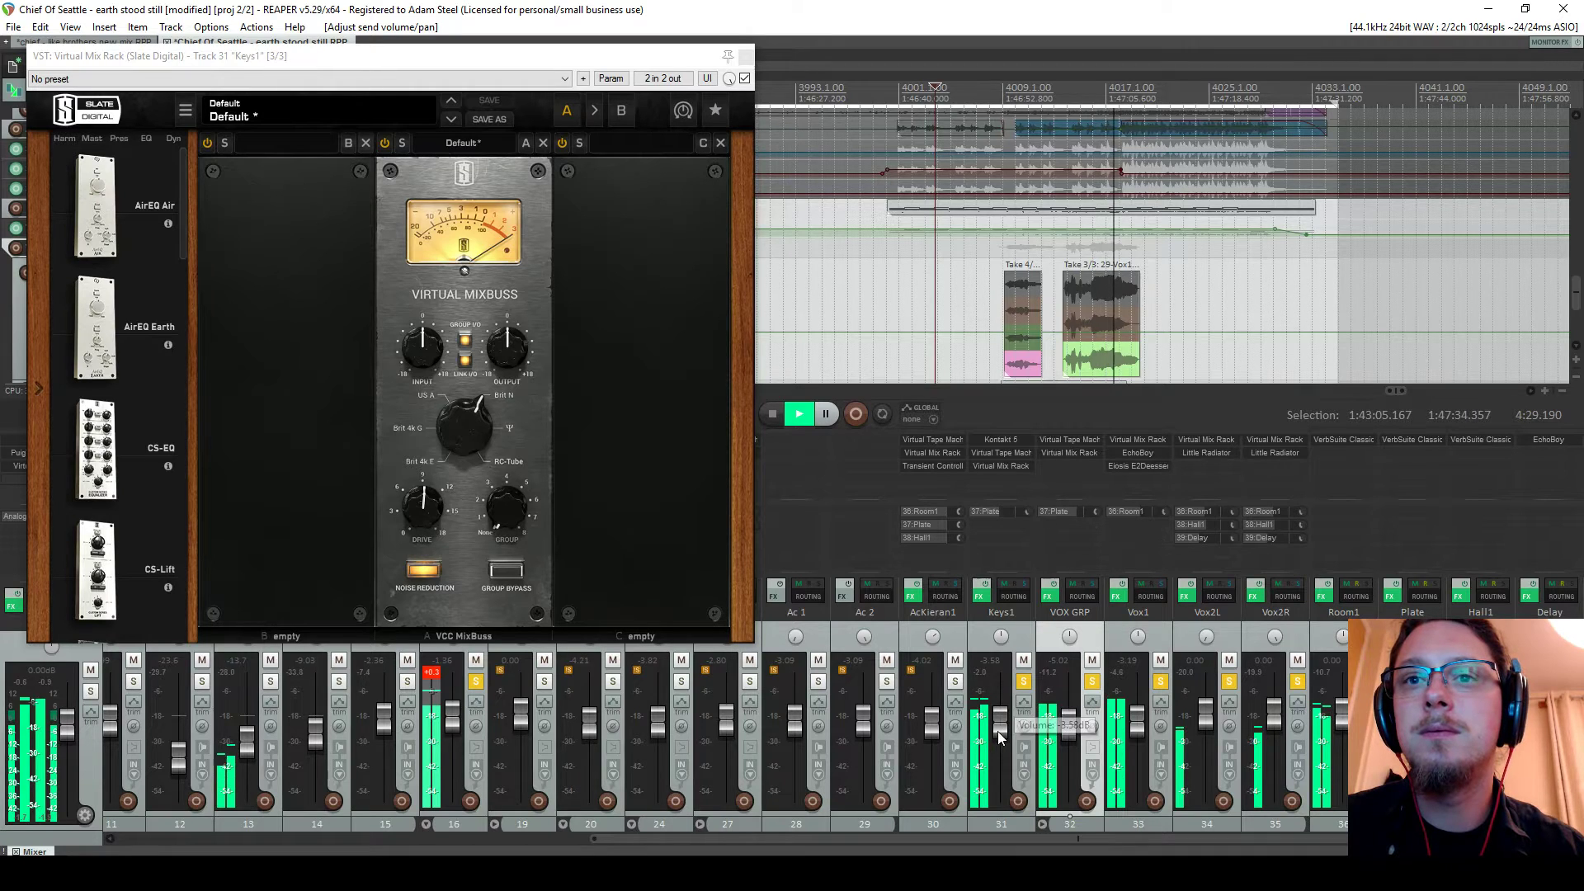
pyautogui.moveTo(1001, 711); pyautogui.dragTo(1004, 732)
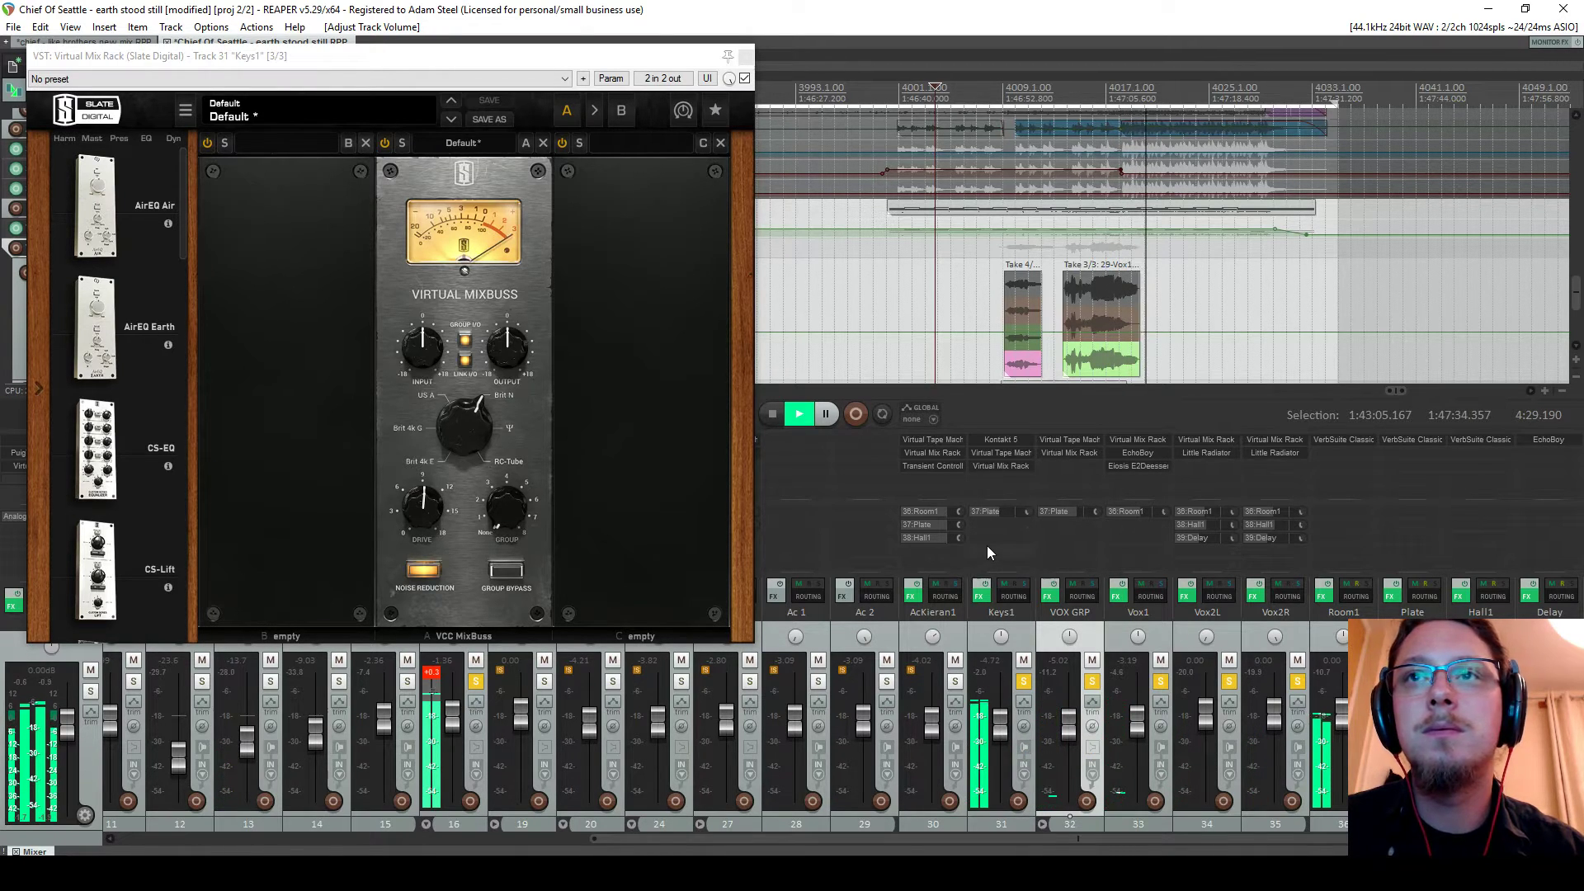
# Replay from about bar 4017 and enlarge the Keys1 track so its MIDI item and volume envelope are readable
pyautogui.click(1138, 92)
pyautogui.moveTo(649, 60); pyautogui.dragTo(1007, 288)
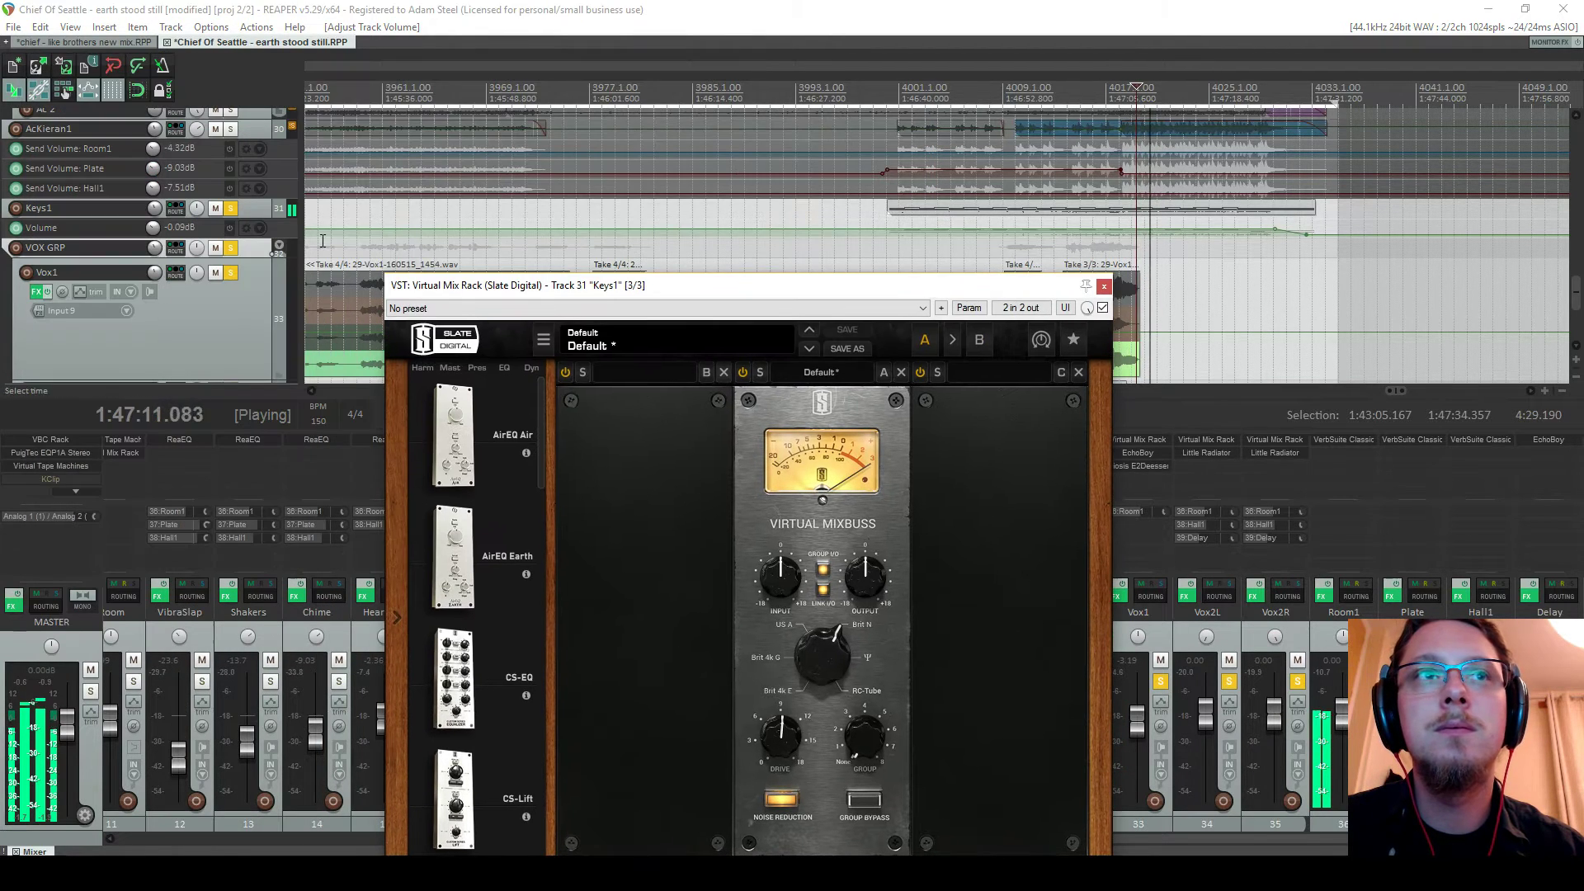
pyautogui.moveTo(181, 218); pyautogui.dragTo(182, 293)
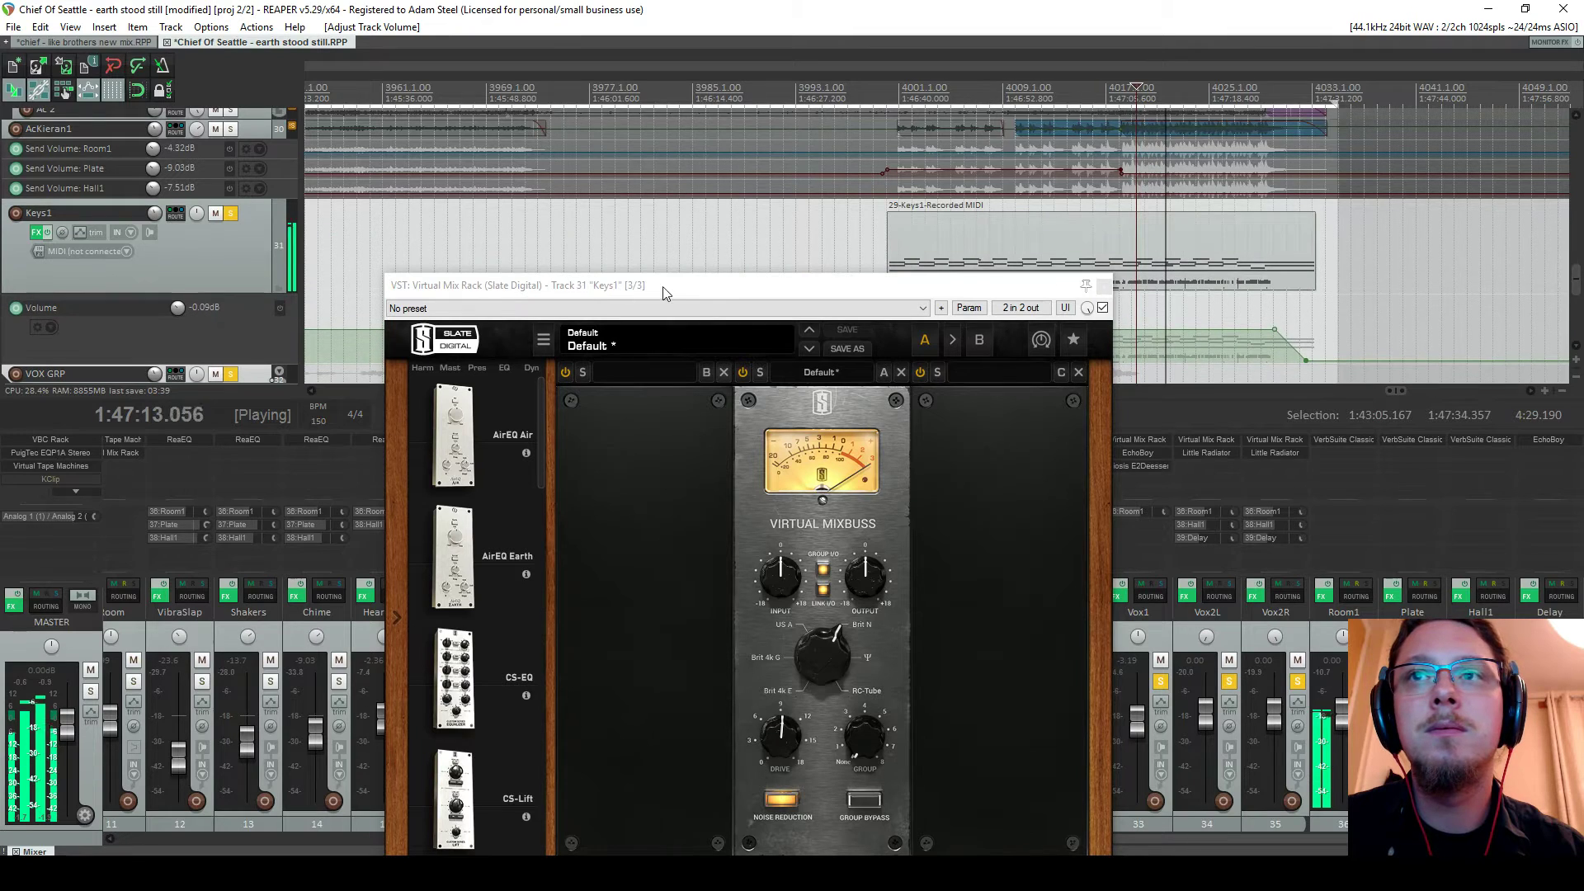
pyautogui.moveTo(685, 286); pyautogui.dragTo(493, 166)
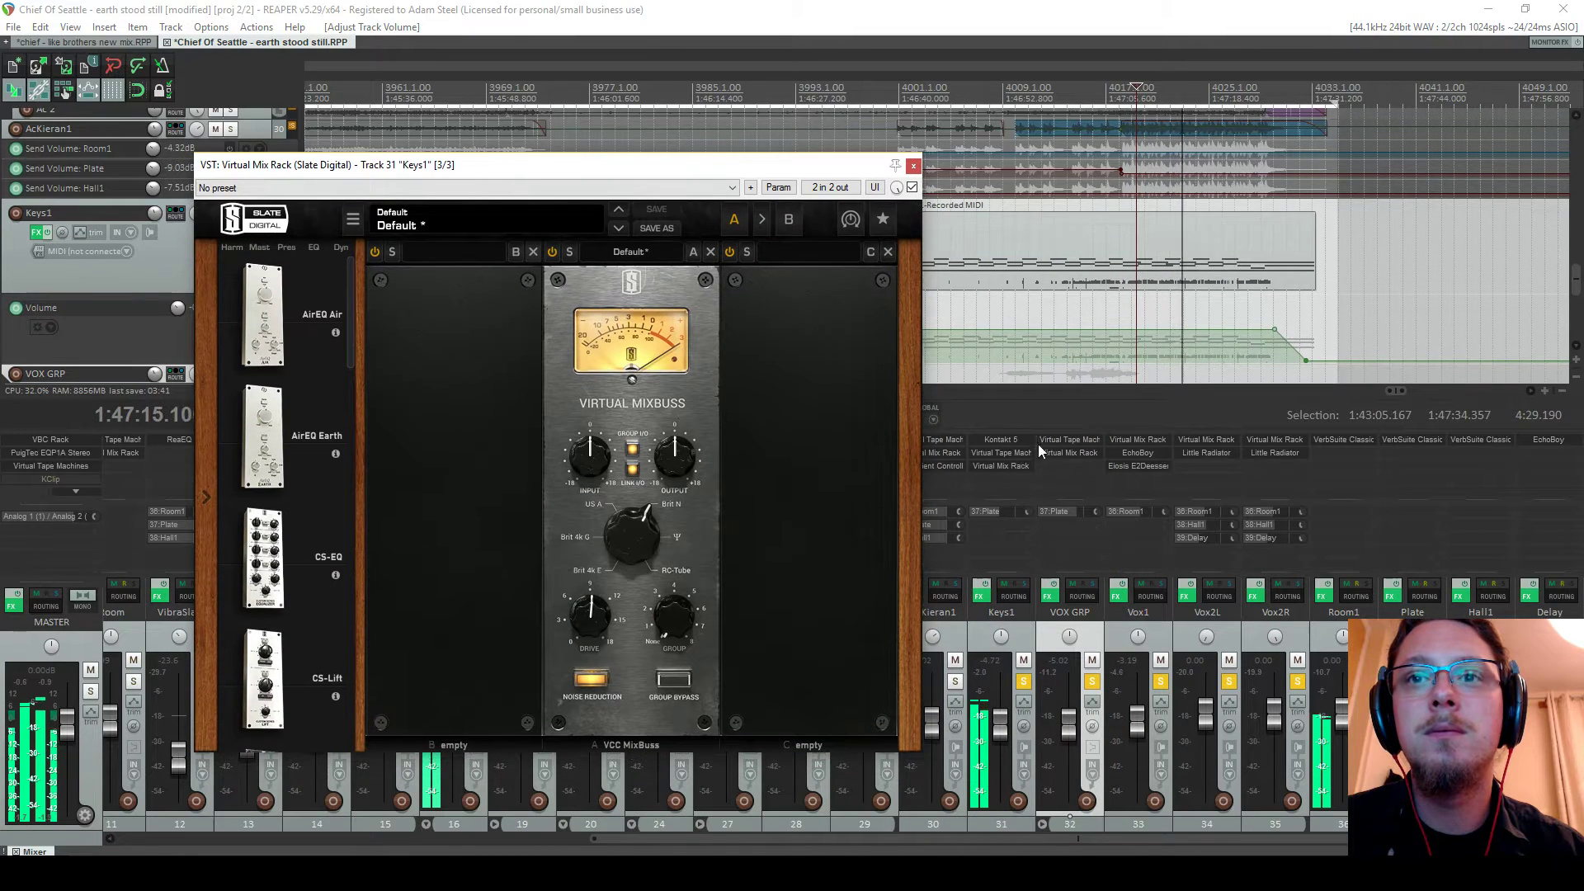
# Inspect the Kontakt 5 organ instrument on Keys1 and close it
pyautogui.click(1012, 442)
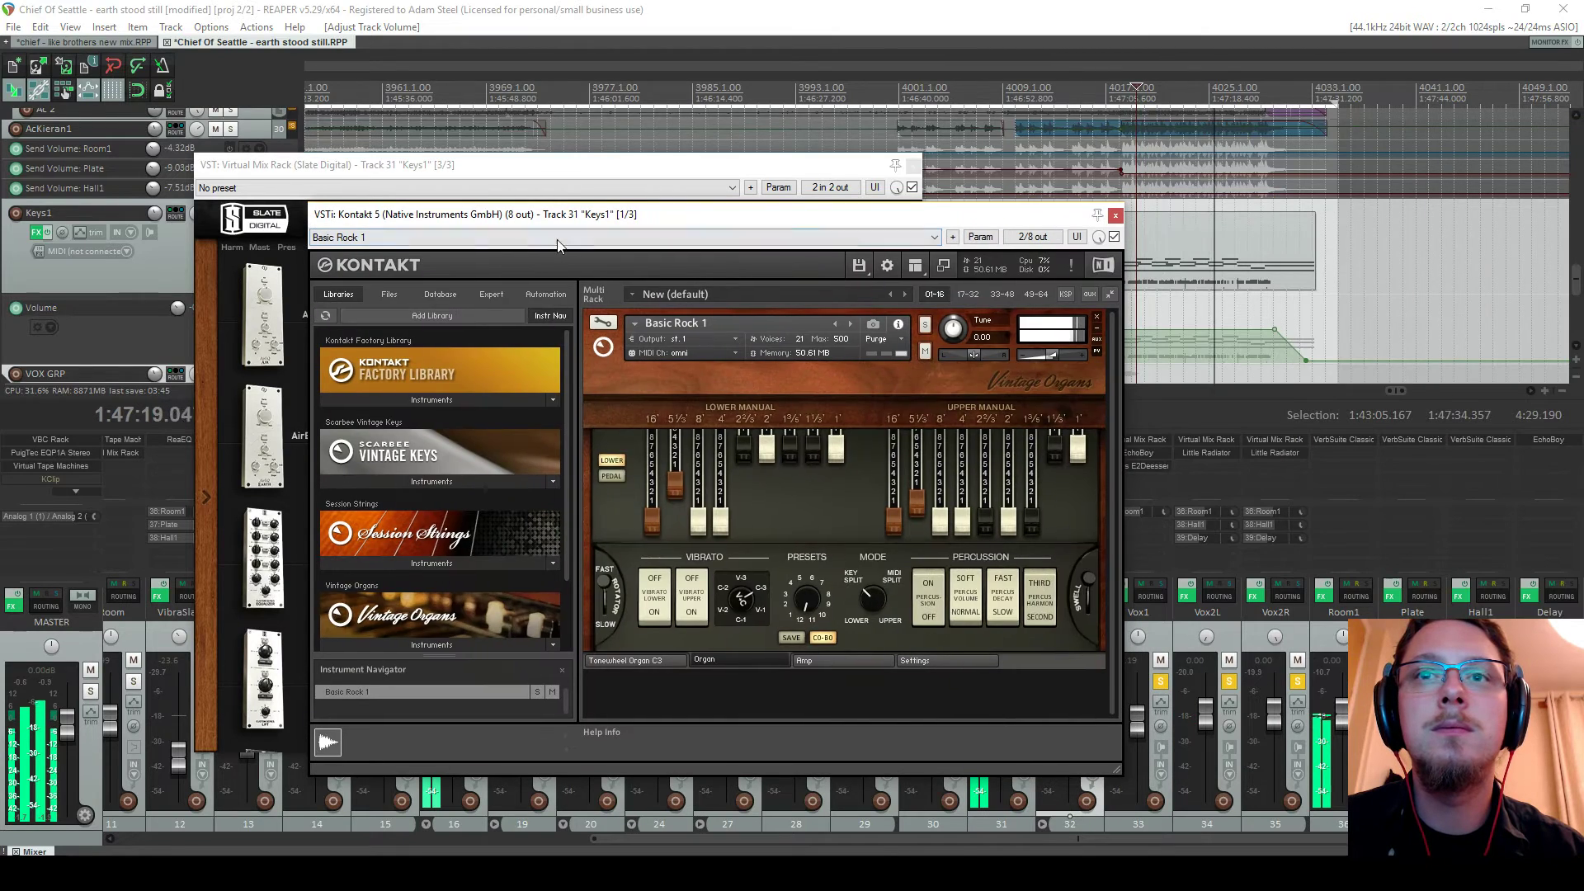
pyautogui.moveTo(802, 214); pyautogui.dragTo(628, 195)
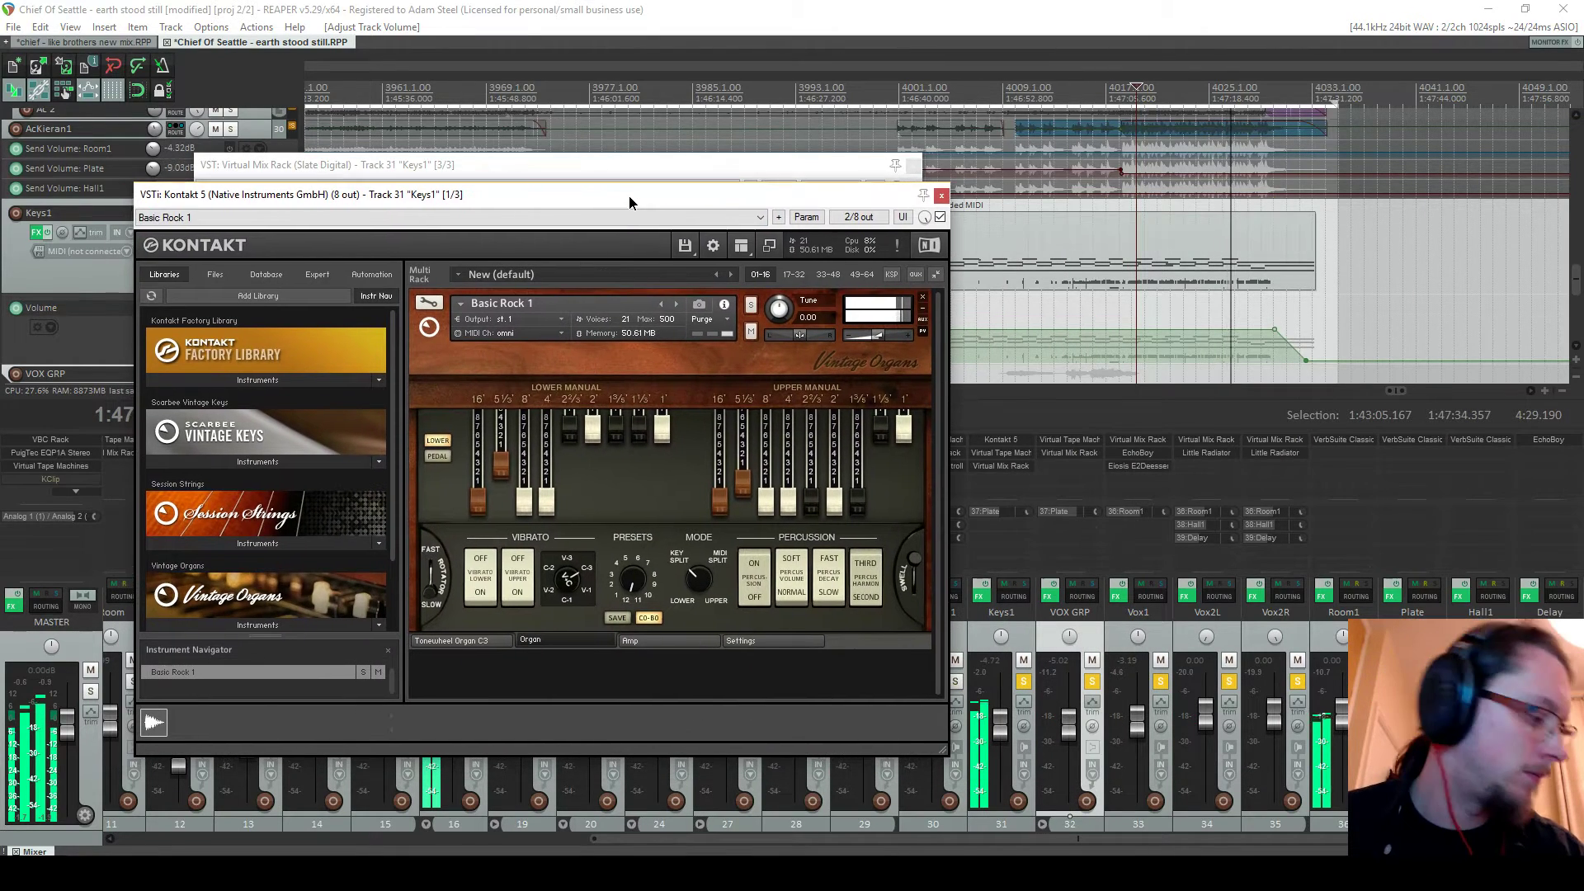
pyautogui.click(941, 195)
# Add an FG-401 compressor to the empty first slot of the Keys1 mix rack and tune its threshold during playback
pyautogui.scroll(-6, 336, 438)
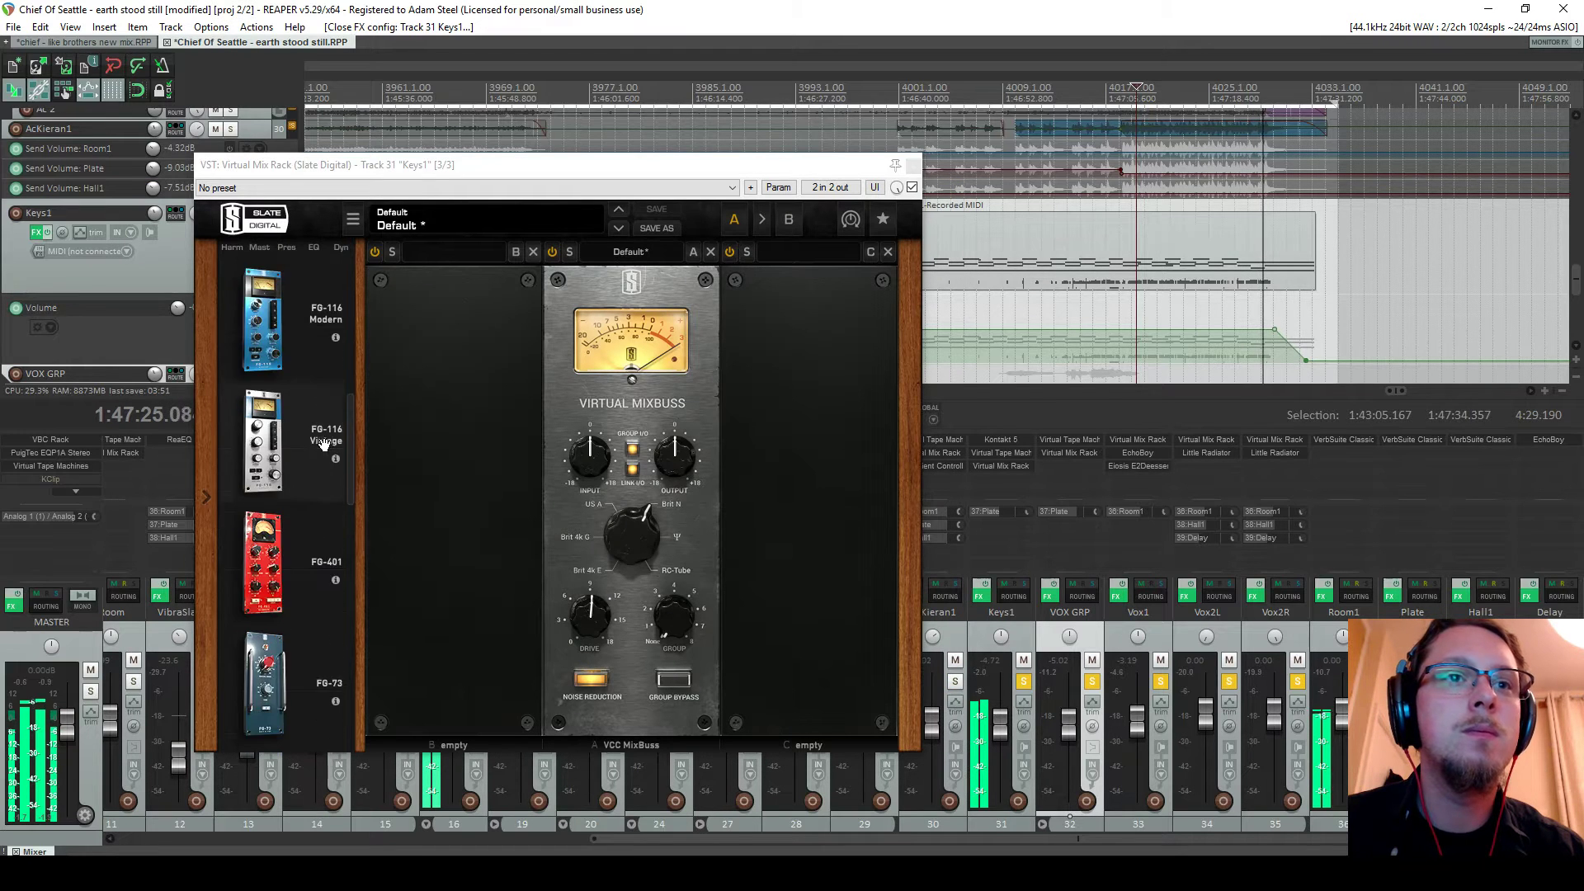
pyautogui.moveTo(279, 371); pyautogui.dragTo(436, 402)
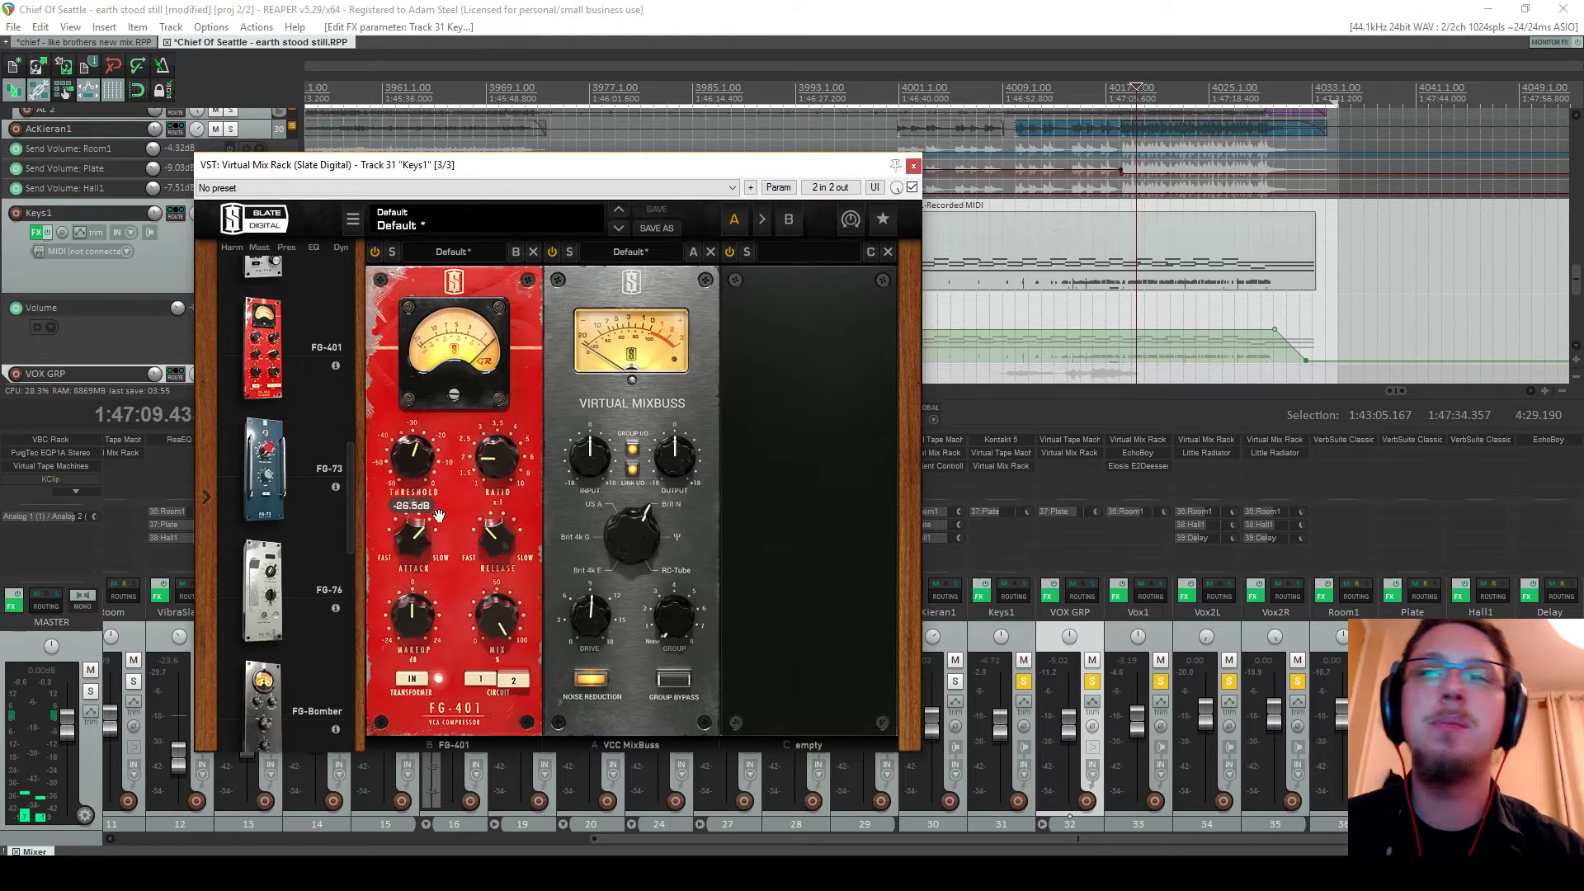
pyautogui.click(937, 92)
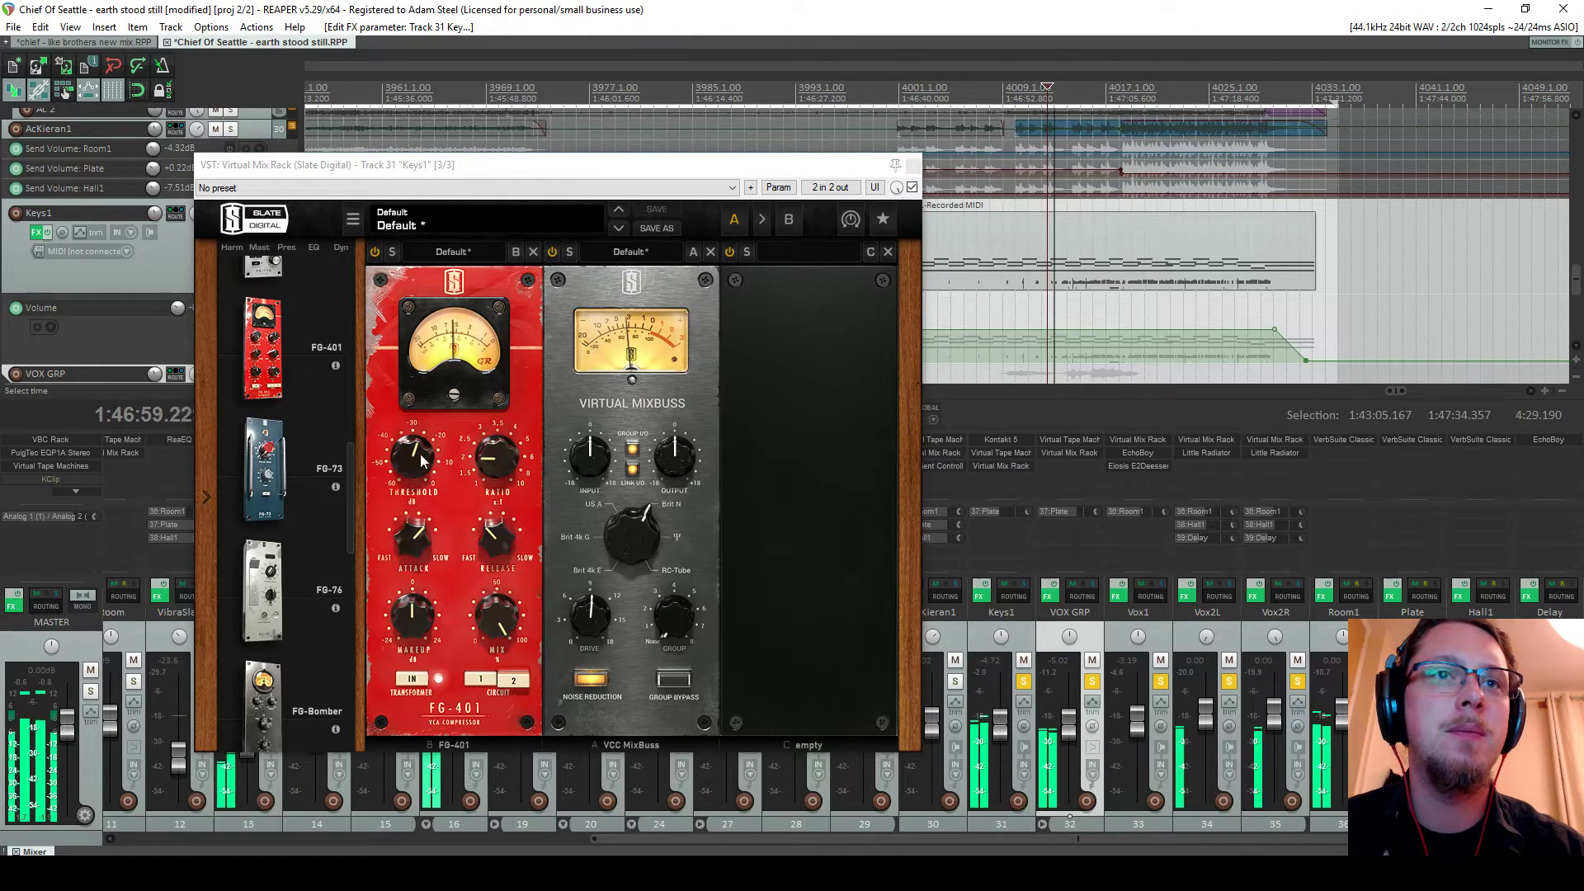
pyautogui.moveTo(419, 454)
pyautogui.mouseDown()
pyautogui.moveTo(433, 429)
pyautogui.moveTo(435, 443)
pyautogui.mouseUp()
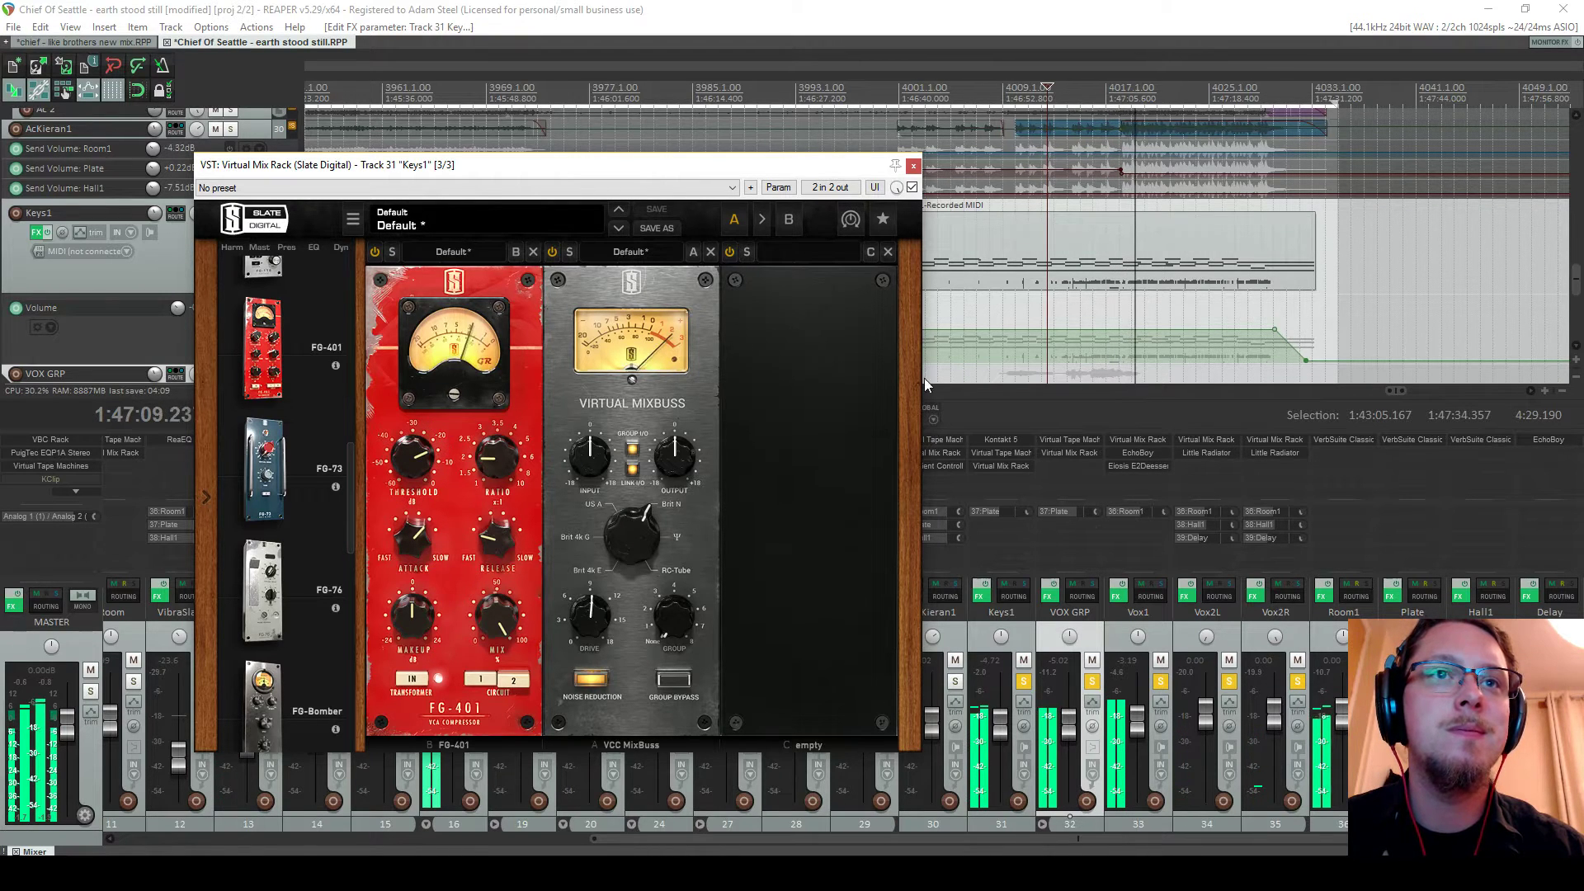
# Open the Kontakt instrument on Keys1 and the track's recorded MIDI item from about bar 4017 for editing
pyautogui.click(1002, 440)
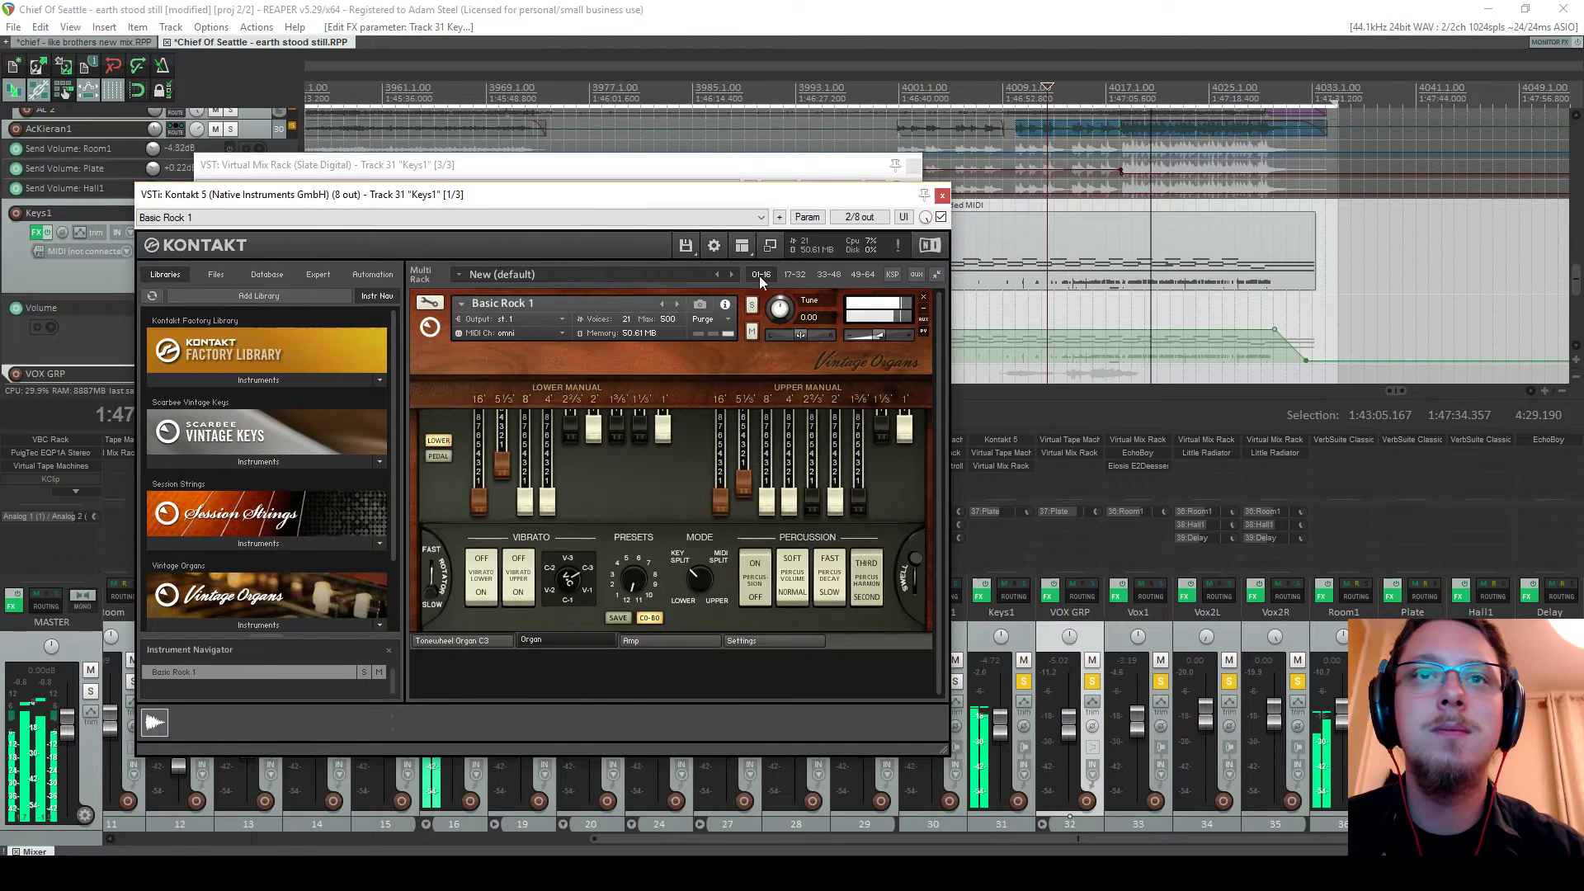
pyautogui.moveTo(652, 204); pyautogui.dragTo(773, 203)
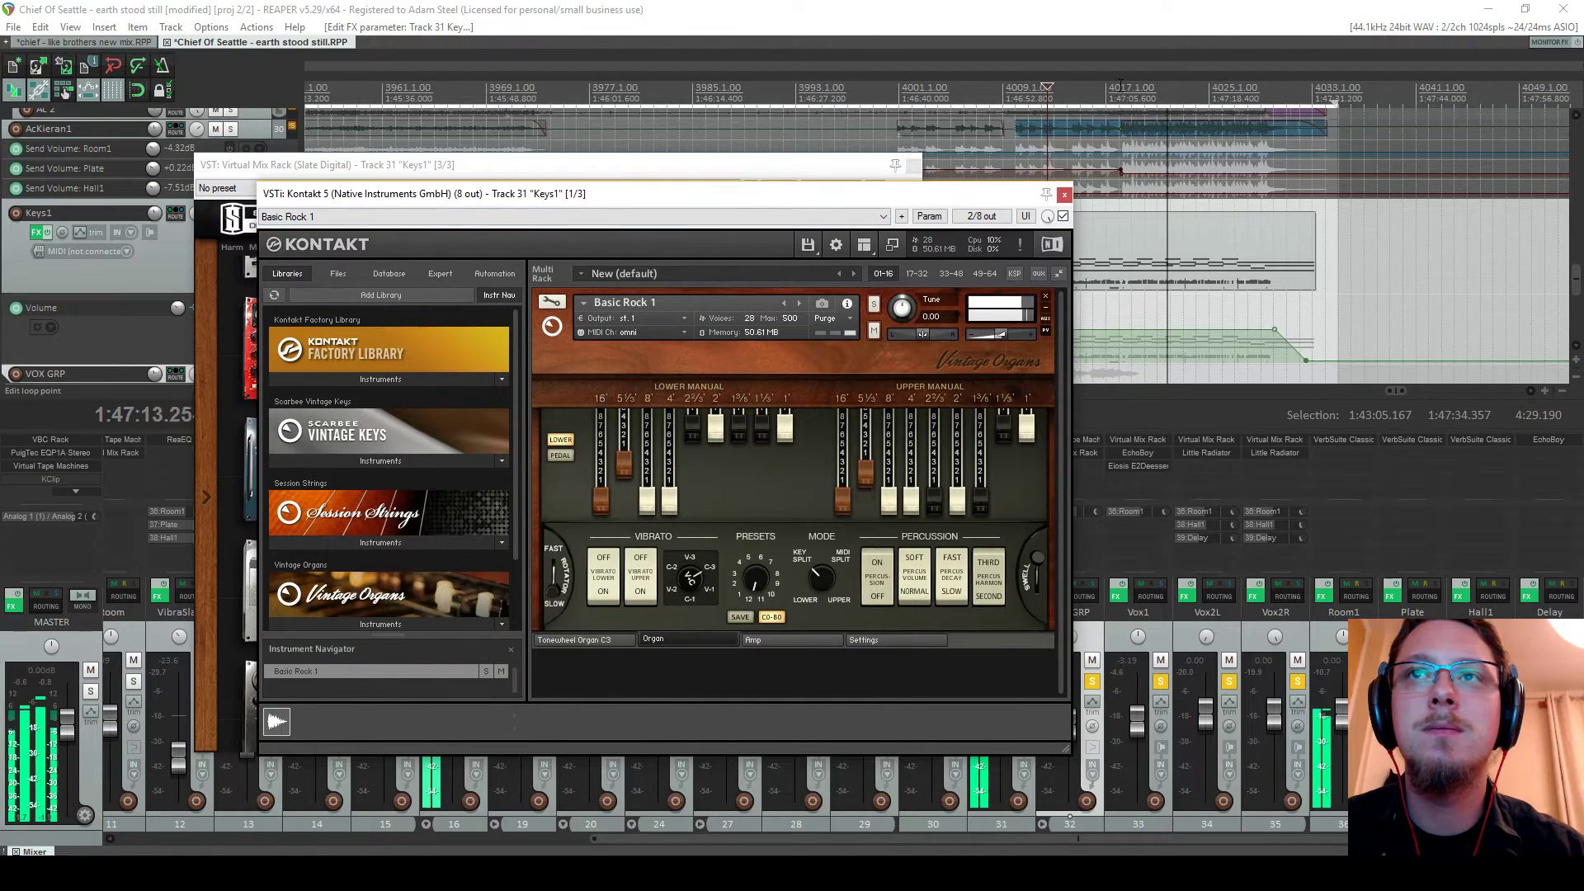
pyautogui.click(1140, 260)
pyautogui.doubleClick(1141, 261)
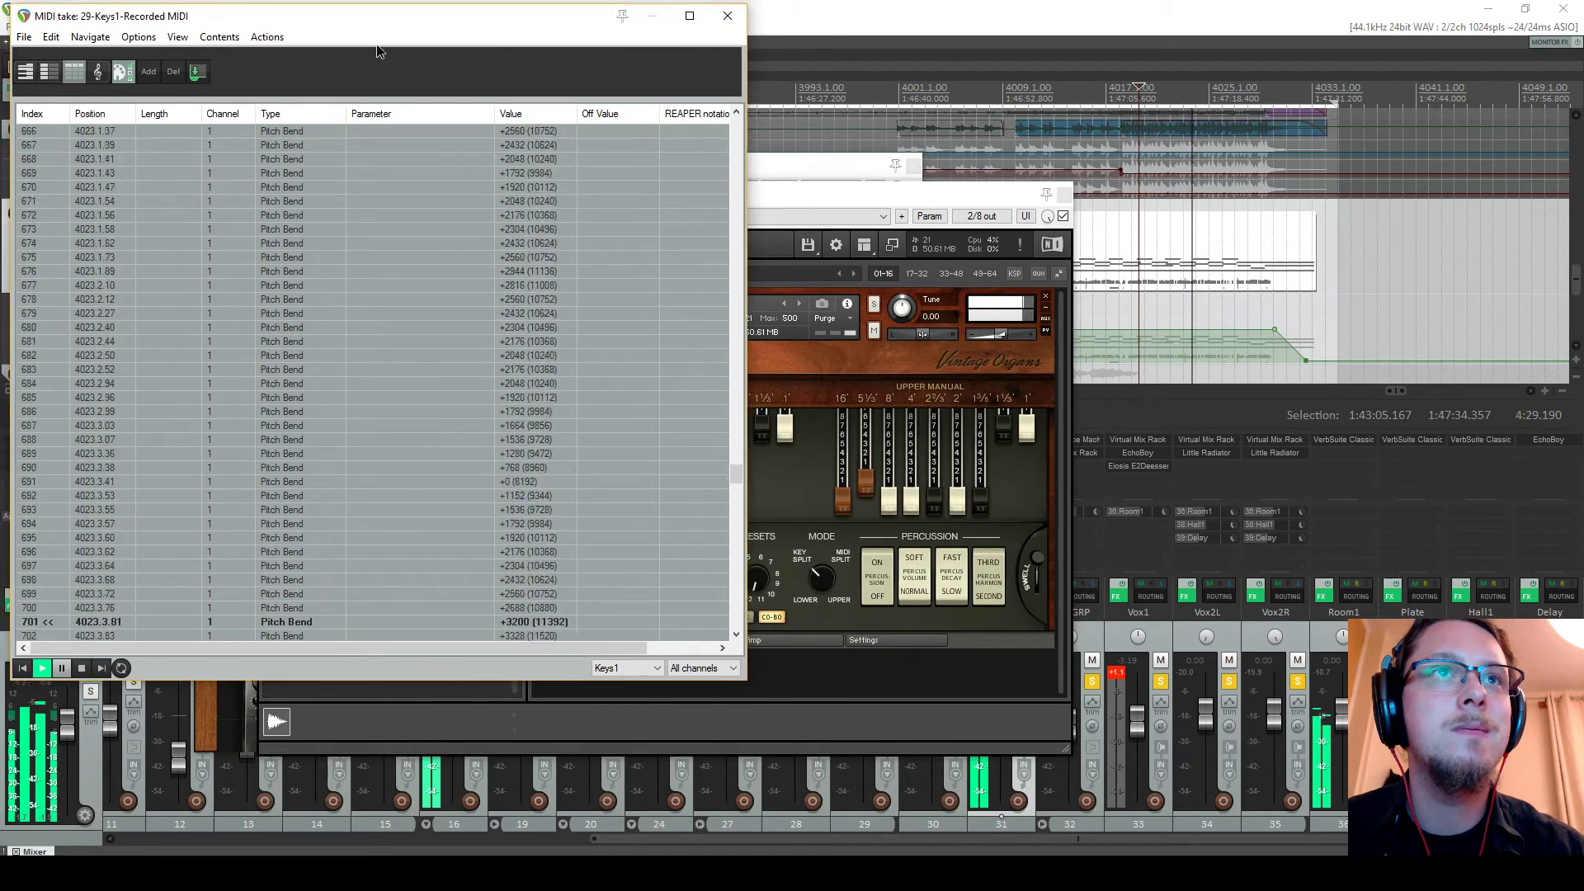
pyautogui.moveTo(322, 16); pyautogui.dragTo(367, 95)
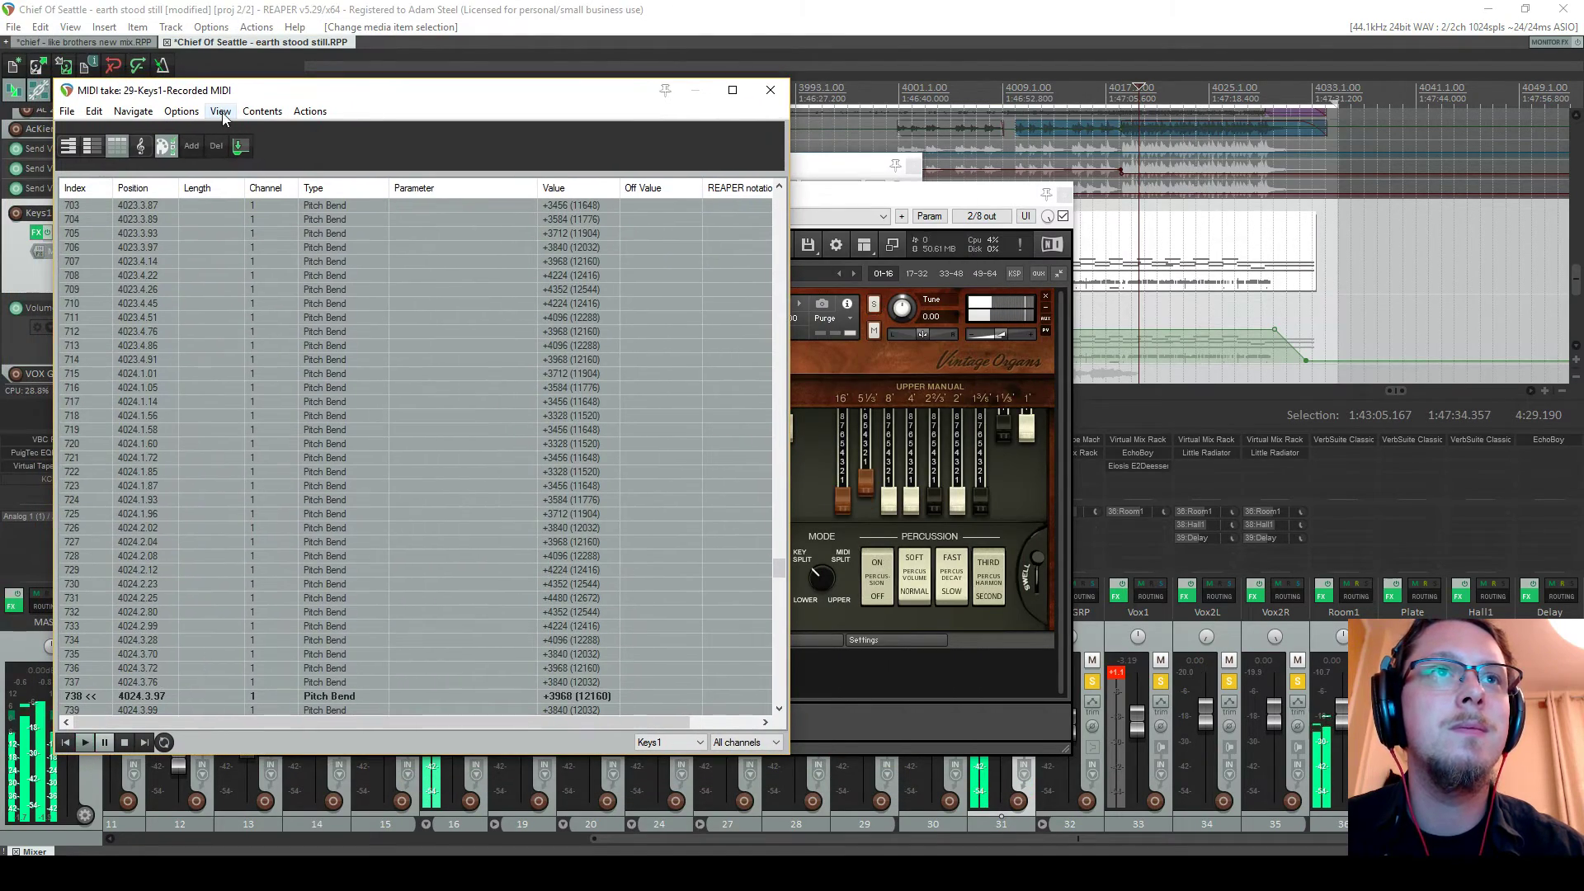
# Switch the MIDI editor from the event list to piano roll mode and display the Pitch lane
pyautogui.click(249, 113)
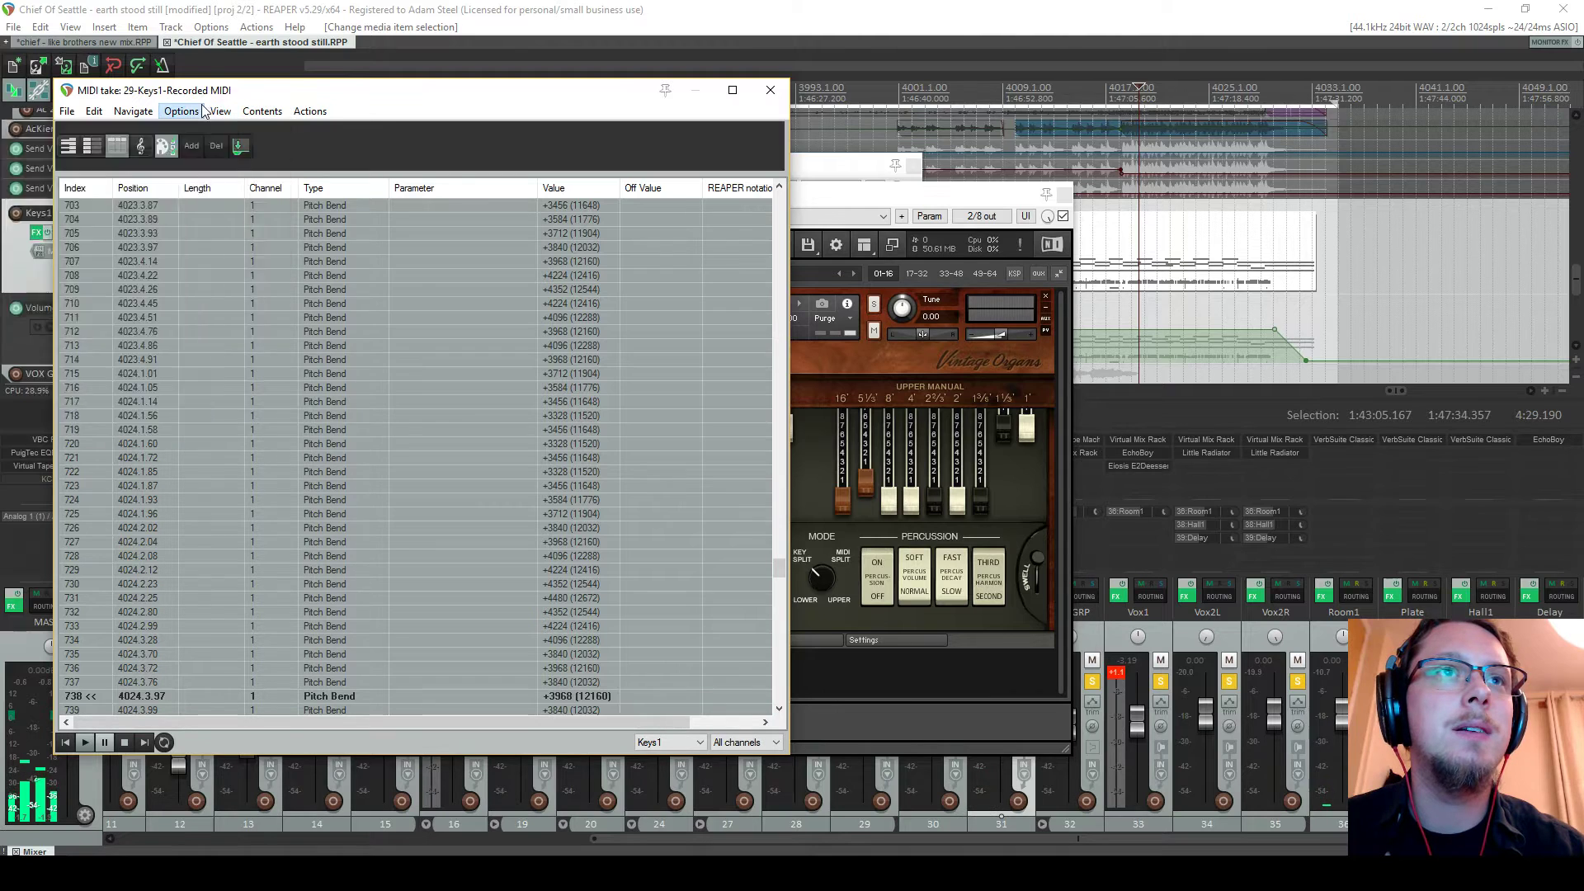
pyautogui.click(183, 113)
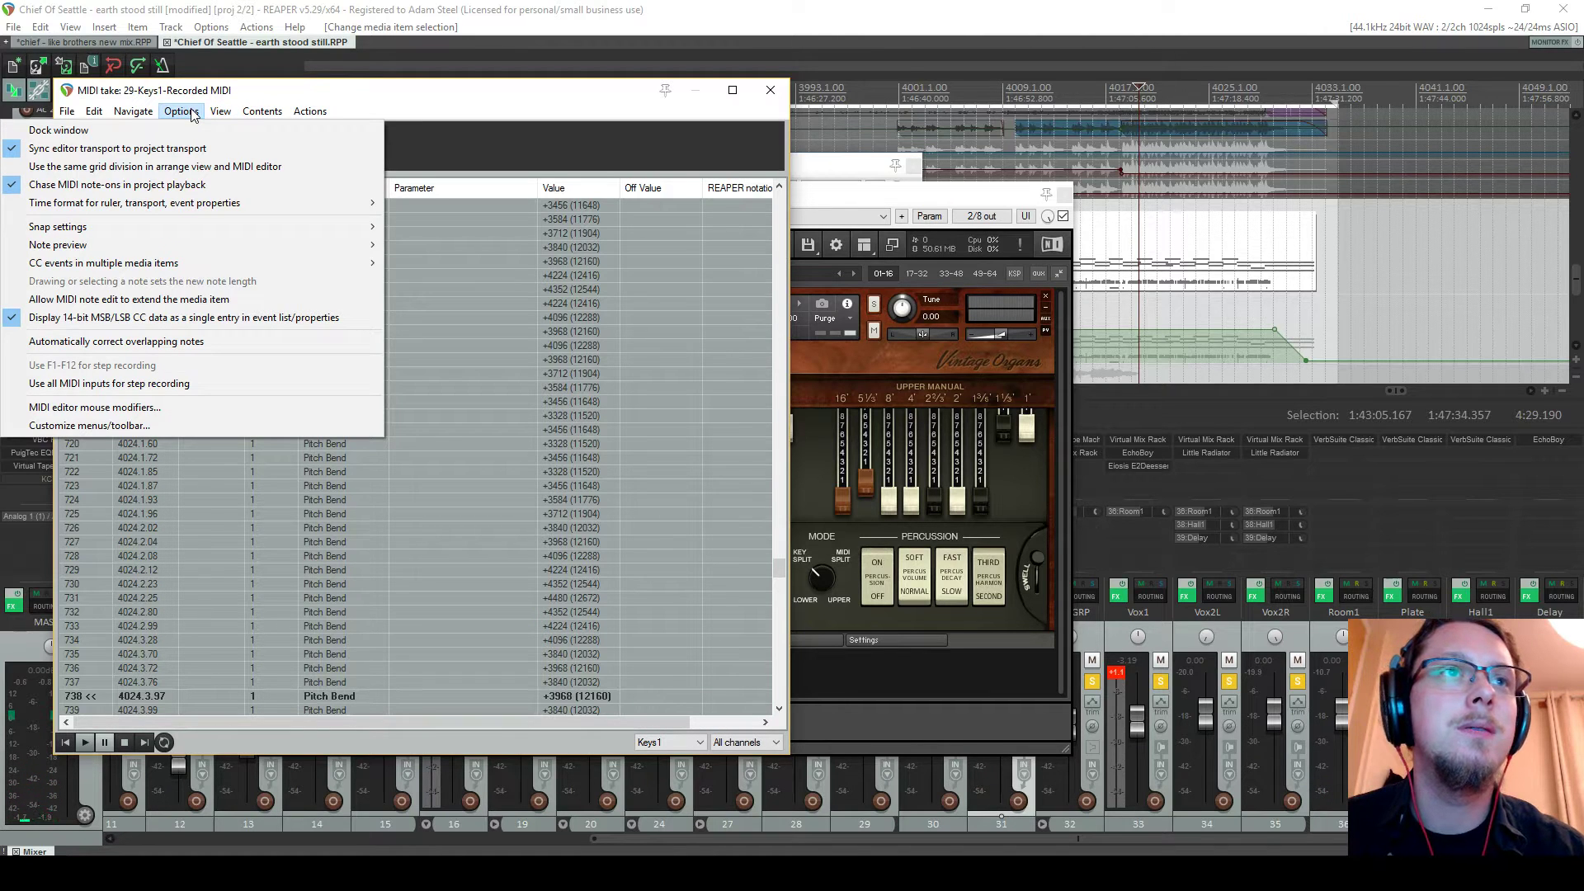
pyautogui.moveTo(221, 111)
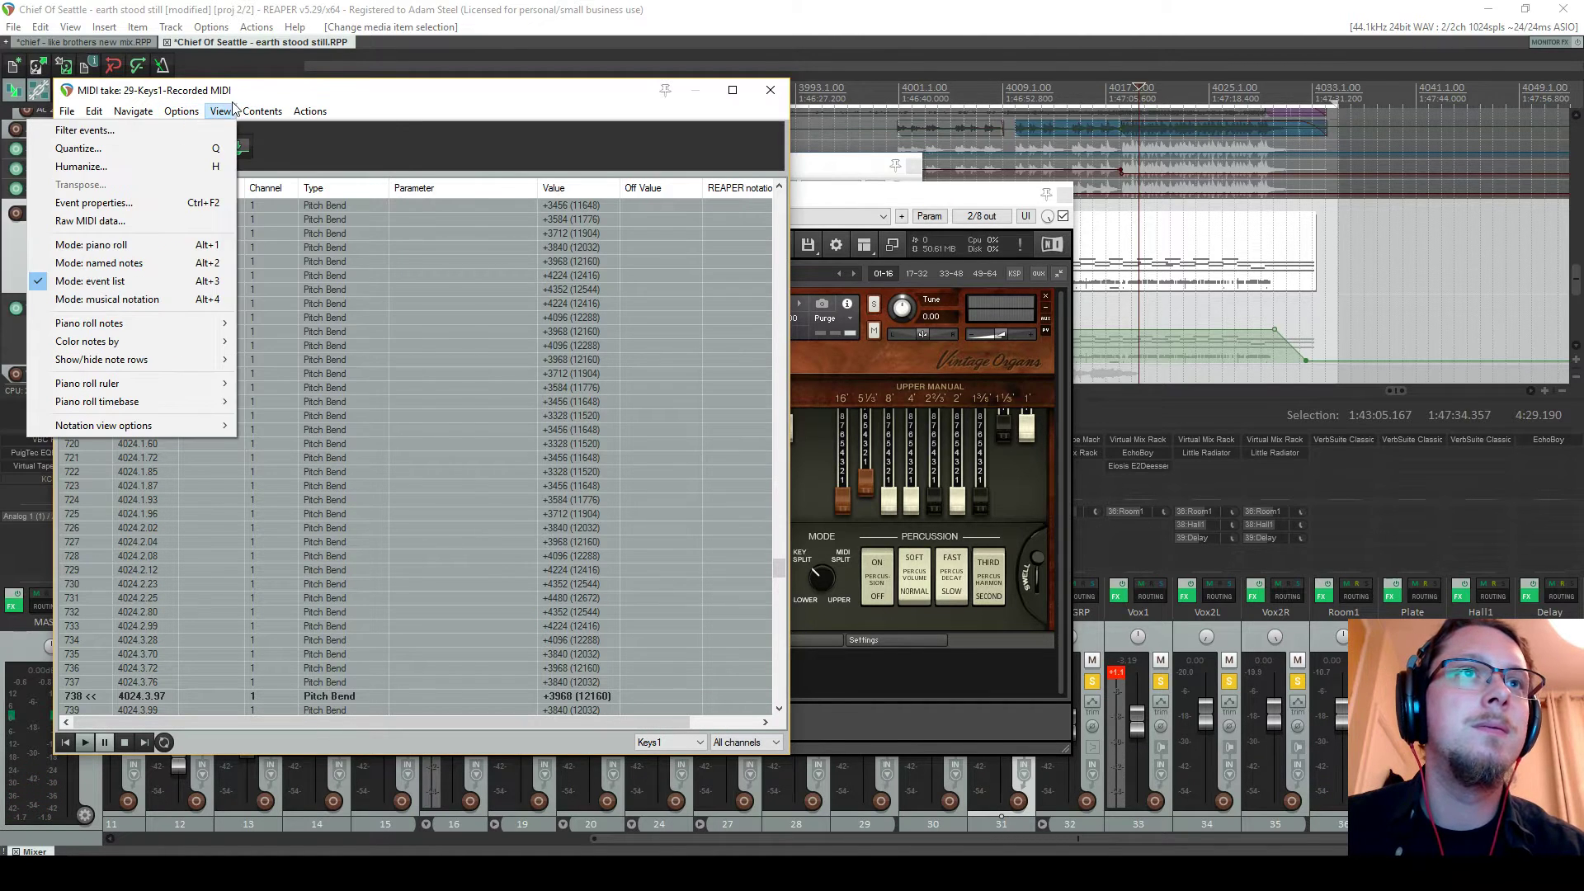
pyautogui.click(176, 248)
pyautogui.click(127, 710)
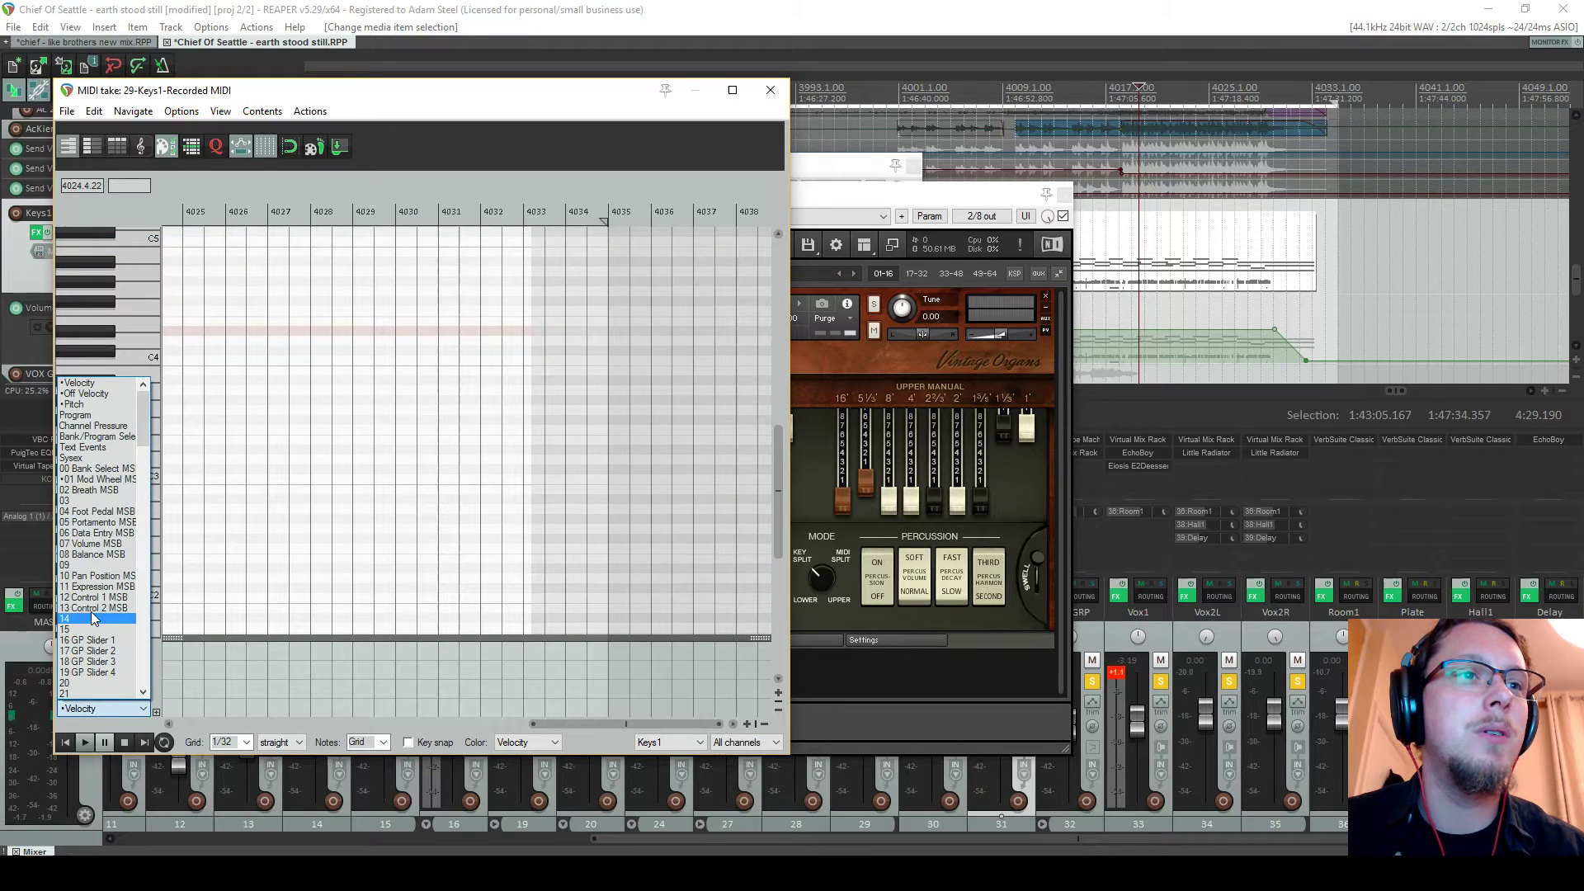
pyautogui.click(80, 405)
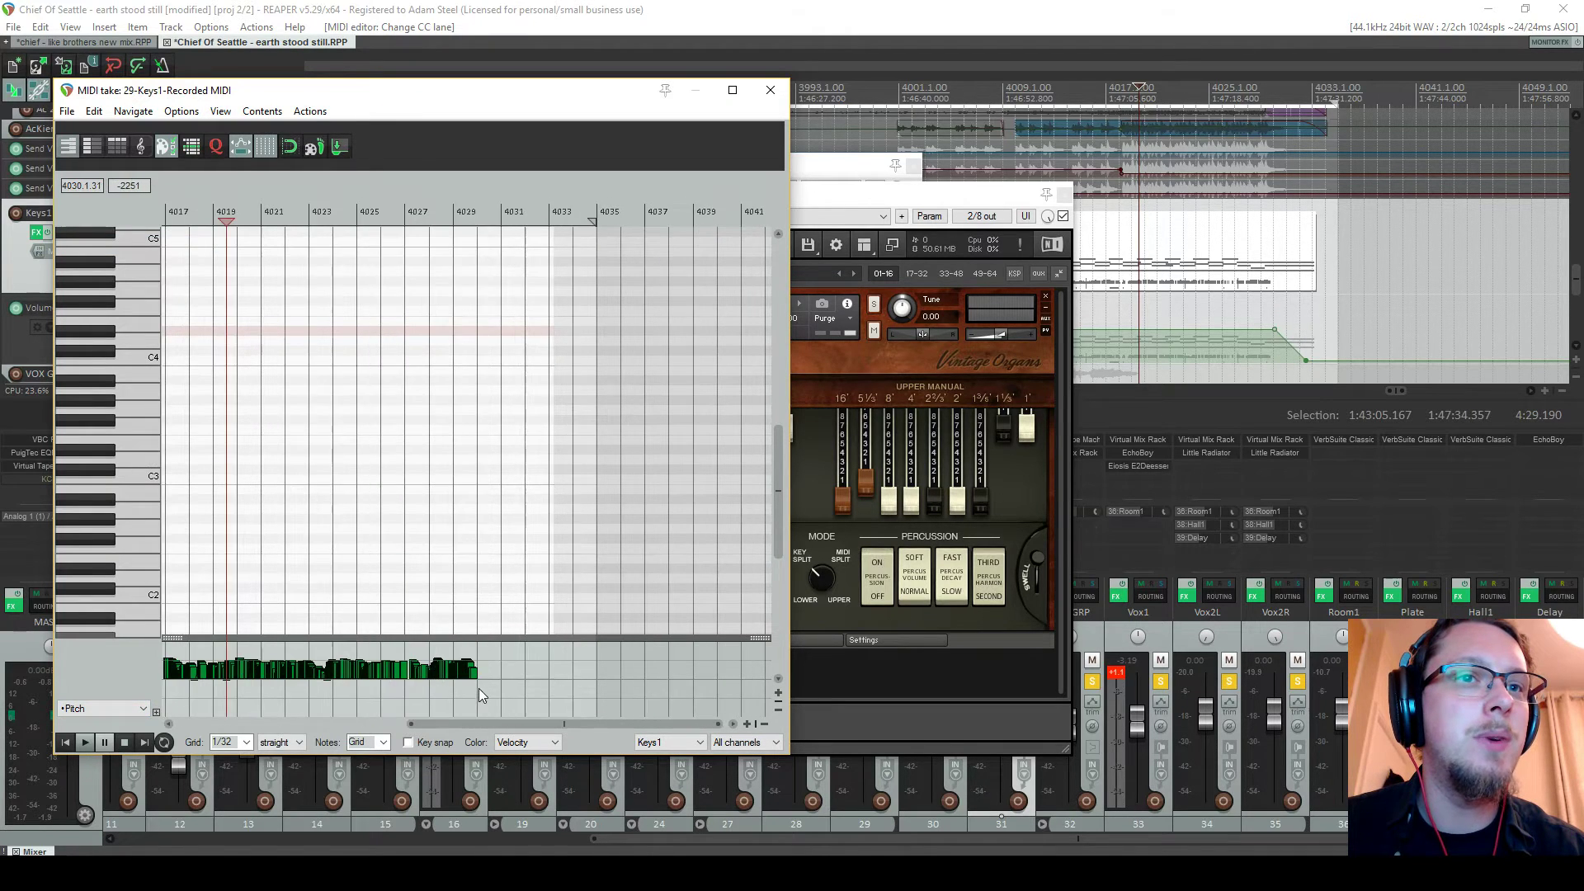
# Delete all pitch bend events from the Keys1 MIDI item, play back the part, and close the MIDI editor
pyautogui.scroll(-3, 479, 688)
pyautogui.hotkey('ctrl', 'a')
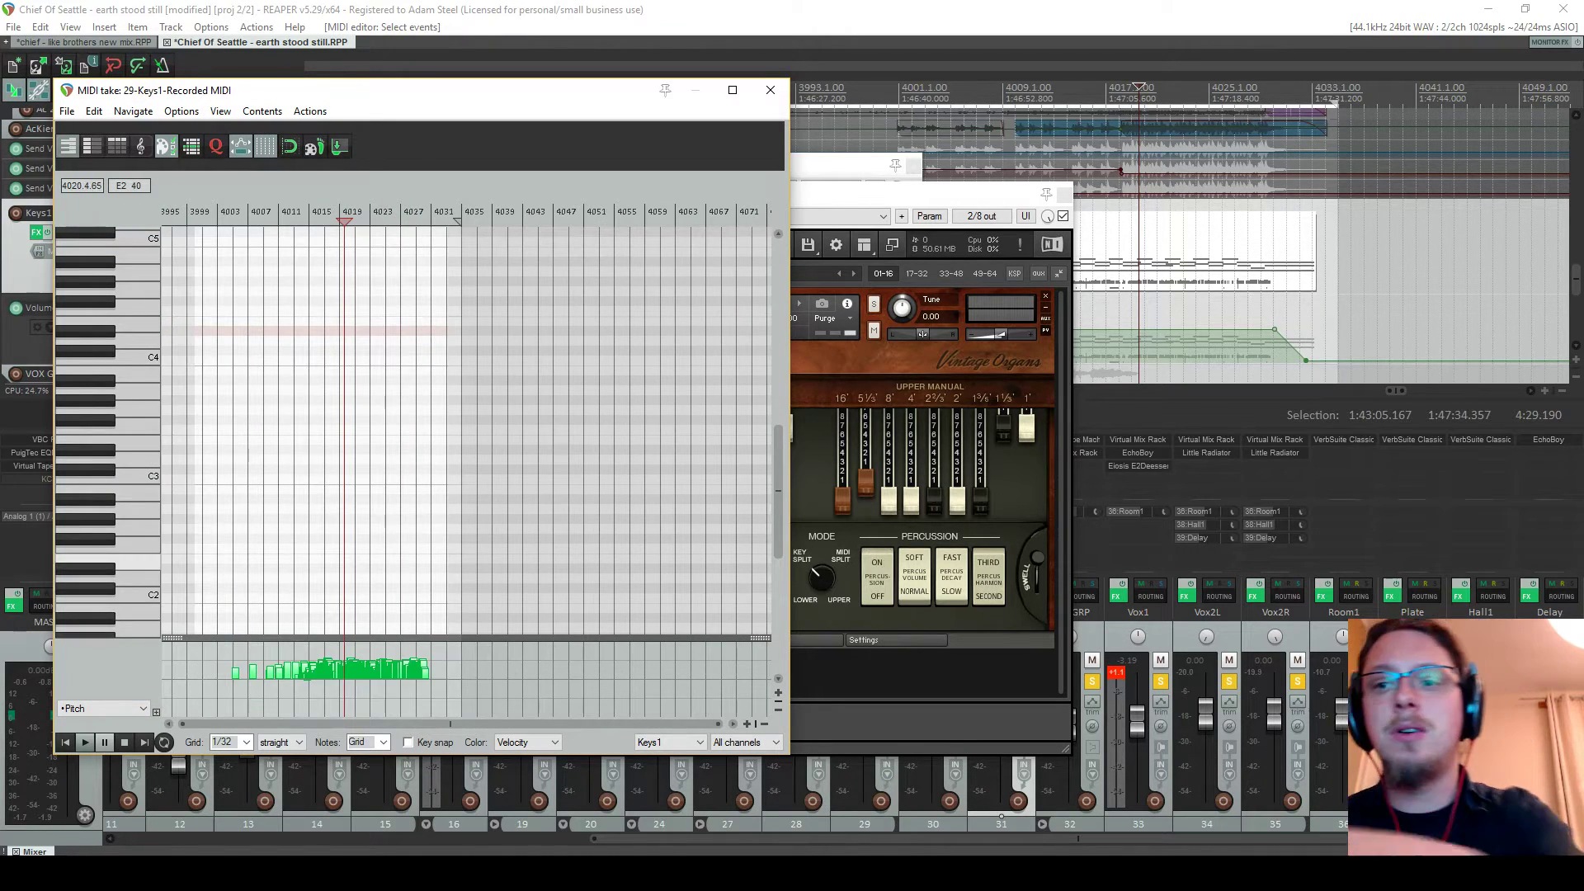
pyautogui.press('Delete')
pyautogui.press('space')
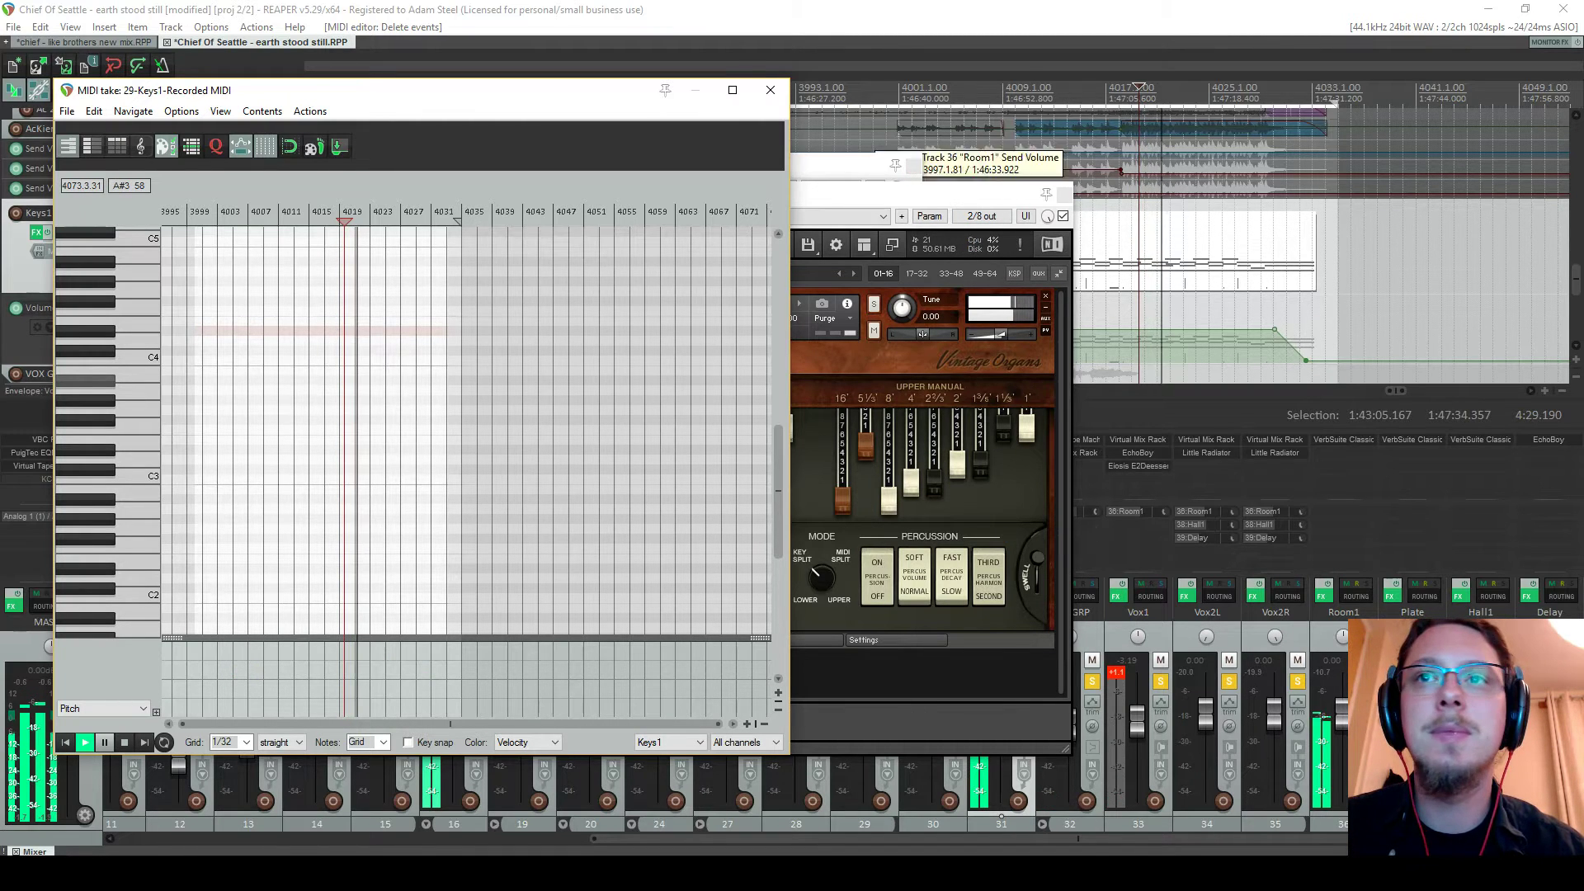
pyautogui.click(770, 90)
# Adjust the Keys1 volume and pull the organ's upper-manual 5 1/3' drawbar further out in Kontakt
pyautogui.moveTo(1043, 195); pyautogui.dragTo(858, 159)
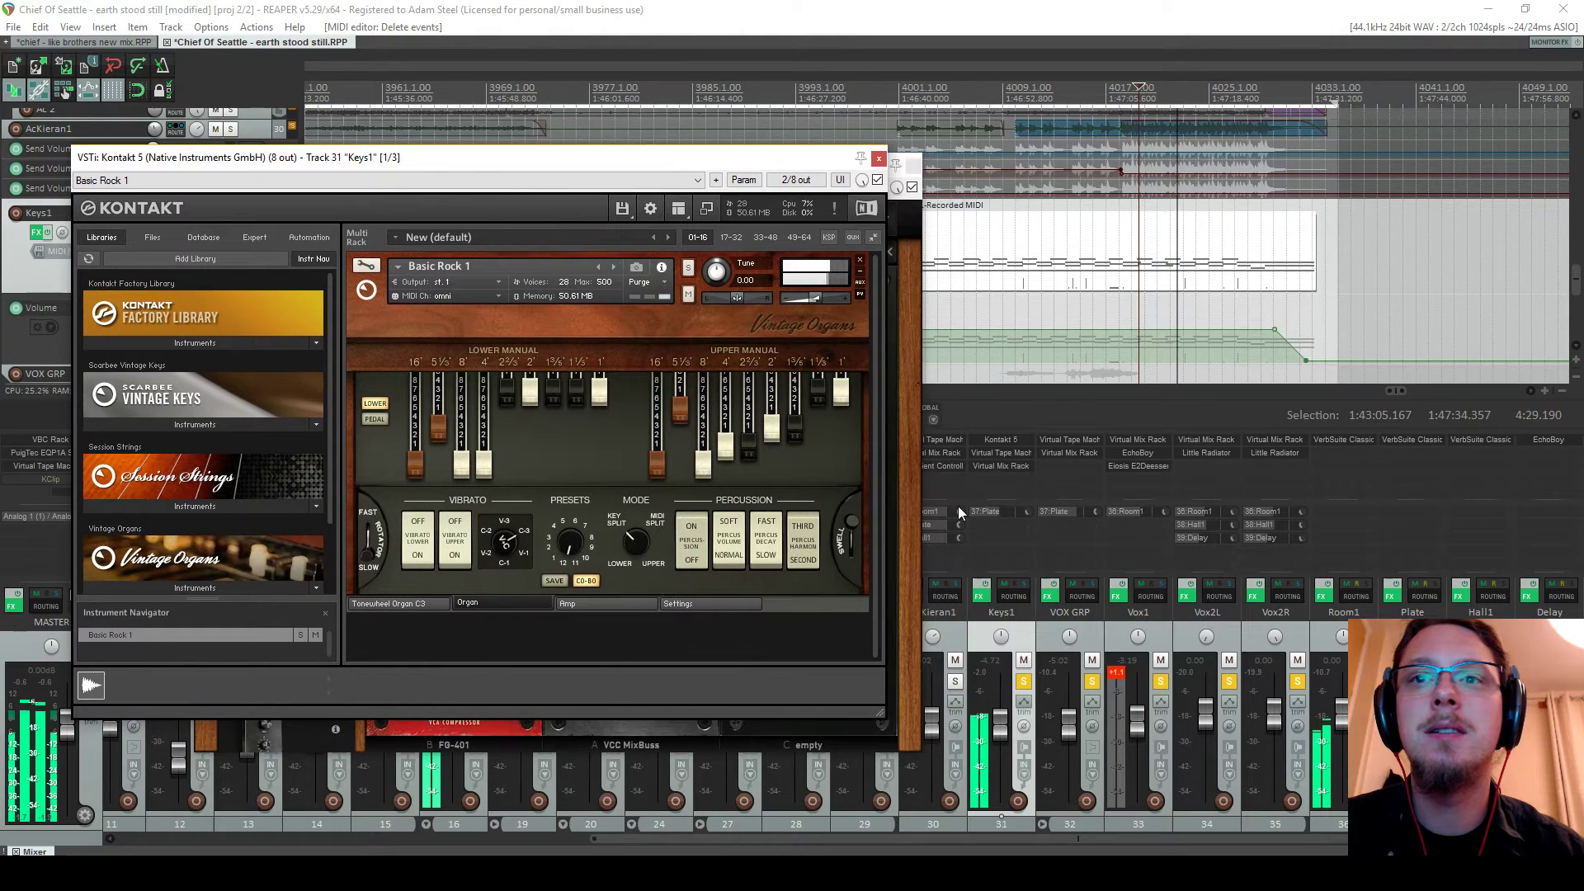
pyautogui.moveTo(1003, 715); pyautogui.dragTo(1007, 729)
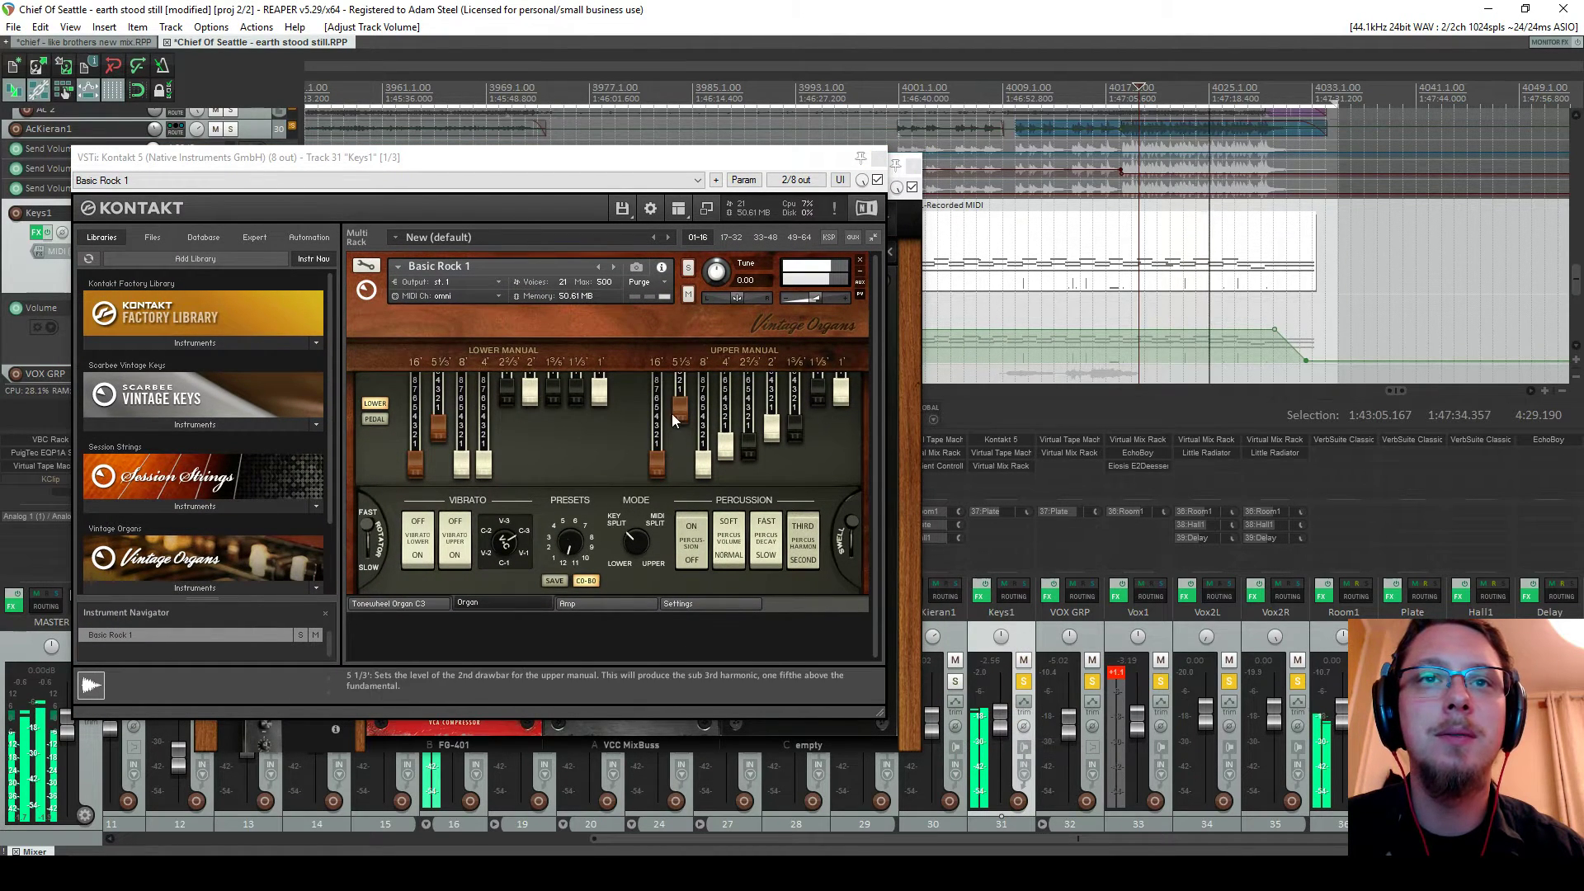
pyautogui.moveTo(680, 413)
pyautogui.mouseDown()
pyautogui.moveTo(675, 470)
pyautogui.moveTo(680, 437)
pyautogui.mouseUp()
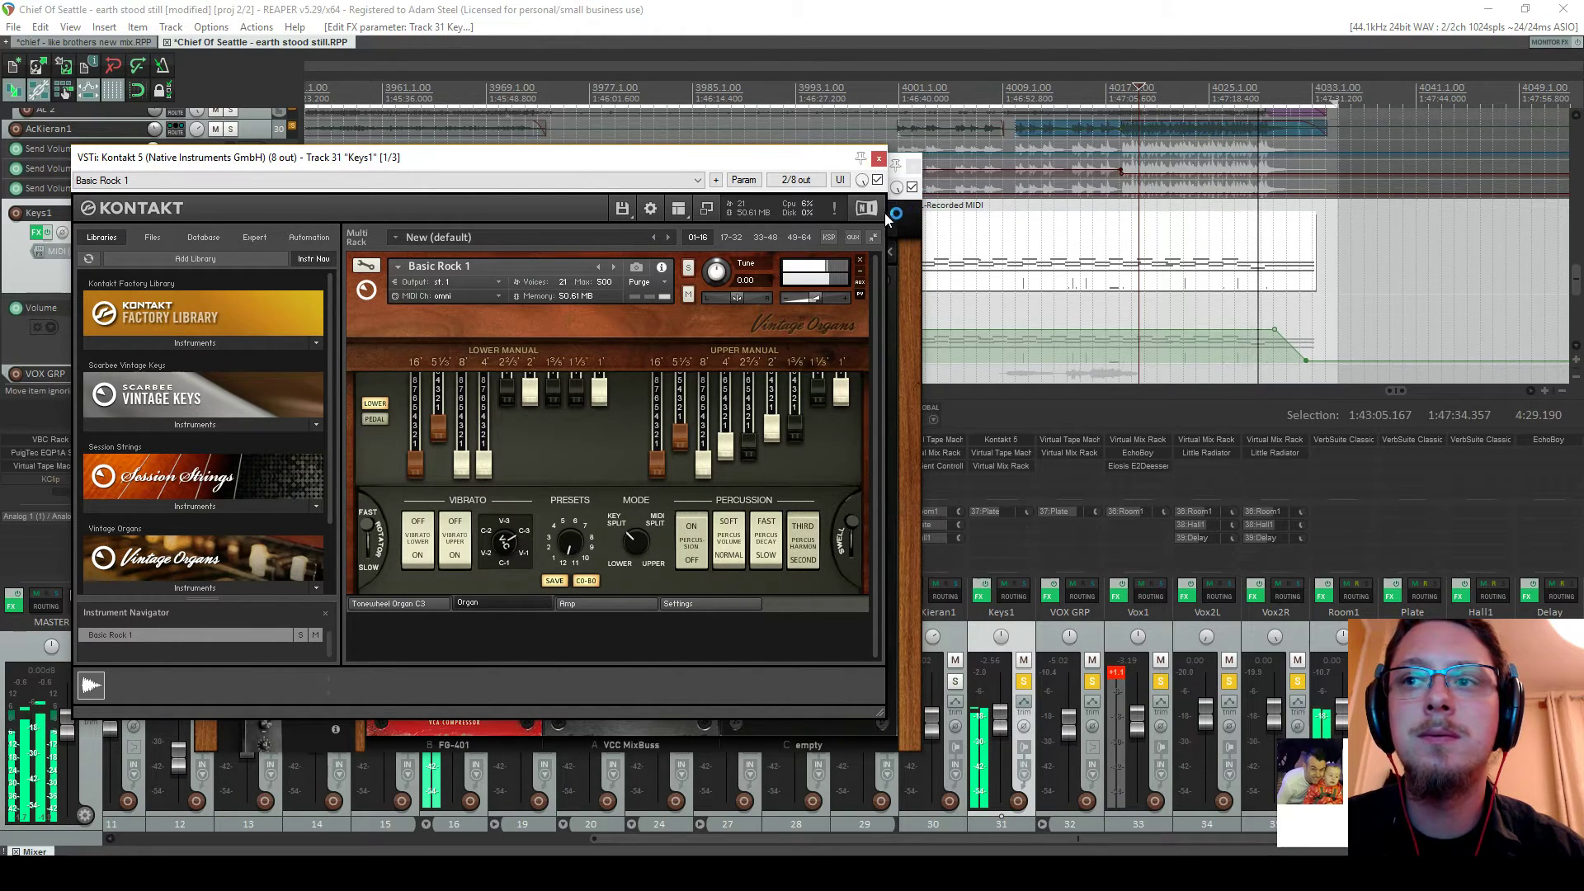
# Close the Kontakt and Virtual Mix Rack windows and fine-tune the Keys1 volume in the mix
pyautogui.click(879, 160)
pyautogui.click(908, 160)
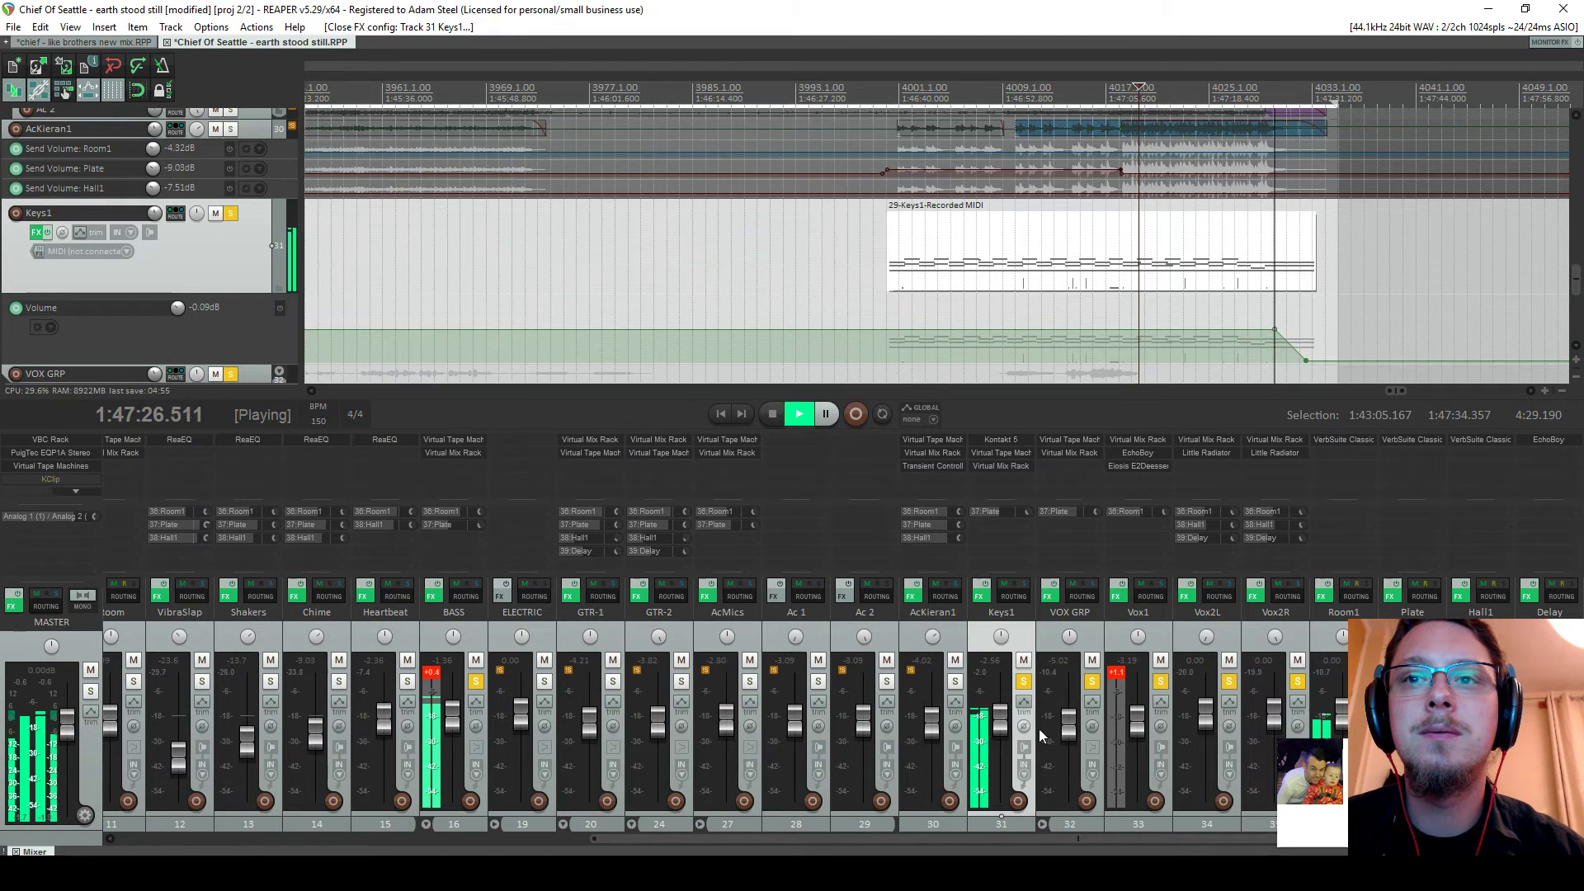
pyautogui.moveTo(1006, 730); pyautogui.dragTo(1006, 732)
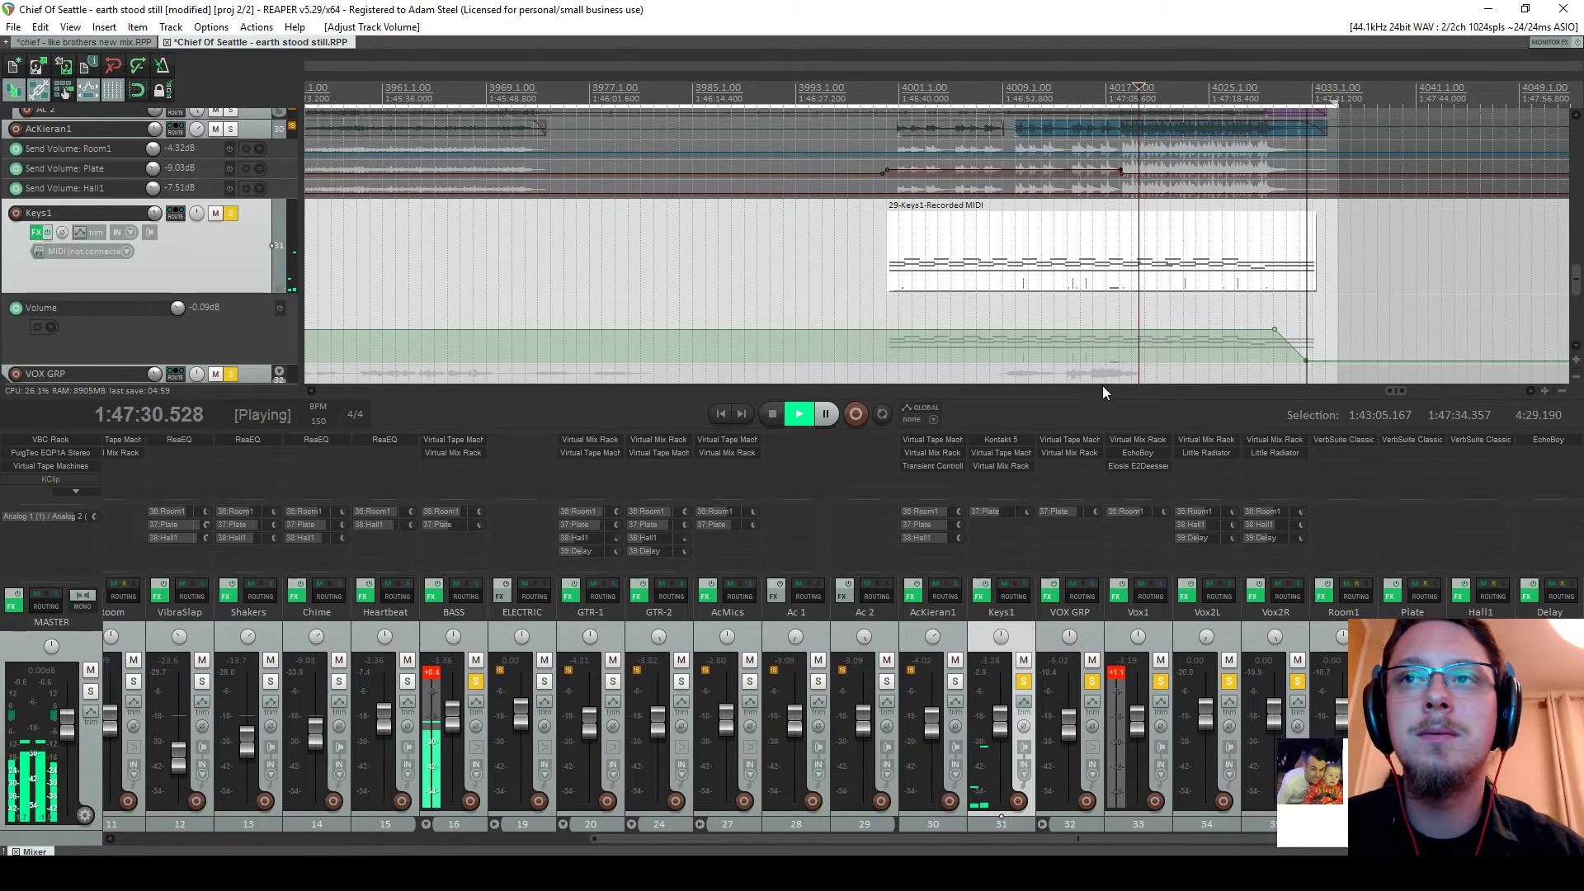
# Stop playback, unsolo all tracks, and save the project
pyautogui.press('space')
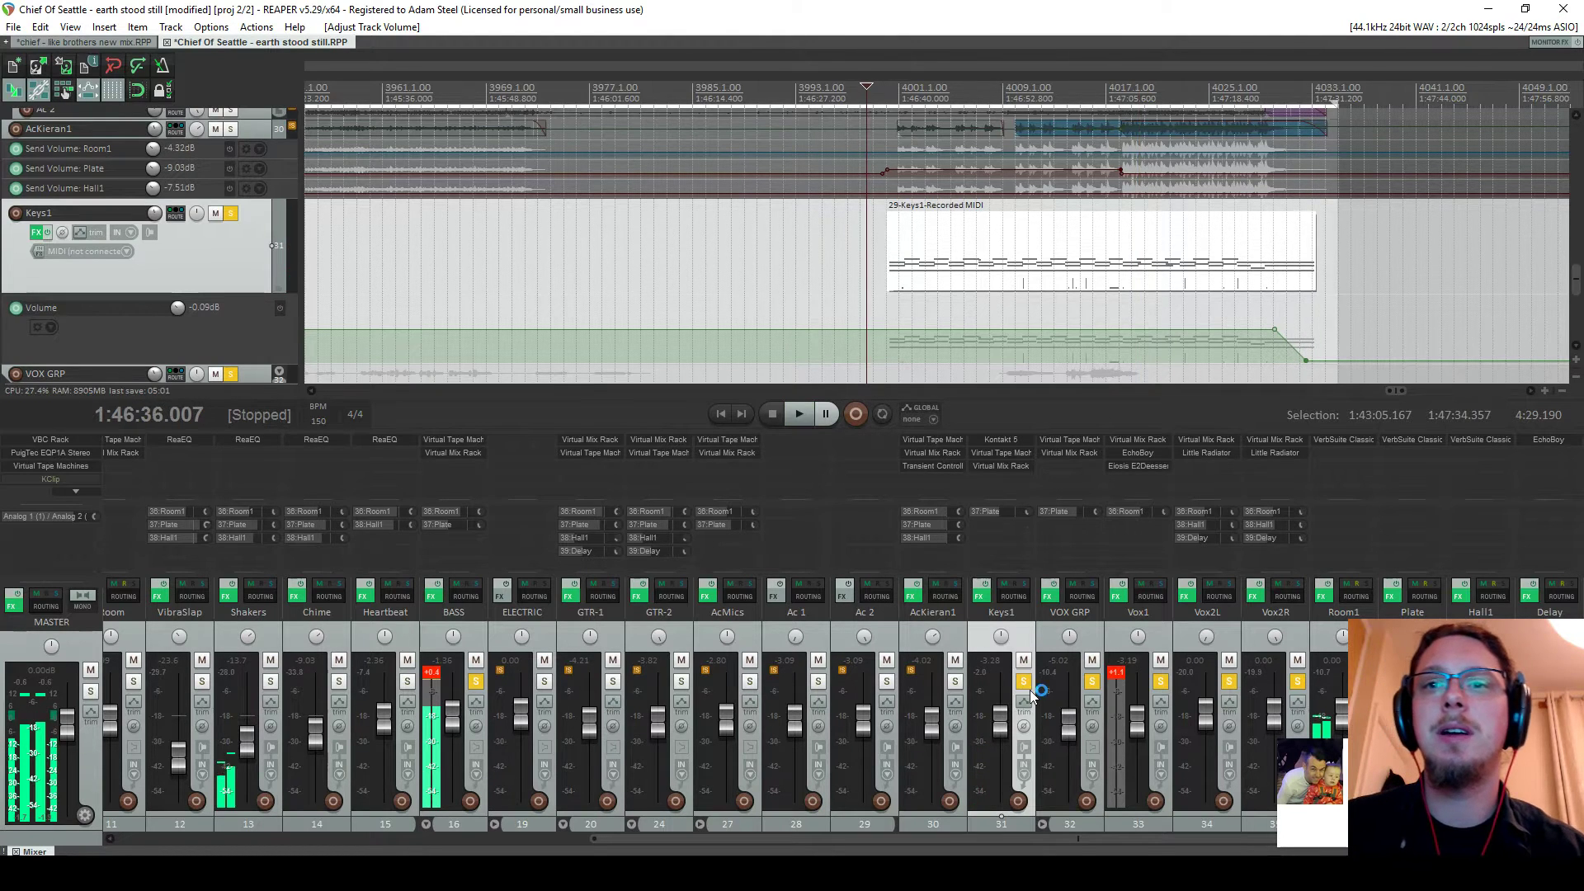
pyautogui.click(1022, 684)
pyautogui.hotkey('ctrl', 's')
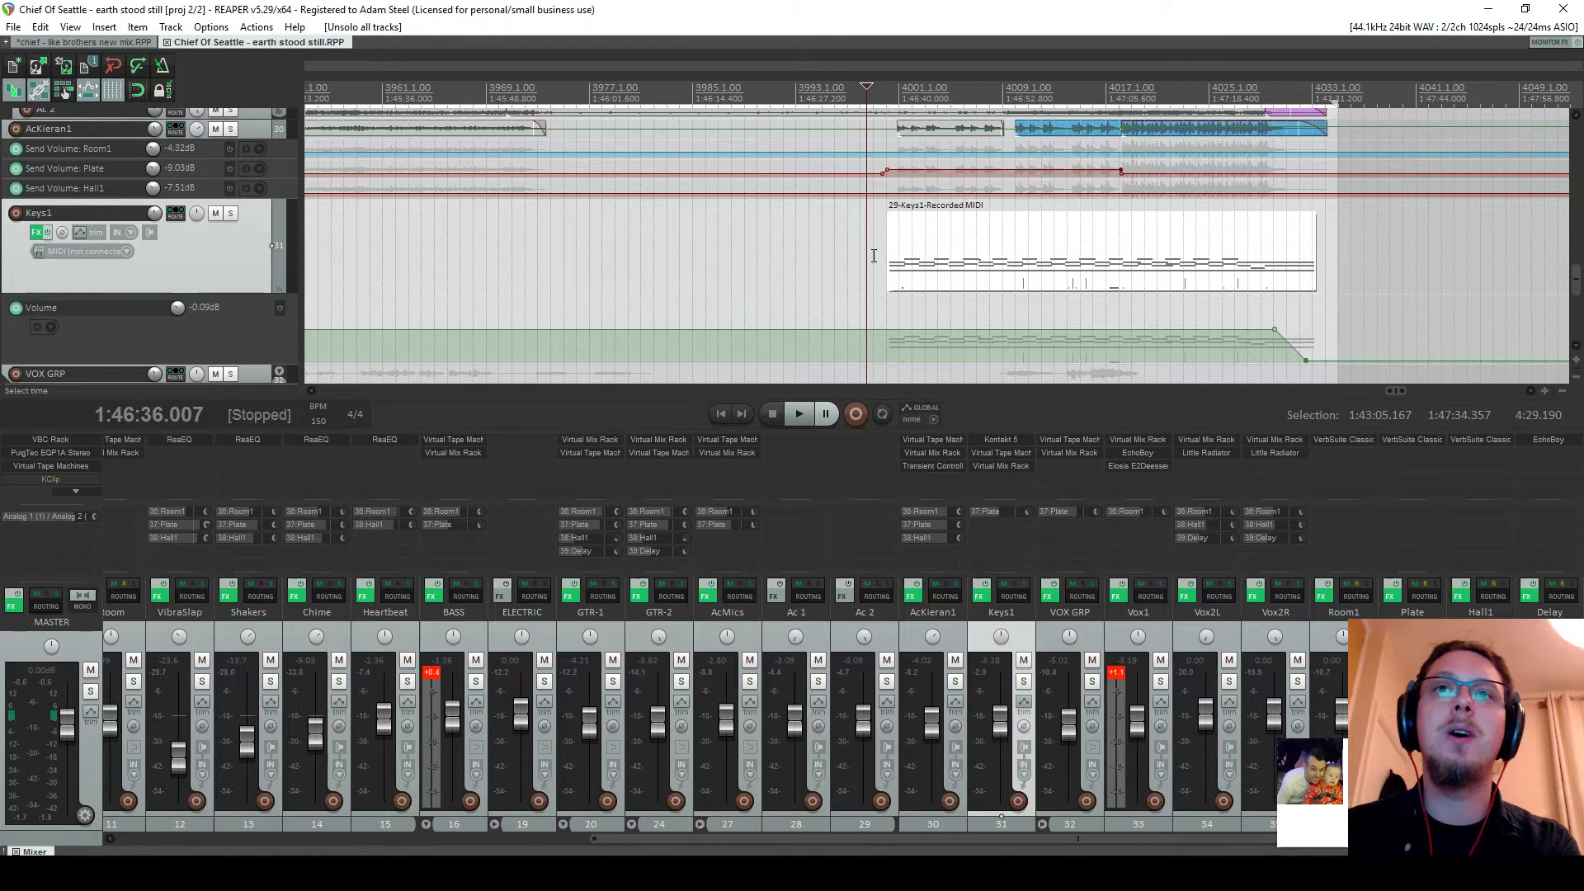
# Mute the ELECTRIC, GTR-1, GTR-2, AcMics, Ac 1 and Ac 2 tracks and play the song from its beginning
pyautogui.scroll(-2, 890, 136)
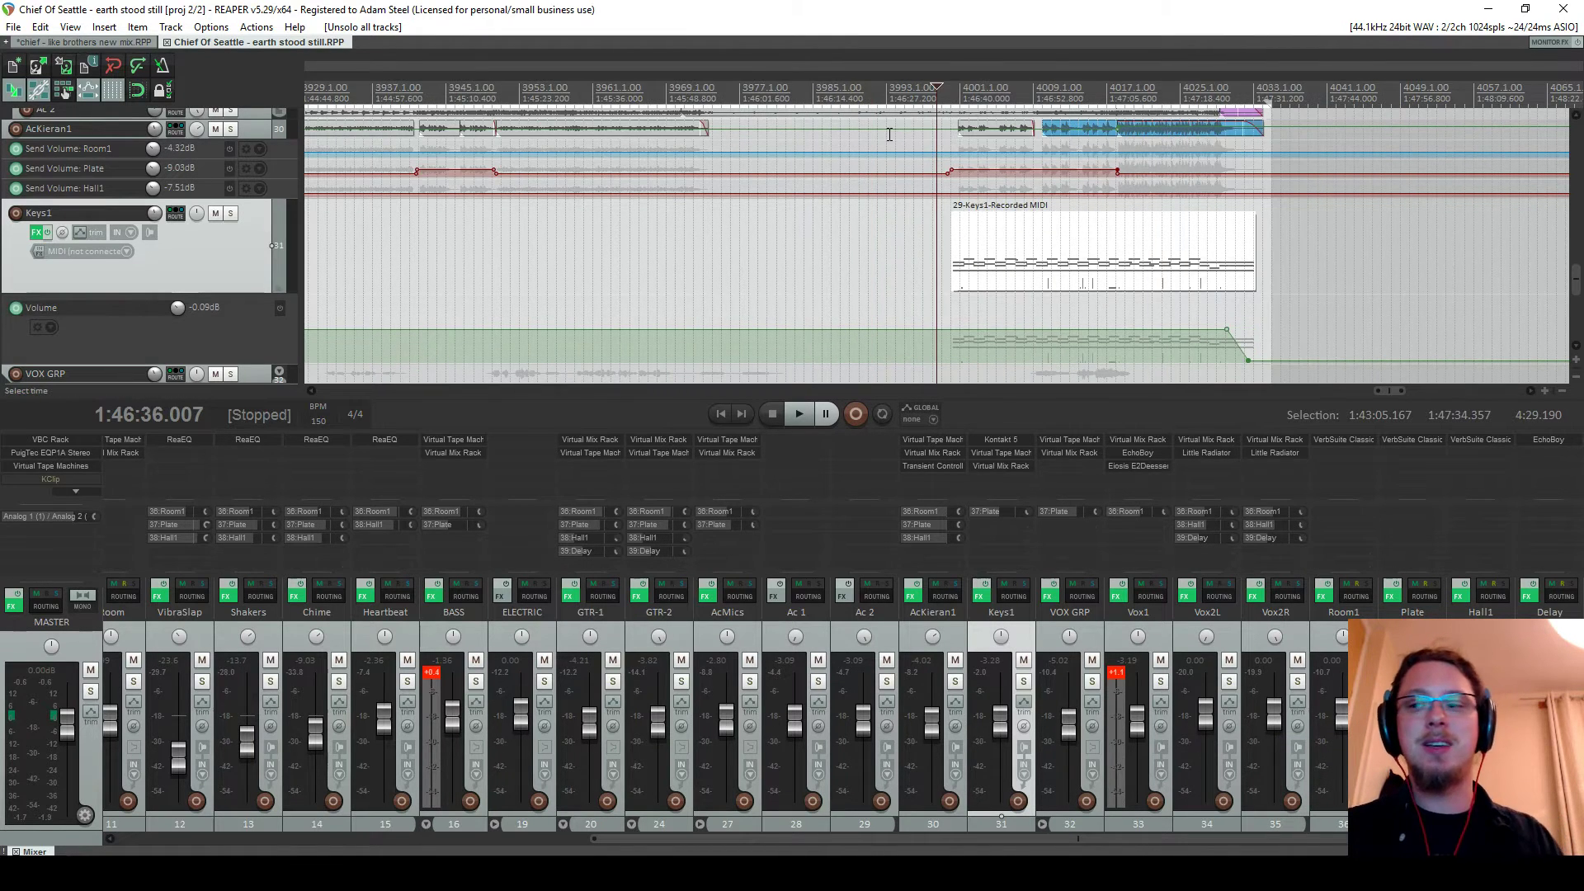
pyautogui.scroll(-3, 902, 187)
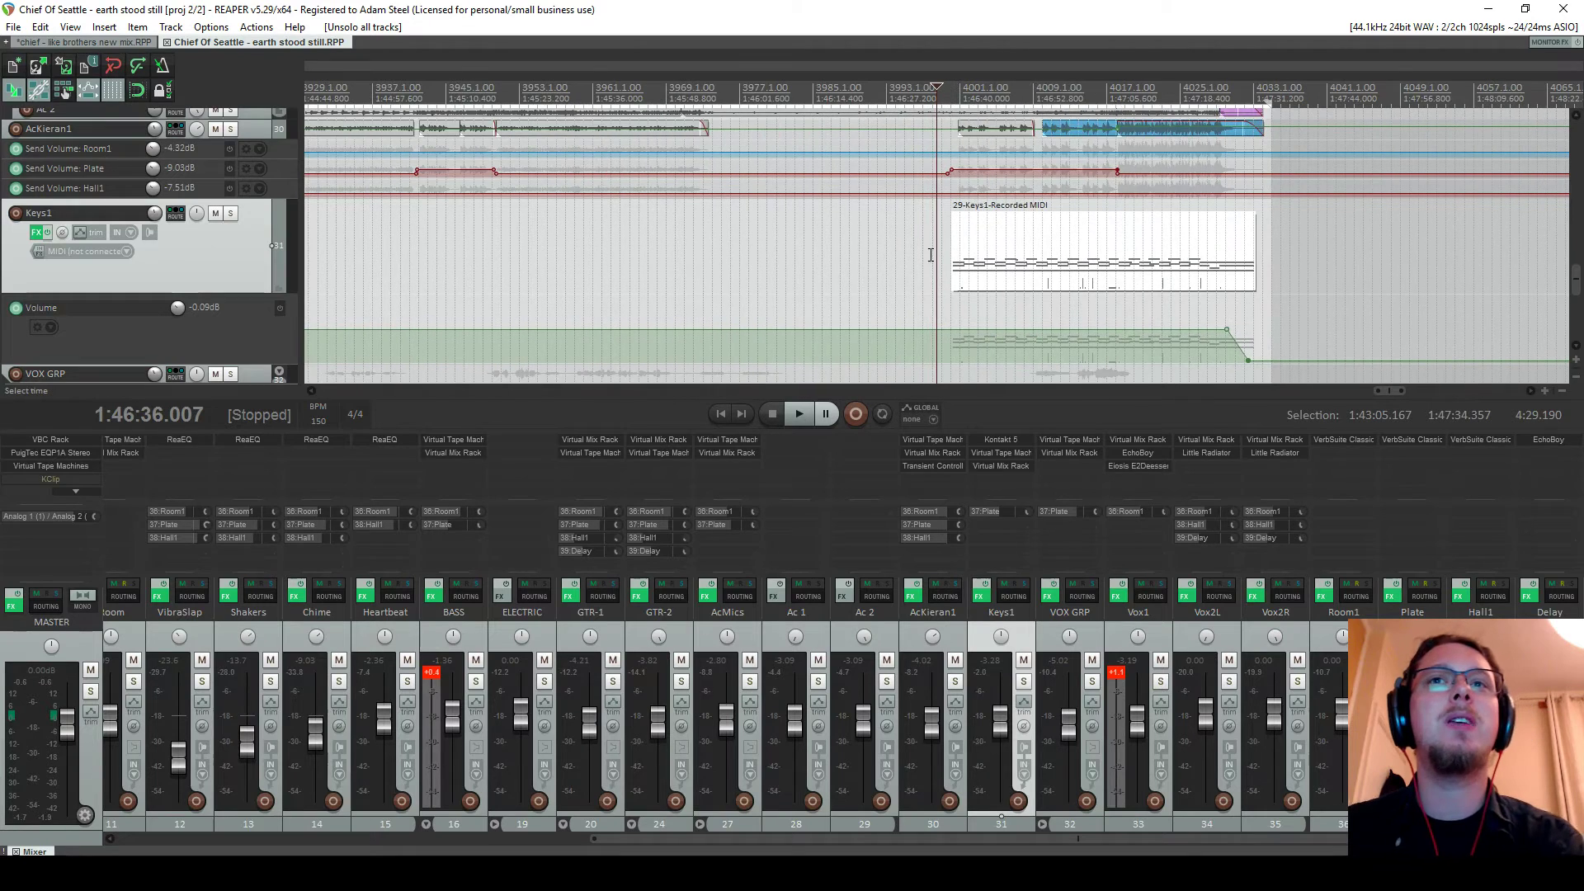
pyautogui.scroll(-5, 773, 274)
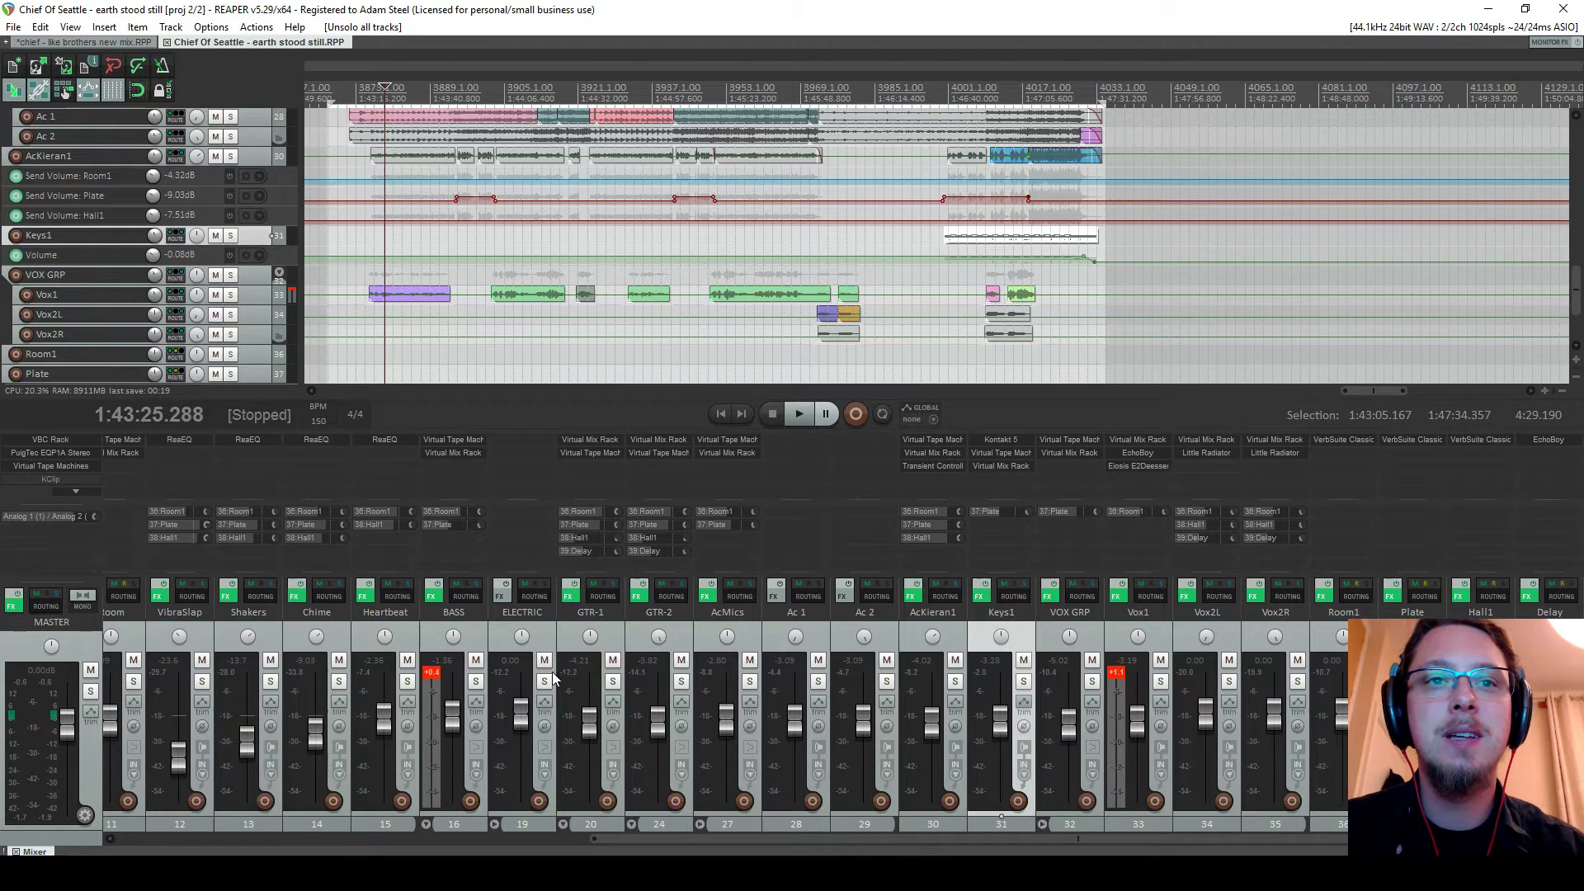
pyautogui.moveTo(546, 665); pyautogui.dragTo(724, 666)
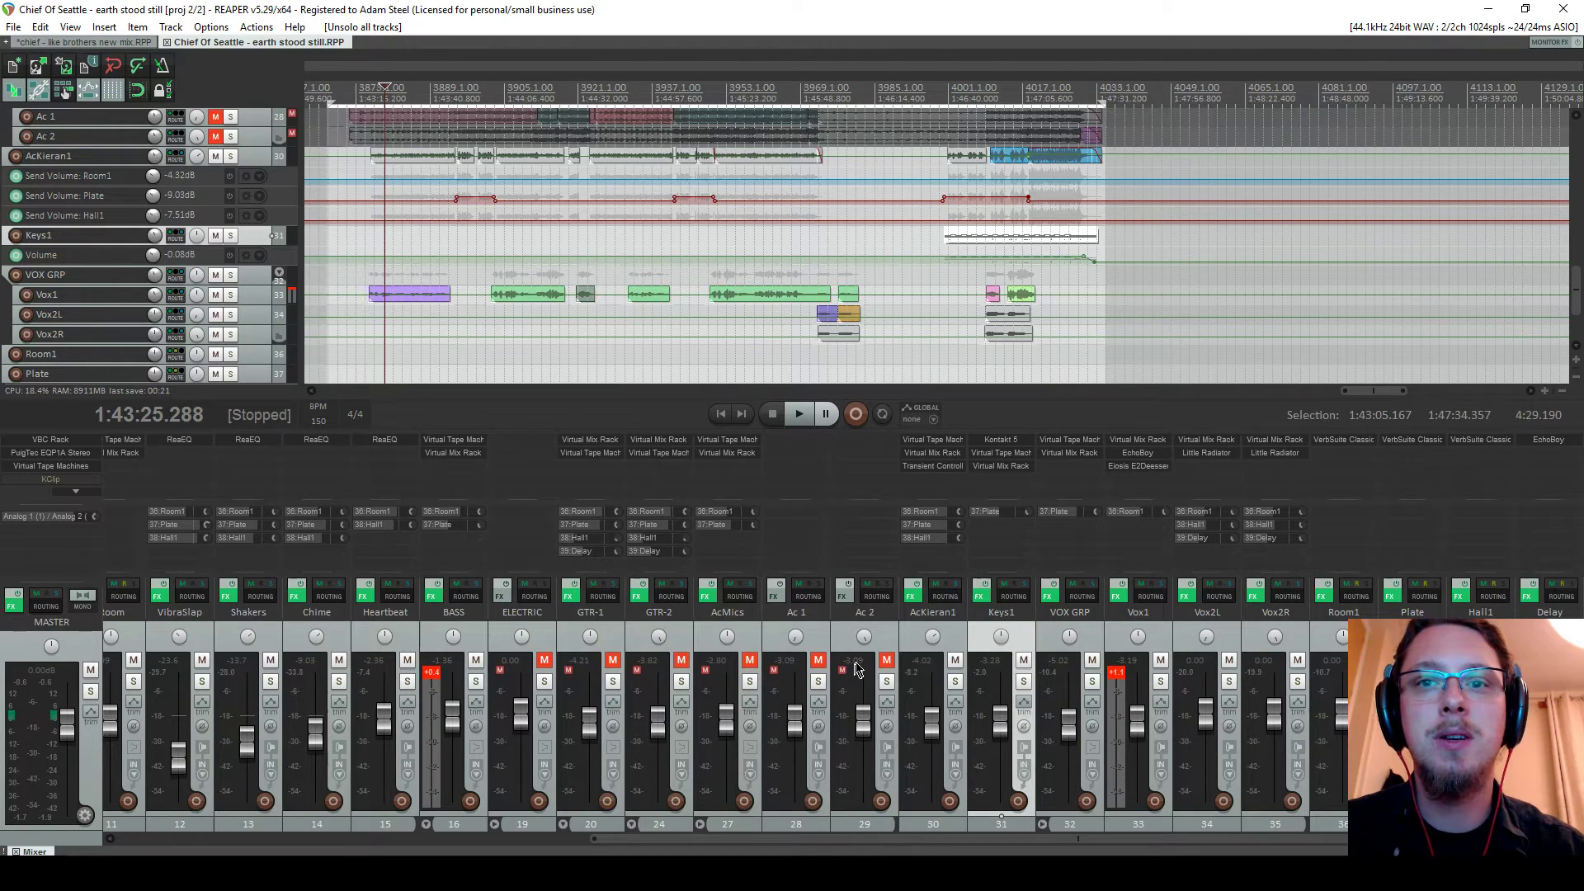
pyautogui.press('space')
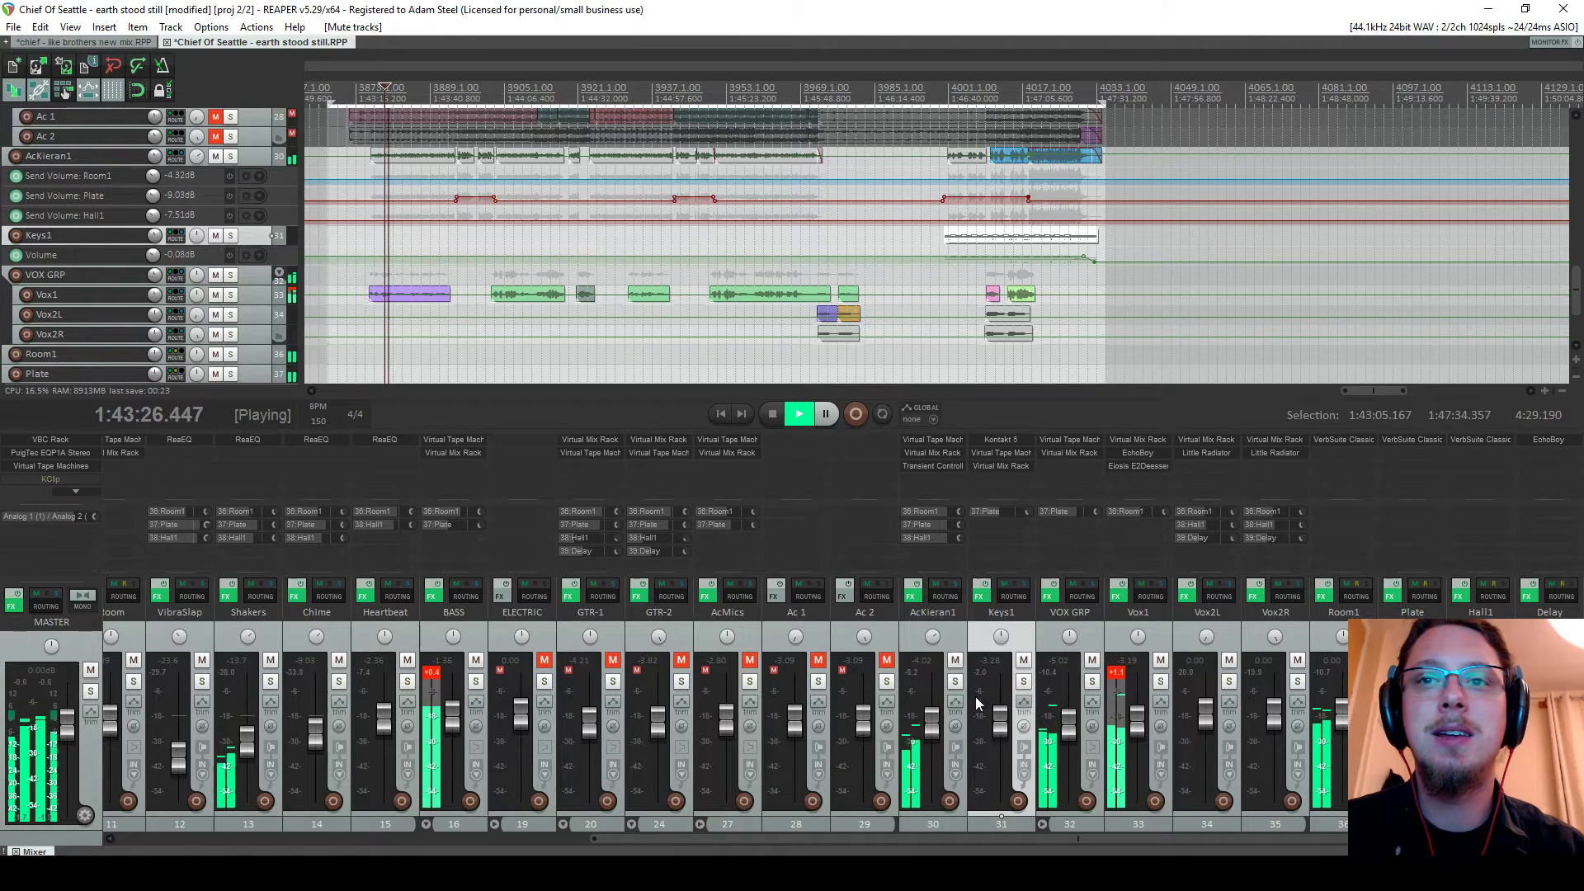
# Check AcKieran1 with a brief solo, raise its volume slightly during playback, and stop
pyautogui.click(954, 681)
pyautogui.click(954, 681)
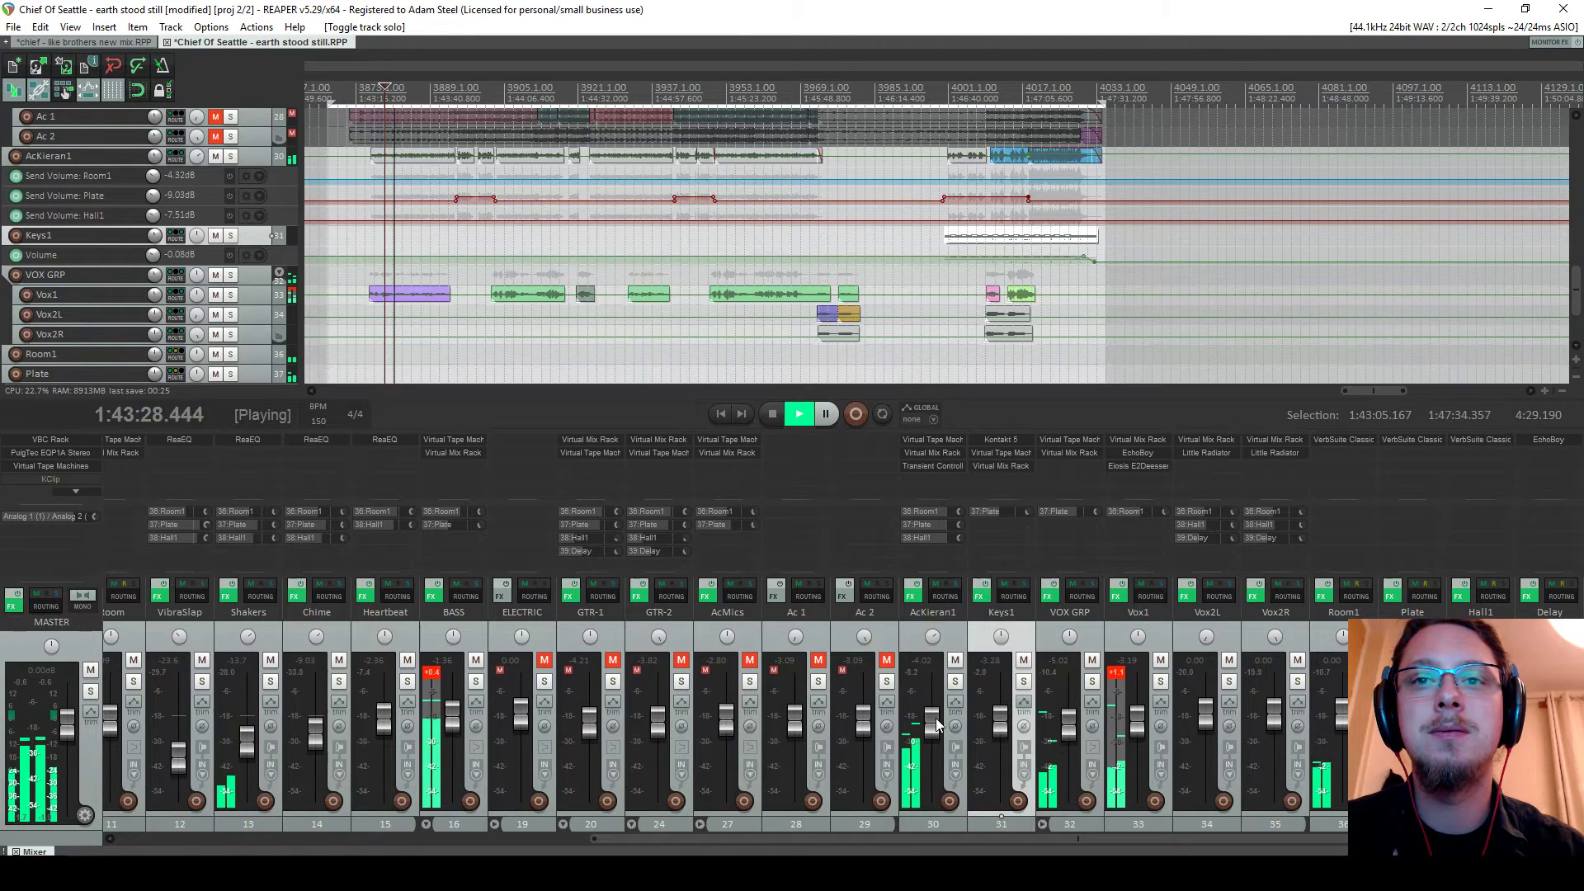
pyautogui.moveTo(936, 724); pyautogui.dragTo(935, 719)
pyautogui.scroll(3, 1185, 213)
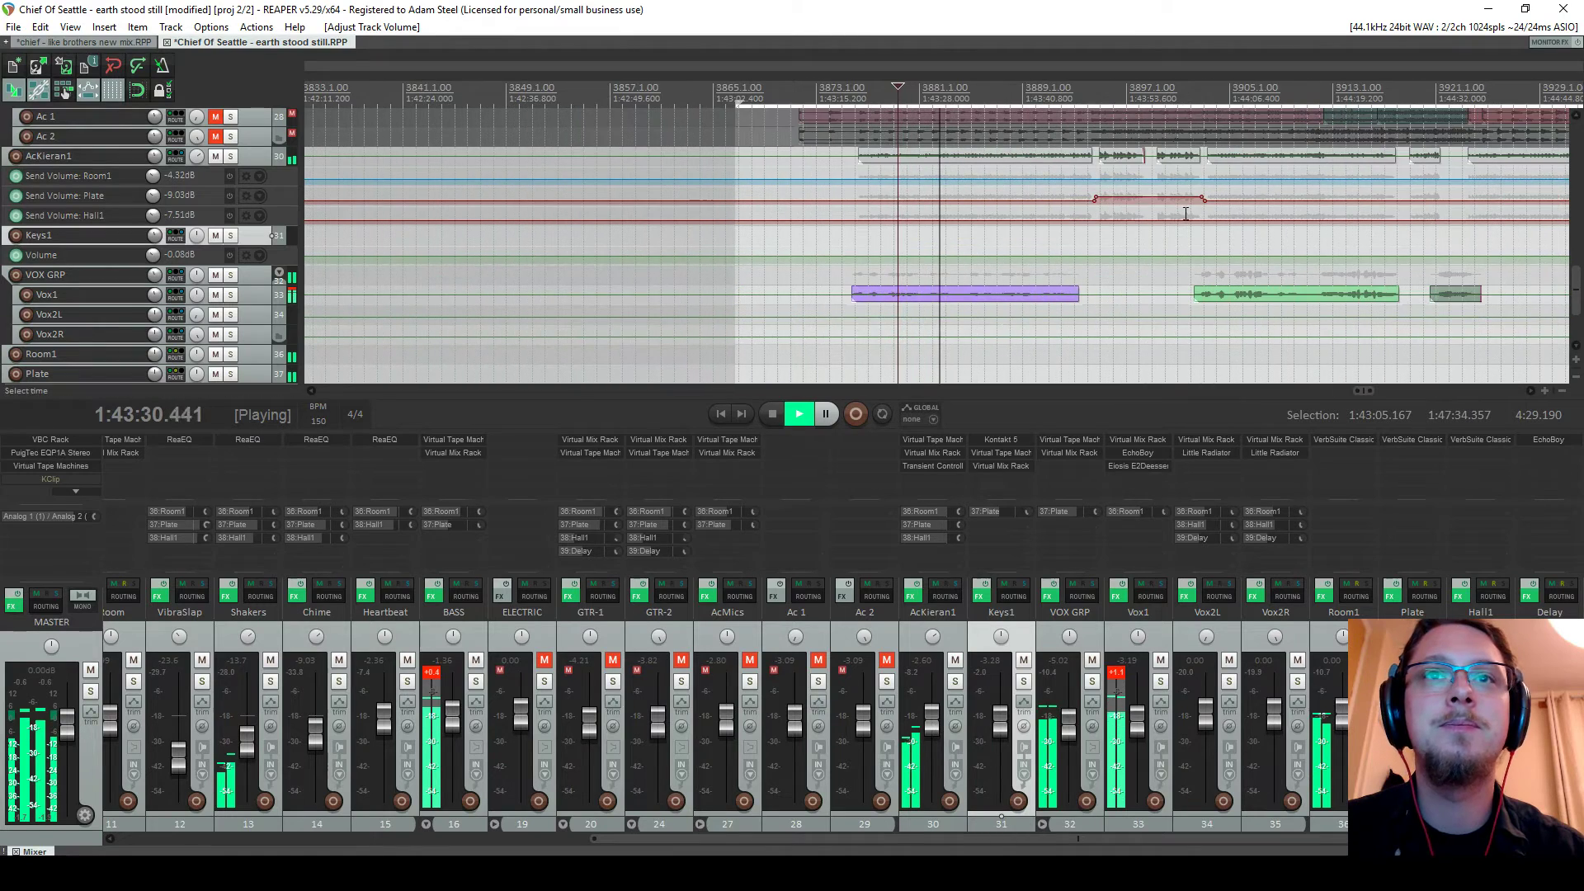
pyautogui.scroll(-2, 1186, 213)
pyautogui.press('space')
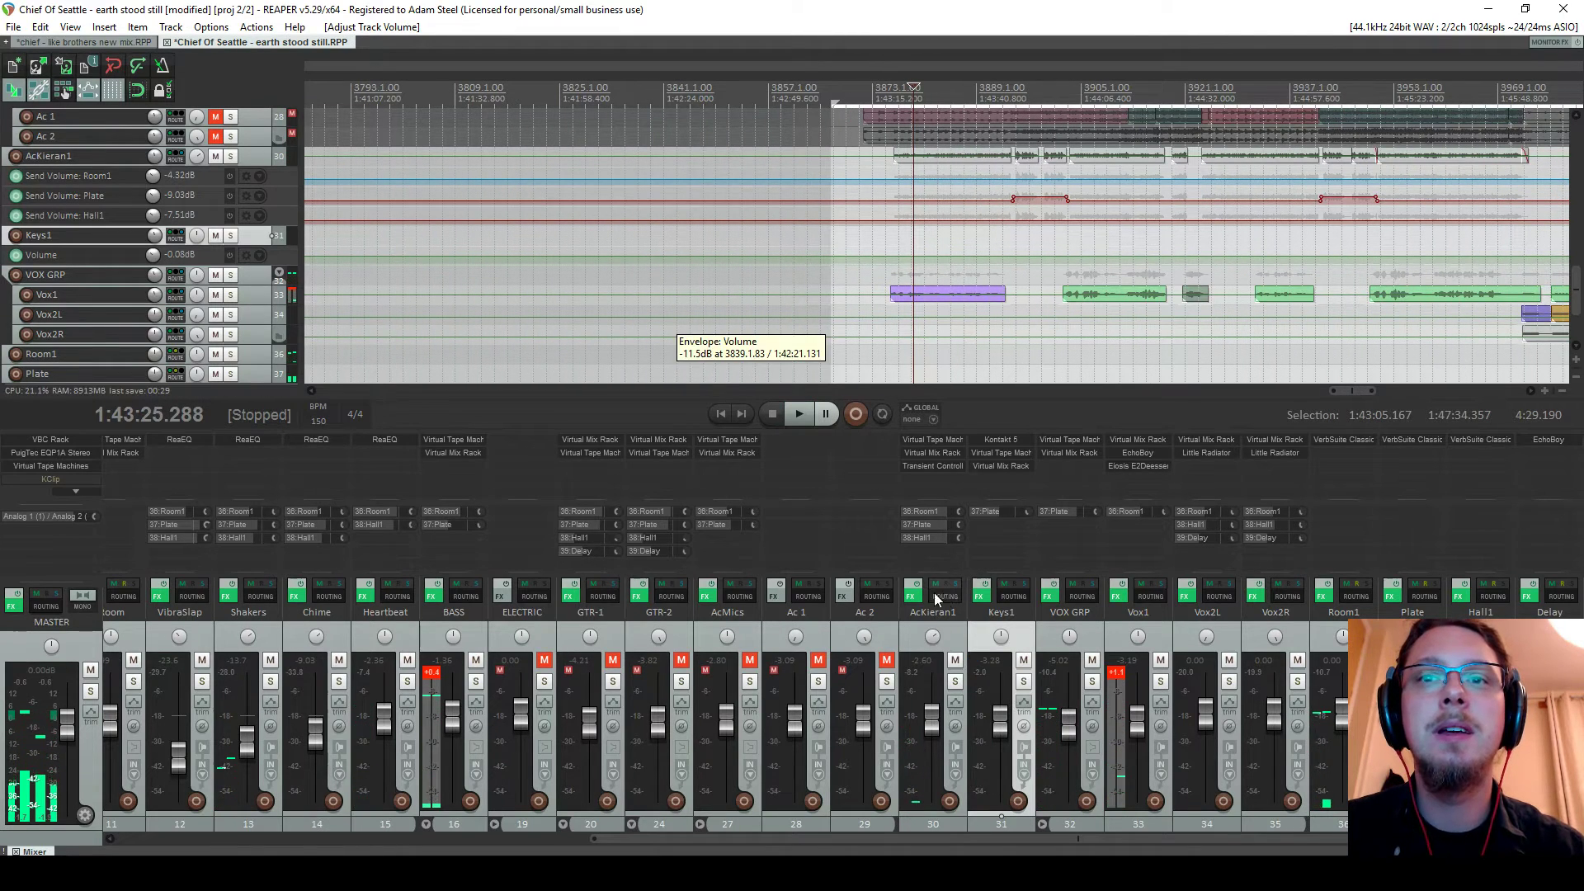
# Remove Virtual Tape Machines, Virtual Mix Rack and Transient Controller from the AcKieran1 effects chain
pyautogui.click(936, 600)
pyautogui.moveTo(130, 211); pyautogui.dragTo(86, 71)
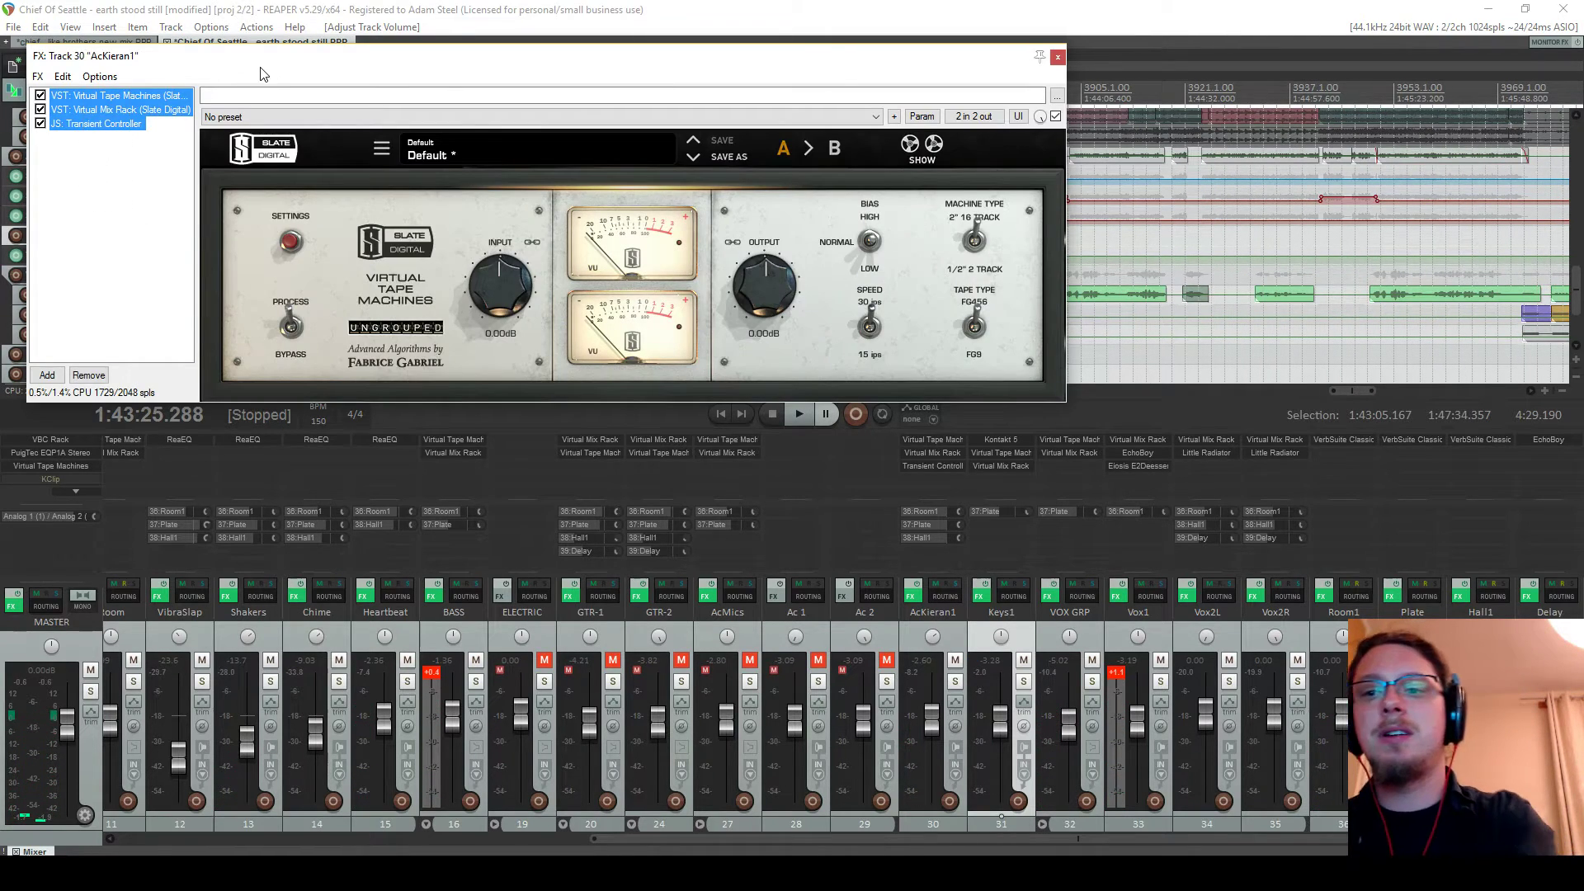
pyautogui.press('Delete')
pyautogui.moveTo(191, 58); pyautogui.dragTo(369, 395)
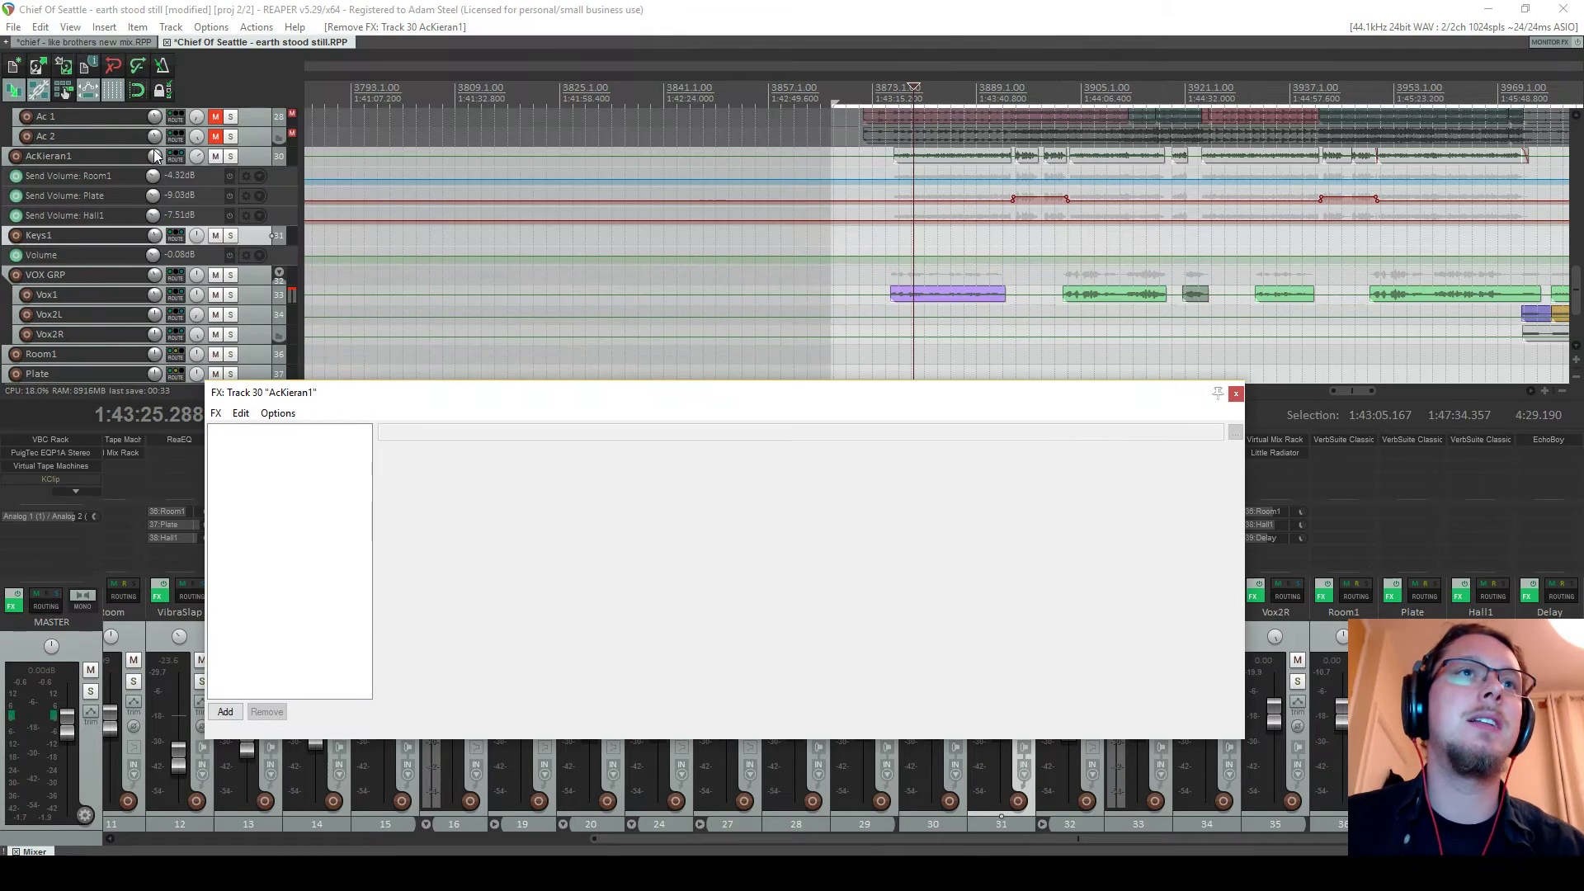
# In the "chief - like brothers new mix" project, unsolo VOX GRP and copy all four effects from the AcSolo1 chain
pyautogui.click(75, 44)
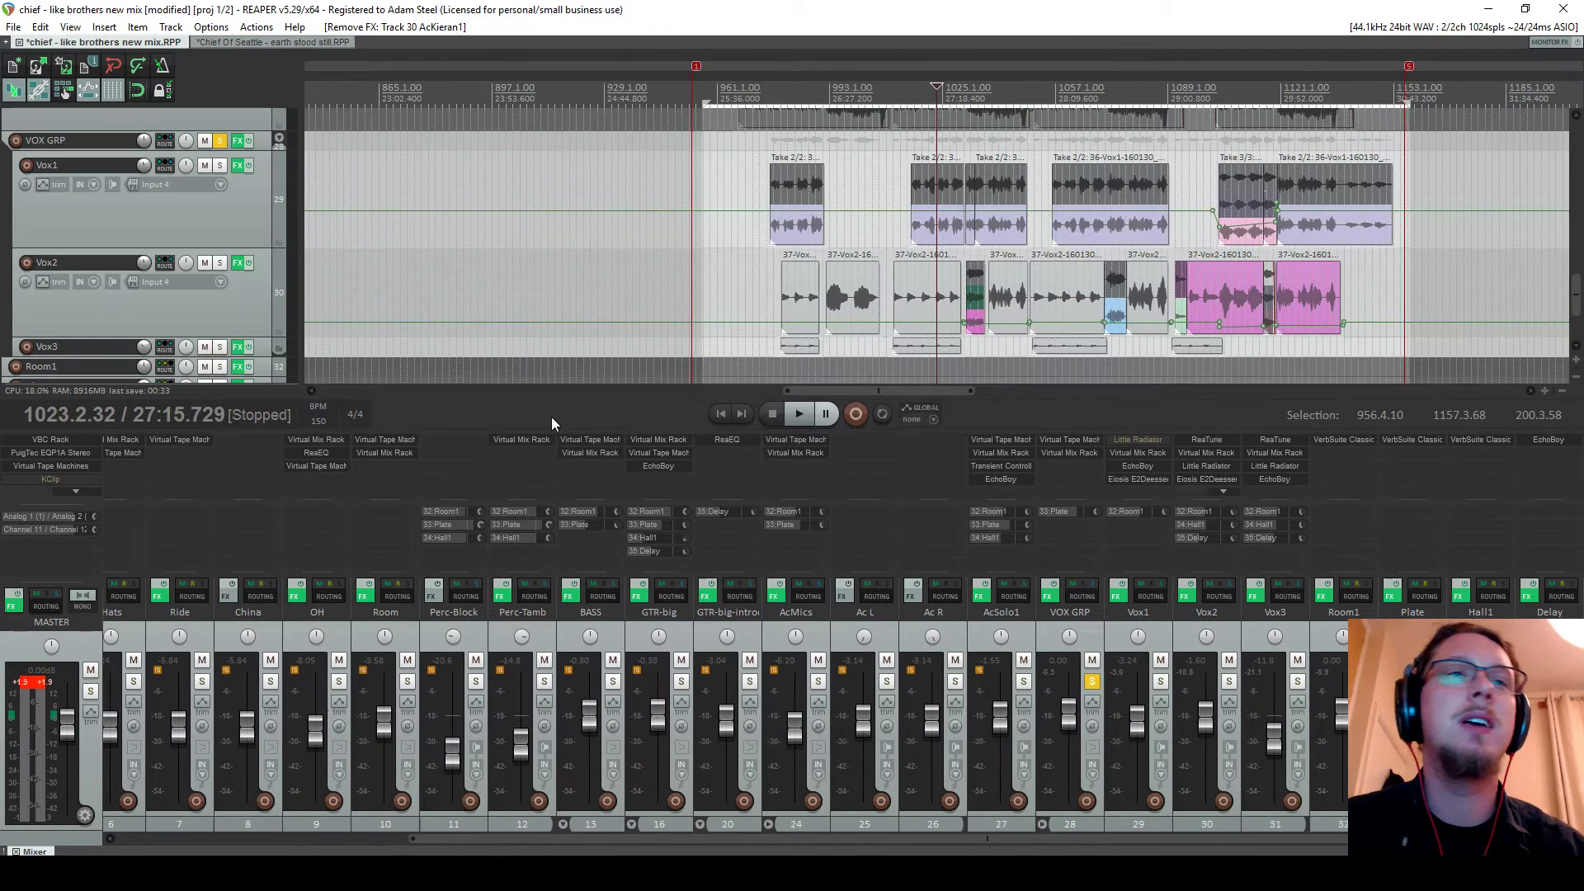
pyautogui.click(1092, 681)
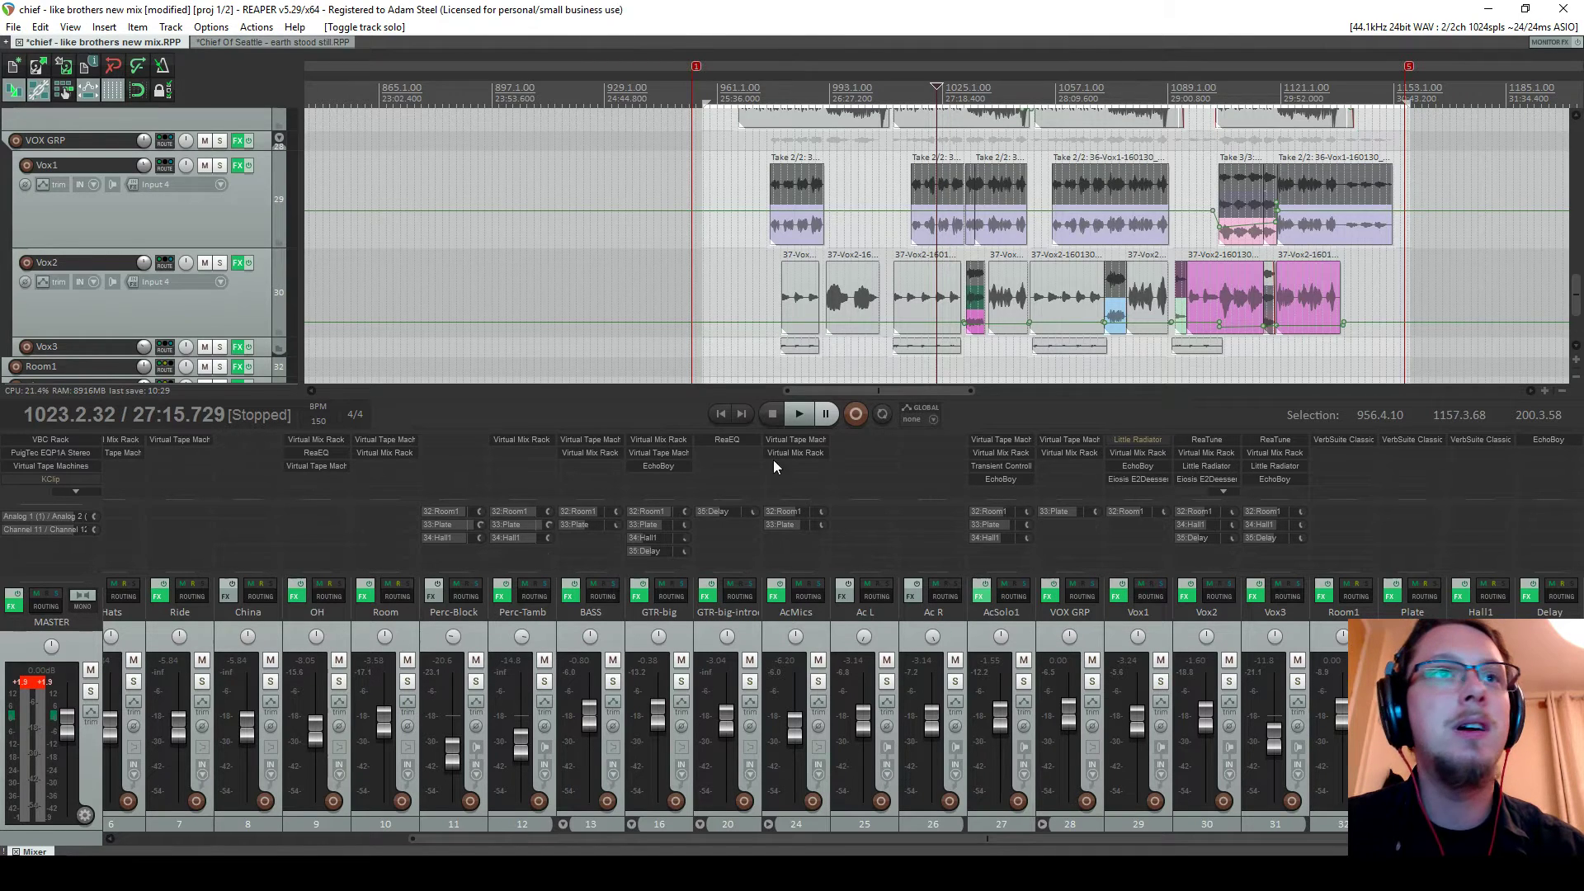
pyautogui.moveTo(171, 234); pyautogui.dragTo(8, 47)
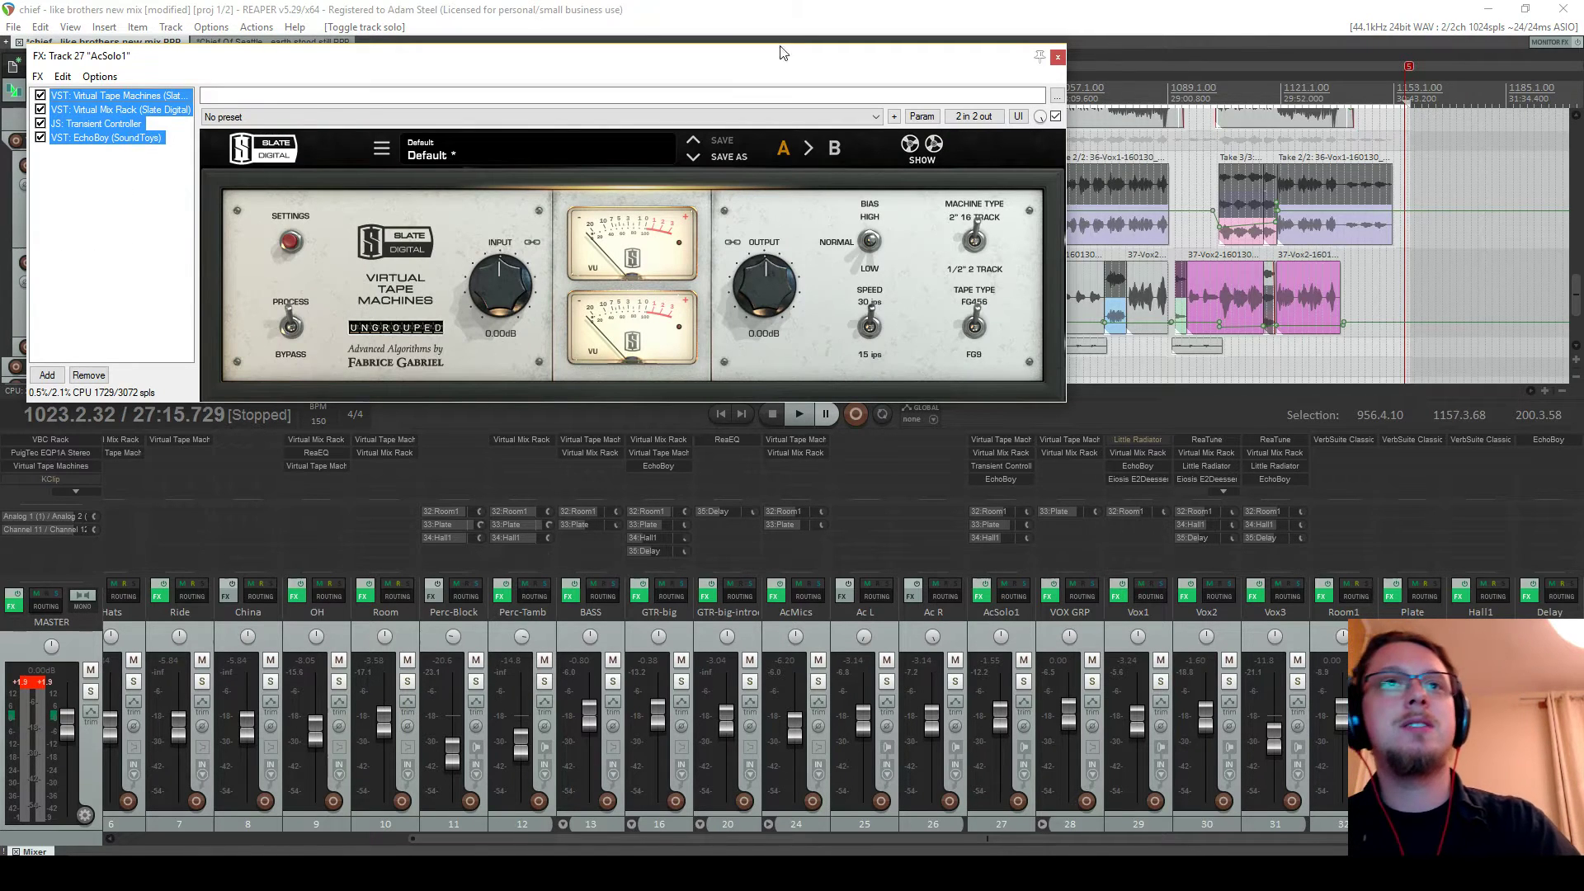
pyautogui.click(1056, 58)
# Return to the "earth stood still" project, paste the copied effects into the AcKieran1 chain, and close its window
pyautogui.click(235, 43)
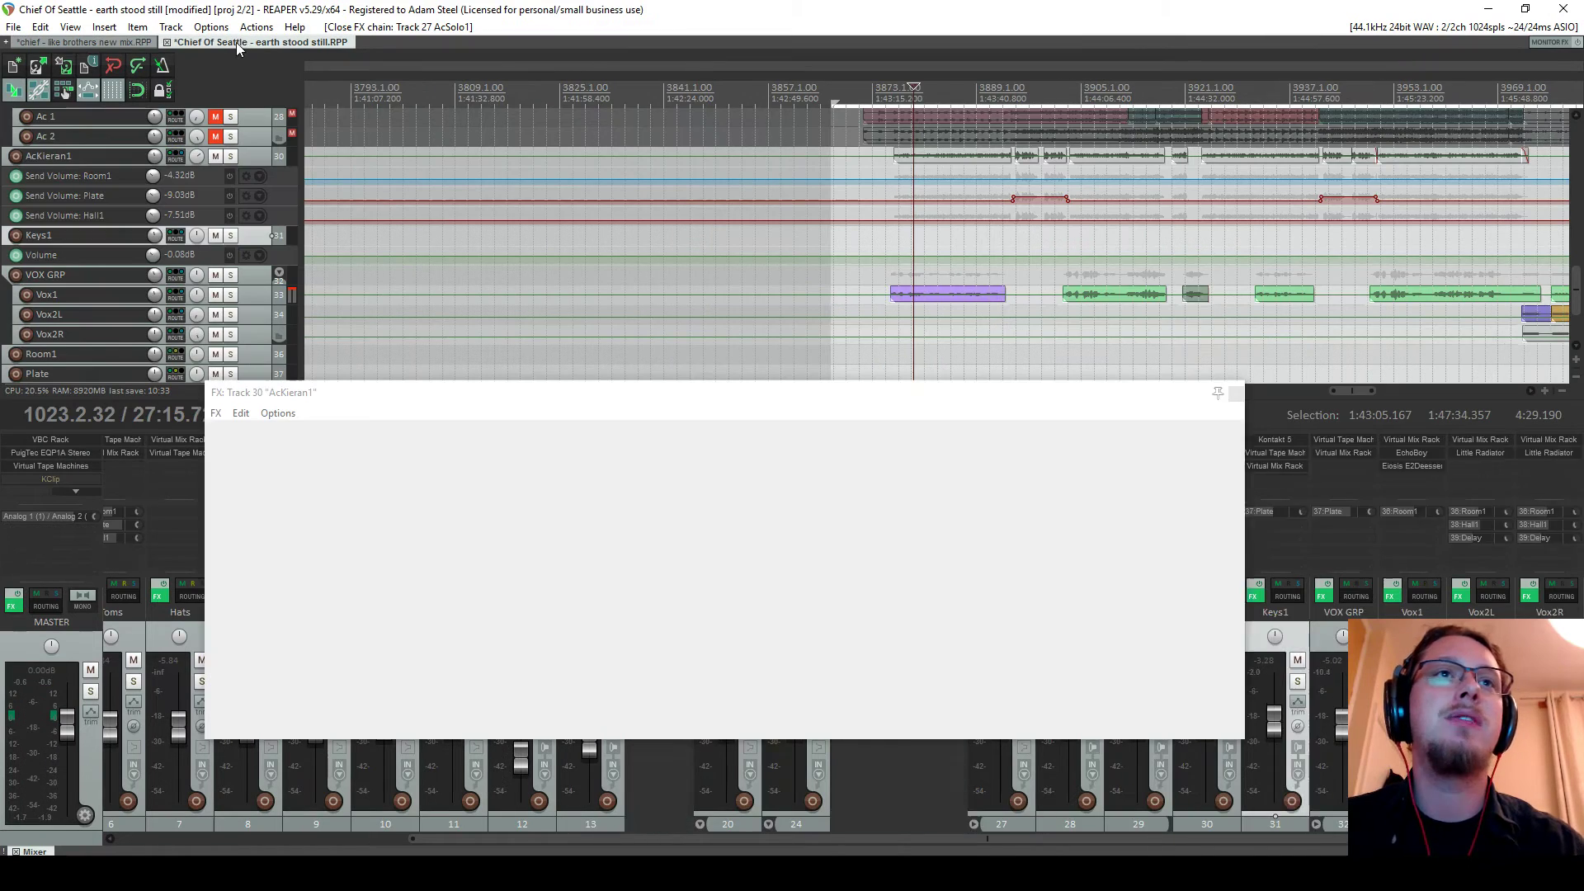
pyautogui.moveTo(983, 391); pyautogui.dragTo(816, 299)
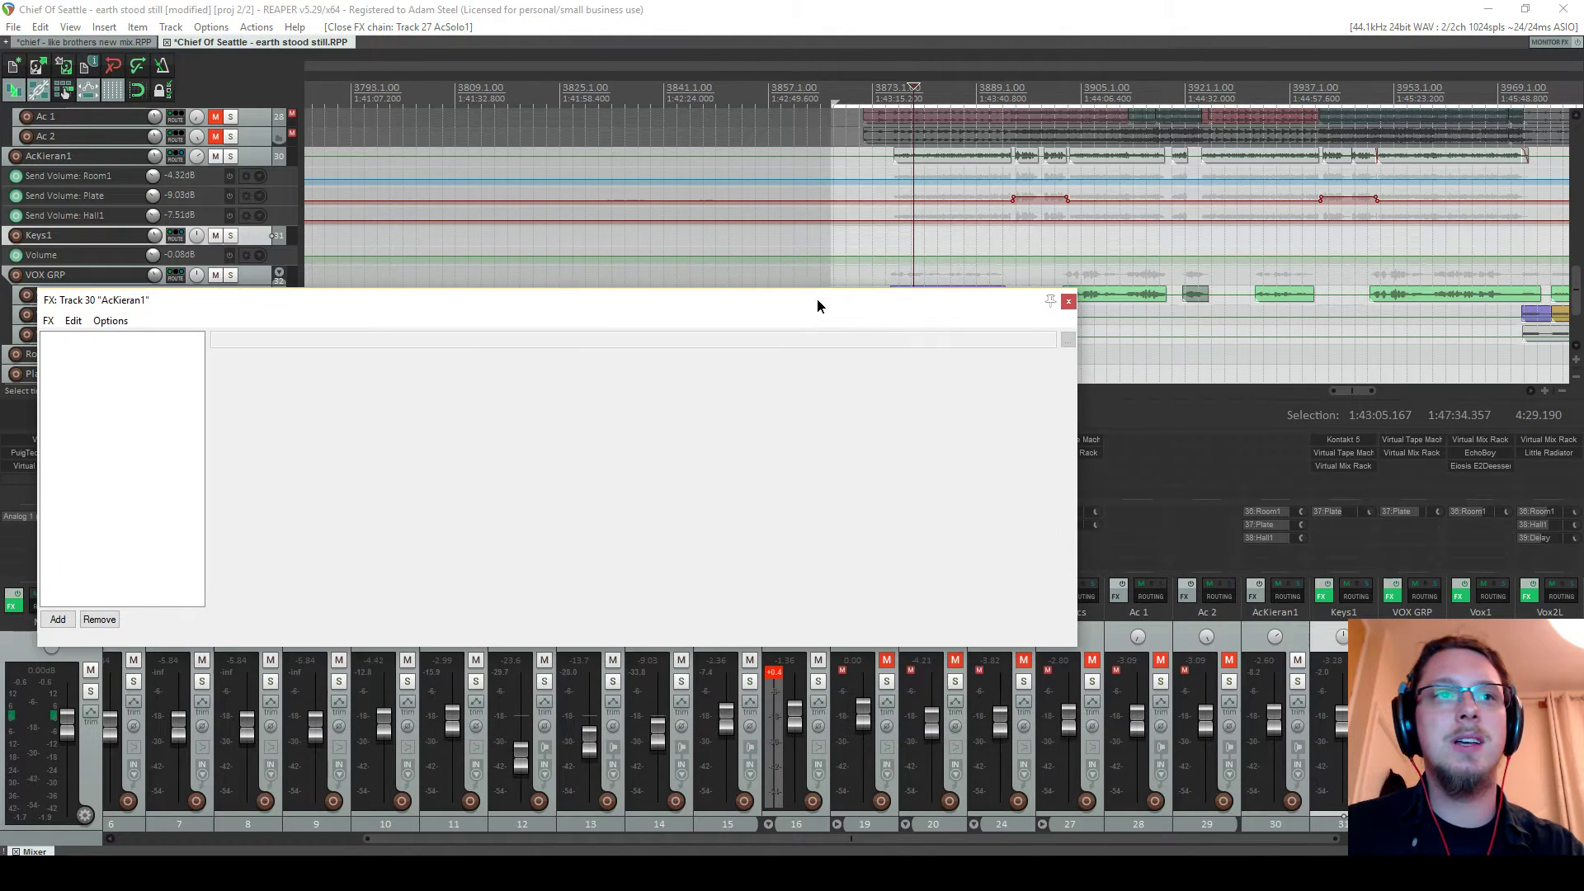
pyautogui.hotkey('ctrl', 'v')
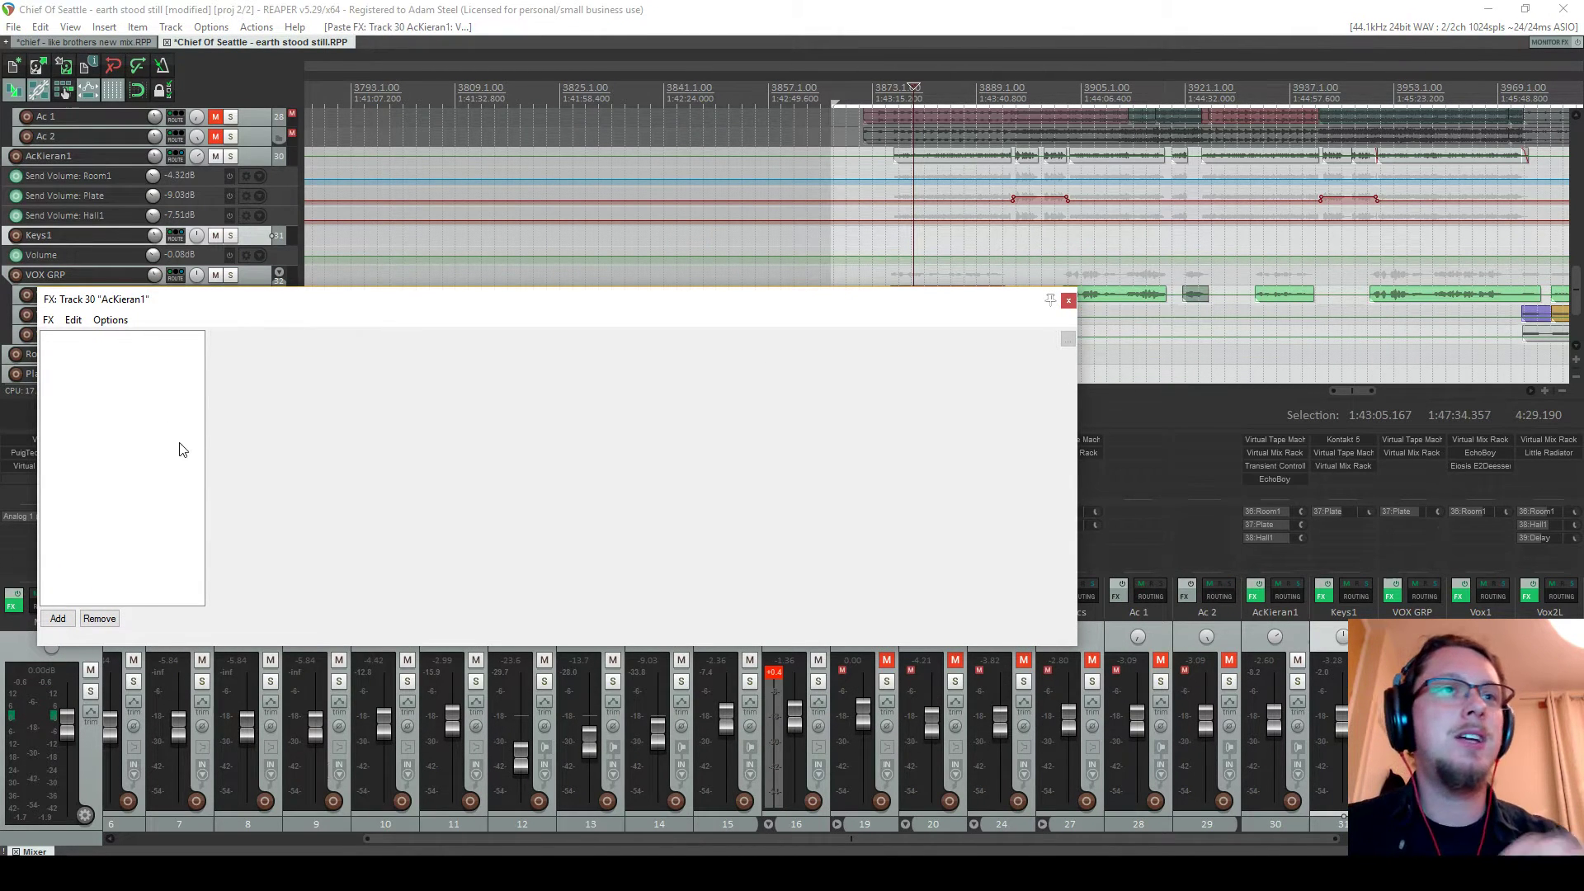
pyautogui.click(172, 459)
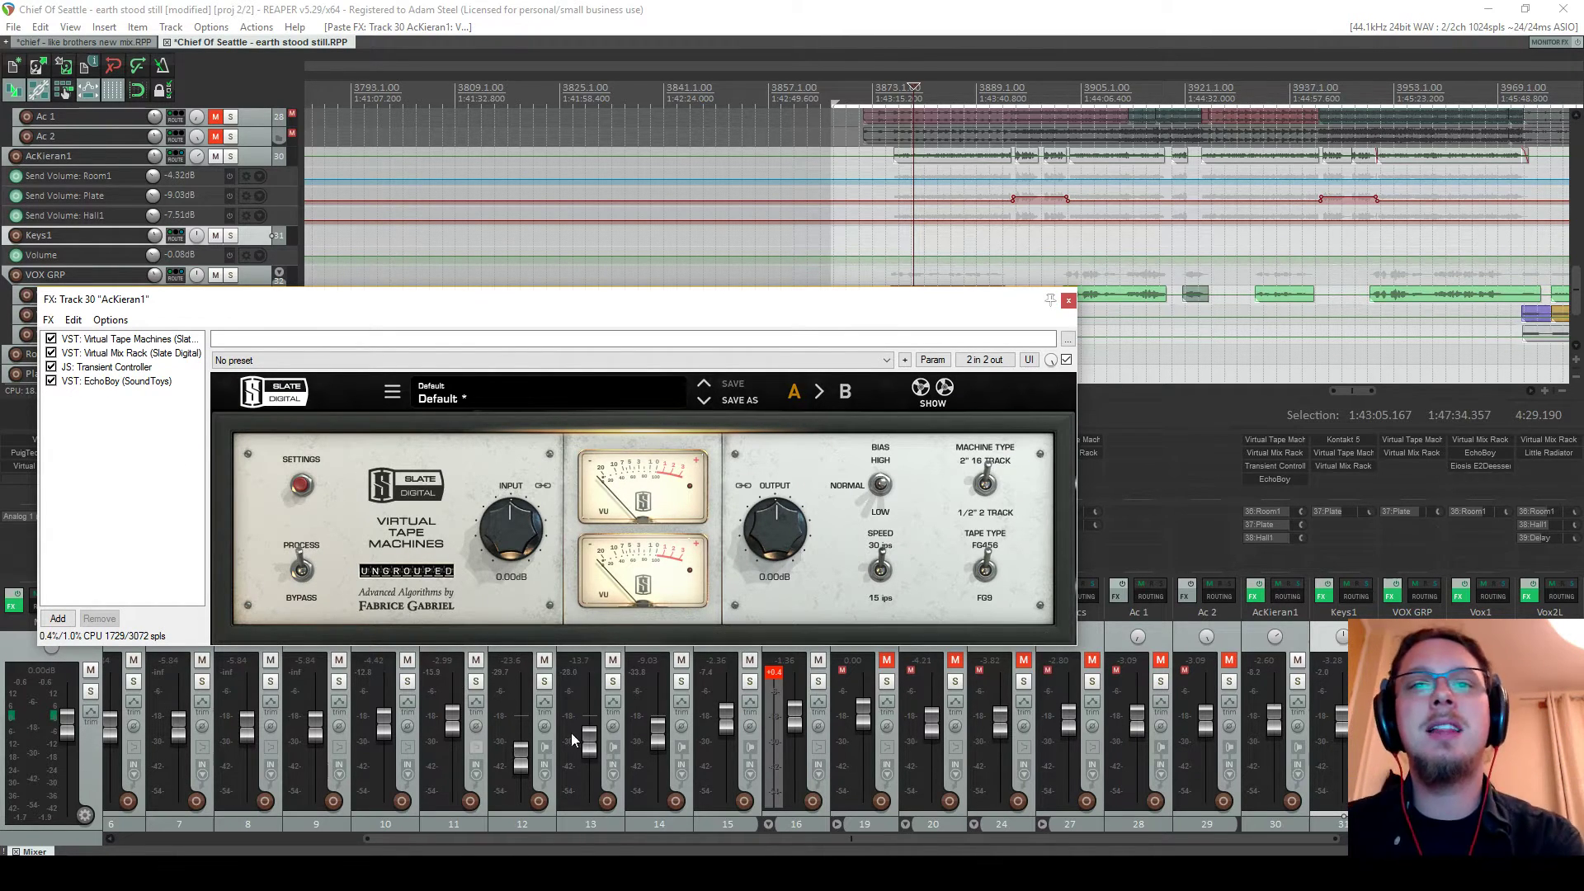
pyautogui.moveTo(877, 302); pyautogui.dragTo(937, 376)
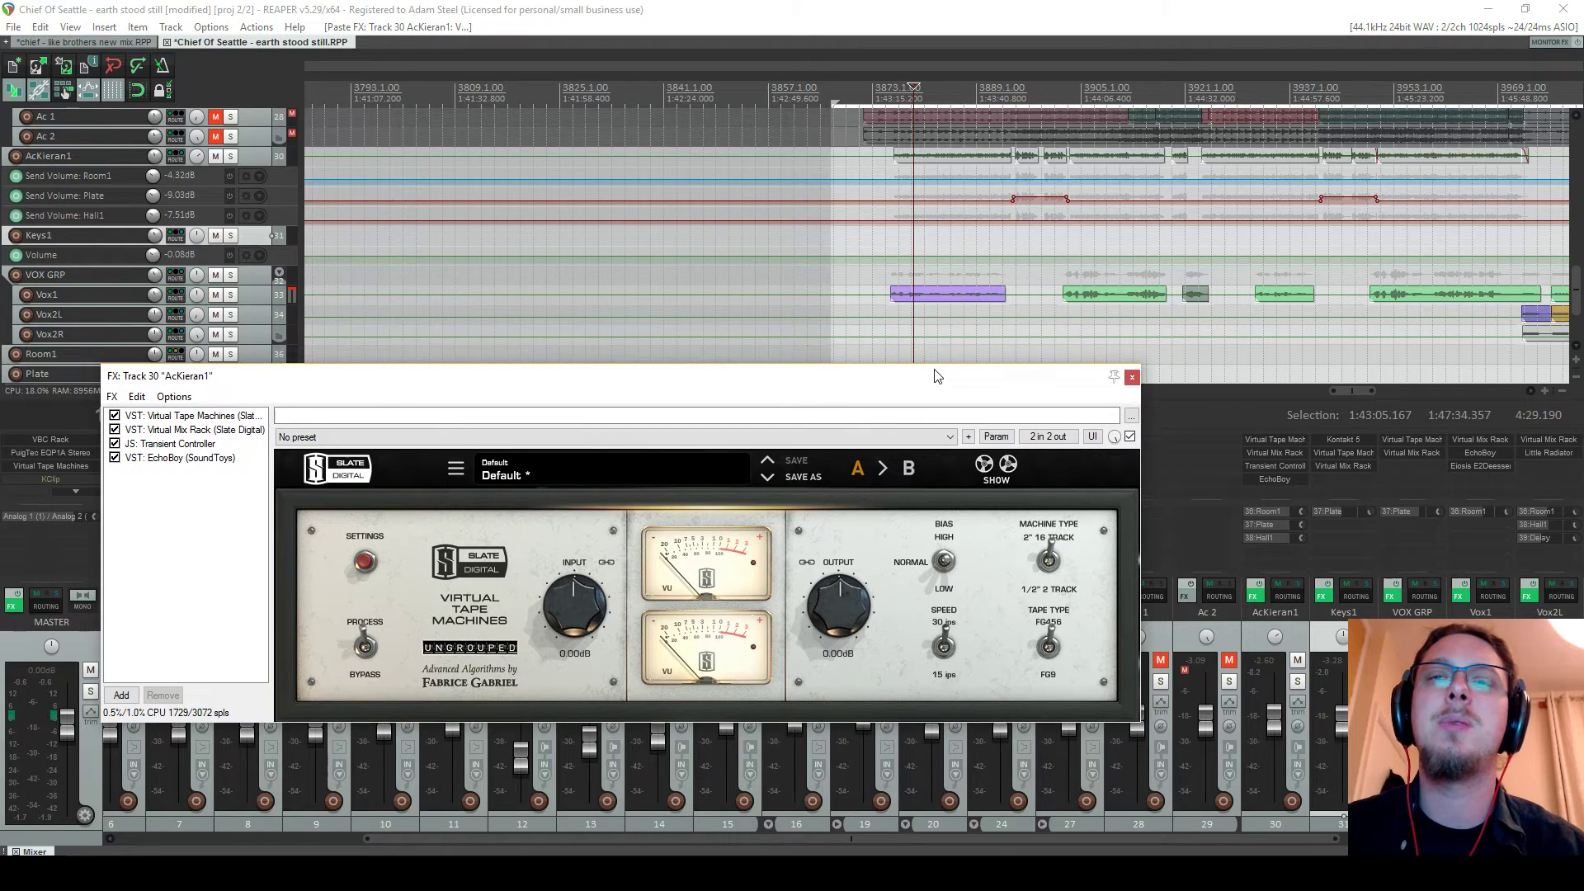
pyautogui.click(1131, 377)
# Solo AcKieran1, enlarge its track, and audition the louder phrases, leaving the Virtual Tape Machines window closed
pyautogui.click(1297, 684)
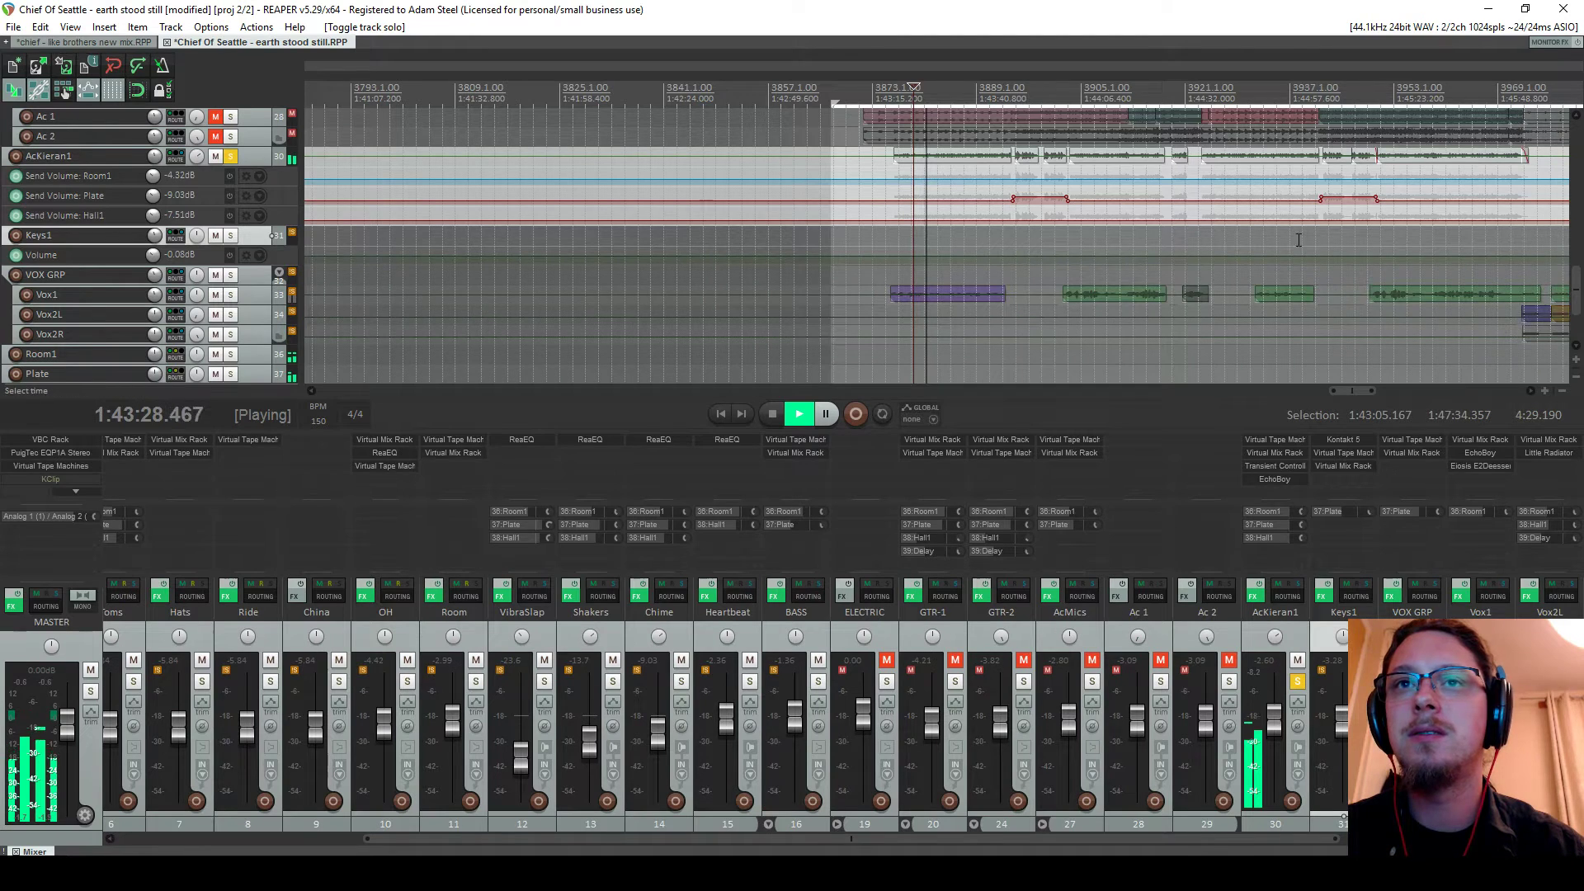
pyautogui.scroll(3, 201, 227)
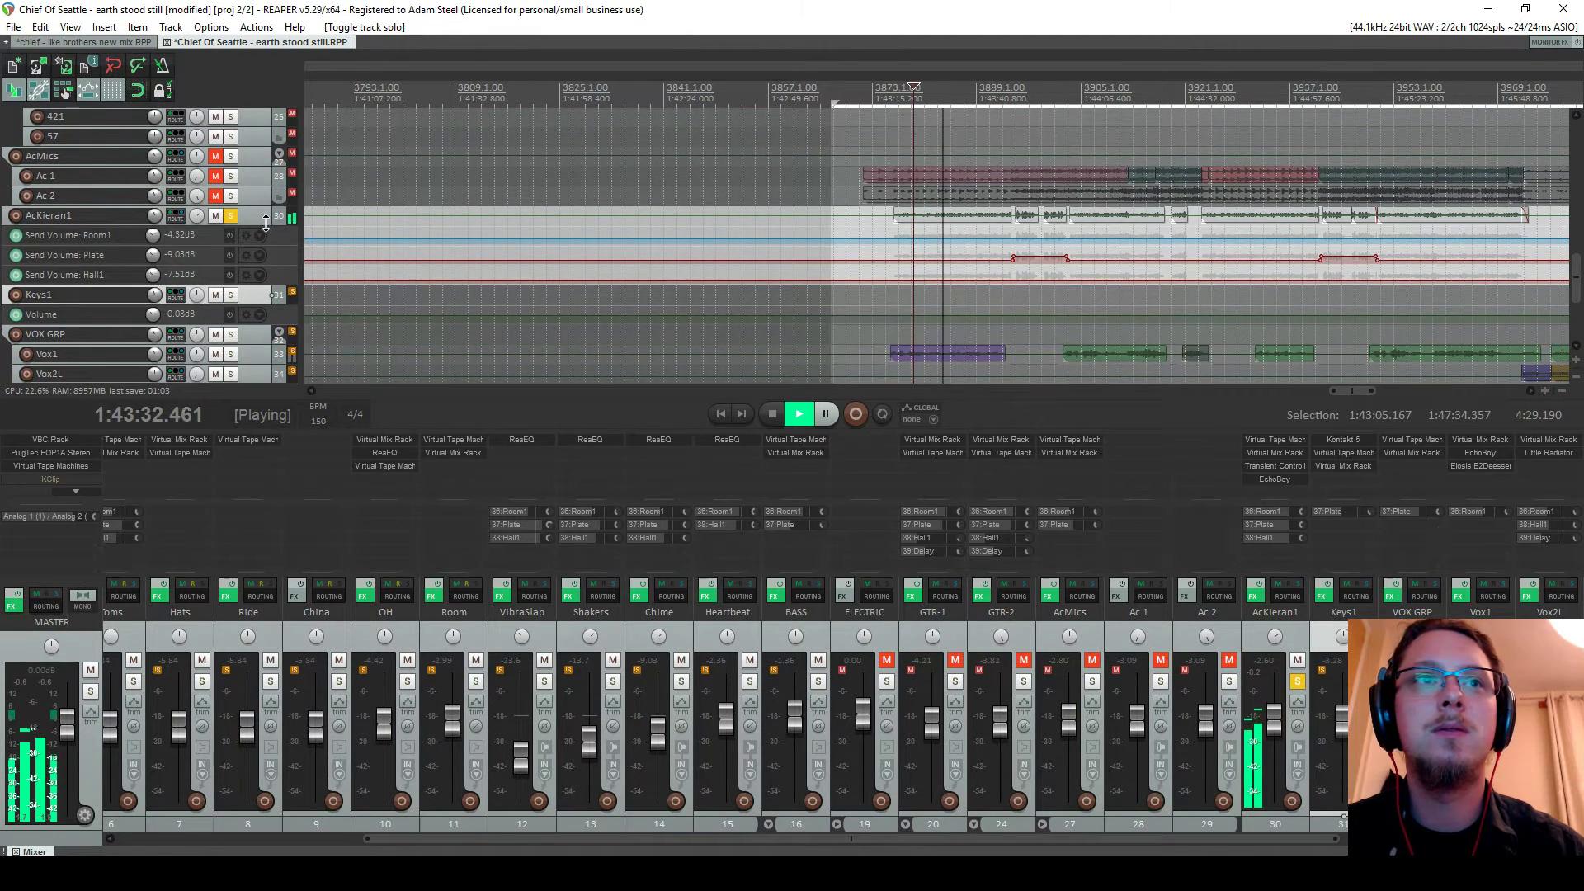
pyautogui.doubleClick(265, 223)
pyautogui.scroll(-4, 1577, 263)
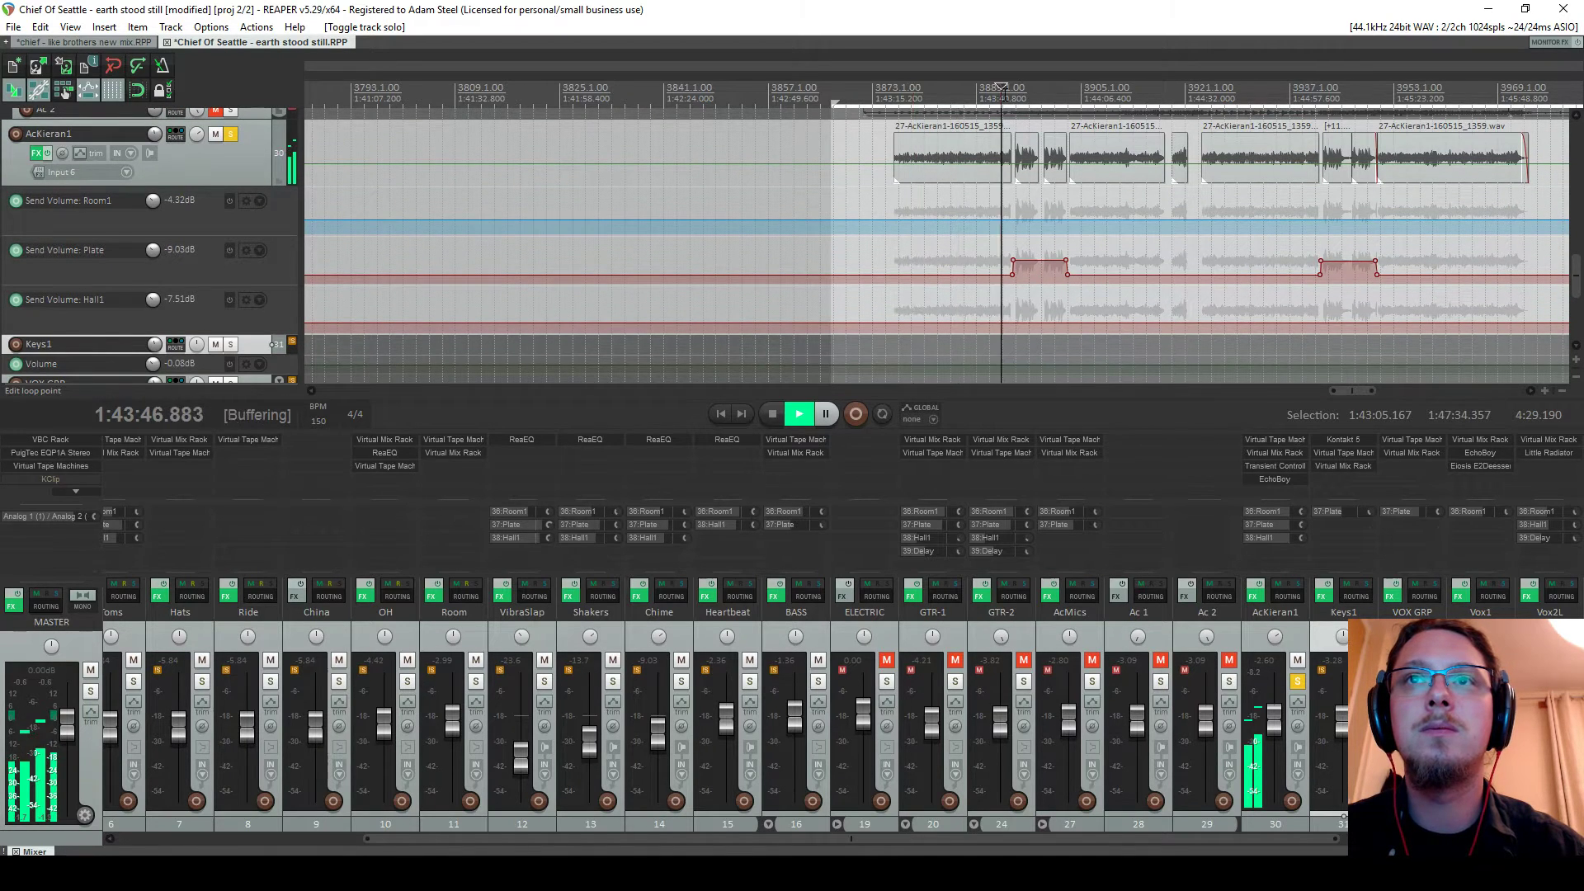
pyautogui.scroll(4, 1022, 169)
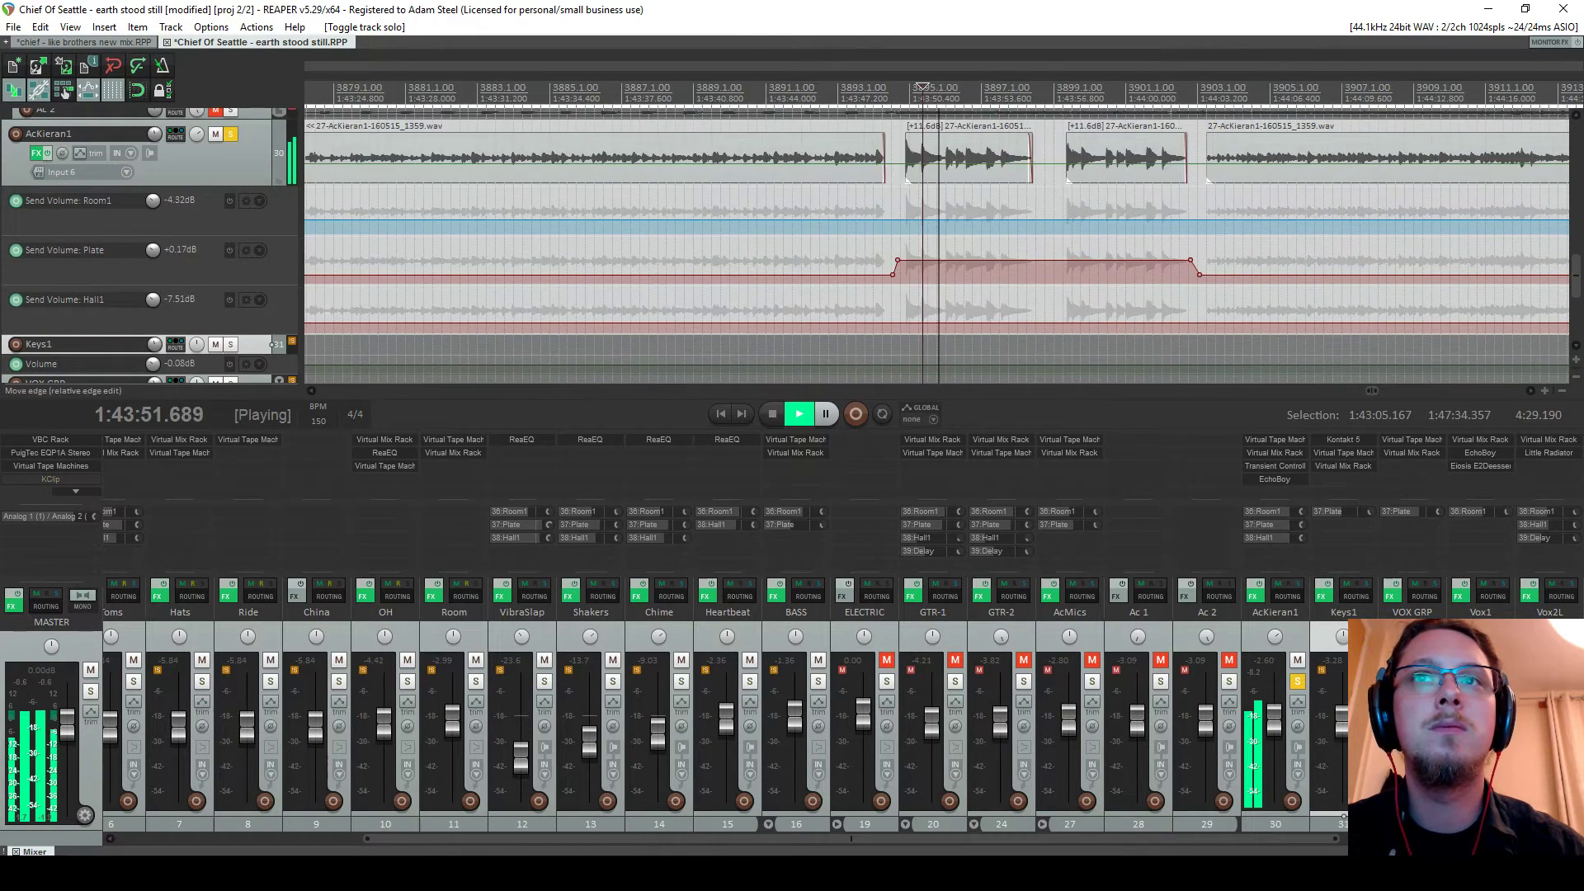
pyautogui.scroll(-3, 989, 181)
pyautogui.scroll(3, 1060, 177)
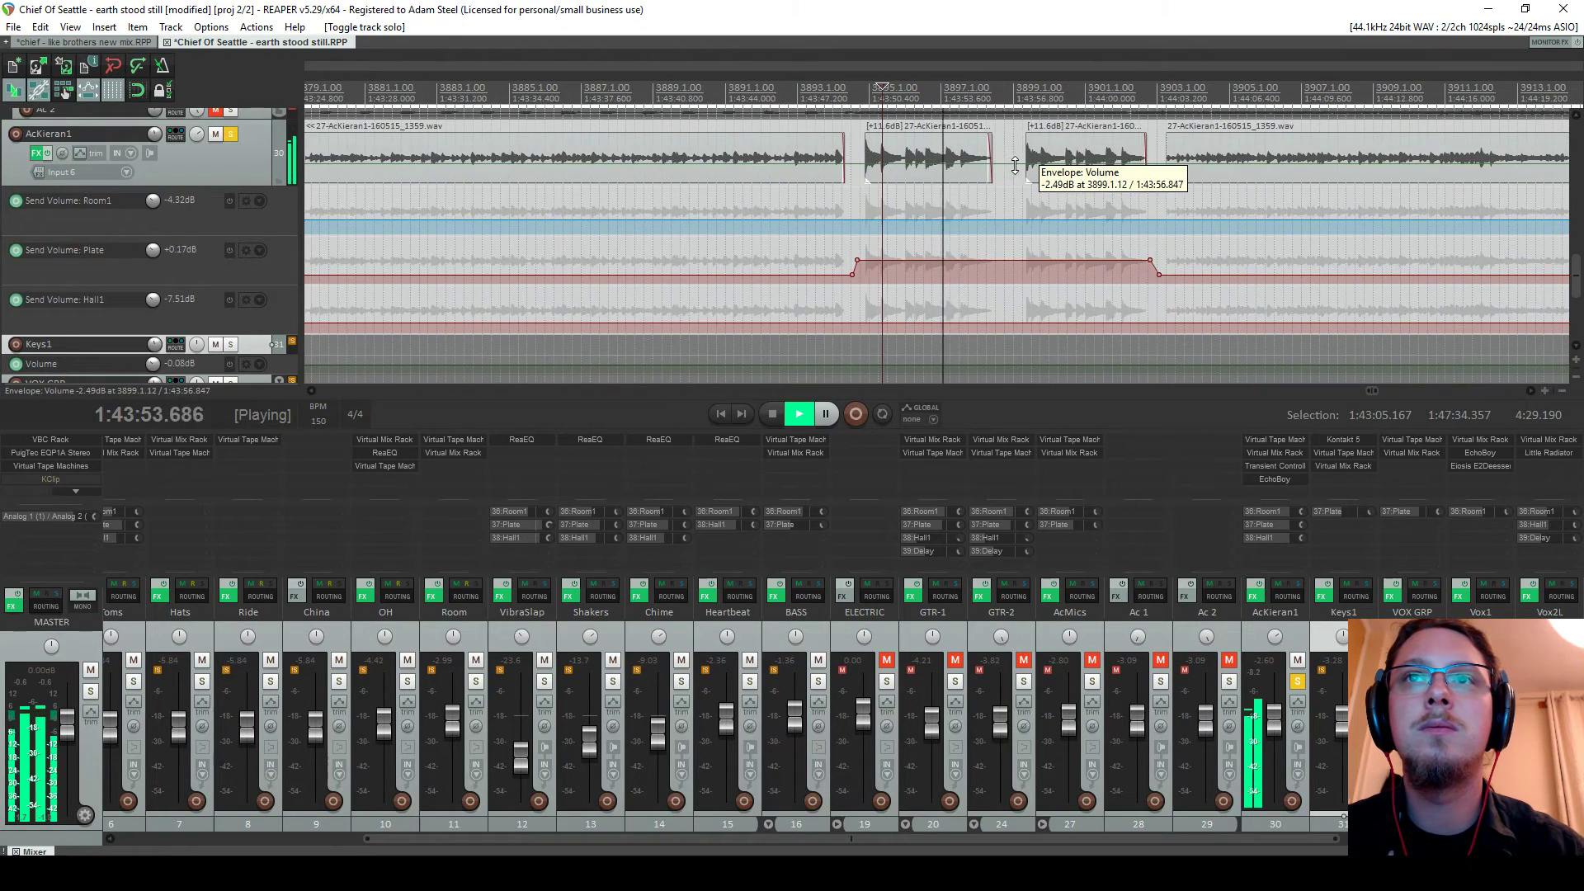
pyautogui.scroll(-5, 1055, 181)
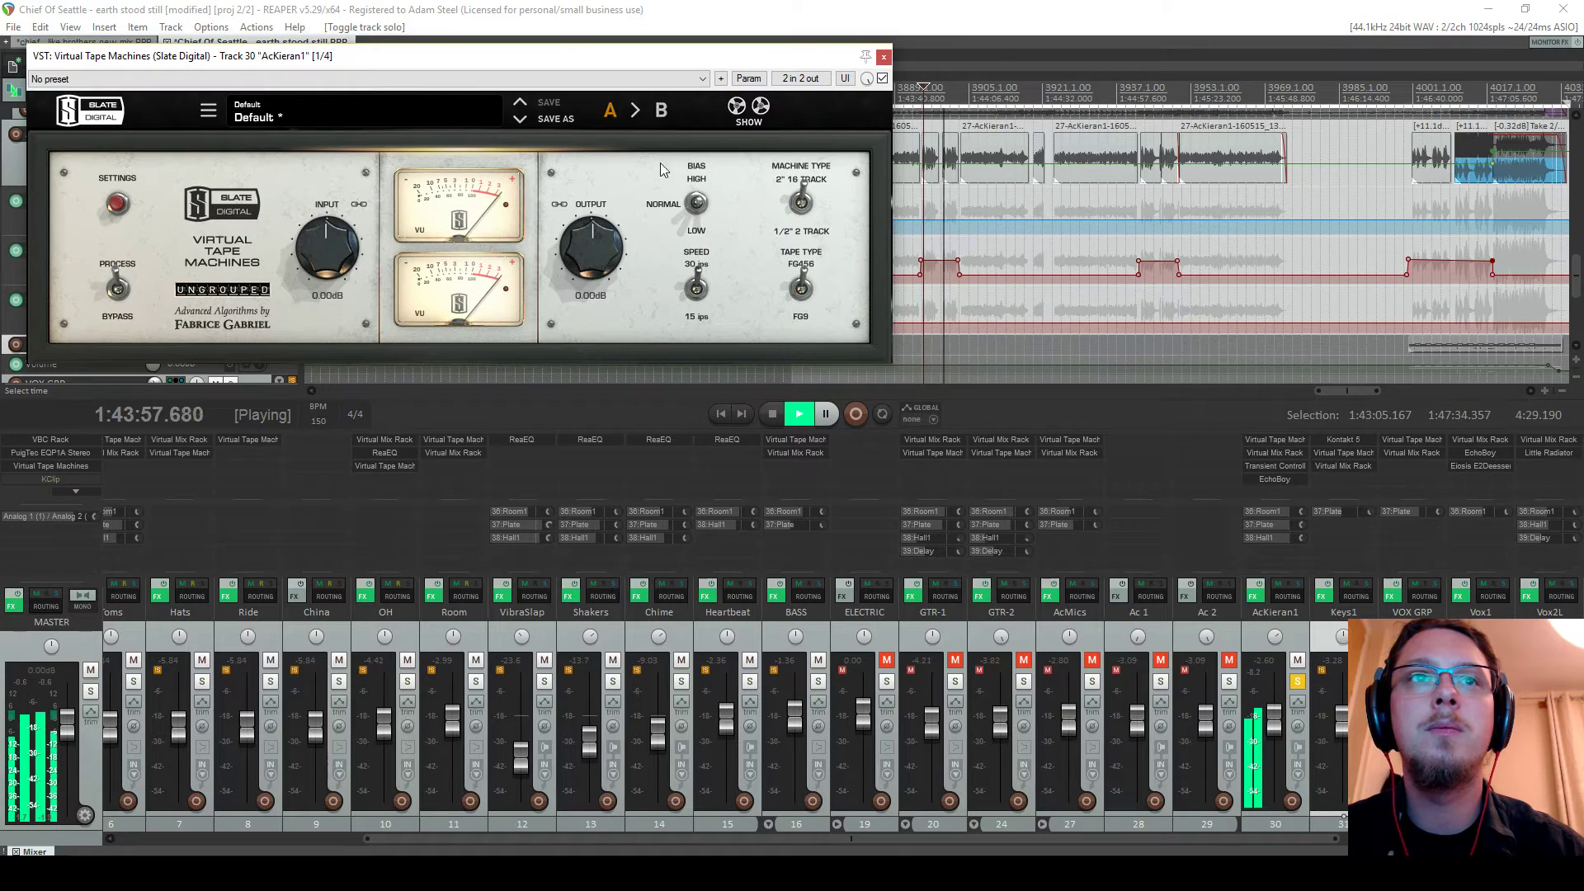
pyautogui.click(883, 56)
# Select all audio items on AcKieran1 and lower their item volume together by 2.98 dB
pyautogui.scroll(-3, 1229, 183)
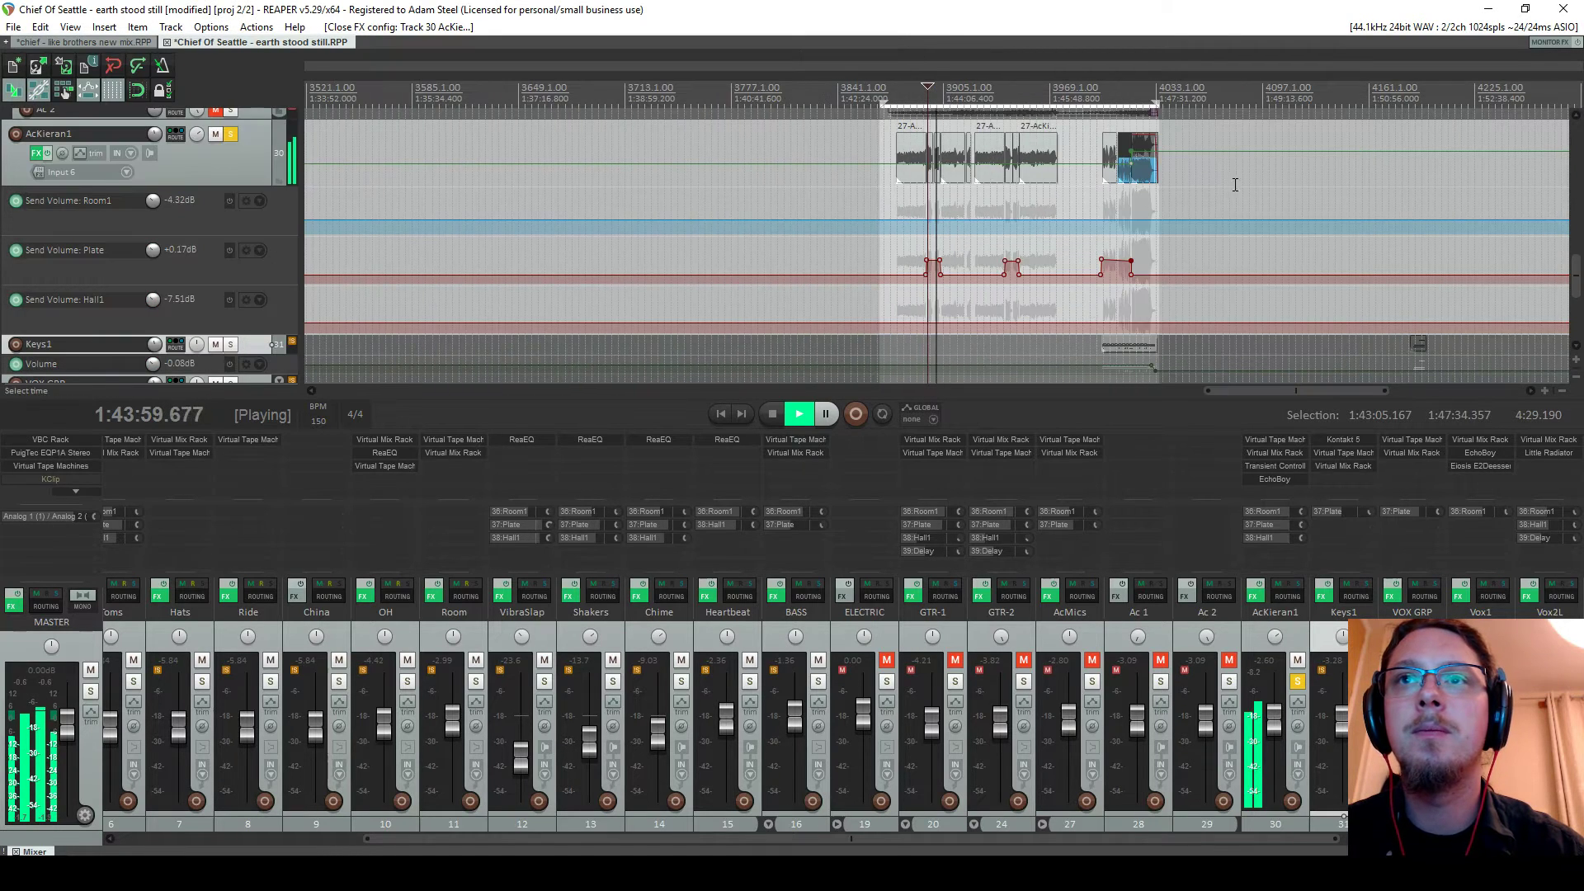
pyautogui.scroll(2, 875, 148)
pyautogui.moveTo(1239, 187); pyautogui.dragTo(835, 155)
pyautogui.scroll(2, 837, 155)
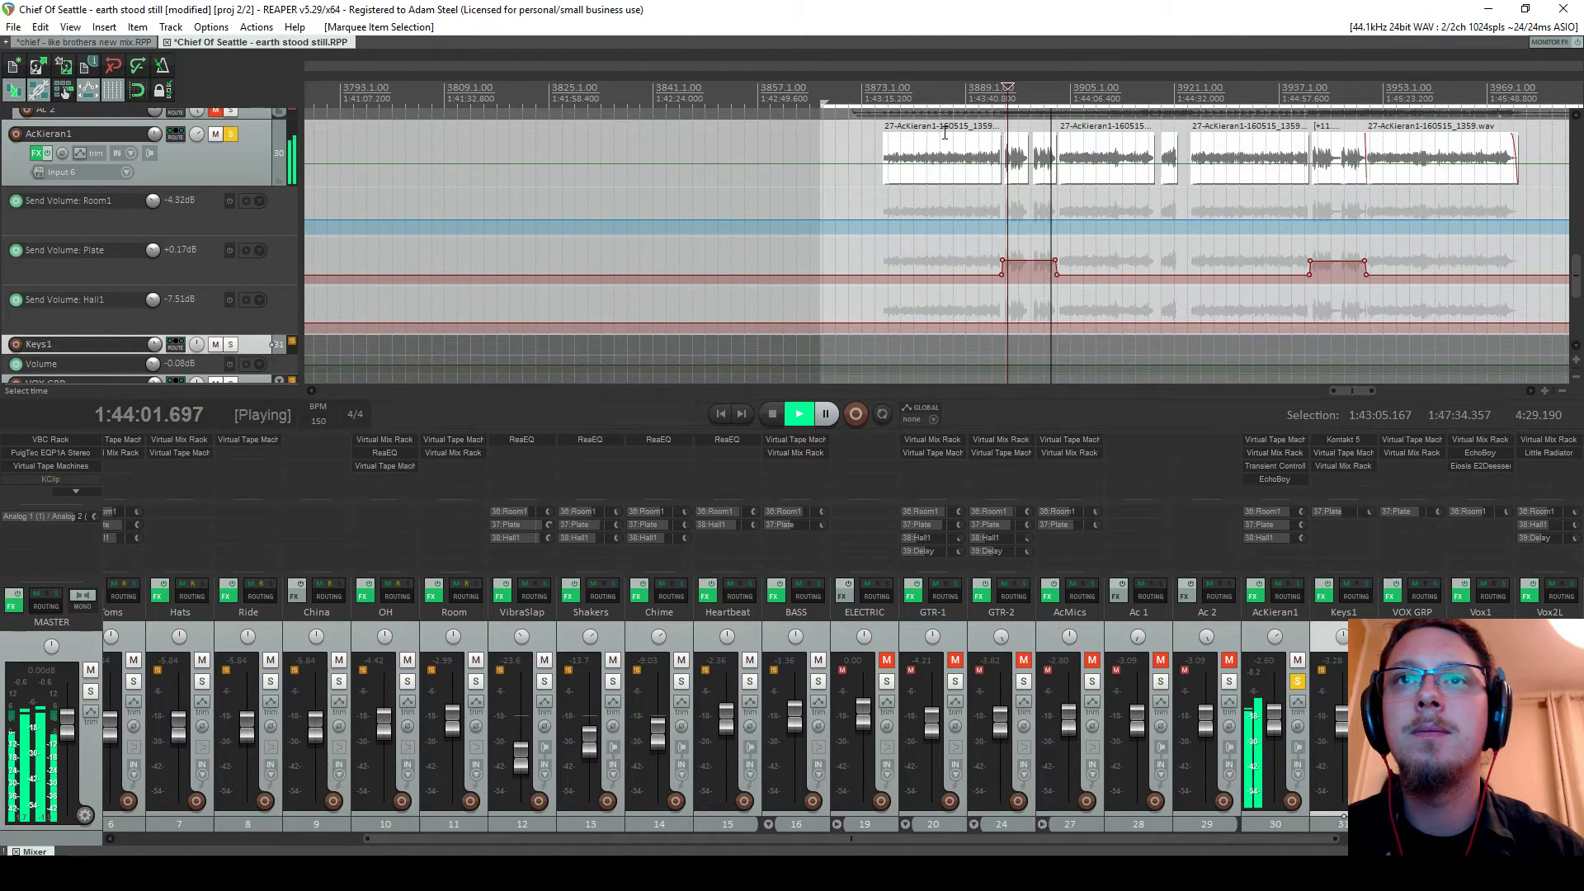
pyautogui.moveTo(942, 134); pyautogui.dragTo(957, 142)
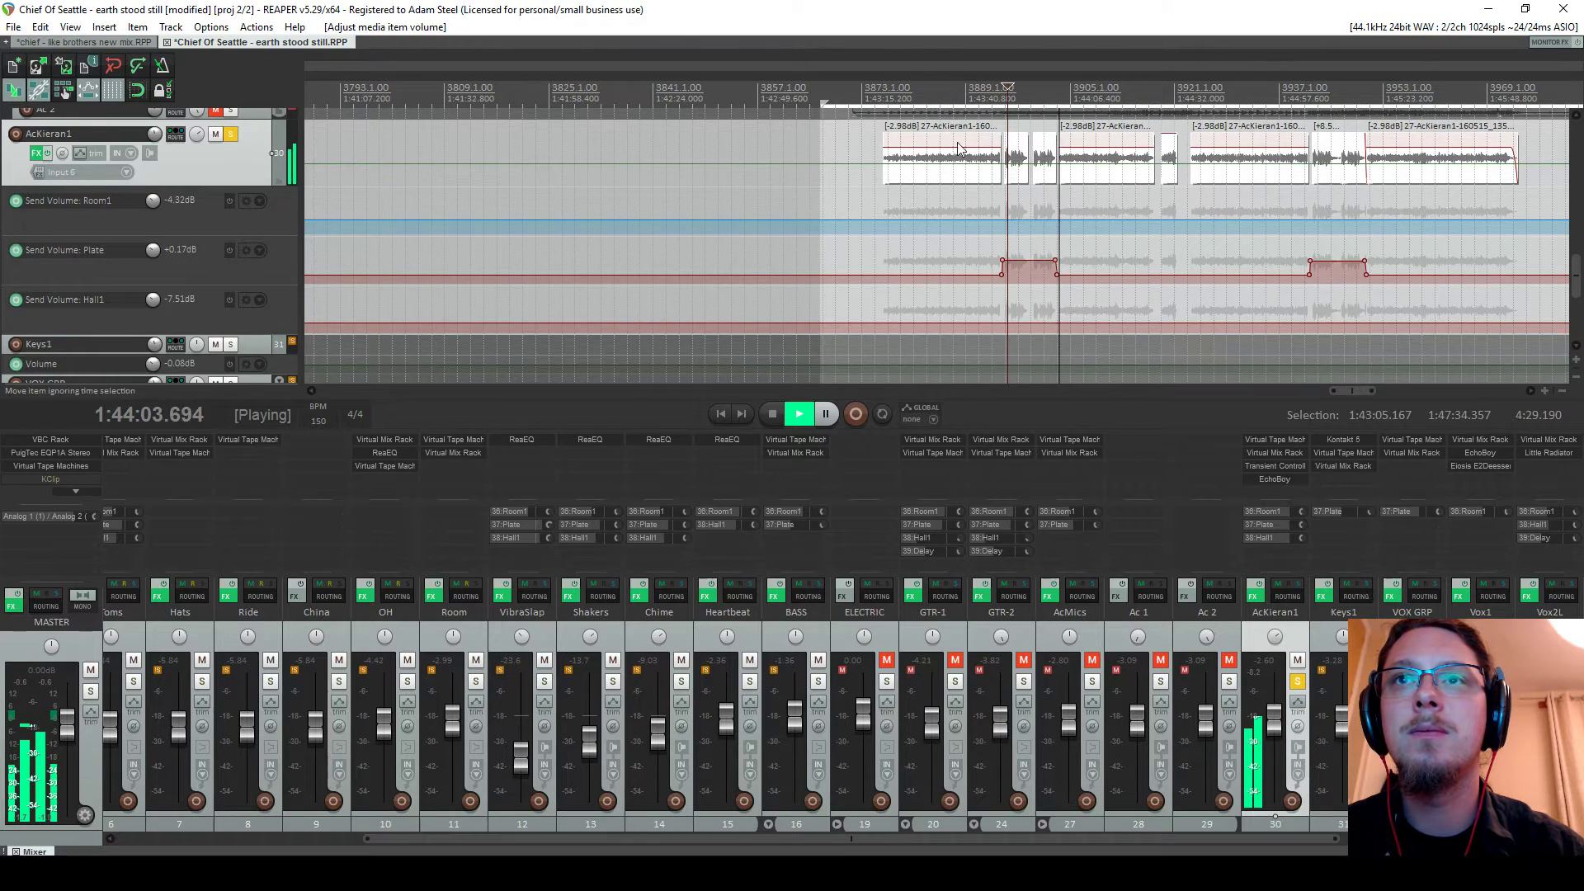
# Set the item volume of the first two louder AcKieran1 phrases to +3.43 dB
pyautogui.scroll(3, 1048, 128)
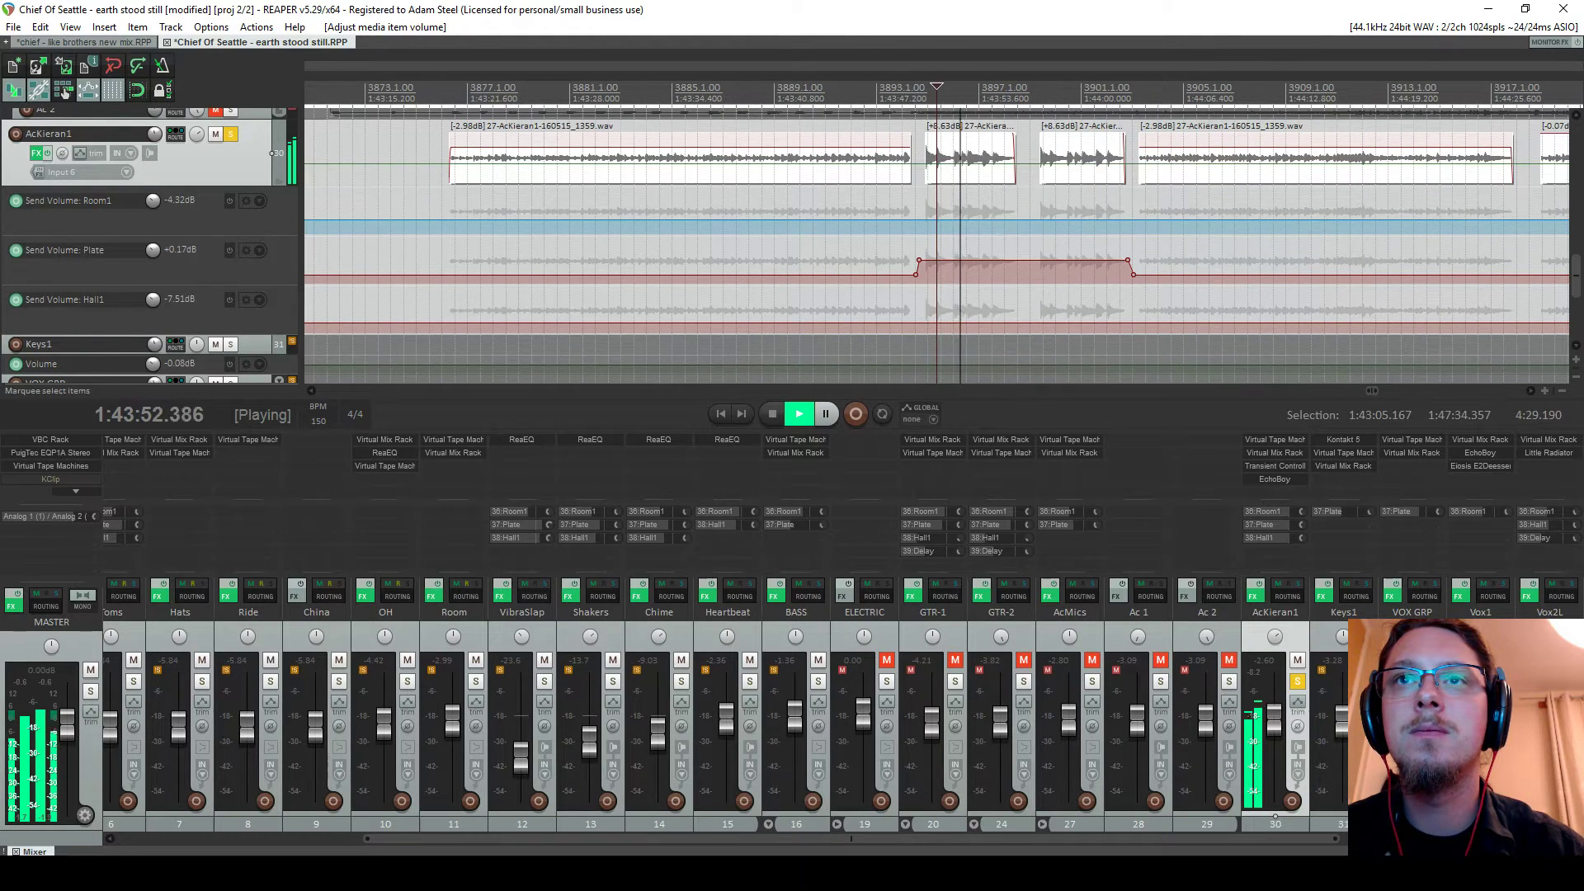
pyautogui.click(992, 150)
pyautogui.moveTo(991, 133); pyautogui.dragTo(996, 109)
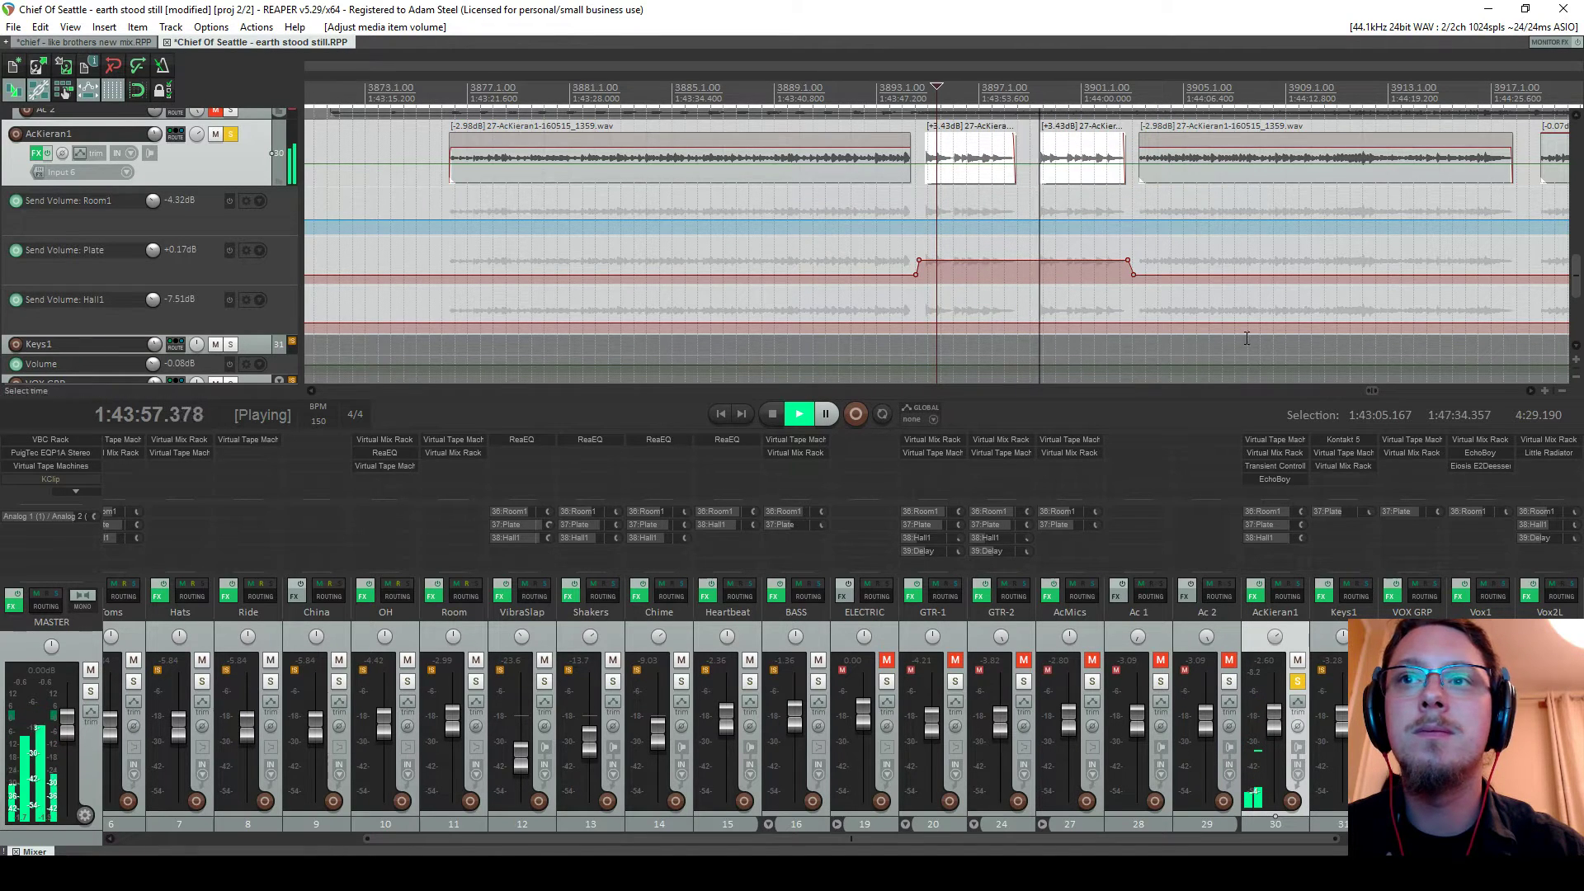
# Check Virtual Tape Machines on AcKieran1, close it, and lower the Virtual Mixbuss input in Virtual Mix Rack with input and output linked
pyautogui.click(1280, 455)
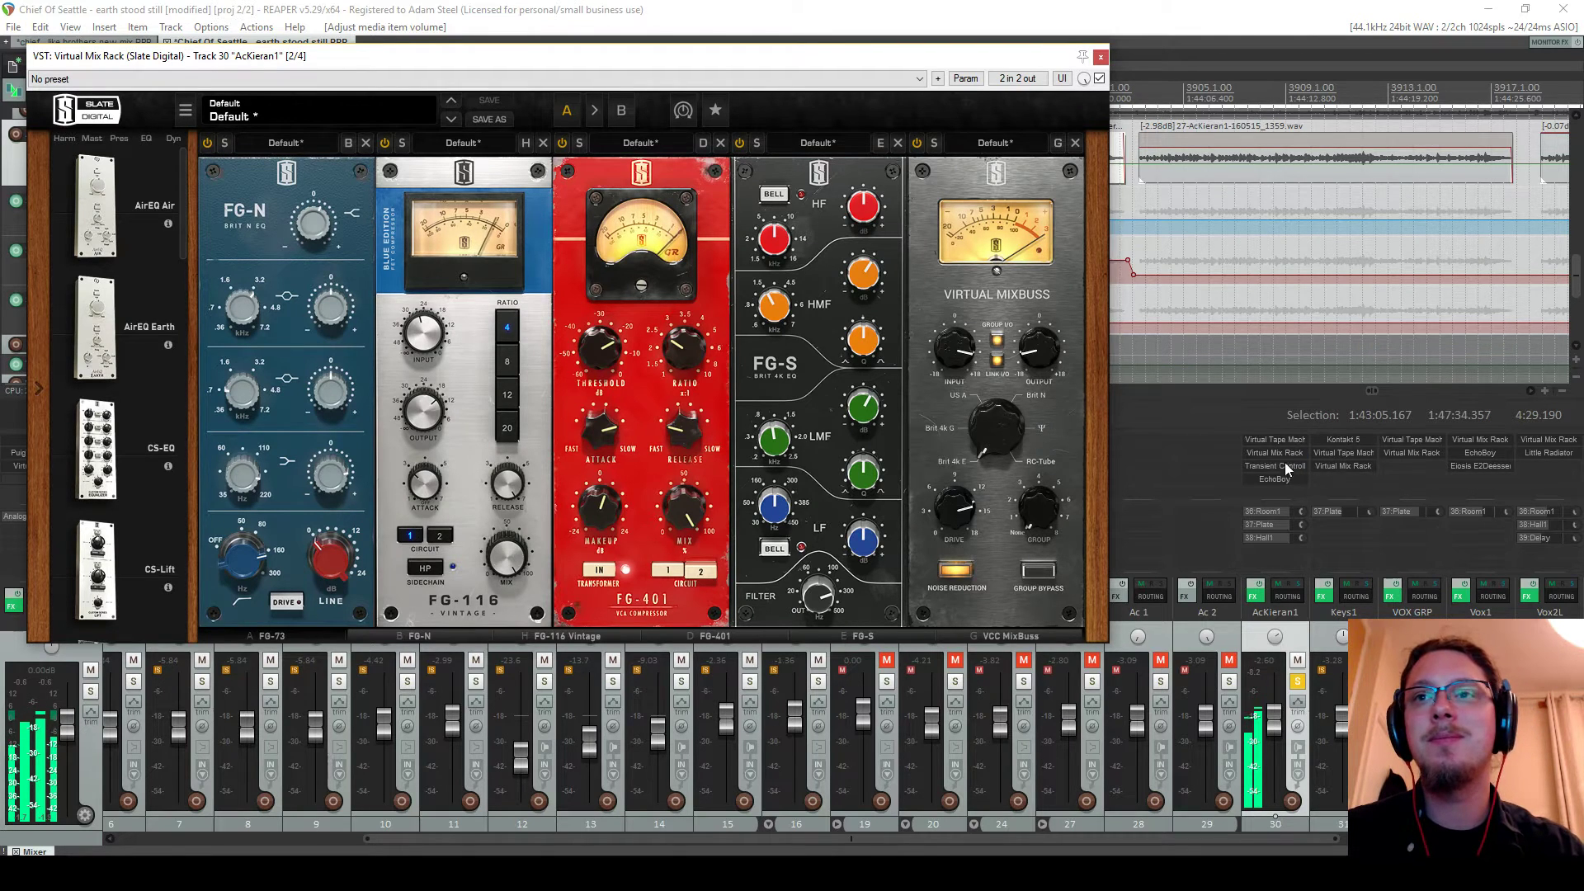
pyautogui.click(1270, 439)
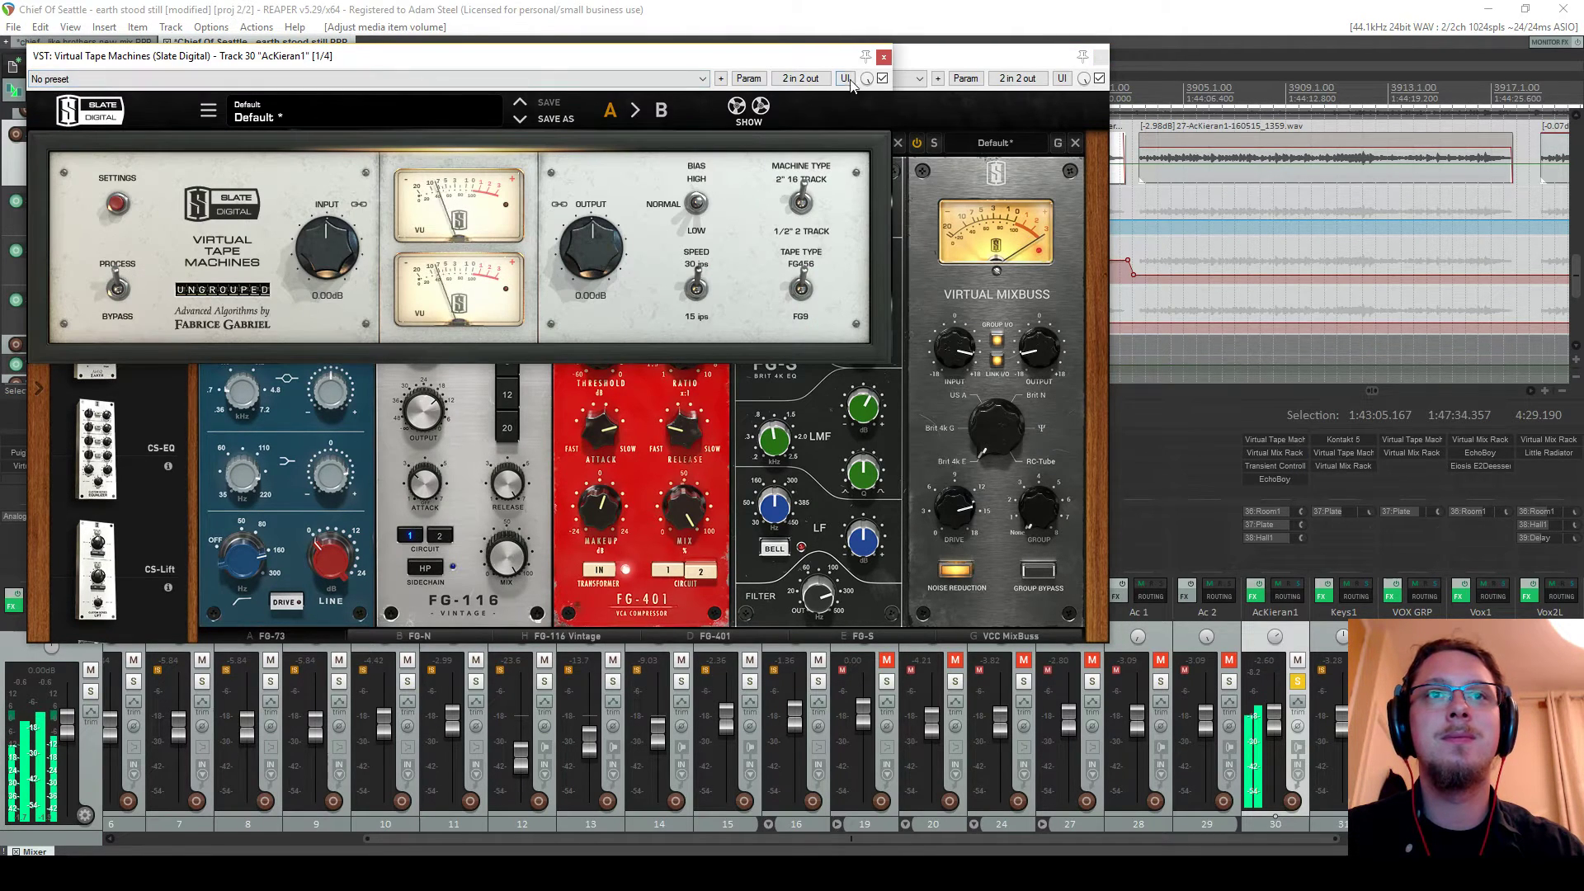
pyautogui.click(882, 59)
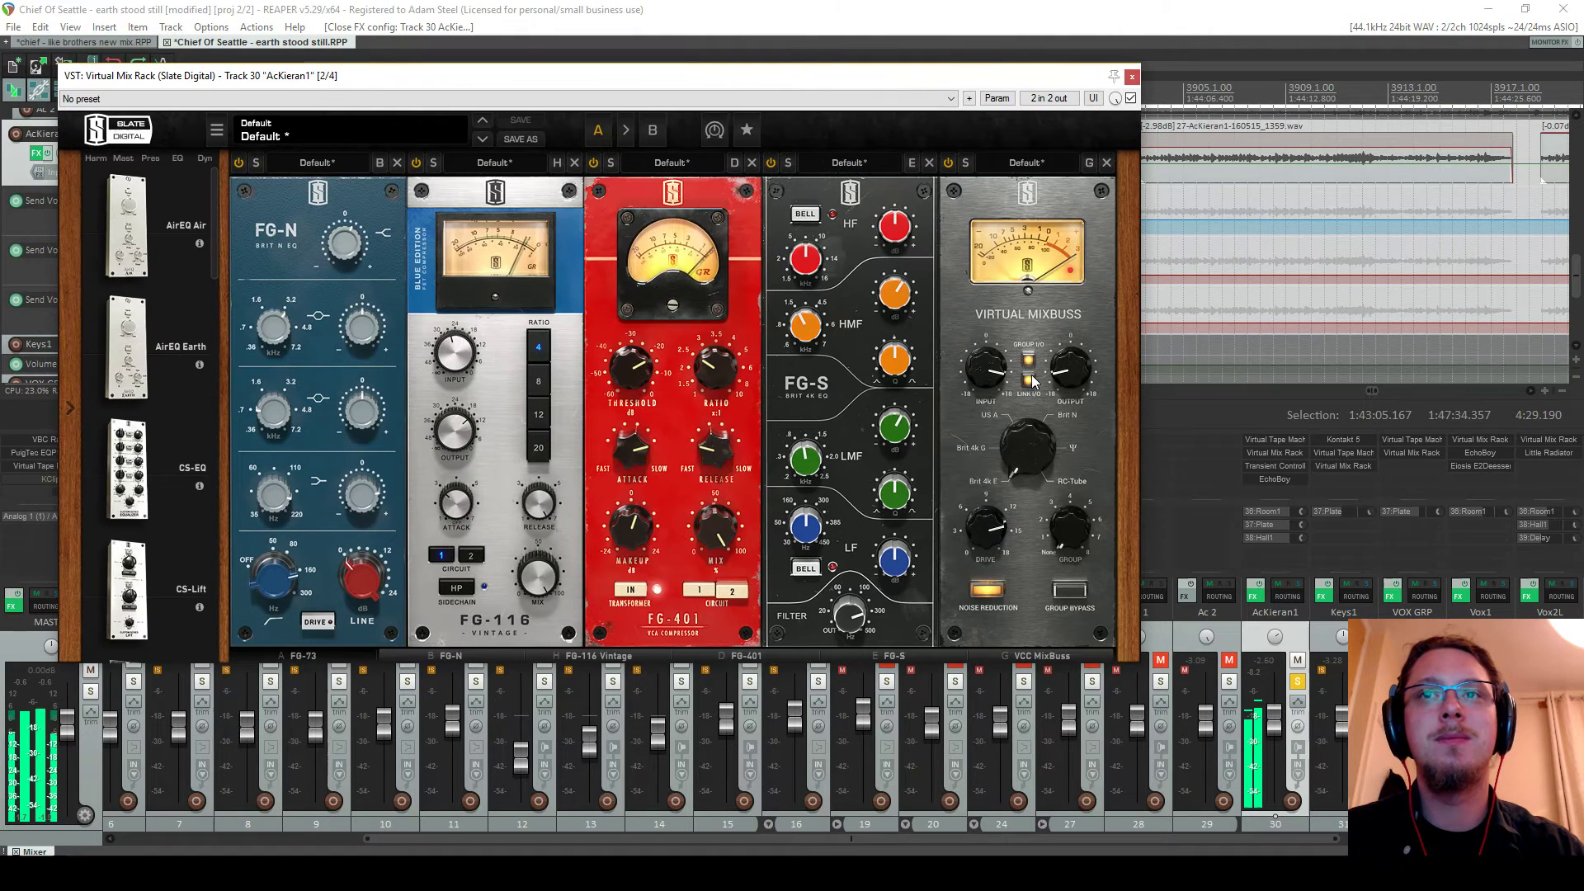
pyautogui.moveTo(987, 364); pyautogui.dragTo(994, 404)
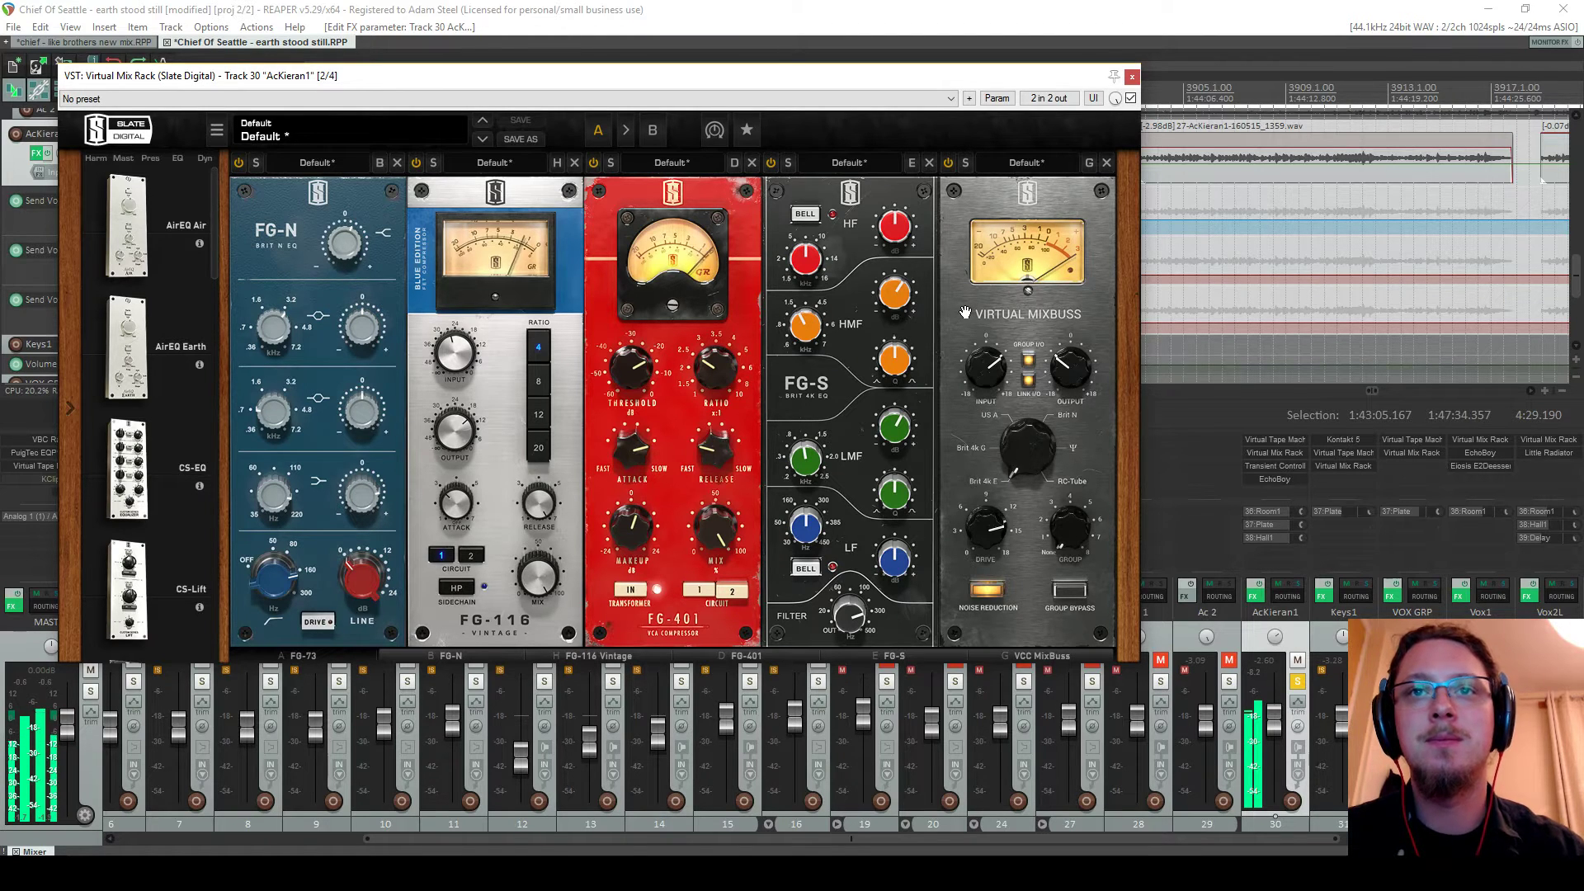
# Close Virtual Mix Rack, replay AcKieran1 through its louder phrases, and set its Hall1 send to -4.82 dB and Room1 send to -2.27 dB
pyautogui.click(1132, 77)
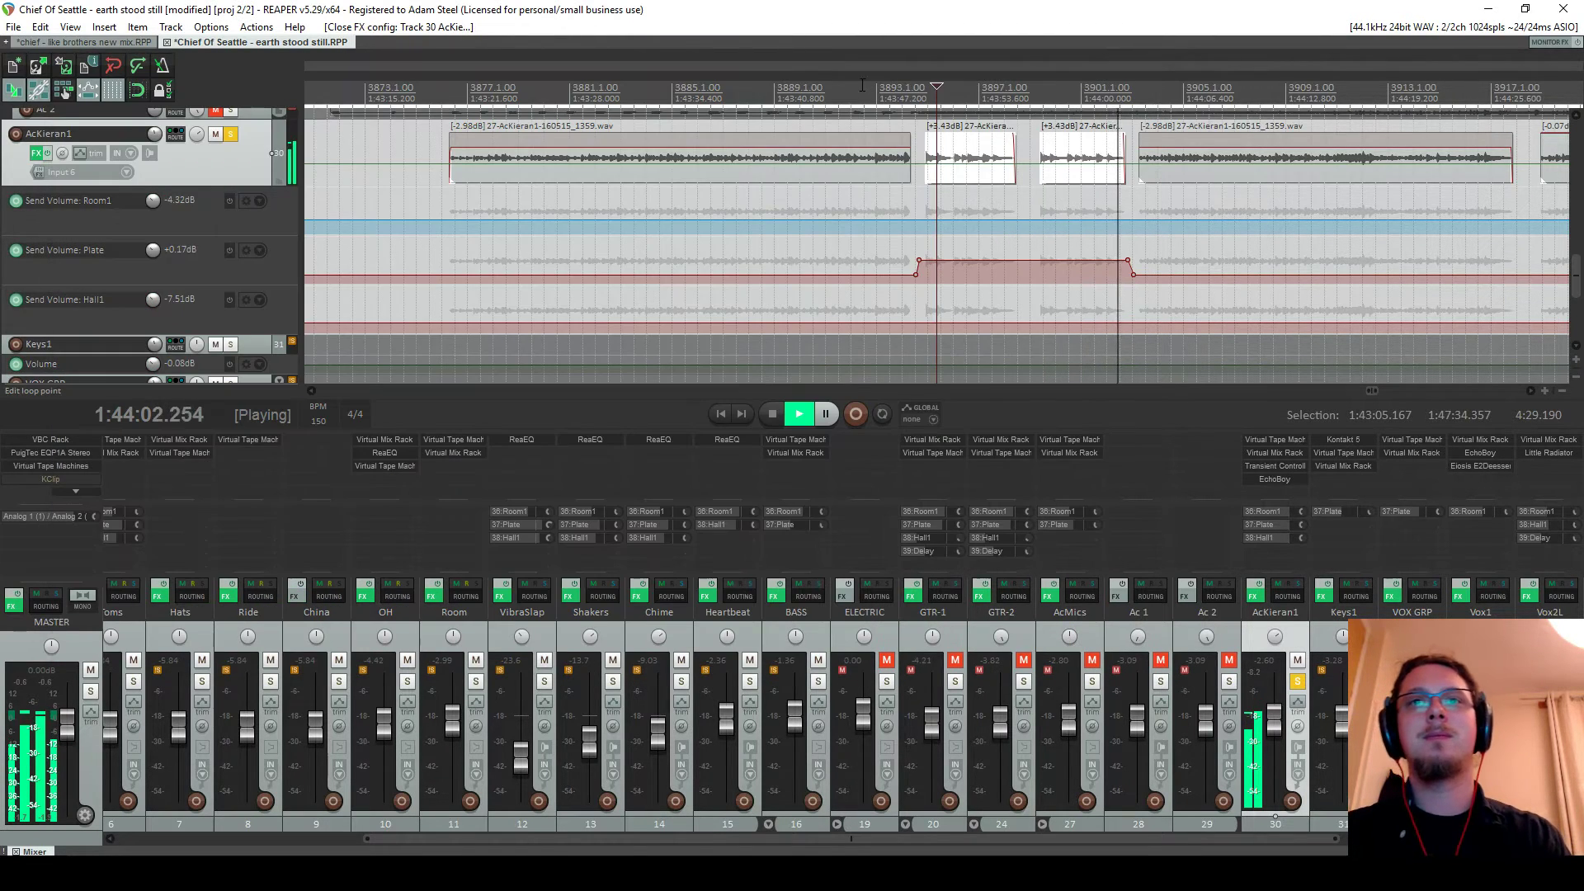
pyautogui.click(852, 363)
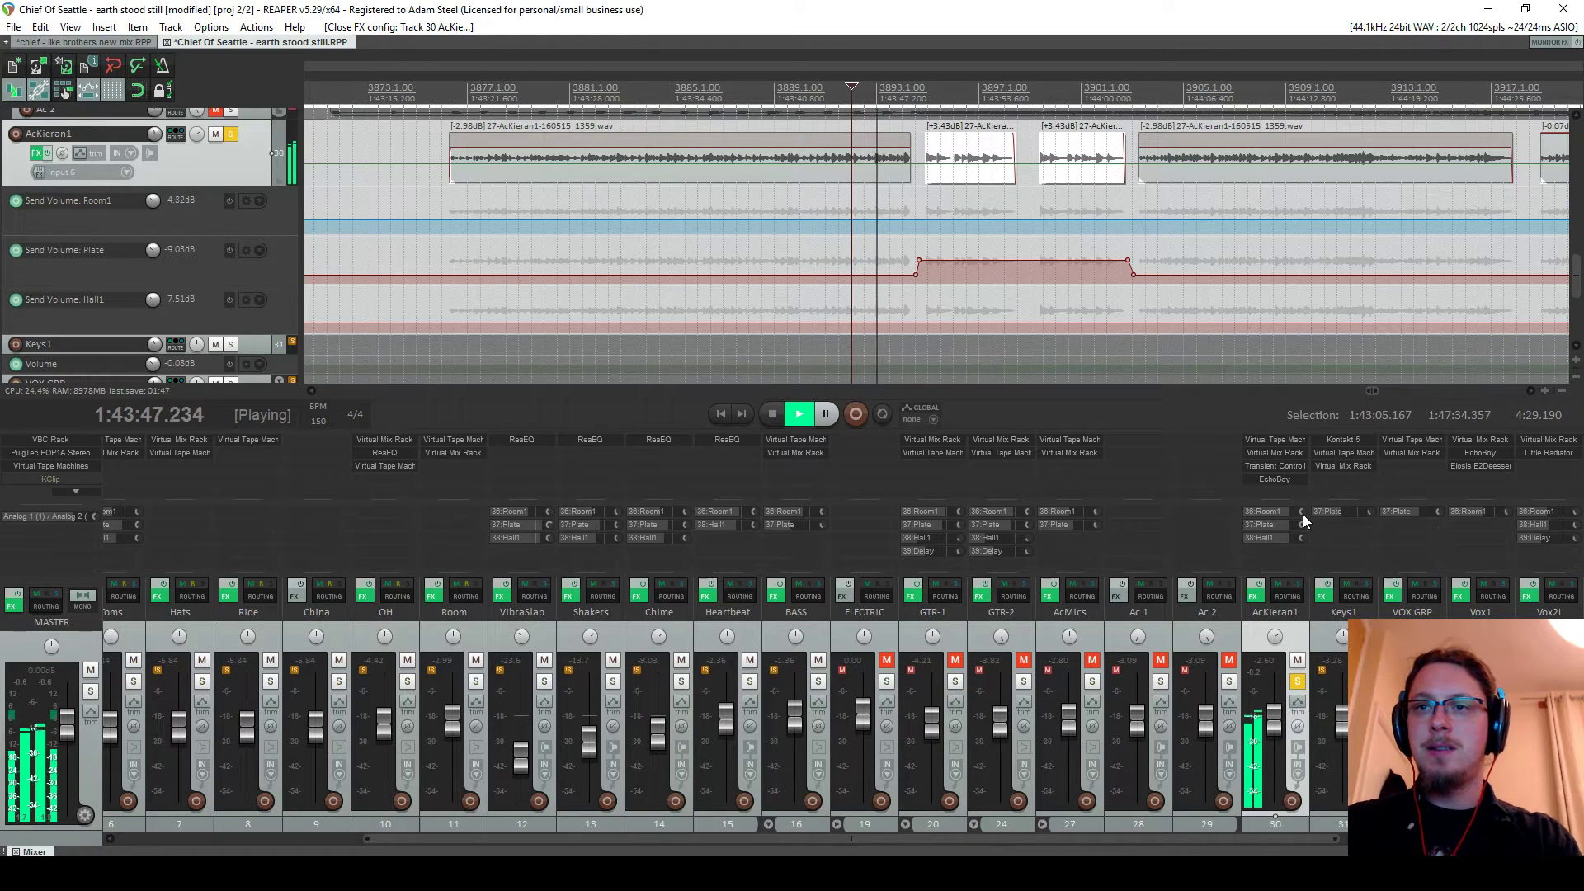
pyautogui.moveTo(1308, 538)
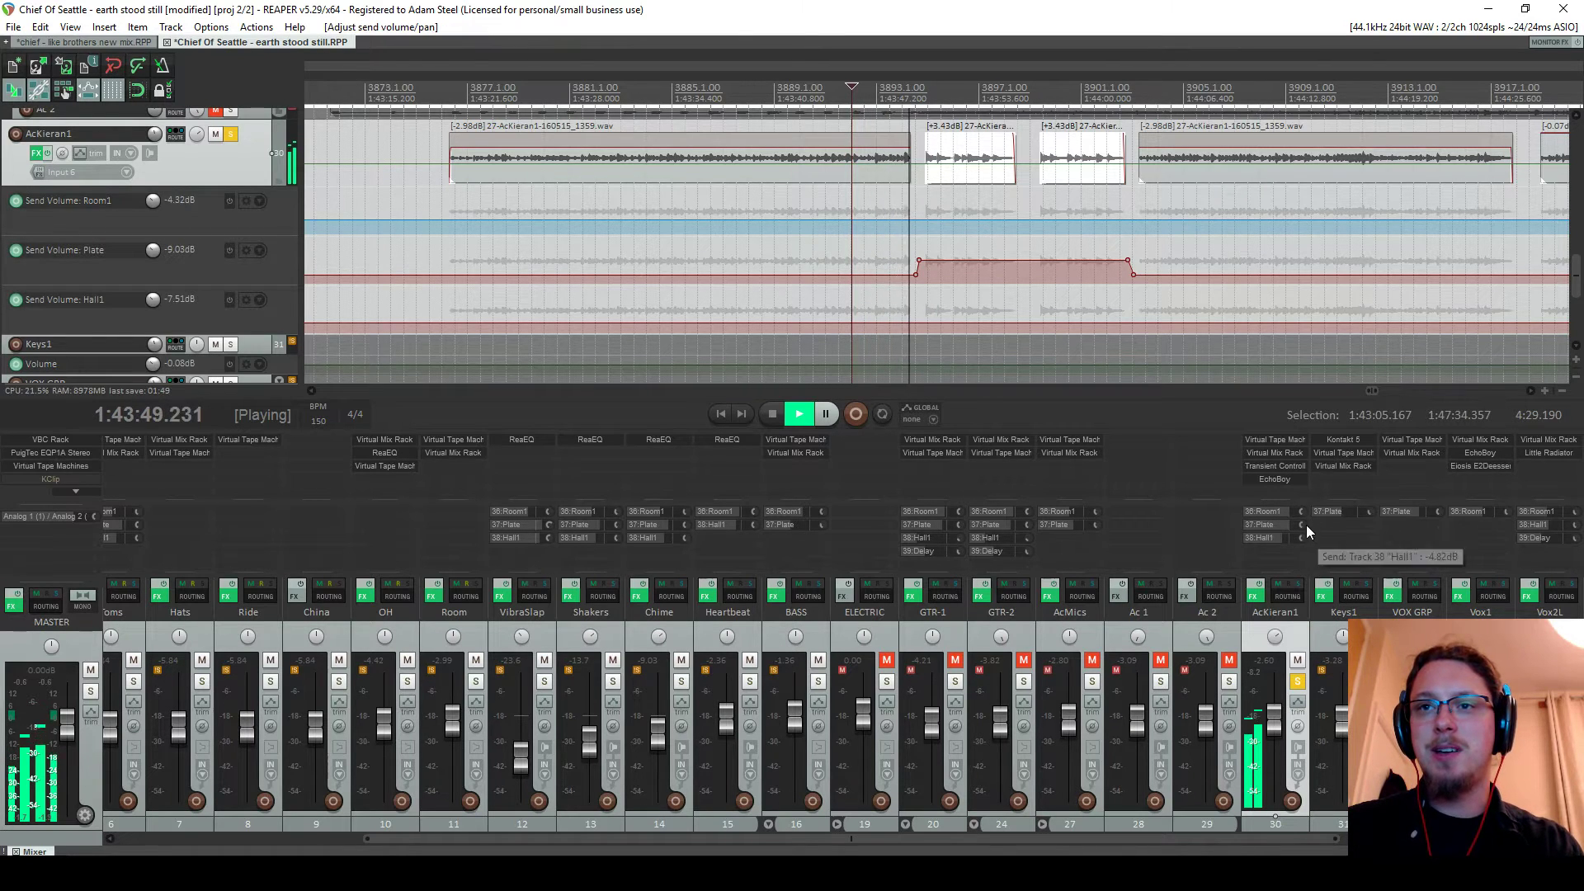
pyautogui.scroll(3, 1303, 513)
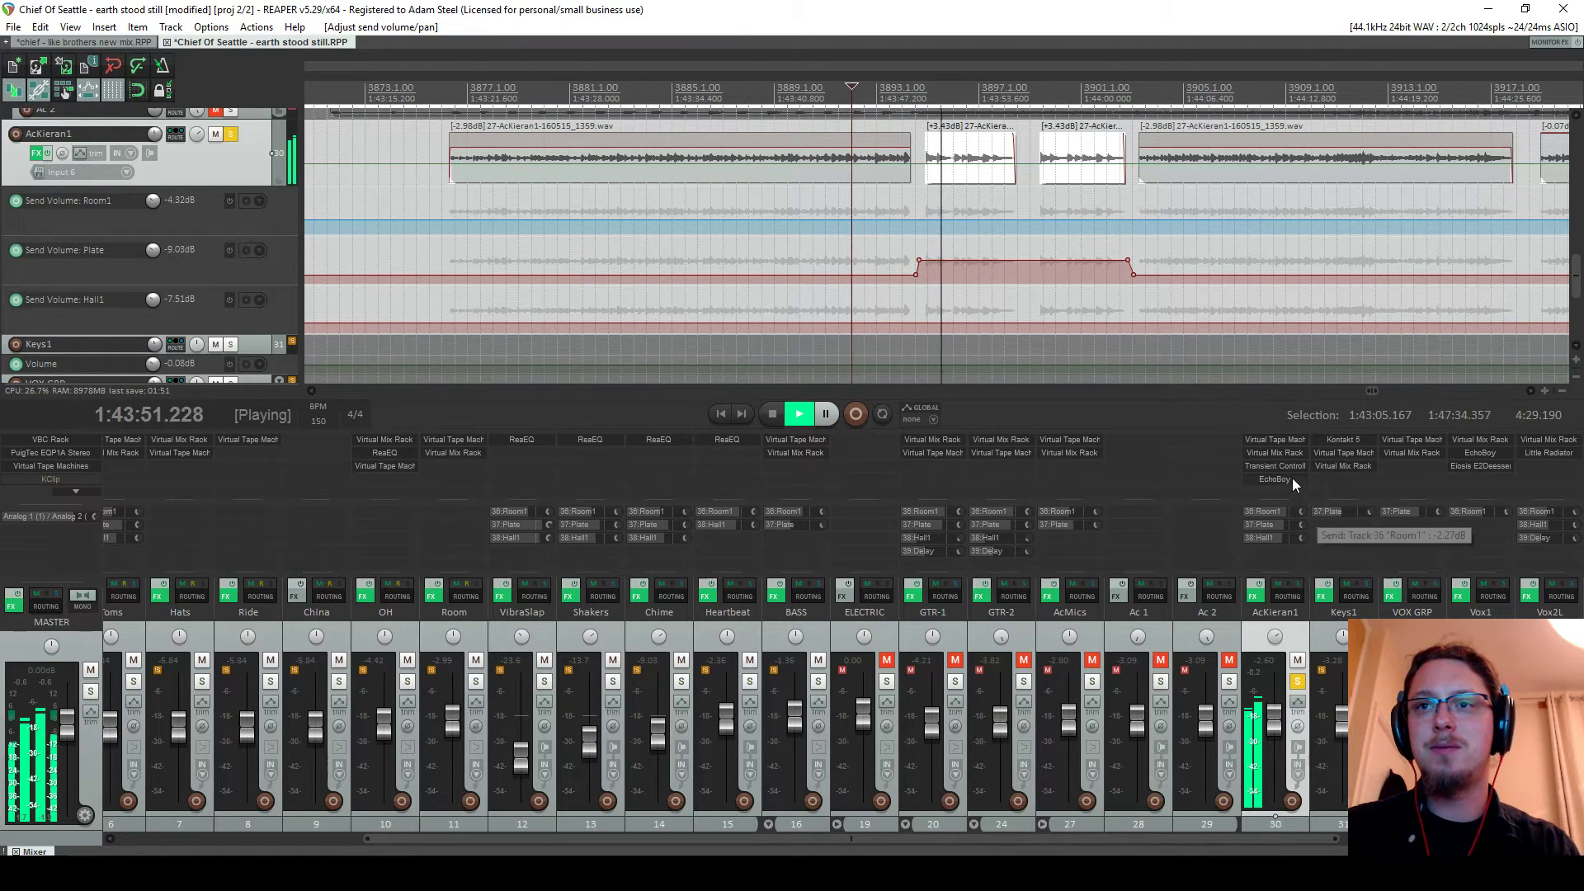
# Check EchoBoy on AcKieran1, close it, and unsolo the track to hear it in the mix
pyautogui.click(1274, 479)
pyautogui.click(735, 56)
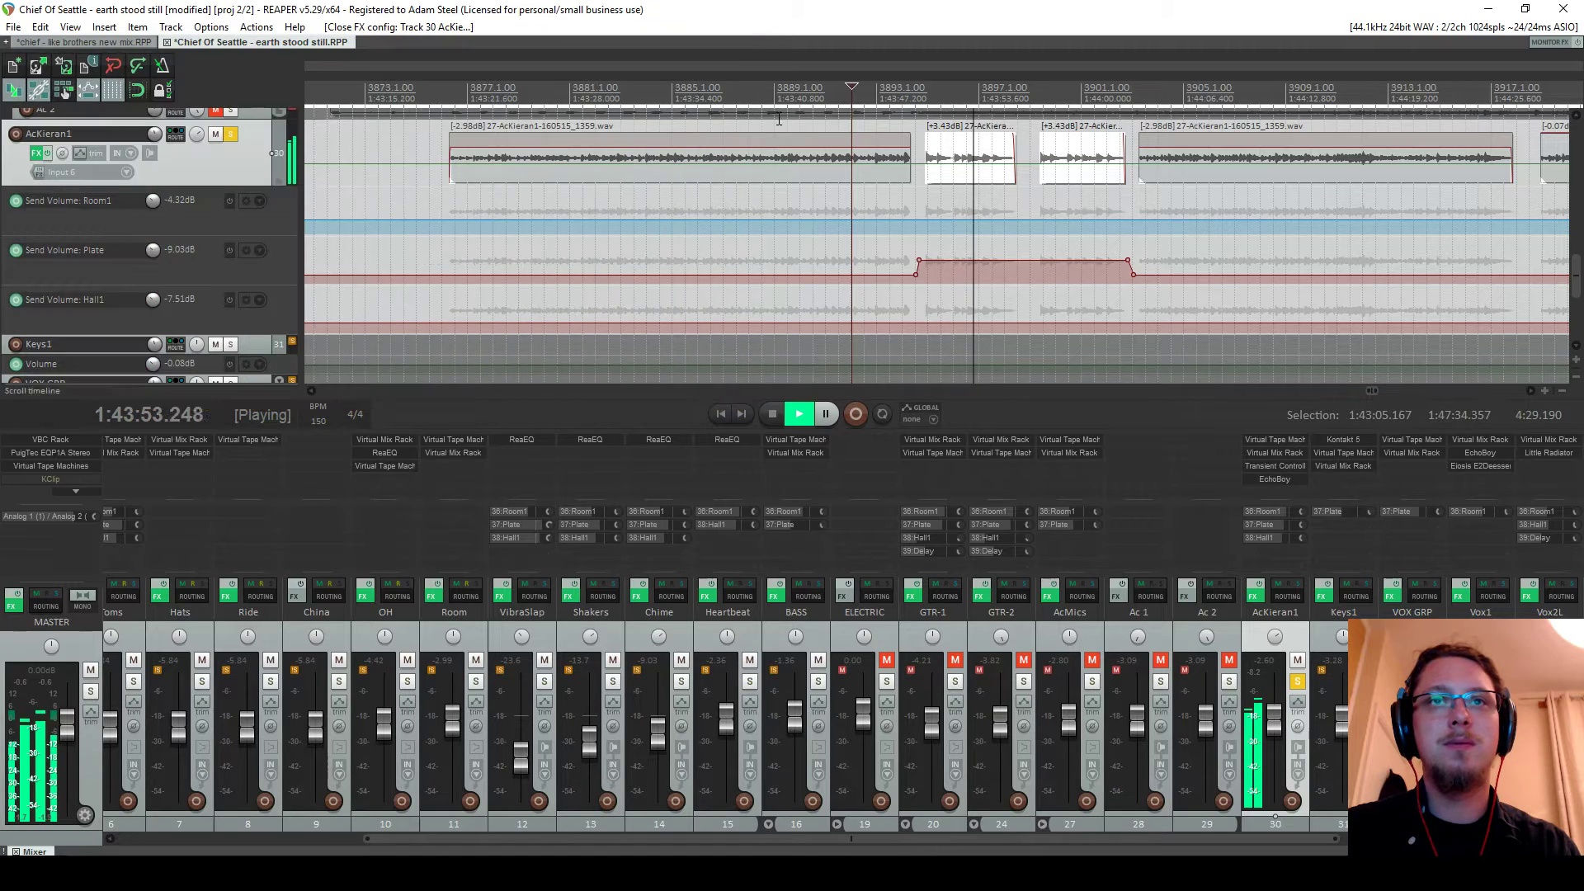
pyautogui.click(1296, 681)
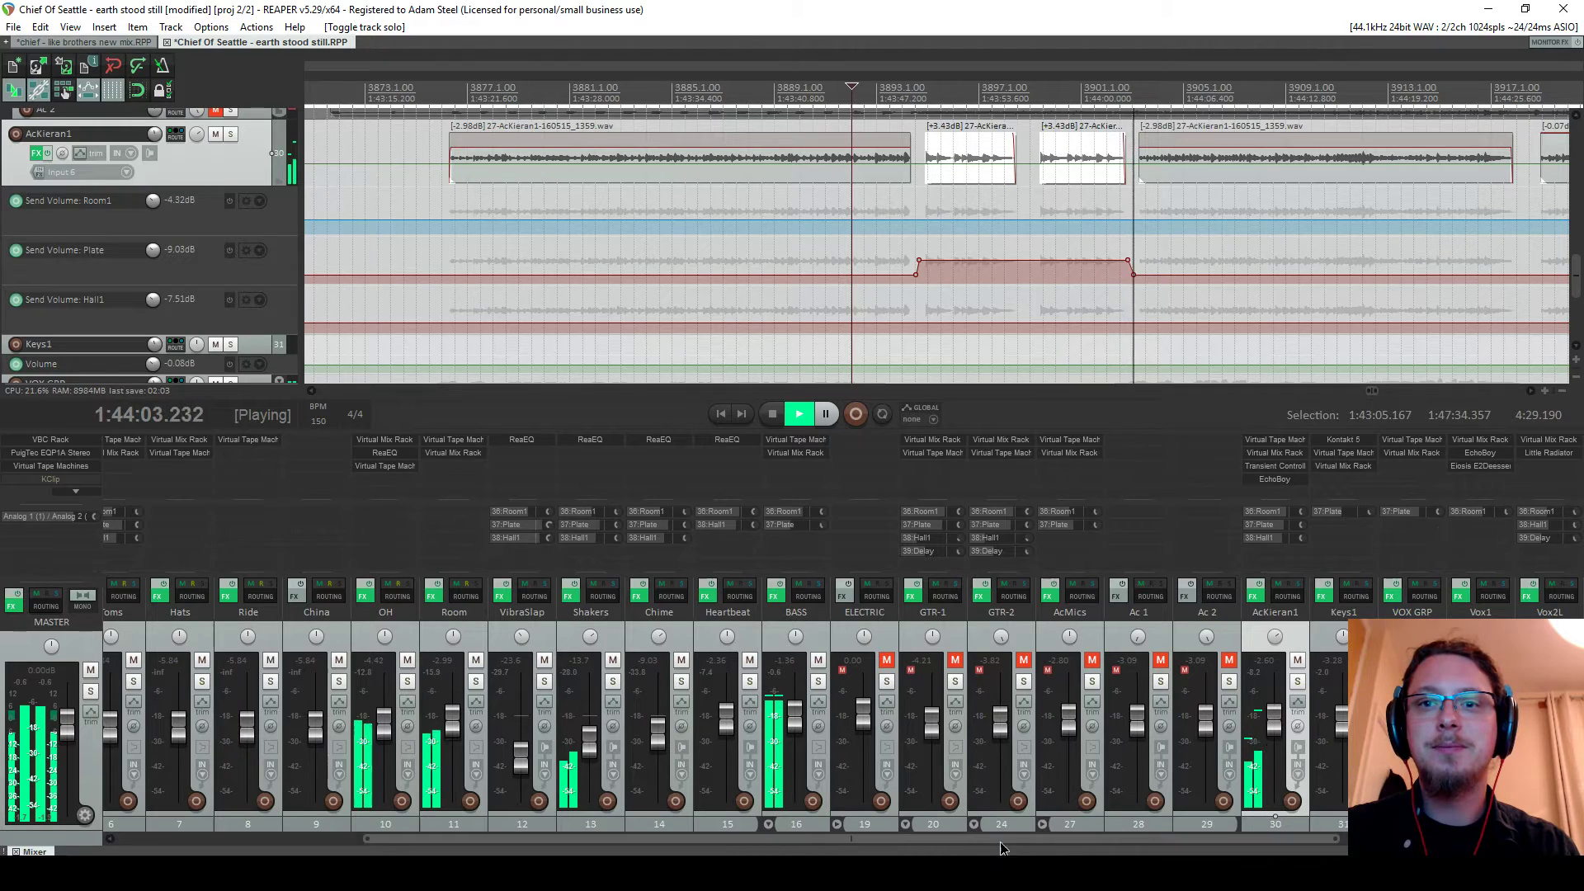
# Stop playback and unmute the ELECTRIC folder and GTR-1 tracks
pyautogui.moveTo(1011, 841); pyautogui.dragTo(1088, 832)
pyautogui.press('space')
pyautogui.moveTo(822, 661); pyautogui.dragTo(752, 668)
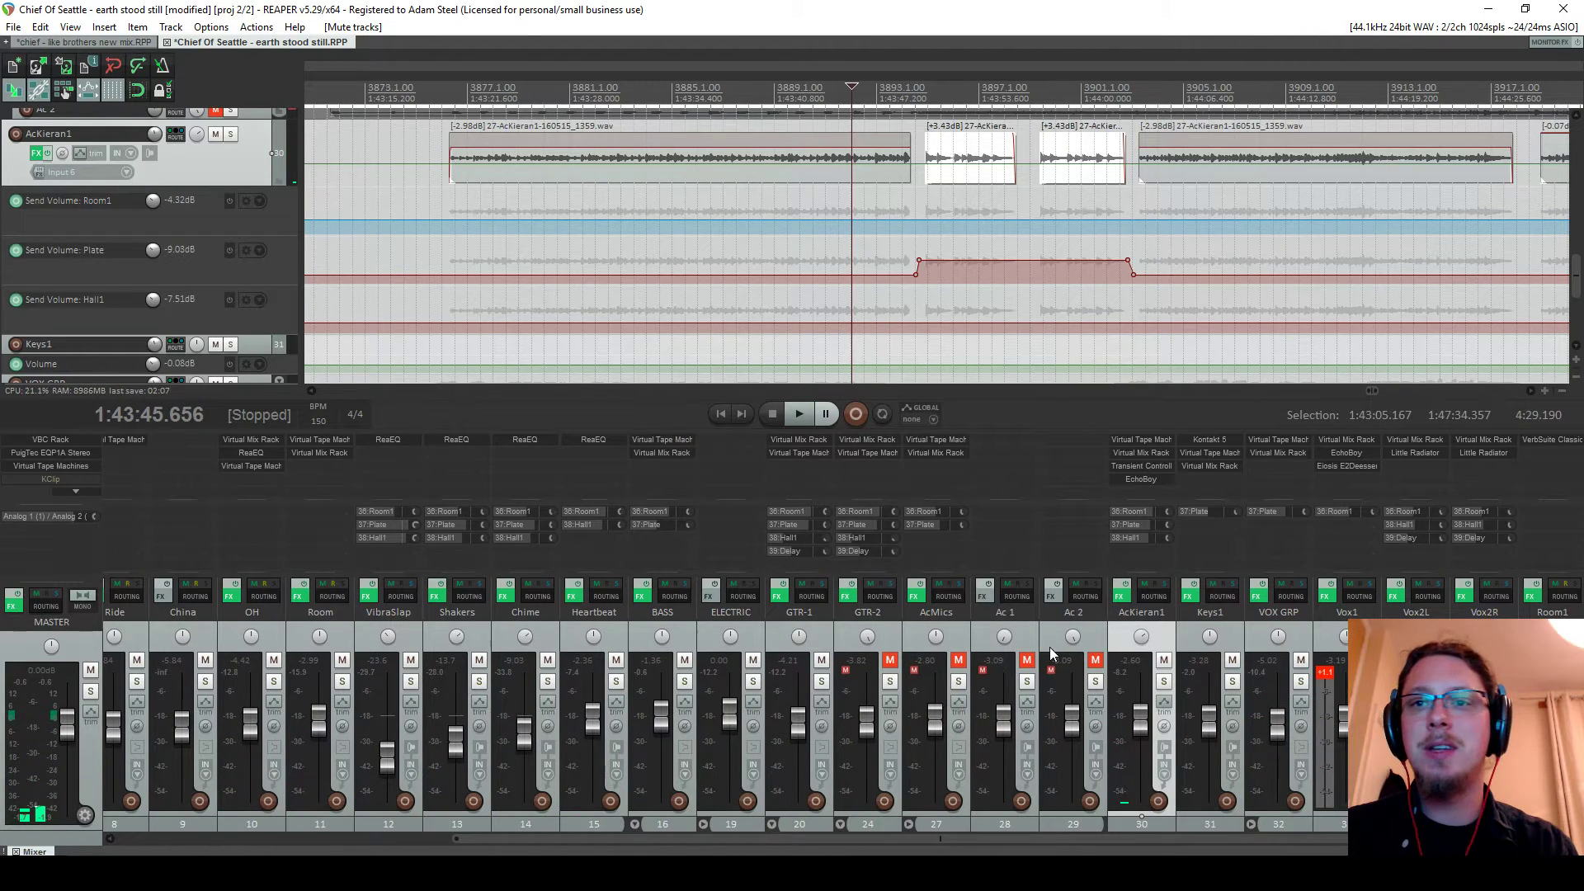
# Audition the full mix with the electric guitars from the section after AcKieran1's louder phrases, then stop playback
pyautogui.click(1188, 228)
pyautogui.press('space')
pyautogui.scroll(-2, 1185, 228)
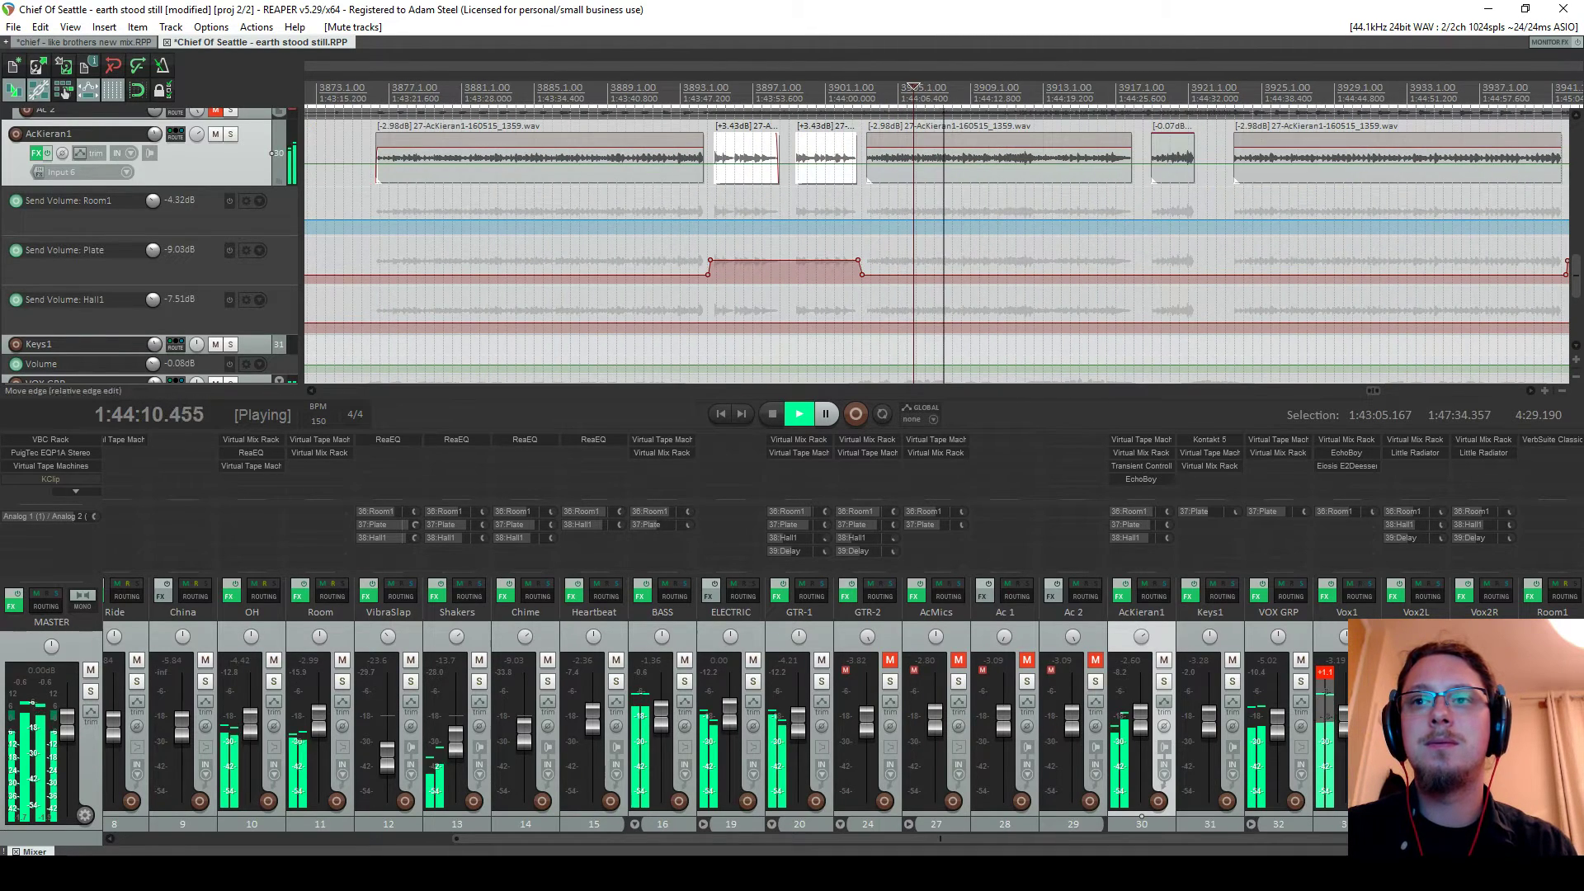
pyautogui.moveTo(1387, 838); pyautogui.dragTo(1525, 838)
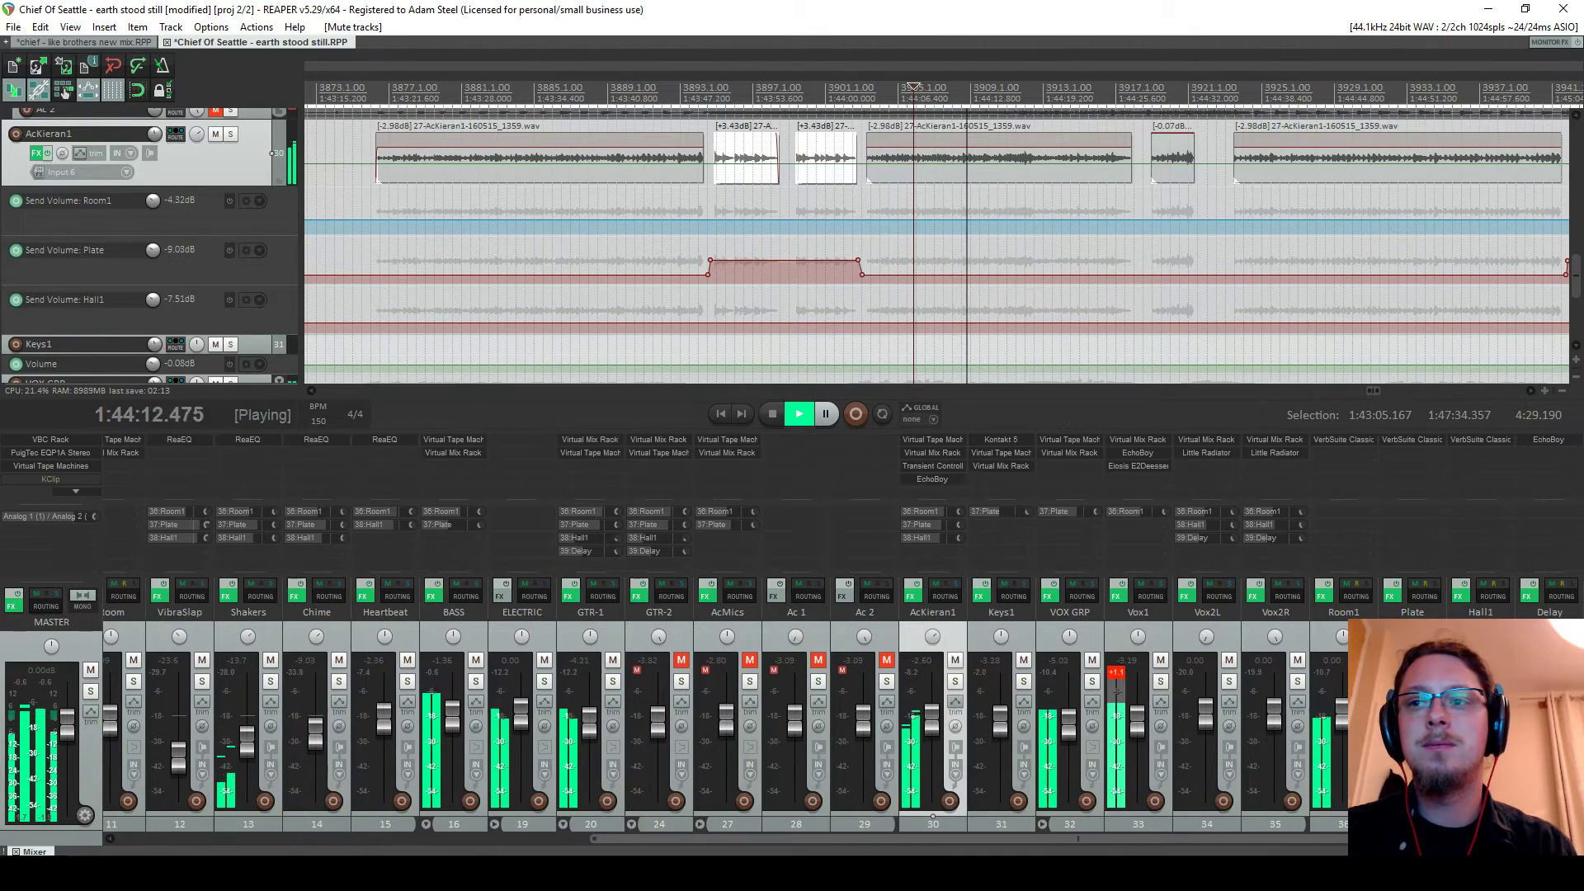
pyautogui.click(1366, 681)
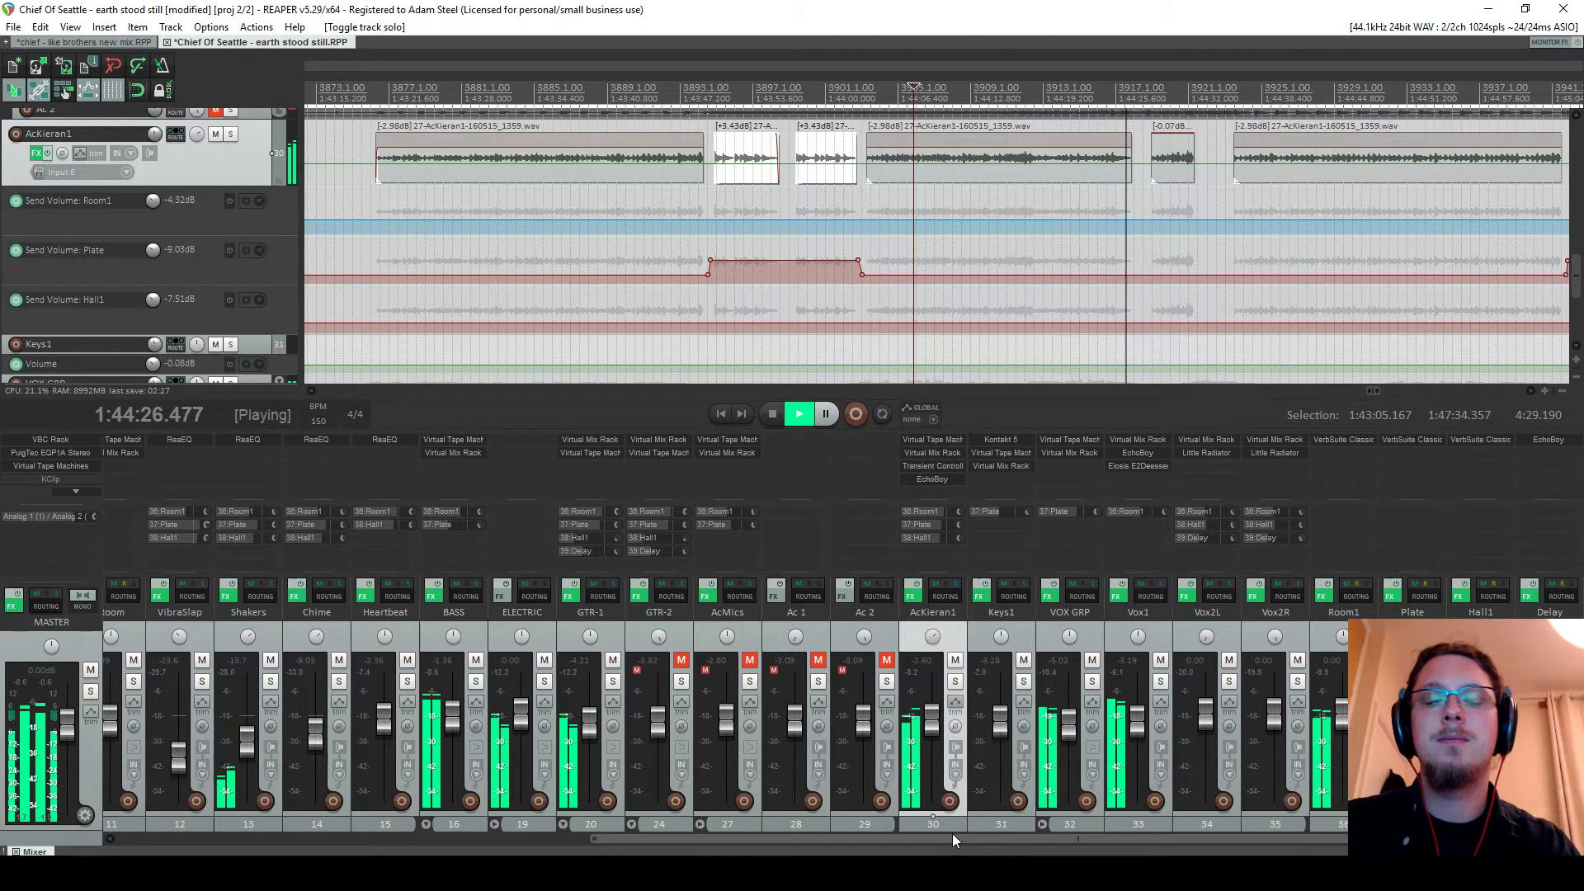
pyautogui.press('space')
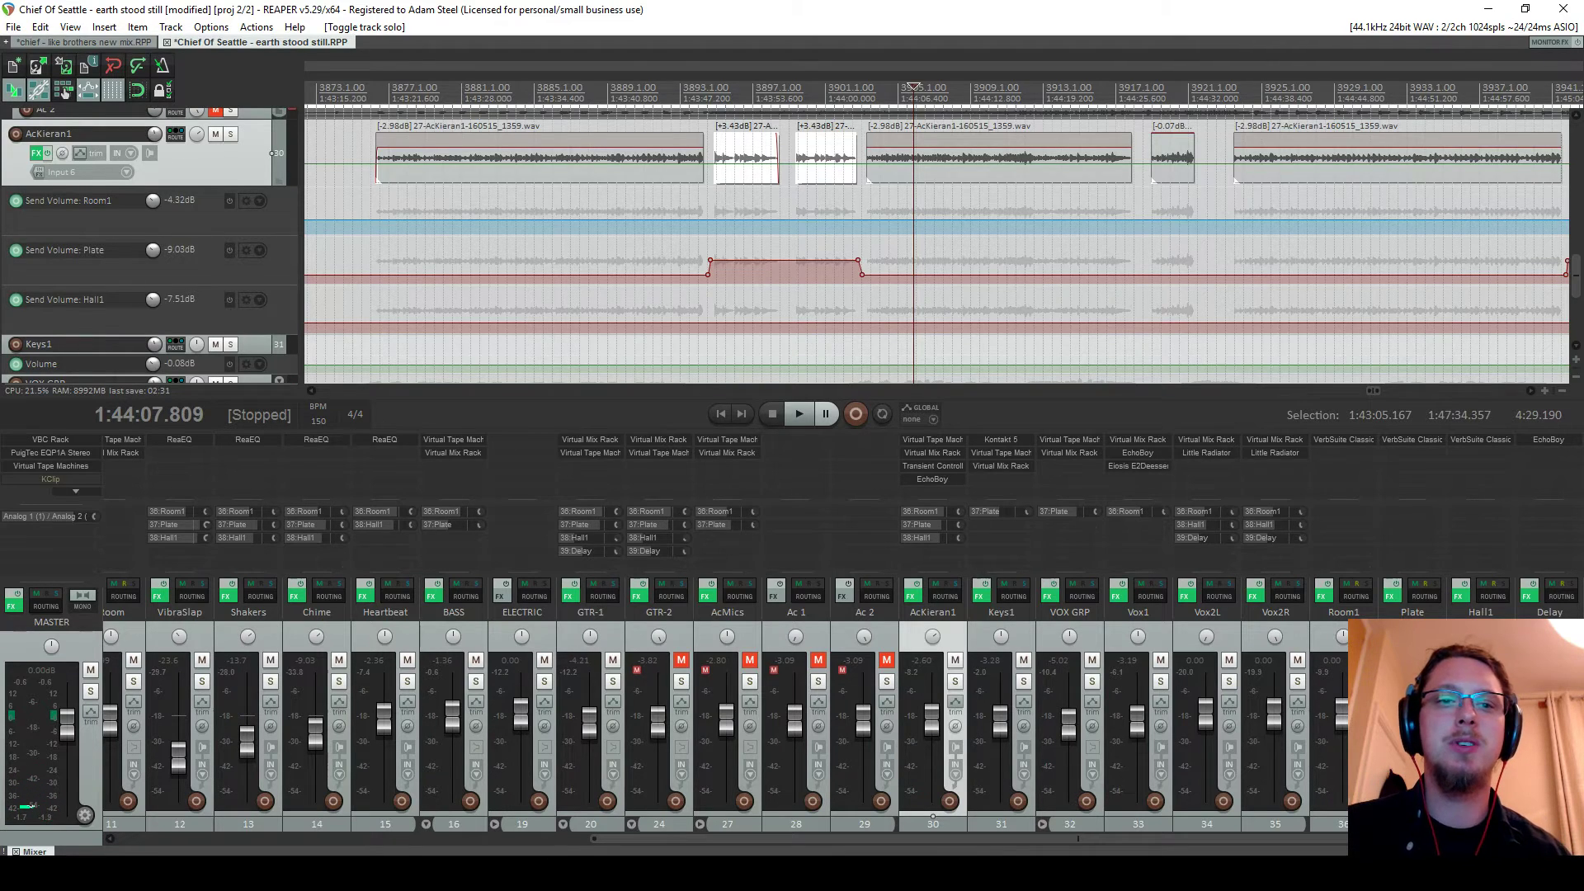
pyautogui.hotkey('alt', 'Tab')
pyautogui.hotkey('alt', 'Tab')
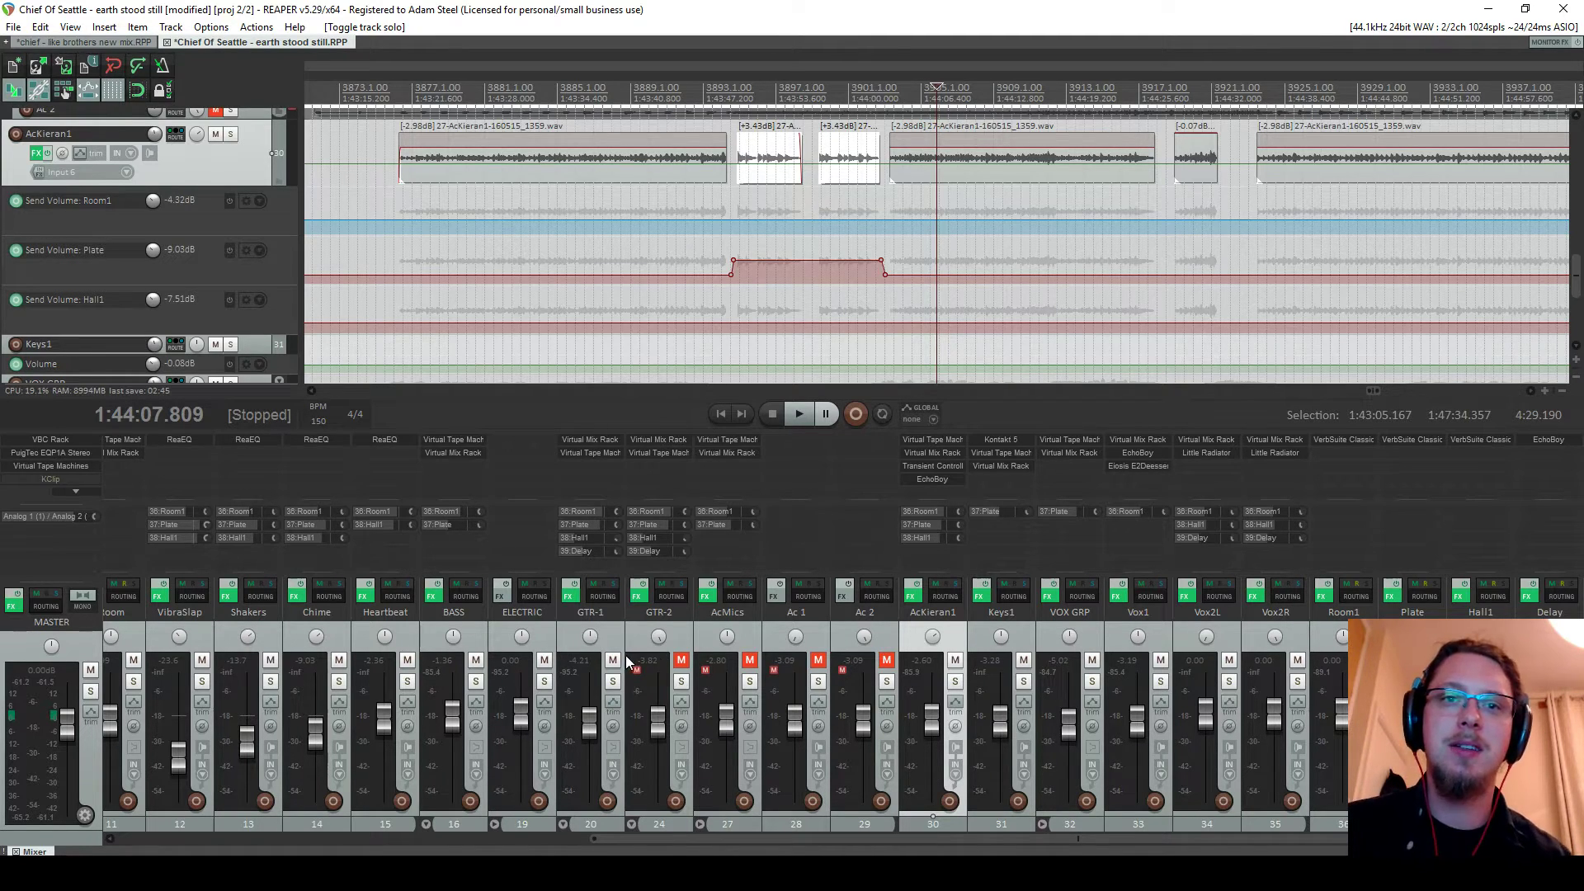
# Solo ELECTRIC, copy the GTR-big effects chain from the "like brothers new mix" project, and return to "earth stood still"
pyautogui.click(543, 681)
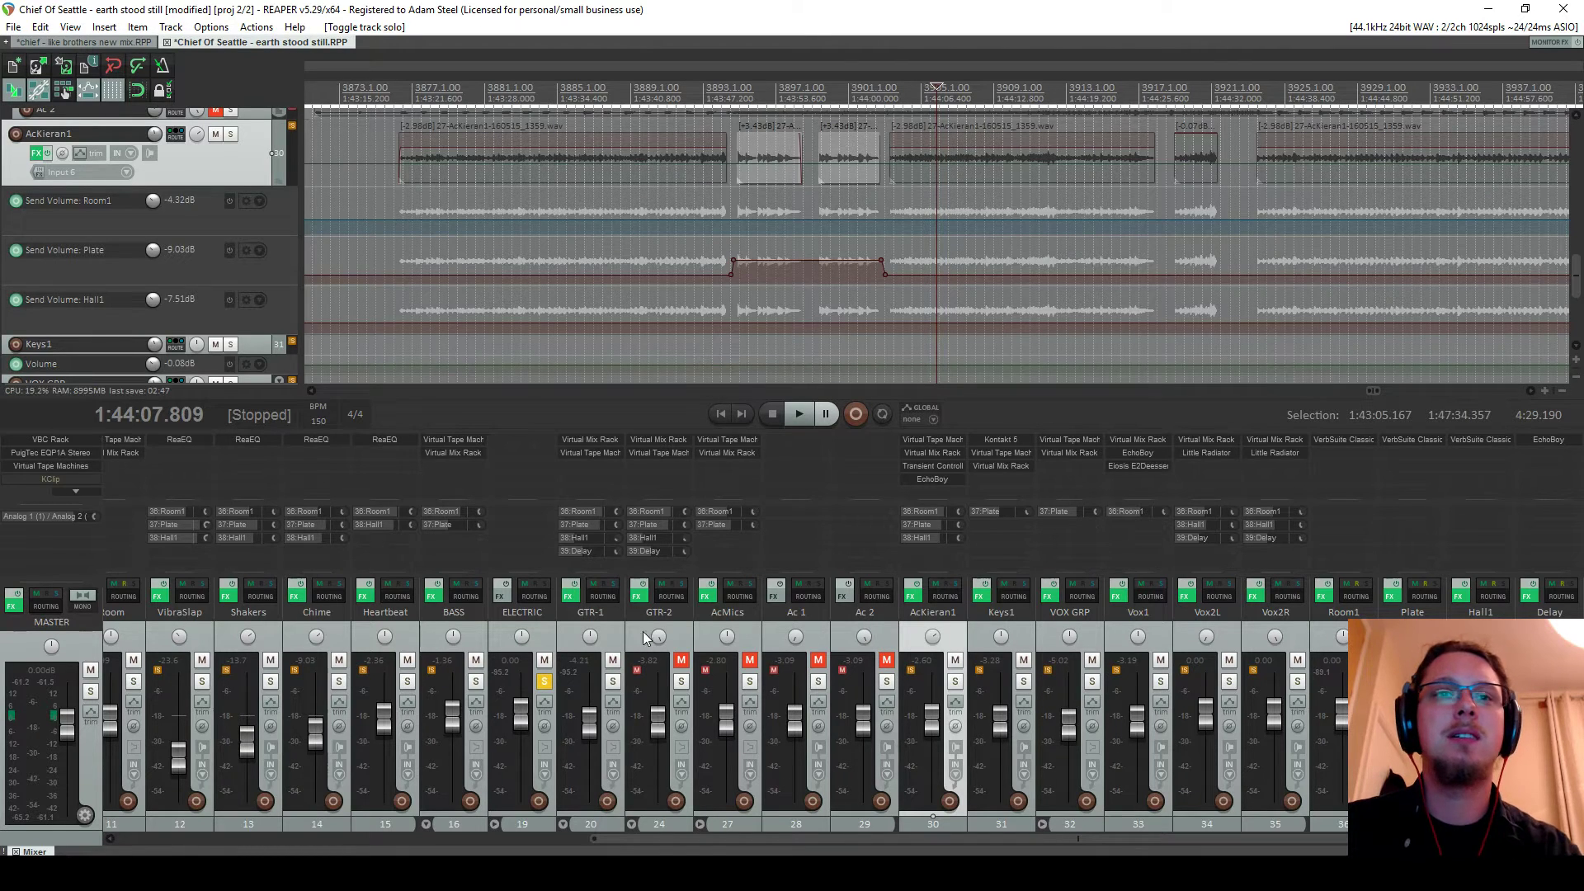
pyautogui.click(123, 43)
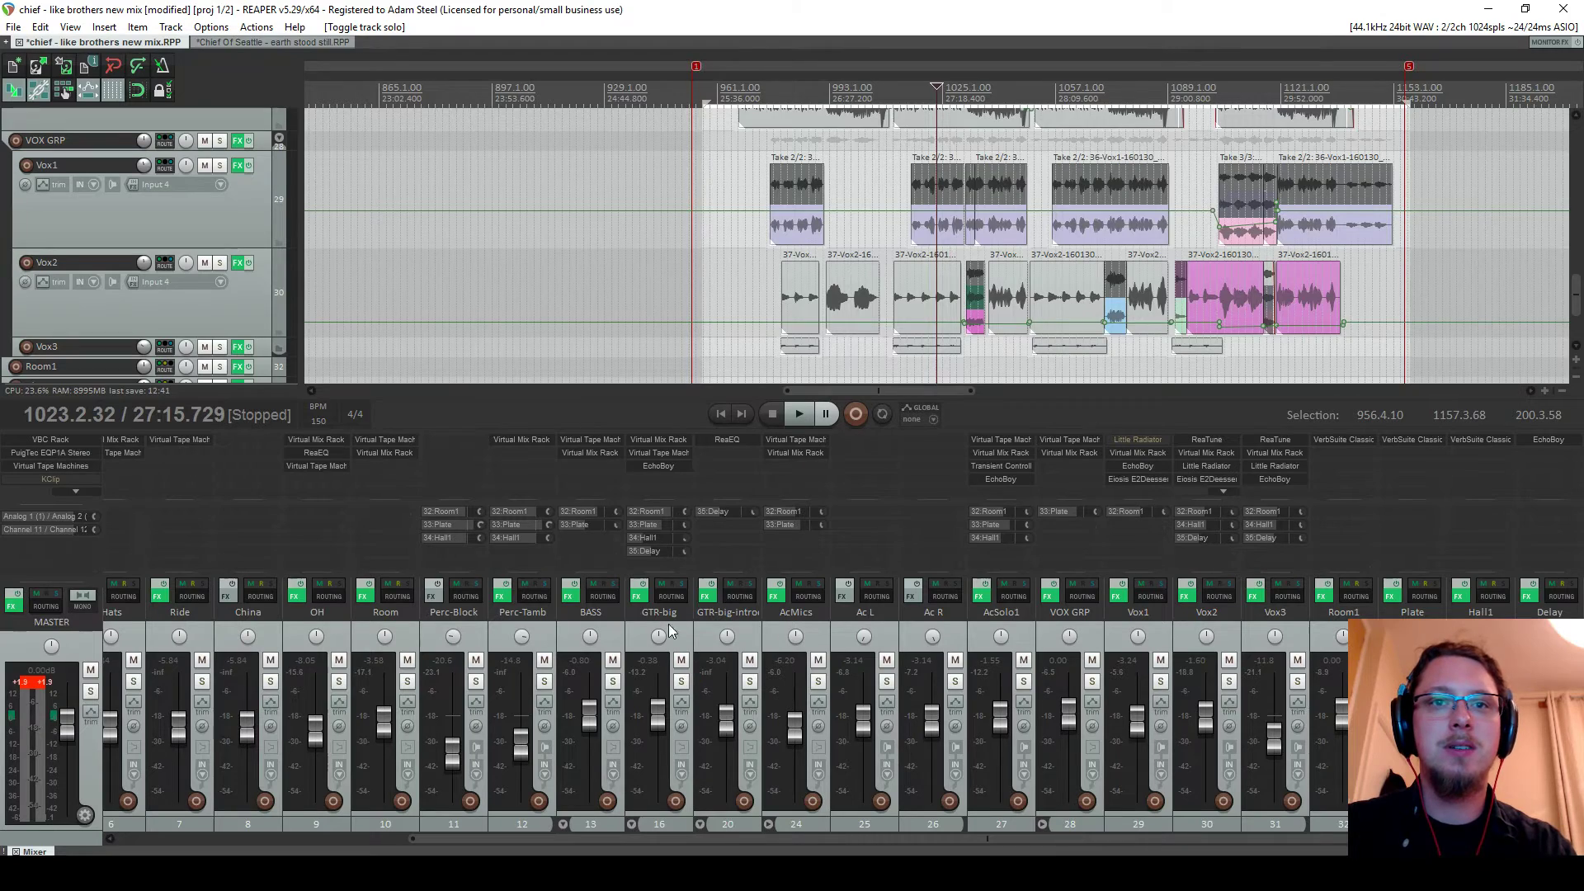
pyautogui.click(643, 603)
pyautogui.moveTo(131, 198); pyautogui.dragTo(85, 73)
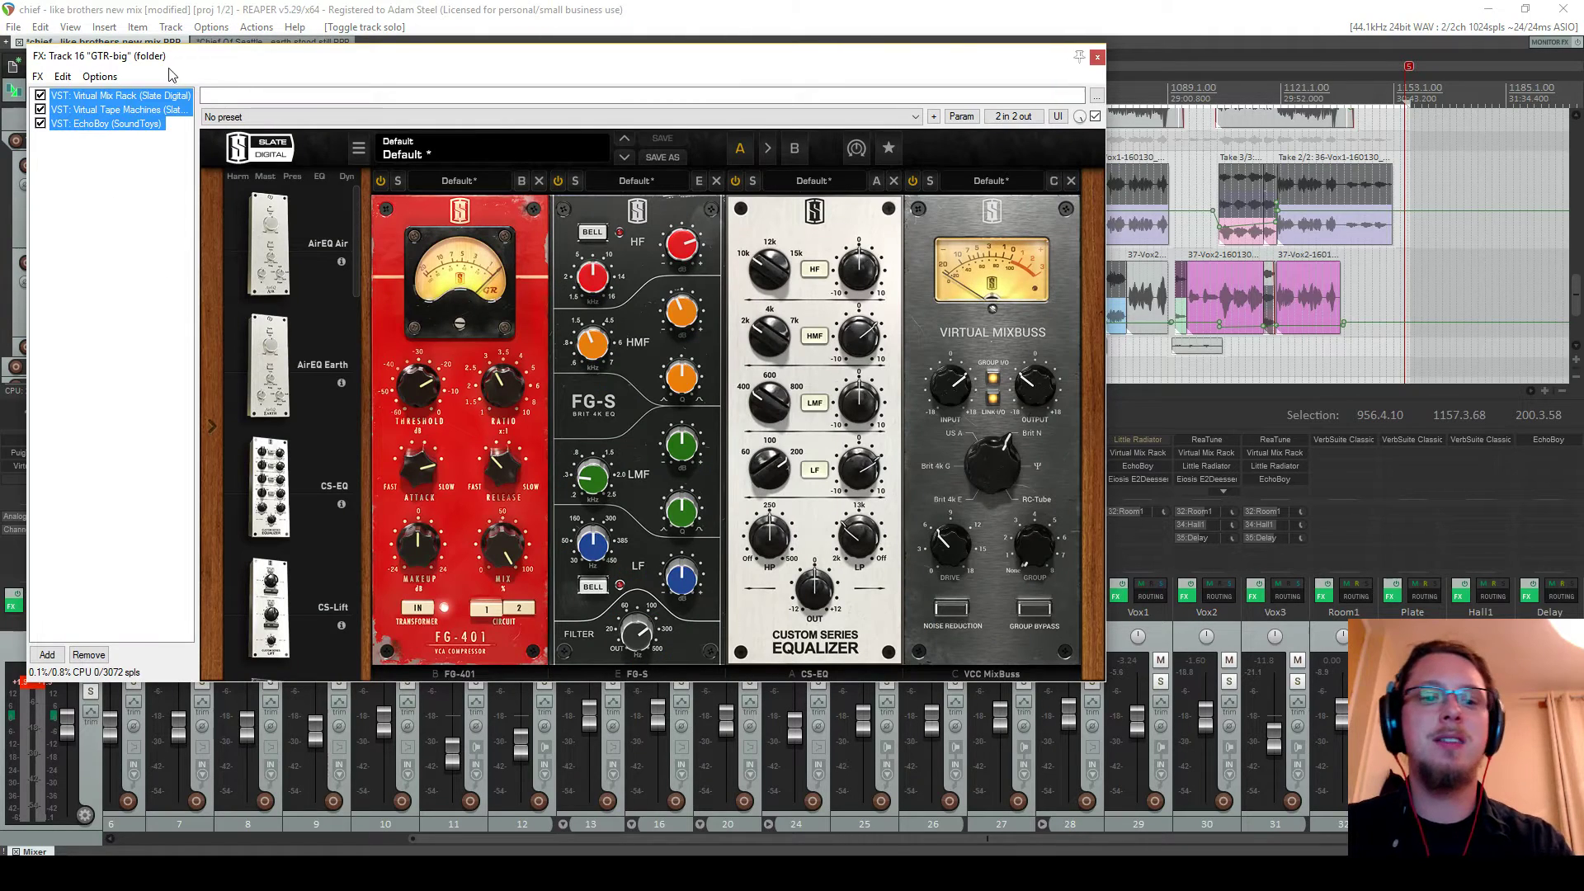
pyautogui.click(1097, 57)
pyautogui.click(247, 43)
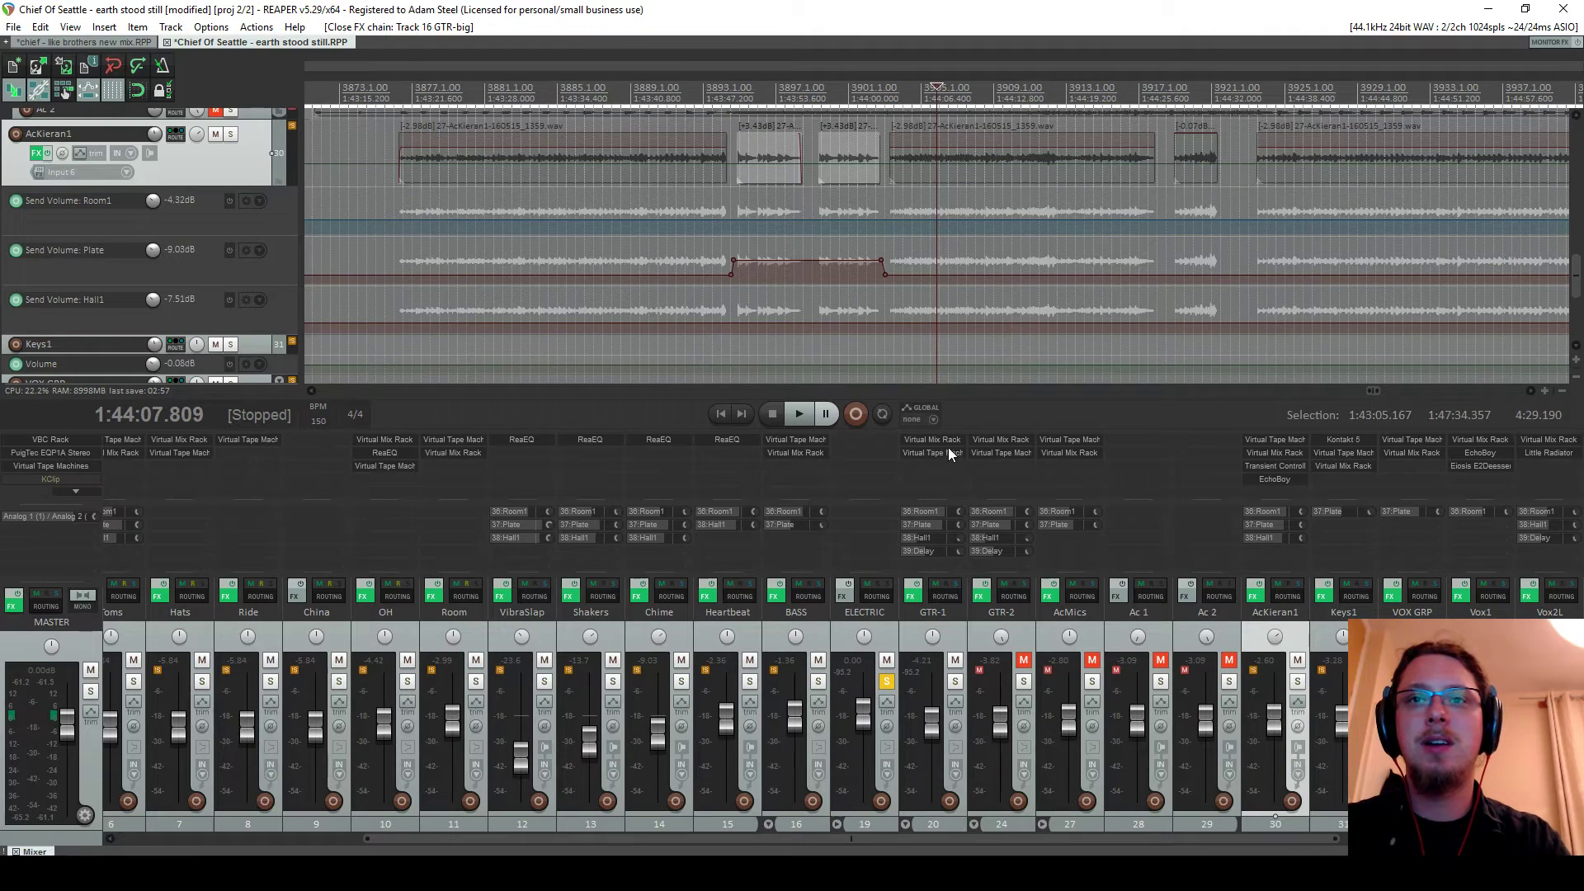
# Remove all effects from GTR-1 and GTR-2, and paste the copied GTR-big effects chain onto the ELECTRIC folder track
pyautogui.keyDown('alt'); pyautogui.click(947, 437); pyautogui.keyUp('alt')
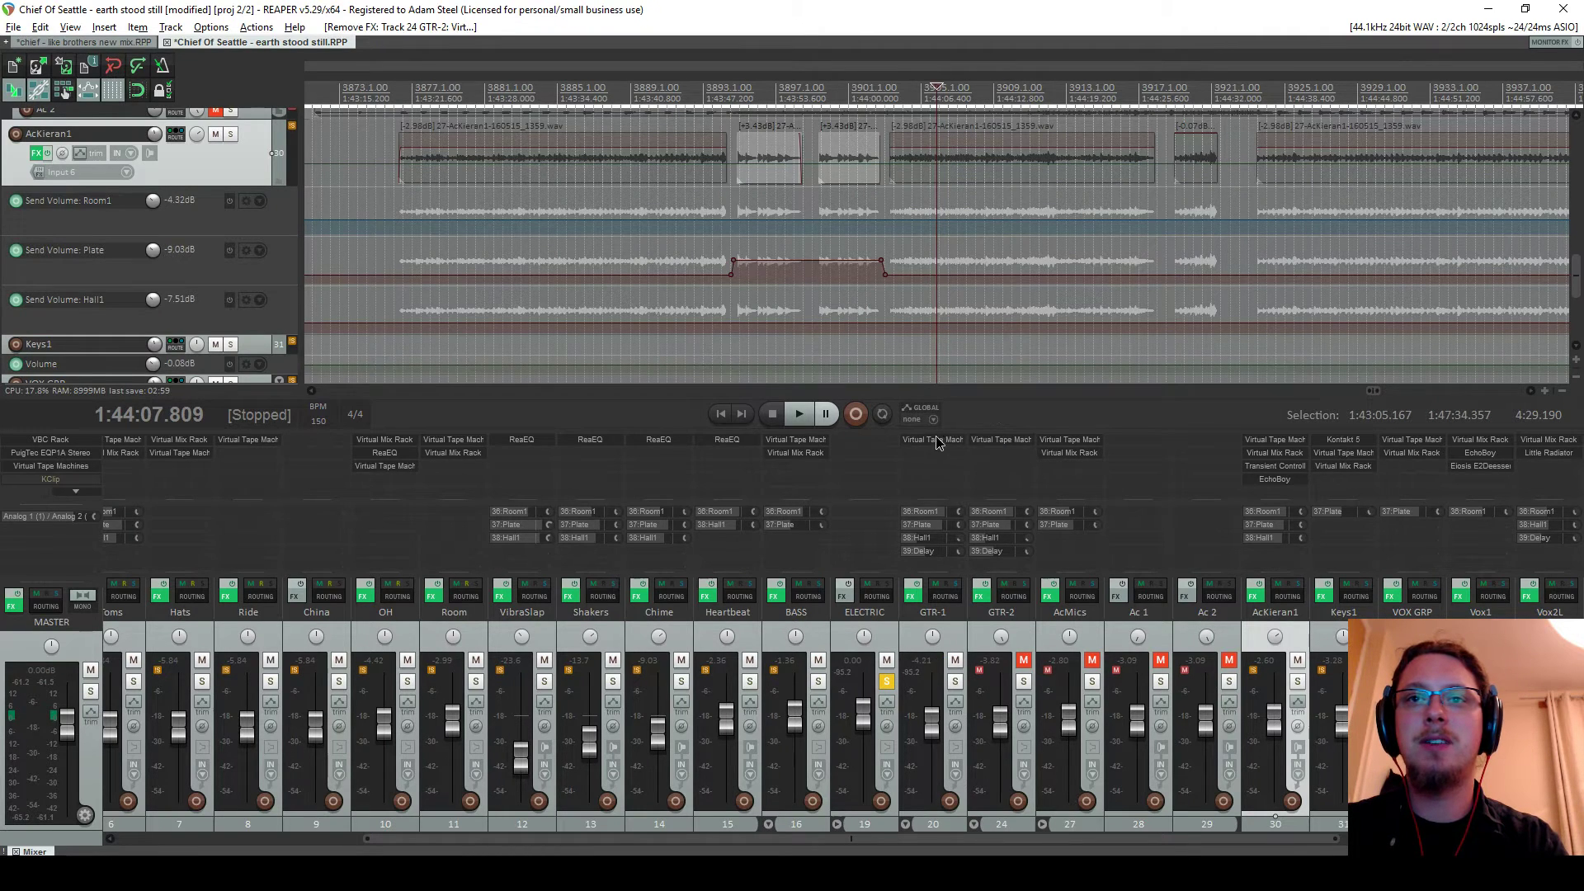
pyautogui.keyDown('alt'); pyautogui.click(936, 441); pyautogui.keyUp('alt')
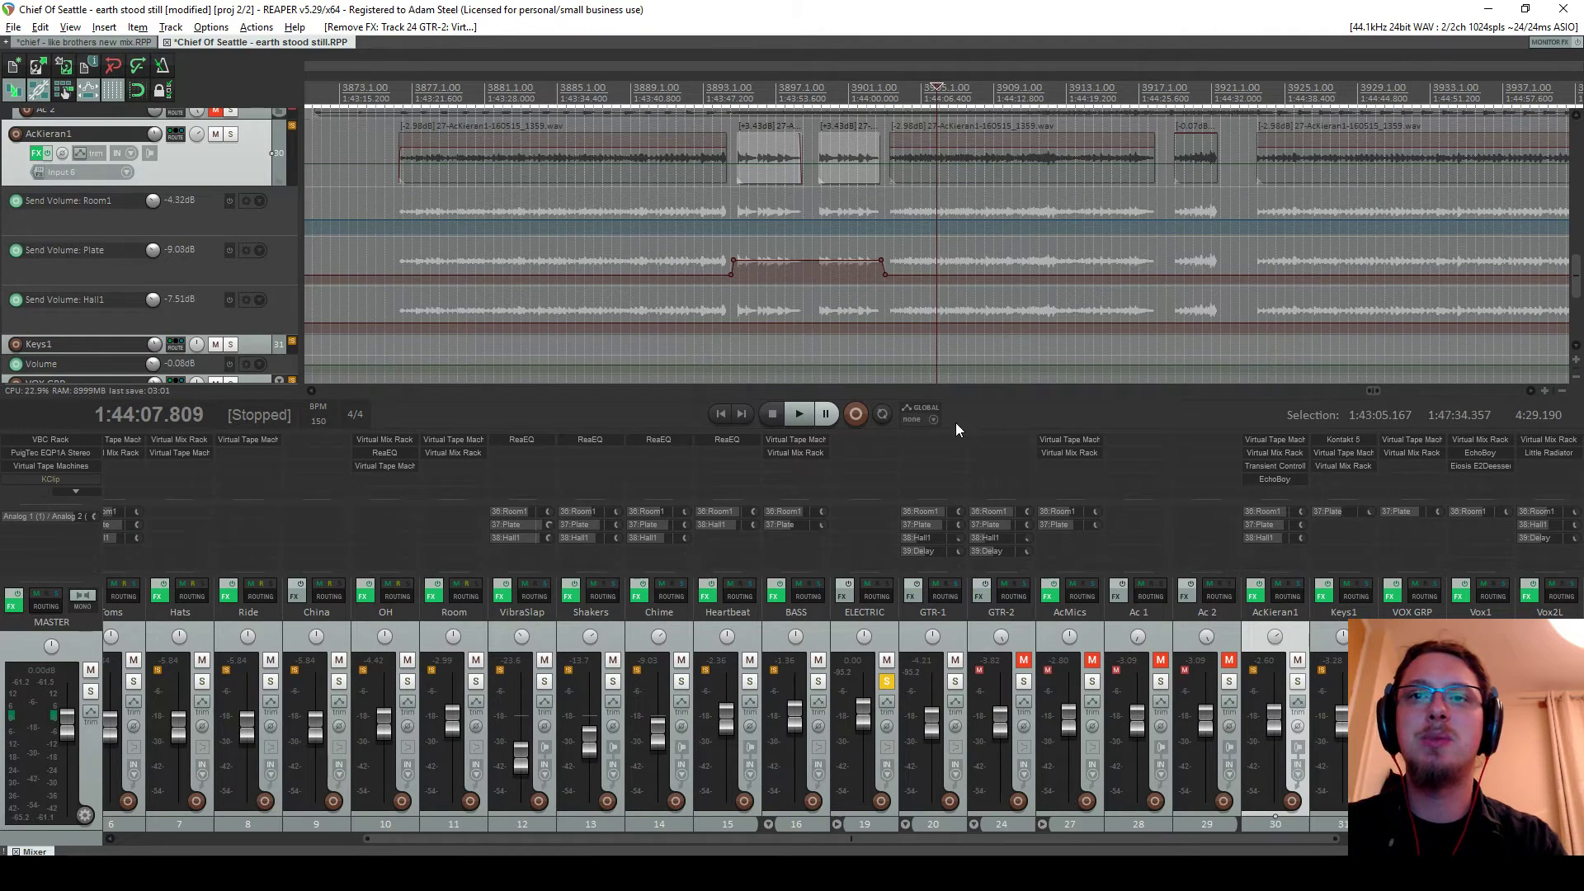
pyautogui.click(842, 595)
pyautogui.click(128, 152)
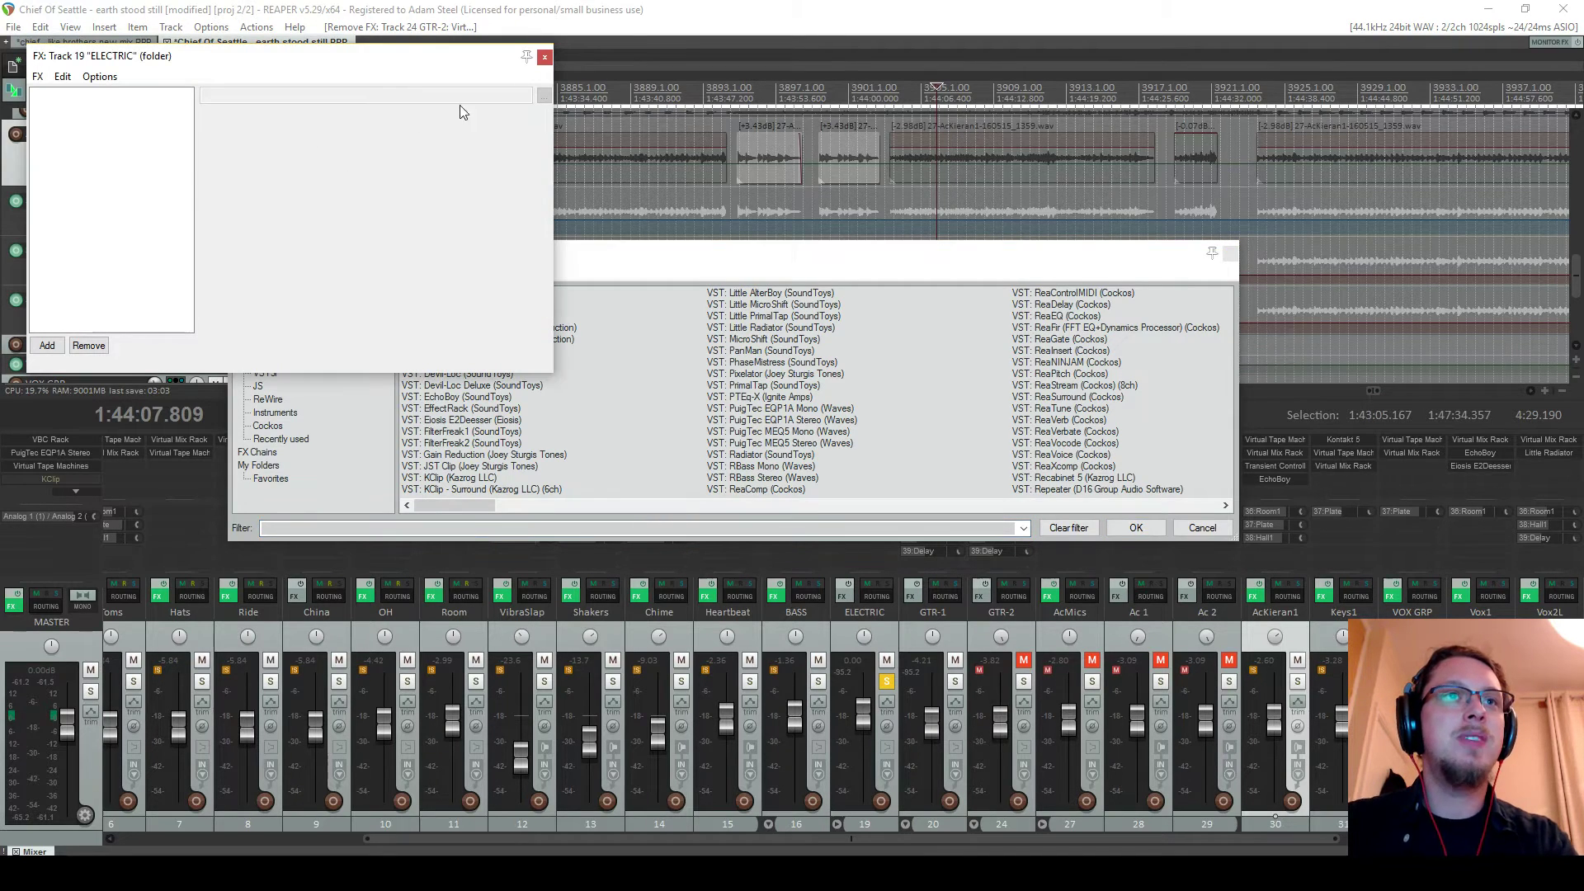
pyautogui.hotkey('ctrl', 'v')
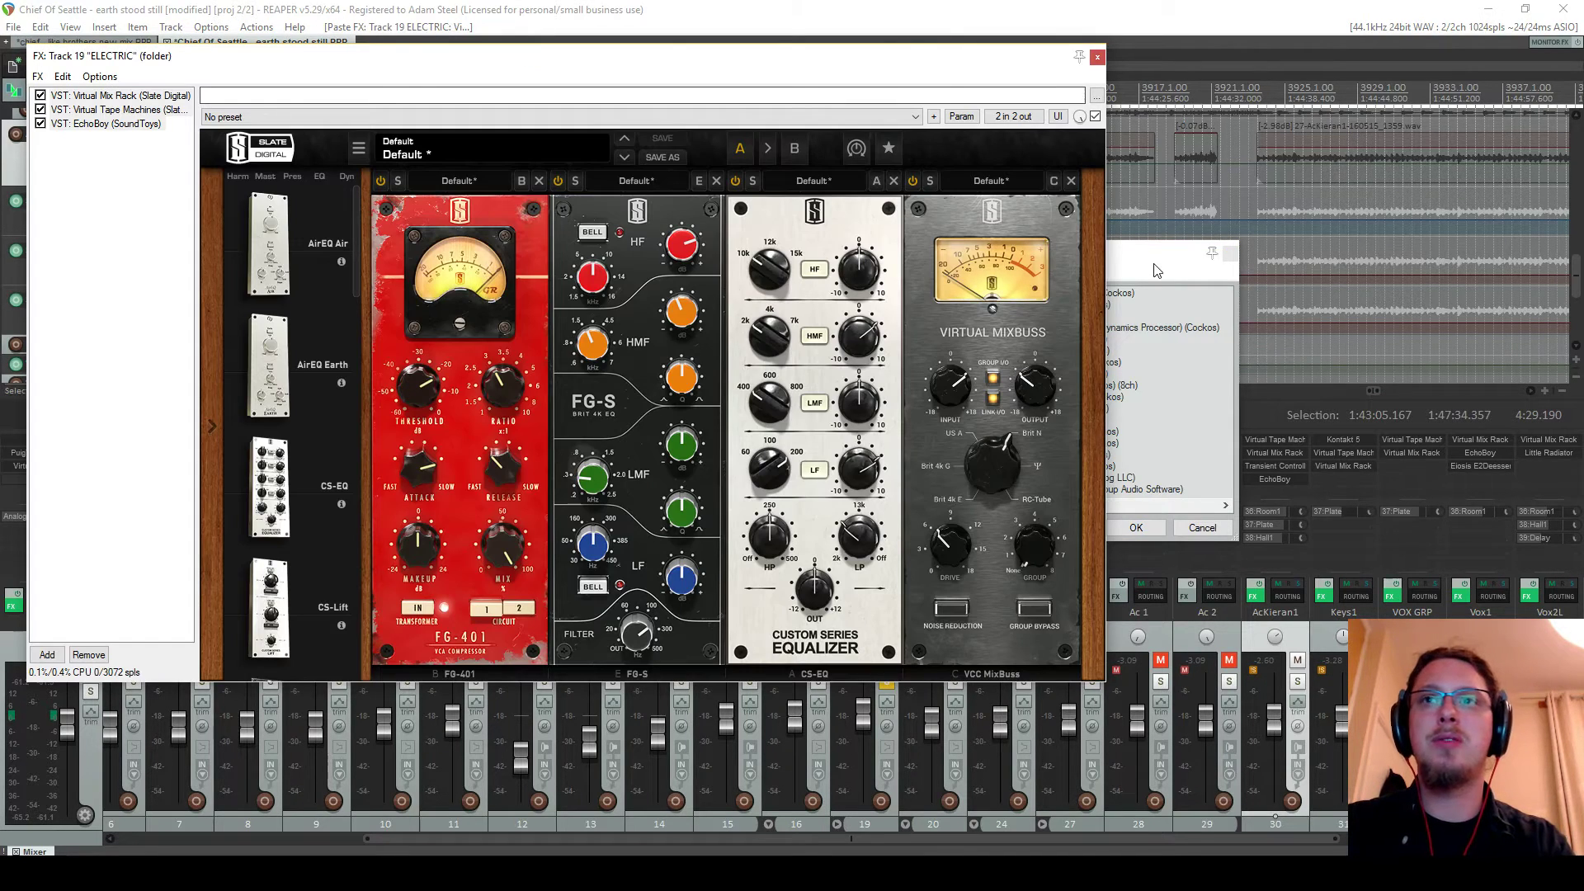
pyautogui.press('Escape')
# Unmute GTR-2 and bring the electric guitar tracks into view above the ELECTRIC effects window
pyautogui.moveTo(896, 70); pyautogui.dragTo(984, 272)
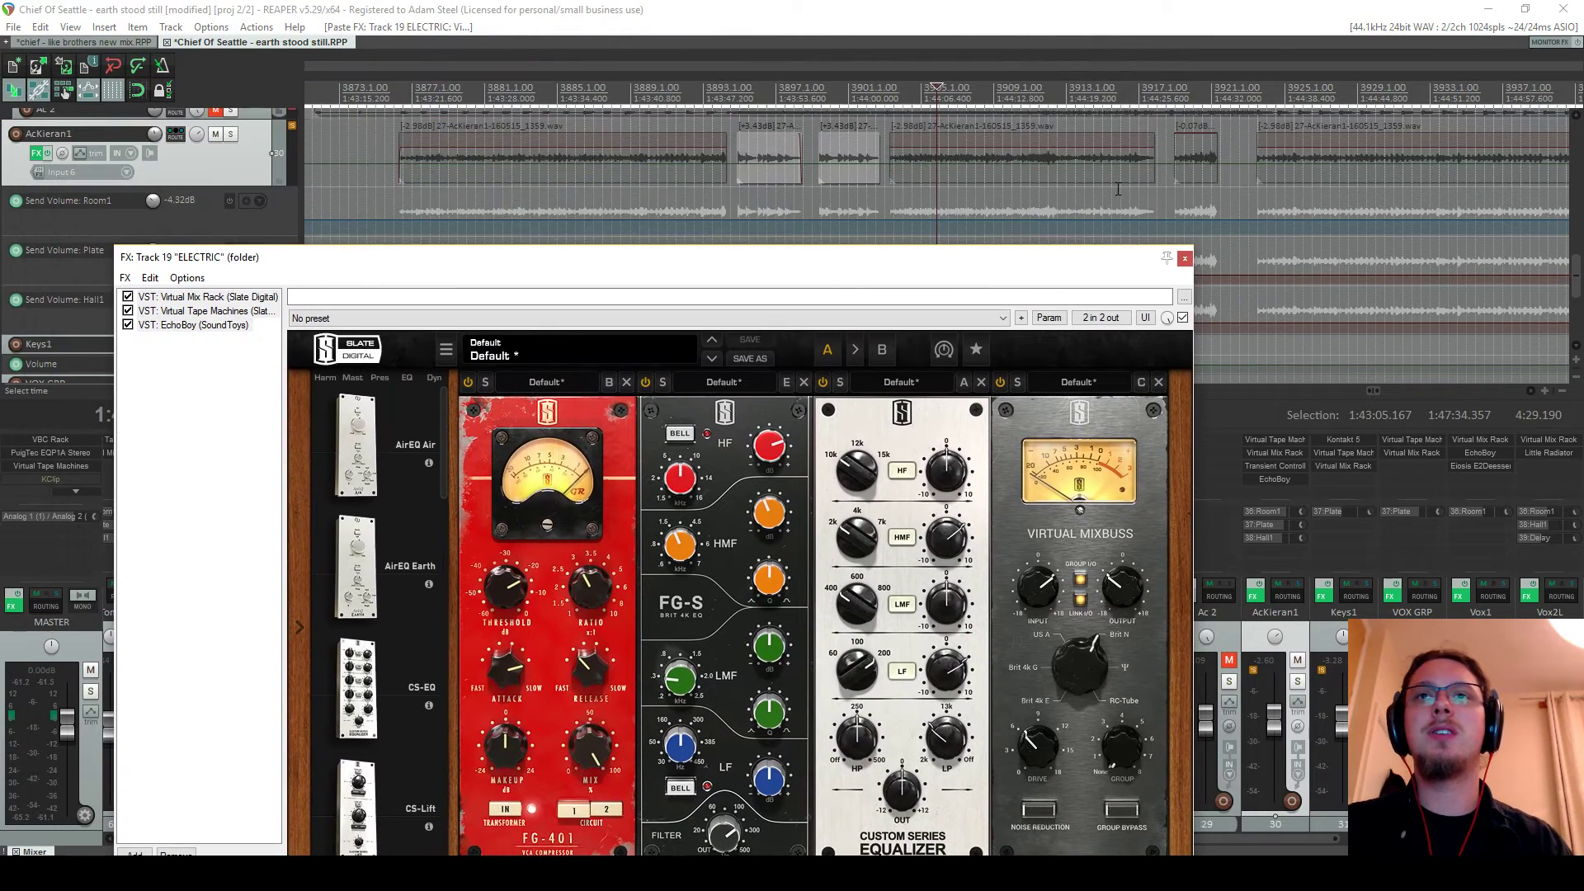
pyautogui.scroll(-4, 1190, 121)
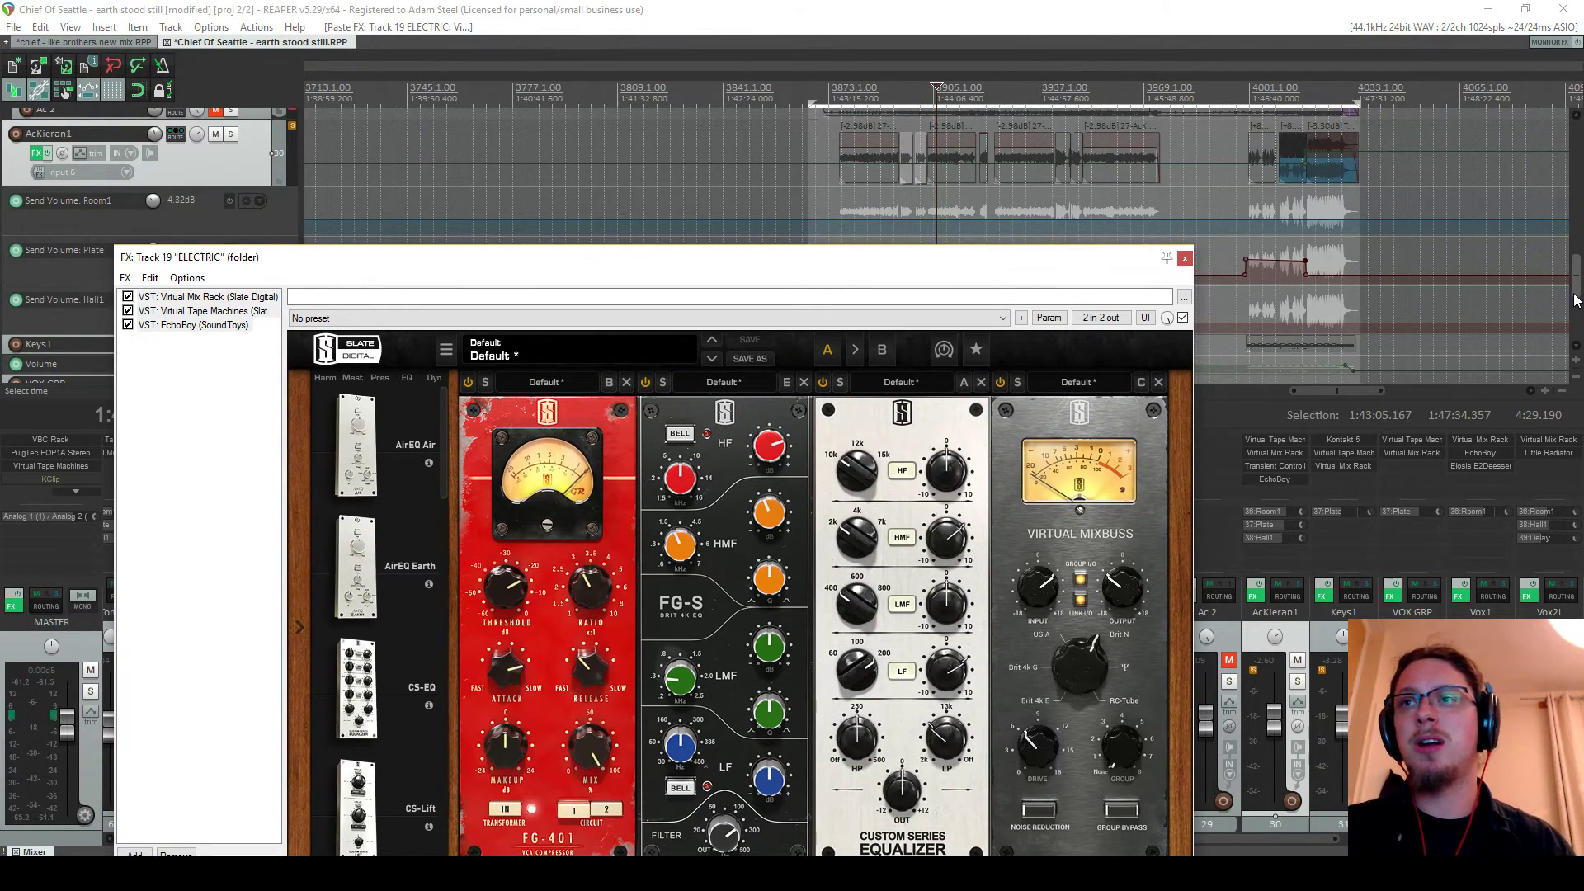
pyautogui.moveTo(1574, 299); pyautogui.dragTo(1573, 266)
pyautogui.moveTo(1037, 256); pyautogui.dragTo(940, 340)
pyautogui.click(1022, 661)
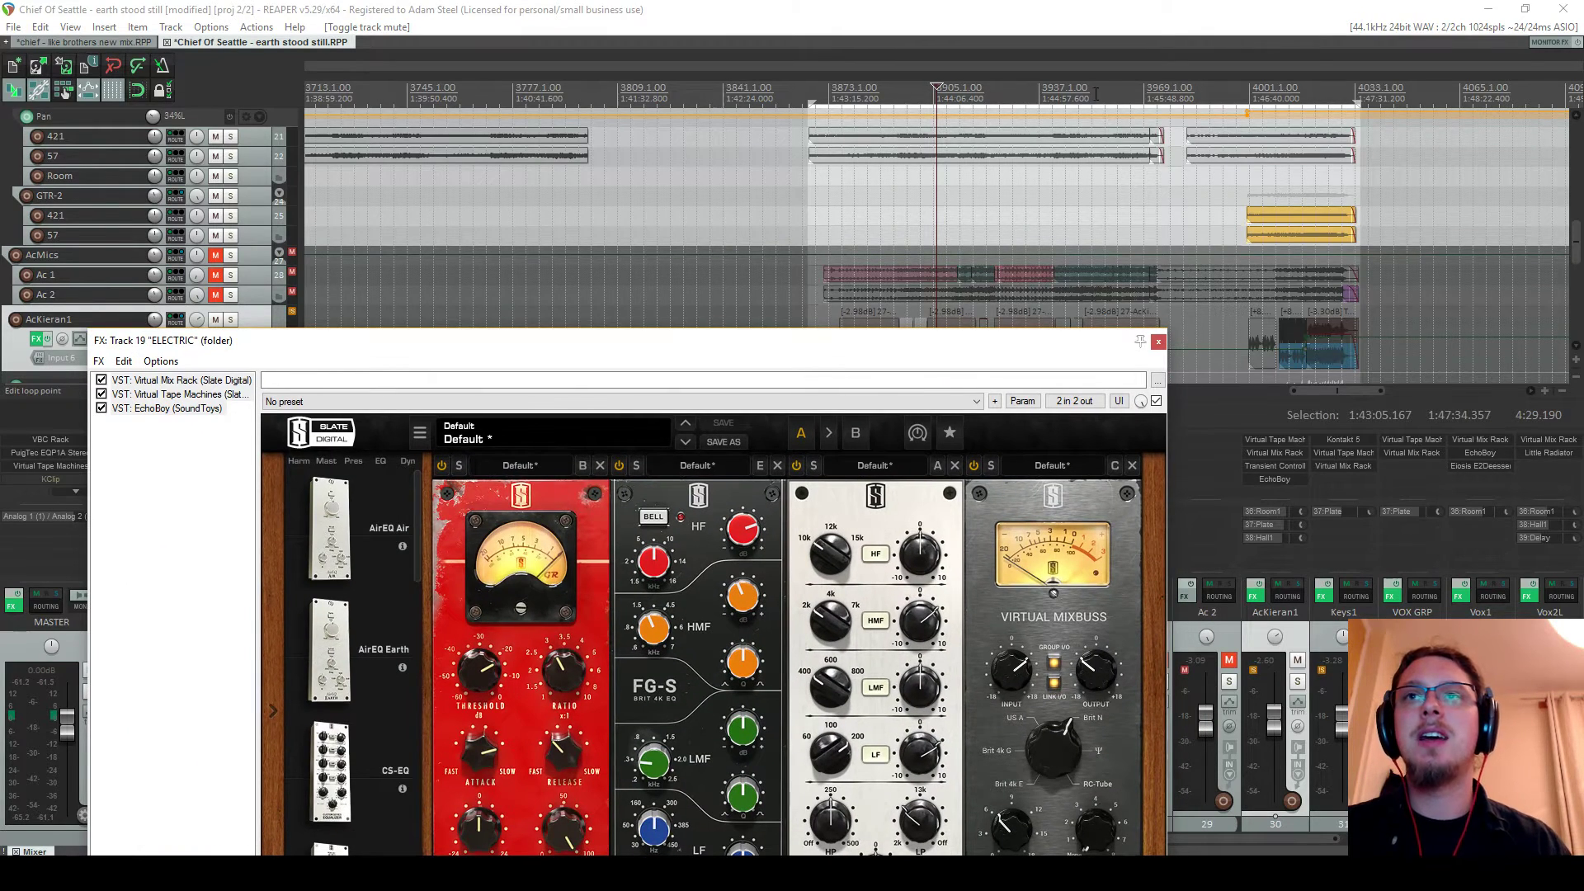
pyautogui.scroll(4, 1106, 124)
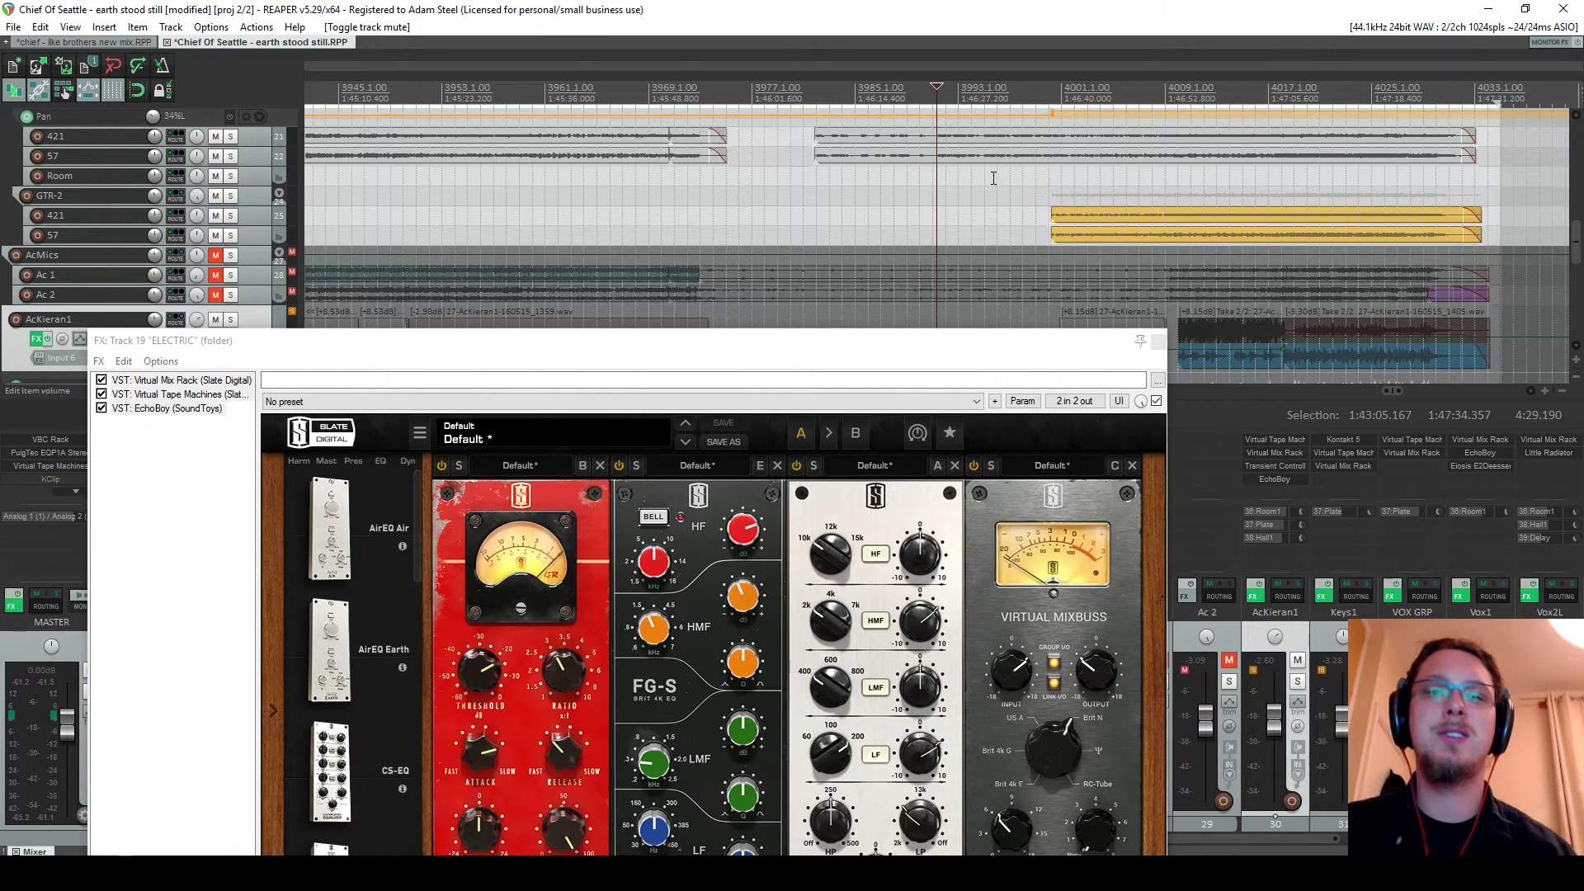
pyautogui.moveTo(606, 343); pyautogui.dragTo(571, 245)
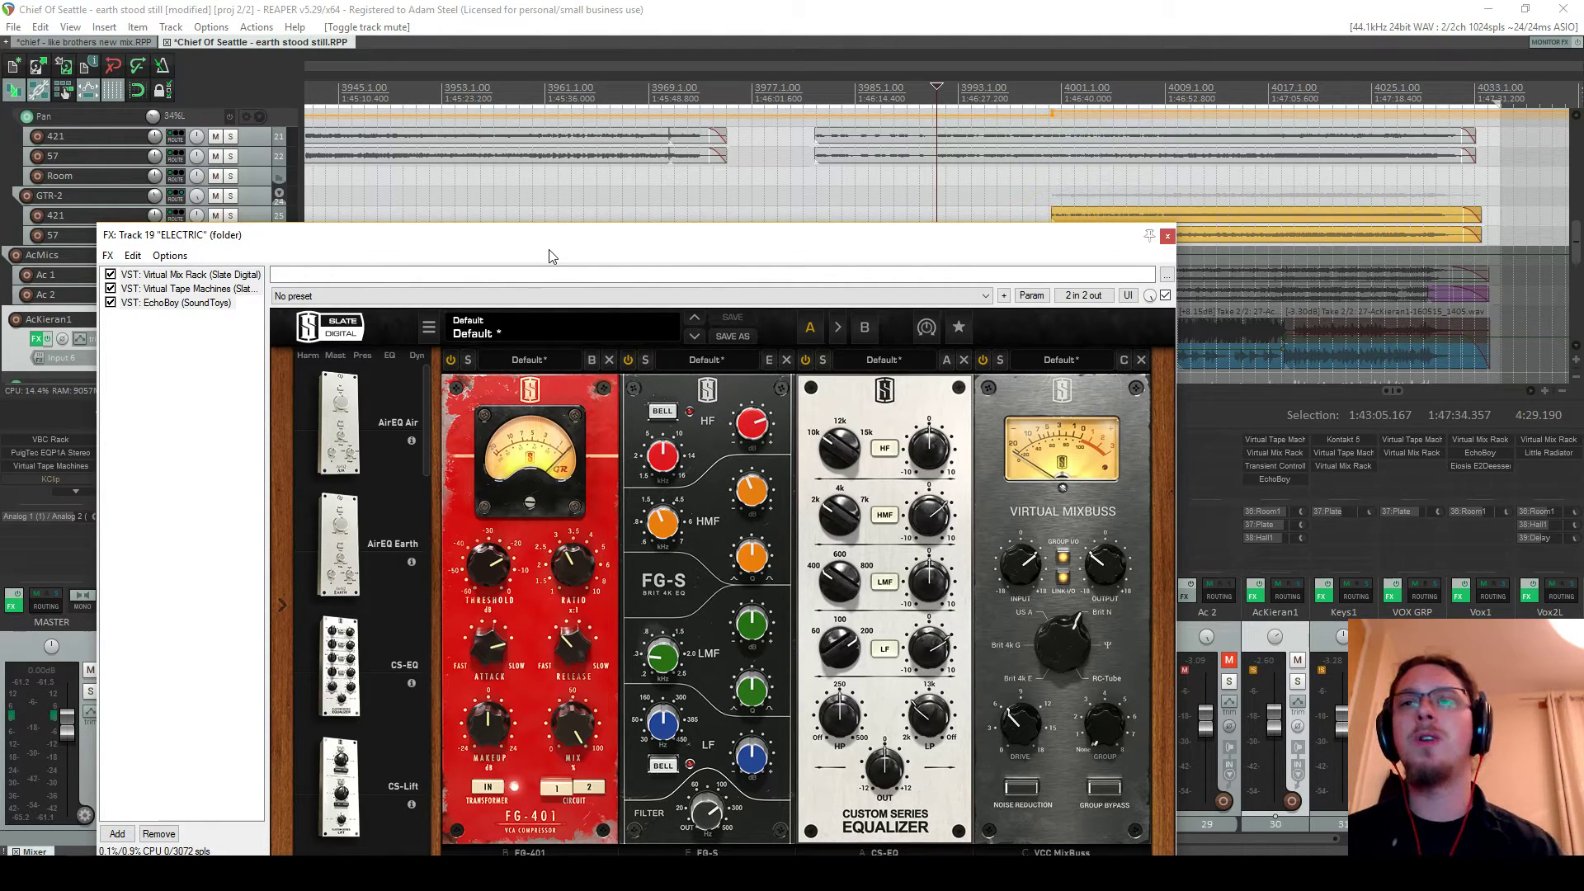
# Play the soloed electric guitars, set ELECTRIC's Virtual Mixbuss input to +2.84 dB with linked output, and close the effects chain
pyautogui.press('space')
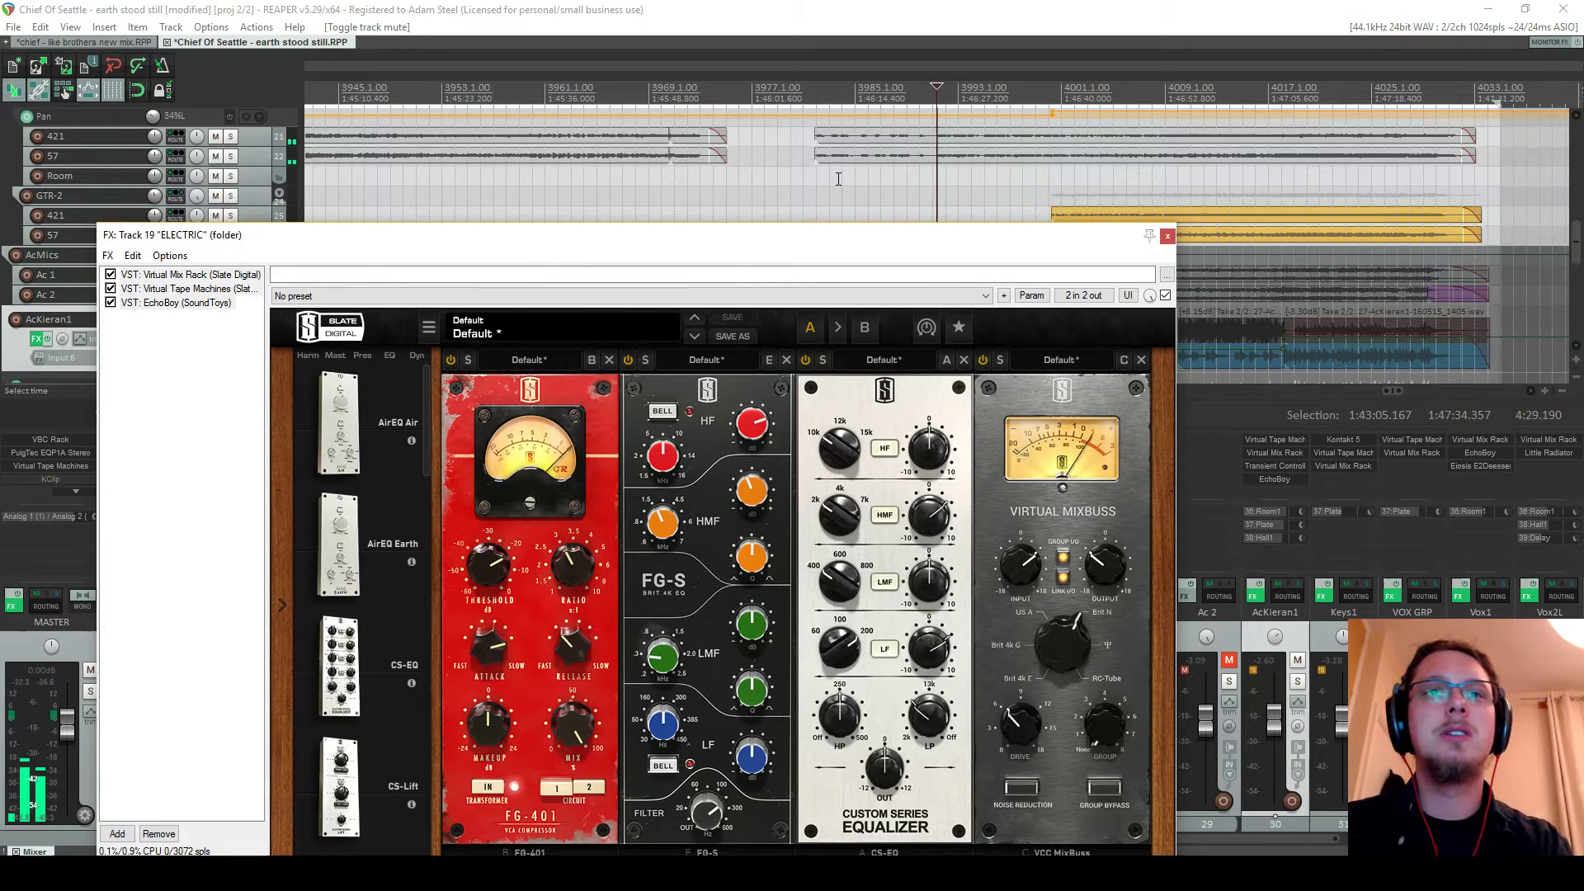
pyautogui.scroll(-4, 742, 148)
pyautogui.click(714, 139)
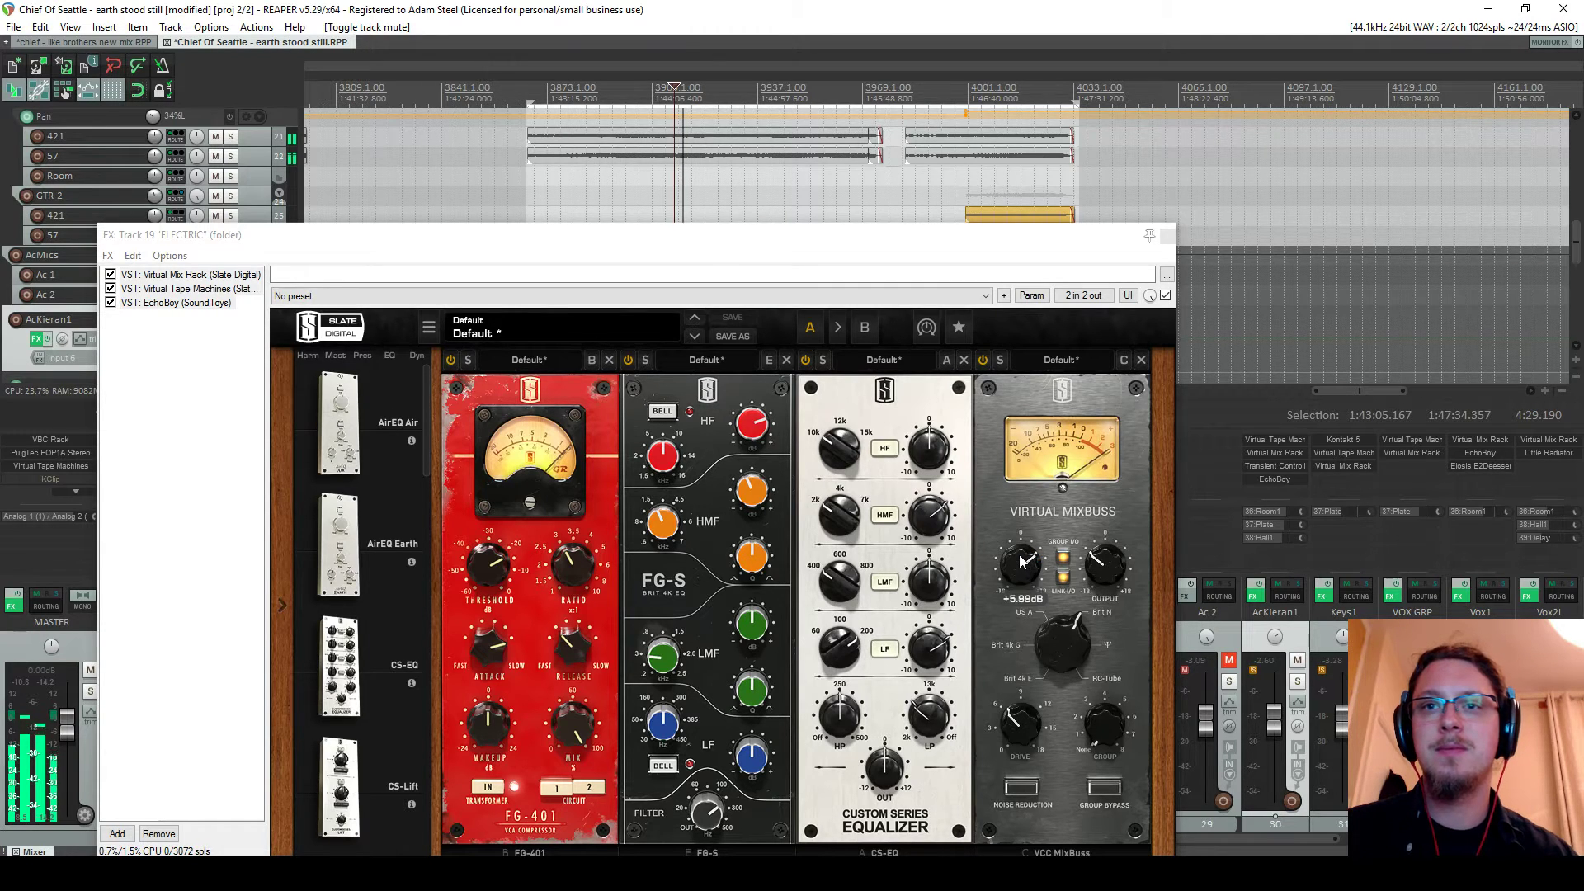
pyautogui.moveTo(1021, 561); pyautogui.dragTo(1023, 582)
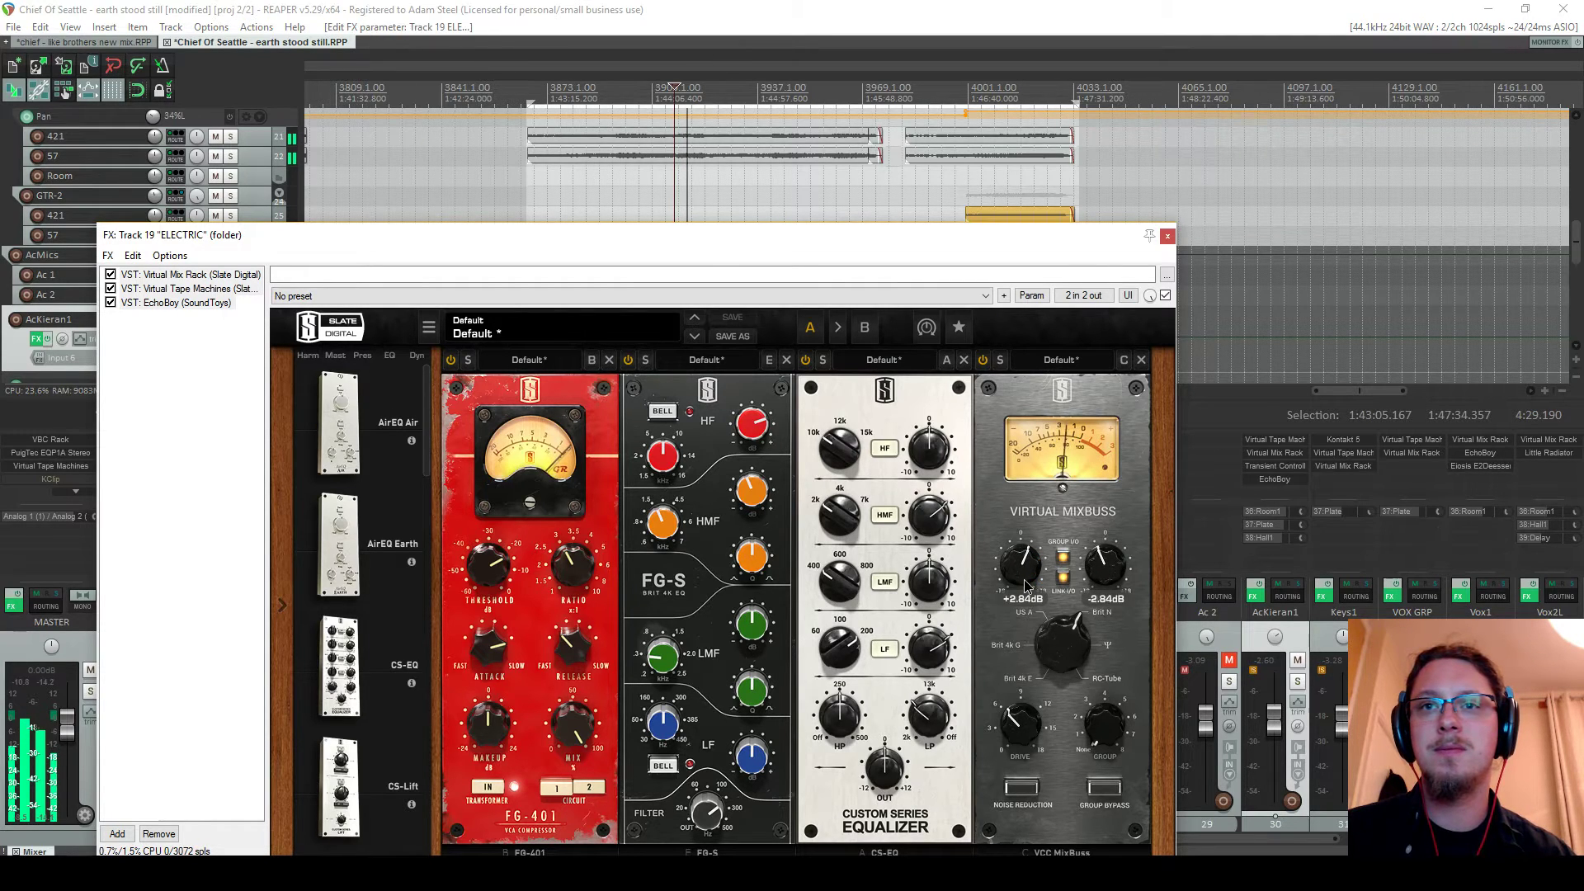
pyautogui.moveTo(819, 239); pyautogui.dragTo(808, 203)
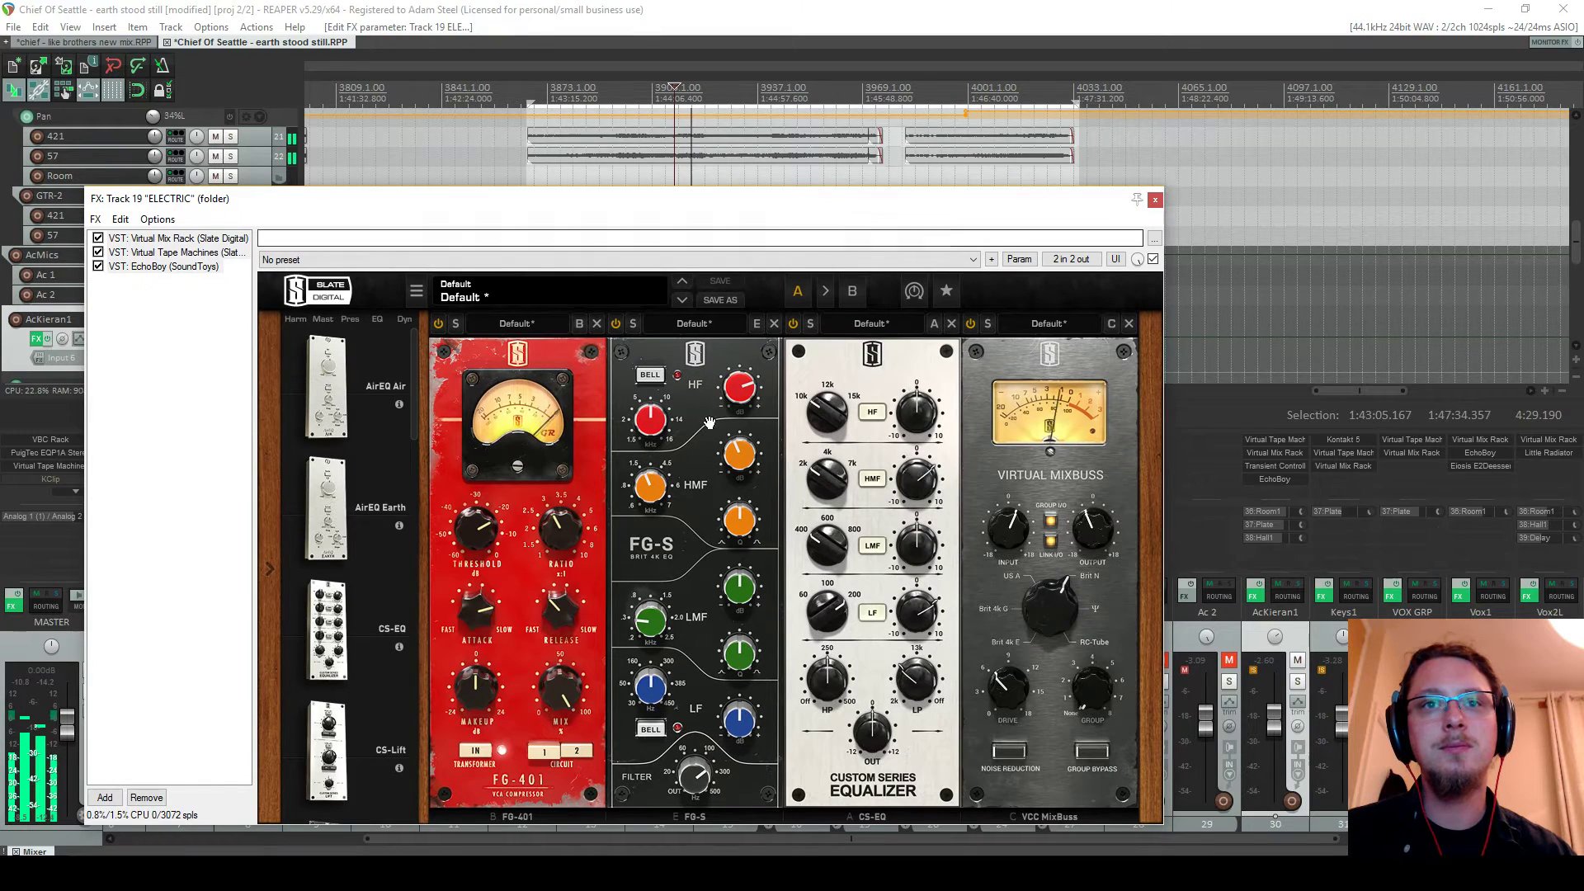
pyautogui.press('Escape')
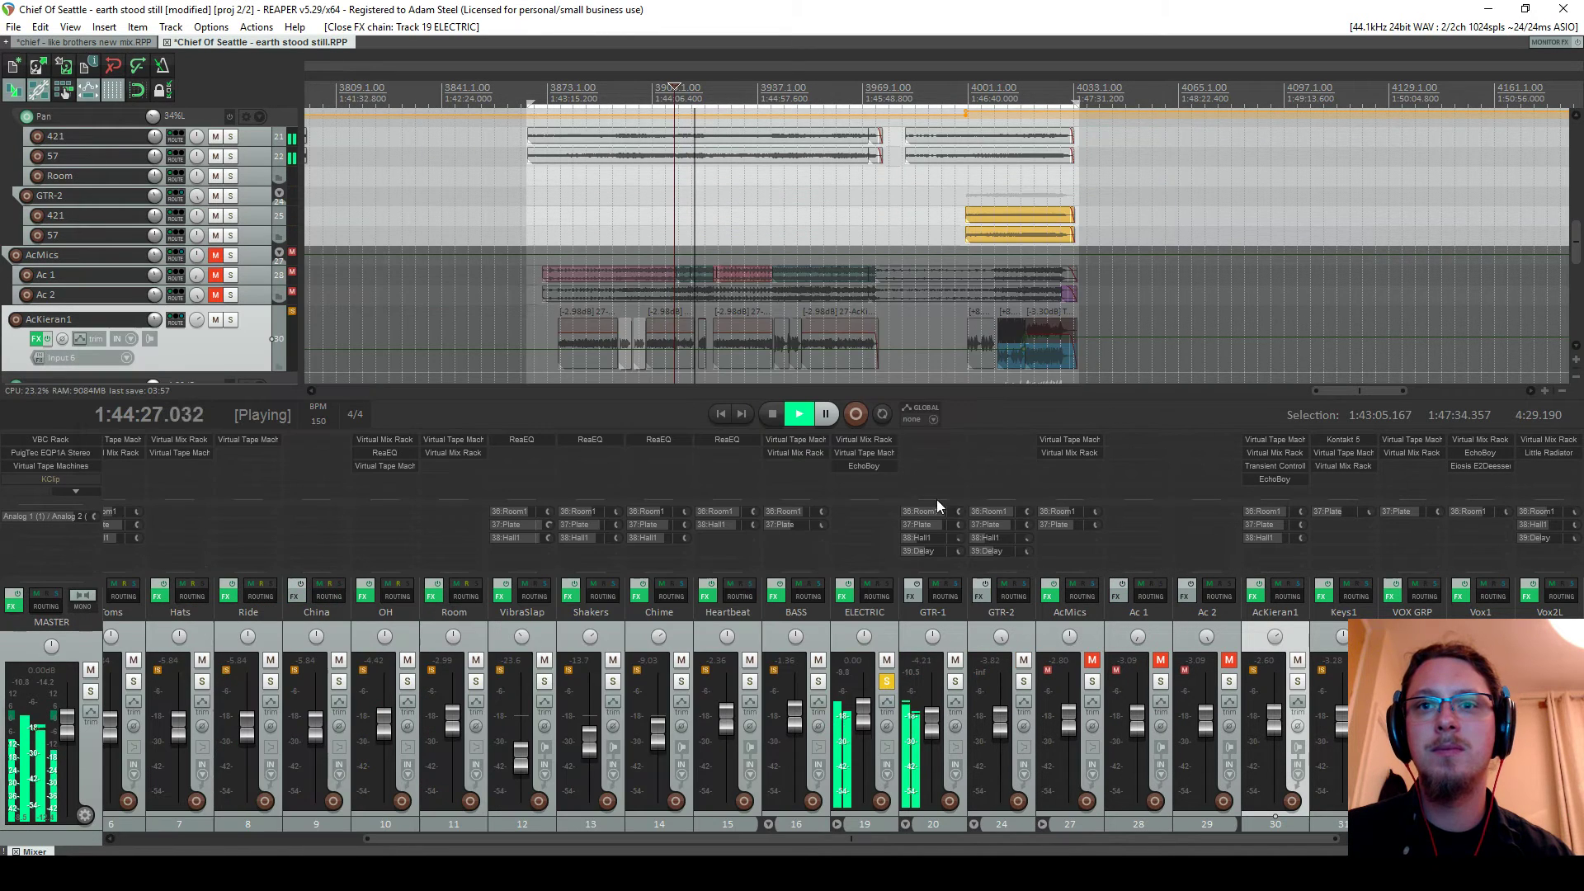
# Check the EchoBoy and Virtual Tape Machines settings on ELECTRIC, leaving both windows closed
pyautogui.click(864, 465)
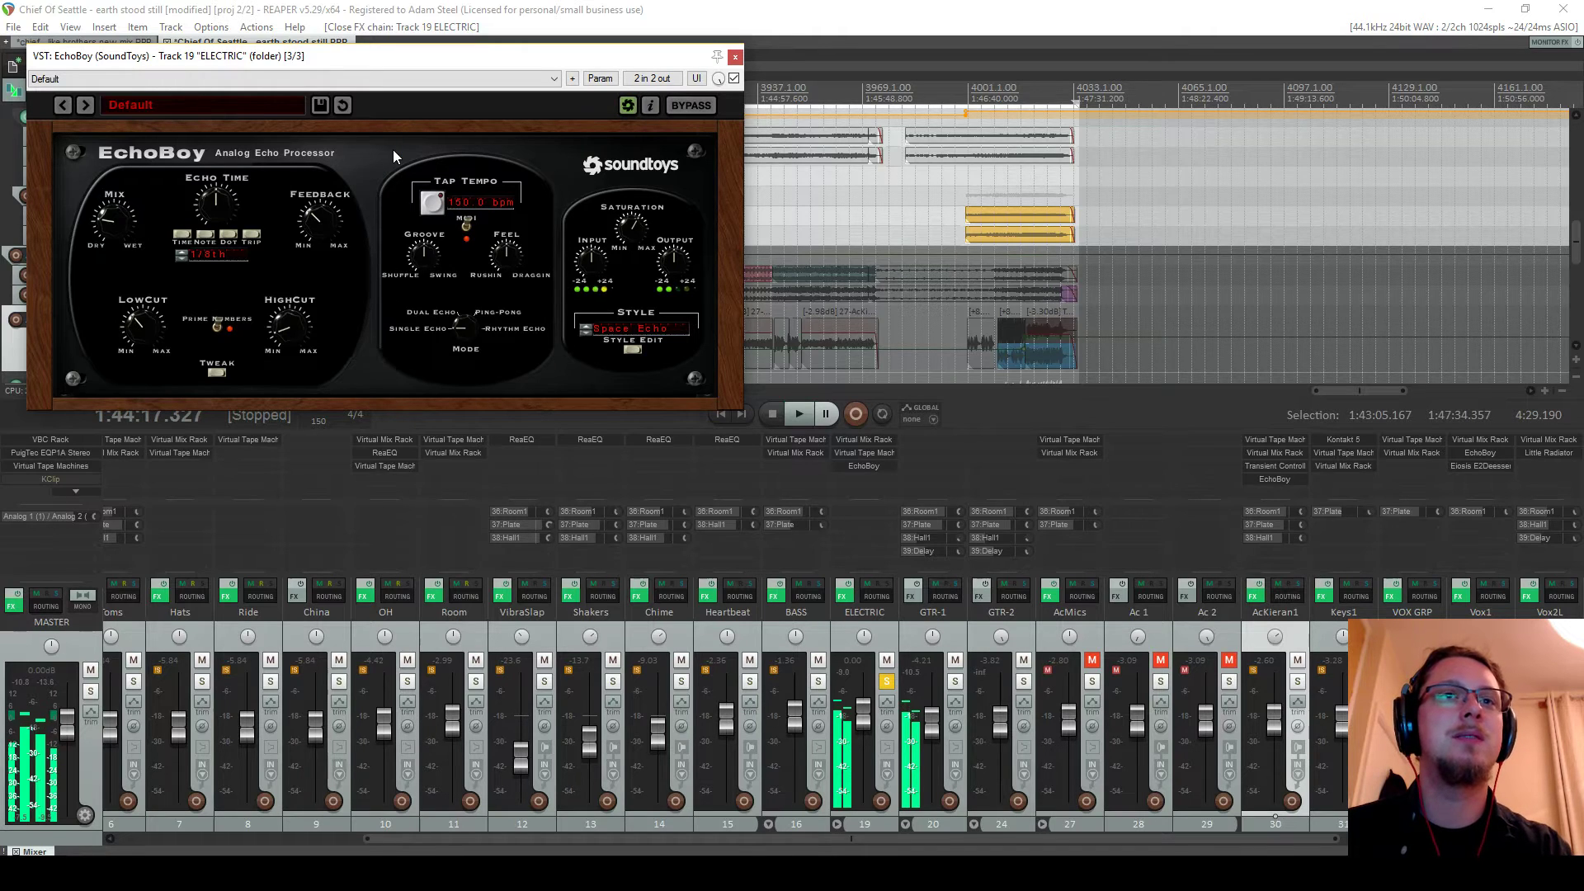
pyautogui.moveTo(407, 51); pyautogui.dragTo(490, 219)
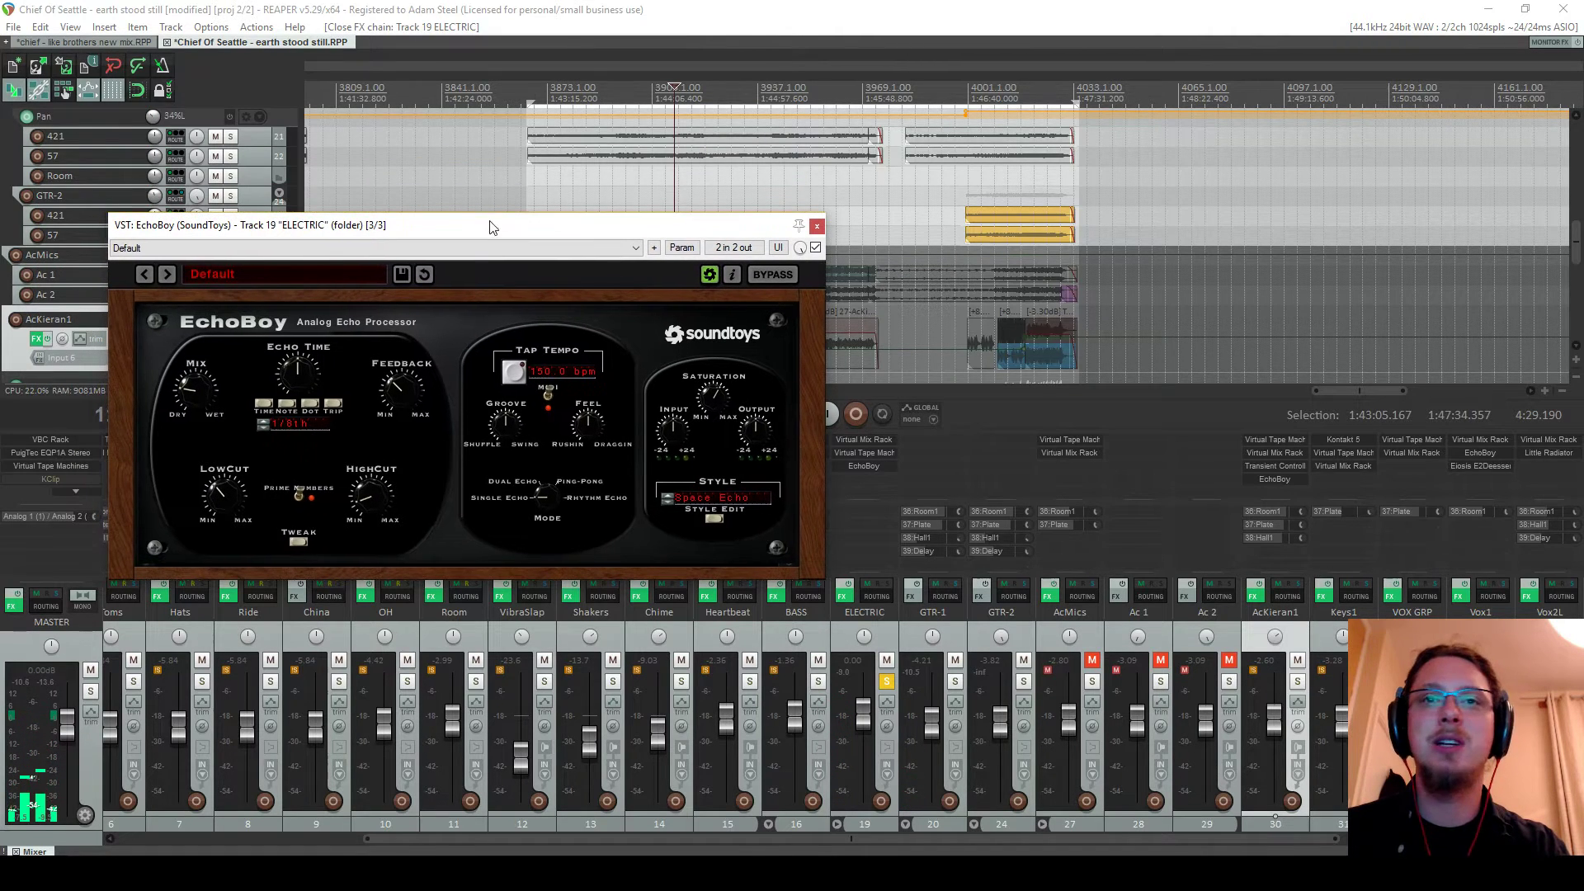
pyautogui.click(817, 227)
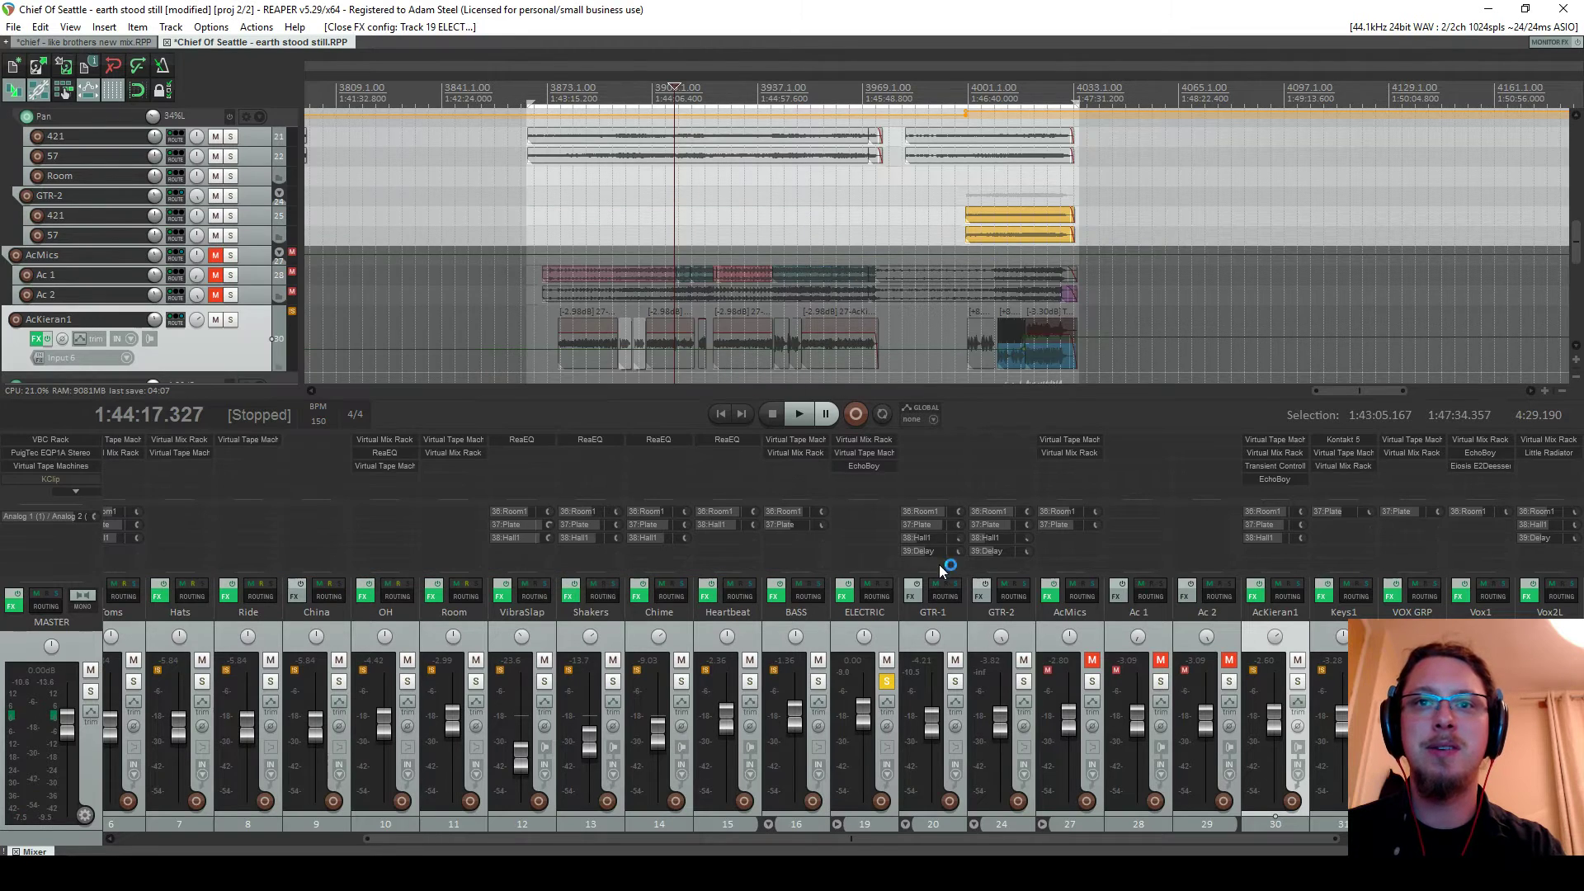
pyautogui.click(865, 455)
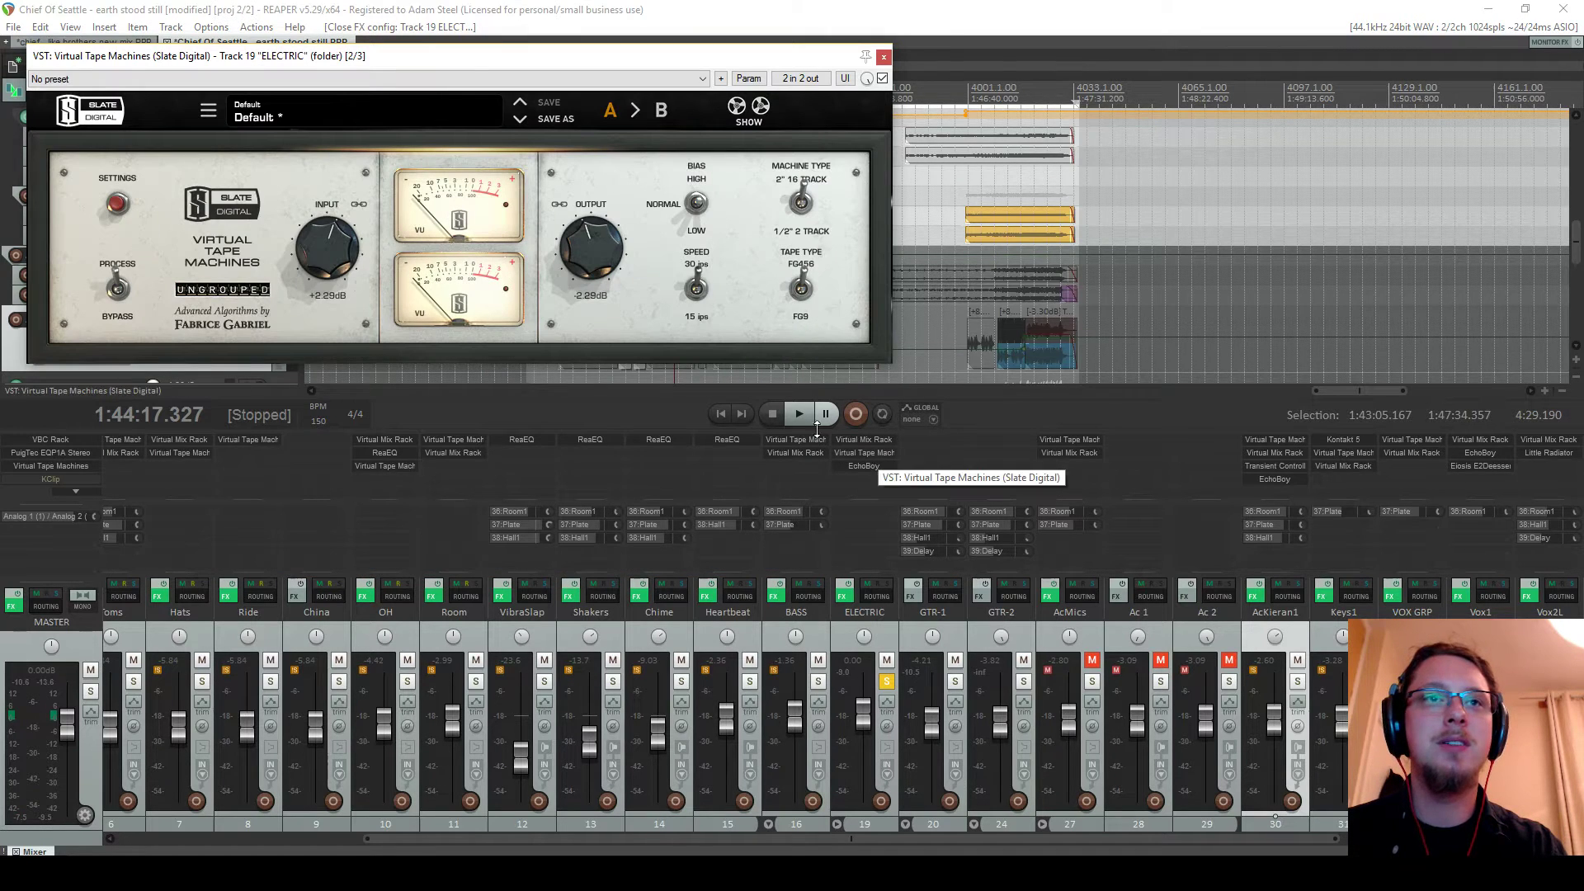
pyautogui.click(883, 57)
# Copy GTR-1's Room1, Plate, Hall1 and Delay sends to the ELECTRIC folder, and remove all sends from GTR-1 and GTR-2
pyautogui.moveTo(920, 511); pyautogui.dragTo(854, 512)
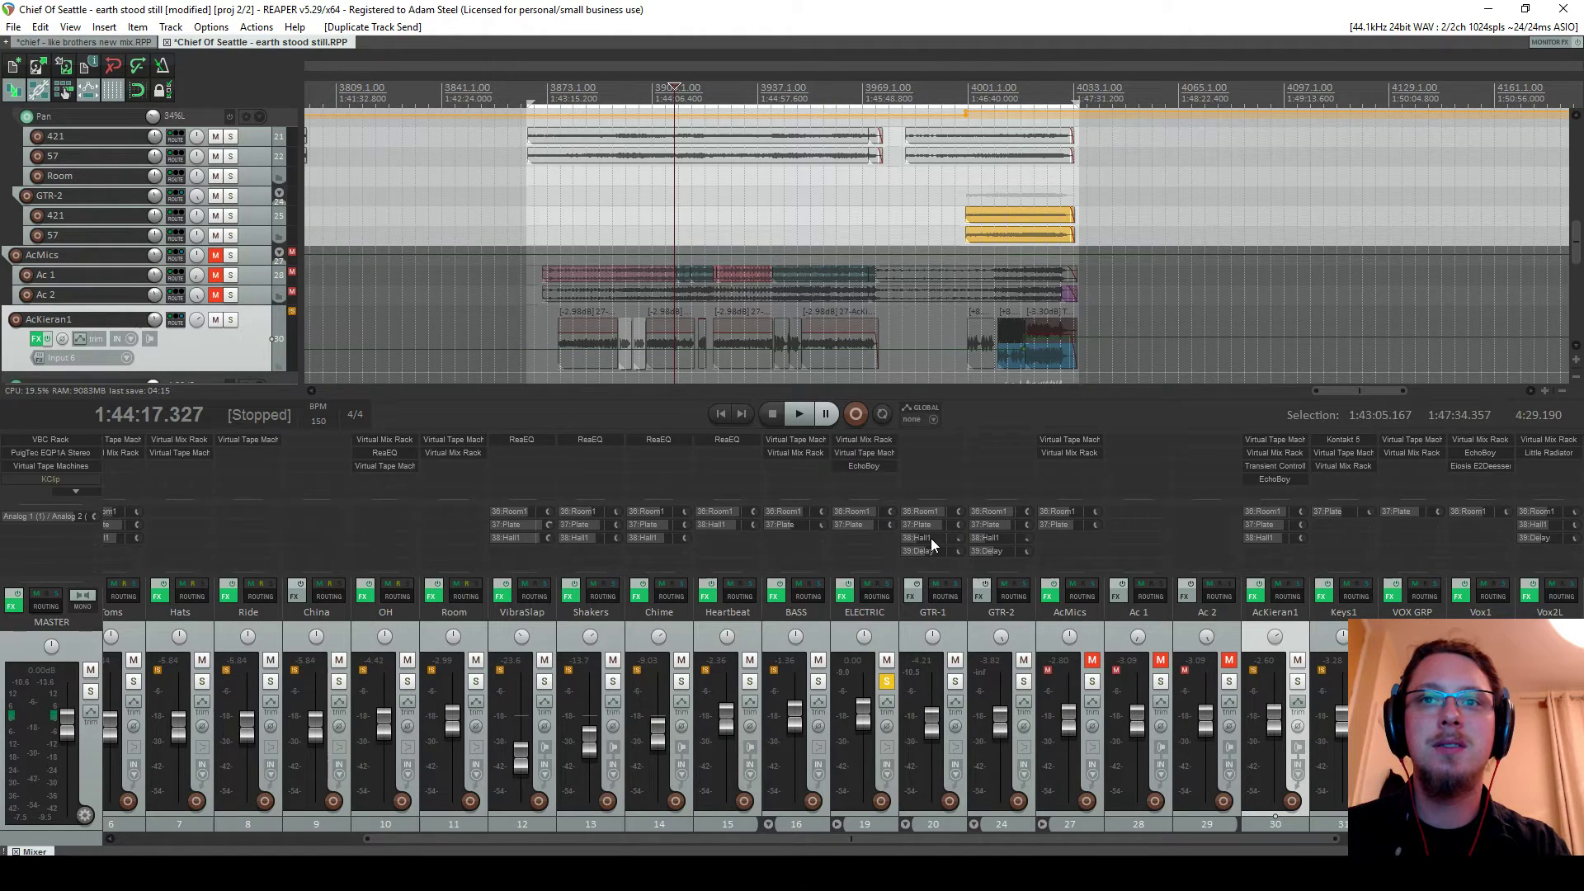
pyautogui.moveTo(930, 538); pyautogui.dragTo(854, 551)
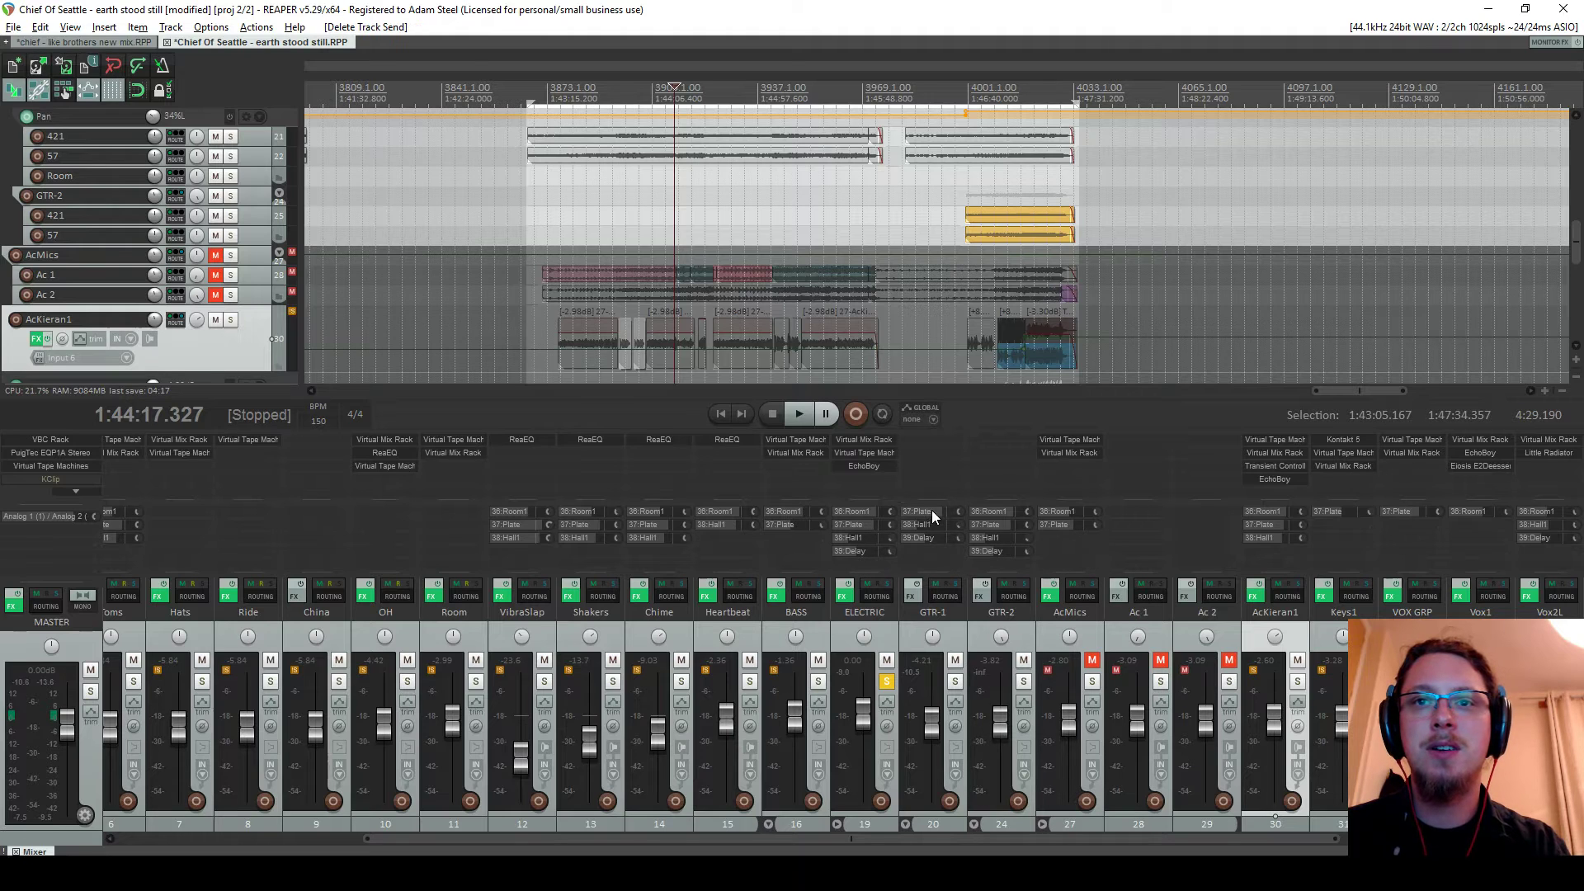
pyautogui.keyDown('alt'); pyautogui.click(932, 510); pyautogui.keyUp('alt')
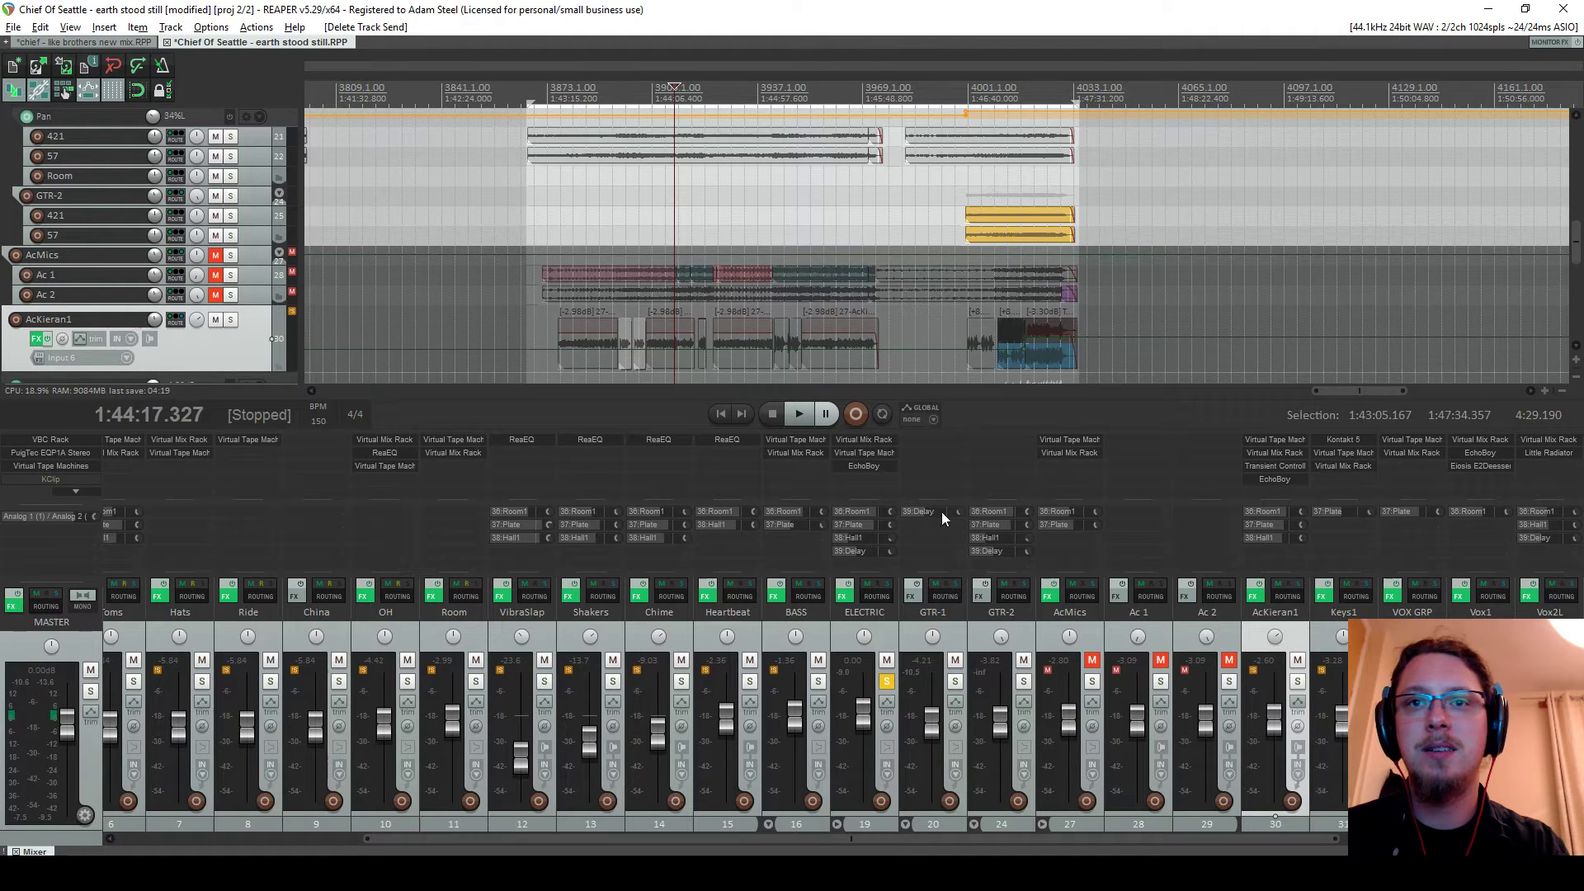
pyautogui.keyDown('alt'); pyautogui.click(942, 512); pyautogui.keyUp('alt')
pyautogui.keyDown('alt'); pyautogui.click(988, 511); pyautogui.keyUp('alt')
pyautogui.keyDown('alt'); pyautogui.click(988, 512); pyautogui.keyUp('alt')
pyautogui.keyDown('alt'); pyautogui.click(988, 511); pyautogui.keyUp('alt')
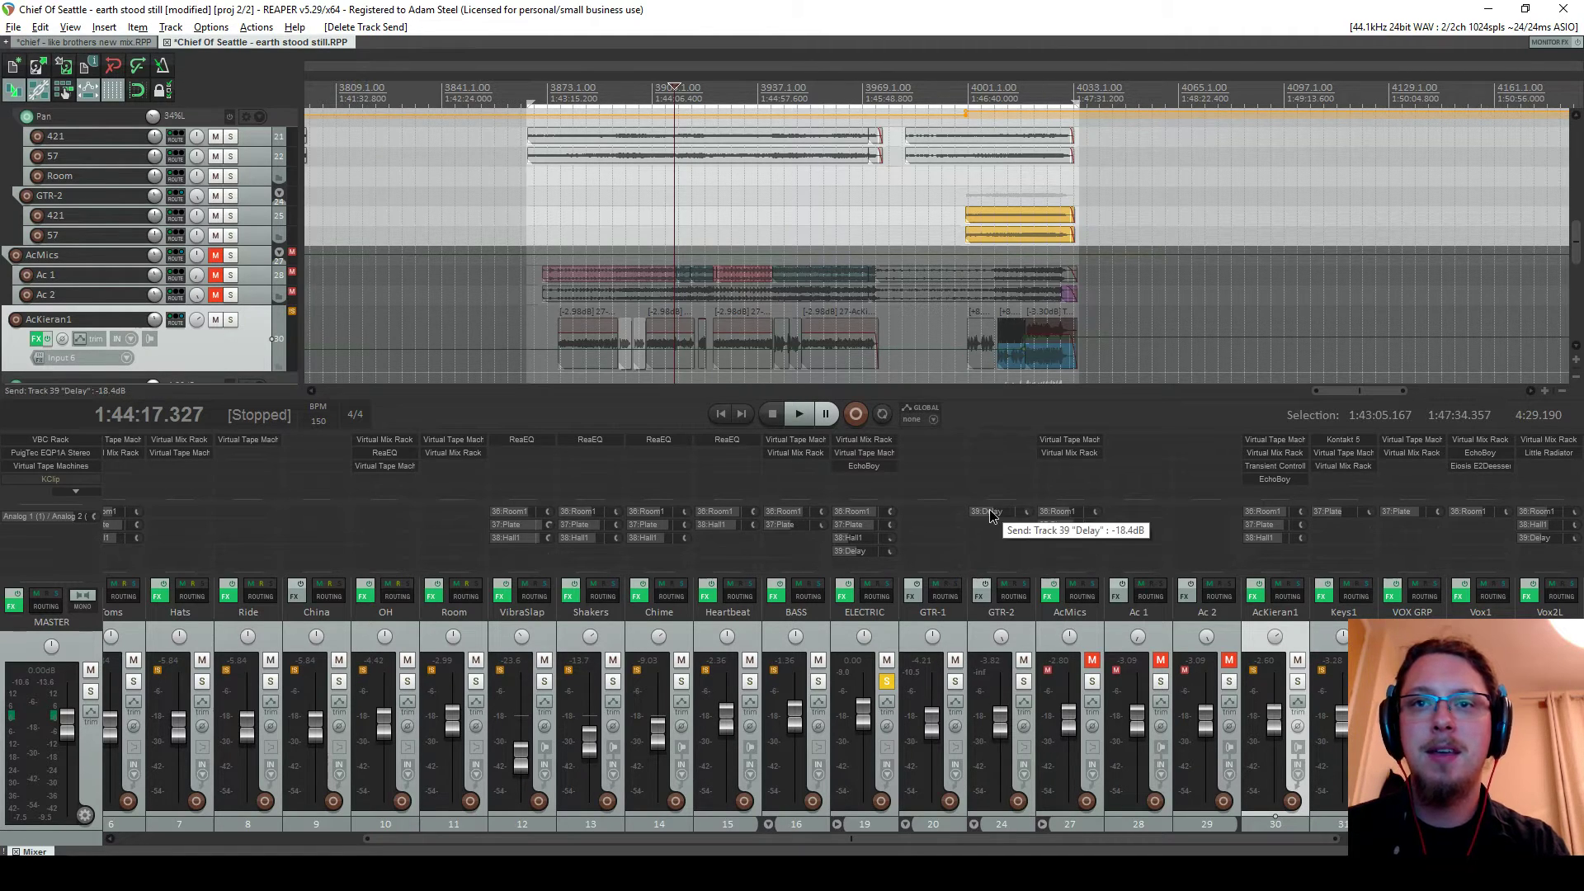
pyautogui.keyDown('alt'); pyautogui.click(988, 511); pyautogui.keyUp('alt')
# Play the soloed electric guitars through ELECTRIC's sends, and unsolo the folder to hear the full mix
pyautogui.press('space')
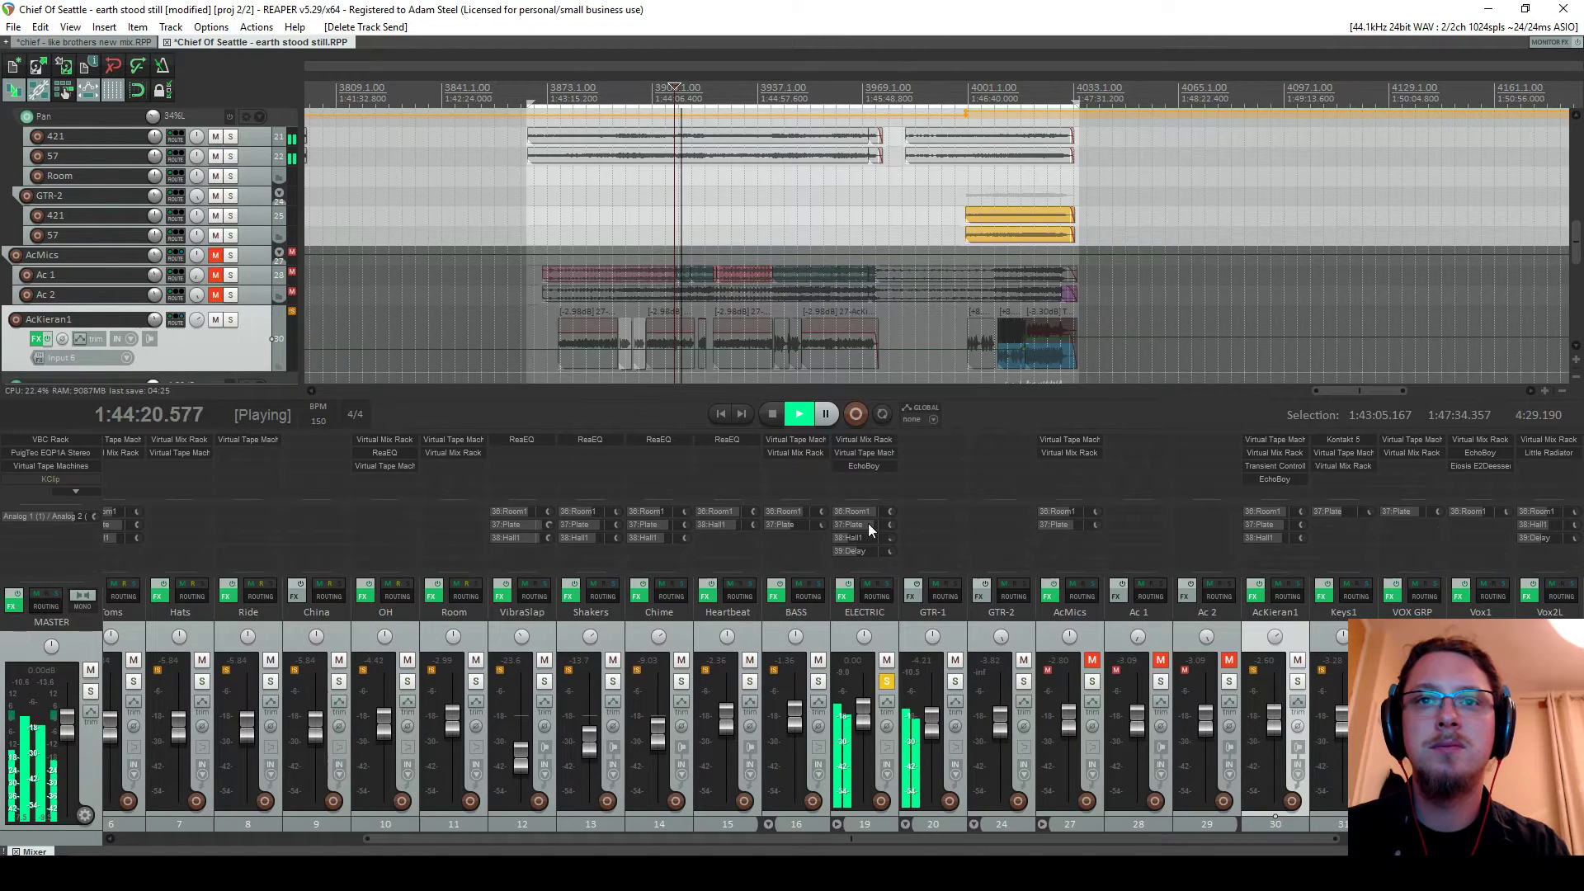
pyautogui.moveTo(853, 524); pyautogui.dragTo(853, 533)
pyautogui.click(885, 681)
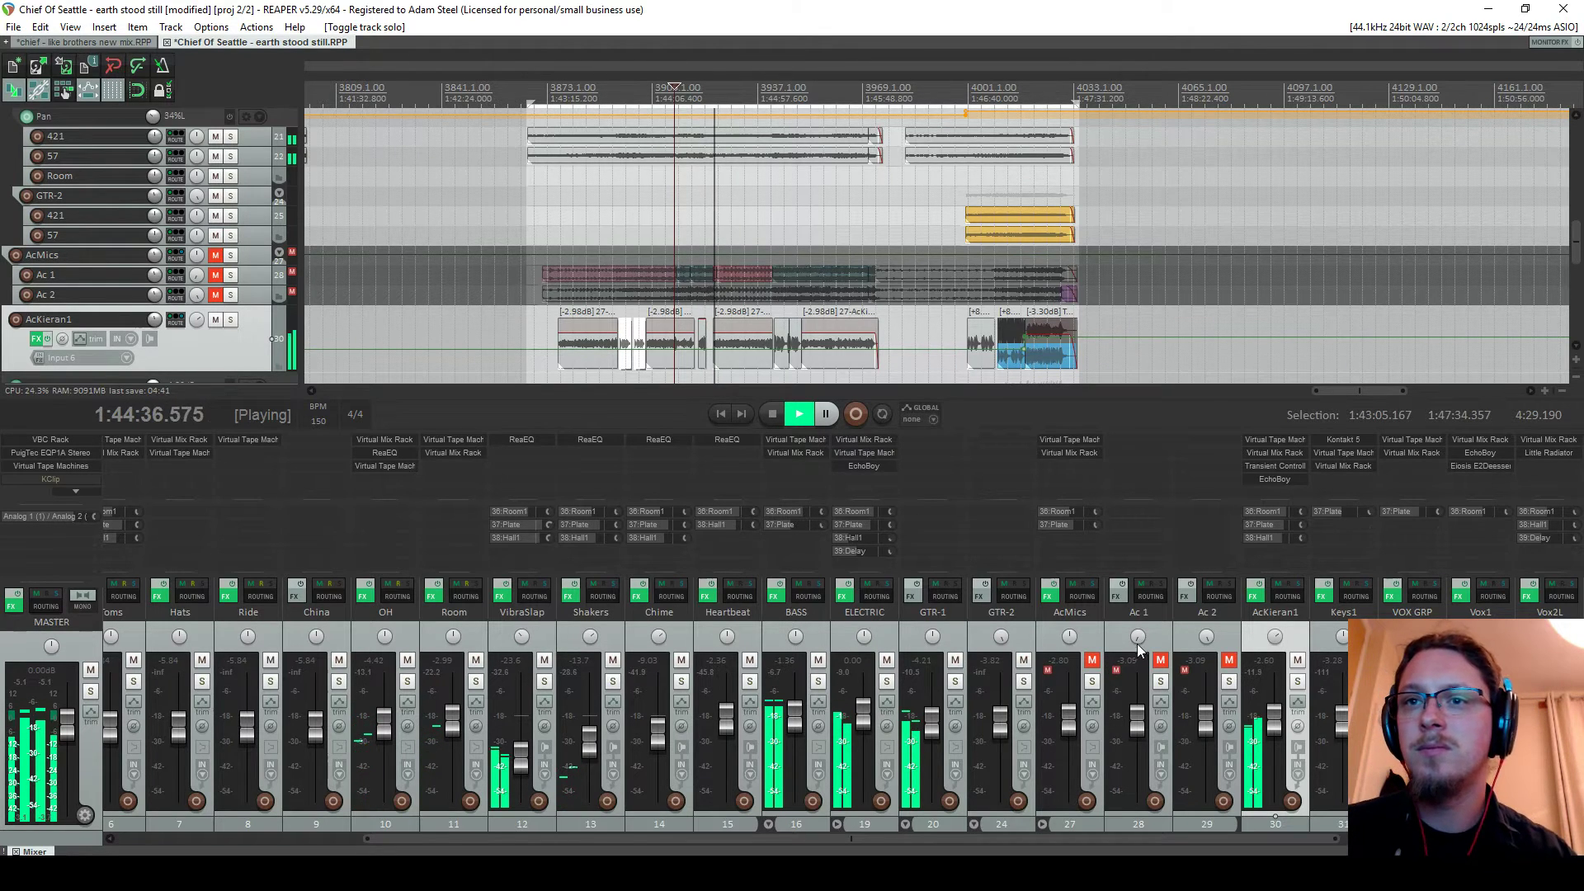
# Check AcKieran1 briefly in solo, raise its volume to -0.52 dB in the full mix, stop playback and save the project
pyautogui.moveTo(1085, 840); pyautogui.dragTo(1263, 839)
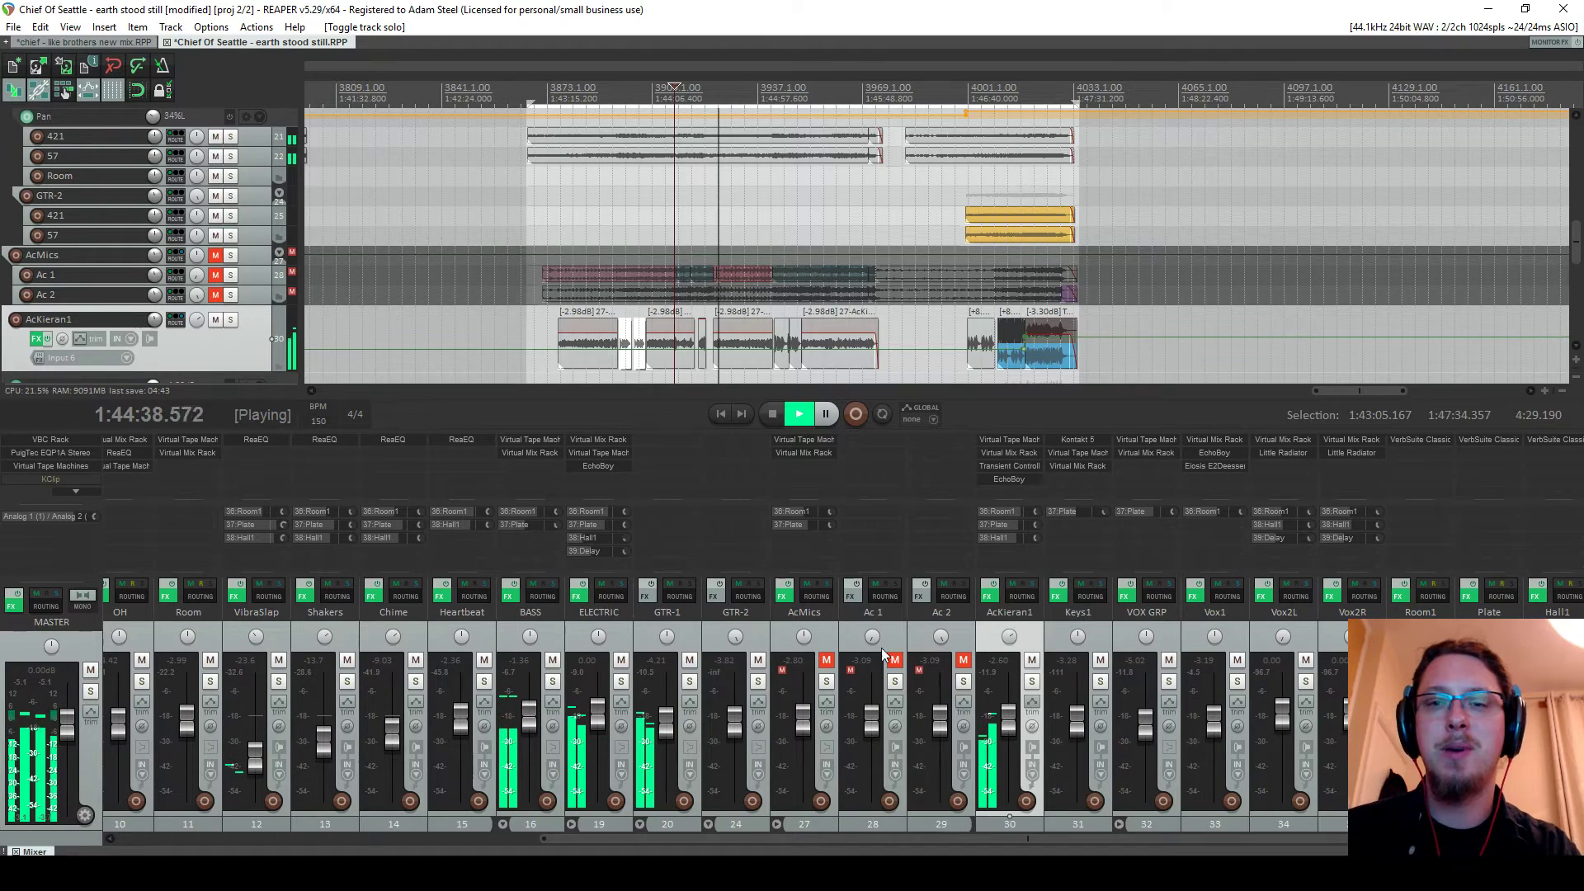
pyautogui.click(1031, 702)
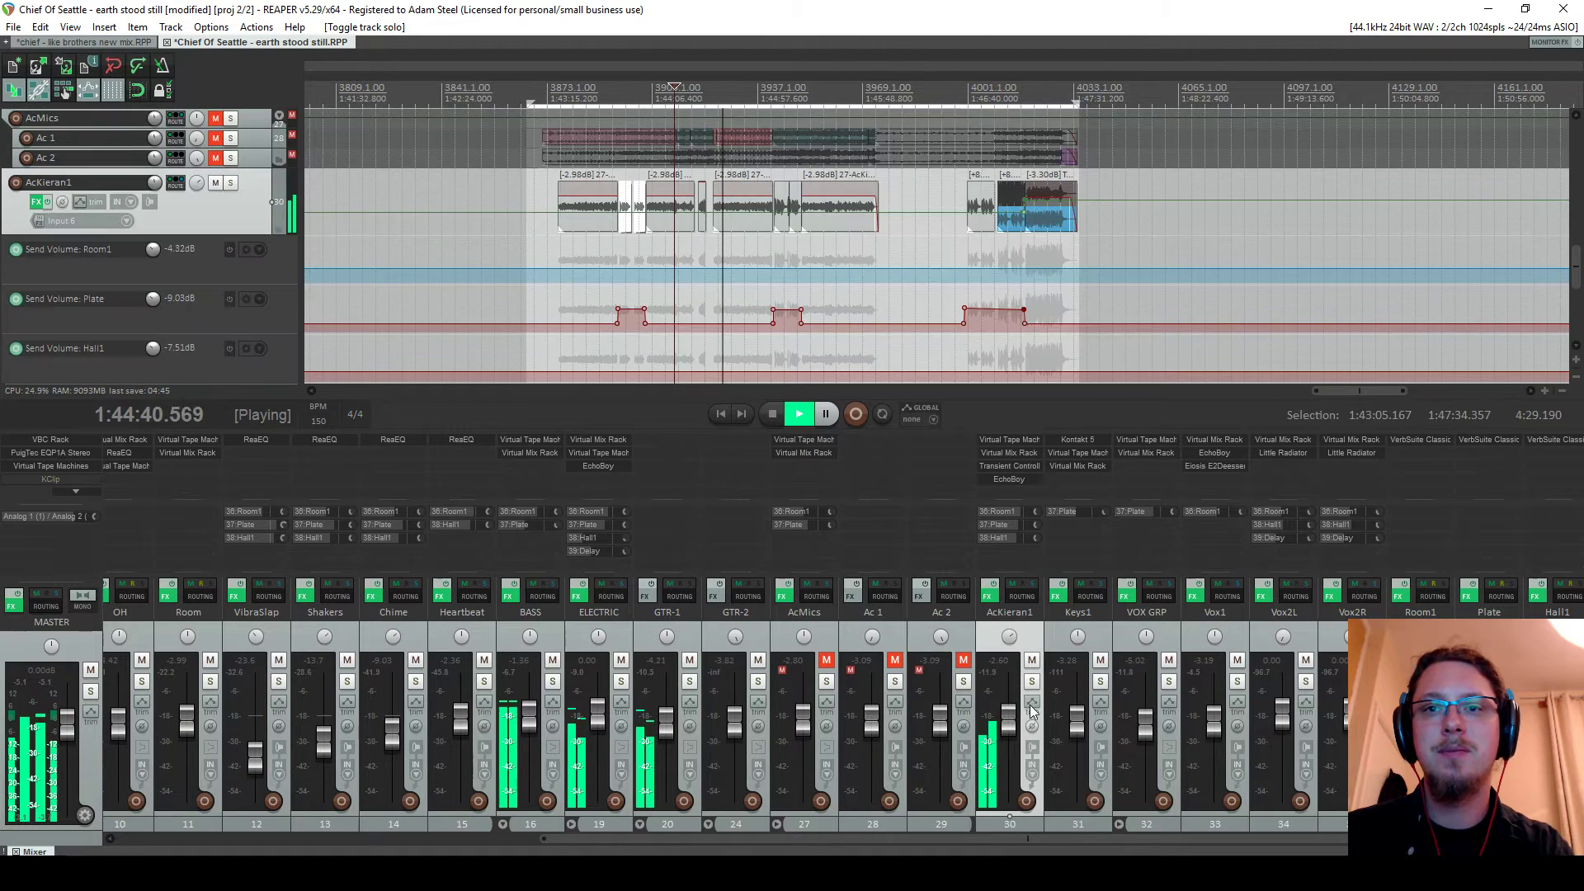
pyautogui.click(1031, 683)
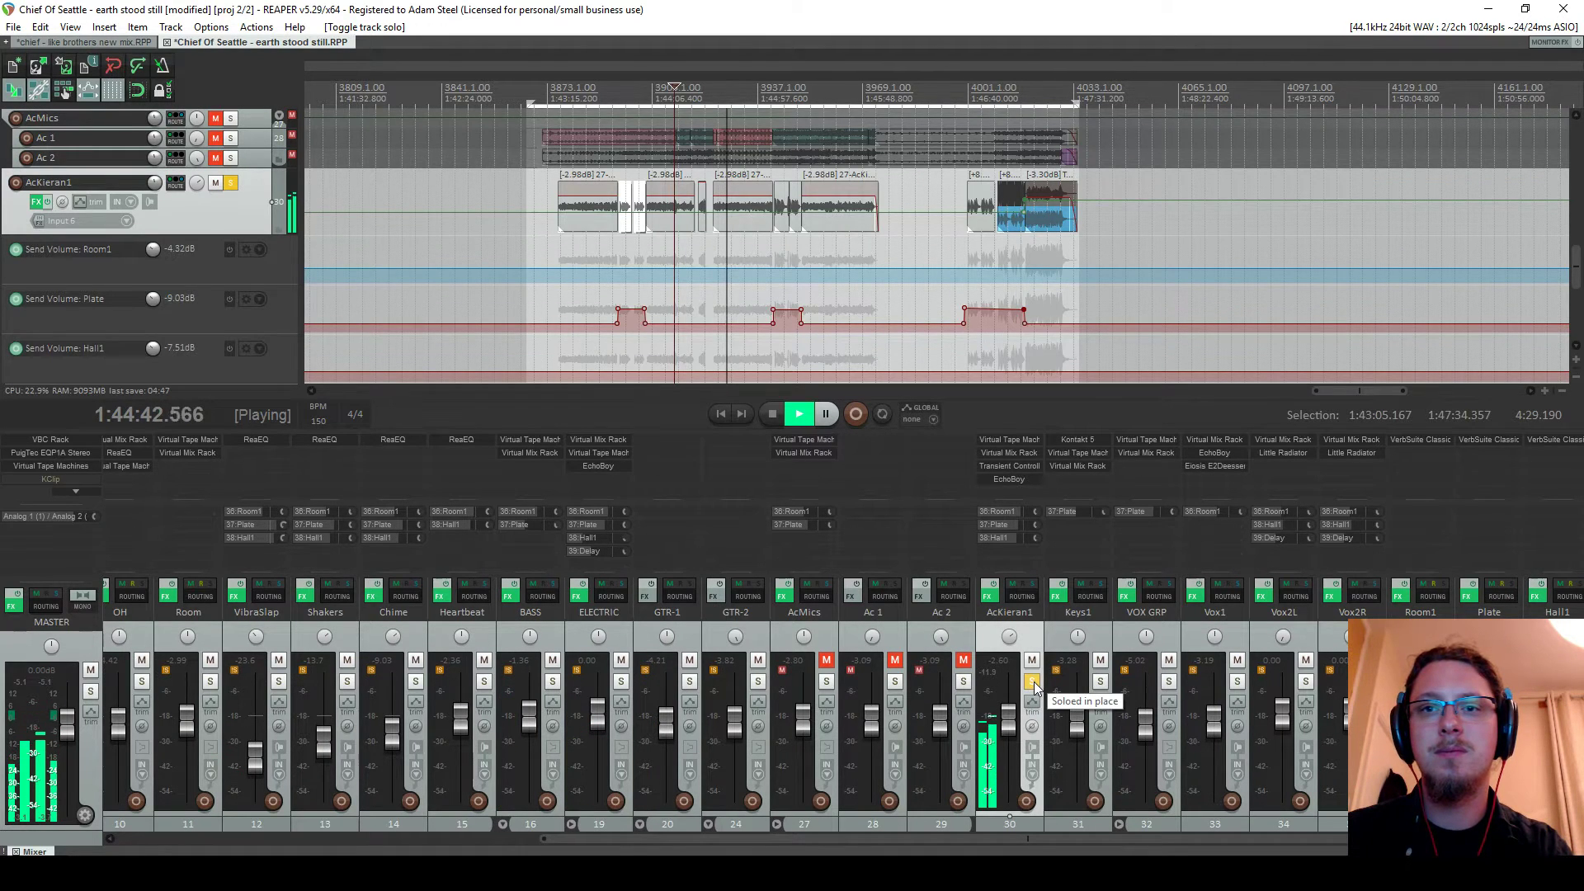
pyautogui.click(1032, 683)
pyautogui.moveTo(1011, 722); pyautogui.dragTo(1014, 712)
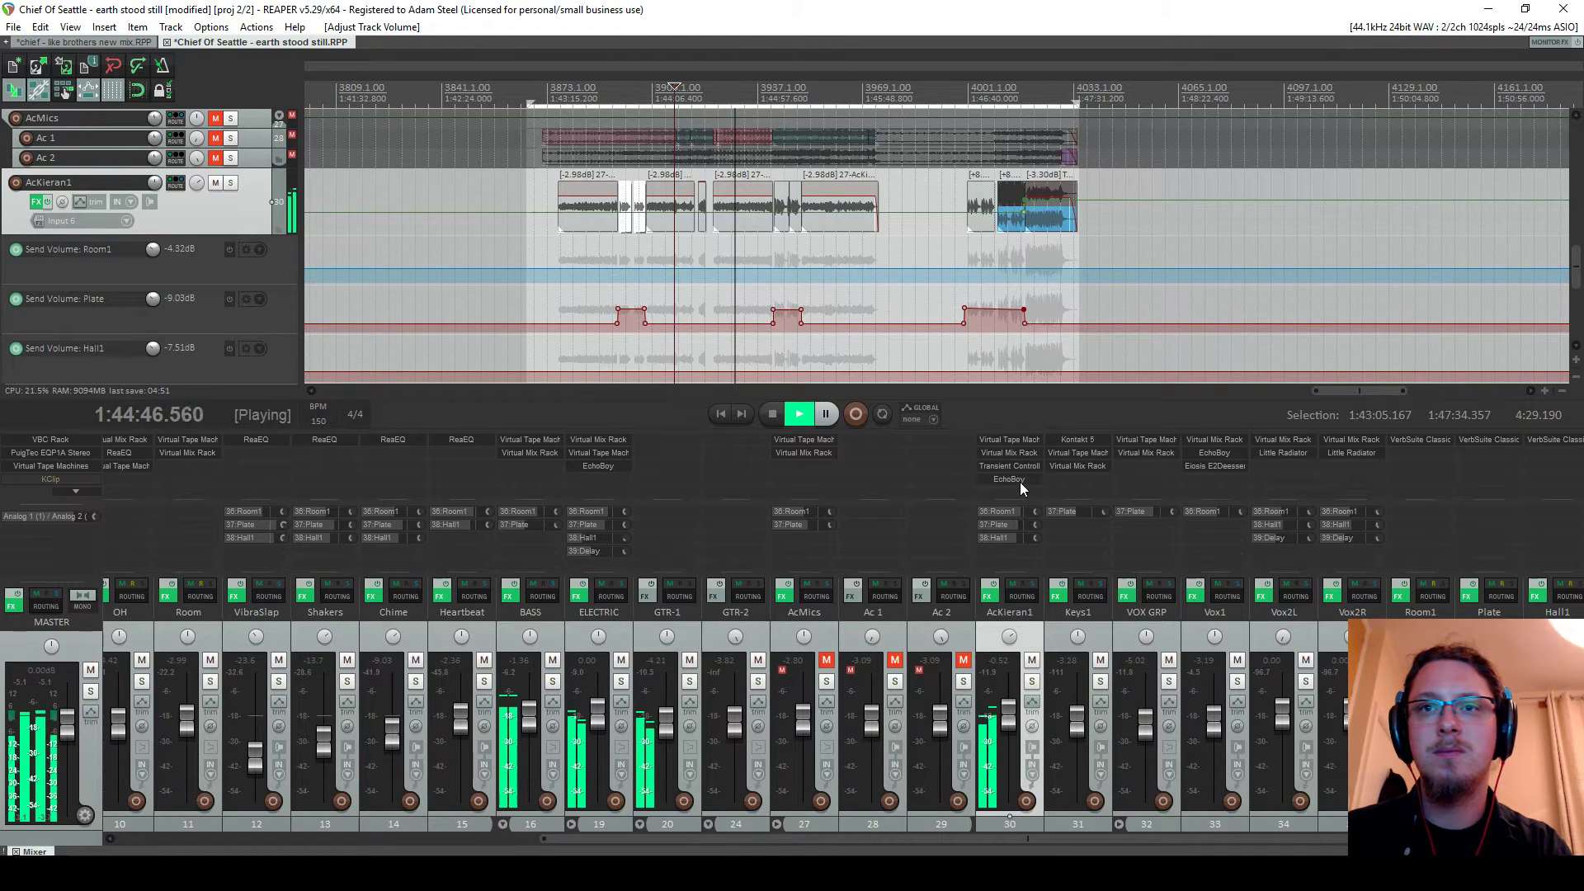
pyautogui.scroll(3, 1039, 204)
pyautogui.press('space')
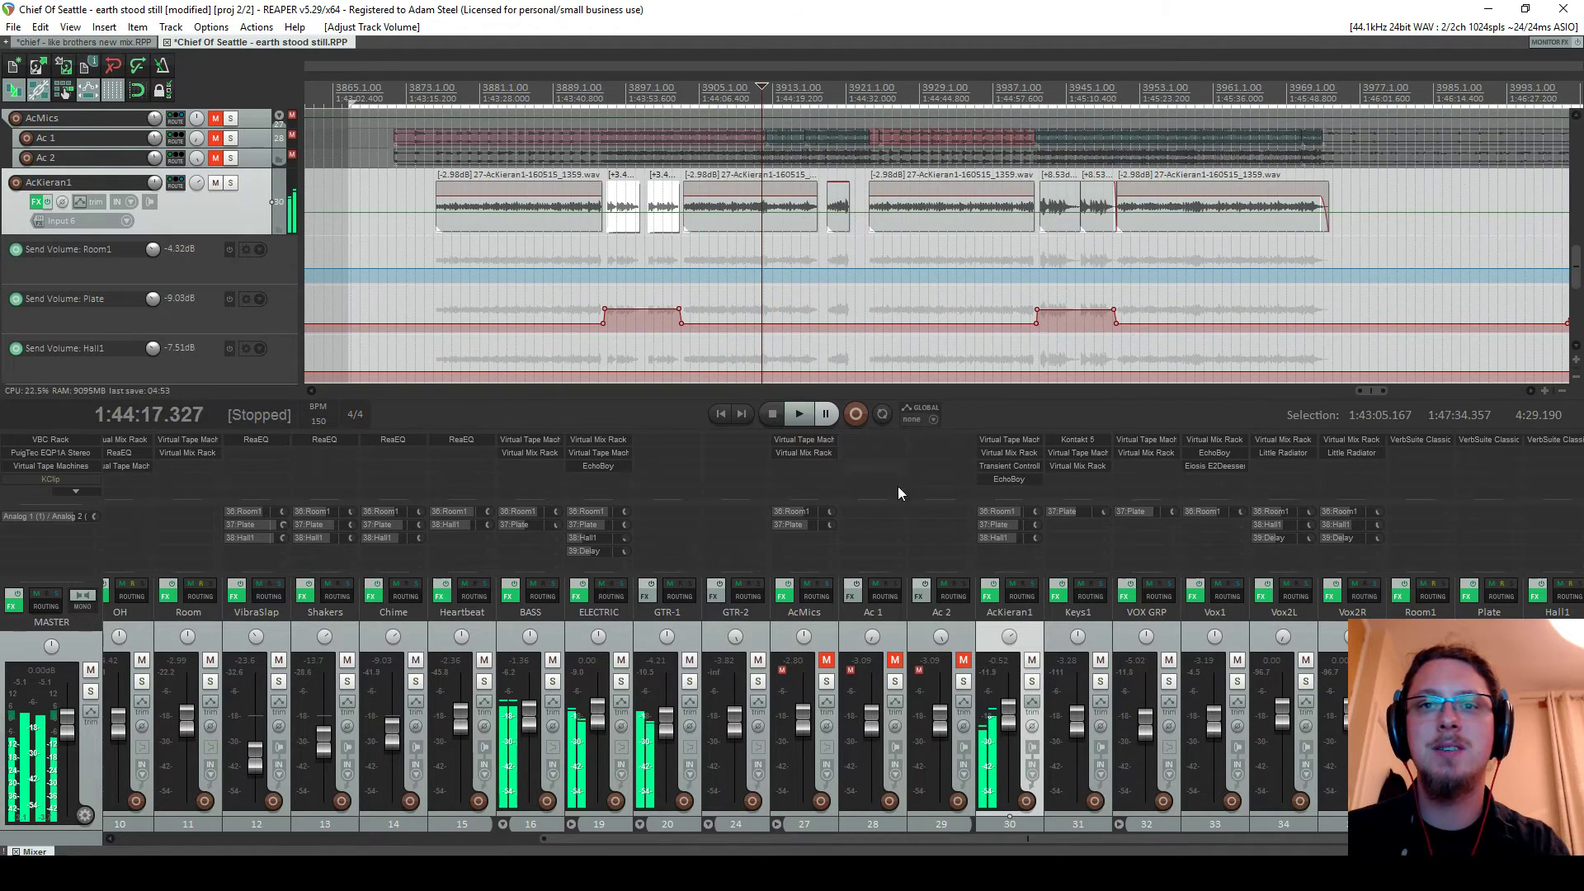
pyautogui.hotkey('ctrl', 's')
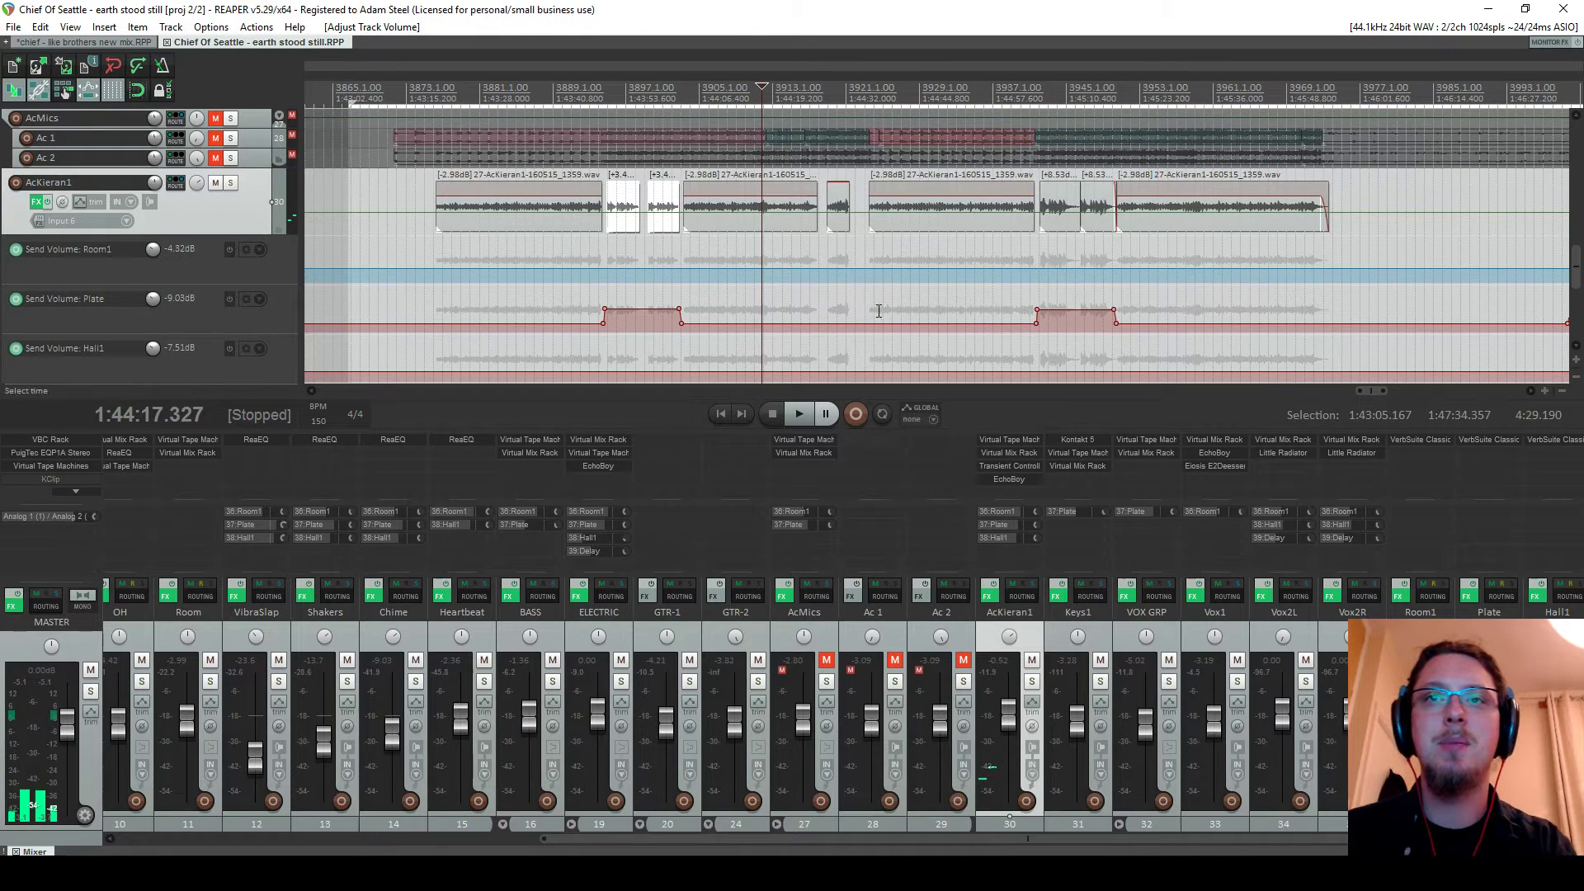
# Unmute AcMics, Ac 1 and Ac 2, solo the AcMics folder, and save the project
pyautogui.scroll(3, 1577, 286)
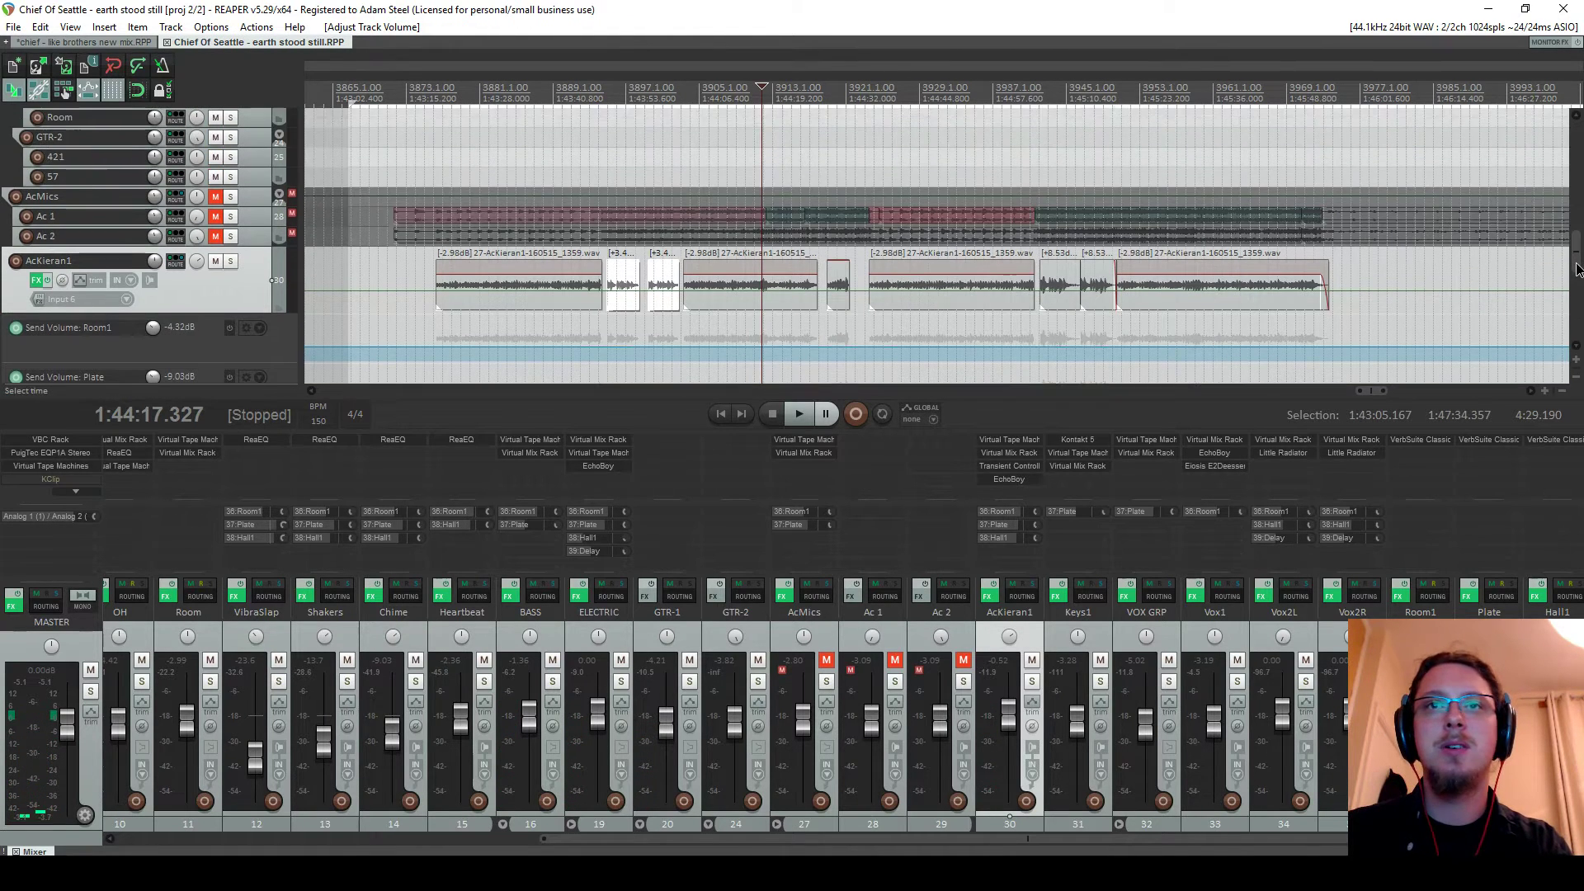
pyautogui.click(895, 661)
pyautogui.click(825, 660)
pyautogui.click(826, 681)
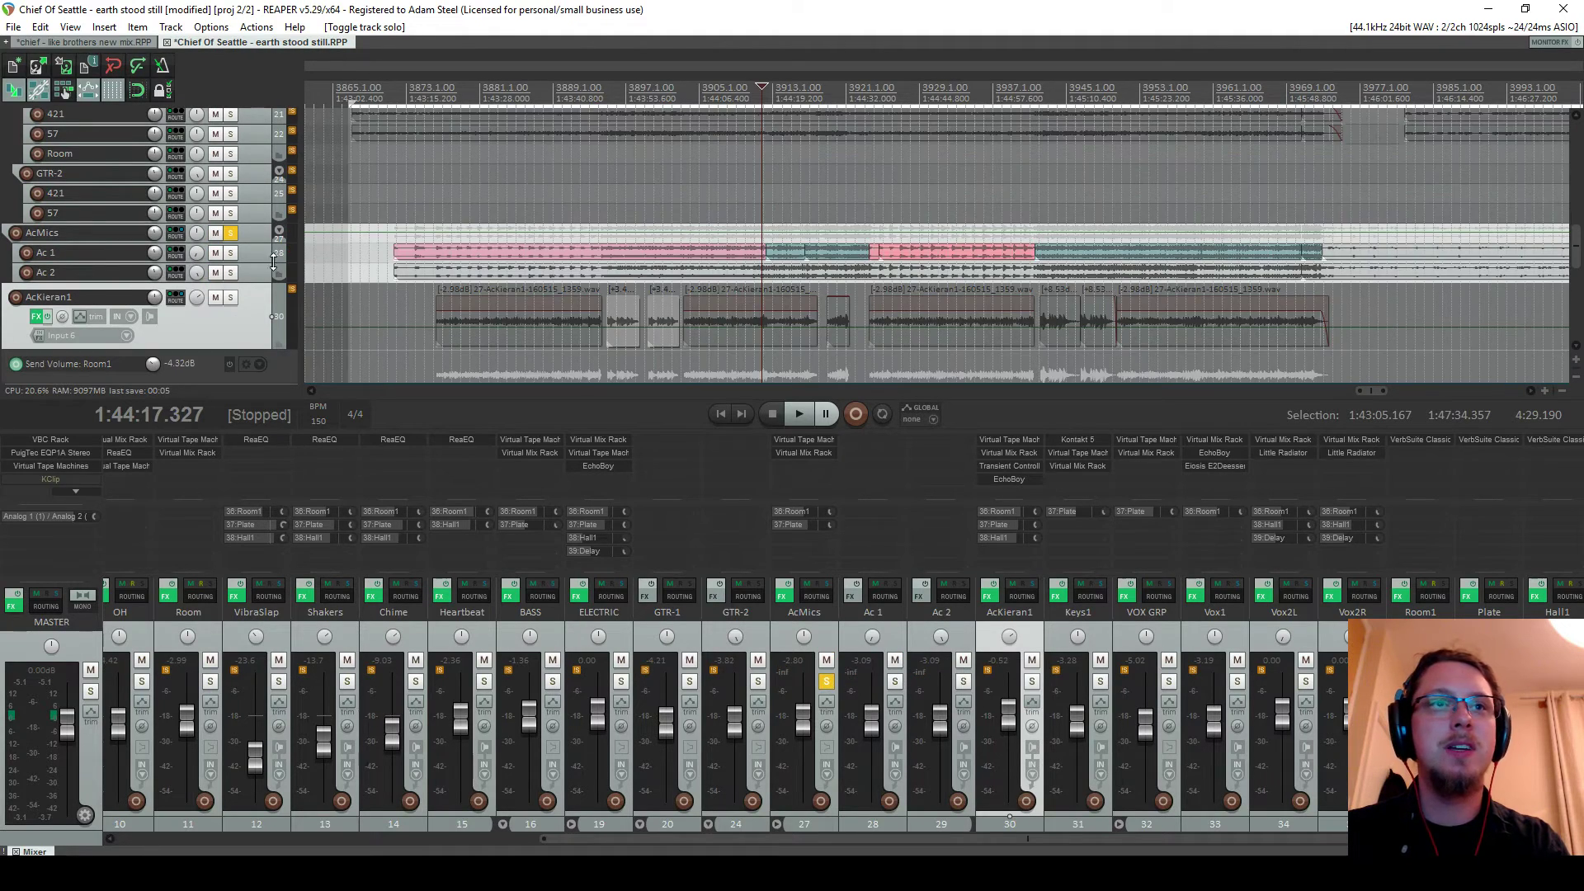
pyautogui.hscroll(-3, 723, 188)
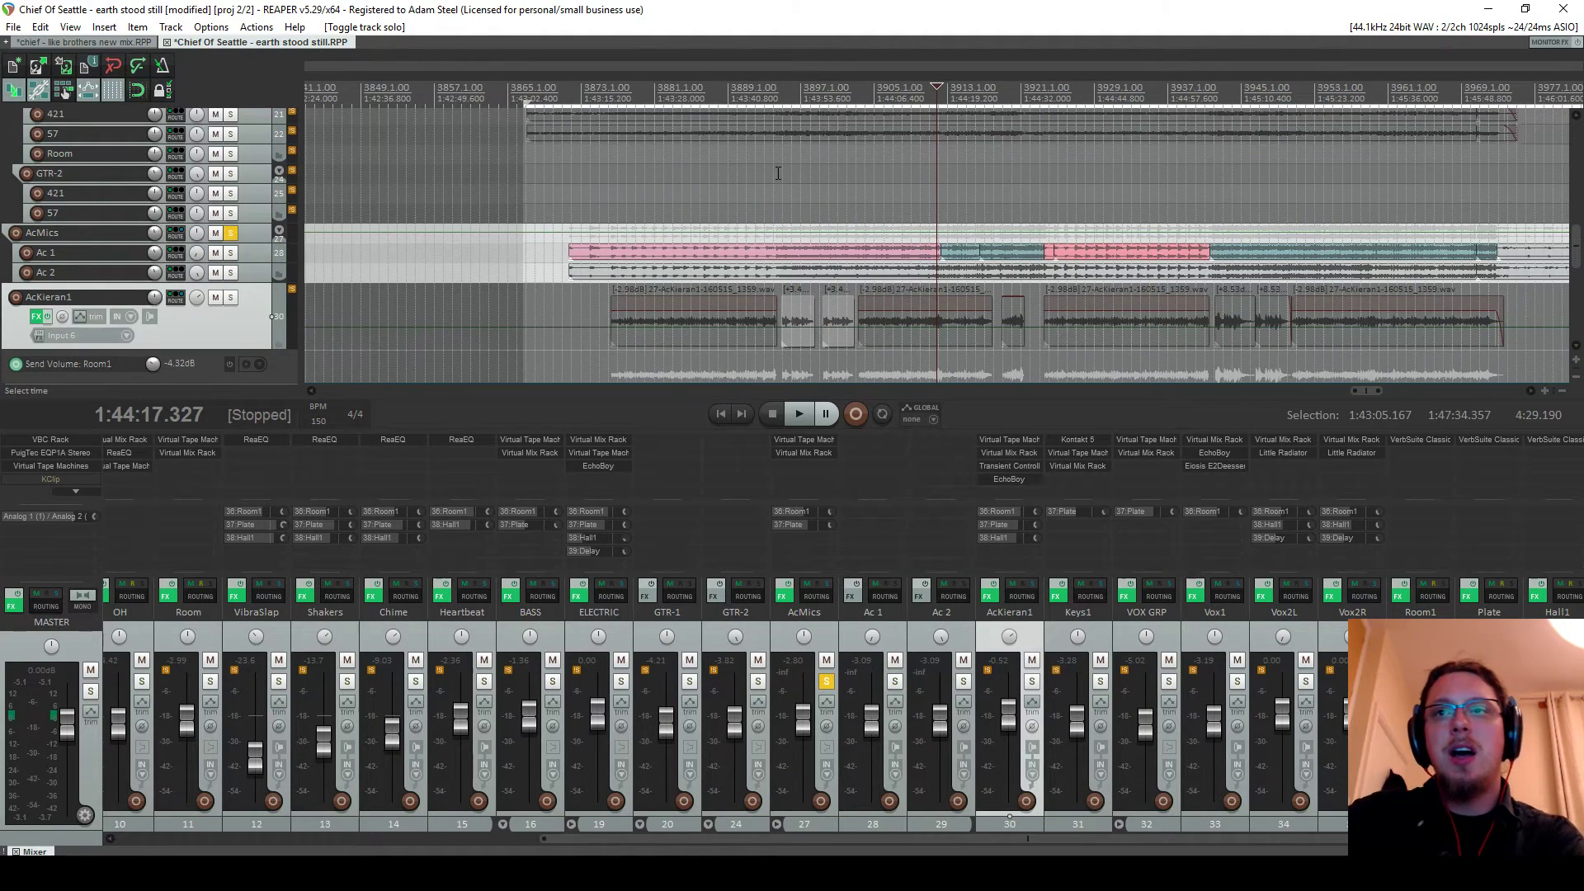
pyautogui.scroll(-5, 777, 173)
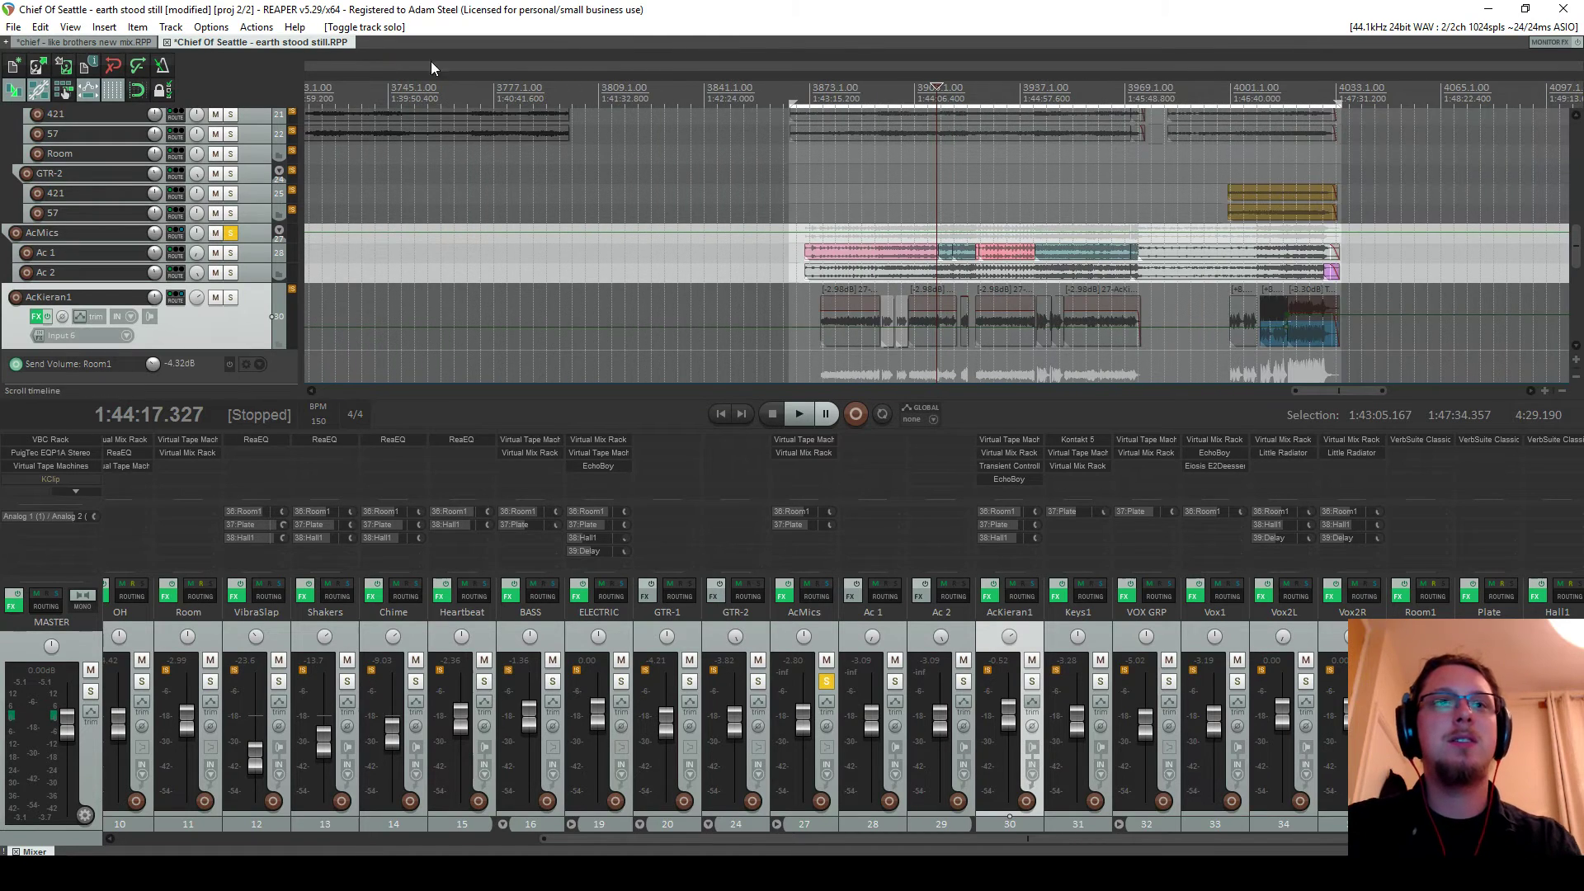
pyautogui.hotkey('ctrl', 's')
# Copy both effects in the AcMics chain, Virtual Tape Machines and Virtual Mix Rack, from the "chief - like brothers new mix" project
pyautogui.click(75, 41)
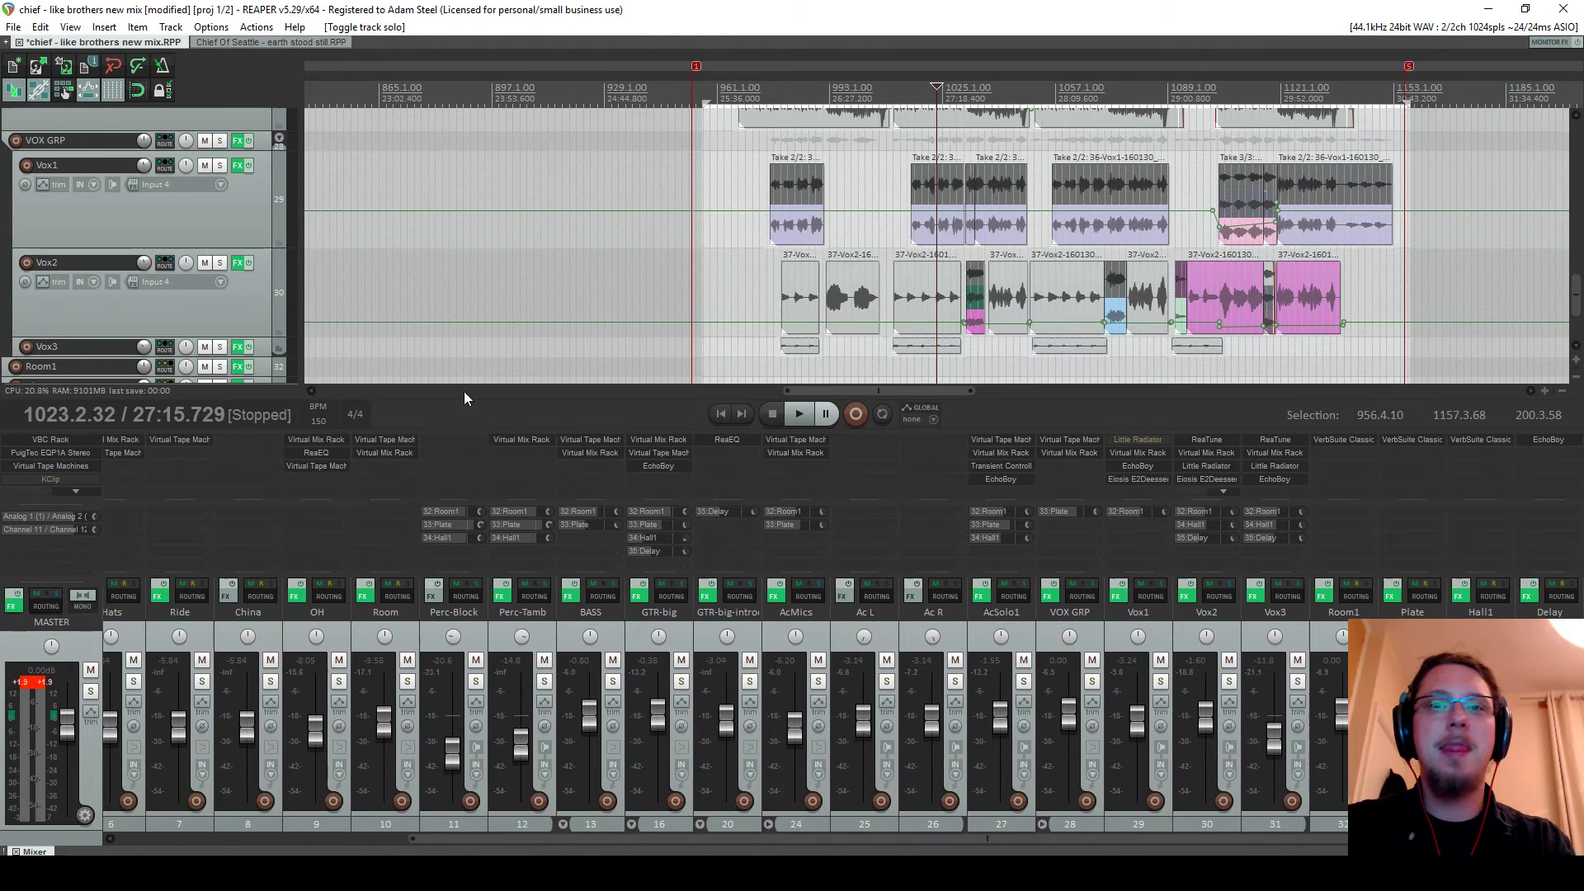
pyautogui.click(776, 596)
pyautogui.keyDown('shift'); pyautogui.click(173, 109); pyautogui.keyUp('shift')
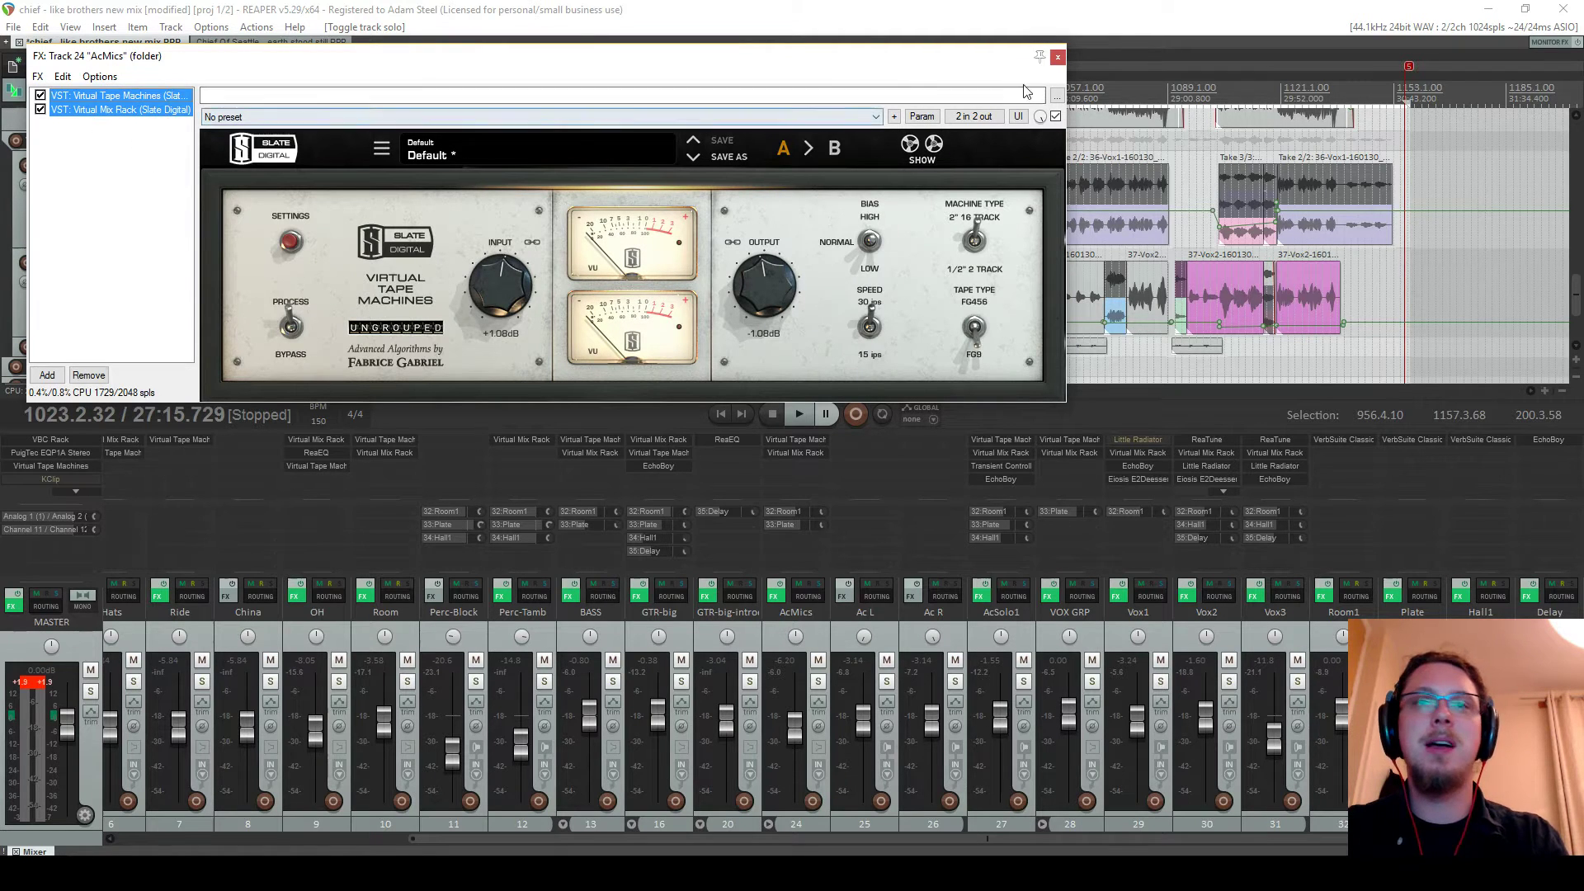
pyautogui.click(1057, 56)
# Replace the AcMics folder's effects in the "earth stood still" project with the copied chain, and close its effects window
pyautogui.click(277, 43)
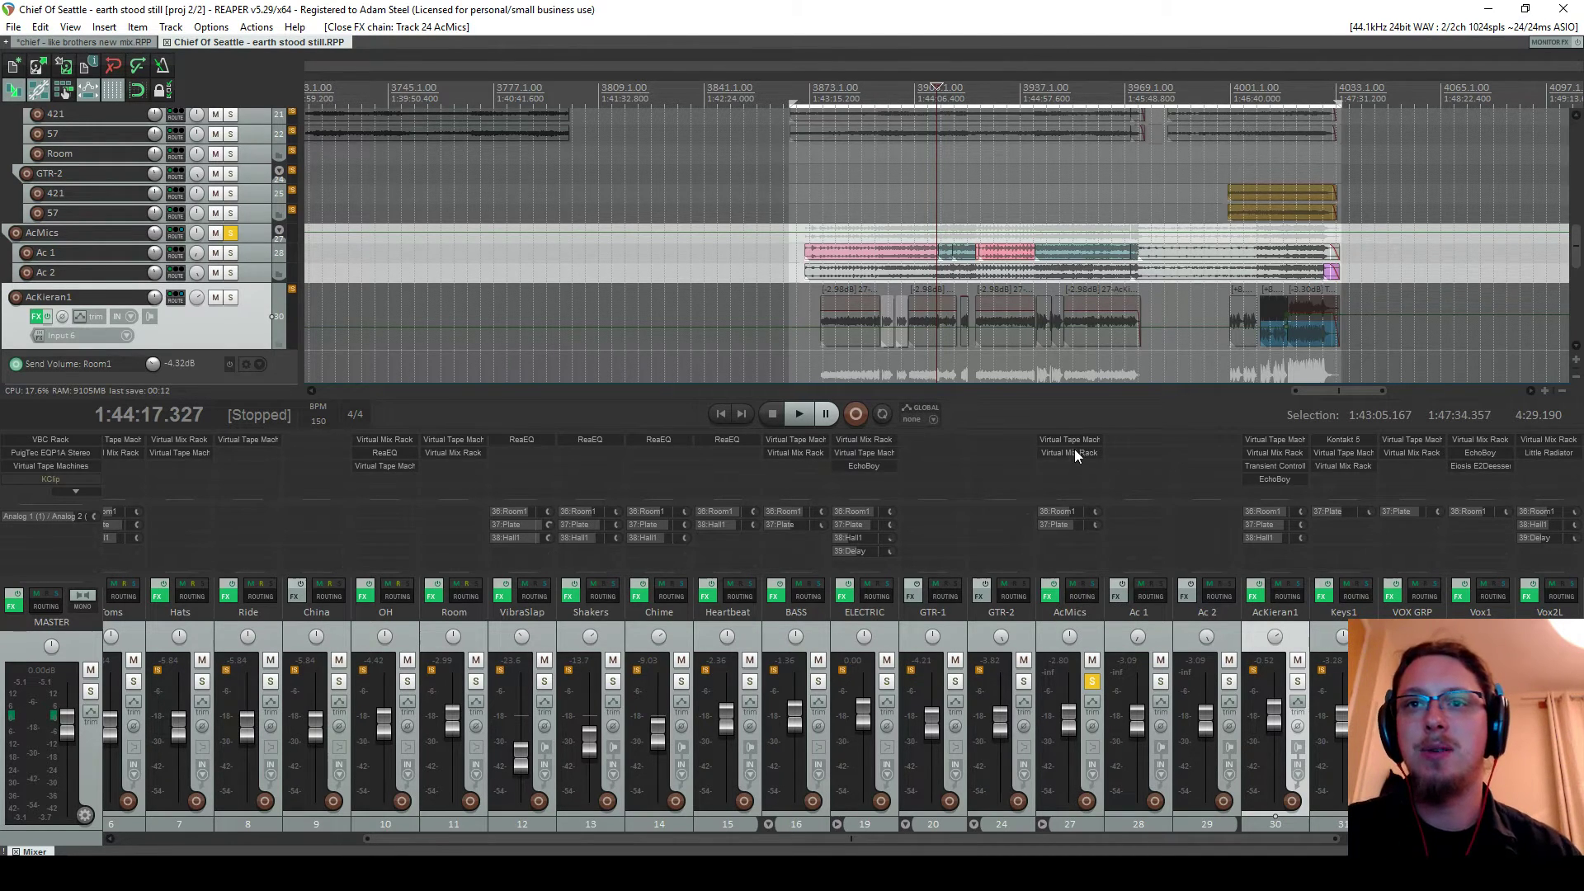
pyautogui.click(1055, 594)
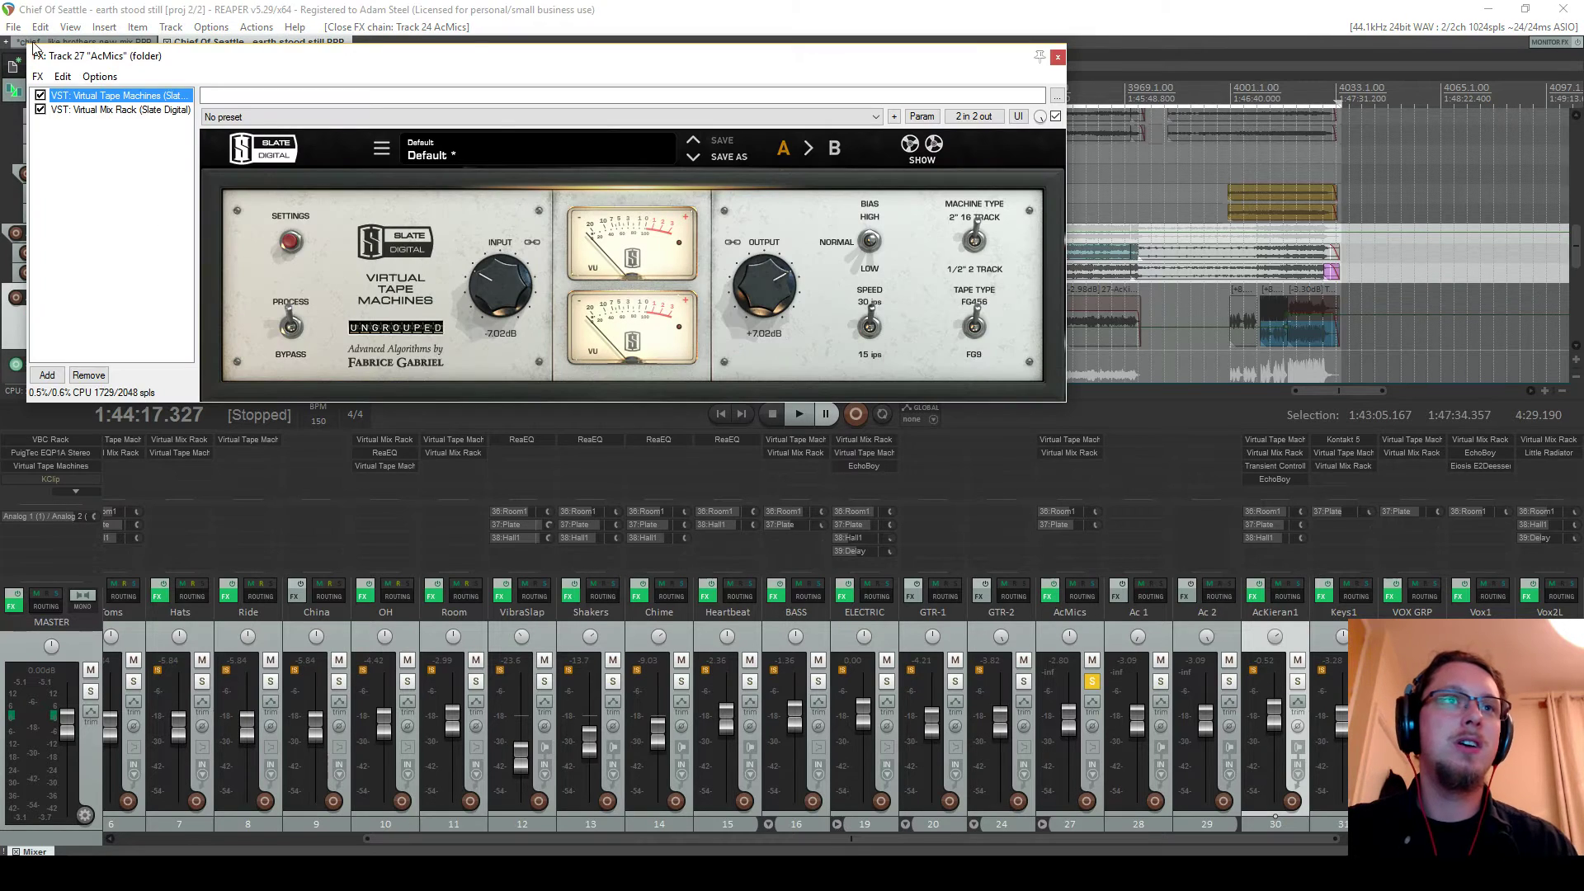
pyautogui.moveTo(176, 178); pyautogui.dragTo(93, 68)
pyautogui.press('Delete')
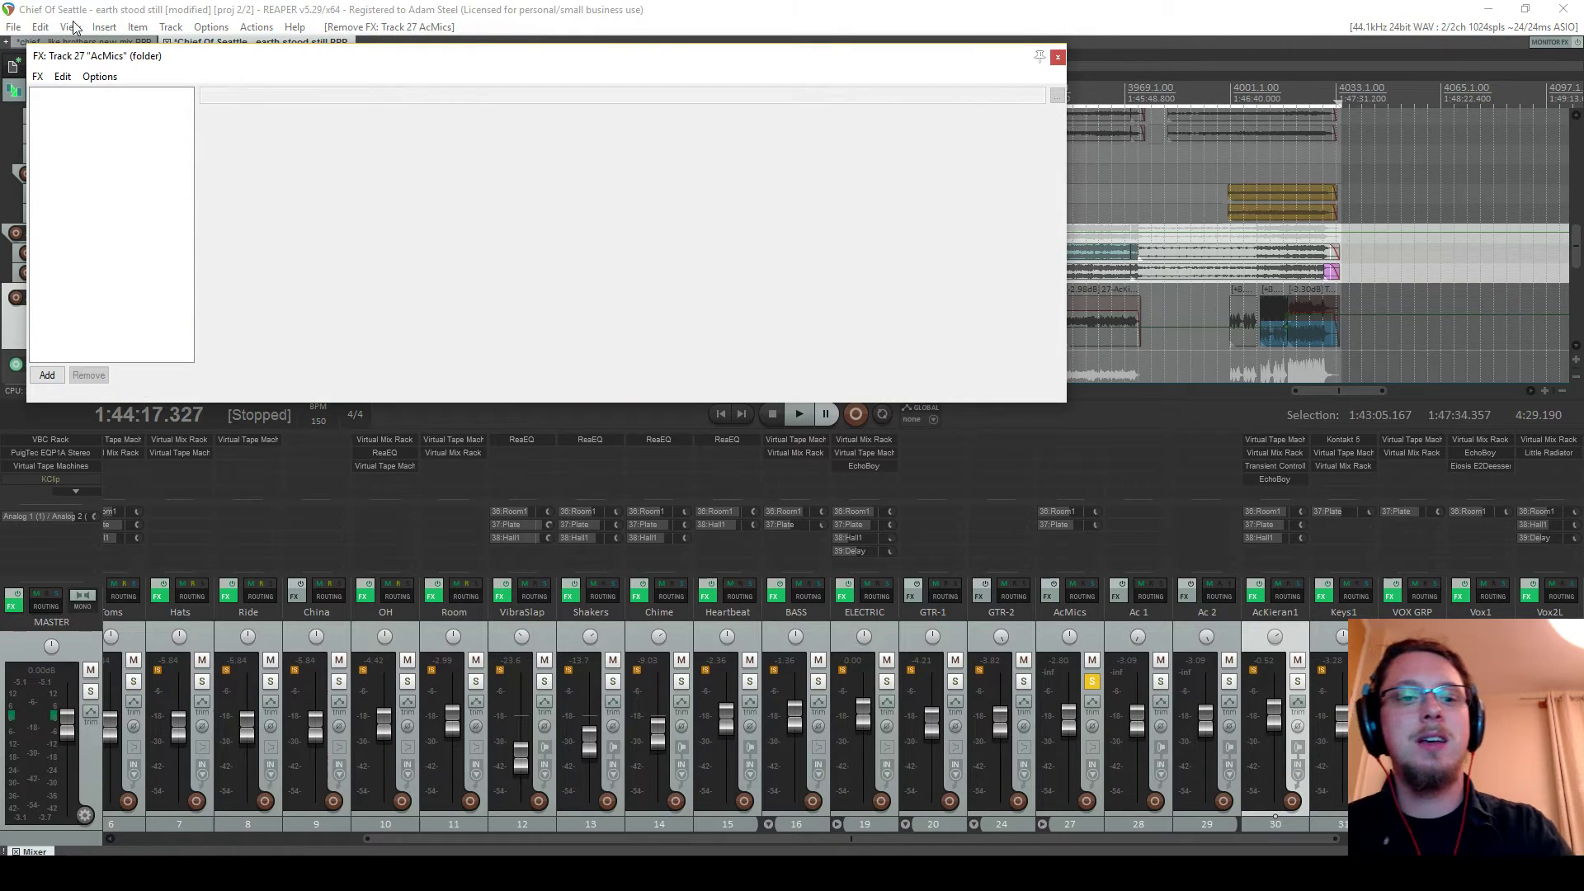
pyautogui.hotkey('ctrl', 'z')
pyautogui.click(1057, 56)
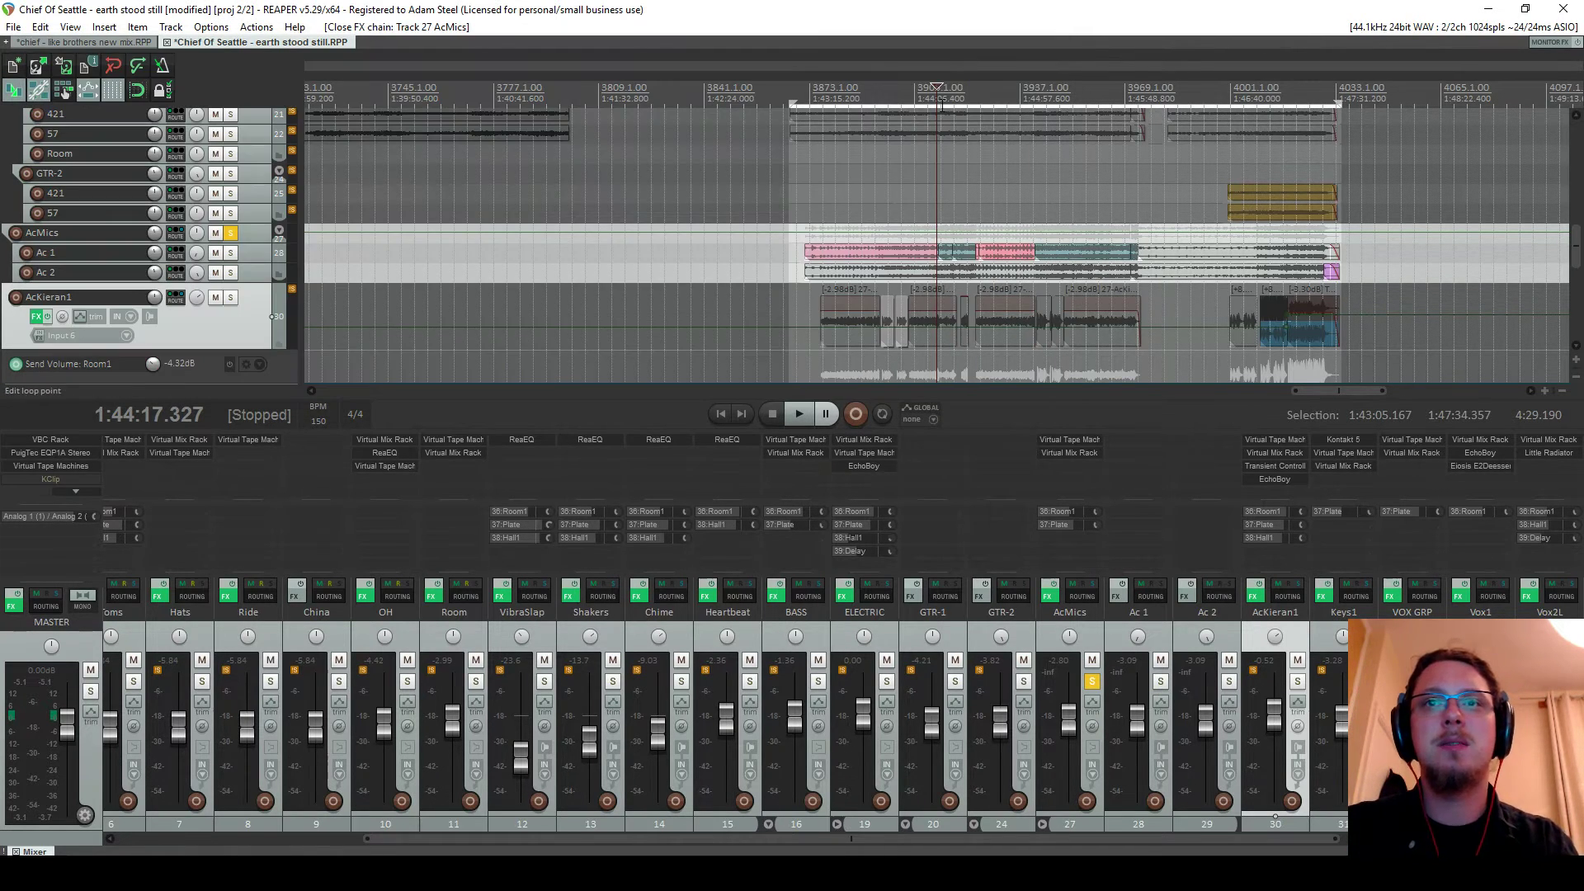
# Play the soloed acoustic guitars and review the Virtual Mix Rack modules on AcMics, from FG-76 to Virtual Mixbuss, leaving the window closed
pyautogui.press('space')
pyautogui.scroll(10, 936, 206)
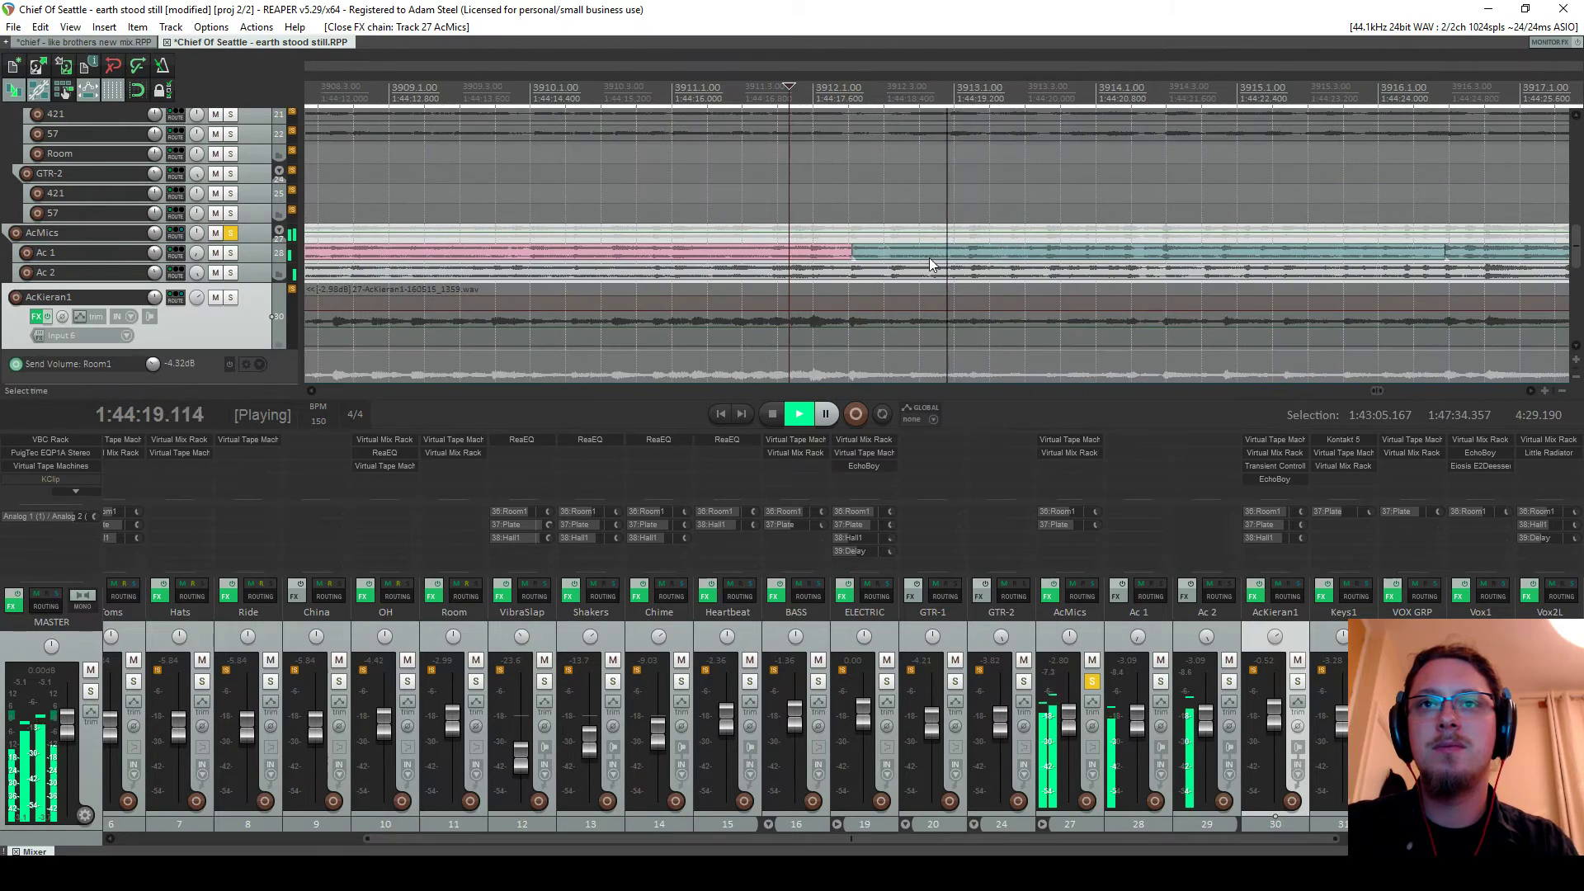
pyautogui.scroll(-3, 930, 264)
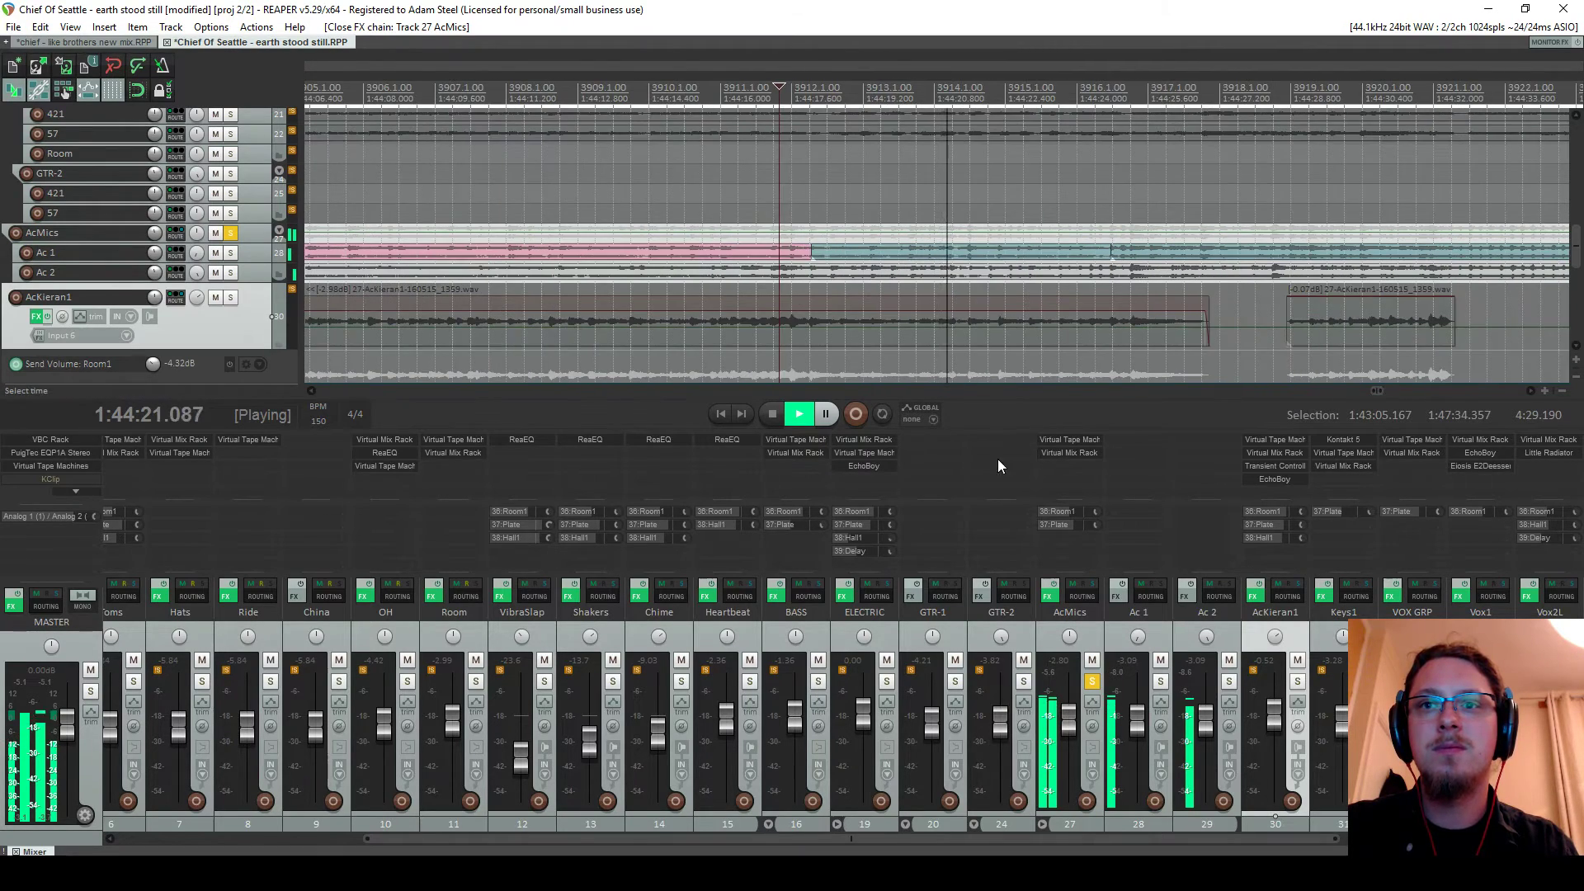
pyautogui.click(1065, 451)
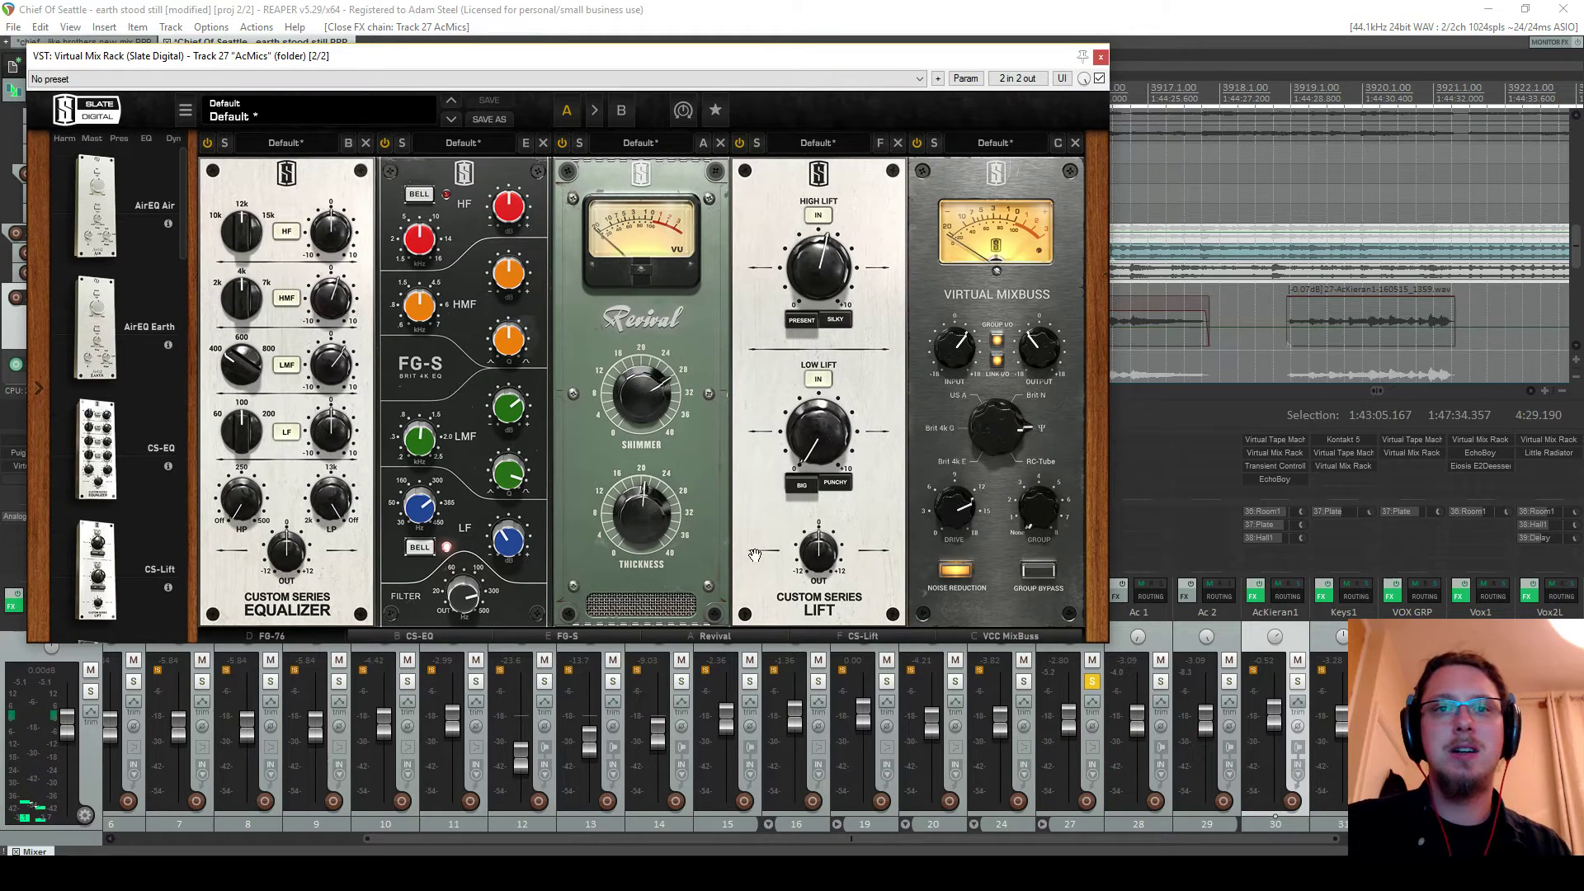
pyautogui.click(256, 635)
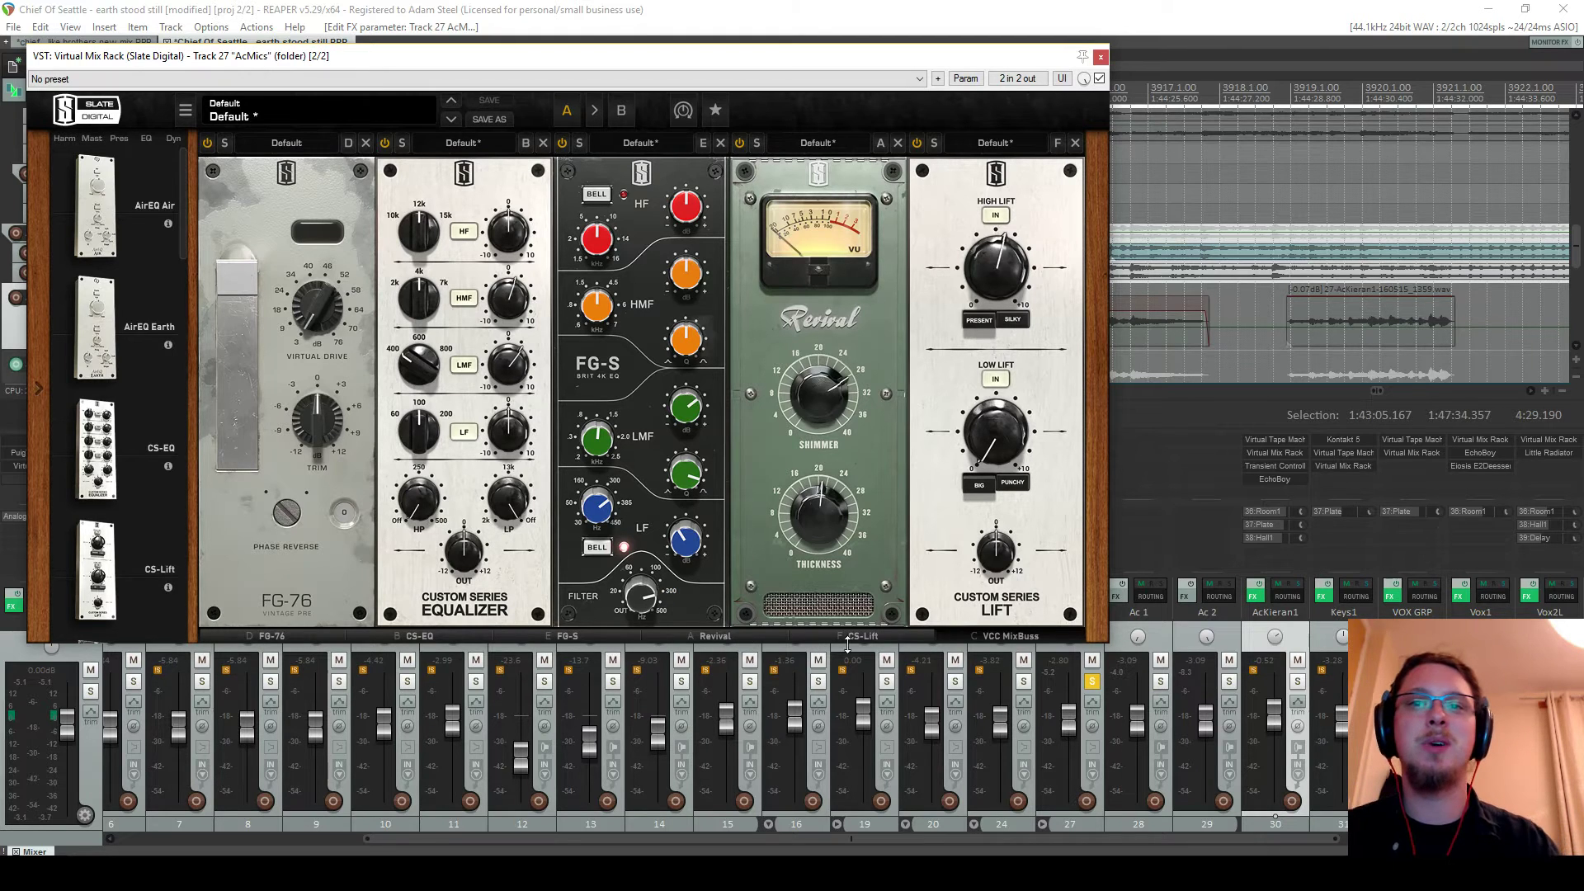
pyautogui.click(1022, 637)
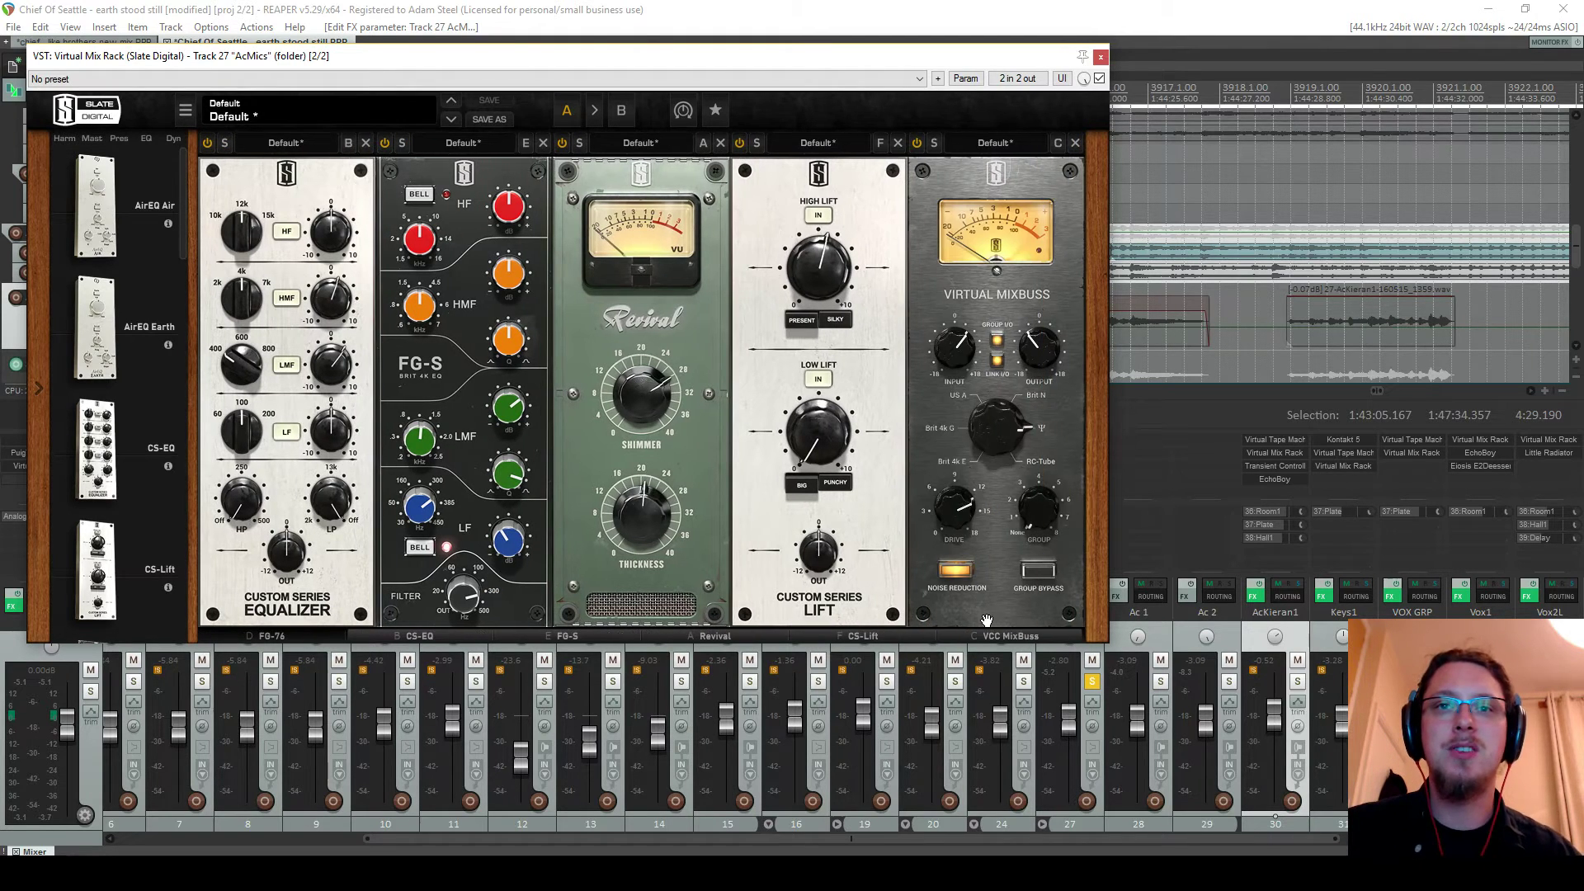
pyautogui.moveTo(882, 62); pyautogui.dragTo(962, 389)
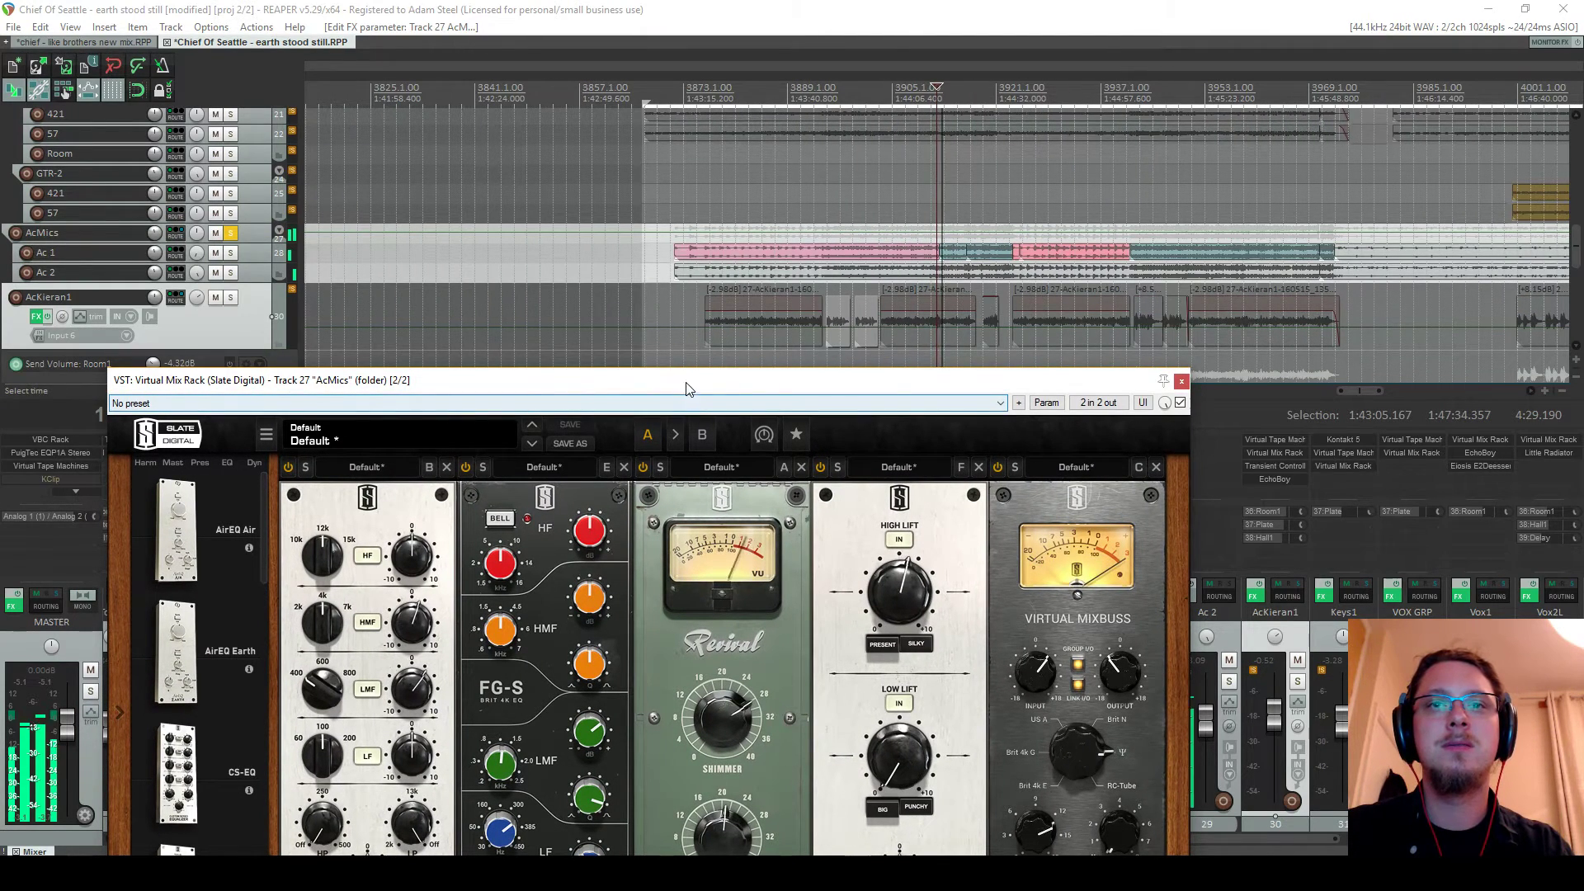
pyautogui.scroll(2, 965, 206)
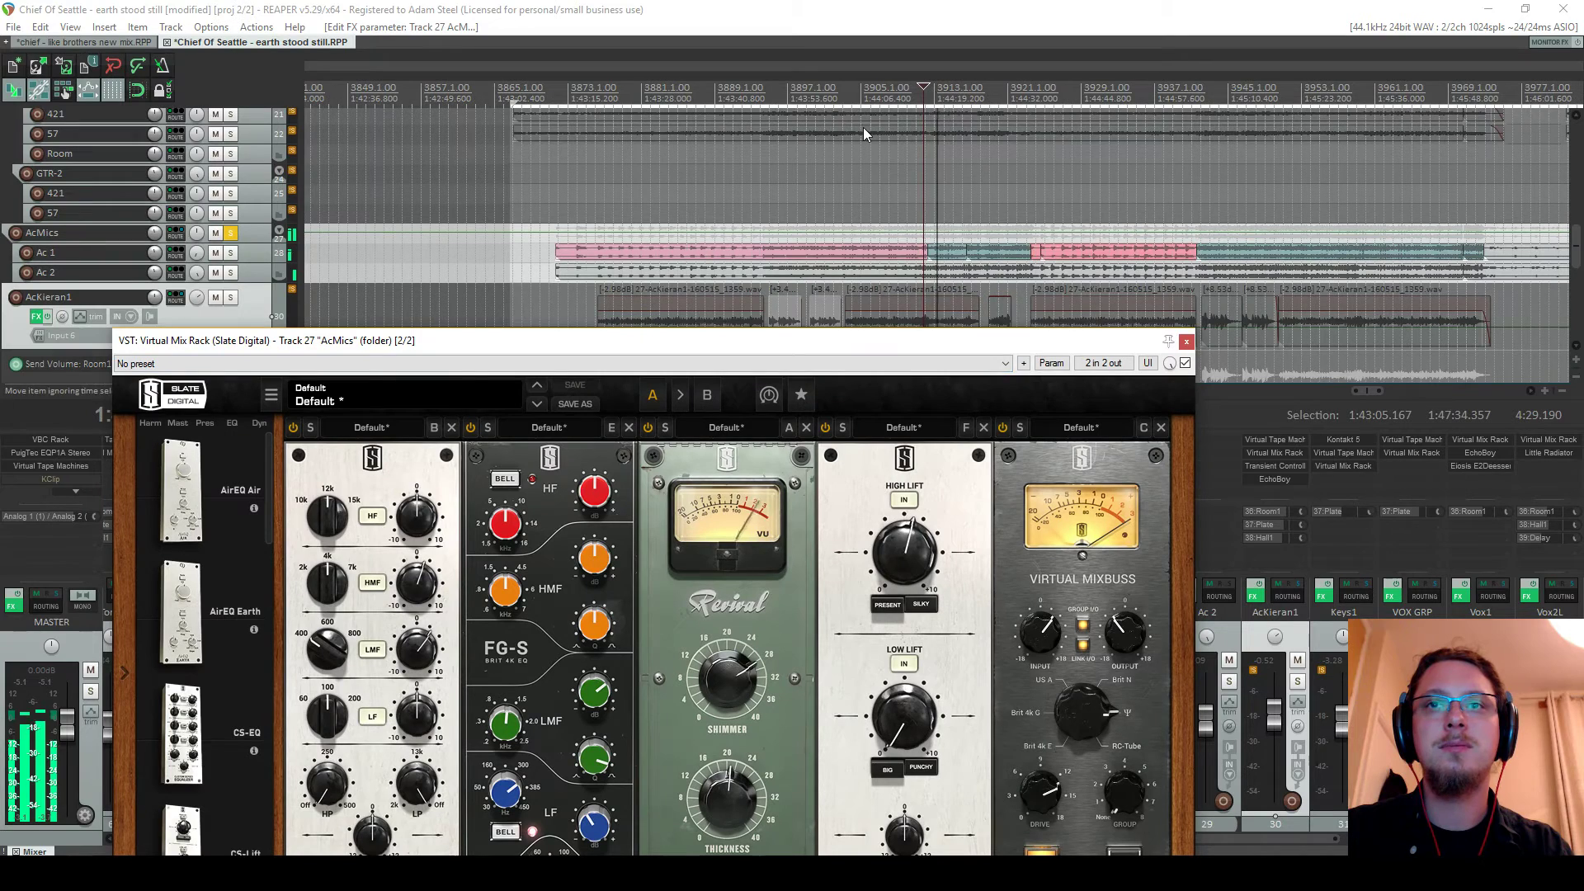
pyautogui.click(1186, 341)
# Unsolo AcMics, set VOX GRP's volume to -2.46 dB during full-mix playback, and restart playback from the cursor
pyautogui.click(1091, 682)
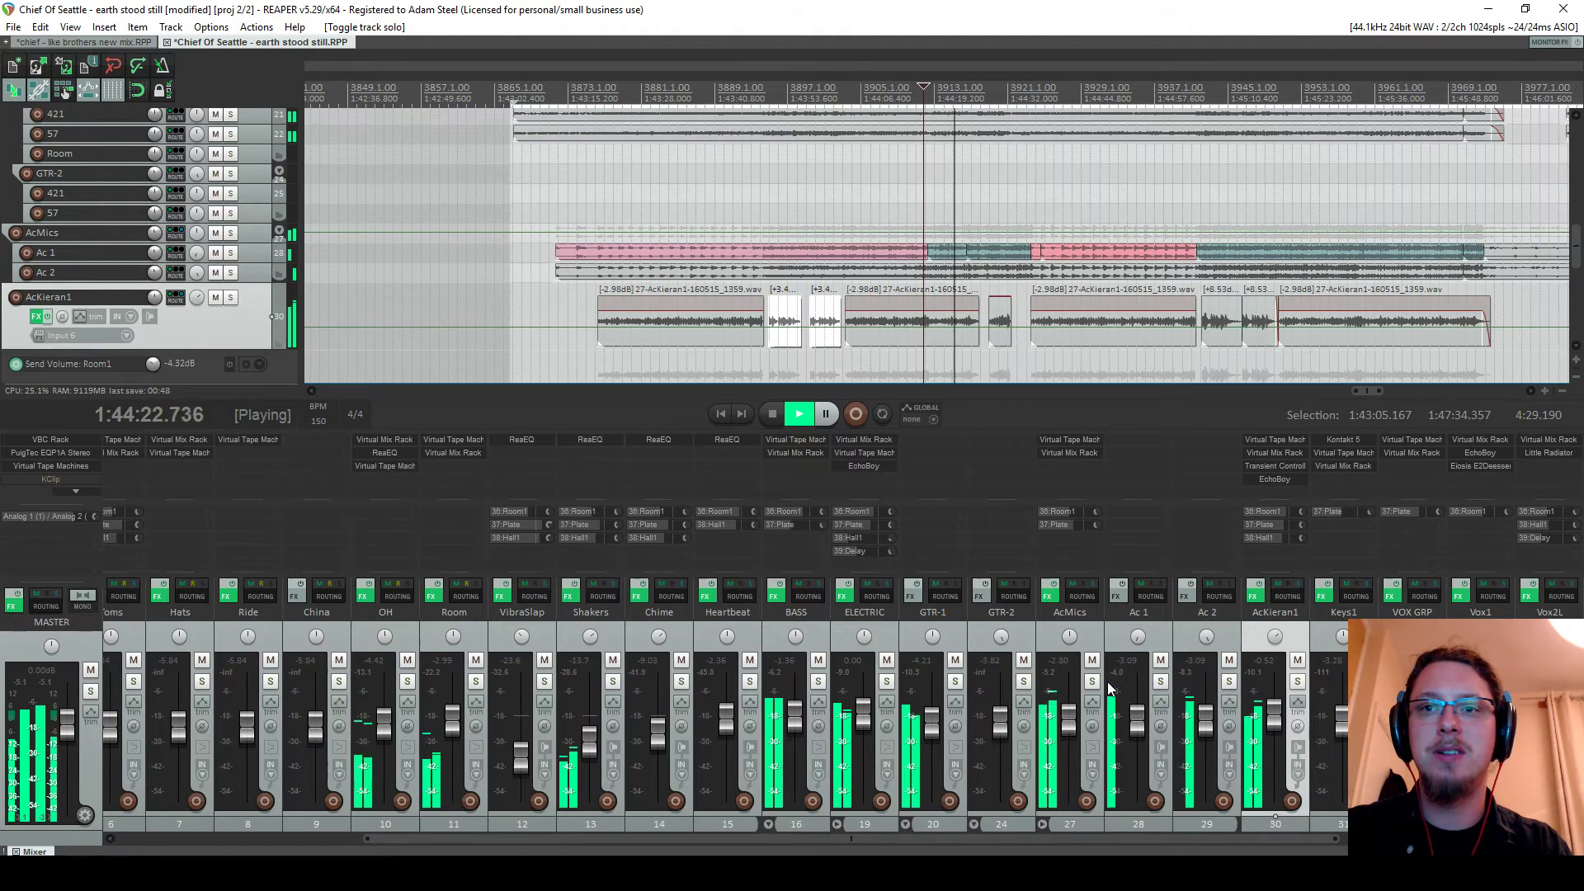
pyautogui.moveTo(1072, 728)
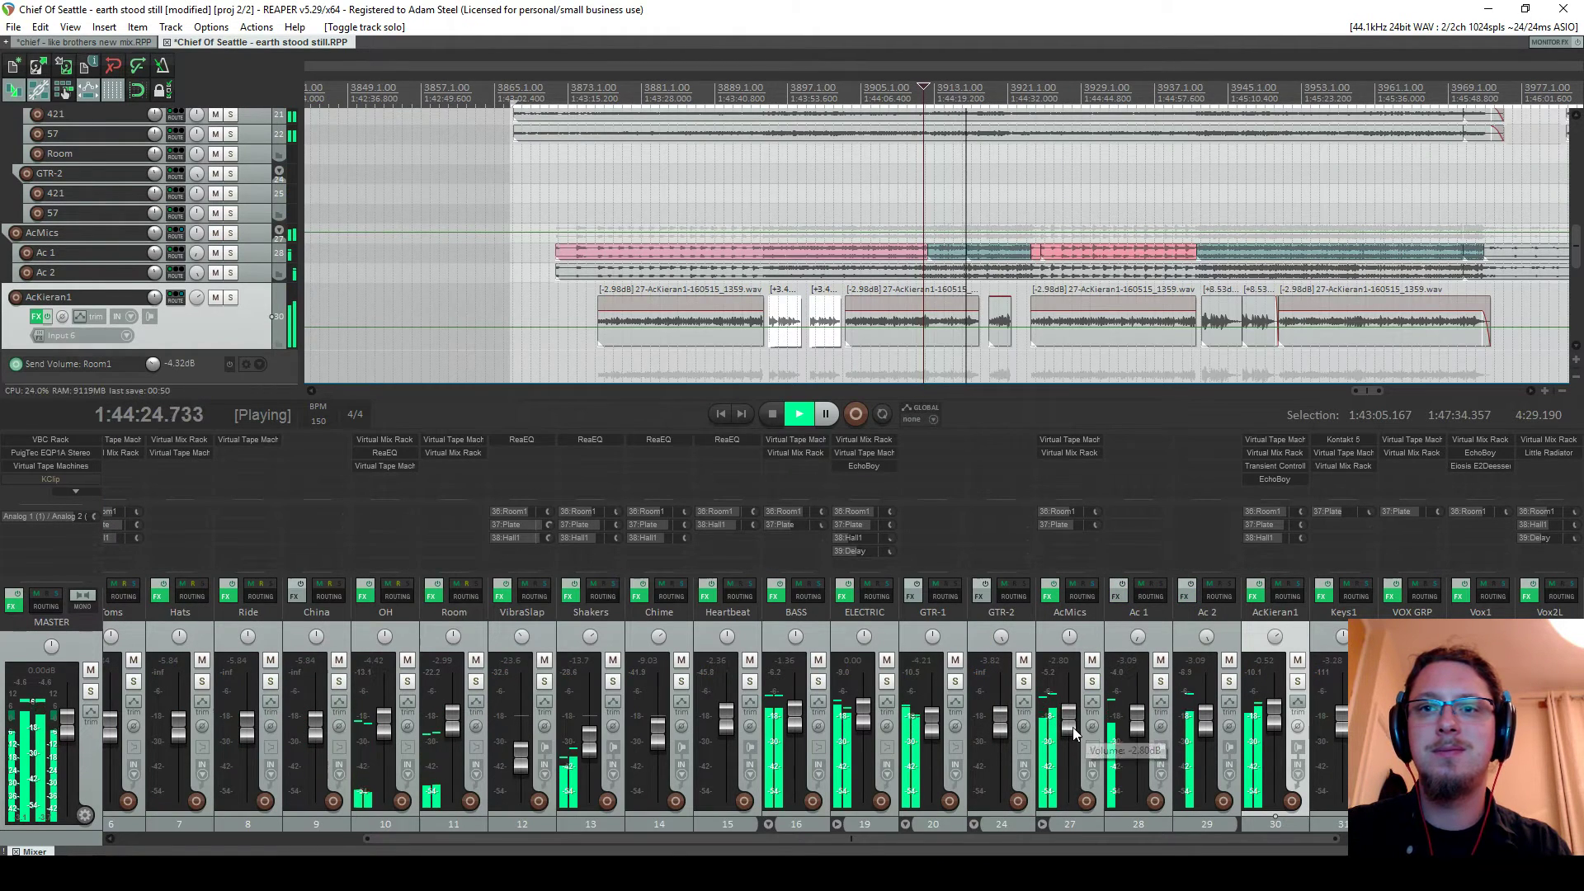
pyautogui.hscroll(5, 1174, 838)
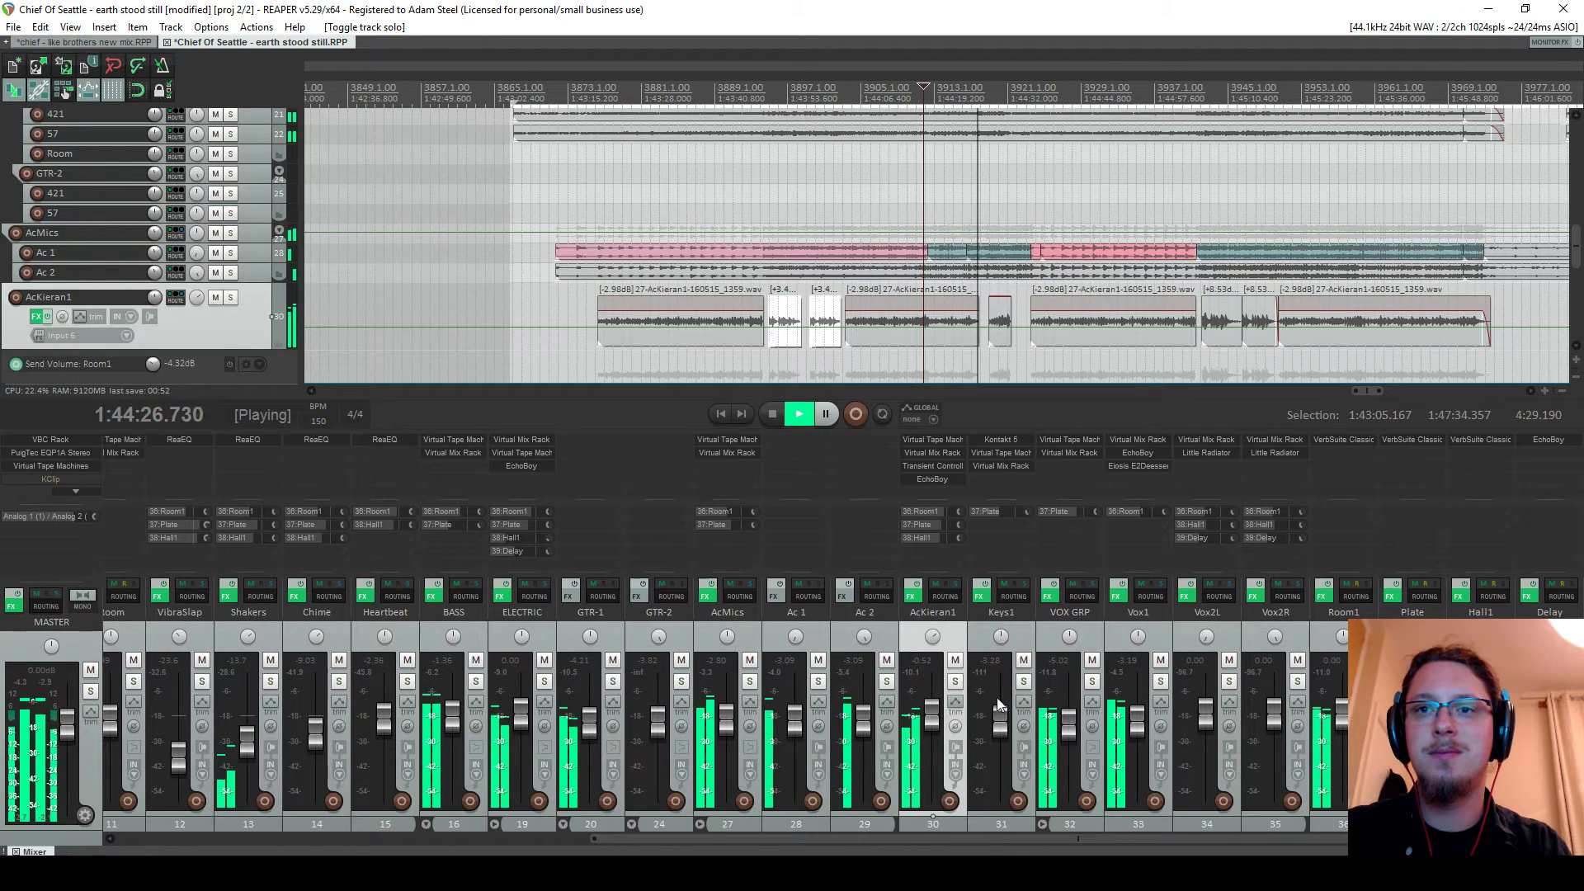
pyautogui.moveTo(1074, 727); pyautogui.dragTo(1075, 721)
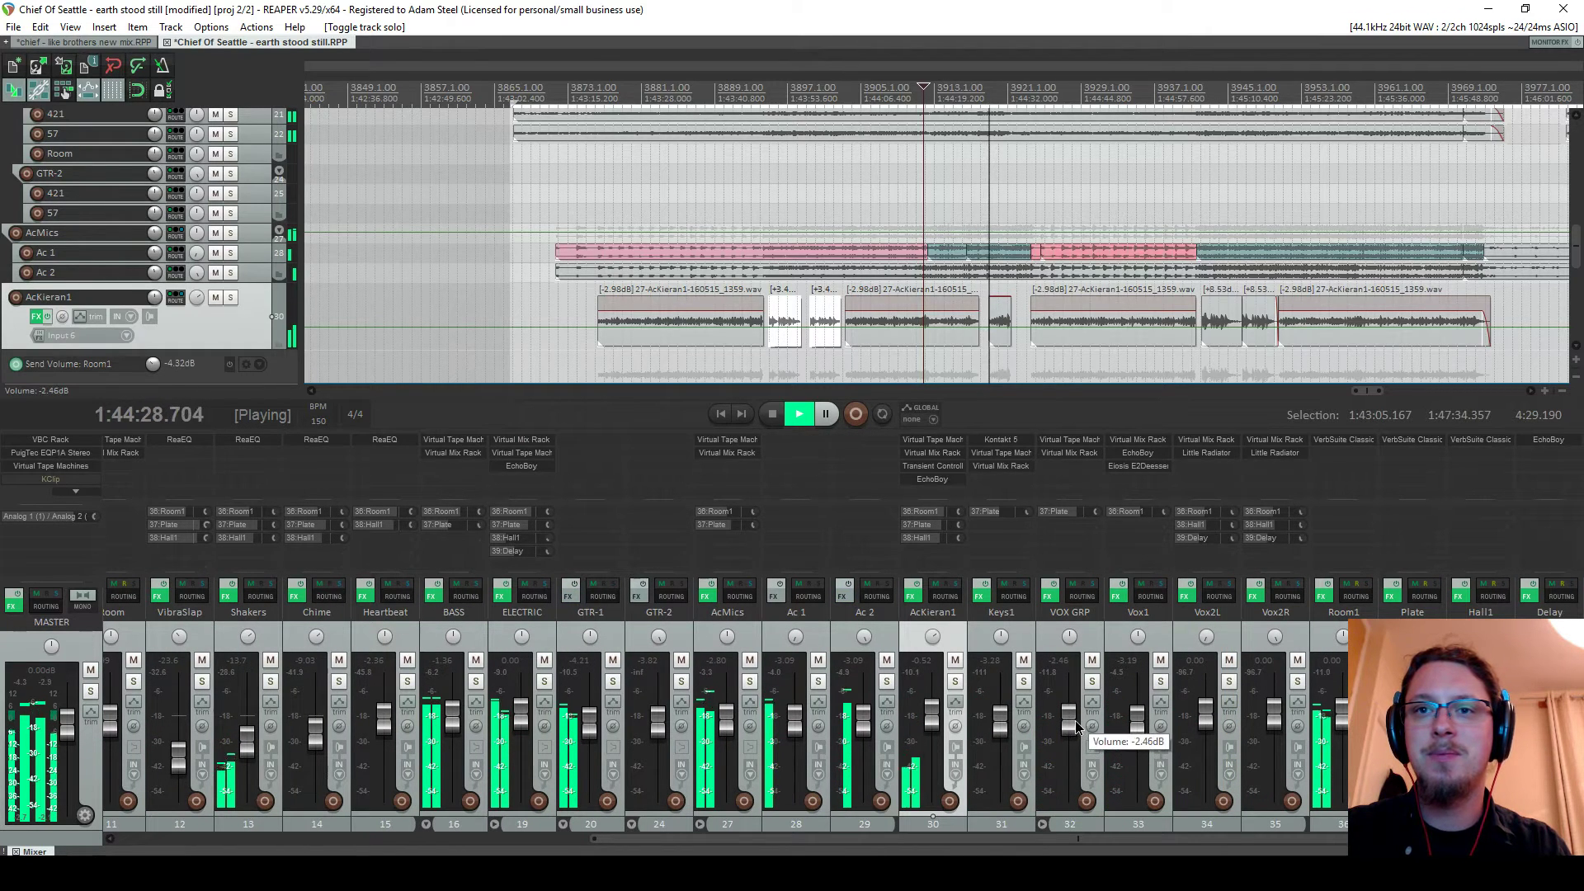
pyautogui.press('space')
pyautogui.press('space')
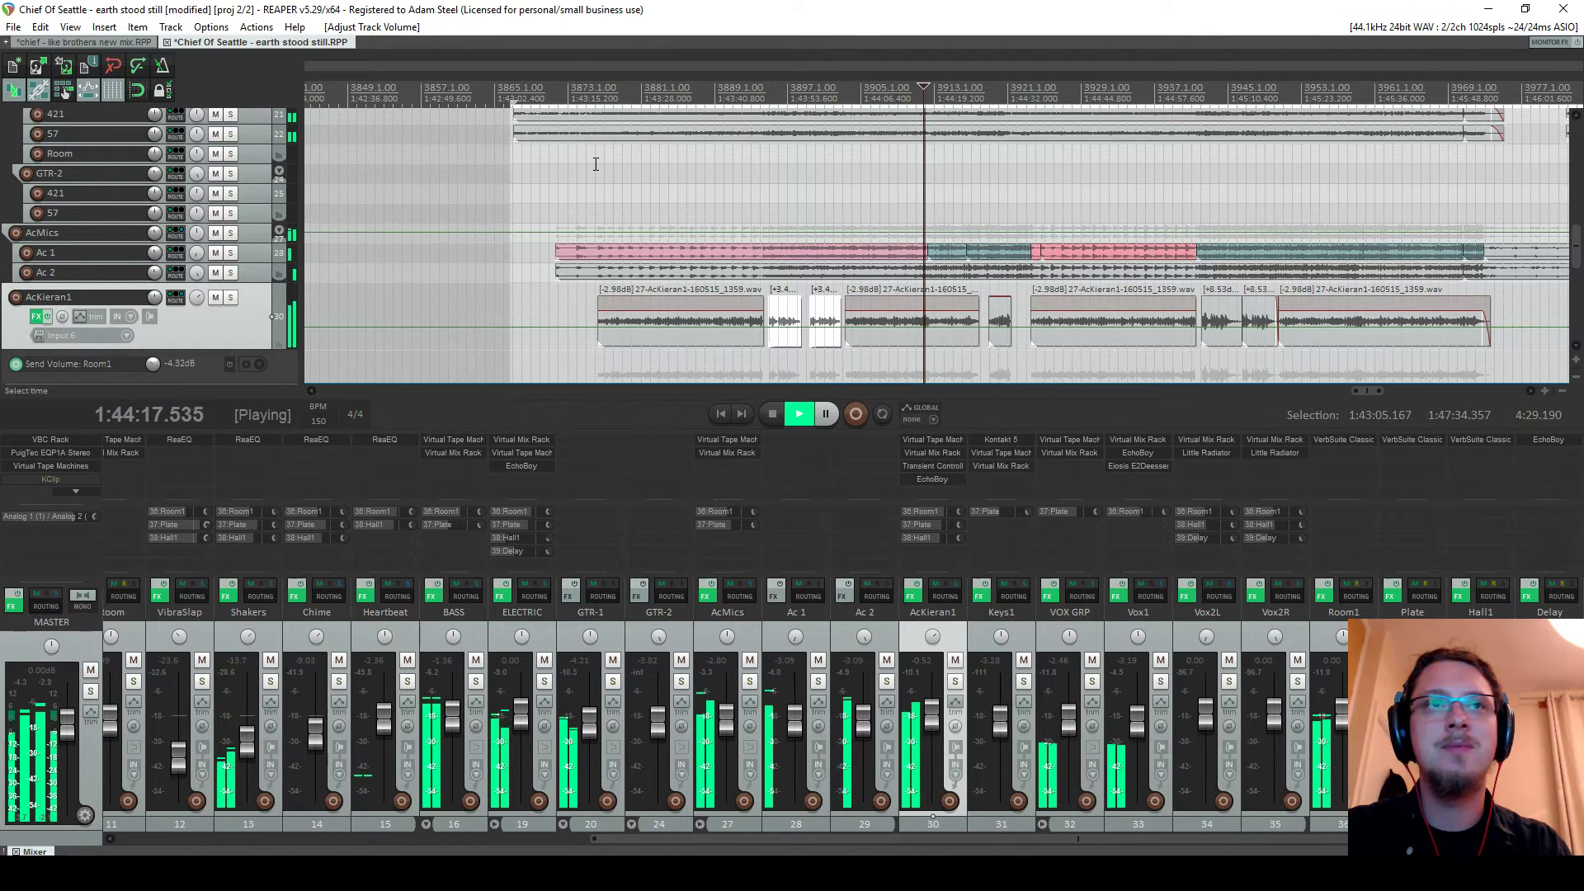
# Compare the full mixes of the "earth stood still" and "chief - like brothers new mix" projects by playing each in turn
pyautogui.click(98, 42)
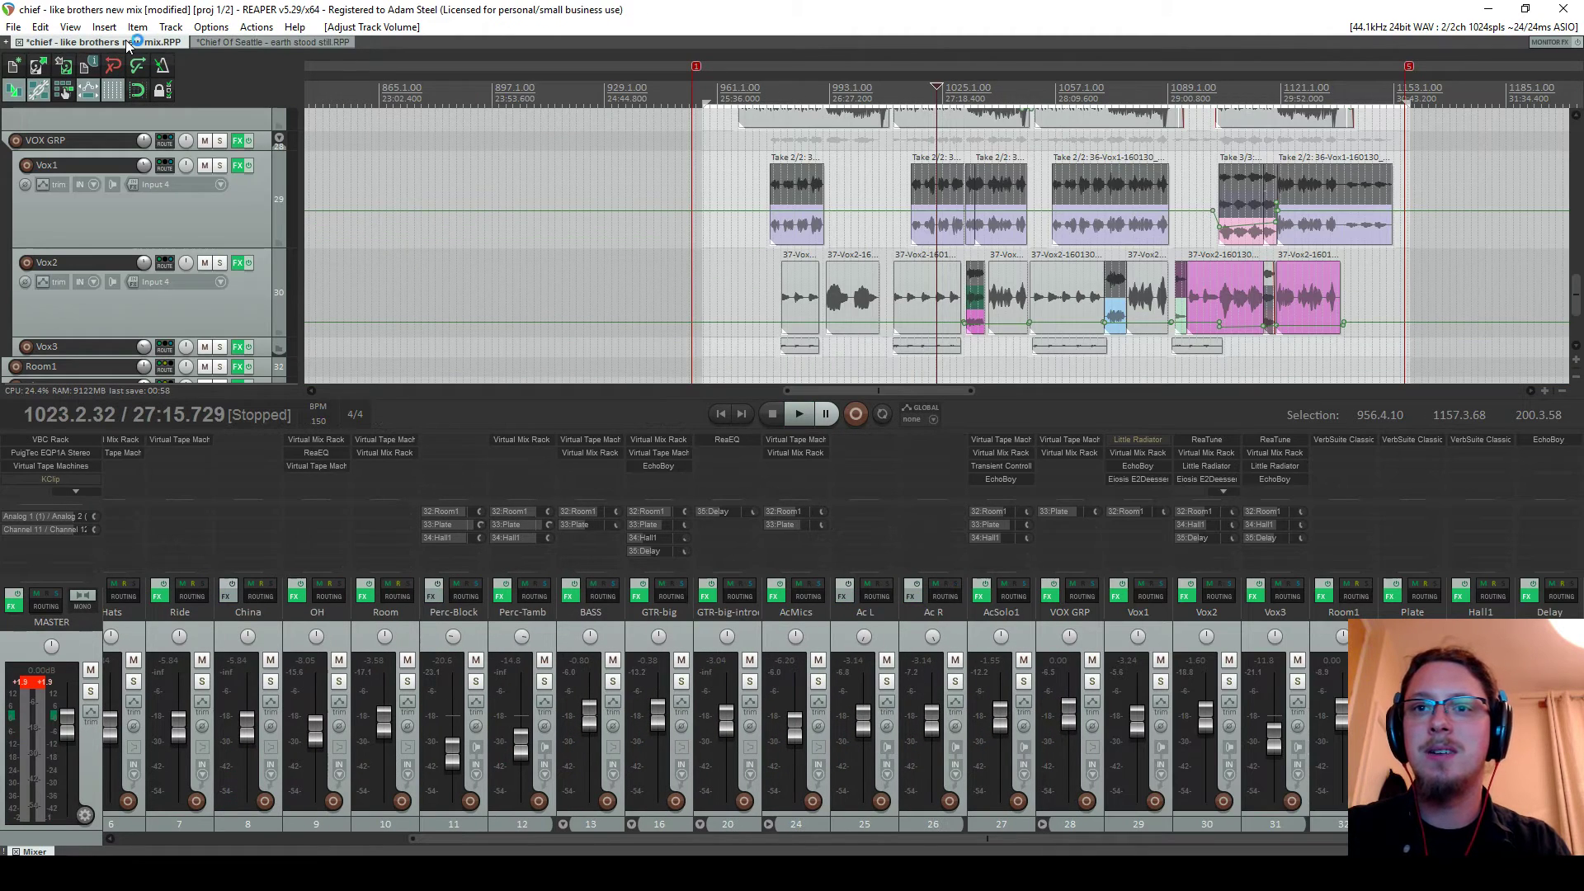
pyautogui.click(228, 41)
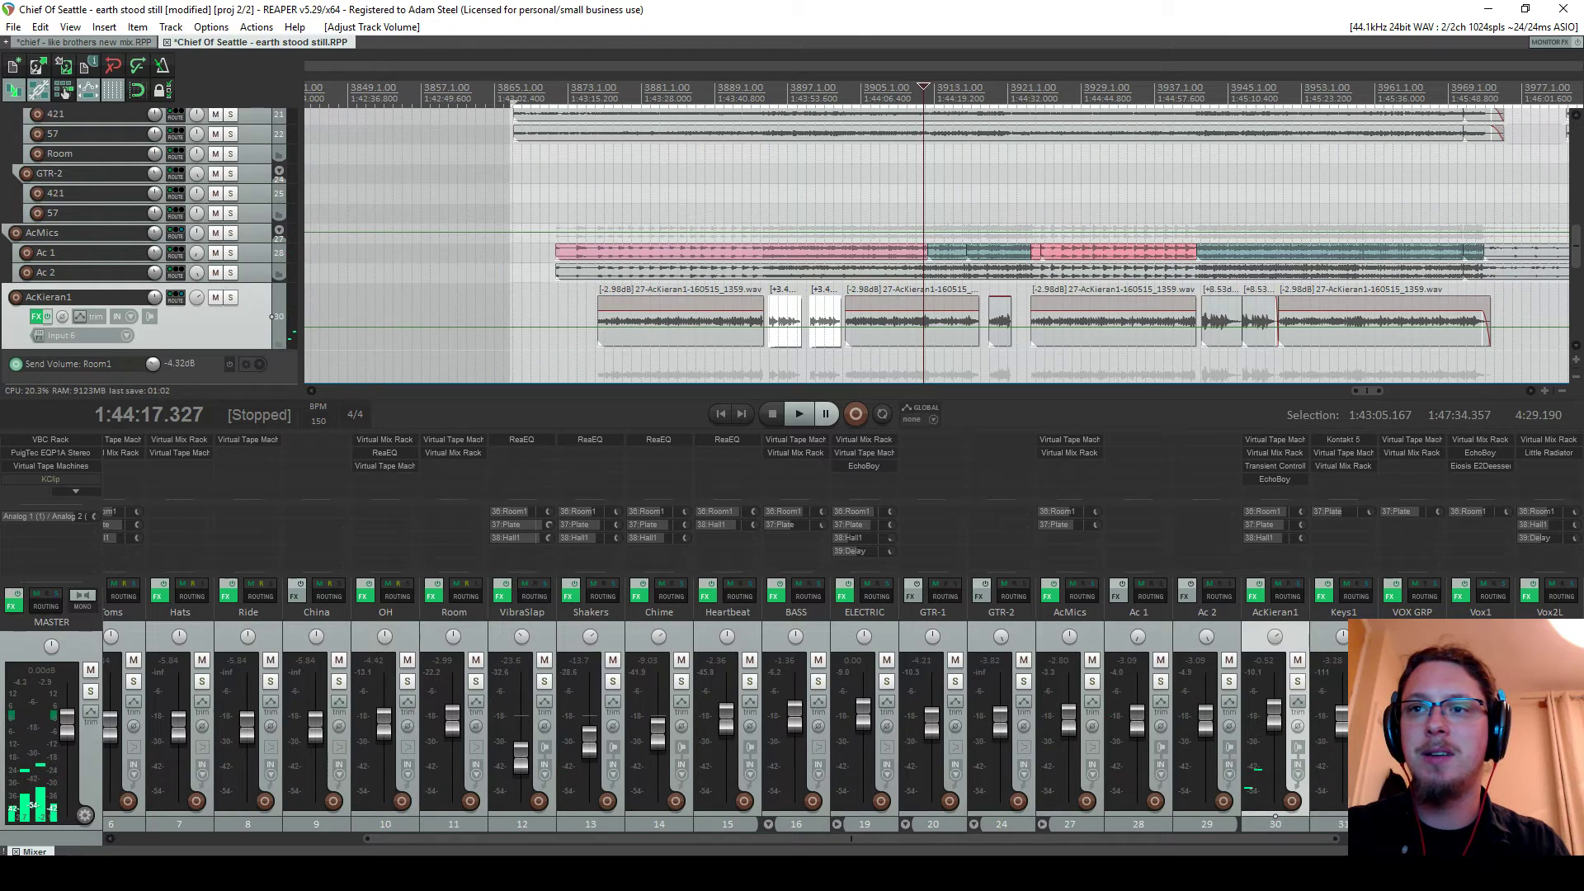
pyautogui.click(140, 45)
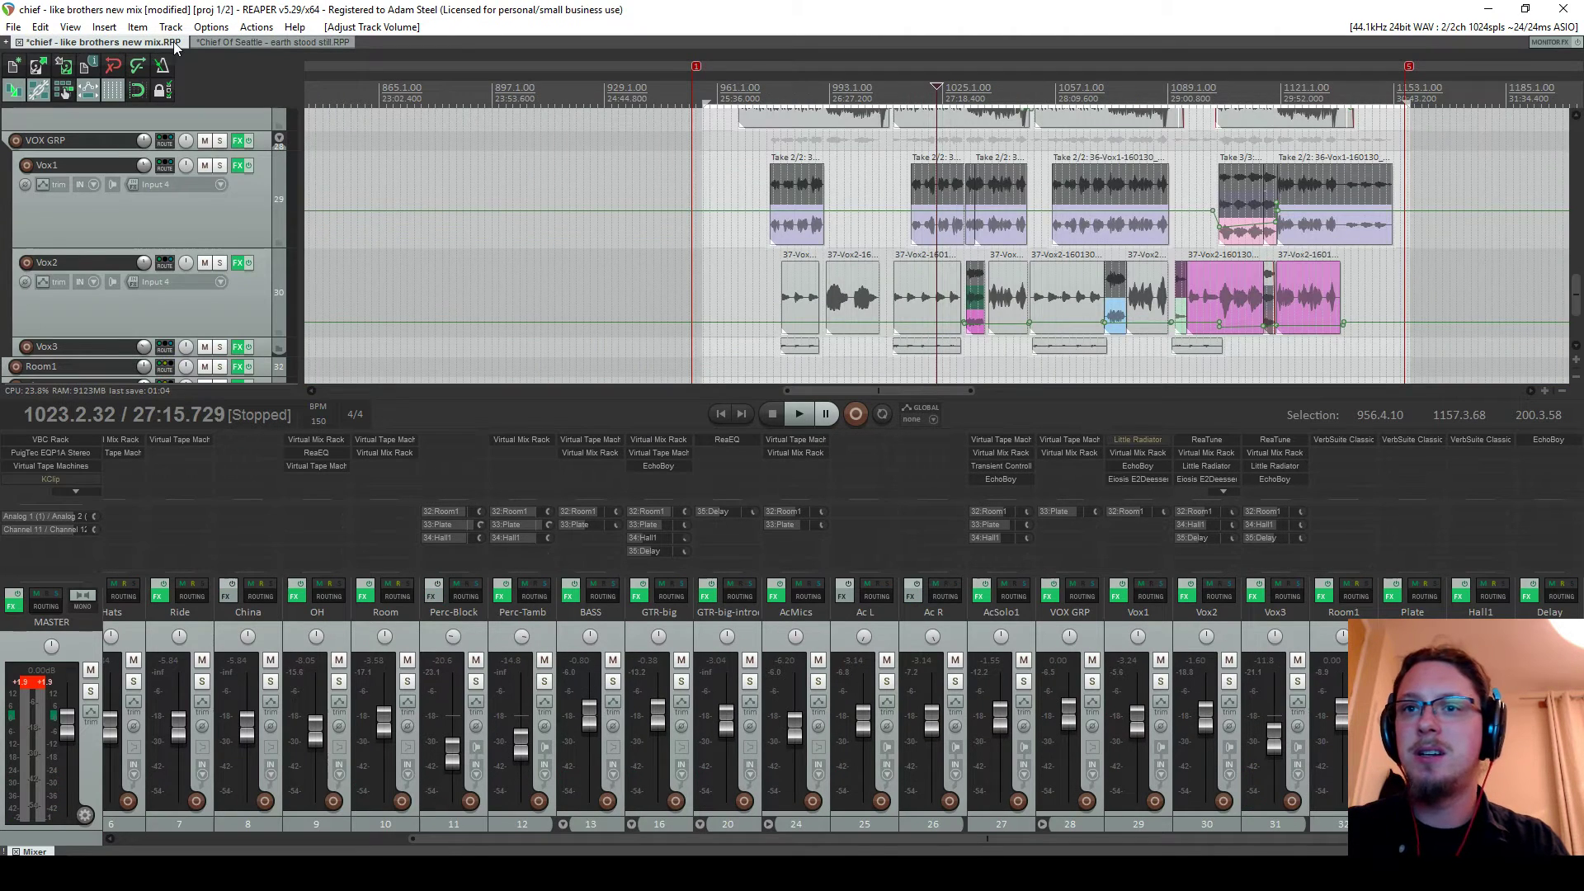
pyautogui.click(225, 42)
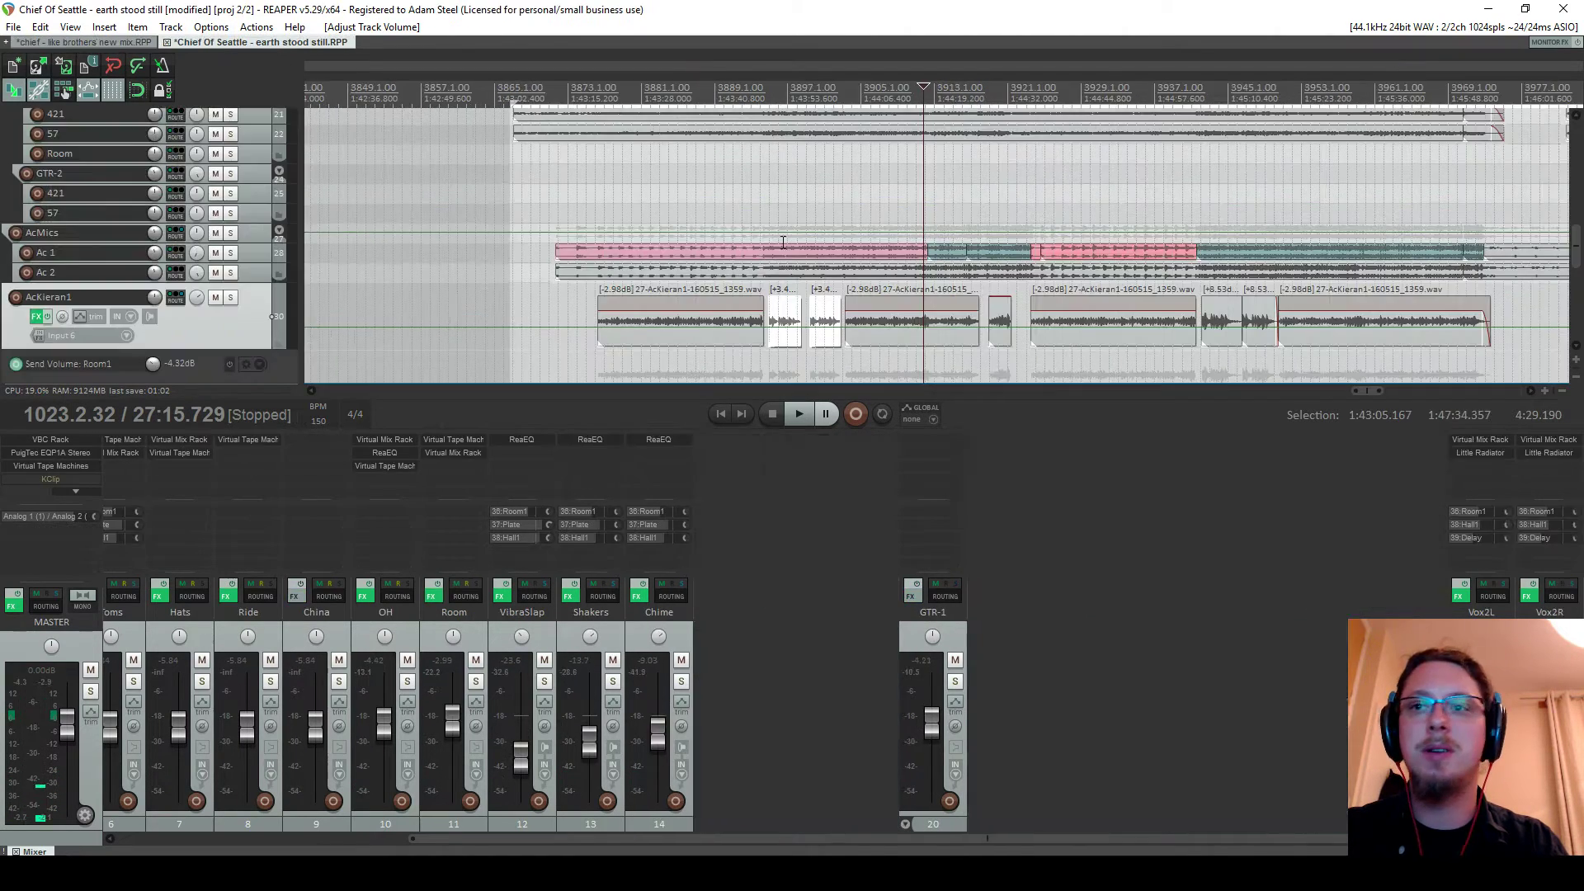
pyautogui.press('space')
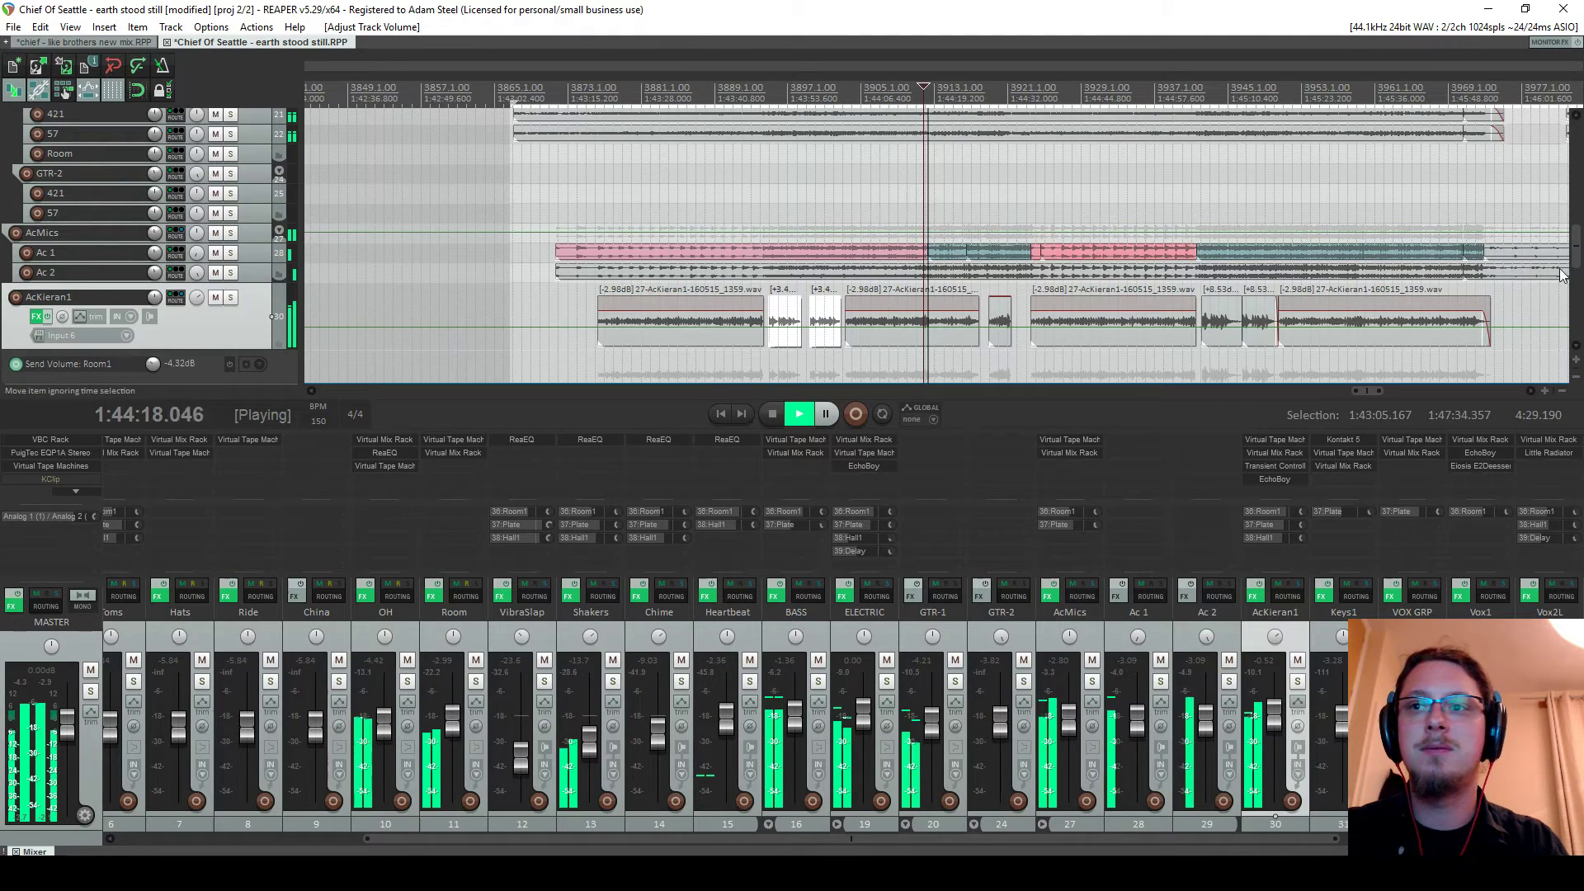
pyautogui.moveTo(1577, 247); pyautogui.dragTo(1576, 330)
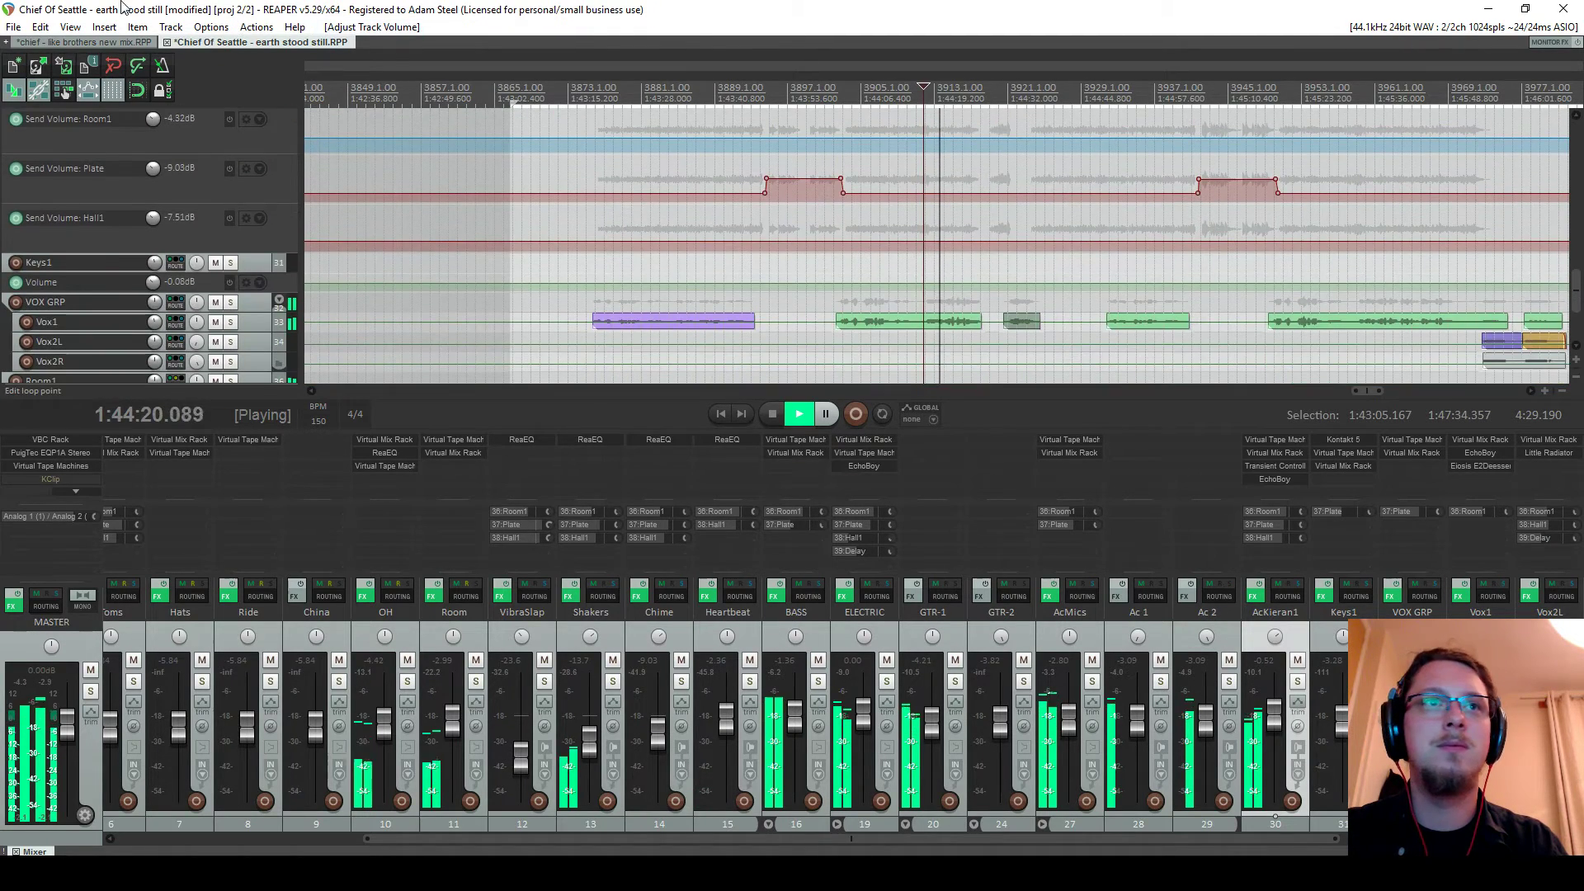
pyautogui.press('space')
pyautogui.click(123, 42)
pyautogui.press('space')
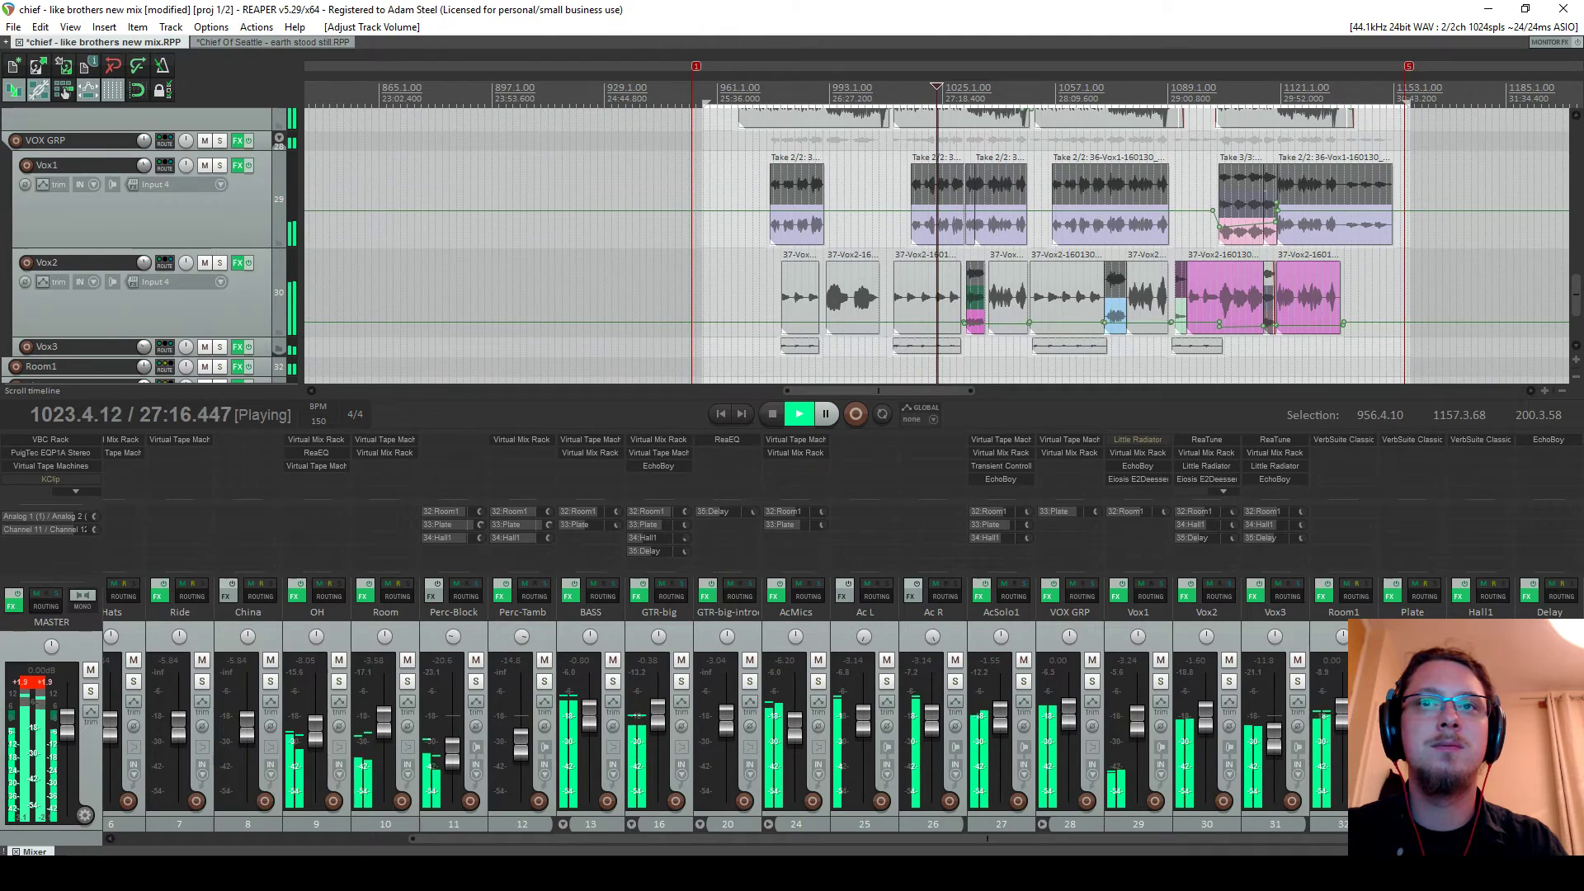
pyautogui.click(260, 41)
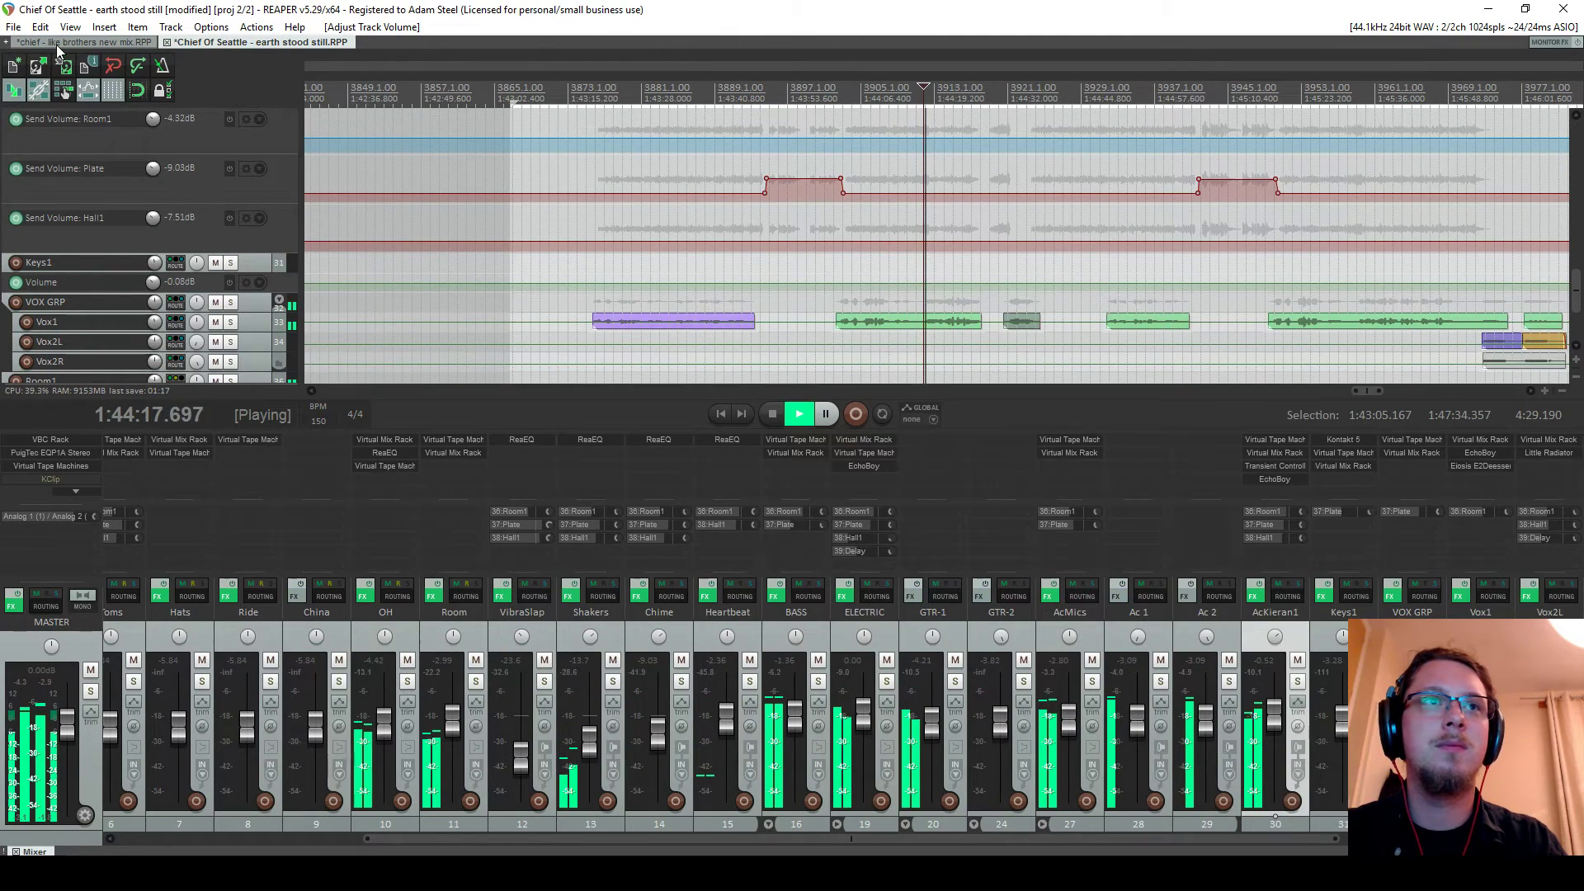
pyautogui.hotkey('ctrl', 'Tab')
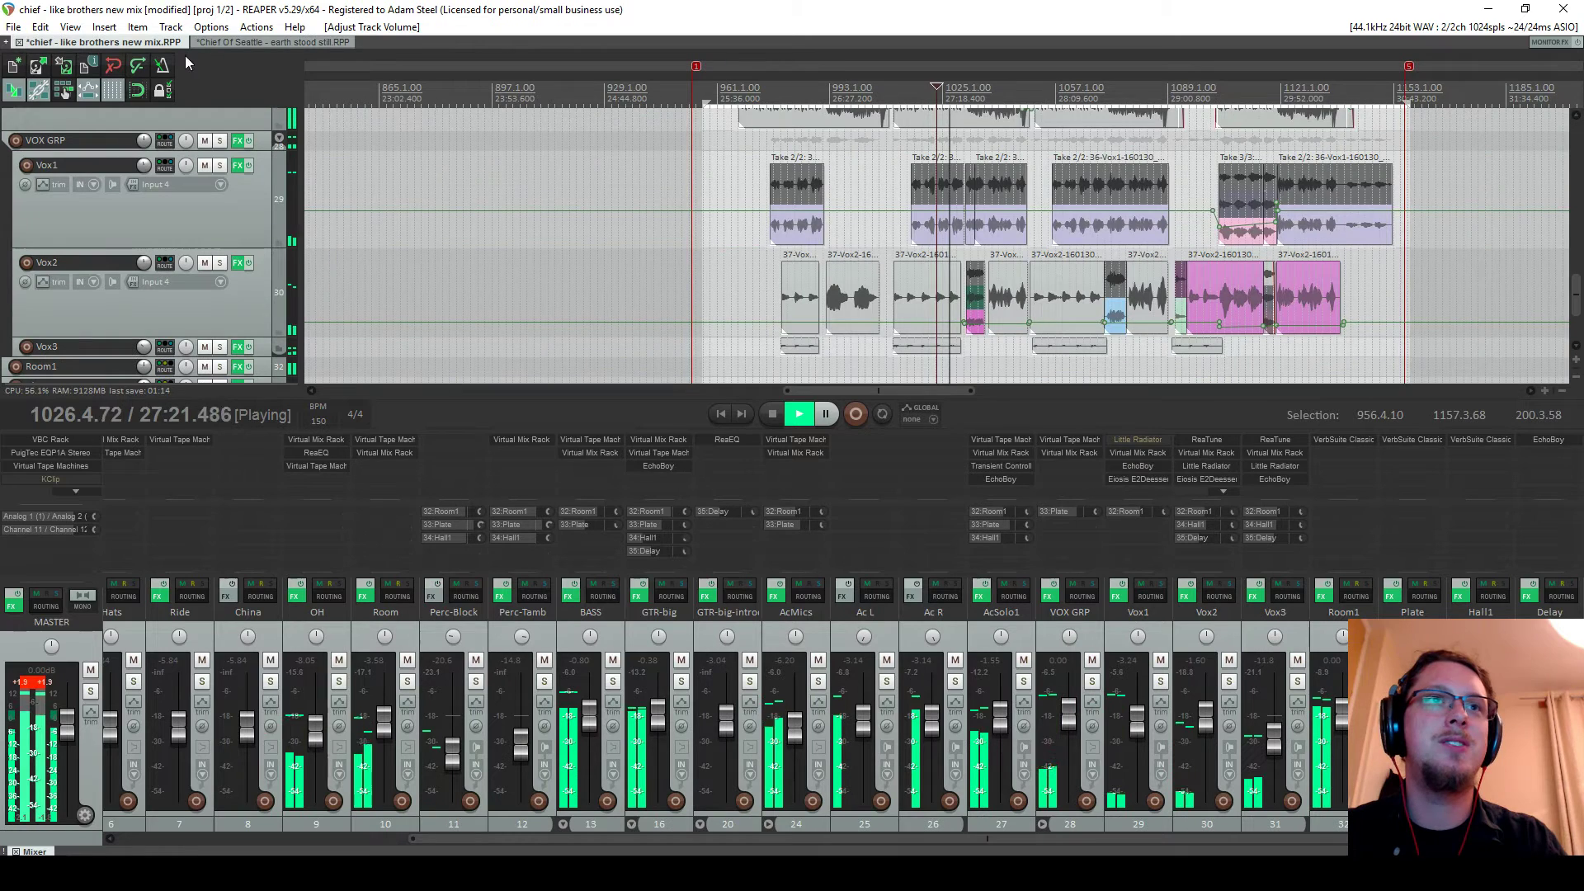
pyautogui.click(242, 43)
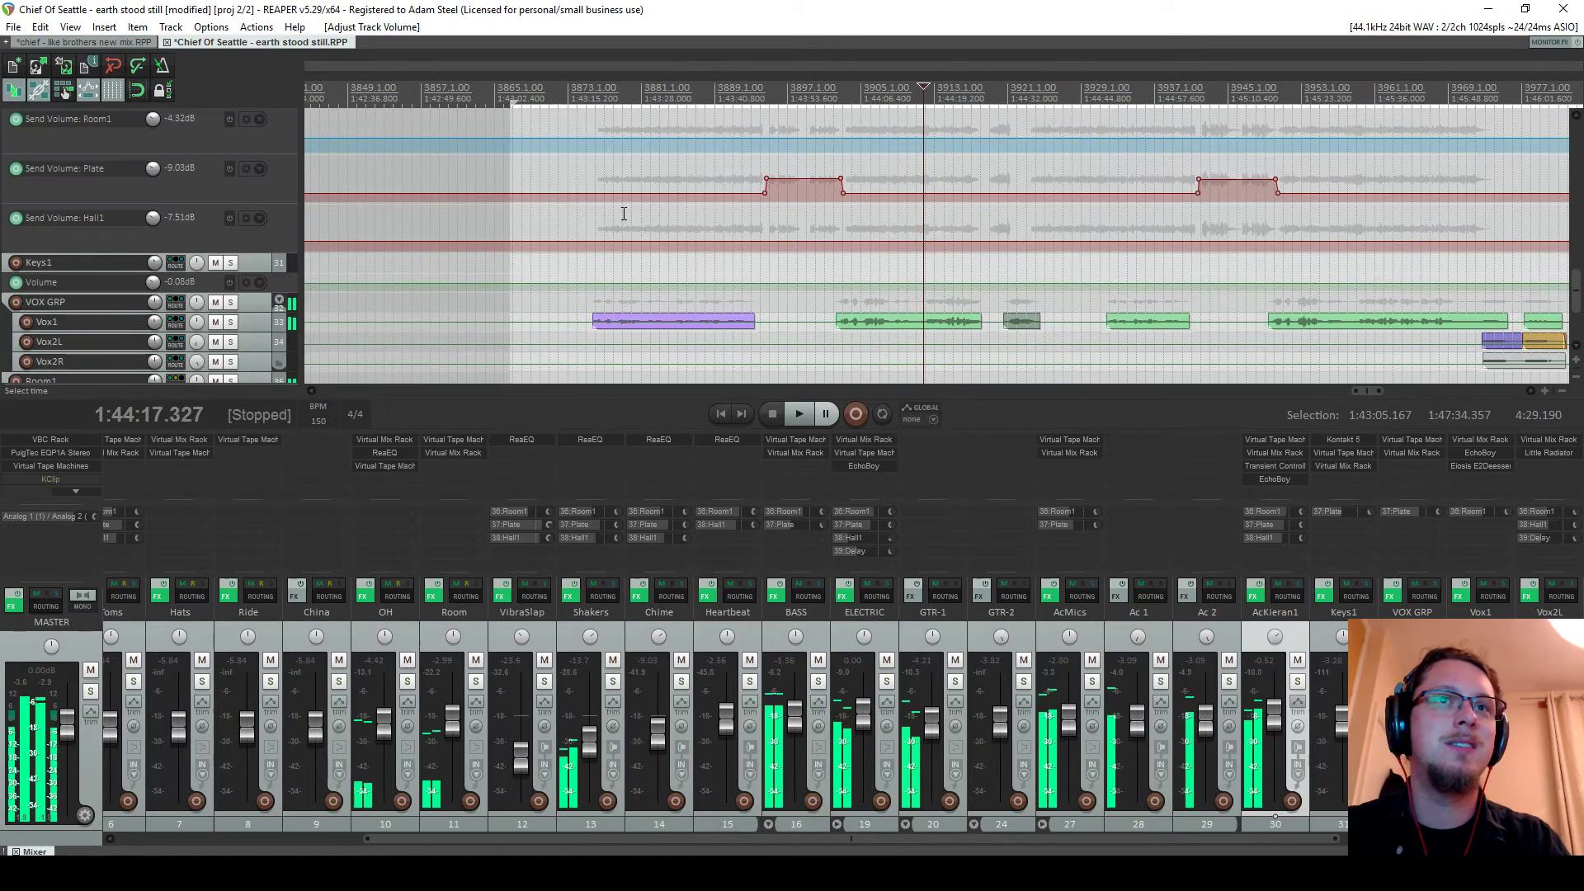
# Play "earth stood still", compare its drum levels with the other project's, and raise the Kick volume slightly
pyautogui.scroll(-2, 863, 168)
pyautogui.scroll(2, 864, 168)
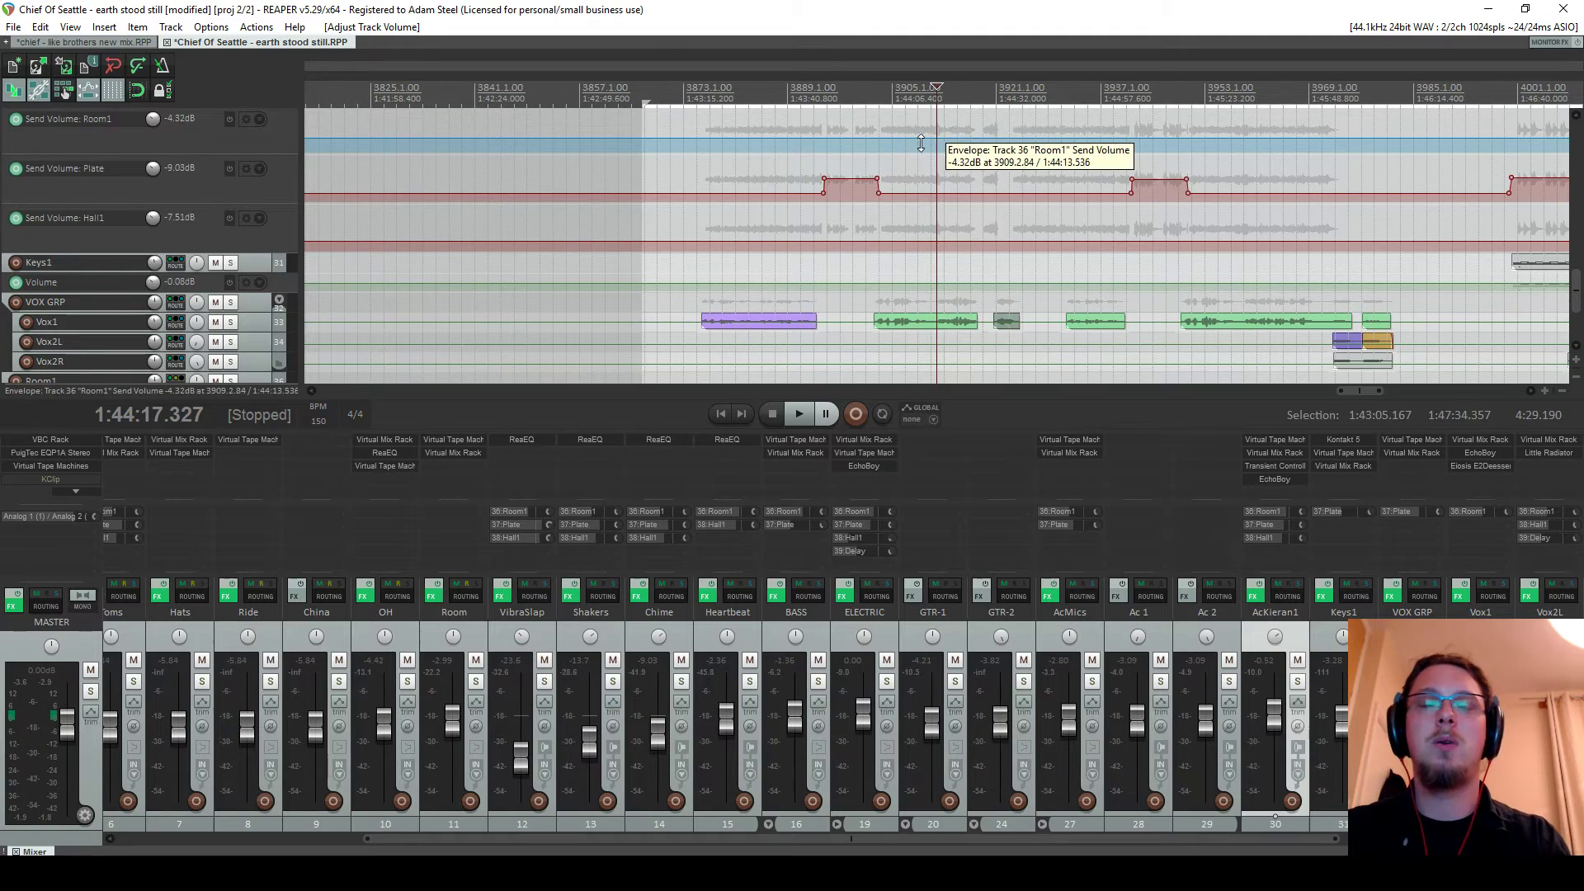
pyautogui.press('space')
pyautogui.scroll(-1, 949, 205)
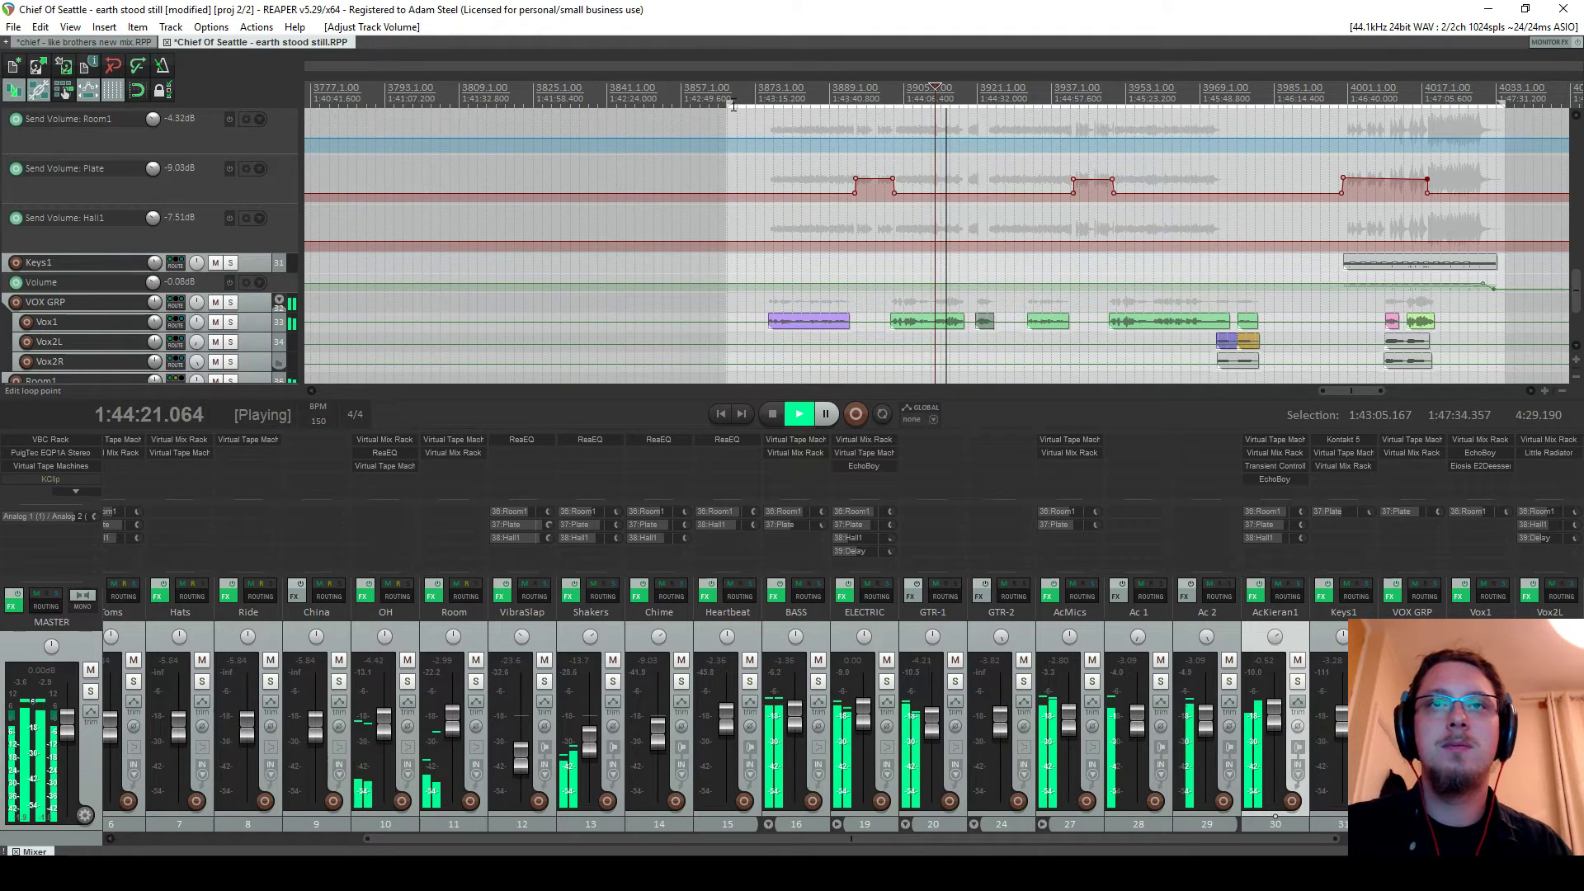
pyautogui.click(173, 839)
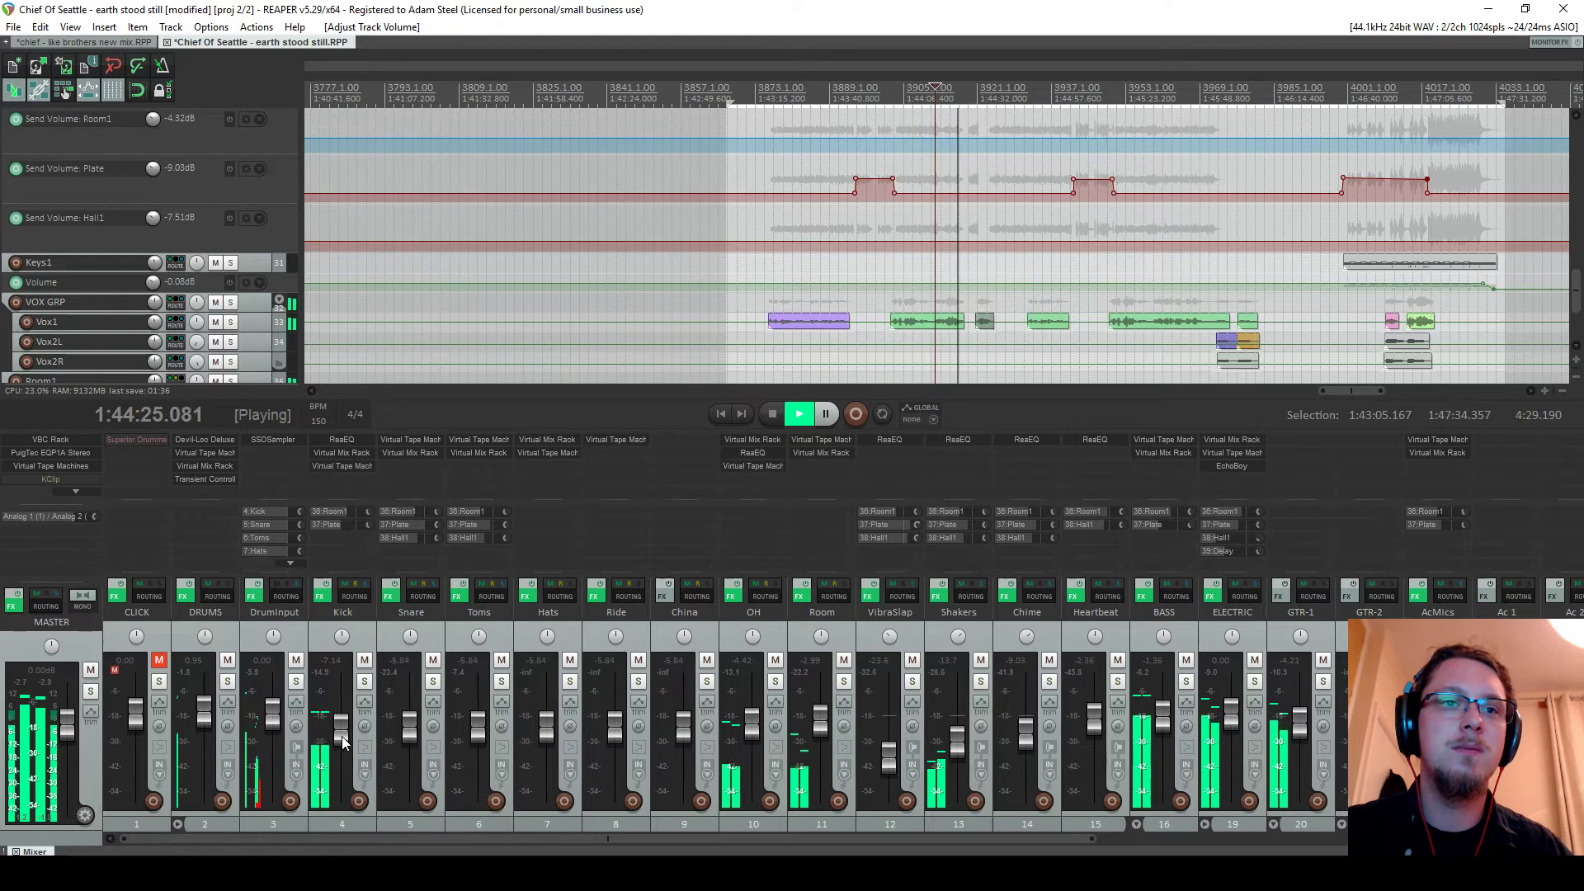
pyautogui.press('space')
pyautogui.click(76, 42)
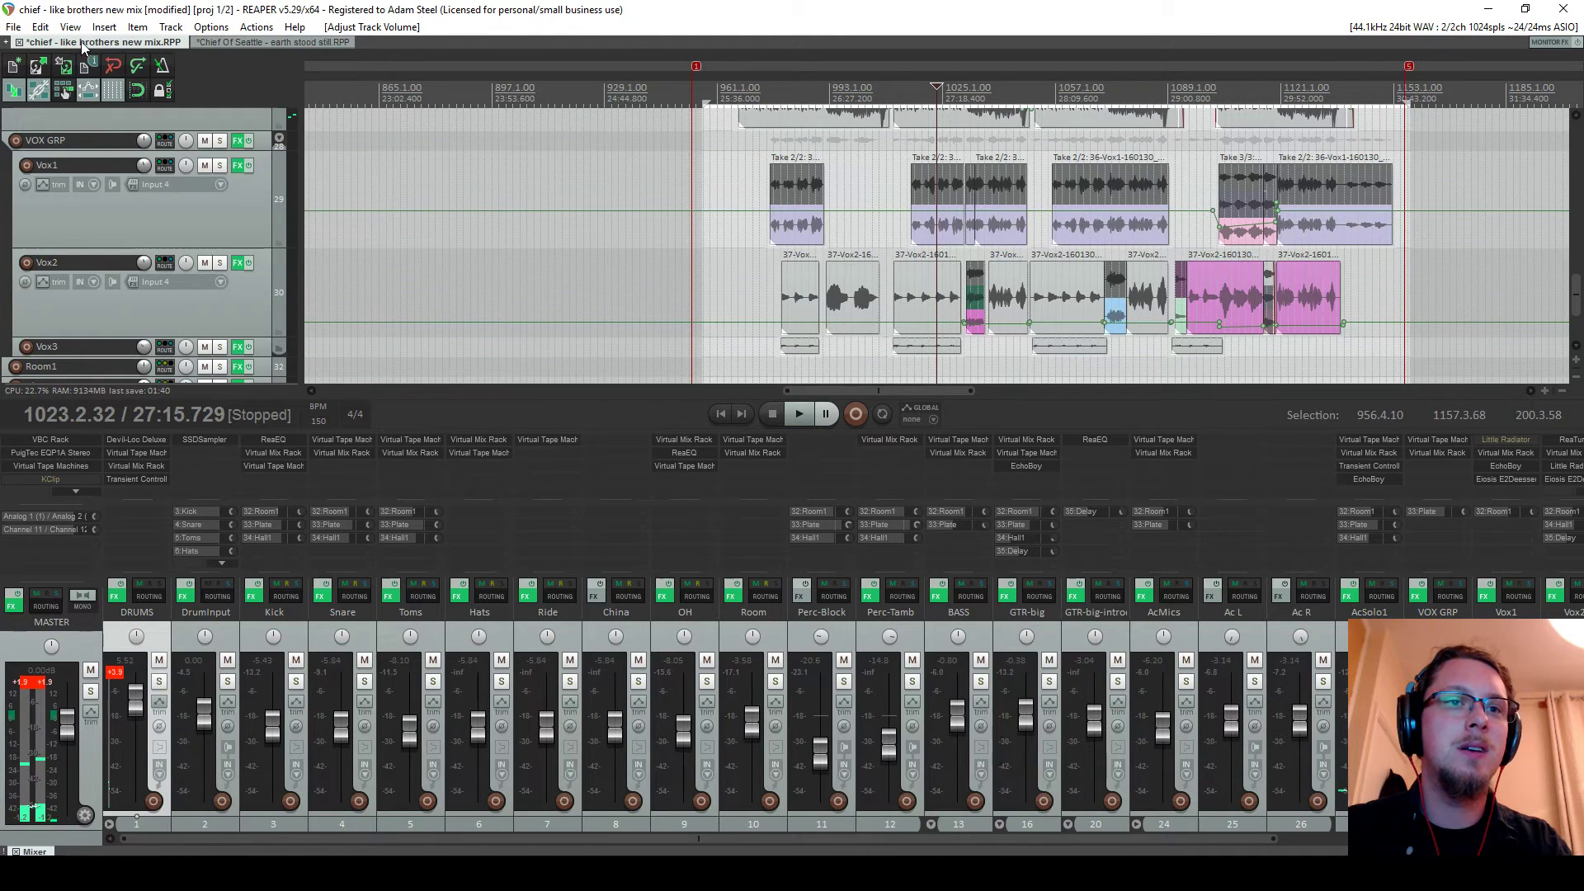
pyautogui.click(264, 42)
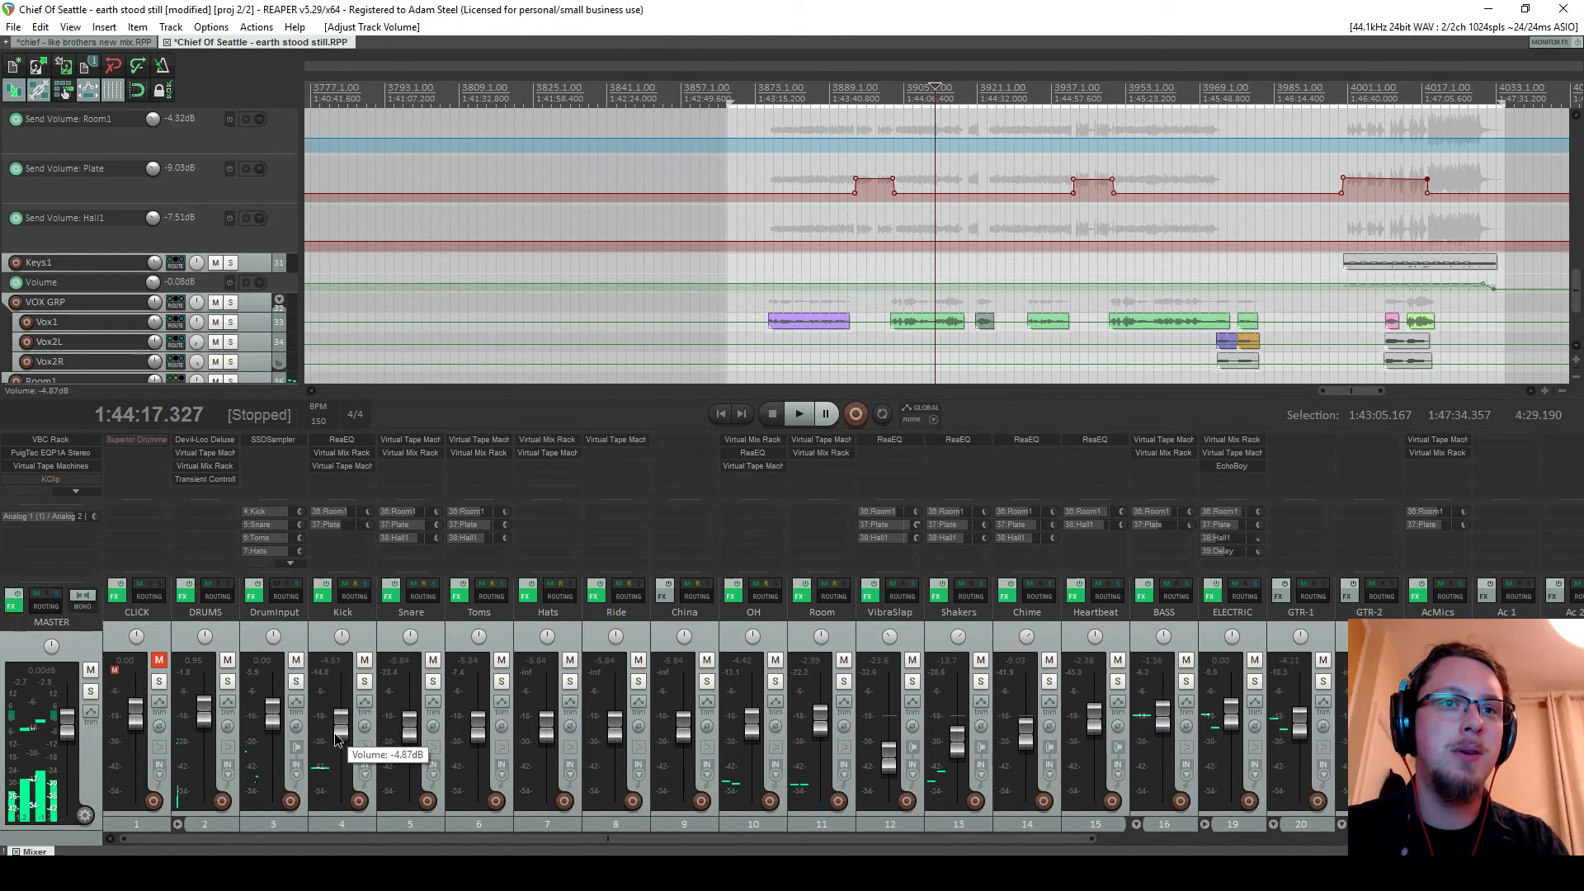
pyautogui.scroll(1, 335, 736)
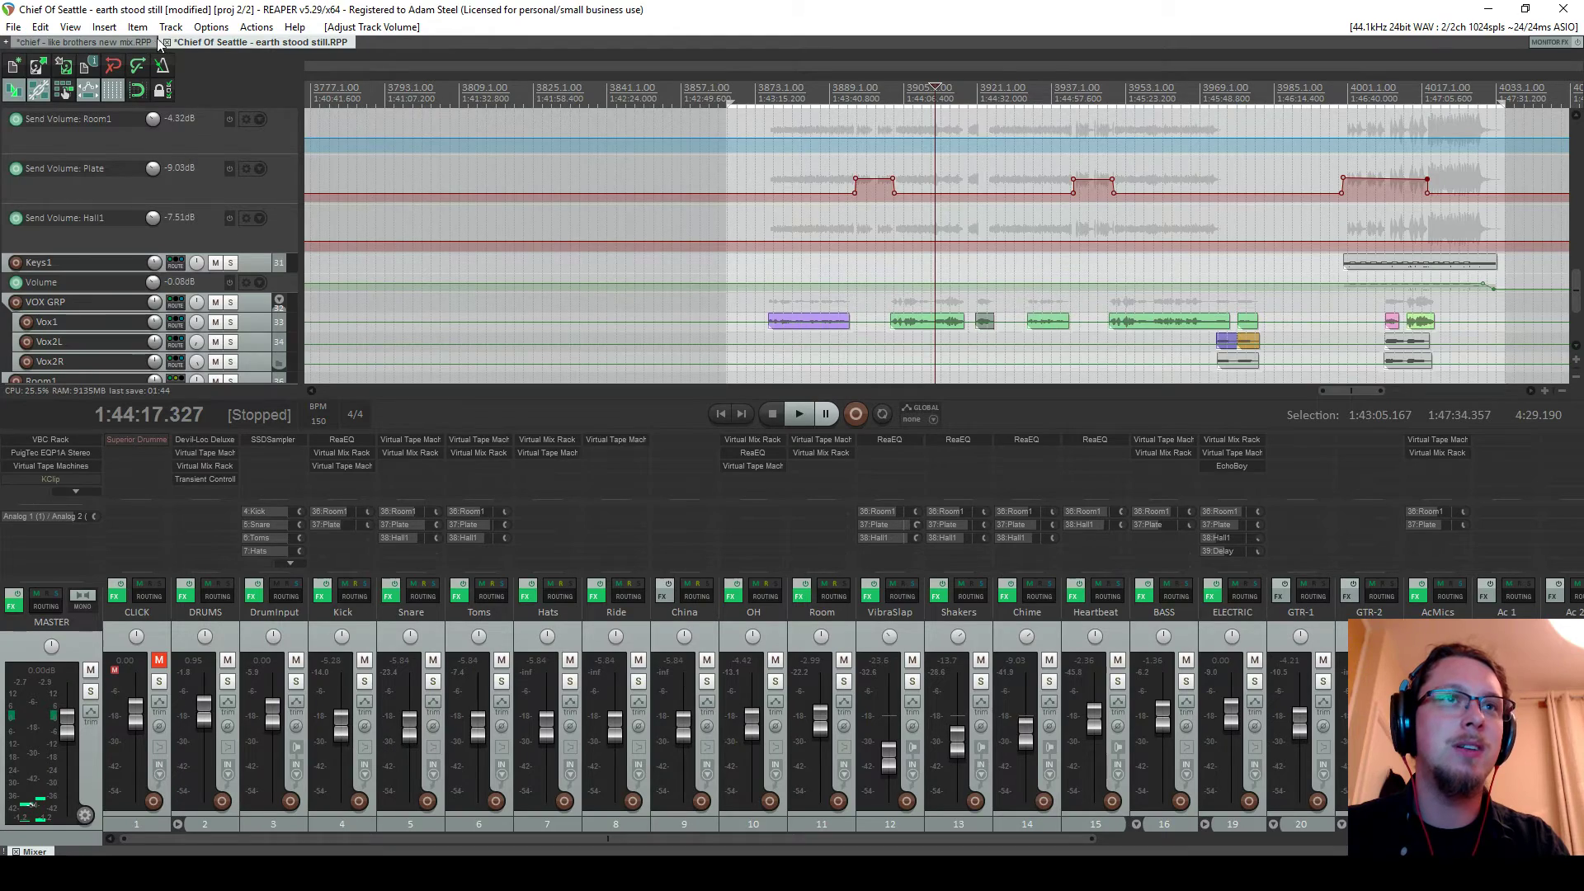
# Check the other project's drum levels and lower the Toms volume to -7.40 dB in "earth stood still"
pyautogui.click(119, 42)
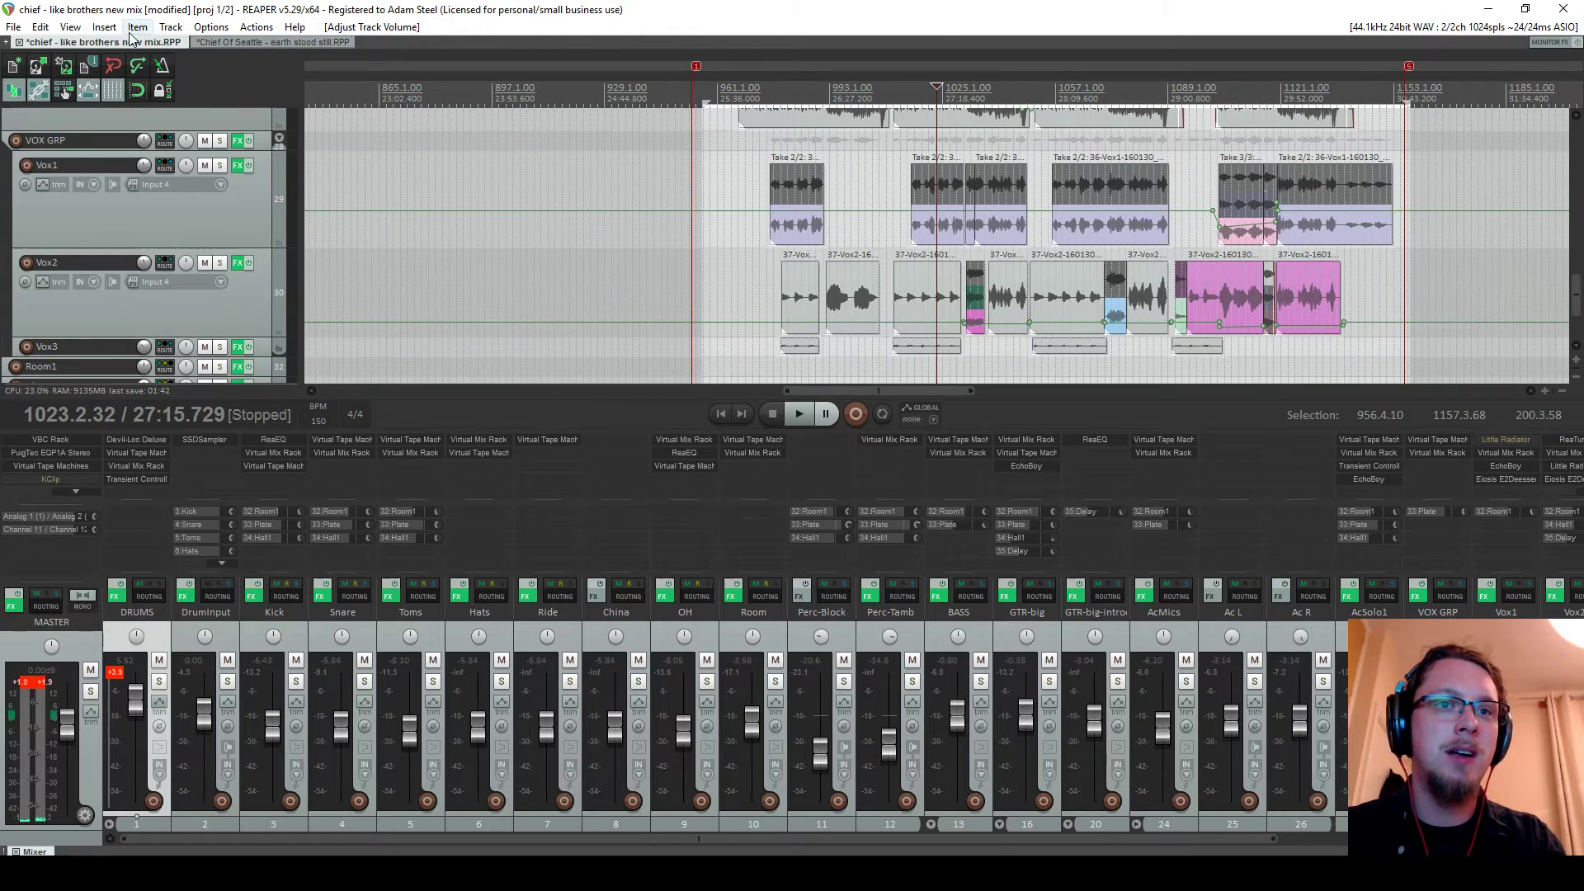
pyautogui.click(227, 43)
pyautogui.click(107, 43)
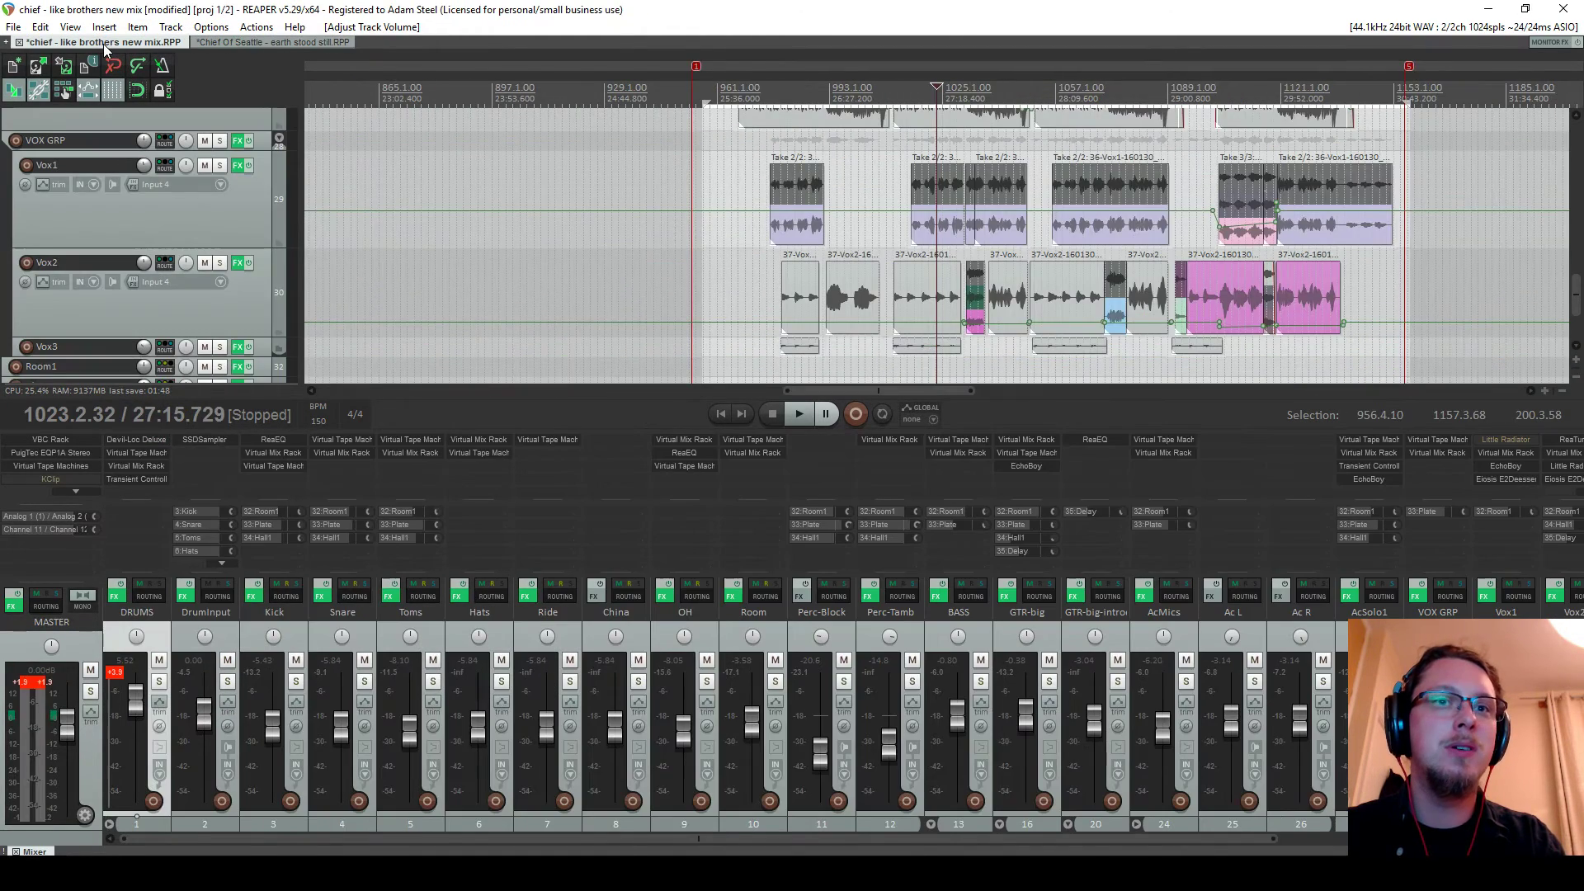
pyautogui.click(216, 43)
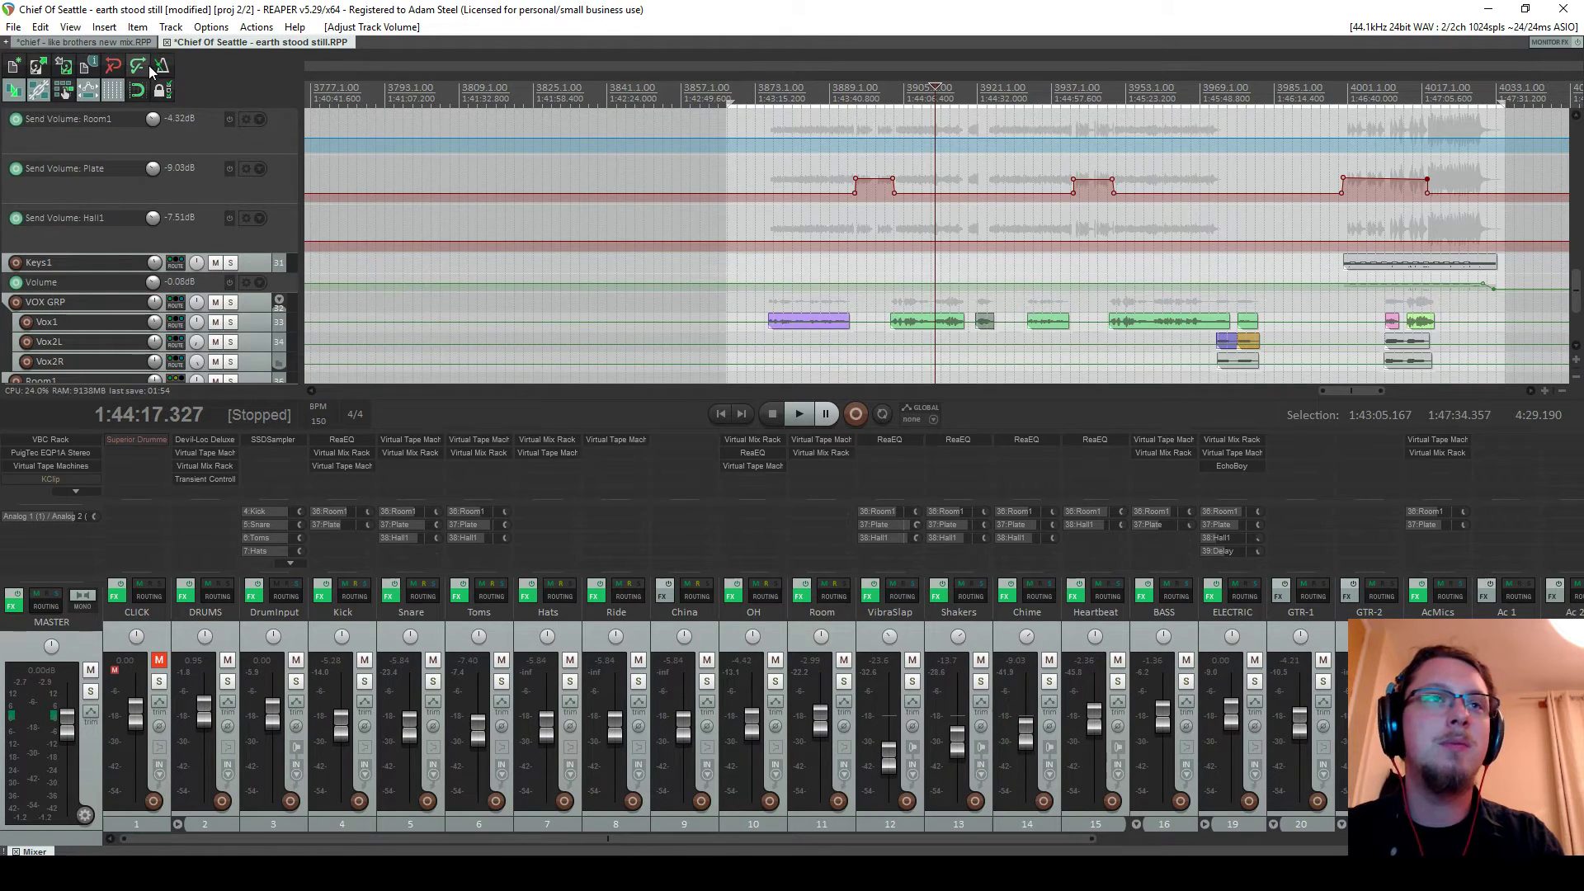
# Check the other project's overhead and room levels, lower OH and Room in "earth stood still", and play the mix
pyautogui.click(118, 43)
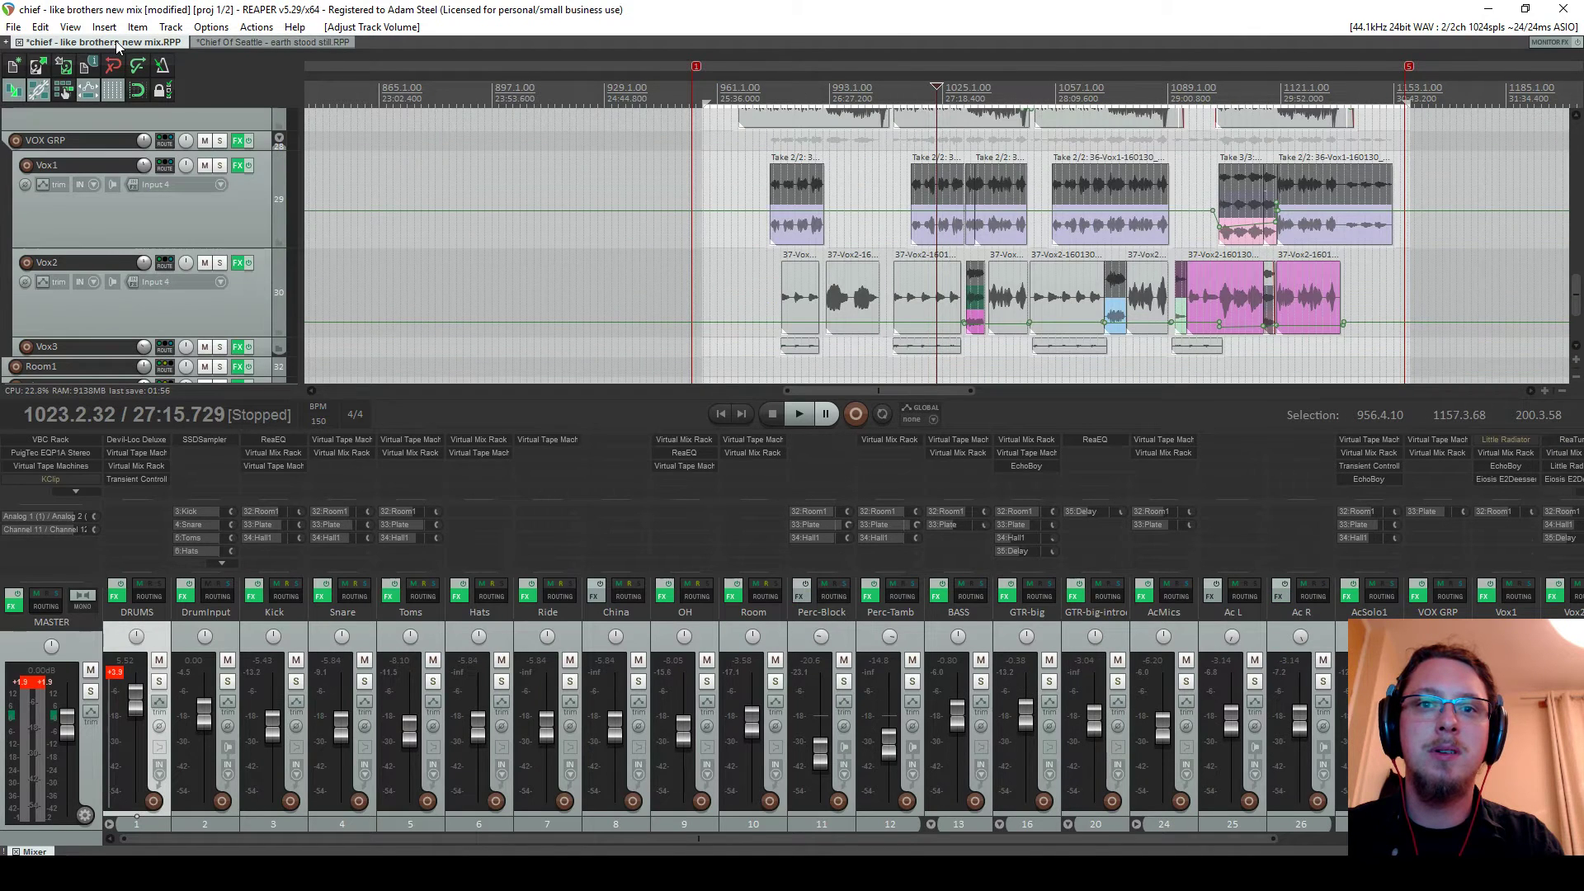
pyautogui.click(238, 42)
pyautogui.moveTo(750, 726); pyautogui.dragTo(825, 733)
pyautogui.press('space')
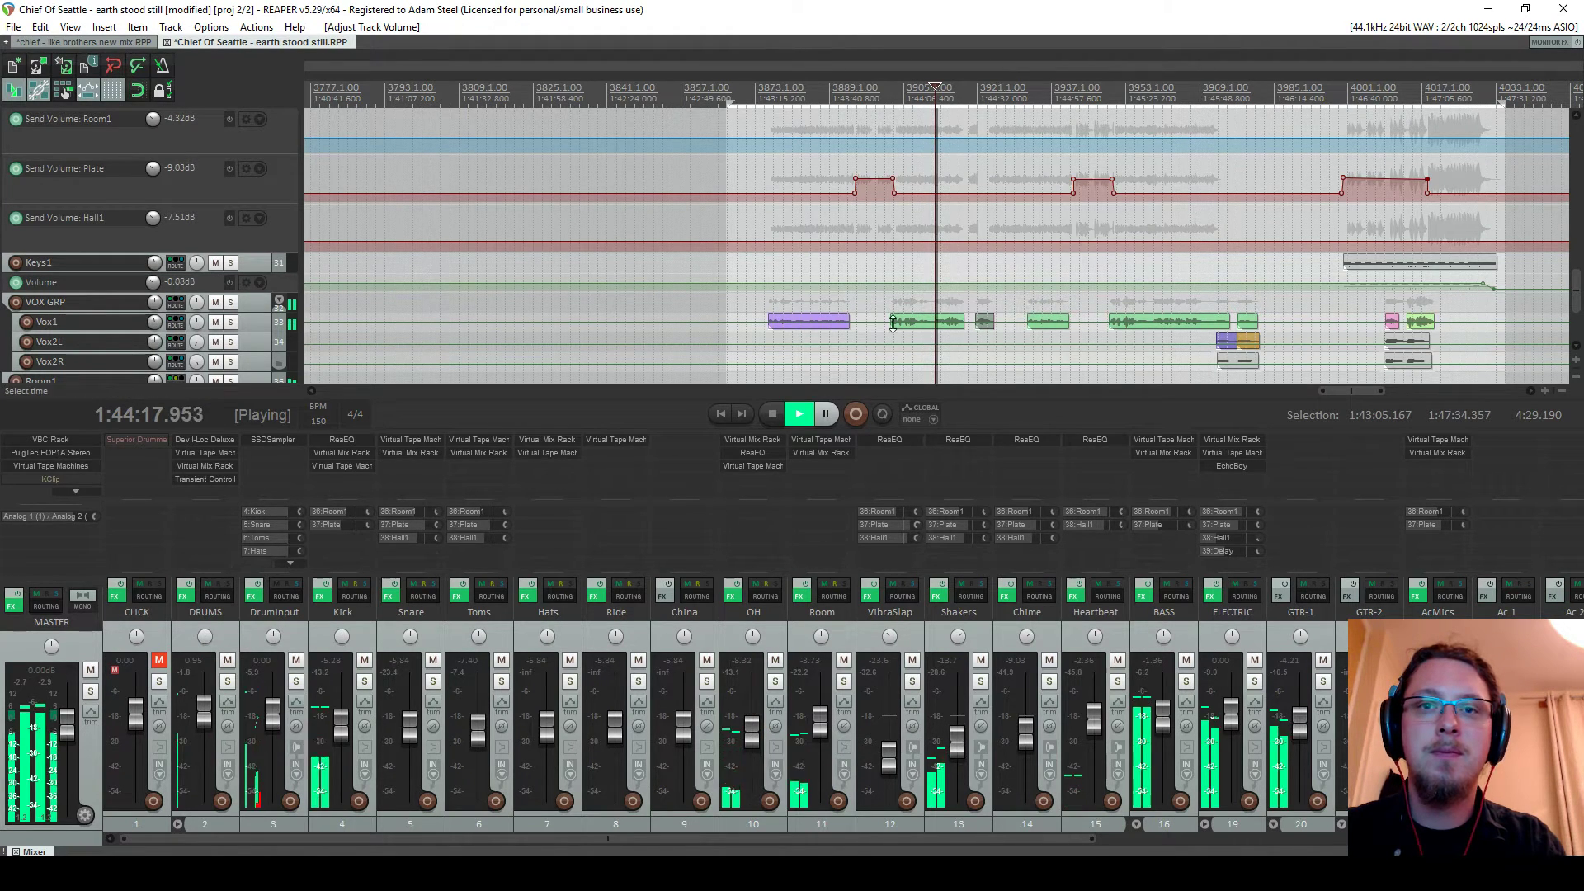
# Select the VibraSlap through Heartbeat tracks and raise their volumes together, bringing Heartbeat to 0.41 dB
pyautogui.click(916, 640)
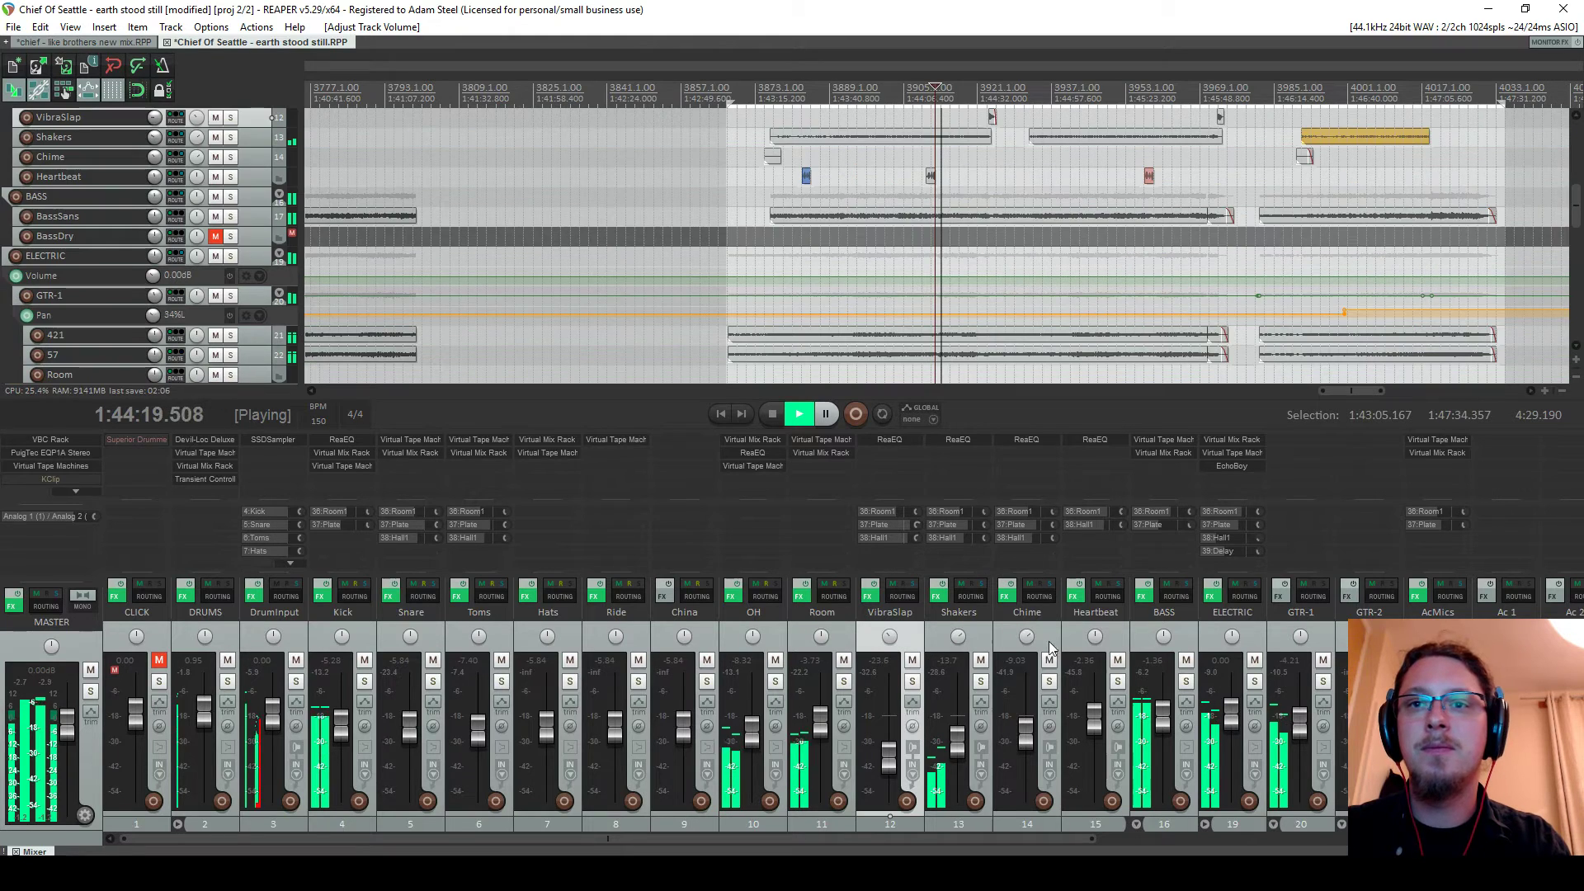
pyautogui.keyDown('shift'); pyautogui.click(1122, 641); pyautogui.keyUp('shift')
pyautogui.moveTo(1031, 734); pyautogui.dragTo(1031, 729)
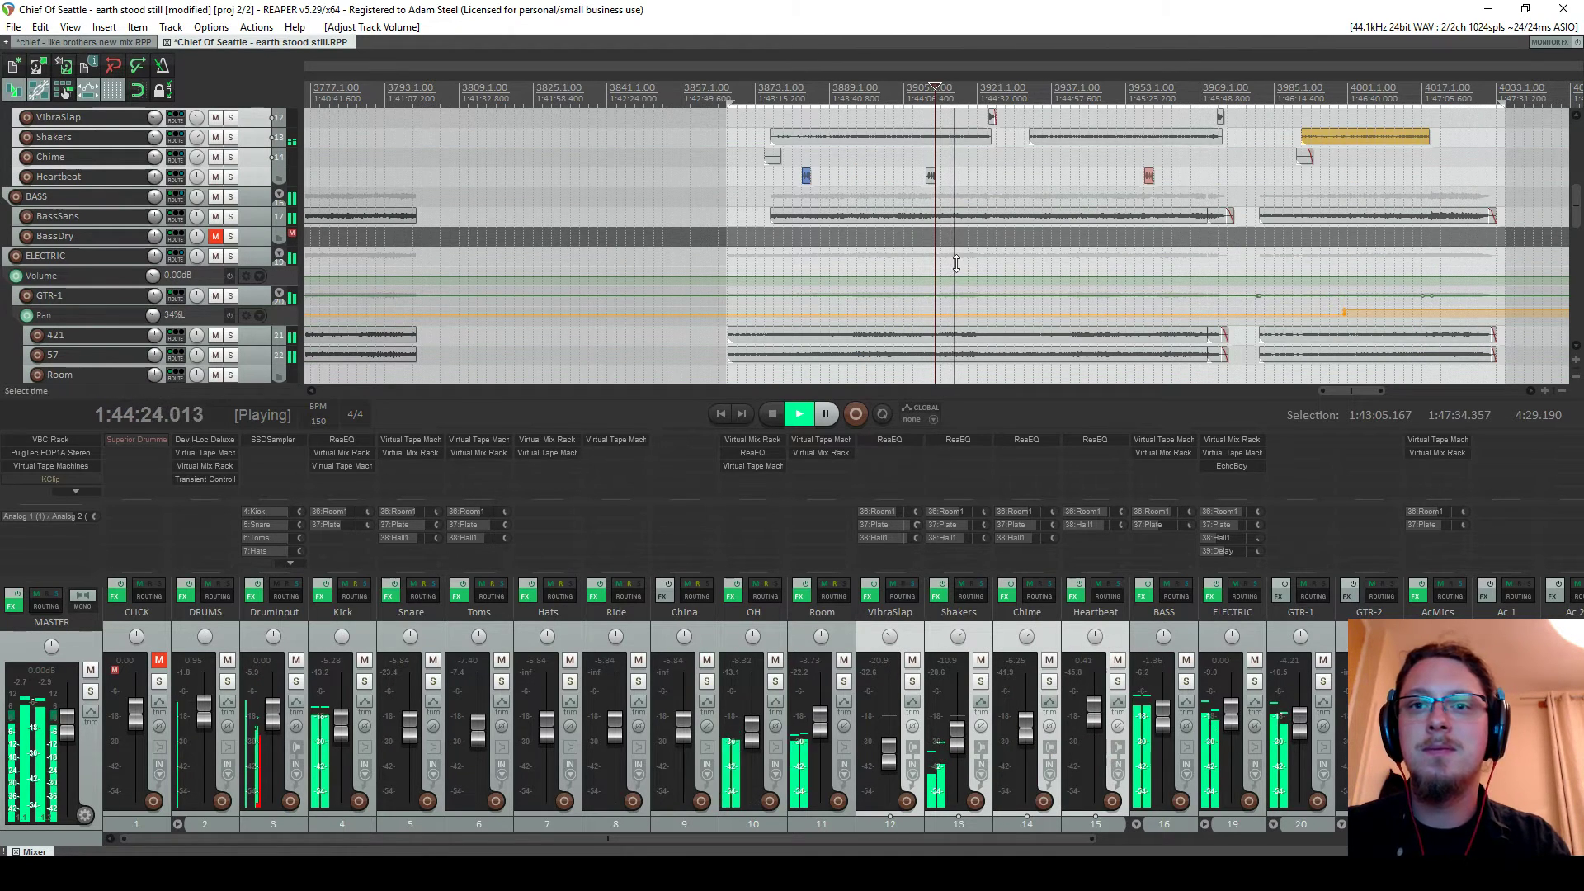
# Stop playback and place the edit cursor at the start of the song's time selection
pyautogui.moveTo(1575, 213); pyautogui.dragTo(1576, 223)
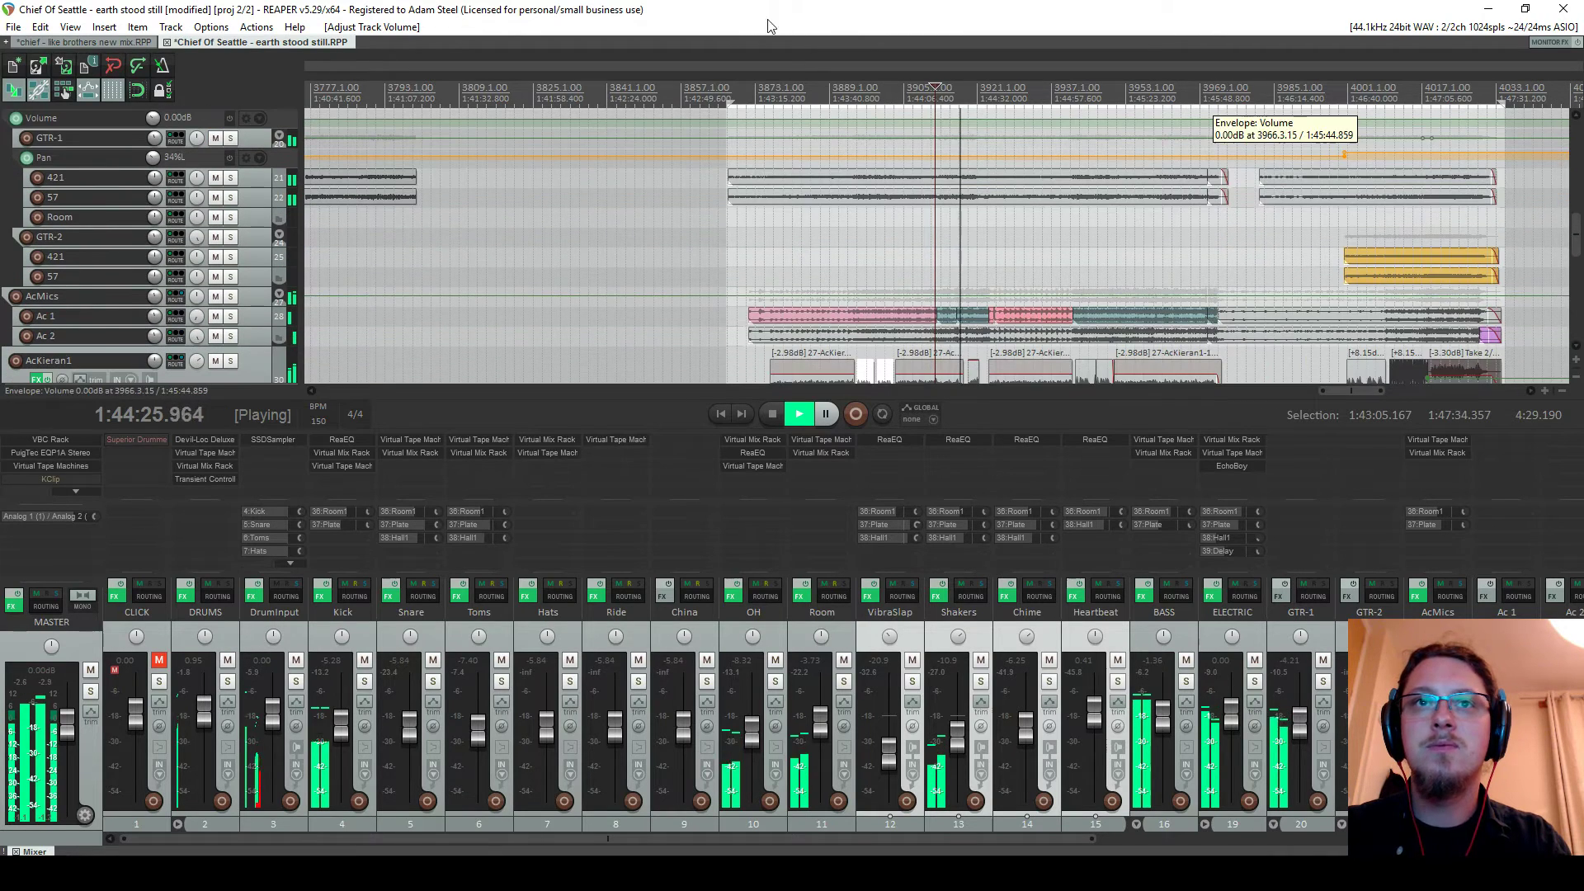
pyautogui.press('space')
pyautogui.click(750, 95)
pyautogui.scroll(3, 773, 94)
pyautogui.scroll(5, 773, 95)
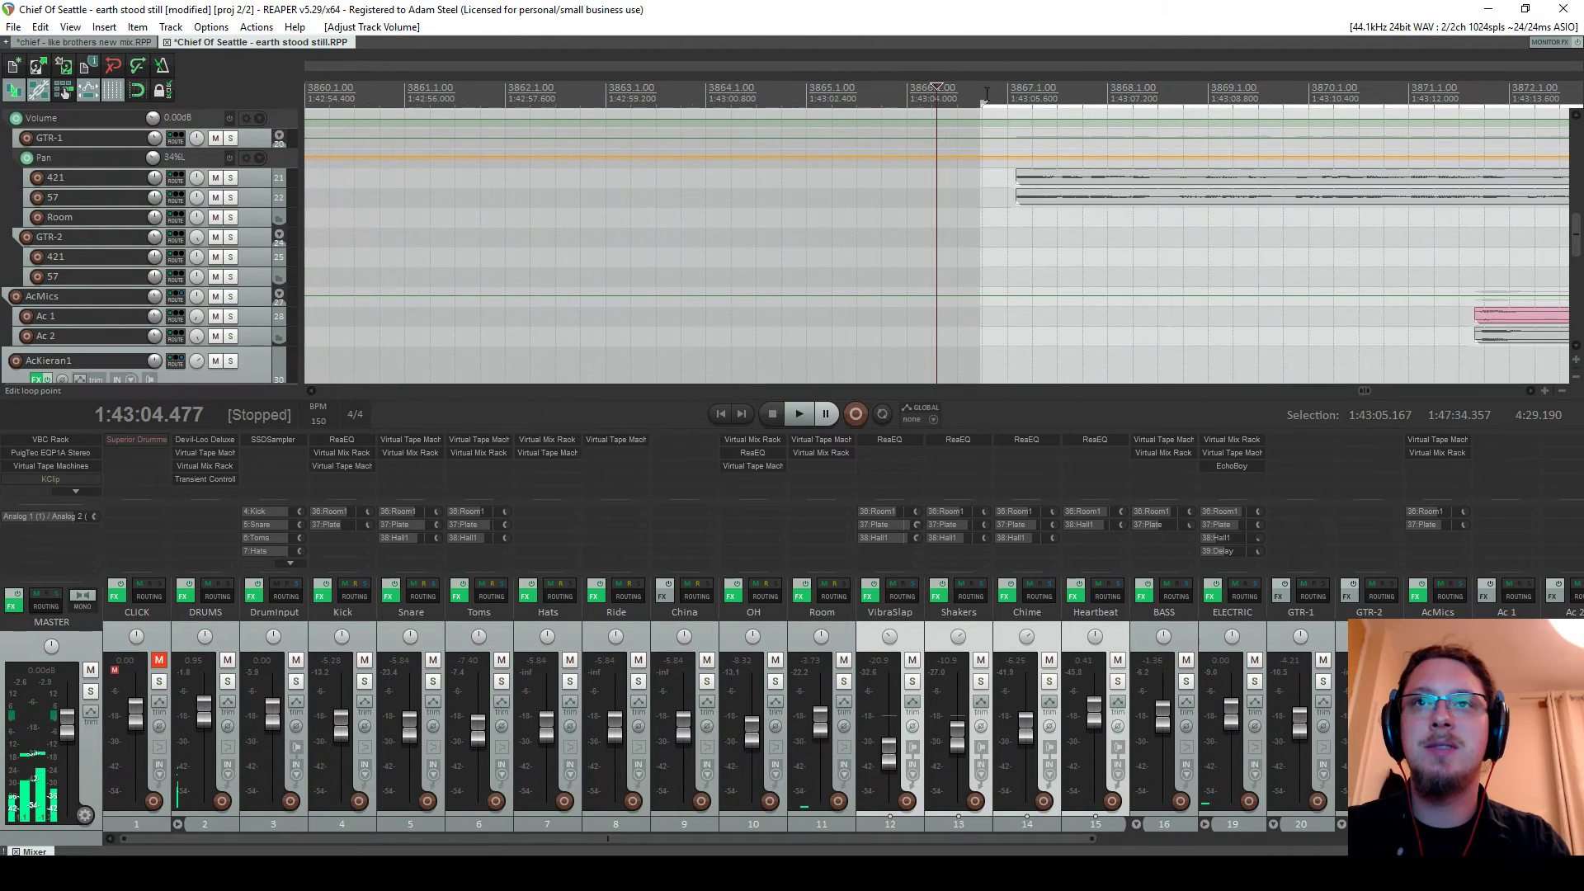
pyautogui.click(986, 100)
pyautogui.scroll(-6, 987, 102)
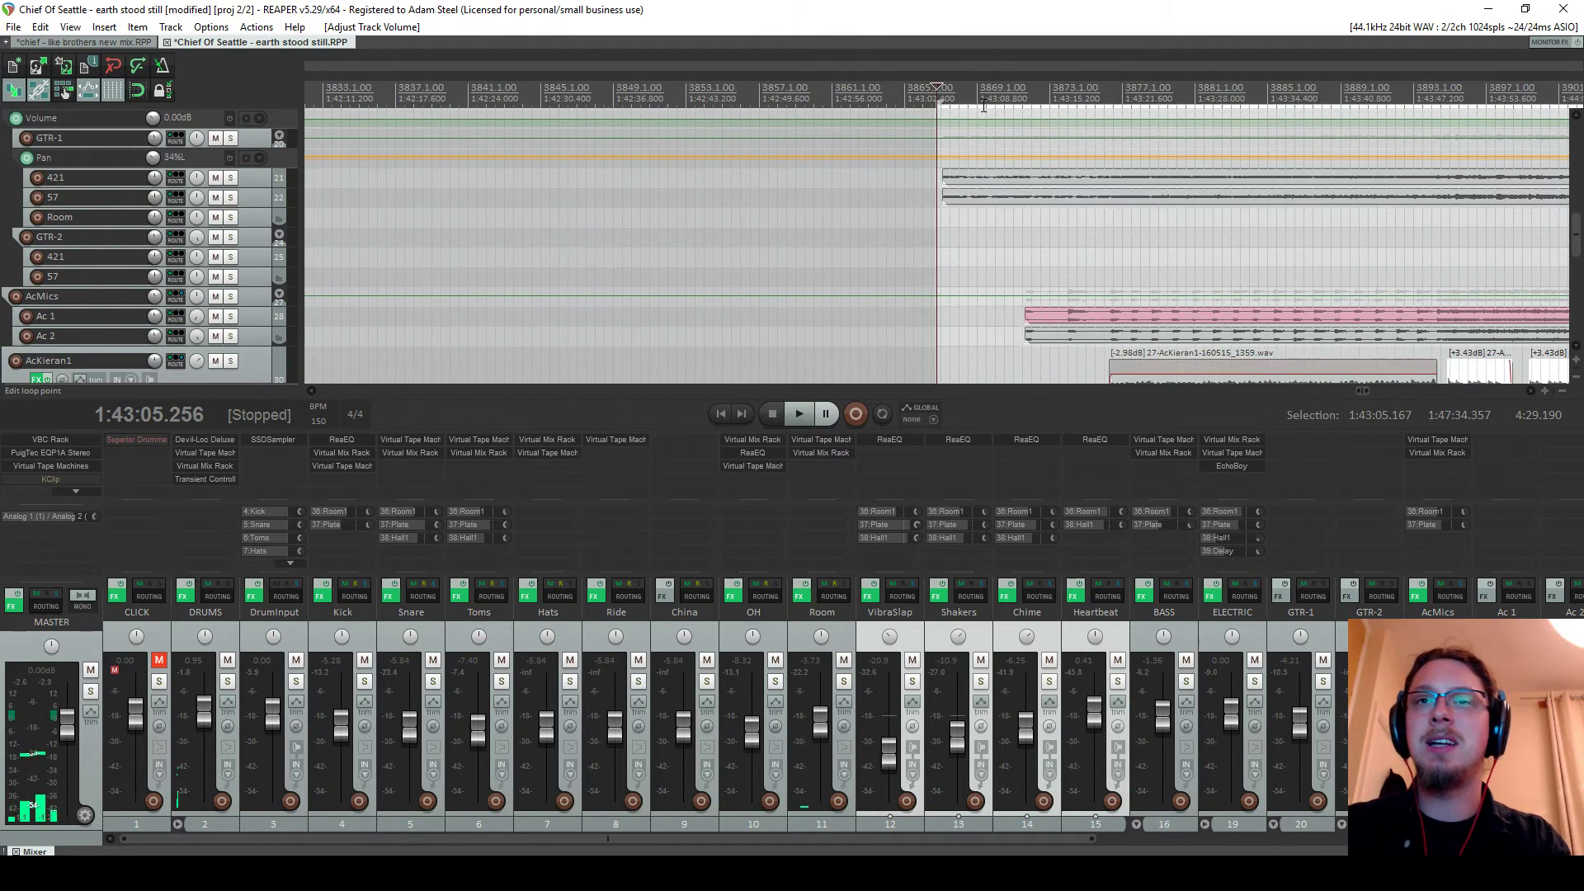
# Hide the child tracks of the AcMics and ELECTRIC folders in the mixer while playing from the song's start
pyautogui.click(1410, 824)
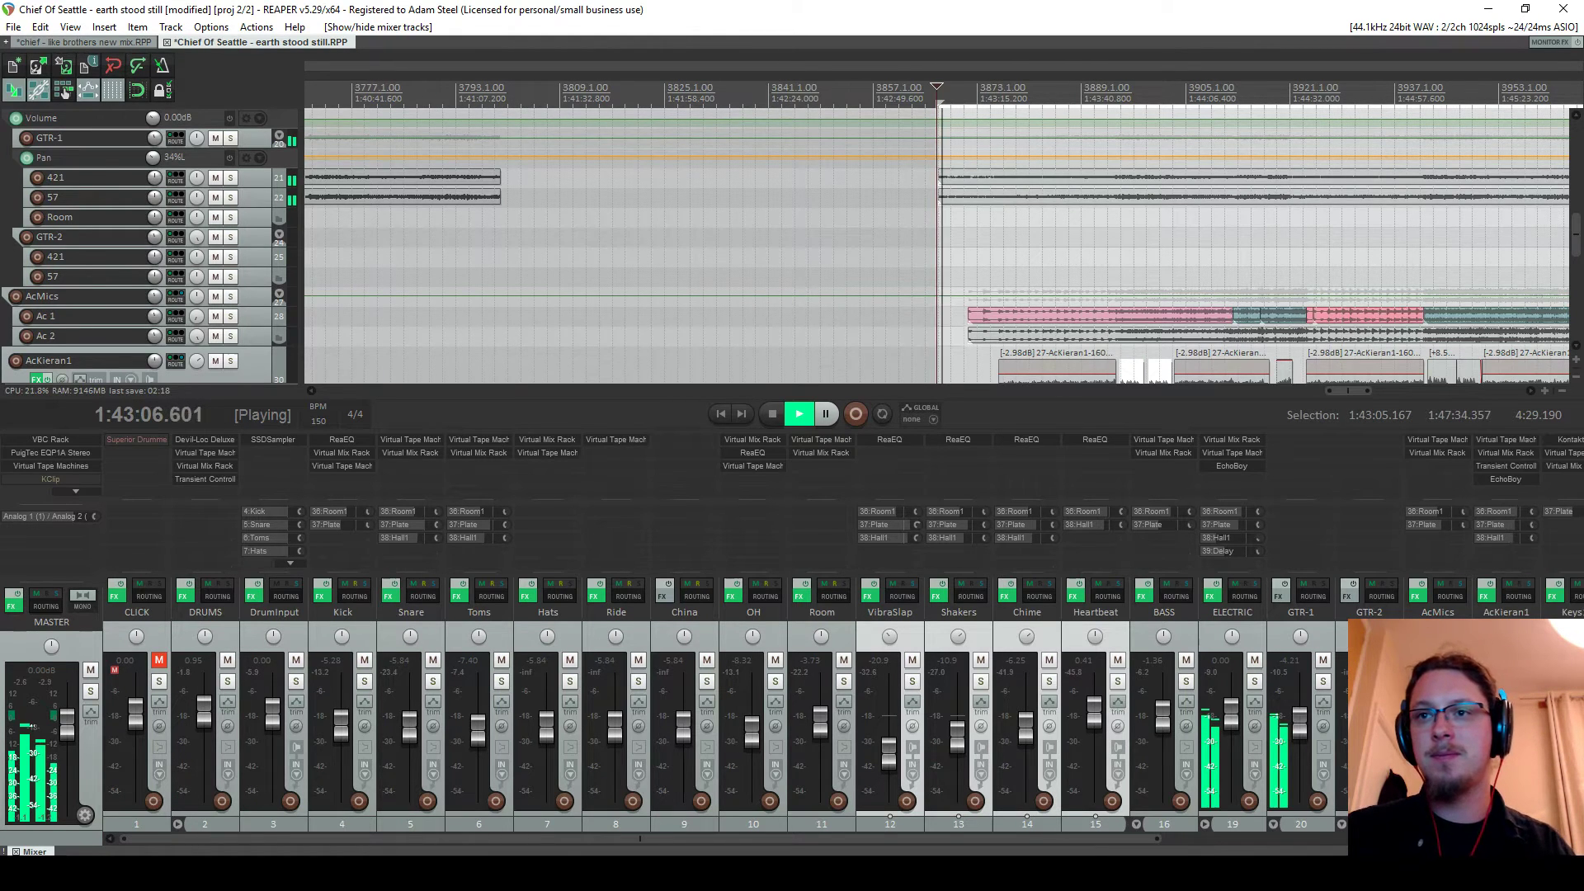
pyautogui.click(1204, 823)
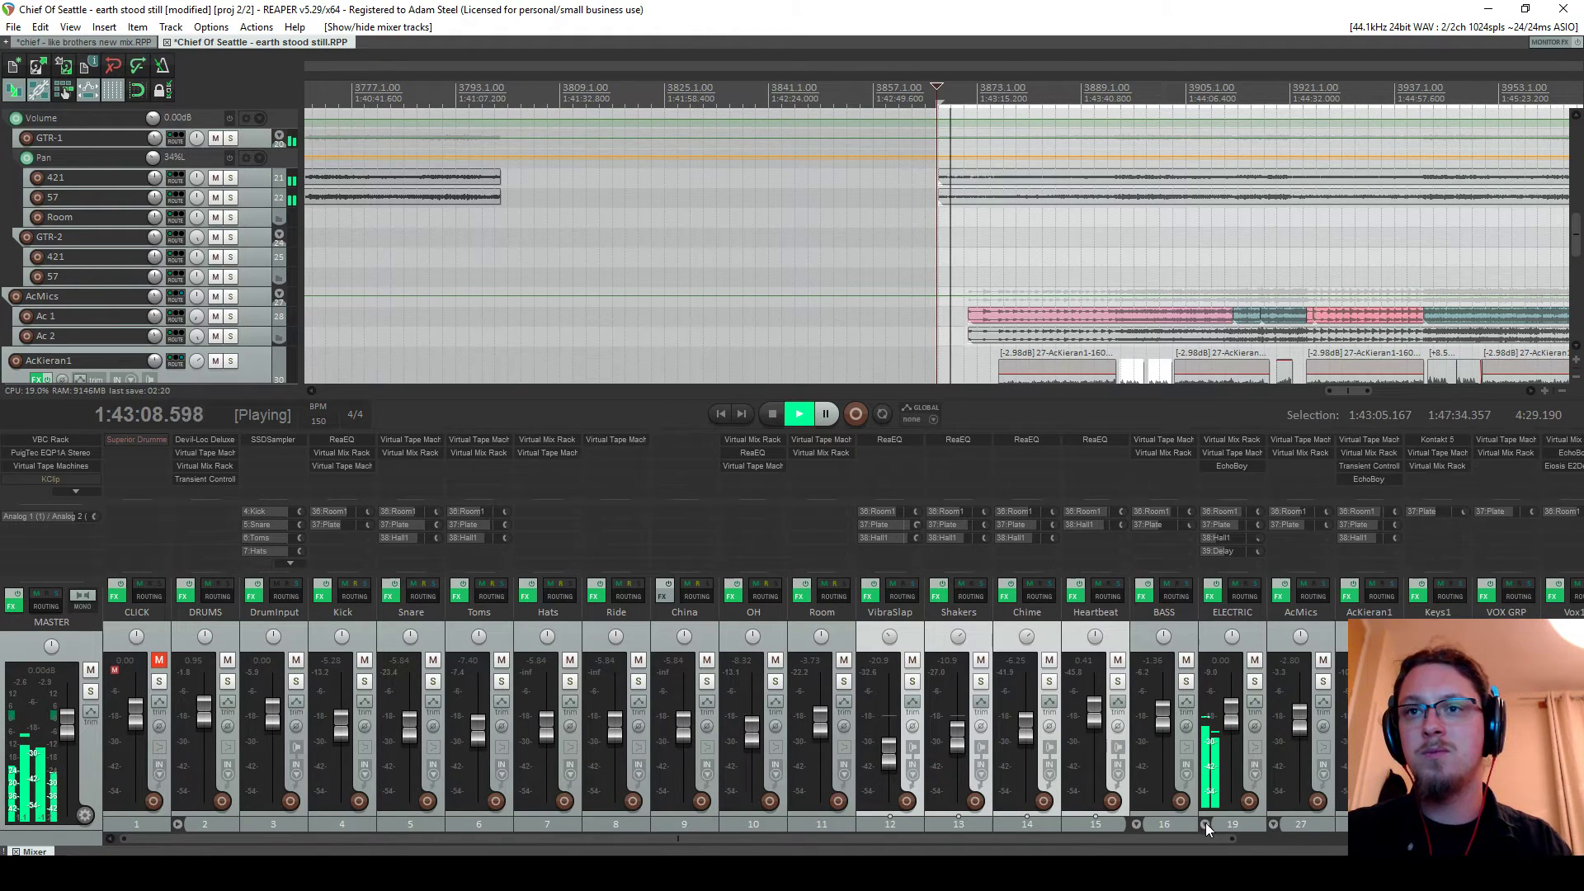
pyautogui.scroll(3, 1091, 281)
pyautogui.scroll(3, 1091, 281)
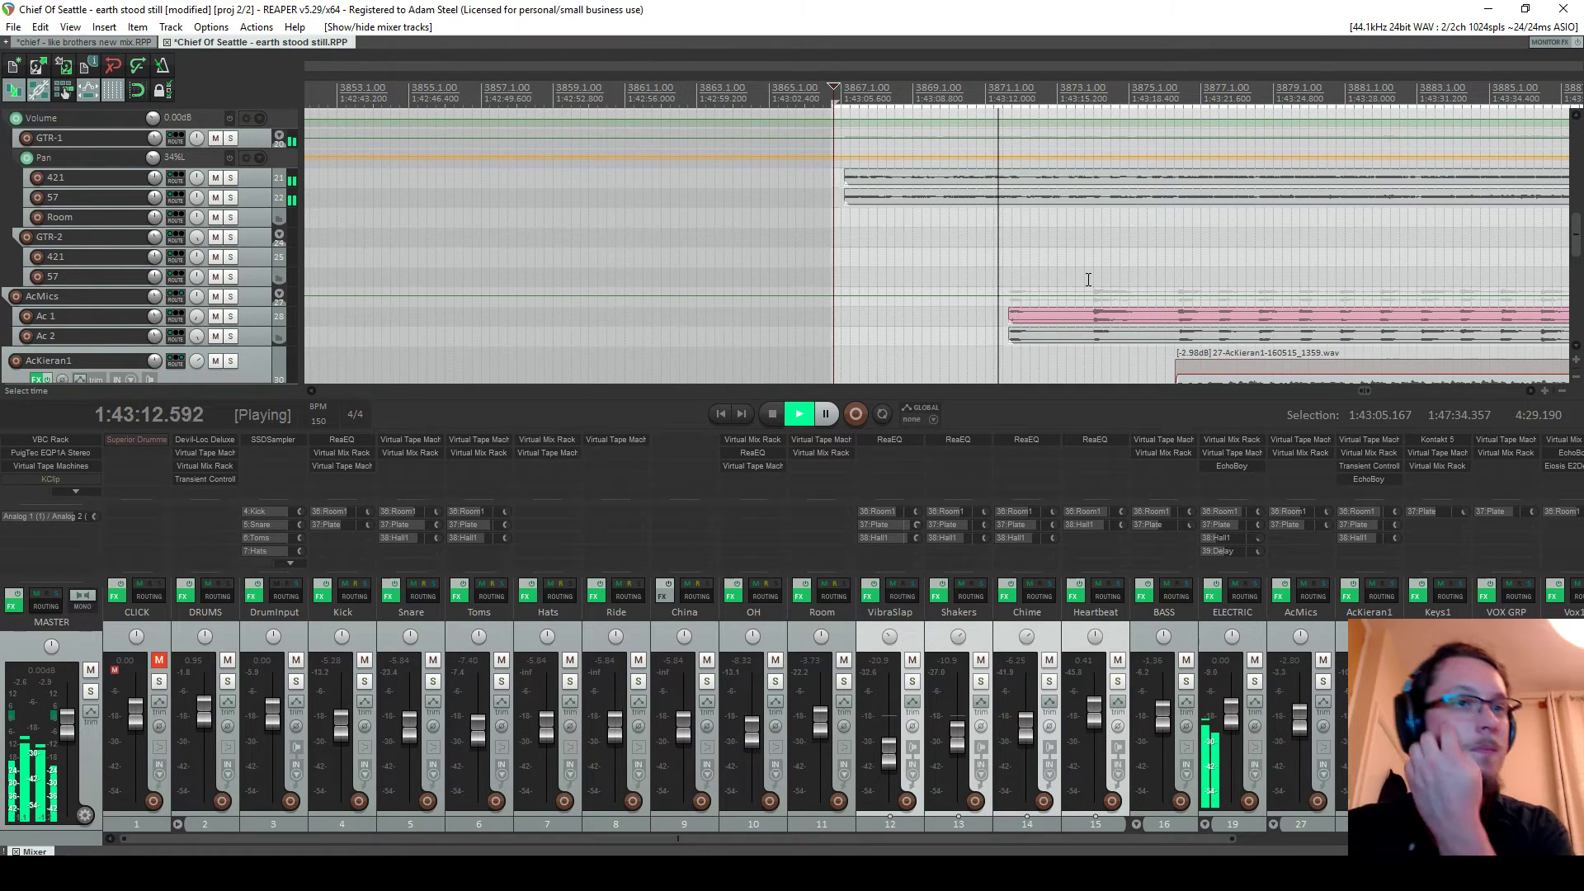
pyautogui.scroll(-1, 1007, 258)
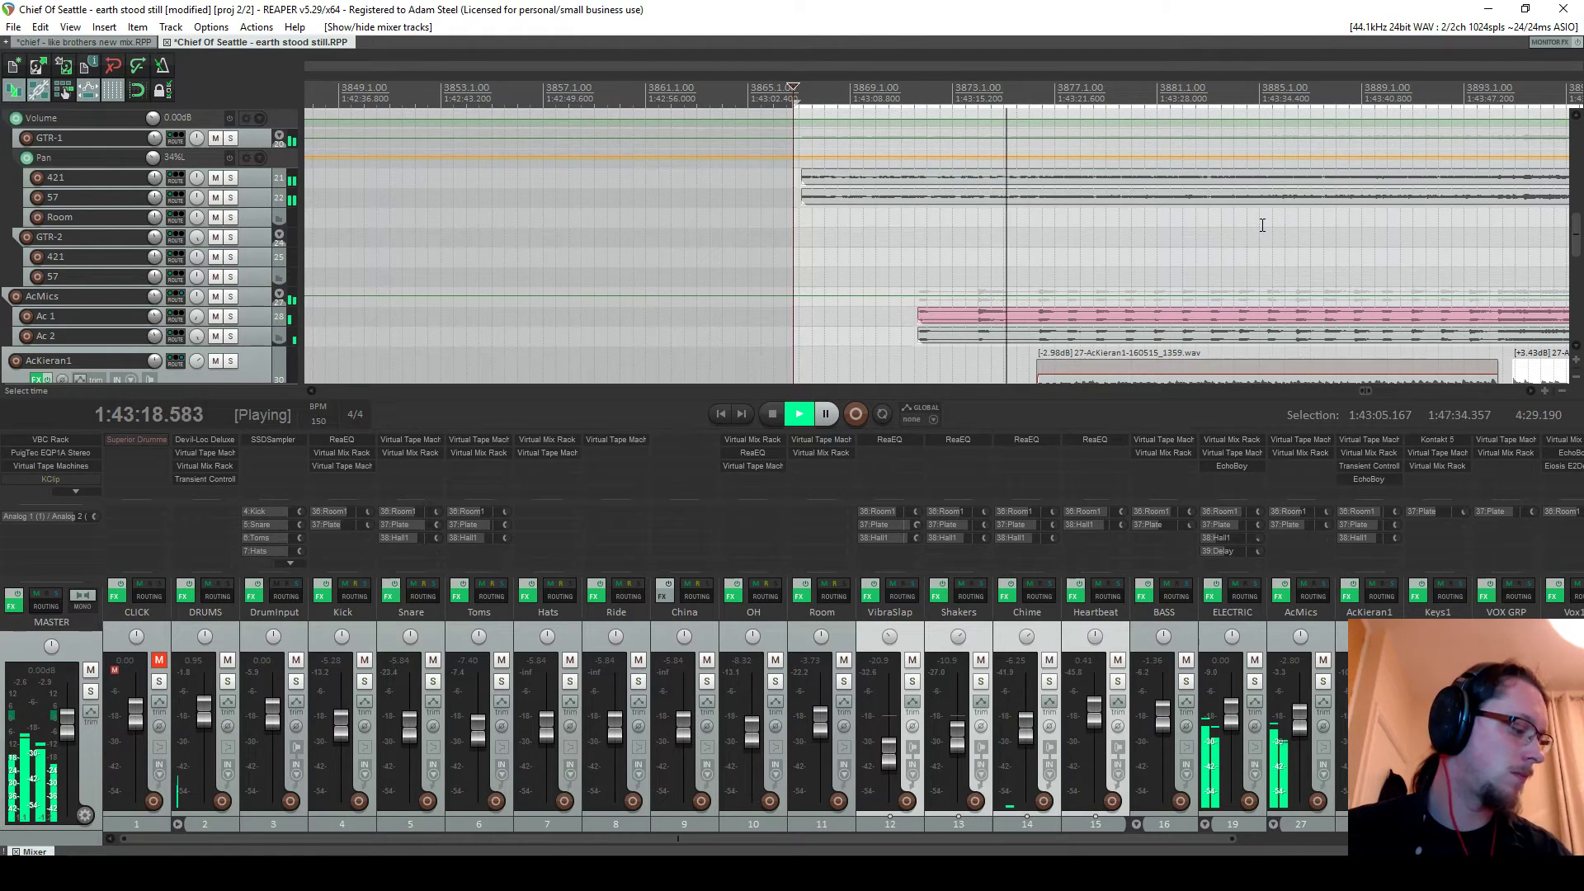
# Follow the acoustic, vocal and percussion tracks during playback and increase the Vox1 track's height
pyautogui.scroll(-1, 1184, 230)
pyautogui.scroll(-1, 1575, 235)
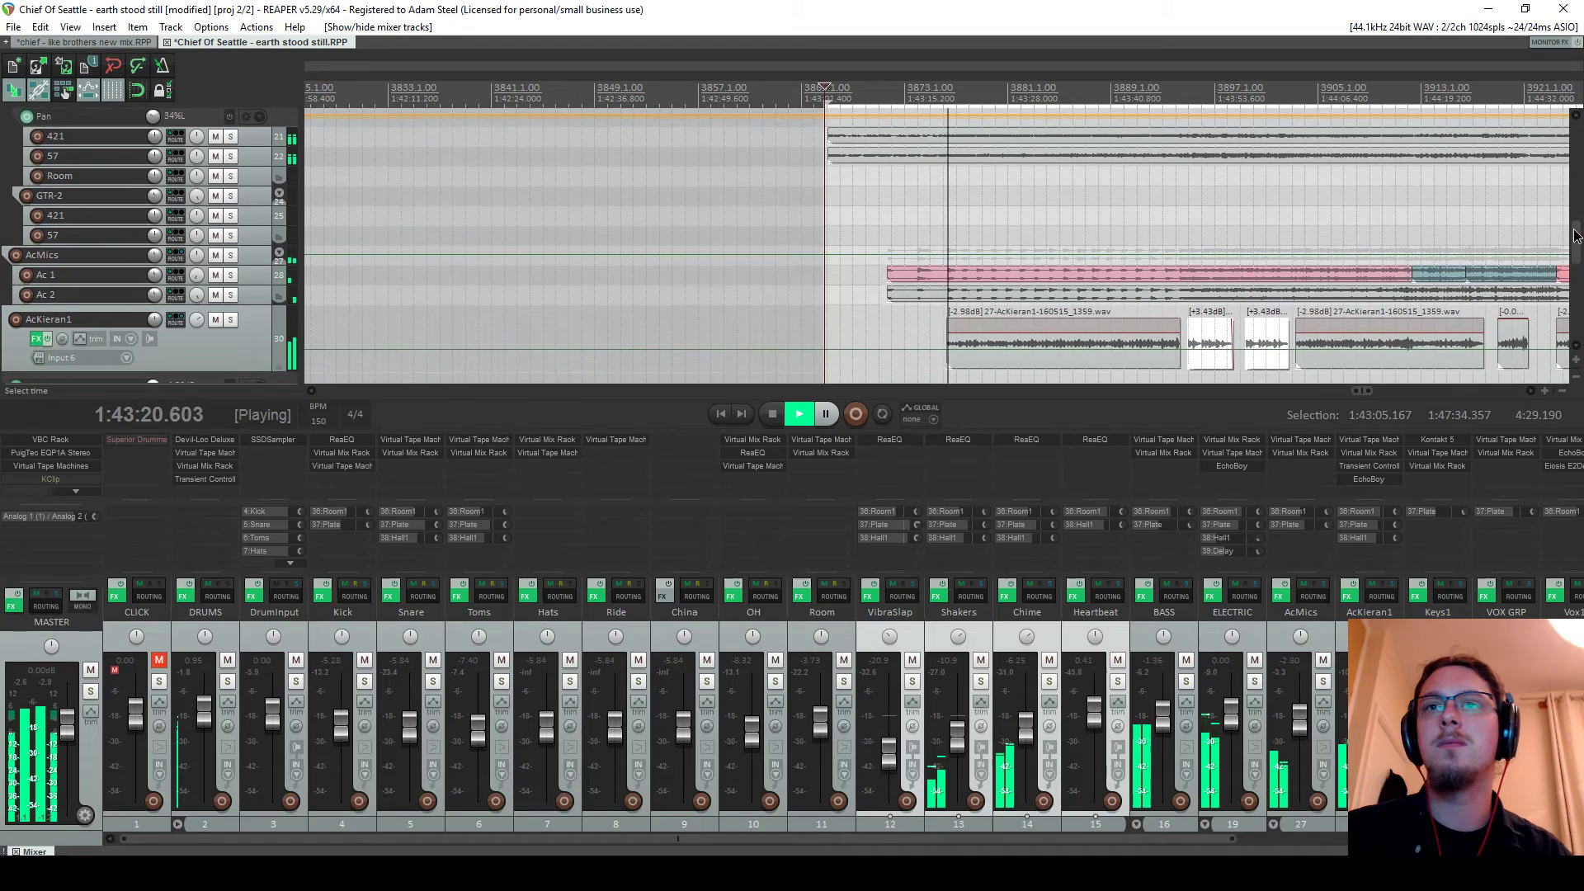
pyautogui.scroll(-1, 1575, 235)
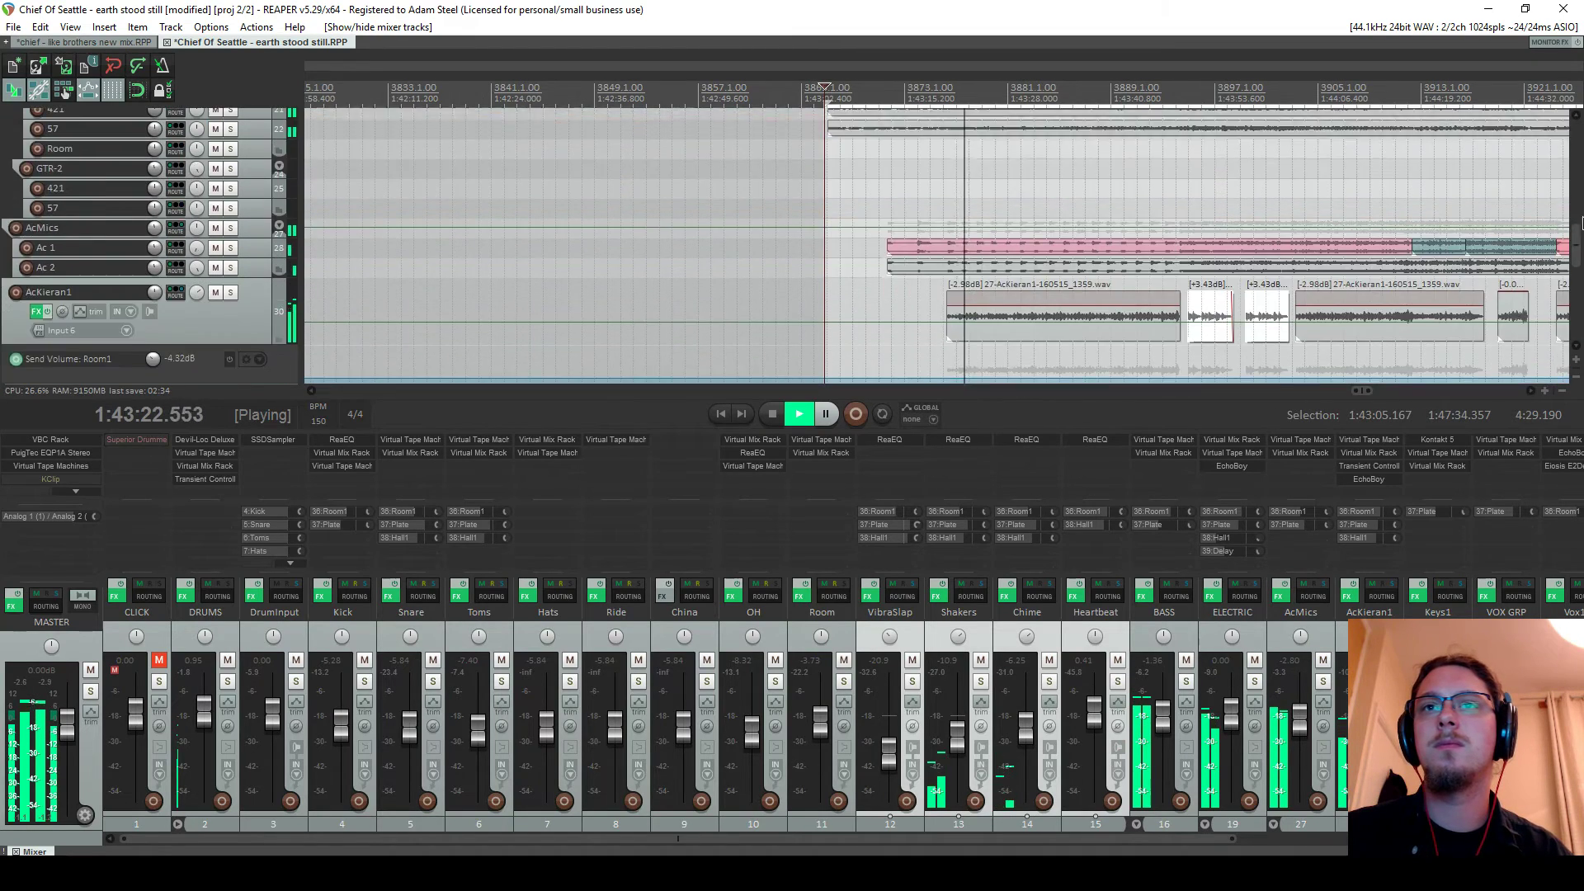
pyautogui.scroll(-1, 1581, 231)
pyautogui.moveTo(1576, 244); pyautogui.dragTo(1576, 287)
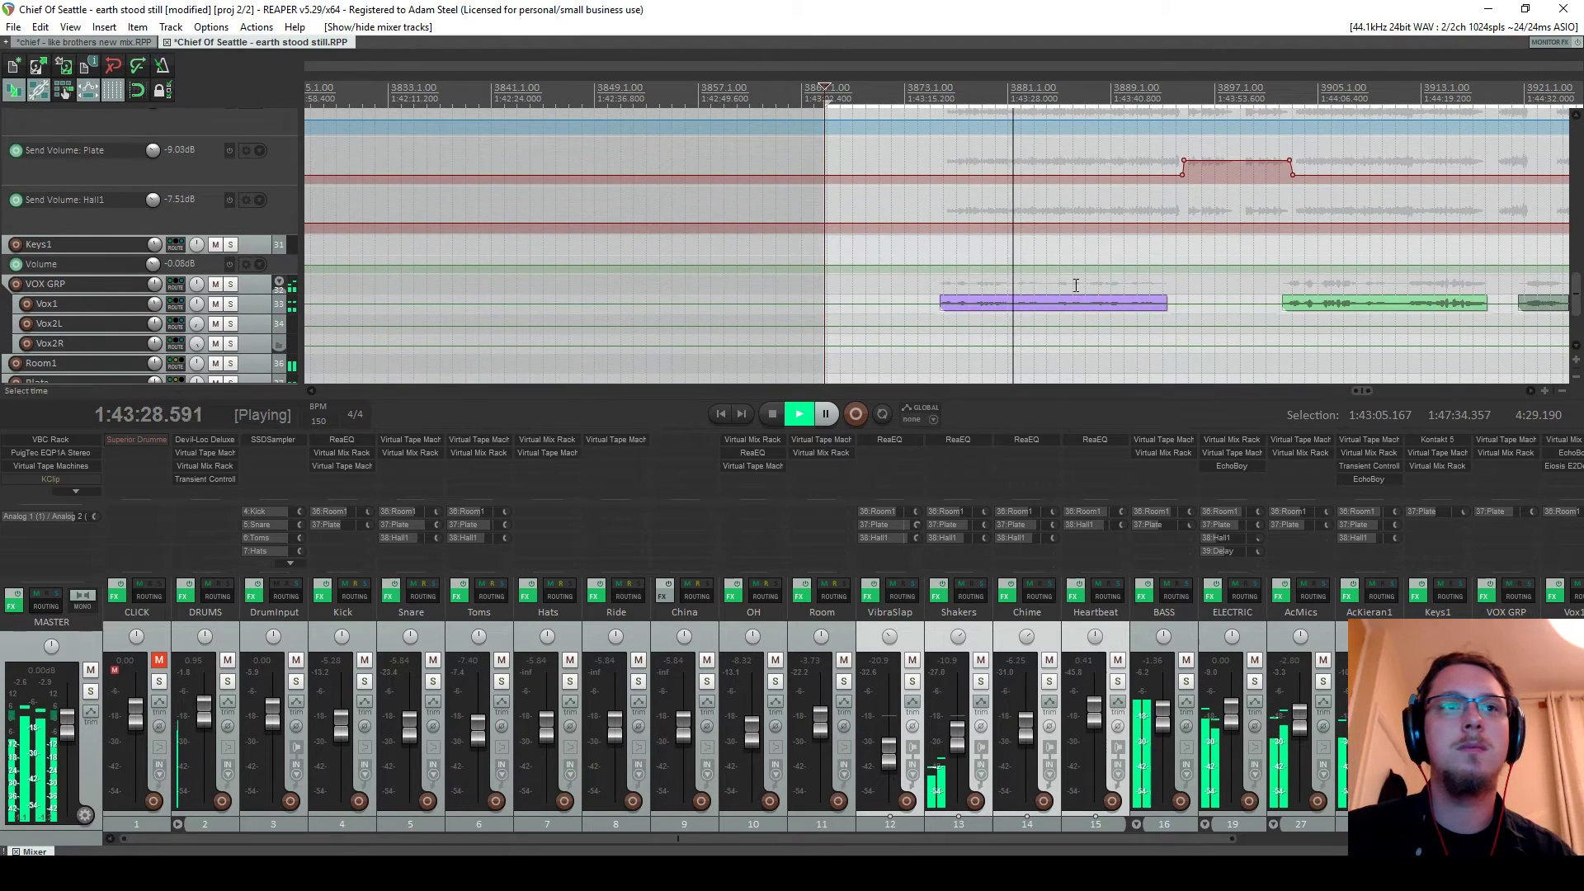
pyautogui.moveTo(246, 310)
pyautogui.mouseDown()
pyautogui.moveTo(258, 353)
pyautogui.moveTo(248, 314)
pyautogui.mouseUp()
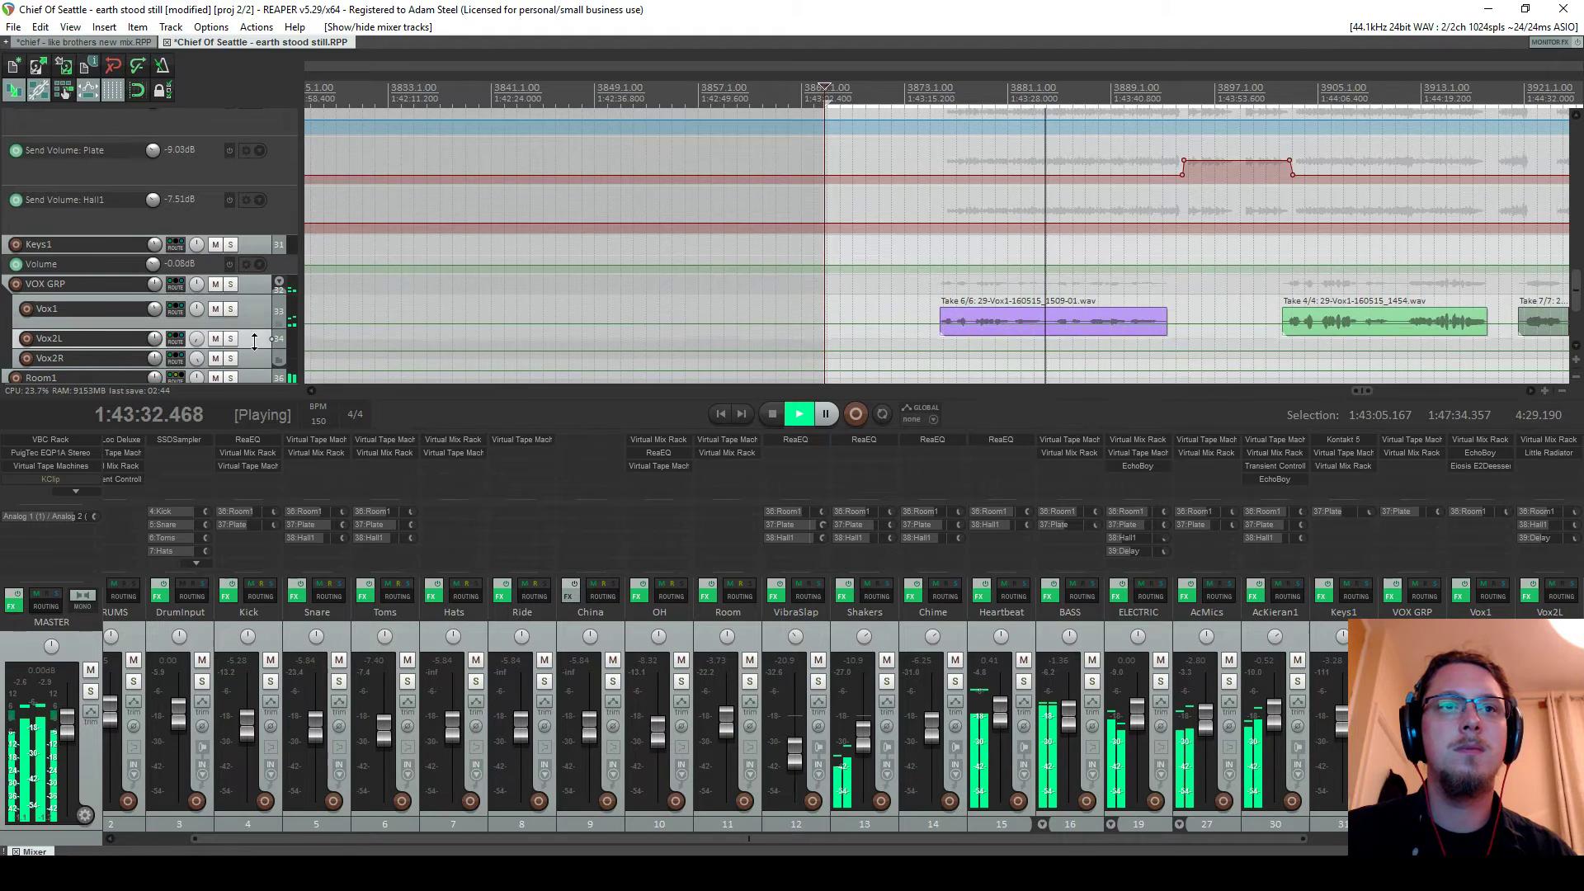
pyautogui.moveTo(1572, 272); pyautogui.dragTo(1575, 206)
pyautogui.scroll(-2, 1573, 191)
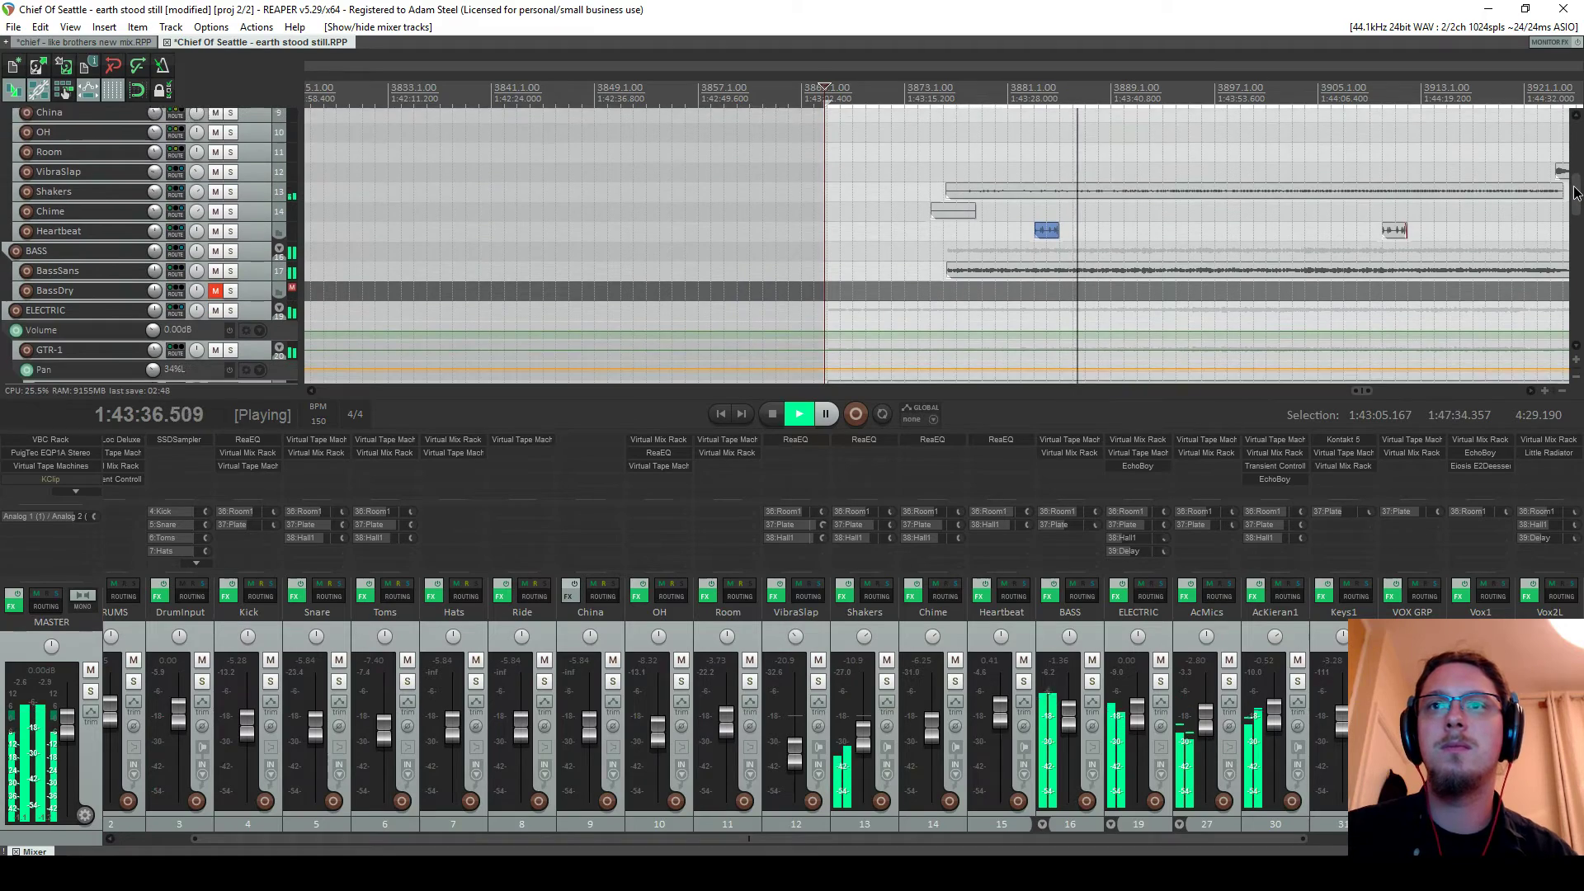
# Hide the mixer and lower AcKieran1's Plate send envelope across the two selected short items
pyautogui.scroll(5, 760, 131)
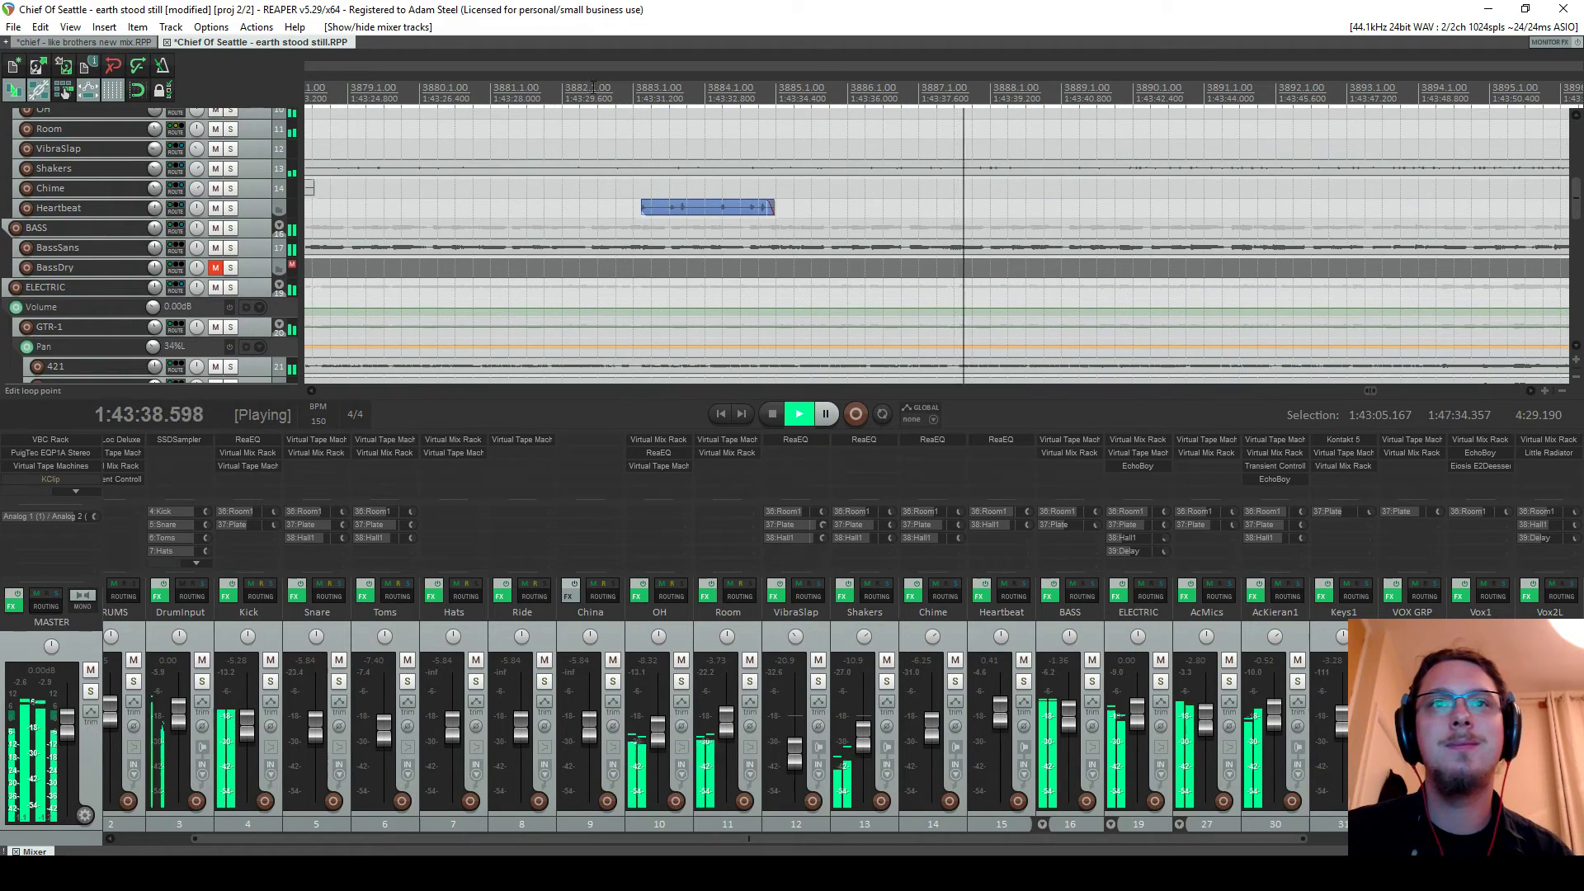
pyautogui.scroll(-10, 1405, 229)
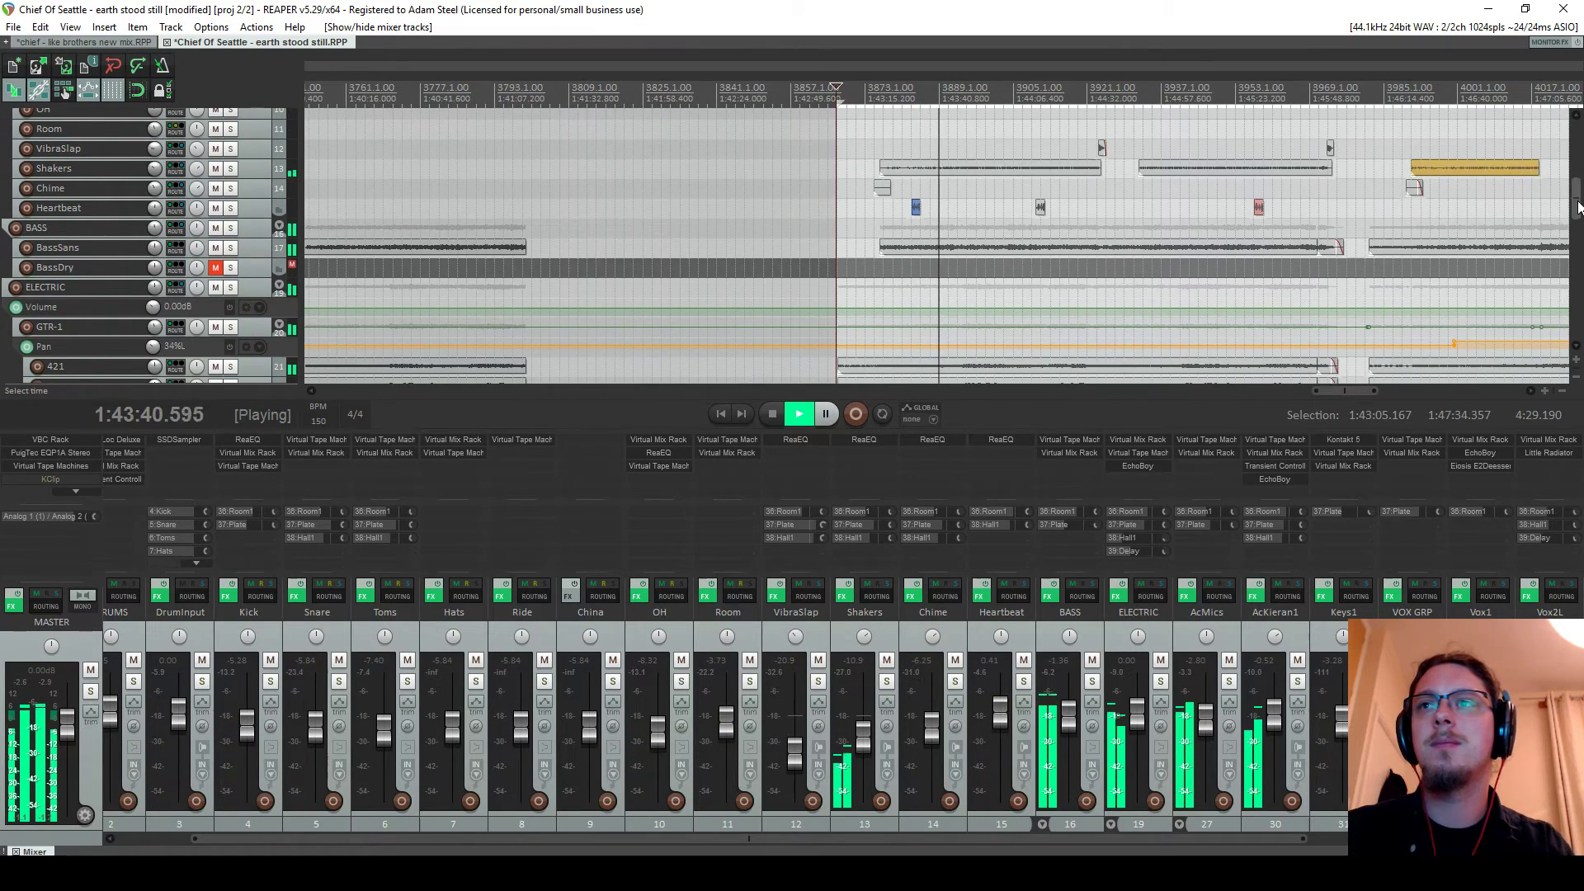
pyautogui.moveTo(1577, 206); pyautogui.dragTo(1577, 272)
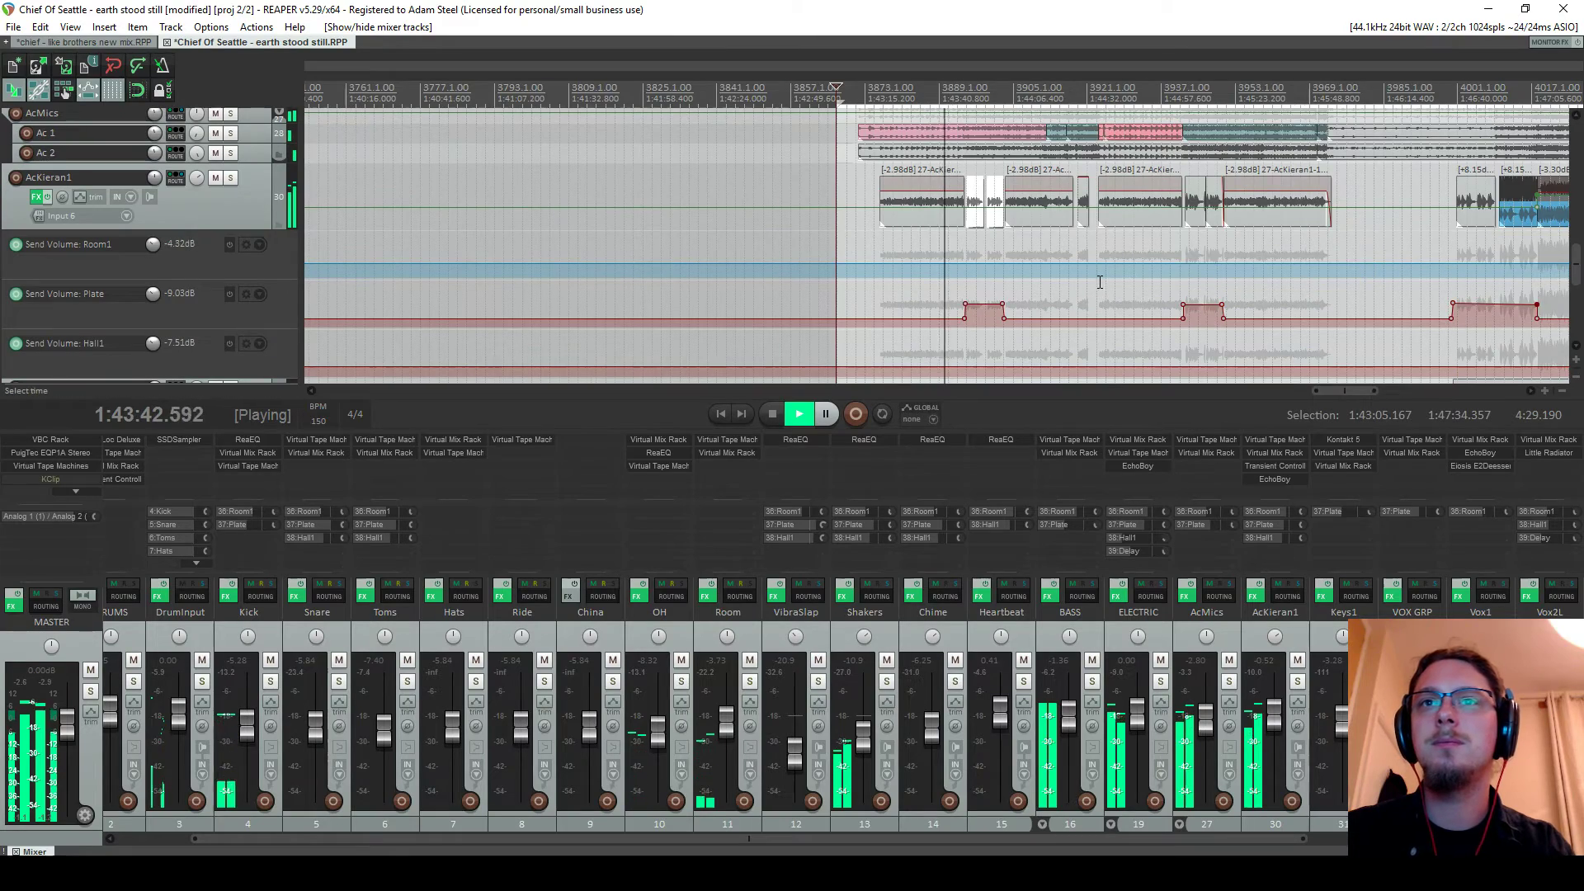
pyautogui.scroll(6, 1295, 252)
pyautogui.moveTo(1575, 287); pyautogui.dragTo(1577, 239)
pyautogui.scroll(-4, 1207, 248)
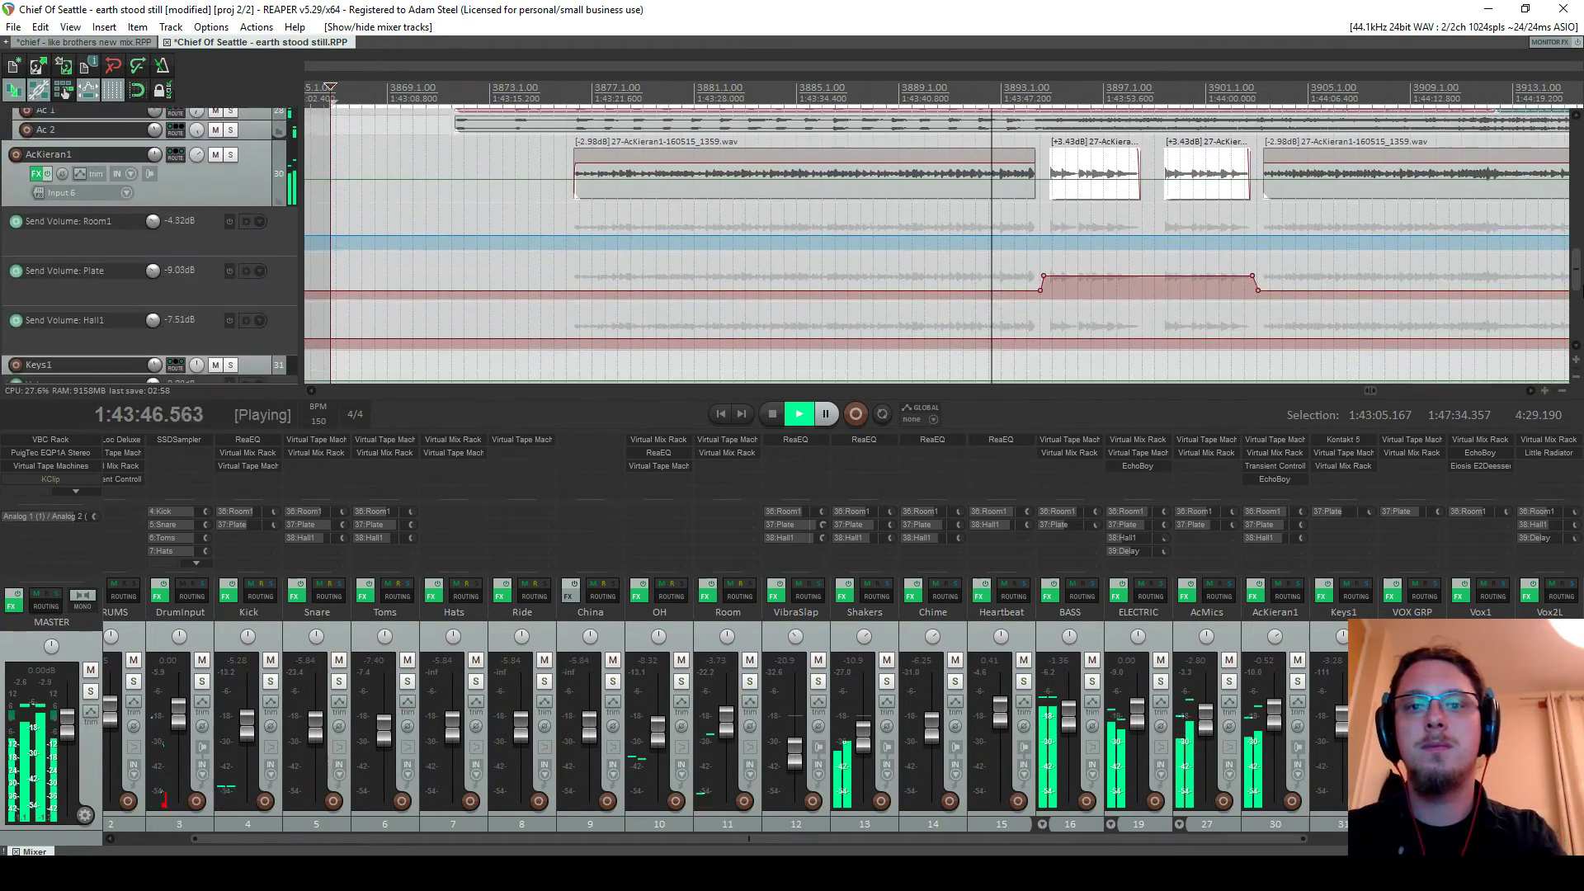
pyautogui.hotkey('ctrl', 'm')
pyautogui.scroll(5, 1207, 384)
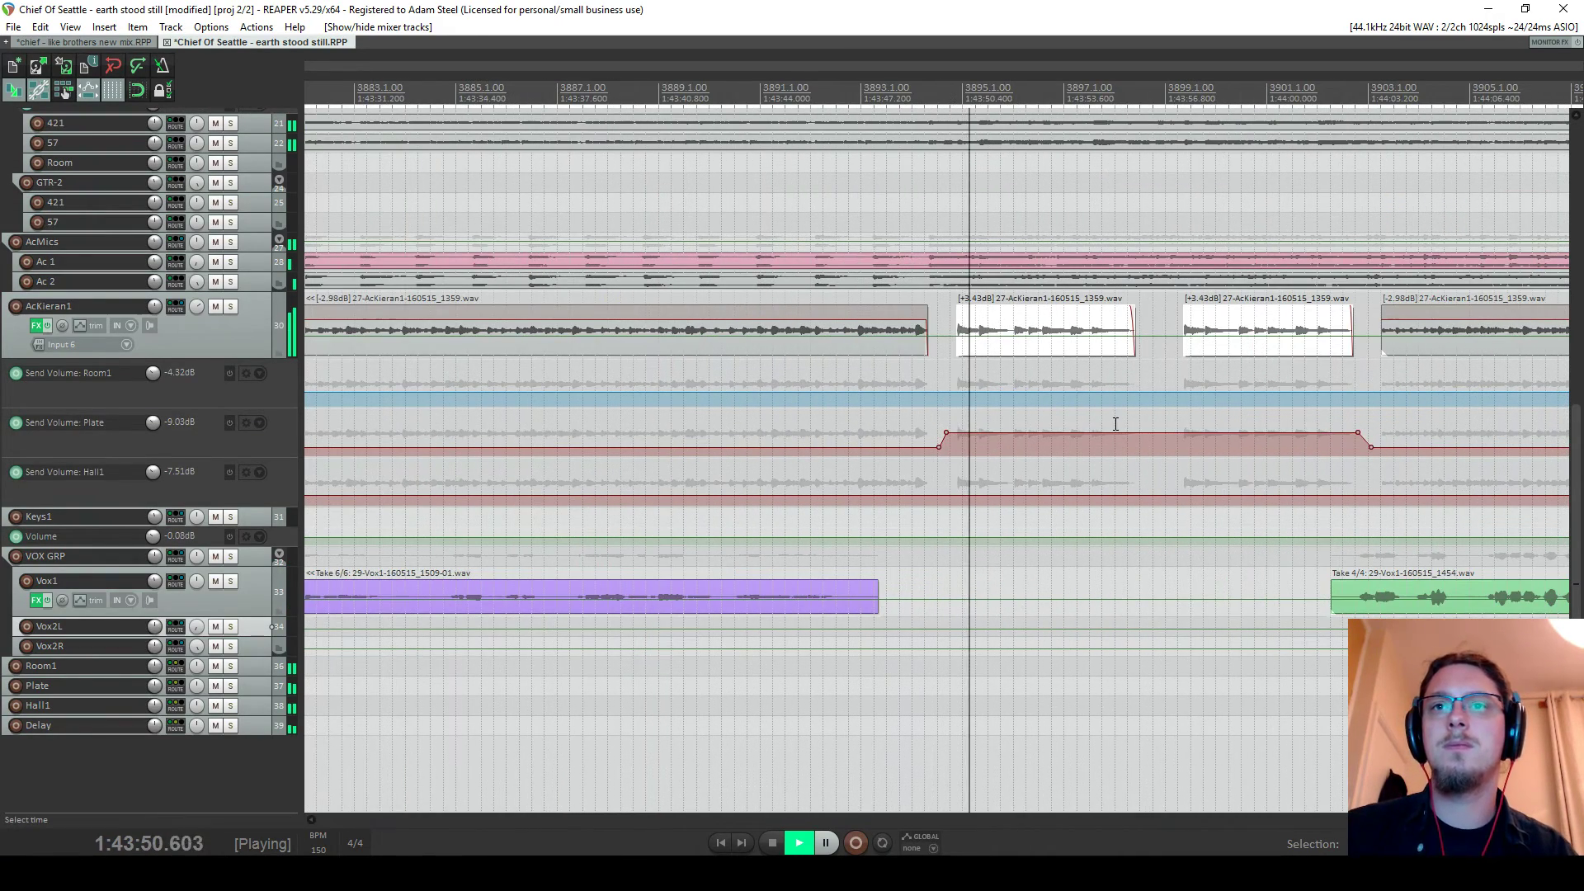
pyautogui.moveTo(1054, 432); pyautogui.dragTo(1057, 440)
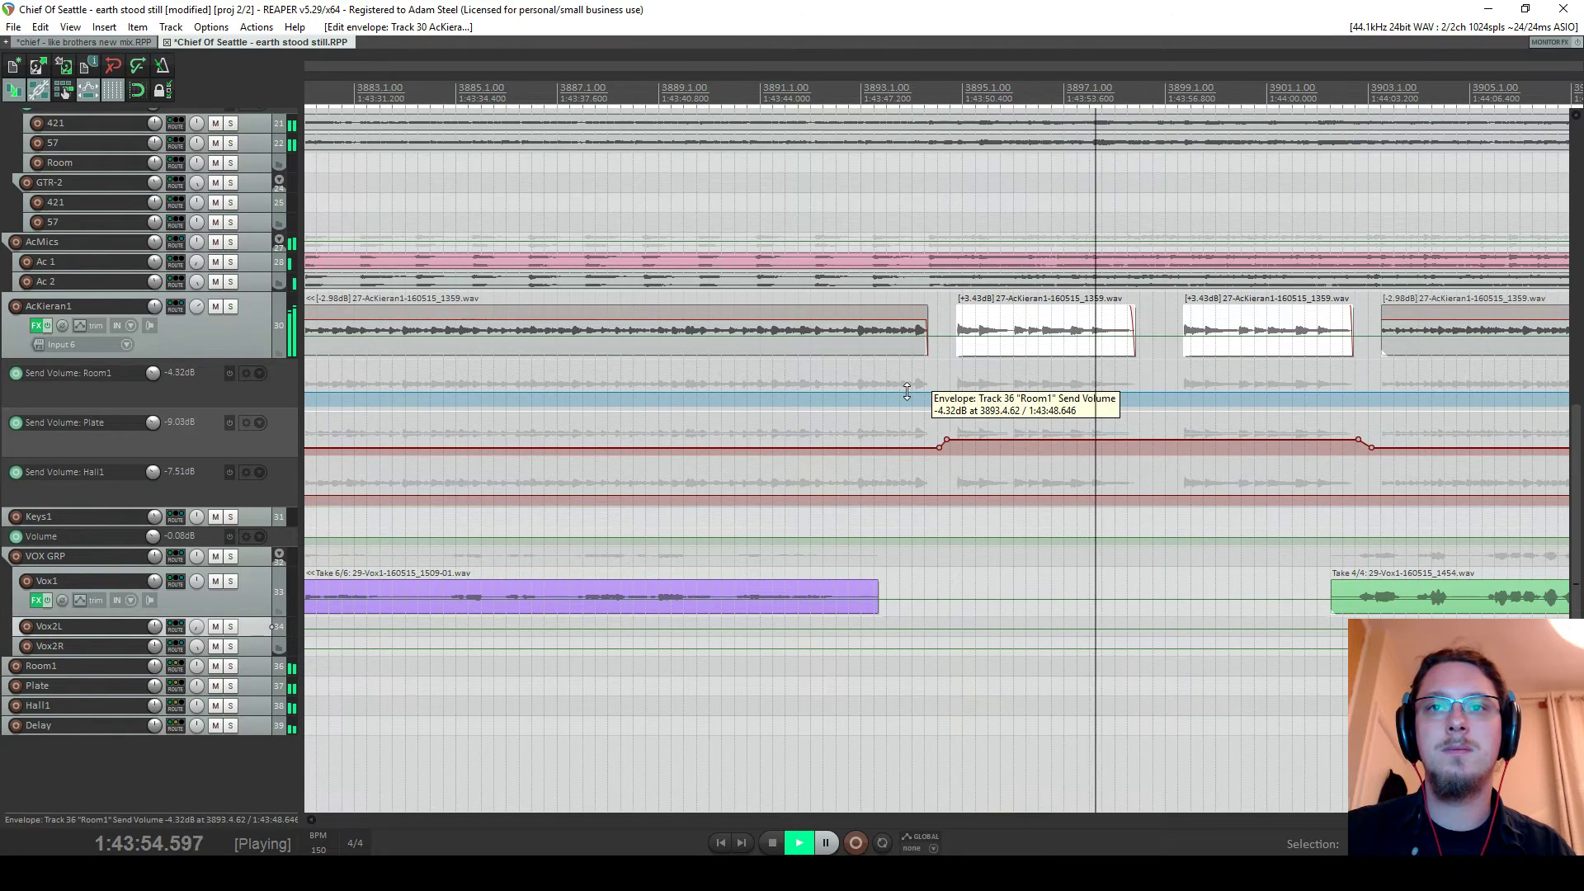
# Lower the flat Room1 send volume envelope on the AcKieran1 track to -6.23 dB
pyautogui.moveTo(908, 392); pyautogui.dragTo(909, 395)
pyautogui.scroll(-5, 1007, 400)
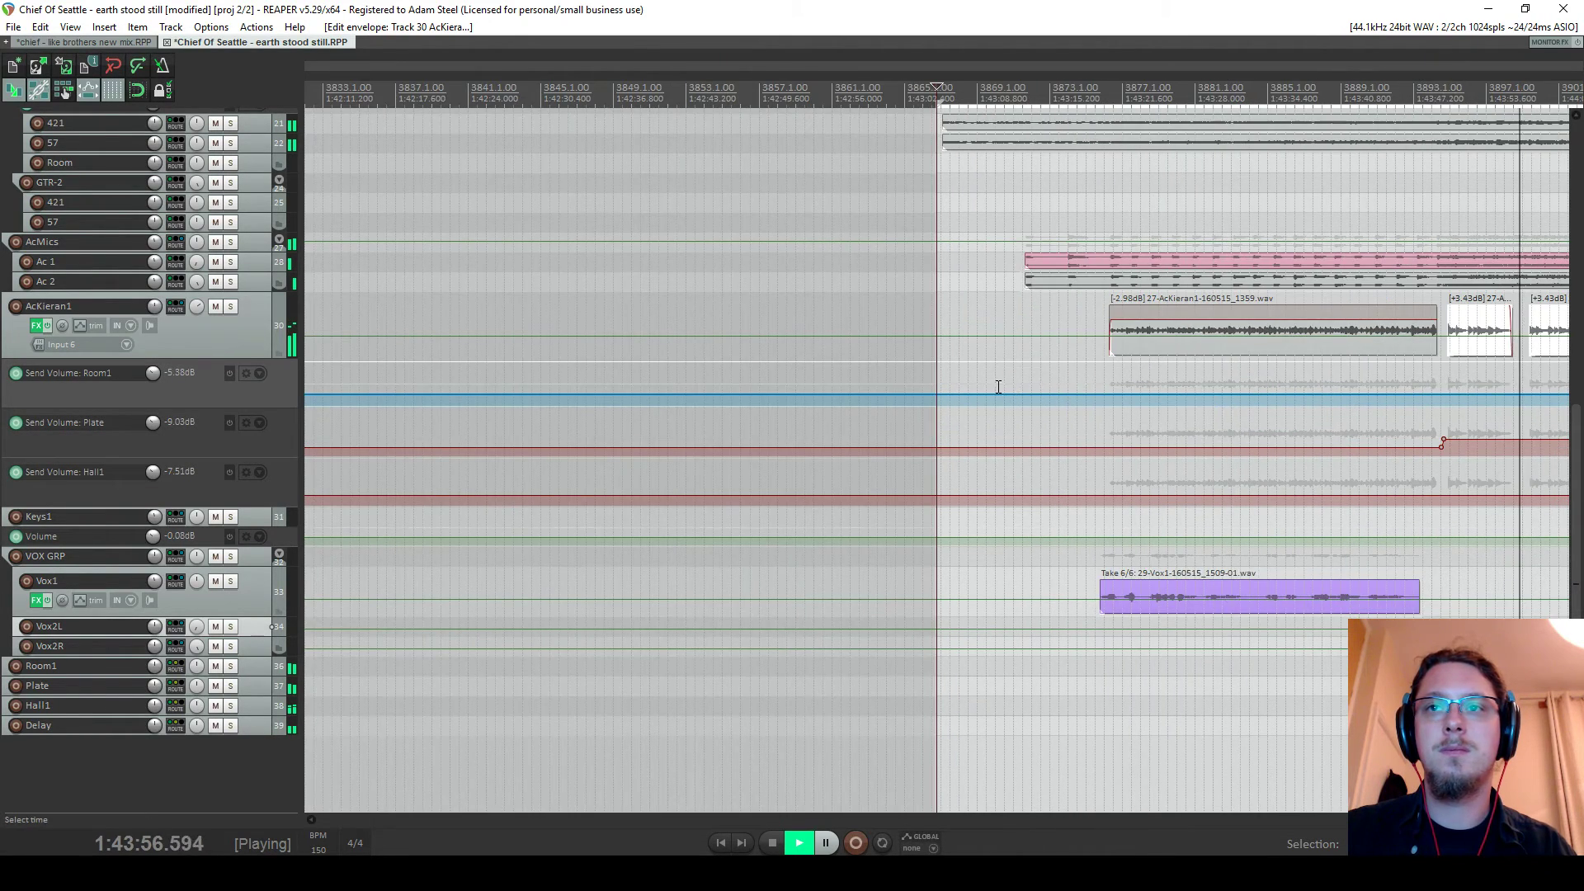
pyautogui.hscroll(5, 899, 398)
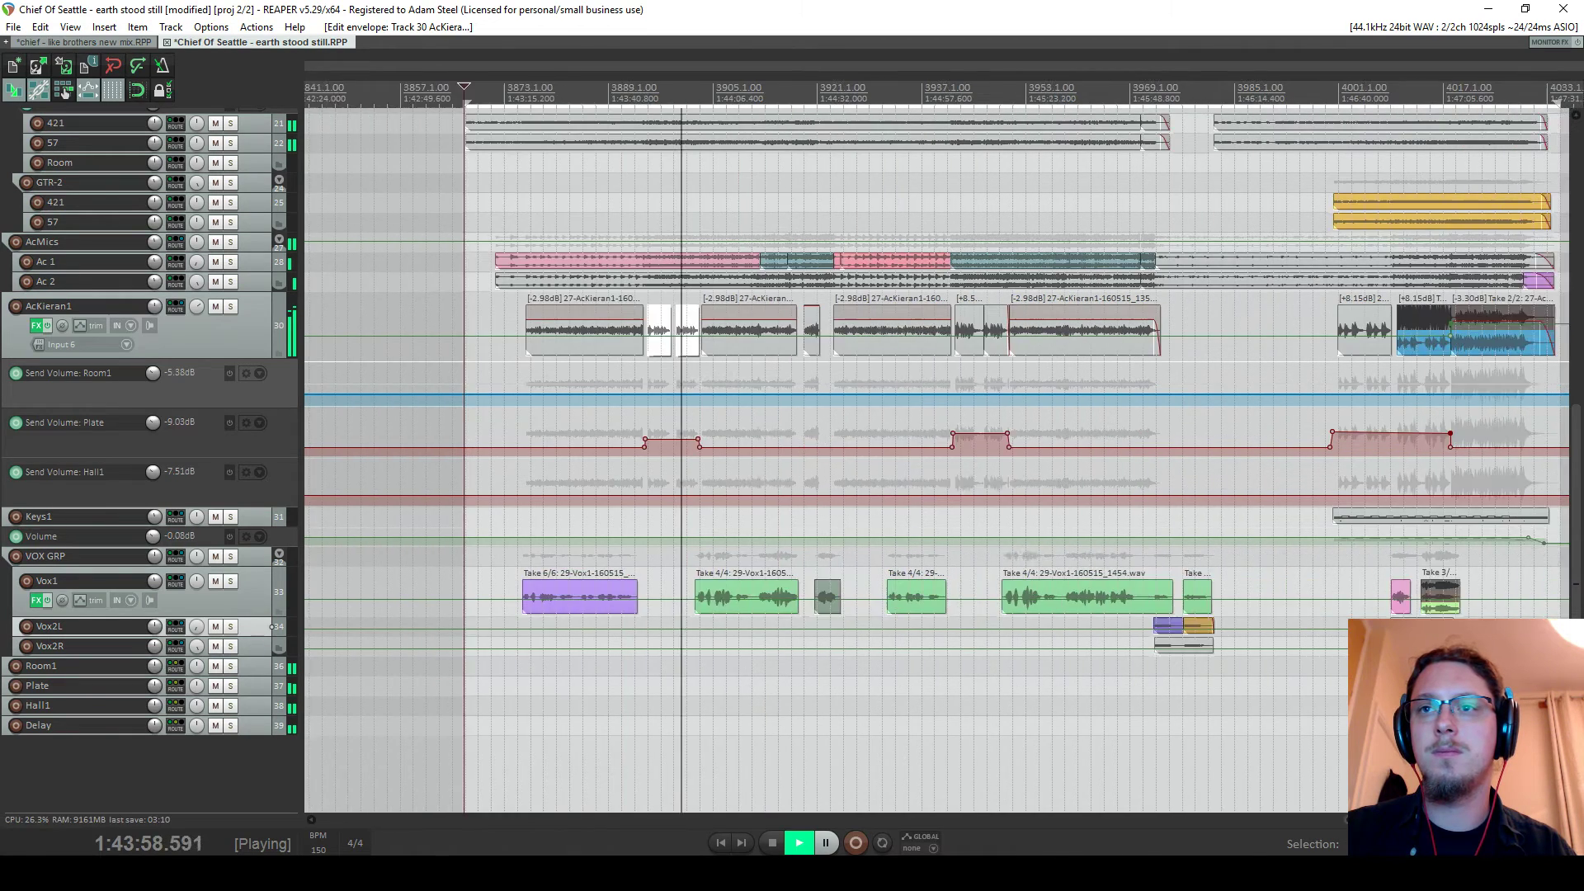
pyautogui.moveTo(809, 395); pyautogui.dragTo(492, 388)
pyautogui.scroll(-2, 493, 386)
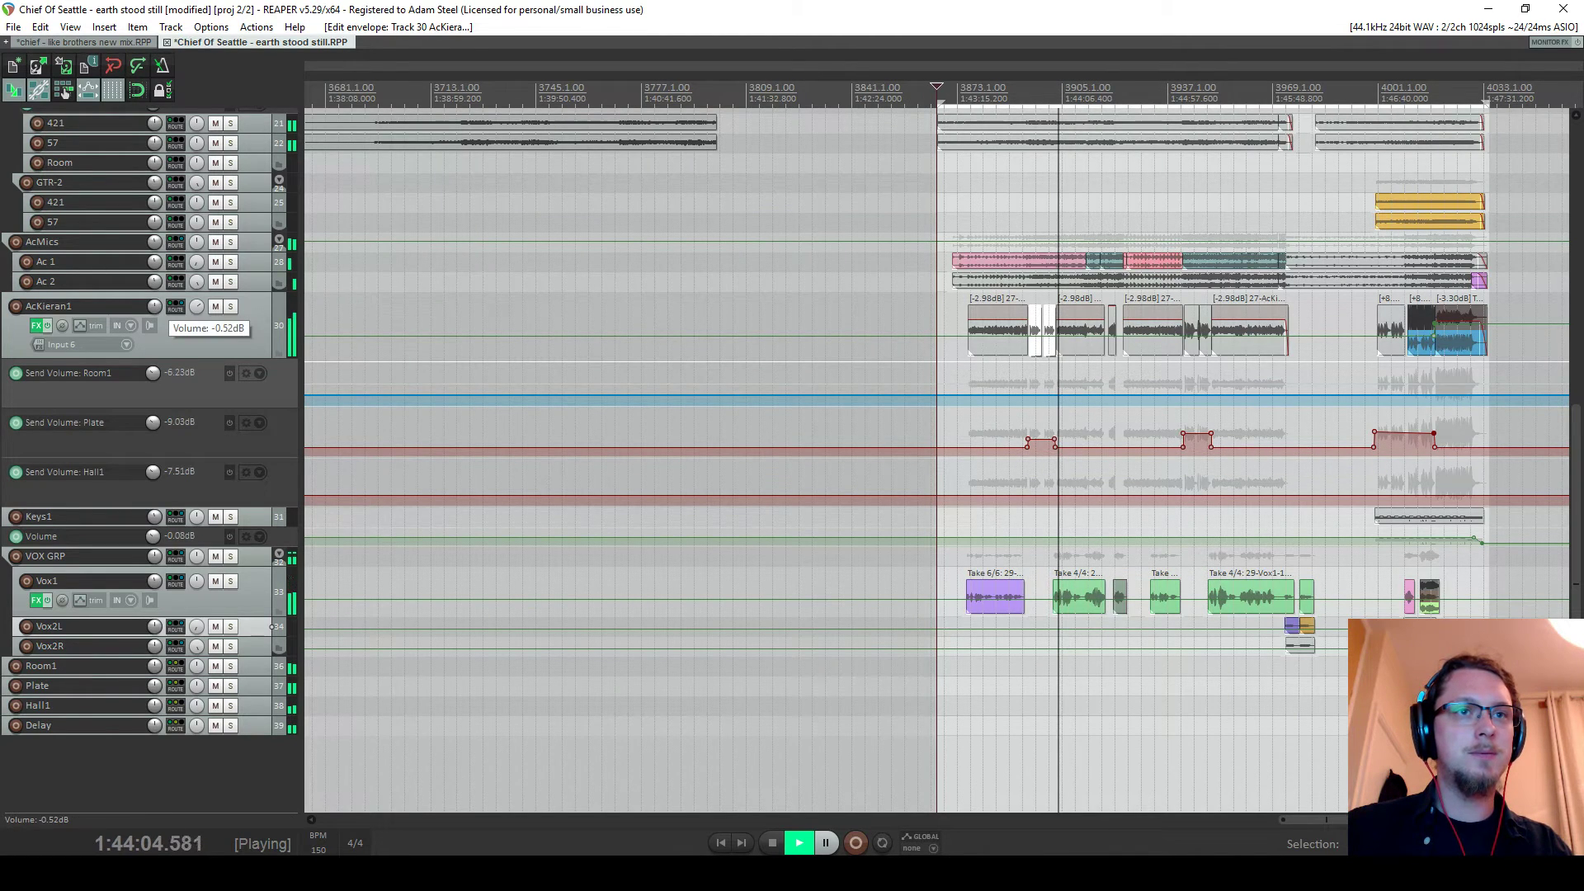
# Adjust the AcKieran1 track's overall volume while the song plays
pyautogui.scroll(-2, 154, 306)
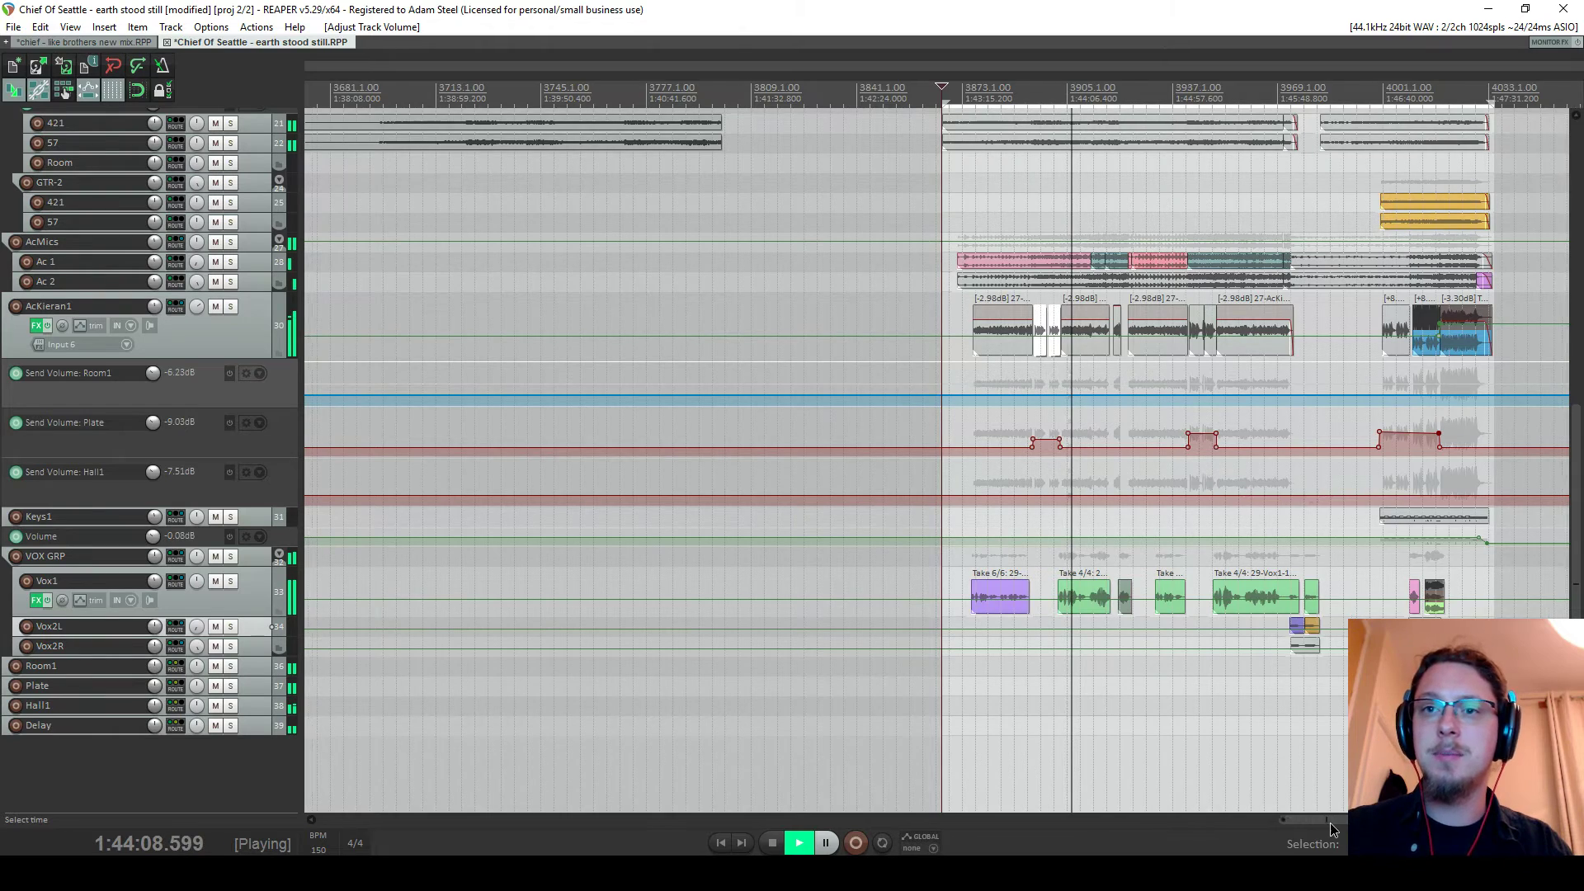
pyautogui.hscroll(5, 1288, 778)
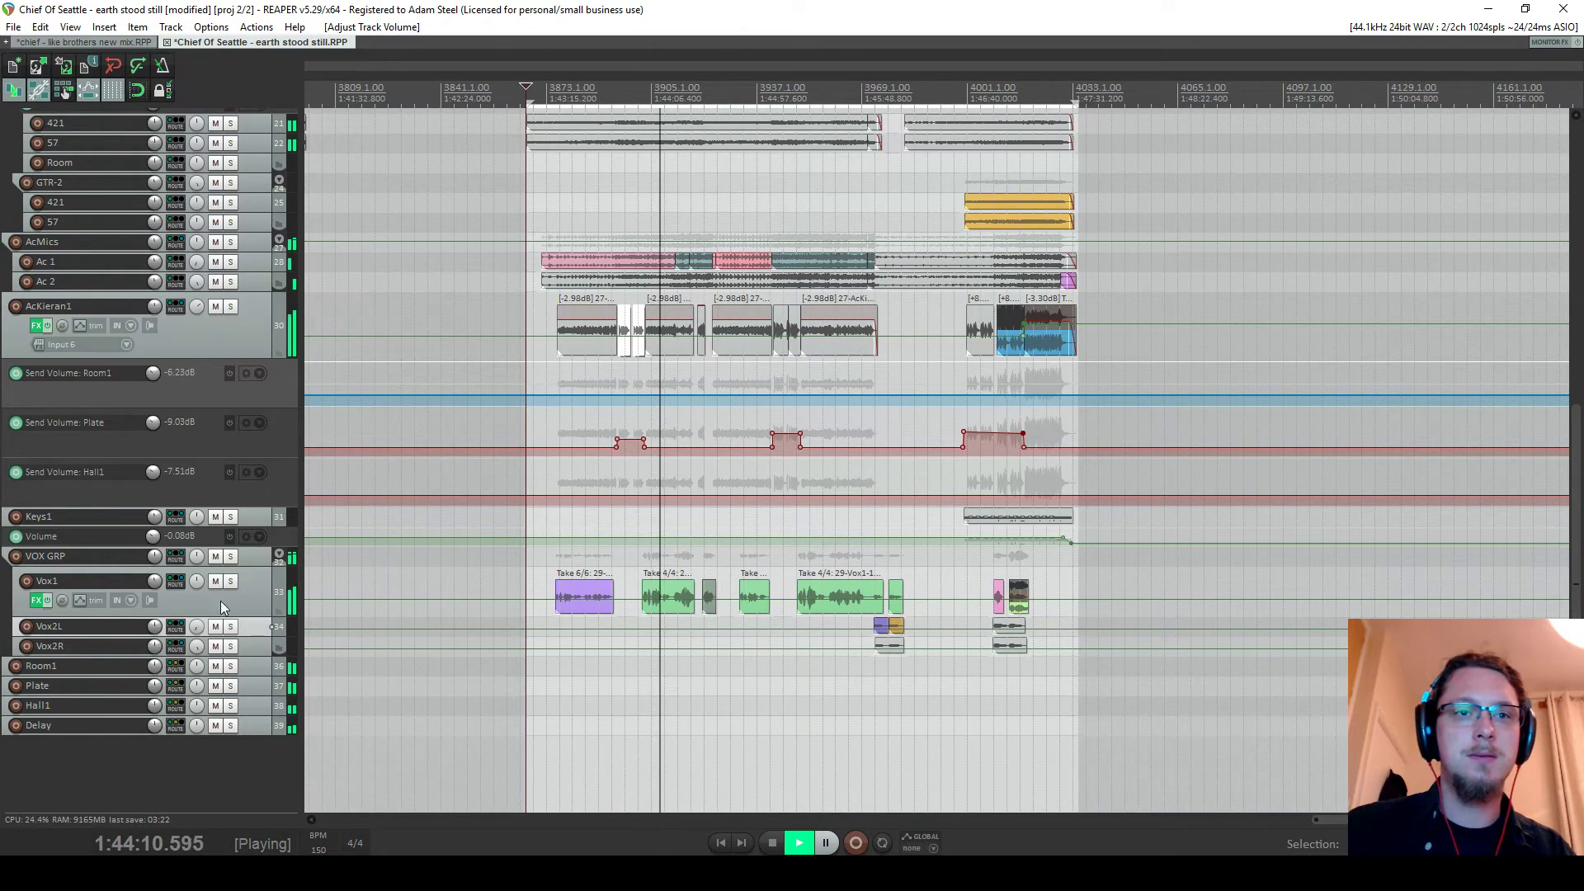
pyautogui.scroll(-1, 155, 580)
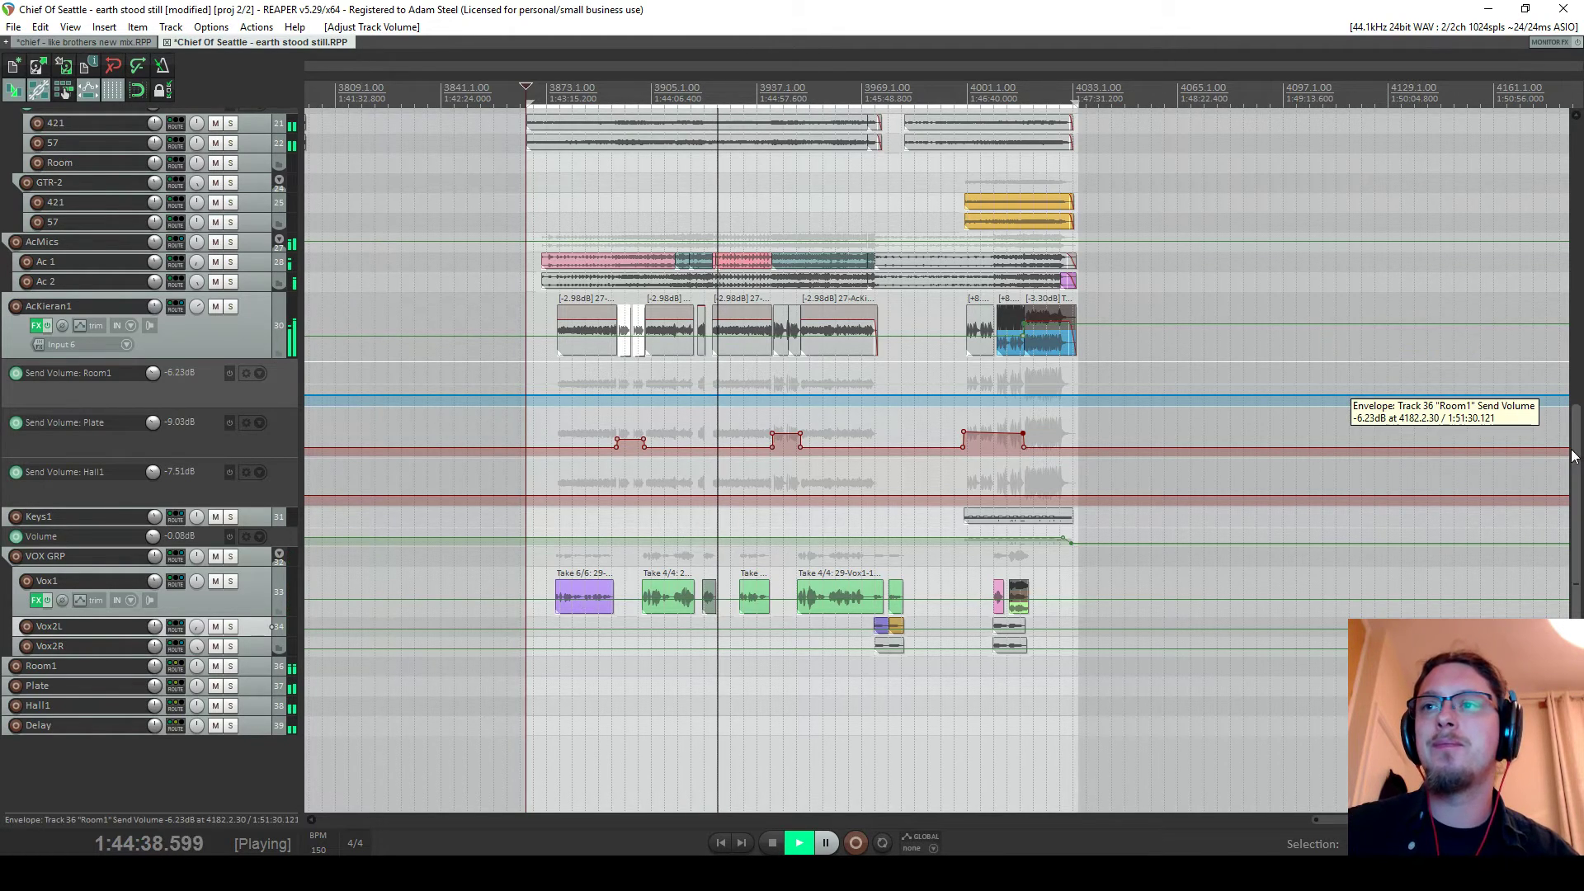
# Examine the drum, percussion, guitar and vocal tracks during playback, including the VibraSlap track's volume
pyautogui.moveTo(1574, 453); pyautogui.dragTo(1544, 194)
pyautogui.scroll(5, 689, 355)
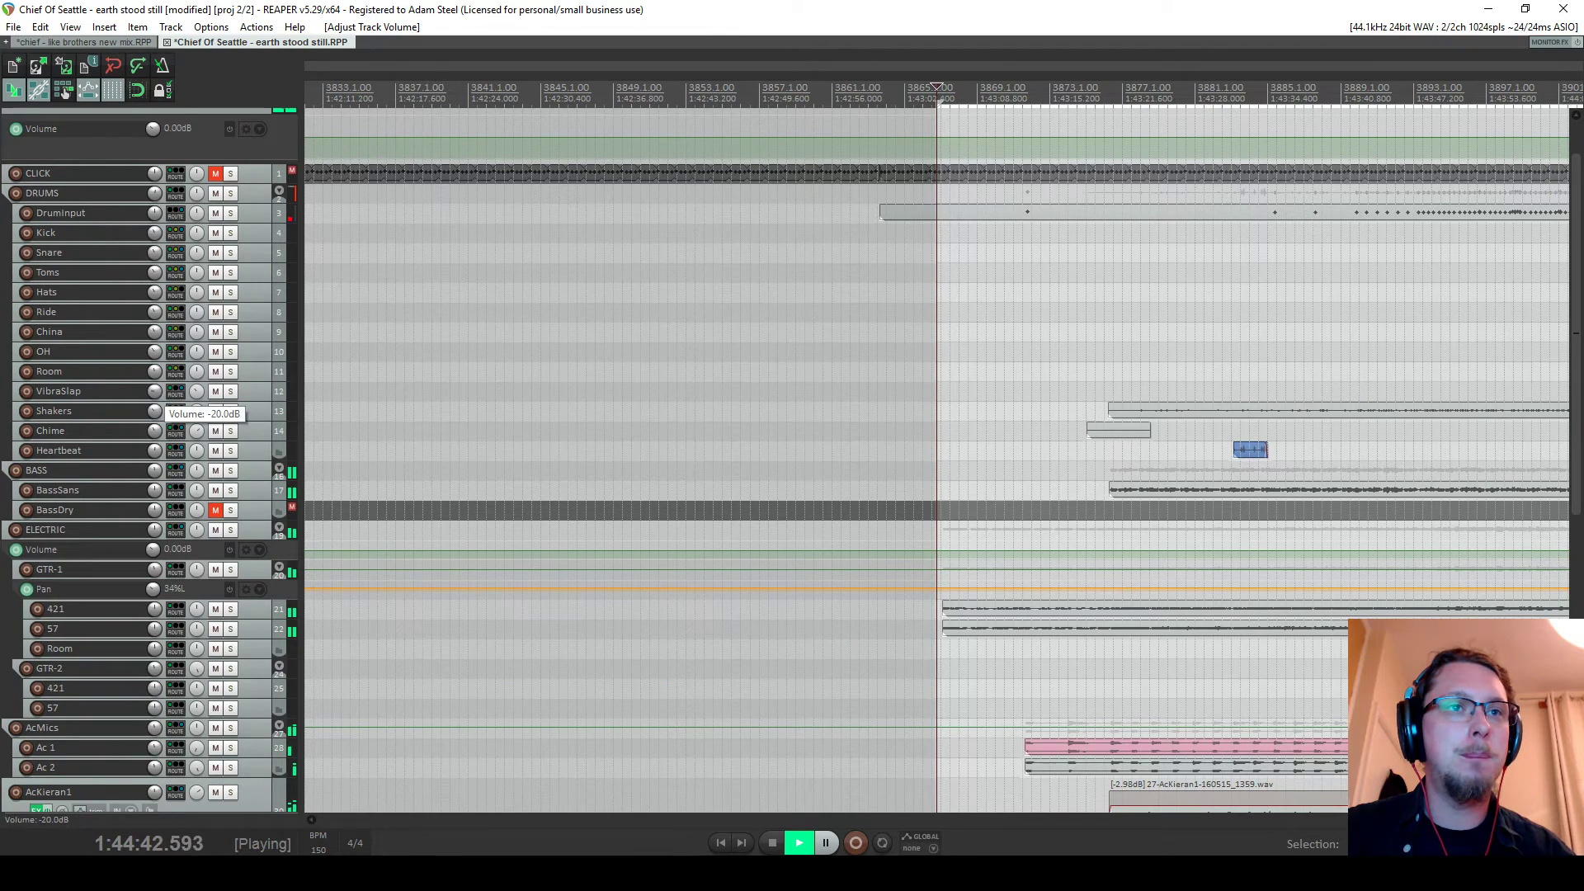
pyautogui.scroll(-5, 384, 395)
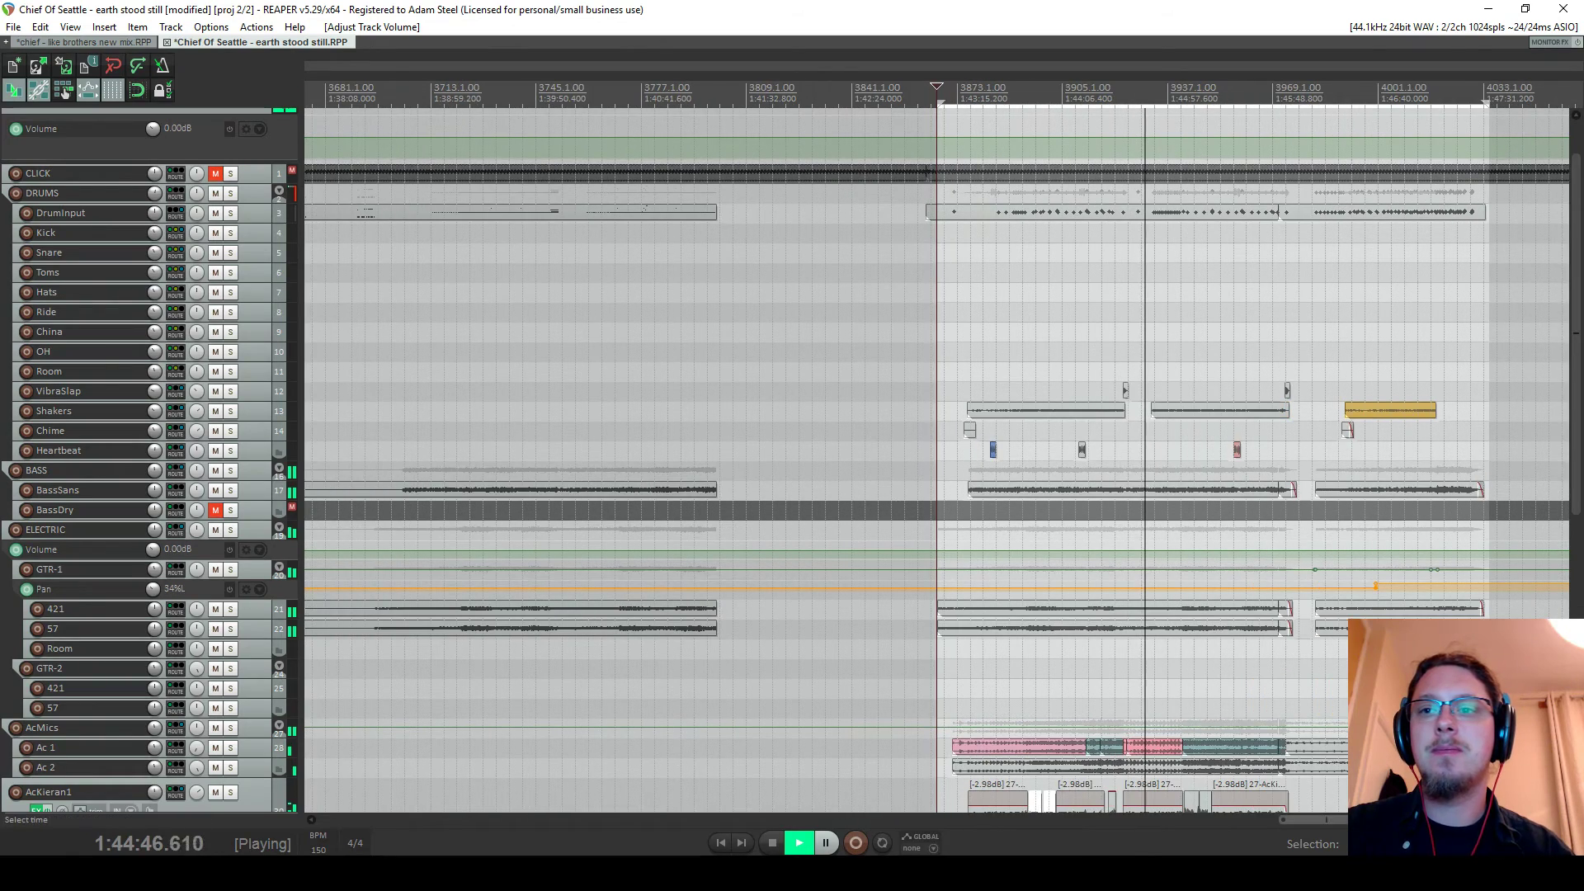
pyautogui.scroll(3, 940, 729)
pyautogui.hscroll(5, 936, 454)
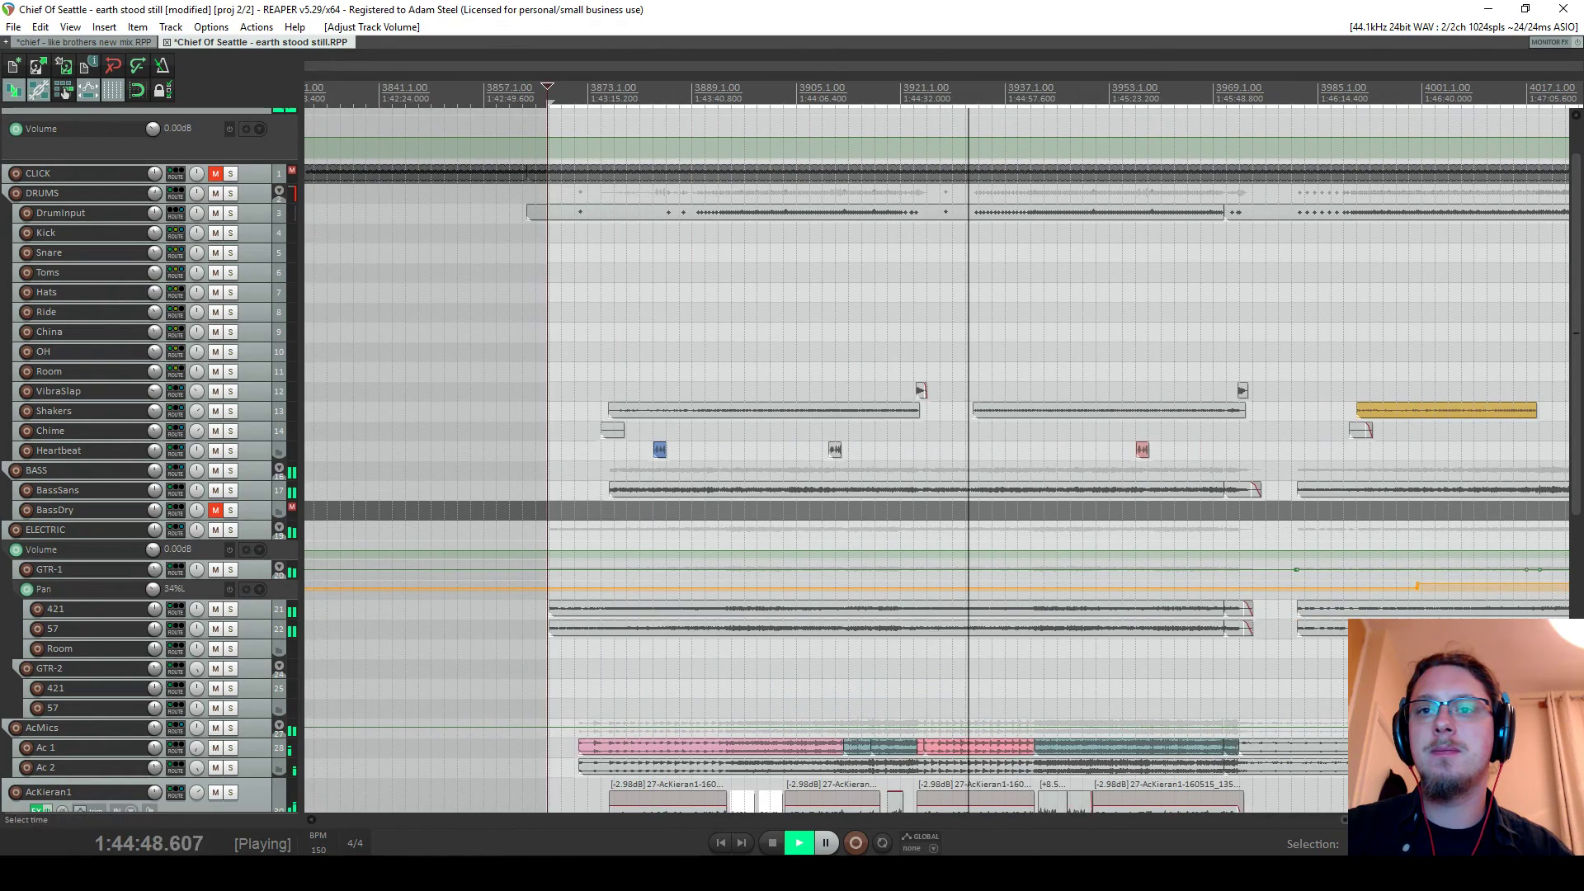
pyautogui.scroll(-8, 936, 454)
pyautogui.scroll(-1, 840, 580)
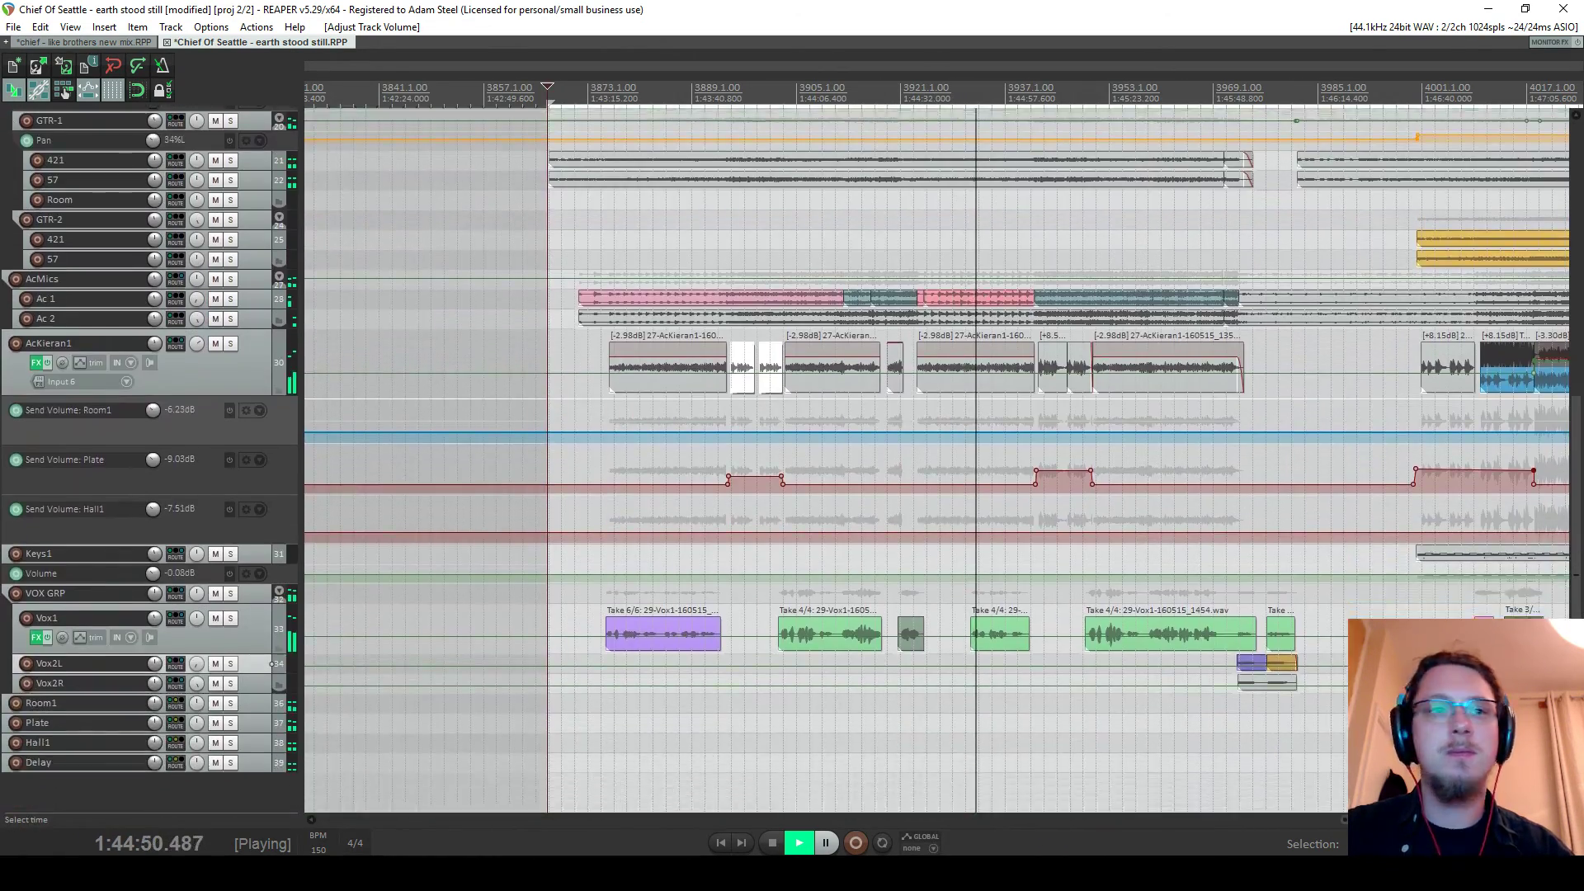
pyautogui.scroll(2, 841, 580)
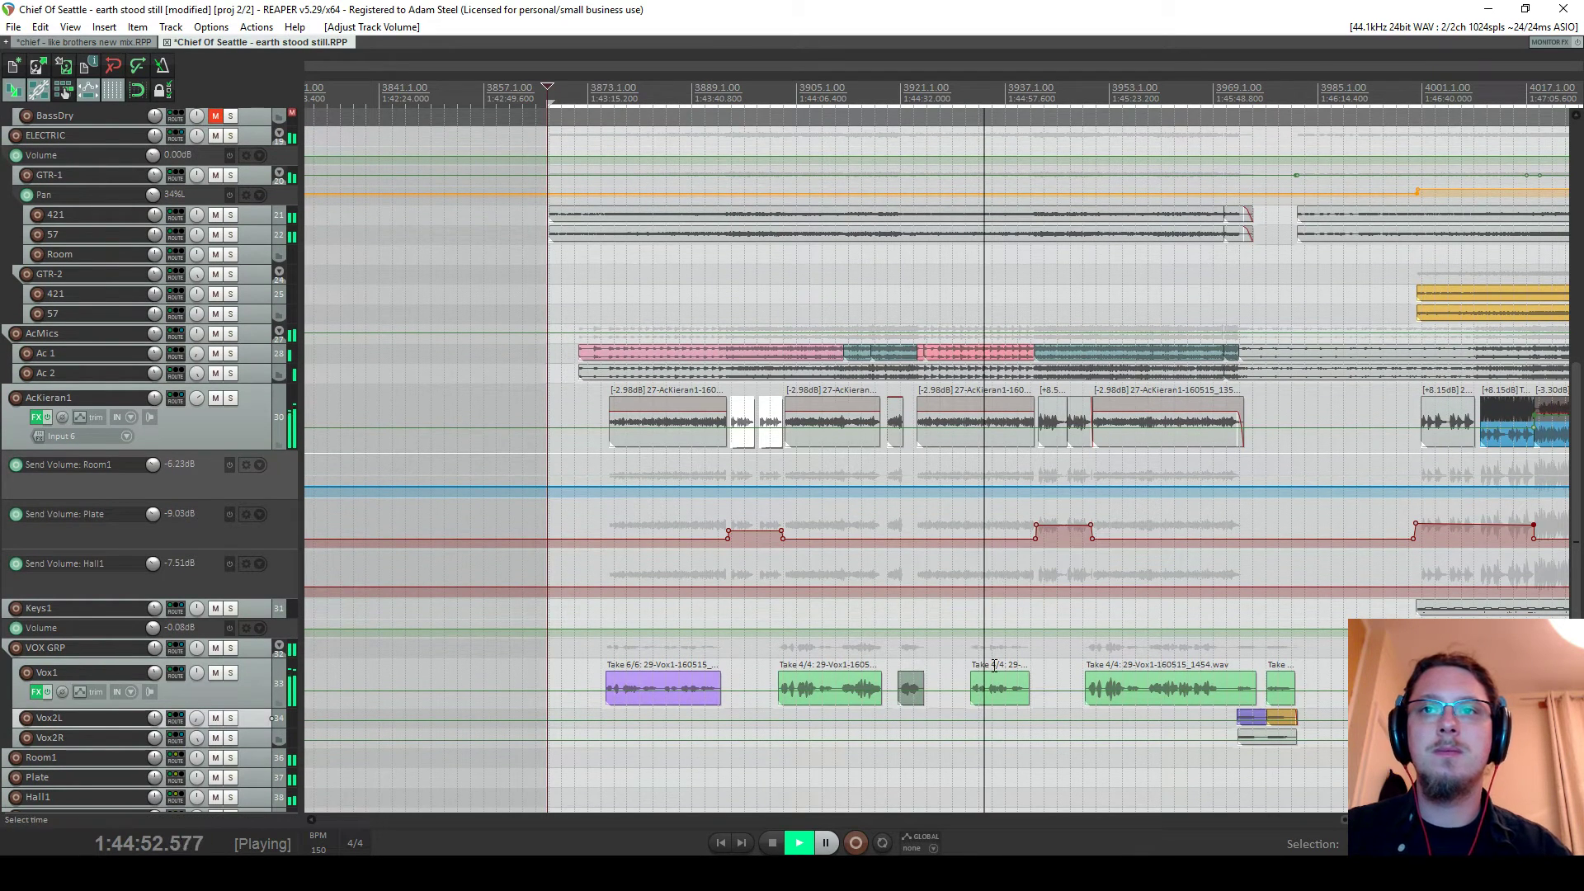
pyautogui.hscroll(5, 710, 528)
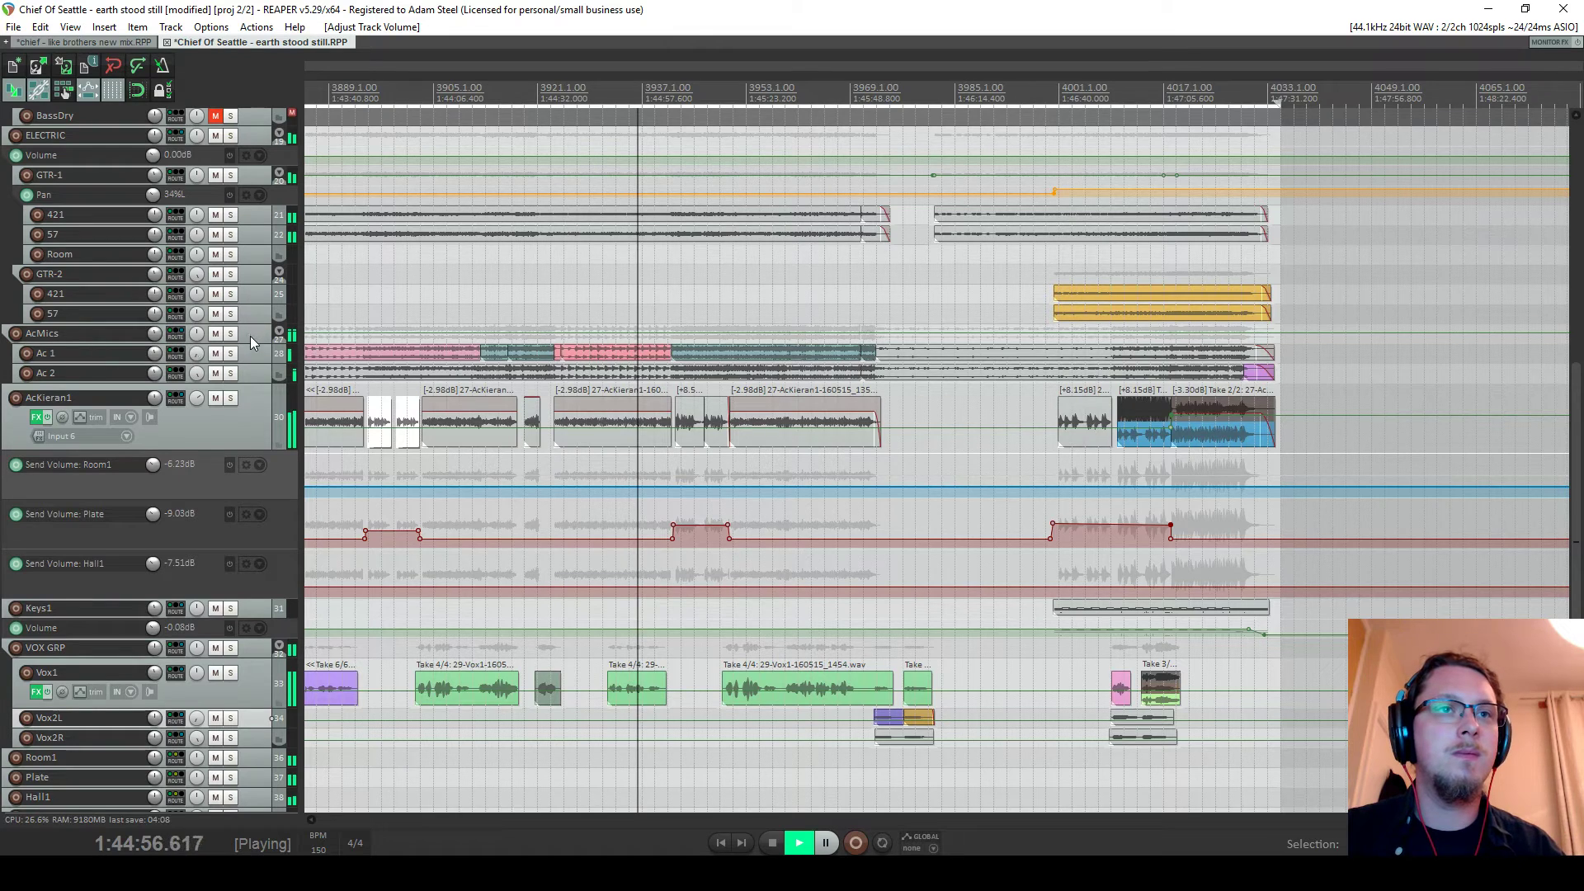
# Increase the AcMics folder track's height and inspect the Virtual Tape Machines and Virtual Mix Rack settings in its effects chain
pyautogui.moveTo(250, 343); pyautogui.dragTo(248, 391)
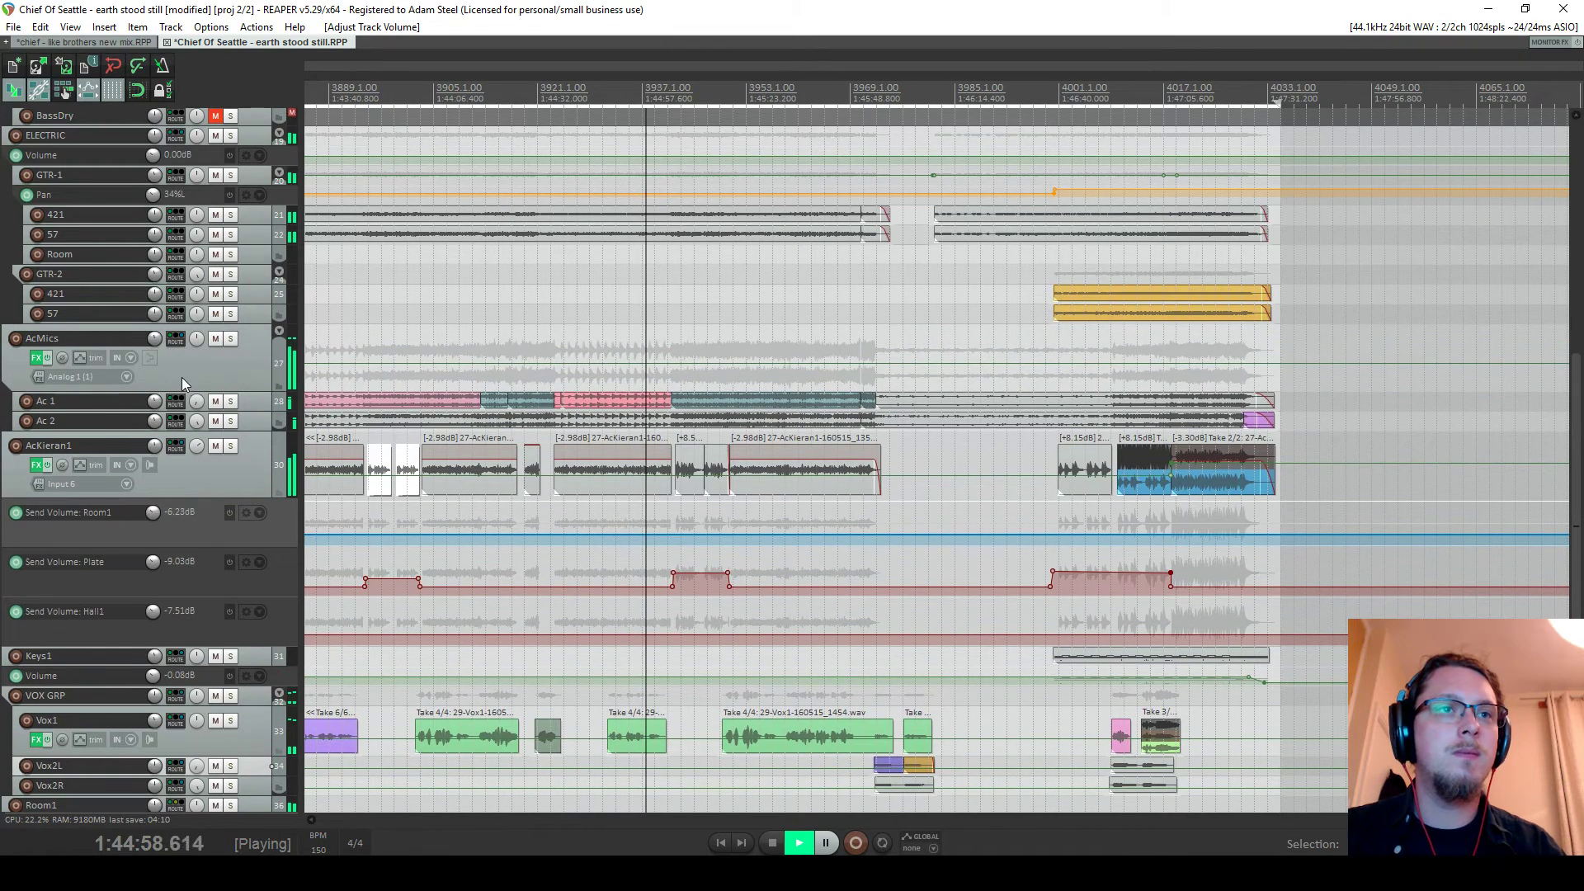
pyautogui.click(36, 358)
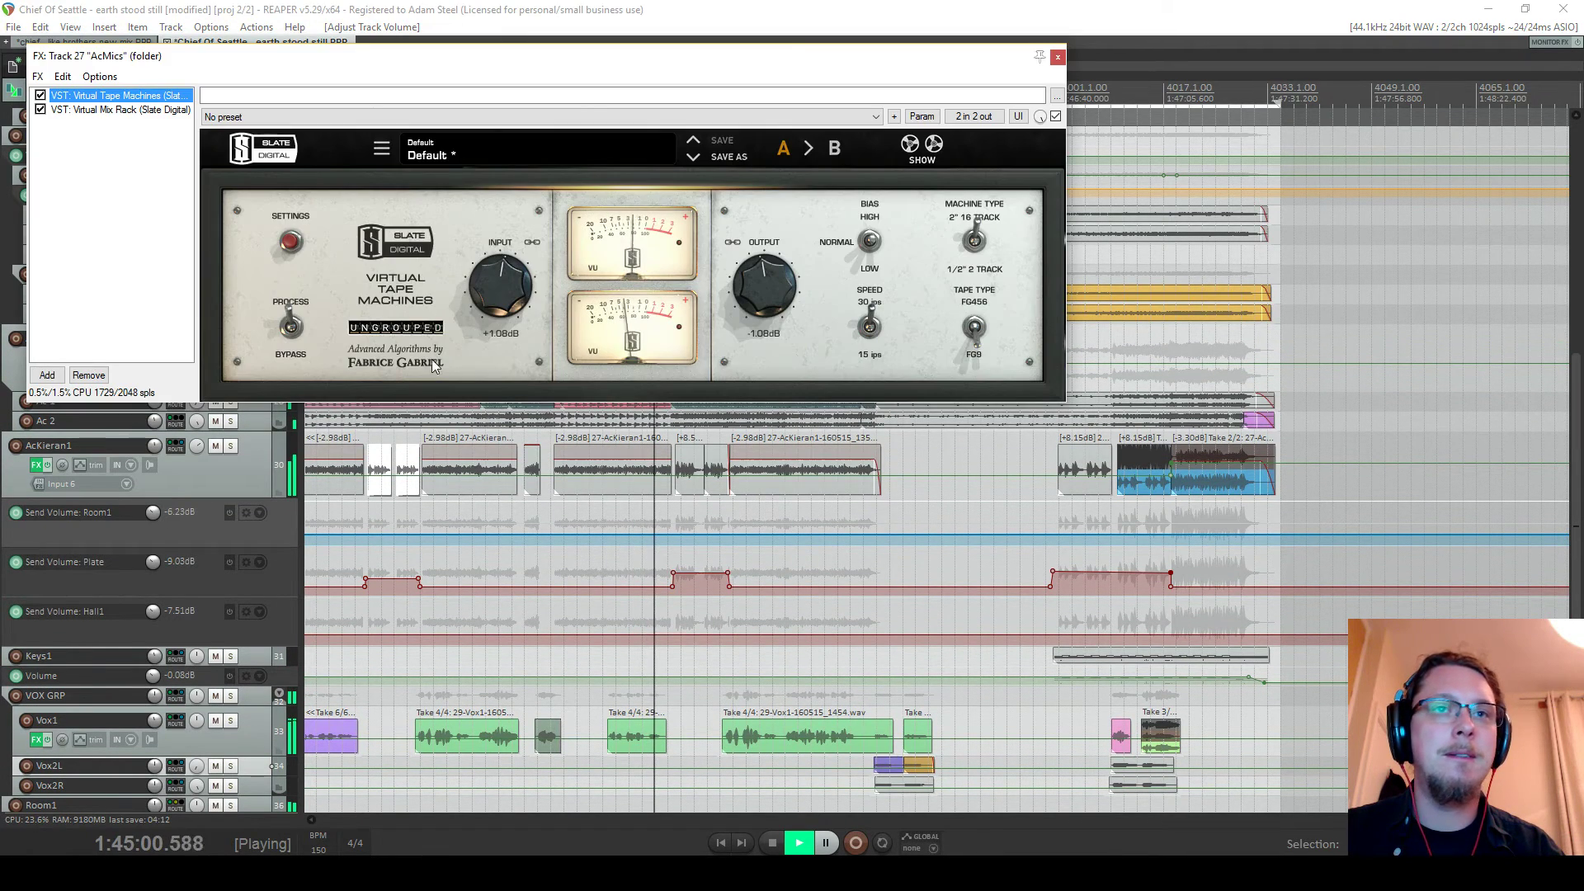
pyautogui.click(79, 112)
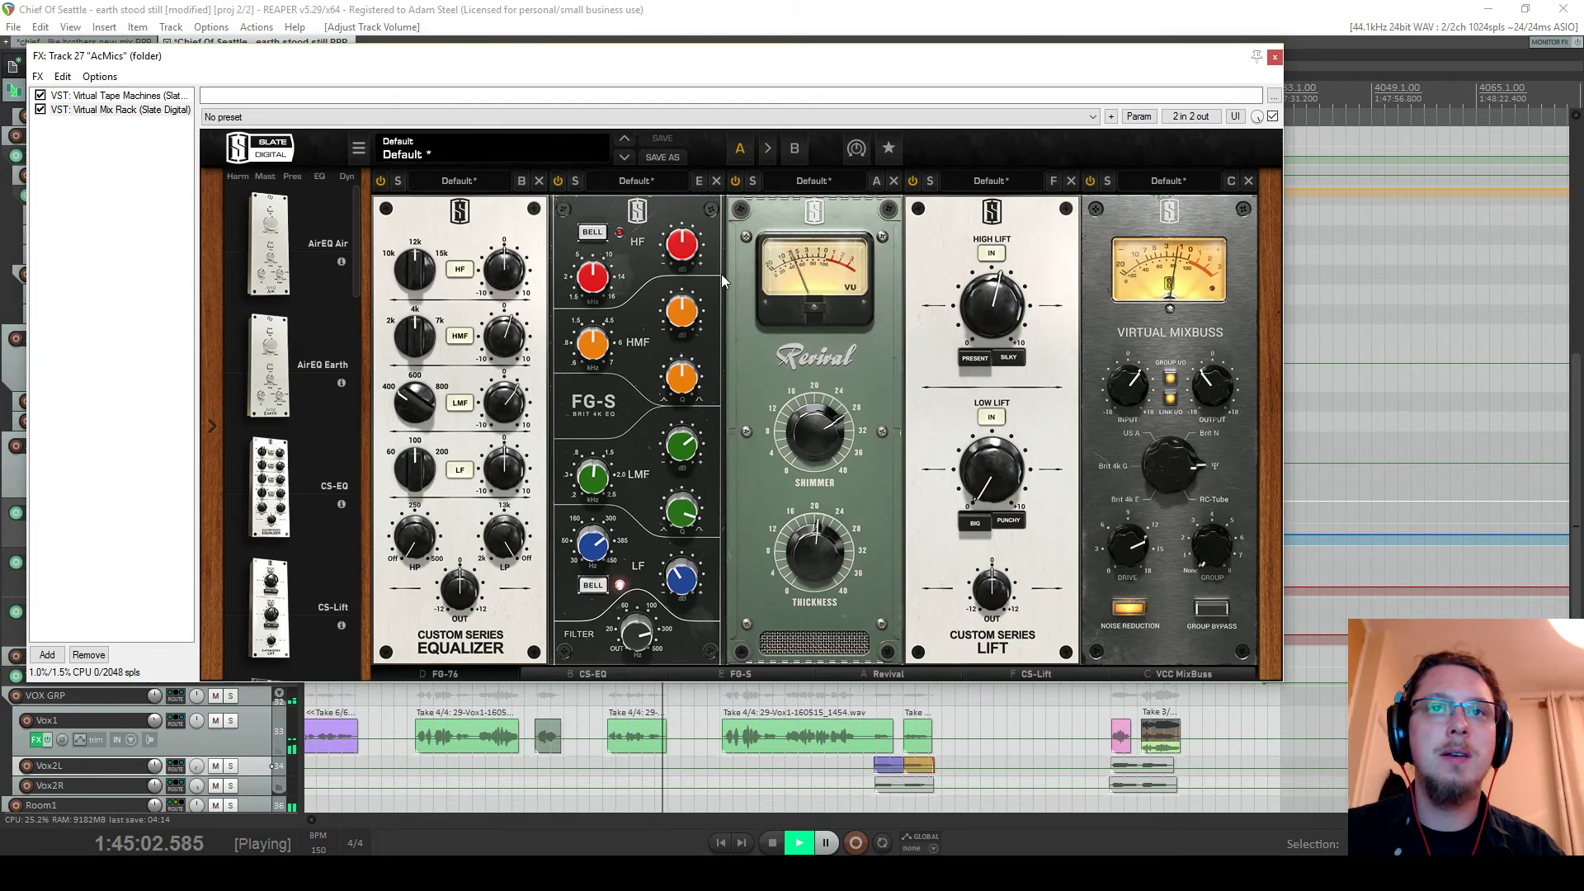
pyautogui.moveTo(990, 328)
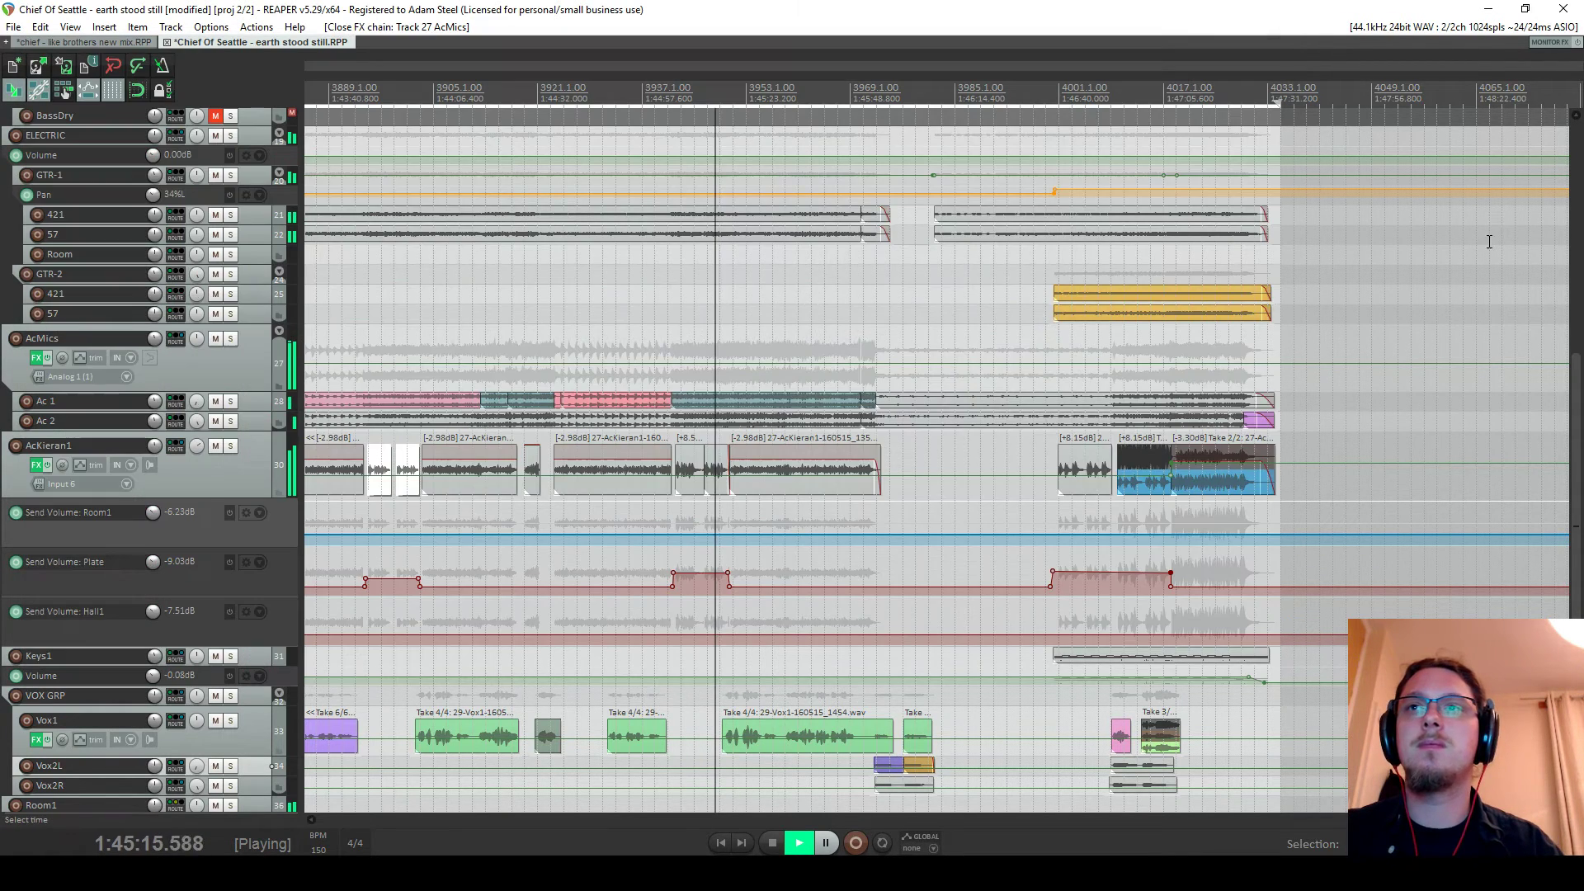
pyautogui.press('Escape')
# Reduce AcKieran1's item gain to +3.24 dB on the two short mid-song items and +3.43 dB on the first two items of the ending
pyautogui.moveTo(1576, 467); pyautogui.dragTo(1576, 602)
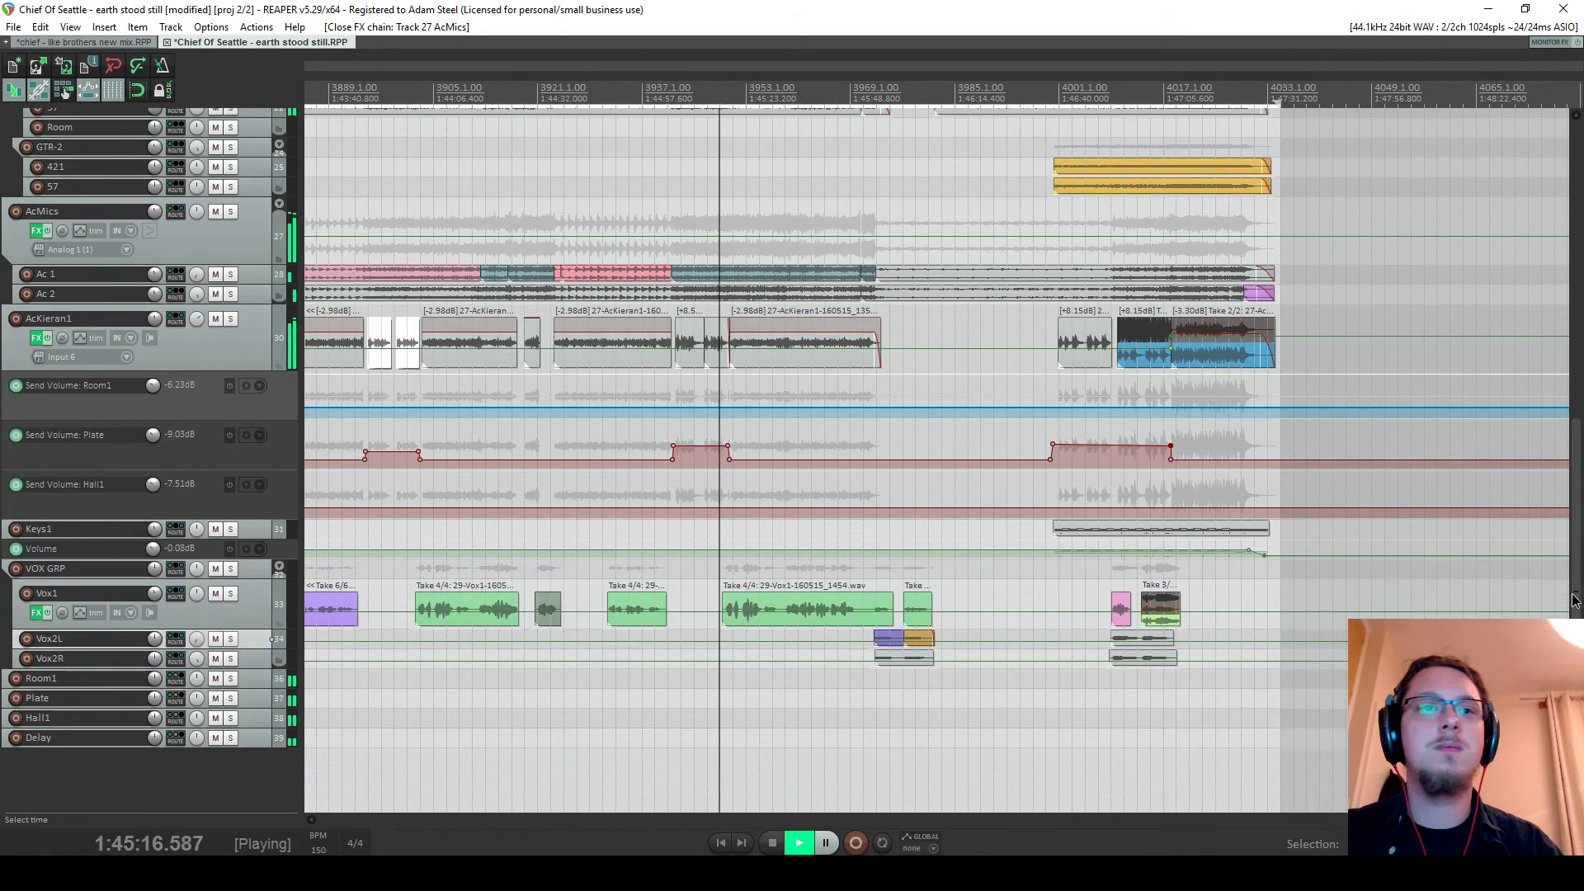
pyautogui.click(714, 368)
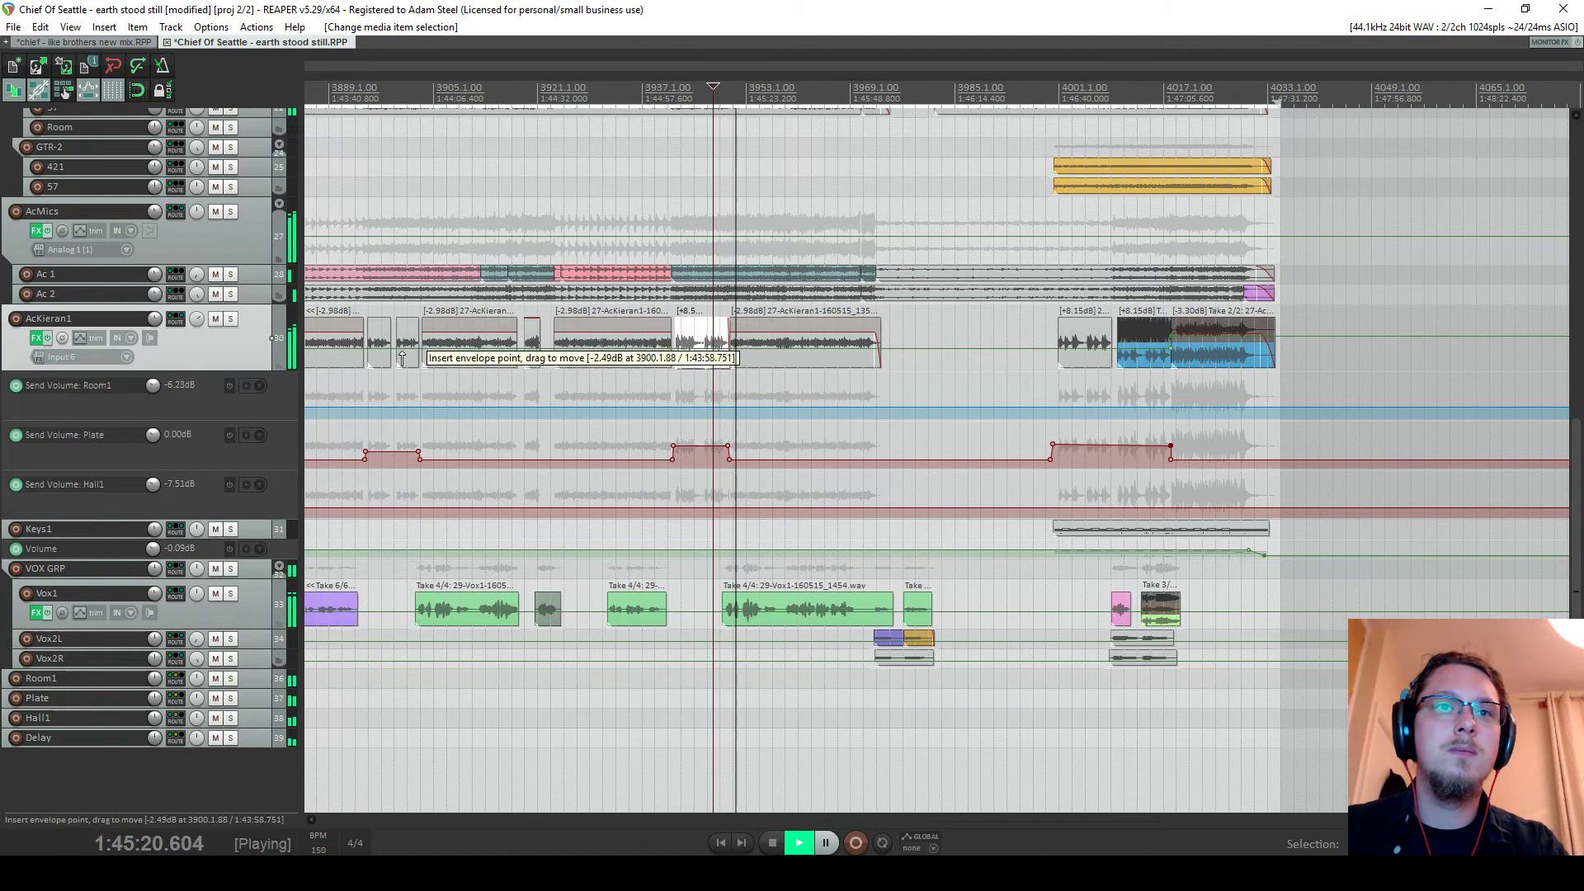
pyautogui.scroll(2, 483, 330)
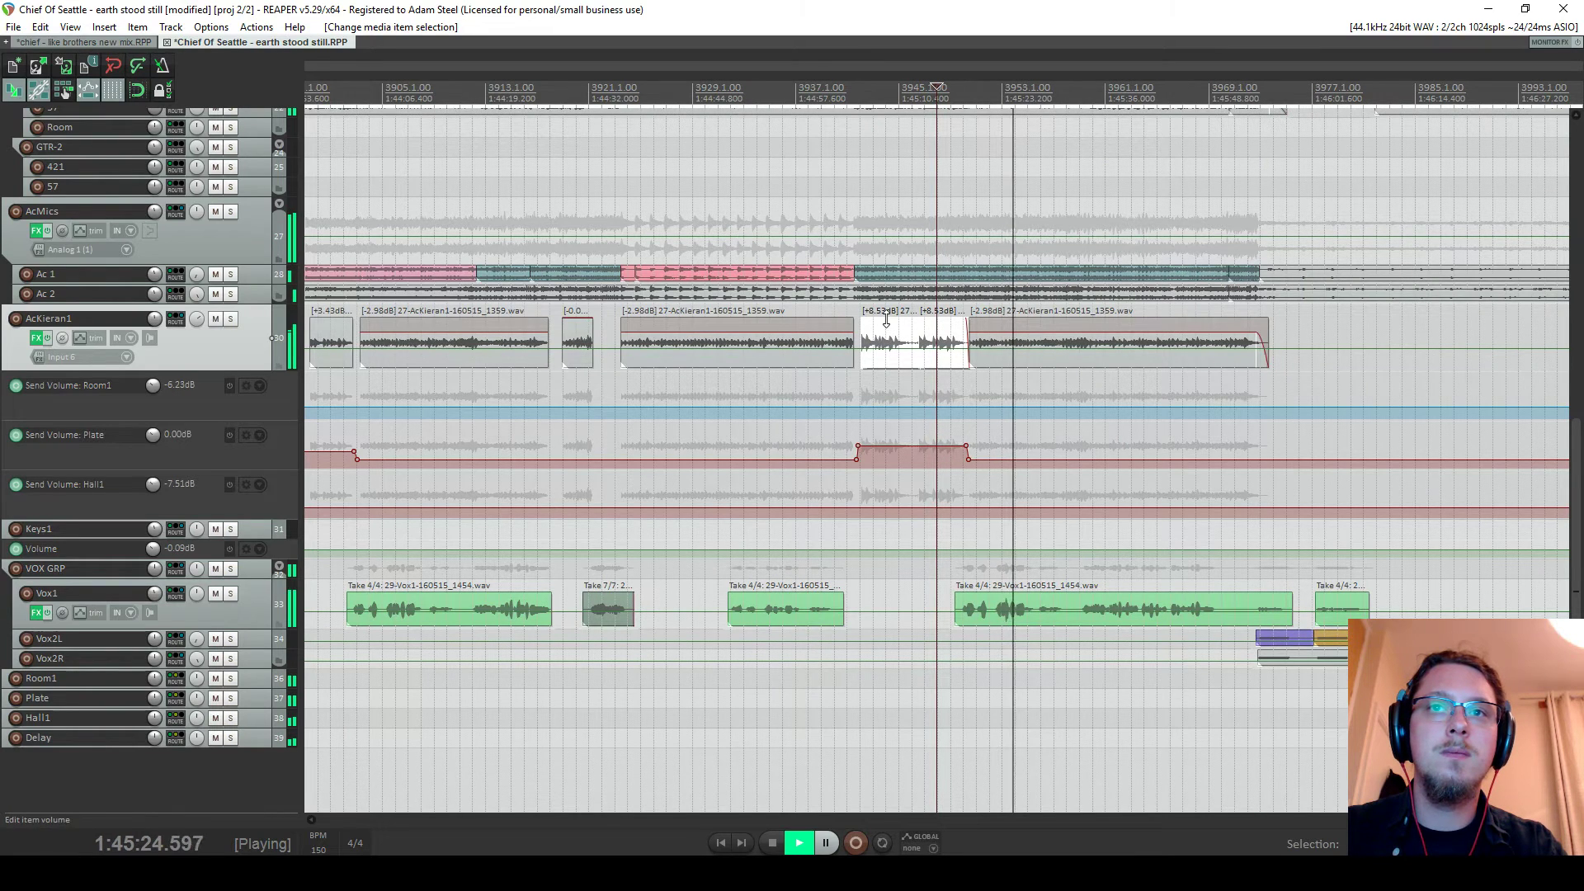
pyautogui.moveTo(887, 320); pyautogui.dragTo(892, 371)
pyautogui.scroll(-2, 1148, 345)
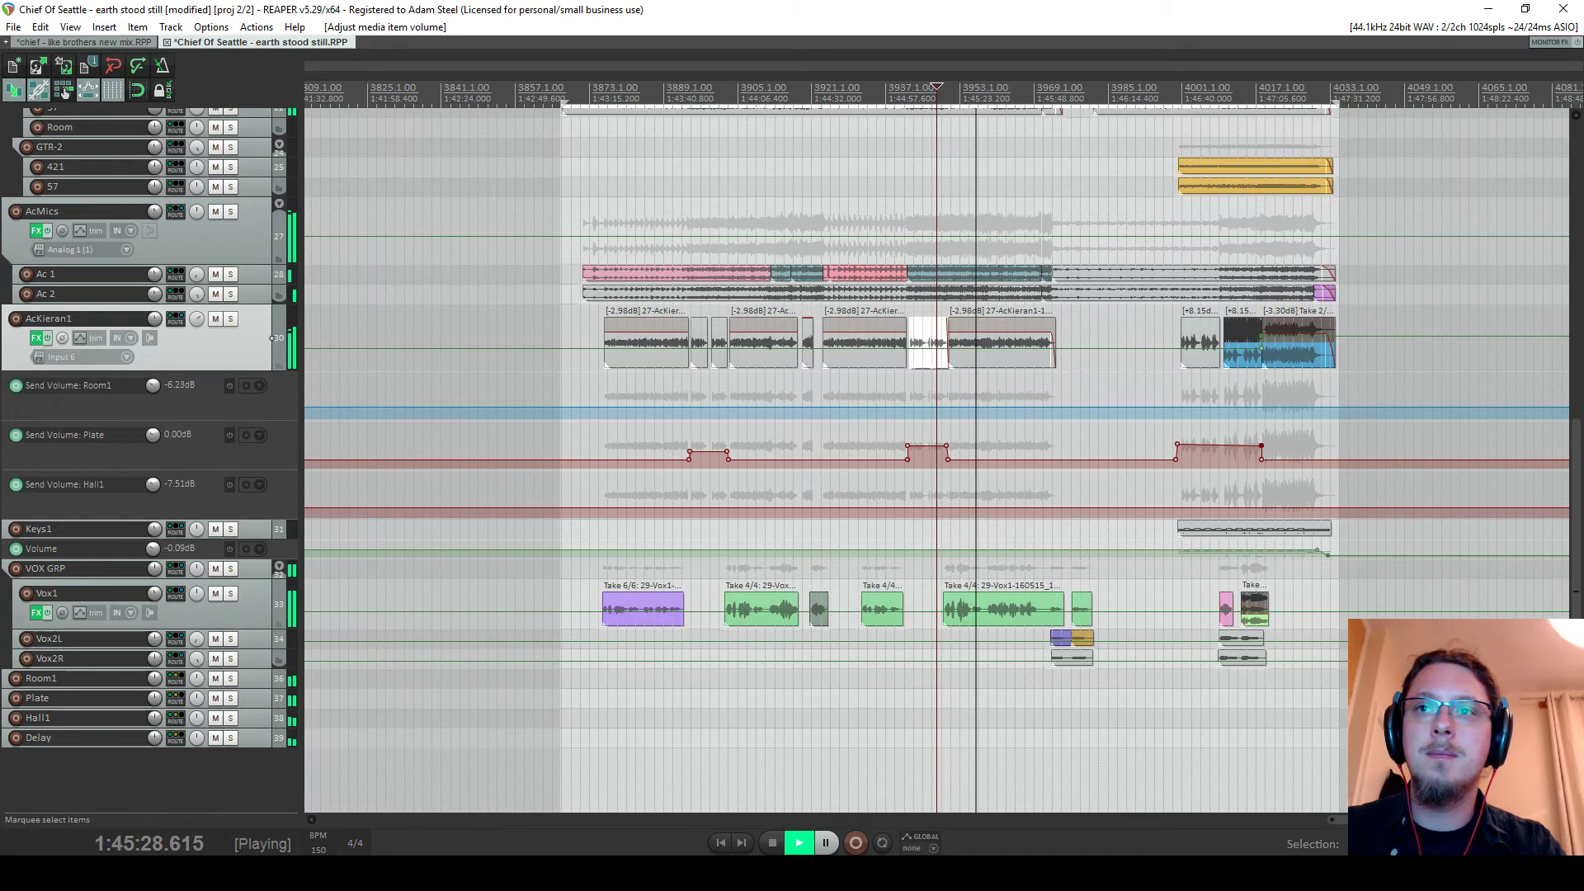
pyautogui.moveTo(1148, 345); pyautogui.dragTo(1209, 373)
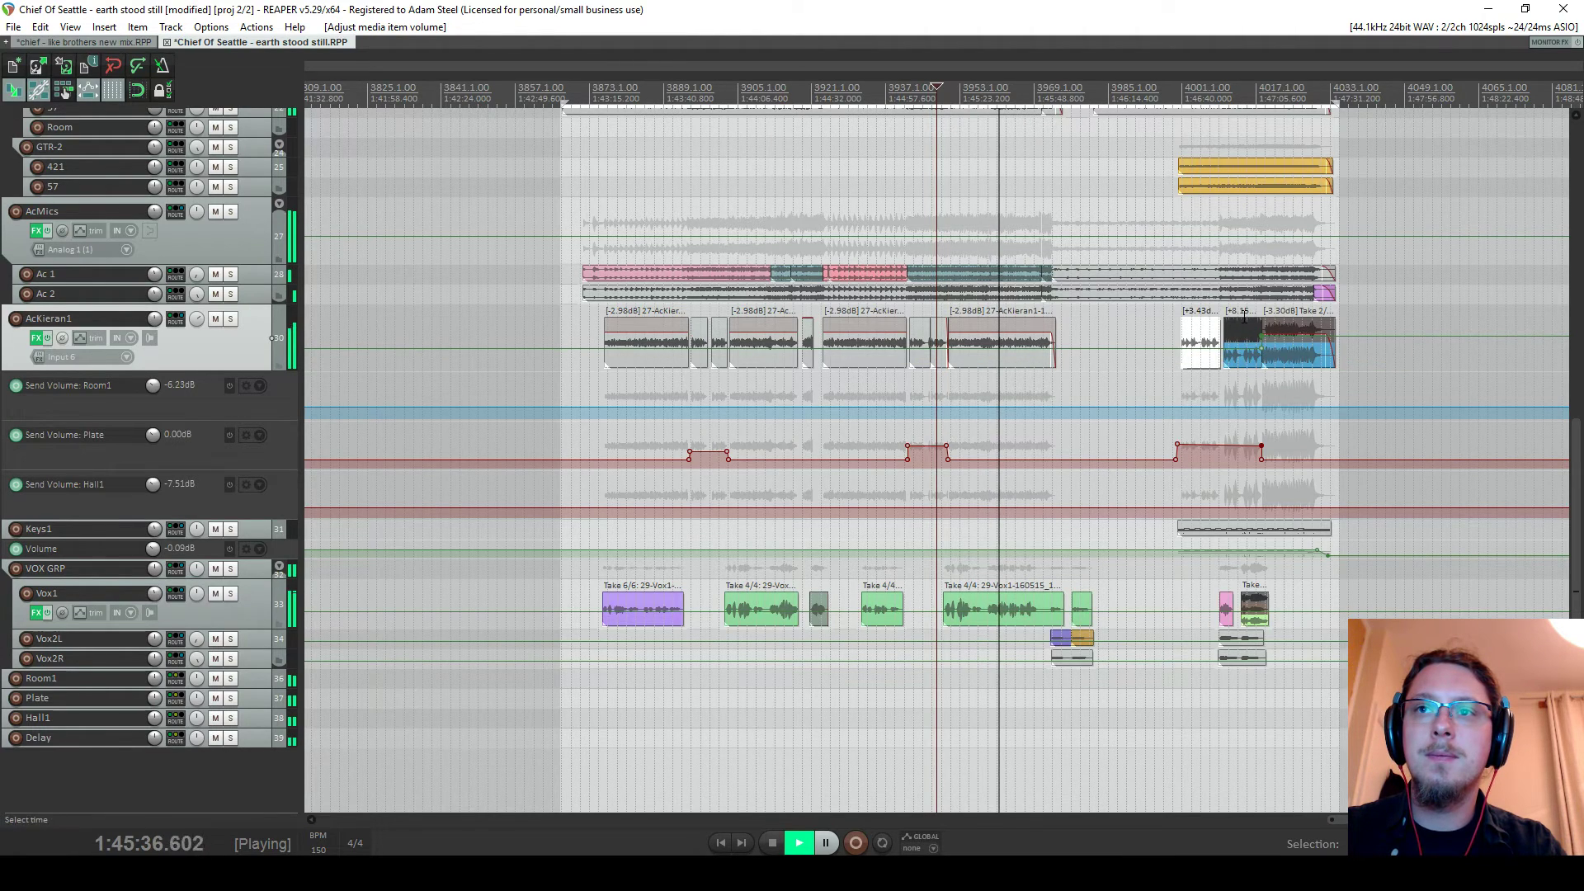
pyautogui.moveTo(1245, 327); pyautogui.dragTo(1241, 375)
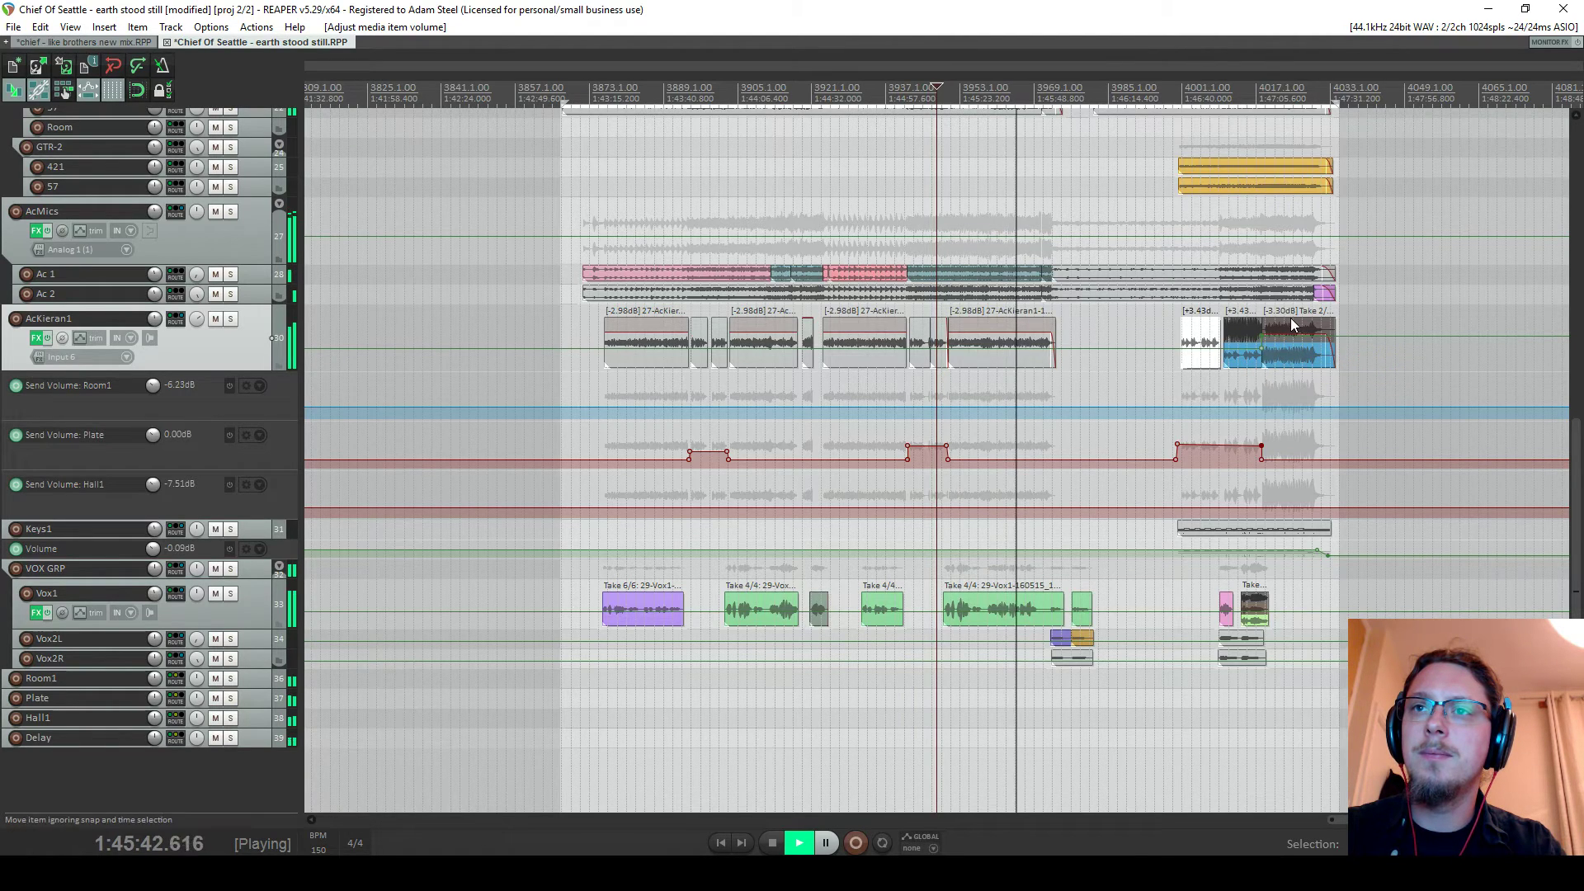
# Adjust the Snare track's volume during playback
pyautogui.scroll(3, 965, 632)
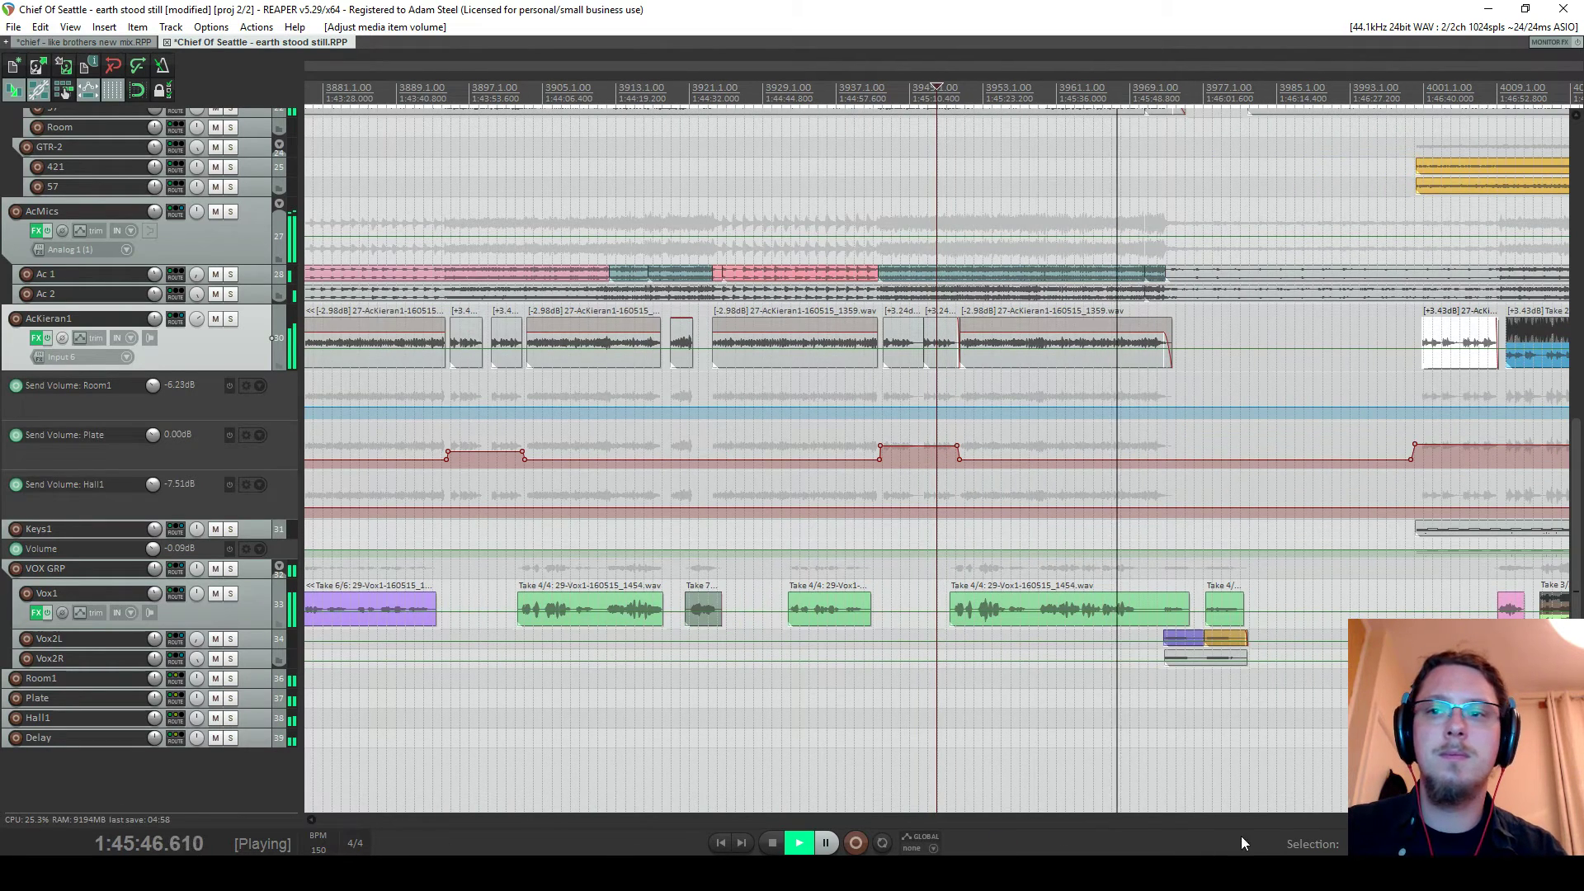
pyautogui.hscroll(5, 1346, 784)
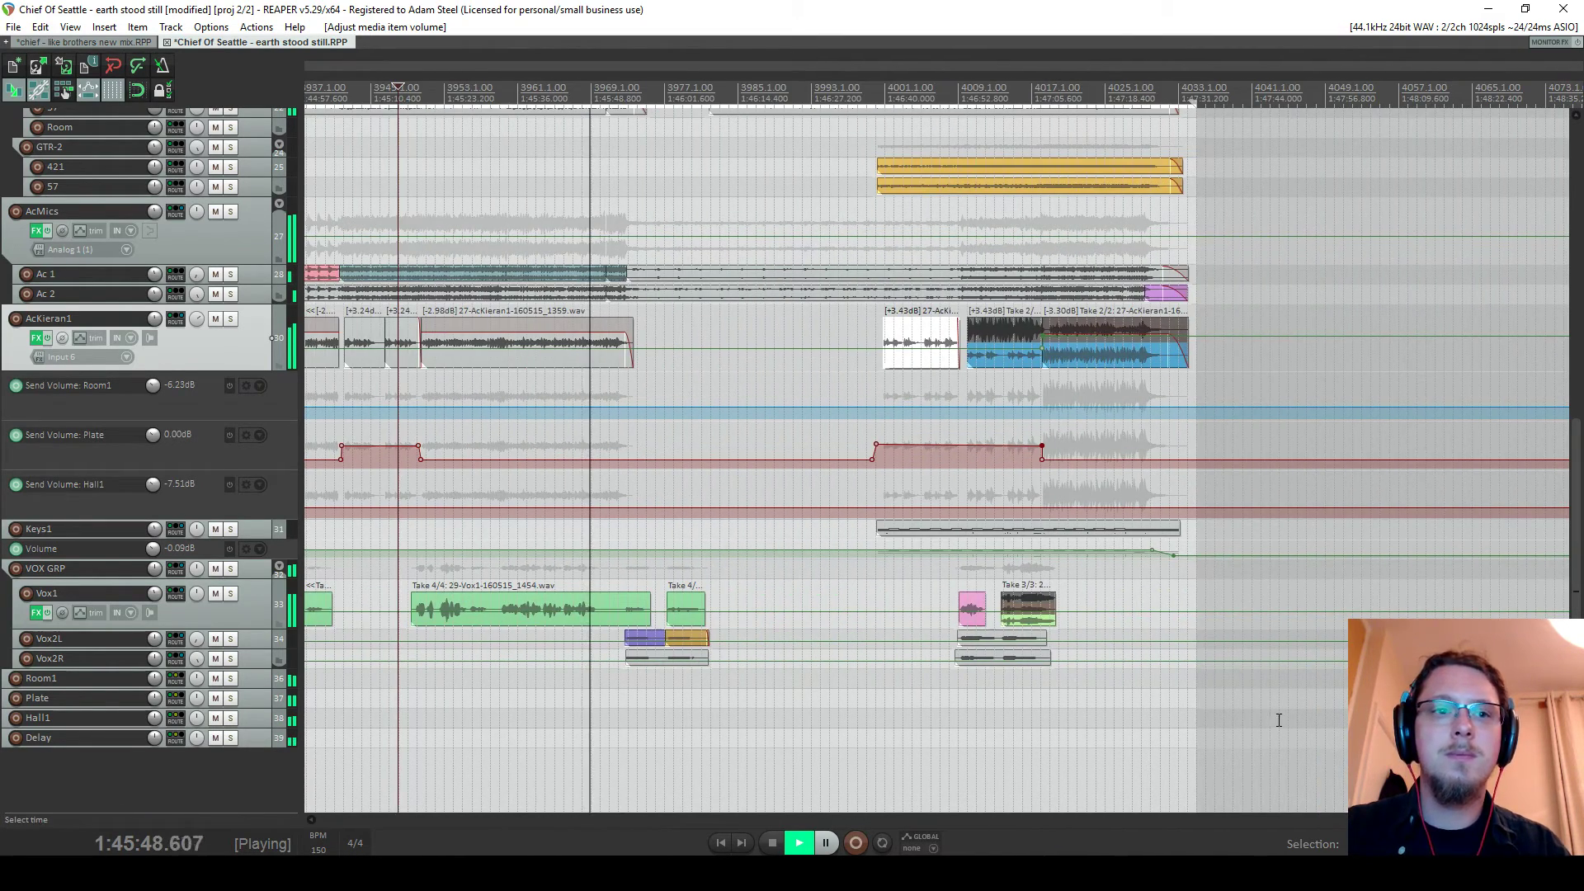
pyautogui.scroll(10, 253, 290)
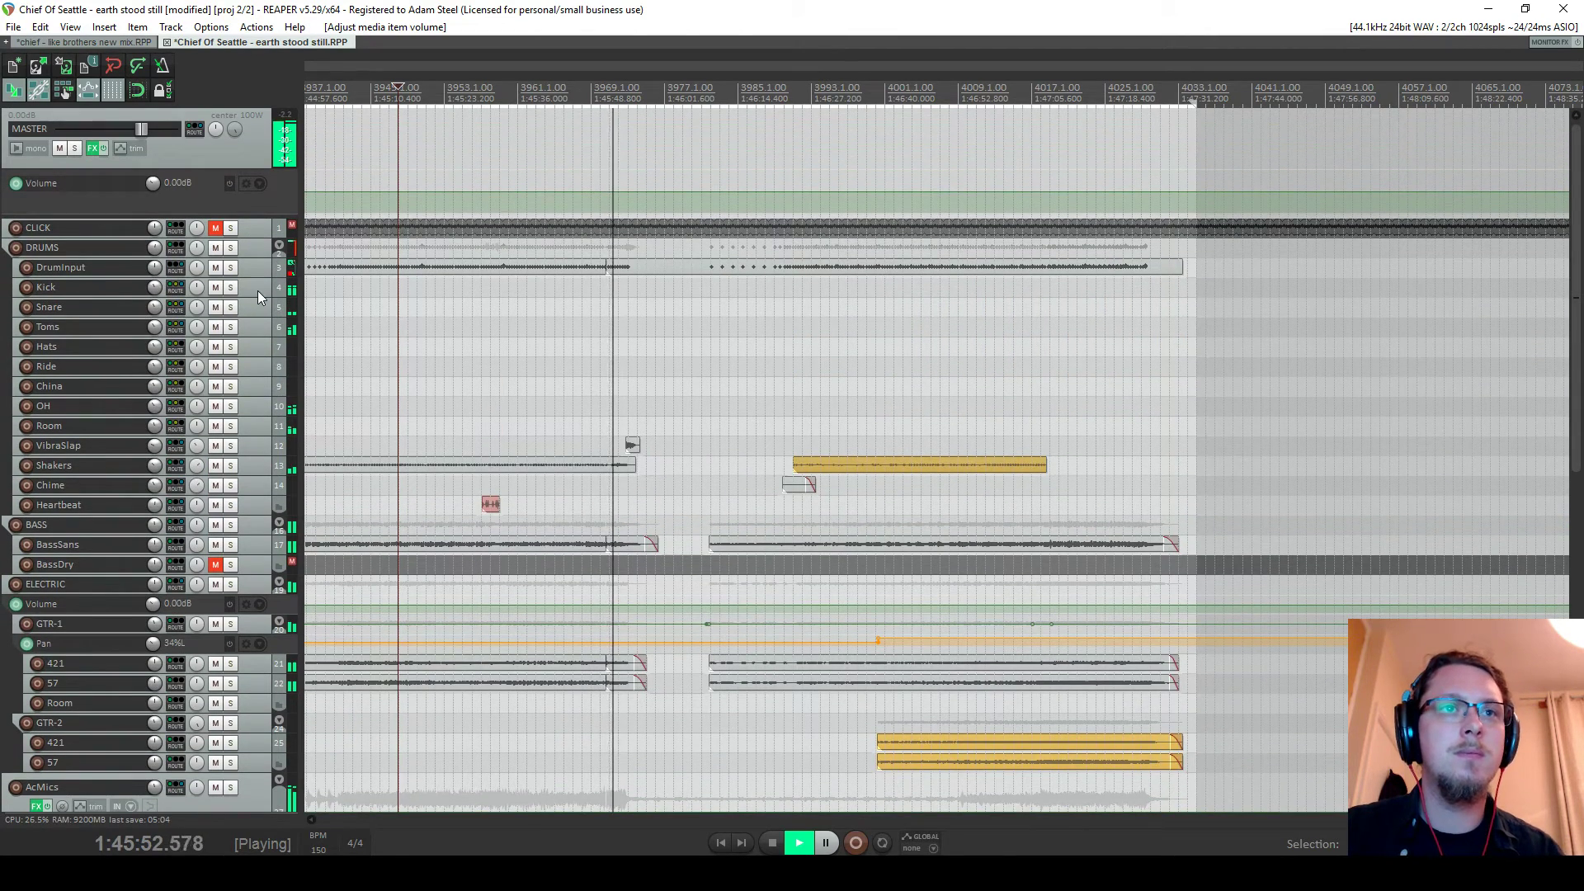
pyautogui.moveTo(155, 307); pyautogui.dragTo(154, 307)
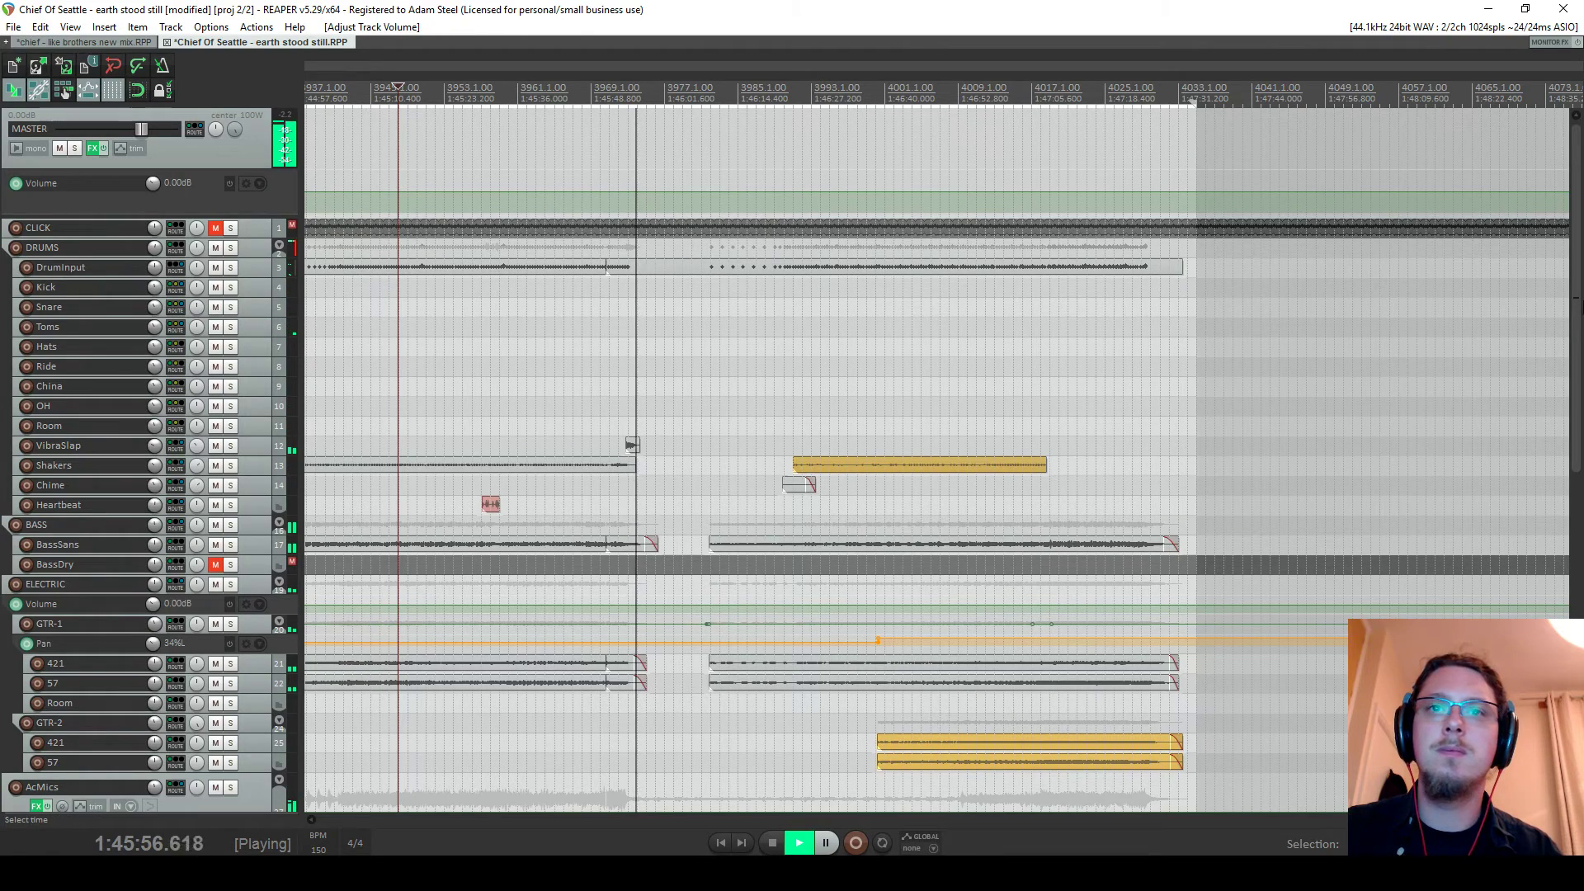
# Lower AcKieran1's Plate send envelope to -2.50 dB on the short mid-song section, and lower the raised ending section too
pyautogui.scroll(-8, 1077, 410)
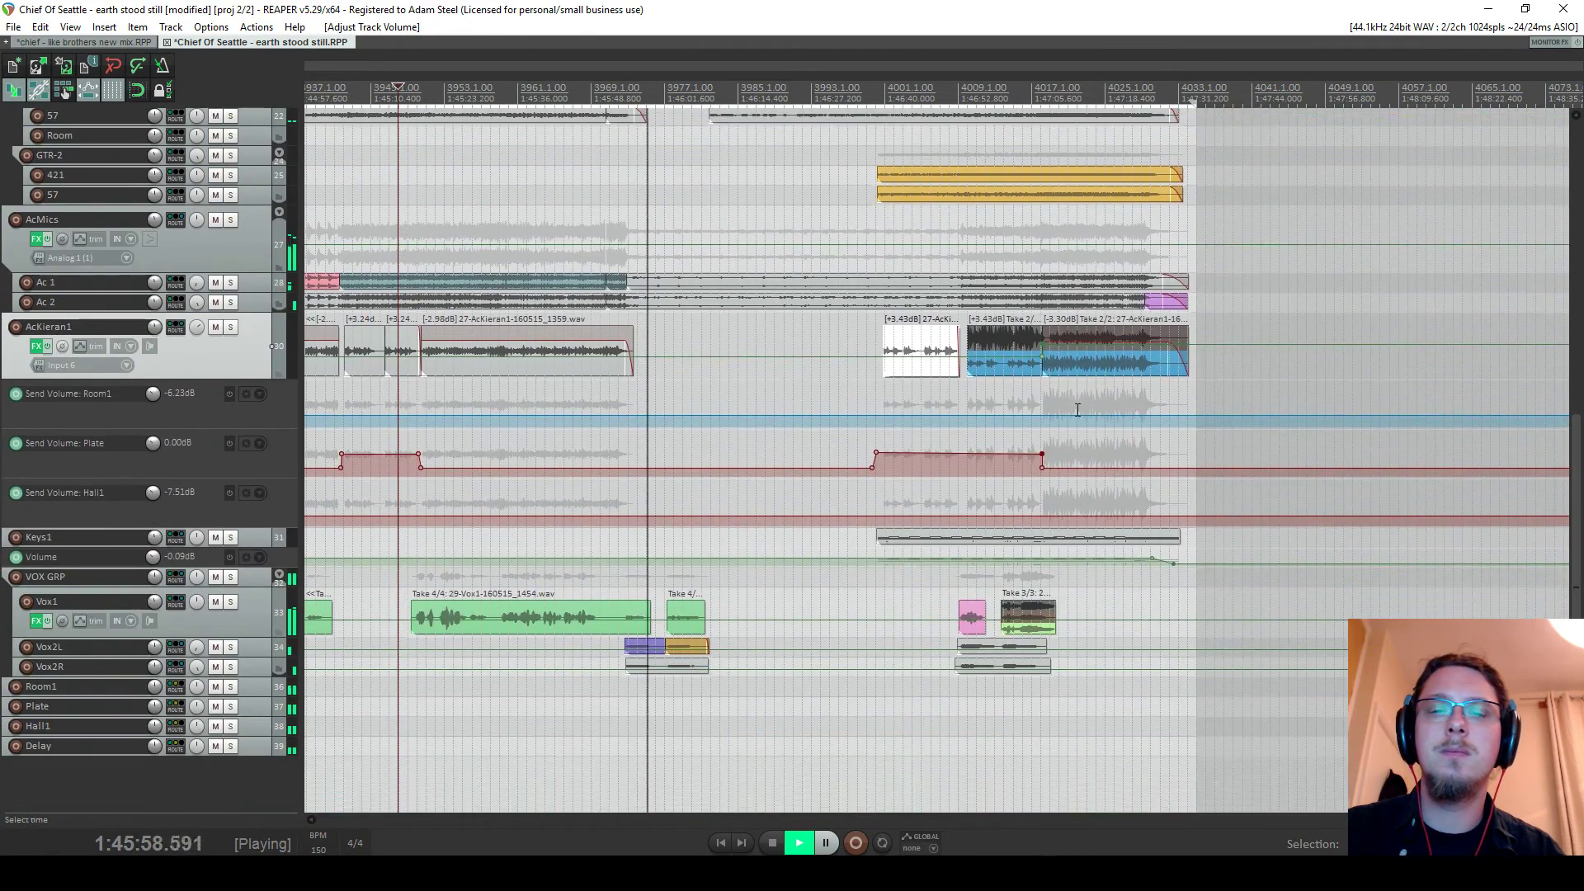
pyautogui.scroll(2, 879, 313)
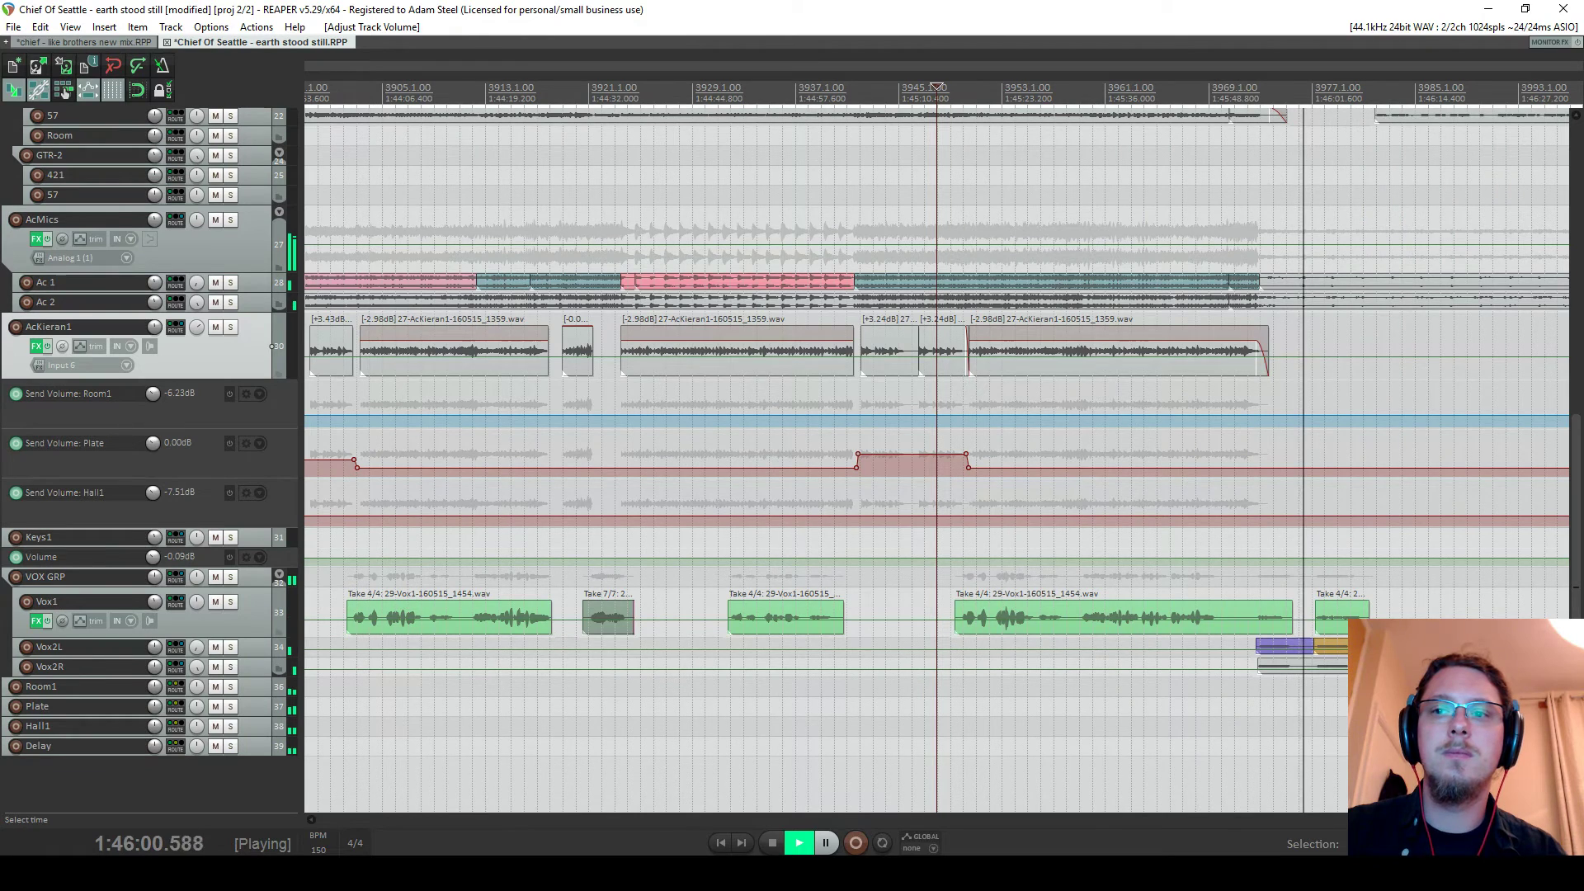
pyautogui.hscroll(5, 937, 454)
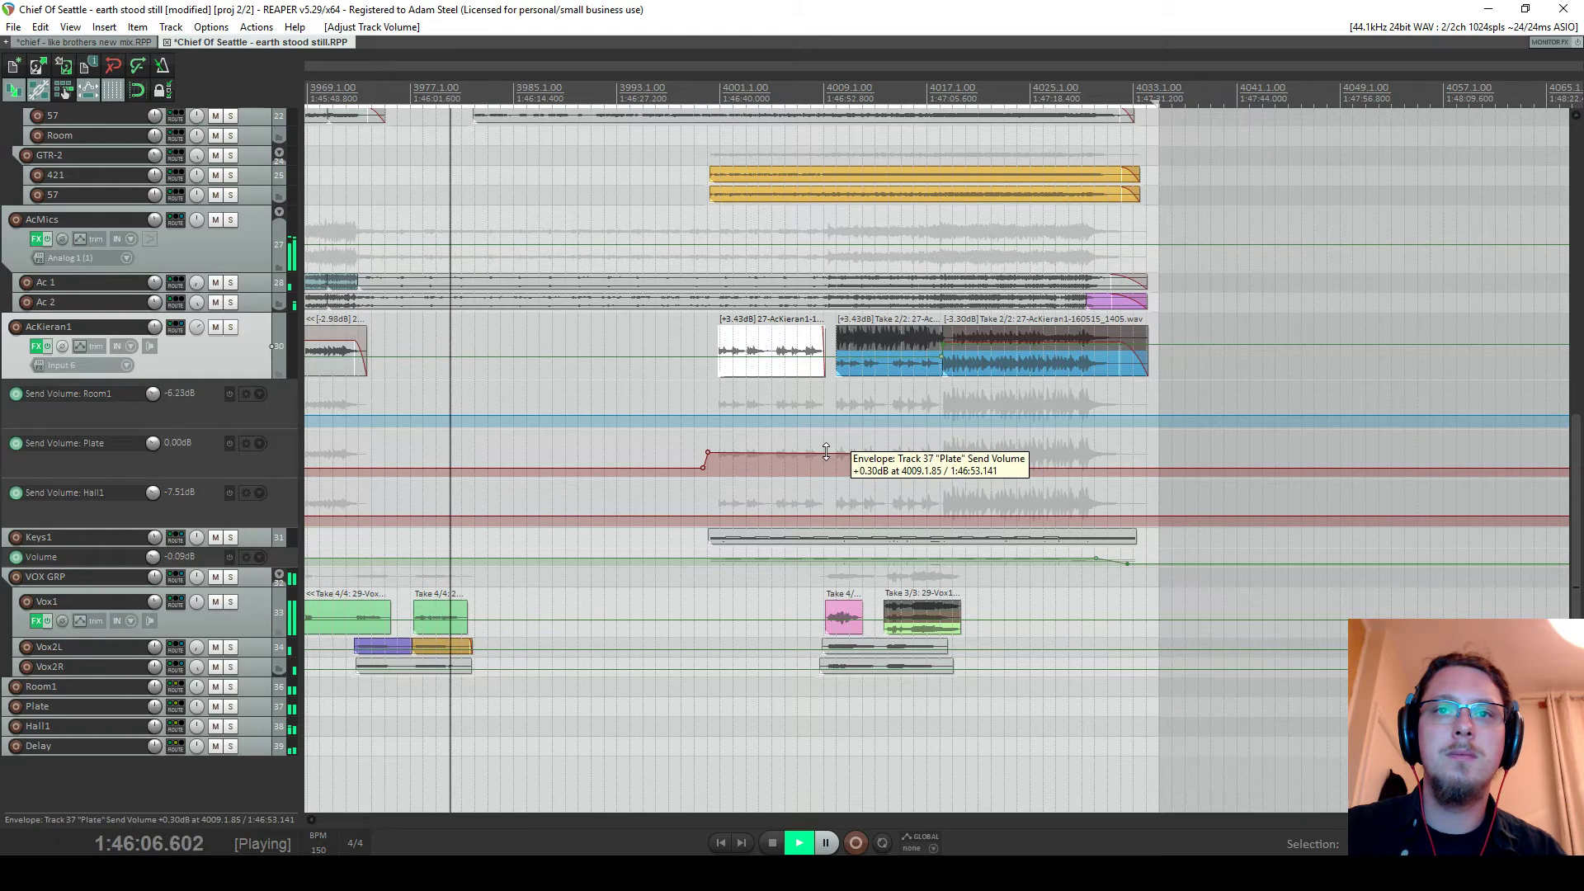
pyautogui.scroll(-2, 933, 481)
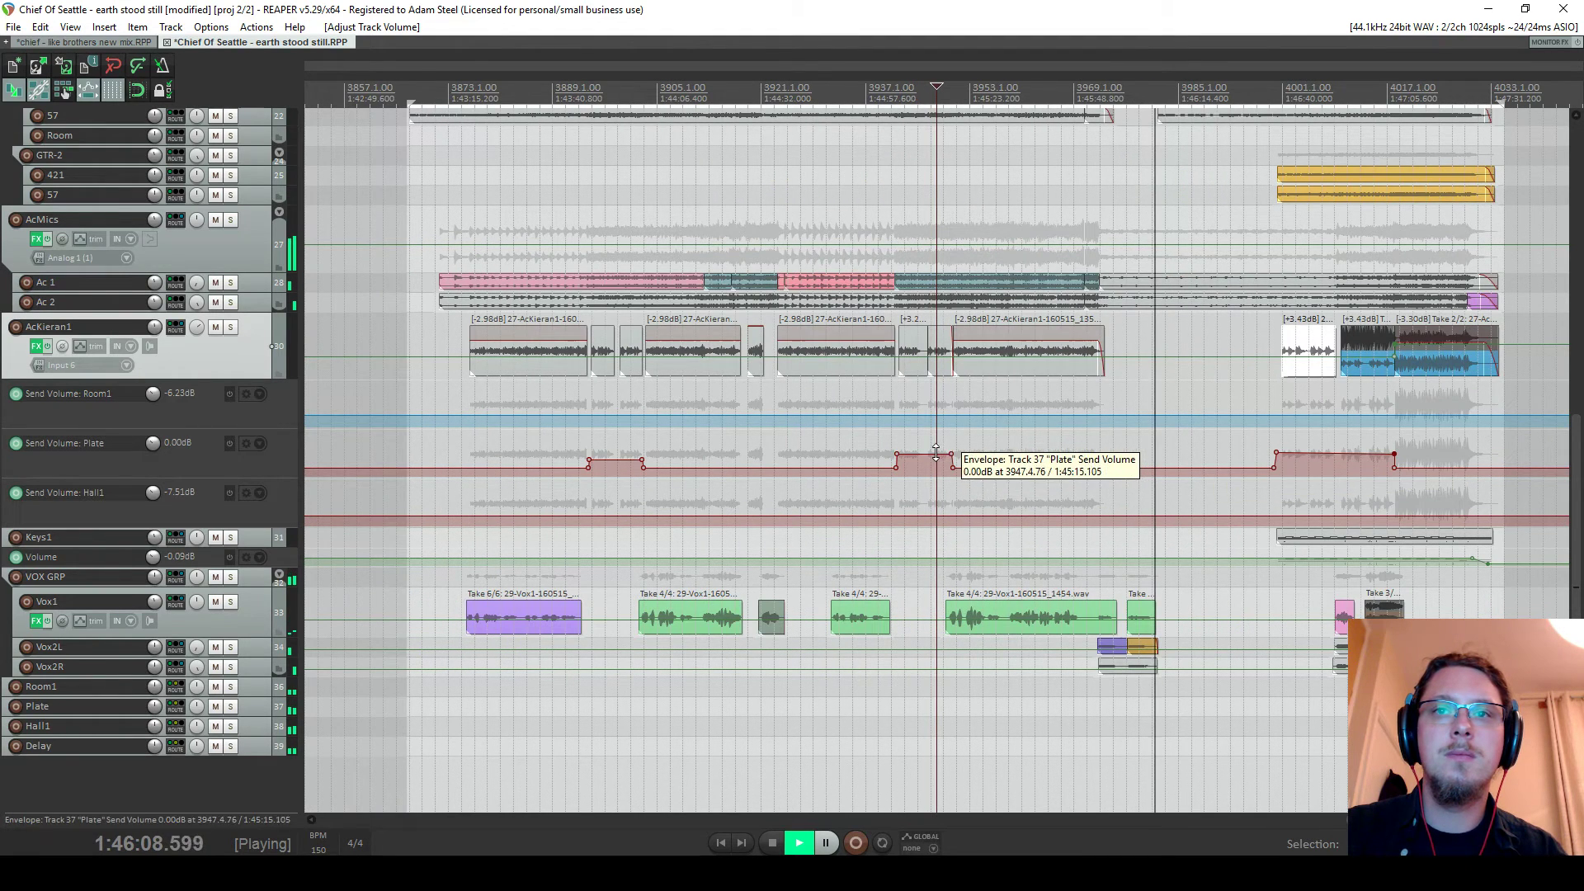
pyautogui.moveTo(935, 454); pyautogui.dragTo(936, 479)
pyautogui.moveTo(1313, 456); pyautogui.dragTo(1318, 479)
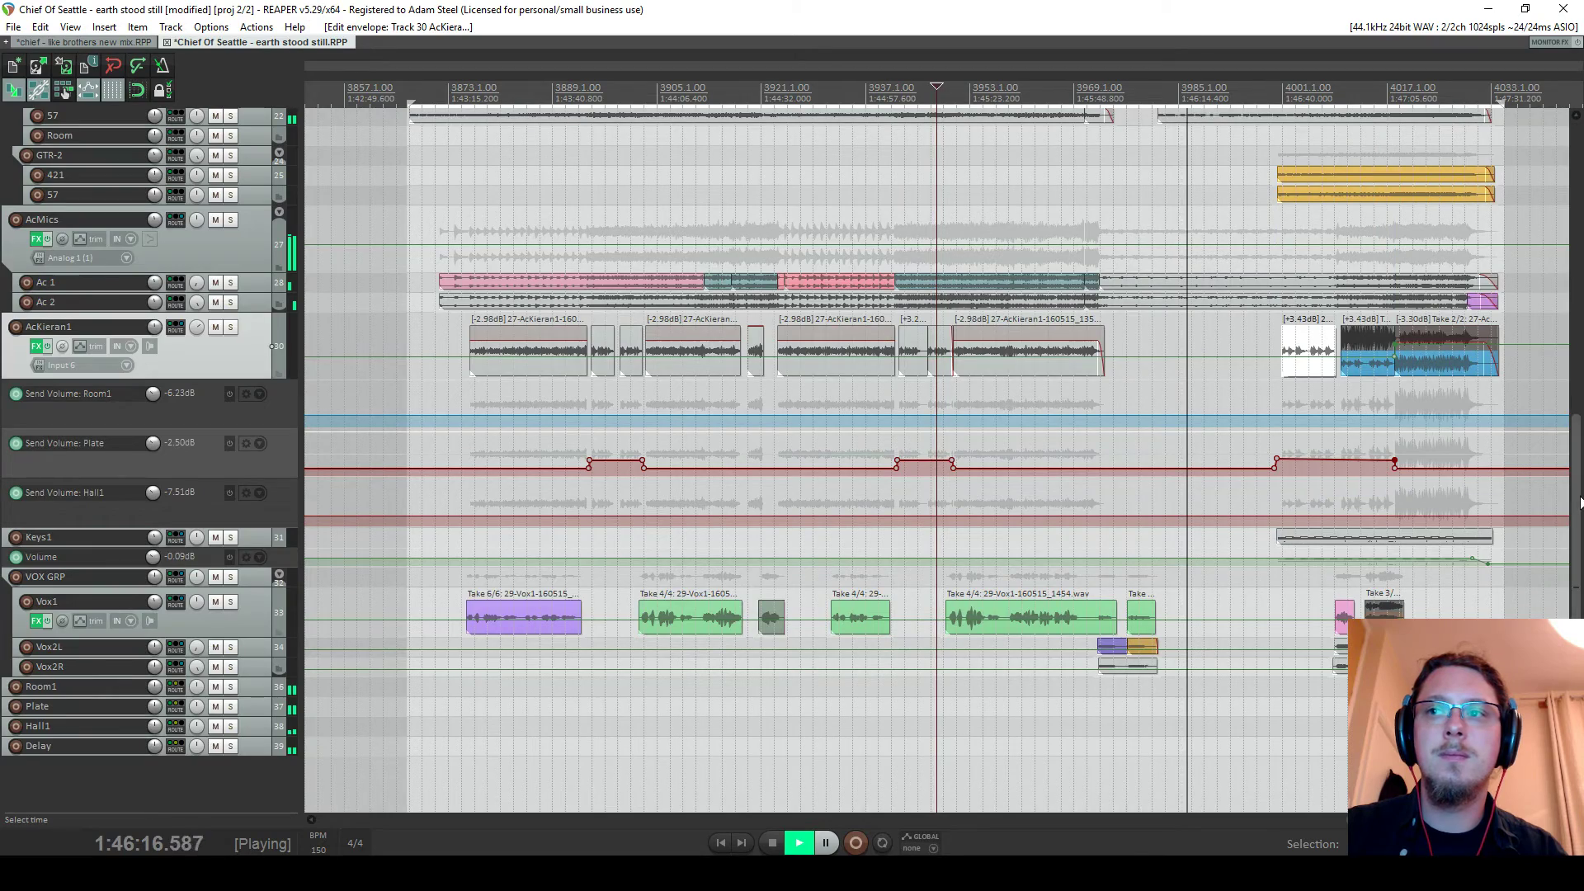
pyautogui.moveTo(1575, 502); pyautogui.dragTo(1579, 193)
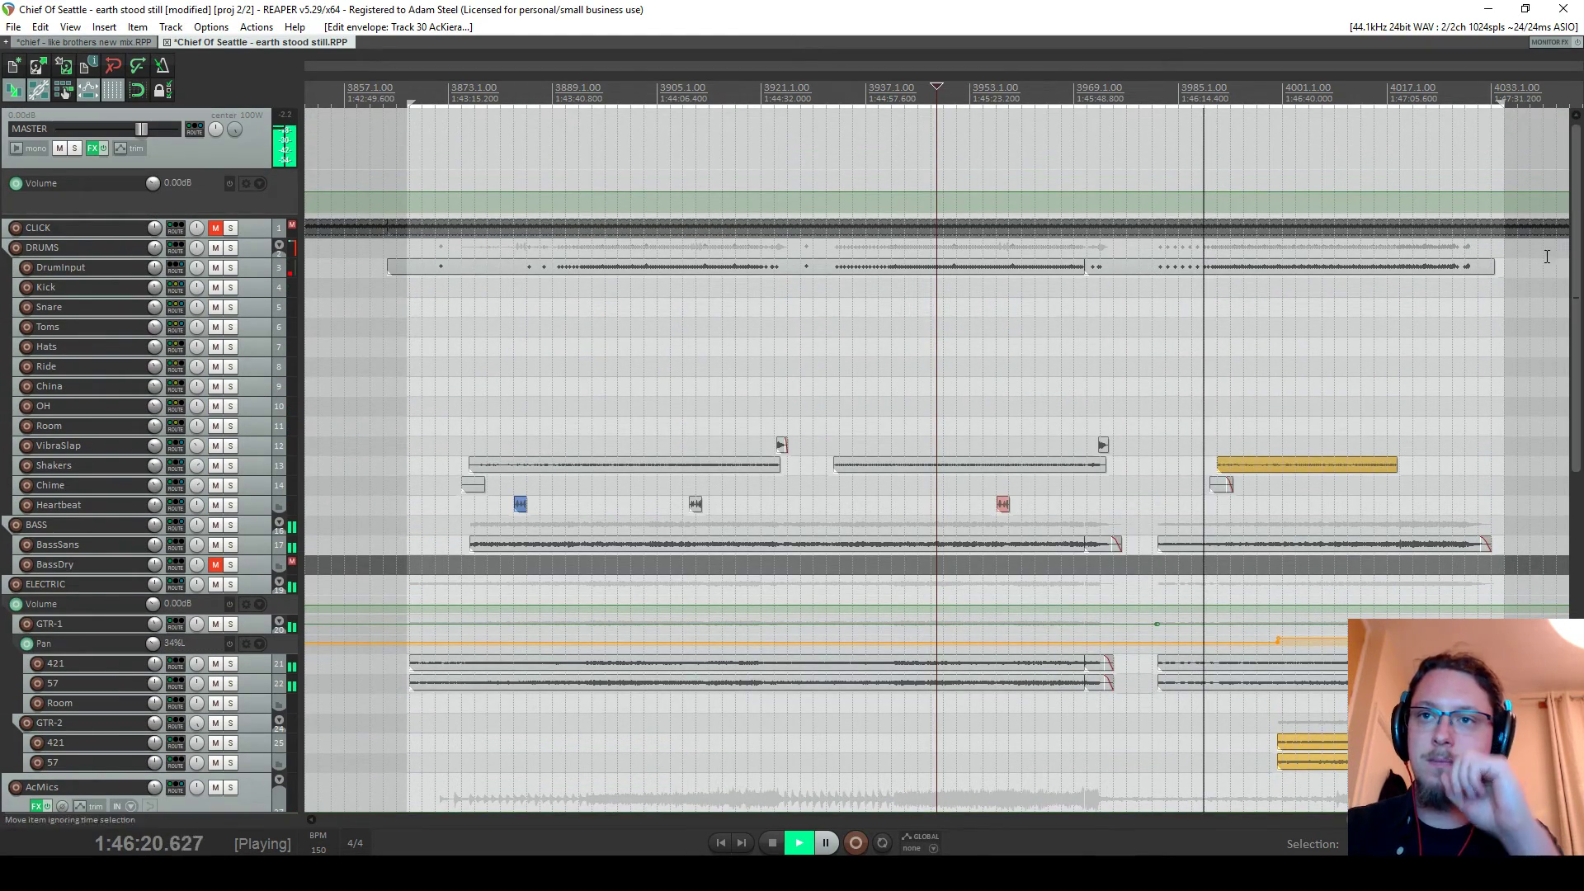
pyautogui.scroll(3, 1361, 453)
pyautogui.scroll(-2, 1422, 499)
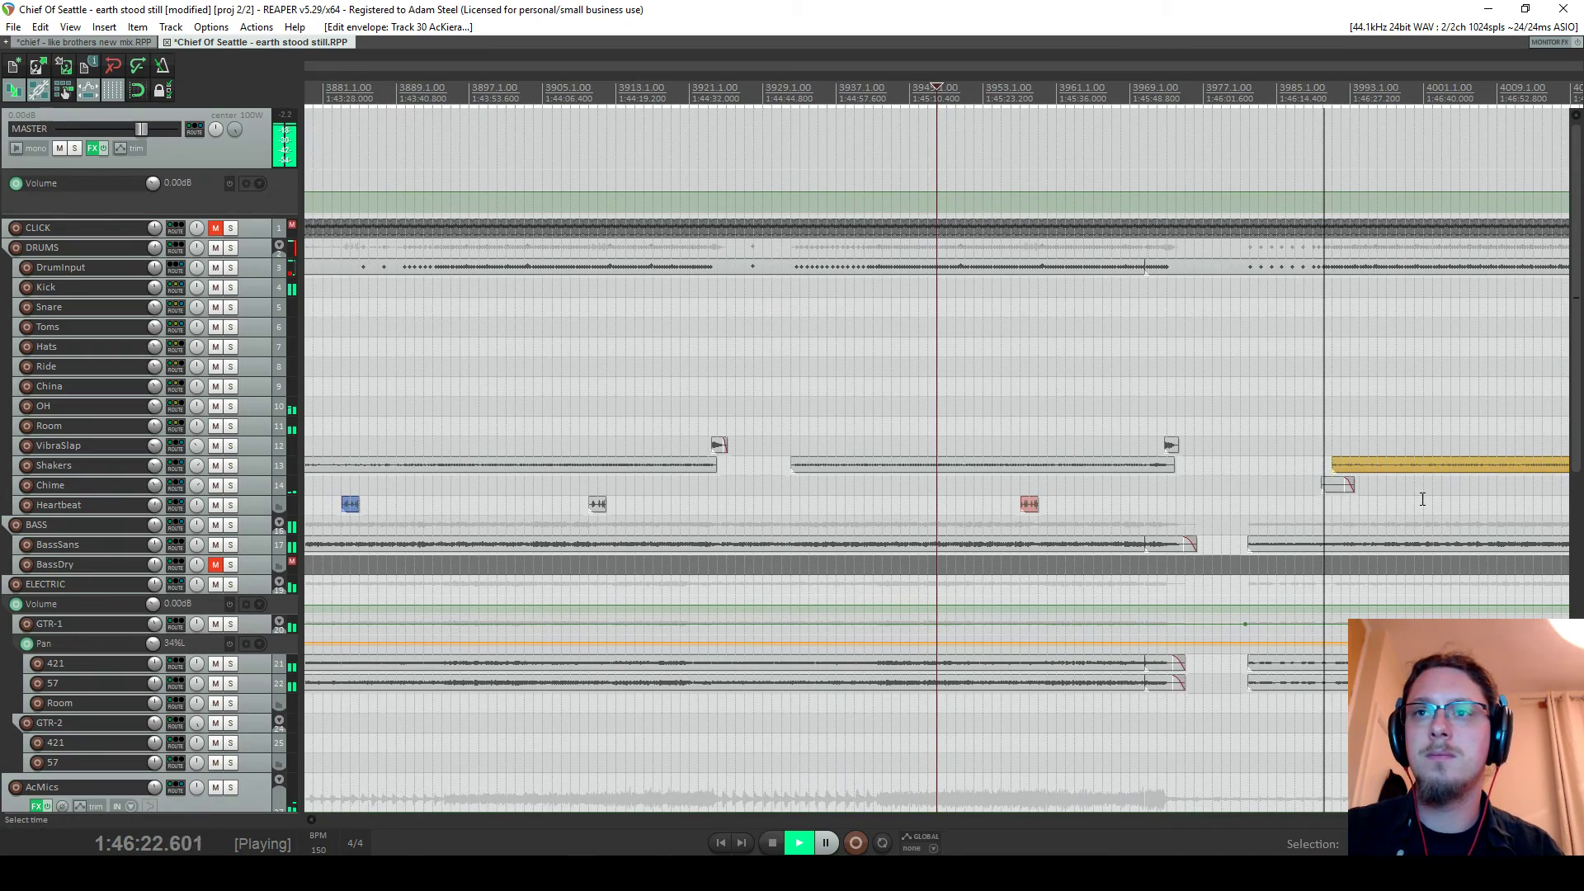
pyautogui.moveTo(1580, 373); pyautogui.dragTo(1580, 690)
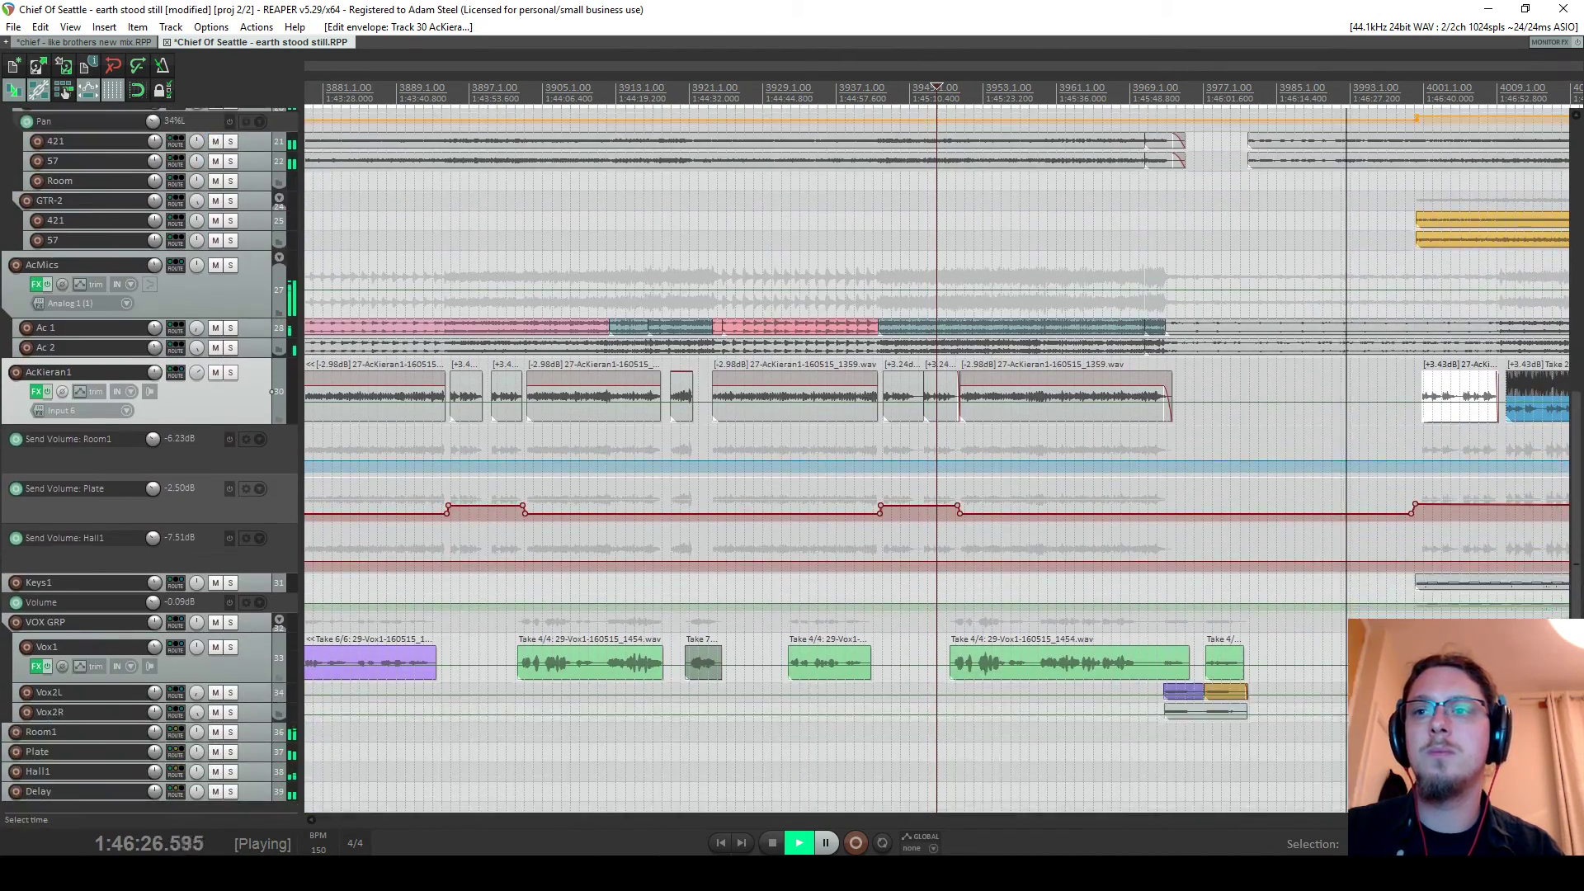
pyautogui.hscroll(5, 1219, 99)
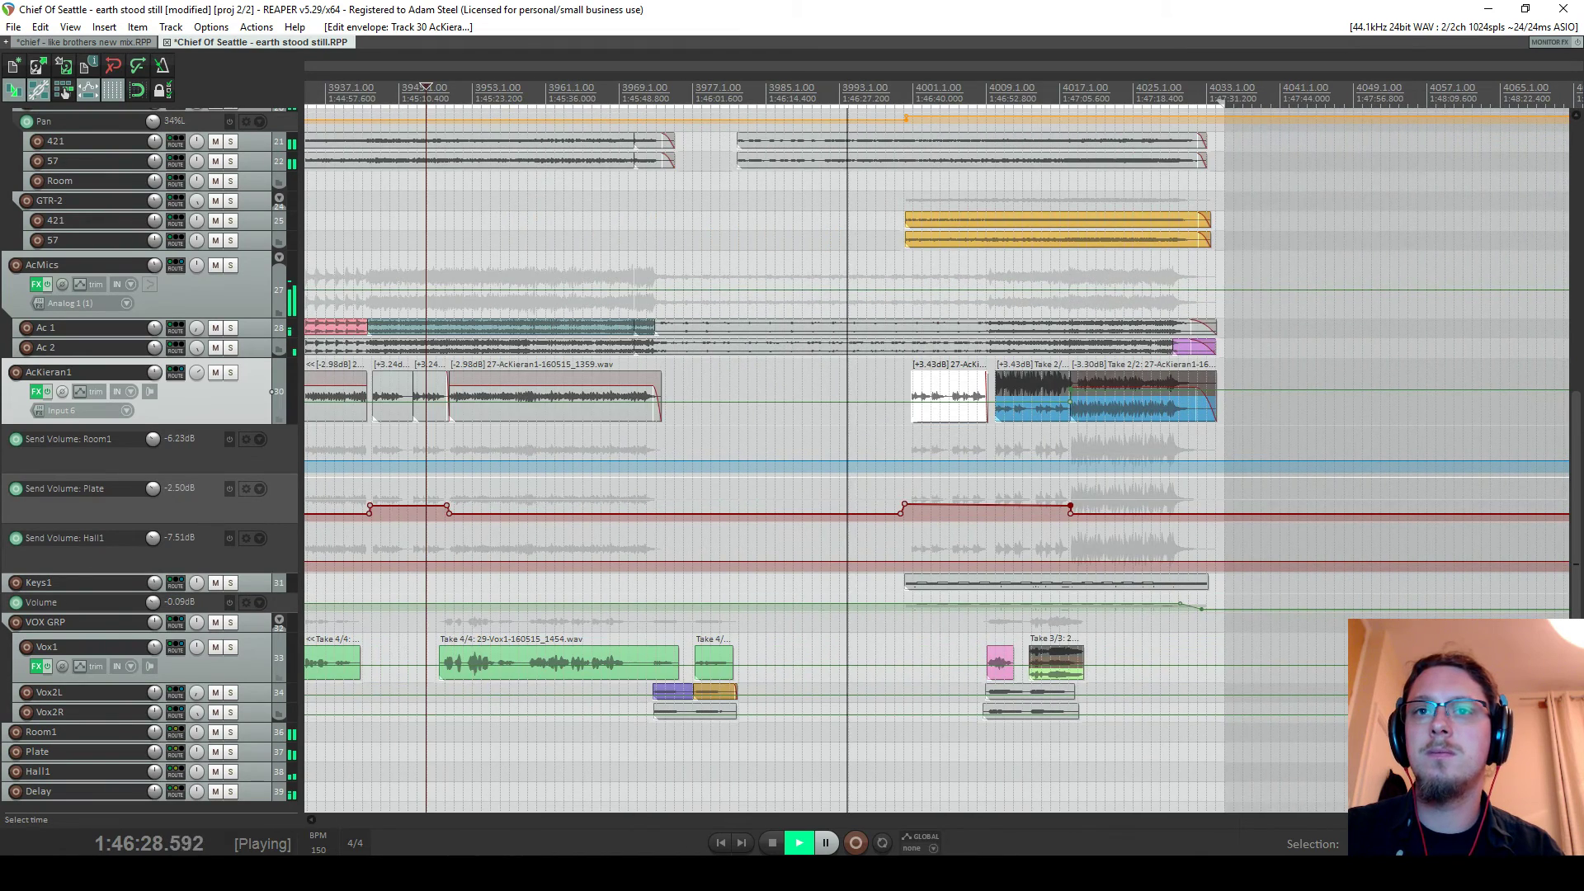
pyautogui.scroll(1, 1572, 617)
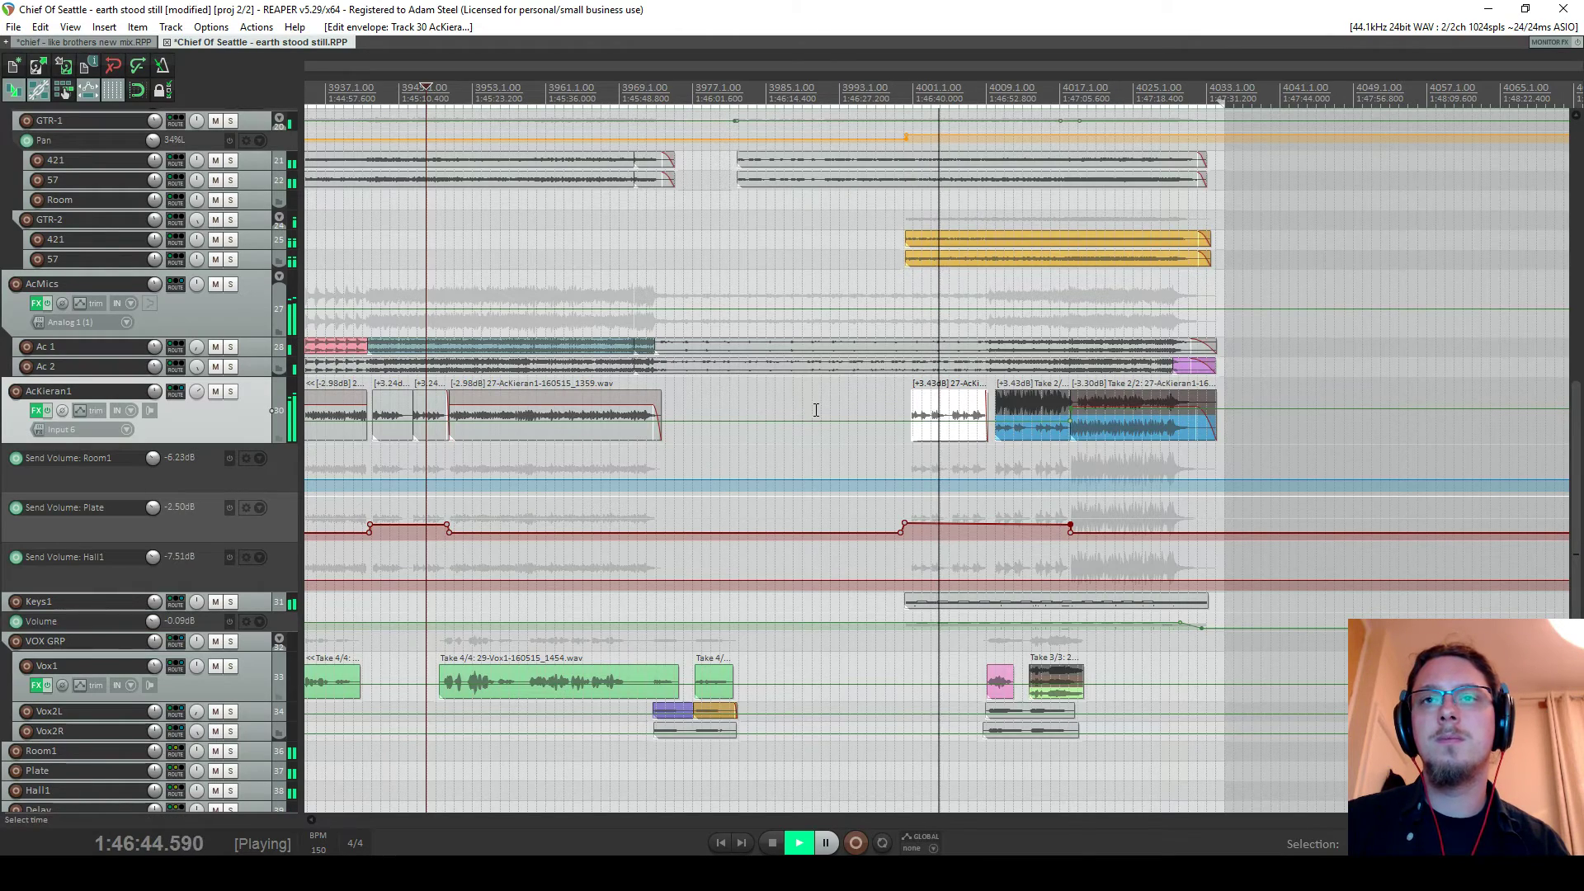
# Show the mixer and reduce the Kick track's send to the Plate reverb slightly during playback
pyautogui.moveTo(1573, 441); pyautogui.dragTo(1542, 174)
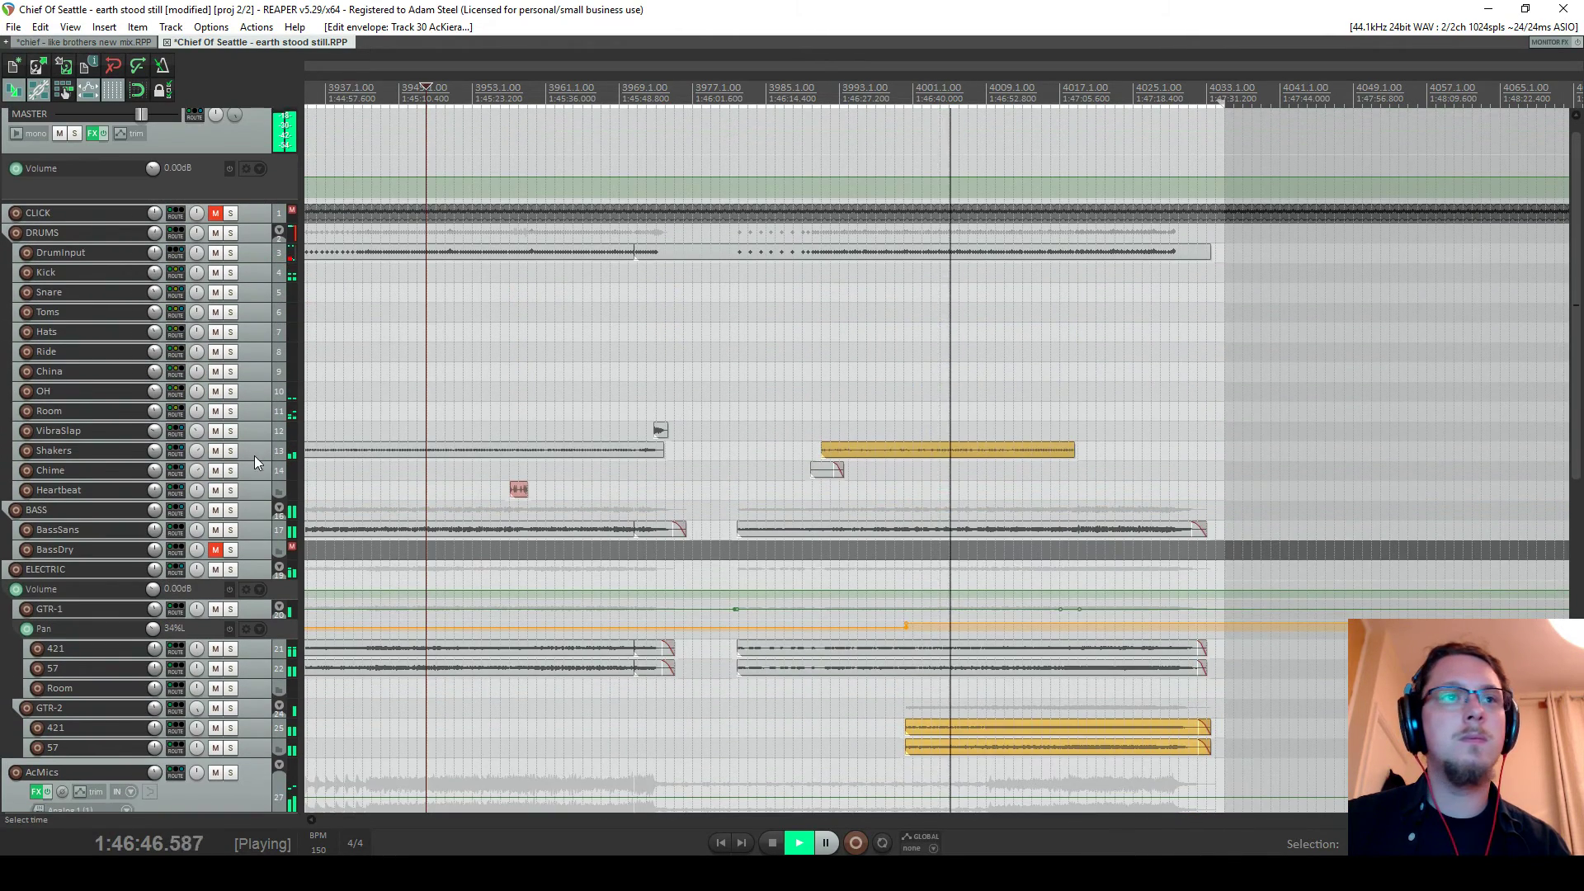
pyautogui.hotkey('ctrl', 'm')
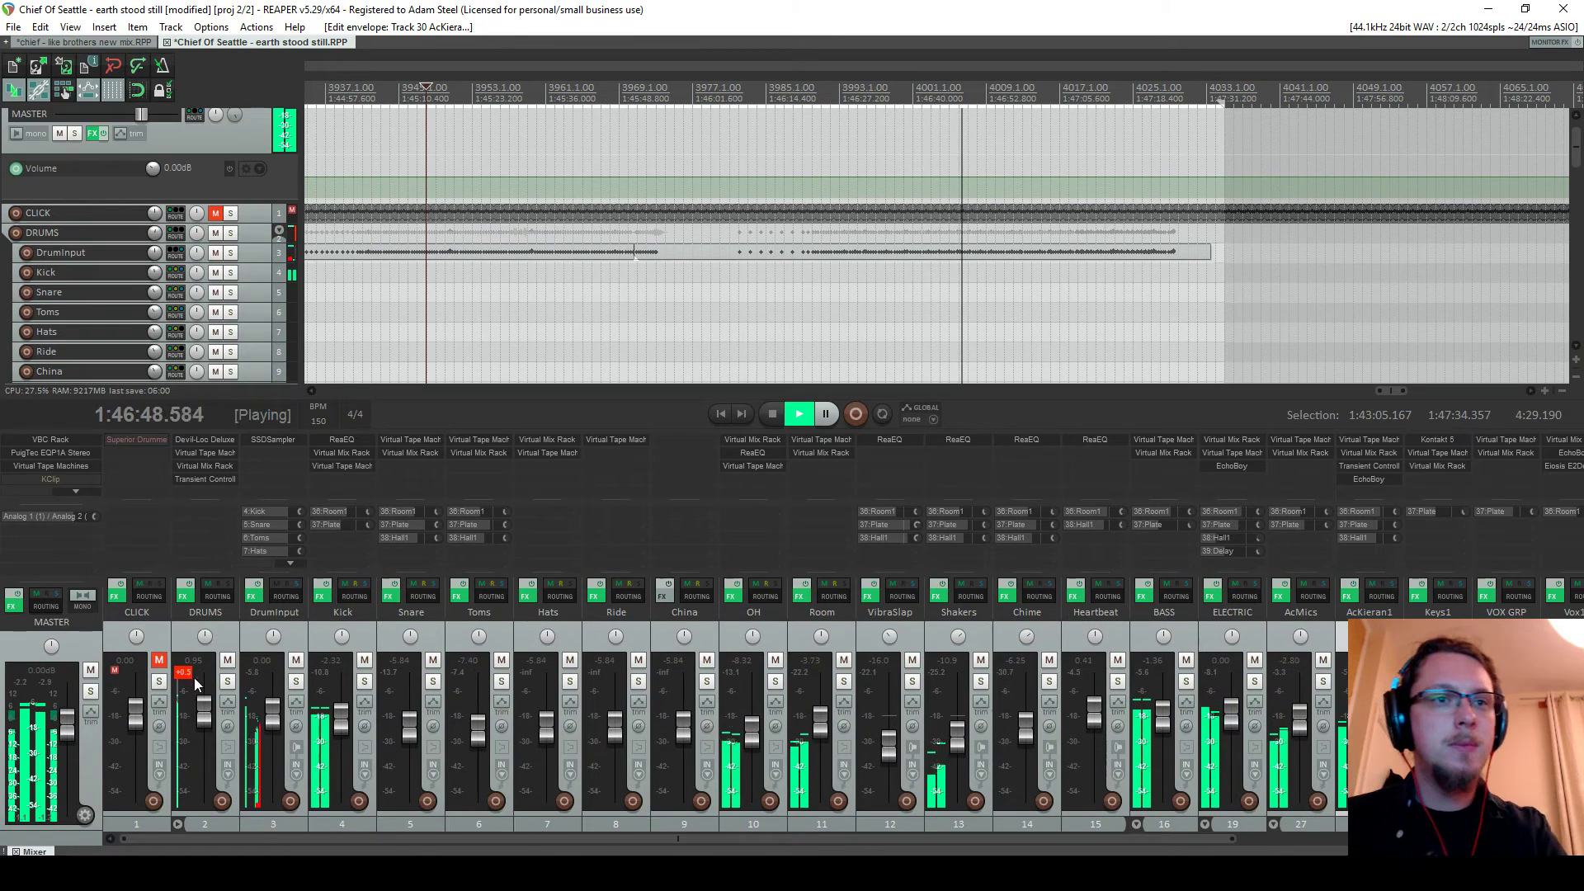
pyautogui.moveTo(368, 523); pyautogui.dragTo(358, 523)
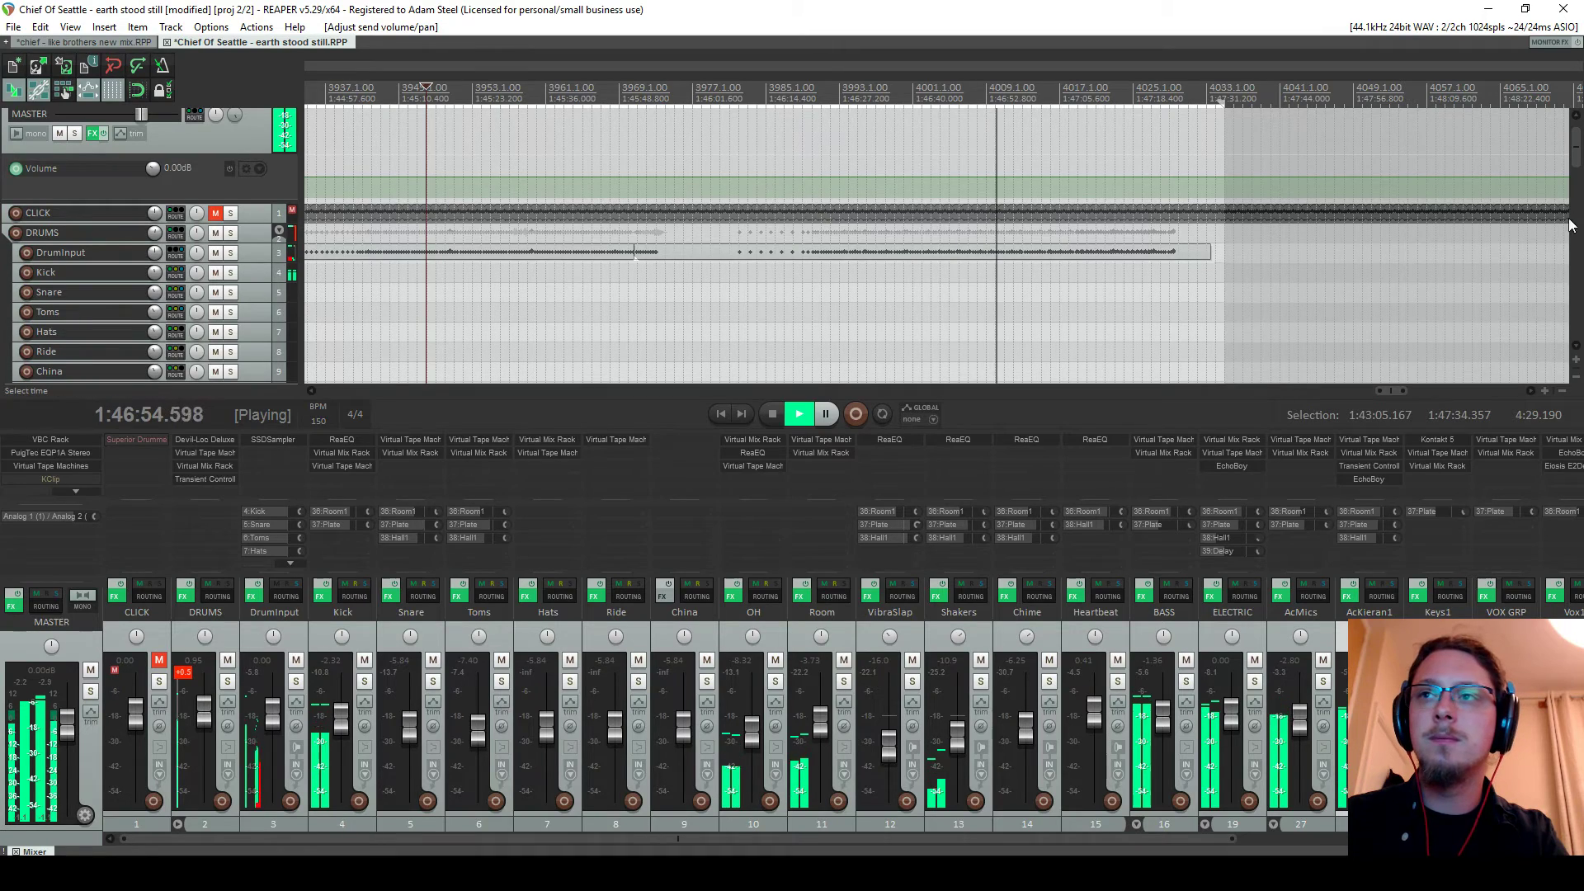
# Adjust the Keys1 track's volume slightly while the ending plays
pyautogui.scroll(-1, 1575, 167)
pyautogui.moveTo(1575, 190); pyautogui.dragTo(1569, 314)
pyautogui.moveTo(152, 191); pyautogui.dragTo(152, 193)
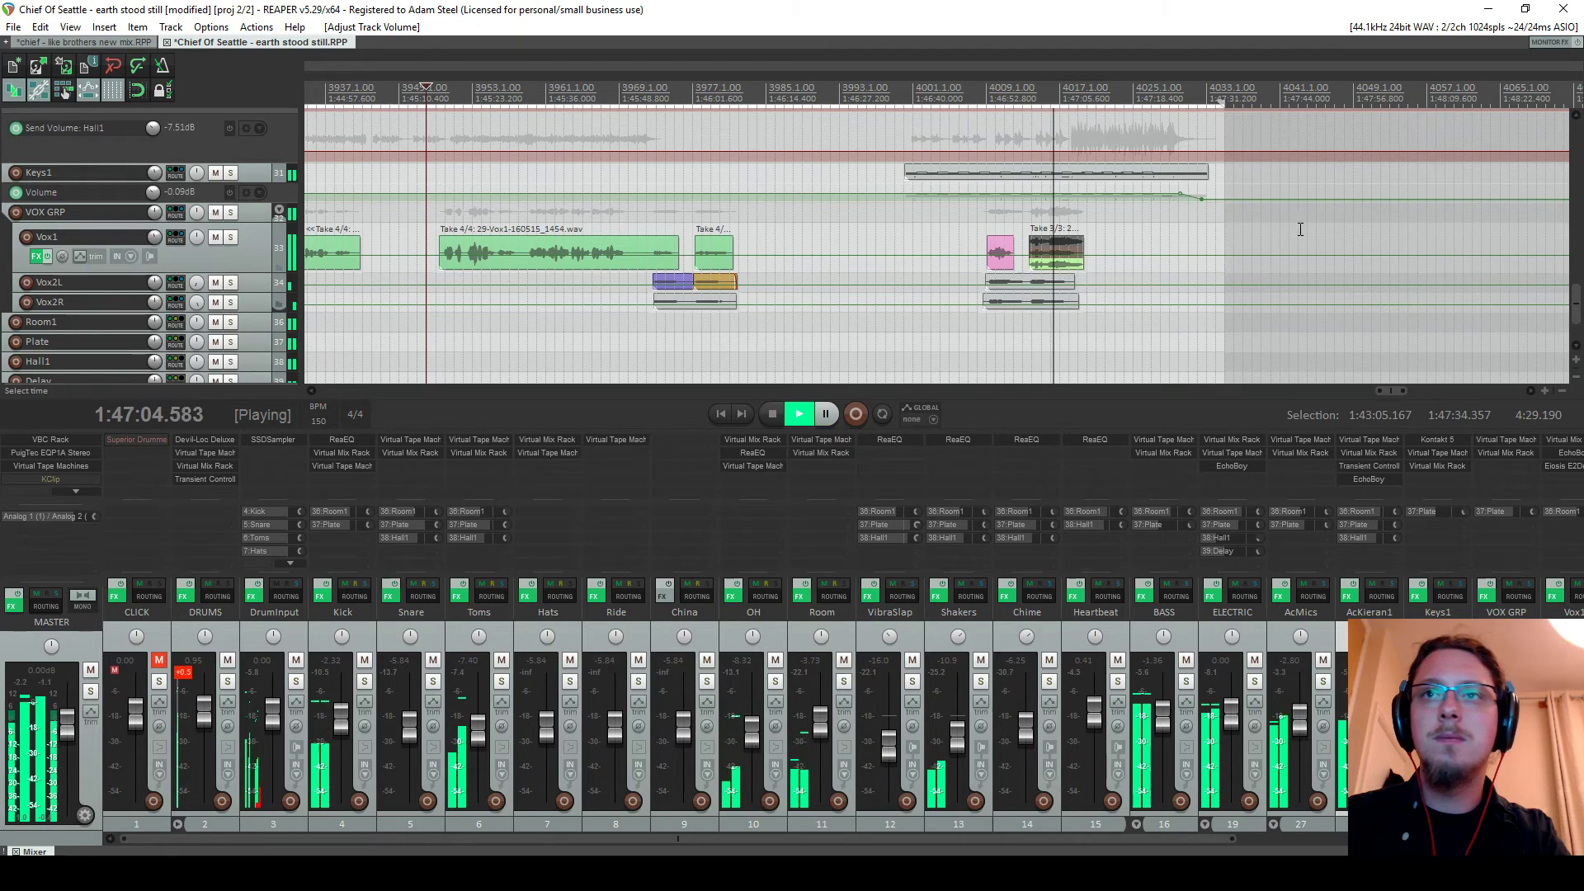
pyautogui.moveTo(1576, 299); pyautogui.dragTo(1577, 298)
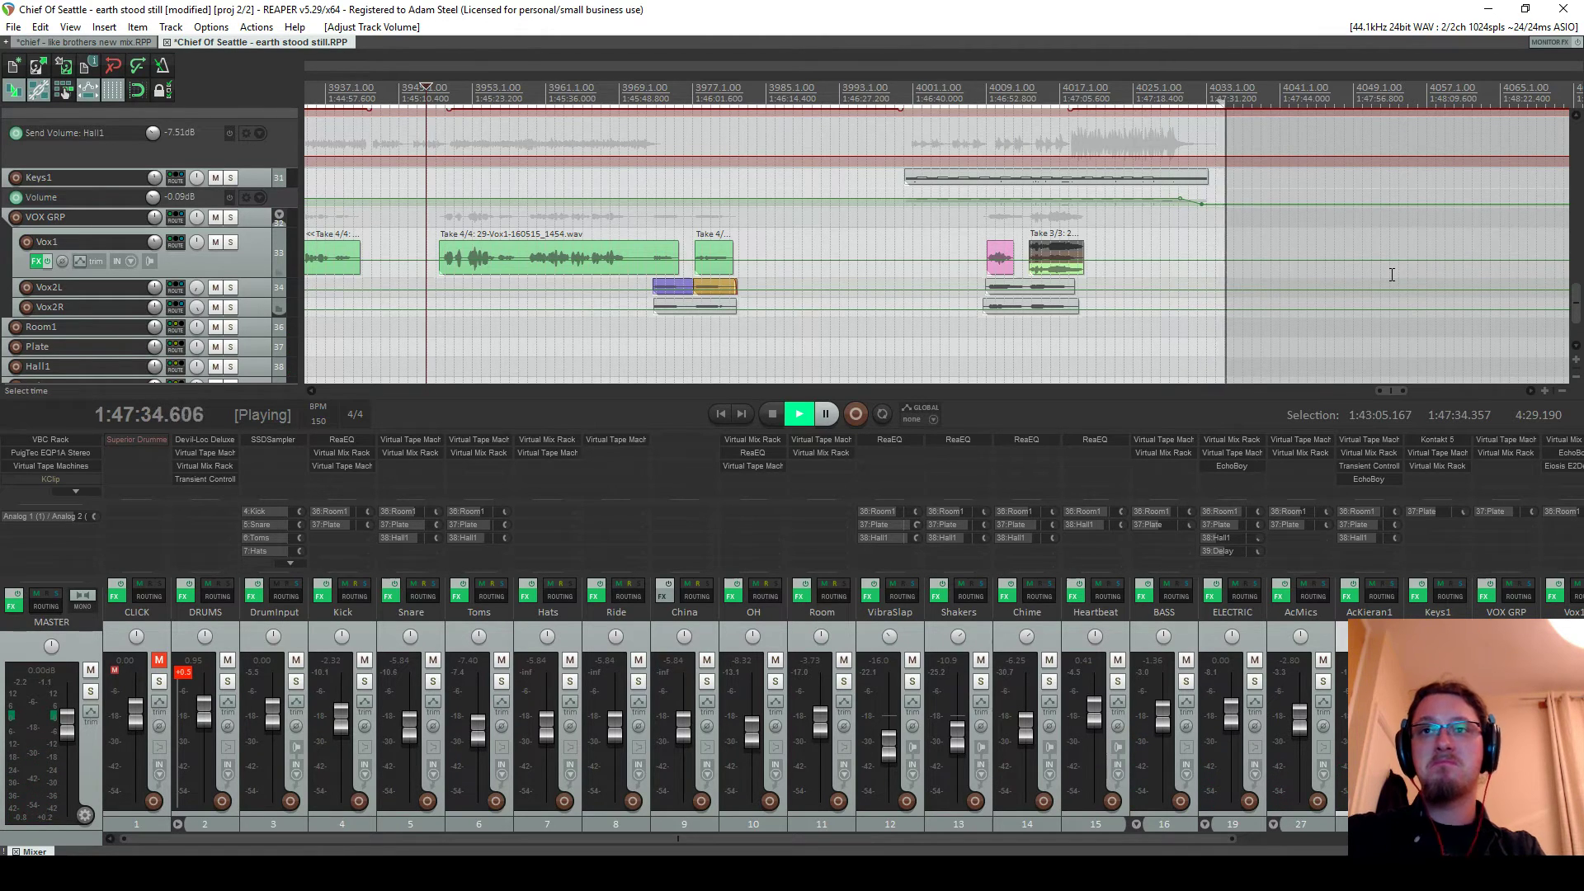
# Enlarge the Vox1 track, add two volume envelope points around the start of its first item and lower the section between them
pyautogui.scroll(-3, 872, 325)
pyautogui.press('space')
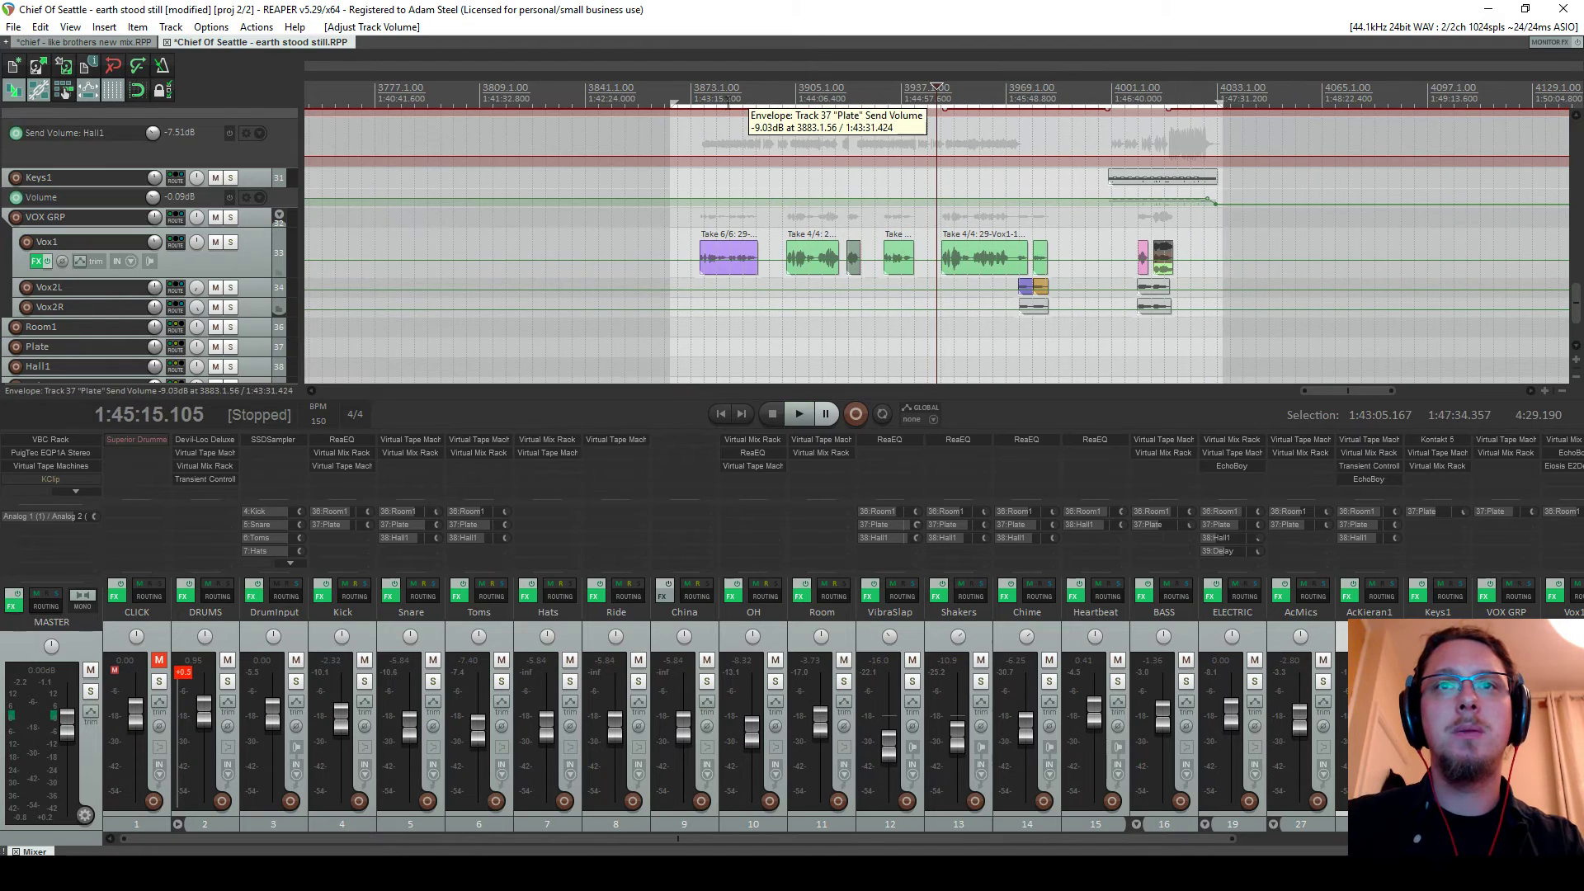
pyautogui.click(699, 92)
pyautogui.scroll(5, 506, 265)
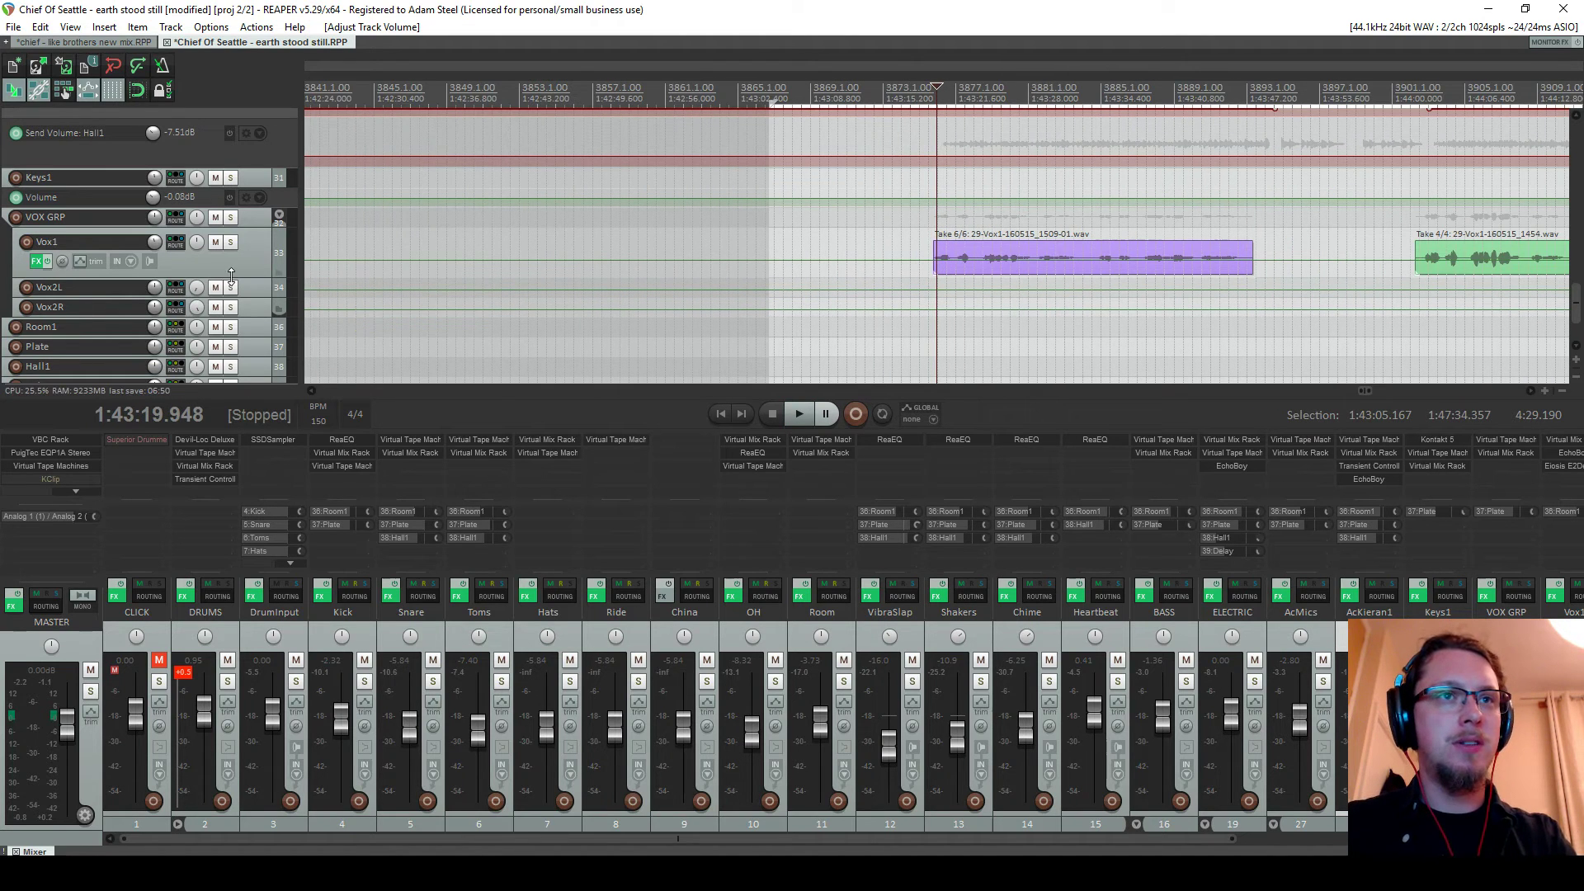
pyautogui.moveTo(234, 277); pyautogui.dragTo(239, 336)
pyautogui.scroll(4, 1059, 305)
pyautogui.keyDown('shift'); pyautogui.click(1111, 296); pyautogui.keyUp('shift')
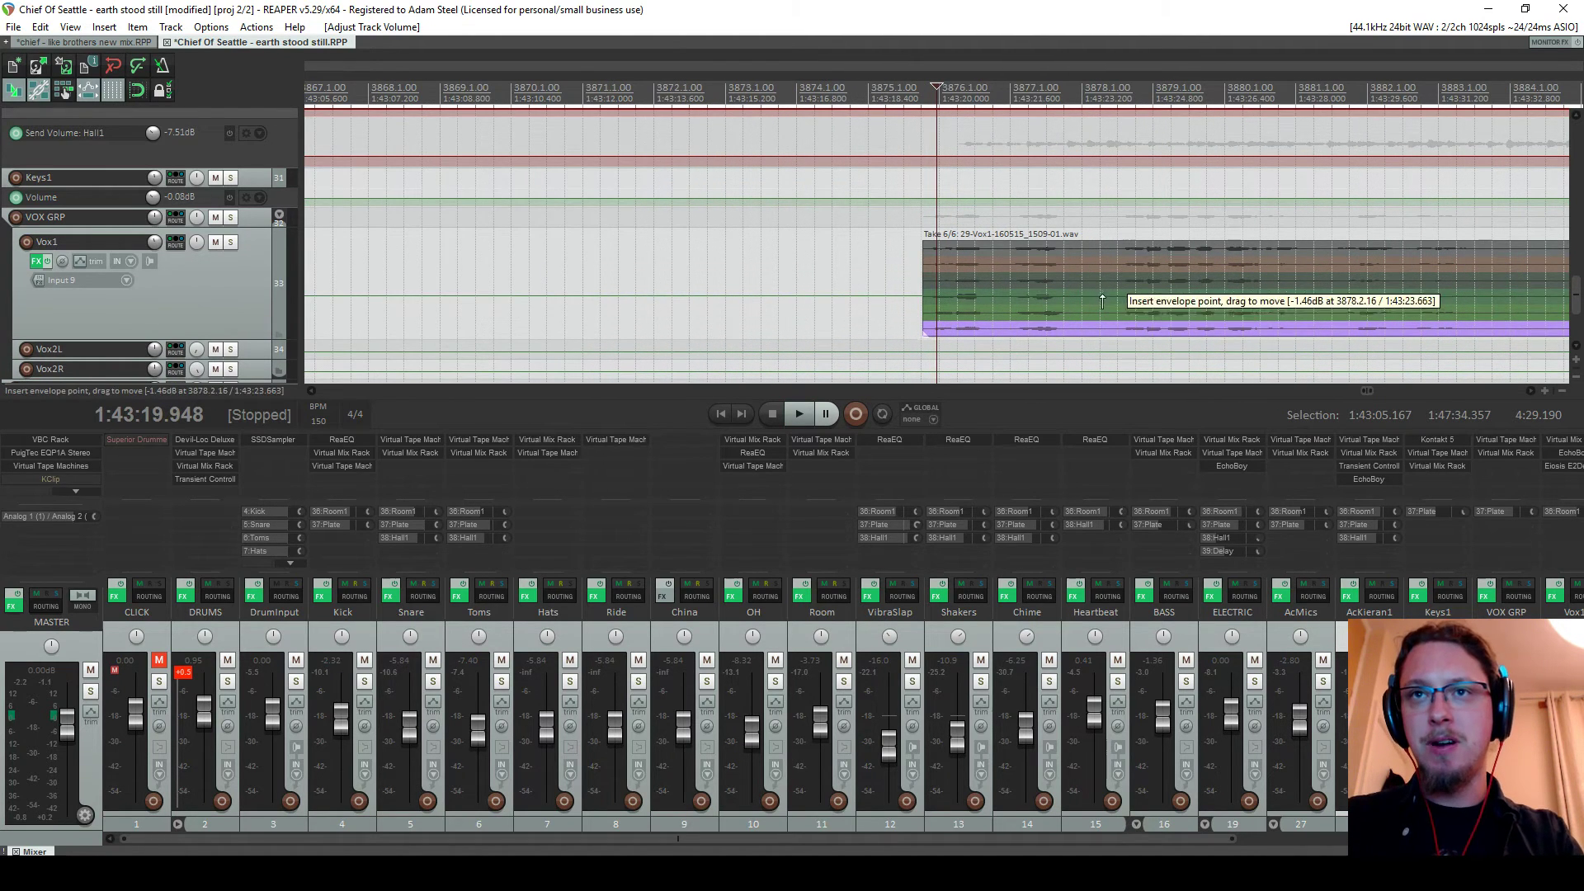
pyautogui.keyDown('shift'); pyautogui.click(880, 296); pyautogui.keyUp('shift')
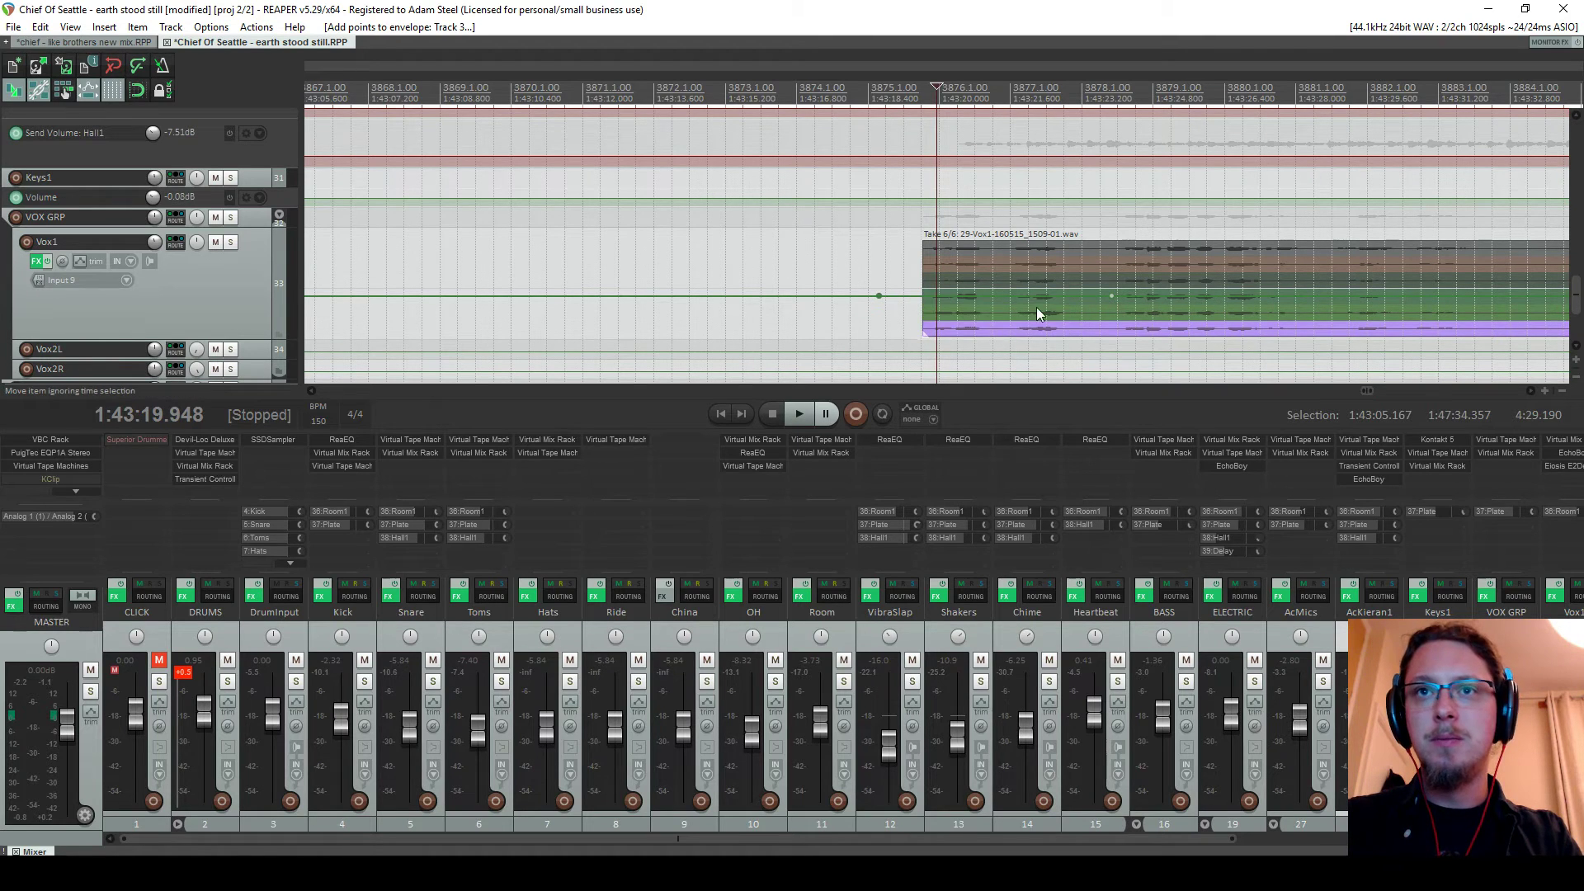
pyautogui.moveTo(1002, 295); pyautogui.dragTo(1005, 303)
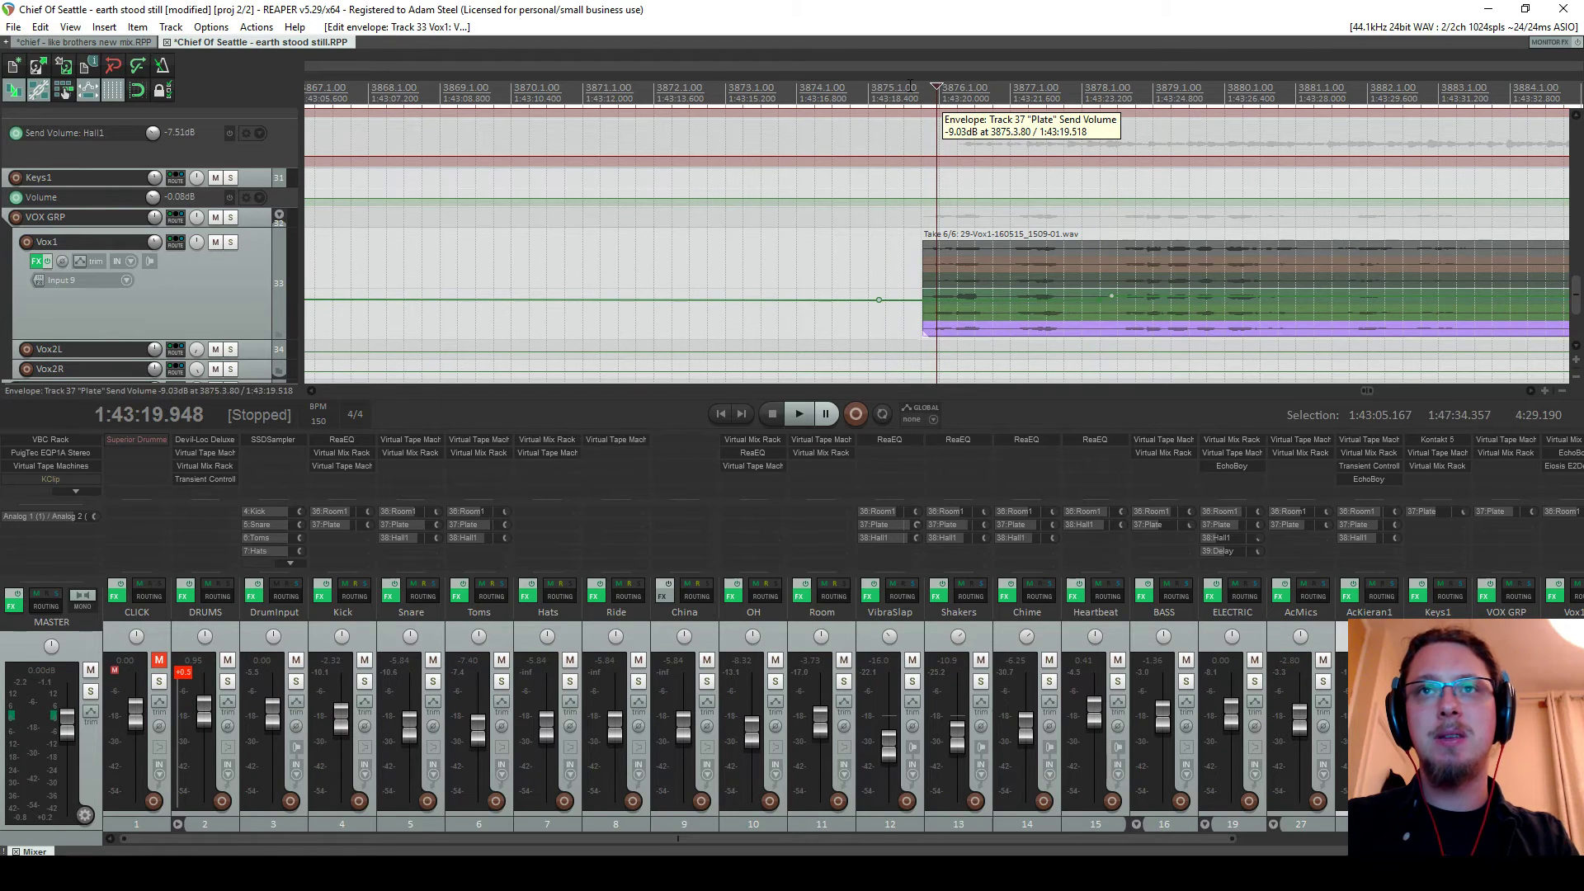
# Play from before the first Vox1 item and lower the opening section of its volume envelope further
pyautogui.click(876, 96)
pyautogui.press('space')
pyautogui.scroll(-2, 940, 259)
pyautogui.scroll(2, 940, 260)
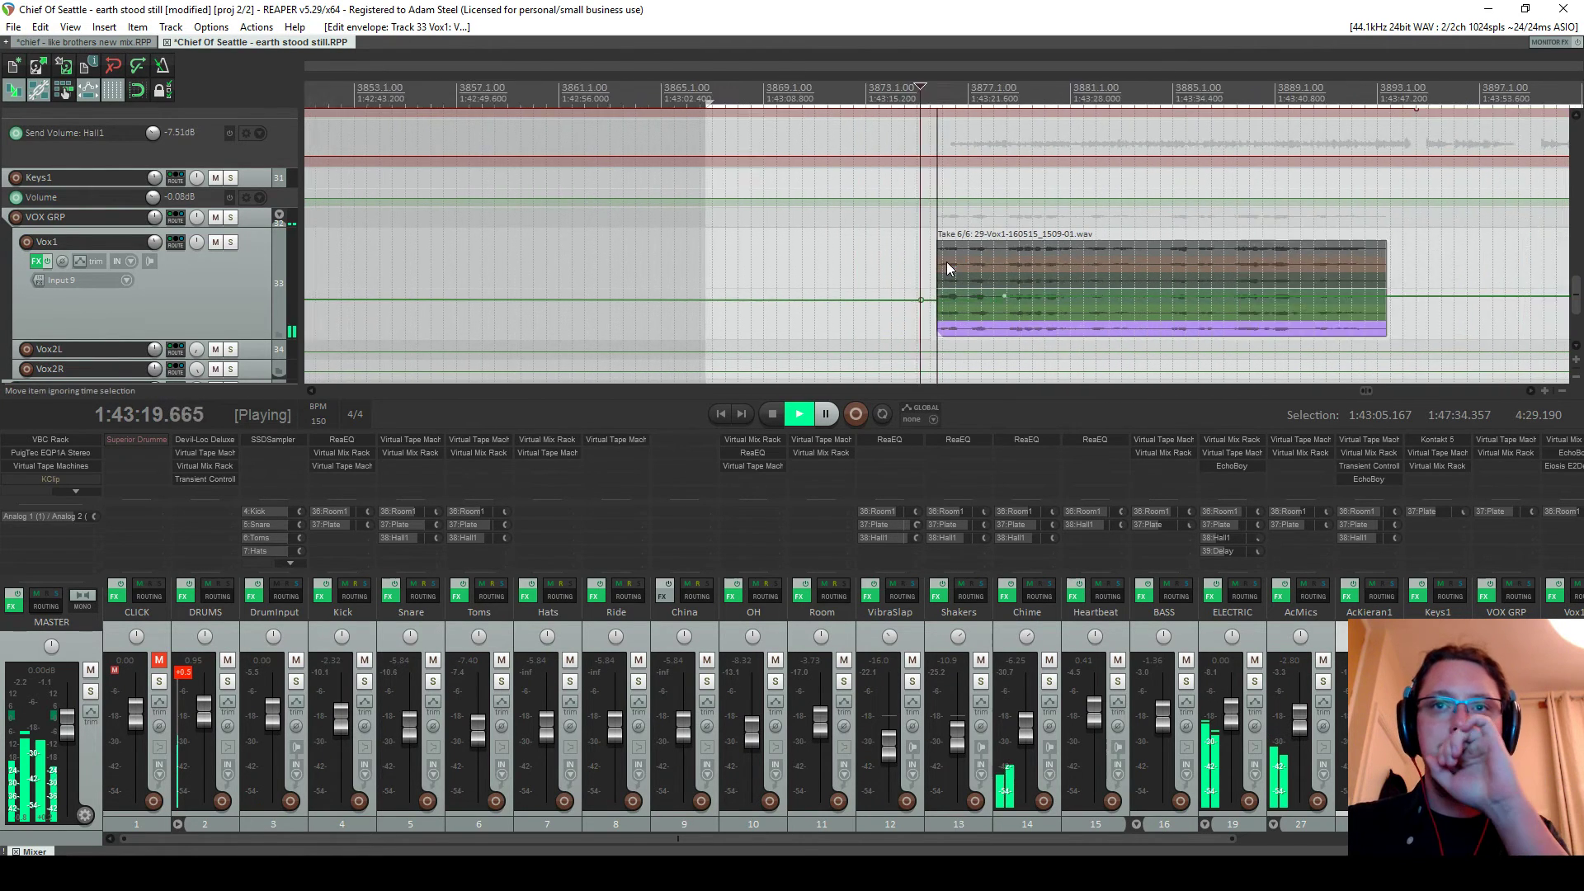
pyautogui.click(737, 92)
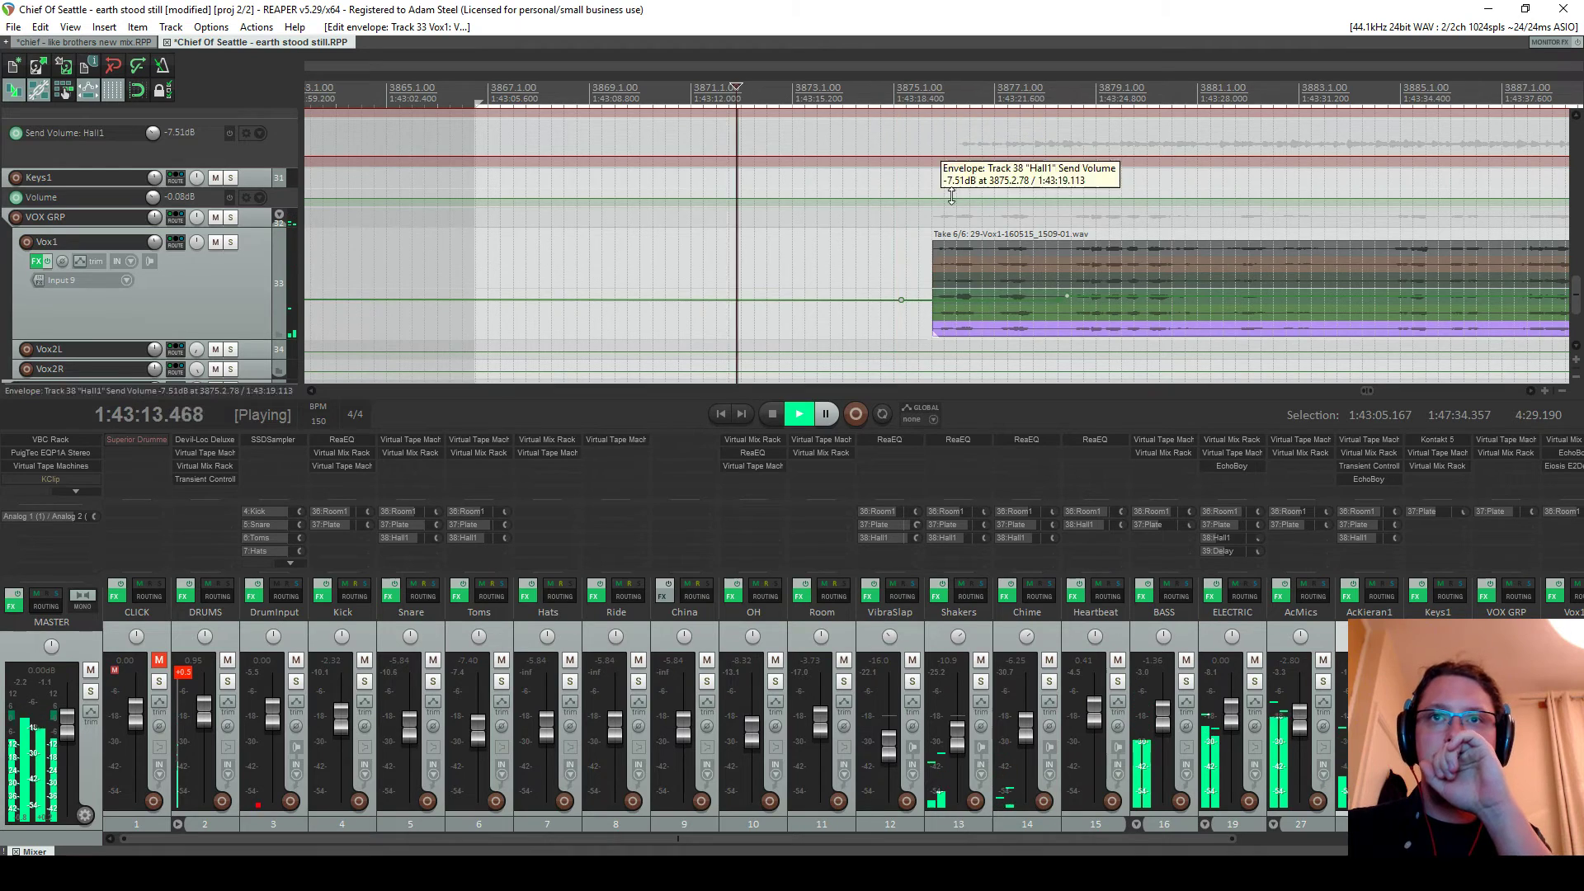
pyautogui.moveTo(985, 301); pyautogui.dragTo(986, 307)
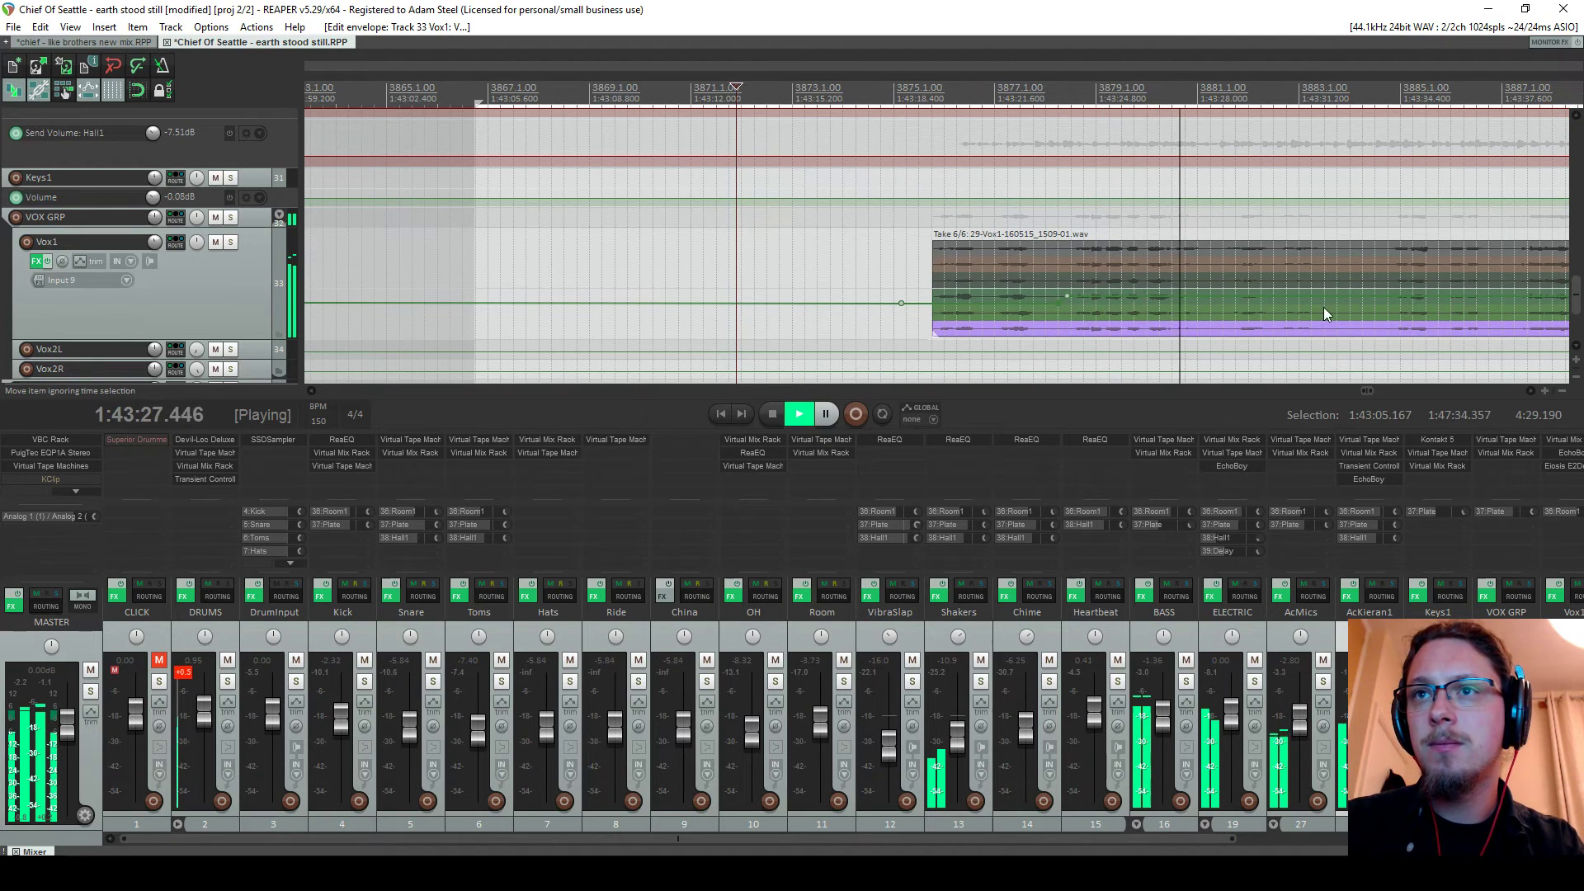
# Add another volume envelope point further along the first Vox1 item and lower the curve leading up to it
pyautogui.click(1366, 303)
pyautogui.moveTo(1232, 299); pyautogui.dragTo(1155, 303)
pyautogui.scroll(-6, 1576, 303)
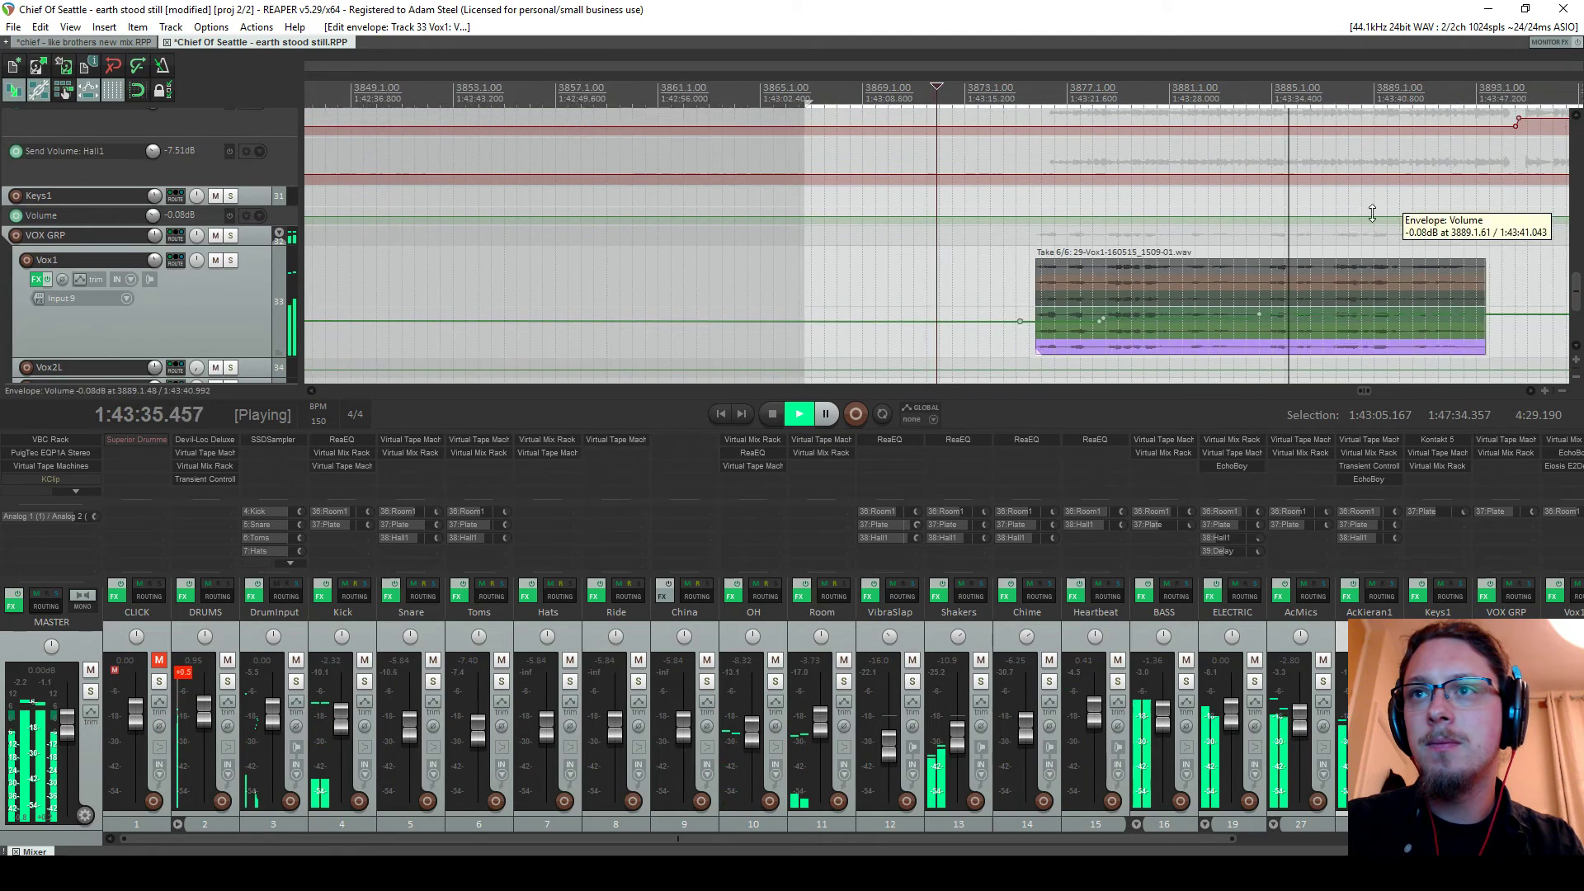
# Solo the Heartbeat track, audition its first item and adjust its send to Hall1
pyautogui.moveTo(1577, 310); pyautogui.dragTo(1574, 177)
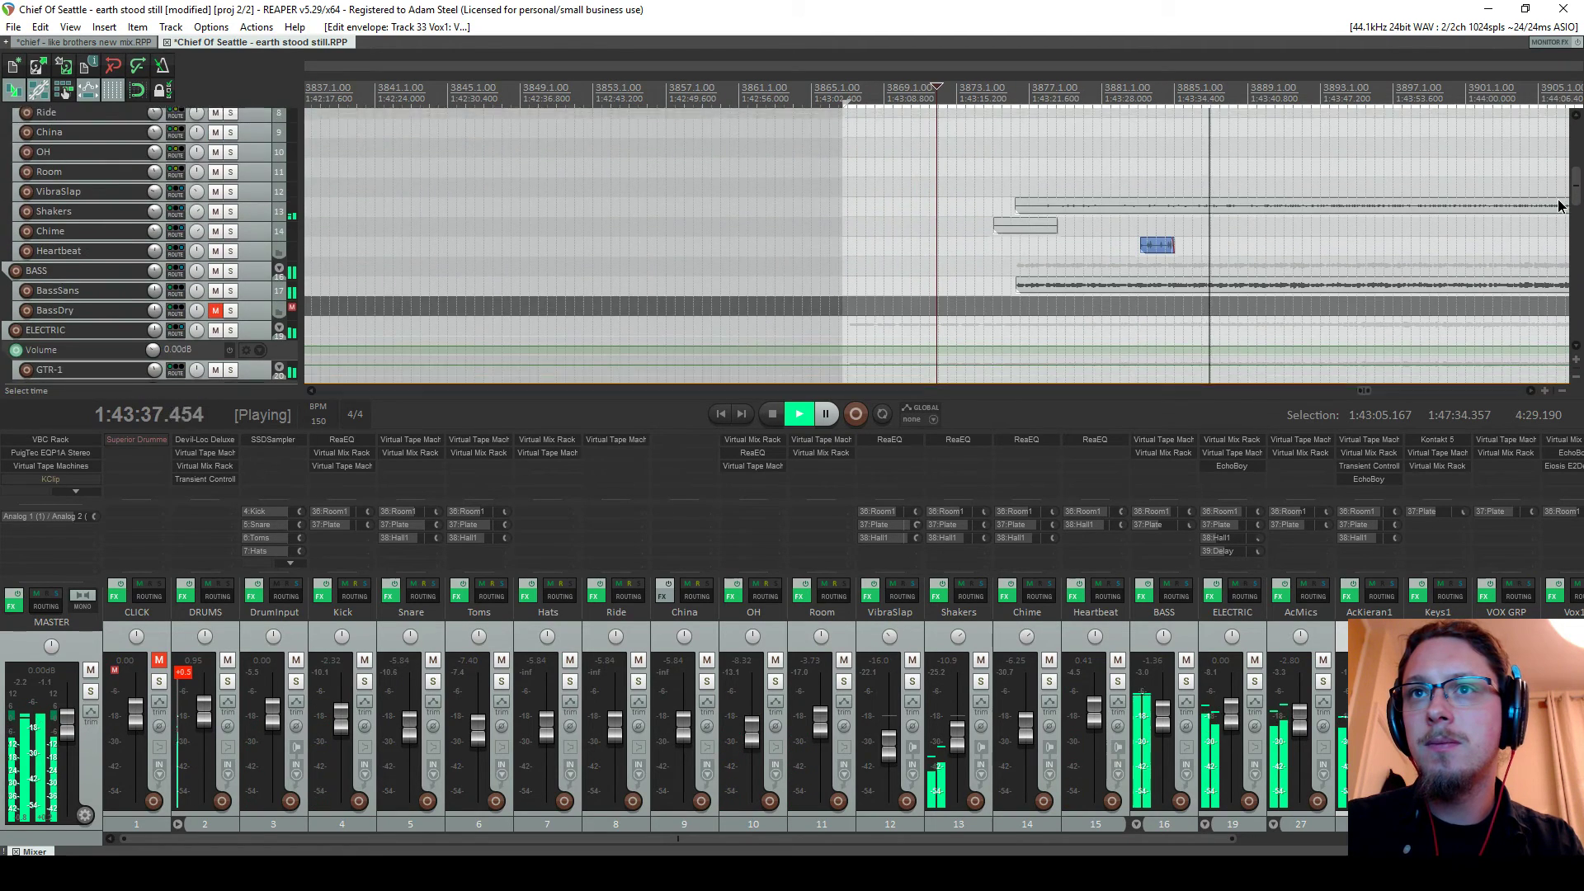
pyautogui.press('space')
pyautogui.click(1128, 86)
pyautogui.scroll(5, 1155, 206)
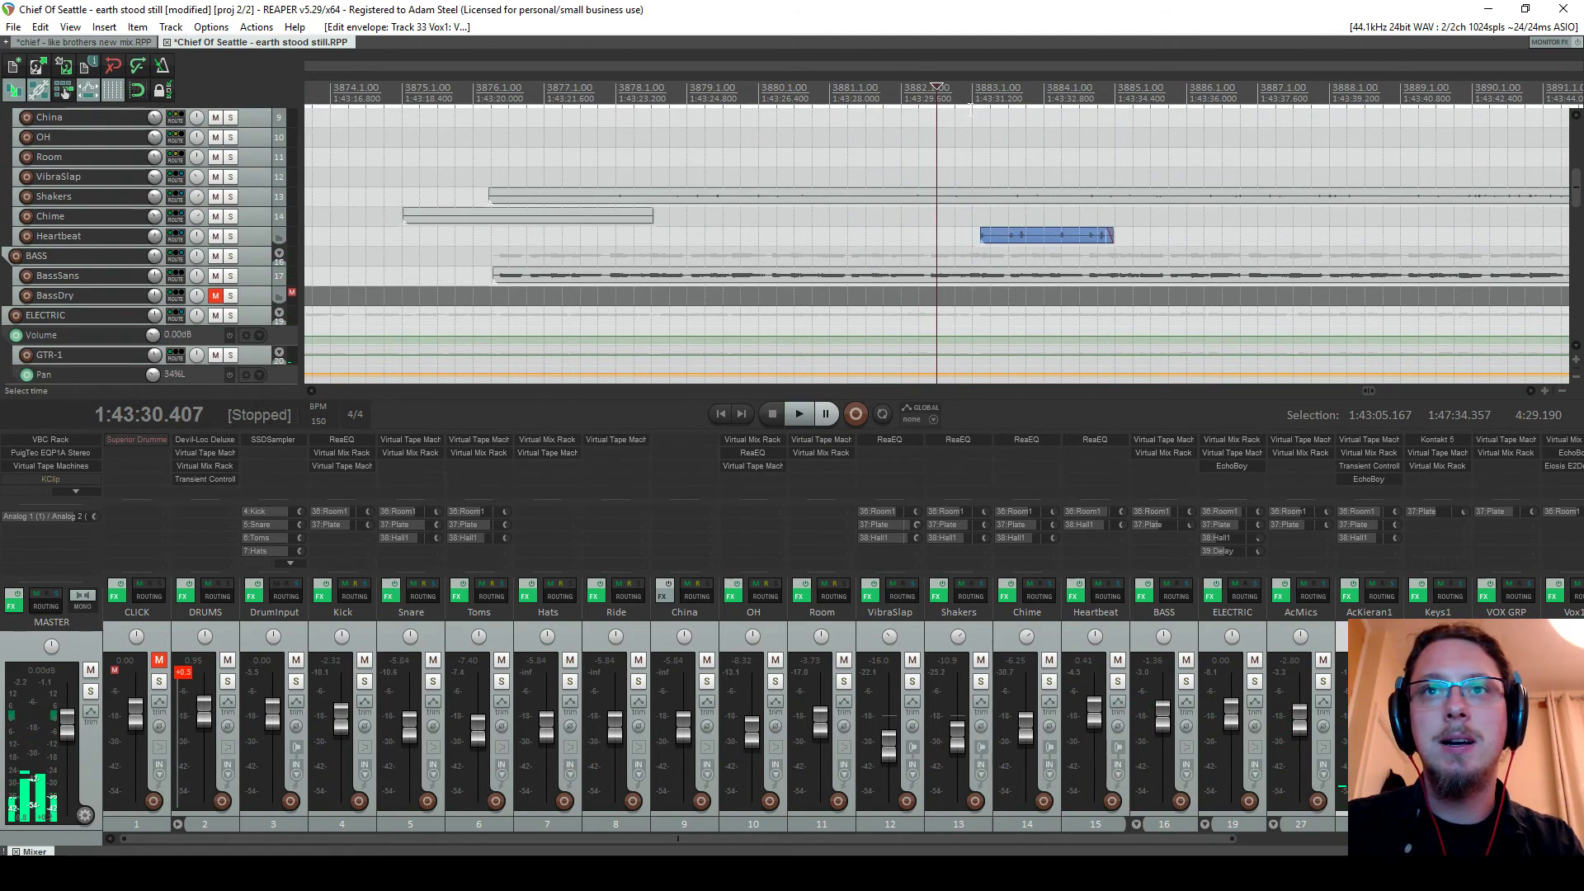
pyautogui.click(969, 117)
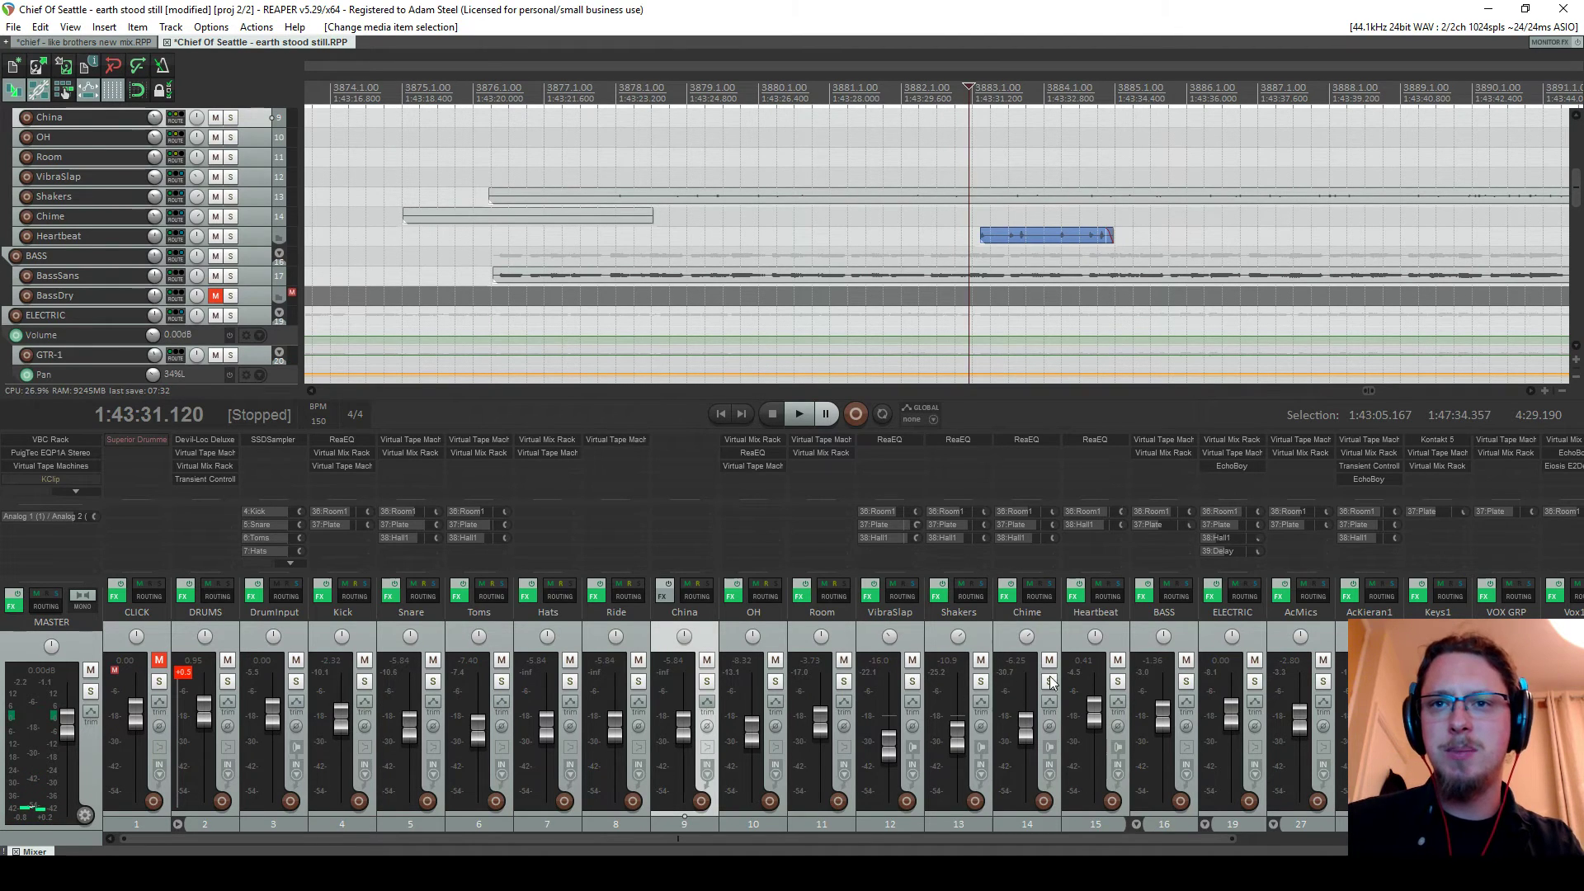
pyautogui.click(1116, 681)
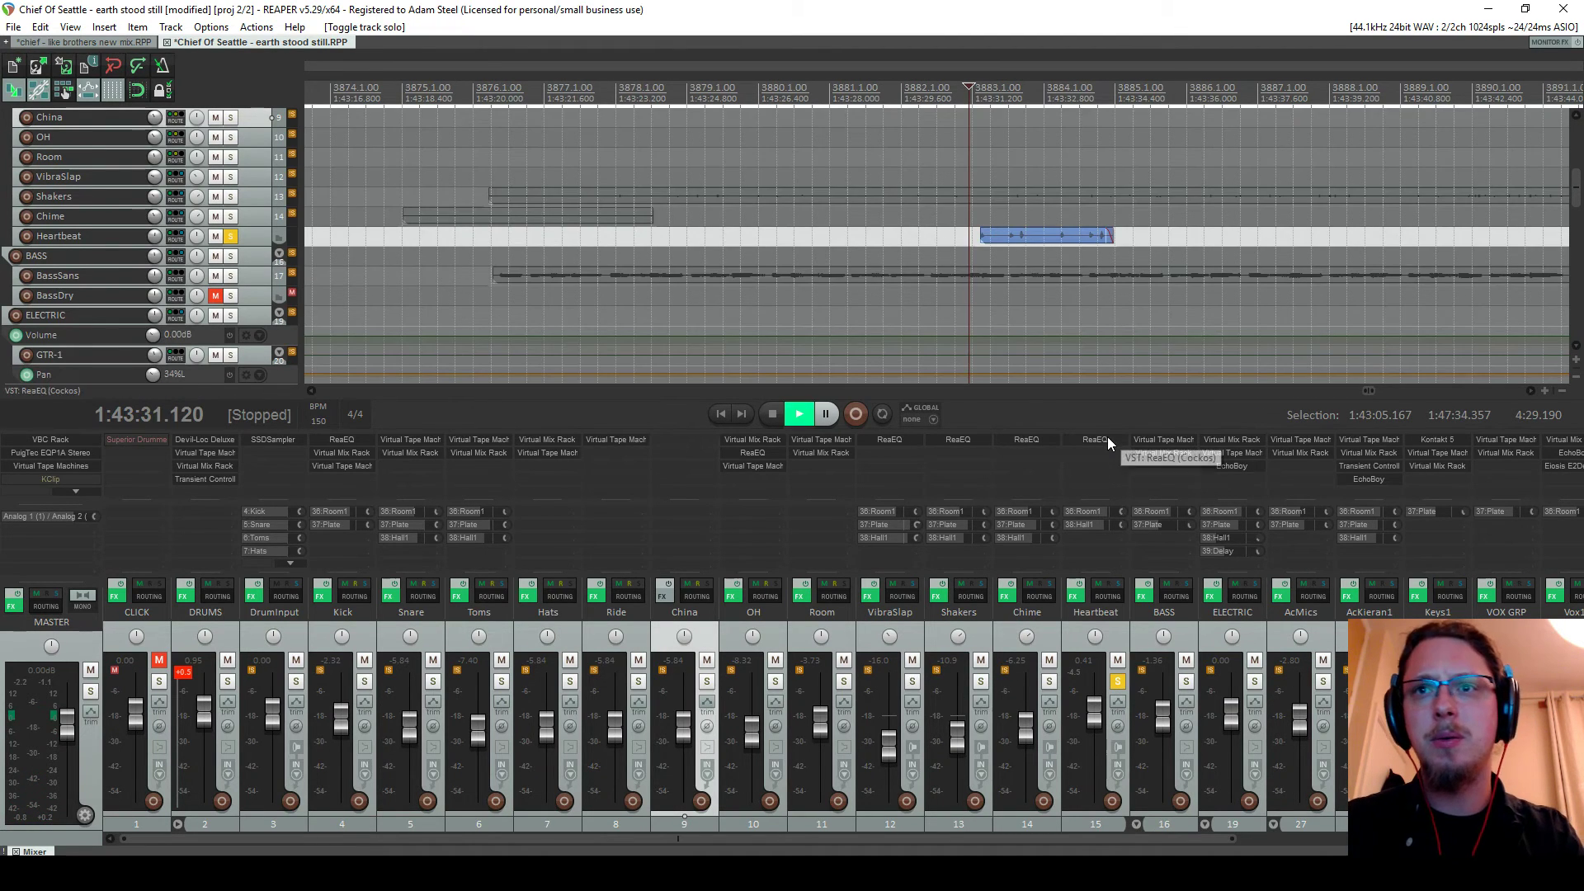
pyautogui.press('space')
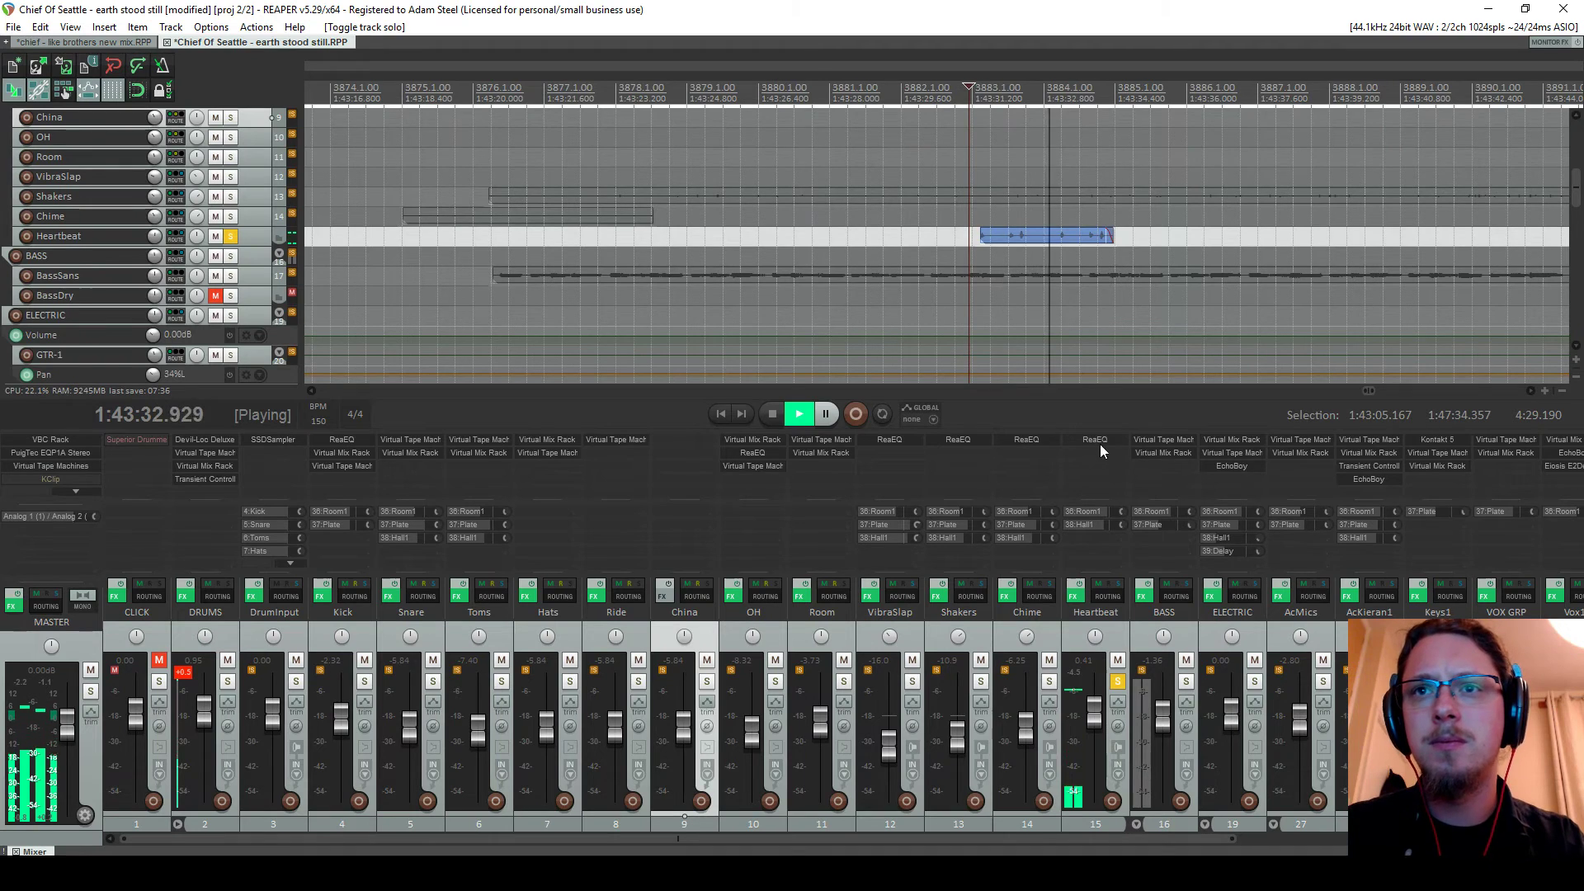
pyautogui.press('space')
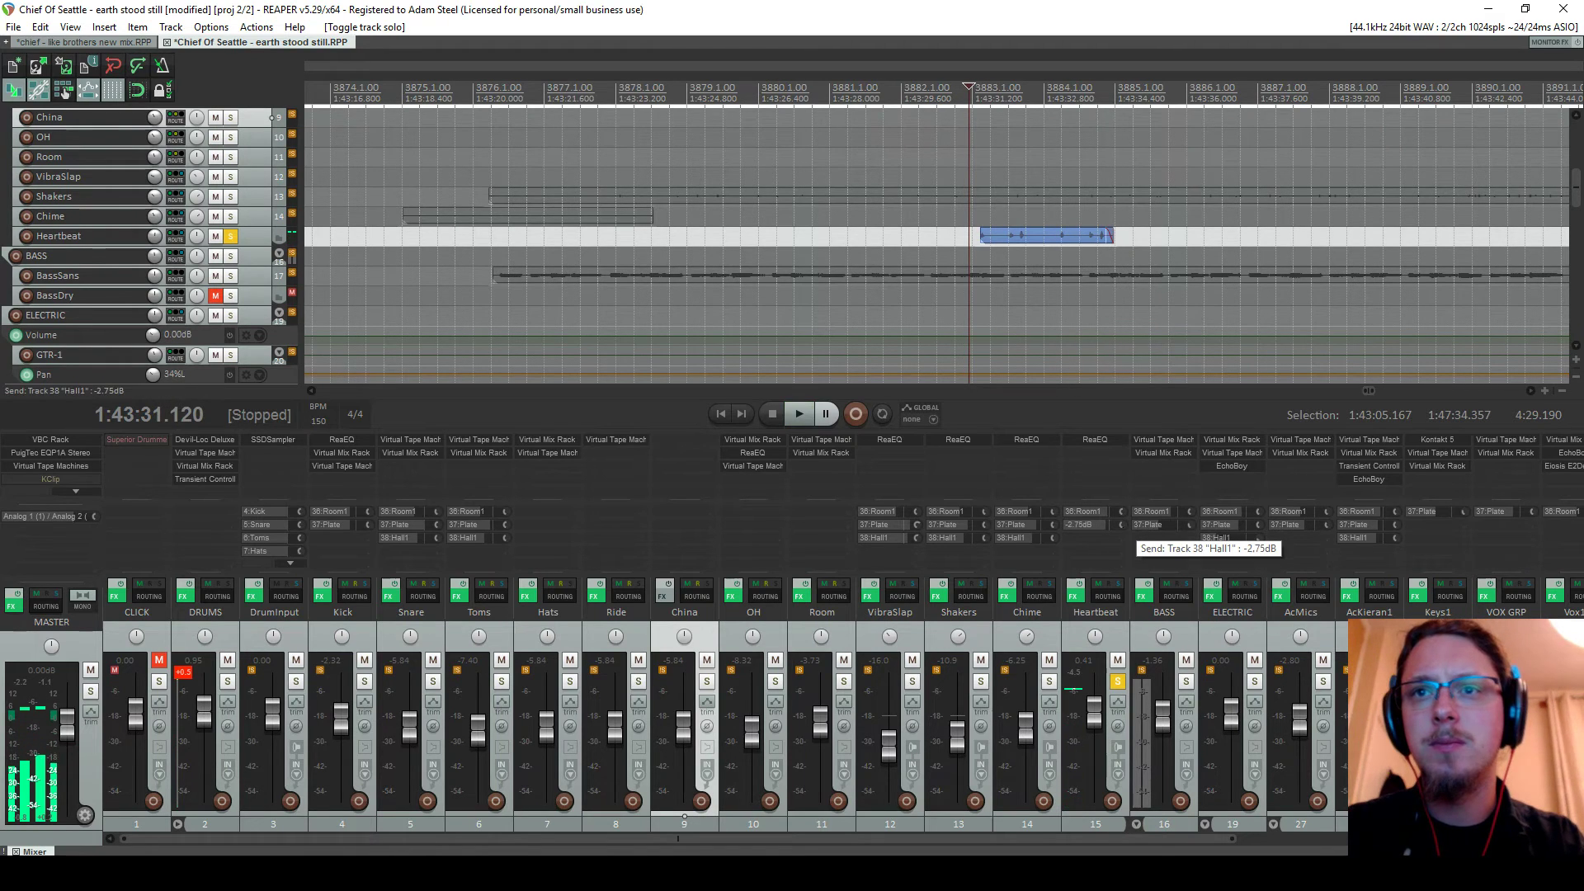
pyautogui.click(1122, 527)
# Open the Heartbeat track's ReaEQ and compare its sound with the EQ bypassed, both soloed and in the full mix
pyautogui.click(1096, 440)
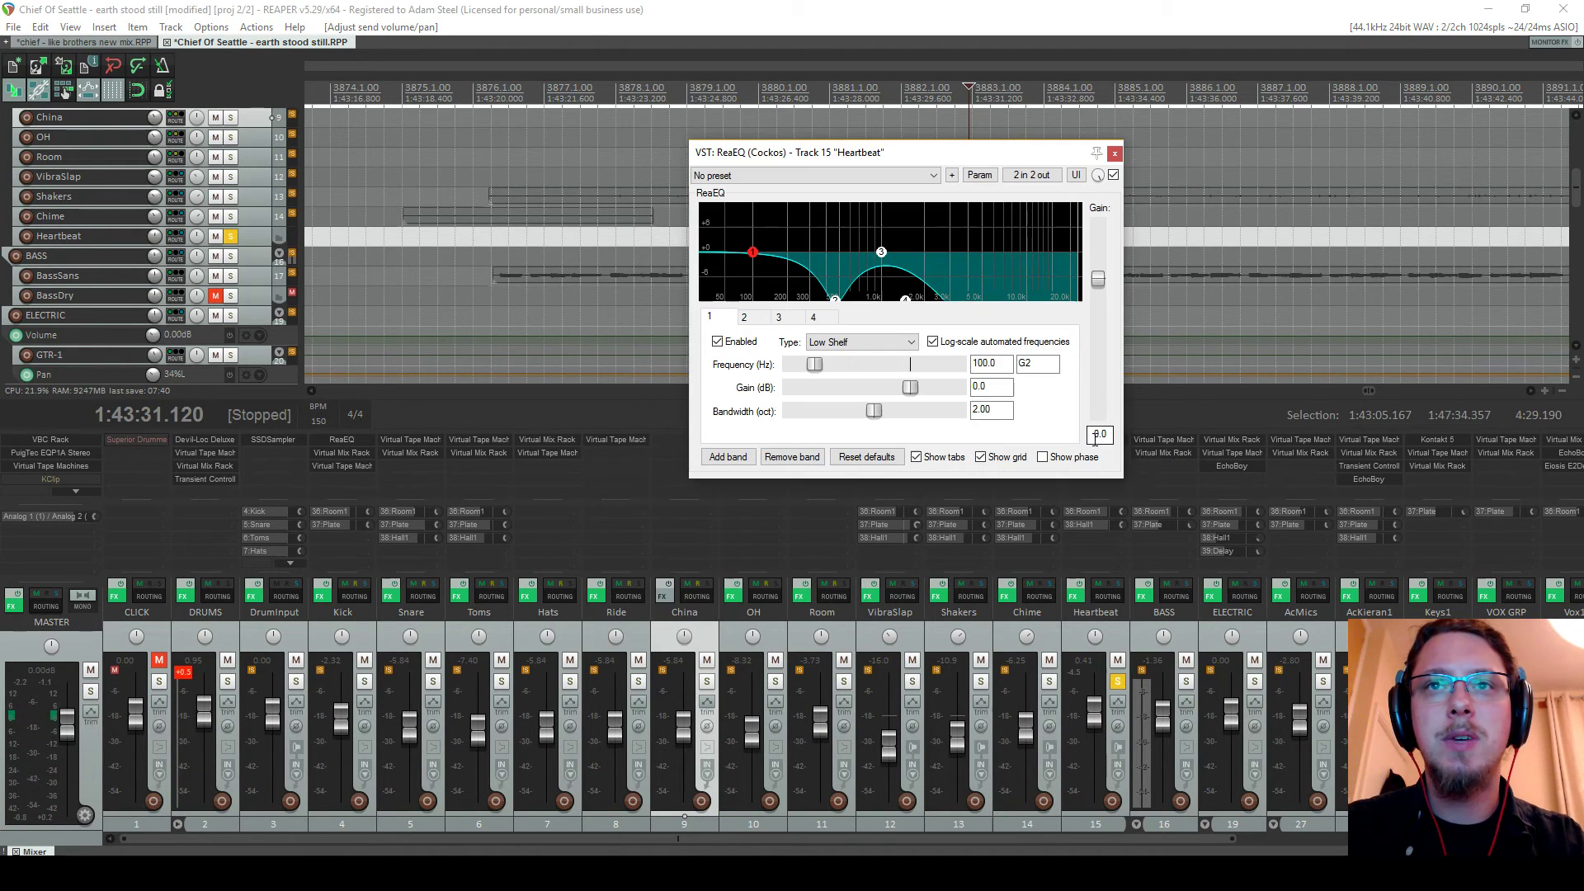
pyautogui.moveTo(840, 160); pyautogui.dragTo(470, 161)
pyautogui.press('space')
pyautogui.keyDown('shift'); pyautogui.click(1094, 442); pyautogui.keyUp('shift')
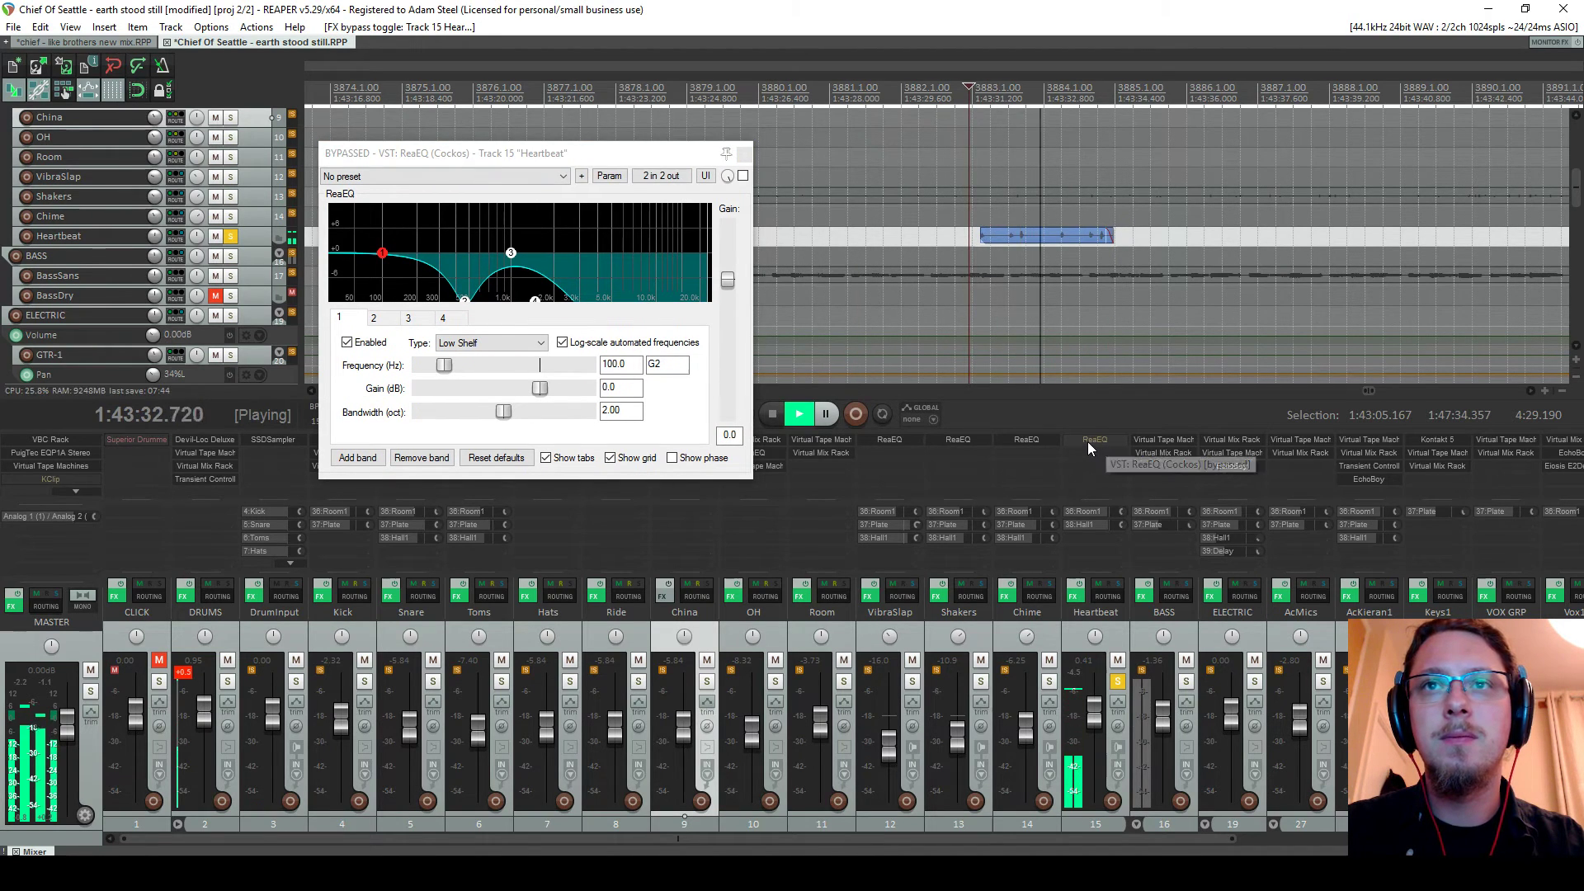
pyautogui.click(1117, 681)
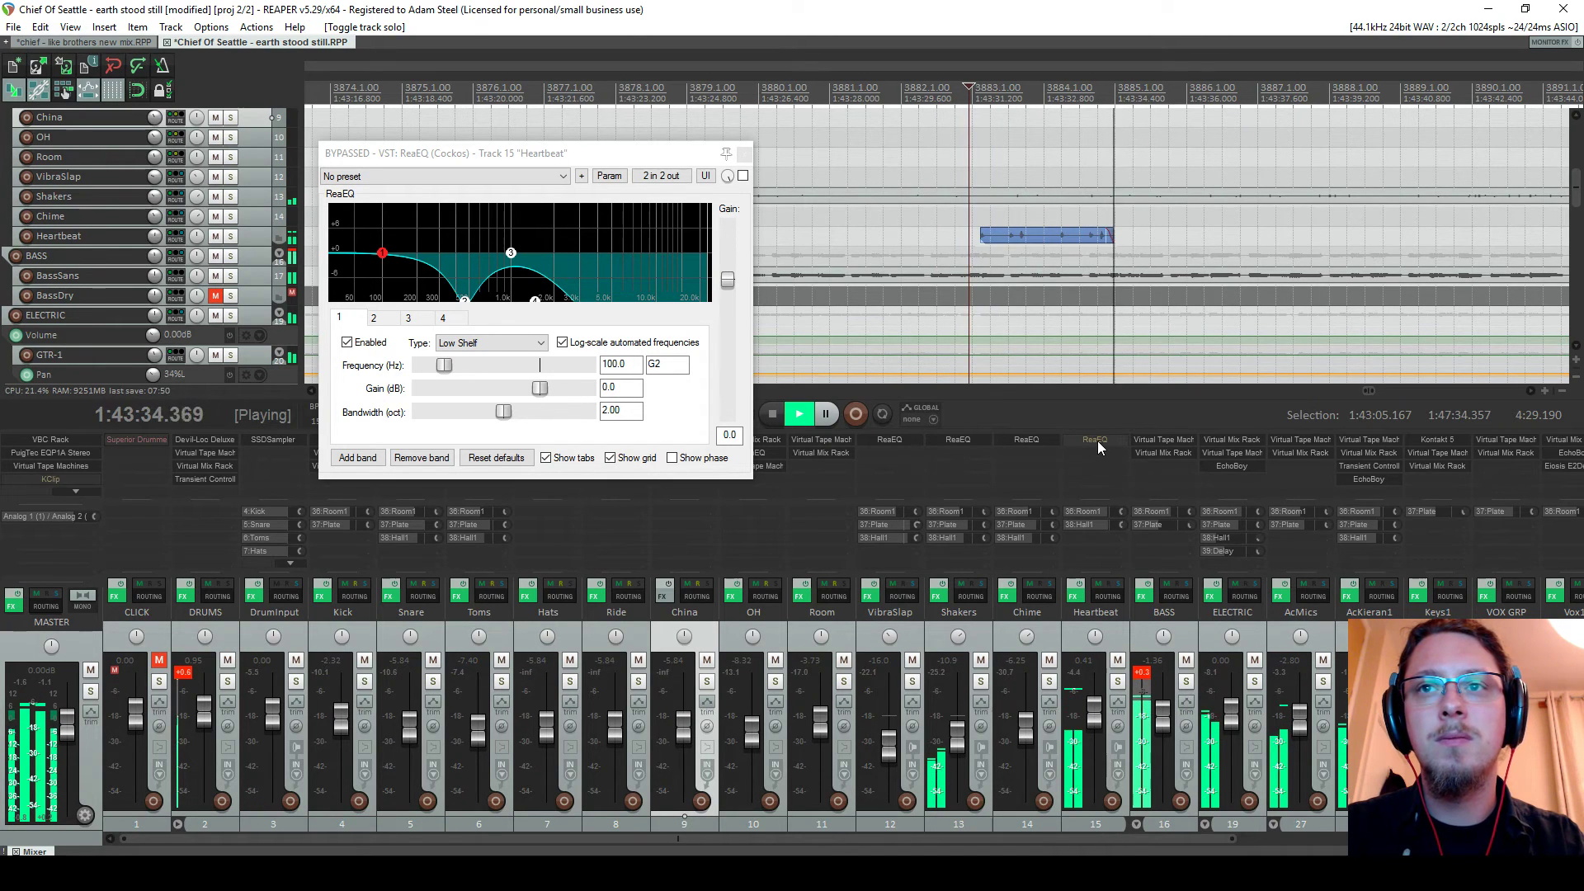
pyautogui.press('space')
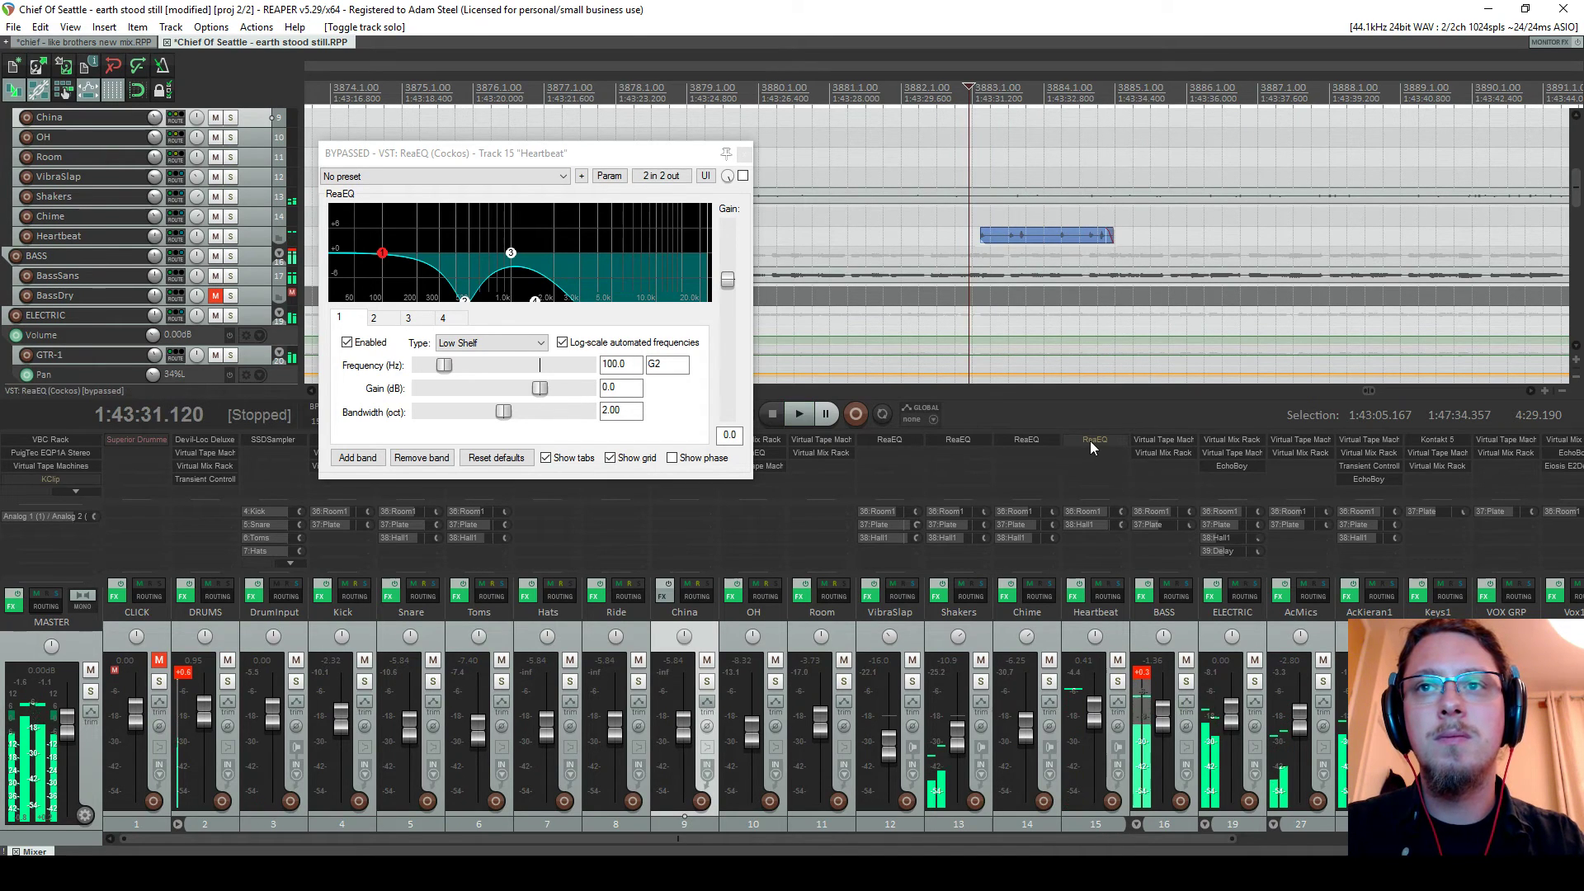
pyautogui.keyDown('shift'); pyautogui.click(1094, 439); pyautogui.keyUp('shift')
# Re-enable the Heartbeat track's ReaEQ, add Virtual Mix Rack after it and load the FG-S EQ module into the rack
pyautogui.doubleClick(1088, 452)
pyautogui.write('mix')
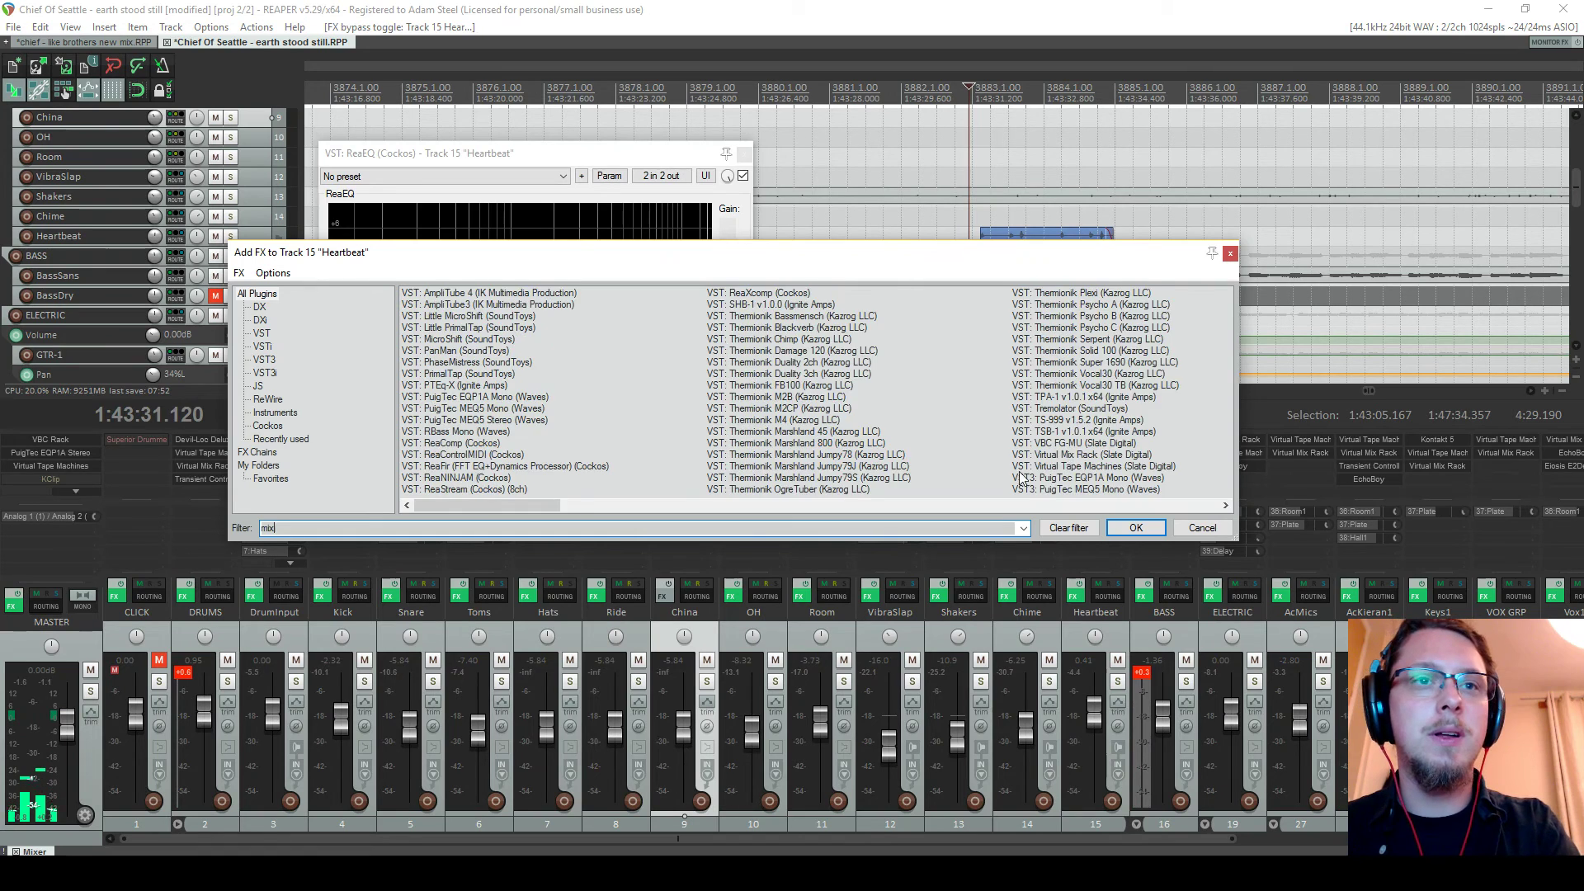
pyautogui.doubleClick(438, 295)
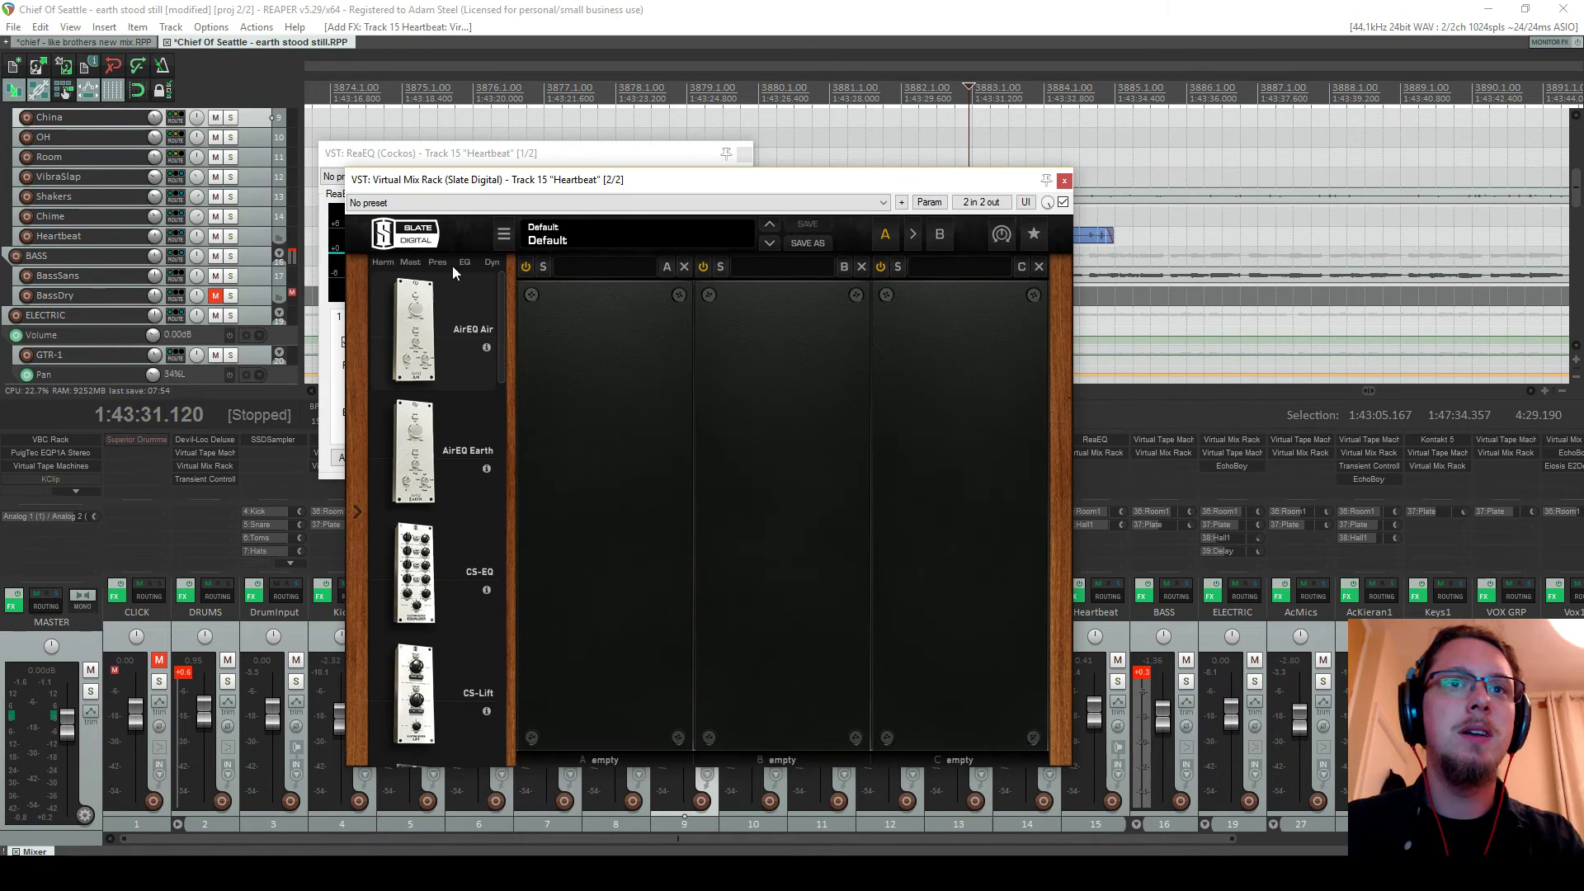
pyautogui.moveTo(495, 174); pyautogui.dragTo(251, 173)
pyautogui.scroll(-1, 160, 502)
pyautogui.scroll(-4, 160, 501)
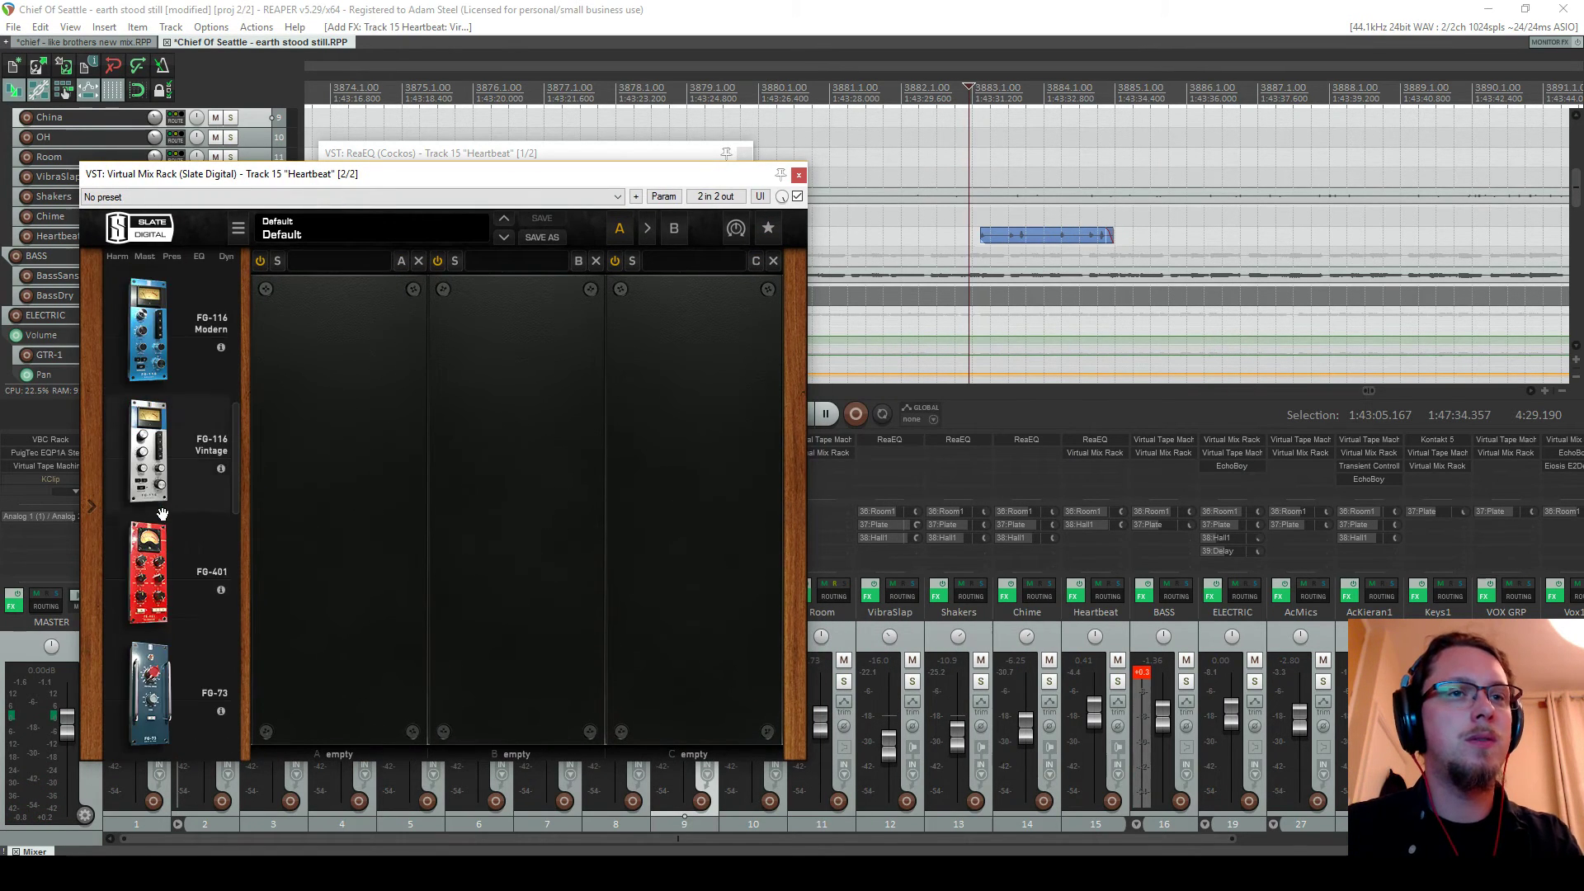
pyautogui.moveTo(167, 529); pyautogui.dragTo(516, 507)
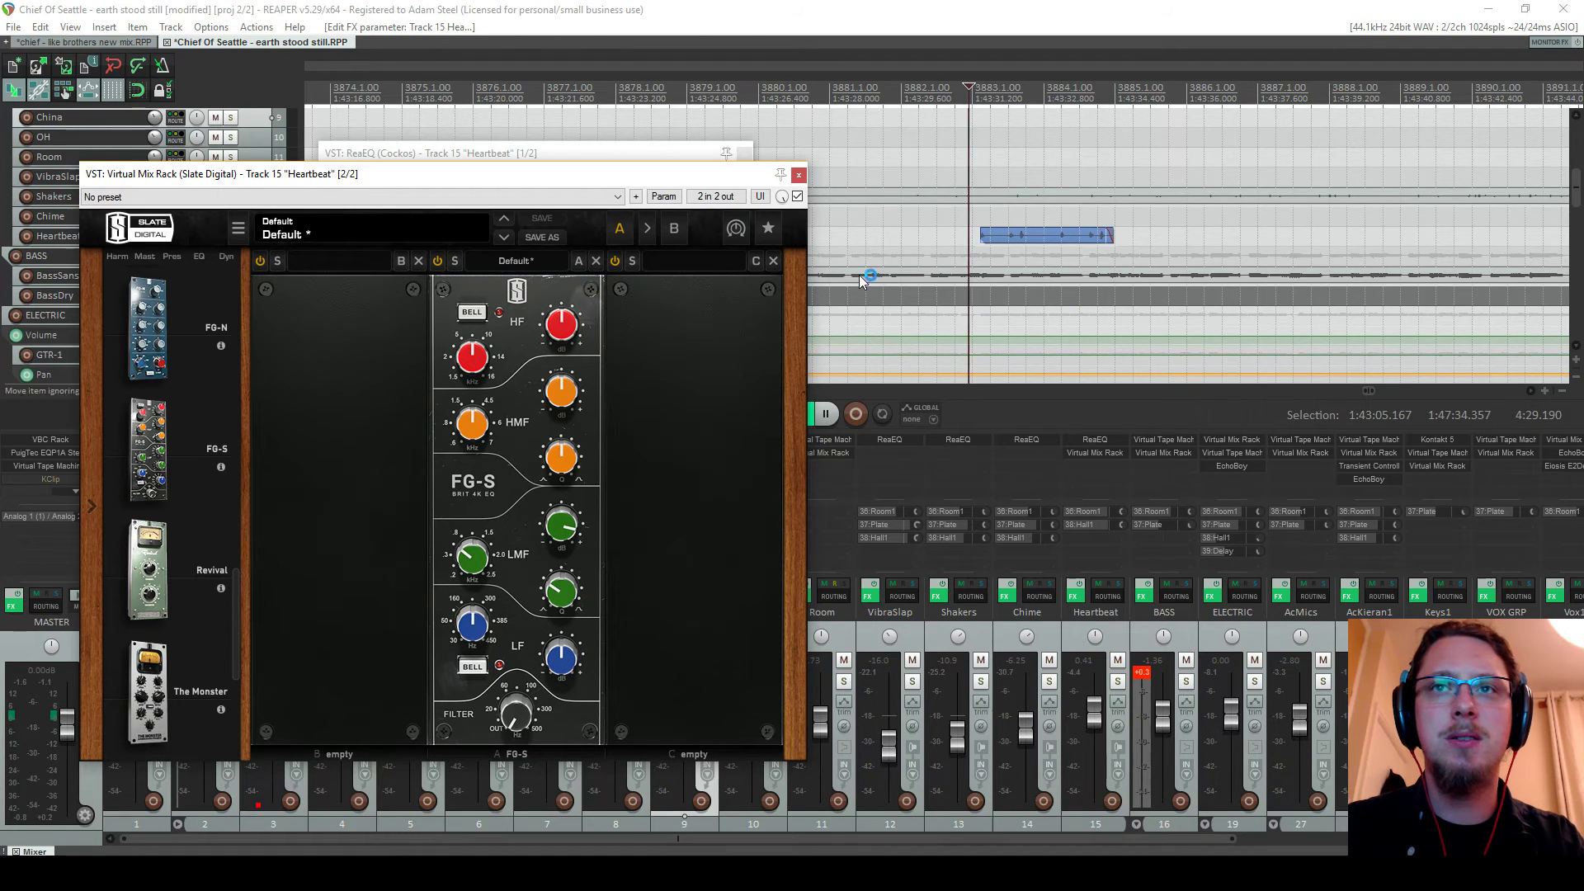
# Solo the Heartbeat track during playback and boost the FG-S low-mid band to +15.0 dB while tuning its frequency above 1.15 kHz
pyautogui.hotkey('alt', 's')
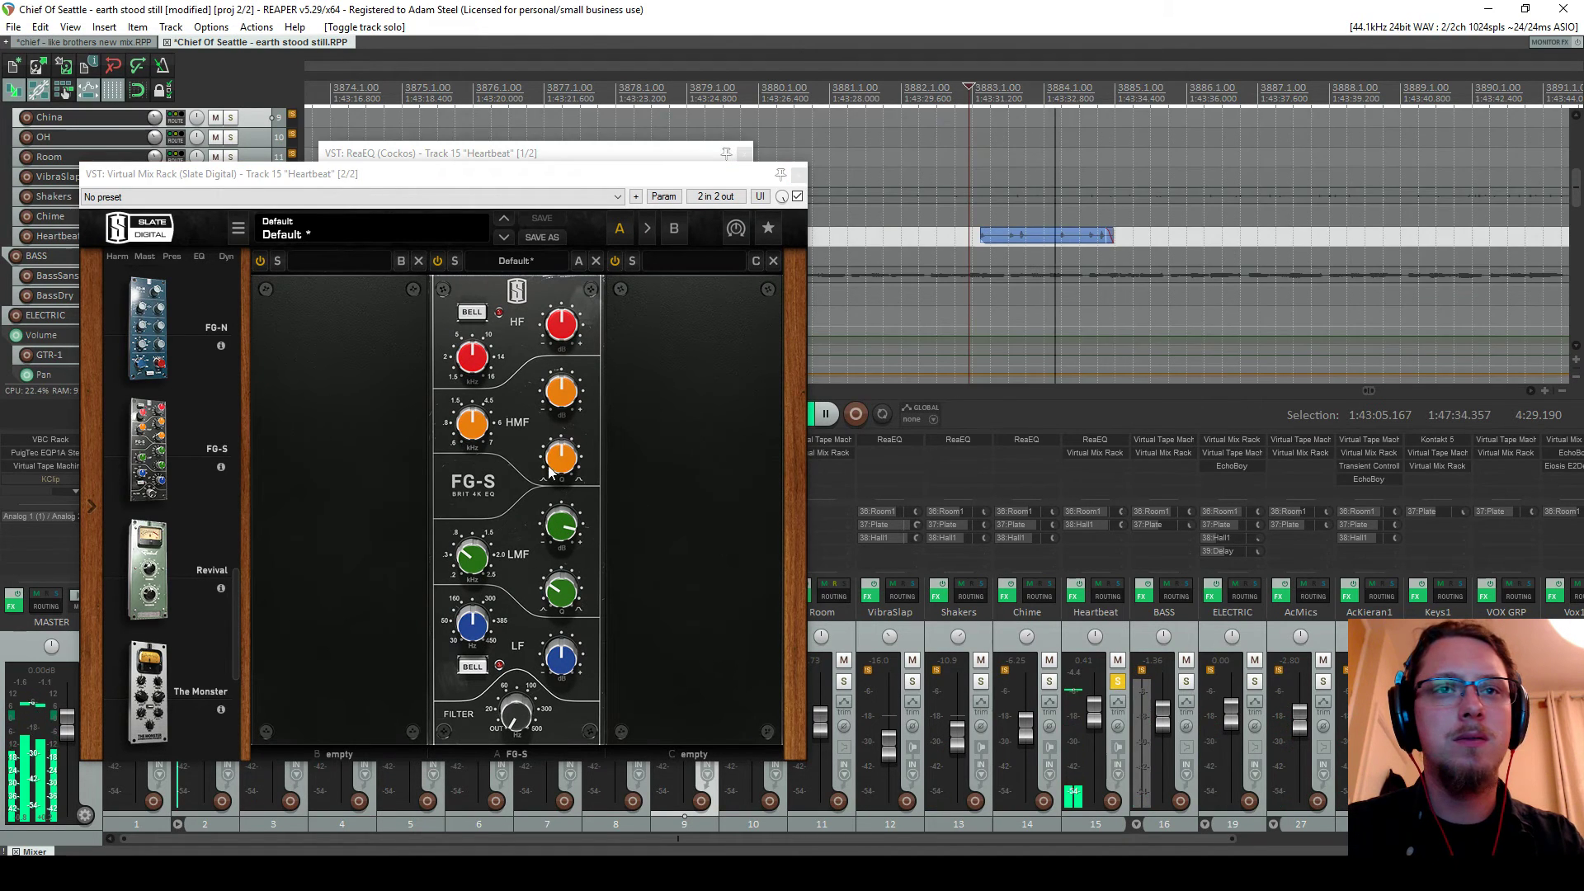
pyautogui.click(473, 542)
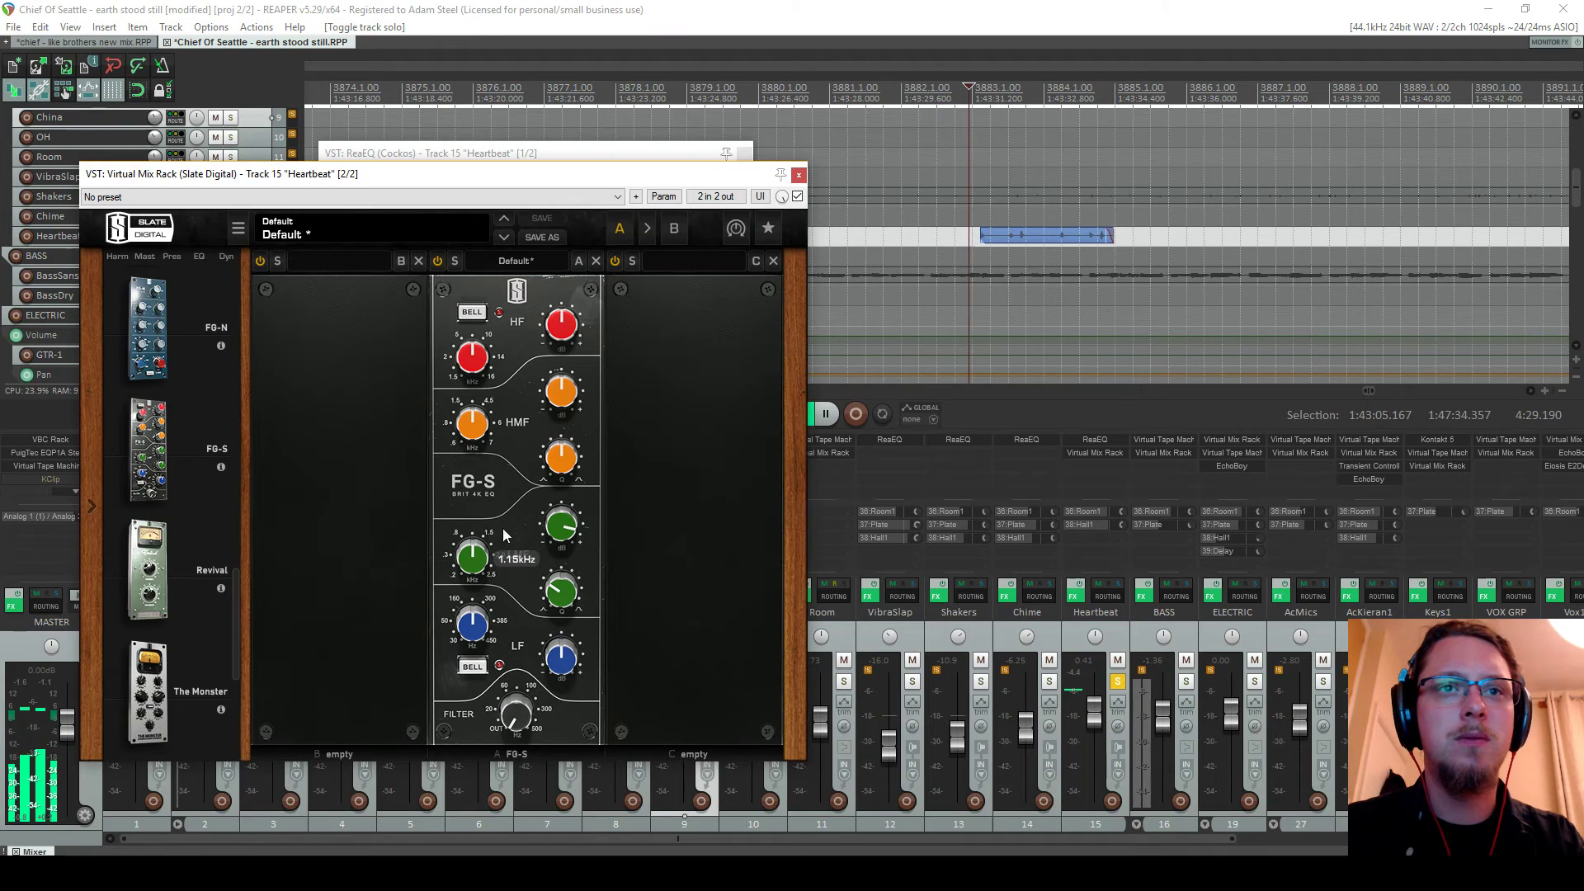
pyautogui.moveTo(562, 525); pyautogui.dragTo(581, 446)
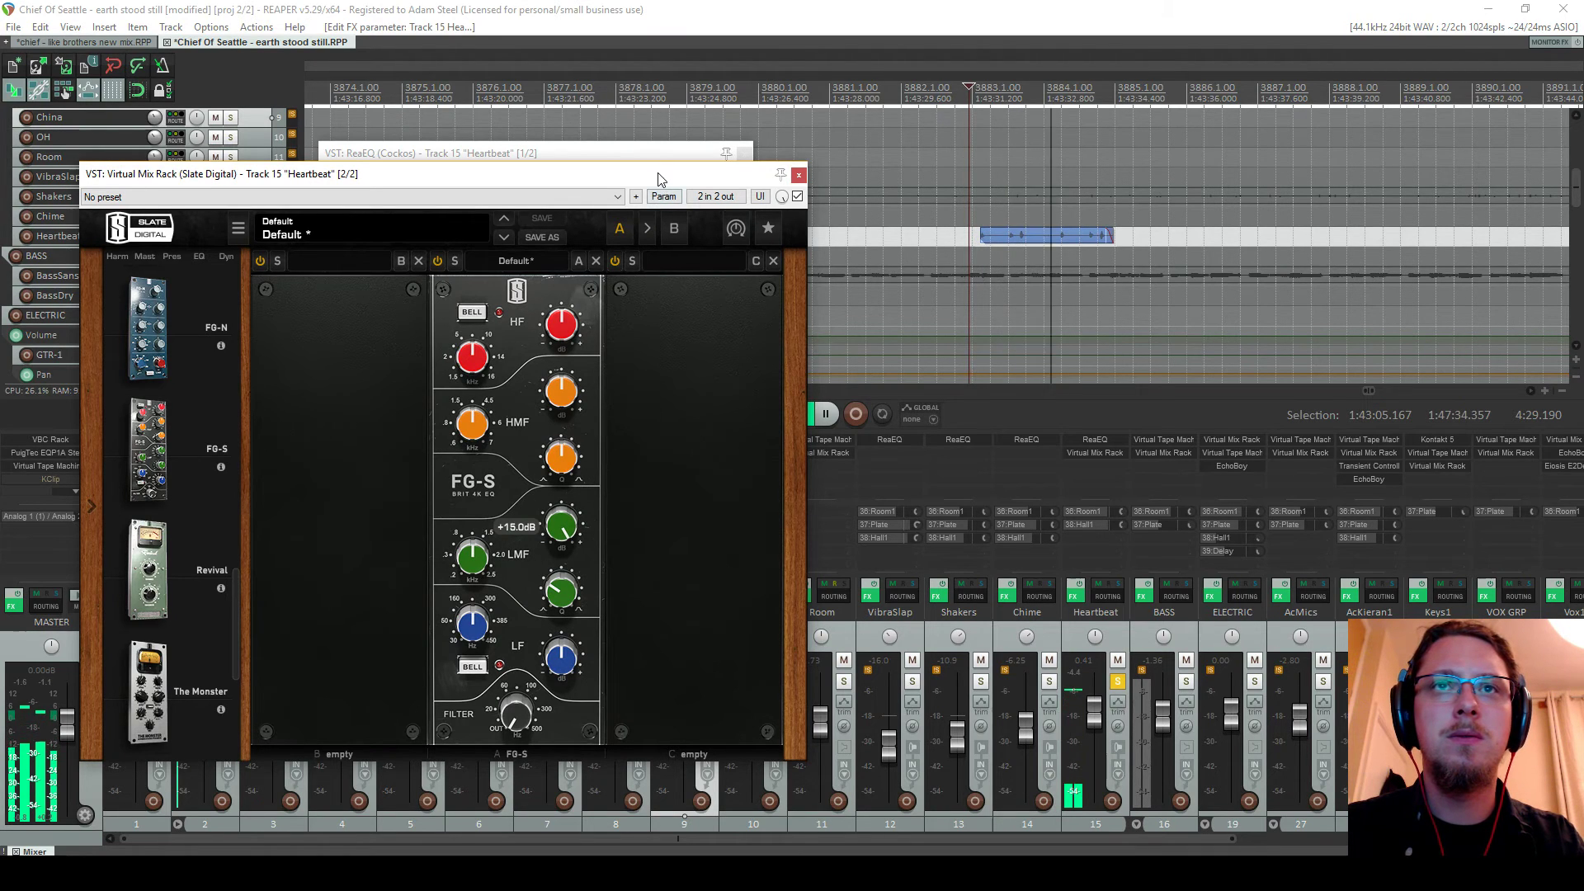
pyautogui.moveTo(659, 179); pyautogui.dragTo(639, 240)
pyautogui.moveTo(459, 620); pyautogui.dragTo(459, 624)
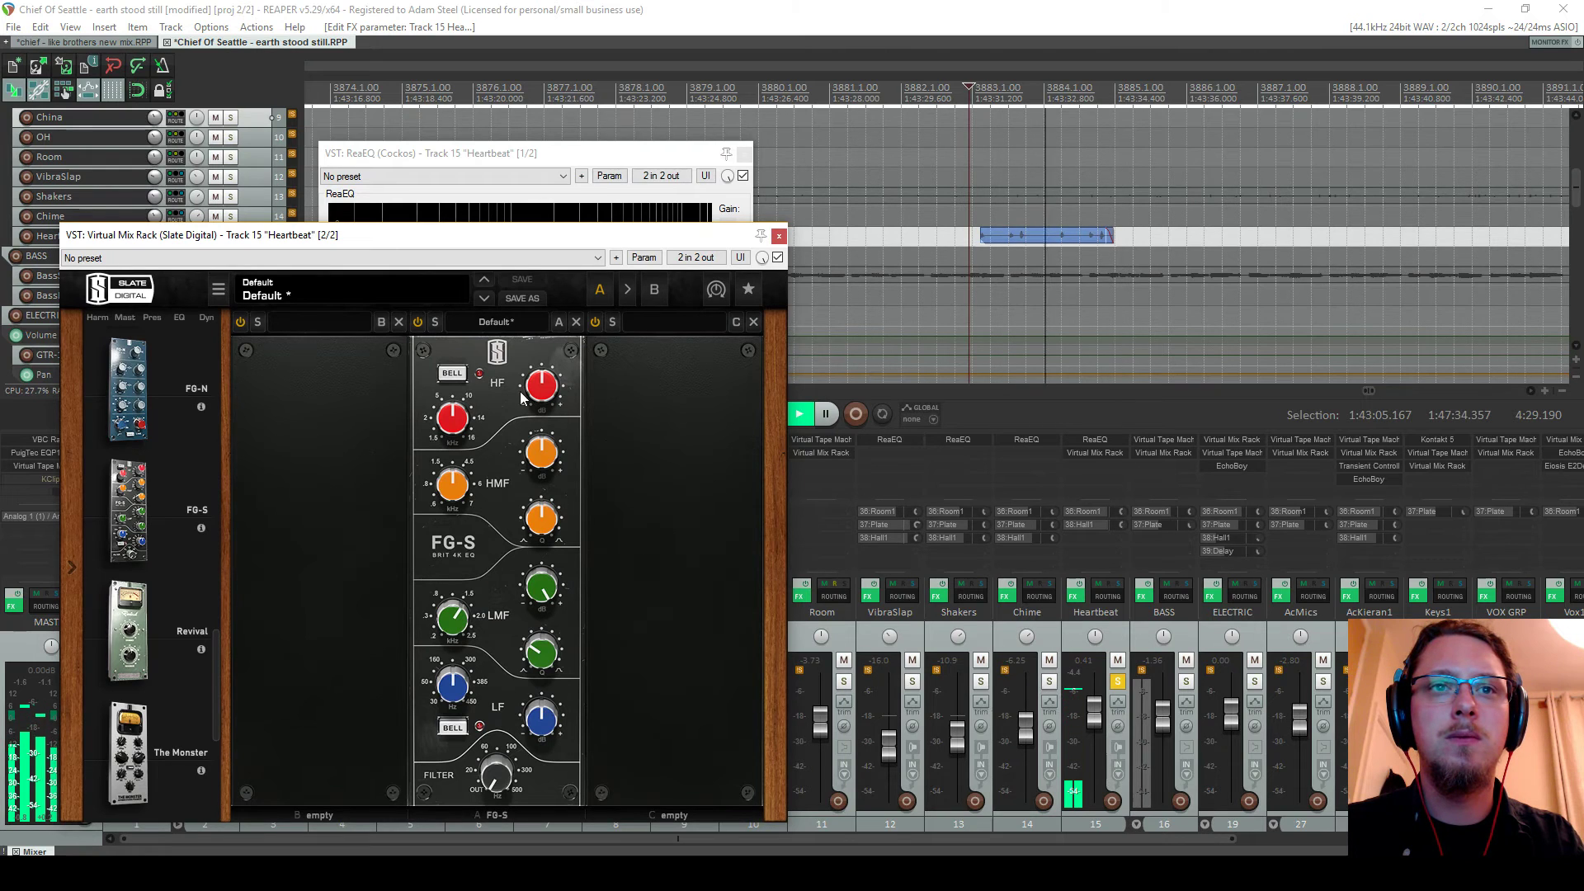
# Raise the FG-S filter frequency on the soloed Heartbeat track and boost its LF band to +5.64 dB
pyautogui.moveTo(539, 235); pyautogui.dragTo(535, 161)
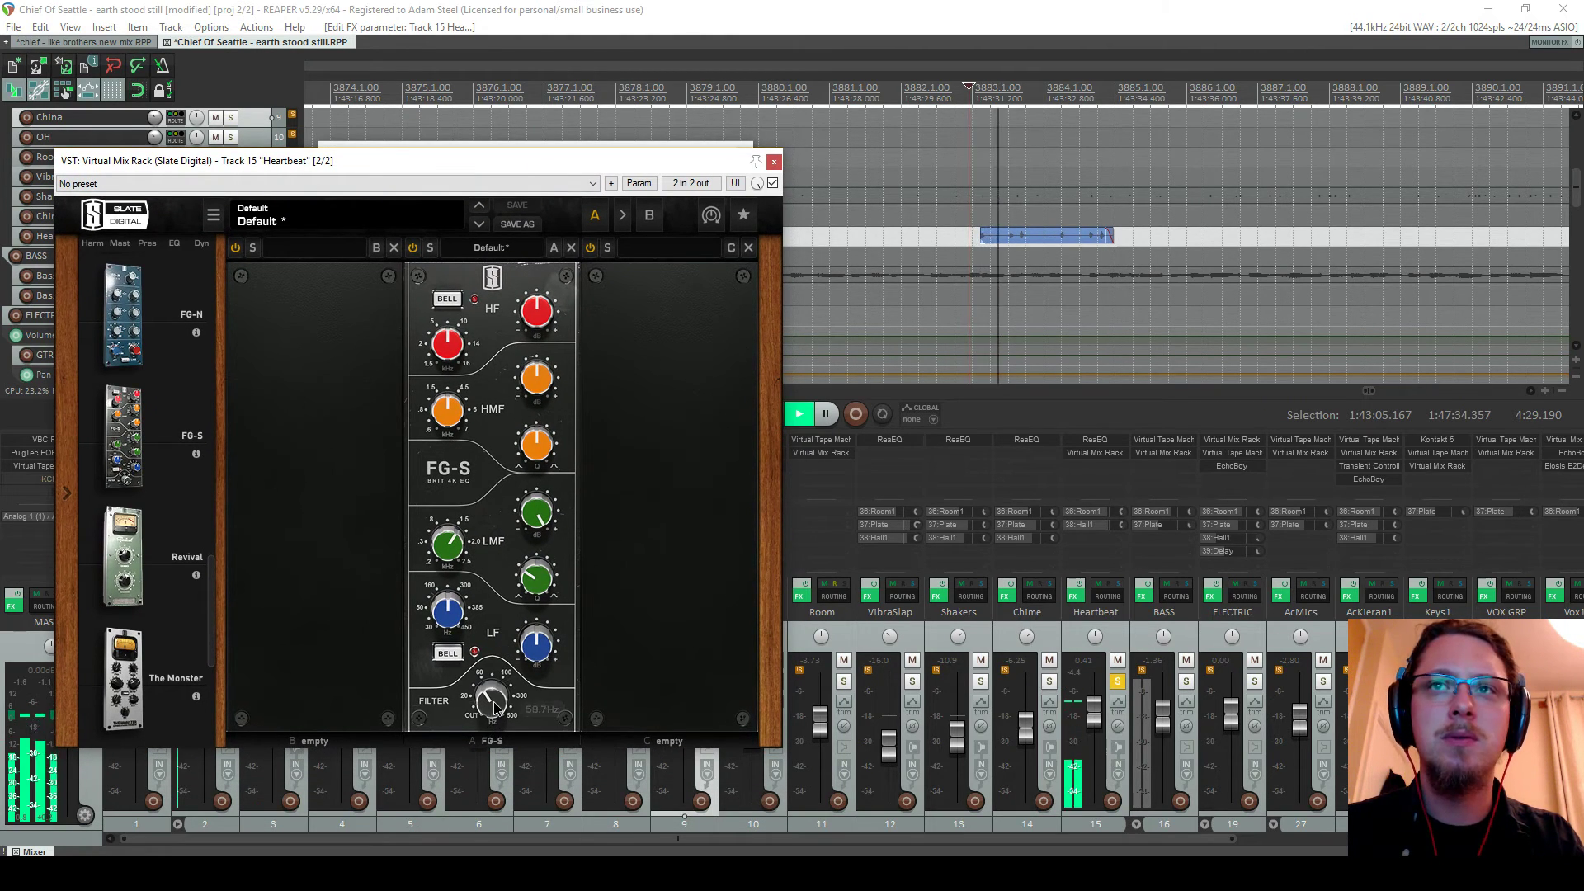
pyautogui.moveTo(491, 726)
pyautogui.mouseDown()
pyautogui.moveTo(499, 699)
pyautogui.moveTo(505, 733)
pyautogui.mouseUp()
pyautogui.press('space')
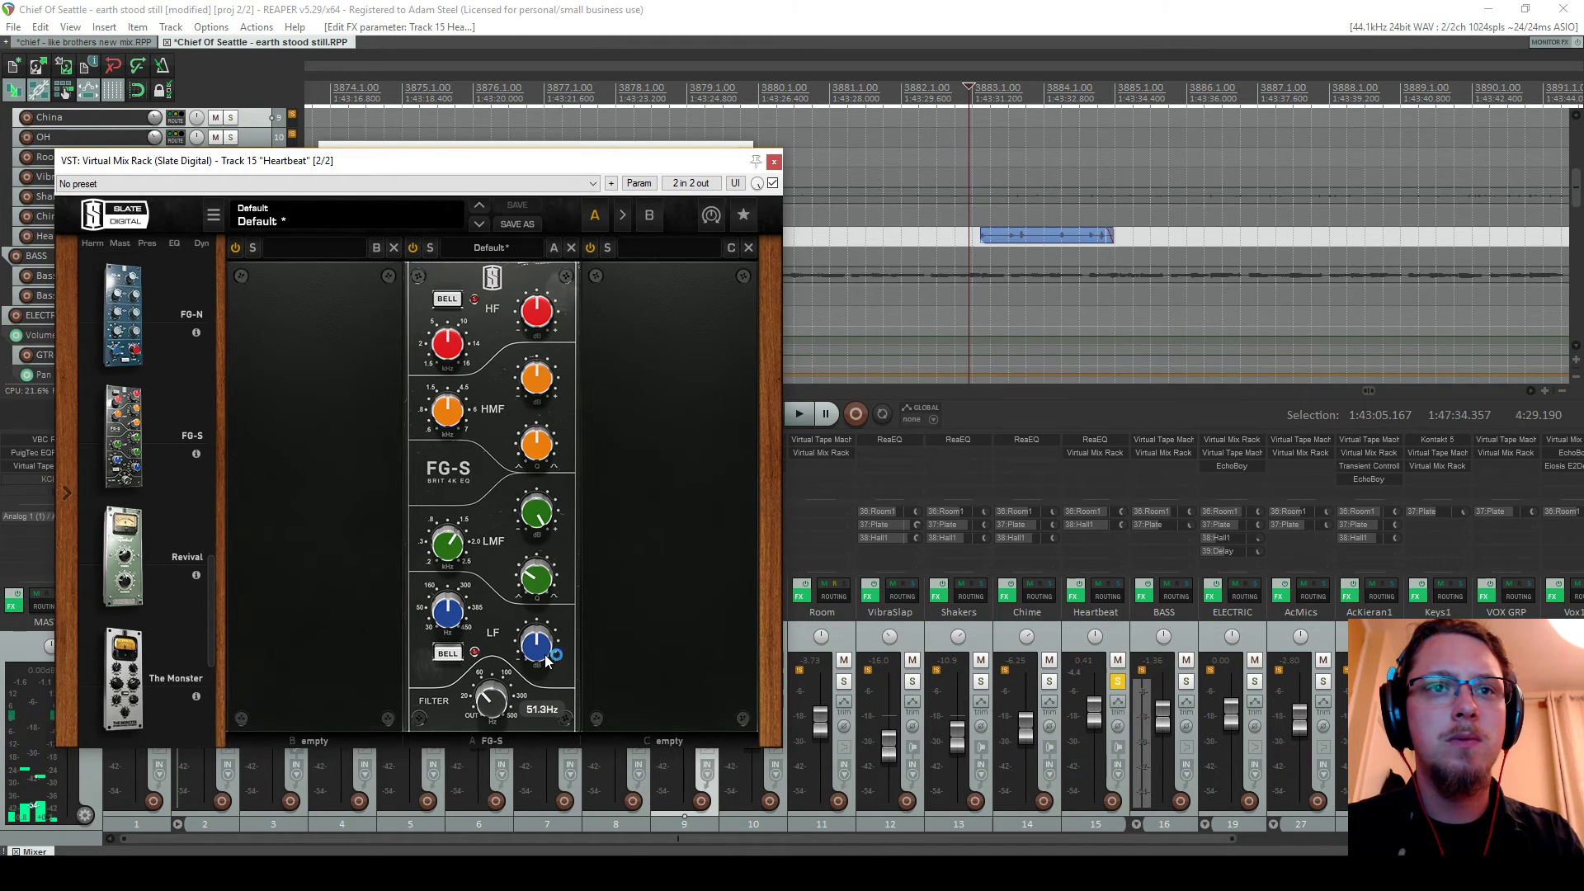
pyautogui.moveTo(546, 660); pyautogui.dragTo(552, 633)
pyautogui.press('space')
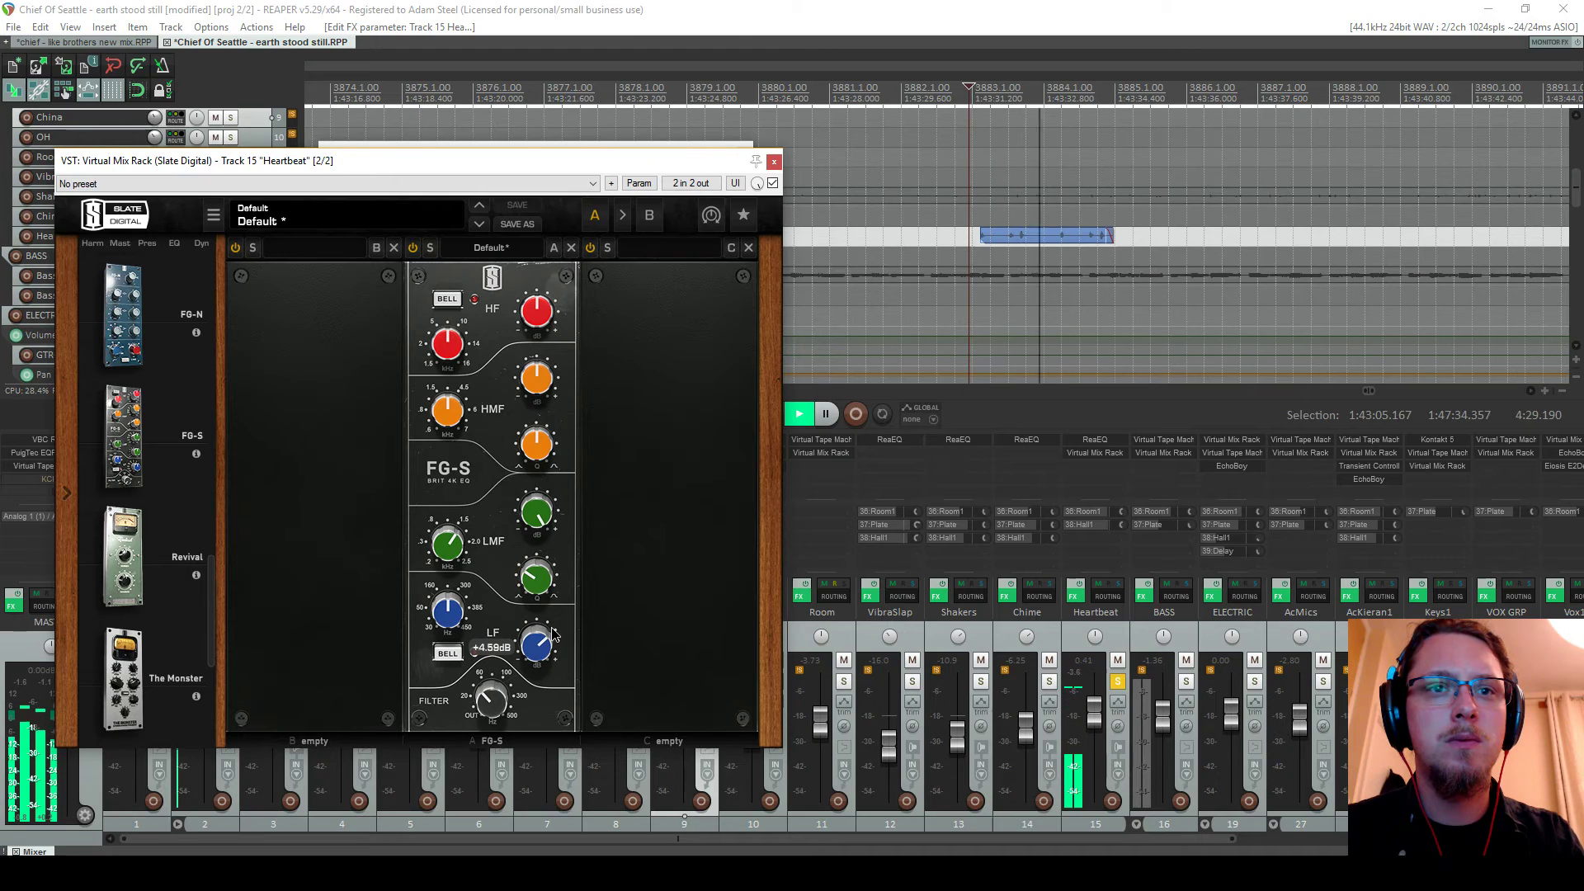
pyautogui.moveTo(500, 708); pyautogui.dragTo(548, 647)
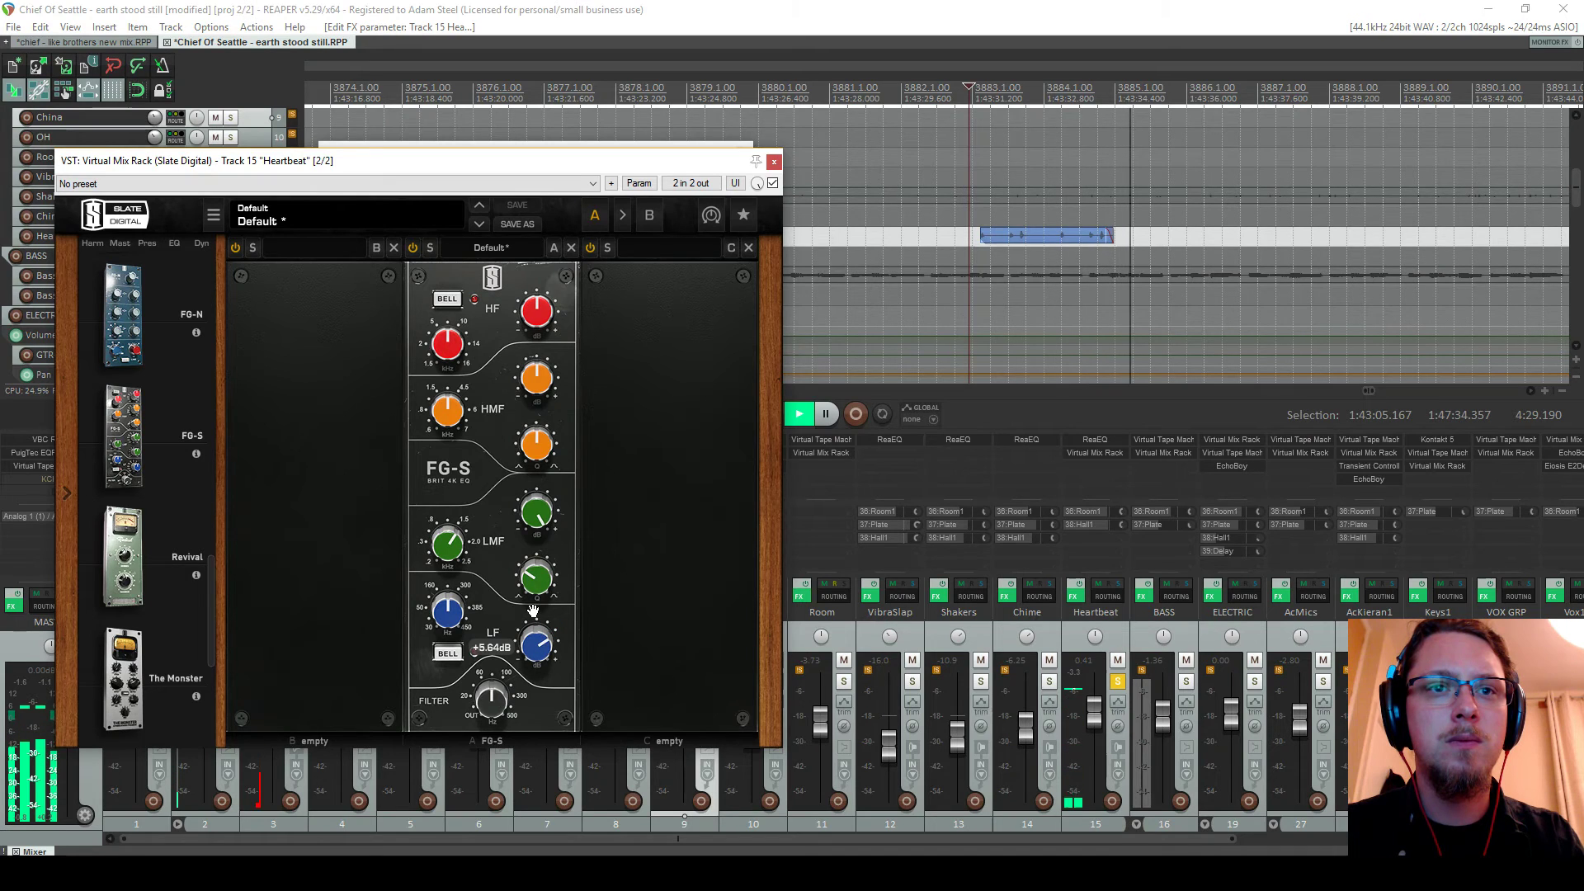
# Unsolo the Heartbeat track and audition its equalized sound in the full mix
pyautogui.click(1117, 681)
pyautogui.press('space')
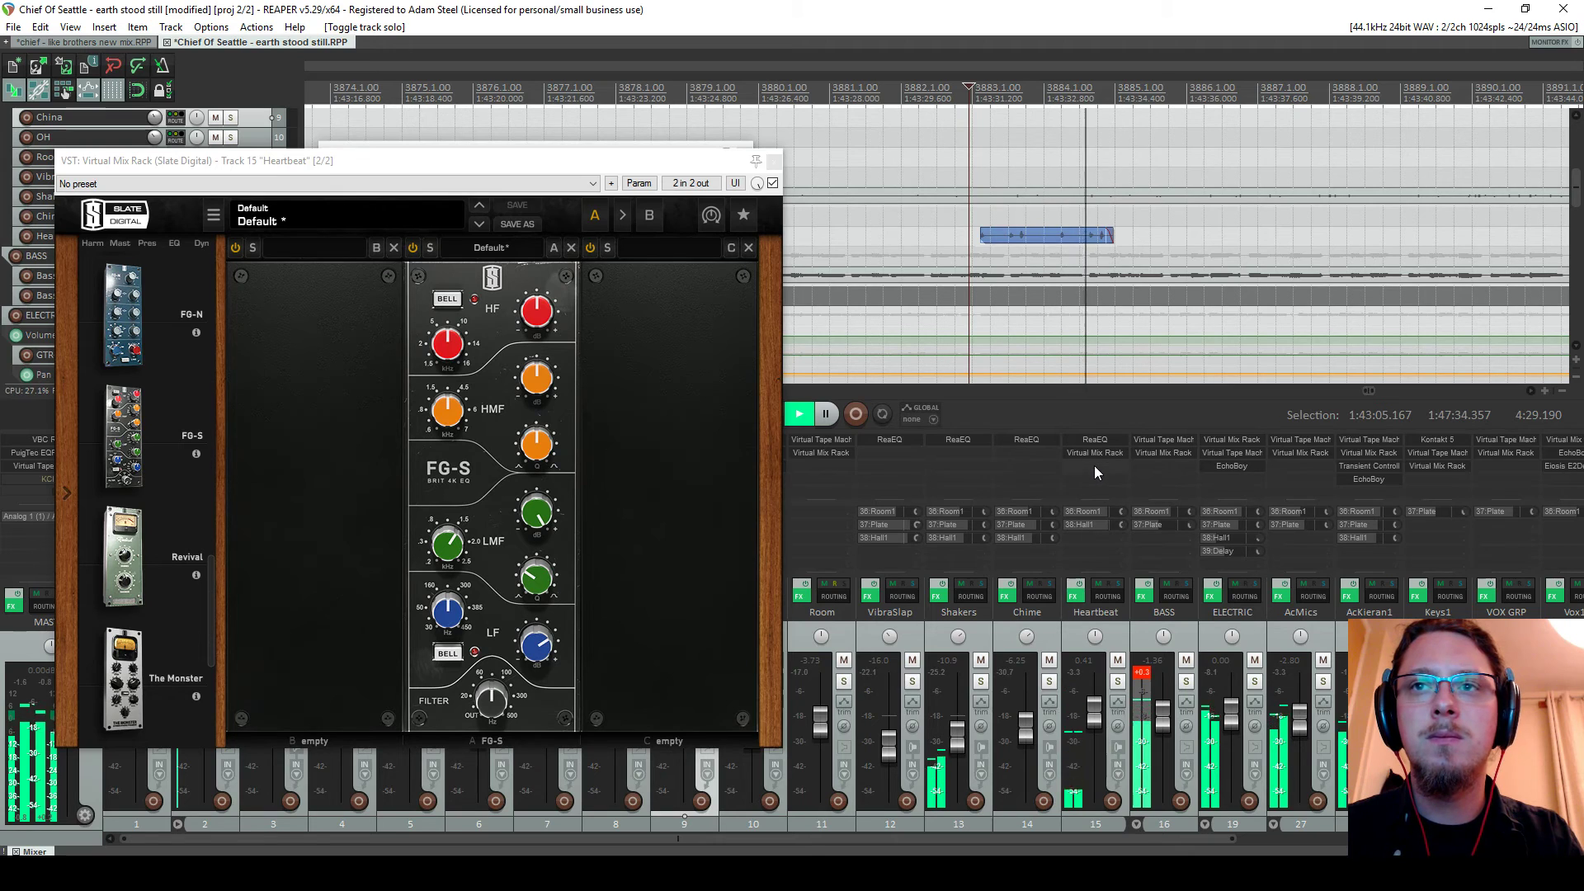
pyautogui.press('space')
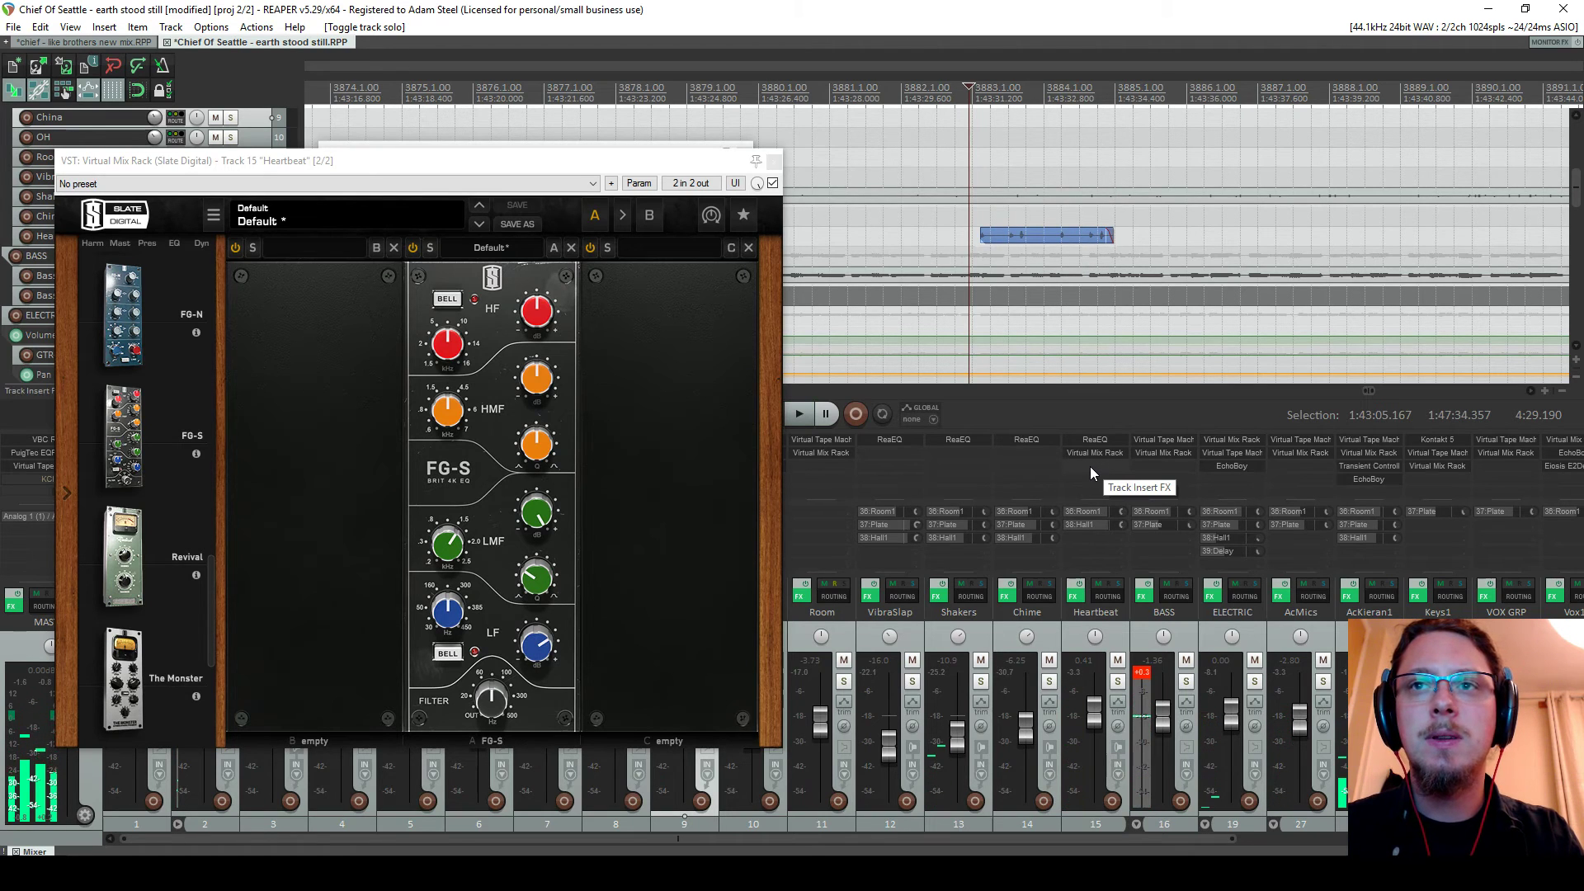
# Add the SoundToys Little MicroShift effect to the Heartbeat track after Virtual Mix Rack
pyautogui.click(1090, 473)
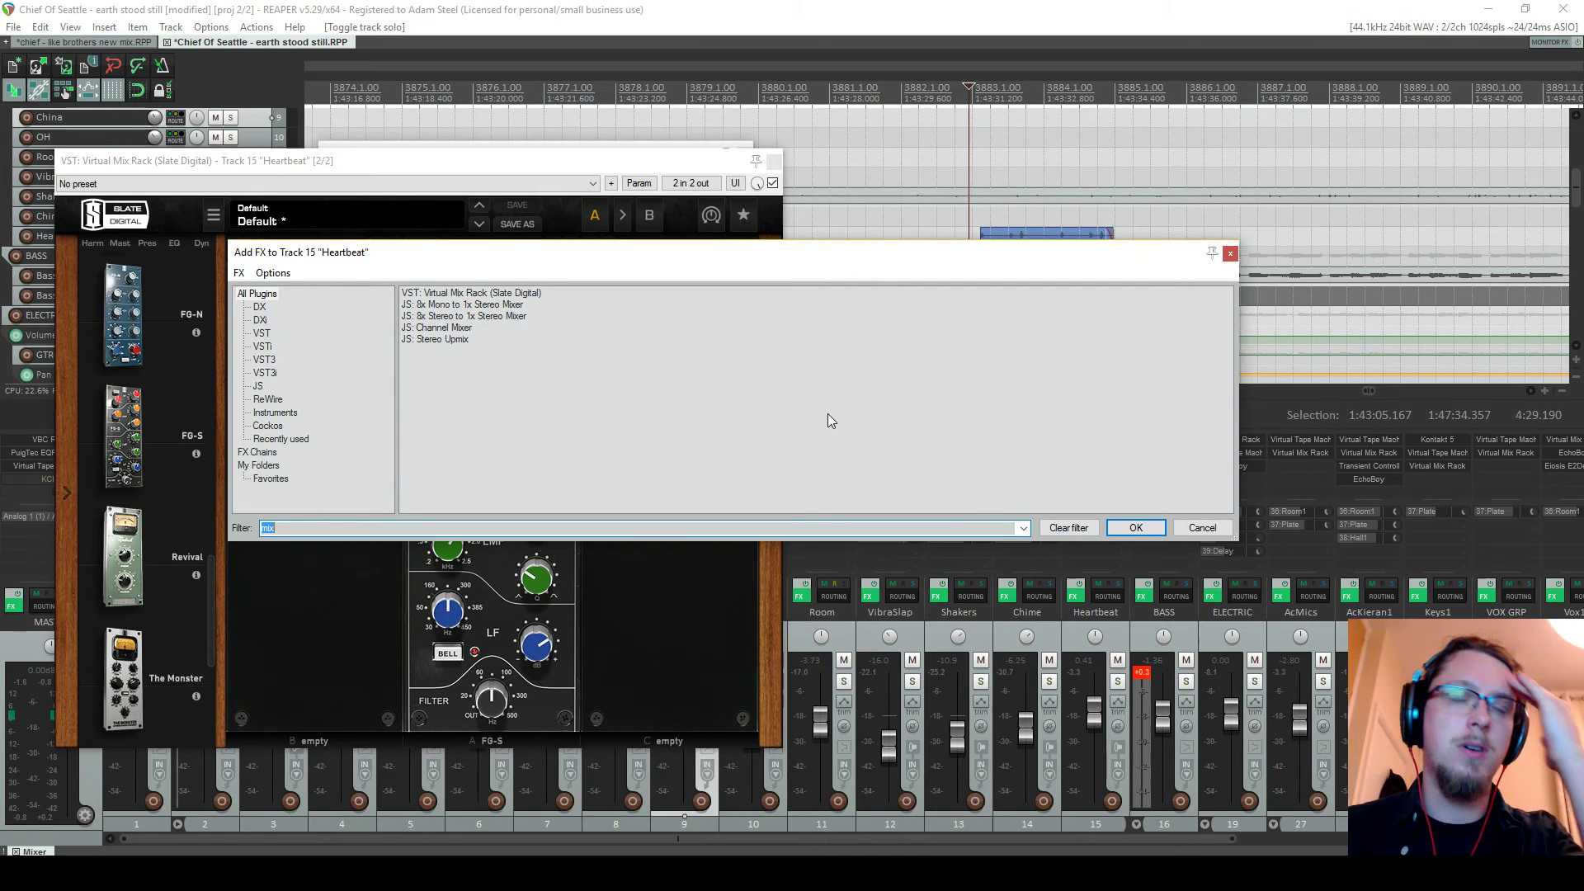
pyautogui.write('mic')
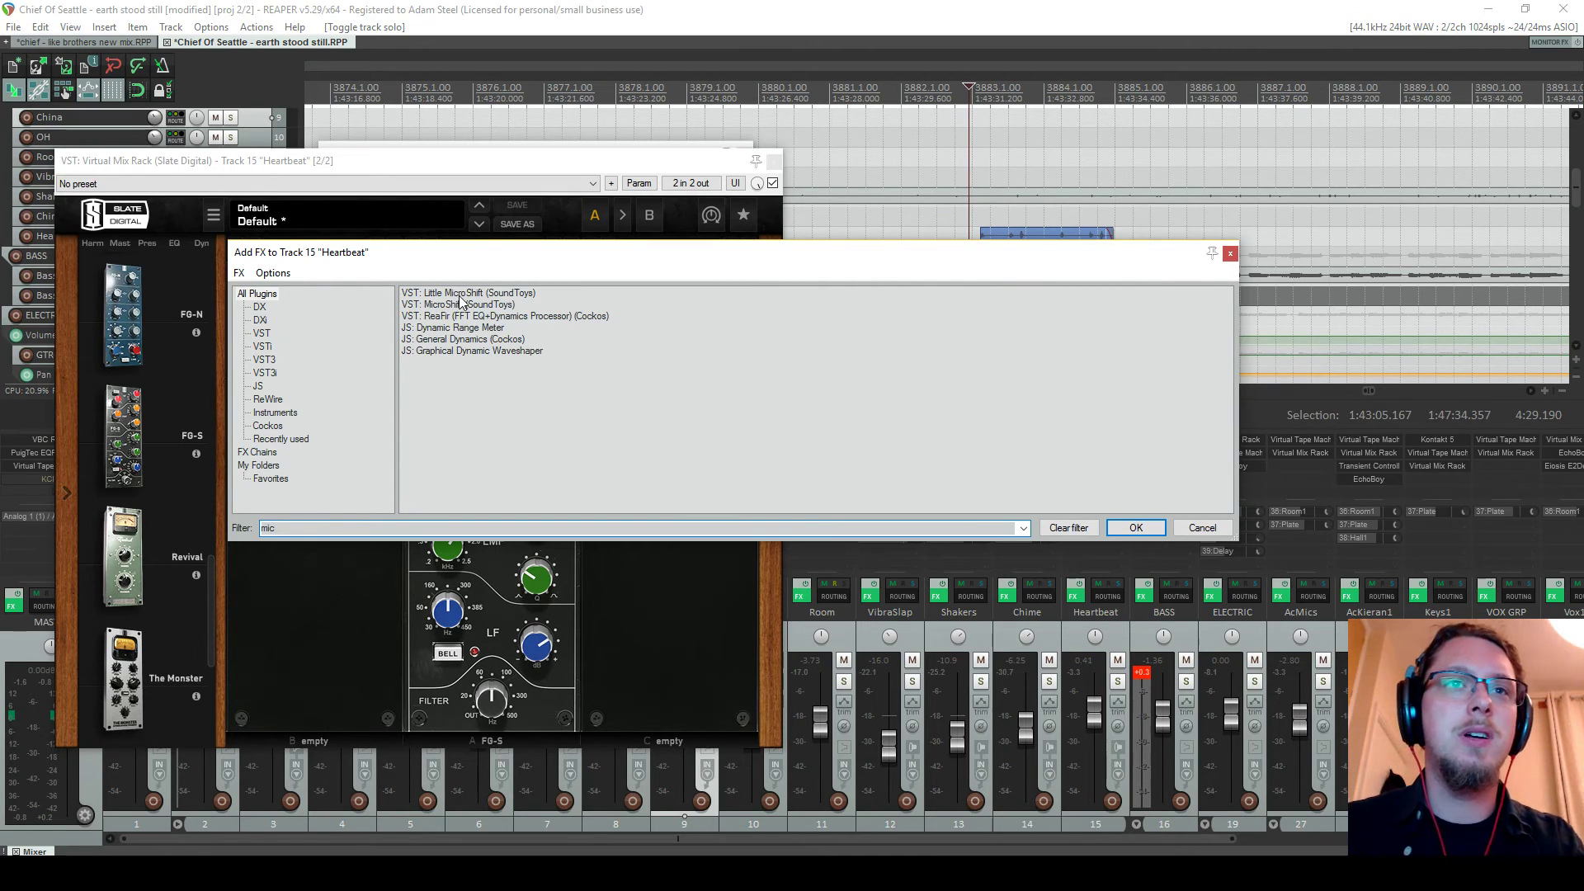
pyautogui.click(452, 305)
pyautogui.doubleClick(450, 293)
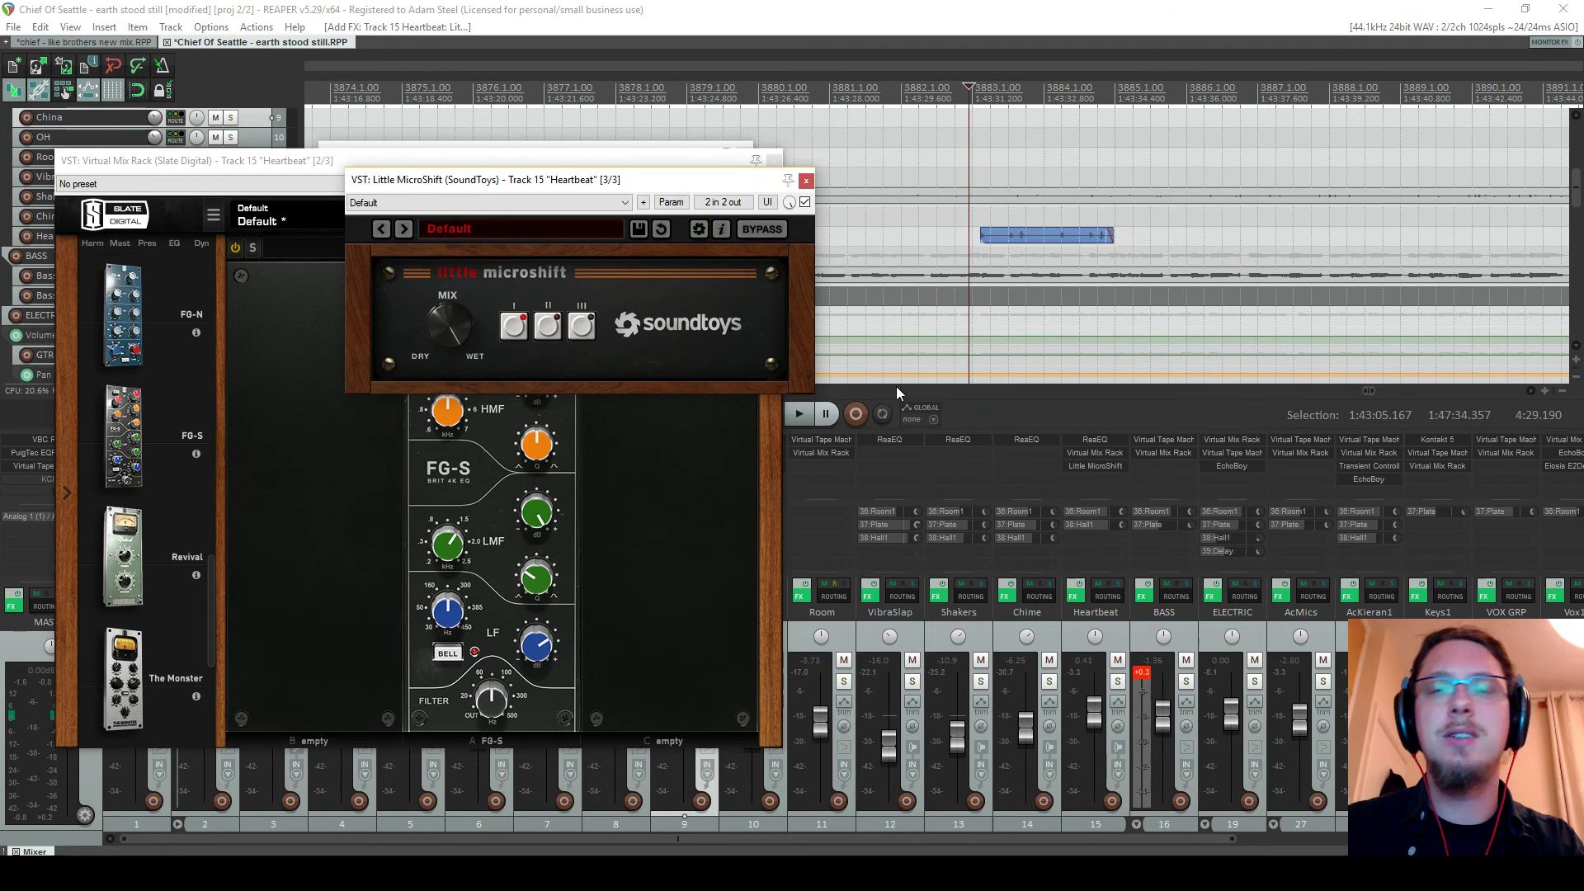
# Switch Little MicroShift to style II while the Heartbeat track is soloed, and audition it again in the full mix
pyautogui.press('space')
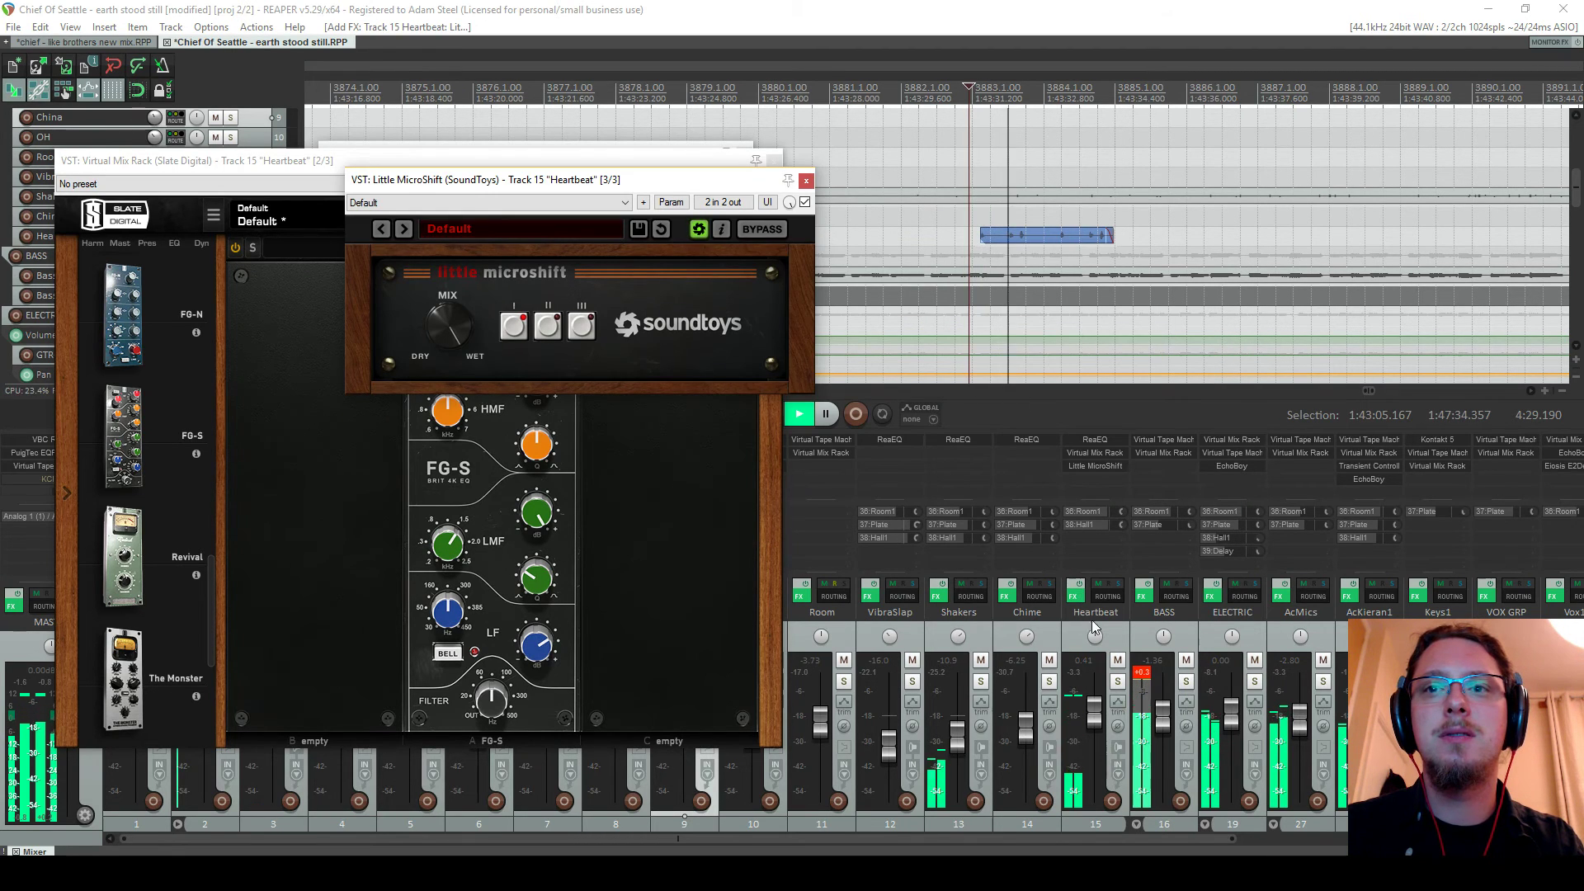
pyautogui.click(1118, 683)
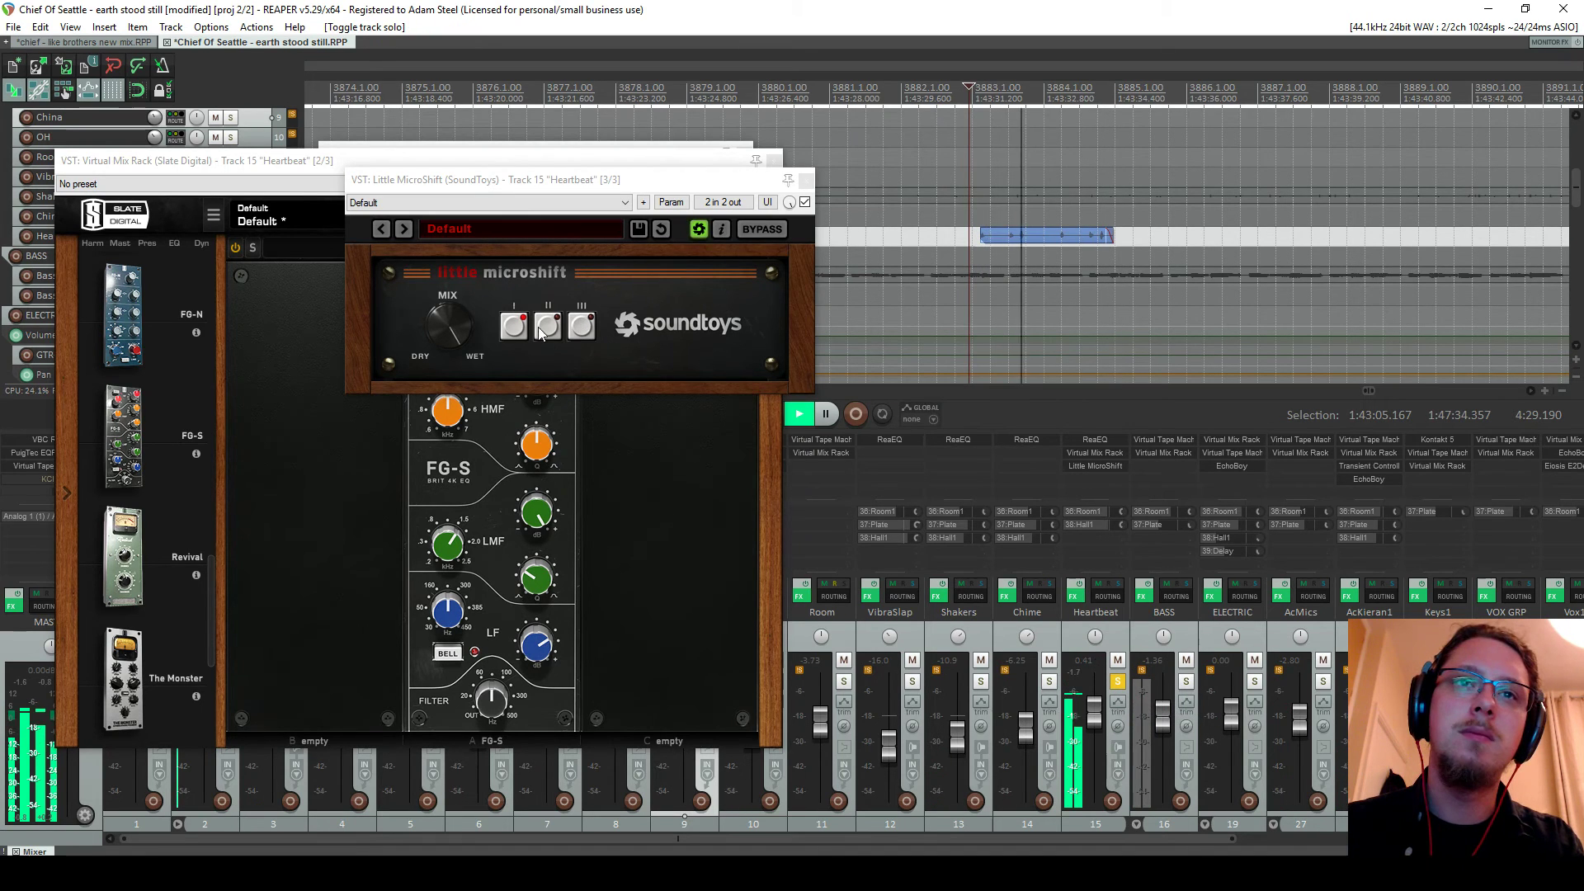
pyautogui.click(573, 328)
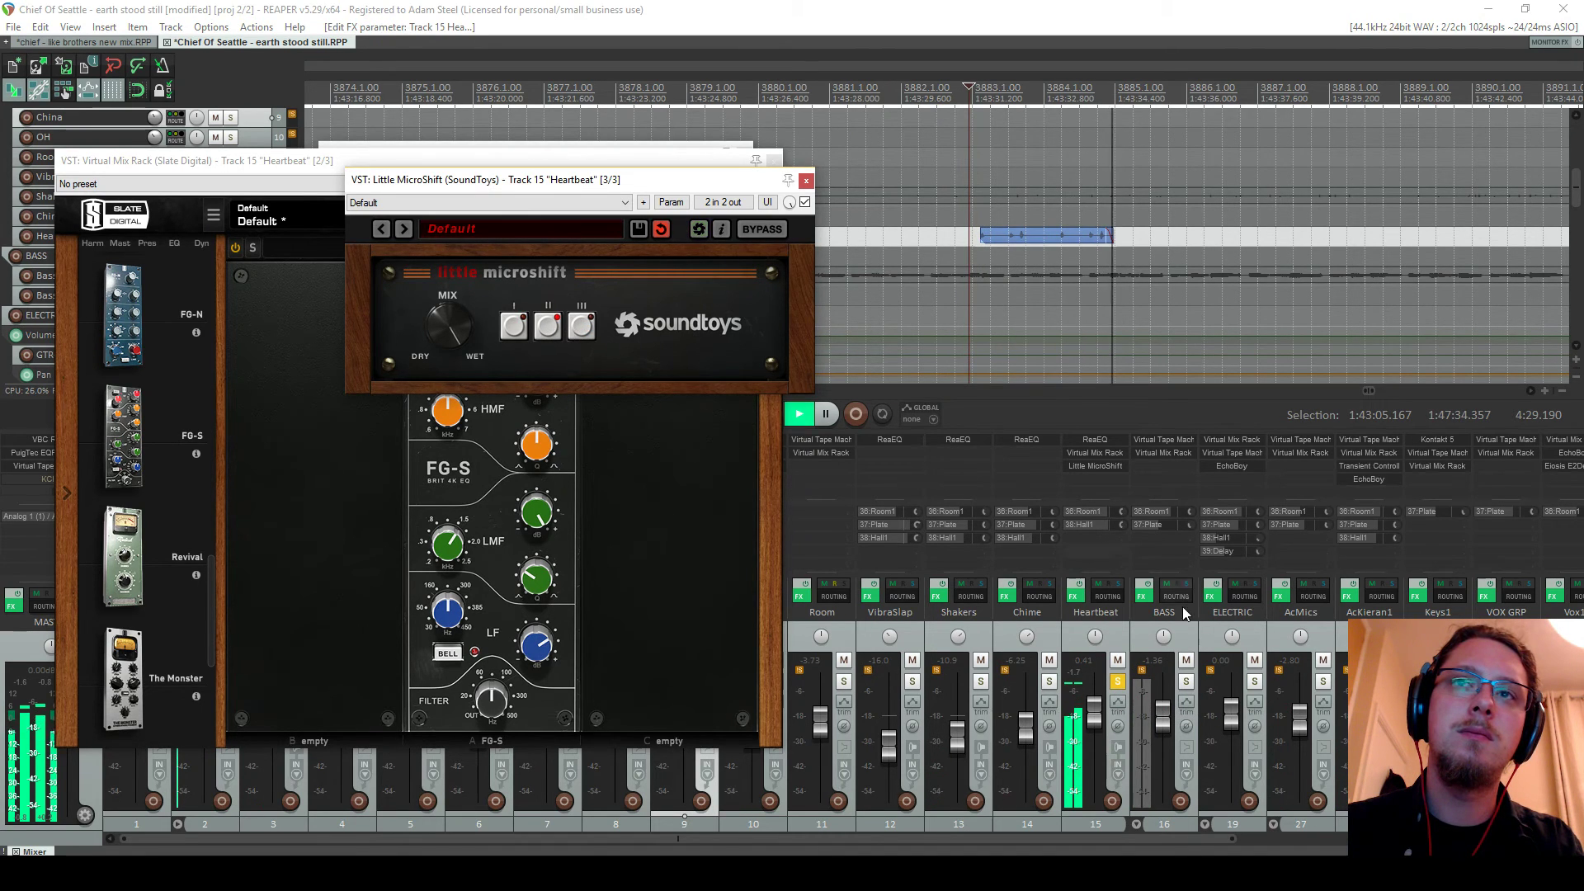
pyautogui.press('space')
pyautogui.click(1120, 695)
pyautogui.click(1118, 681)
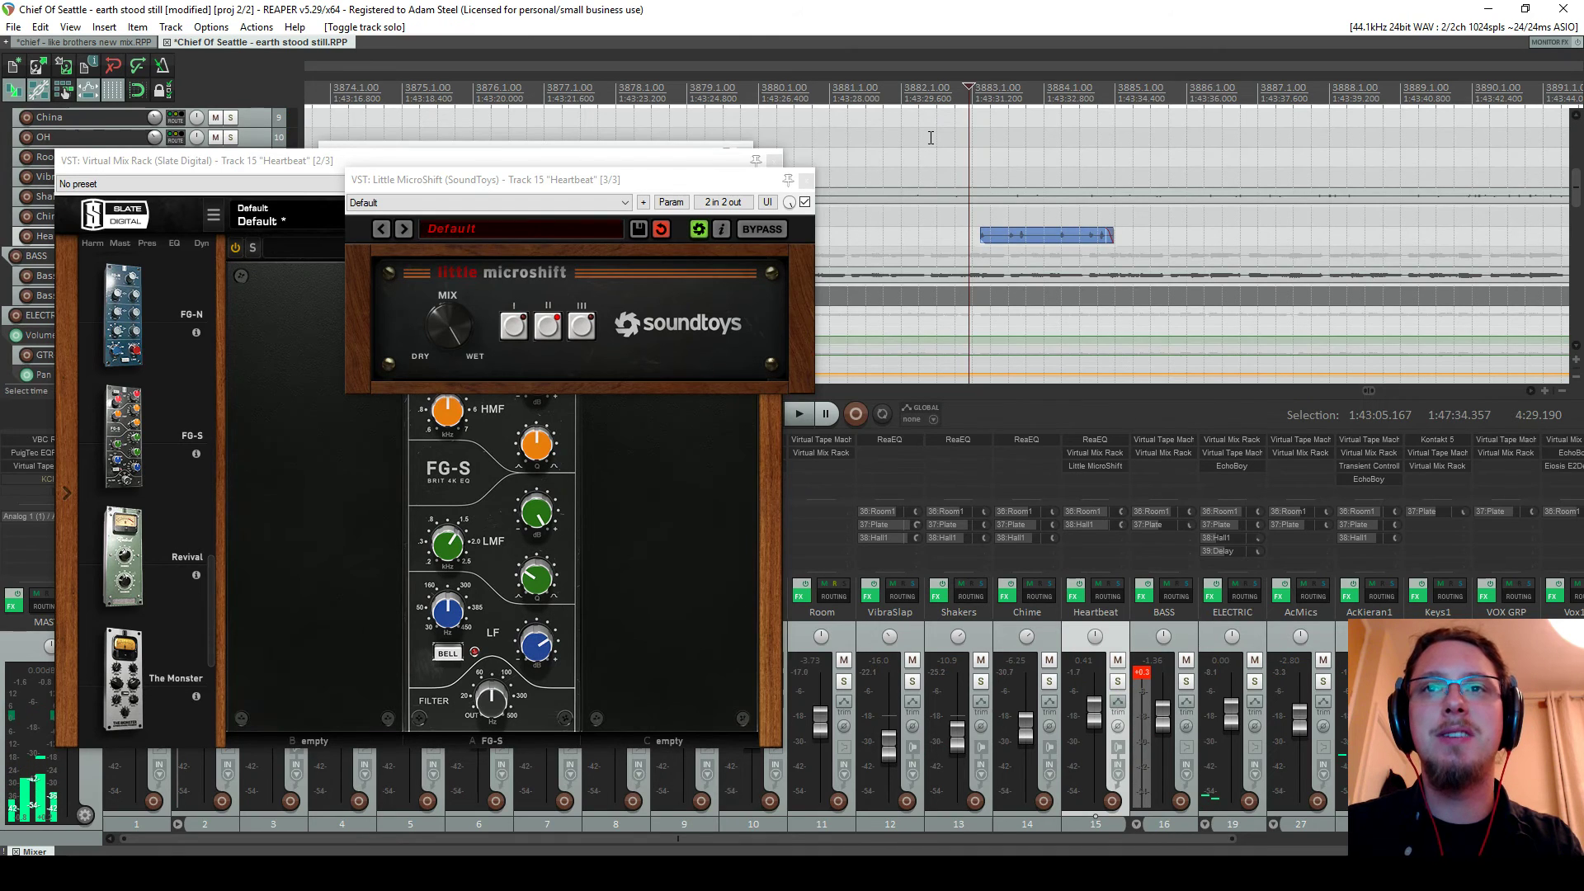
pyautogui.press('space')
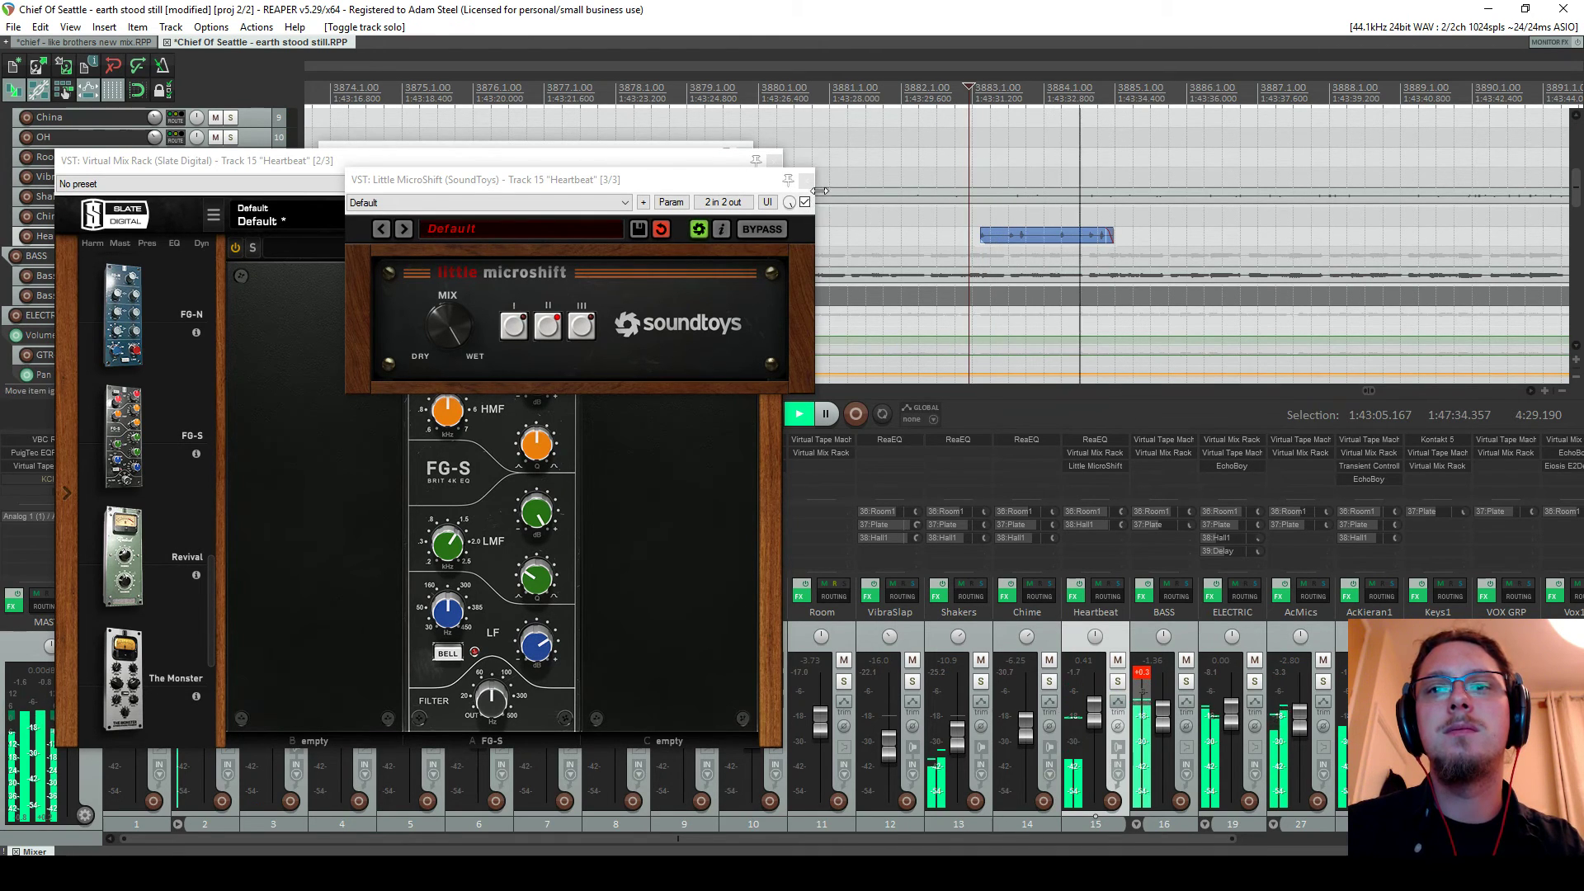
# Close the Heartbeat effect windows, play from before its first item and lower the track's volume to -3.87 dB
pyautogui.press('Escape')
pyautogui.click(773, 160)
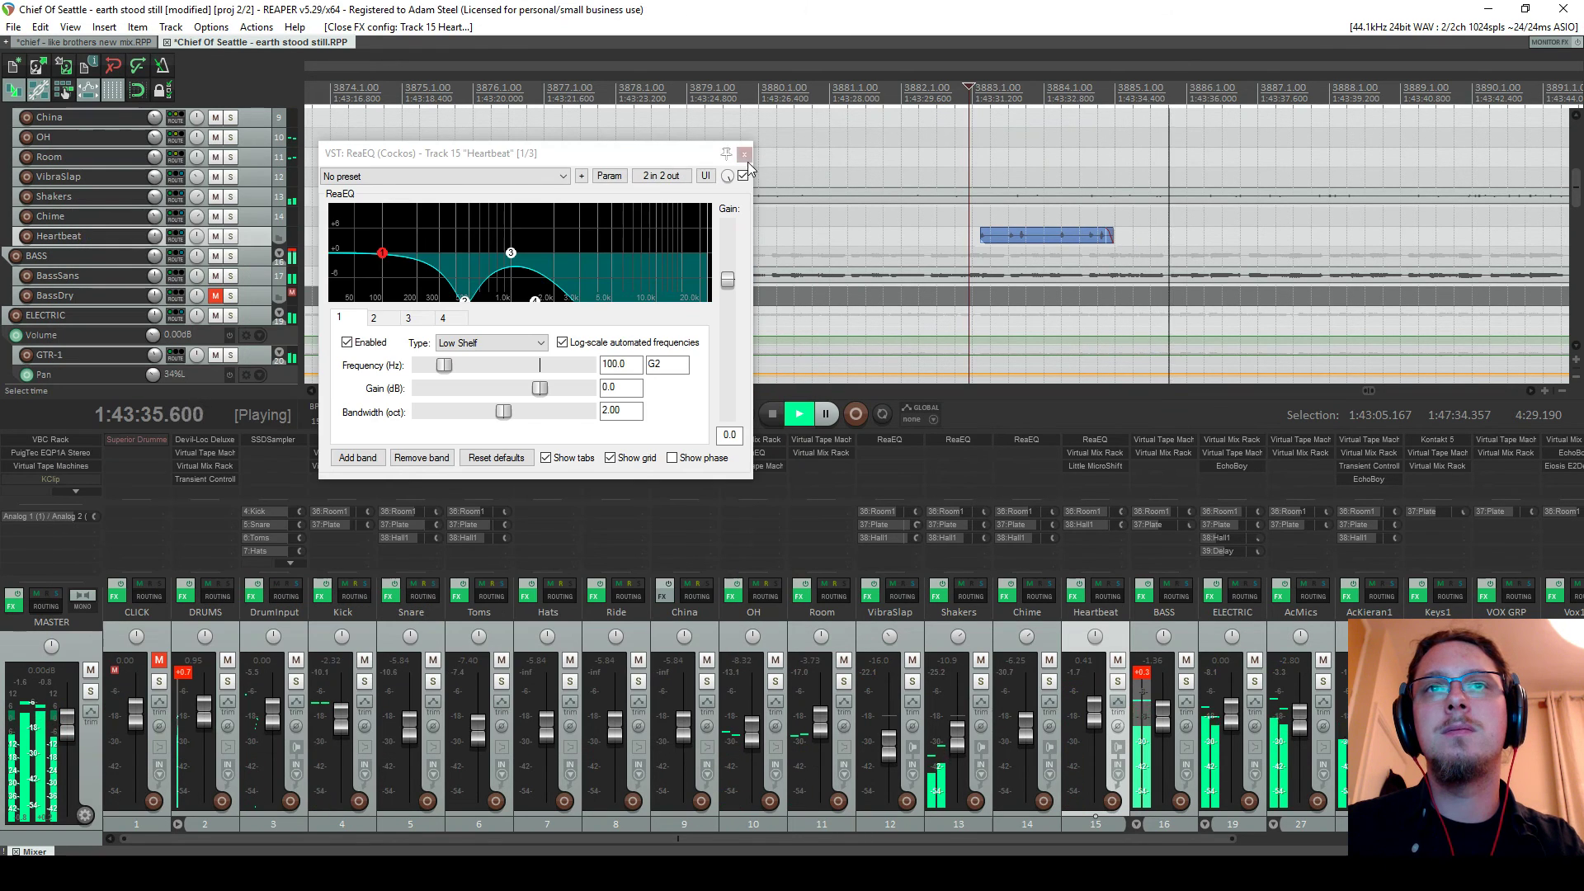
pyautogui.press('Escape')
pyautogui.click(943, 86)
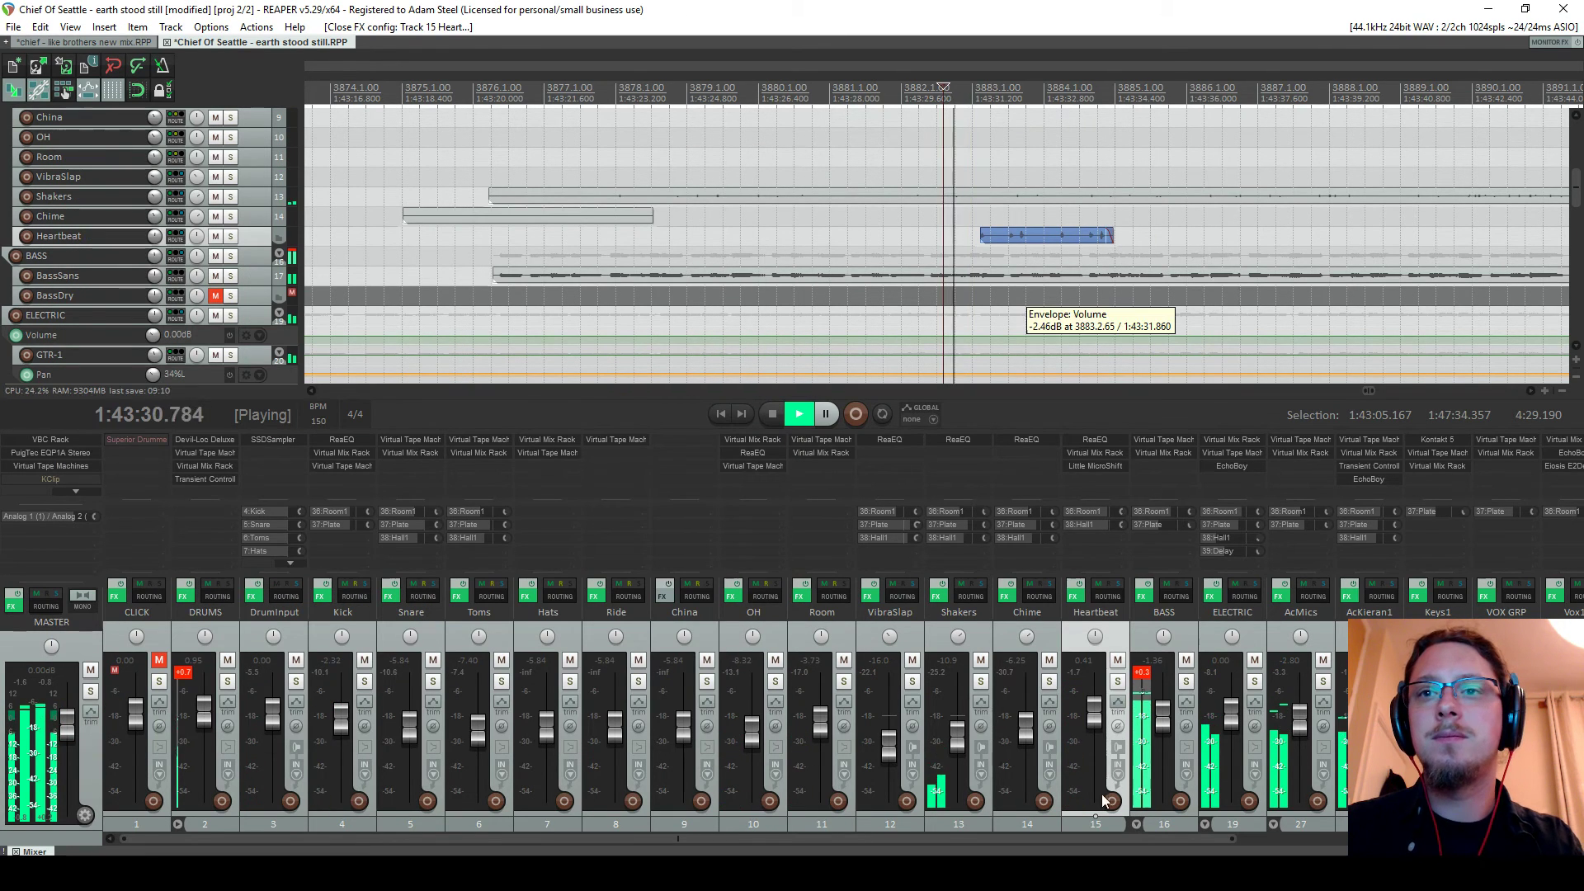
pyautogui.moveTo(1099, 712); pyautogui.dragTo(1102, 722)
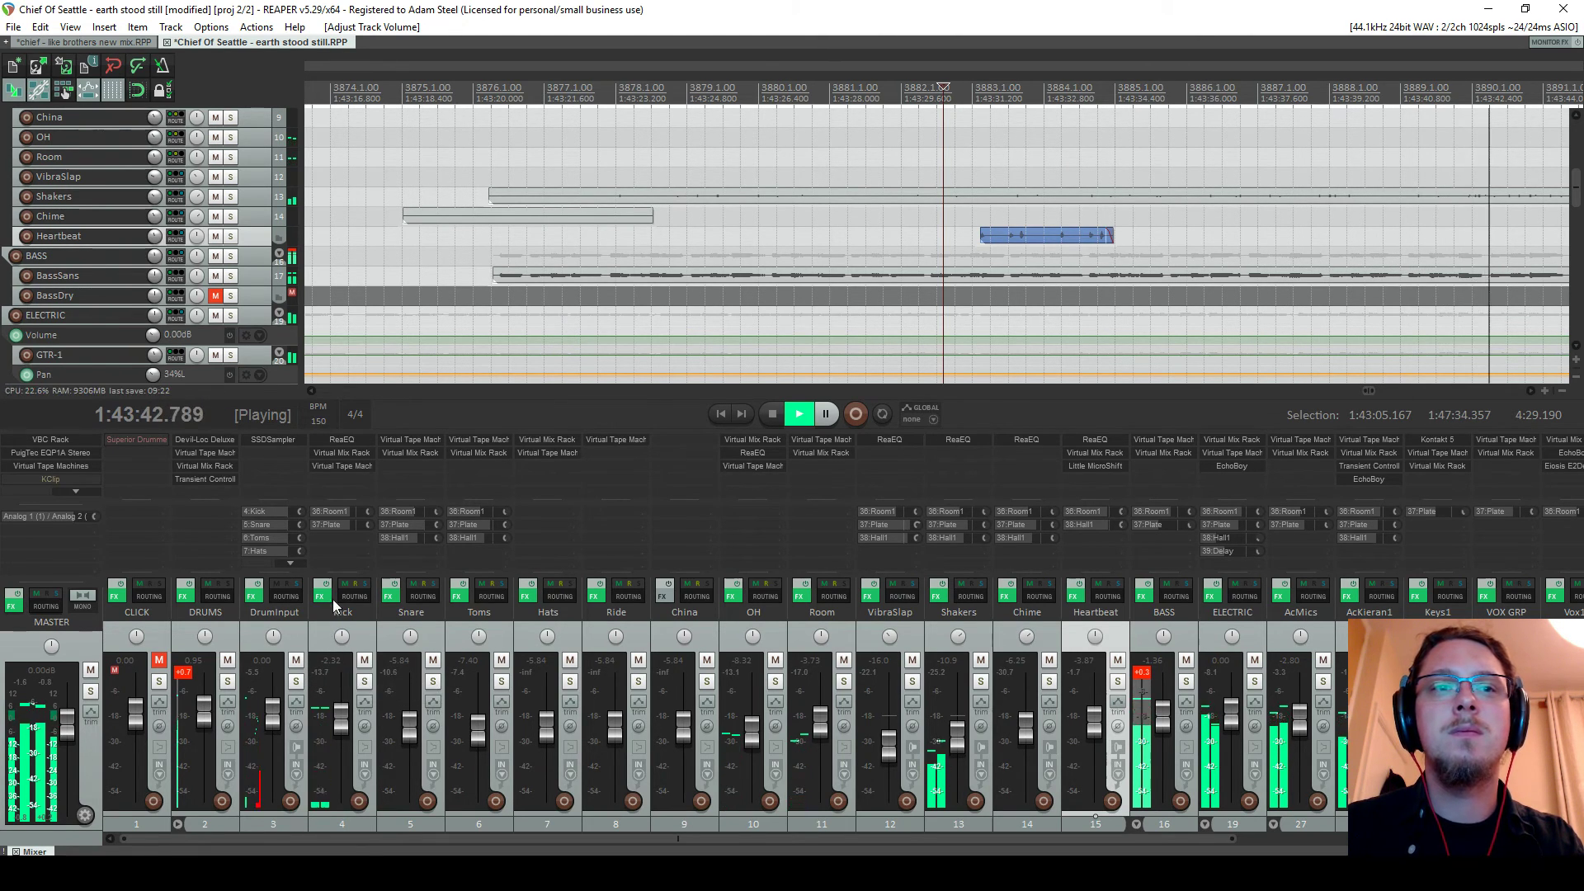
# Boost the low-mid band of the Kick track's FG-S EQ at 452 Hz and close its Virtual Mix Rack
pyautogui.click(346, 453)
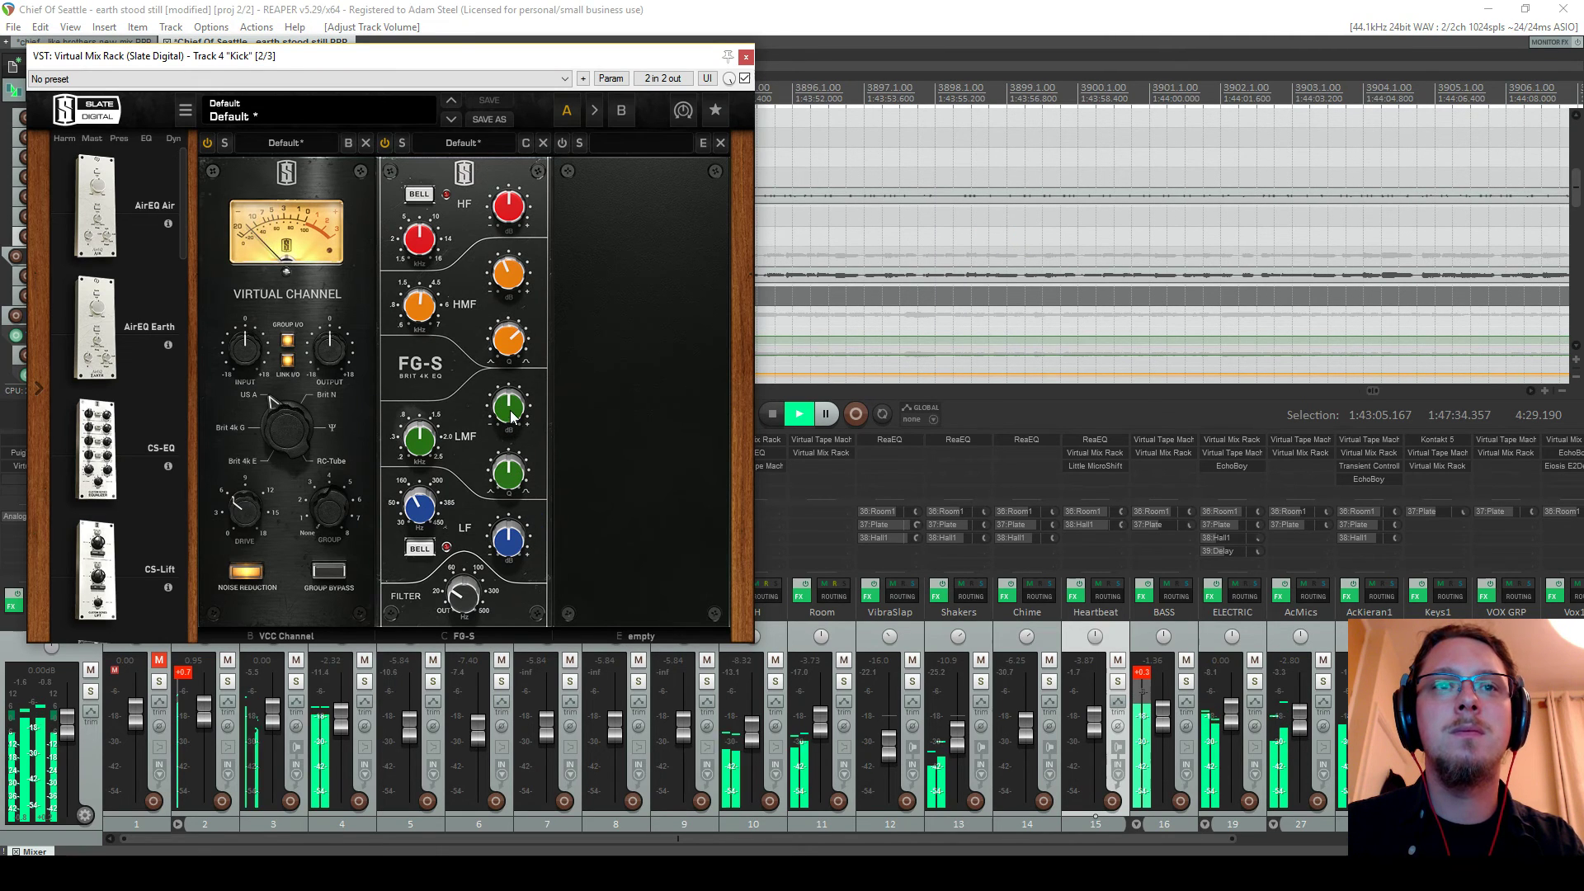
pyautogui.moveTo(513, 406)
pyautogui.moveTo(511, 406); pyautogui.dragTo(513, 399)
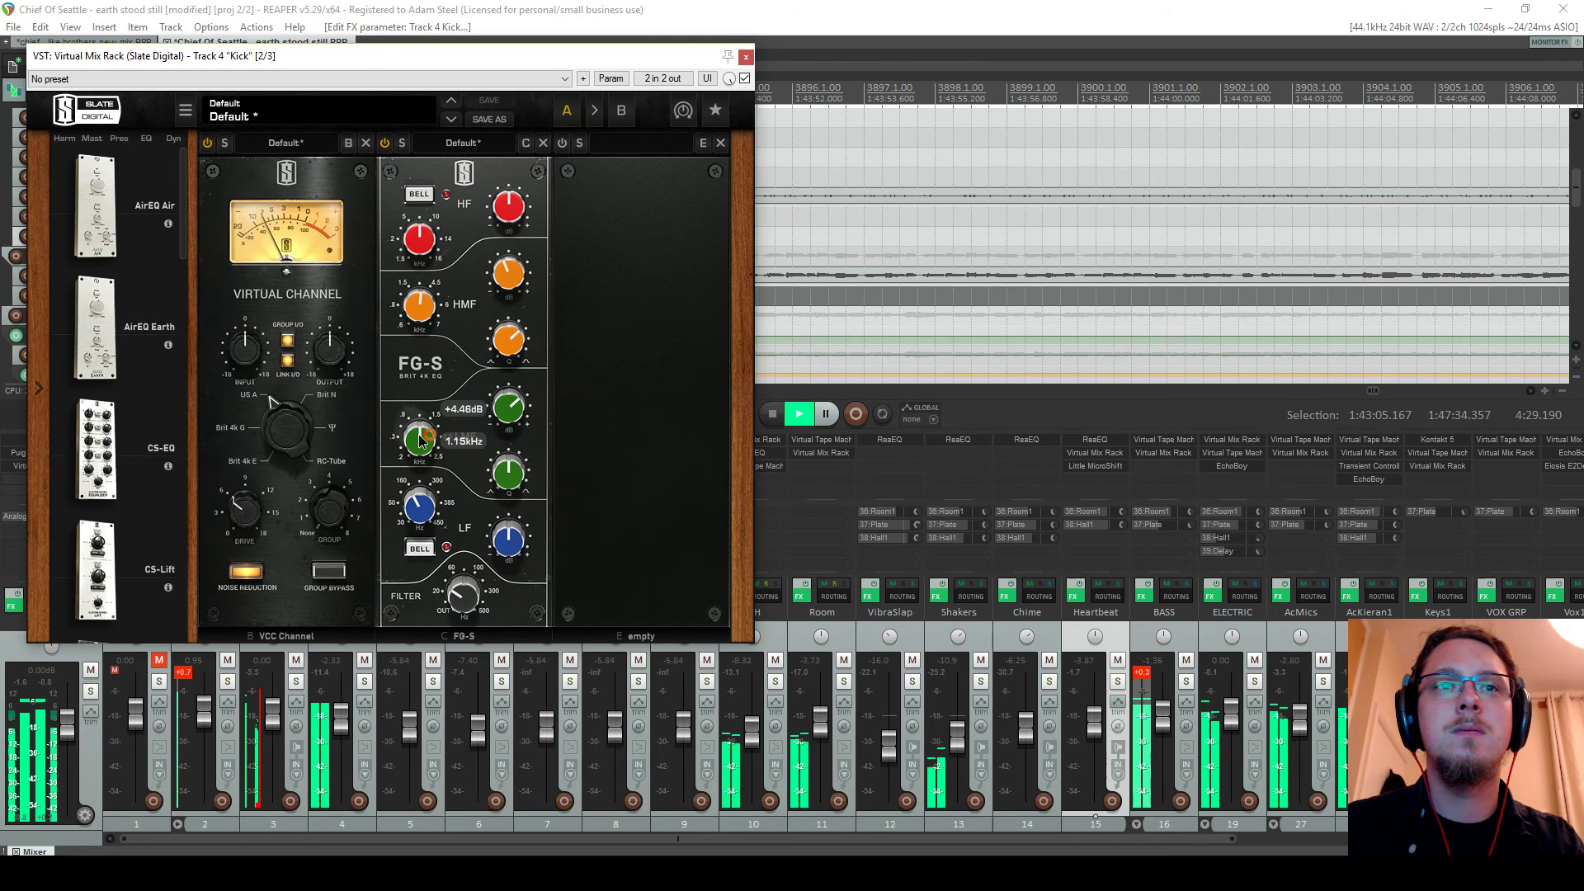
pyautogui.moveTo(419, 440); pyautogui.dragTo(423, 482)
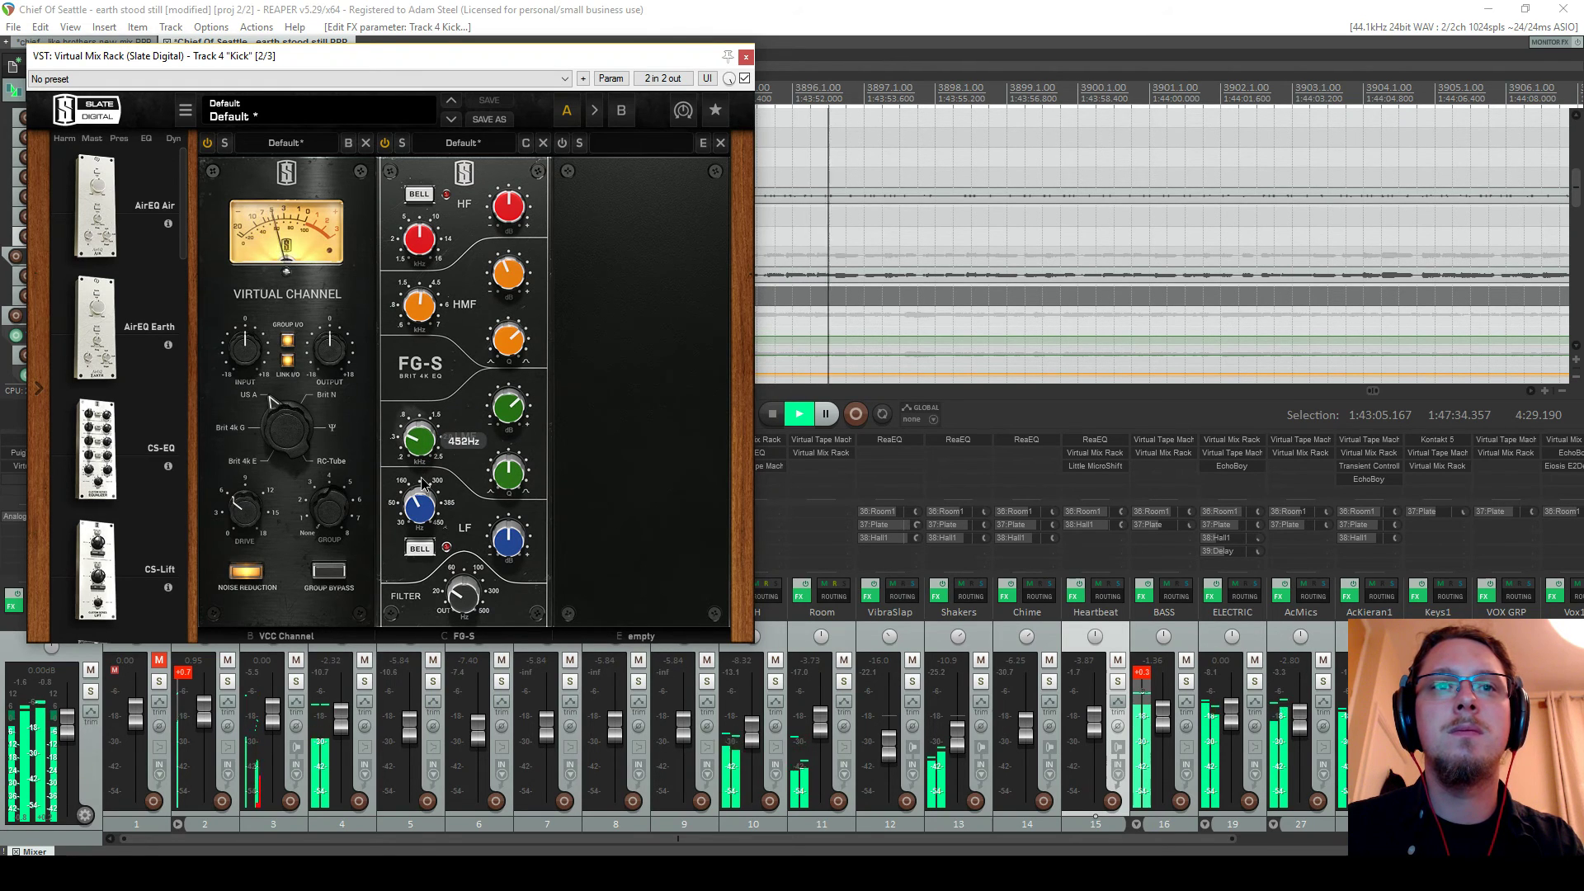
pyautogui.moveTo(512, 427)
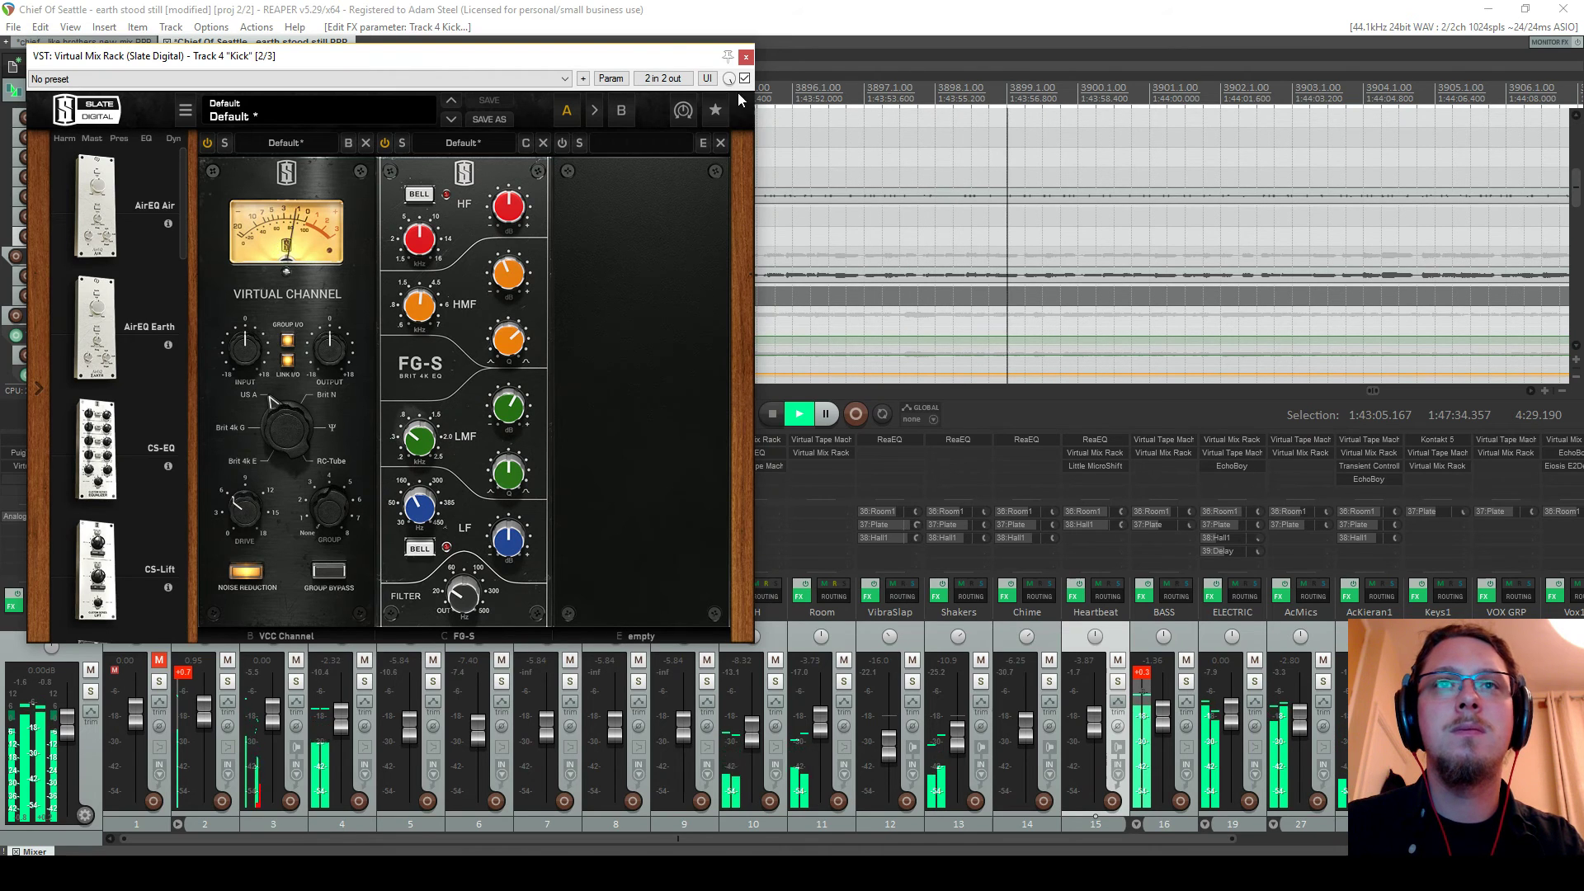
pyautogui.click(746, 58)
# Reset the BASS track's peak indicator and extend the end of the time selection to 1:47:37.780
pyautogui.scroll(-5, 932, 272)
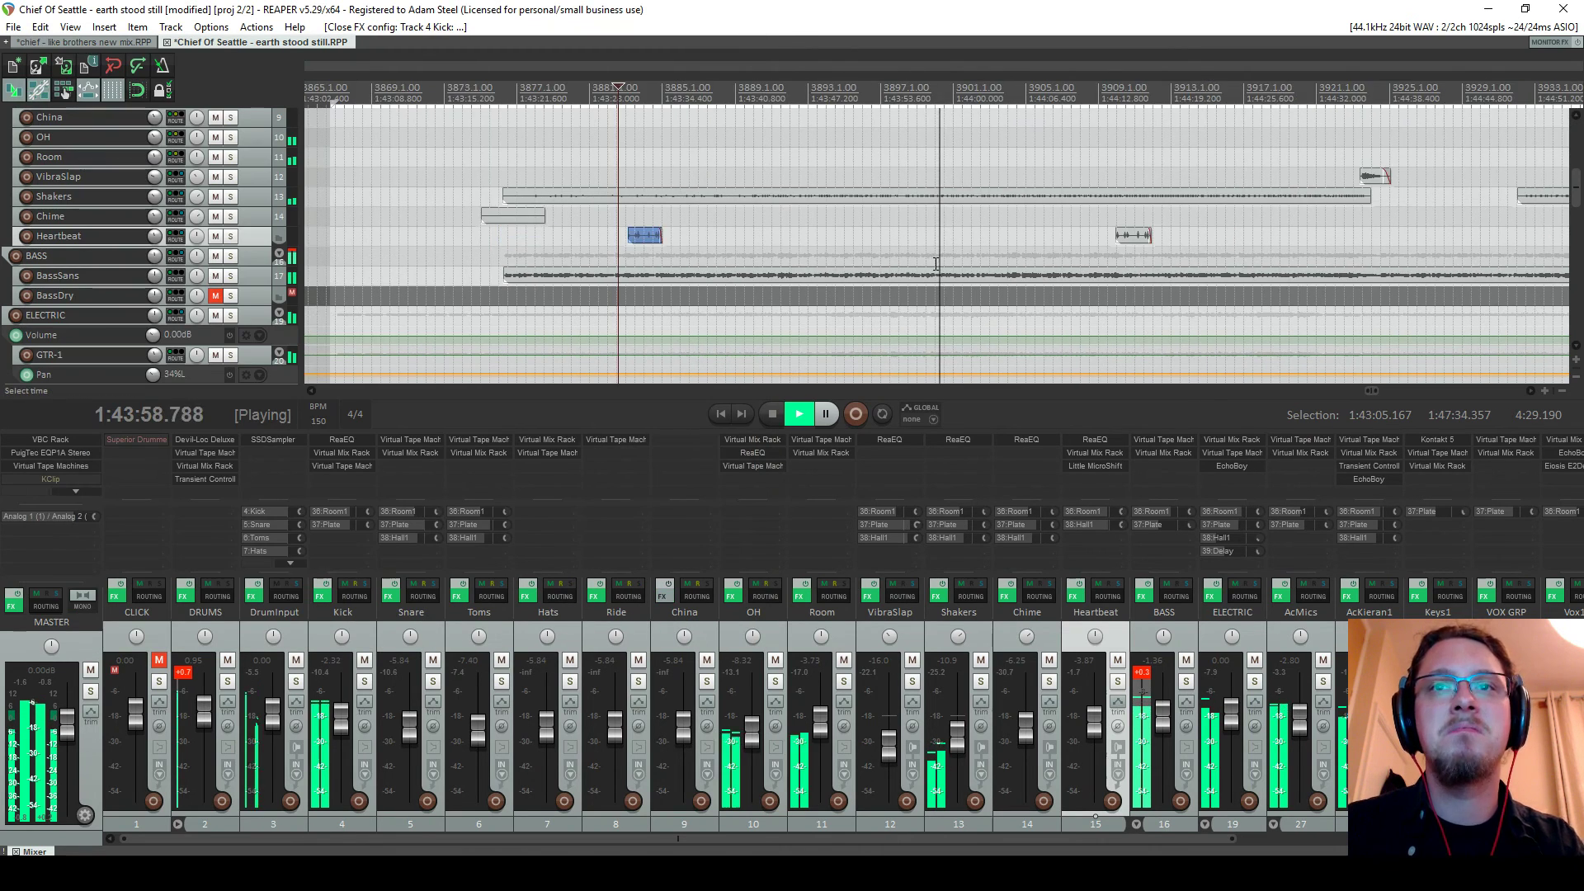
pyautogui.scroll(-2, 982, 256)
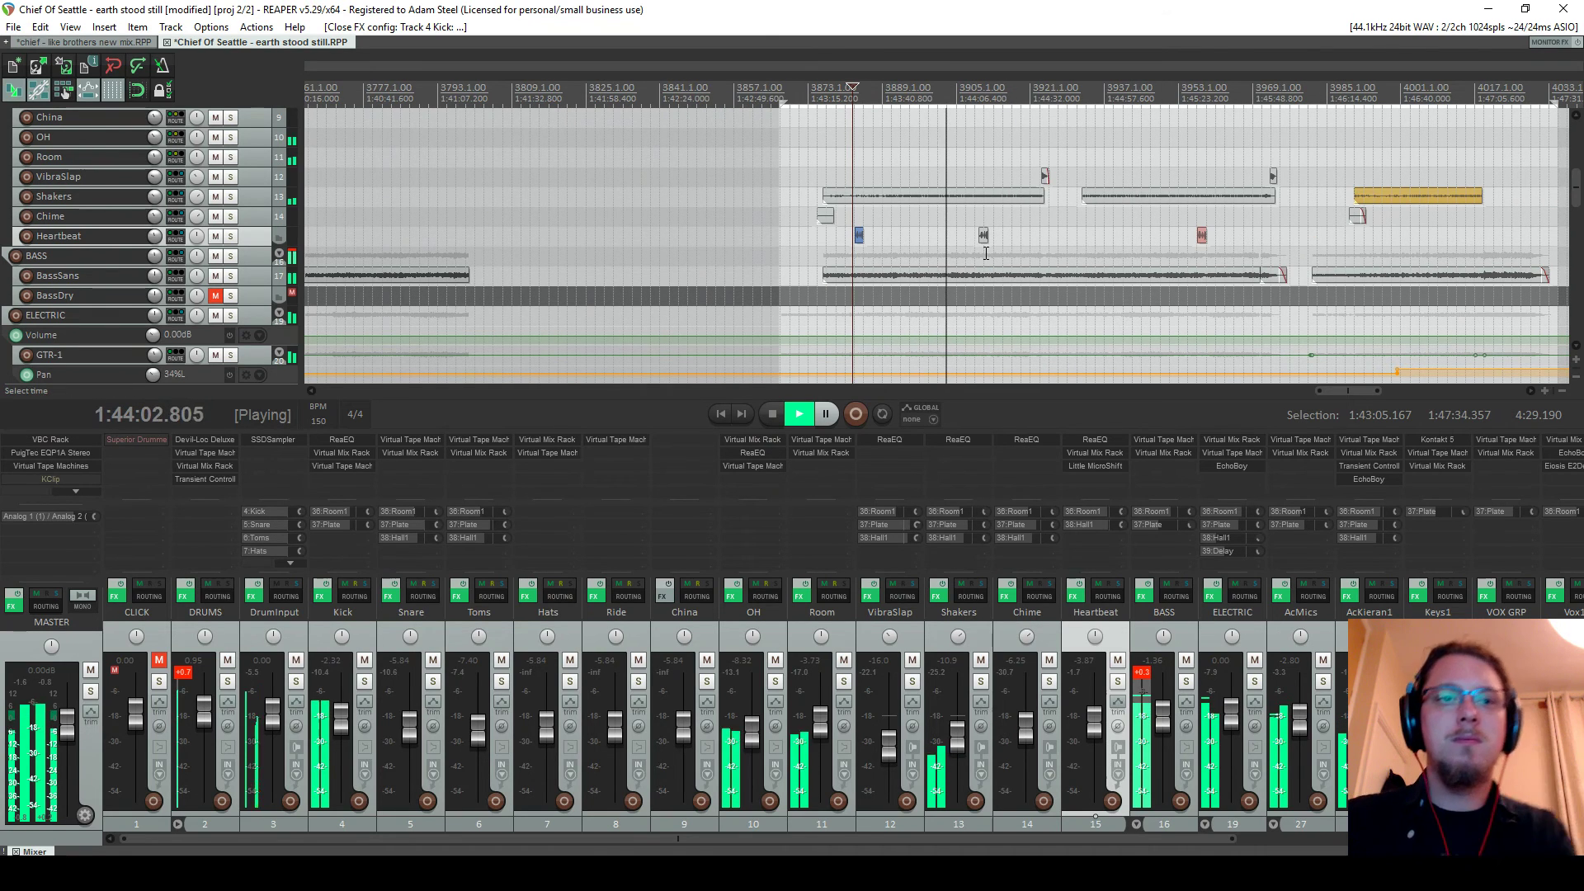
pyautogui.scroll(-3, 1077, 274)
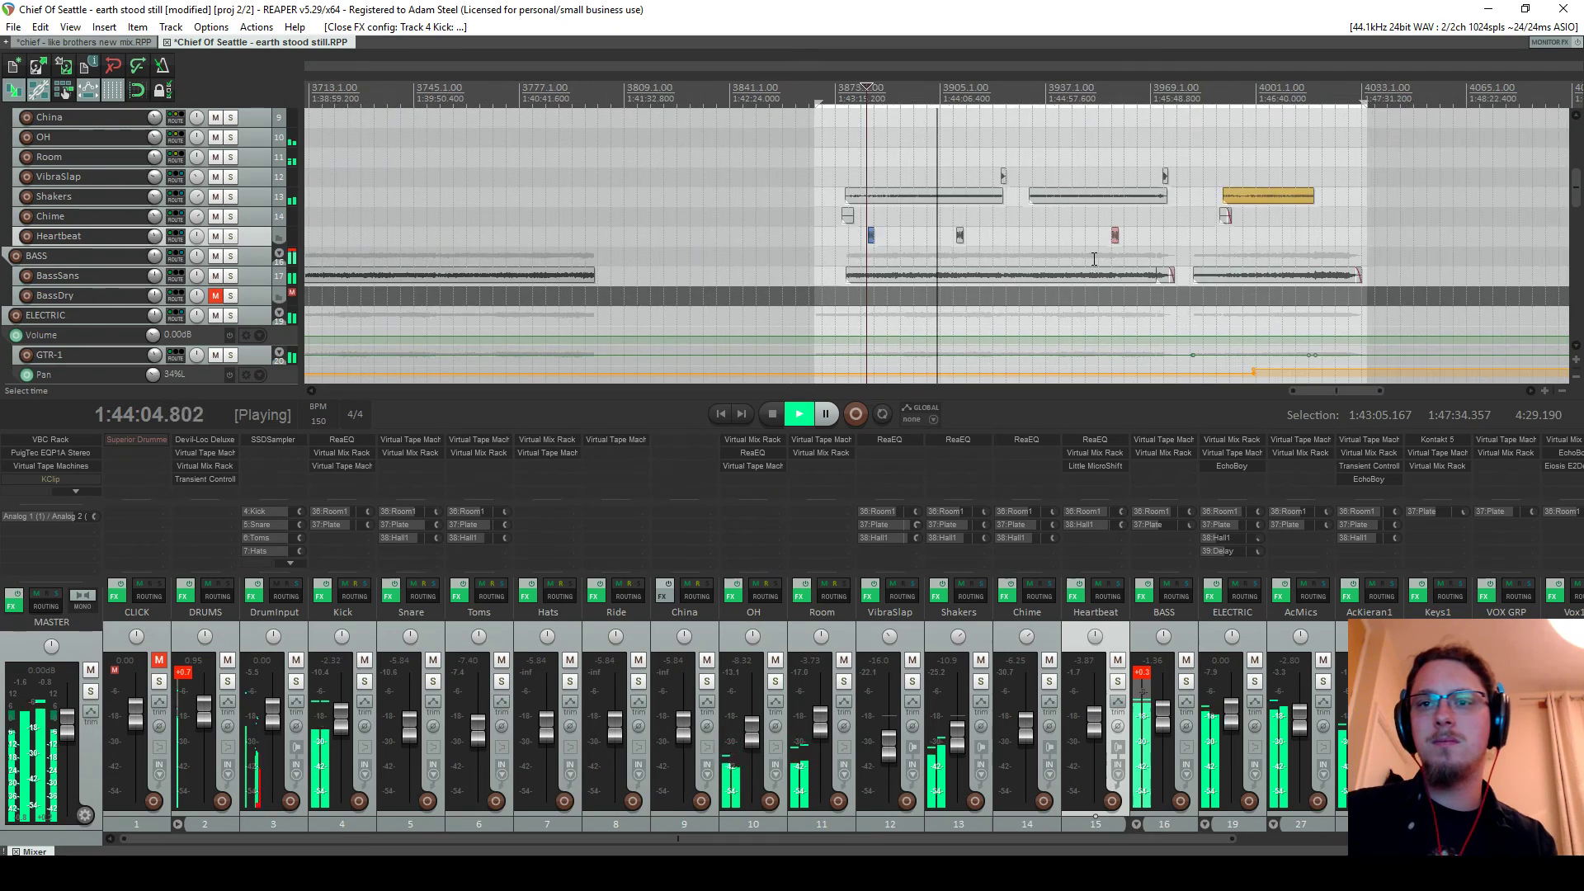
pyautogui.click(1144, 674)
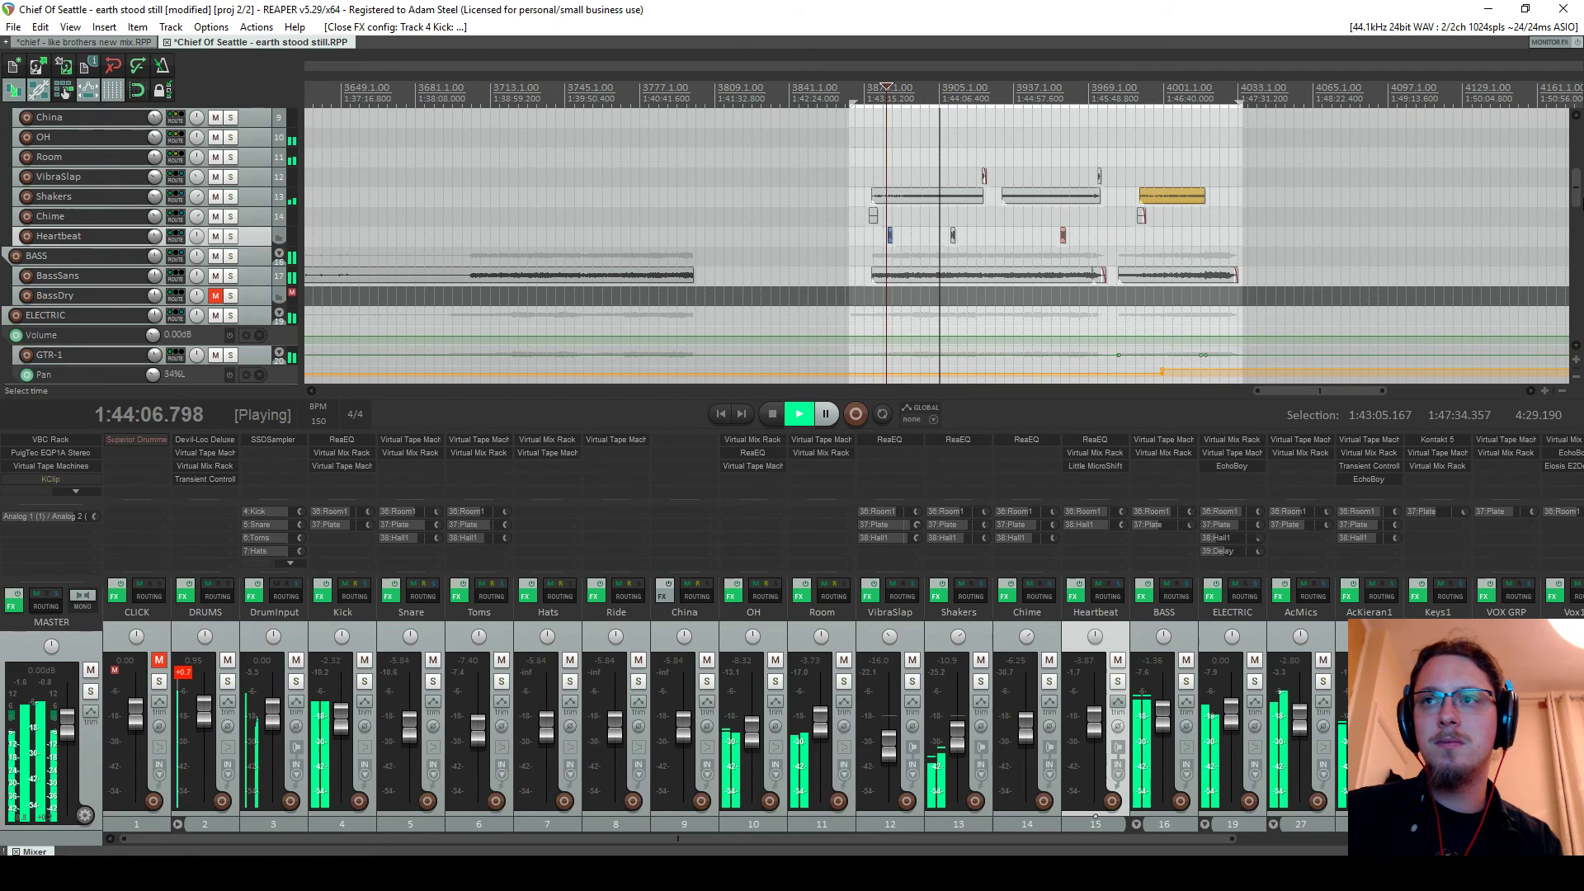
pyautogui.scroll(-5, 1565, 236)
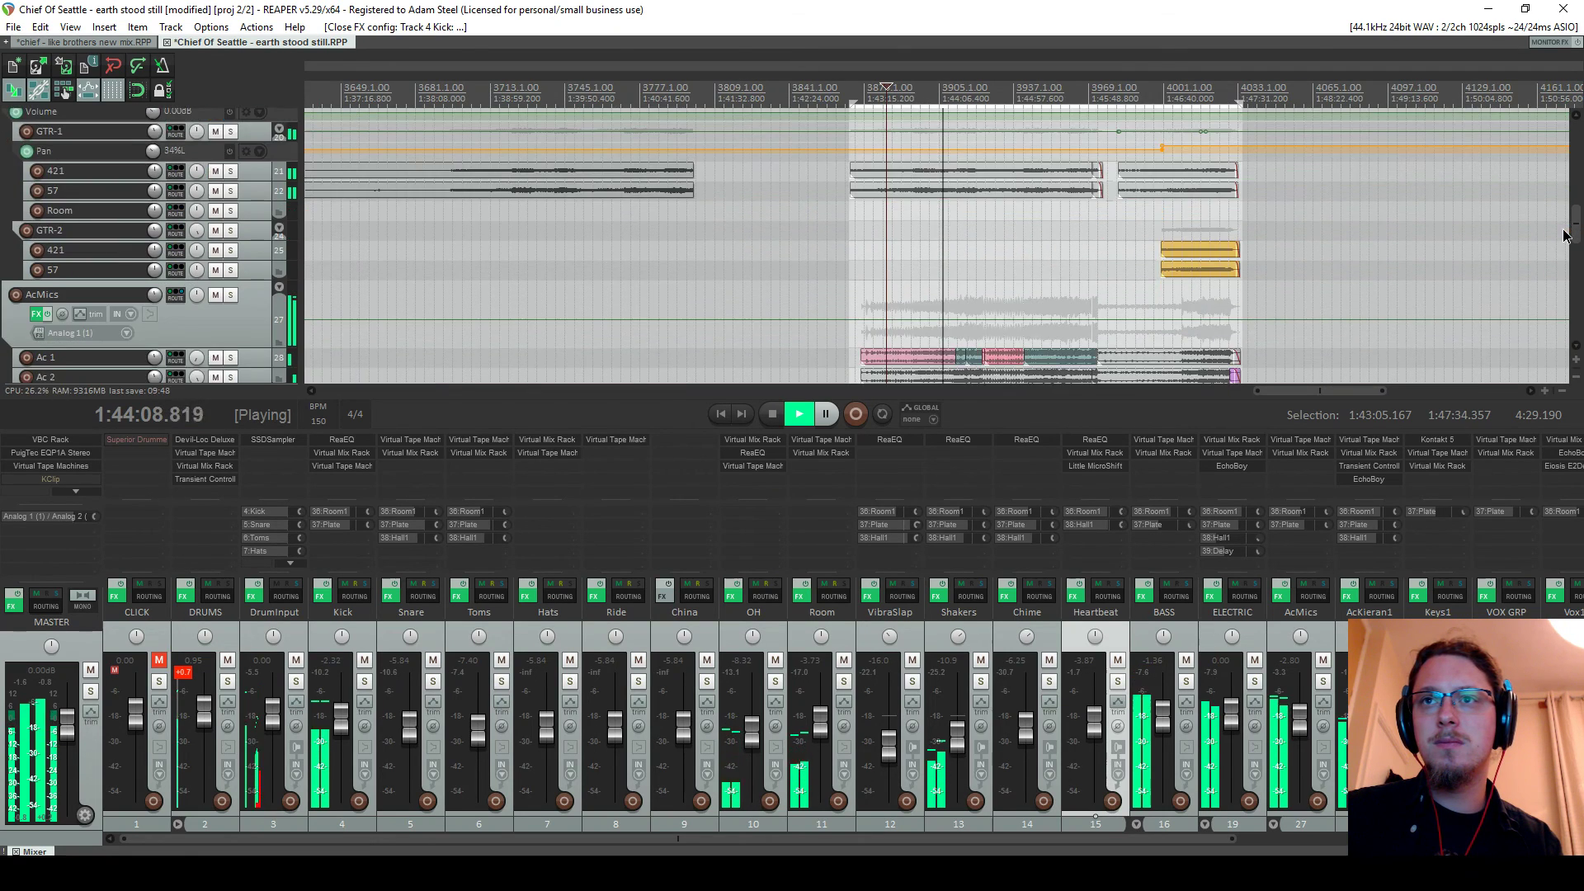
pyautogui.scroll(-4, 1565, 236)
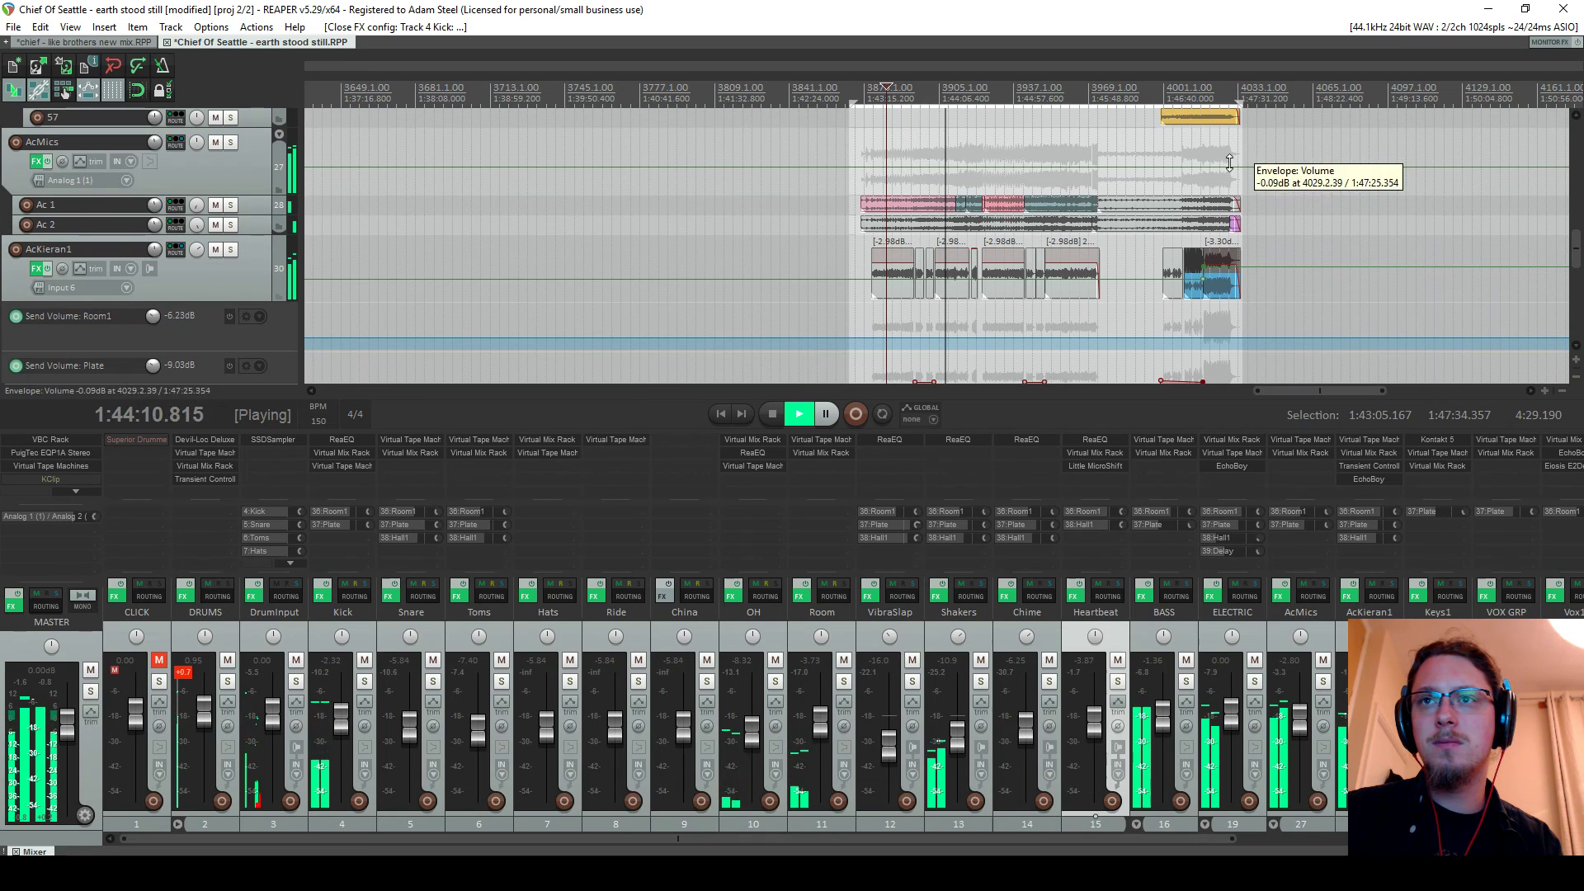
pyautogui.moveTo(1243, 147); pyautogui.dragTo(1247, 148)
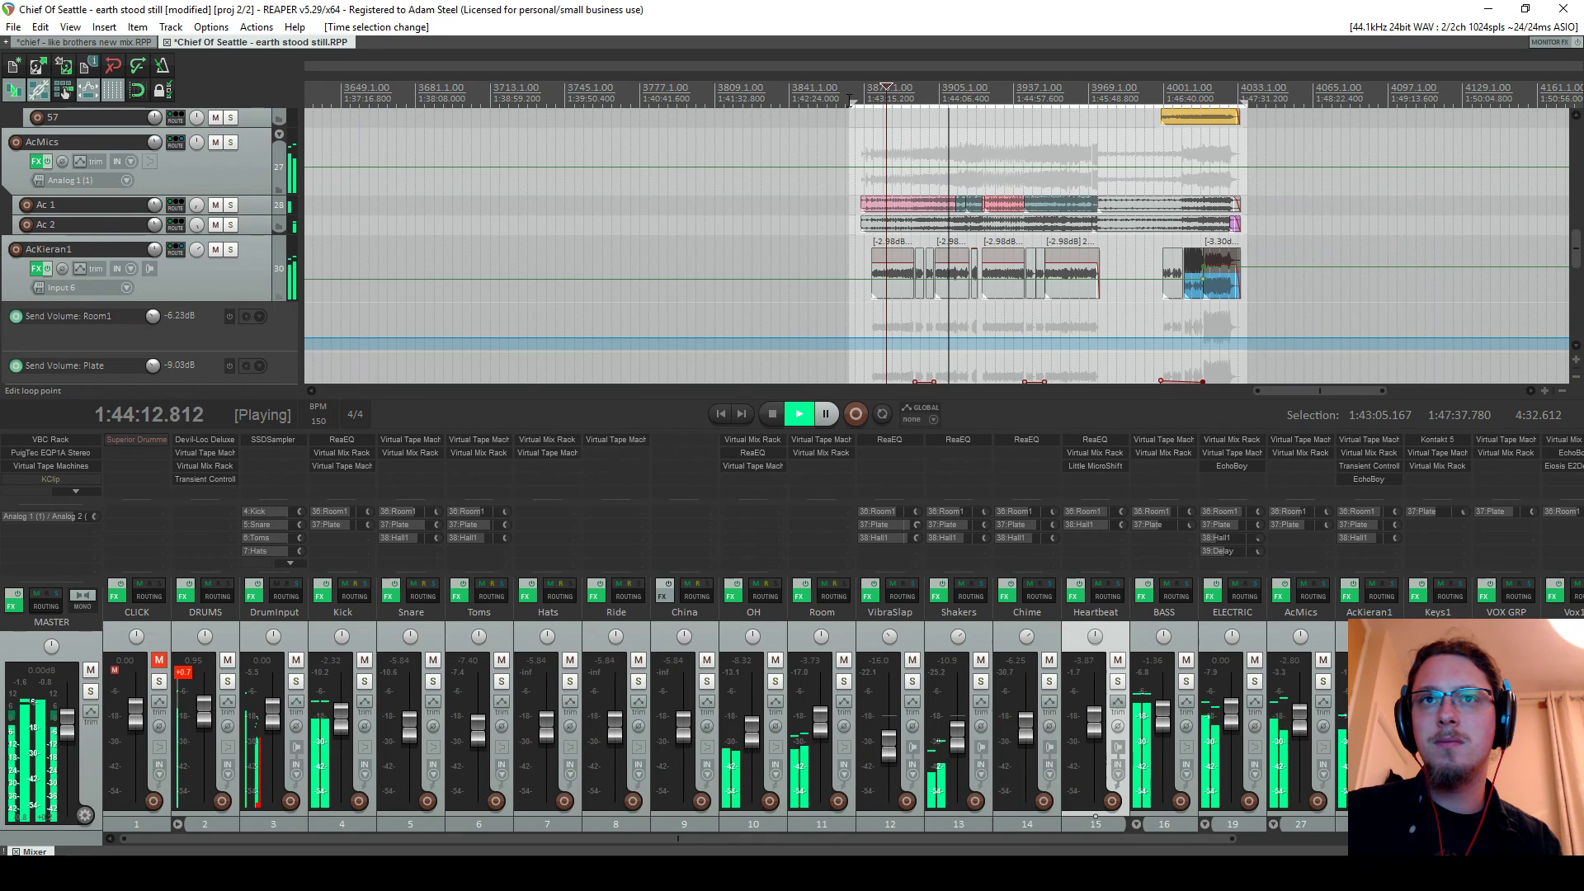
# Play the song from just before the start of the time selection and stop playback
pyautogui.click(850, 101)
pyautogui.scroll(10, 850, 100)
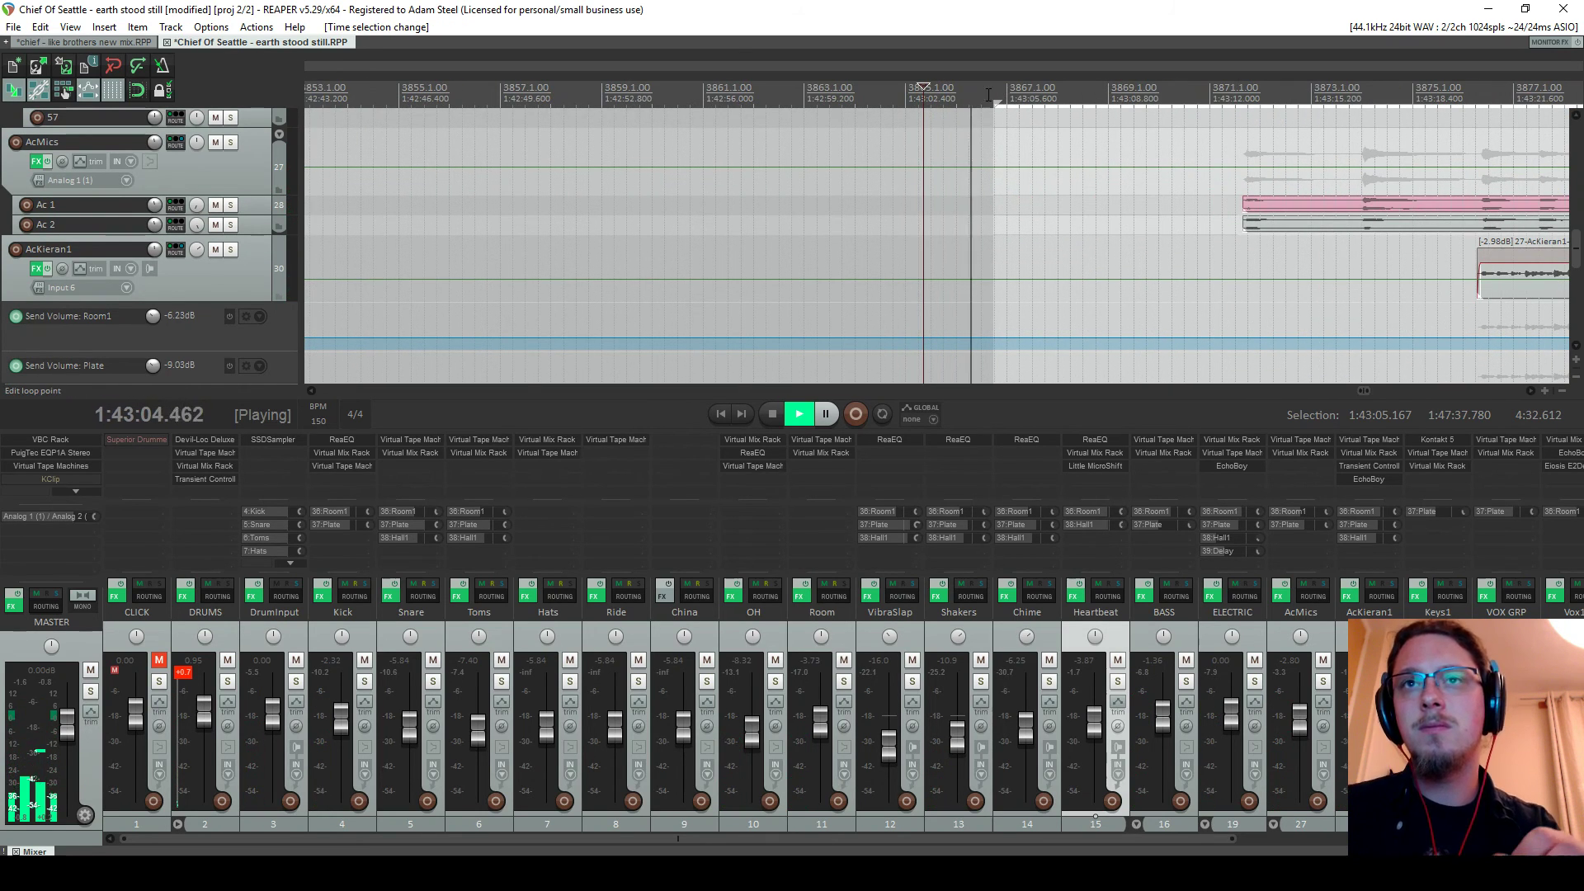
pyautogui.scroll(-5, 988, 95)
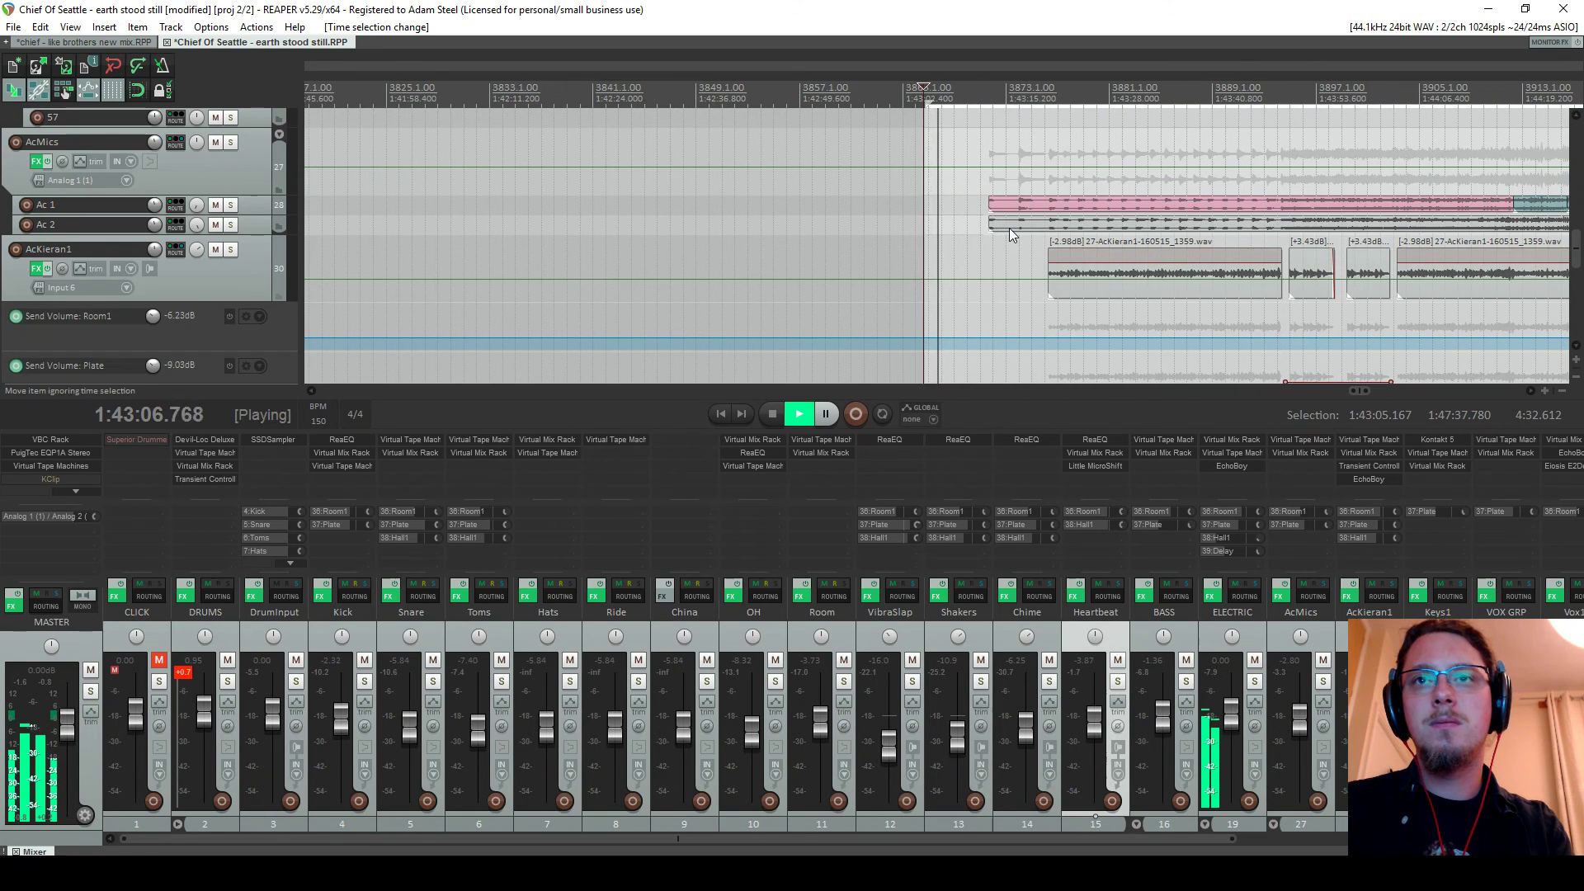
pyautogui.scroll(3, 1010, 234)
pyautogui.press('space')
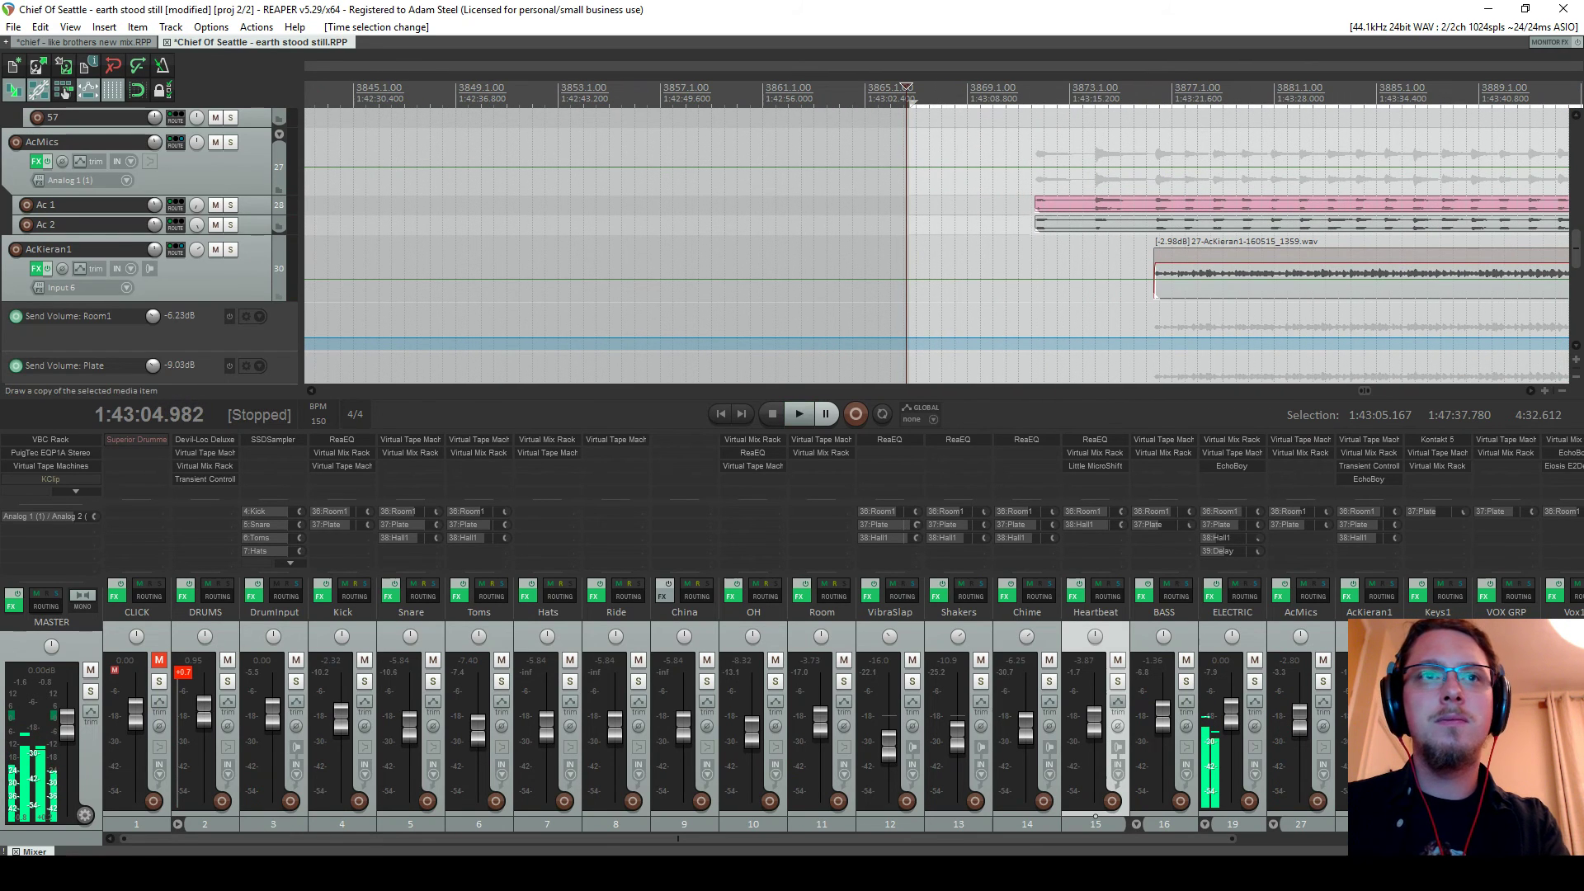
# Save the project and switch to the screen-recording program
pyautogui.hotkey('ctrl', 's')
pyautogui.hotkey('alt', 'Tab')
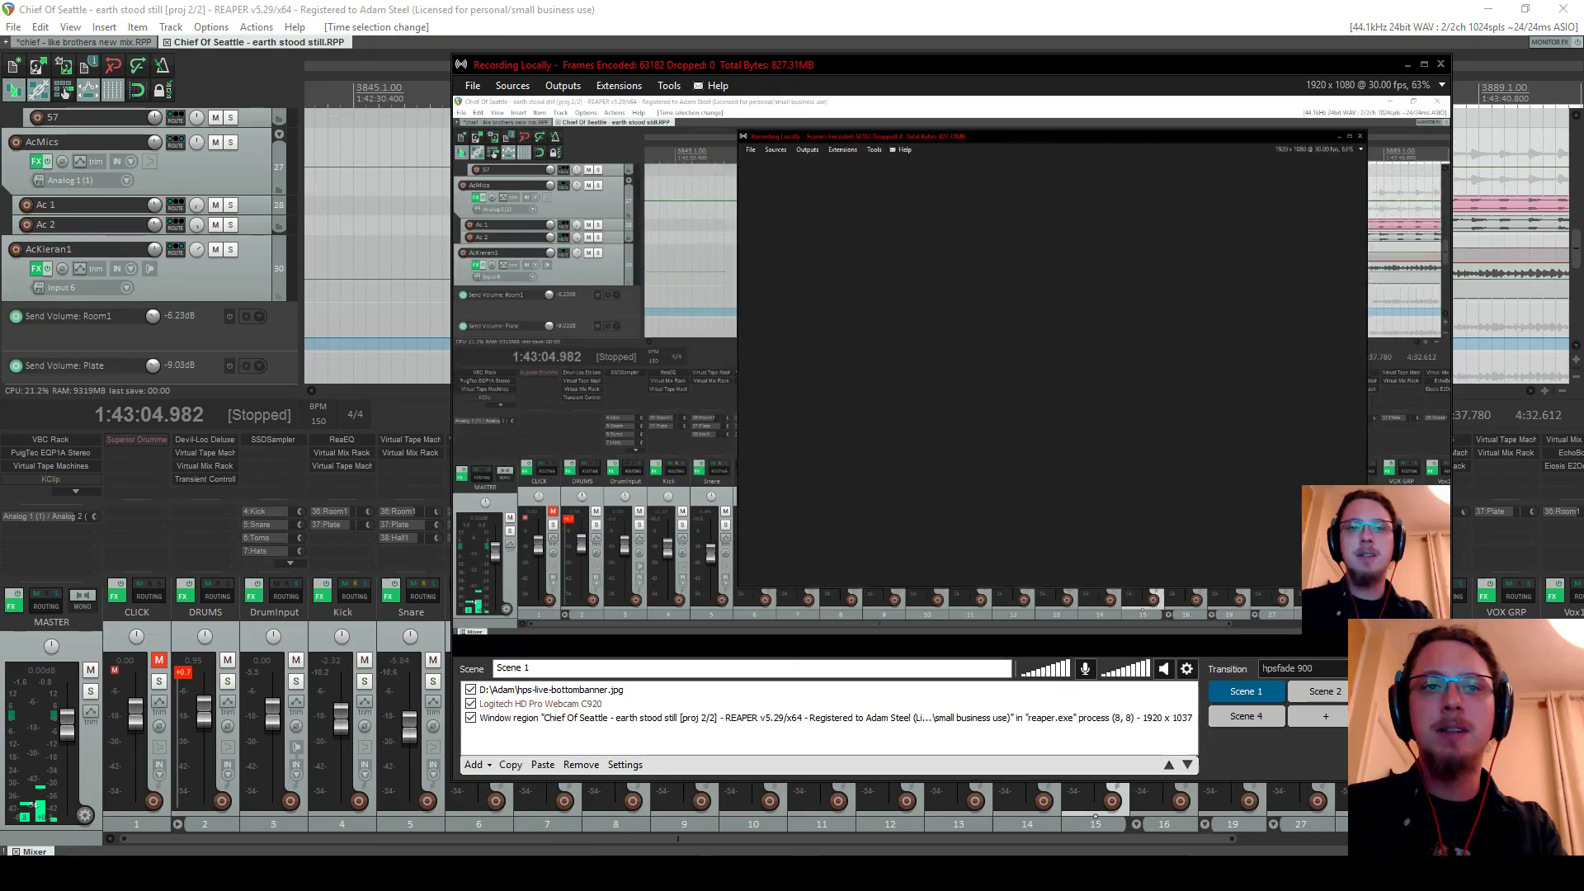